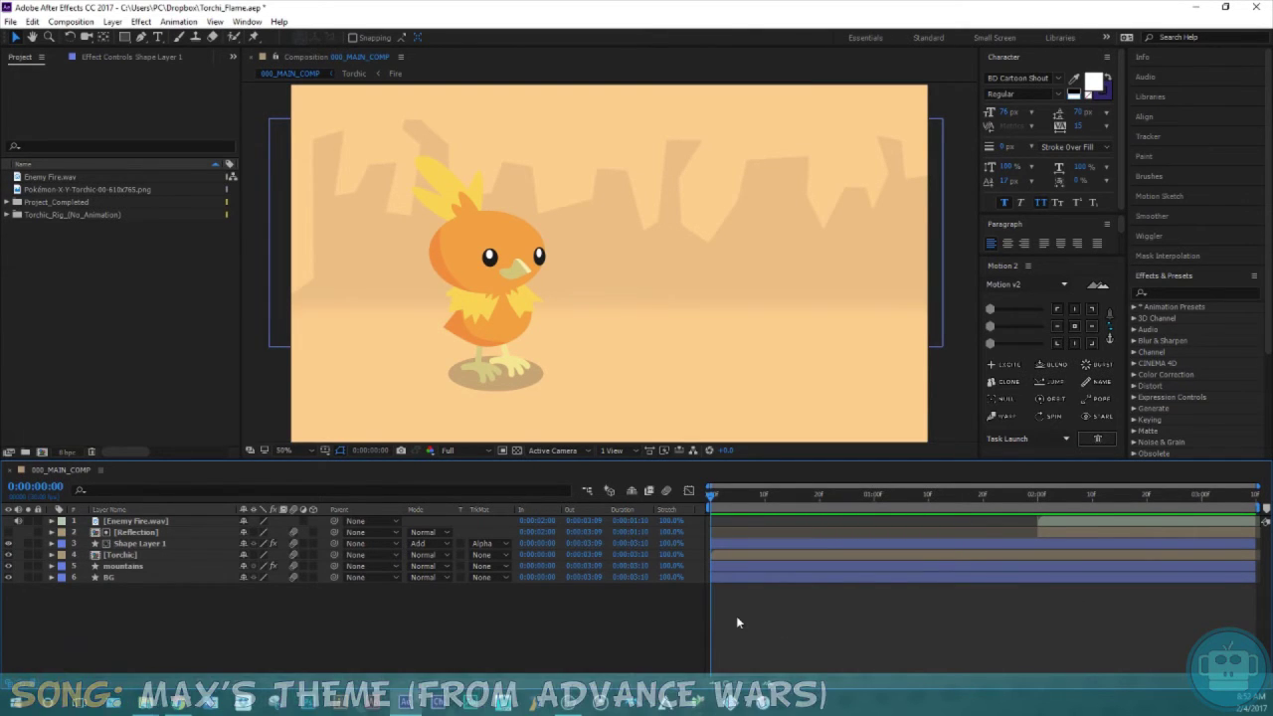
Preview the finished flame animation in the 000_MAIN_COMP composition
{"action": "key", "text": "space"}
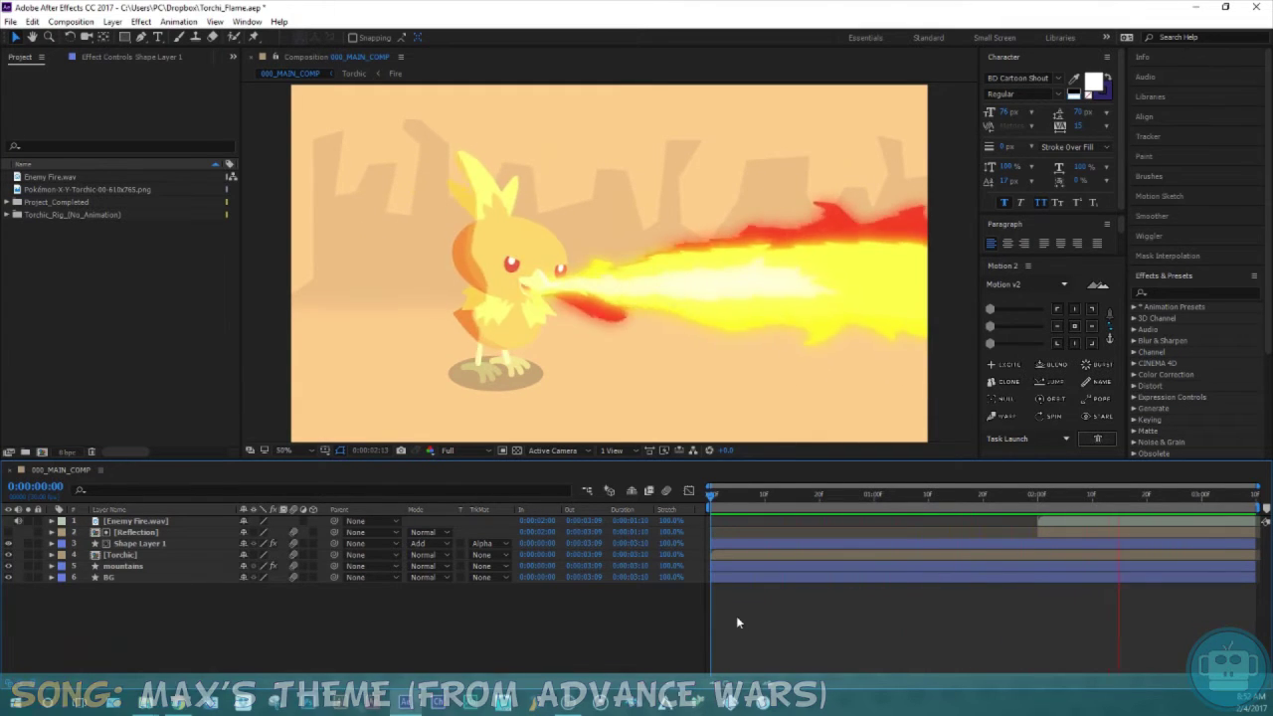
{"action": "key", "text": "space"}
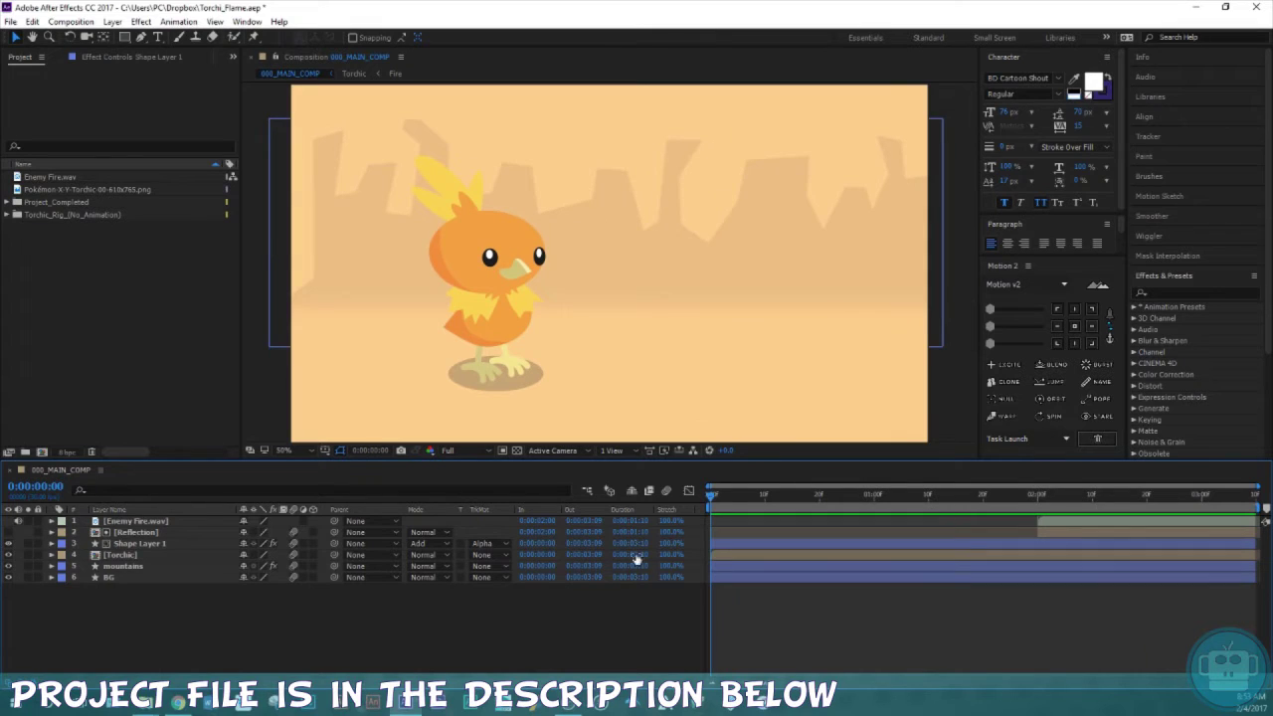
Create a new 1920 x 1080 composition at 30 fps
{"action": "left_click", "coordinate": [42, 452]}
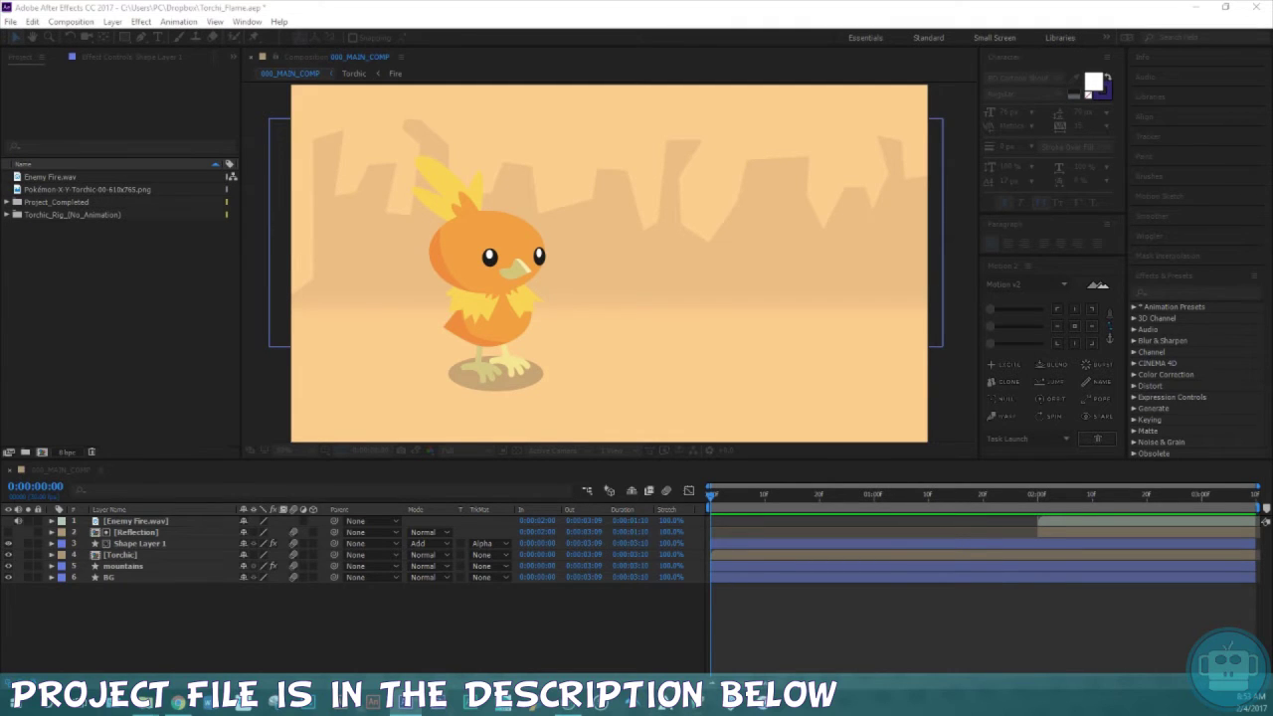
{"action": "key", "text": "Return"}
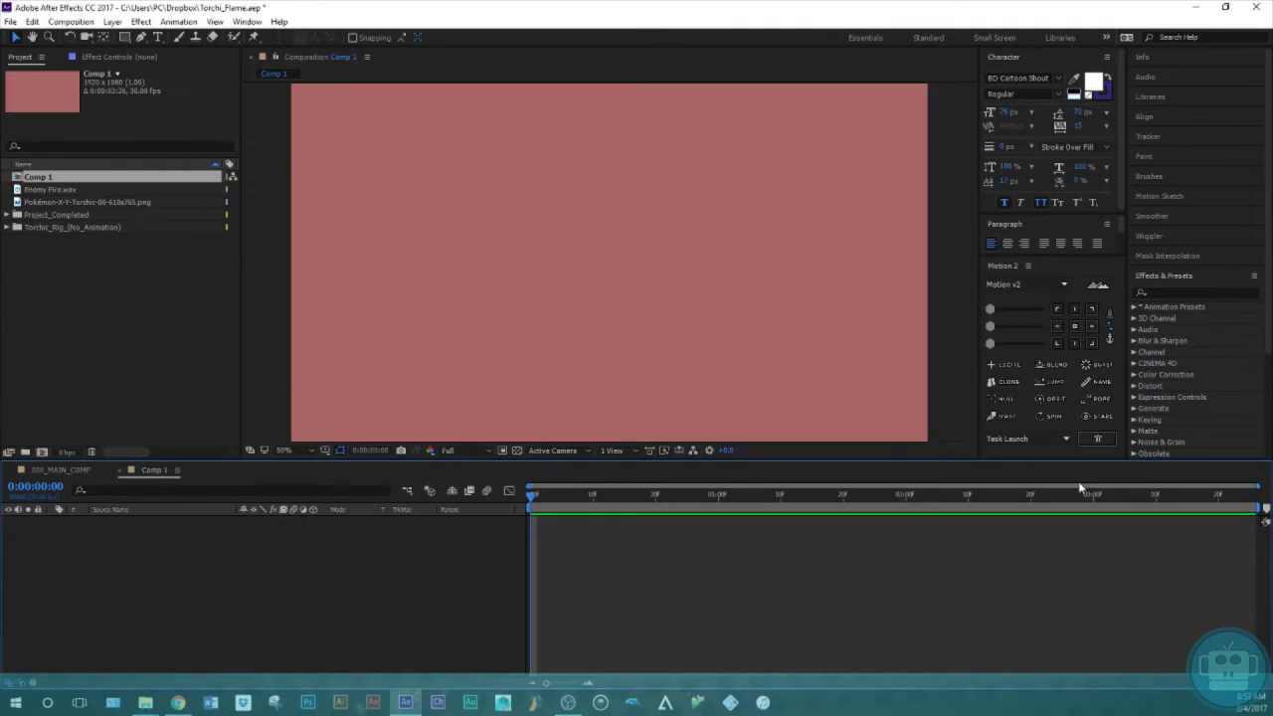
Add the Torchic reference PNG to Comp 1 and set it as a guide layer
{"action": "left_click_drag", "start_coordinate": [124, 202], "coordinate": [133, 530]}
{"action": "right_click", "coordinate": [135, 526]}
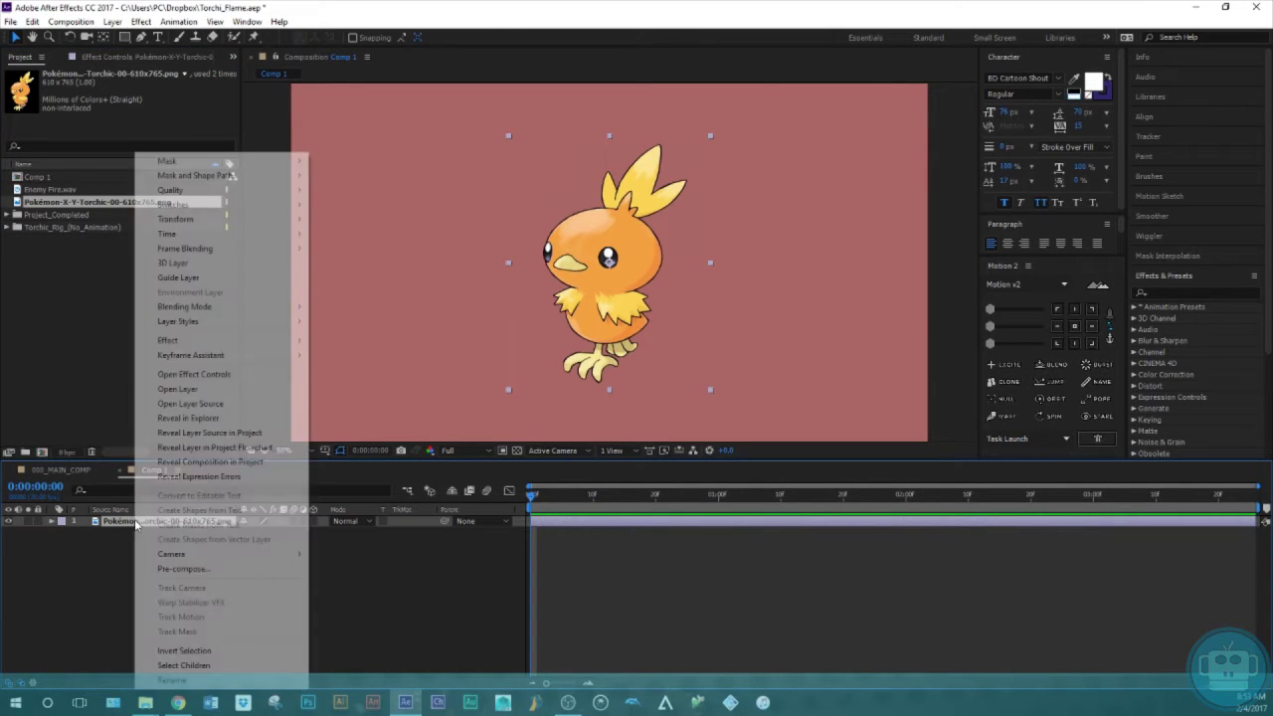
{"action": "left_click", "coordinate": [191, 280]}
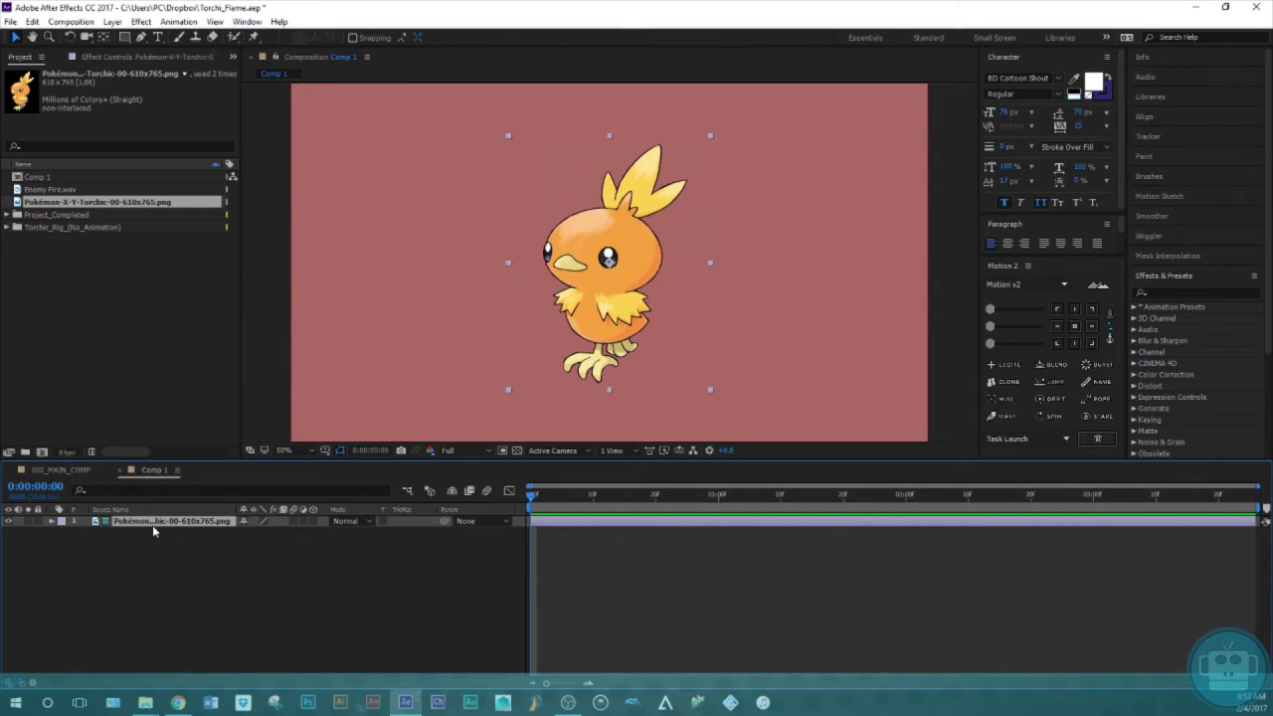
Nudge the Torchic reference image into the right half of the composition and slightly upward
{"action": "key", "text": "shift+Right"}
{"action": "key", "text": "shift+Right"}
{"action": "key", "text": "shift+Right"}
{"action": "key", "text": "shift+Right"}
{"action": "key", "text": "shift+Right"}
{"action": "key", "text": "shift+Right"}
{"action": "key", "text": "shift+Right"}
{"action": "key", "text": "shift+Right"}
{"action": "key", "text": "shift+Right"}
{"action": "key", "text": "shift+Right"}
{"action": "key", "text": "shift+Right"}
{"action": "key", "text": "shift+Right"}
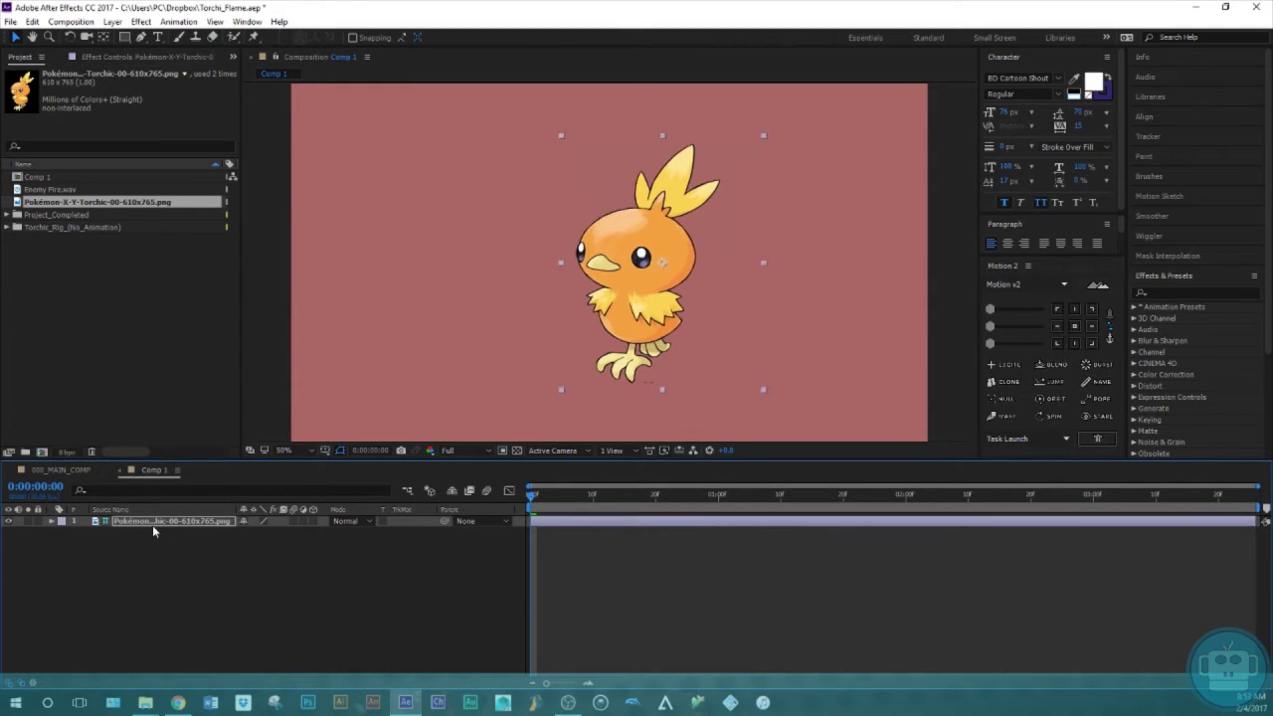
{"action": "key", "text": "shift+Right"}
{"action": "key", "text": "shift+Right"}
{"action": "key", "text": "shift+Up"}
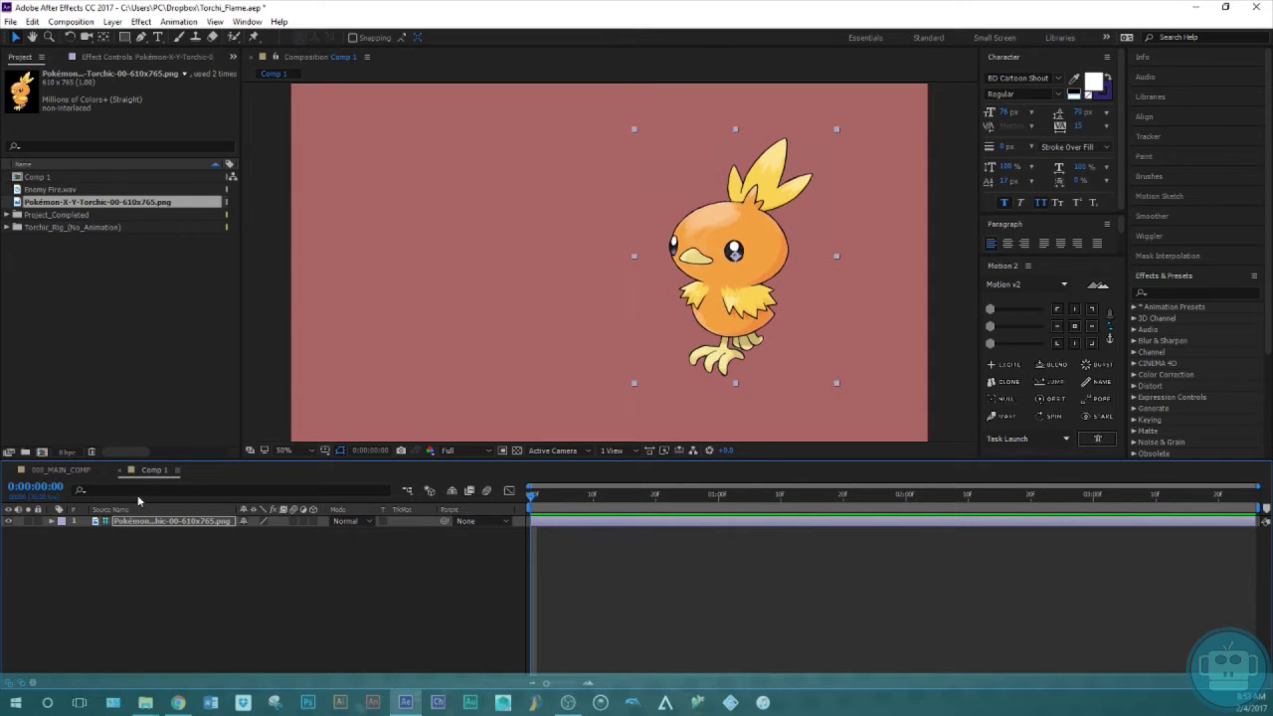
Flip the Torchic reference image horizontally and deselect it
{"action": "left_click", "coordinate": [112, 21]}
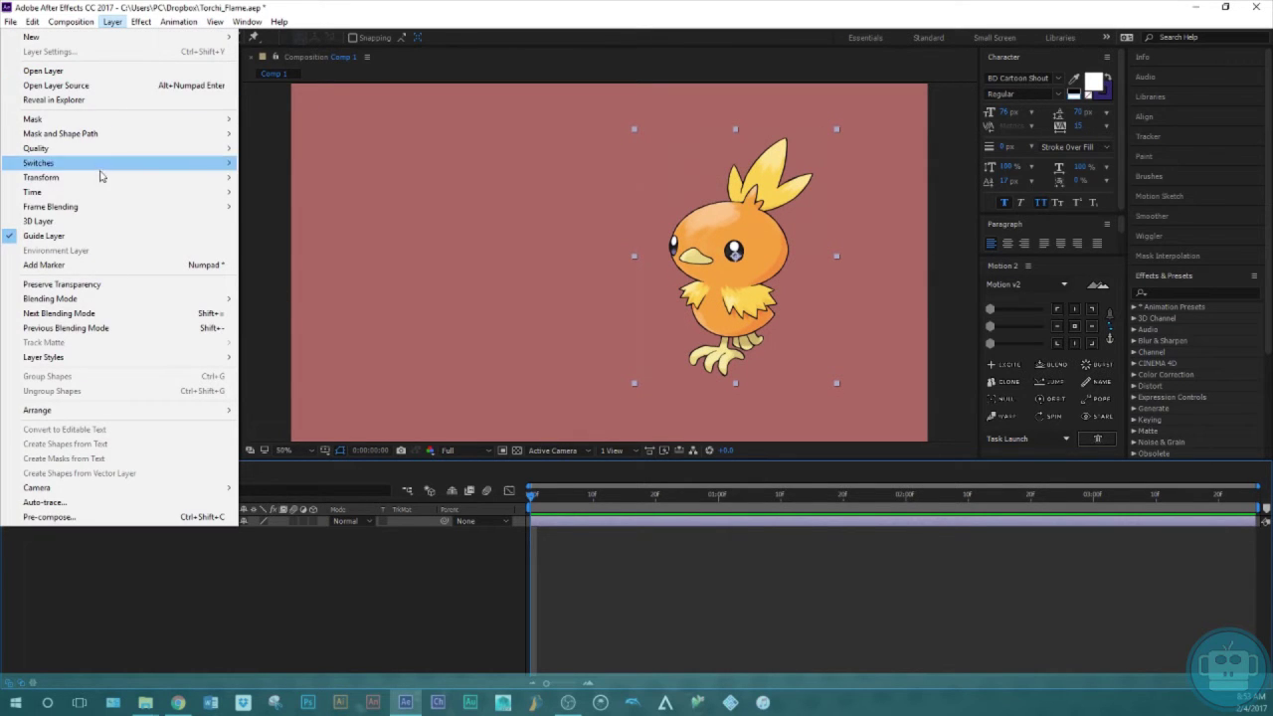
{"action": "mouse_move", "coordinate": [104, 177]}
{"action": "left_click", "coordinate": [308, 289]}
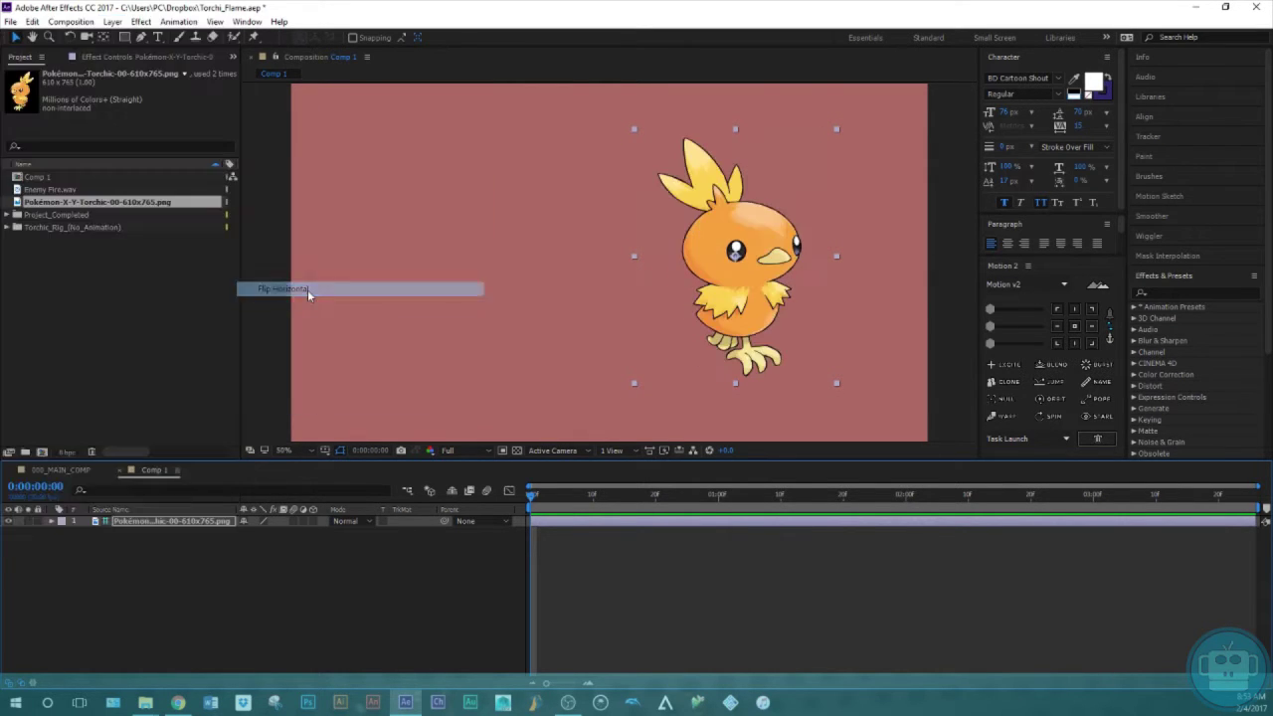
{"action": "left_click", "coordinate": [250, 554]}
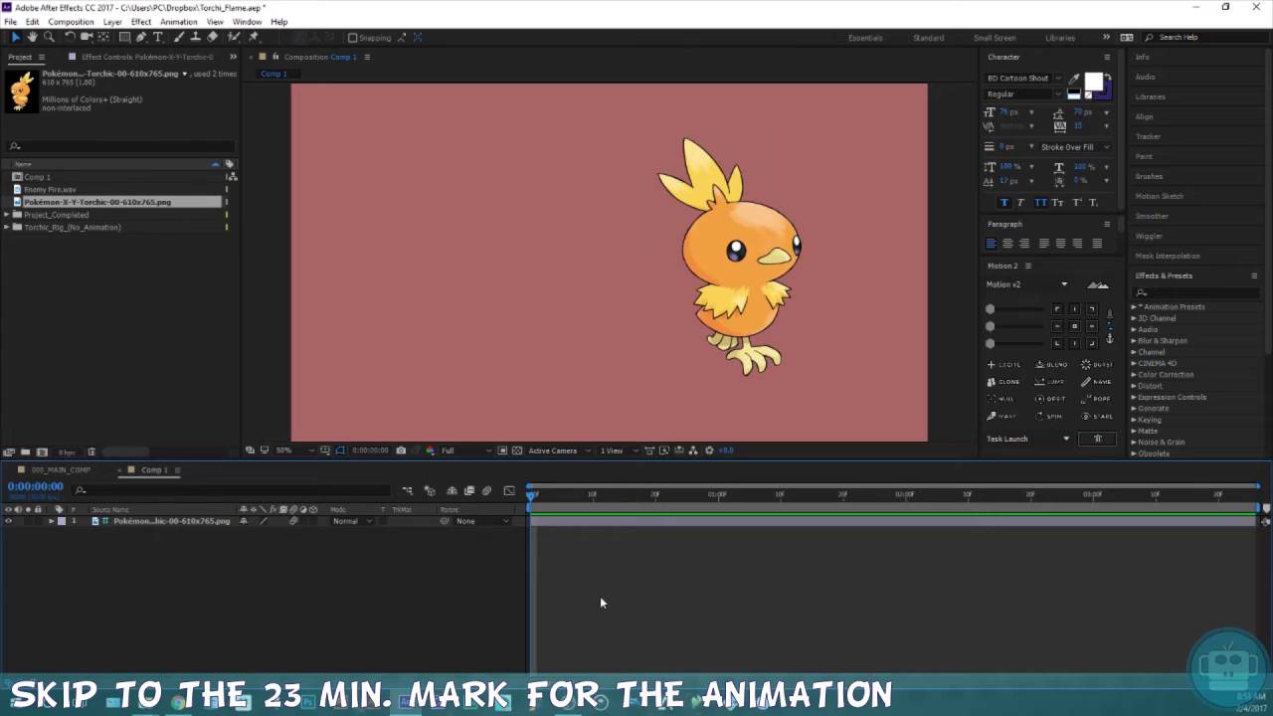
Draw a filled ellipse about the size of Torchic's head on a new shape layer, to the left of the character
{"action": "left_click", "coordinate": [91, 268]}
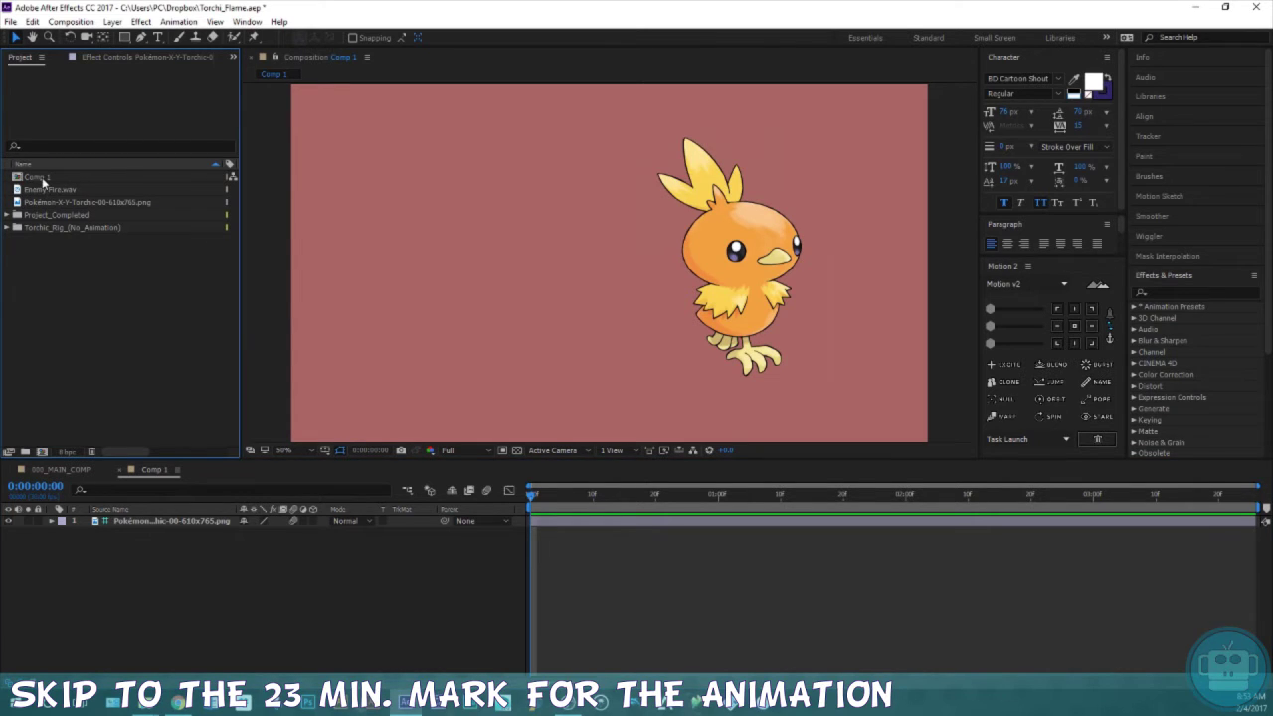
{"action": "left_click", "coordinate": [199, 607]}
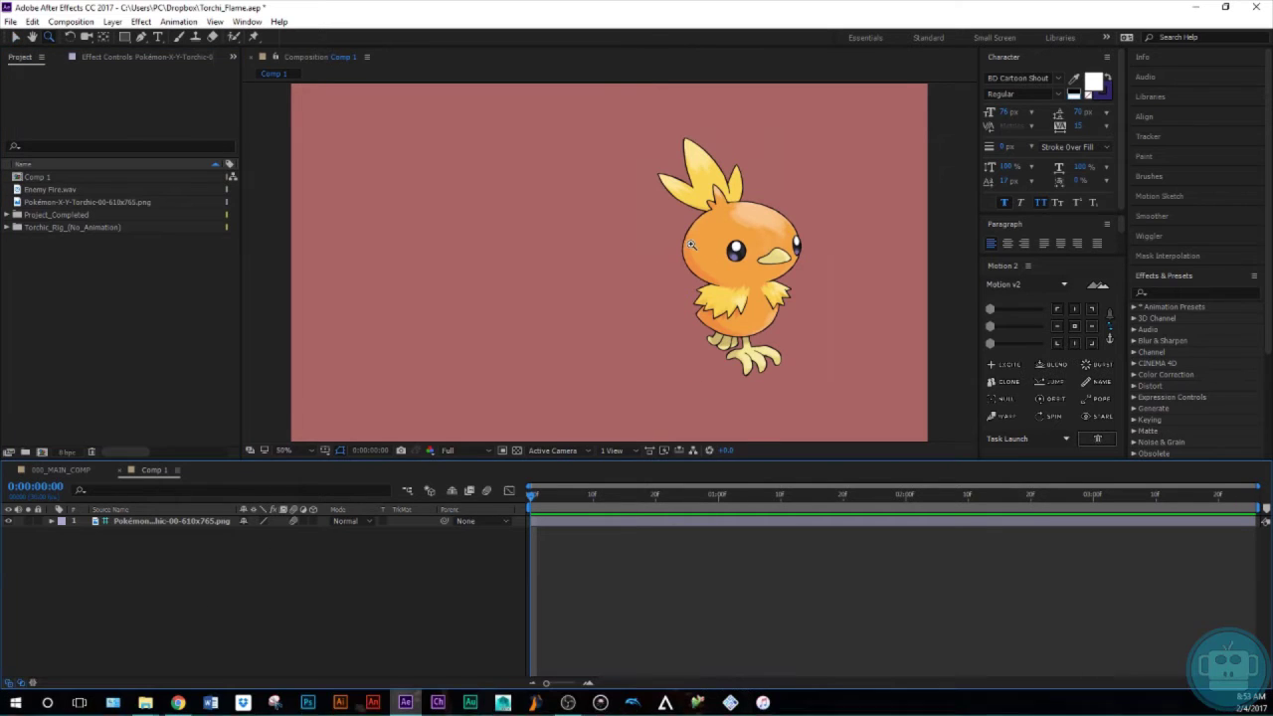
{"action": "scroll", "coordinate": [691, 244], "scroll_direction": "up", "scroll_amount": 2}
{"action": "left_click_drag", "start_coordinate": [127, 44], "coordinate": [164, 71]}
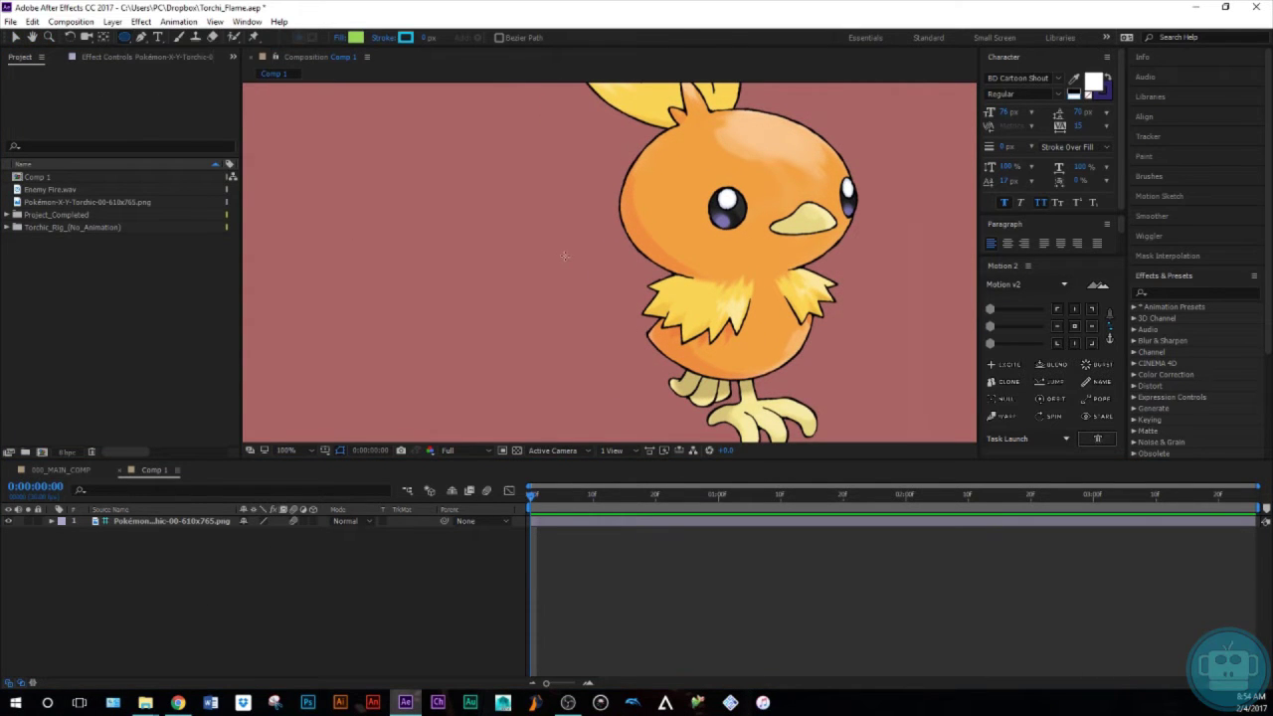
{"action": "scroll", "coordinate": [566, 256], "scroll_direction": "up", "scroll_amount": 1}
{"action": "mouse_move", "coordinate": [421, 136]}
{"action": "left_mouse_down"}
{"action": "mouse_move", "coordinate": [605, 304]}
{"action": "mouse_move", "coordinate": [647, 311]}
{"action": "left_mouse_up"}
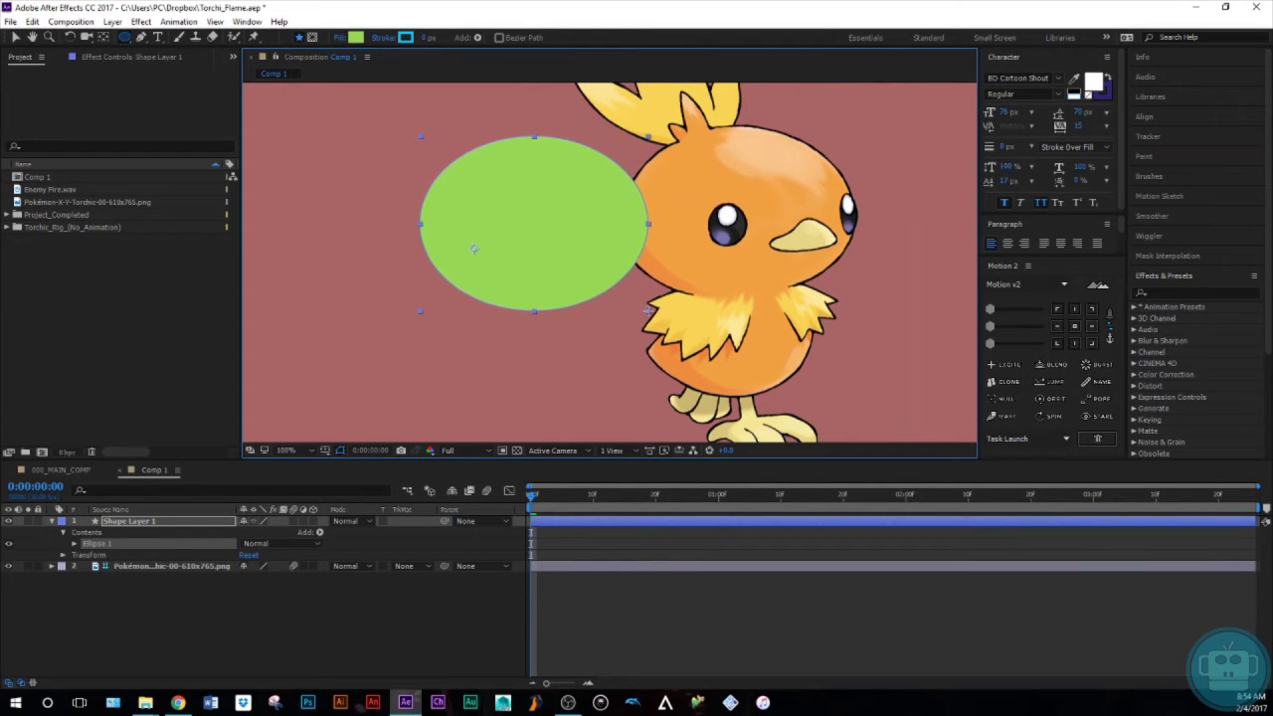
Centre the anchor point on the ellipse and shift the ellipse slightly down and to the left
{"action": "left_click", "coordinate": [1074, 326]}
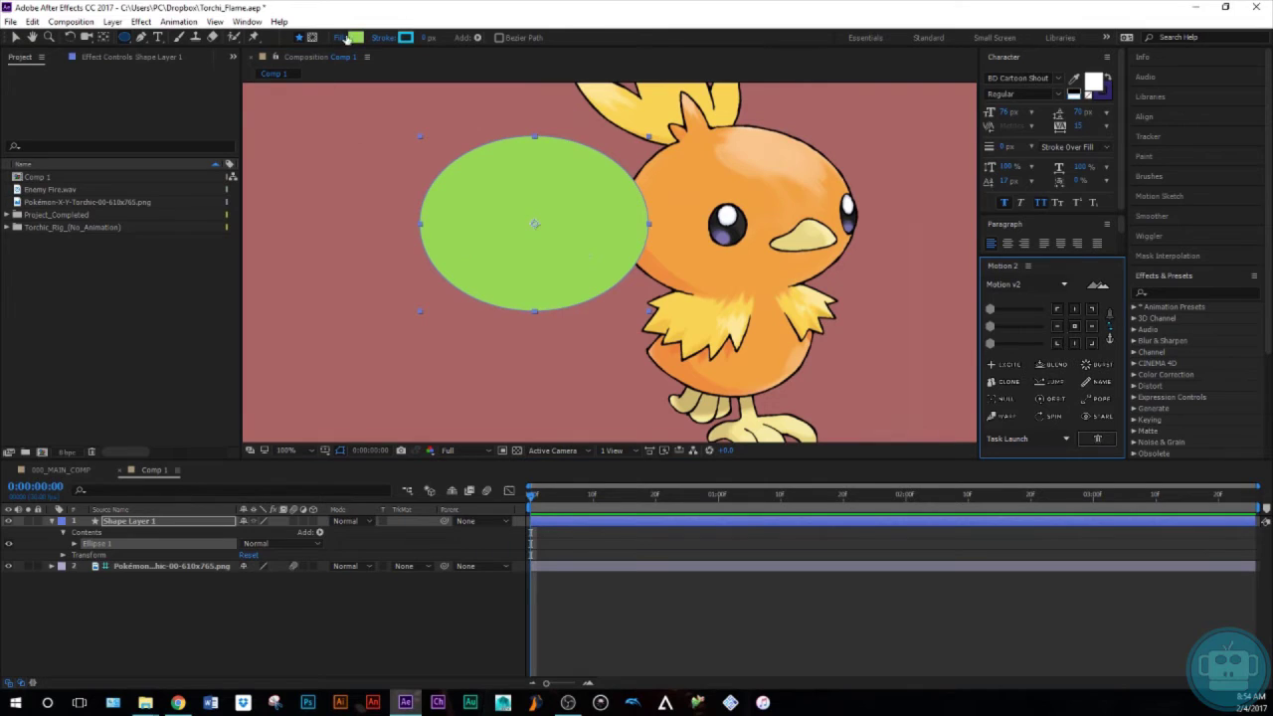
{"action": "left_click_drag", "start_coordinate": [538, 231], "coordinate": [527, 241]}
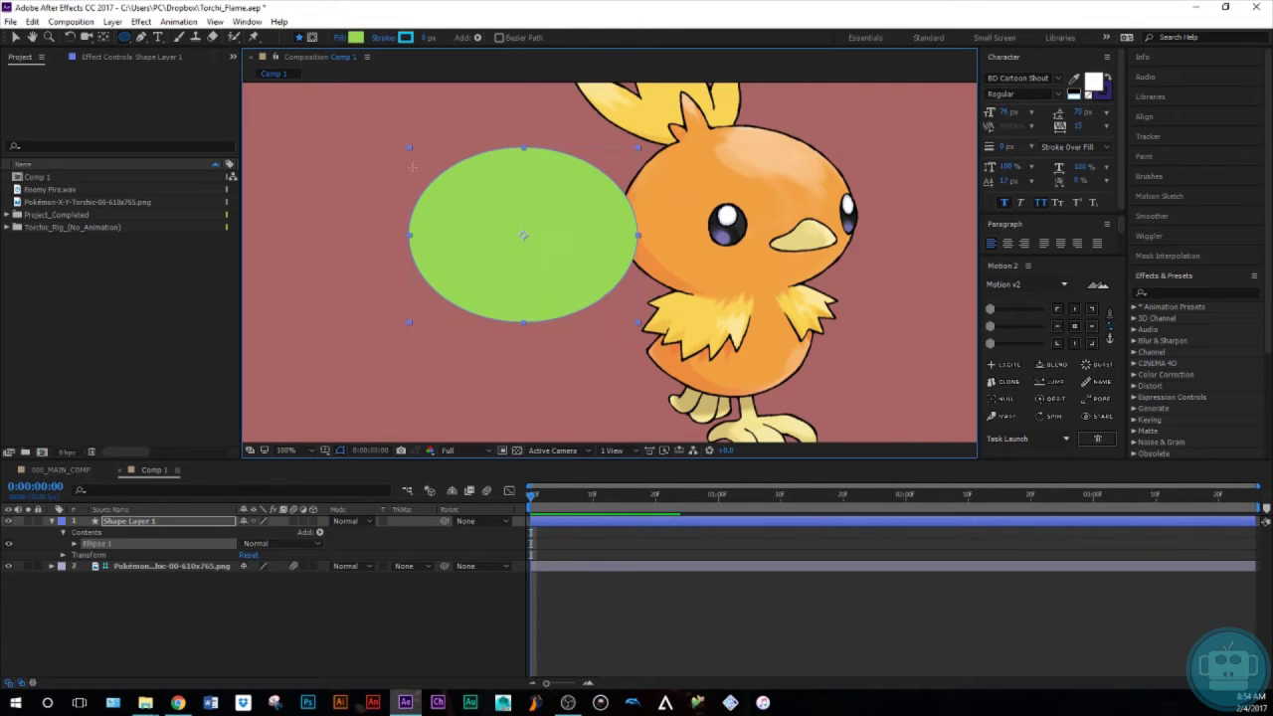
Try moving the ellipse's anchor point to its lower edge and rotating the shape, and undo the test
{"action": "left_click", "coordinate": [104, 38]}
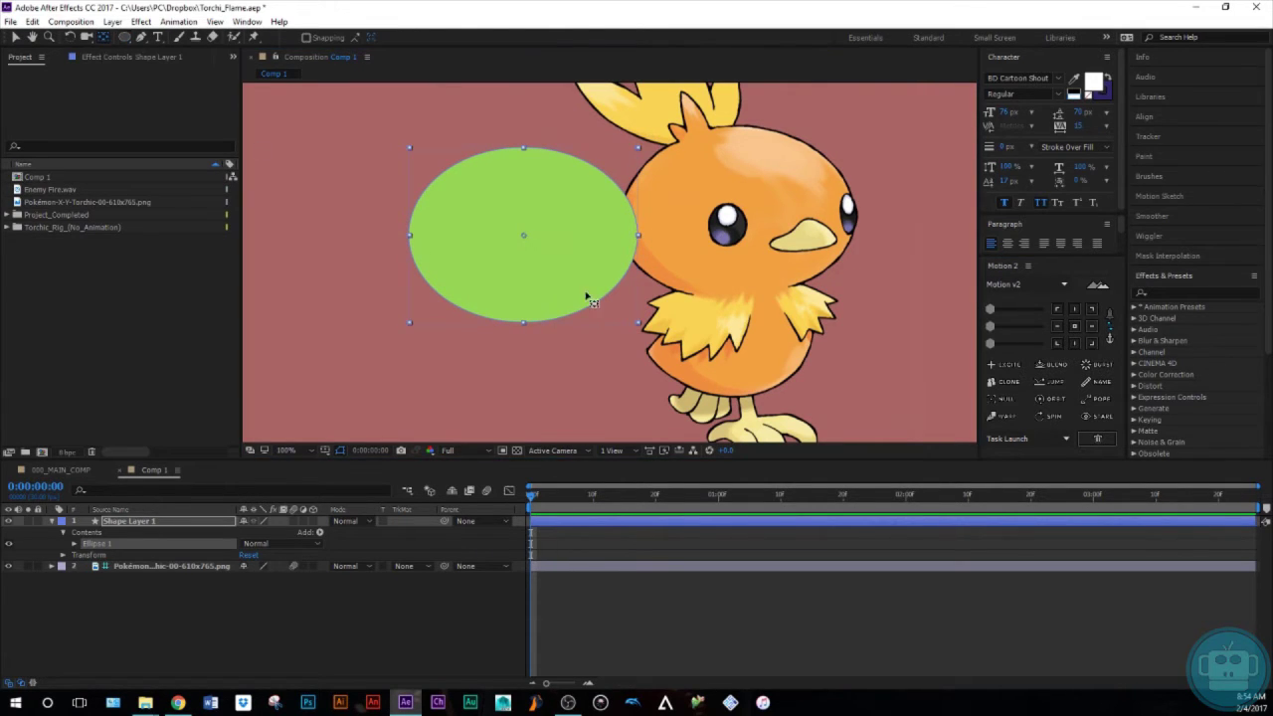
{"action": "left_click_drag", "start_coordinate": [526, 242], "coordinate": [524, 322]}
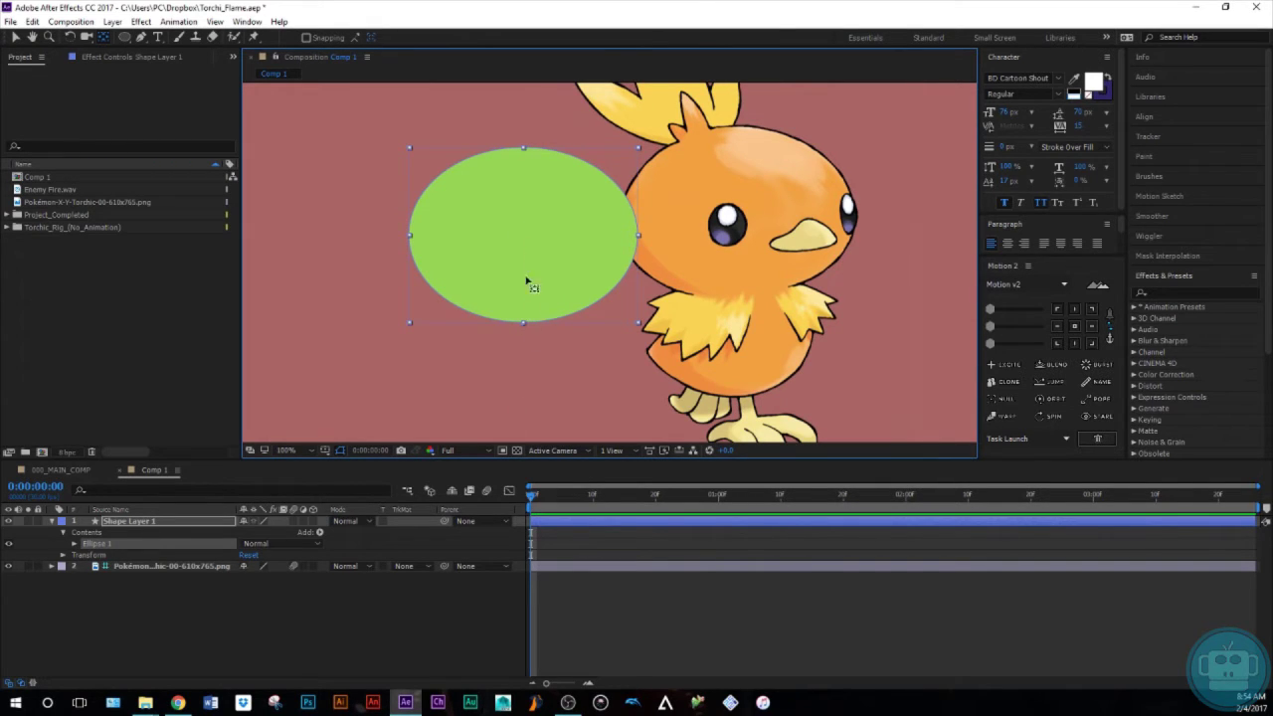
{"action": "key", "text": "r"}
{"action": "mouse_move", "coordinate": [254, 532]}
{"action": "left_mouse_down"}
{"action": "mouse_move", "coordinate": [270, 532]}
{"action": "mouse_move", "coordinate": [247, 532]}
{"action": "left_mouse_up"}
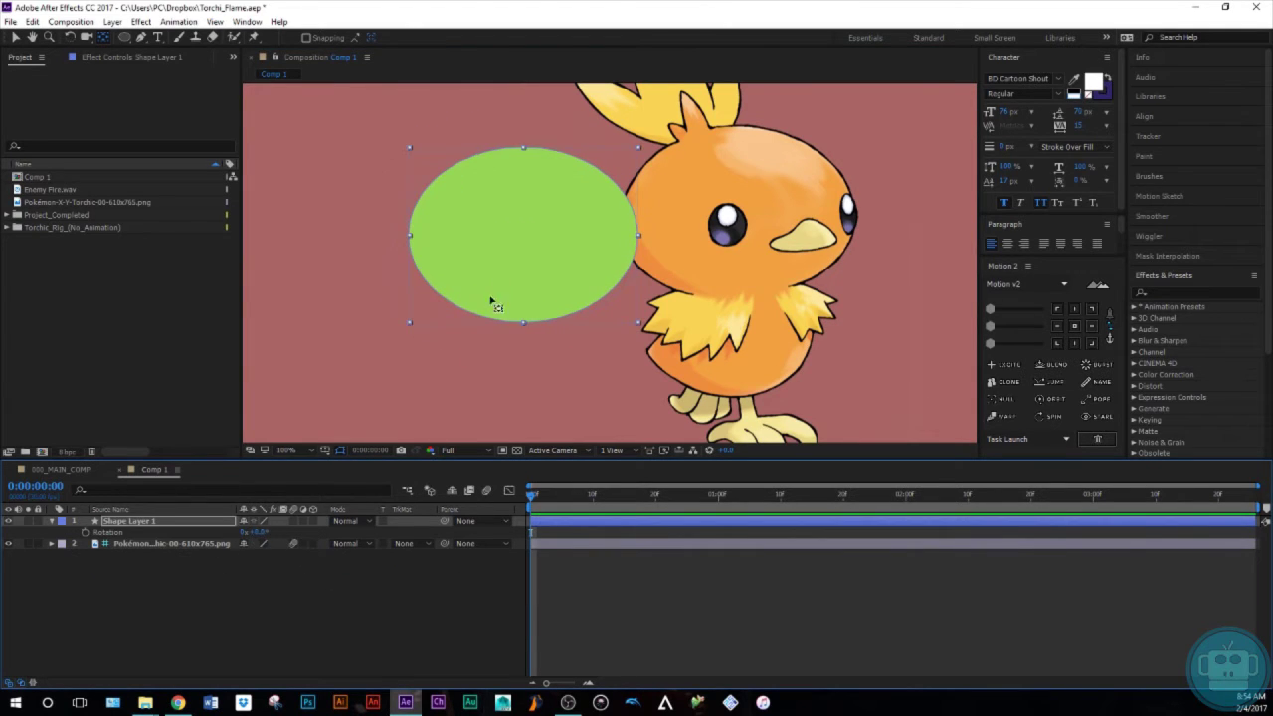
{"action": "left_click", "coordinate": [220, 522]}
{"action": "key", "text": "r"}
{"action": "key", "text": "r"}
{"action": "left_click_drag", "start_coordinate": [262, 534], "coordinate": [244, 534]}
{"action": "key", "text": "ctrl+z"}
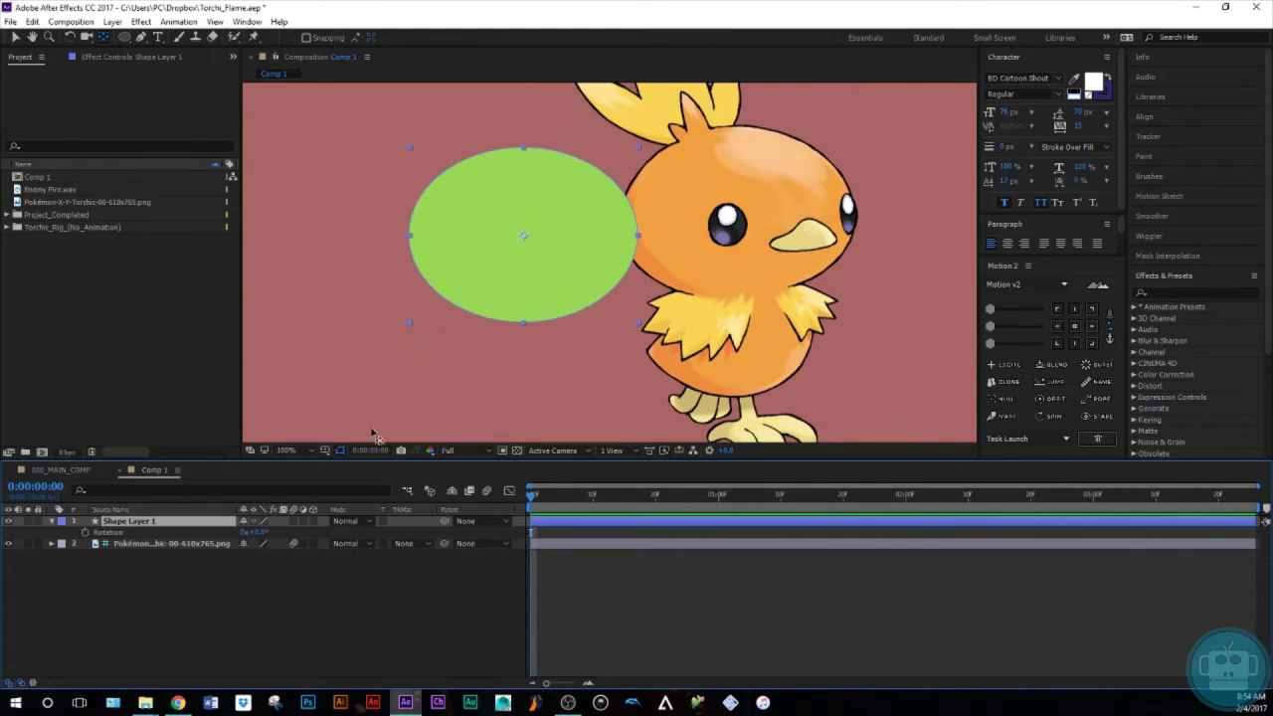
Move the ellipse's anchor point to its bottom centre and test the rotation, leaving it at 0°
{"action": "left_click_drag", "start_coordinate": [525, 238], "coordinate": [526, 323]}
{"action": "mouse_move", "coordinate": [257, 534]}
{"action": "left_mouse_down"}
{"action": "mouse_move", "coordinate": [240, 534]}
{"action": "mouse_move", "coordinate": [270, 534]}
{"action": "left_mouse_up"}
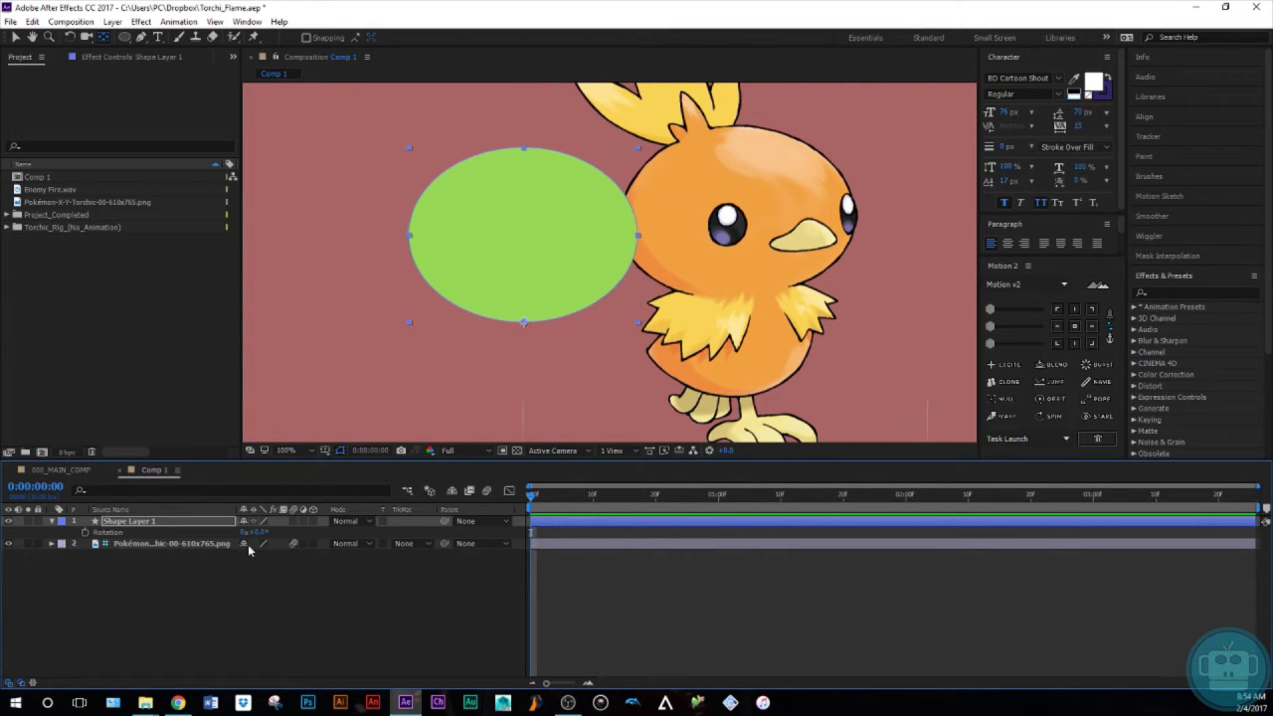
Set the ellipse's fill colour to orange F0A041, sampled from Torchic's head
{"action": "left_click", "coordinate": [171, 521]}
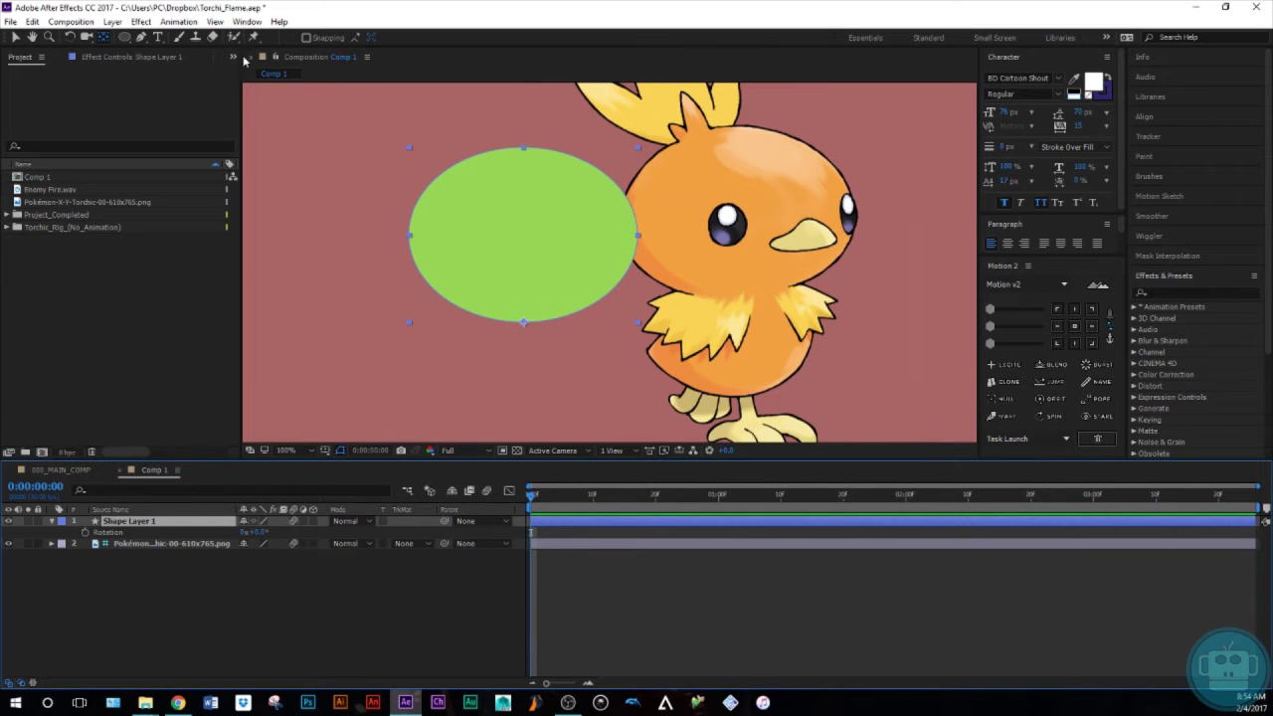
{"action": "left_click", "coordinate": [124, 37]}
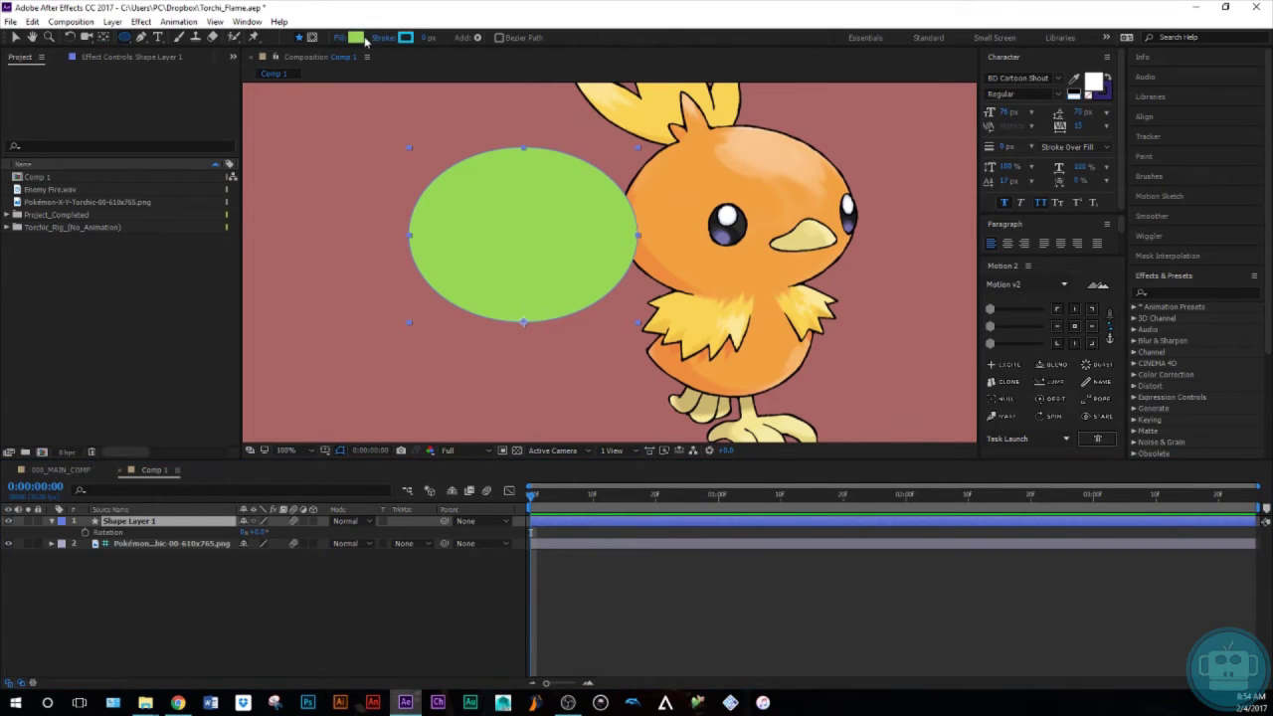
{"action": "left_click", "coordinate": [355, 36]}
{"action": "left_click", "coordinate": [1188, 382]}
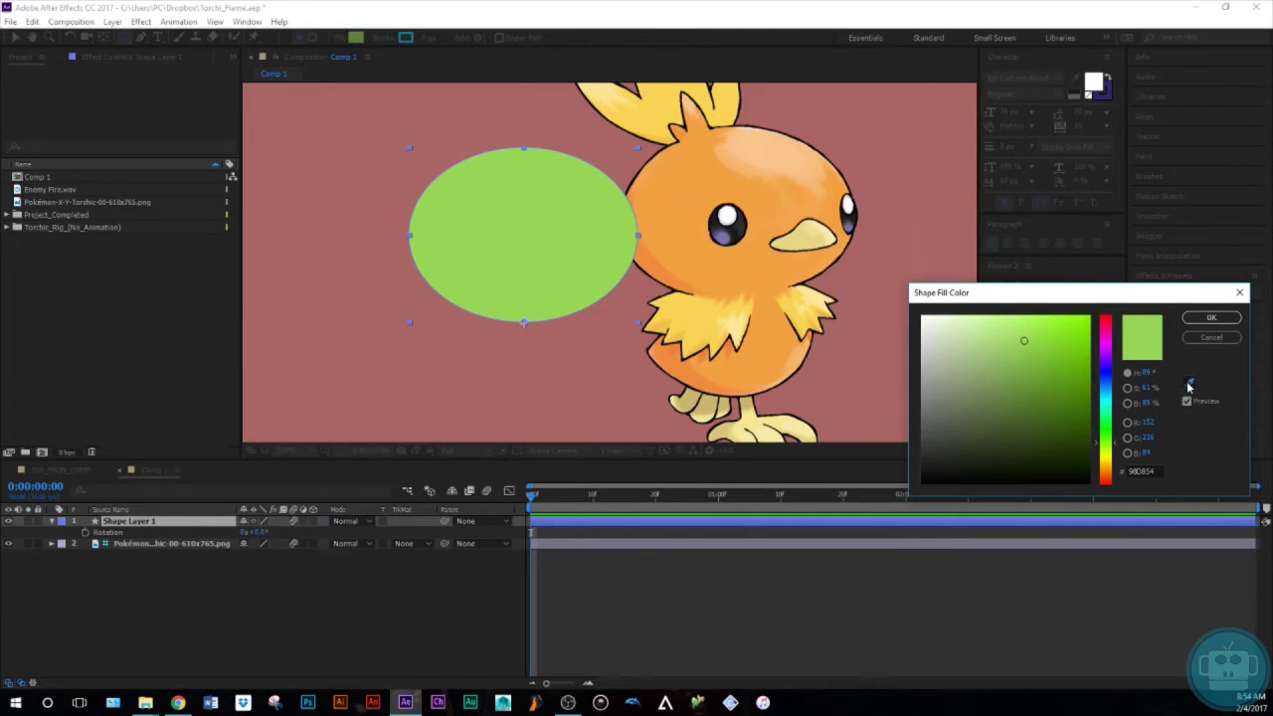
{"action": "left_click", "coordinate": [744, 232]}
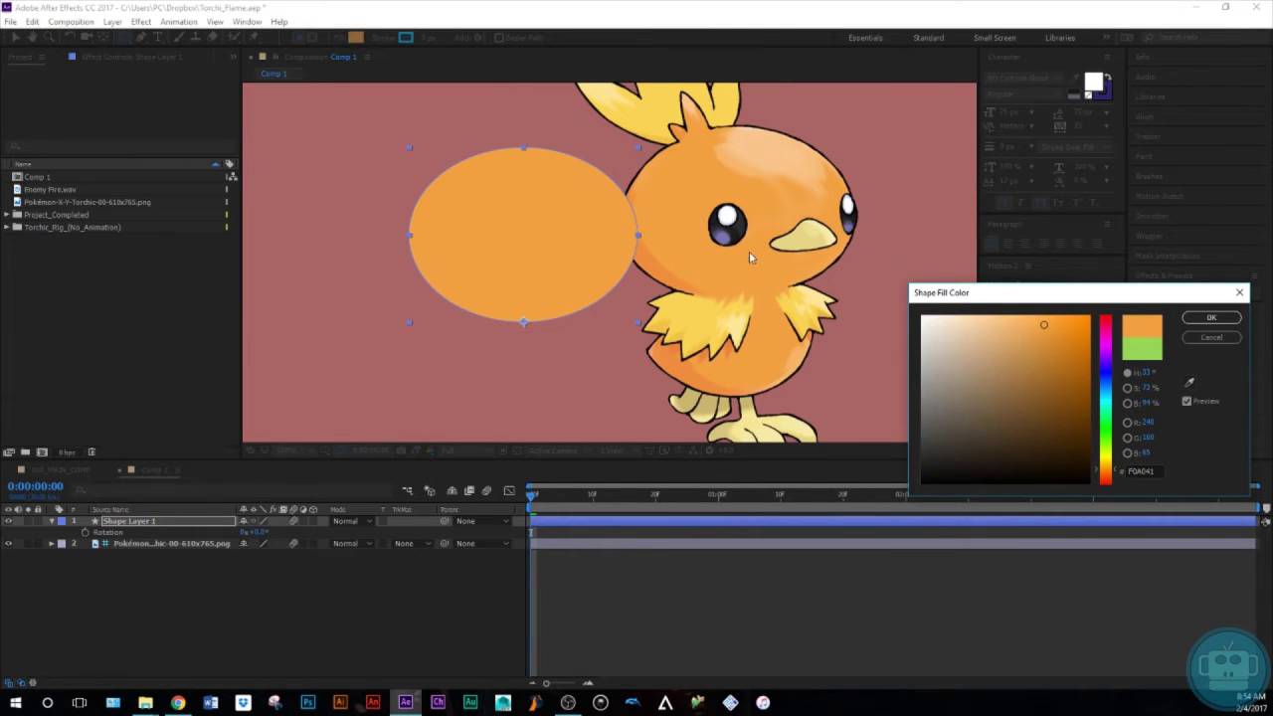
{"action": "left_click", "coordinate": [1213, 318]}
Rename the ellipse's shape layer Head and give it an orange label colour
{"action": "left_click", "coordinate": [164, 521]}
{"action": "key", "text": "Return"}
{"action": "type", "text": "Hea"}
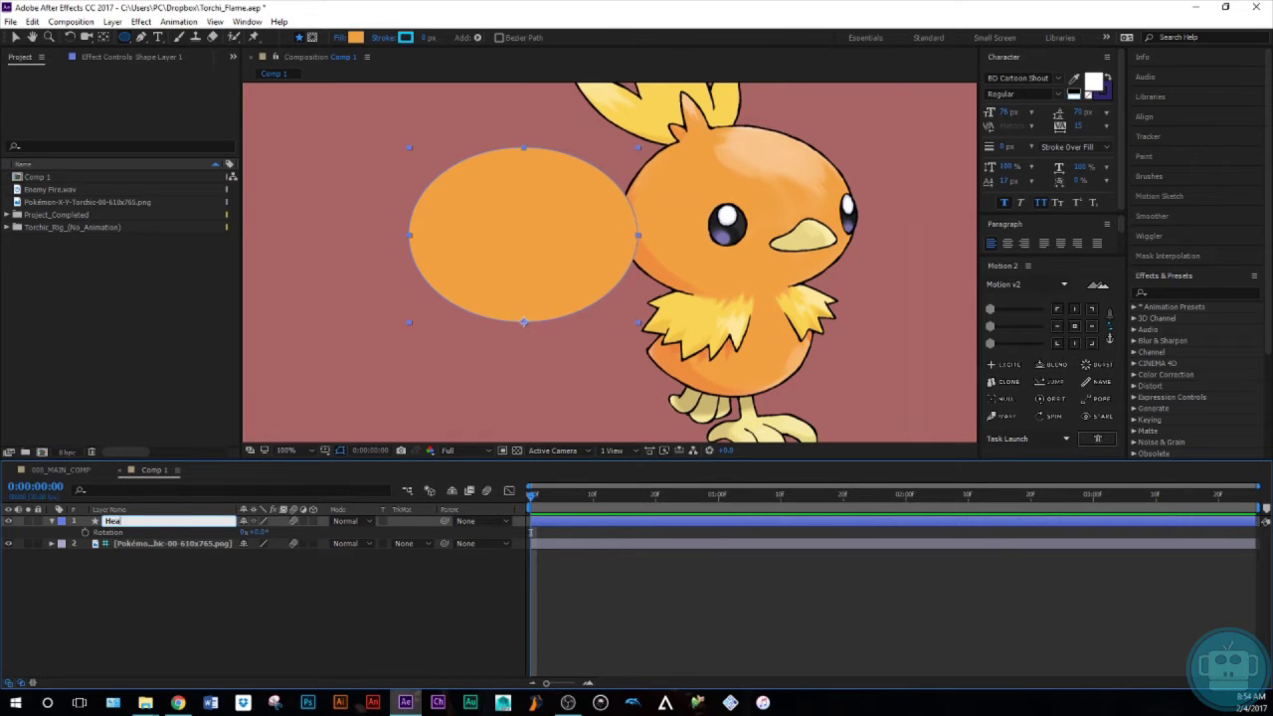
{"action": "type", "text": "d"}
{"action": "key", "text": "Return"}
{"action": "left_click", "coordinate": [61, 521]}
{"action": "left_click", "coordinate": [92, 446]}
{"action": "left_click", "coordinate": [199, 590]}
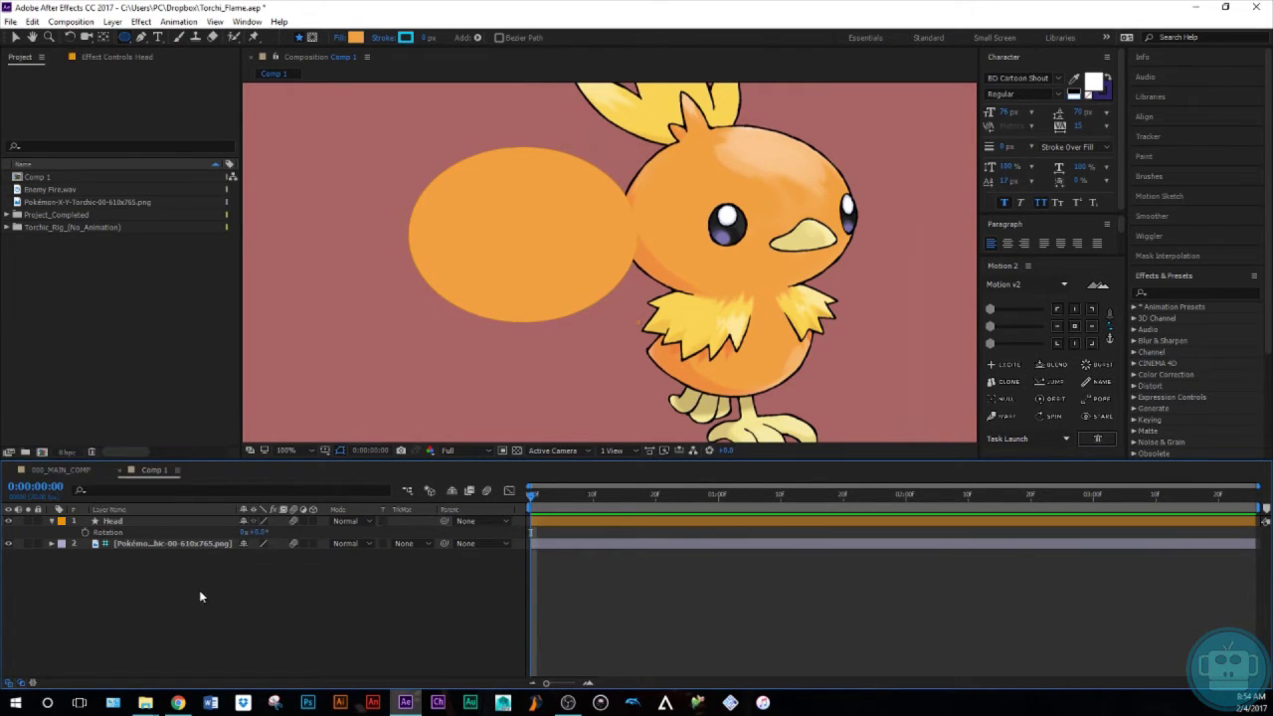
Try the Head layer below the Torchic reference image, and put it back on top
{"action": "left_click", "coordinate": [181, 525]}
{"action": "left_click_drag", "start_coordinate": [181, 525], "coordinate": [186, 603]}
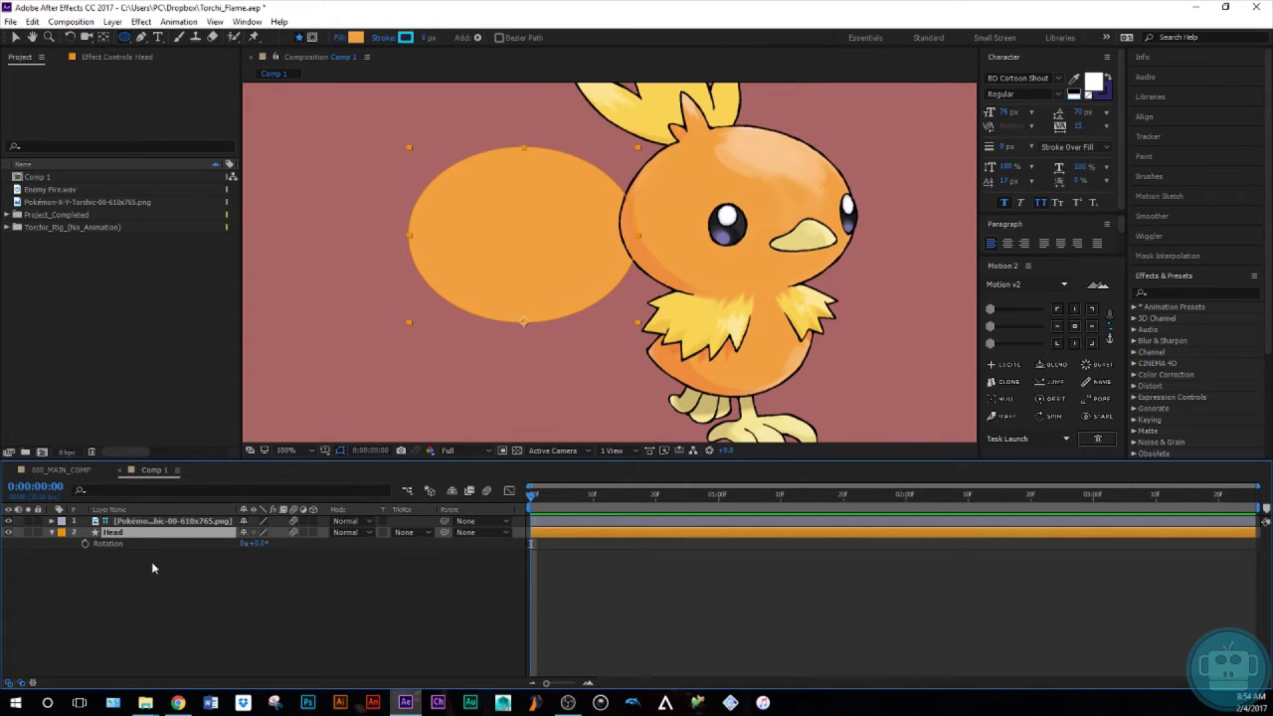
{"action": "left_click_drag", "start_coordinate": [152, 532], "coordinate": [152, 516]}
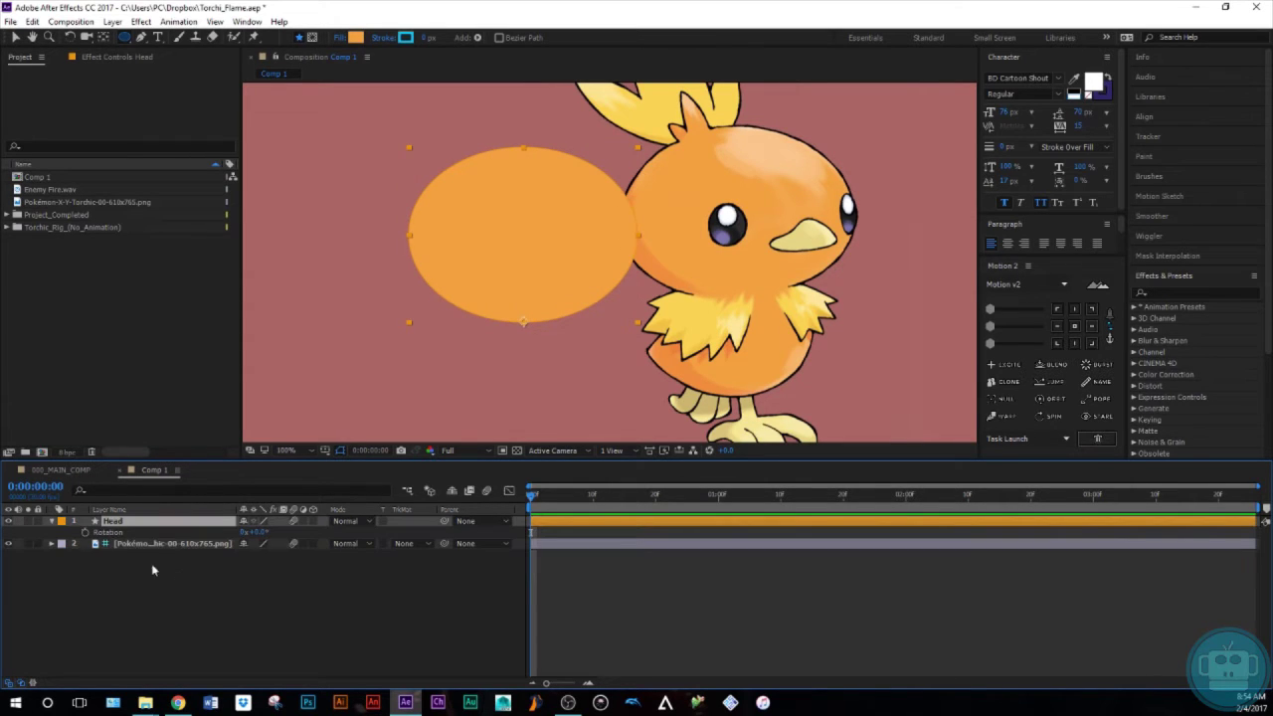
Expand the Head layer's contents and duplicate its Ellipse 1 shape group
{"action": "left_click", "coordinate": [53, 522]}
{"action": "left_click", "coordinate": [52, 522]}
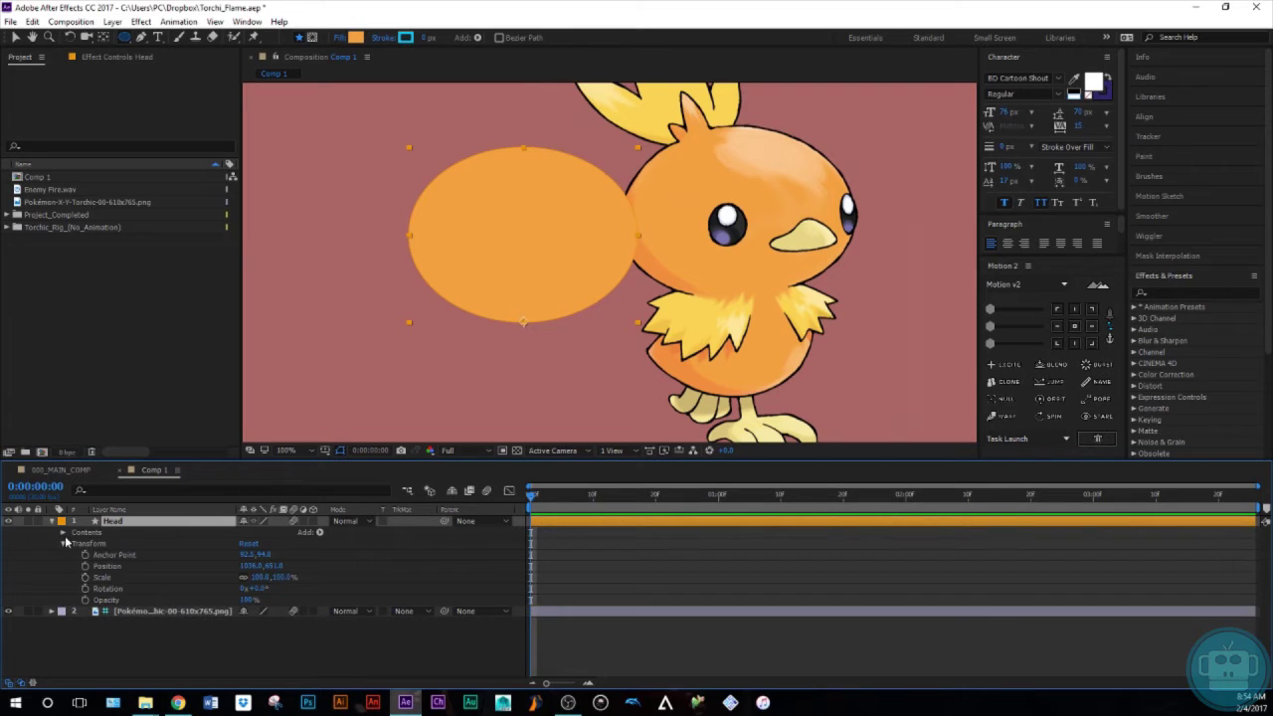
{"action": "left_click", "coordinate": [64, 532]}
{"action": "left_click", "coordinate": [63, 534]}
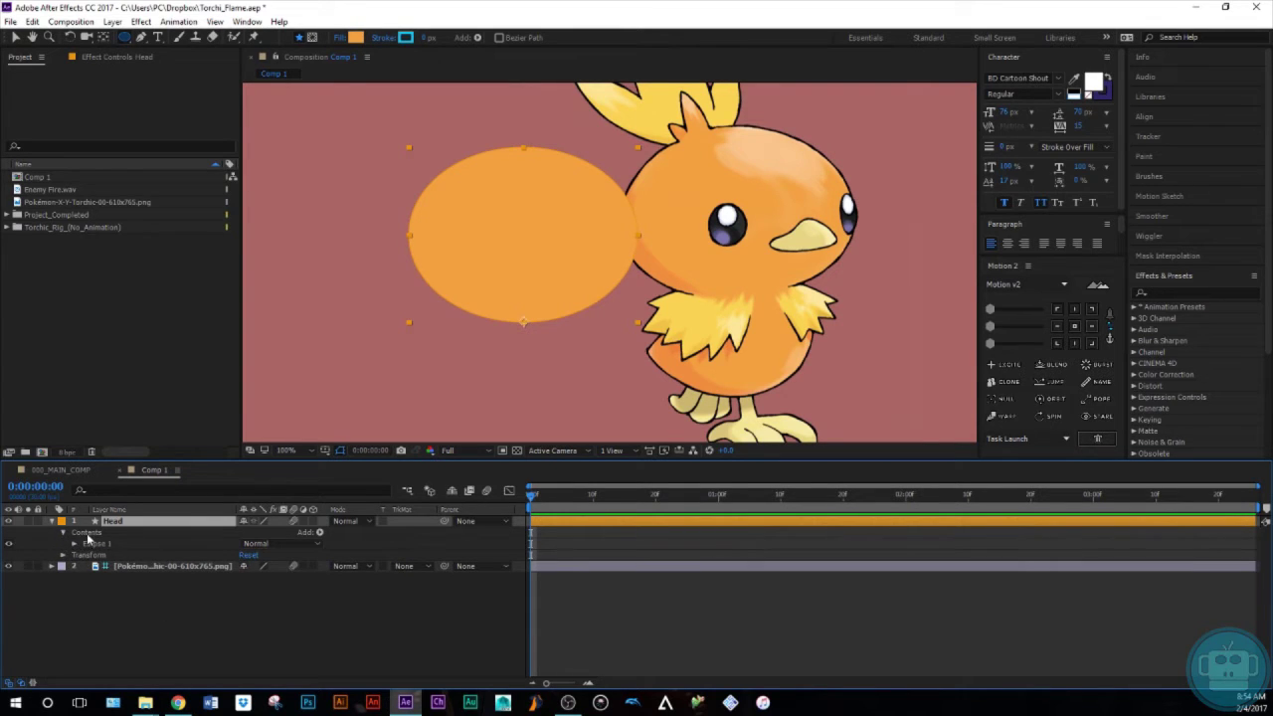
{"action": "left_click", "coordinate": [104, 532]}
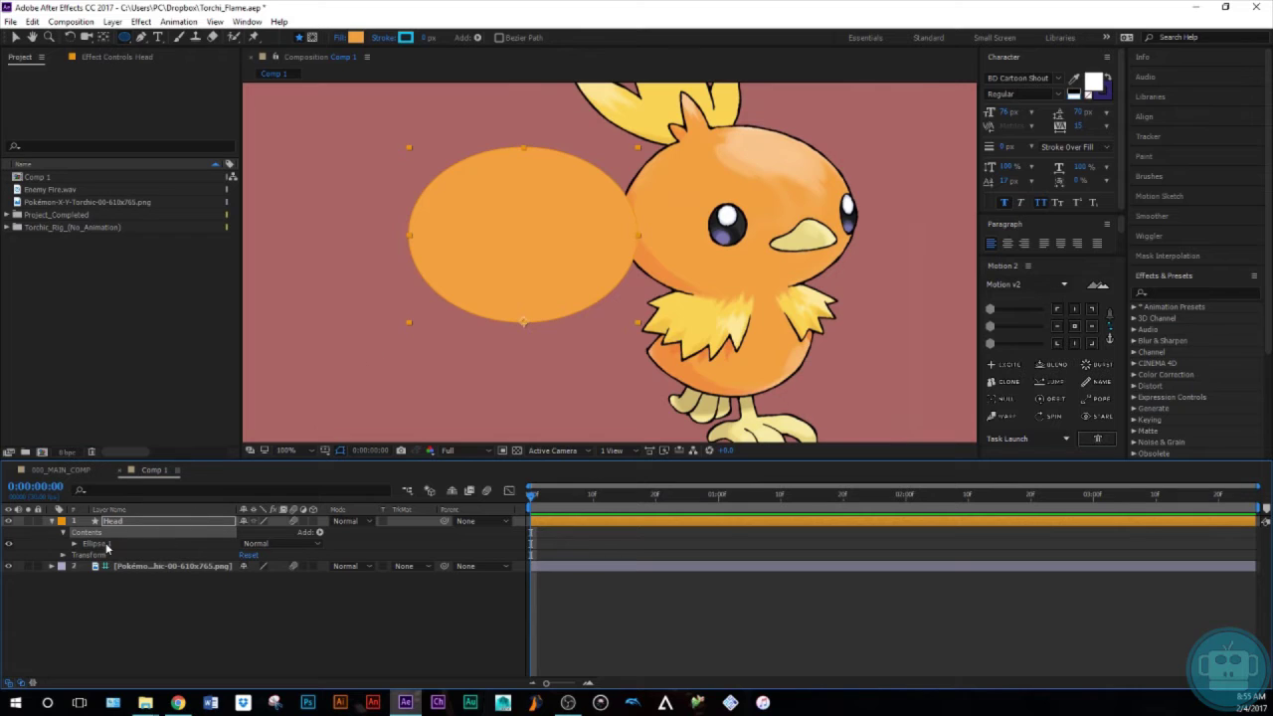
{"action": "left_click", "coordinate": [107, 545]}
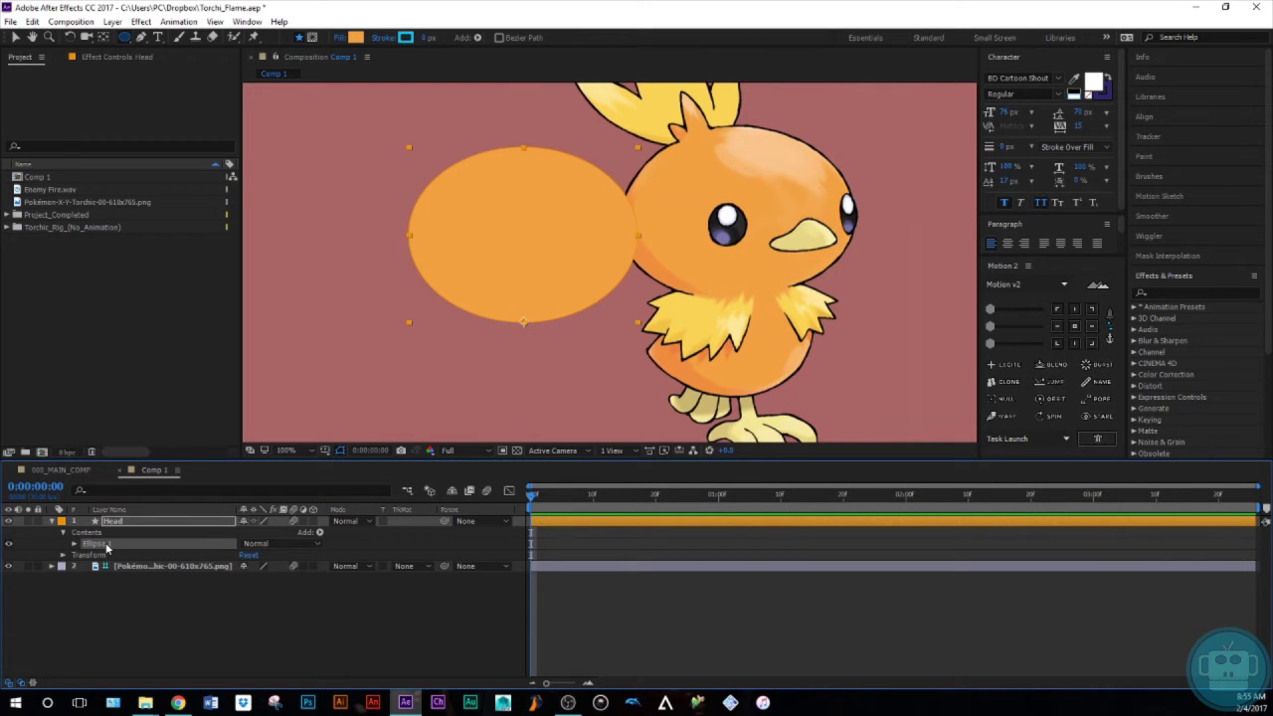
{"action": "key", "text": "ctrl+d"}
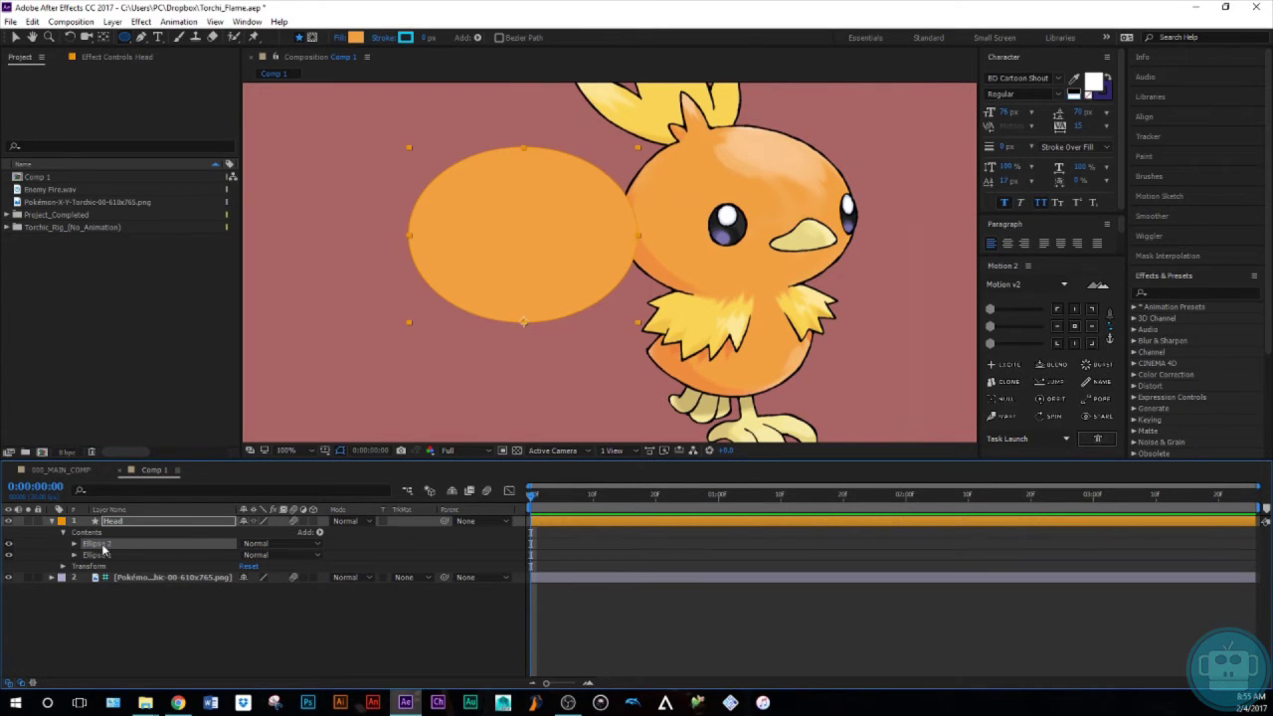
Try the duplicated ellipse as the head's shadow: rename its group Shadow and fill it with orange ED8D3E sampled from Torchic
{"action": "key", "text": "Return"}
{"action": "type", "text": "Shadow"}
{"action": "key", "text": "Return"}
{"action": "left_click", "coordinate": [356, 38]}
{"action": "left_click", "coordinate": [1190, 386]}
{"action": "left_click", "coordinate": [673, 263]}
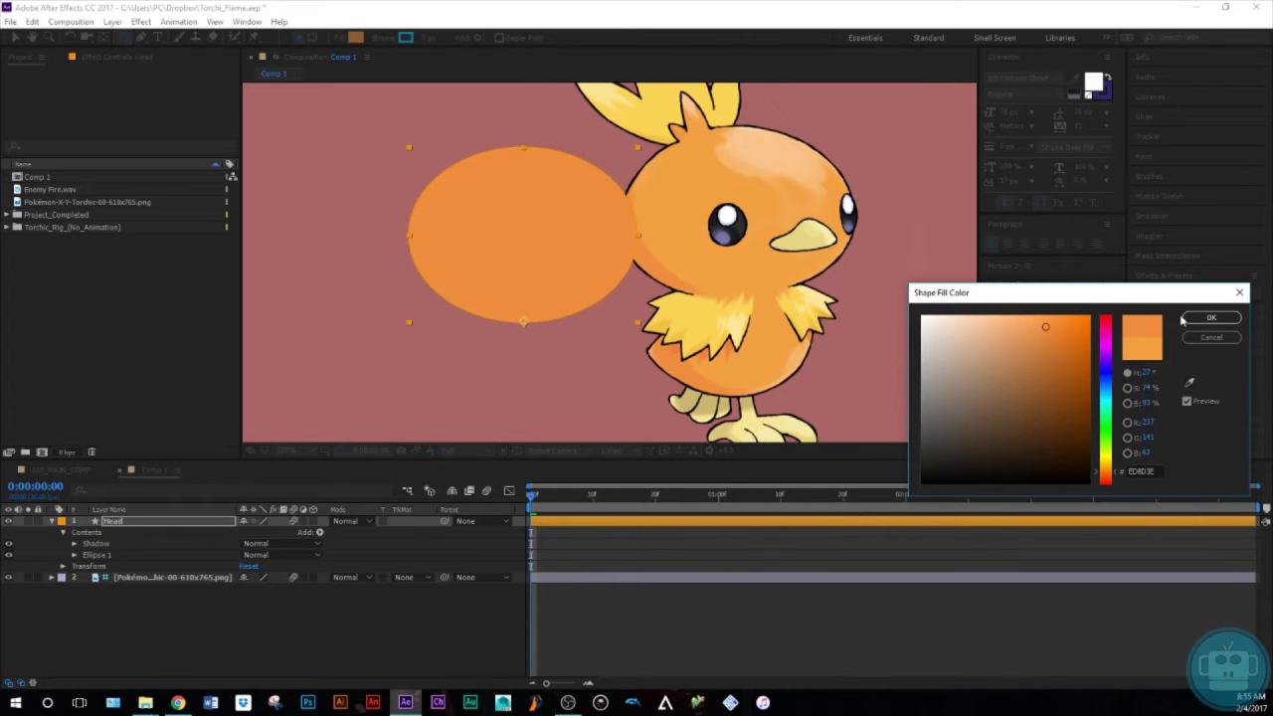
{"action": "left_click", "coordinate": [1189, 317]}
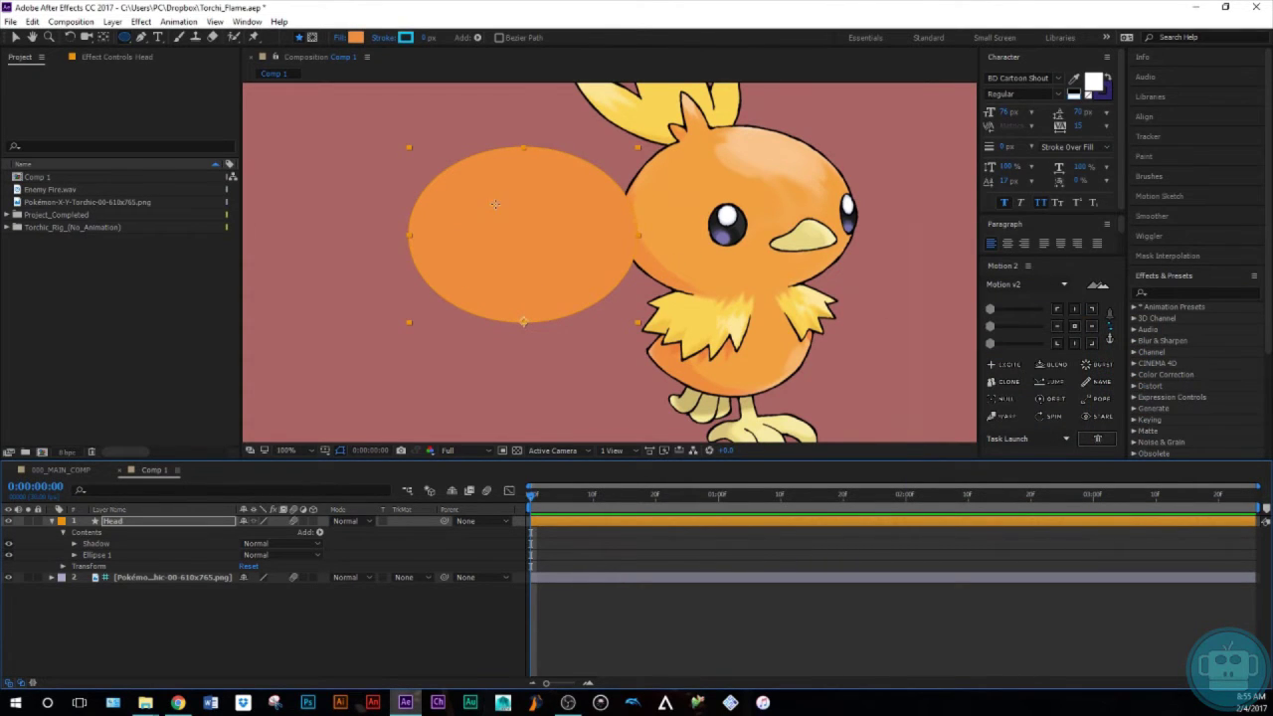
Delete the Shadow group and draw a four-point shadow shape inside the Head layer along the head's lower-left edge with the Pen tool
{"action": "left_click", "coordinate": [96, 543]}
{"action": "key", "text": "Delete"}
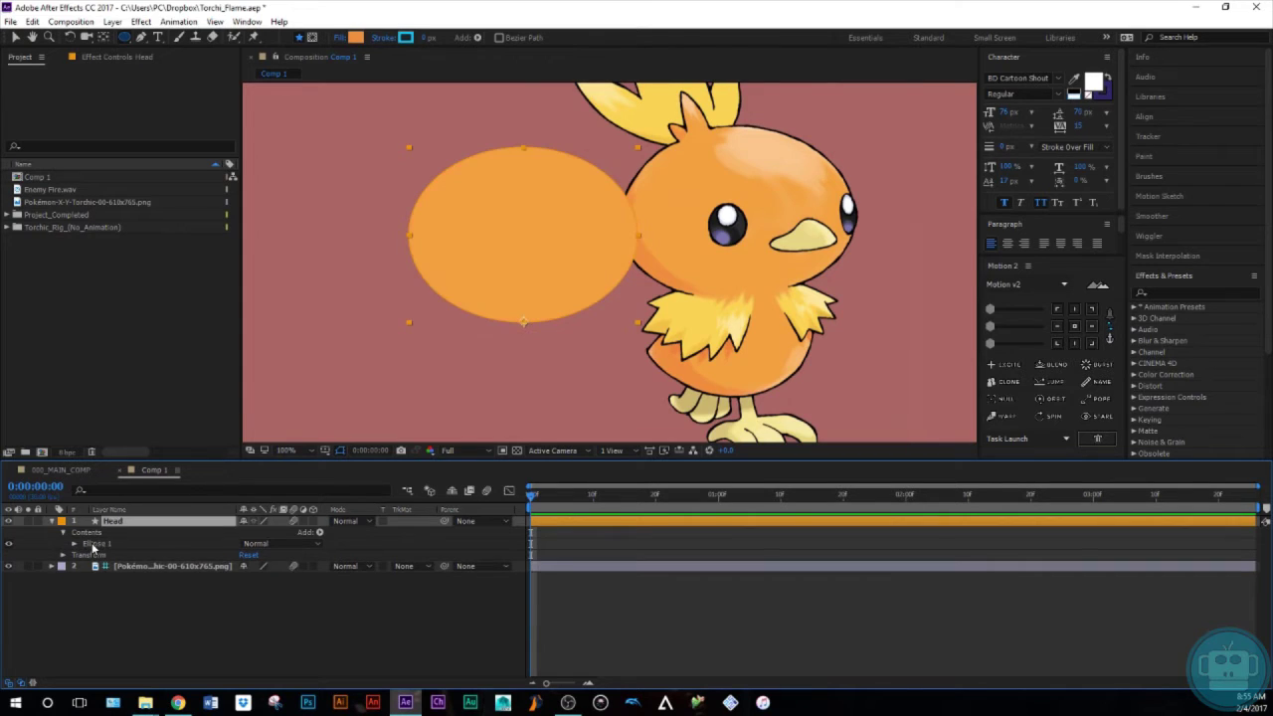
{"action": "left_click", "coordinate": [94, 534]}
{"action": "left_click", "coordinate": [140, 36]}
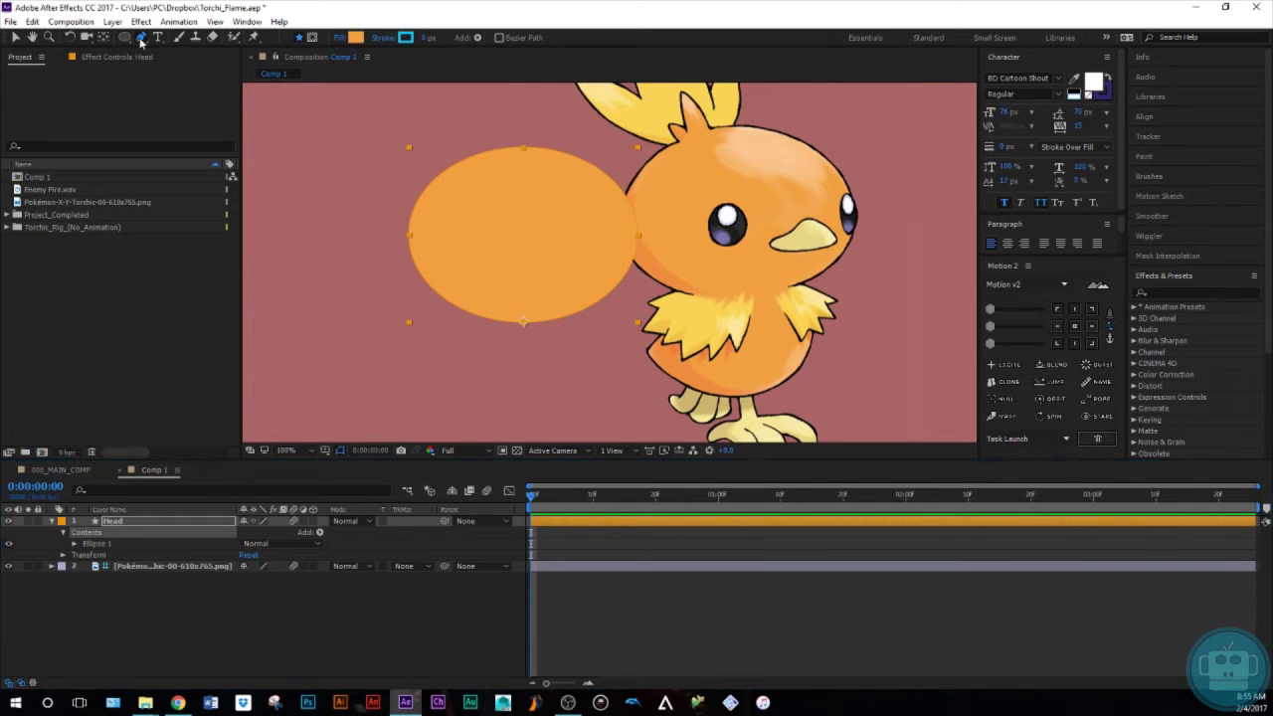
{"action": "left_click", "coordinate": [410, 228]}
{"action": "left_click", "coordinate": [463, 292]}
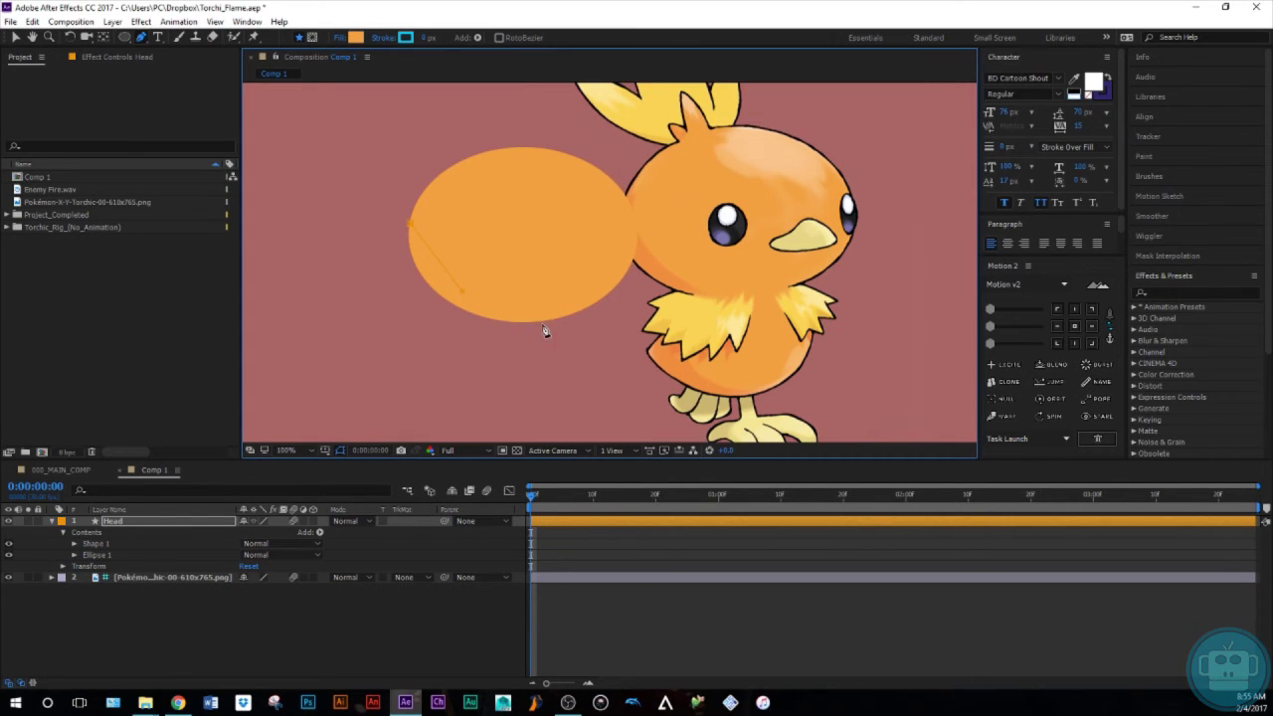
{"action": "left_click", "coordinate": [441, 297]}
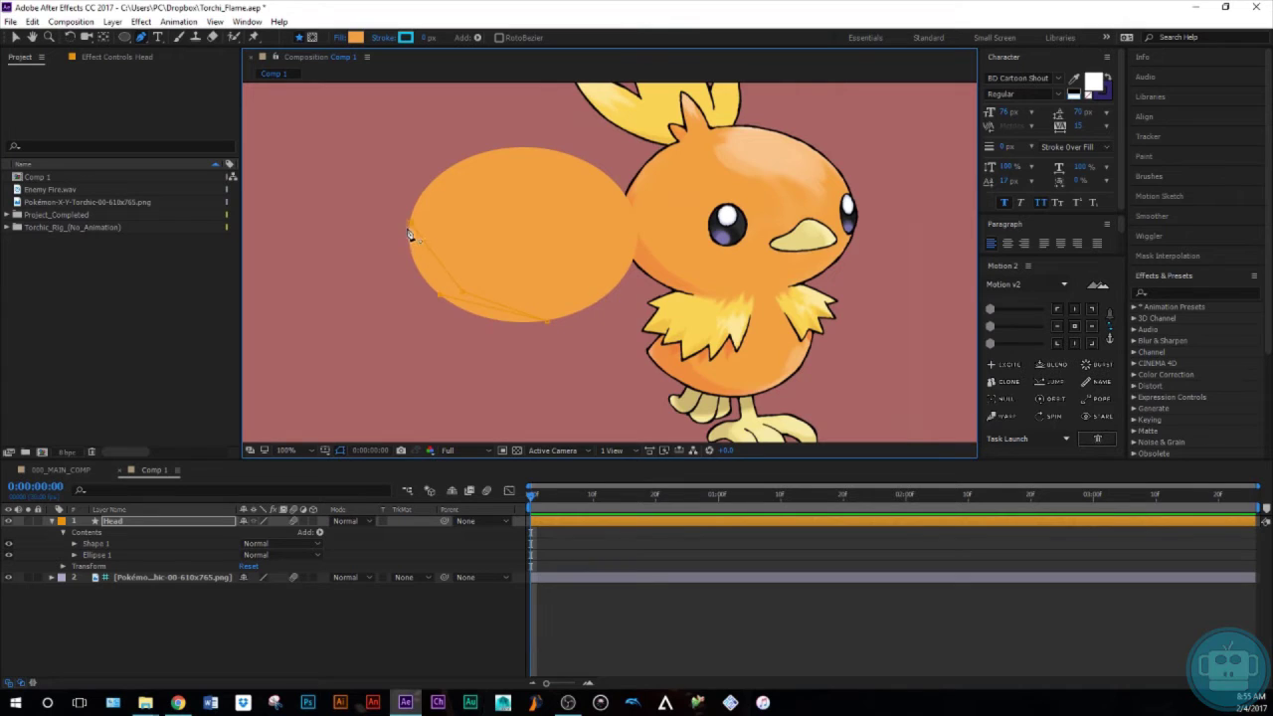
Fill the pen-drawn shadow shape with the darker orange ED8D3E sampled from the shaded part of Torchic's head
{"action": "left_click", "coordinate": [355, 38]}
{"action": "left_click", "coordinate": [1189, 384]}
{"action": "left_click", "coordinate": [723, 282]}
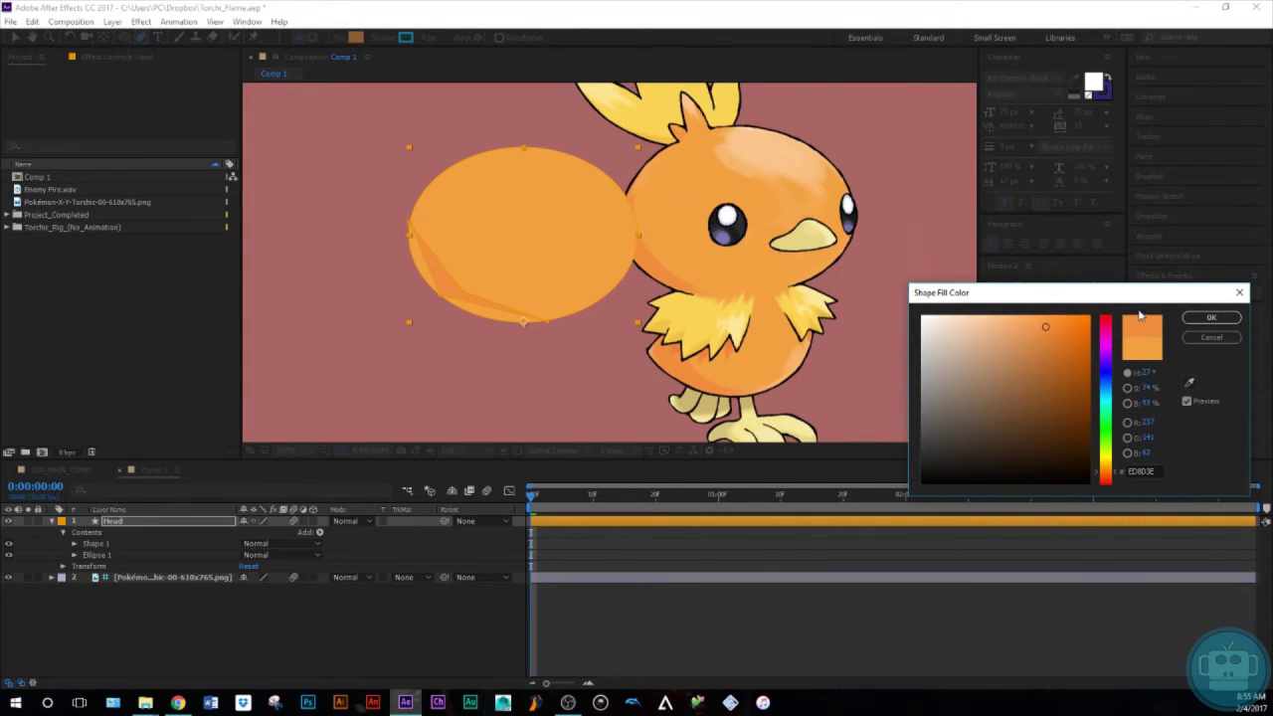
{"action": "left_click", "coordinate": [1210, 318]}
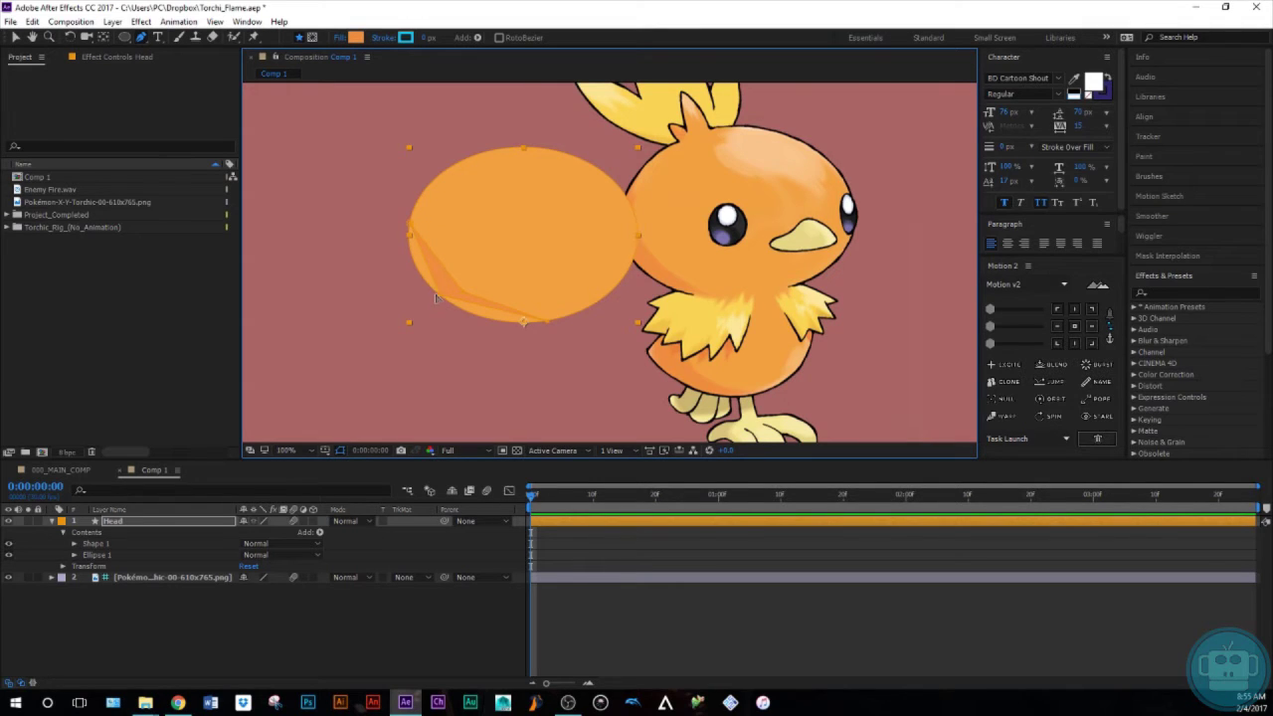
Curve the shadow shape's corner points and adjust its end points to follow the head's rounded lower-left edge, and deselect the layer
{"action": "left_click", "coordinate": [439, 297], "text": "alt"}
{"action": "left_click", "coordinate": [463, 297], "text": "alt"}
{"action": "key", "text": "ctrl+z"}
{"action": "key", "text": "ctrl+z"}
{"action": "left_click", "coordinate": [439, 296], "text": "alt"}
{"action": "left_click", "coordinate": [464, 292], "text": "alt"}
{"action": "left_click", "coordinate": [546, 326]}
{"action": "mouse_move", "coordinate": [409, 224]}
{"action": "left_mouse_down"}
{"action": "mouse_move", "coordinate": [410, 236]}
{"action": "mouse_move", "coordinate": [391, 230]}
{"action": "mouse_move", "coordinate": [406, 231]}
{"action": "left_mouse_up"}
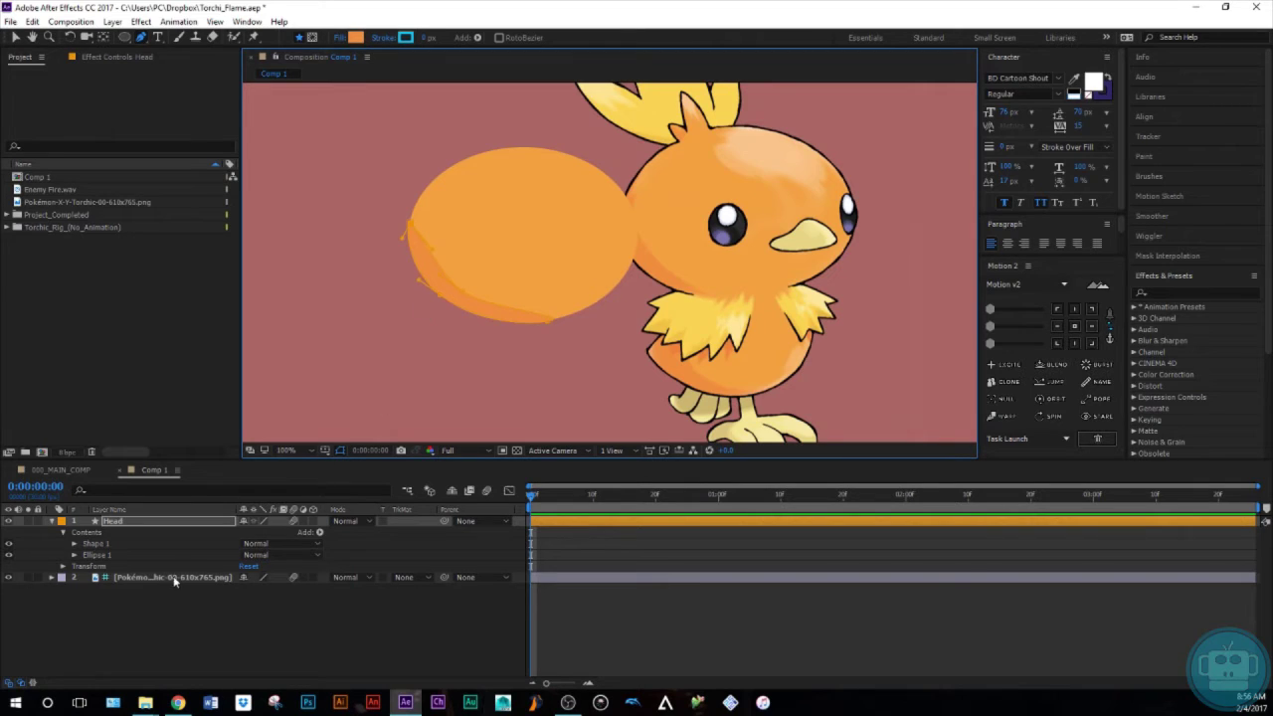
{"action": "left_click", "coordinate": [165, 611]}
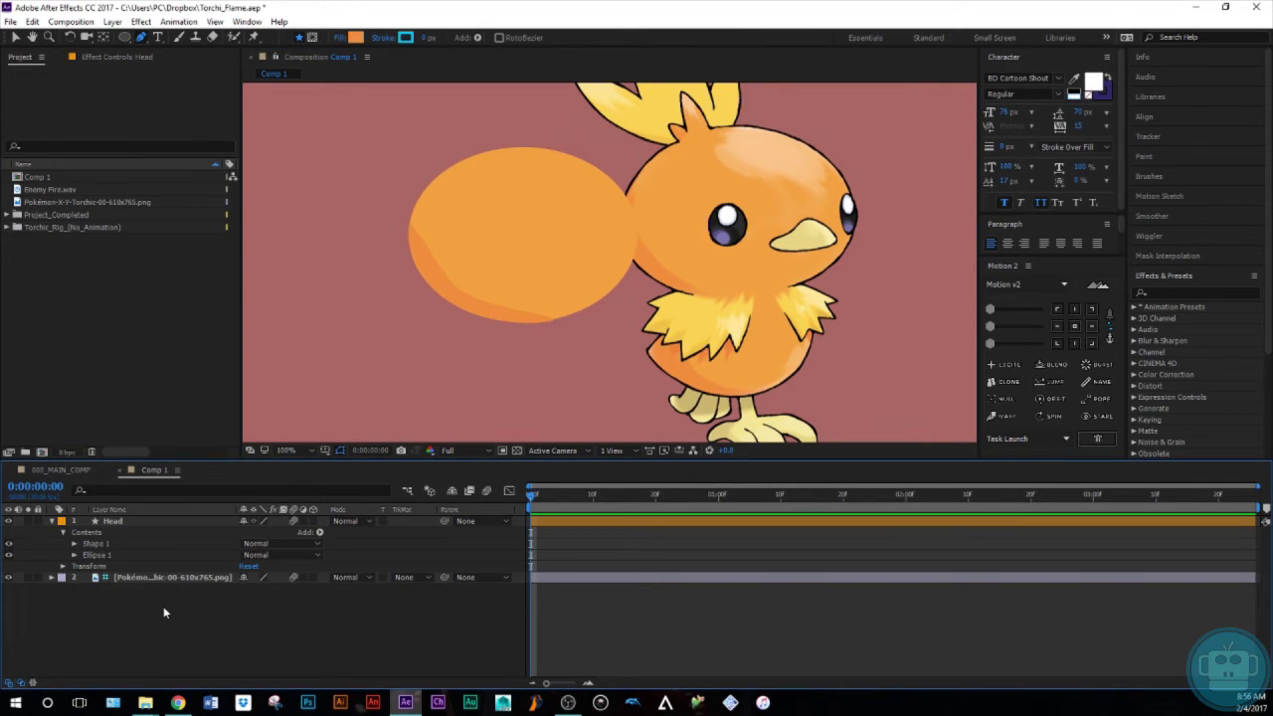
{"action": "left_click", "coordinate": [228, 618]}
{"action": "left_click", "coordinate": [181, 524]}
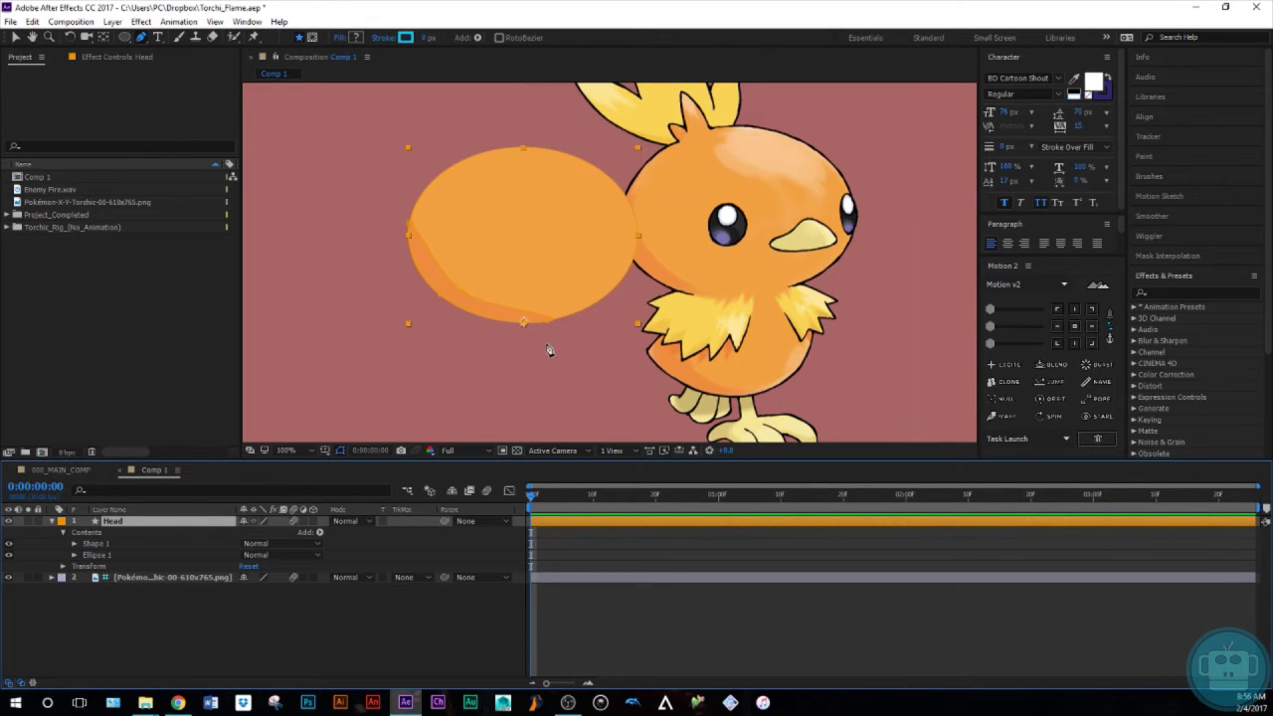
{"action": "left_click", "coordinate": [165, 604]}
{"action": "left_click", "coordinate": [164, 524]}
{"action": "left_click", "coordinate": [167, 590]}
{"action": "left_click", "coordinate": [145, 522]}
{"action": "left_click", "coordinate": [180, 628]}
{"action": "left_click", "coordinate": [153, 512]}
{"action": "left_click", "coordinate": [154, 522]}
{"action": "left_click", "coordinate": [111, 511]}
{"action": "left_click", "coordinate": [166, 637]}
{"action": "left_click", "coordinate": [143, 525]}
{"action": "left_click", "coordinate": [198, 611]}
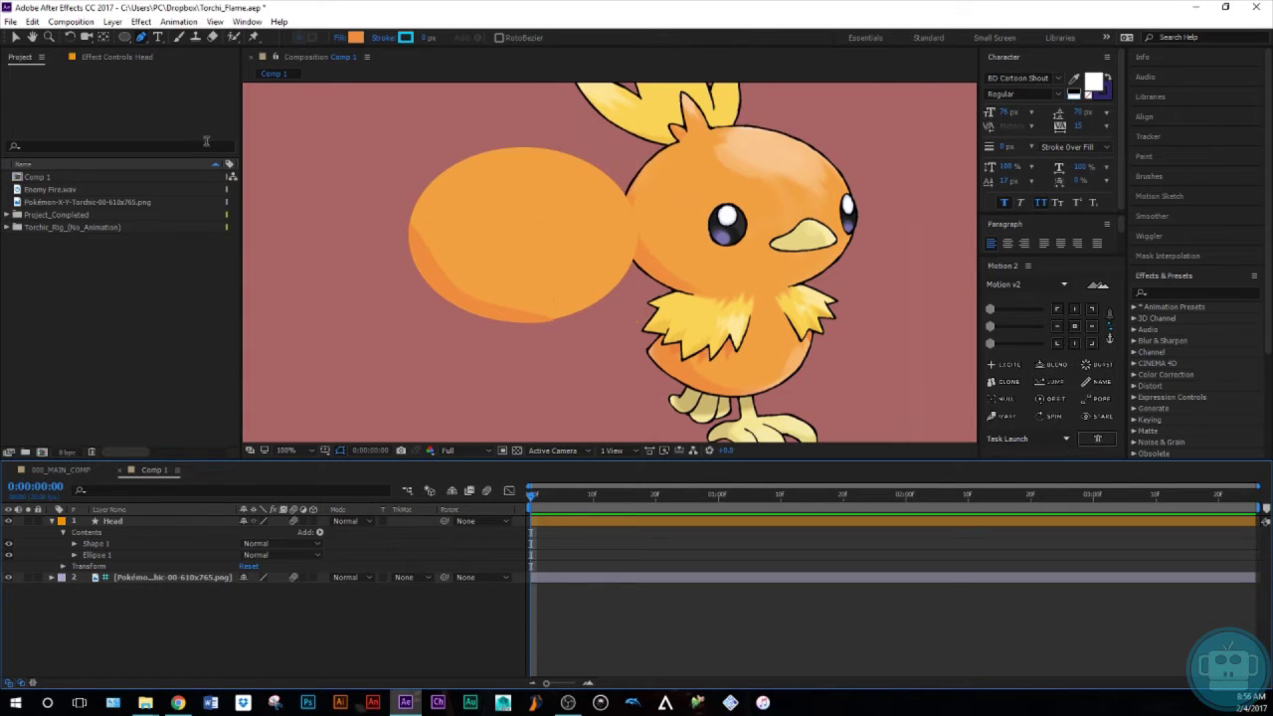
Draw a small upright ellipse for the eye on a new shape layer near the head's middle and centre its anchor point
{"action": "left_click", "coordinate": [125, 37]}
{"action": "left_click_drag", "start_coordinate": [515, 226], "coordinate": [552, 266]}
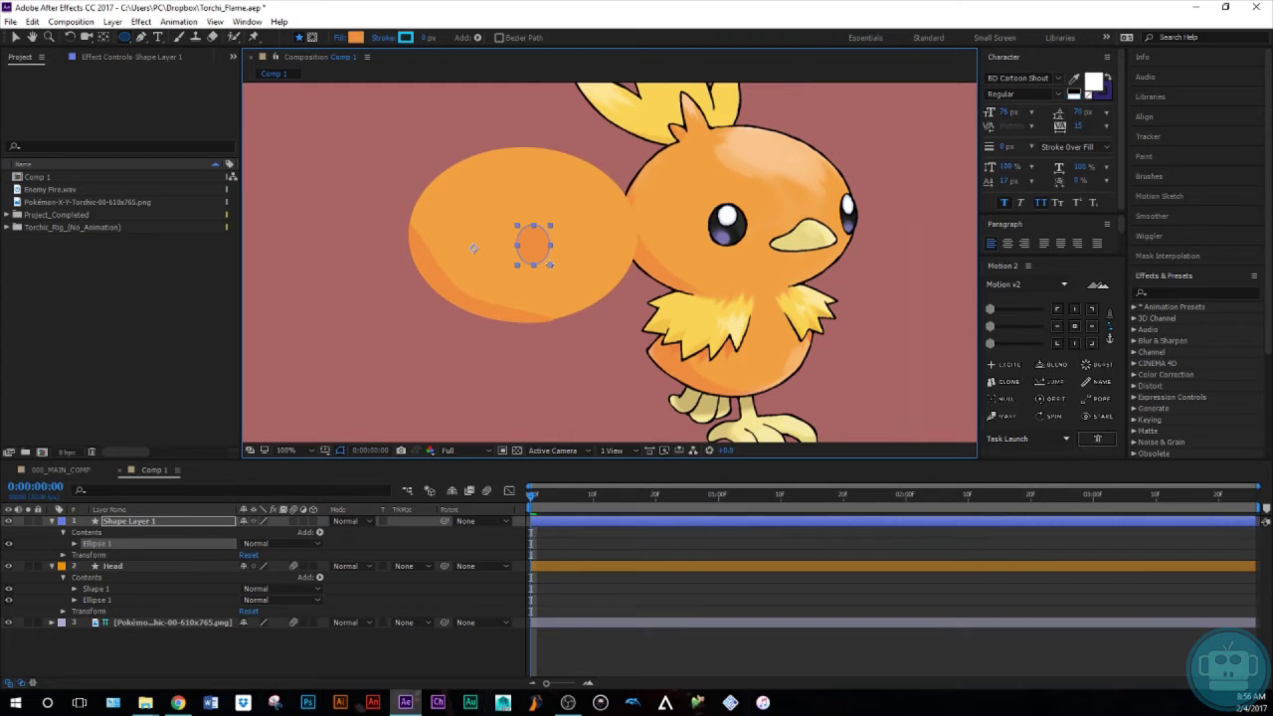
{"action": "left_click", "coordinate": [1074, 326]}
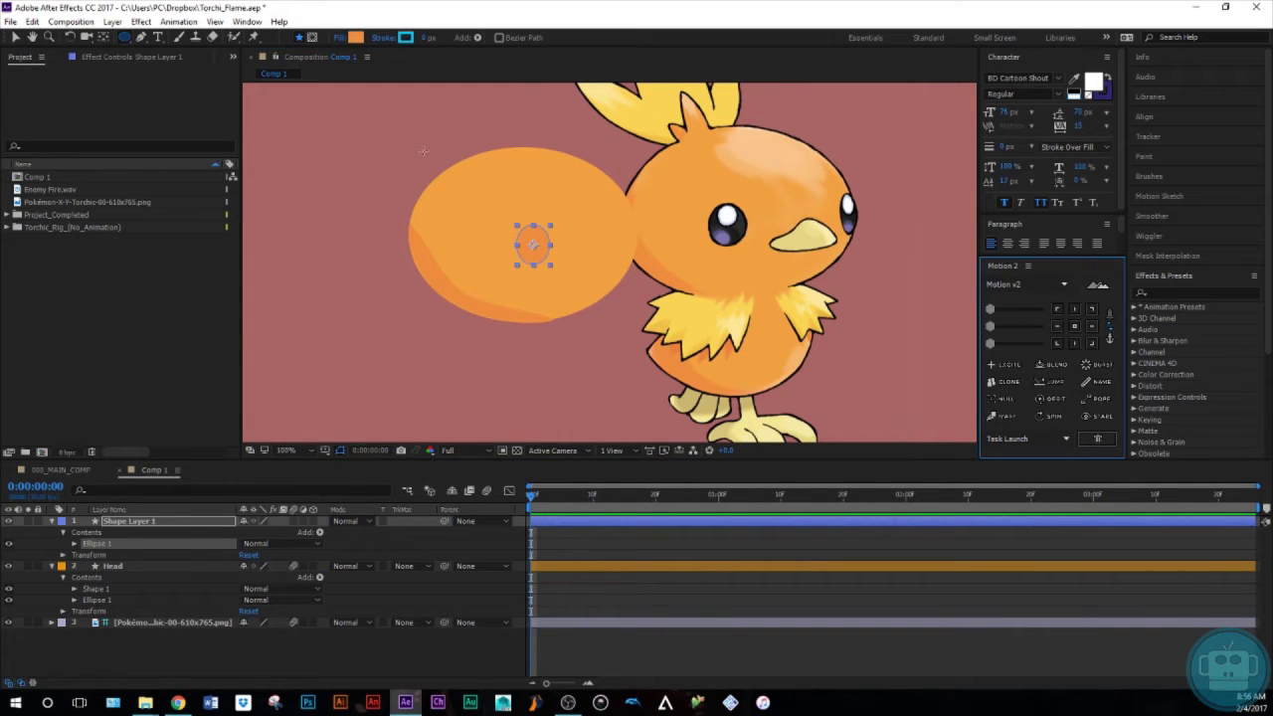
Fill the eye ellipse with the near-black 2D2C2C sampled from Torchic's eye
{"action": "left_click", "coordinate": [355, 38]}
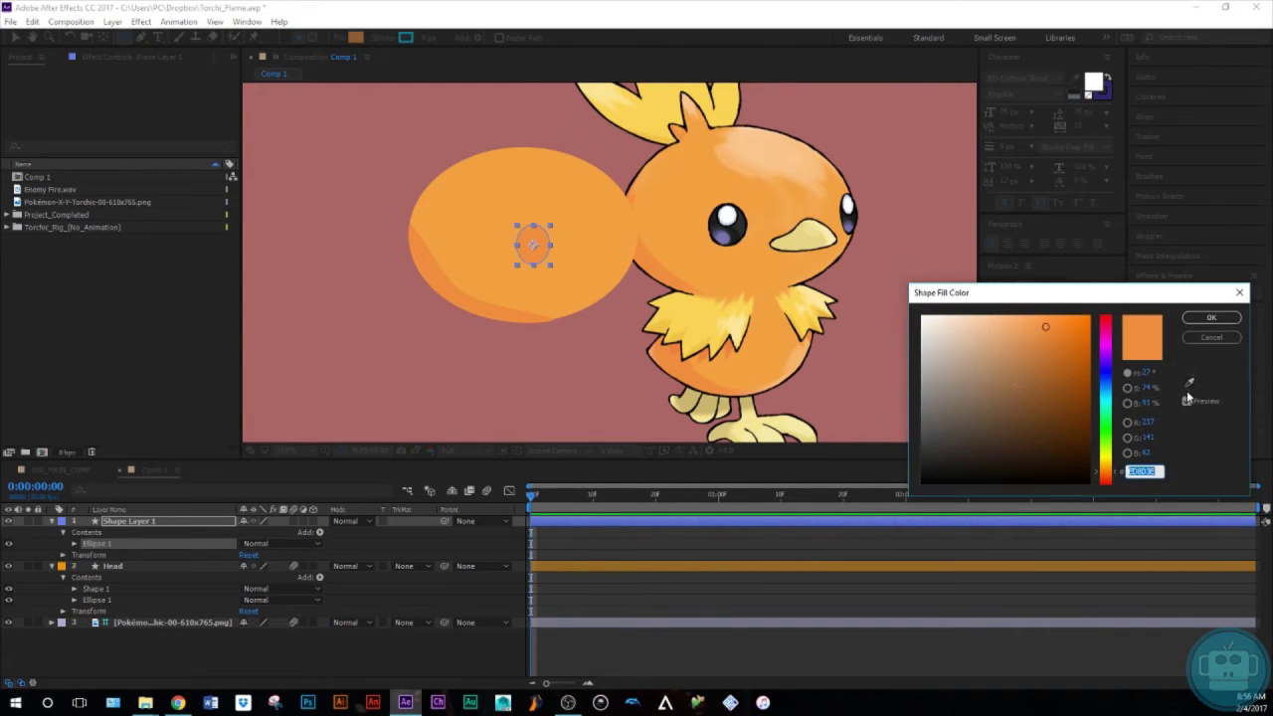
{"action": "left_click", "coordinate": [1188, 384]}
{"action": "left_click", "coordinate": [733, 220]}
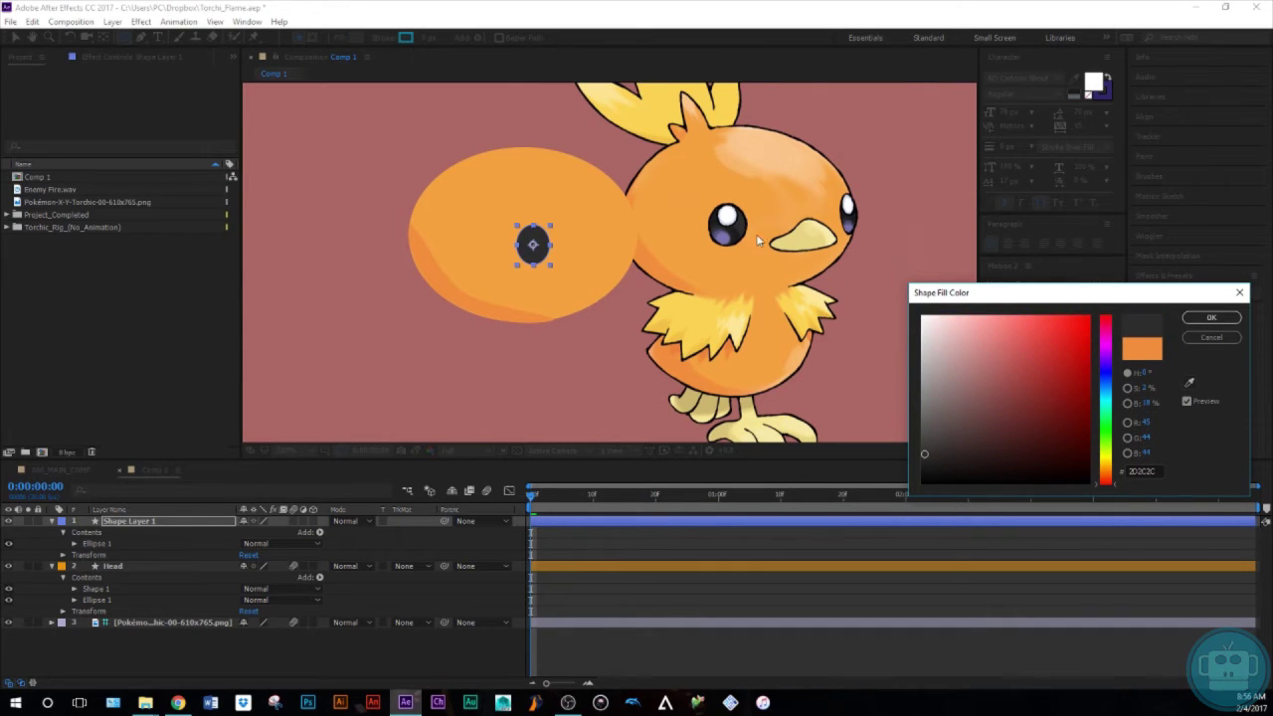
{"action": "left_click", "coordinate": [1211, 317]}
Rename the eye's shape layer R_Eye and set its label colour to None
{"action": "key", "text": "Return"}
{"action": "type", "text": "E"}
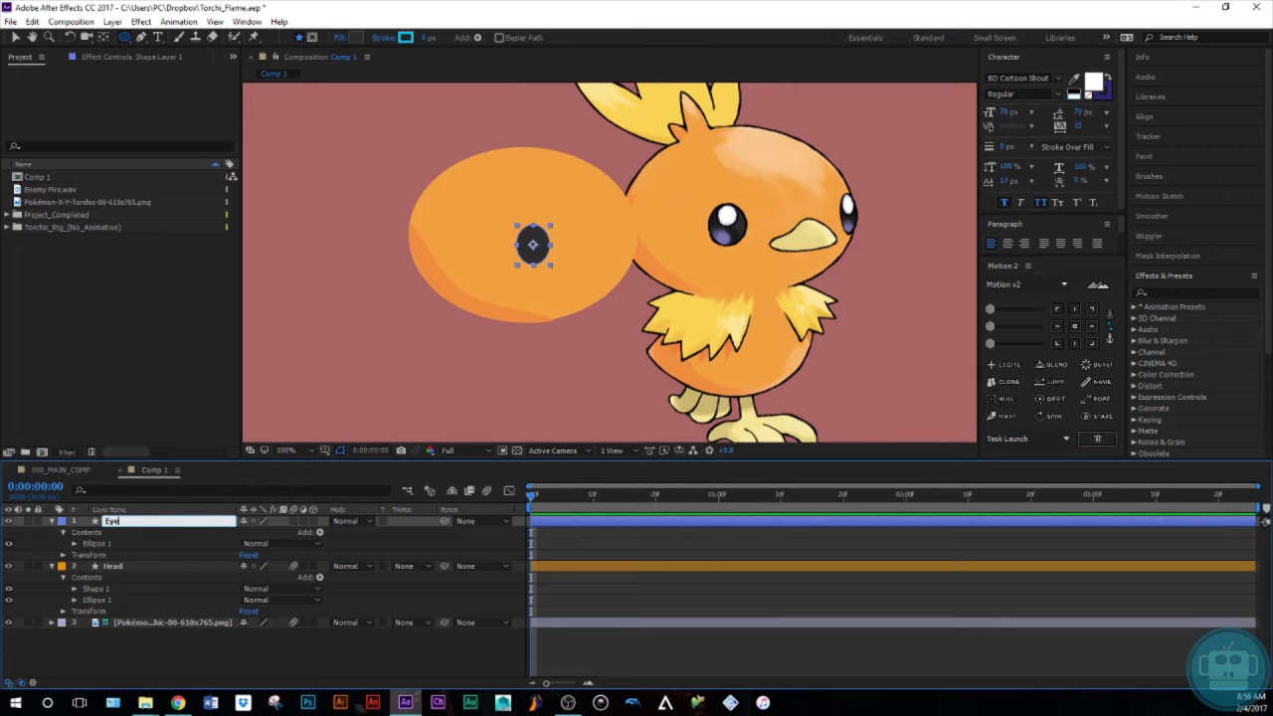
{"action": "type", "text": "ye"}
{"action": "key", "text": "Home"}
{"action": "type", "text": "R_"}
{"action": "key", "text": "Return"}
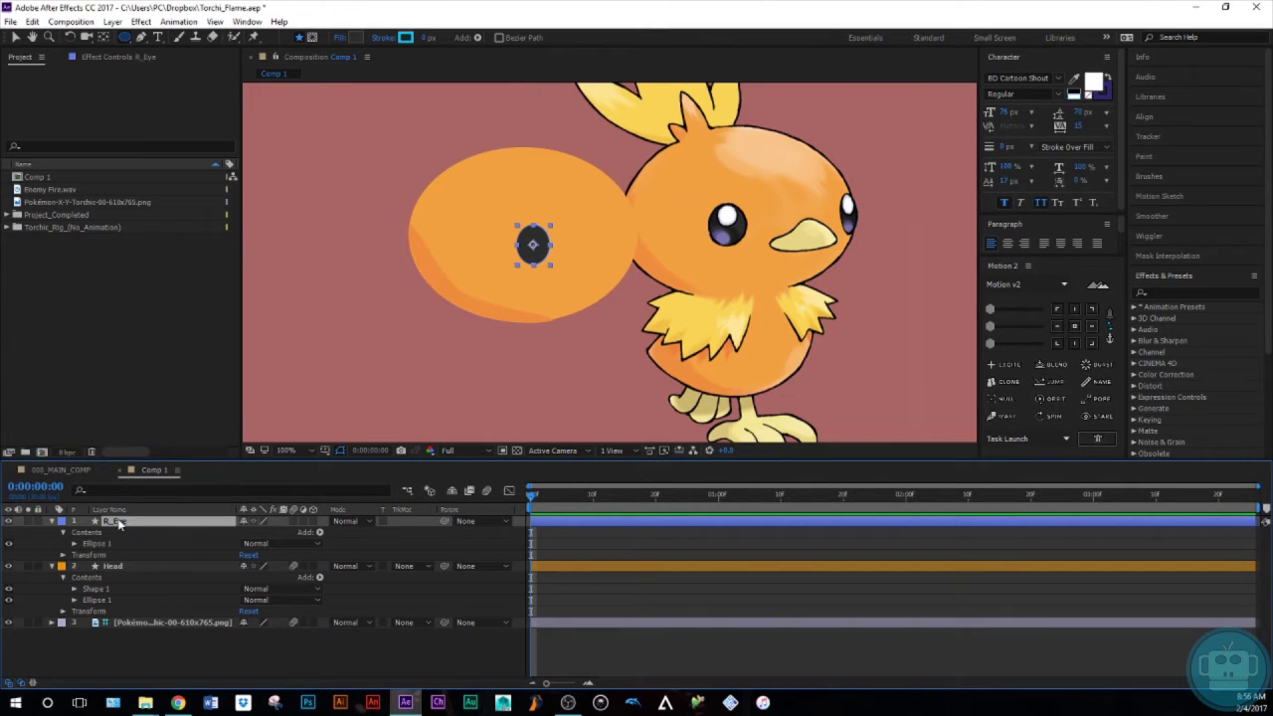
{"action": "left_click", "coordinate": [62, 523]}
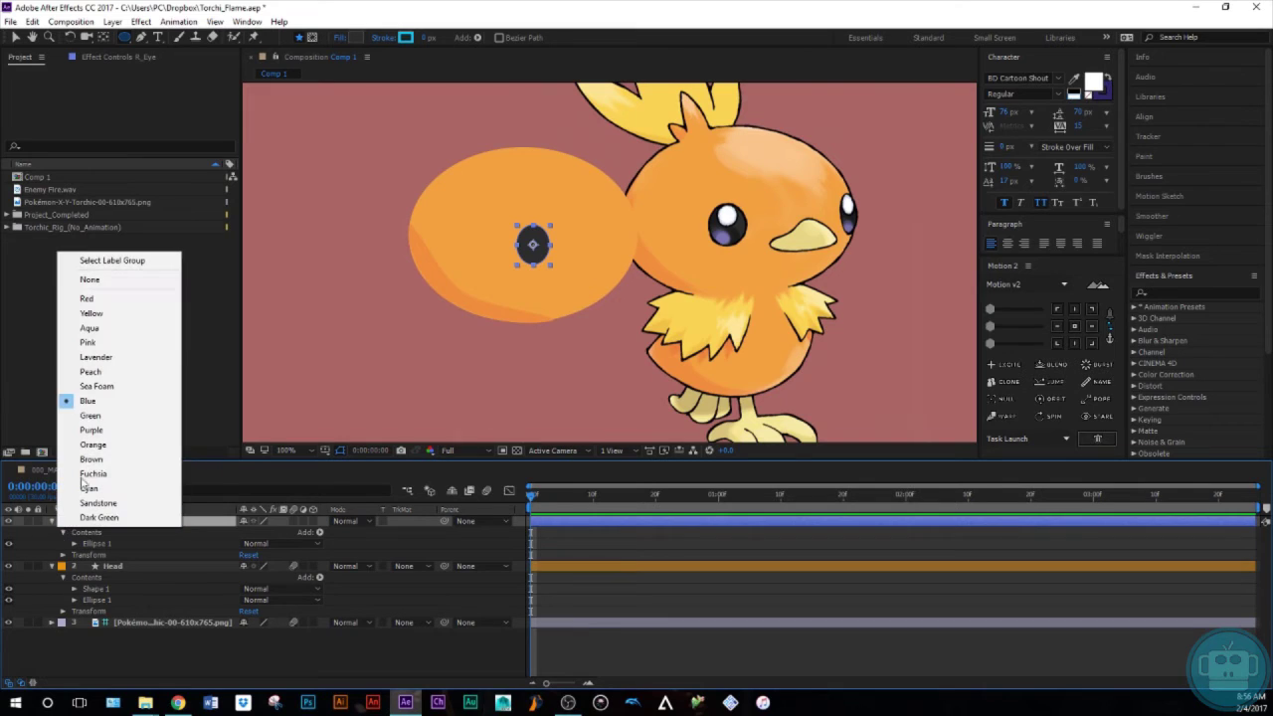
{"action": "left_click", "coordinate": [99, 280]}
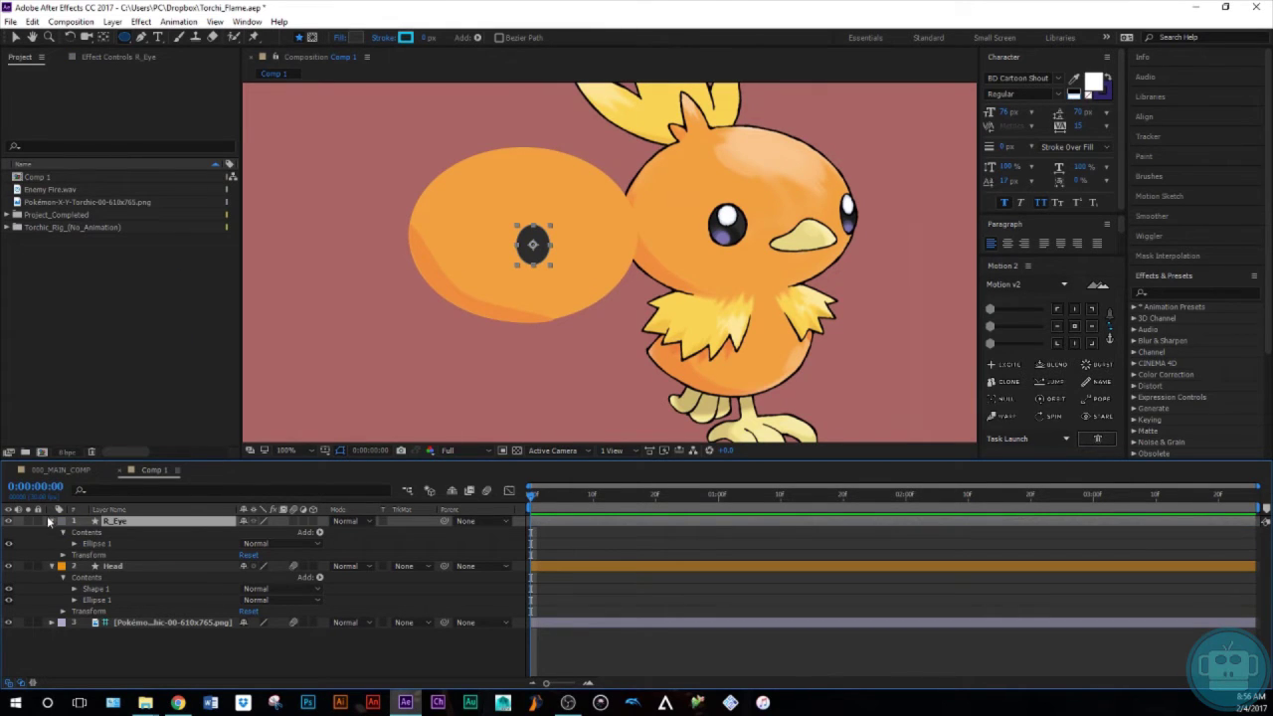
Collapse the Head layer and duplicate the Ellipse 1 group inside the R_Eye layer
{"action": "left_click", "coordinate": [52, 521]}
{"action": "left_click", "coordinate": [51, 532]}
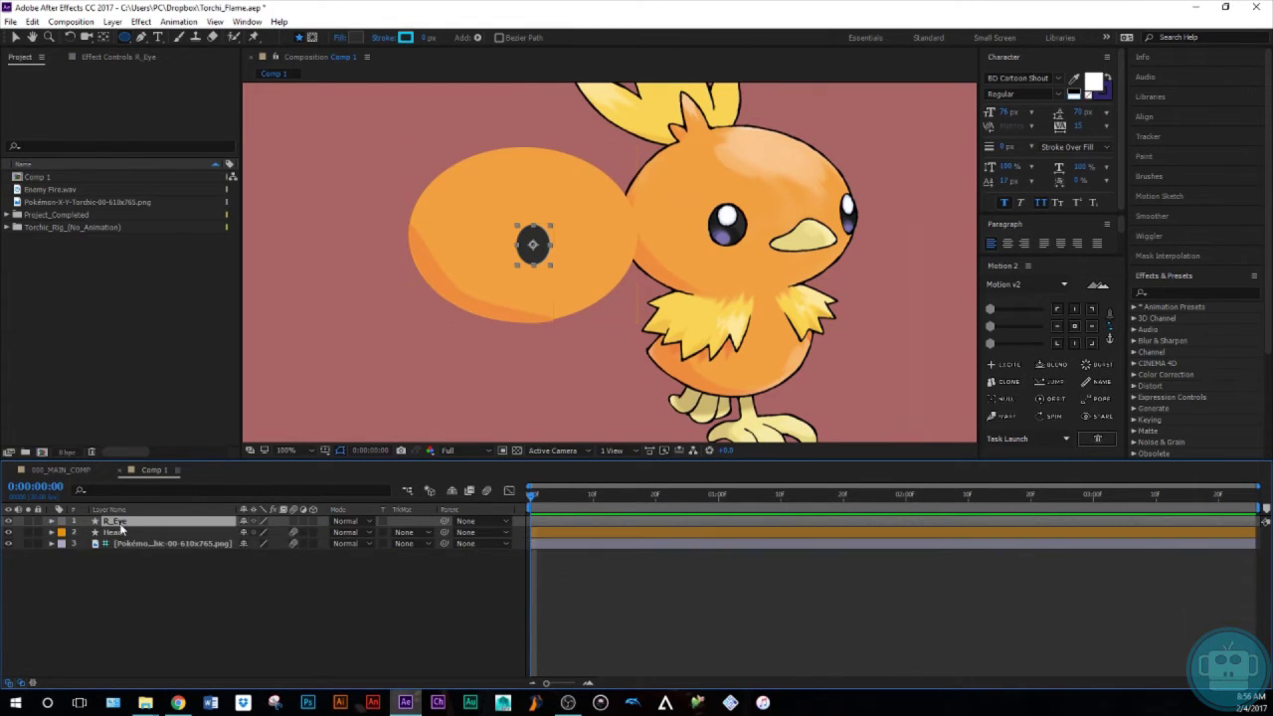
{"action": "left_click", "coordinate": [52, 521]}
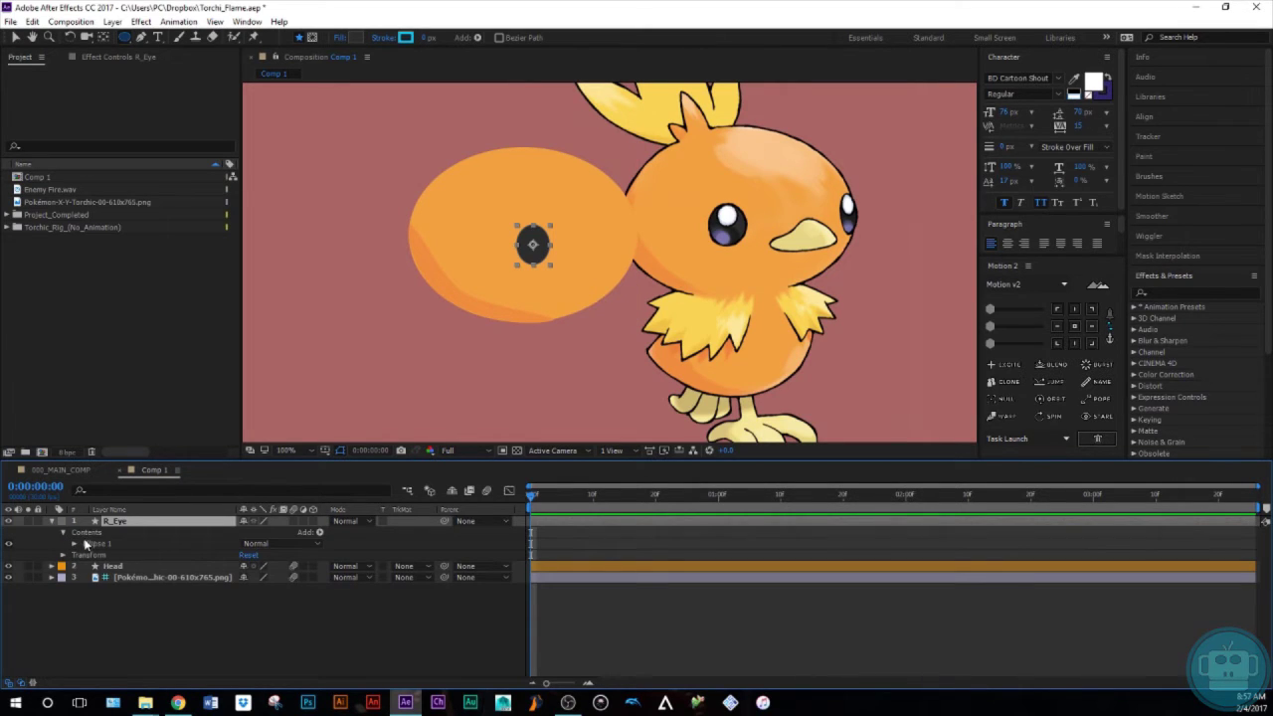
{"action": "left_click", "coordinate": [86, 543]}
{"action": "key", "text": "ctrl+d"}
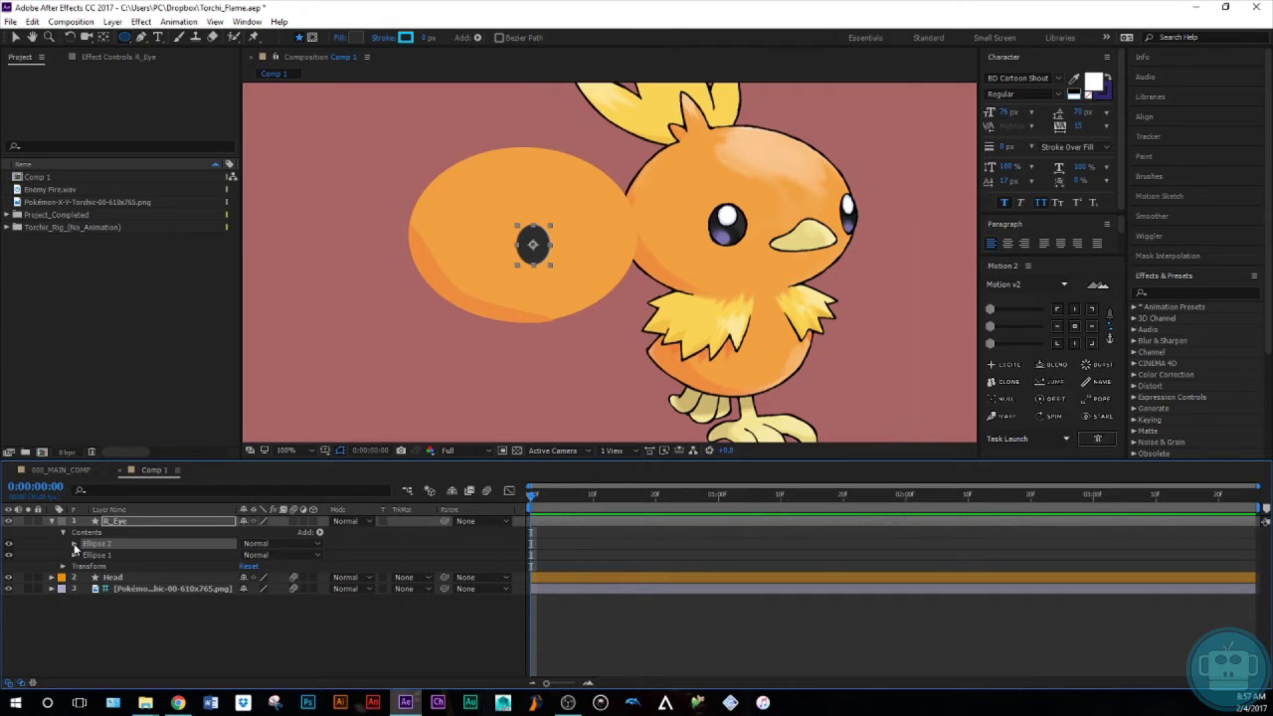
Fill the duplicated eye ellipse with the white FEFEFE sampled from the highlight in Torchic's eye
{"action": "left_click", "coordinate": [355, 38]}
{"action": "left_click", "coordinate": [1188, 382]}
{"action": "left_click", "coordinate": [722, 211]}
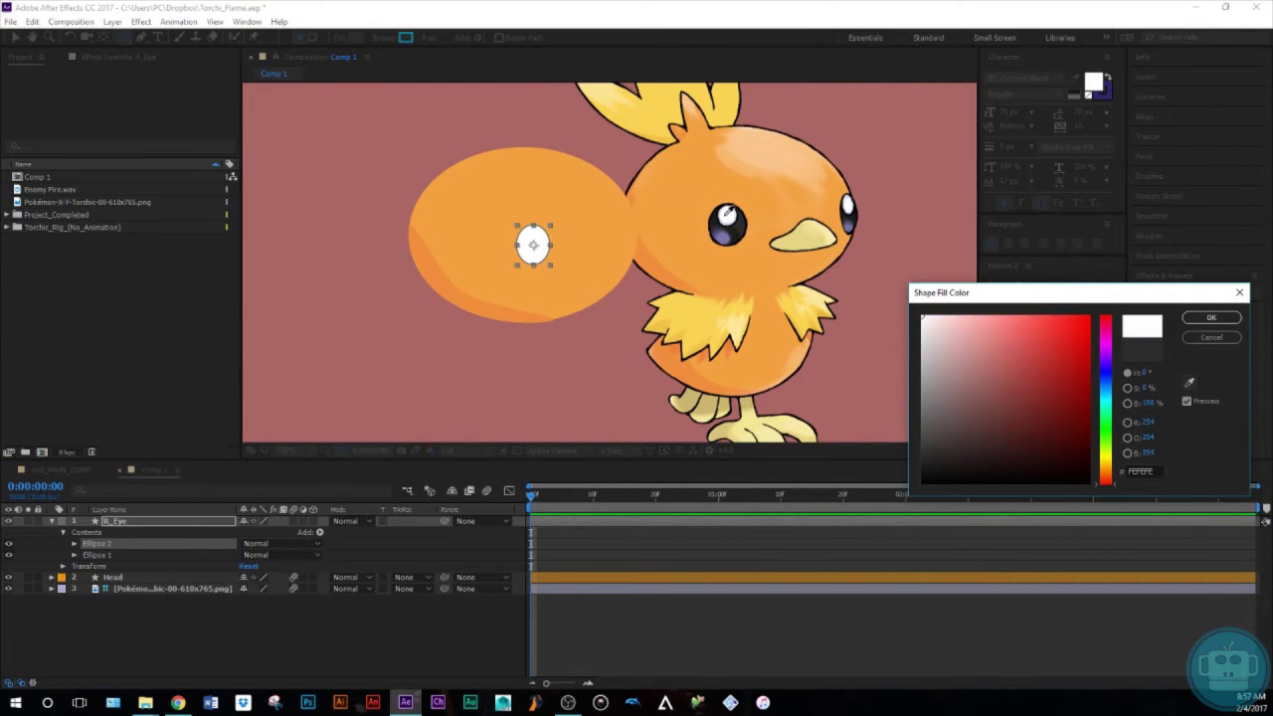
{"action": "left_click", "coordinate": [1211, 318]}
Rename the white ellipse's shape group higlight
{"action": "left_click", "coordinate": [96, 543]}
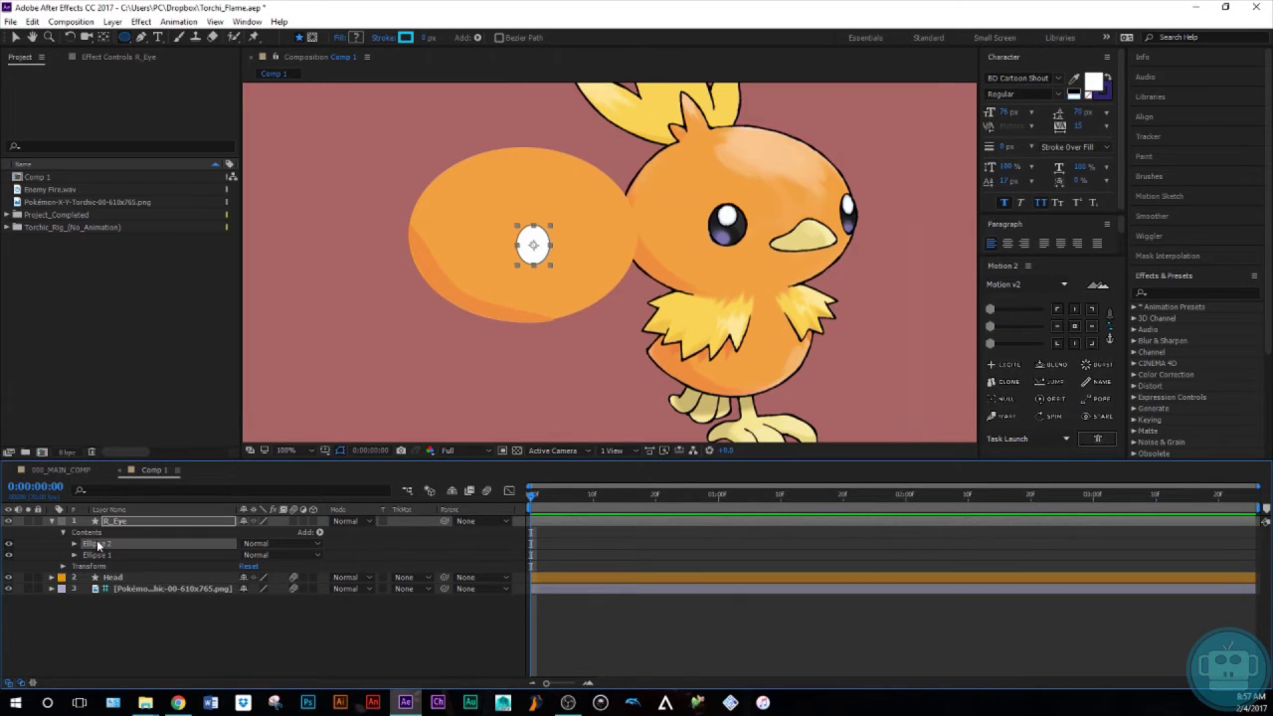
{"action": "key", "text": "Return"}
{"action": "type", "text": "highlig"}
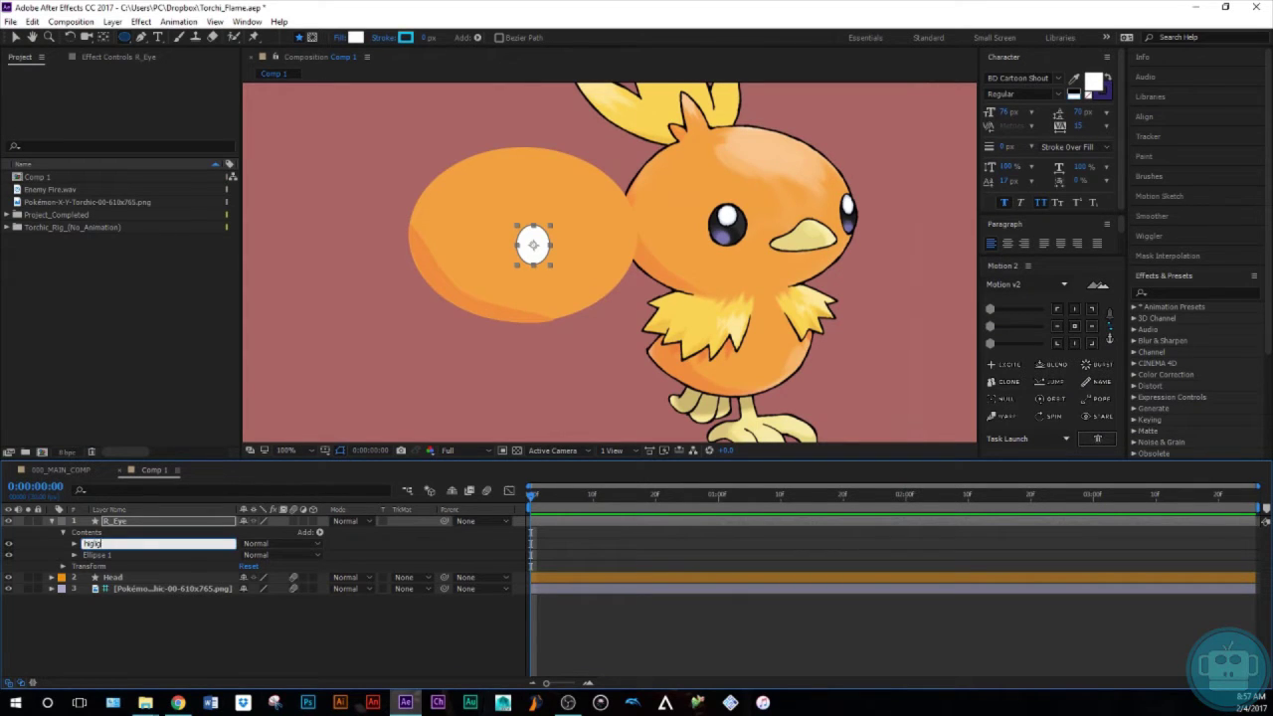
{"action": "type", "text": "ht"}
{"action": "key", "text": "Return"}
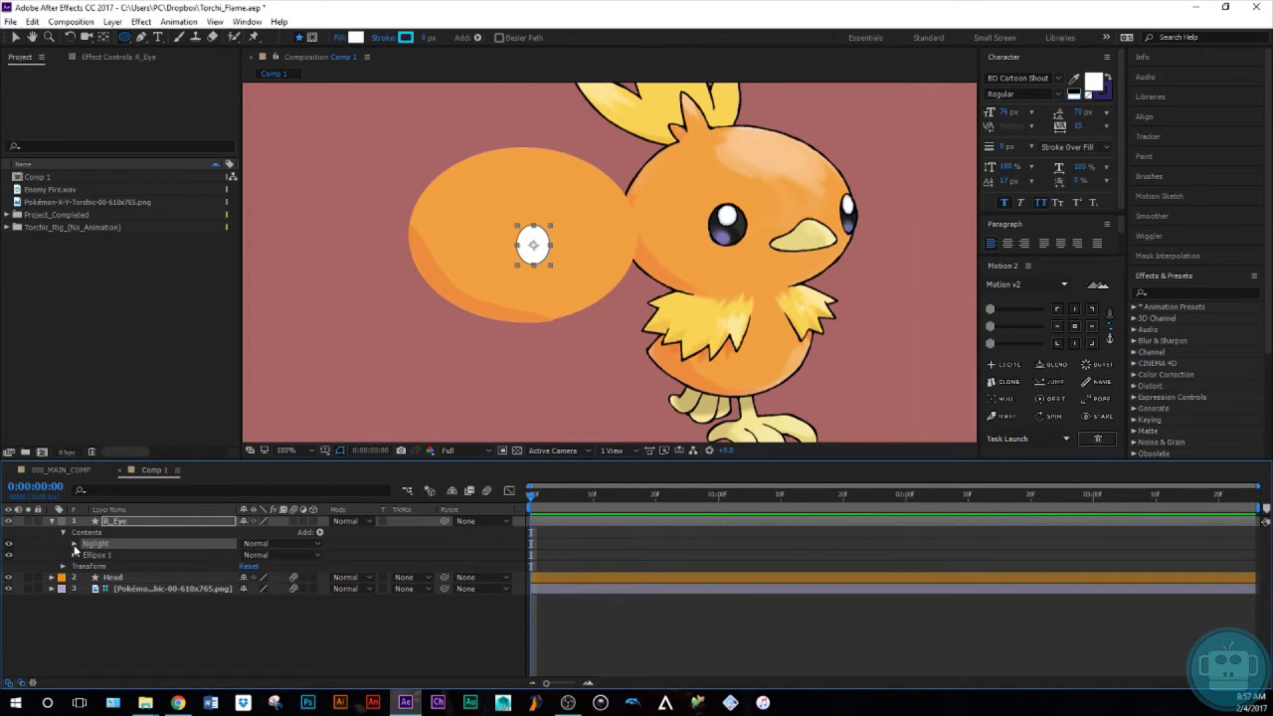
Scale the white highlight group to 45% and move it to the pupil's upper left, and collapse the R_Eye contents
{"action": "left_click", "coordinate": [75, 544]}
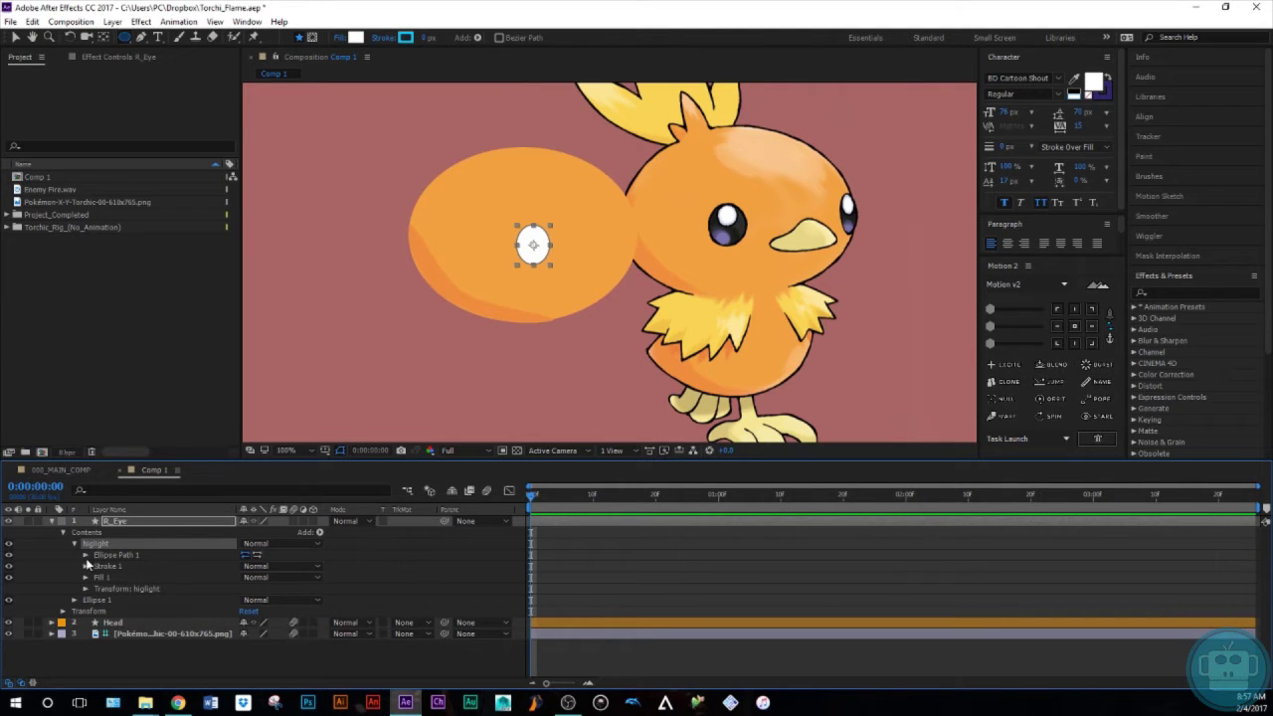
{"action": "left_click", "coordinate": [85, 588]}
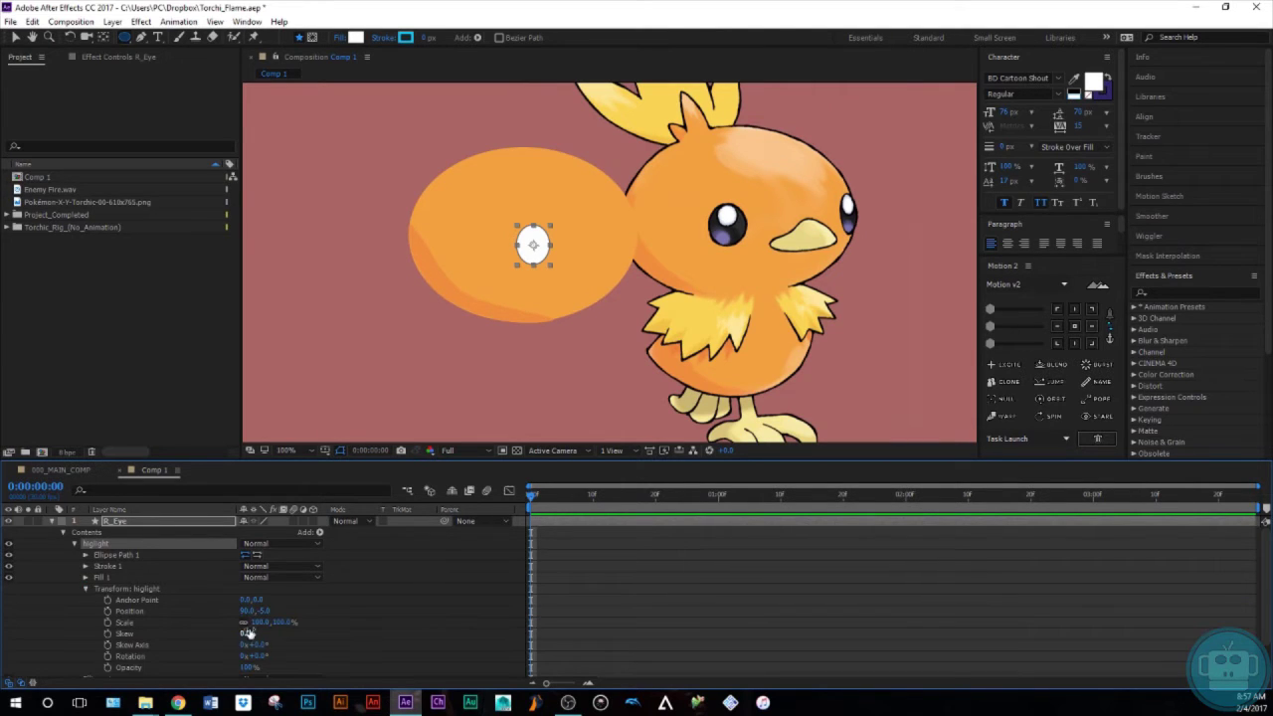
{"action": "mouse_move", "coordinate": [257, 622]}
{"action": "left_mouse_down"}
{"action": "mouse_move", "coordinate": [217, 621]}
{"action": "mouse_move", "coordinate": [252, 612]}
{"action": "left_mouse_up"}
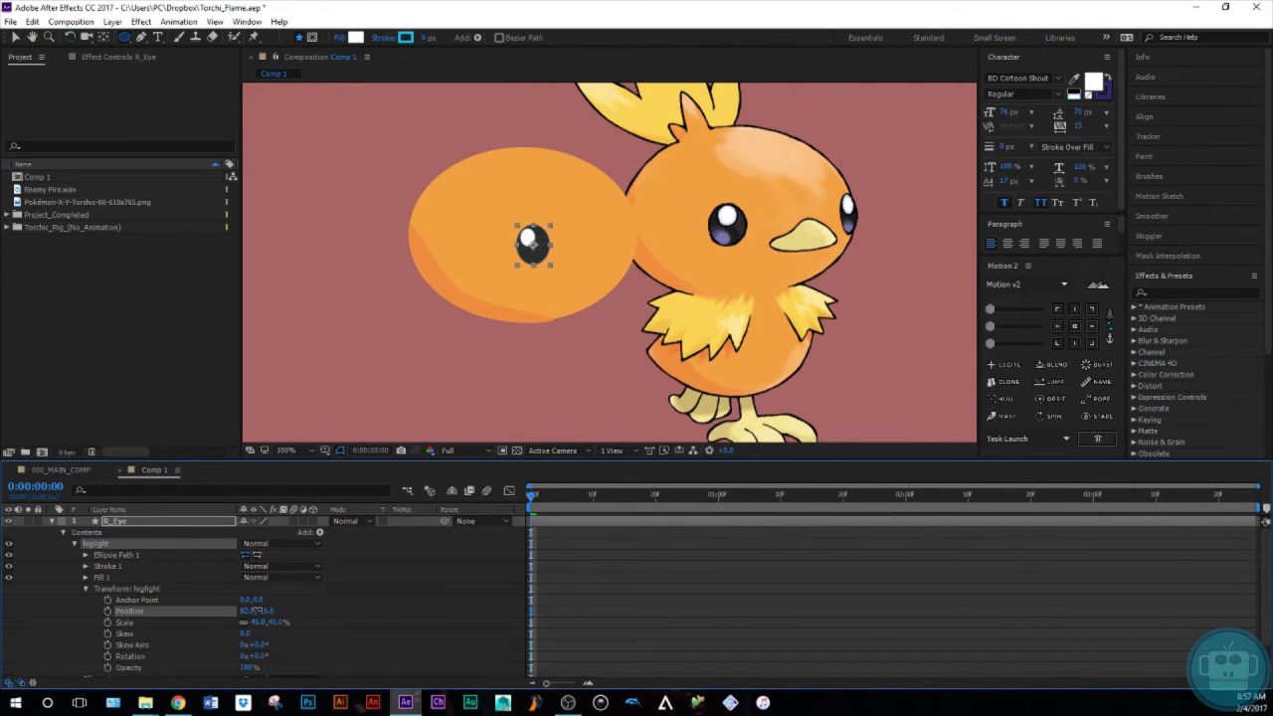
{"action": "left_click", "coordinate": [63, 532]}
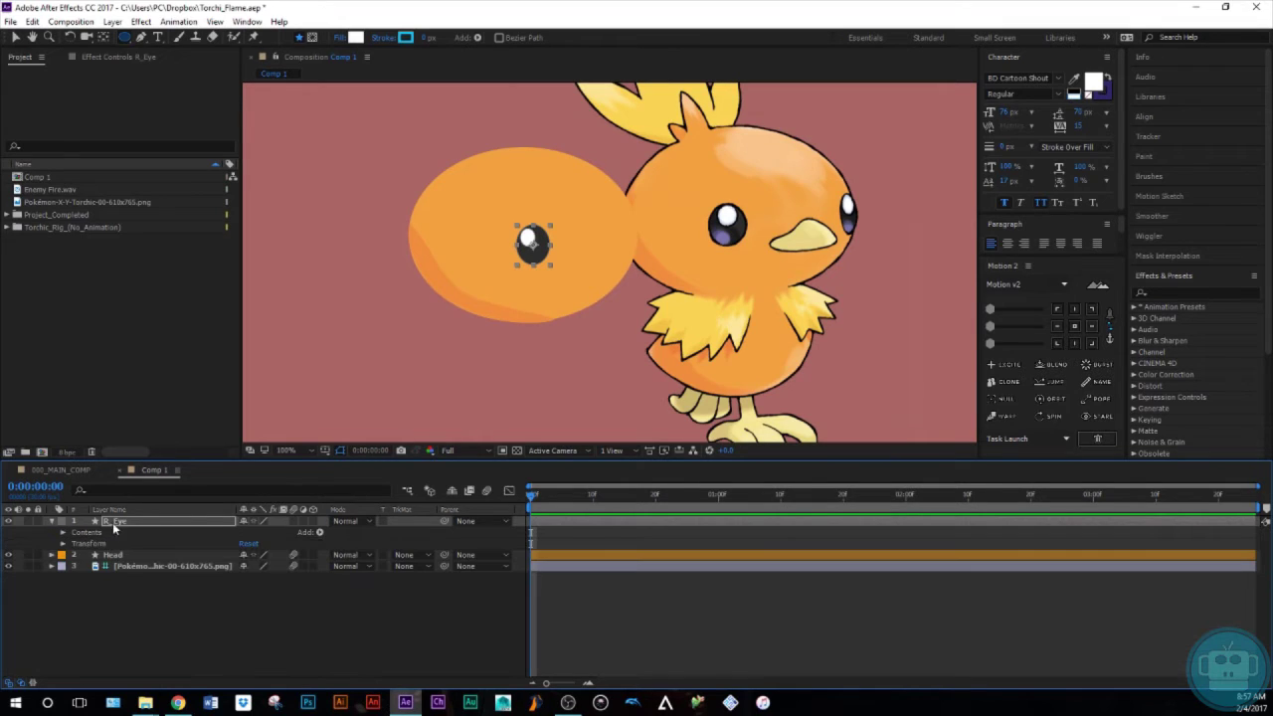
{"action": "left_click", "coordinate": [186, 627]}
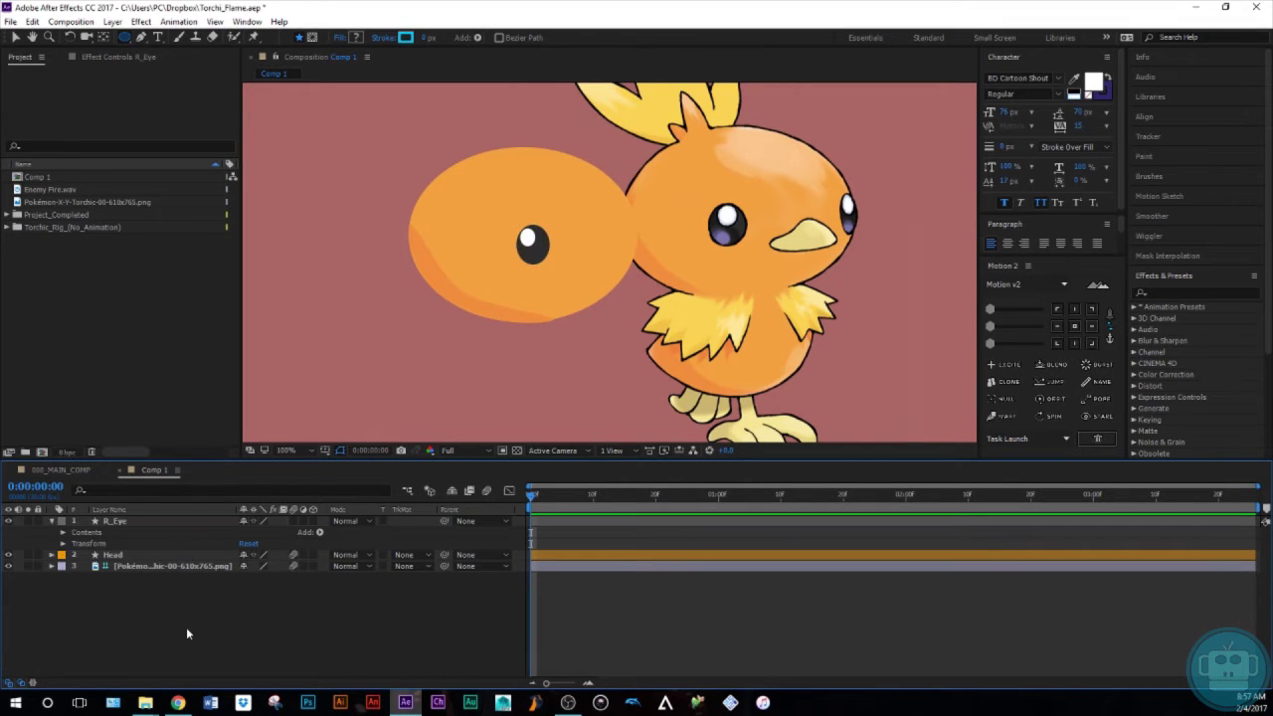
Duplicate the R_Eye layer and move the copy horizontally to the right edge of the head
{"action": "left_click", "coordinate": [126, 522]}
{"action": "key", "text": "ctrl+d"}
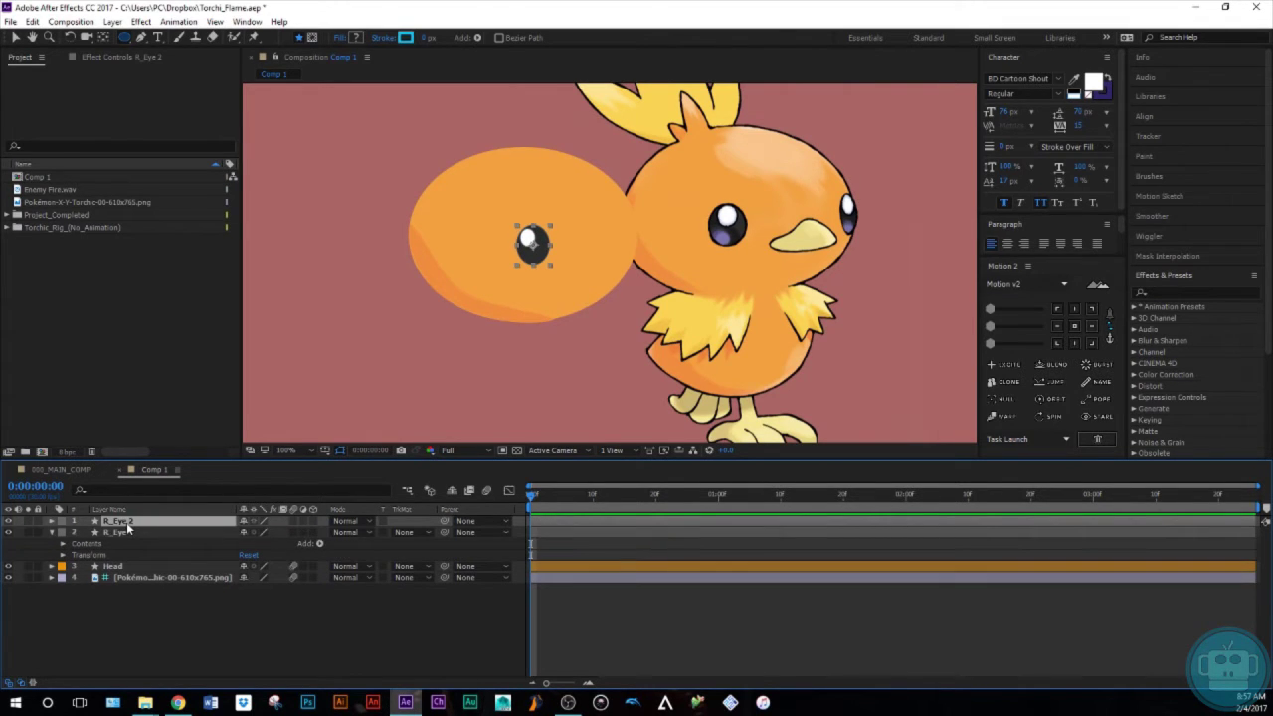
{"action": "key", "text": "shift+Right"}
{"action": "key", "text": "shift+Right"}
{"action": "key", "text": "shift+Right"}
{"action": "key", "text": "shift+Right"}
{"action": "key", "text": "shift+Right"}
{"action": "key", "text": "shift+Right"}
{"action": "key", "text": "shift+Right"}
{"action": "key", "text": "shift+Right"}
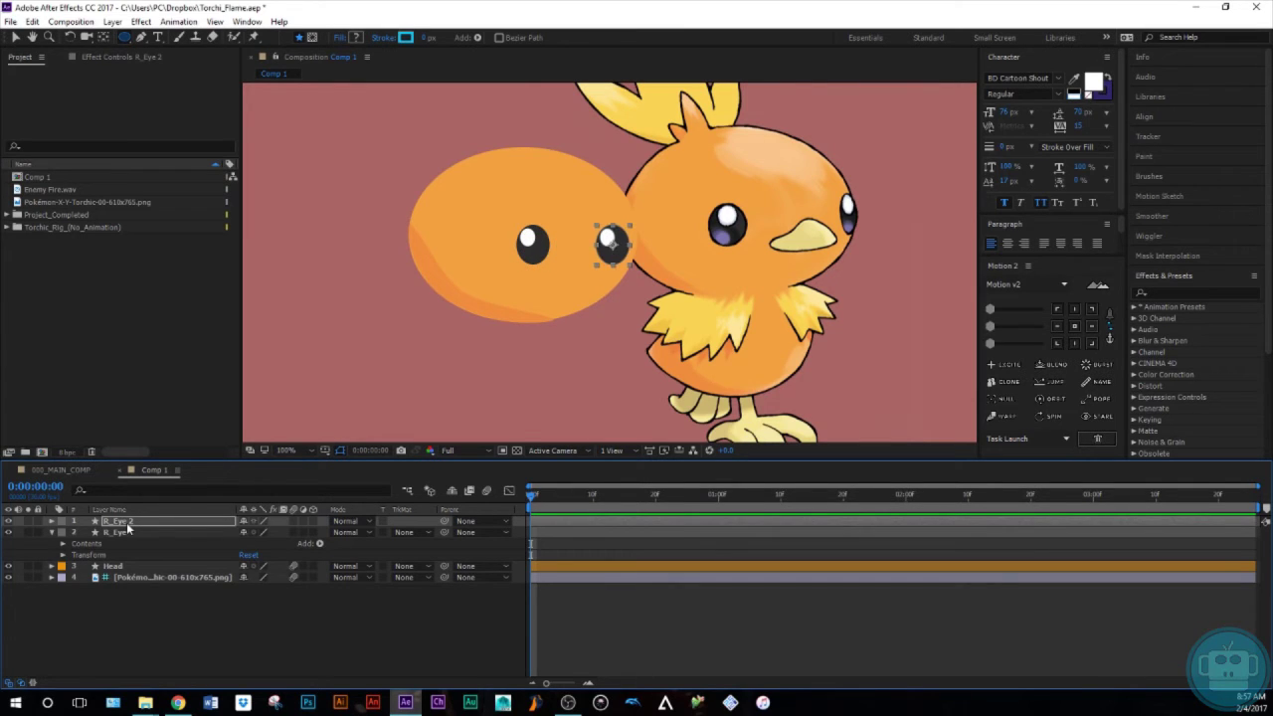
{"action": "key", "text": "shift+Right"}
{"action": "key", "text": "Right"}
Narrow the R_Eye 2 layer to 75% horizontal scale, keep its height at 100%, and nudge it slightly outward along the head's edge
{"action": "left_click", "coordinate": [52, 532]}
{"action": "left_click", "coordinate": [51, 521]}
{"action": "left_click", "coordinate": [63, 532]}
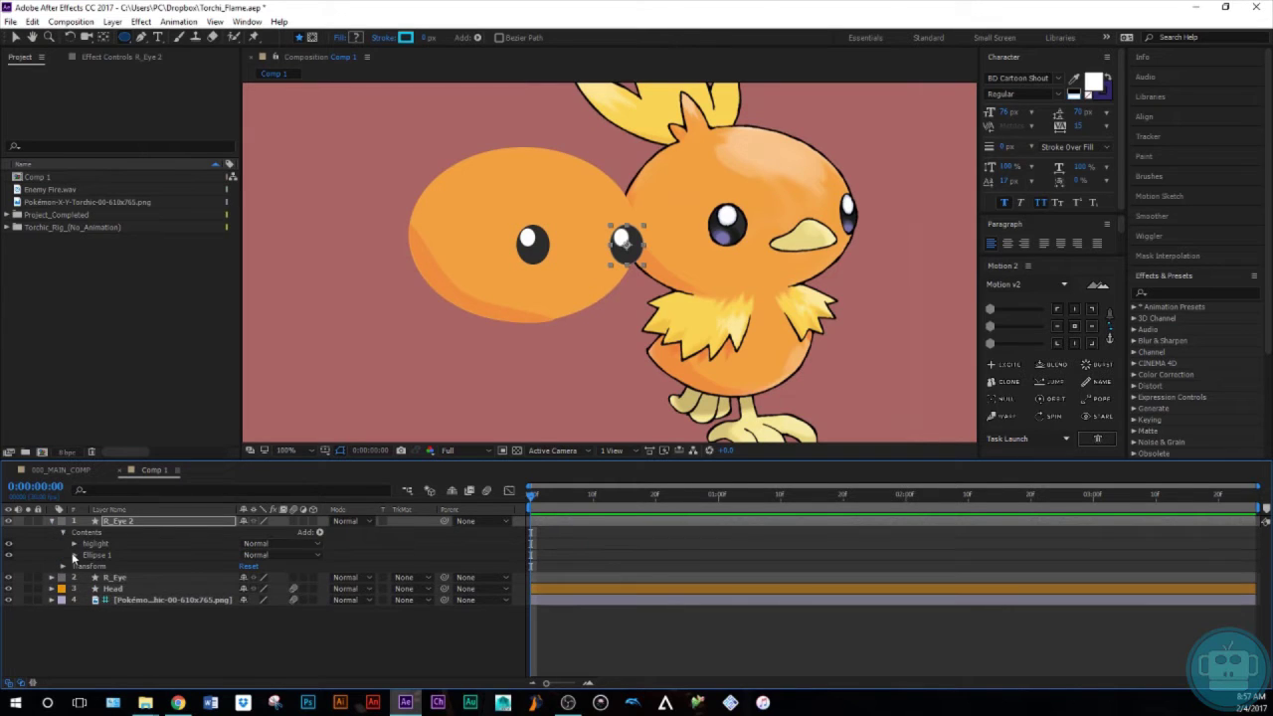
{"action": "left_click", "coordinate": [118, 522]}
{"action": "key", "text": "s"}
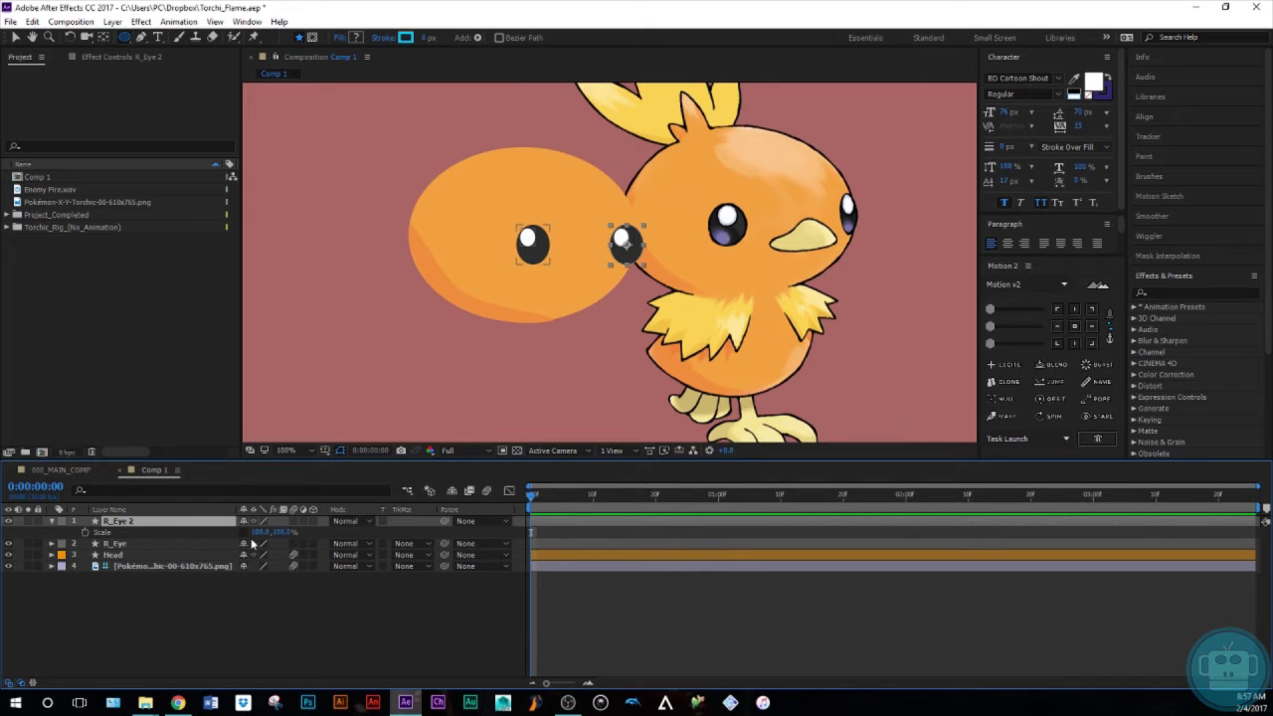
{"action": "left_click_drag", "start_coordinate": [259, 533], "coordinate": [247, 535]}
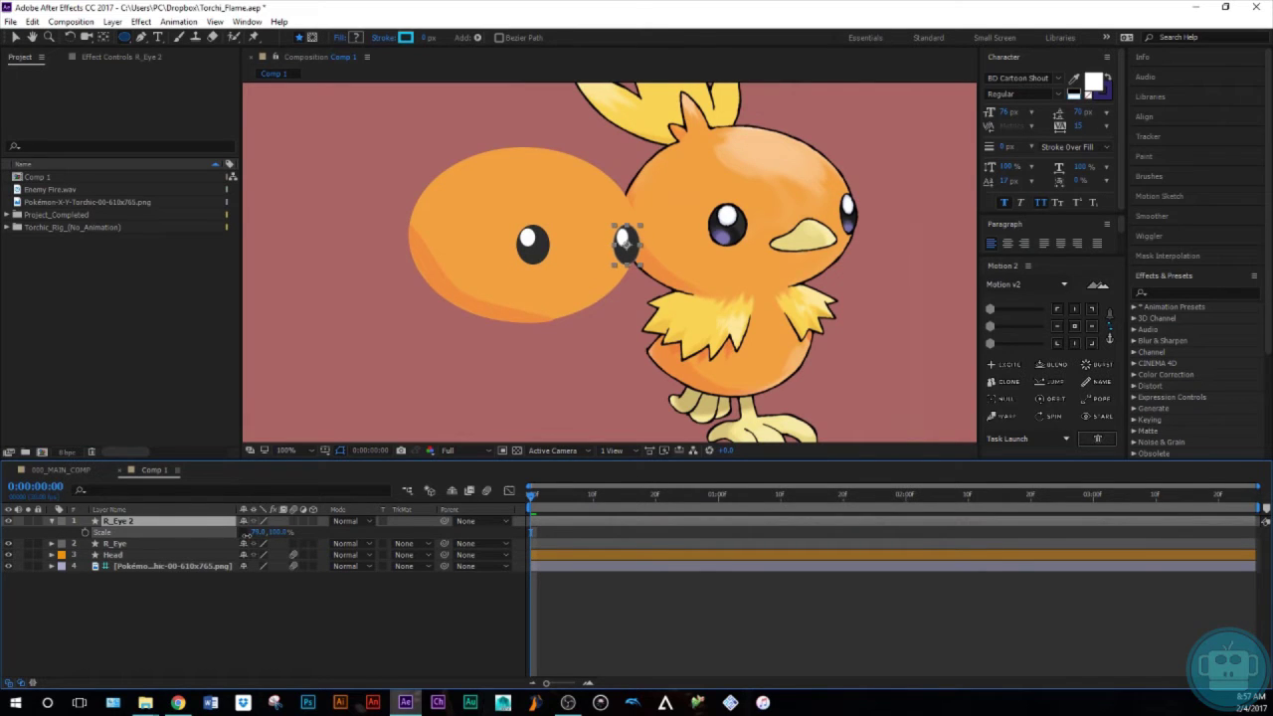
{"action": "left_click_drag", "start_coordinate": [245, 535], "coordinate": [242, 536]}
{"action": "left_click", "coordinate": [265, 596]}
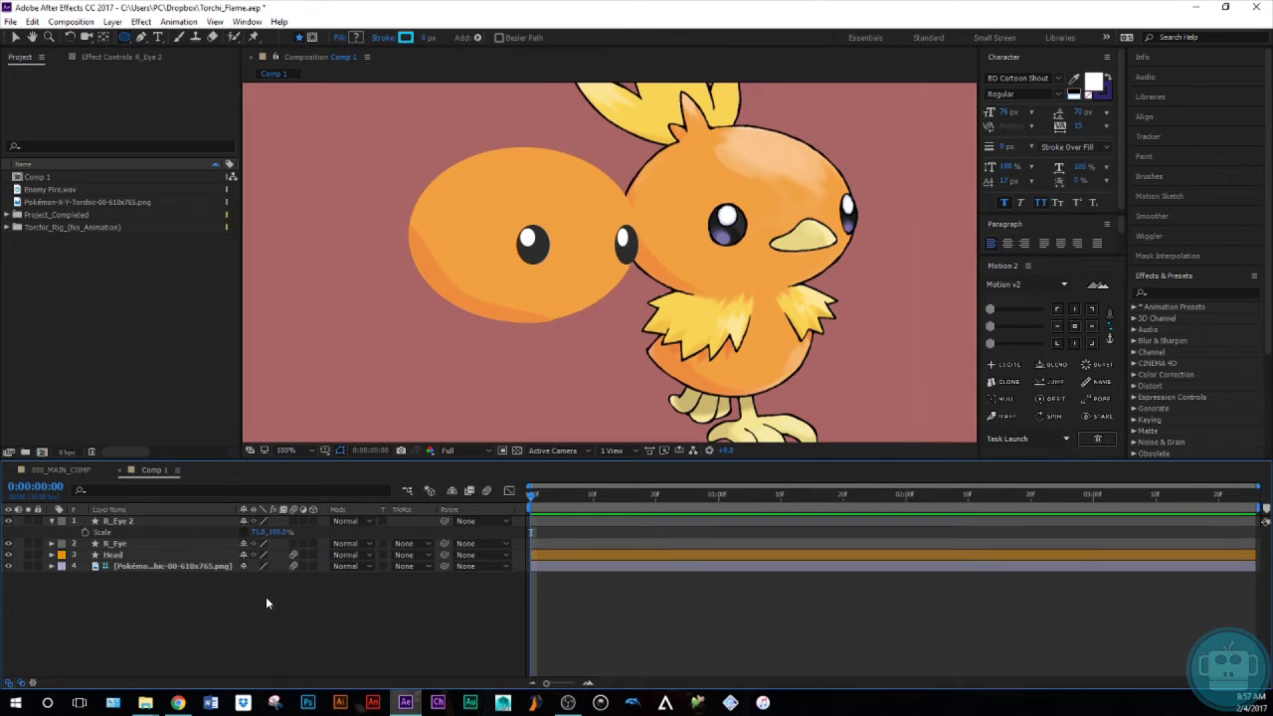
{"action": "left_click", "coordinate": [144, 523]}
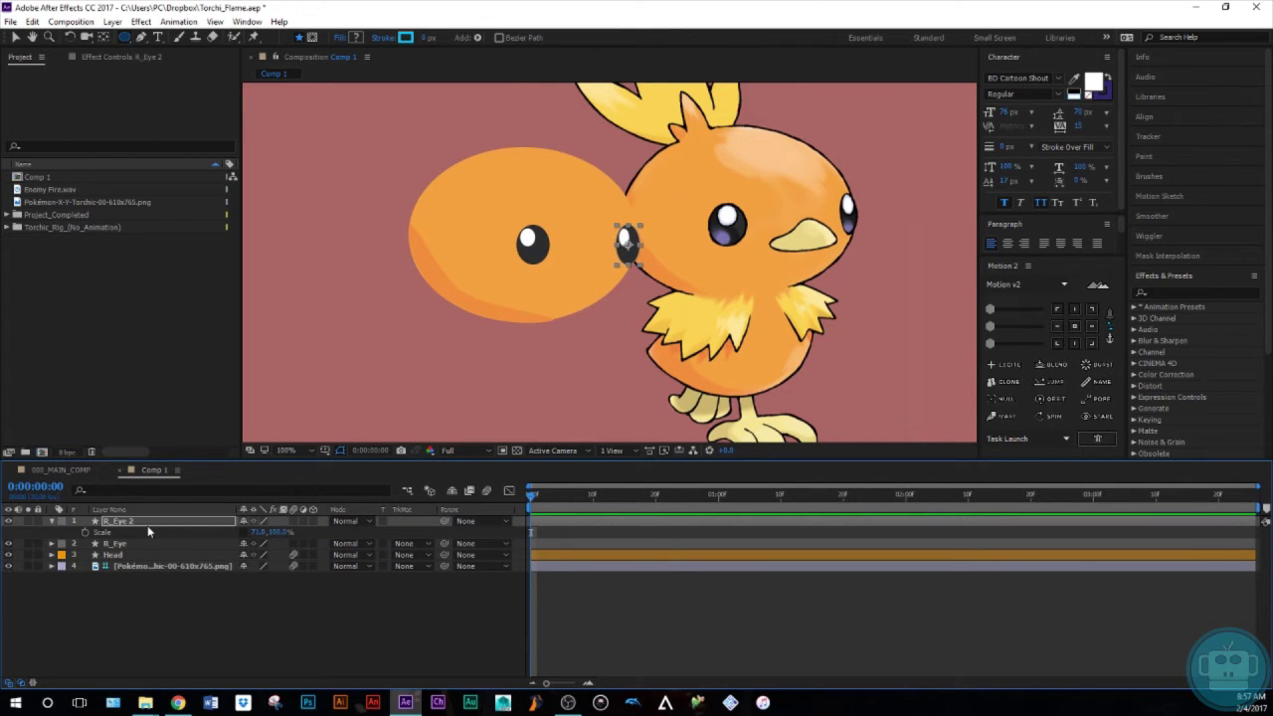
{"action": "left_click", "coordinate": [180, 615]}
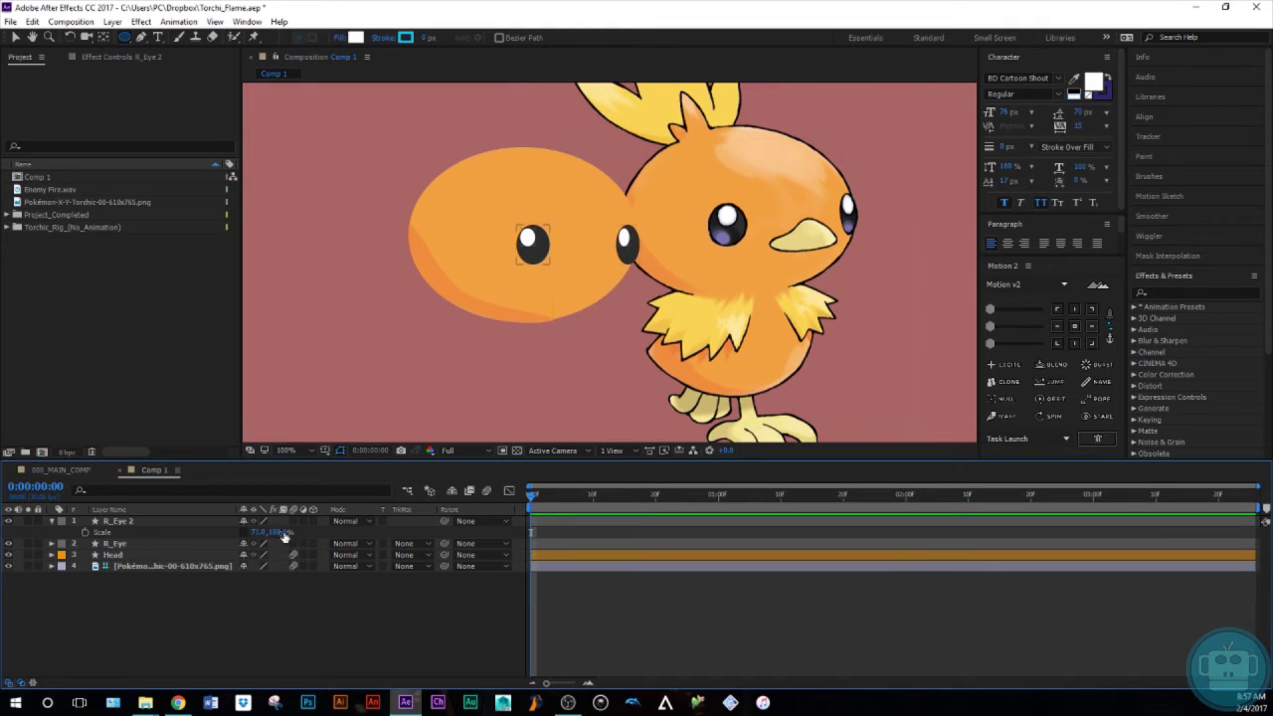
Collapse the R_Eye 2 layer and parent both the R_Eye 2 and R_Eye layers to the Head layer
{"action": "left_click", "coordinate": [51, 521]}
{"action": "left_click", "coordinate": [118, 521]}
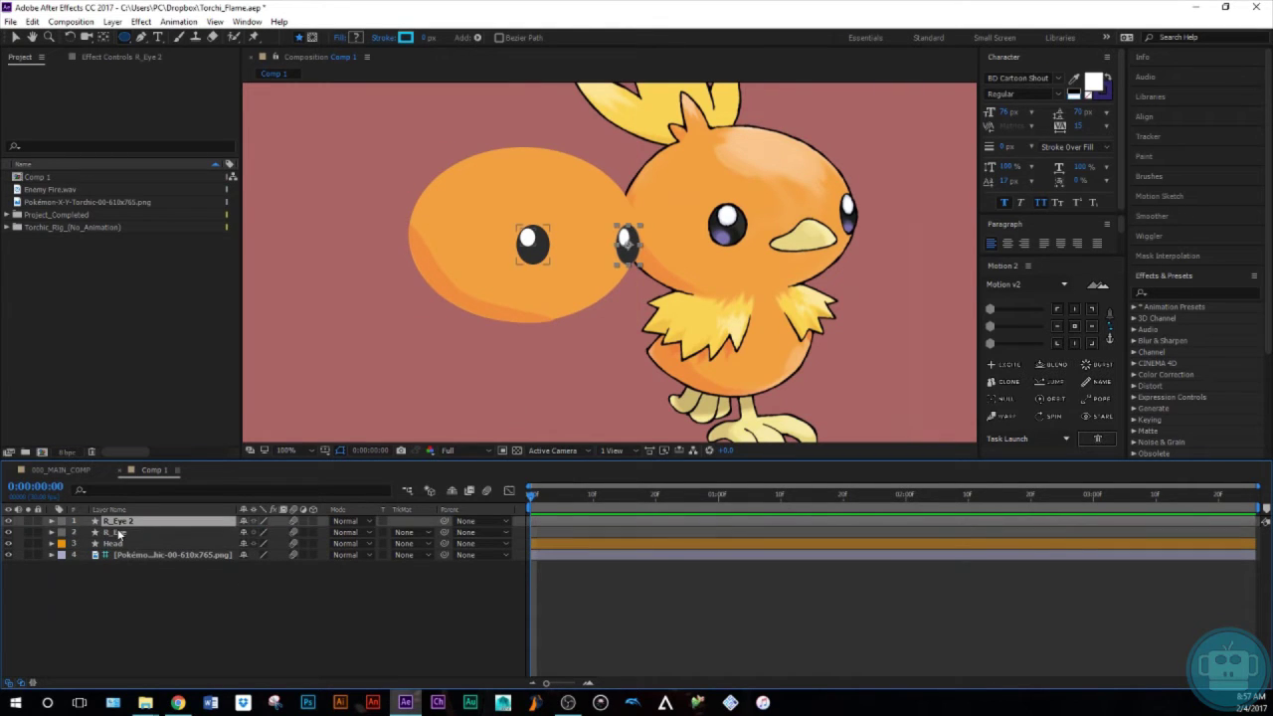
{"action": "left_click", "coordinate": [117, 532], "text": "shift"}
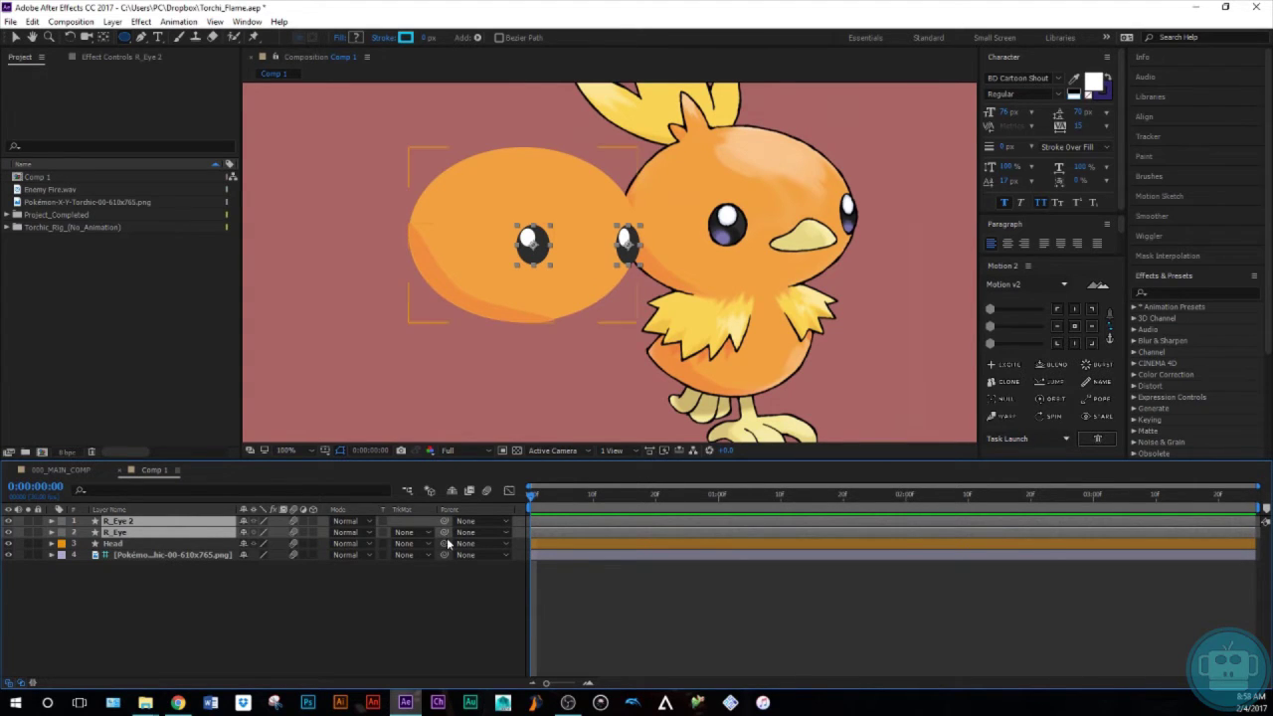
{"action": "left_click_drag", "start_coordinate": [444, 532], "coordinate": [446, 550]}
Rotate the Head layer briefly to test whether both eyes follow it, and return its rotation to 0°
{"action": "left_click", "coordinate": [142, 545]}
{"action": "key", "text": "r"}
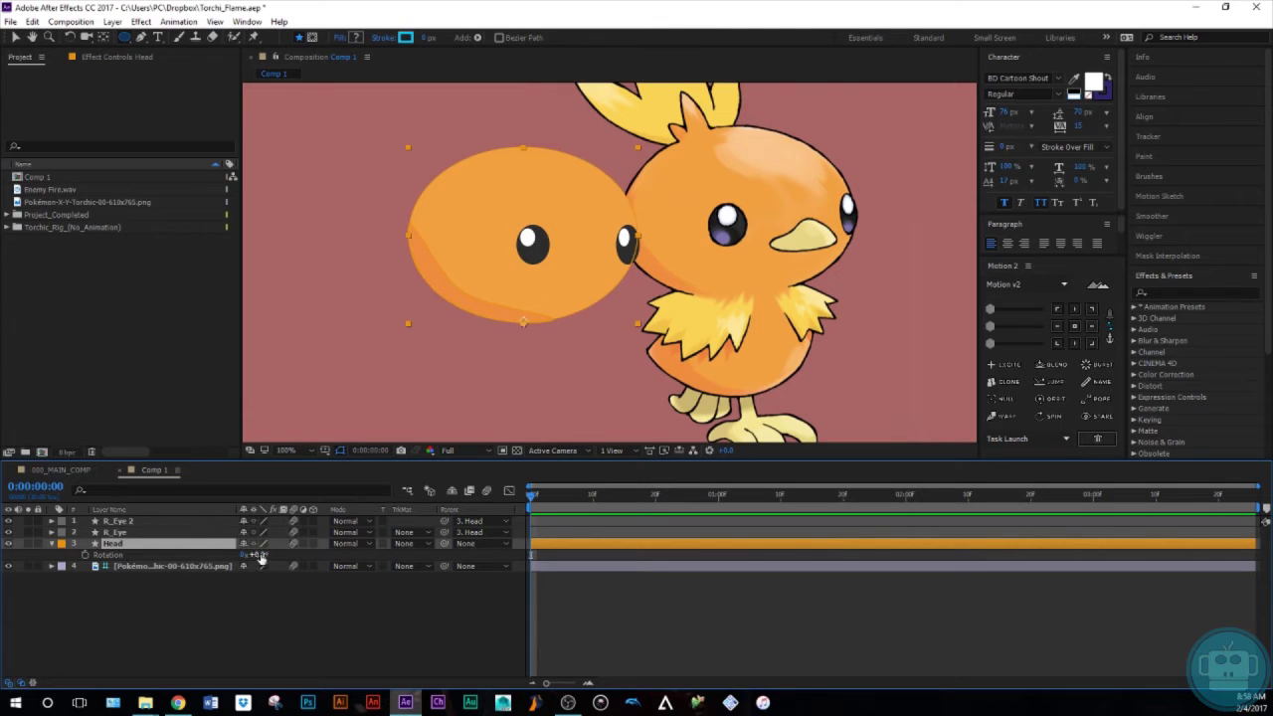
{"action": "left_click_drag", "start_coordinate": [261, 558], "coordinate": [257, 557]}
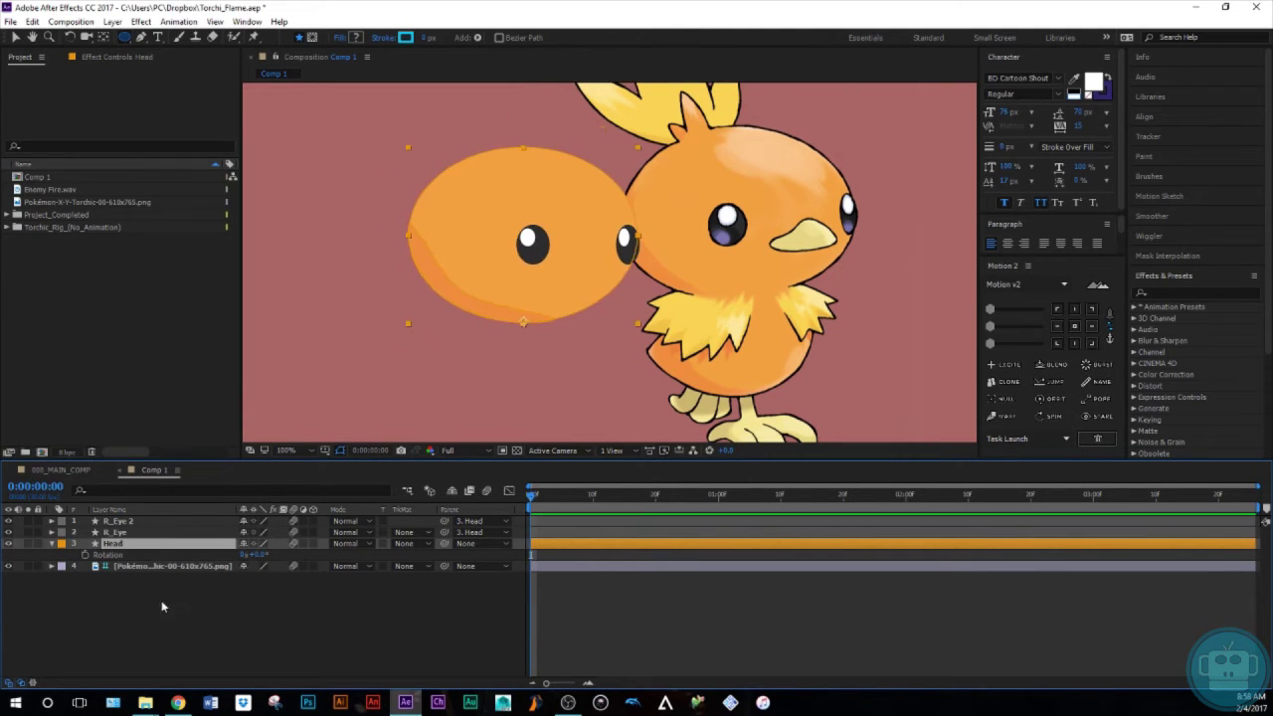
Select Shape 1 in the Head layer's contents and adjust the lower end of its shading path with the Pen tool
{"action": "left_click", "coordinate": [51, 544]}
{"action": "left_click", "coordinate": [51, 544]}
{"action": "left_click", "coordinate": [64, 566]}
{"action": "left_click", "coordinate": [62, 554]}
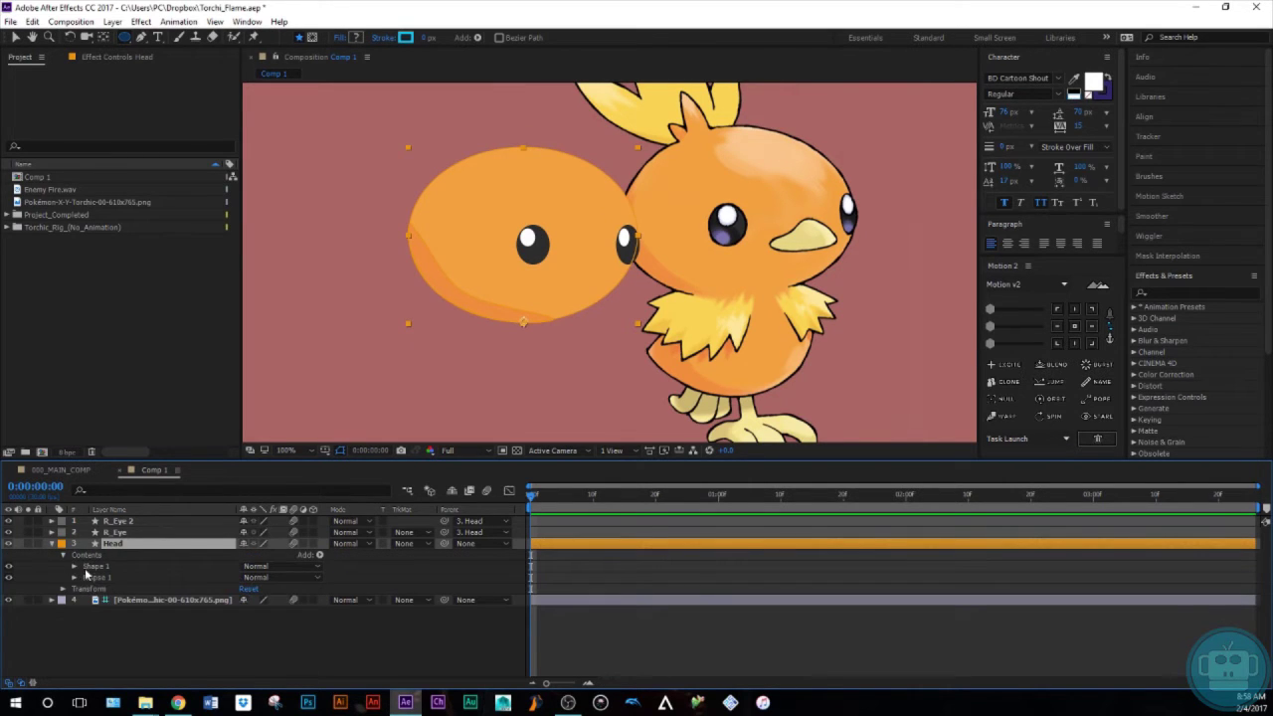
{"action": "left_click", "coordinate": [91, 569]}
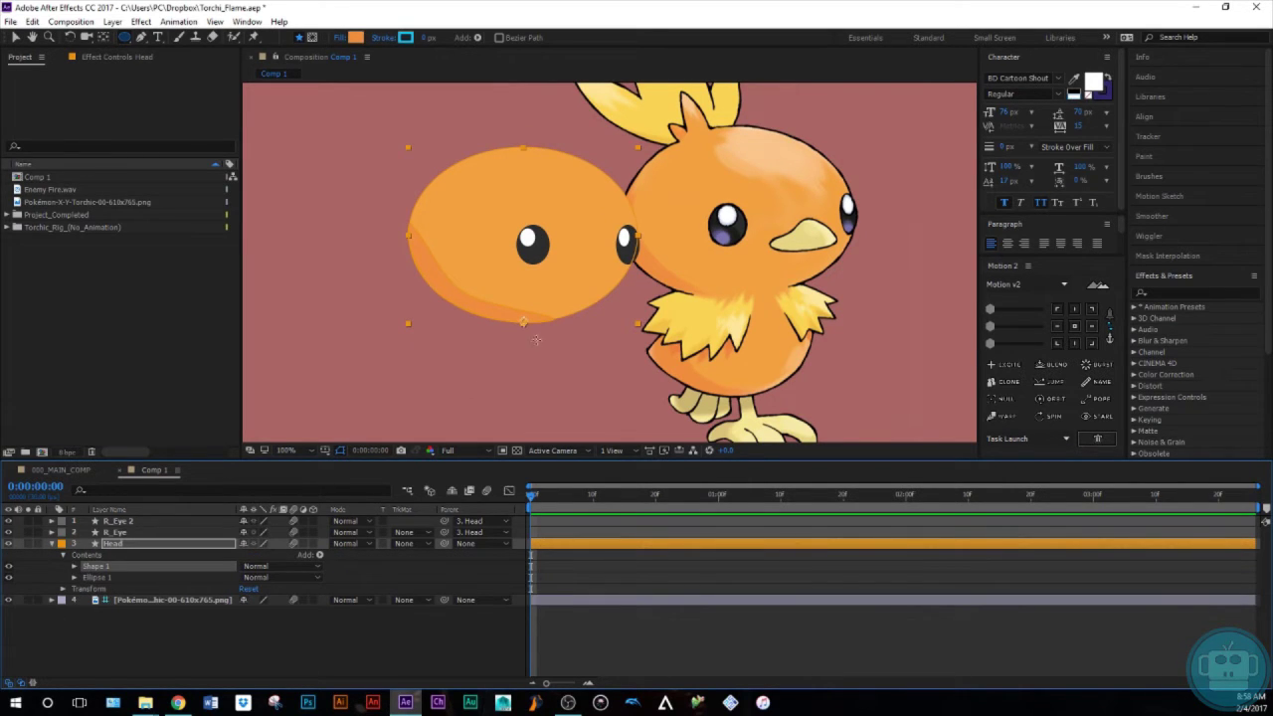
{"action": "key", "text": "g"}
{"action": "left_click", "coordinate": [553, 318]}
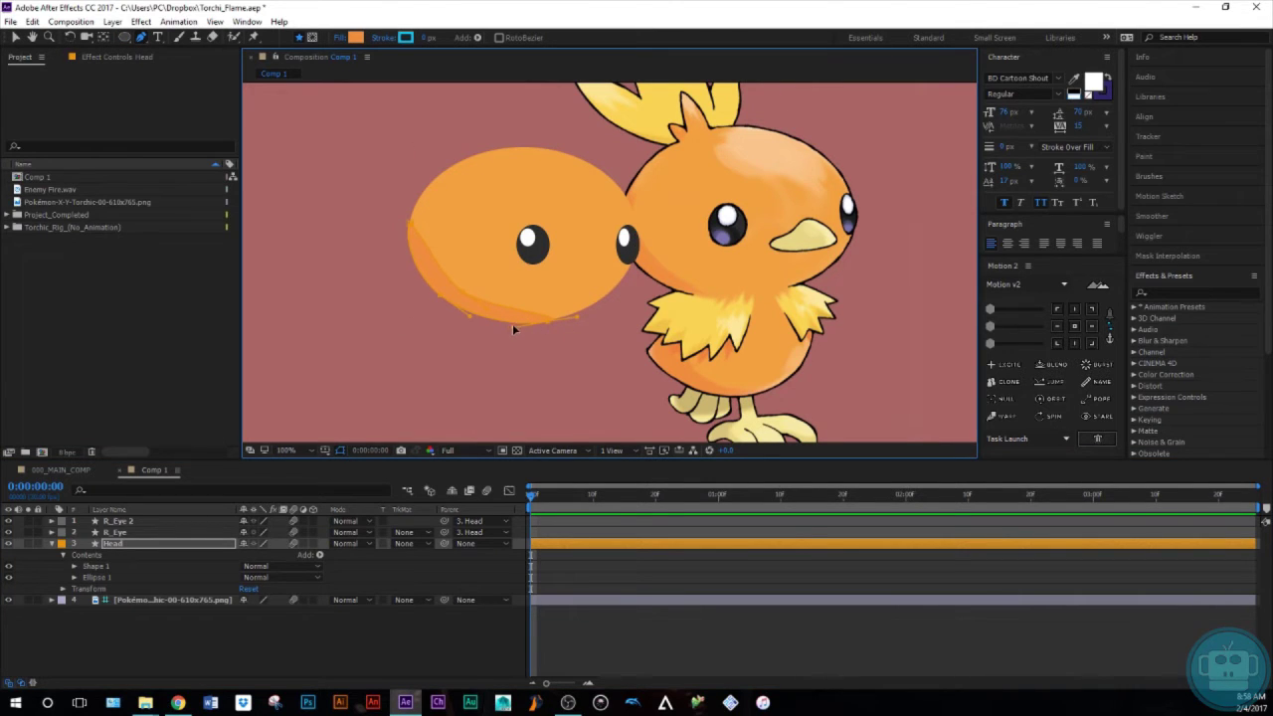
{"action": "left_click", "coordinate": [333, 621]}
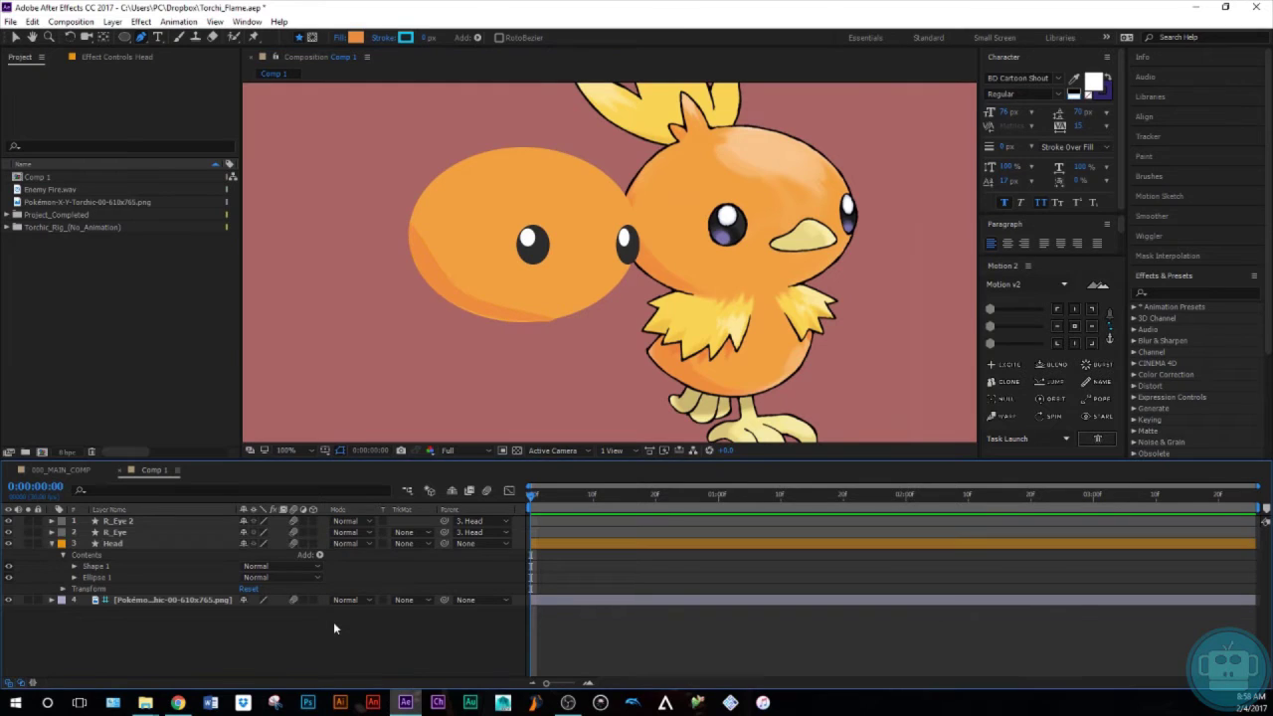
Refine the end point of the Shape 1 shading path so it follows the head's bottom edge, and collapse the Head layer
{"action": "key", "text": "z"}
{"action": "left_click", "coordinate": [523, 299]}
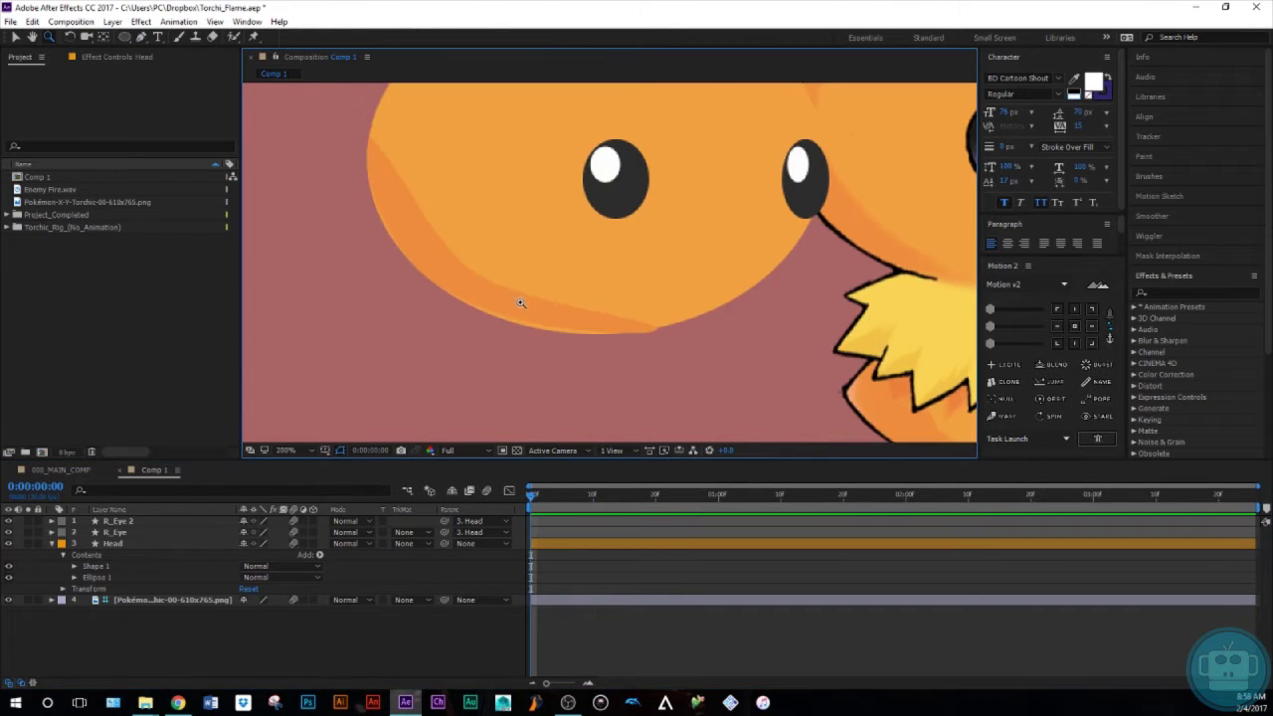
{"action": "key", "text": "g"}
{"action": "left_click", "coordinate": [121, 563]}
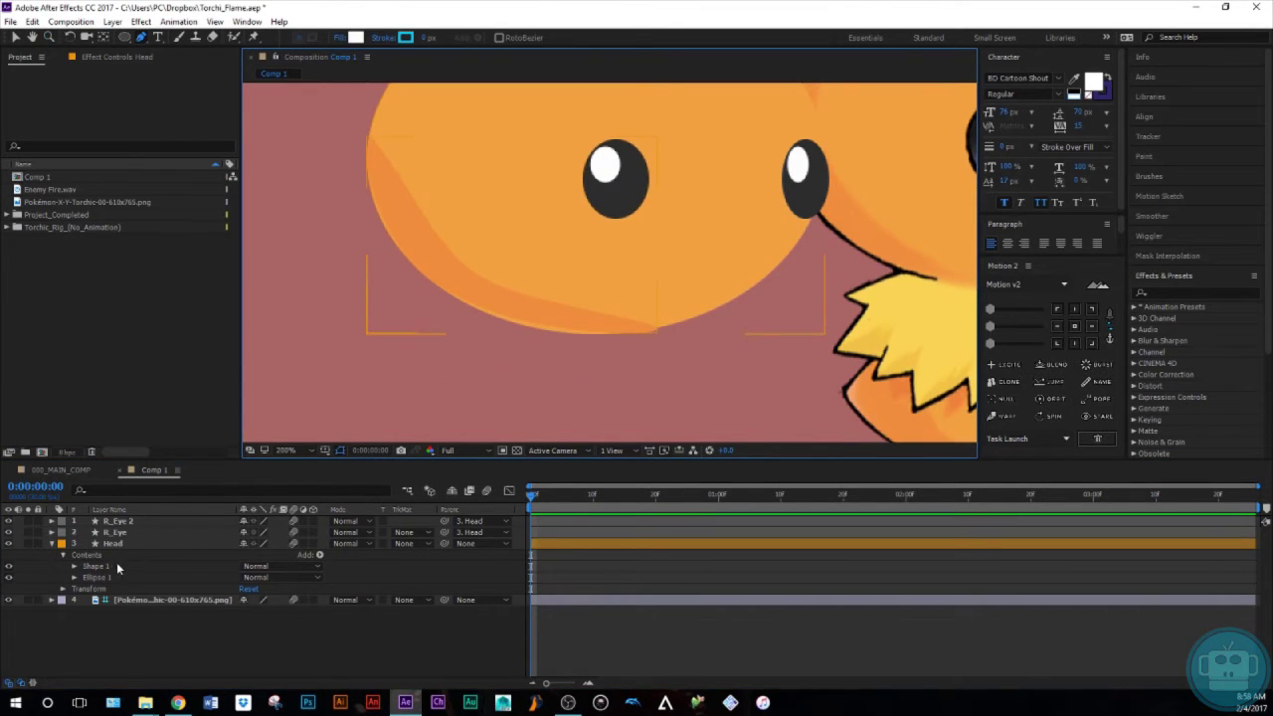
{"action": "left_click", "coordinate": [122, 564]}
{"action": "left_click", "coordinate": [645, 332]}
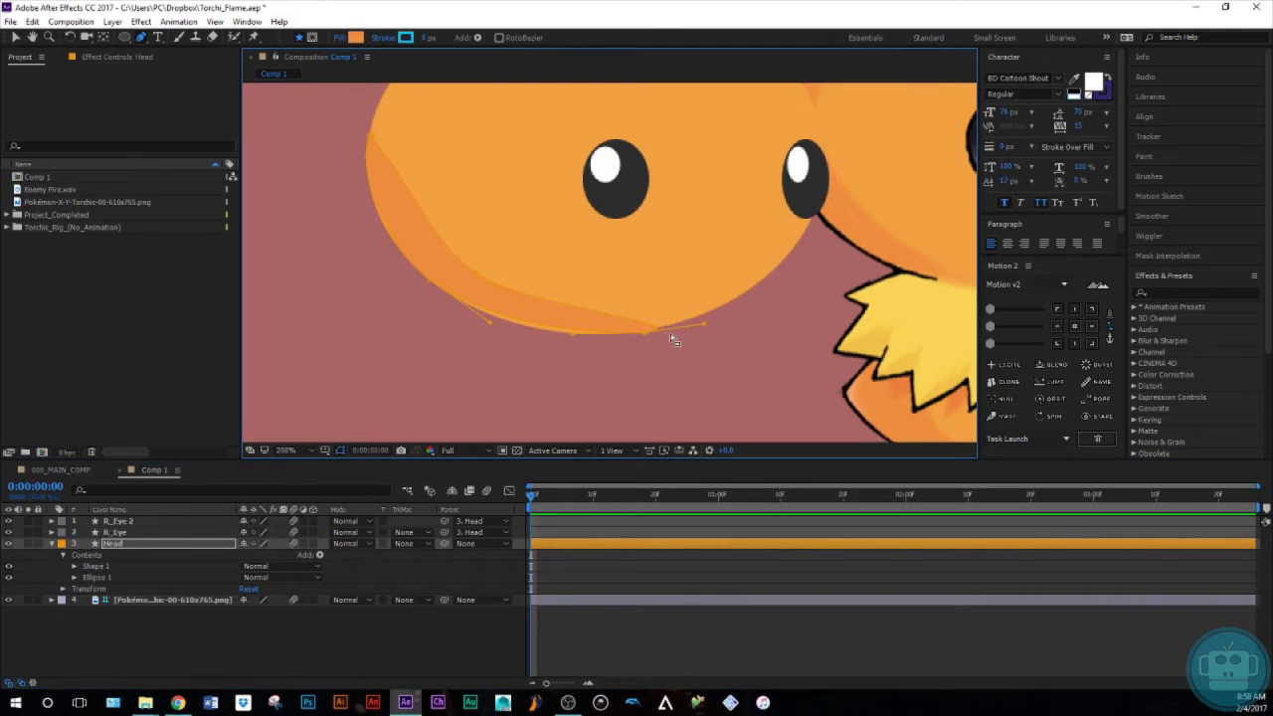
{"action": "left_click_drag", "start_coordinate": [645, 329], "coordinate": [642, 330]}
{"action": "left_click", "coordinate": [234, 632]}
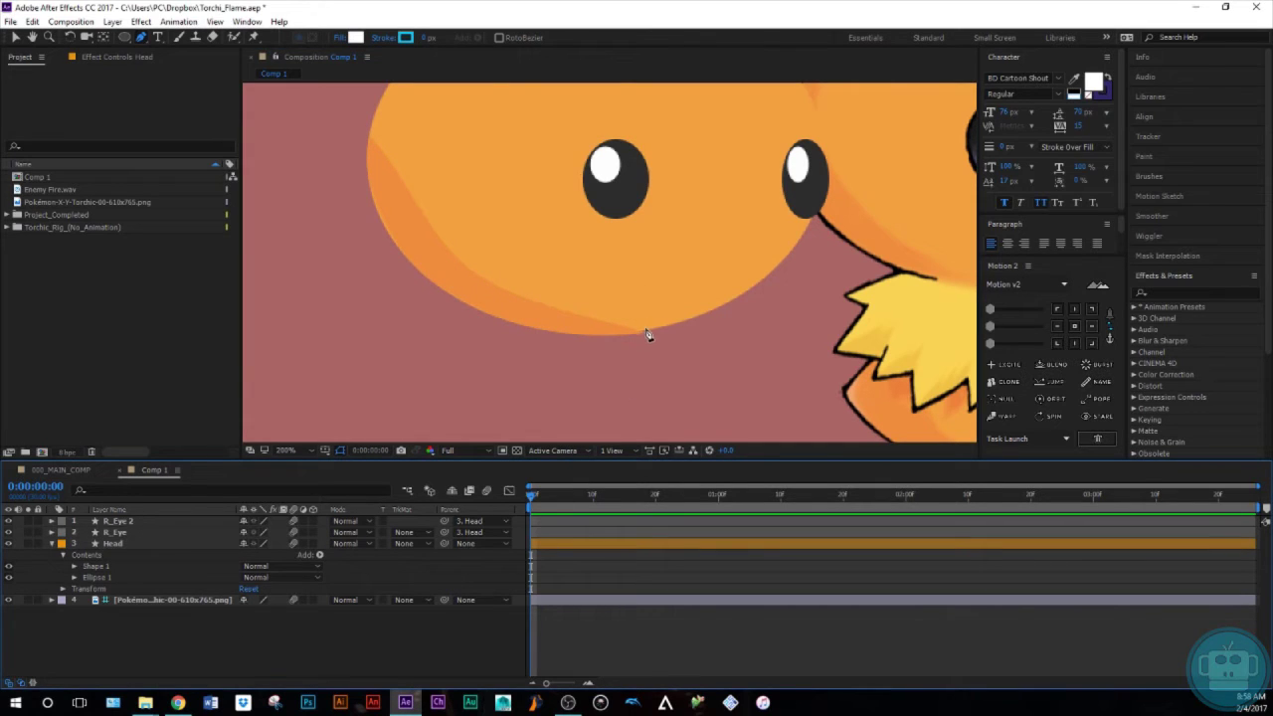
{"action": "left_click", "coordinate": [132, 567]}
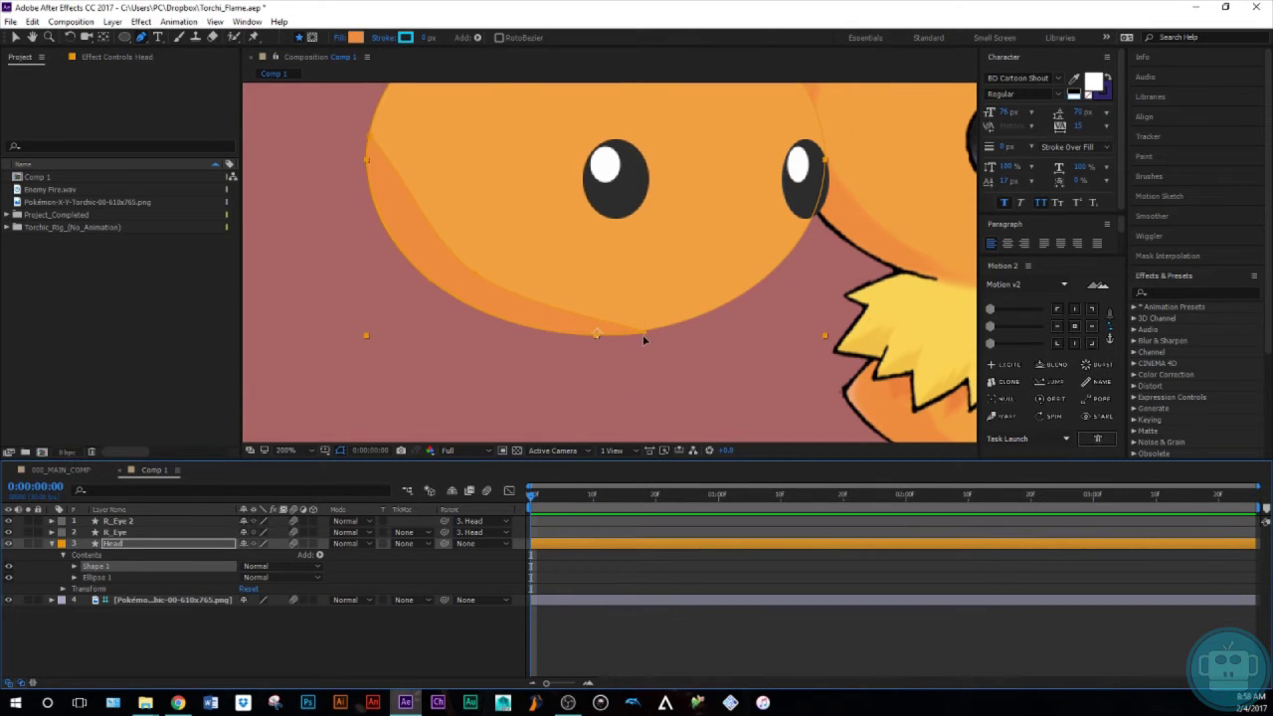
{"action": "left_click", "coordinate": [223, 644]}
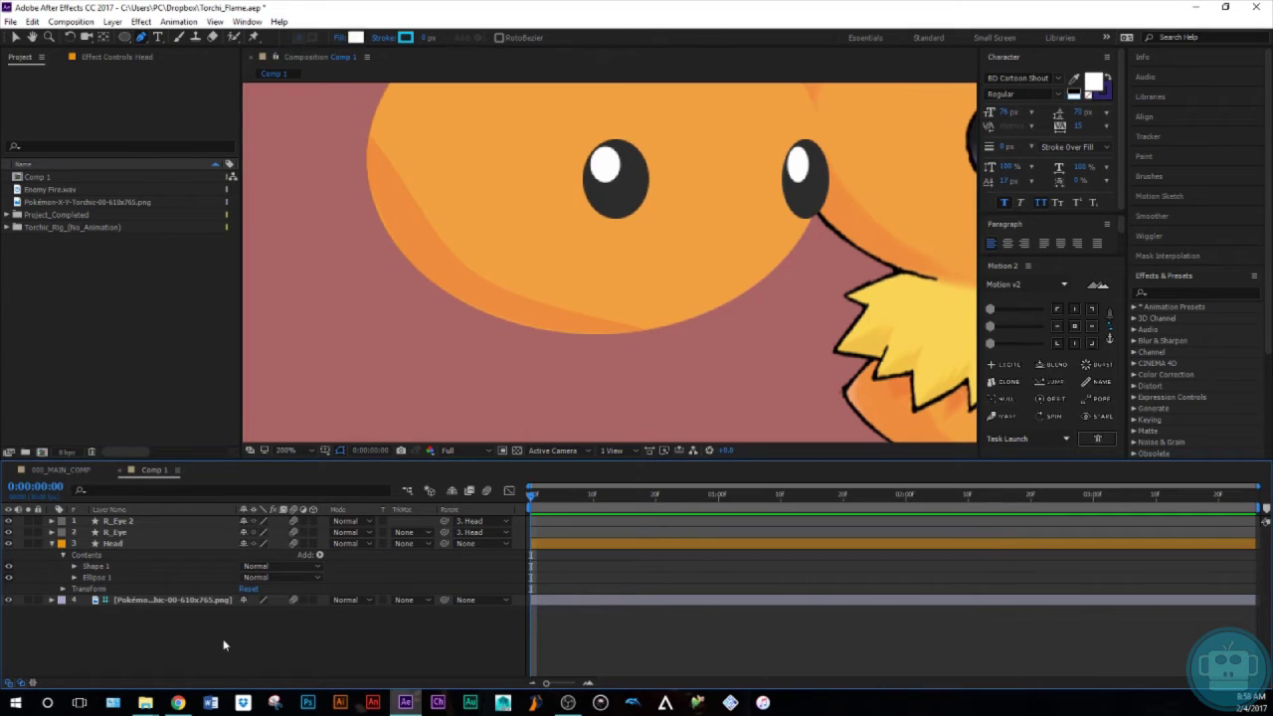
{"action": "scroll", "coordinate": [614, 291], "scroll_direction": "down", "scroll_amount": 2}
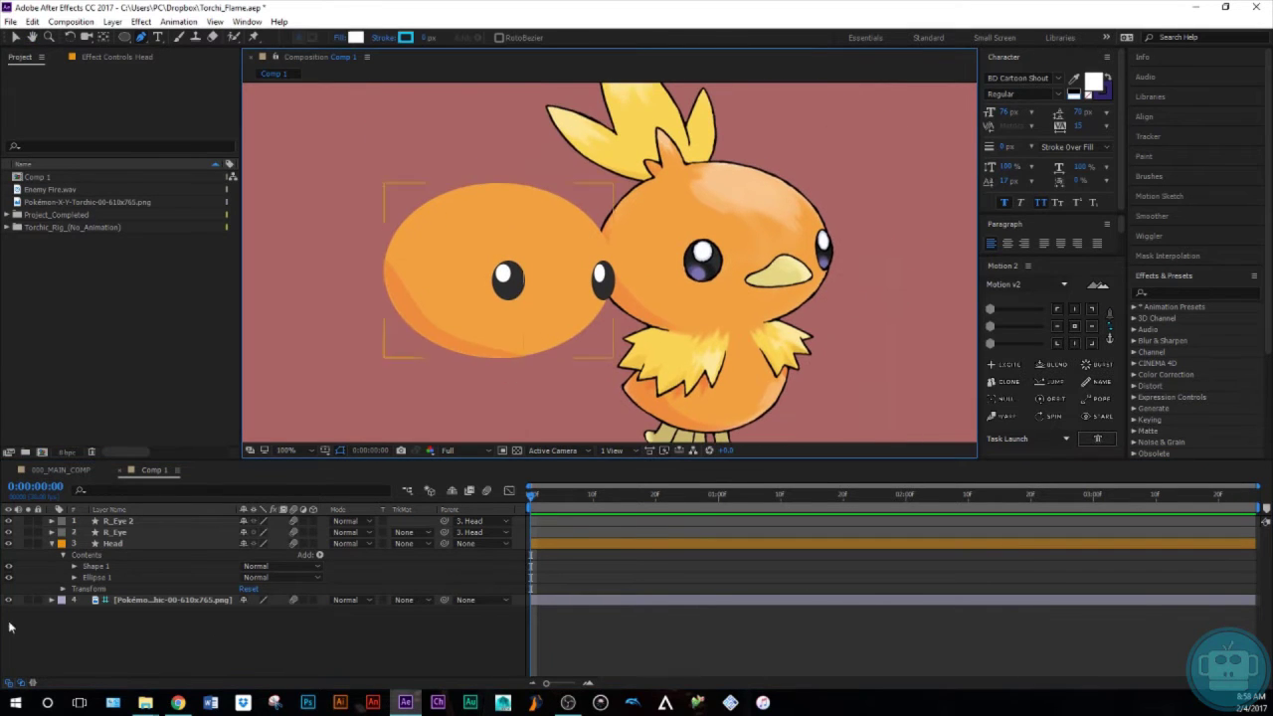
{"action": "left_click", "coordinate": [51, 543]}
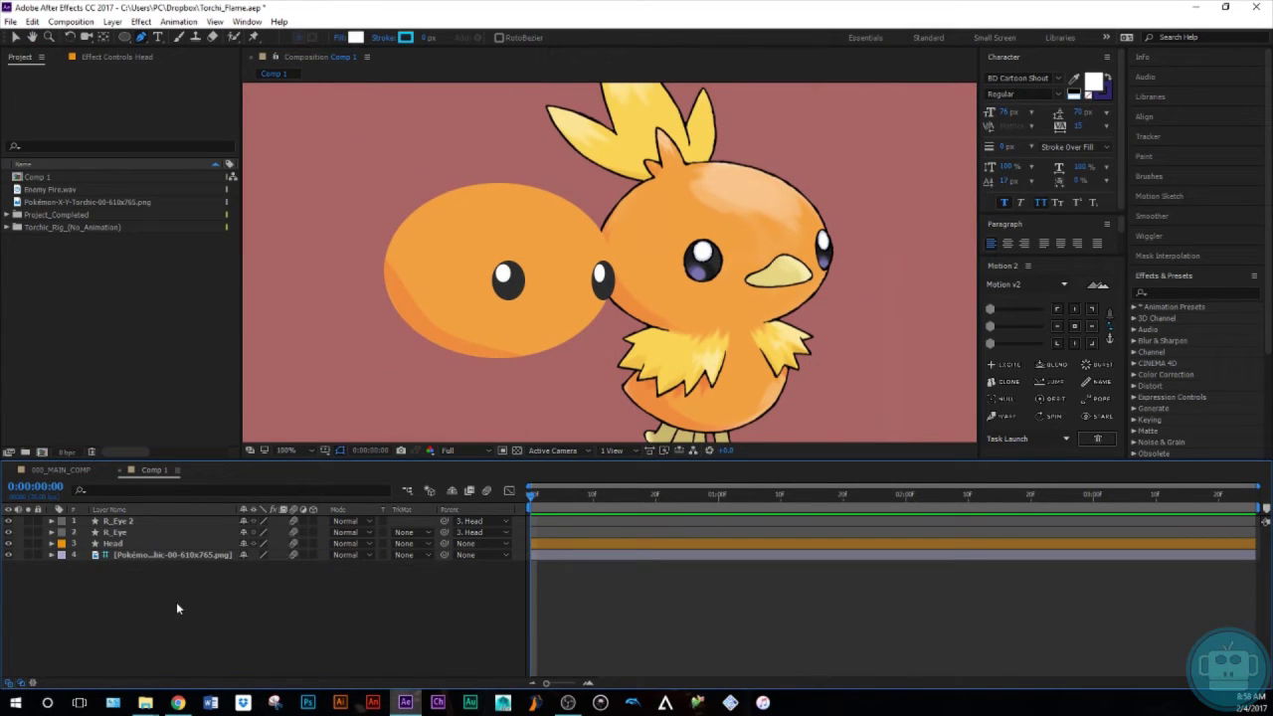
Draw a small rectangle on a new shape layer above the inner eye and fill it with F0A041 sampled from the head
{"action": "left_click_drag", "start_coordinate": [124, 37], "coordinate": [164, 52]}
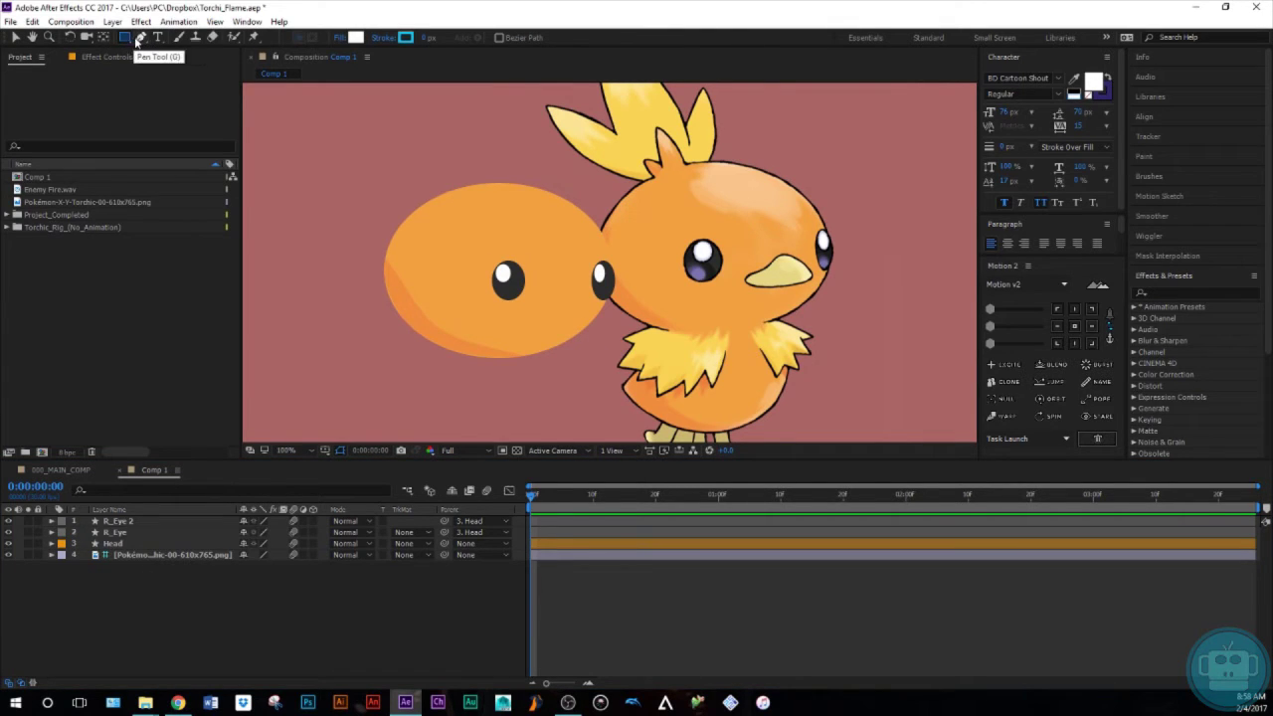
{"action": "left_click_drag", "start_coordinate": [475, 242], "coordinate": [532, 266]}
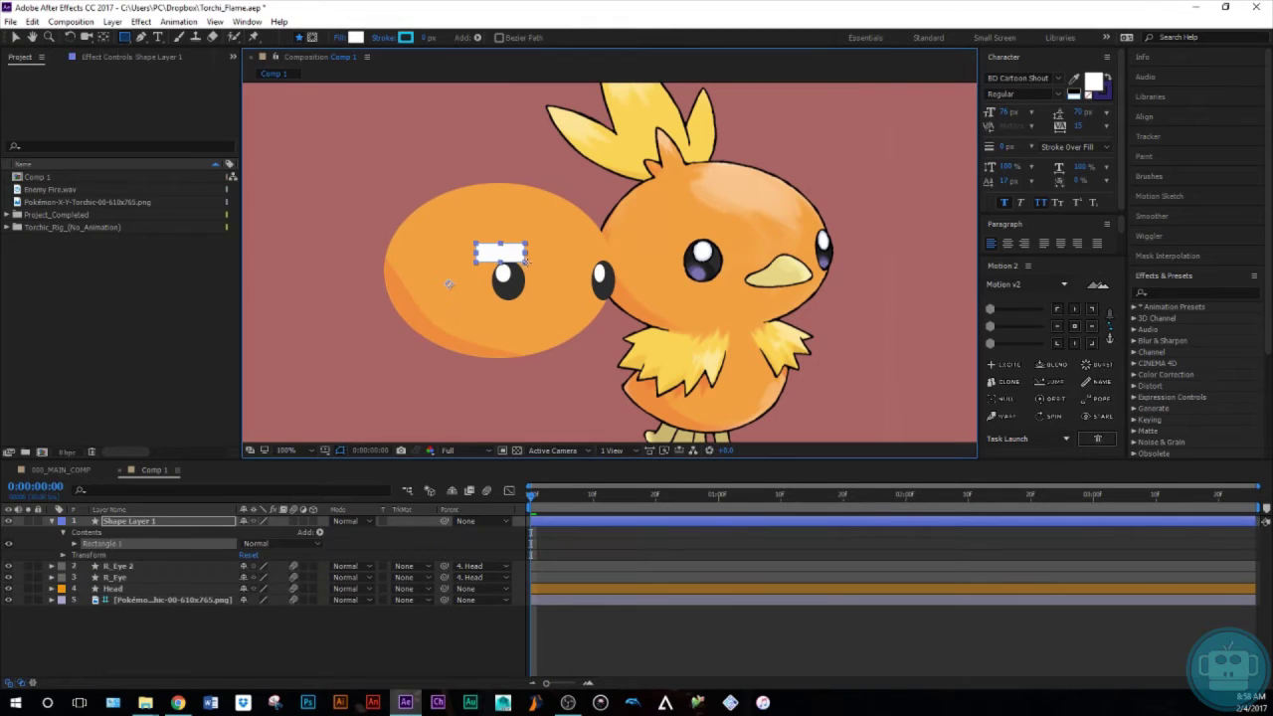
{"action": "left_click", "coordinate": [355, 37]}
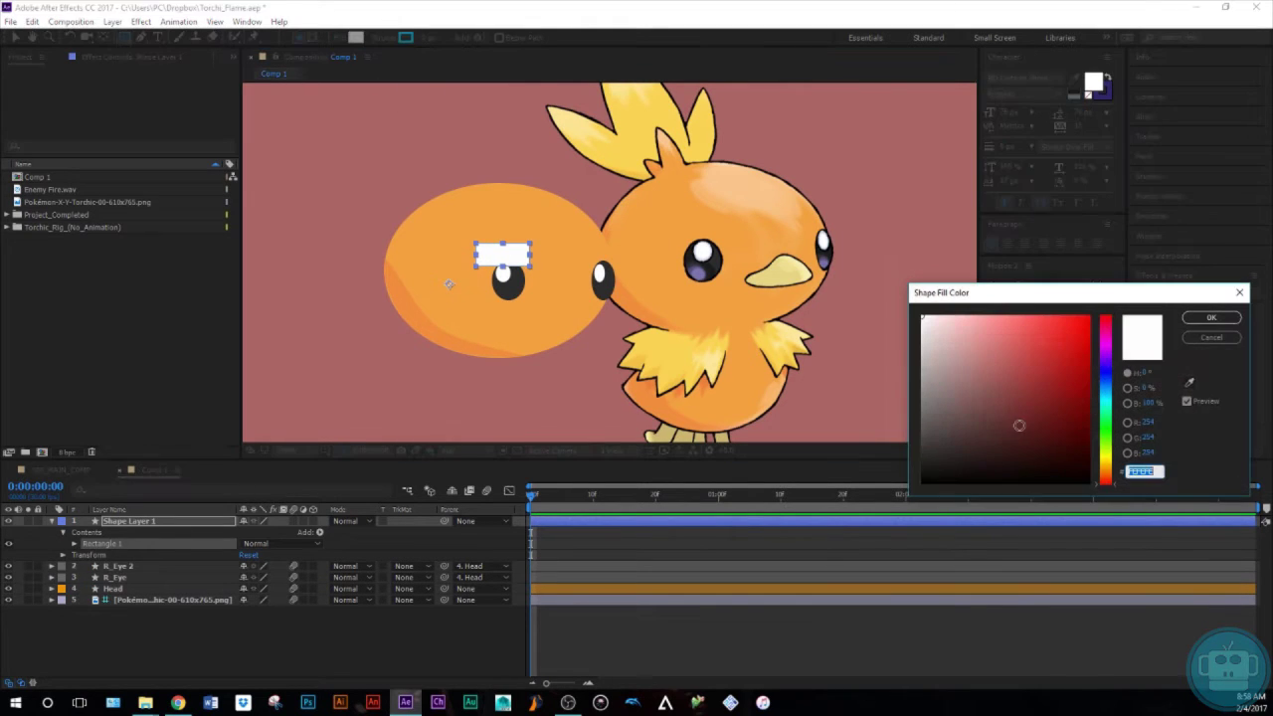
{"action": "left_click", "coordinate": [1189, 383]}
{"action": "left_click", "coordinate": [617, 288]}
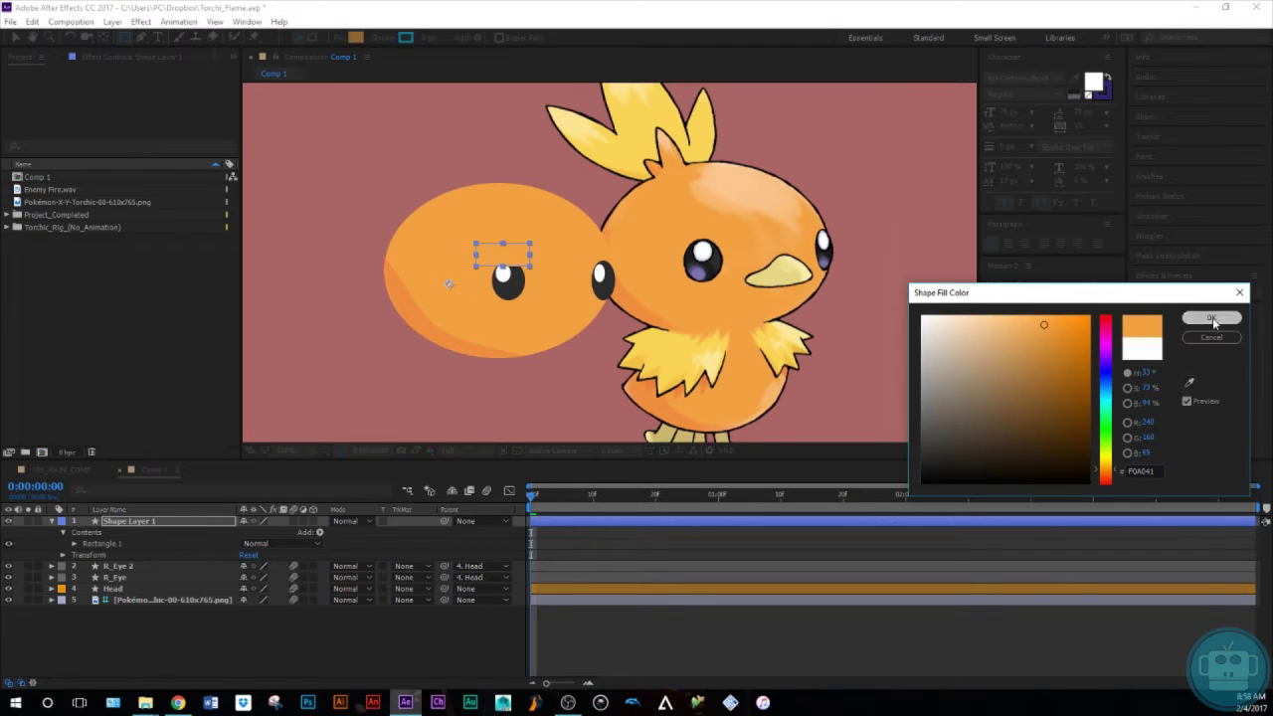
{"action": "left_click", "coordinate": [1212, 319]}
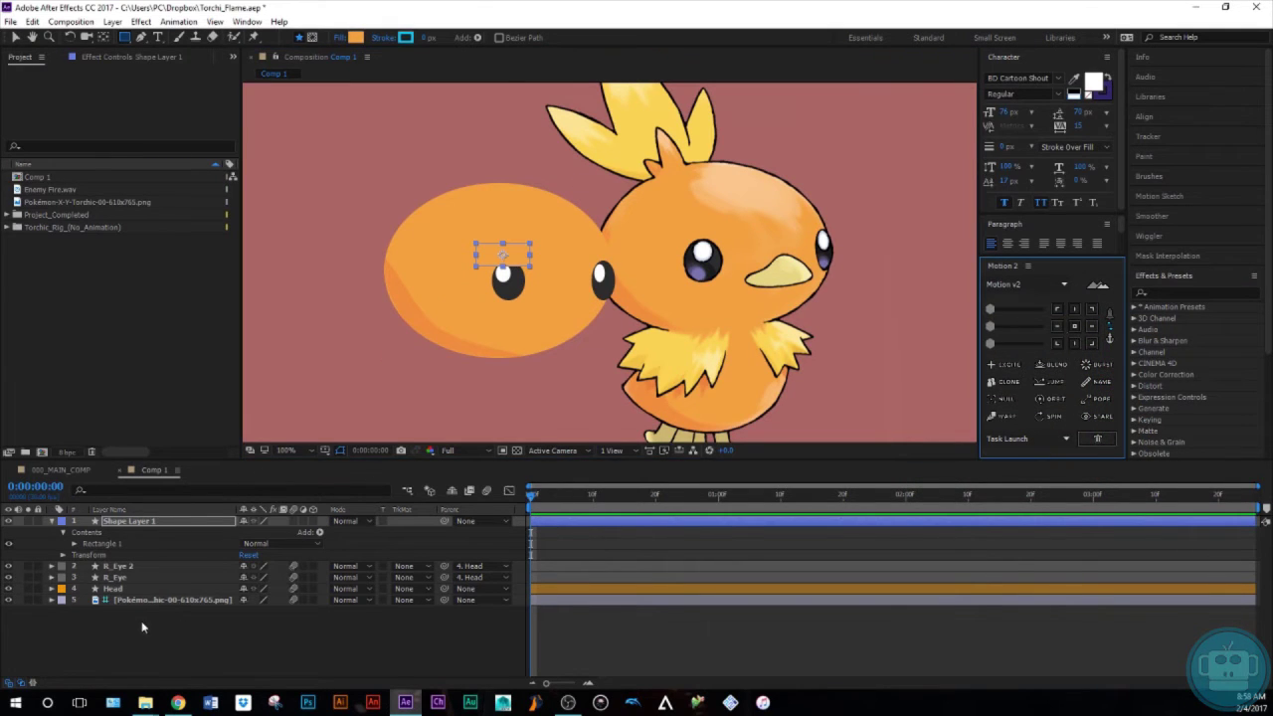
Center the rectangle layer's anchor point and nudge the layer up and slightly right until it sits just above the inner eye
{"action": "key", "text": "shift+Right"}
{"action": "key", "text": "shift+Right"}
{"action": "key", "text": "shift+Up"}
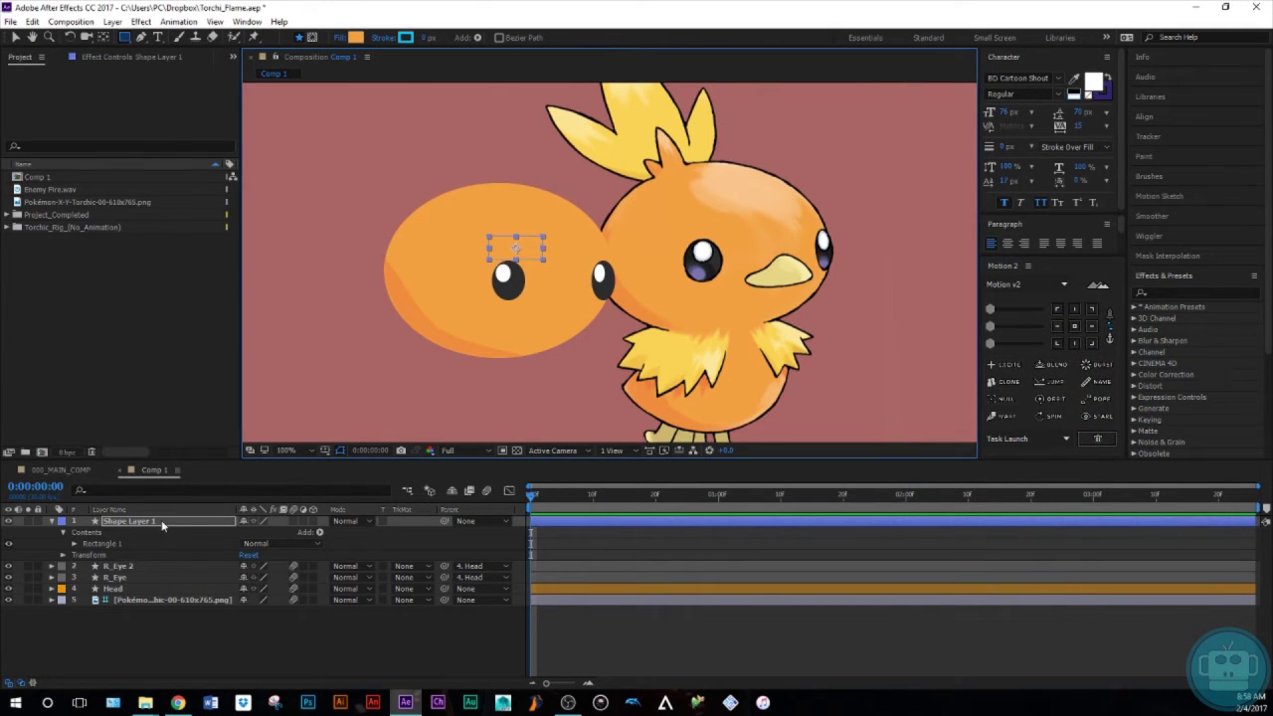
{"action": "key", "text": "Left"}
{"action": "key", "text": "Left"}
{"action": "key", "text": "Left"}
{"action": "key", "text": "Left"}
{"action": "key", "text": "Left"}
{"action": "key", "text": "Left"}
{"action": "left_click", "coordinate": [189, 628]}
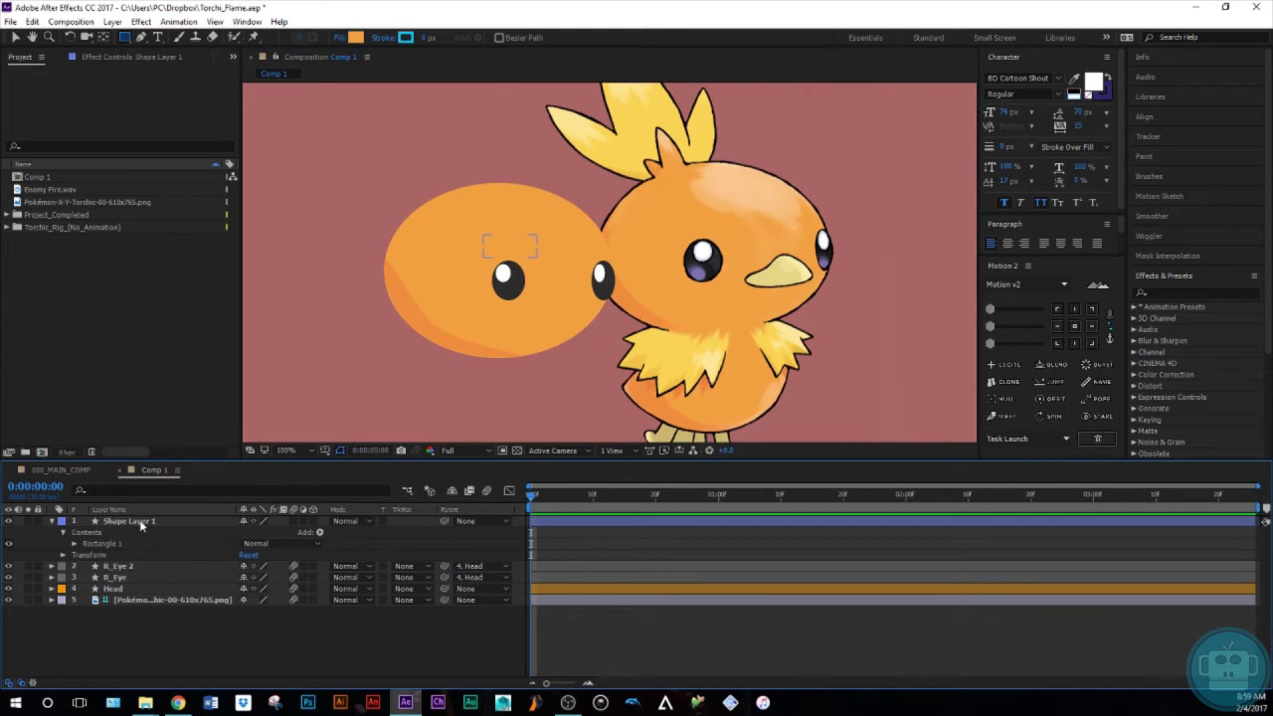
Rename the new rectangle's shape layer R_Eyebrow
{"action": "left_click", "coordinate": [140, 523]}
{"action": "key", "text": "Return"}
{"action": "type", "text": "Eyebrow"}
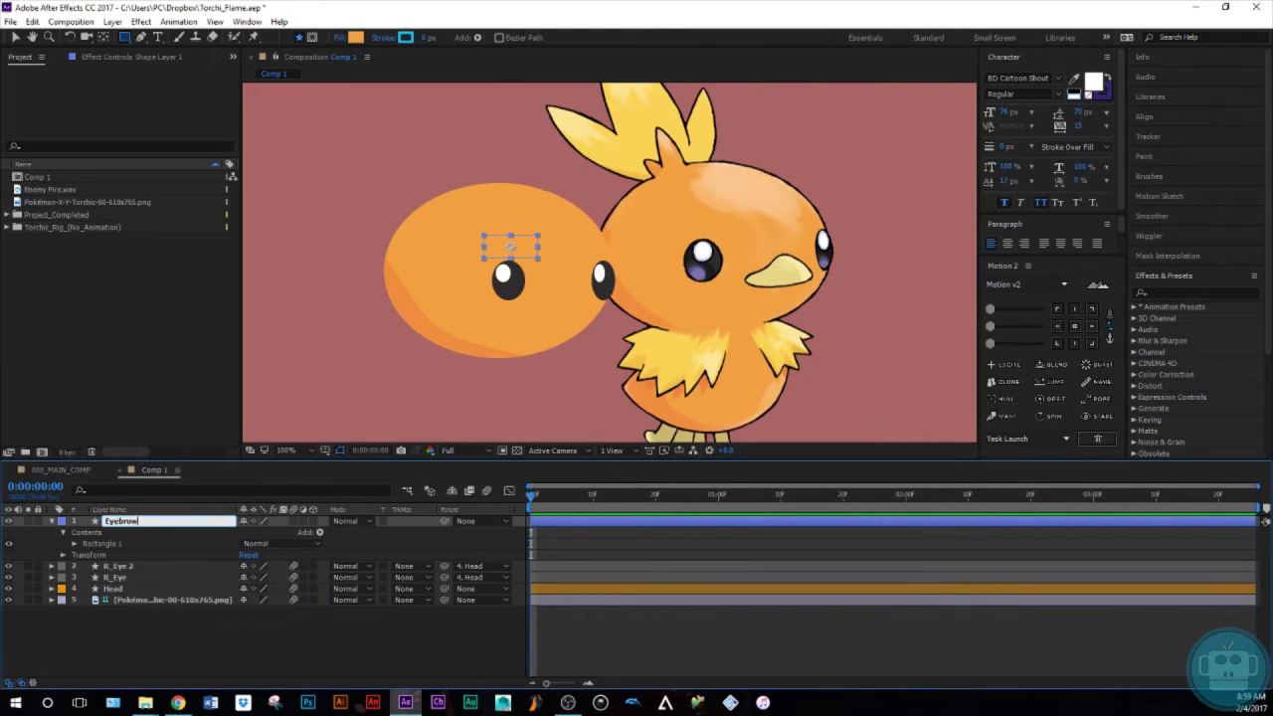
{"action": "key", "text": "Return"}
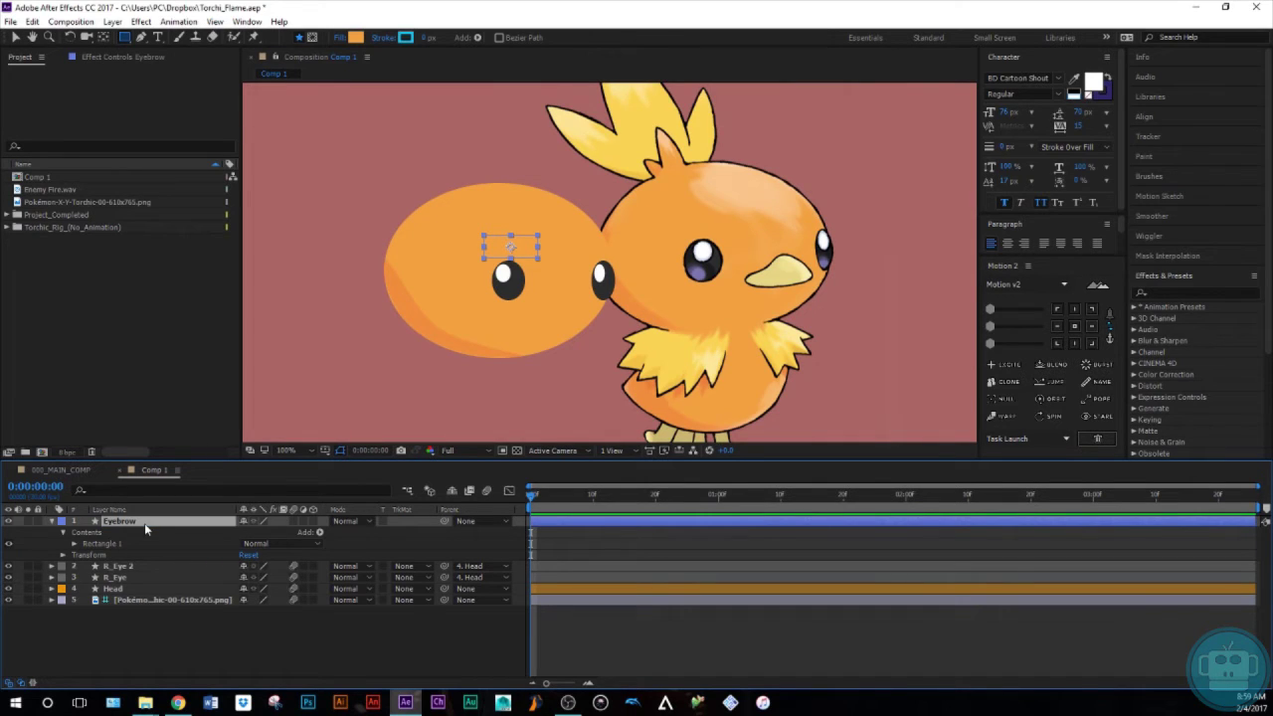
{"action": "key", "text": "Return"}
{"action": "key", "text": "Home"}
{"action": "type", "text": "R_"}
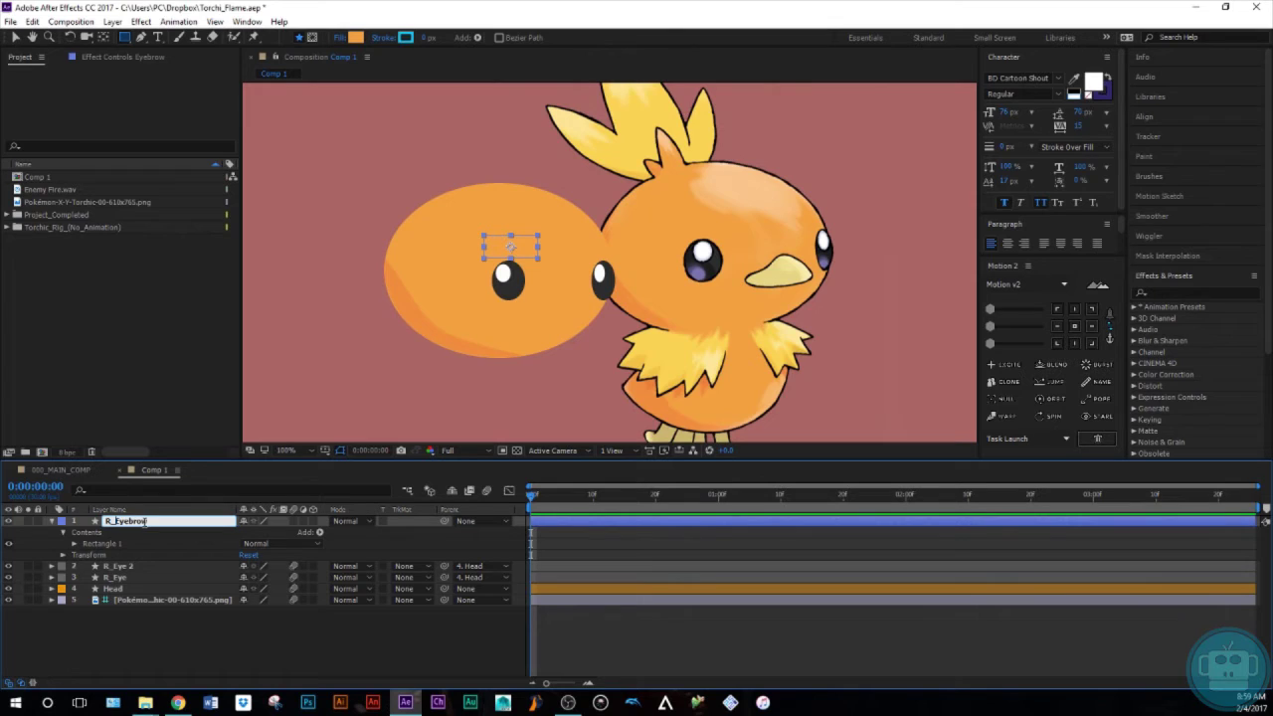
{"action": "key", "text": "Return"}
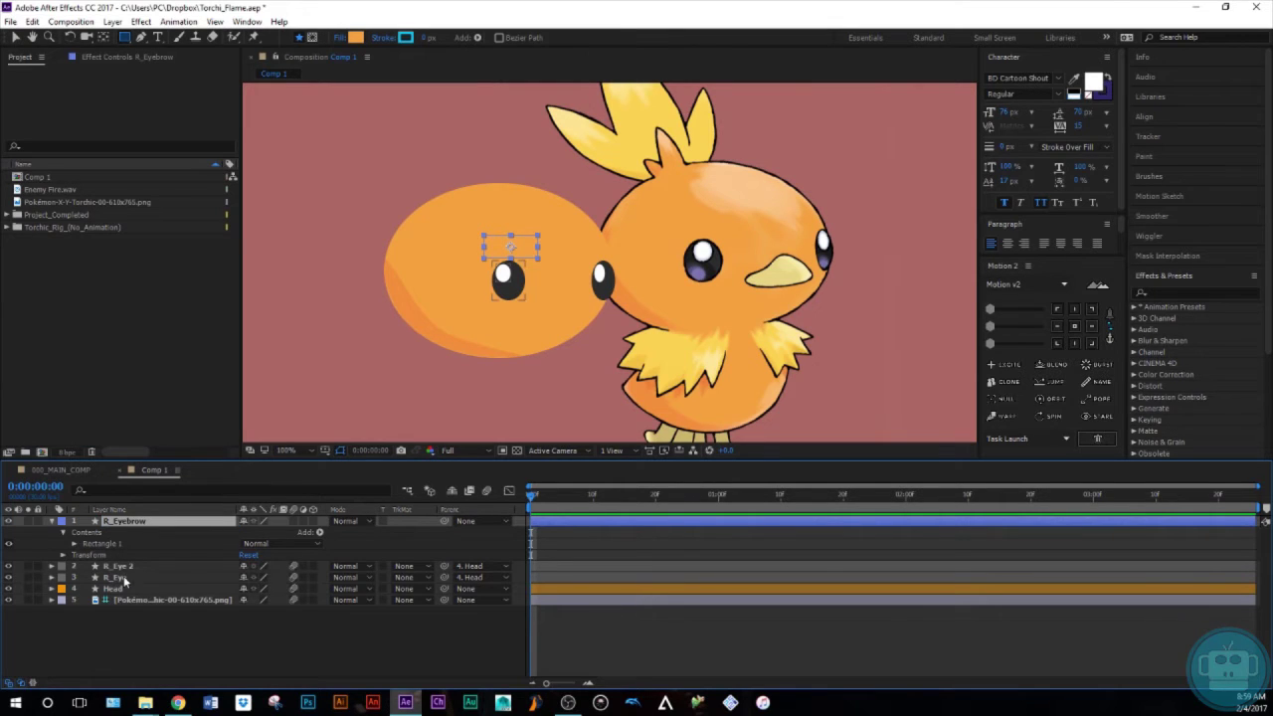
Rename the R_Eye 2 layer L_Eye
{"action": "left_click", "coordinate": [126, 566]}
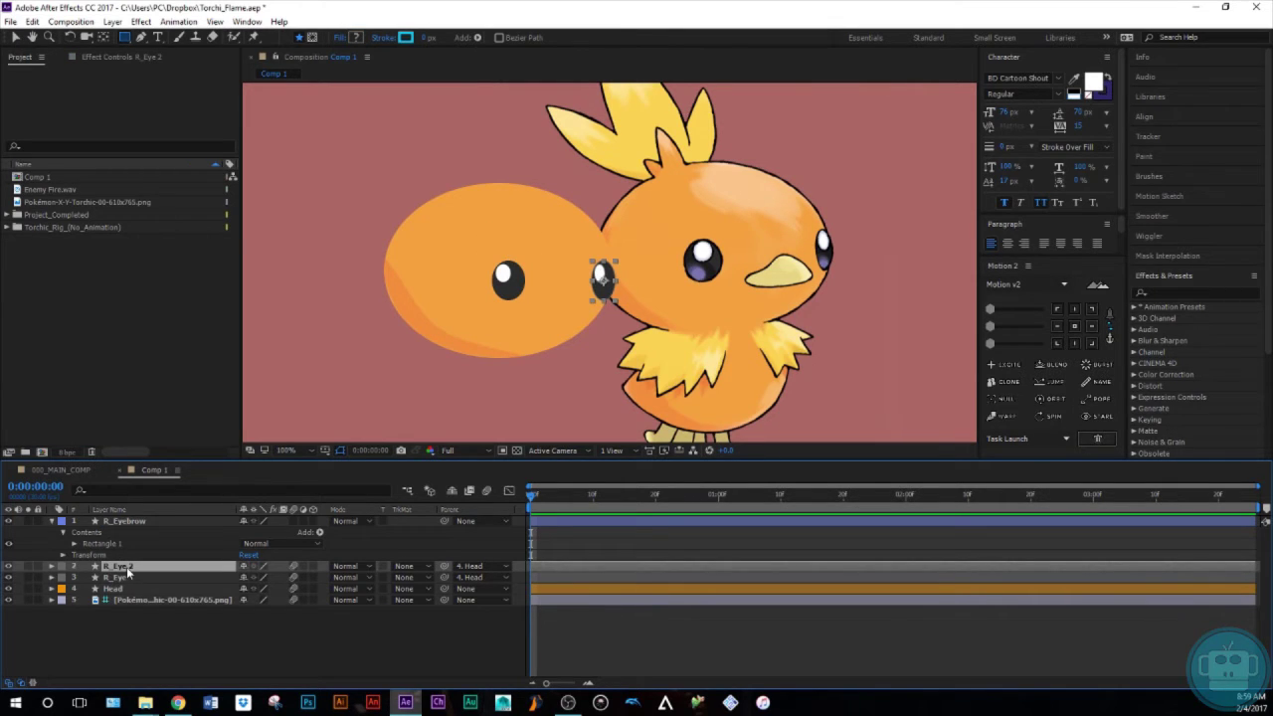
{"action": "key", "text": "Return"}
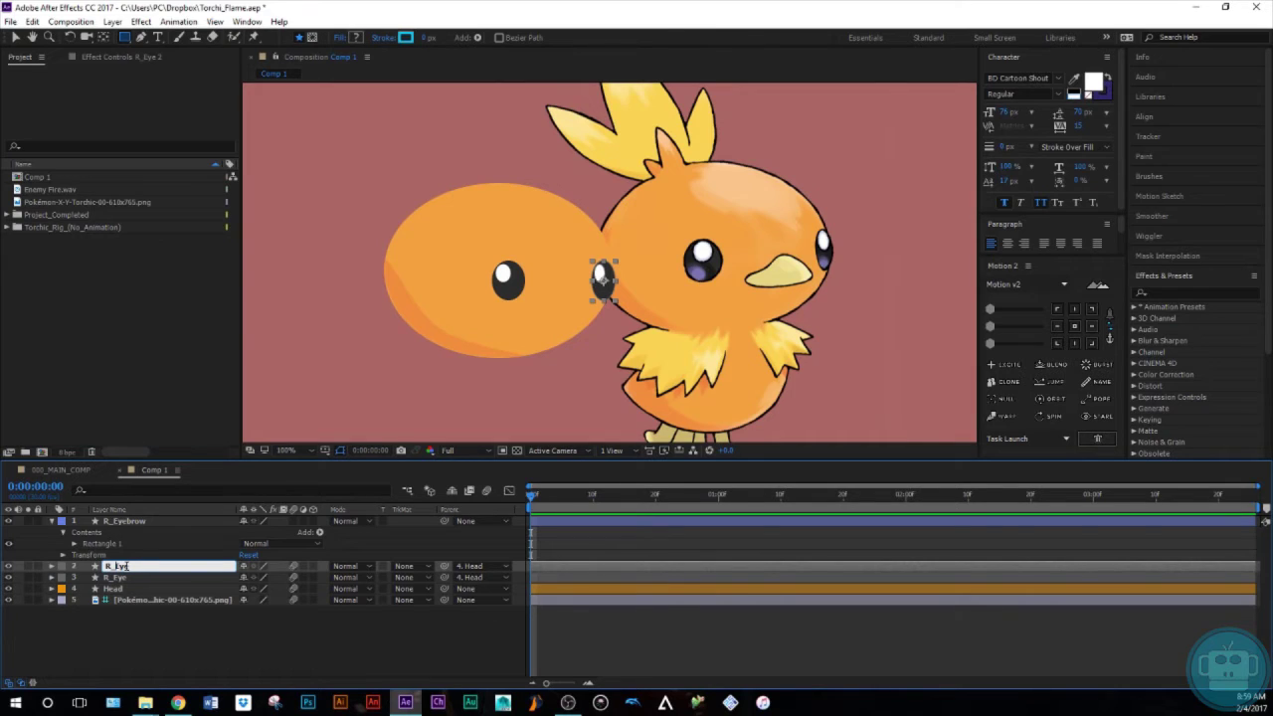
{"action": "key", "text": "BackSpace"}
{"action": "type", "text": "L"}
{"action": "key", "text": "Return"}
Collapse the R_Eyebrow layer and set its label color to Orange
{"action": "left_click", "coordinate": [52, 521]}
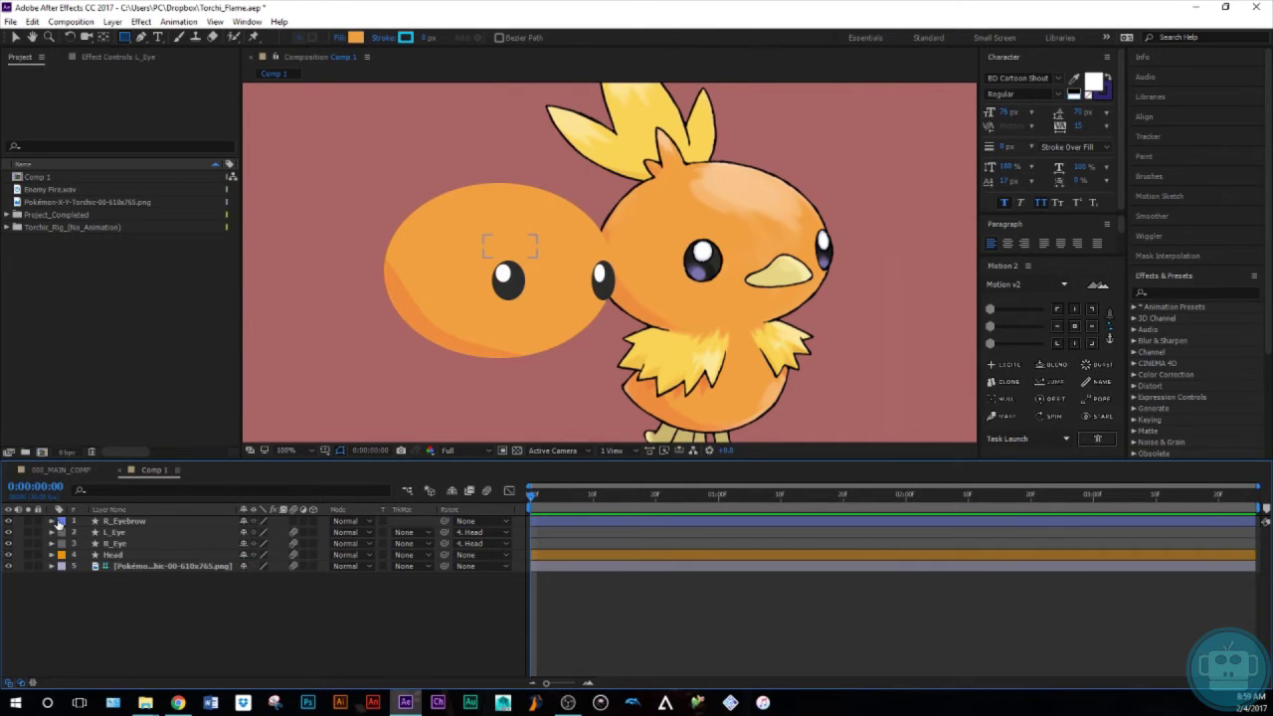
{"action": "left_click", "coordinate": [60, 522]}
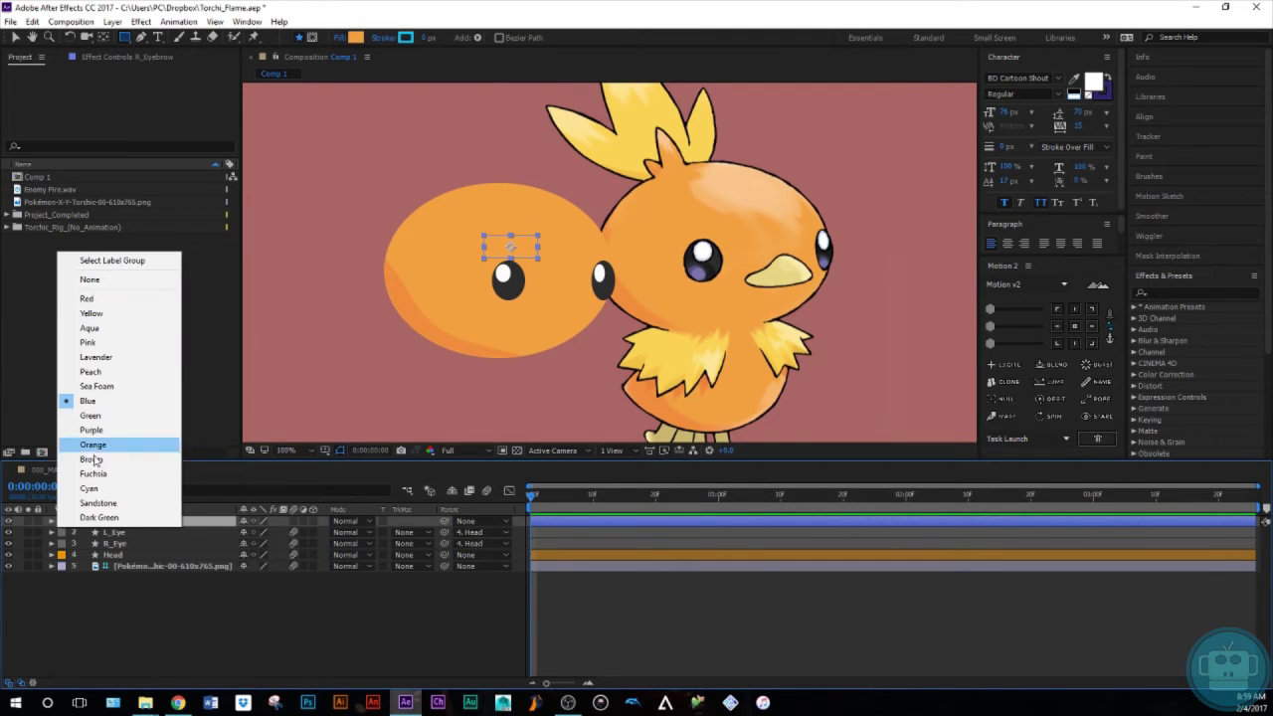
{"action": "left_click", "coordinate": [93, 445]}
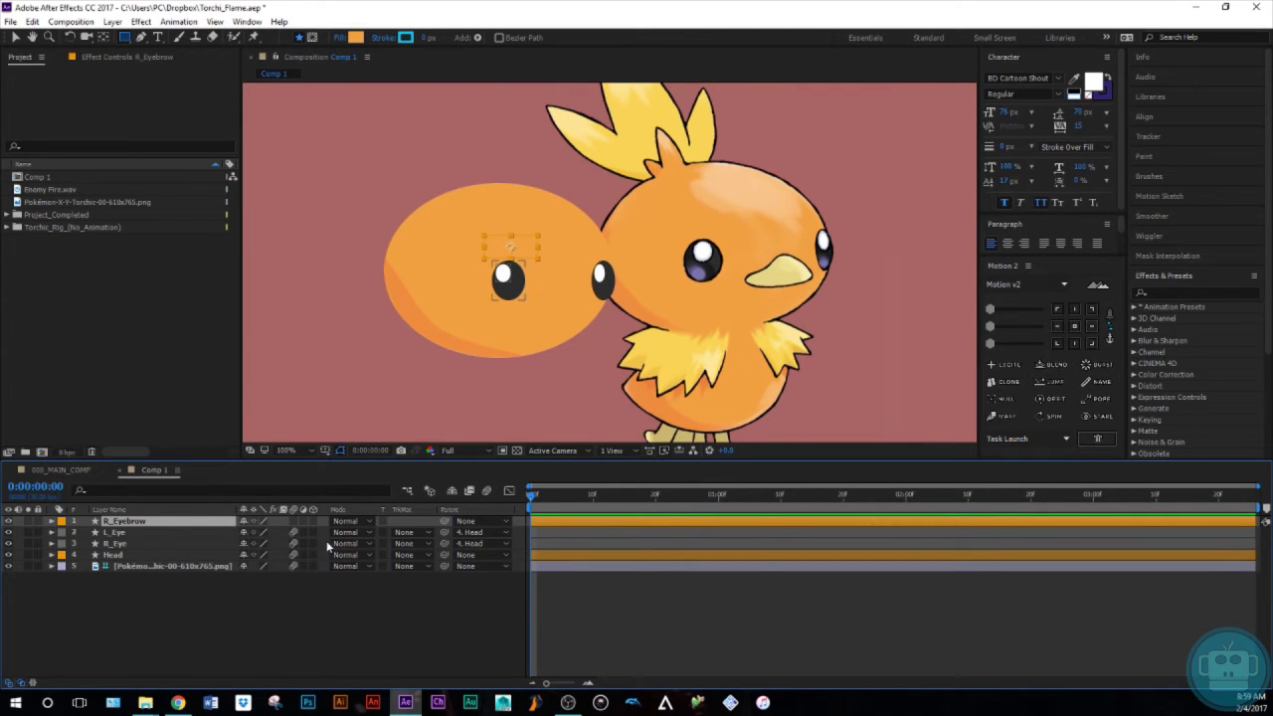
Duplicate the R_Eyebrow layer and nudge the copy right until it sits above the outer eye
{"action": "key", "text": "ctrl+d"}
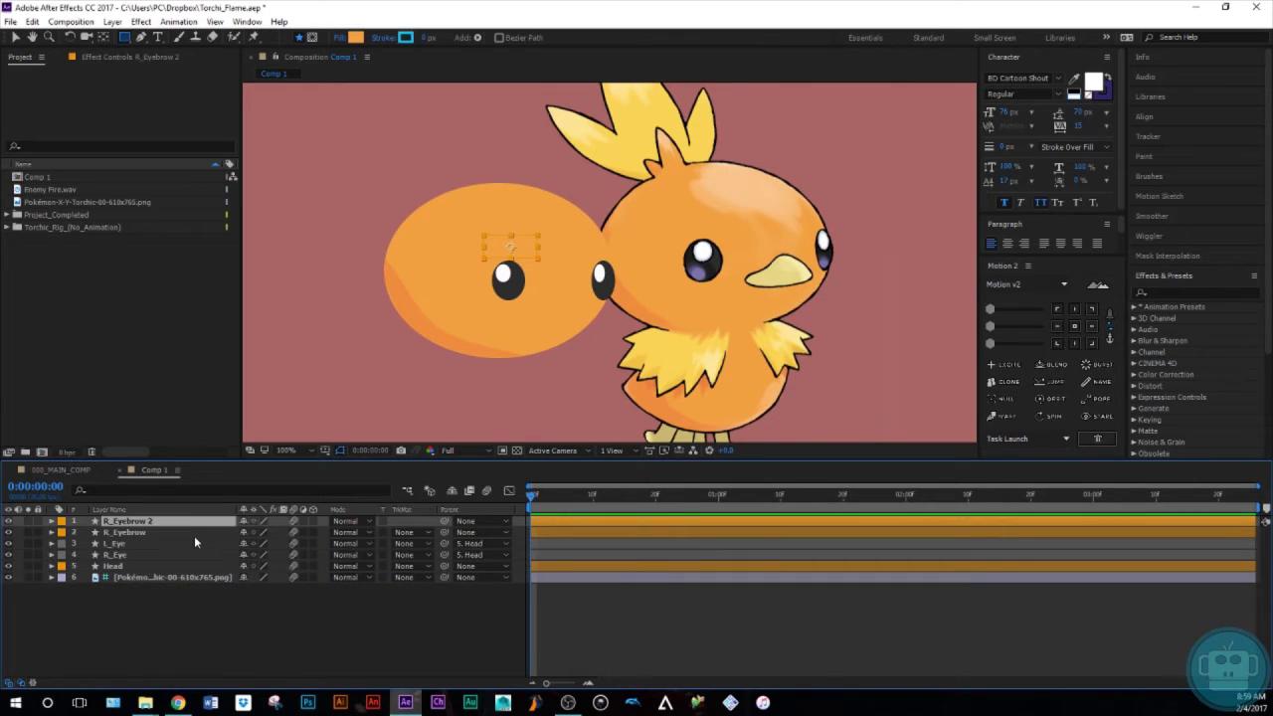
{"action": "key", "text": "shift+Right"}
{"action": "key", "text": "shift+Right"}
{"action": "key", "text": "shift+Right"}
{"action": "key", "text": "shift+Right"}
{"action": "key", "text": "shift+Right"}
{"action": "key", "text": "shift+Right"}
{"action": "key", "text": "shift+Right"}
{"action": "key", "text": "shift+Right"}
{"action": "key", "text": "shift+Right"}
{"action": "key", "text": "shift+Right"}
{"action": "key", "text": "shift+Left"}
{"action": "key", "text": "shift+Left"}
{"action": "key", "text": "shift+Left"}
{"action": "left_click", "coordinate": [231, 625]}
Rename the duplicated eyebrow layer L_Eyebrow
{"action": "left_click", "coordinate": [116, 525]}
{"action": "key", "text": "Return"}
{"action": "key", "text": "BackSpace"}
{"action": "type", "text": "L"}
{"action": "left_click", "coordinate": [187, 640]}
Set the Head layer's label color to Purple and deselect the layer
{"action": "left_click", "coordinate": [150, 565]}
{"action": "left_click", "coordinate": [61, 566]}
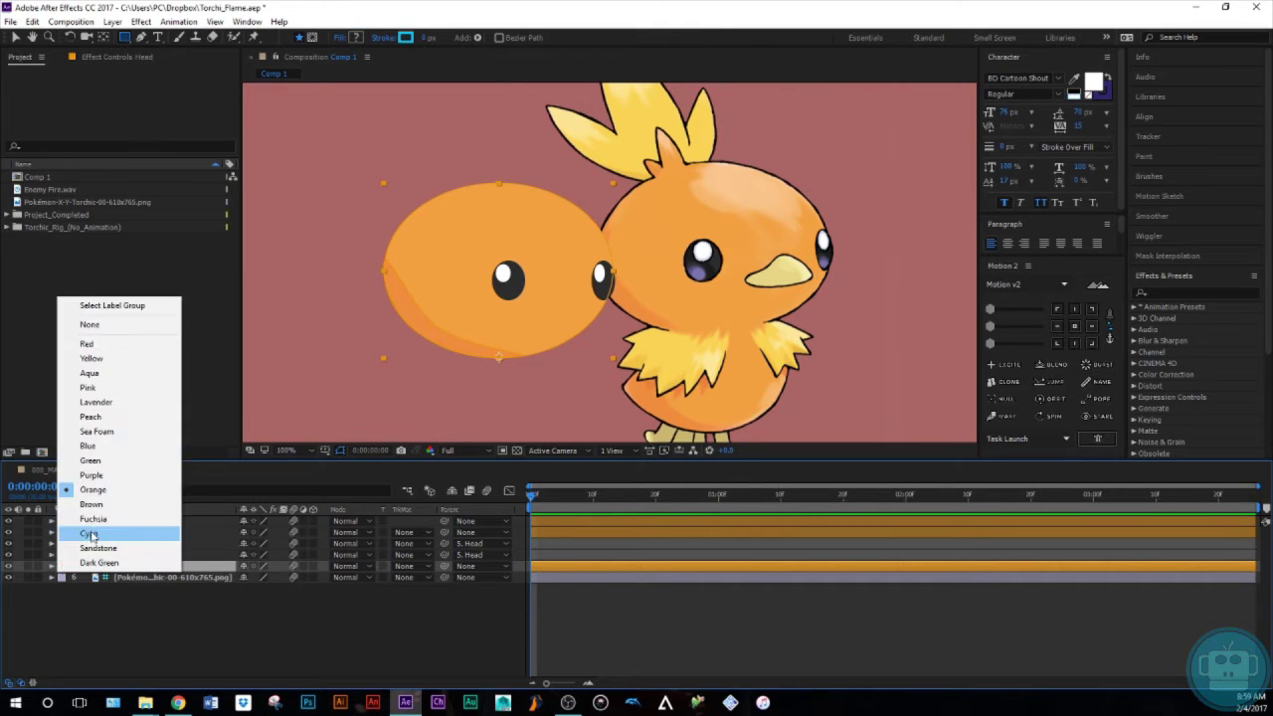
{"action": "left_click", "coordinate": [92, 475]}
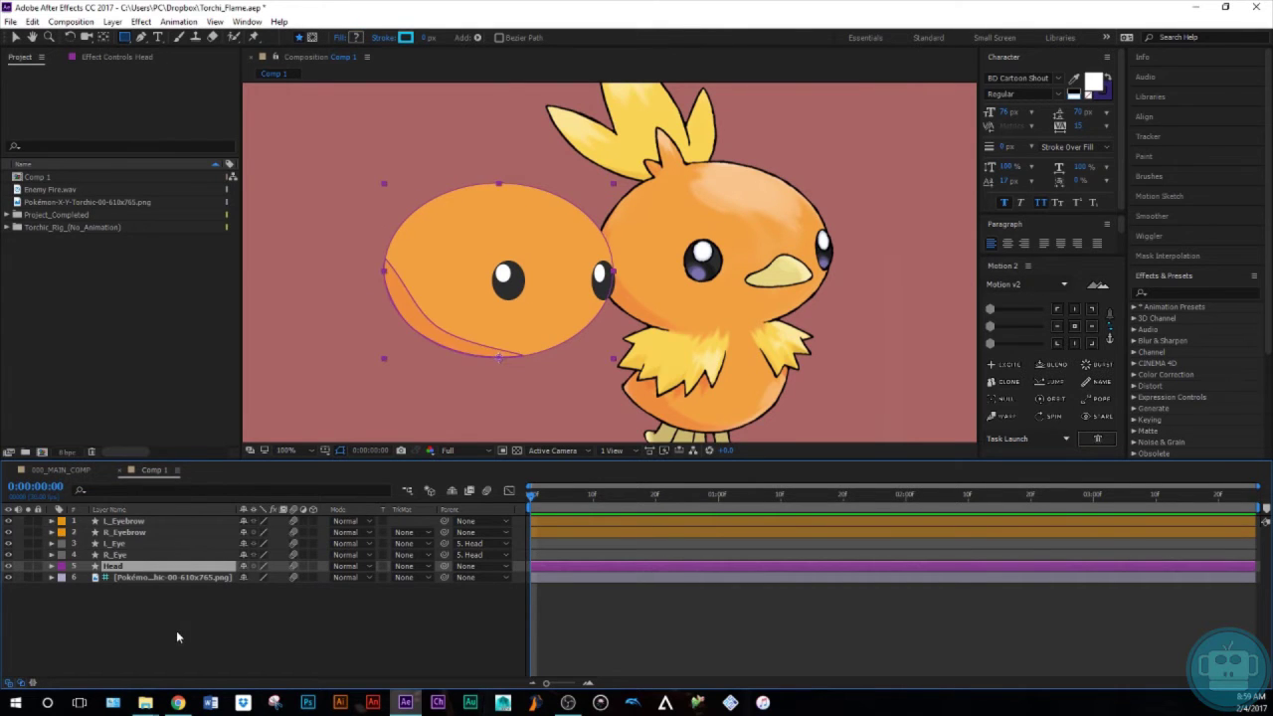
{"action": "left_click", "coordinate": [177, 634]}
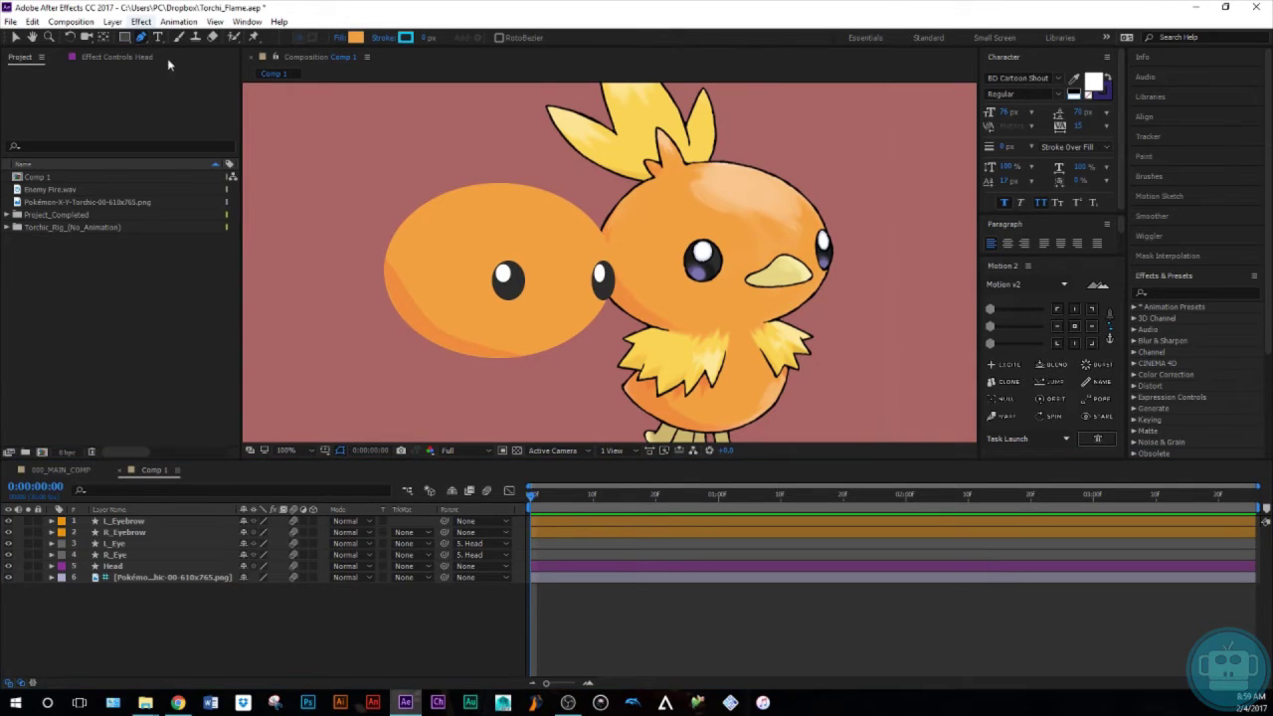
Draw a closed, straight-edged beak outline with the Pen tool on a new shape layer, between and below the two eyes
{"action": "key", "text": "z"}
{"action": "left_click", "coordinate": [543, 315]}
{"action": "left_click_drag", "start_coordinate": [639, 280], "coordinate": [420, 318]}
{"action": "key", "text": "g"}
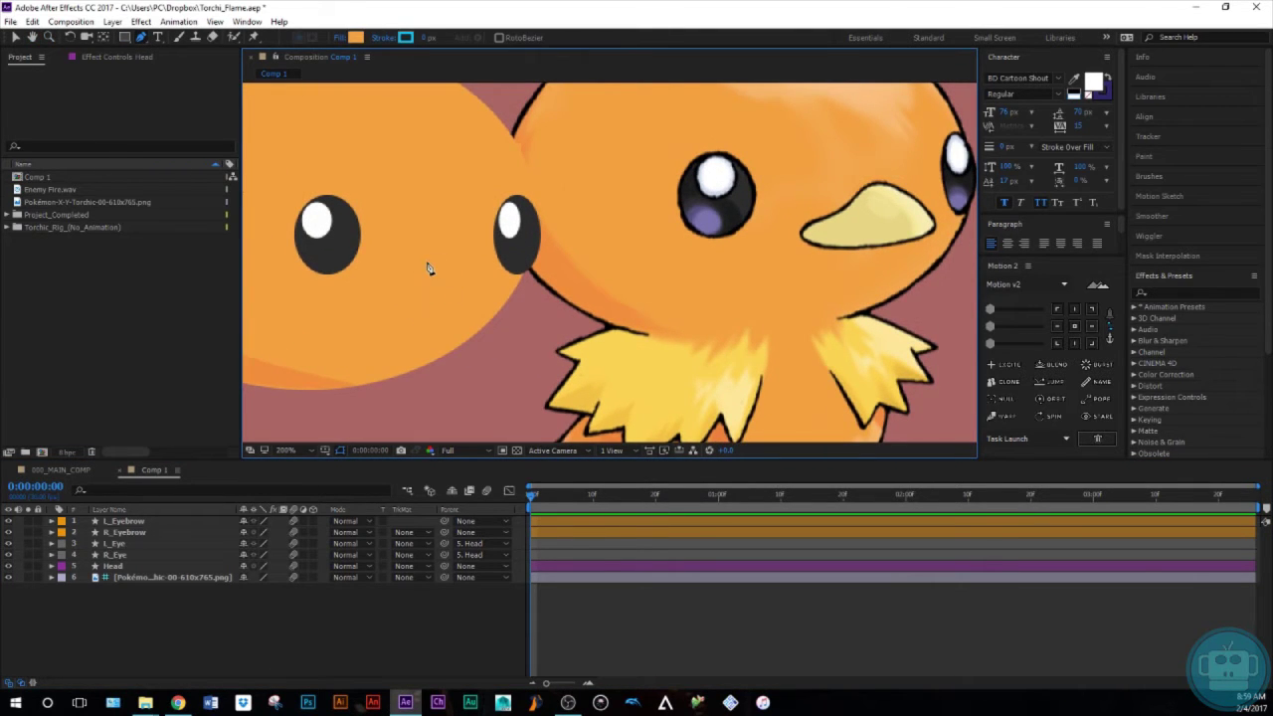
{"action": "left_click", "coordinate": [431, 261]}
{"action": "left_click", "coordinate": [482, 314]}
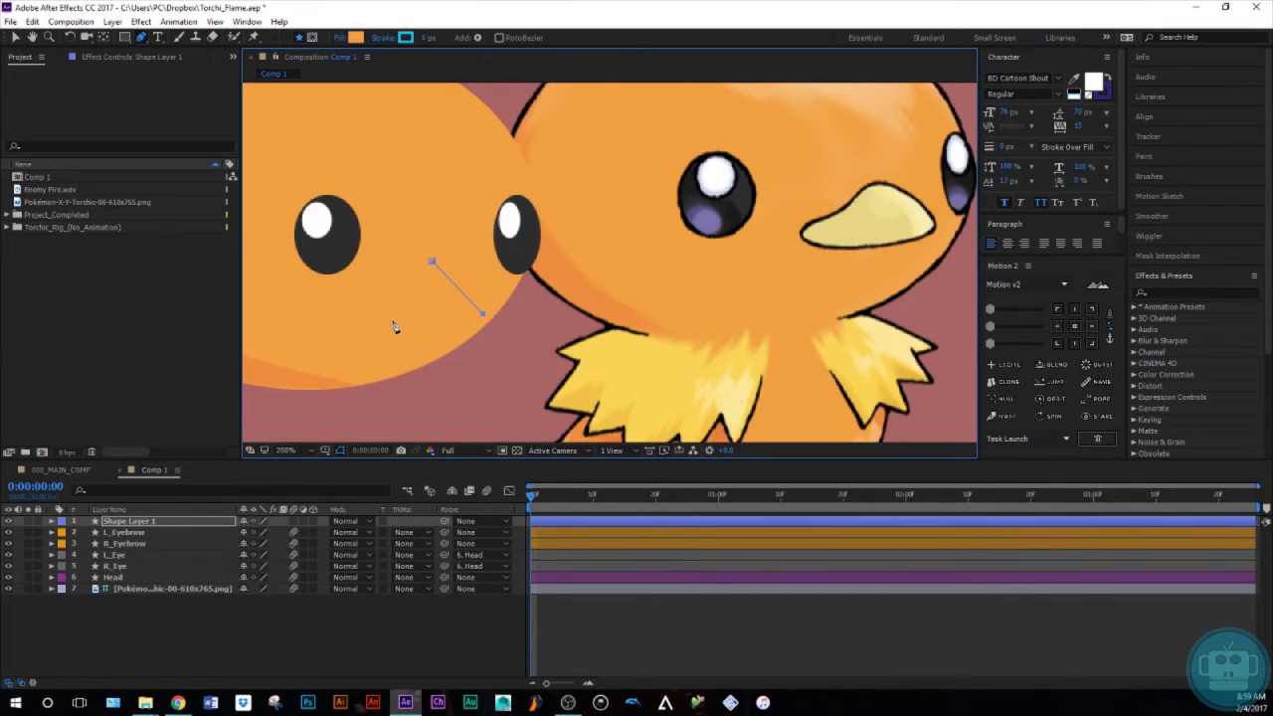
{"action": "left_click", "coordinate": [366, 319]}
{"action": "left_click", "coordinate": [432, 261]}
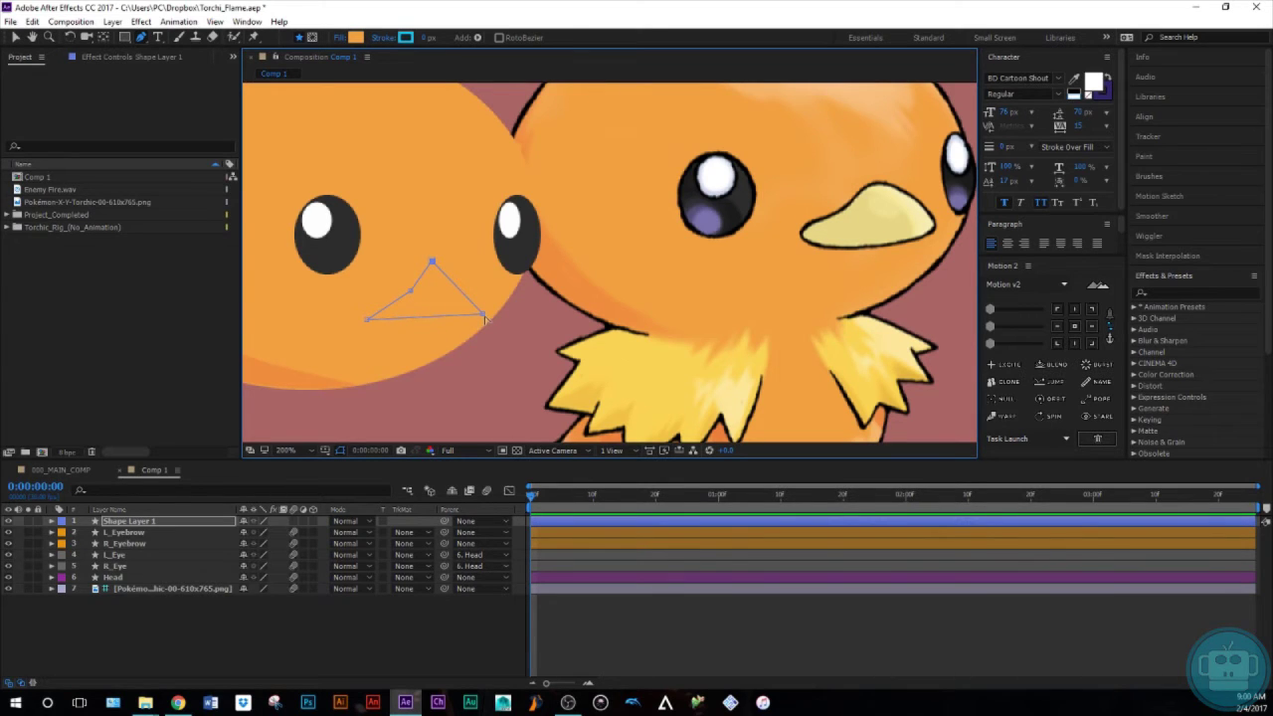
Curve the beak path's top and corner points so its front and bottom edges round like the reference beak
{"action": "left_click", "coordinate": [482, 314], "text": "alt"}
{"action": "left_click", "coordinate": [433, 261], "text": "alt"}
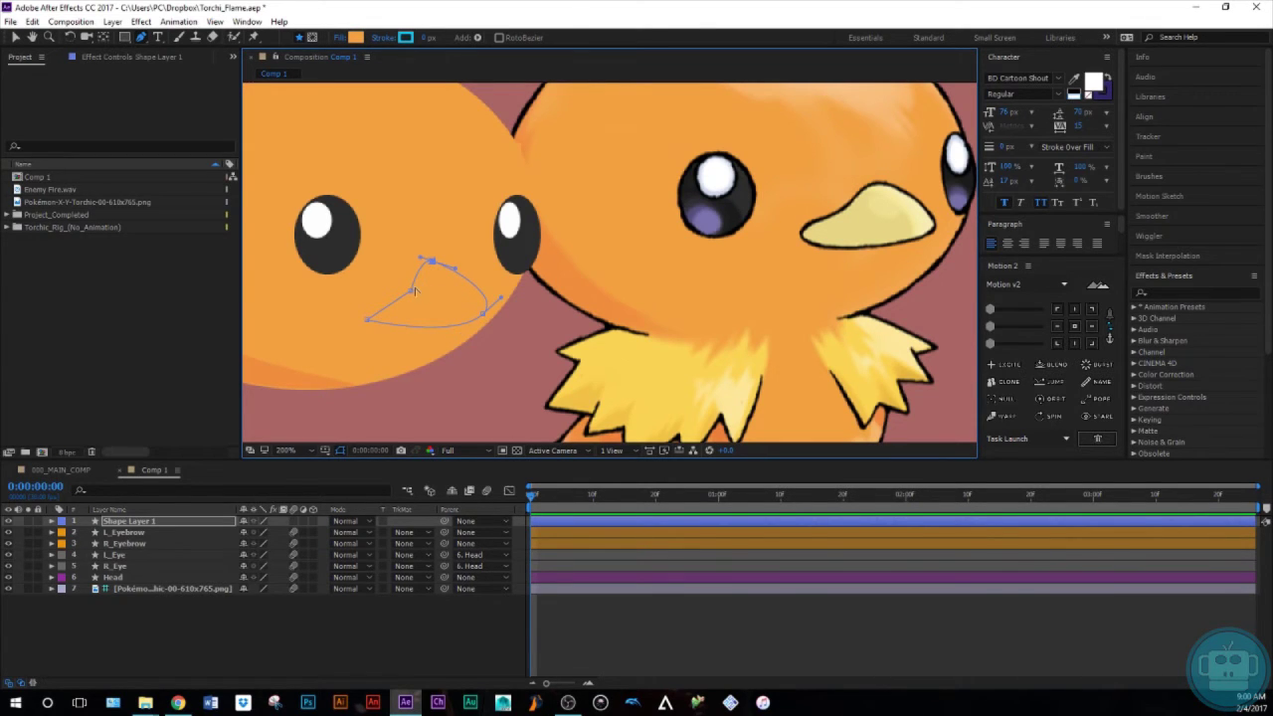
{"action": "left_click_drag", "start_coordinate": [411, 291], "coordinate": [403, 330]}
{"action": "left_click", "coordinate": [449, 333]}
{"action": "mouse_move", "coordinate": [486, 317]}
{"action": "left_mouse_down"}
{"action": "mouse_move", "coordinate": [507, 306]}
{"action": "mouse_move", "coordinate": [486, 303]}
{"action": "left_mouse_up"}
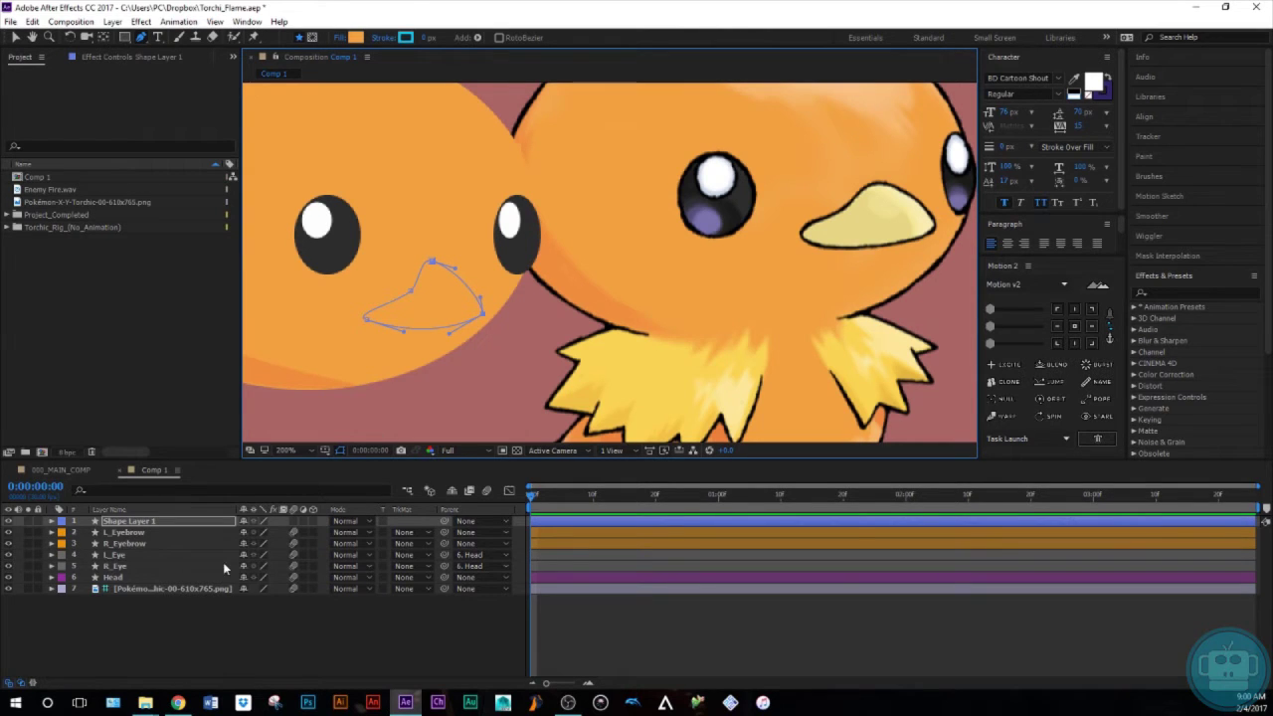
Fill the beak shape with the light yellow F6ECB0 sampled from the reference beak's highlight
{"action": "left_click", "coordinate": [164, 524]}
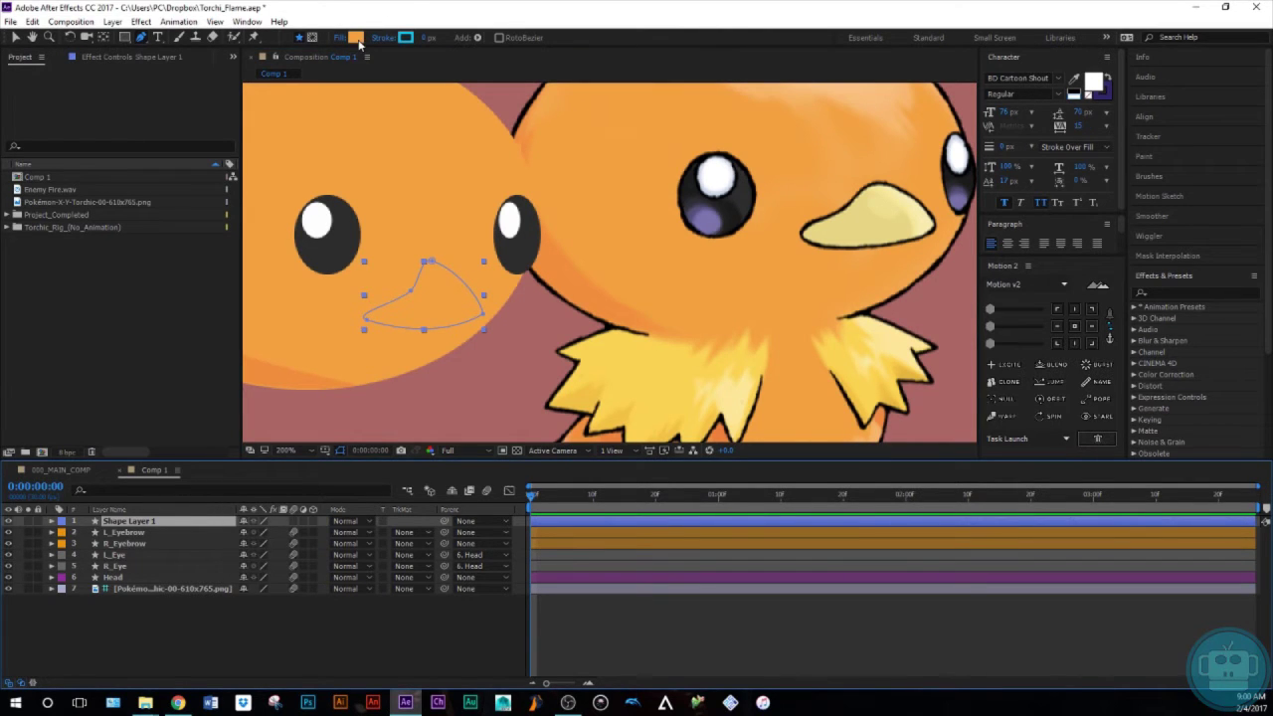
{"action": "left_click", "coordinate": [355, 37]}
{"action": "left_click", "coordinate": [1187, 382]}
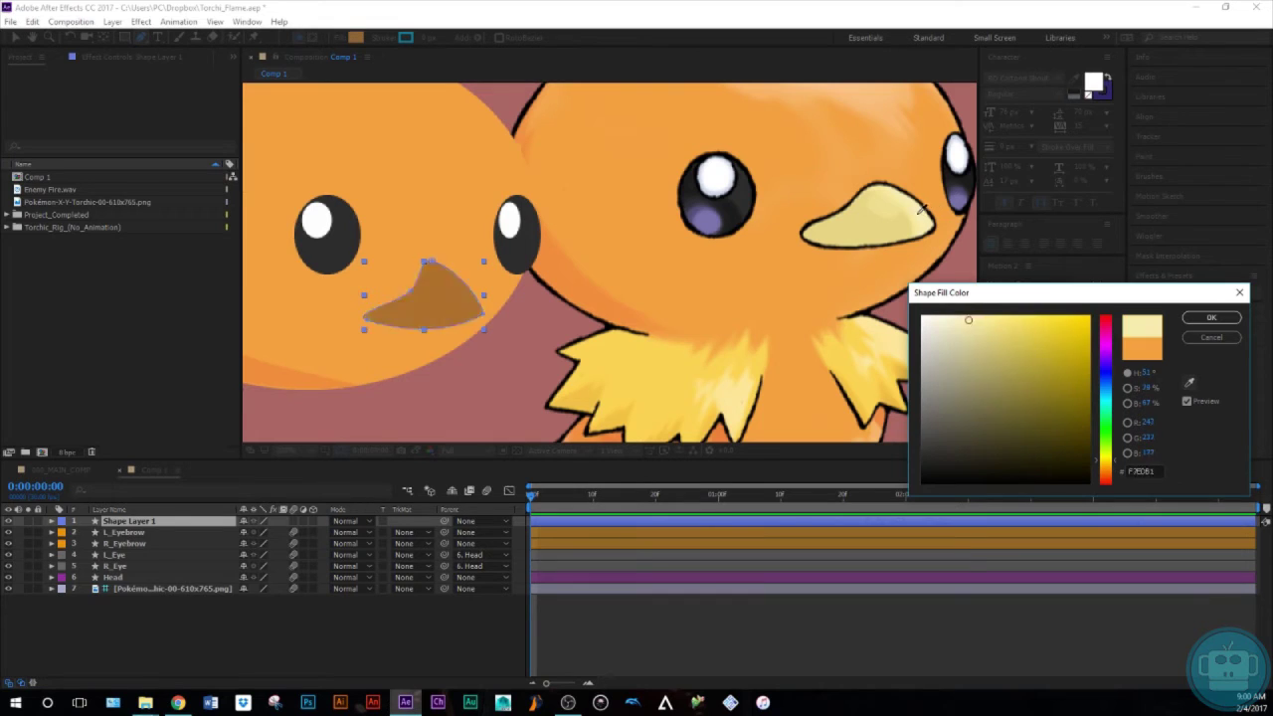
{"action": "left_click", "coordinate": [910, 208]}
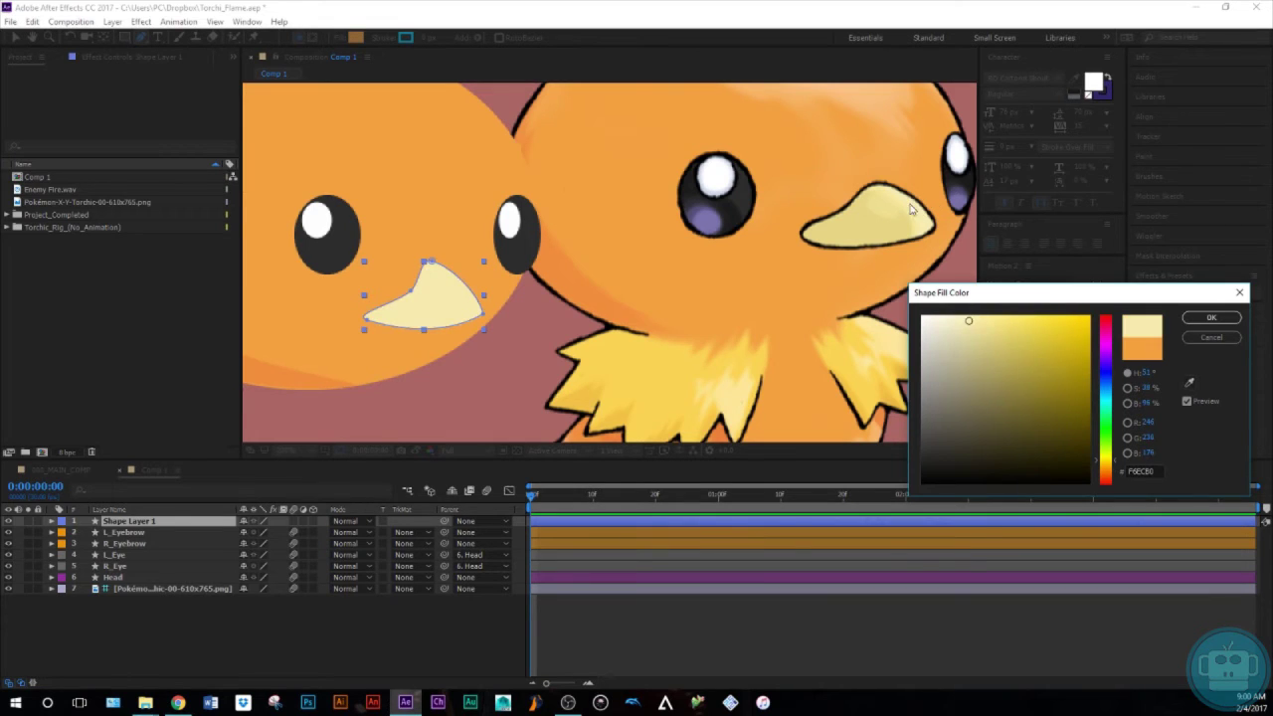
{"action": "left_click", "coordinate": [1211, 318]}
Rename the beak's shape layer Beak and move it directly above the Head layer
{"action": "key", "text": "Return"}
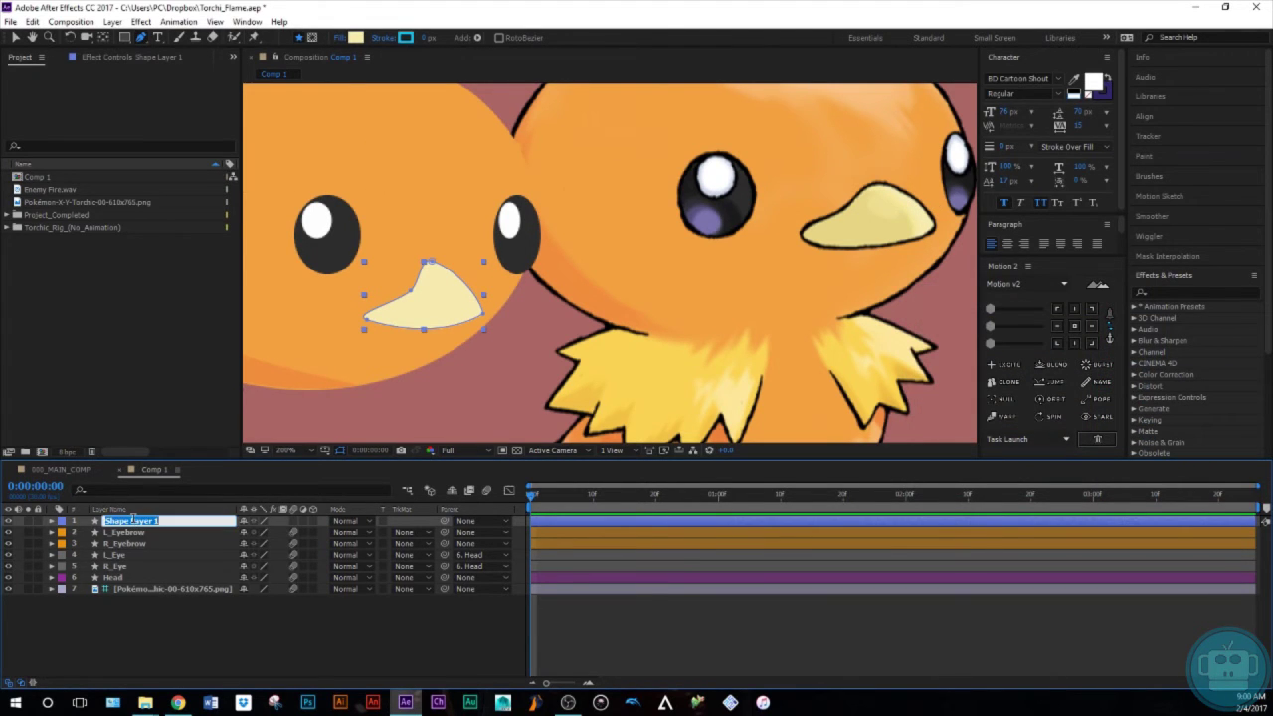
{"action": "type", "text": "Beak"}
{"action": "key", "text": "Return"}
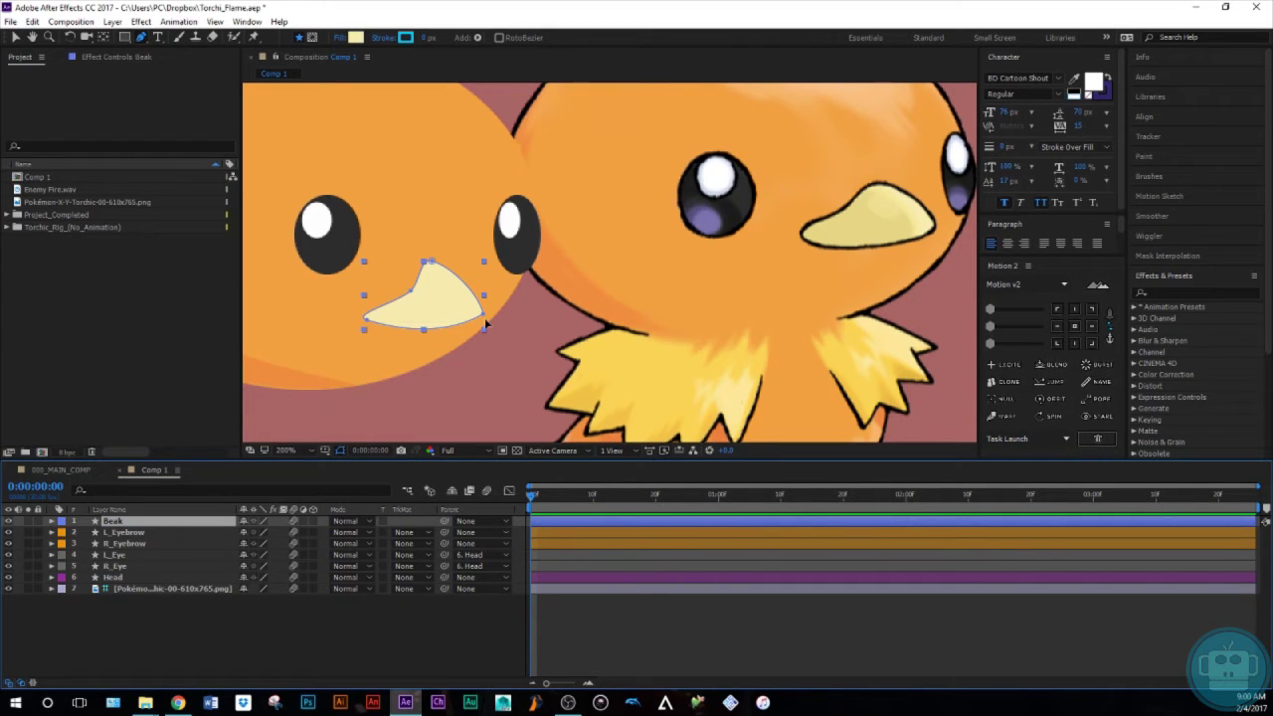
{"action": "left_click_drag", "start_coordinate": [139, 523], "coordinate": [68, 577]}
Duplicate Shape 1 inside the Beak layer's contents and rename the copy Shadow
{"action": "left_click", "coordinate": [52, 567]}
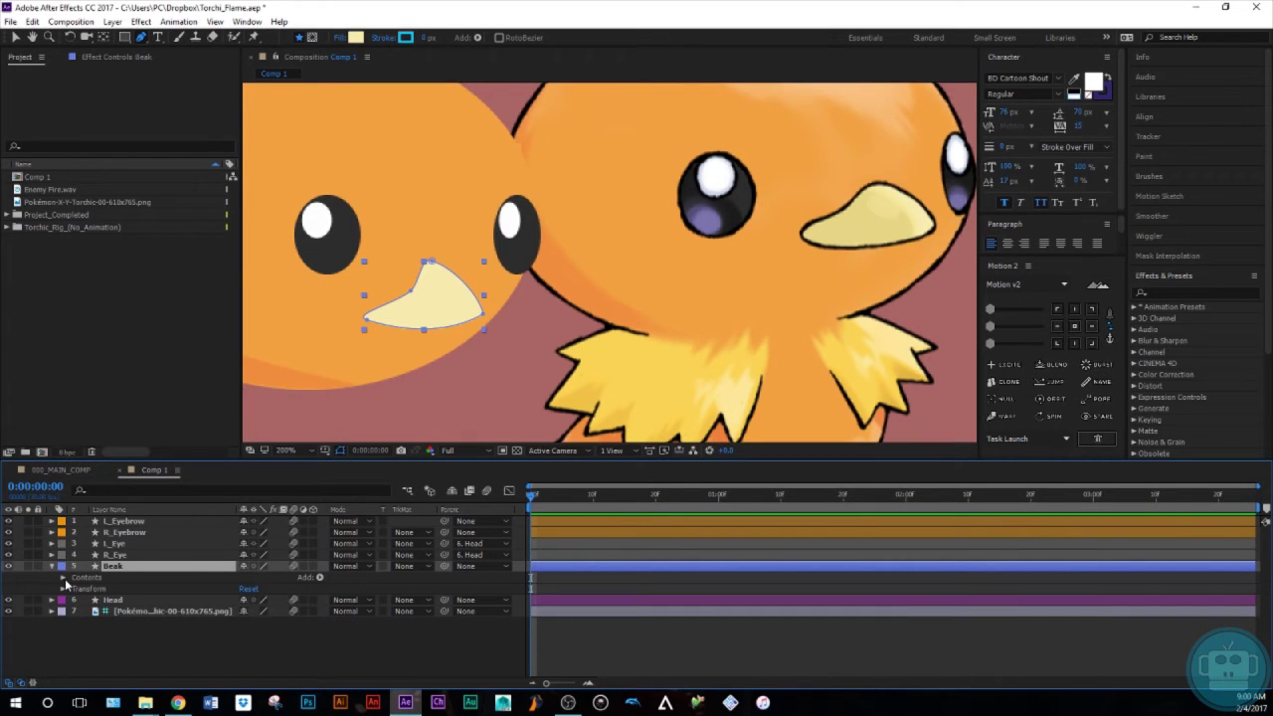
{"action": "left_click", "coordinate": [63, 579]}
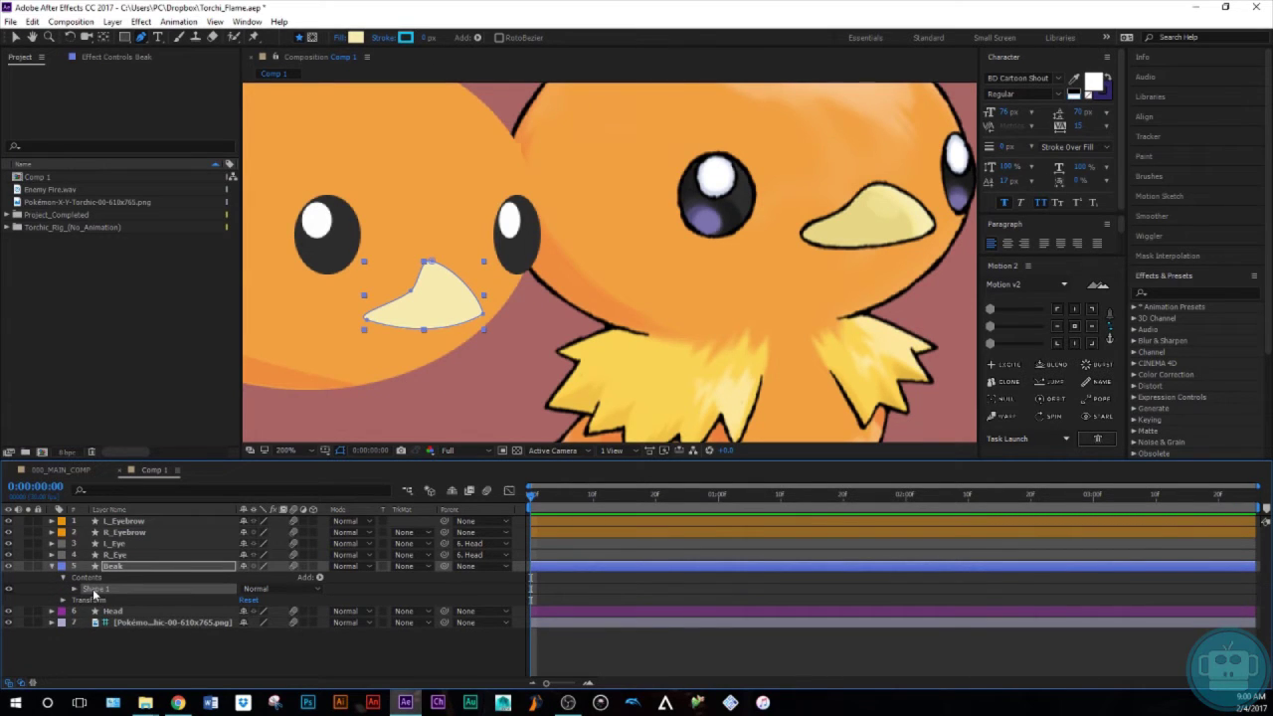
{"action": "key", "text": "ctrl+d"}
{"action": "key", "text": "Return"}
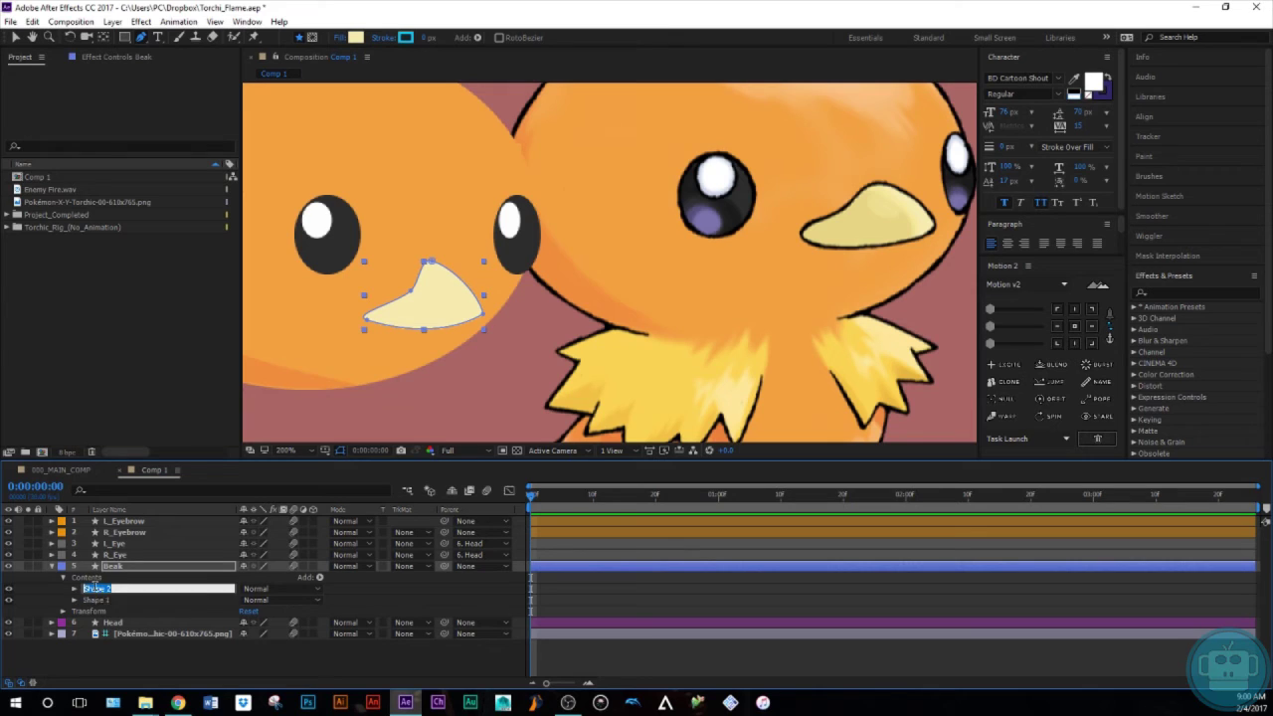
{"action": "type", "text": "Shadow"}
{"action": "key", "text": "Return"}
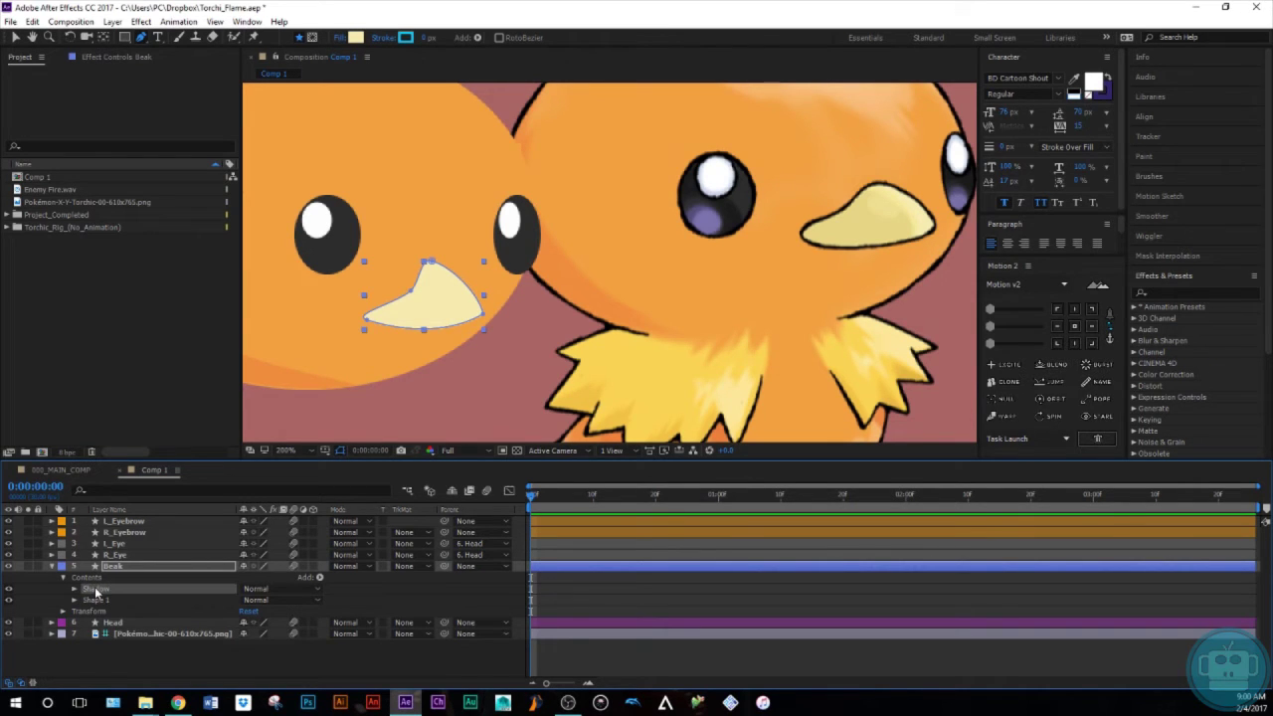
Fill the Shadow shape with the darker yellow sampled from the lower part of the reference beak
{"action": "left_click", "coordinate": [354, 38]}
{"action": "left_click", "coordinate": [1187, 385]}
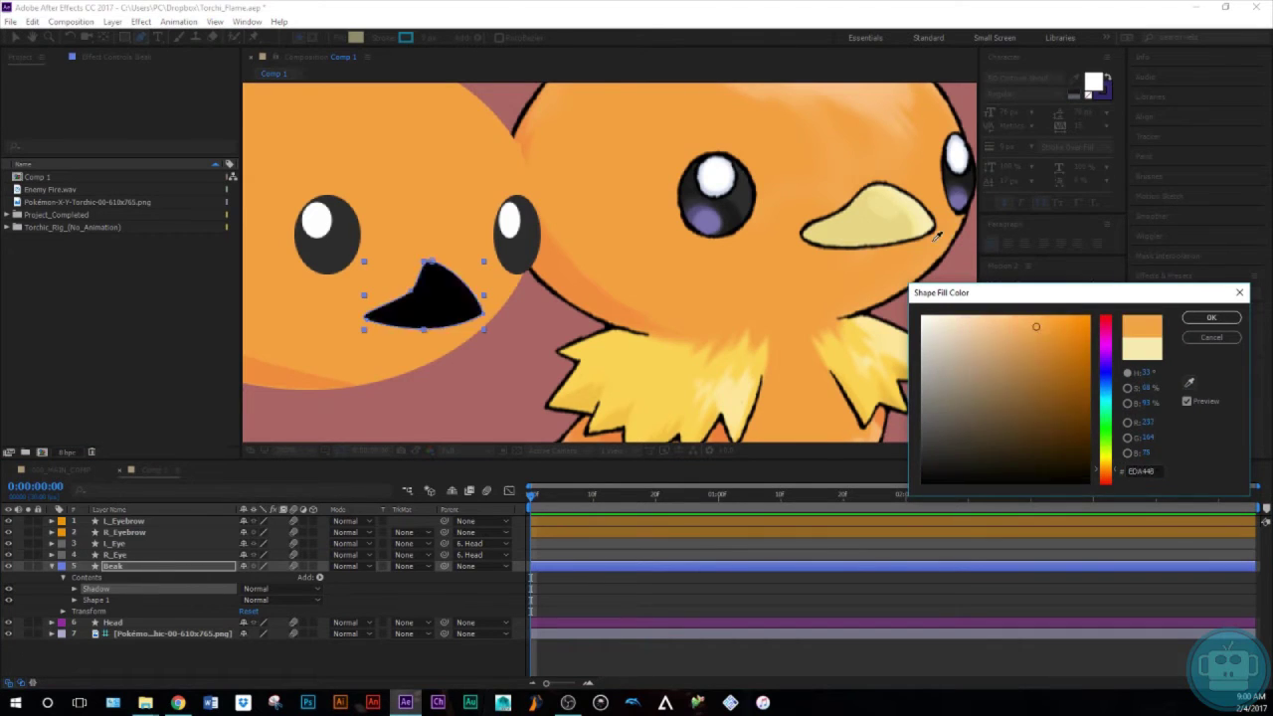
{"action": "left_click", "coordinate": [889, 243]}
{"action": "left_click", "coordinate": [1195, 317]}
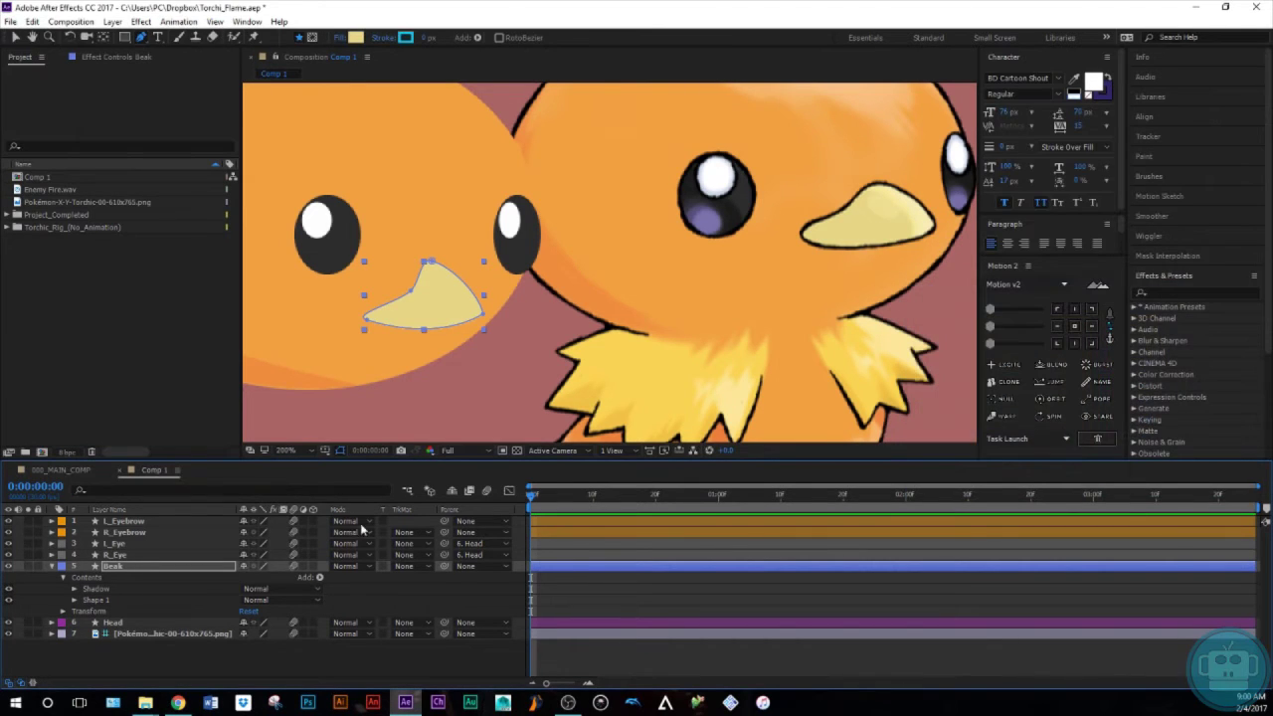
Reshape the Shadow path's top point and curve downward to expose the beak's highlight, and collapse the Beak layer
{"action": "left_click", "coordinate": [130, 588]}
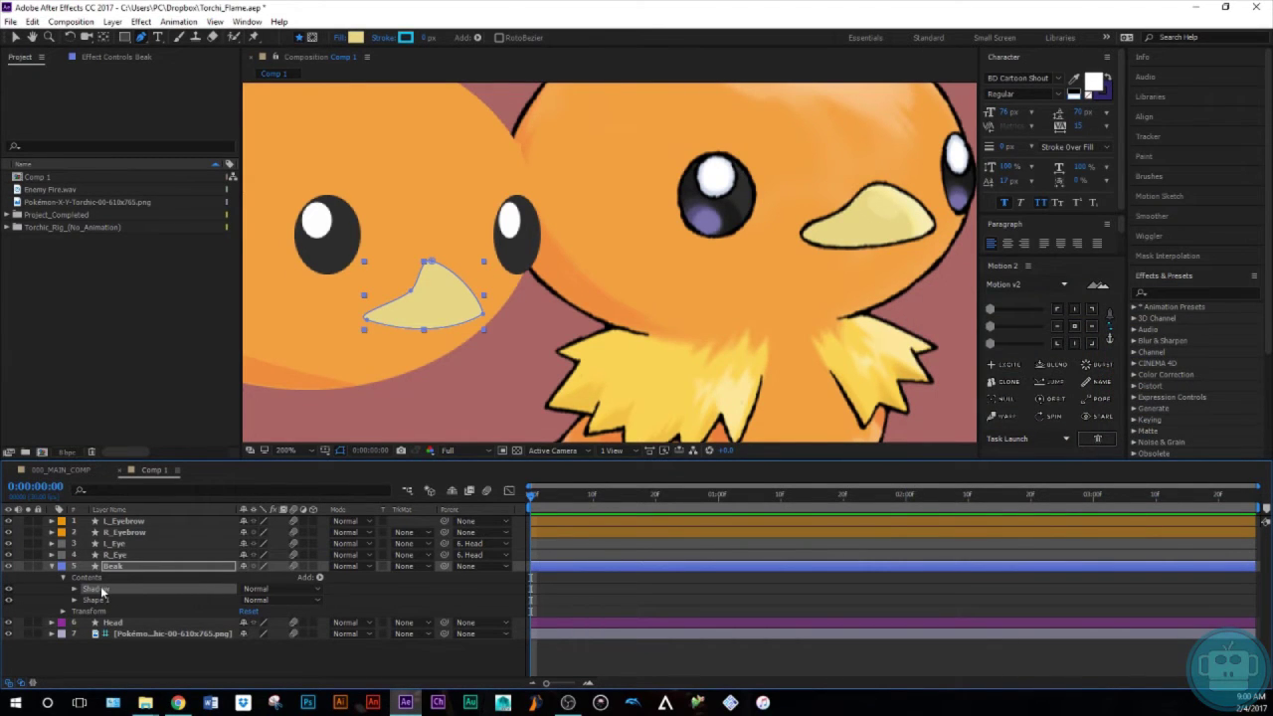
{"action": "left_click_drag", "start_coordinate": [432, 263], "coordinate": [470, 311]}
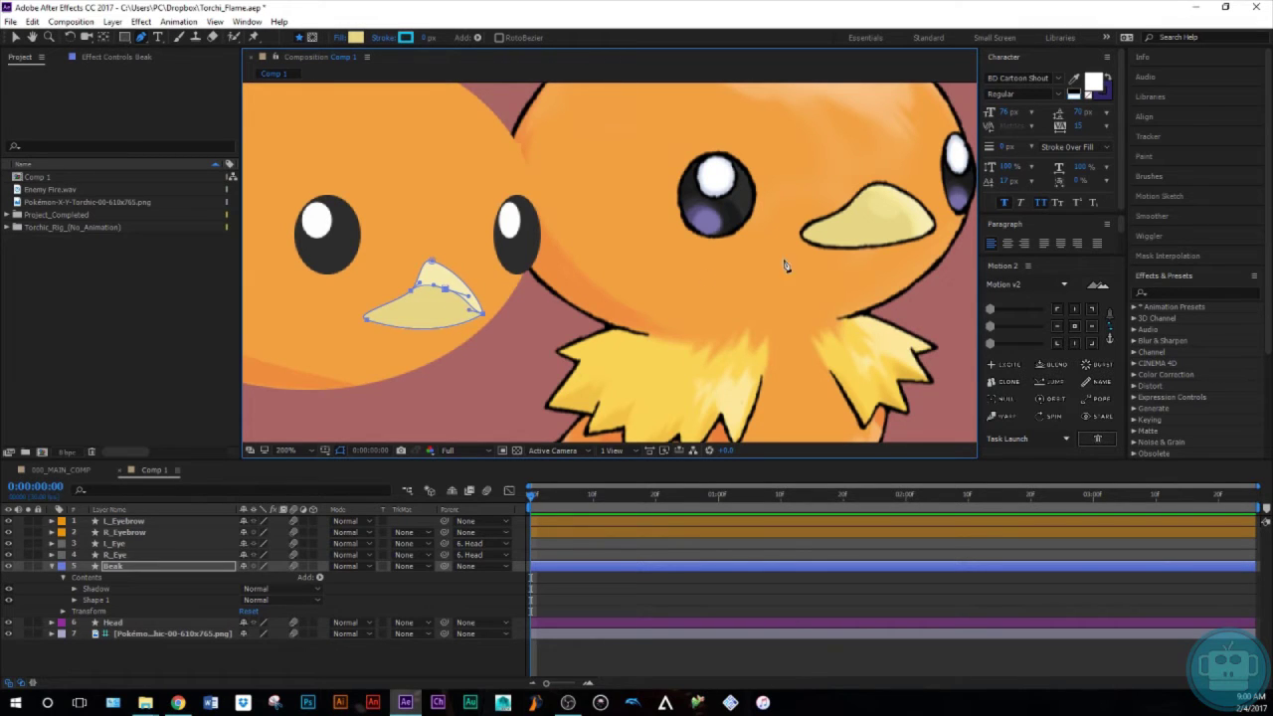
{"action": "left_click", "coordinate": [246, 656]}
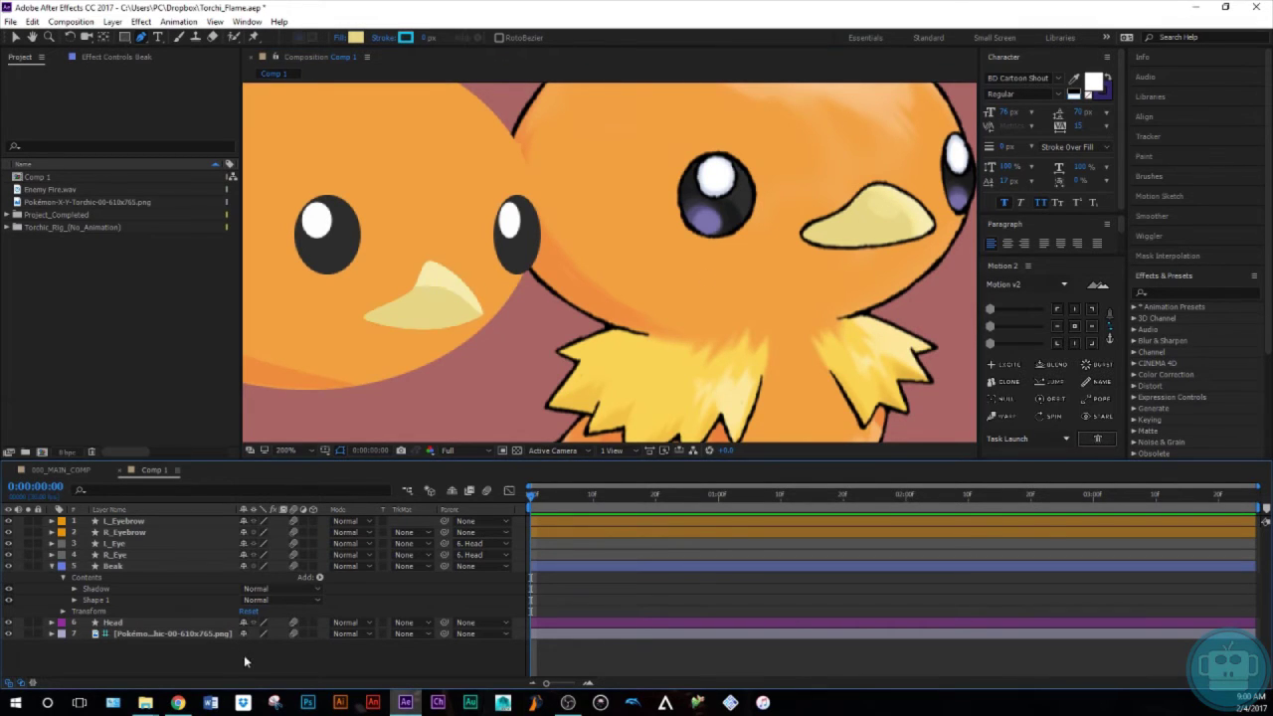
{"action": "left_click", "coordinate": [52, 568]}
Parent the Beak, L_Eyebrow and R_Eyebrow layers to the Head layer
{"action": "scroll", "coordinate": [425, 377], "scroll_direction": "down", "scroll_amount": 2}
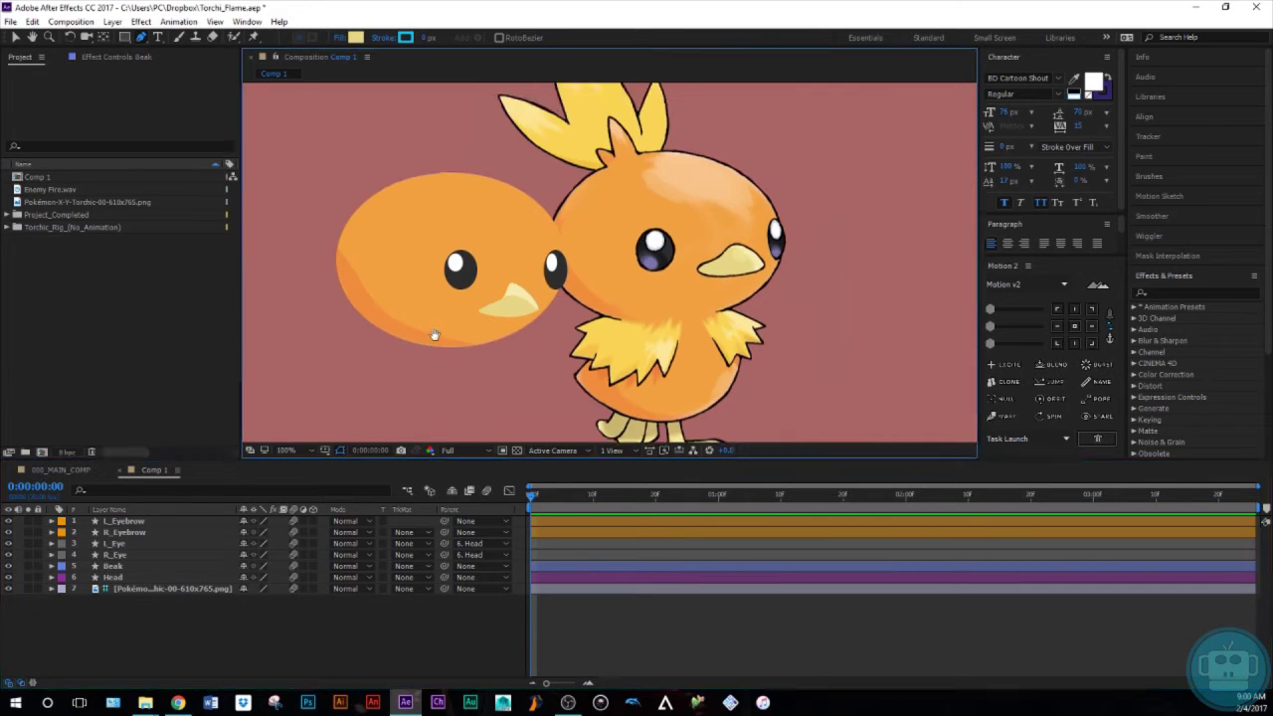
{"action": "left_click", "coordinate": [114, 565]}
{"action": "left_click_drag", "start_coordinate": [444, 565], "coordinate": [444, 580]}
{"action": "left_click", "coordinate": [122, 521]}
{"action": "left_click", "coordinate": [123, 532], "text": "shift"}
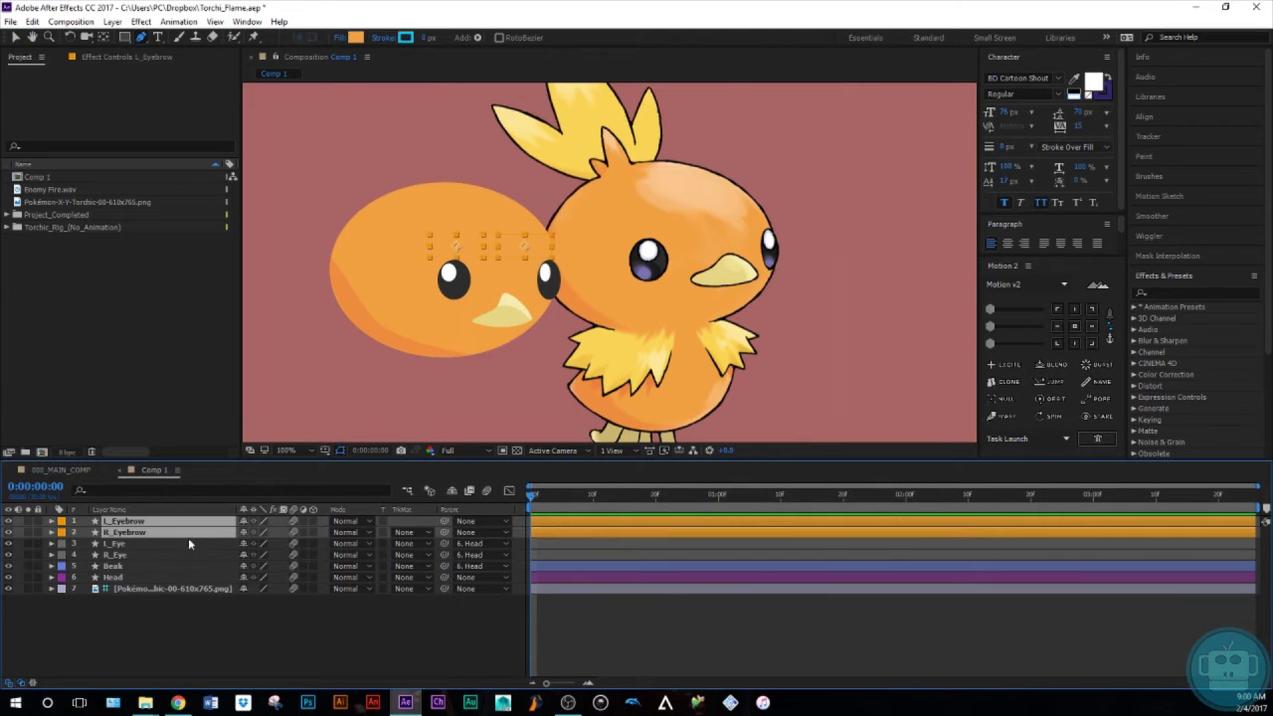
{"action": "left_click_drag", "start_coordinate": [443, 532], "coordinate": [444, 577]}
Draw a pale yellow, three-pointed feather crest with straight segments above the head using the Pen tool on a new shape layer
{"action": "left_click_drag", "start_coordinate": [569, 147], "coordinate": [583, 249]}
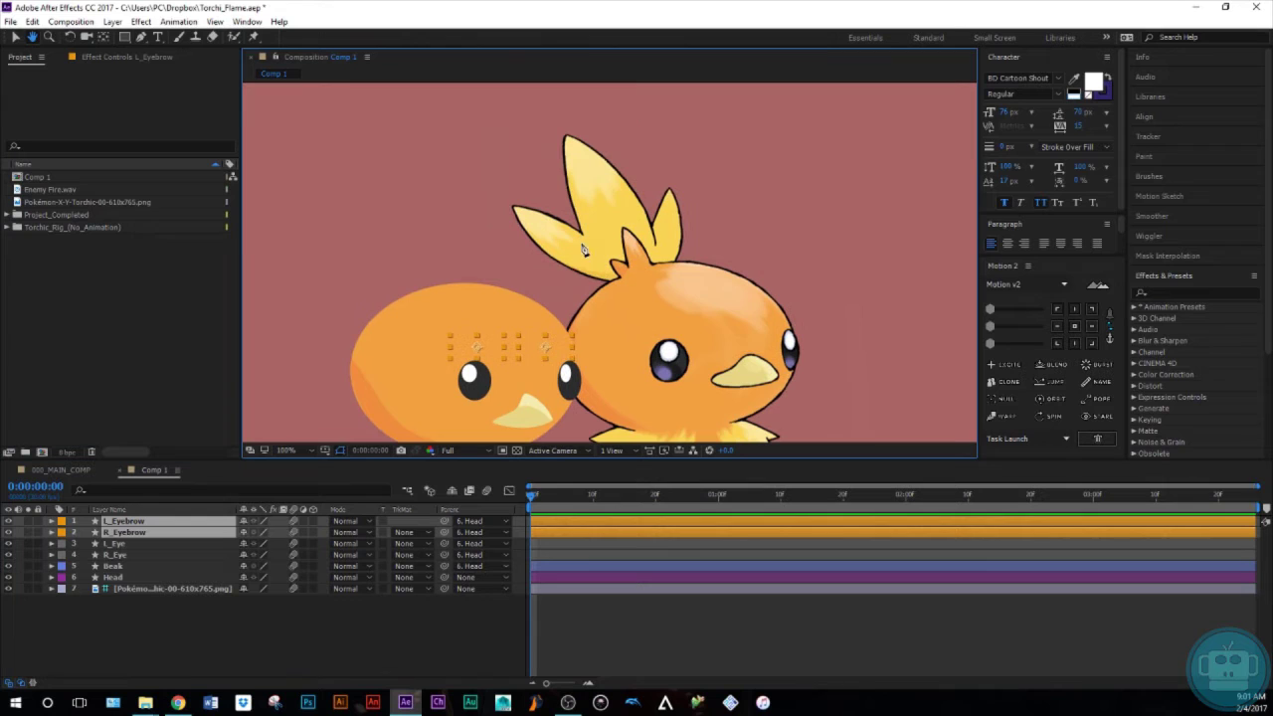
{"action": "scroll", "coordinate": [449, 312], "scroll_direction": "up", "scroll_amount": 2}
{"action": "left_click_drag", "start_coordinate": [610, 318], "coordinate": [391, 344]}
{"action": "left_click_drag", "start_coordinate": [377, 254], "coordinate": [475, 373]}
{"action": "left_click", "coordinate": [76, 613]}
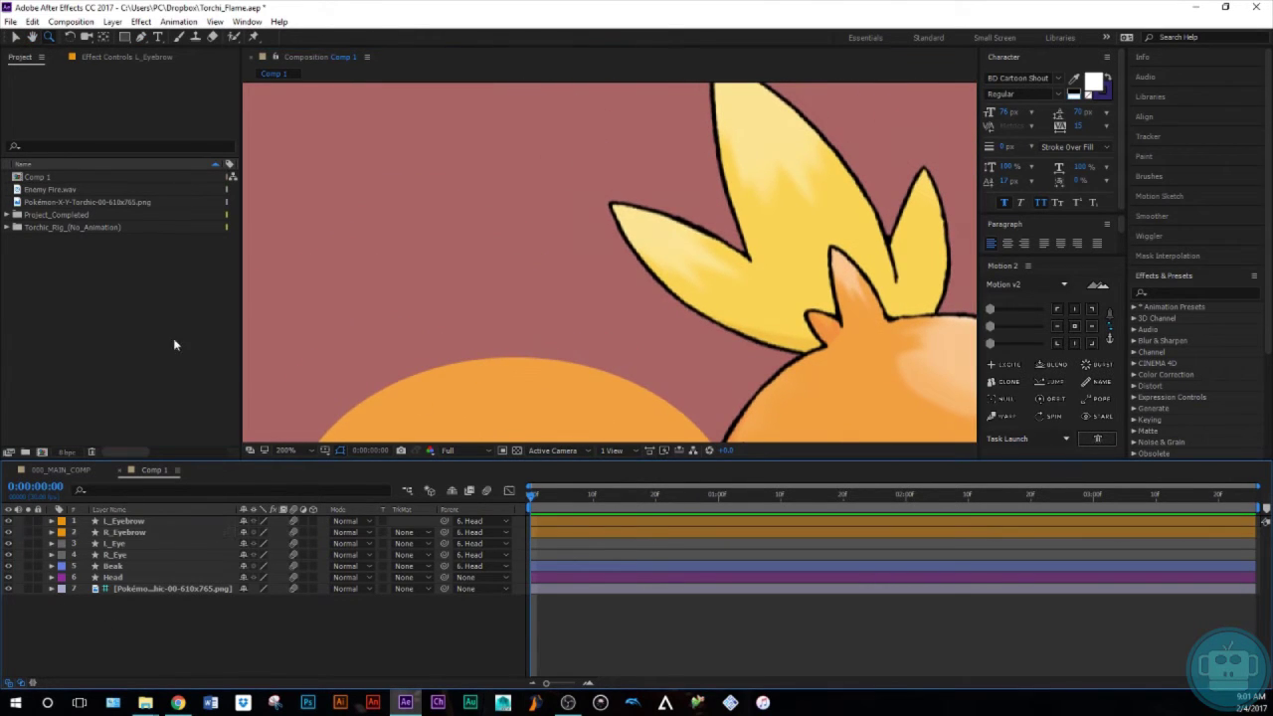
{"action": "left_click", "coordinate": [142, 36]}
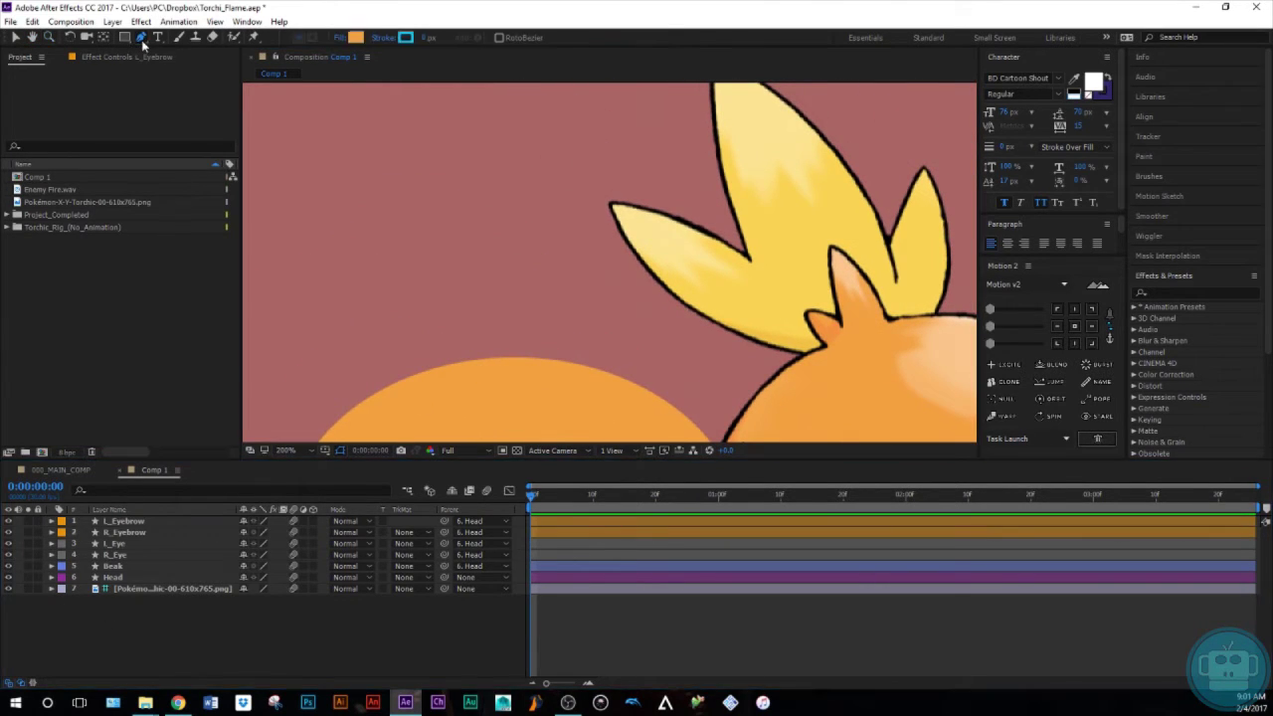
{"action": "left_click", "coordinate": [520, 377]}
{"action": "left_click", "coordinate": [553, 219]}
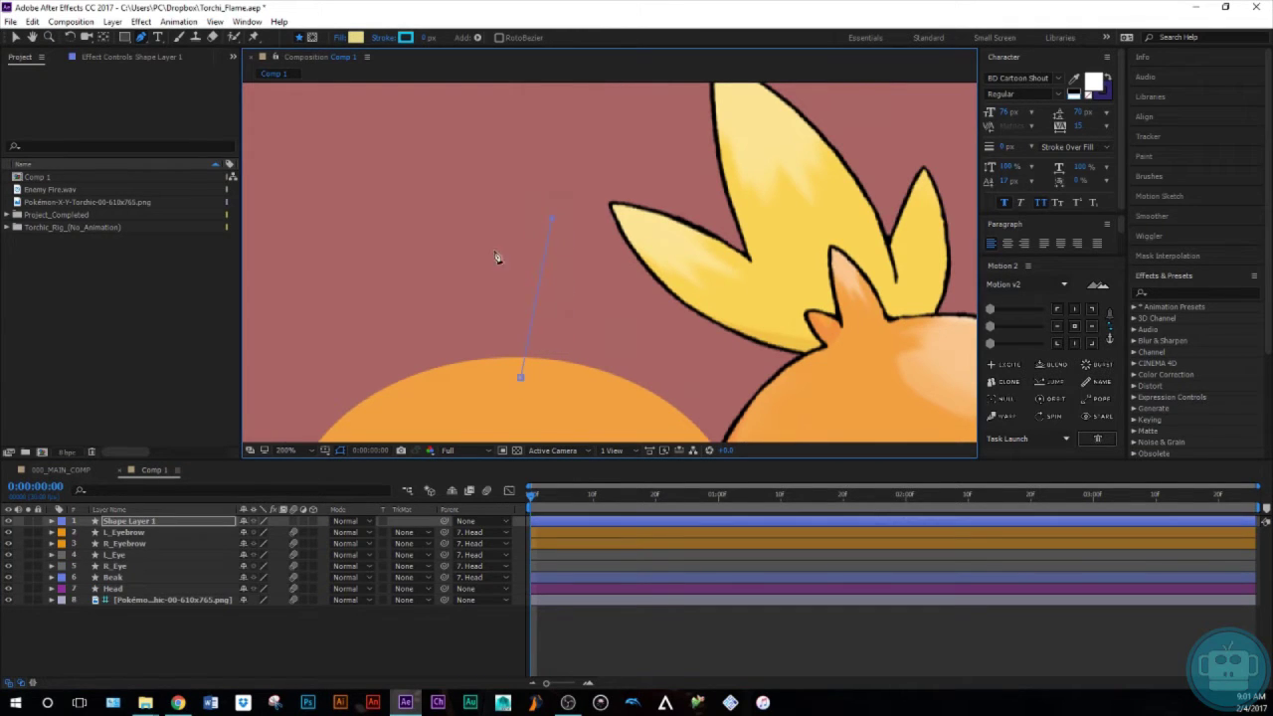
{"action": "left_click", "coordinate": [469, 290]}
{"action": "left_click_drag", "start_coordinate": [446, 270], "coordinate": [457, 320]}
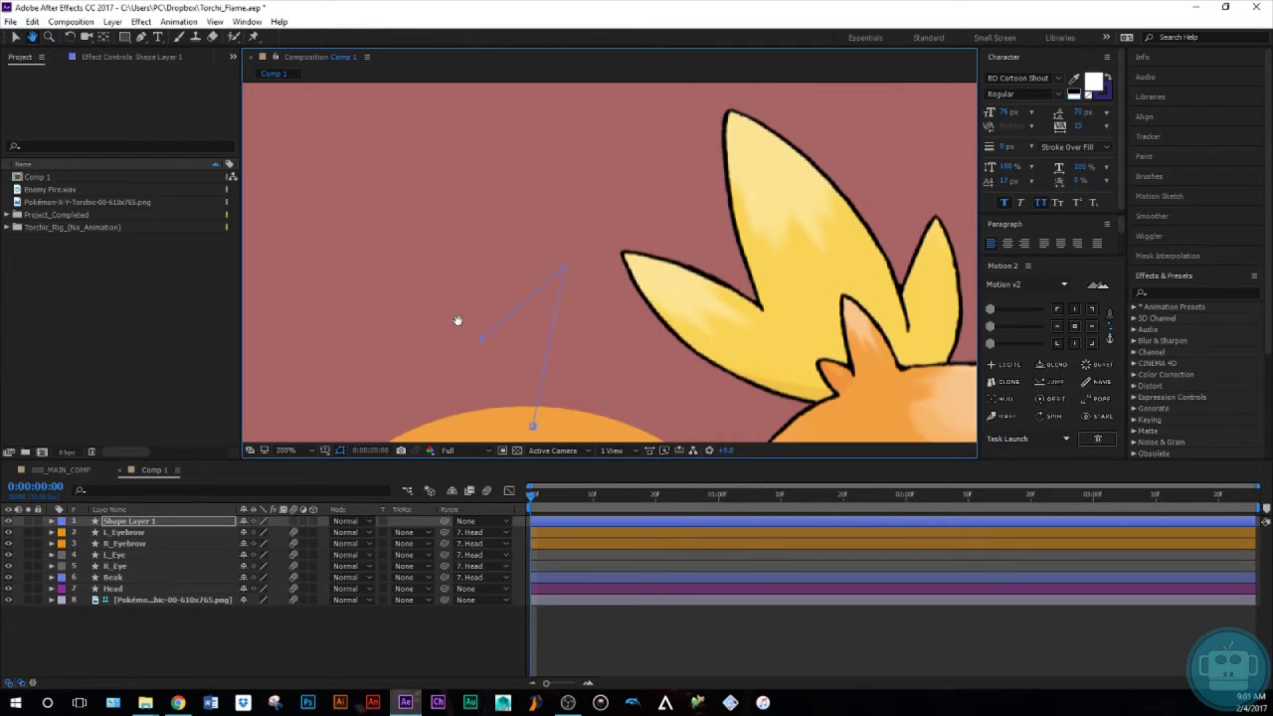
{"action": "left_click", "coordinate": [372, 133]}
{"action": "left_click_drag", "start_coordinate": [396, 249], "coordinate": [431, 161]}
{"action": "left_click", "coordinate": [415, 276]}
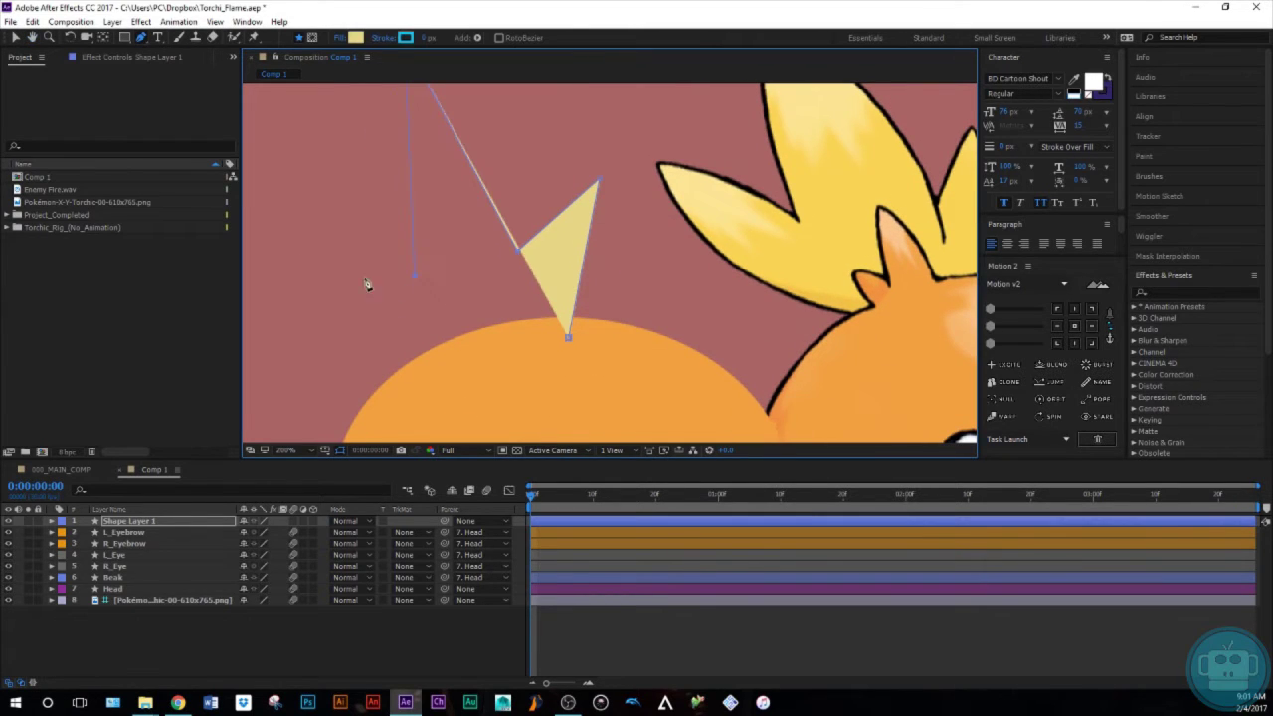
{"action": "left_click", "coordinate": [276, 251]}
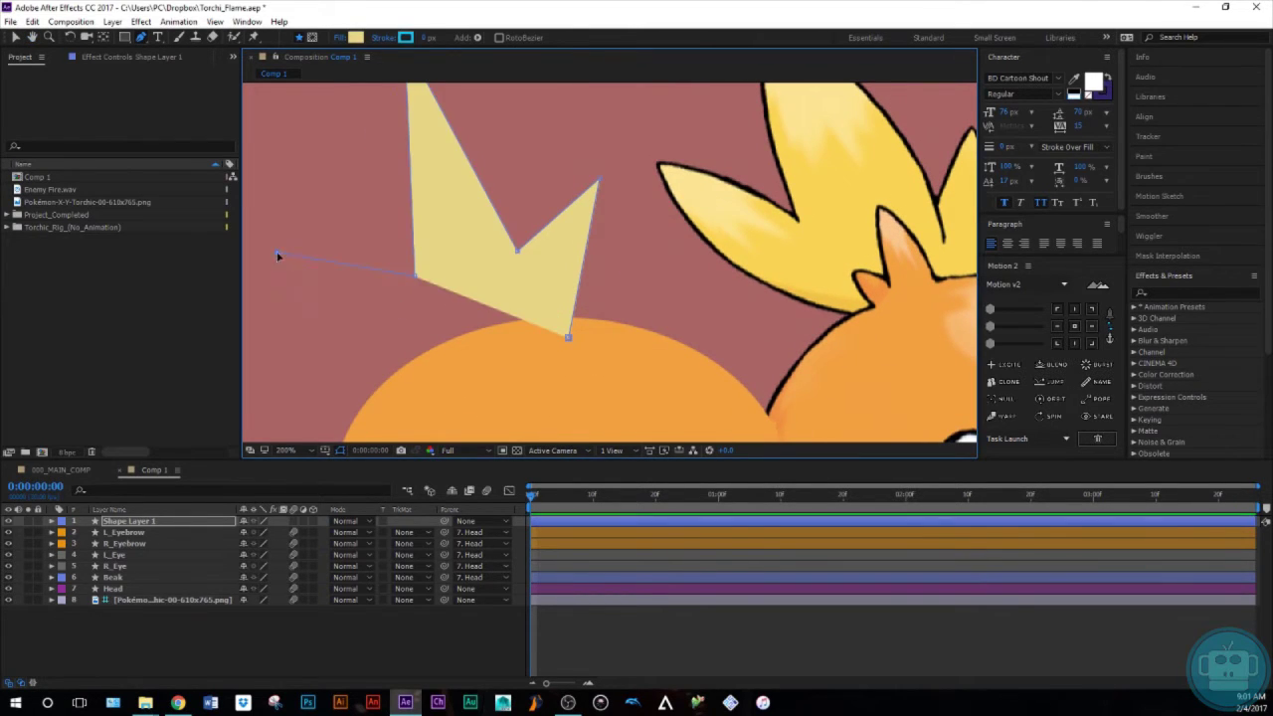
{"action": "left_click", "coordinate": [443, 382]}
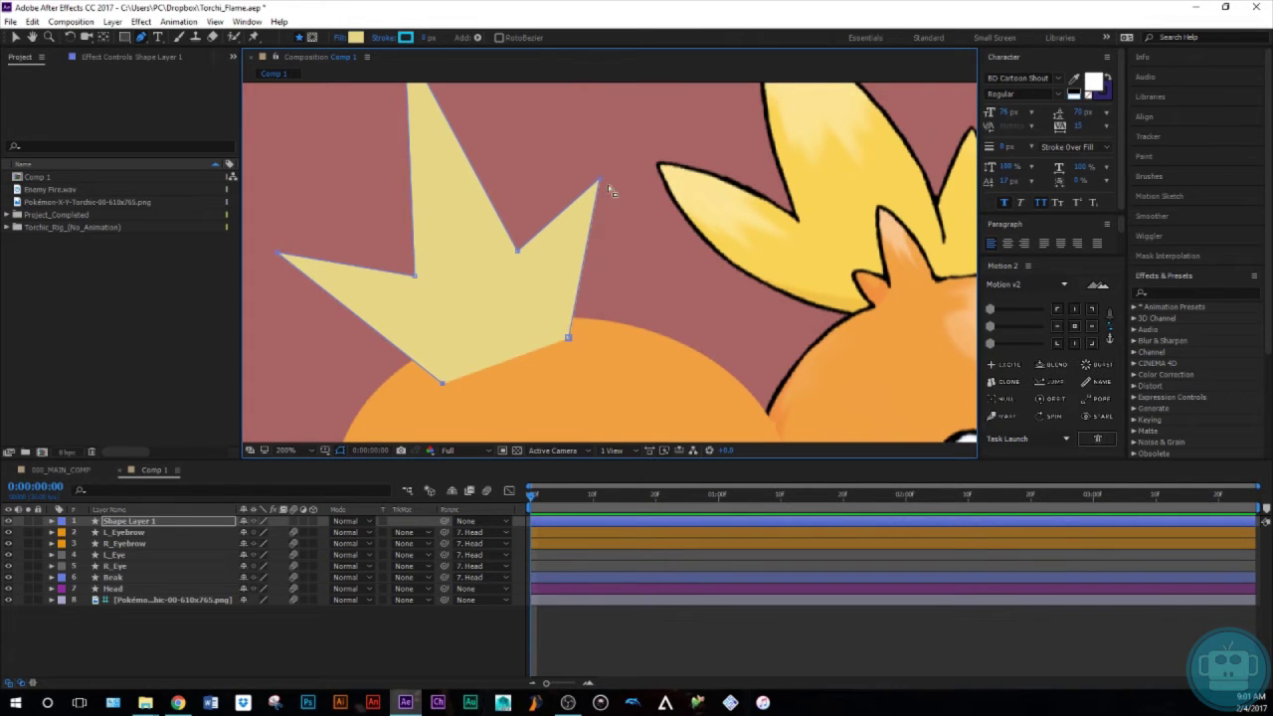
Round the three feather tips of the yellow crest by converting their corner points into smooth curves, and deselect the layer
{"action": "left_click_drag", "start_coordinate": [600, 181], "coordinate": [624, 225]}
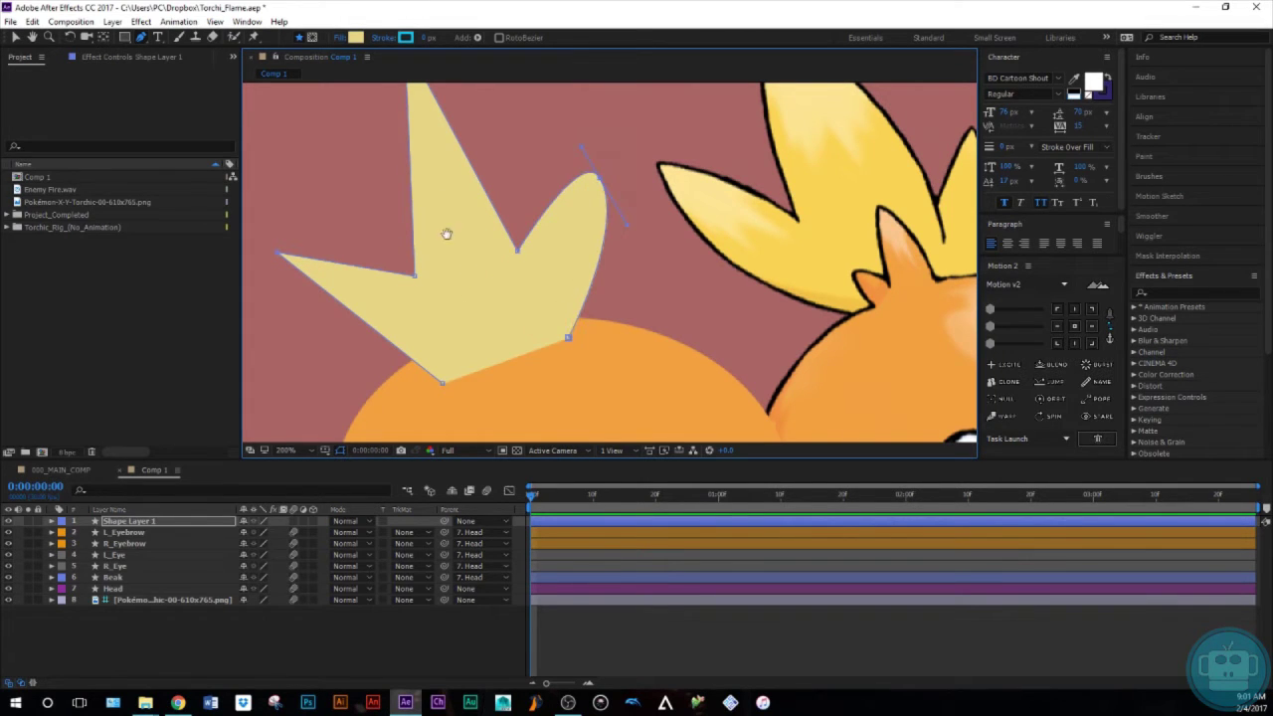
{"action": "scroll", "coordinate": [438, 174], "scroll_direction": "up", "scroll_amount": 2}
{"action": "left_click_drag", "start_coordinate": [409, 133], "coordinate": [332, 145]}
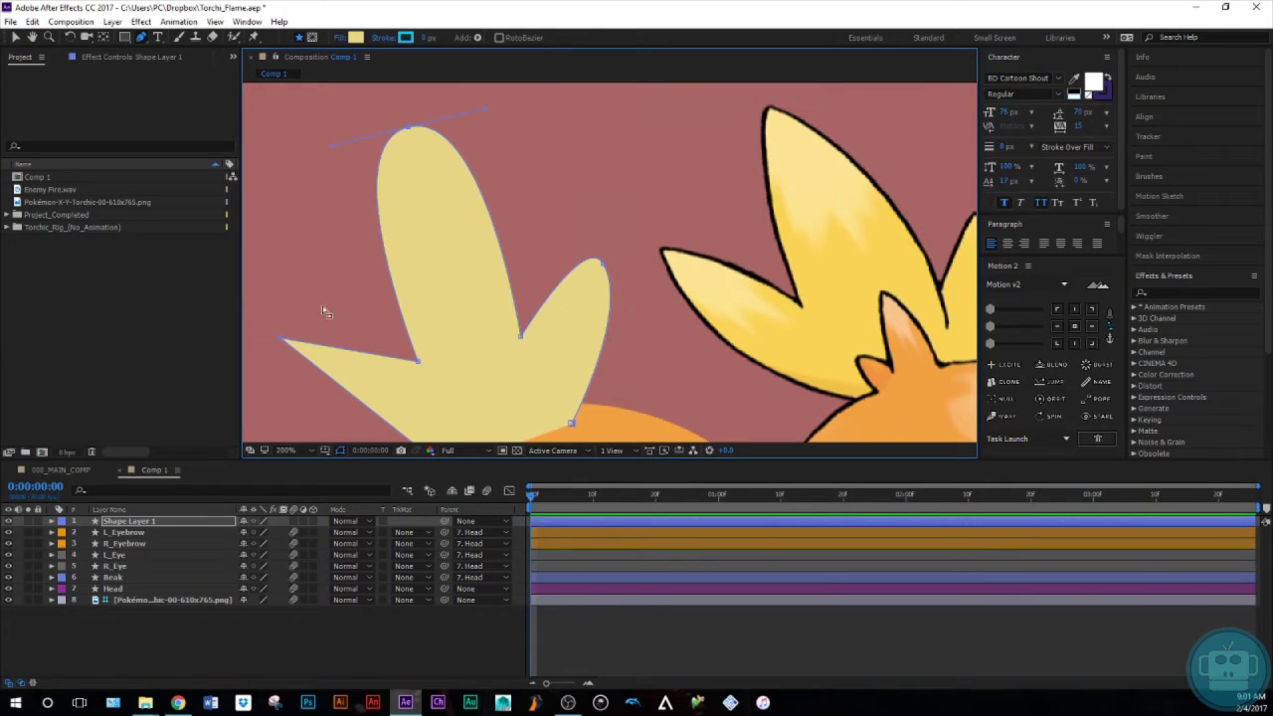
{"action": "left_click_drag", "start_coordinate": [284, 340], "coordinate": [296, 402]}
{"action": "left_click", "coordinate": [163, 630]}
{"action": "left_click_drag", "start_coordinate": [551, 203], "coordinate": [454, 168]}
{"action": "left_click", "coordinate": [551, 179]}
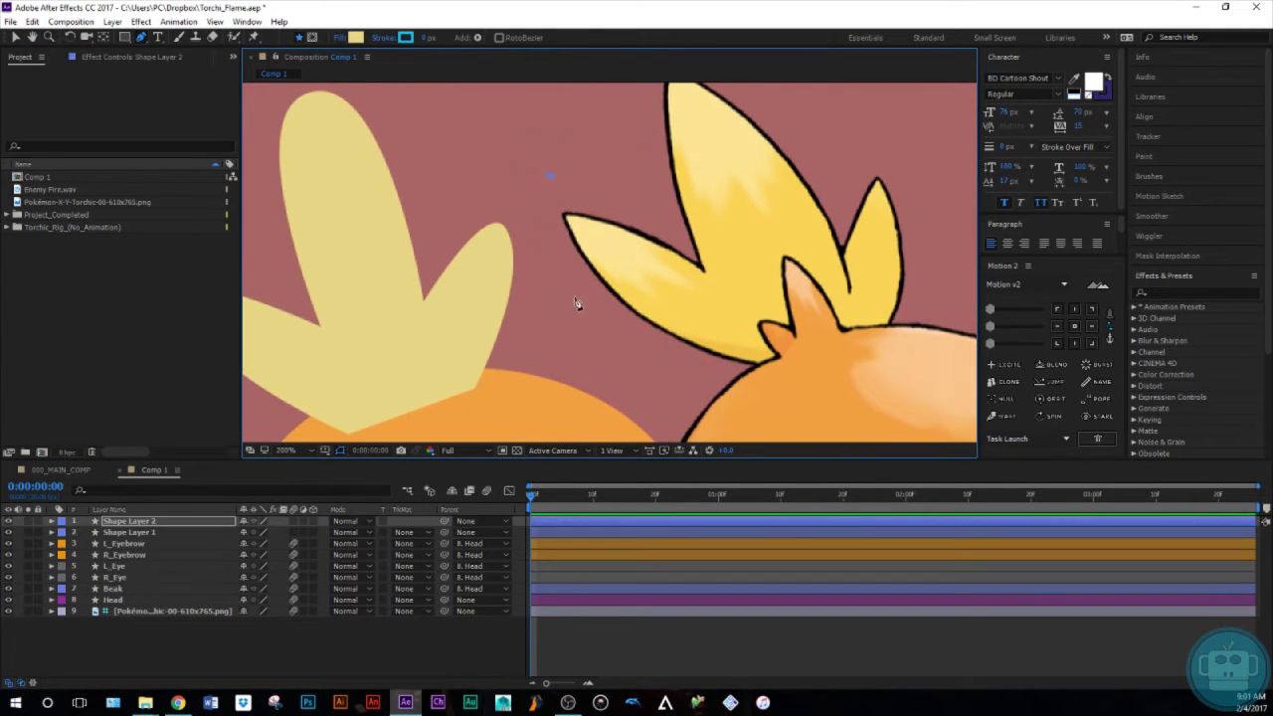
{"action": "left_click_drag", "start_coordinate": [564, 314], "coordinate": [486, 369]}
{"action": "key", "text": "ctrl+z"}
{"action": "left_click", "coordinate": [552, 314]}
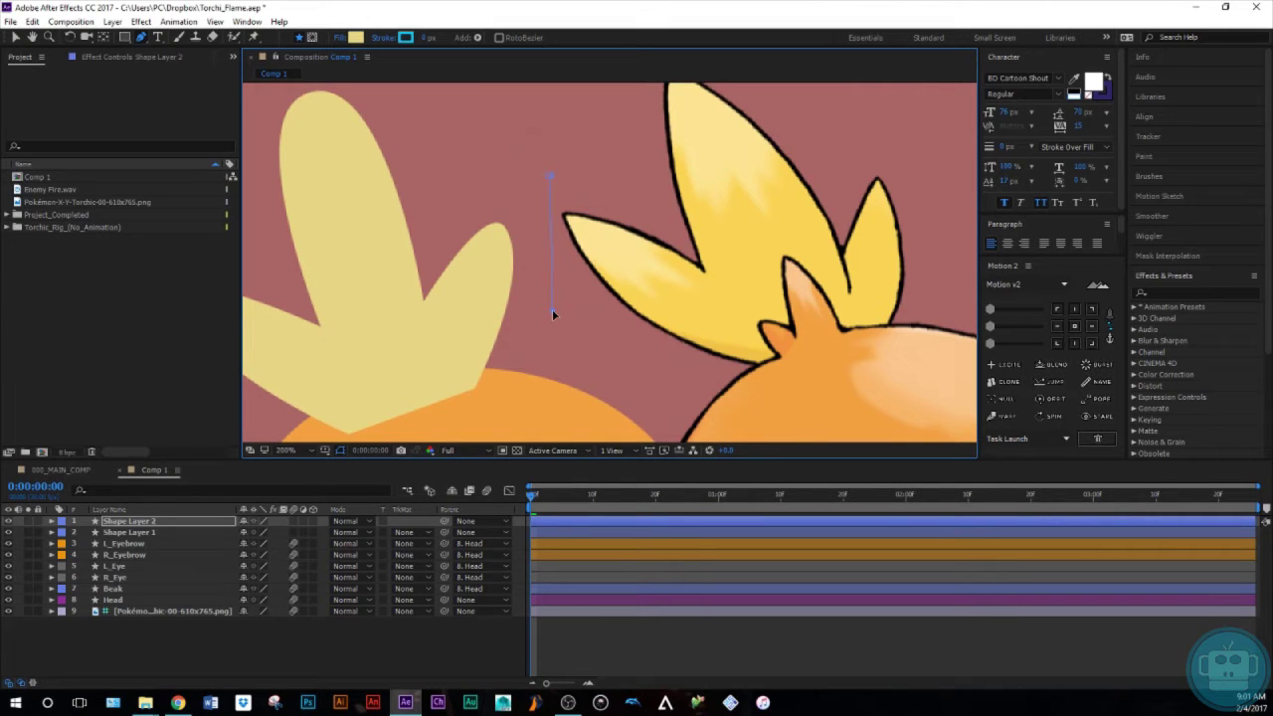
{"action": "left_click_drag", "start_coordinate": [552, 310], "coordinate": [481, 376]}
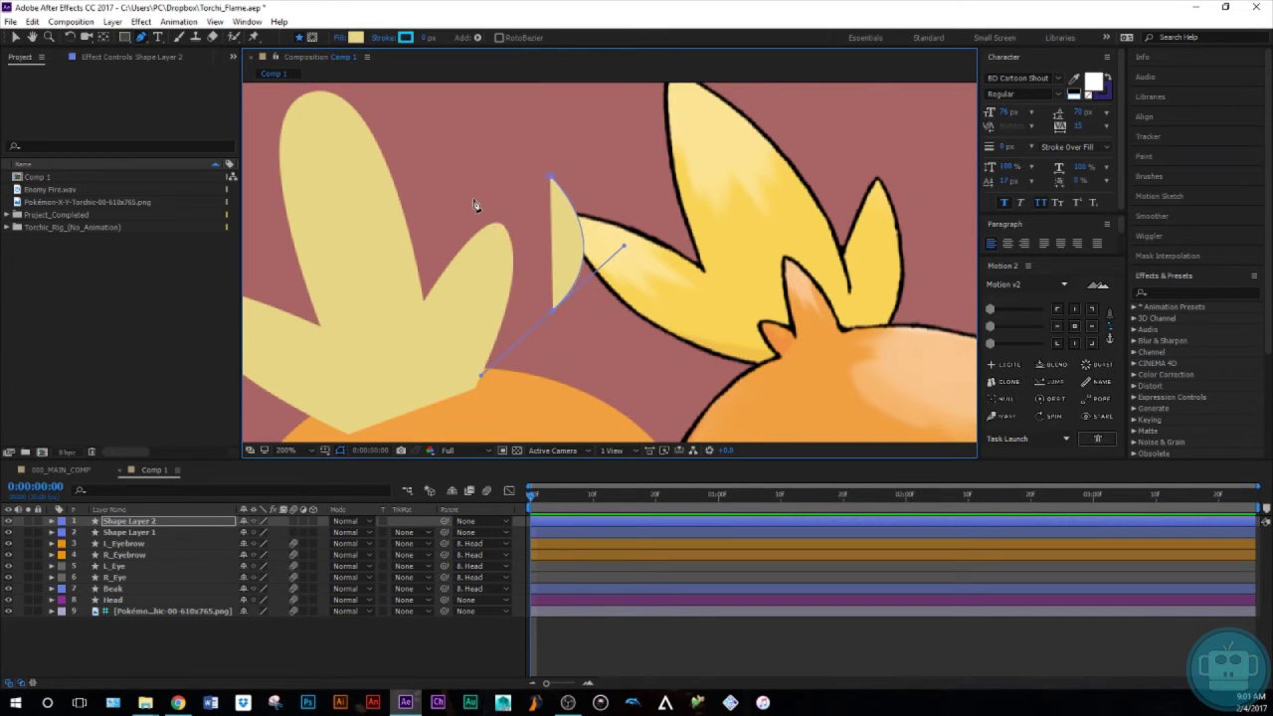
{"action": "left_click_drag", "start_coordinate": [475, 200], "coordinate": [516, 199]}
{"action": "left_click", "coordinate": [222, 524]}
{"action": "left_click", "coordinate": [521, 158]}
{"action": "left_click", "coordinate": [424, 275]}
{"action": "left_click_drag", "start_coordinate": [531, 321], "coordinate": [639, 145]}
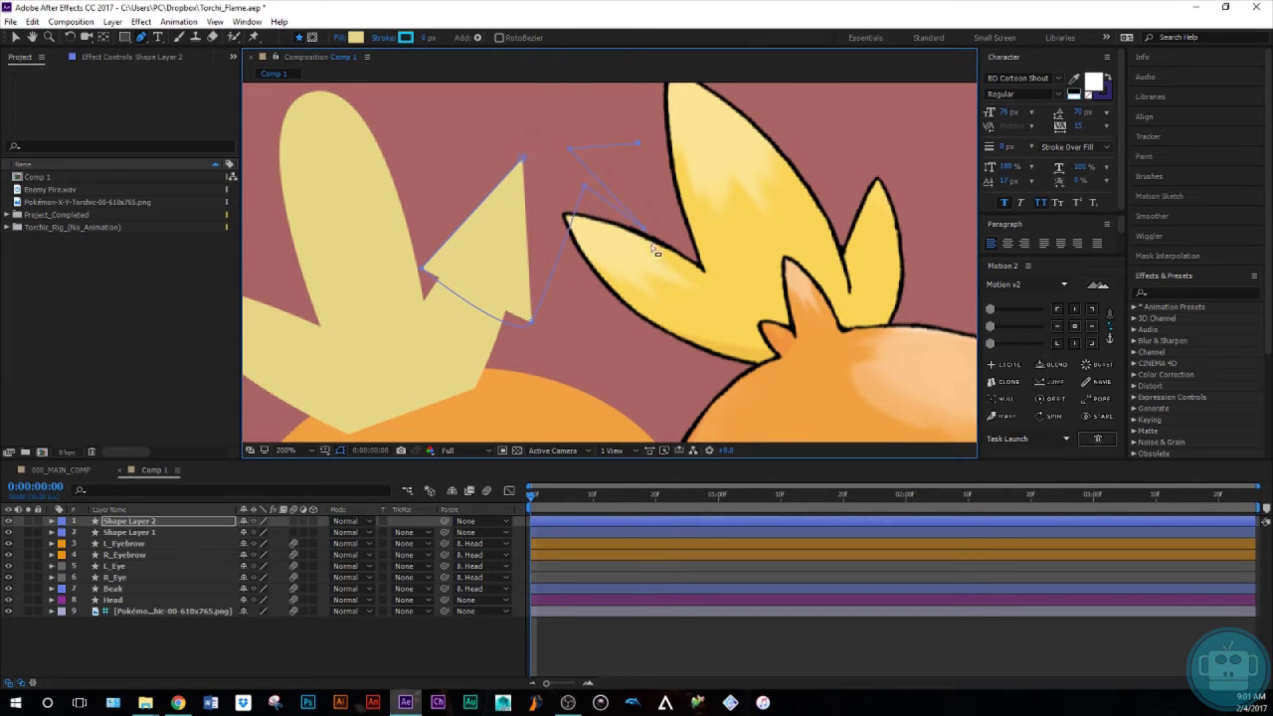
{"action": "left_click_drag", "start_coordinate": [644, 229], "coordinate": [653, 251]}
{"action": "left_click_drag", "start_coordinate": [585, 186], "coordinate": [547, 216]}
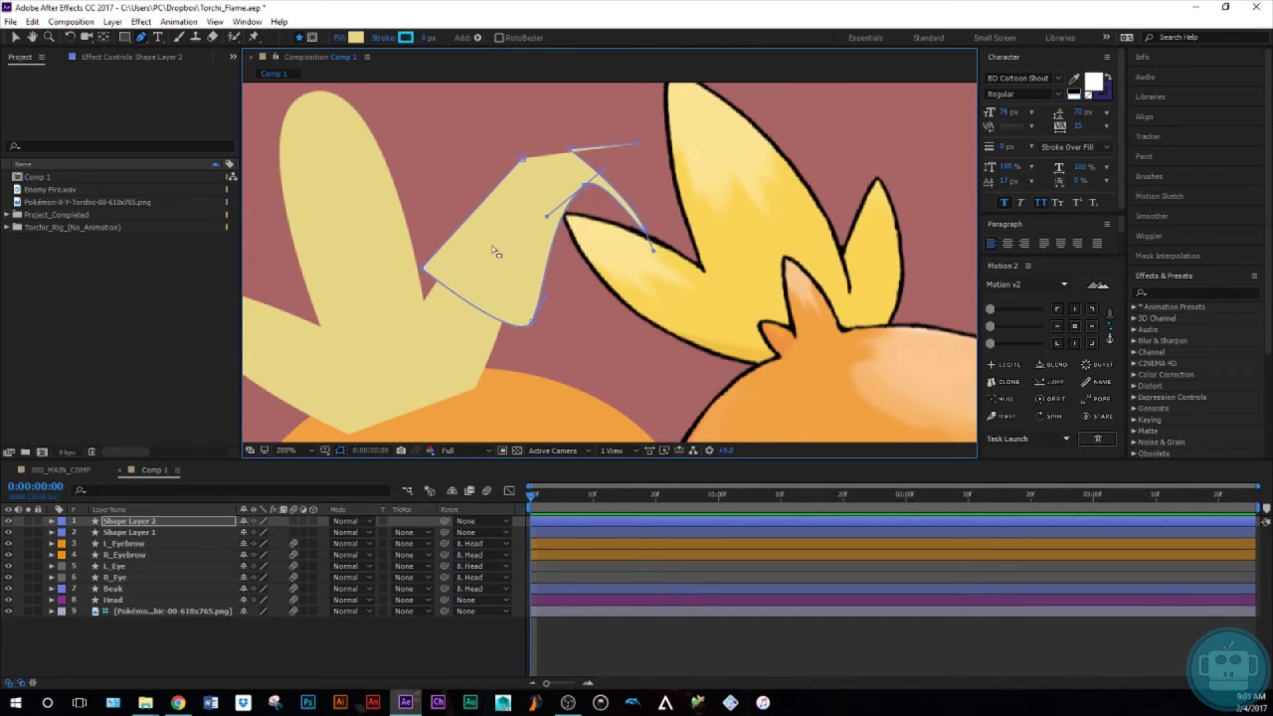
{"action": "left_click_drag", "start_coordinate": [422, 270], "coordinate": [425, 227], "text": "alt"}
{"action": "left_click", "coordinate": [161, 640]}
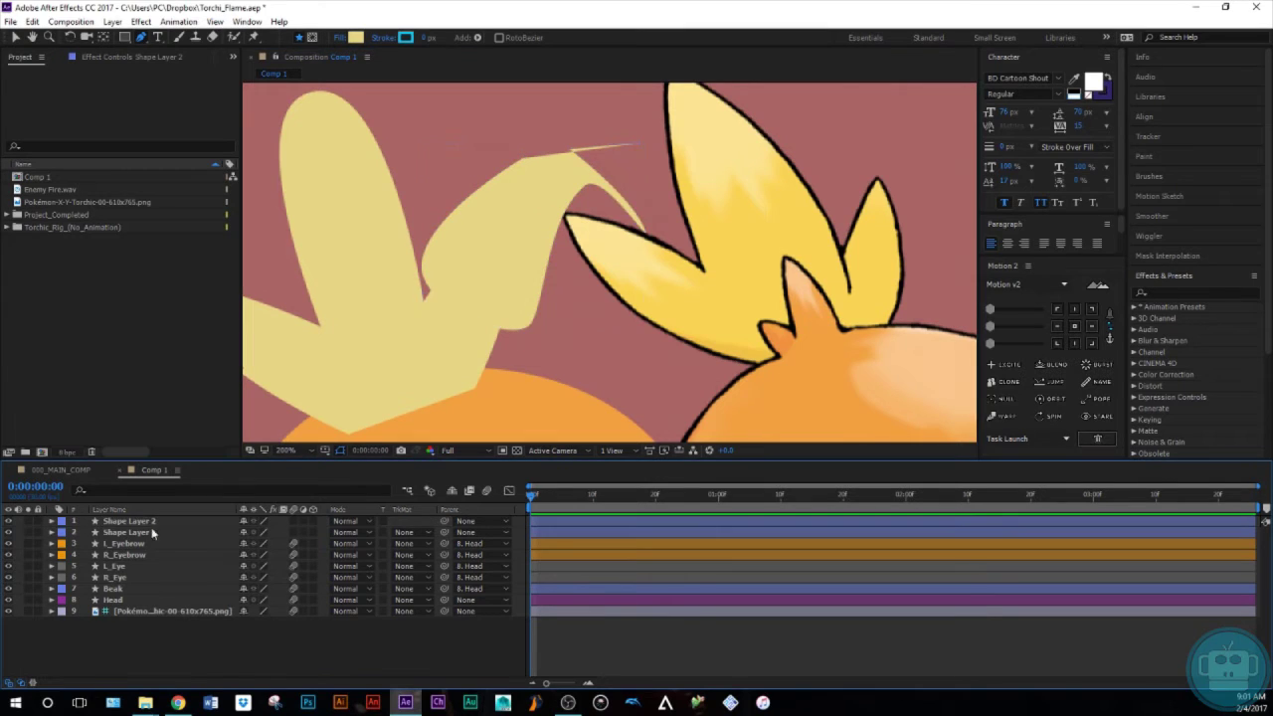
{"action": "left_click", "coordinate": [127, 521]}
{"action": "key", "text": "Delete"}
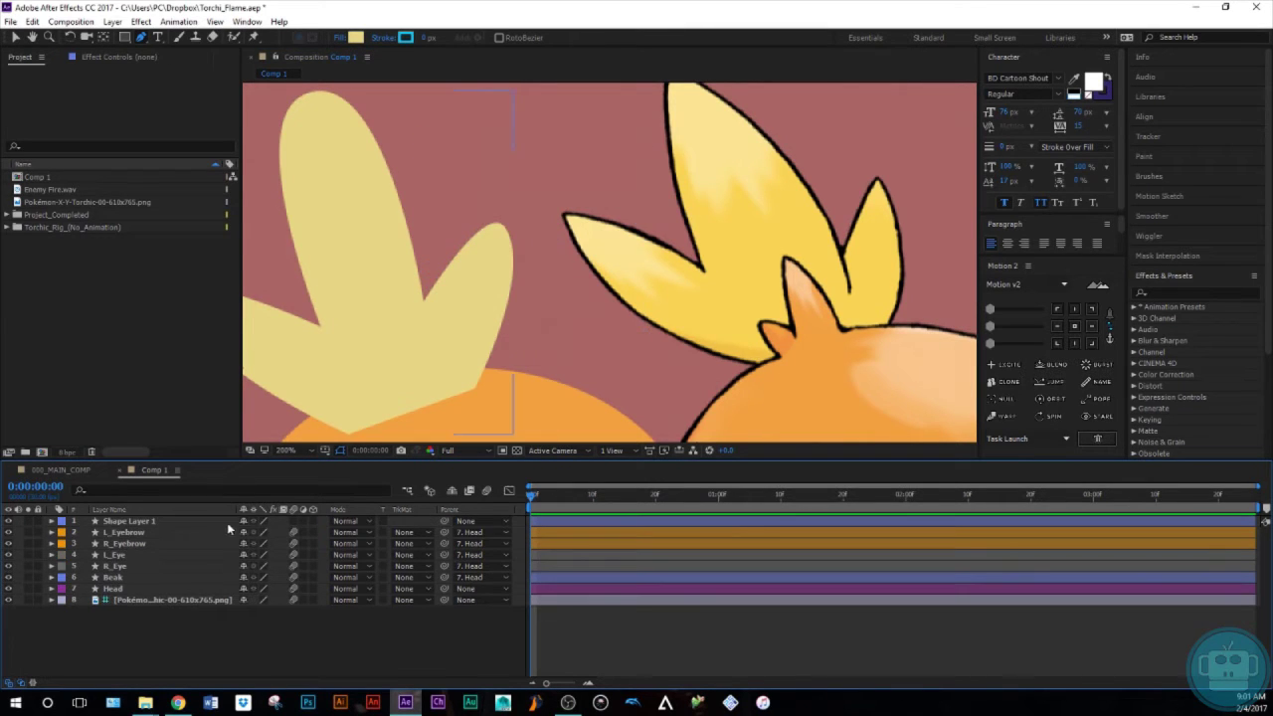
Move the yellow crest's shape layer directly below the Head layer so the feathers sit behind the head
{"action": "left_click", "coordinate": [195, 523]}
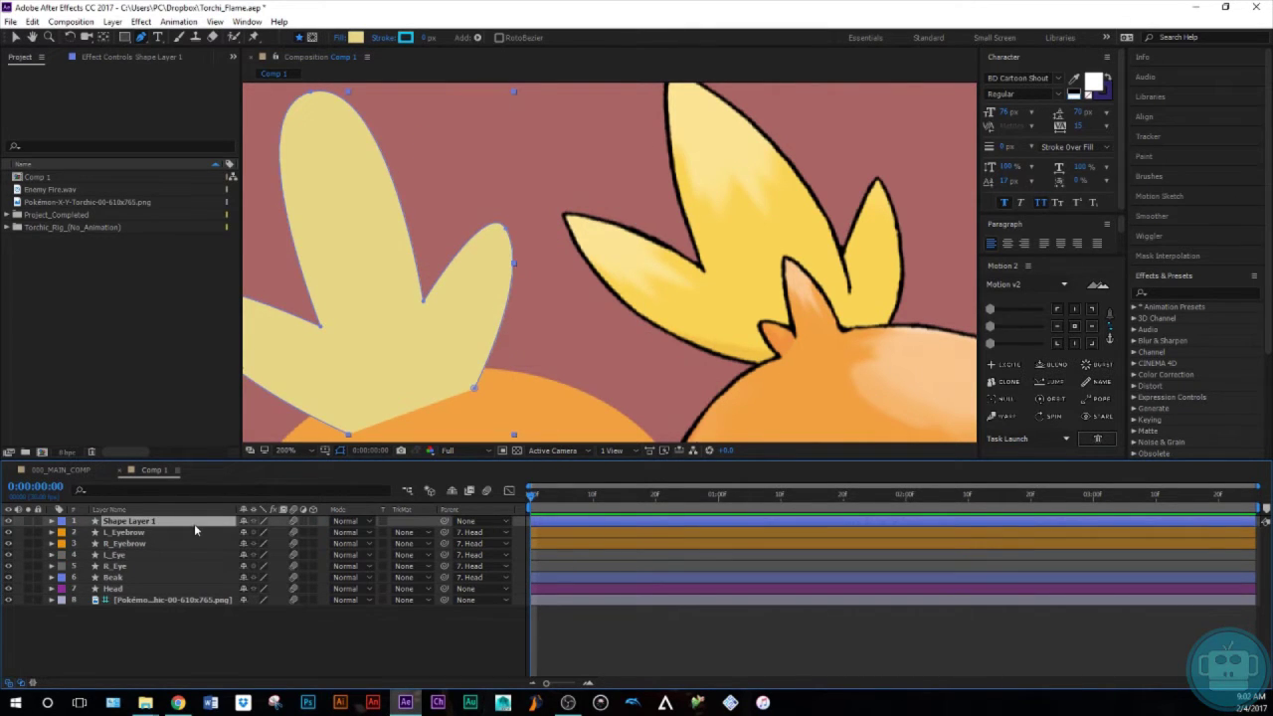
{"action": "mouse_move", "coordinate": [386, 355]}
{"action": "left_mouse_down"}
{"action": "mouse_move", "coordinate": [432, 307]}
{"action": "mouse_move", "coordinate": [428, 321]}
{"action": "left_mouse_up"}
{"action": "key", "text": "g"}
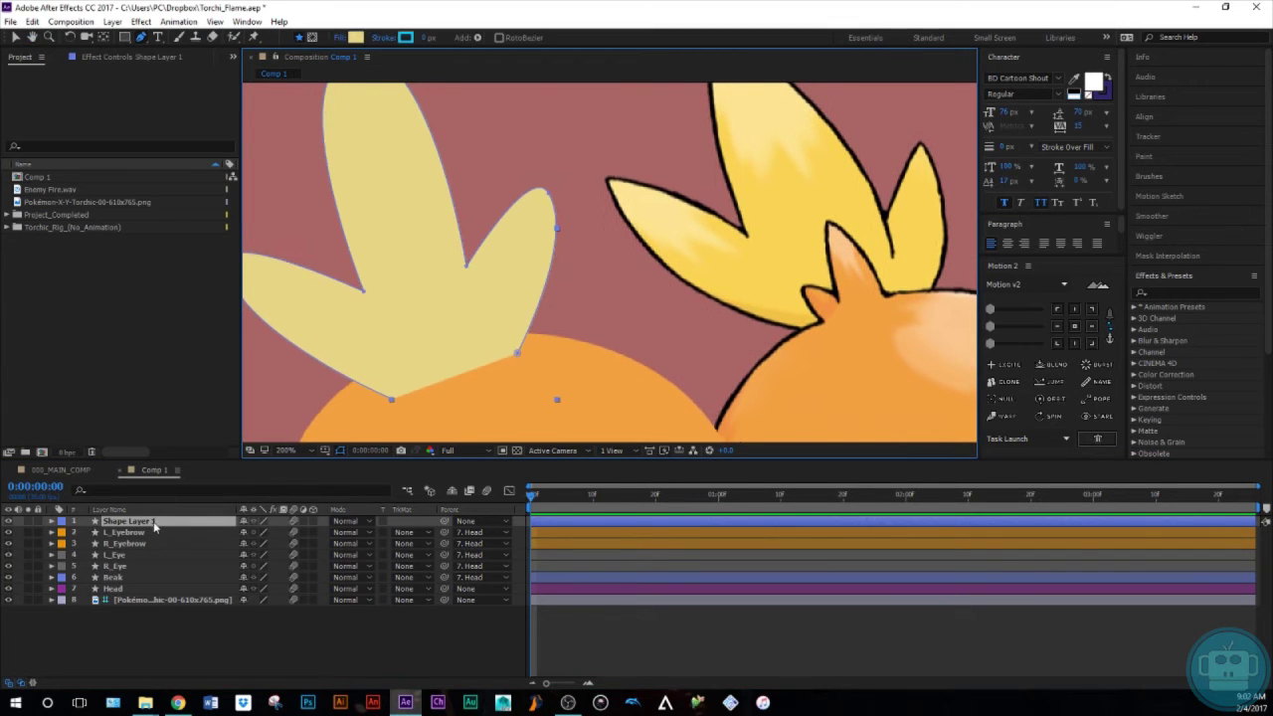
{"action": "left_click_drag", "start_coordinate": [147, 597], "coordinate": [147, 596]}
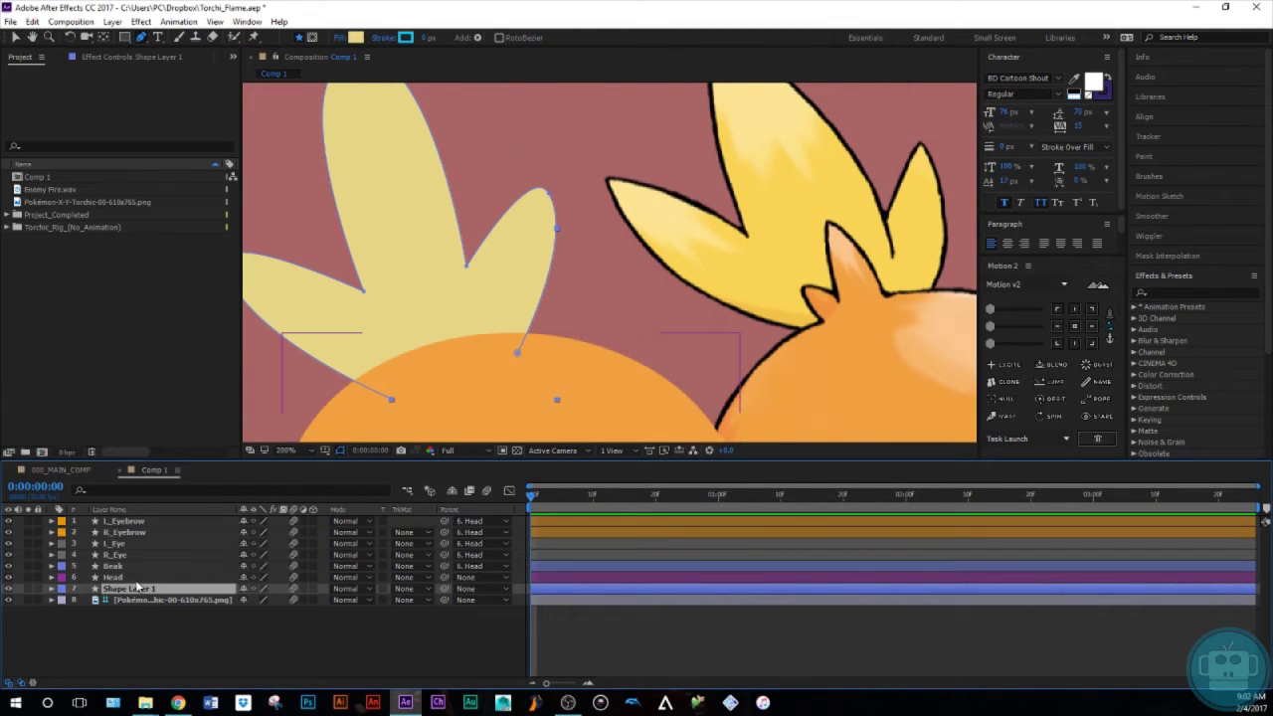
Rename the crest layer Tuft_of feather and set its label color to yellow
{"action": "key", "text": "Return"}
{"action": "type", "text": "Tuft_of feather"}
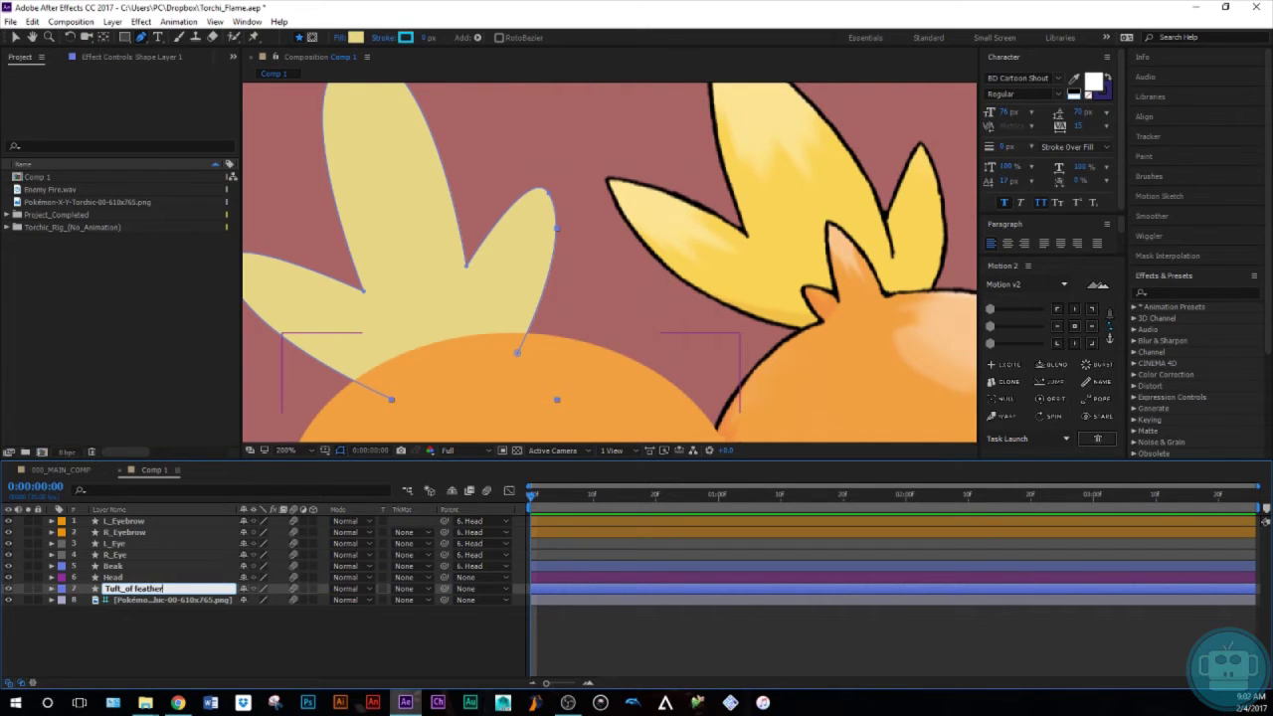
{"action": "key", "text": "Return"}
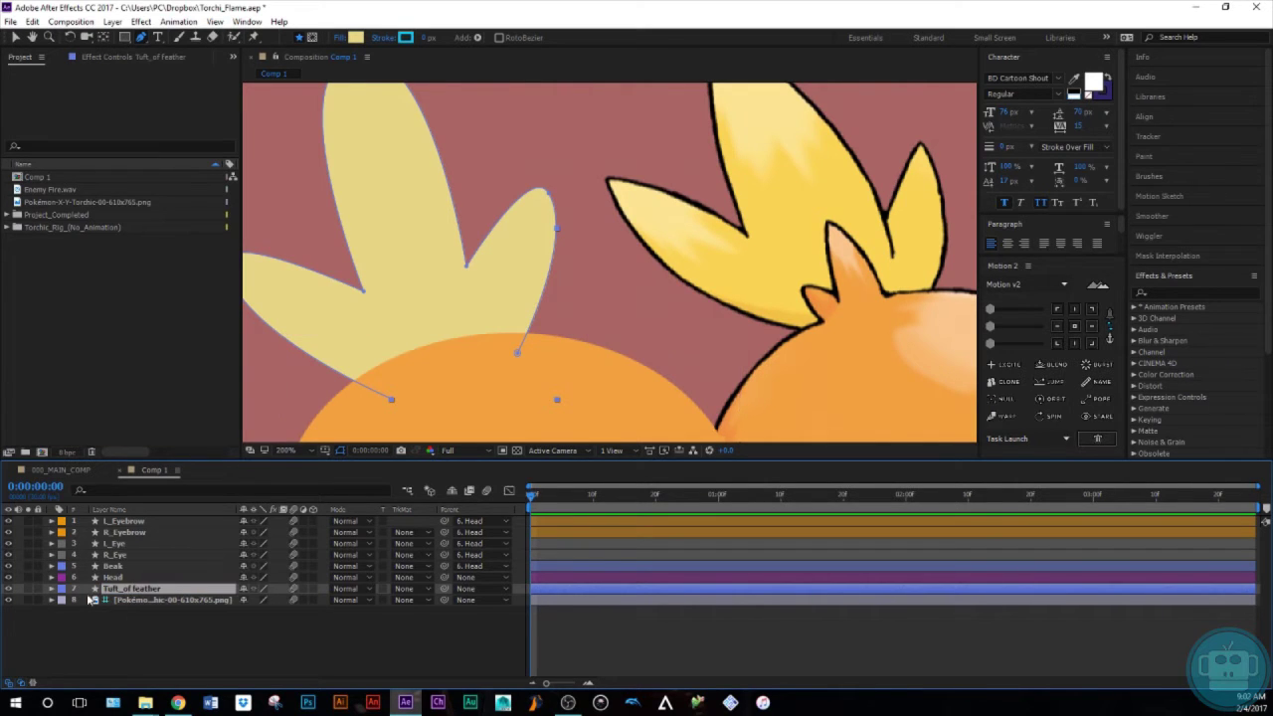
{"action": "left_click", "coordinate": [60, 590]}
{"action": "left_click", "coordinate": [95, 382]}
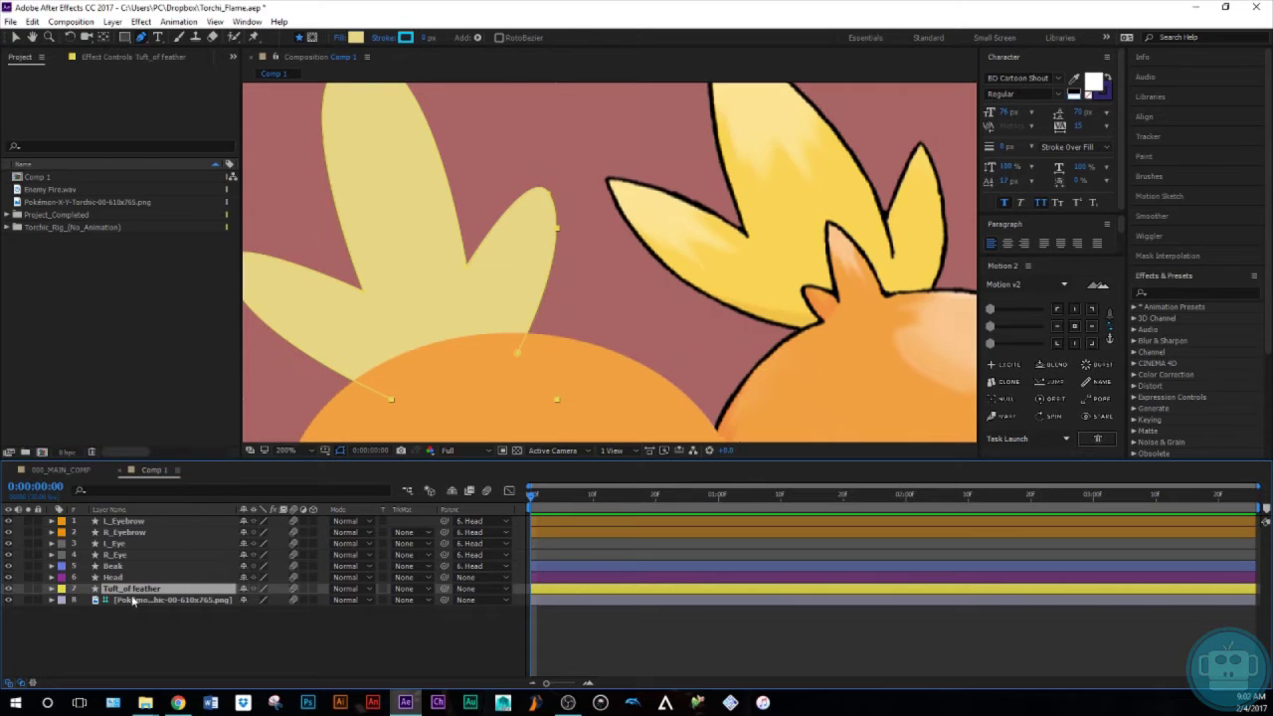
Draw a small two-pointed tuft with straight segments over the base of the yellow crest on a new shape layer
{"action": "left_click", "coordinate": [208, 656]}
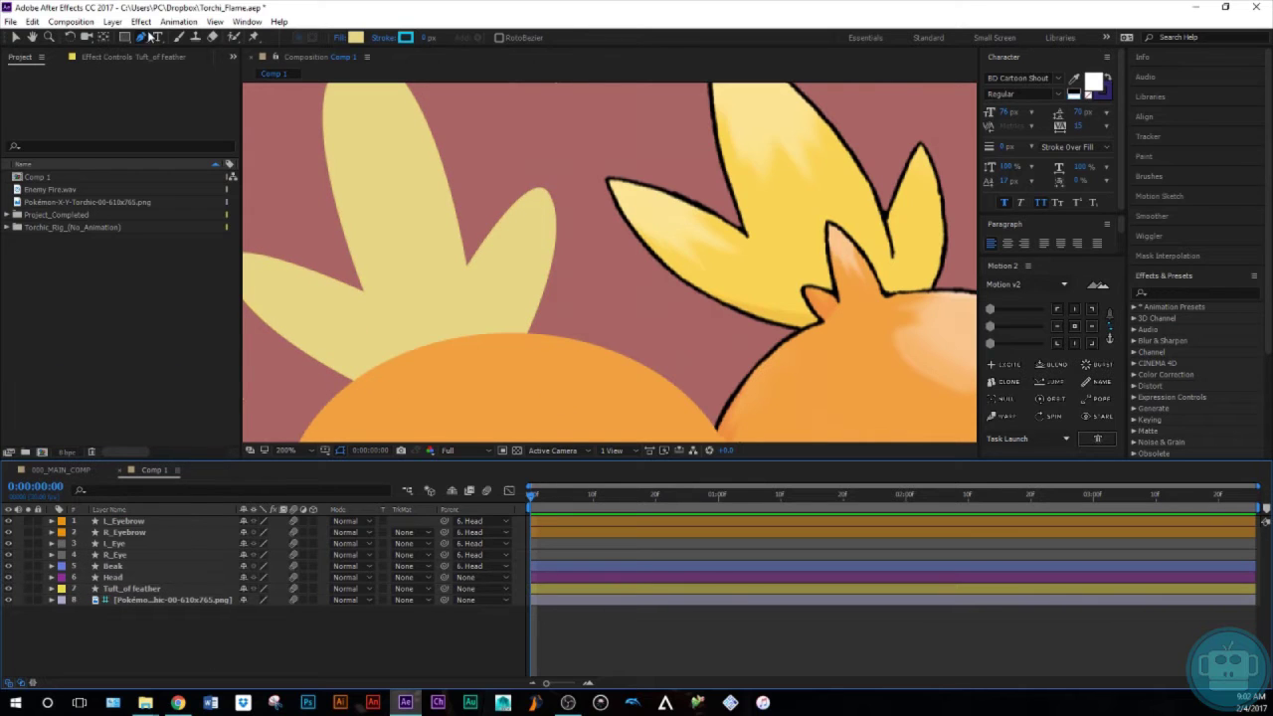
{"action": "left_click", "coordinate": [457, 354]}
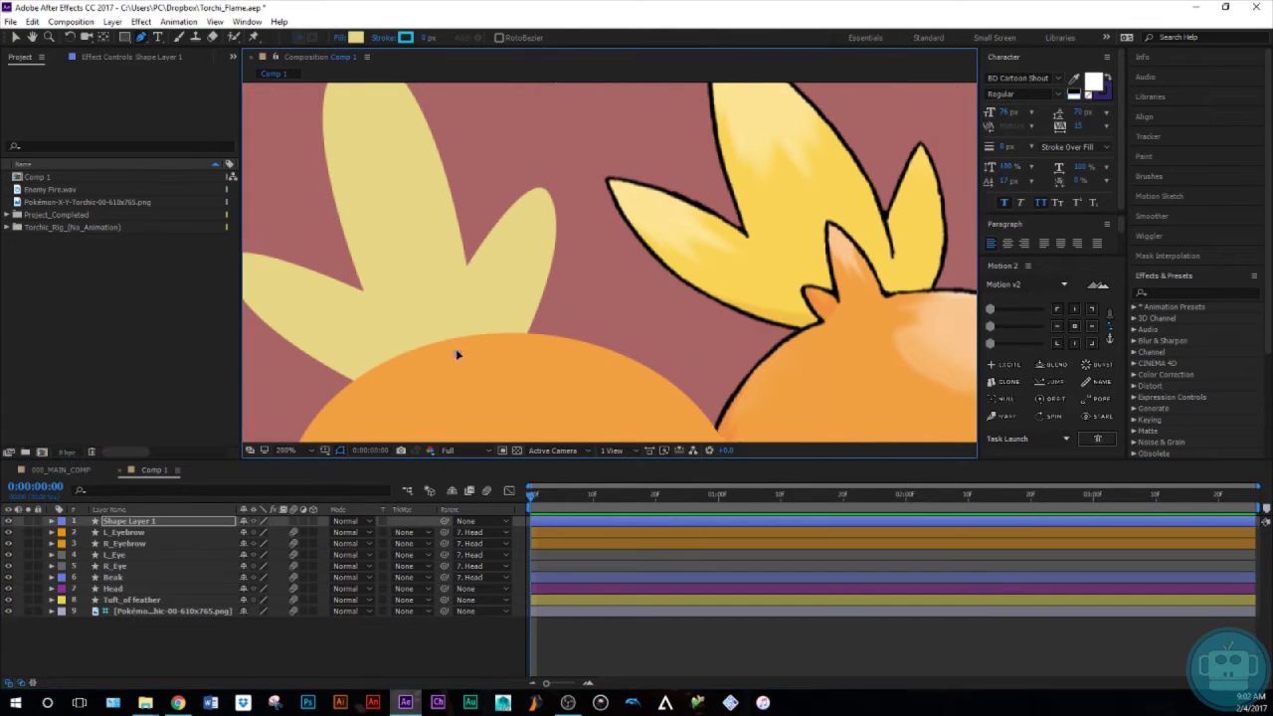
{"action": "left_click", "coordinate": [414, 279]}
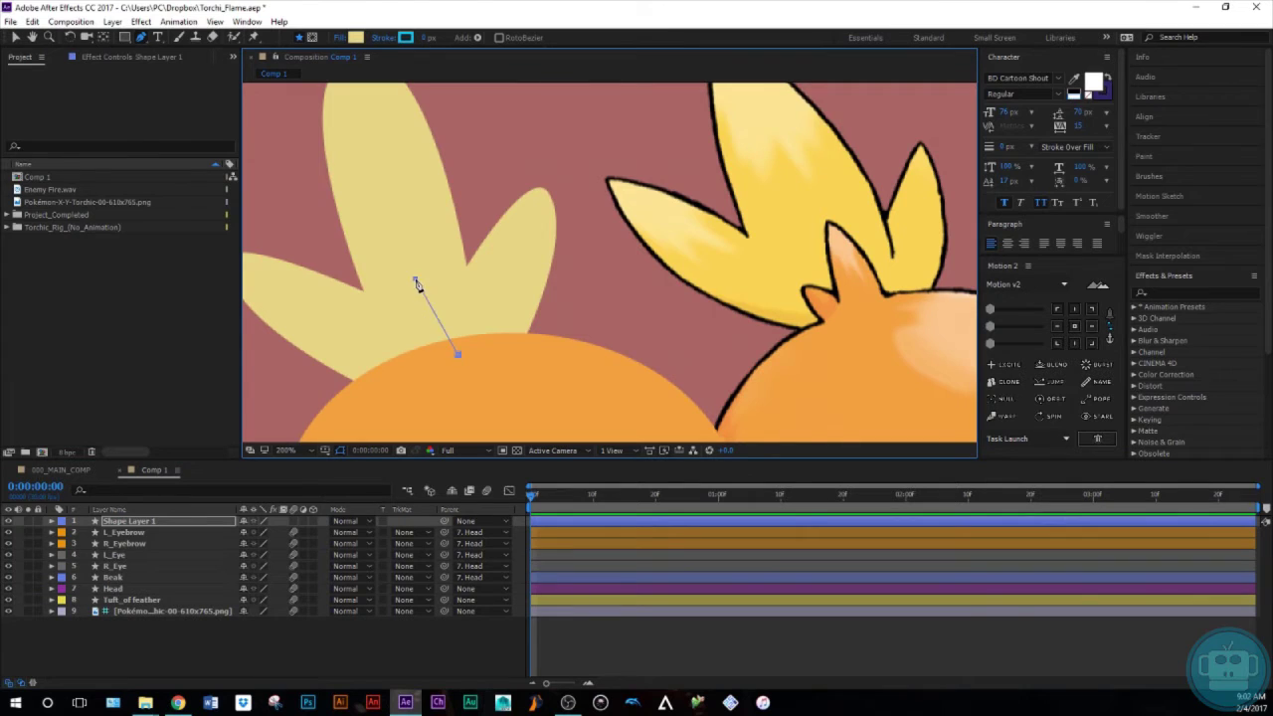
{"action": "left_click", "coordinate": [407, 339]}
{"action": "left_click", "coordinate": [366, 336]}
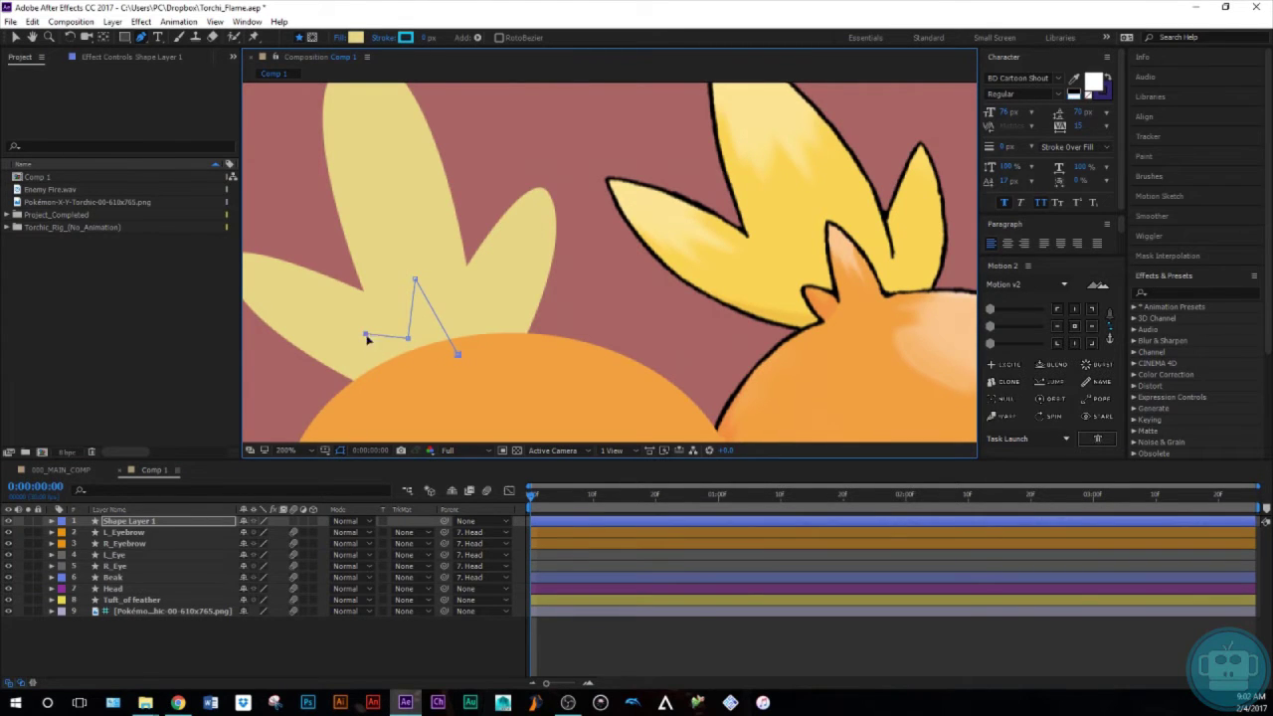
{"action": "left_click", "coordinate": [402, 375]}
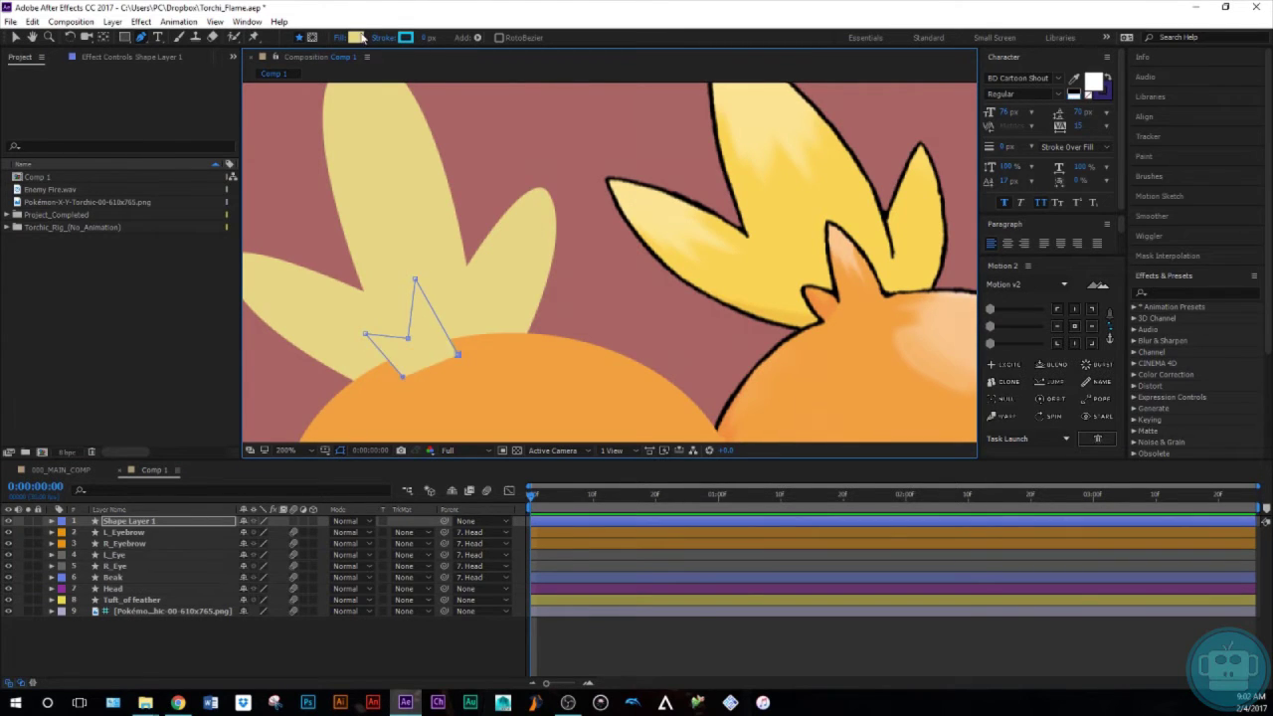
Fill the small tuft with the orange F1A142 sampled from the reference head and move its layer directly below Head
{"action": "left_click", "coordinate": [356, 38]}
{"action": "left_click", "coordinate": [1188, 382]}
{"action": "left_click", "coordinate": [871, 325]}
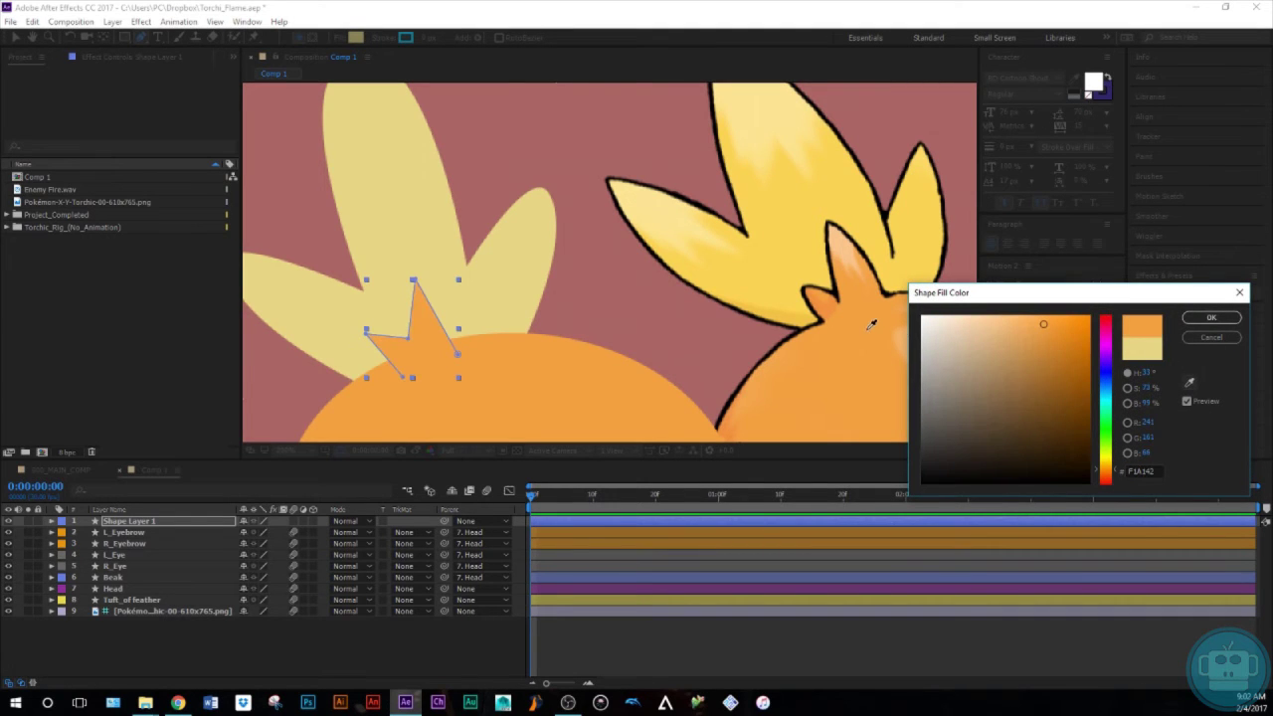
{"action": "left_click", "coordinate": [1193, 320]}
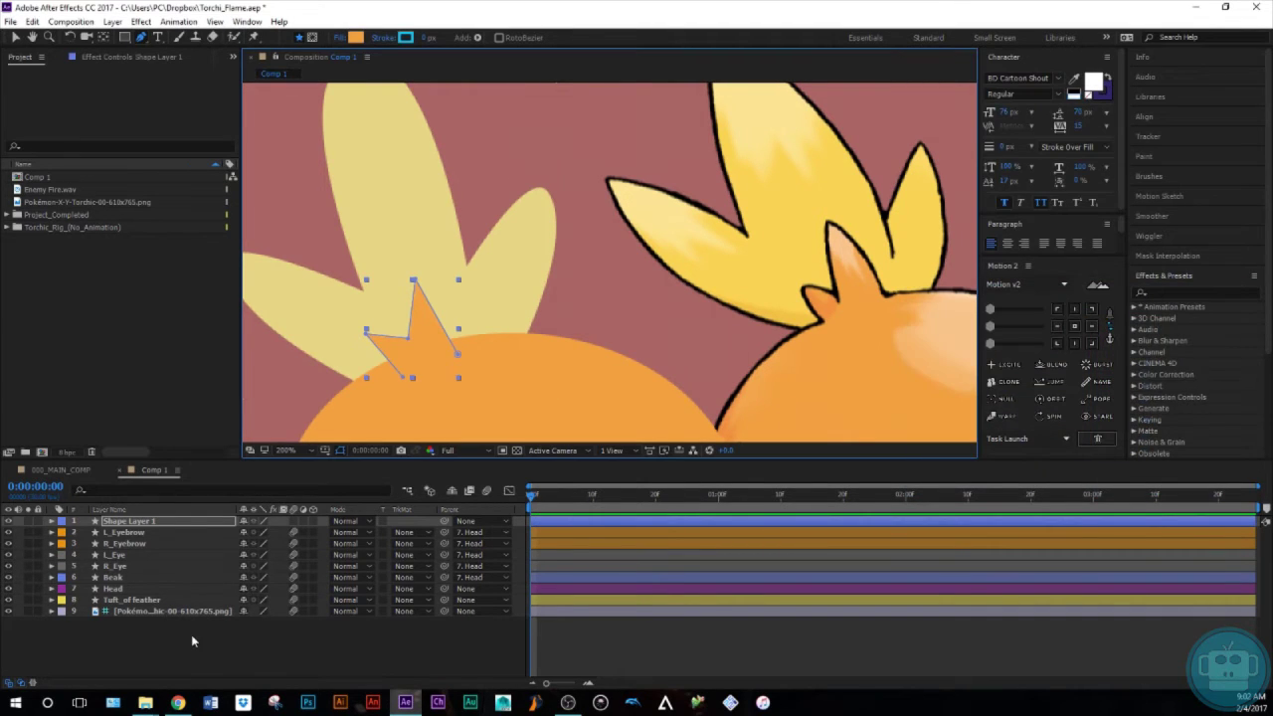
{"action": "left_click_drag", "start_coordinate": [139, 523], "coordinate": [148, 594]}
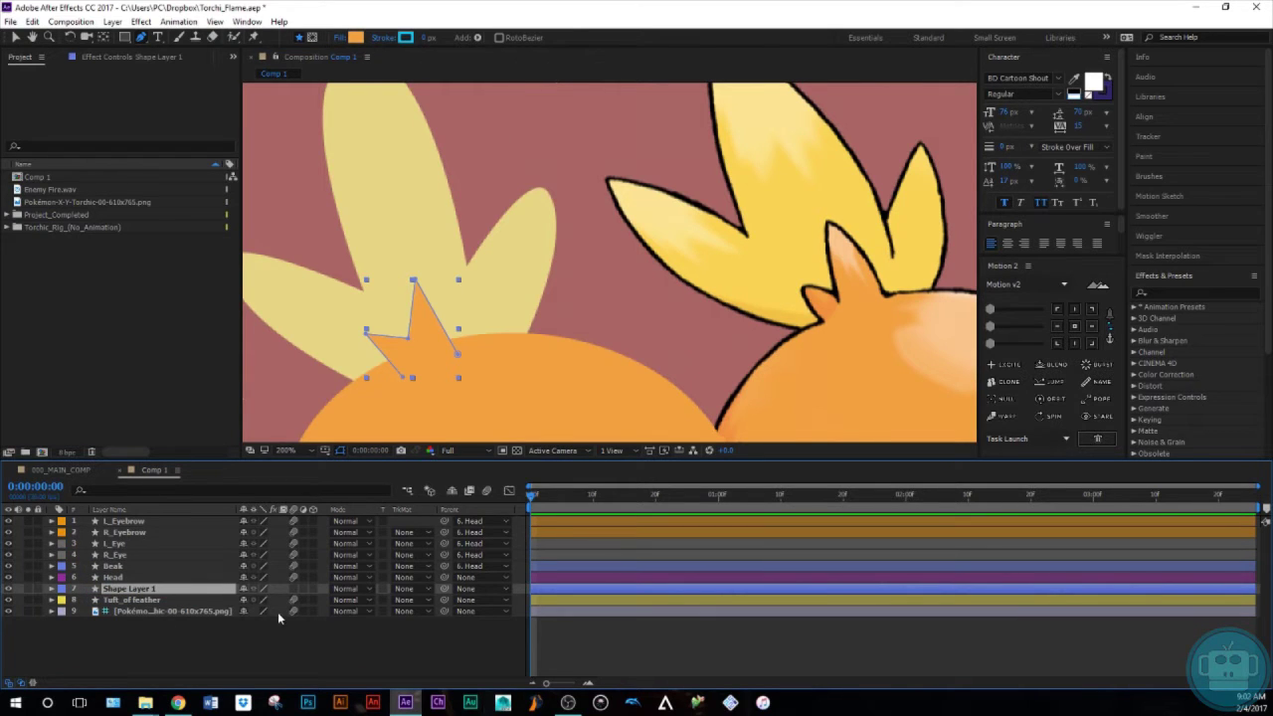
{"action": "left_click", "coordinate": [188, 632]}
Round the two tips of the small orange tuft by converting their corner points into smooth curves
{"action": "left_click", "coordinate": [140, 589]}
{"action": "left_click_drag", "start_coordinate": [416, 280], "coordinate": [442, 287]}
{"action": "left_click_drag", "start_coordinate": [366, 336], "coordinate": [362, 352]}
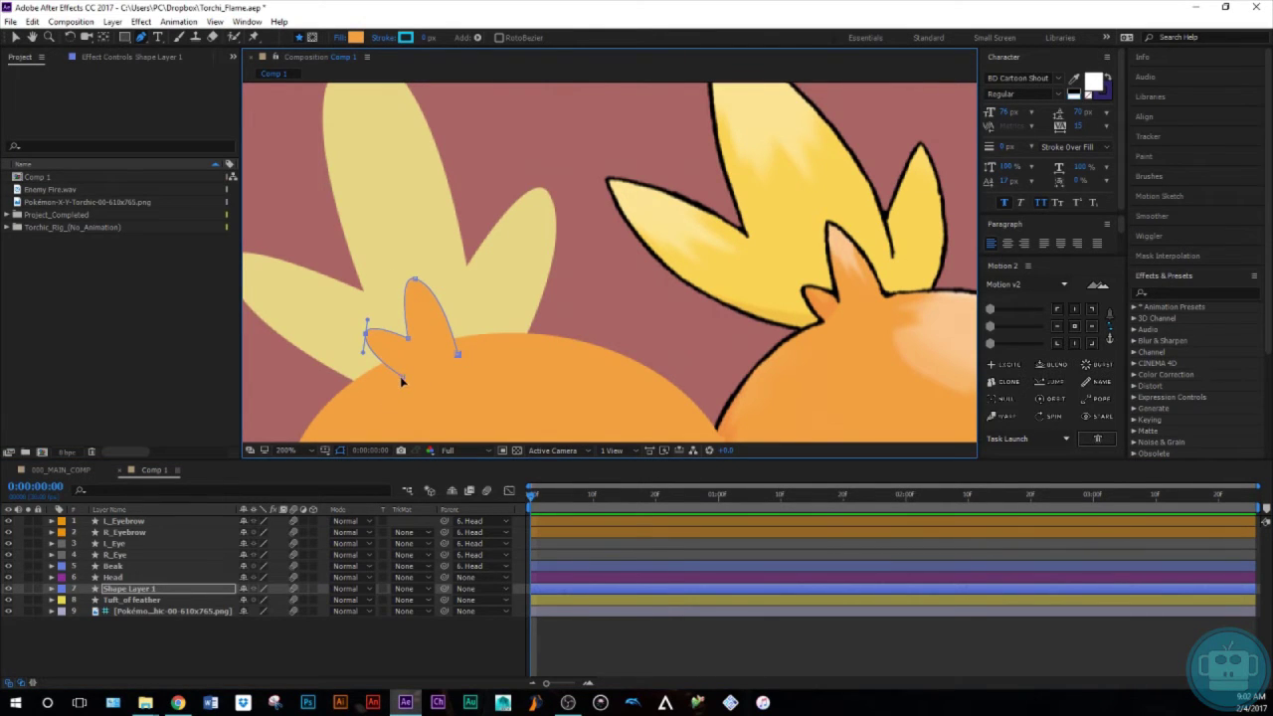
{"action": "left_click", "coordinate": [456, 354]}
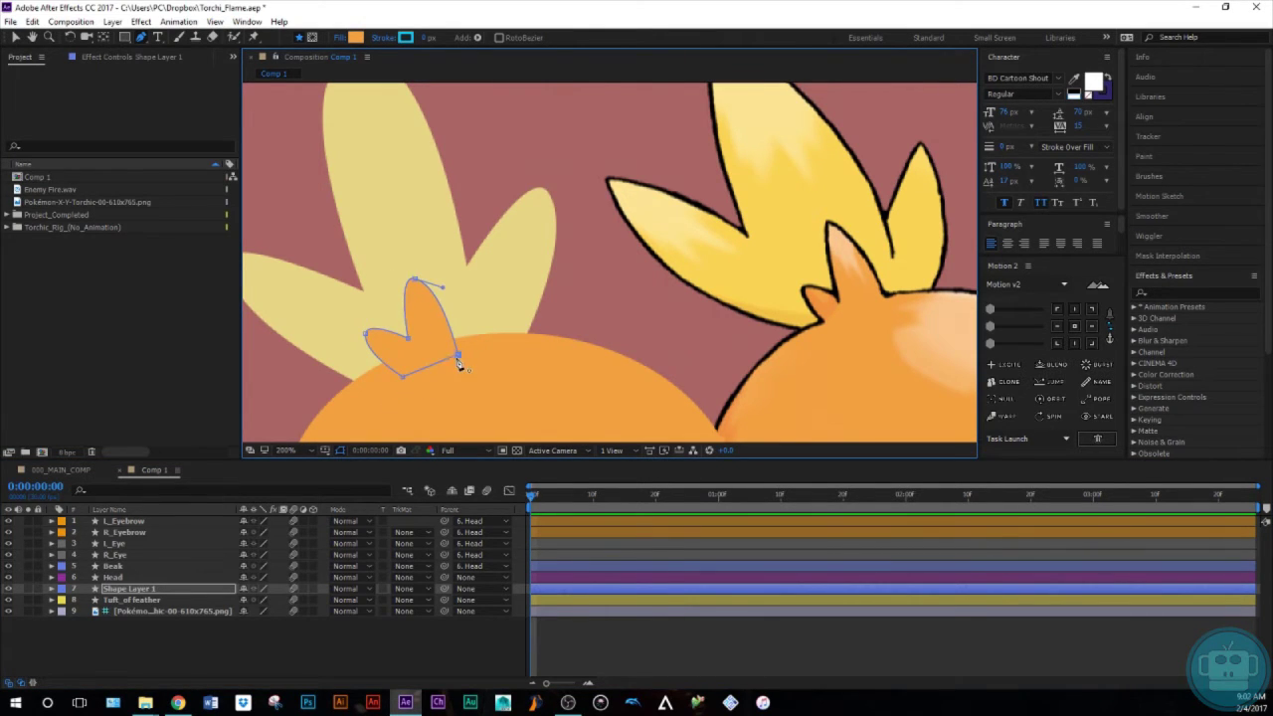
Set the label color of the small tuft's layer, Shape Layer 1, to orange
{"action": "left_click", "coordinate": [143, 611]}
{"action": "left_click", "coordinate": [63, 590]}
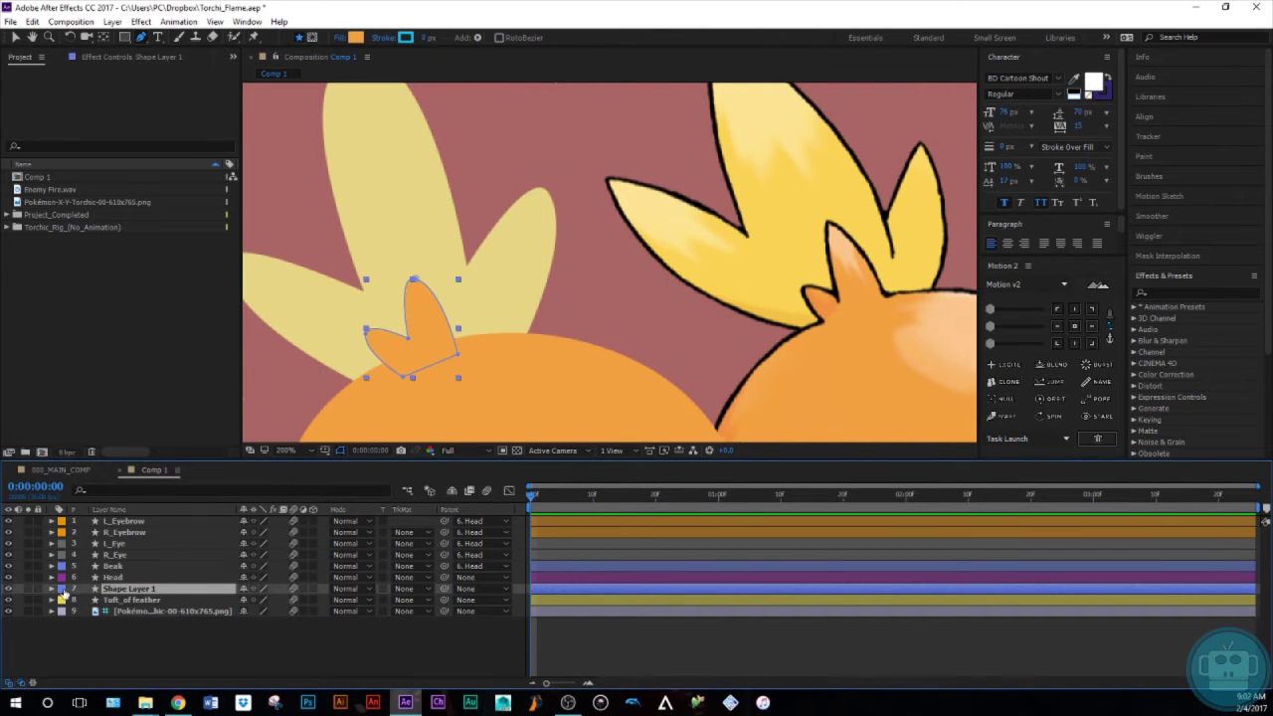
{"action": "left_click", "coordinate": [63, 588]}
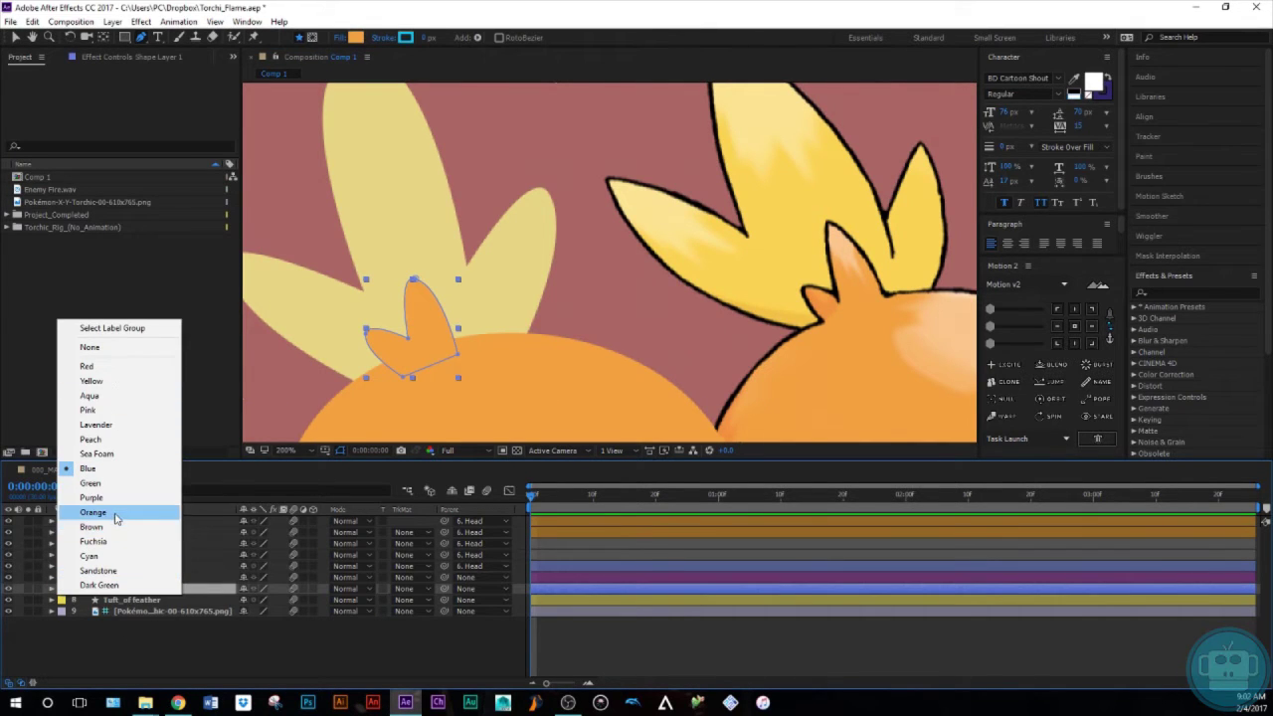
{"action": "left_click", "coordinate": [114, 513]}
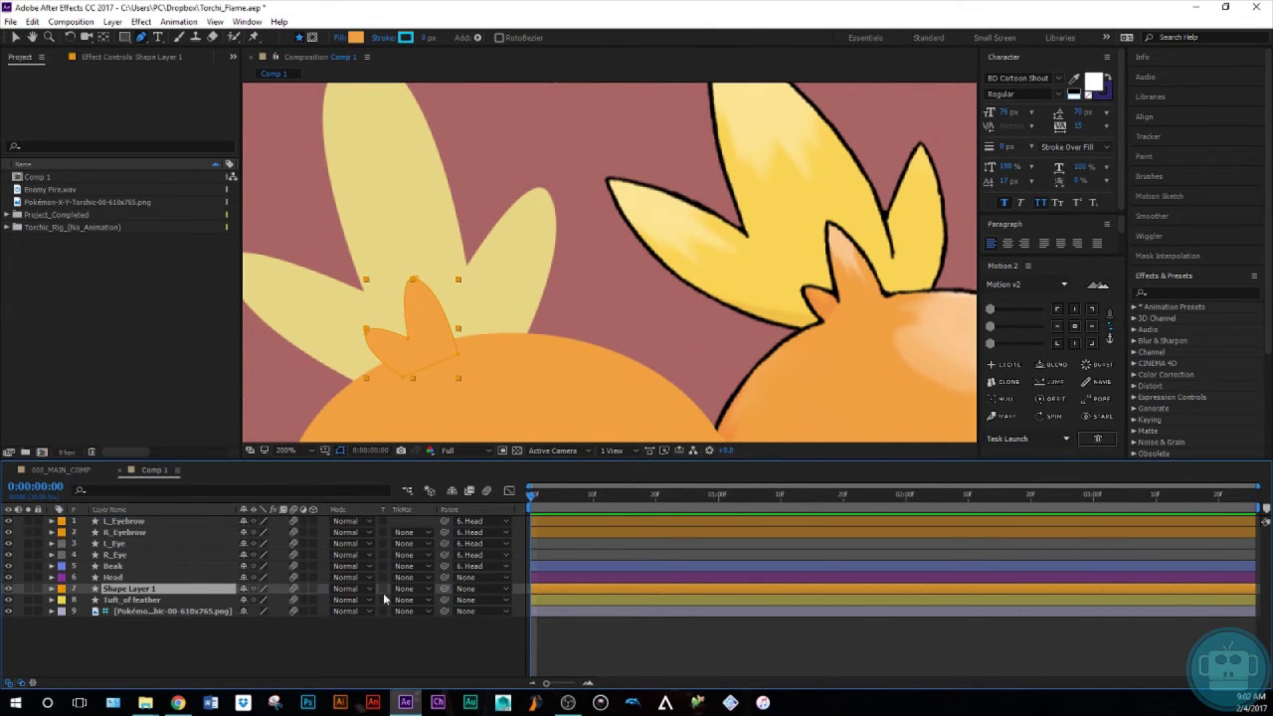
Parent both the small orange tuft layer and the Tuft_of feather layer to Head
{"action": "left_click", "coordinate": [134, 601], "text": "shift"}
{"action": "left_click_drag", "start_coordinate": [447, 593], "coordinate": [447, 579]}
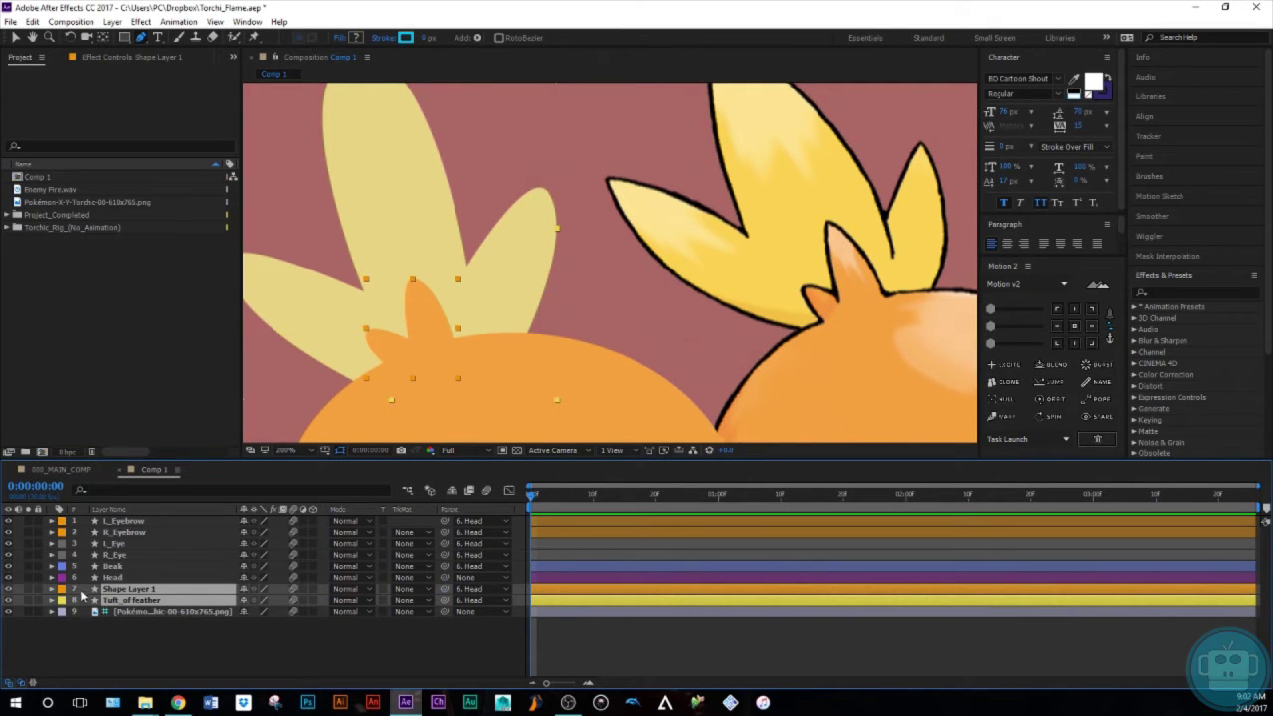
{"action": "left_click", "coordinate": [482, 388]}
{"action": "scroll", "coordinate": [482, 388], "scroll_direction": "down", "scroll_amount": 2}
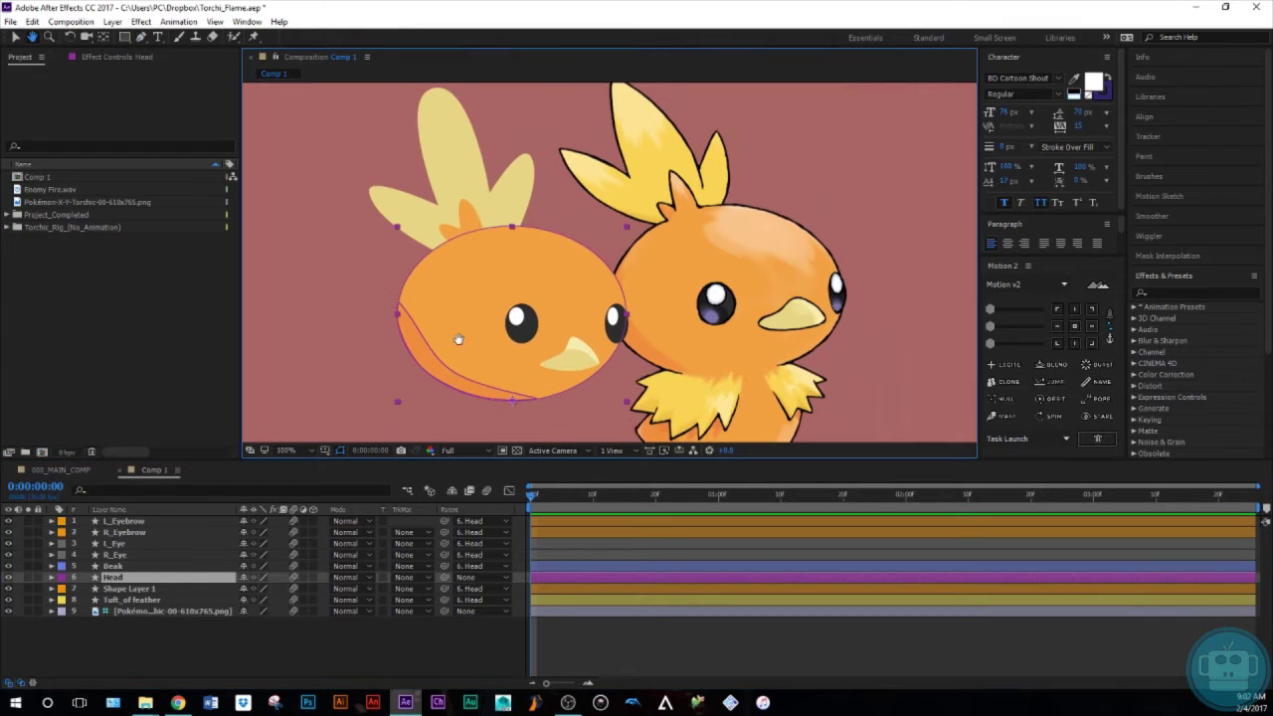
Set the anchor points of the small orange tuft and the yellow crest to the bottom center of each shape
{"action": "left_click", "coordinate": [129, 590]}
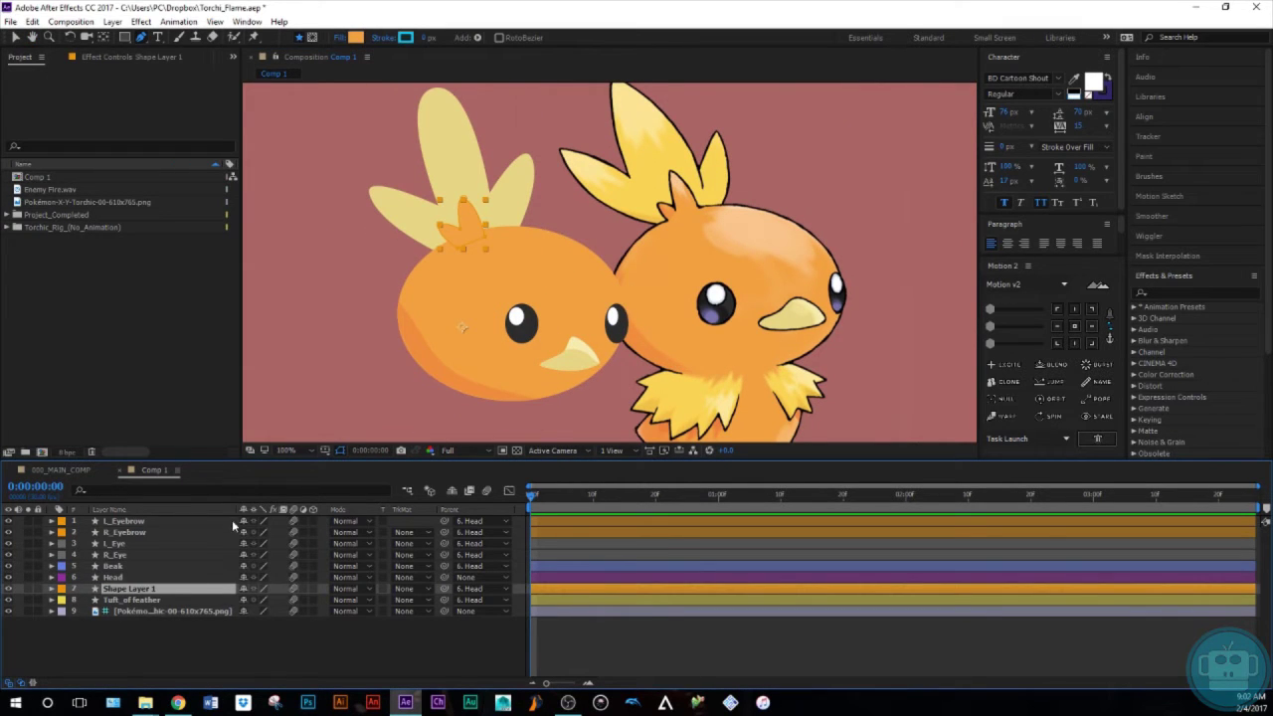
{"action": "left_click", "coordinate": [1073, 328]}
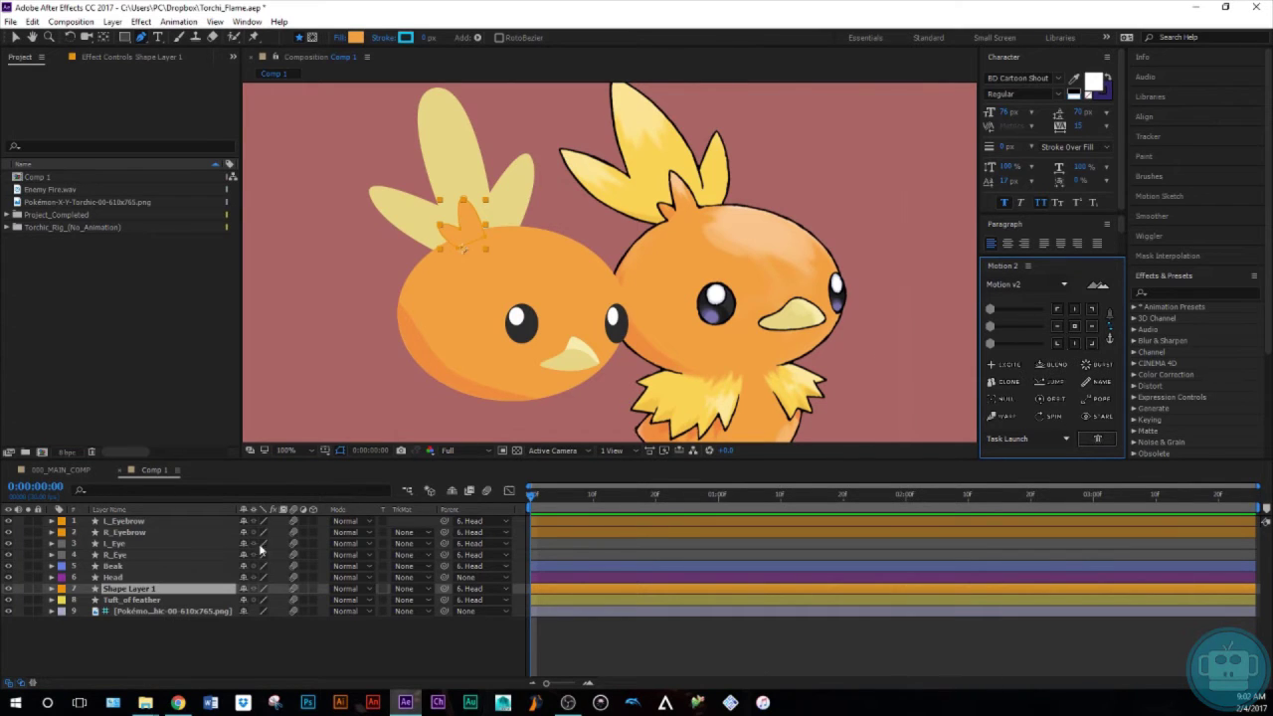
{"action": "left_click", "coordinate": [169, 600]}
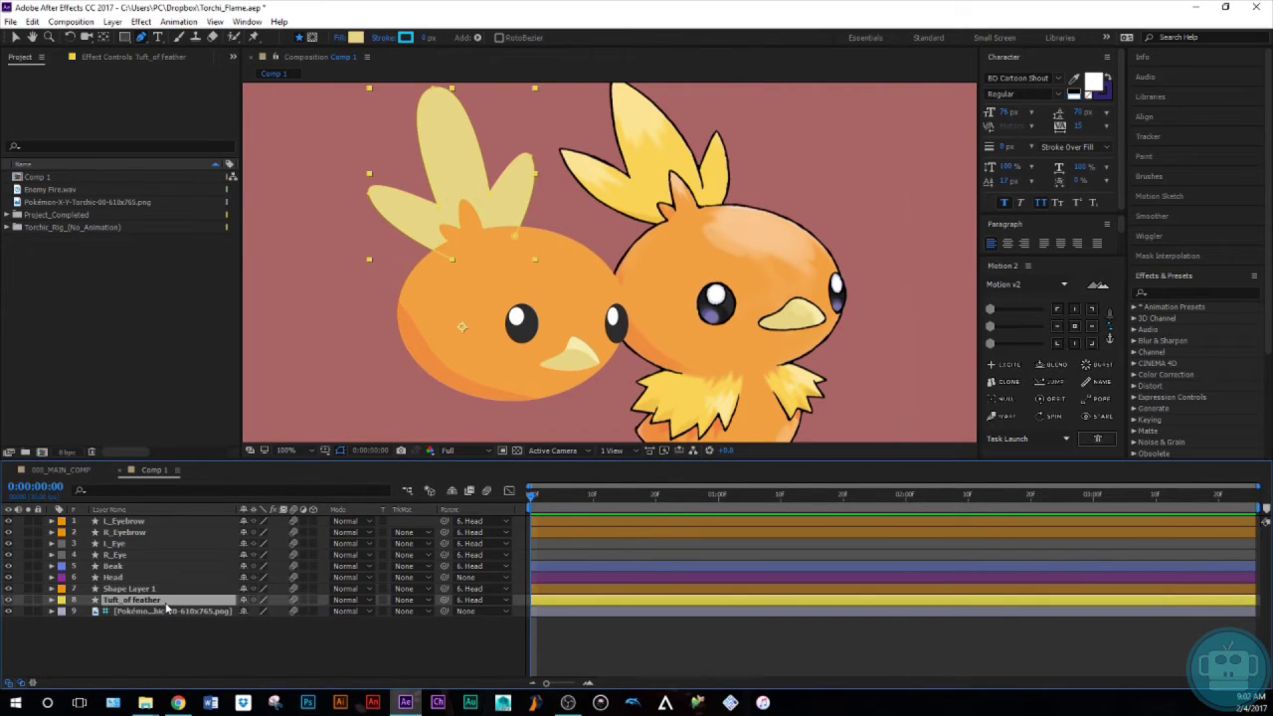
{"action": "left_click", "coordinate": [1074, 343]}
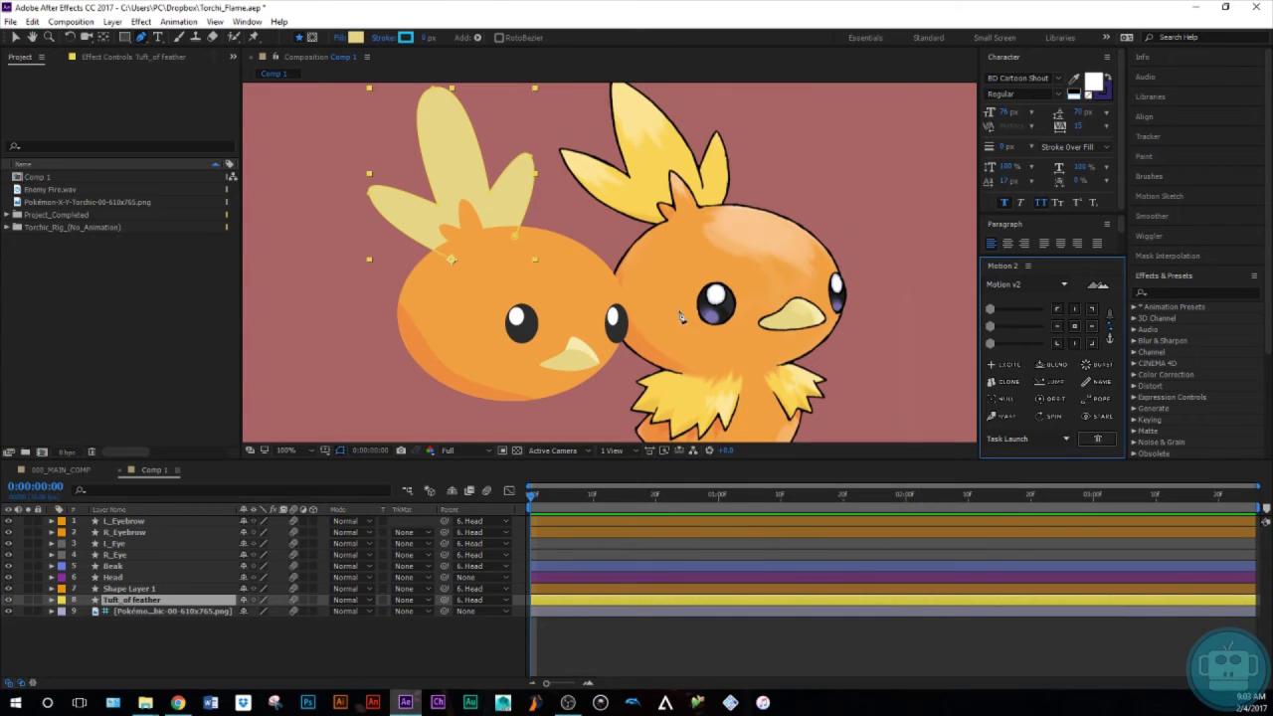
Reposition the yellow crest's anchor point freehand to the spot where its feathers meet the head
{"action": "left_click", "coordinate": [1091, 326]}
{"action": "left_click", "coordinate": [104, 38]}
{"action": "left_click_drag", "start_coordinate": [535, 174], "coordinate": [465, 261]}
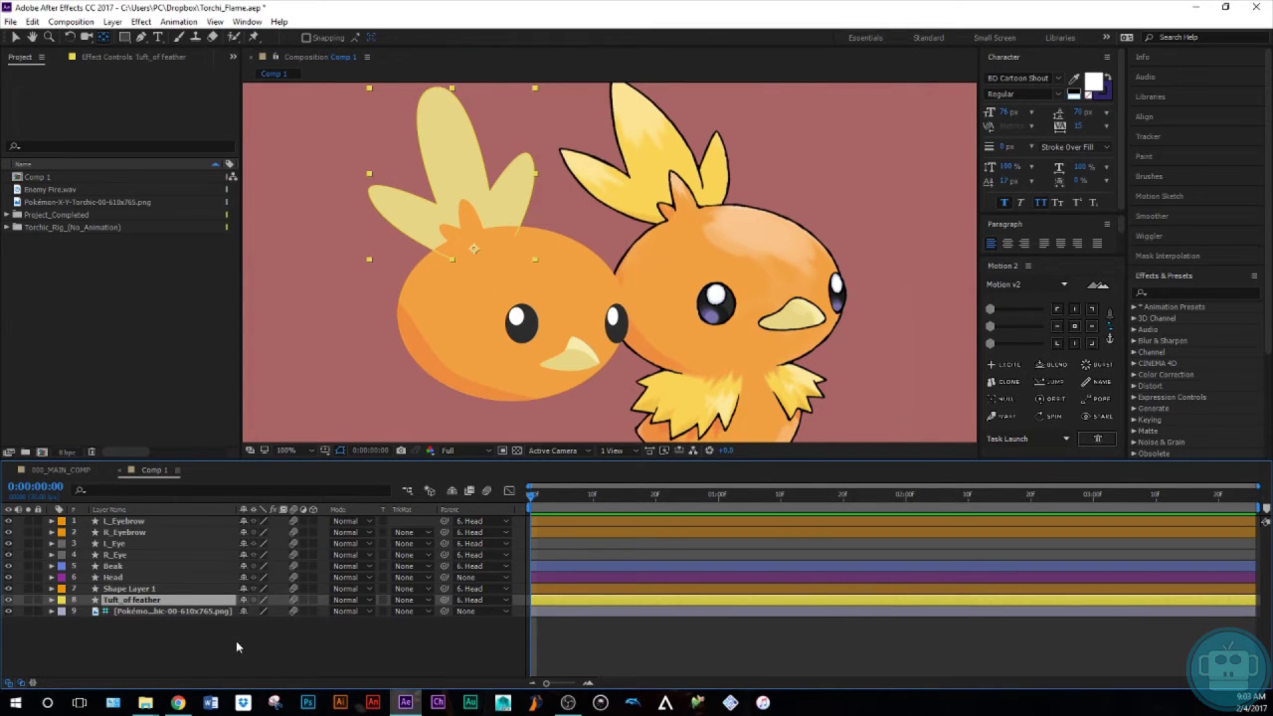
Test the rotation of the yellow crest and of the head around their anchor points, undoing each rotation
{"action": "key", "text": "r"}
{"action": "left_click_drag", "start_coordinate": [256, 610], "coordinate": [262, 606]}
{"action": "key", "text": "ctrl+z"}
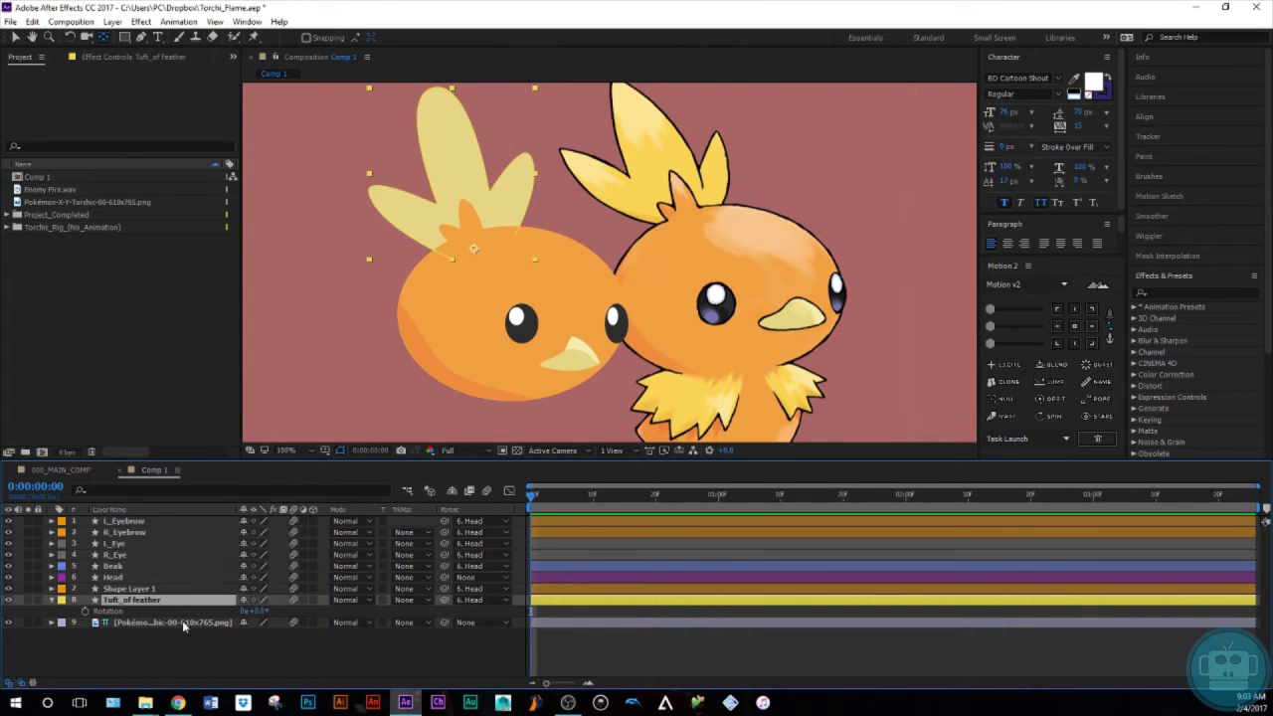
{"action": "left_click", "coordinate": [112, 577]}
{"action": "key", "text": "r"}
{"action": "left_click_drag", "start_coordinate": [256, 588], "coordinate": [267, 588]}
{"action": "key", "text": "ctrl+z"}
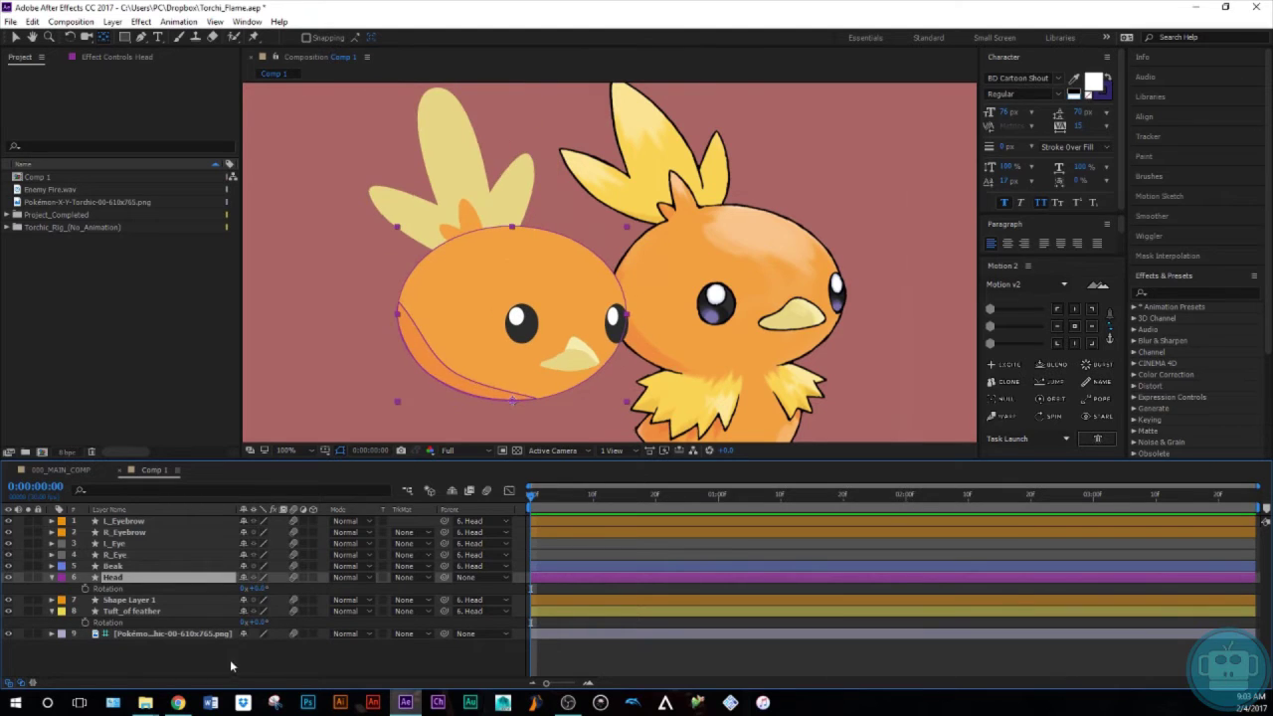
{"action": "left_click", "coordinate": [51, 577]}
{"action": "left_click", "coordinate": [52, 600]}
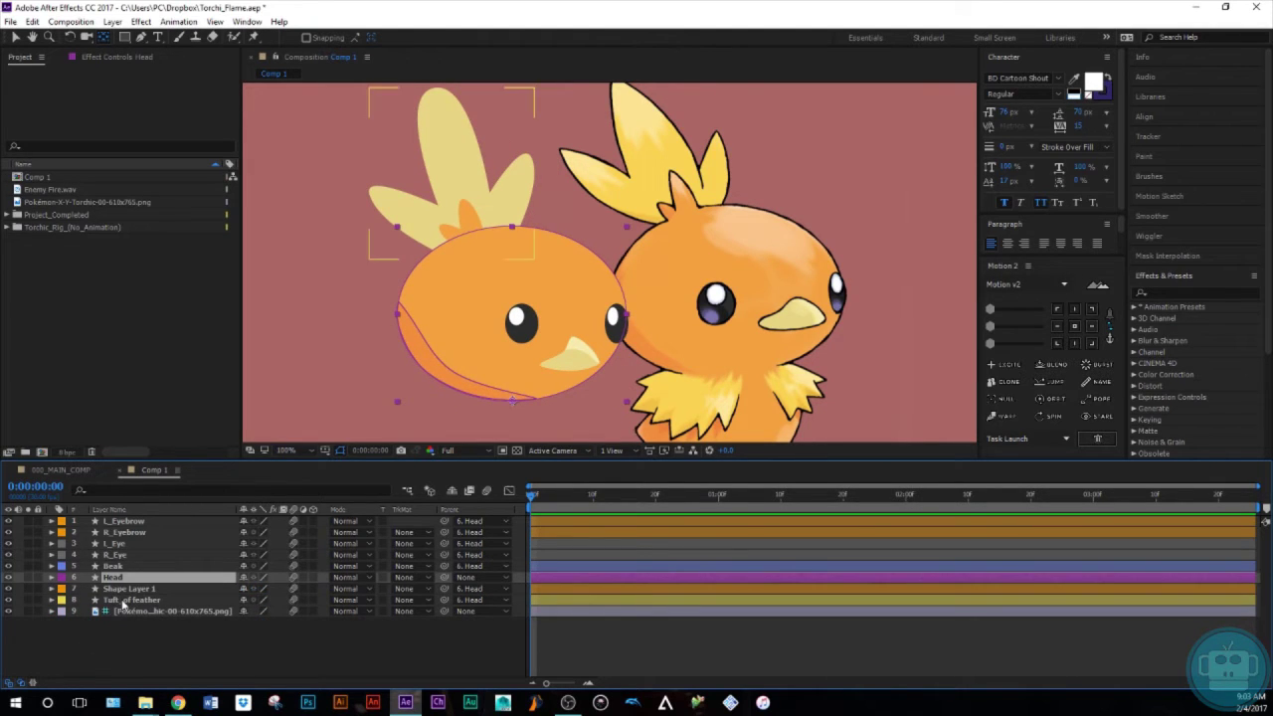
Try the yellow crest's anchor point near the tip of its tallest feather and test the rotation from there
{"action": "left_click", "coordinate": [122, 600]}
{"action": "left_click_drag", "start_coordinate": [473, 249], "coordinate": [431, 103]}
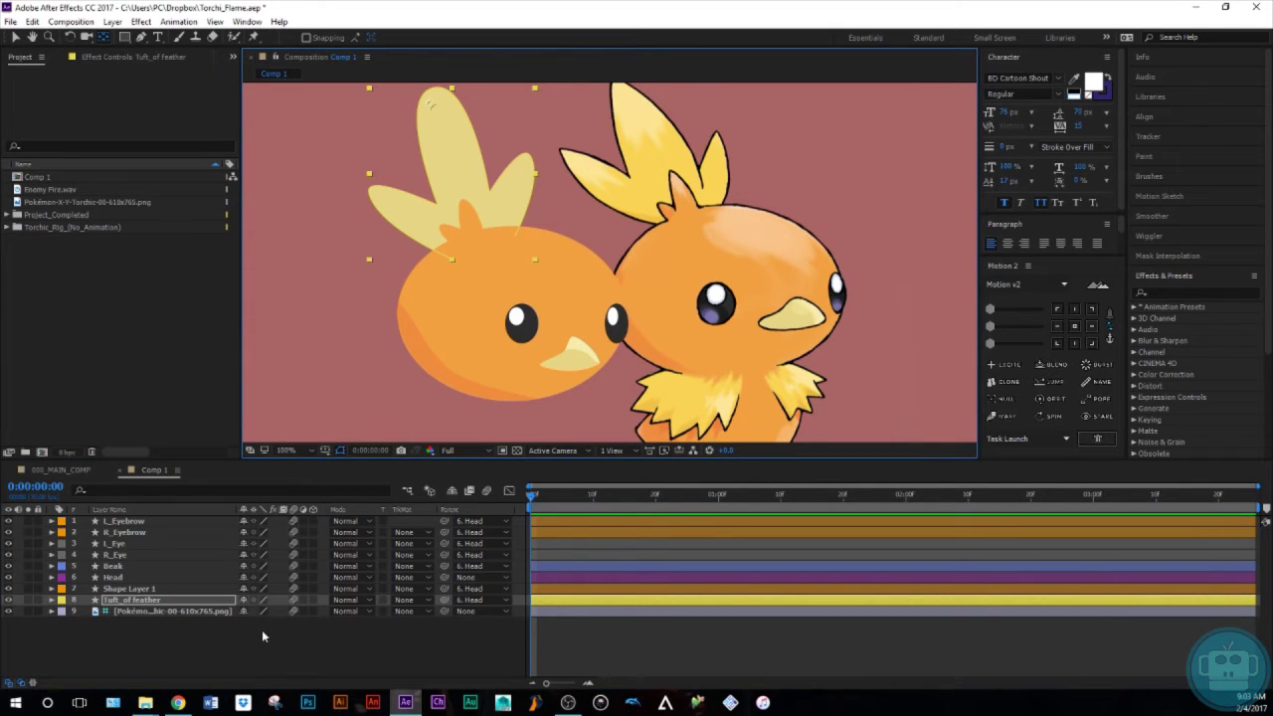
{"action": "key", "text": "r"}
{"action": "mouse_move", "coordinate": [256, 610]}
{"action": "left_mouse_down"}
{"action": "mouse_move", "coordinate": [272, 610]}
{"action": "mouse_move", "coordinate": [256, 610]}
{"action": "left_mouse_up"}
{"action": "left_click", "coordinate": [30, 641]}
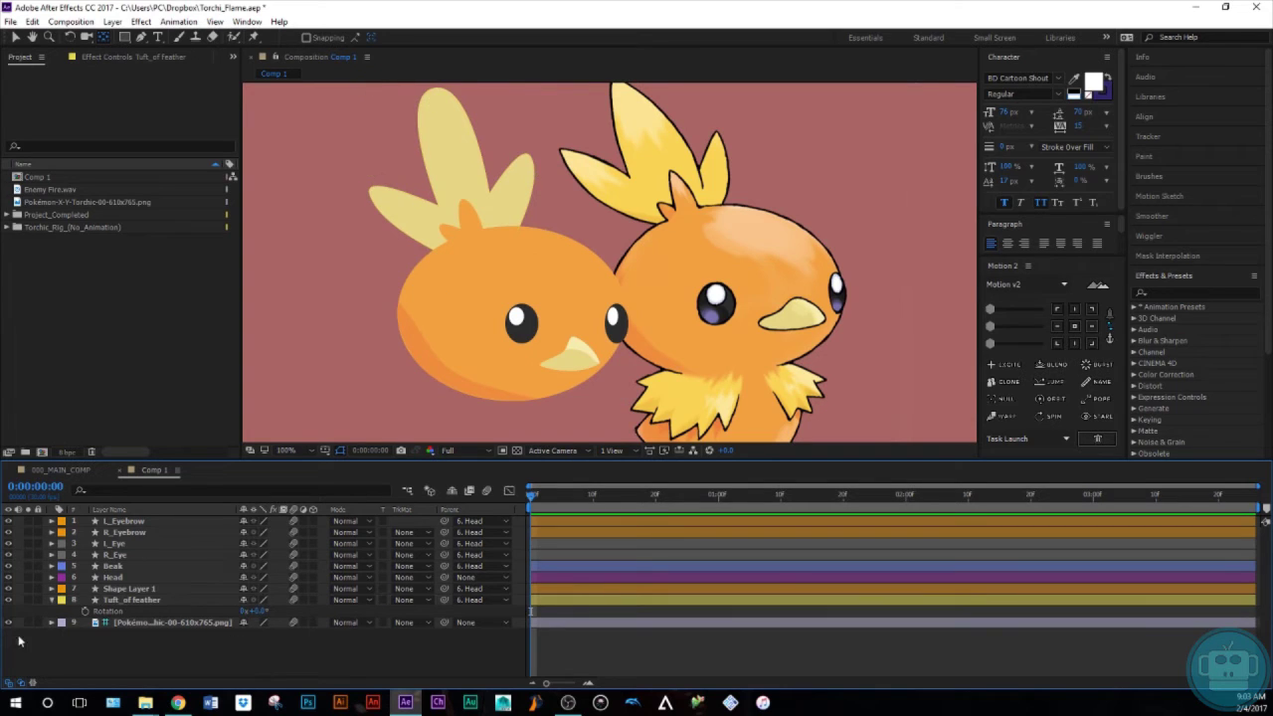
{"action": "left_click", "coordinate": [52, 600]}
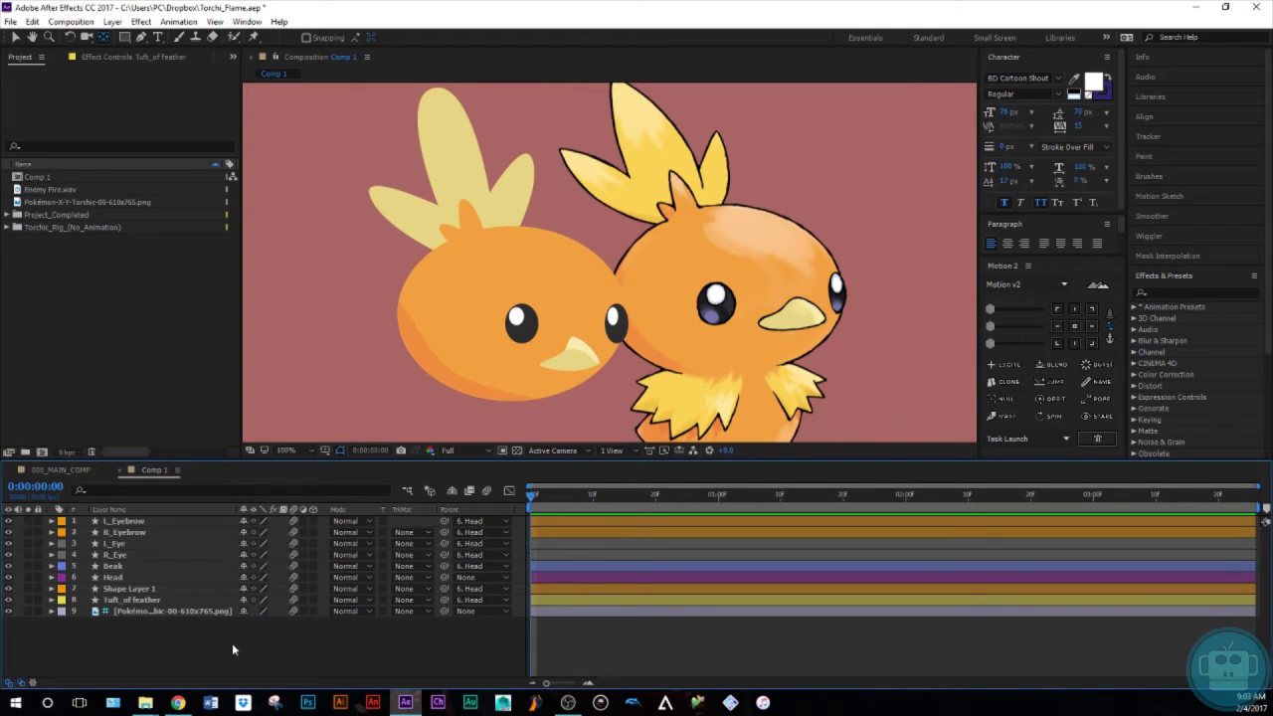
Draw a closed six-point body outline with straight Pen segments below the head on a new orange shape layer, pointed at the tail
{"action": "left_click_drag", "start_coordinate": [557, 318], "coordinate": [519, 228]}
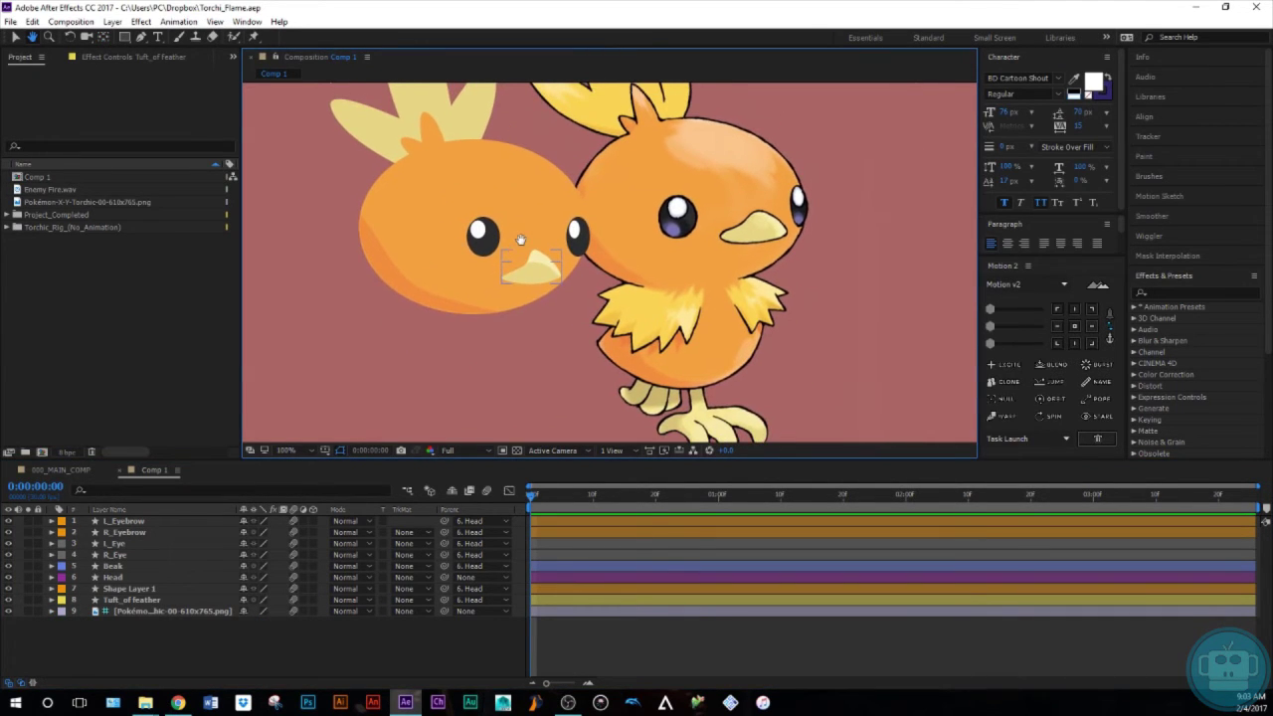
{"action": "left_click", "coordinate": [125, 38]}
{"action": "left_click_drag", "start_coordinate": [127, 42], "coordinate": [148, 63]}
{"action": "key", "text": "g"}
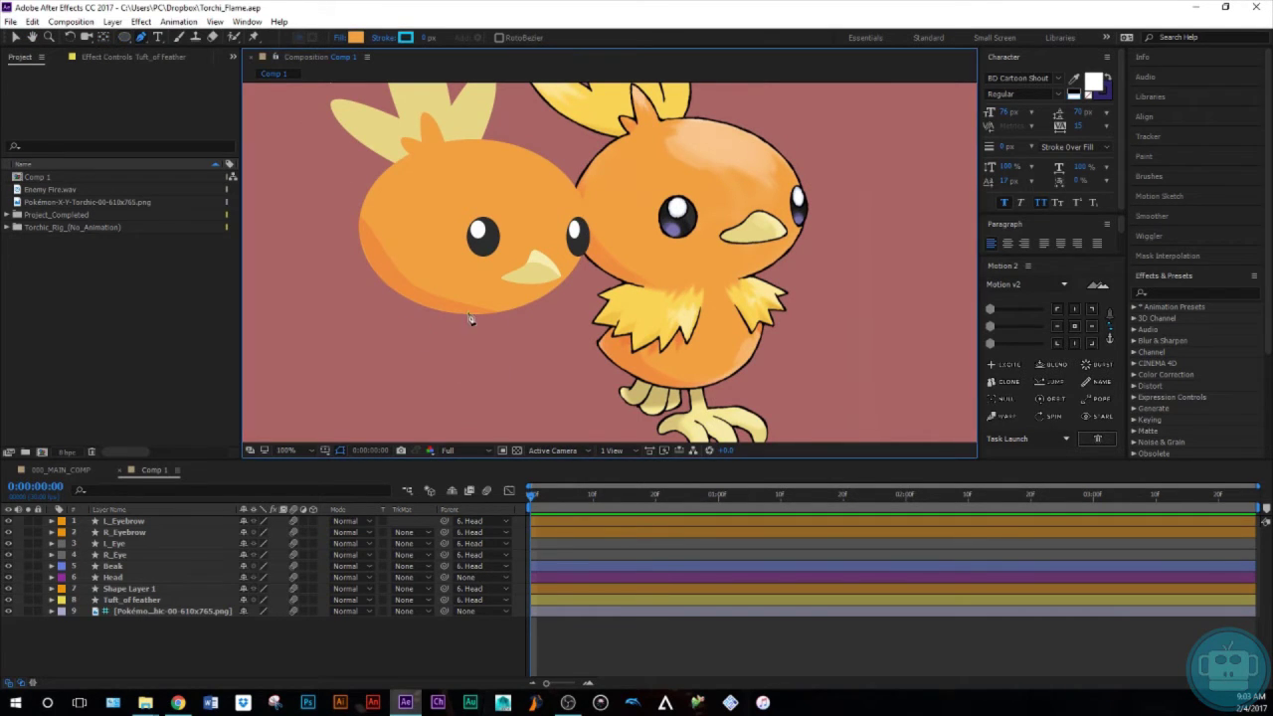
{"action": "left_click", "coordinate": [446, 302]}
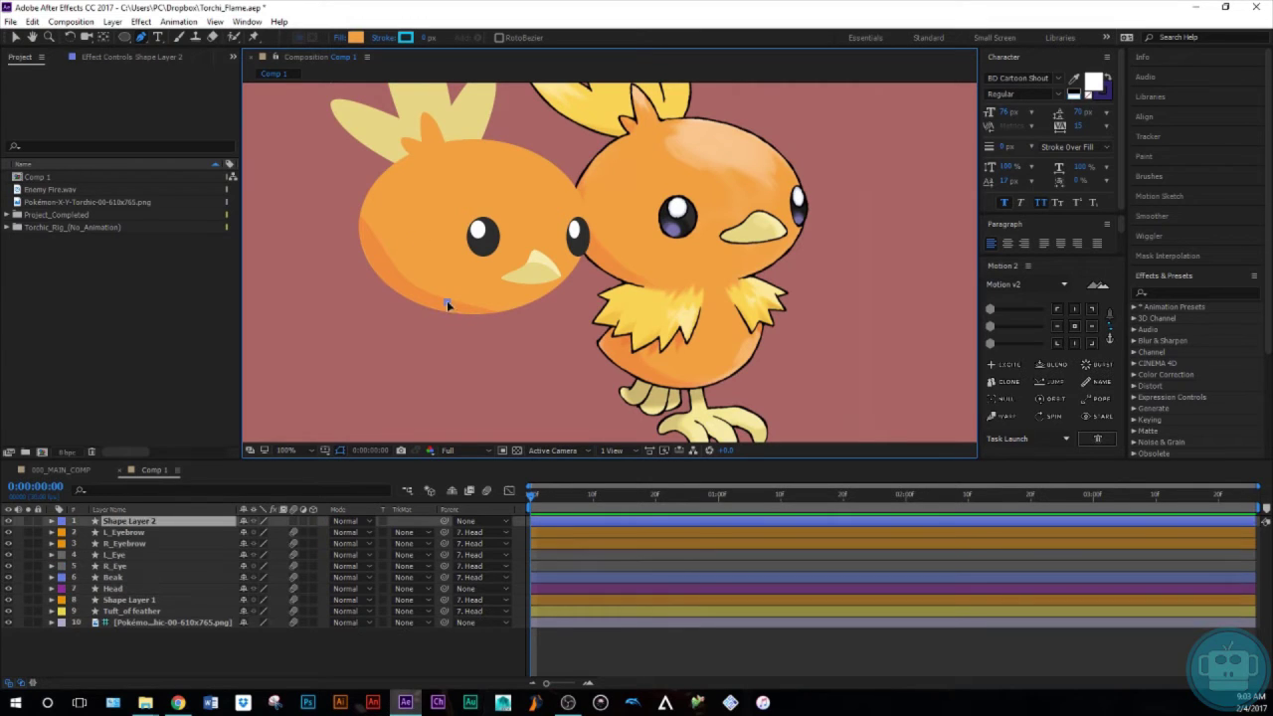
{"action": "left_click", "coordinate": [360, 376]}
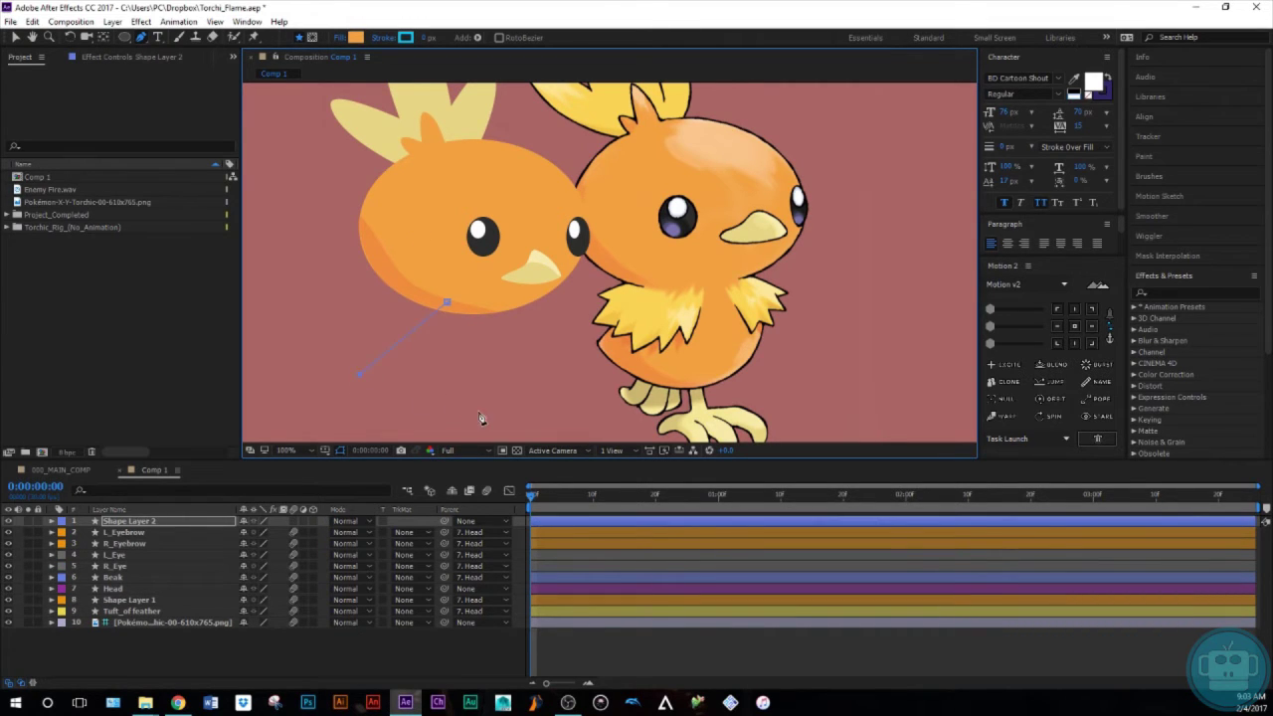
{"action": "left_click", "coordinate": [437, 416]}
{"action": "left_click", "coordinate": [536, 348]}
{"action": "left_click", "coordinate": [518, 298]}
{"action": "left_click", "coordinate": [447, 303]}
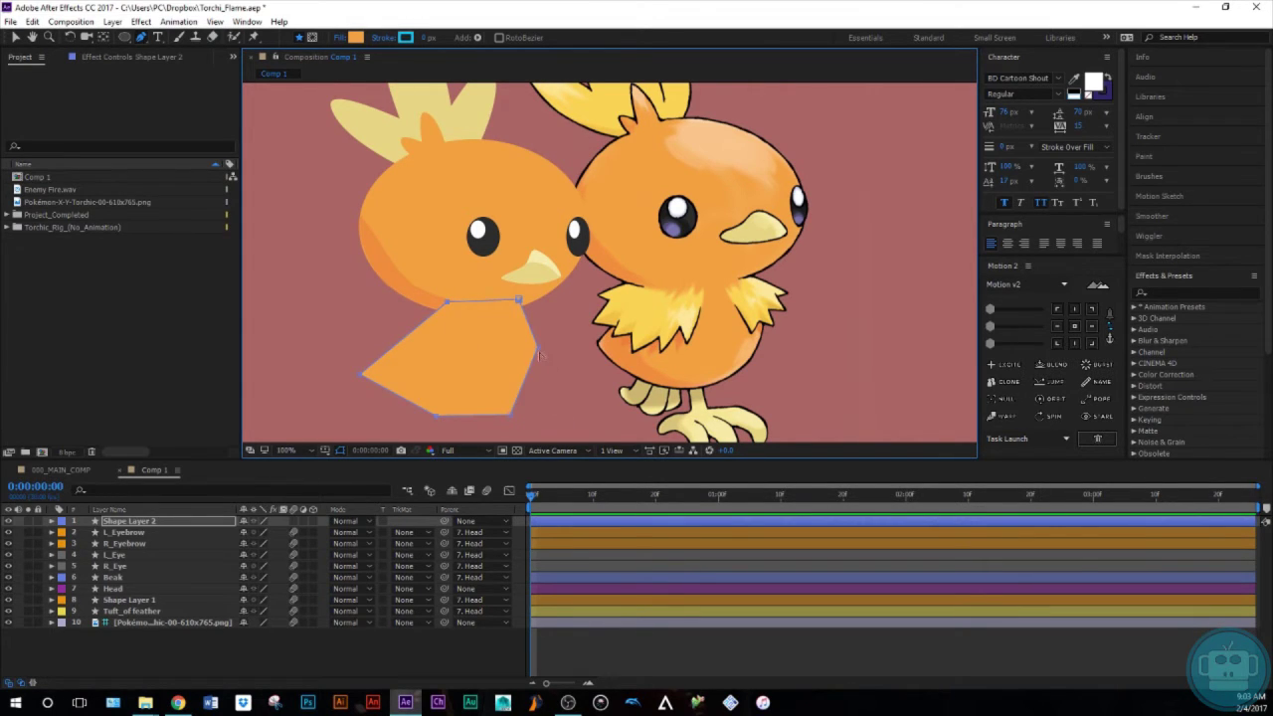
Round the body's belly and chest by curving its lower corner points and shifting the chest point slightly outward
{"action": "left_click_drag", "start_coordinate": [513, 417], "coordinate": [442, 426]}
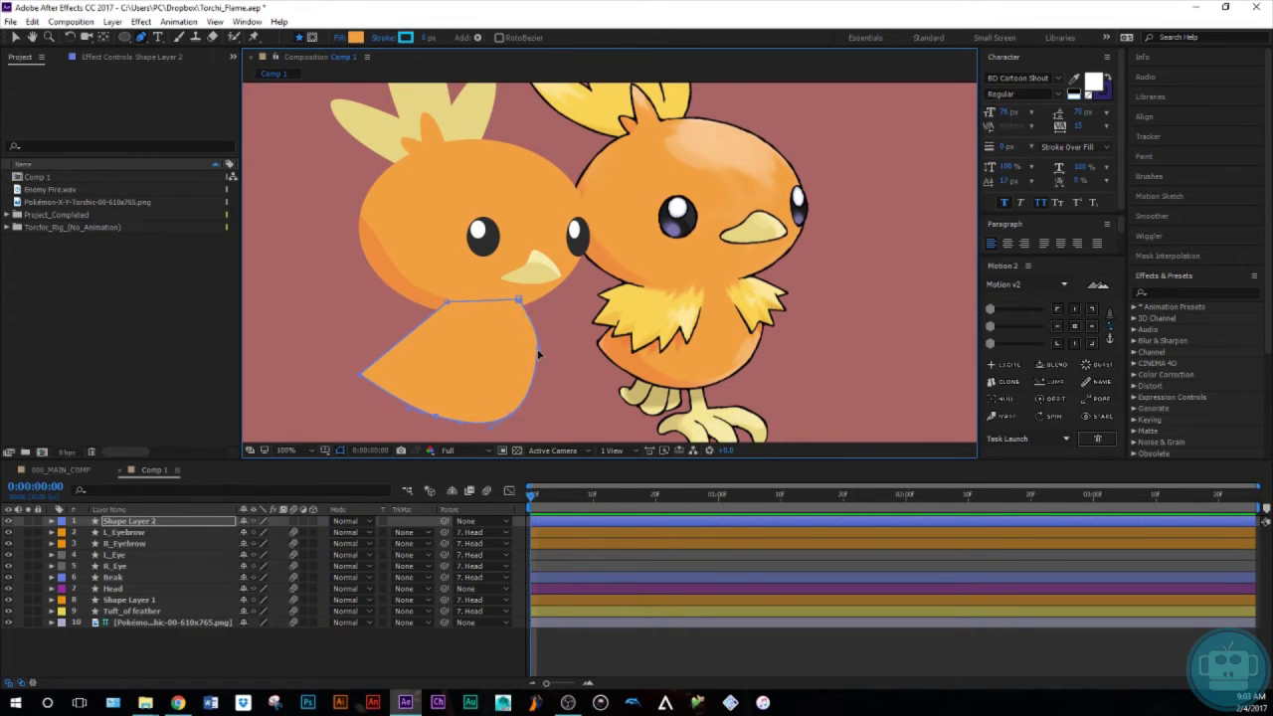
{"action": "left_click_drag", "start_coordinate": [545, 352], "coordinate": [550, 352]}
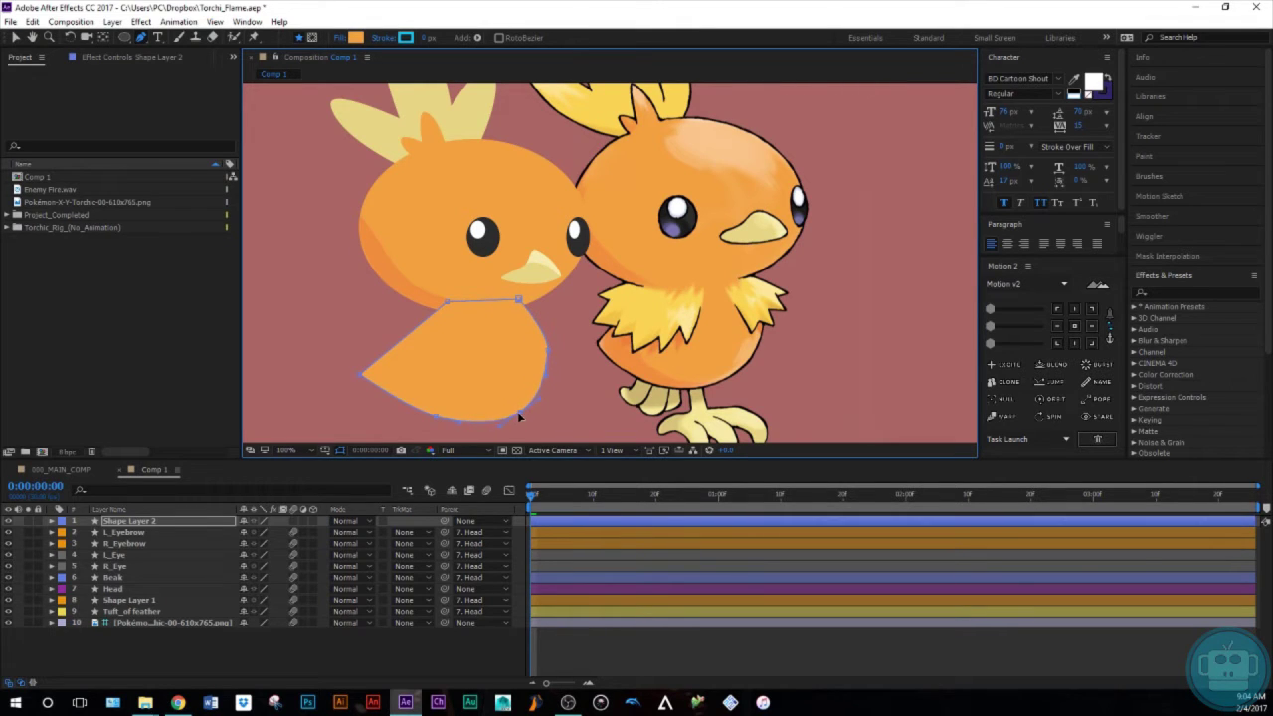
{"action": "left_click", "coordinate": [196, 652]}
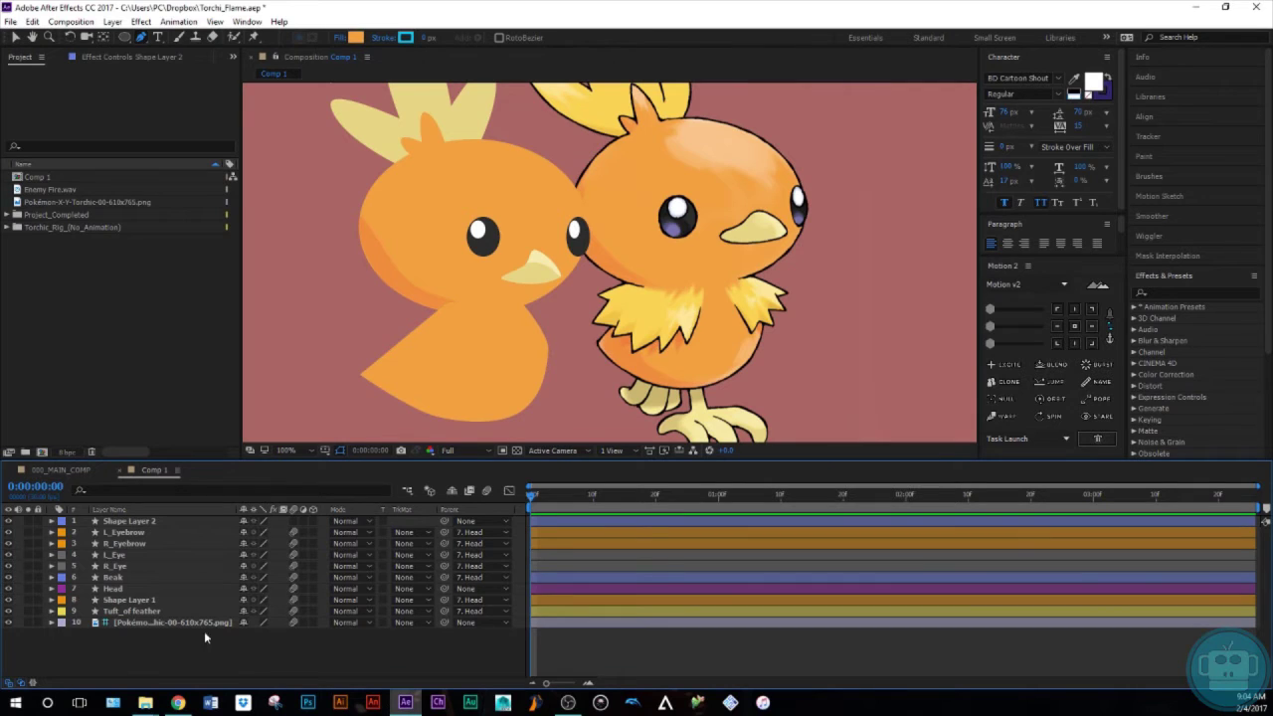
Rename the new shape layer Body and move it directly below Tuft_of feather, above the reference image
{"action": "left_click", "coordinate": [133, 523]}
{"action": "key", "text": "Return"}
{"action": "type", "text": "Body"}
{"action": "key", "text": "Return"}
{"action": "left_click_drag", "start_coordinate": [141, 522], "coordinate": [154, 618]}
{"action": "scroll", "coordinate": [443, 386], "scroll_direction": "down", "scroll_amount": 3}
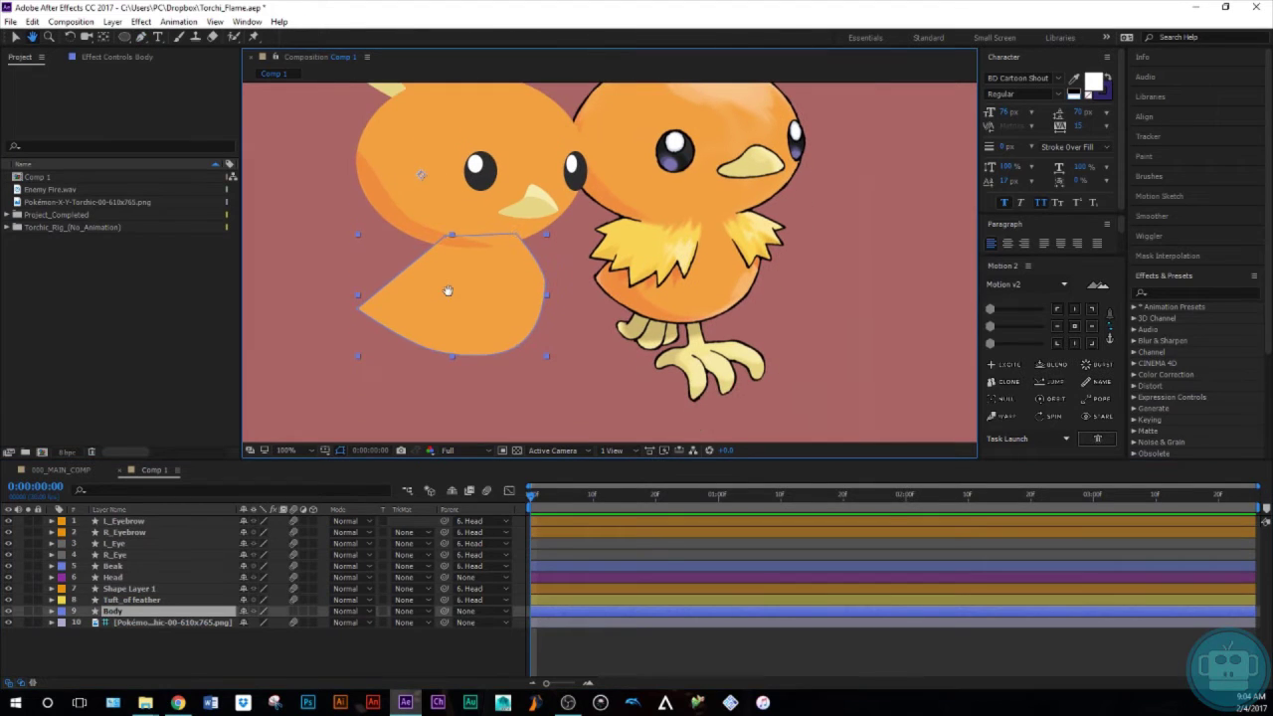
Duplicate Shape 1 inside the Body layer's contents and name the copy Shadow
{"action": "left_click", "coordinate": [53, 610]}
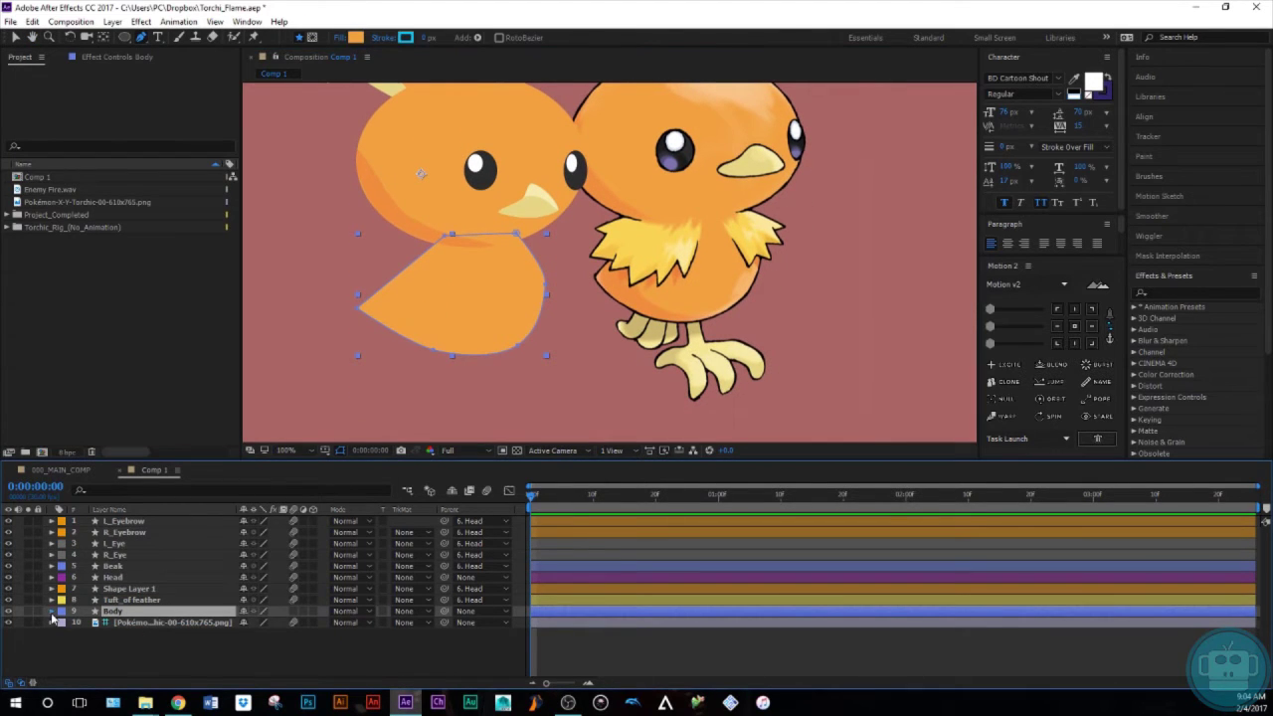
{"action": "left_click", "coordinate": [62, 623]}
{"action": "left_click", "coordinate": [99, 634]}
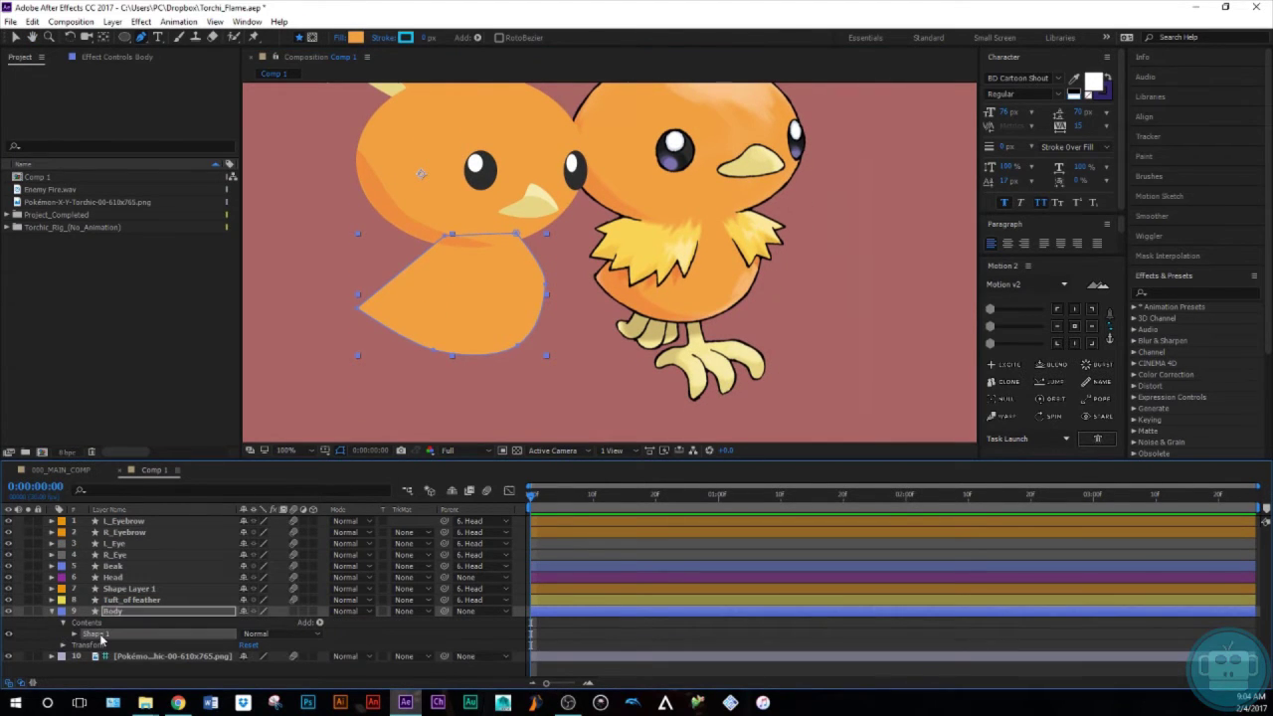
{"action": "key", "text": "ctrl+d"}
{"action": "key", "text": "Return"}
{"action": "type", "text": "Shadow"}
{"action": "key", "text": "Return"}
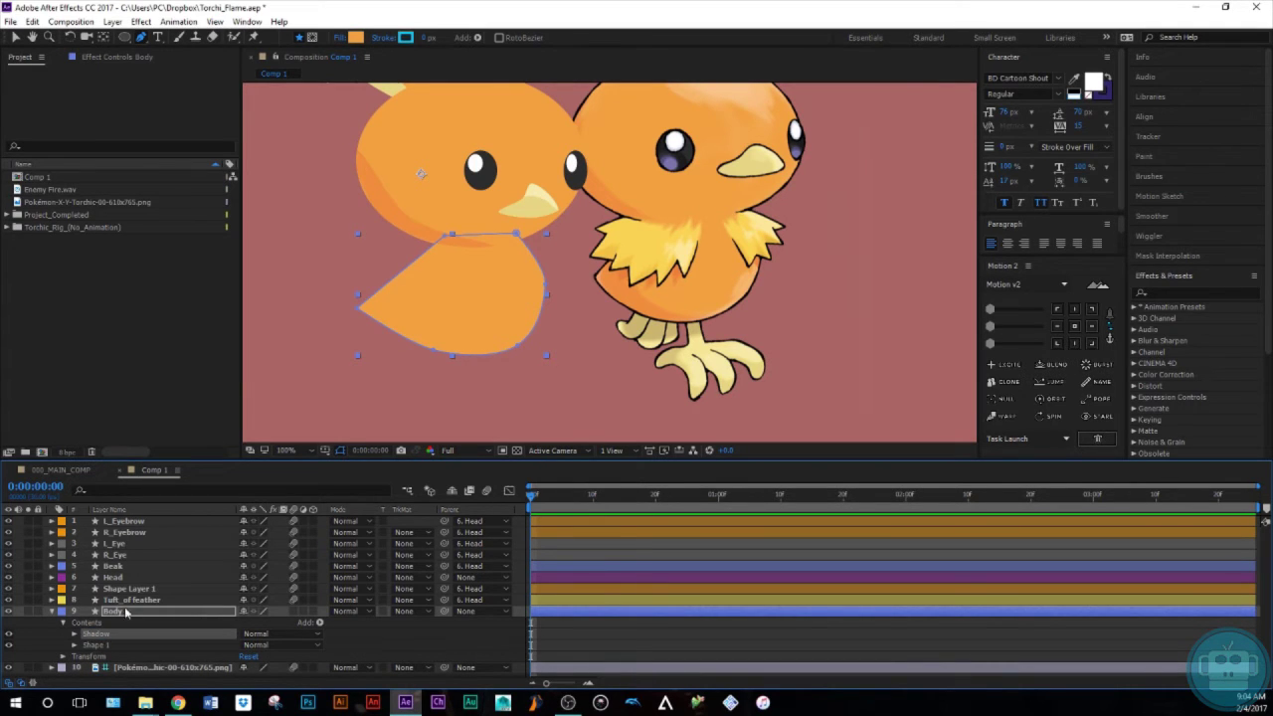
Fill the Shadow shape with the darker orange ED8E3E sampled from the reference body
{"action": "left_click", "coordinate": [355, 38]}
{"action": "left_click", "coordinate": [1187, 383]}
{"action": "left_click", "coordinate": [630, 214]}
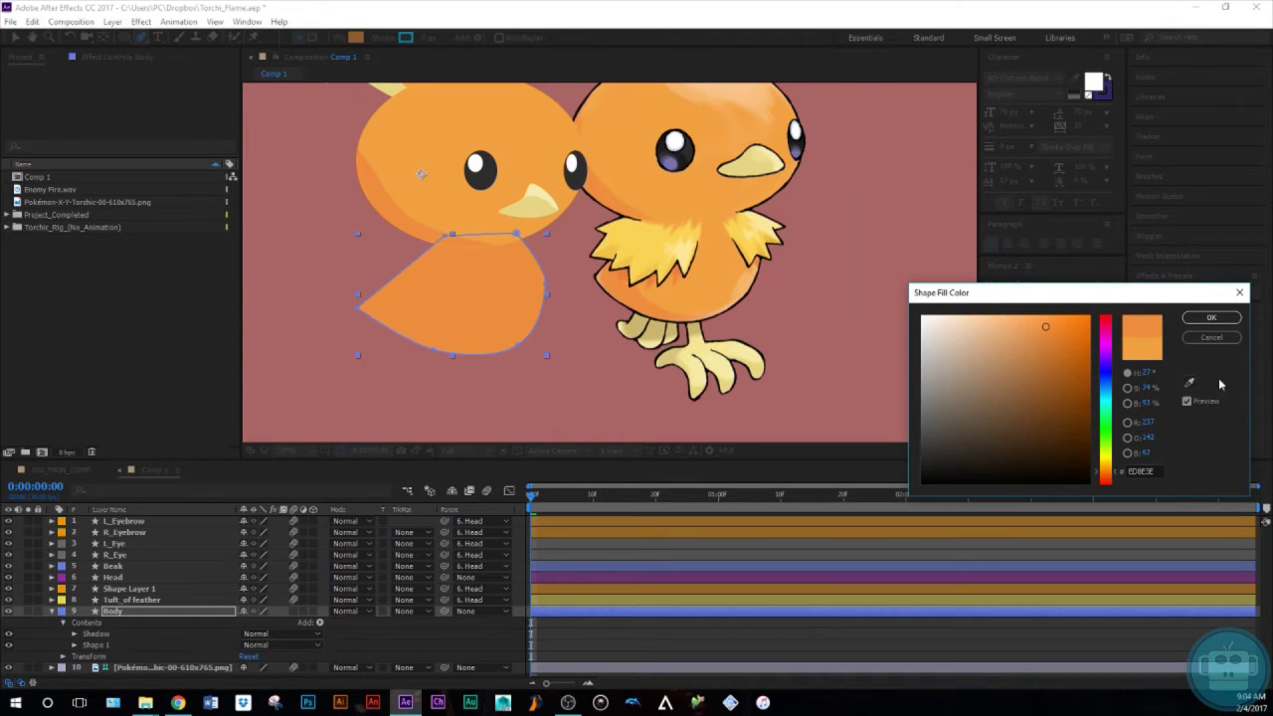
{"action": "left_click", "coordinate": [1211, 317]}
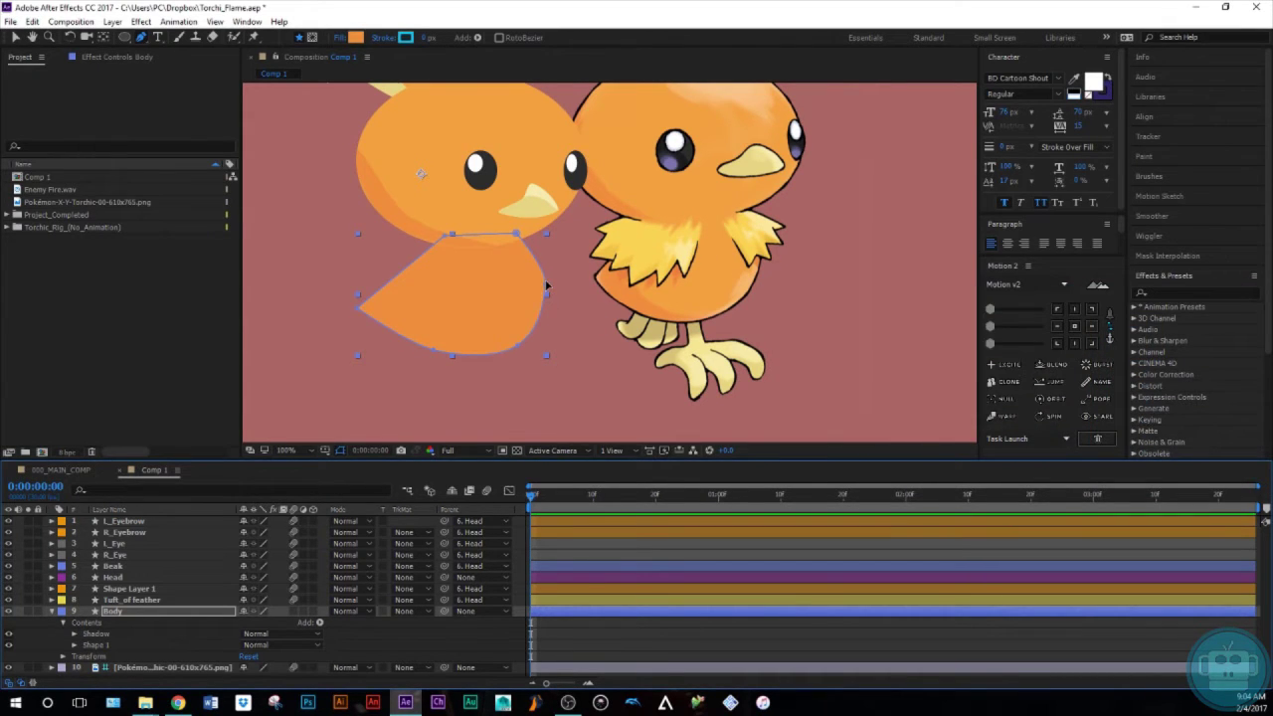
Reshape the Shadow path by pulling its chest and neck points inward, leaving a curved band along the body's tail and underside
{"action": "left_click_drag", "start_coordinate": [544, 285], "coordinate": [464, 324]}
{"action": "left_click_drag", "start_coordinate": [516, 235], "coordinate": [413, 315]}
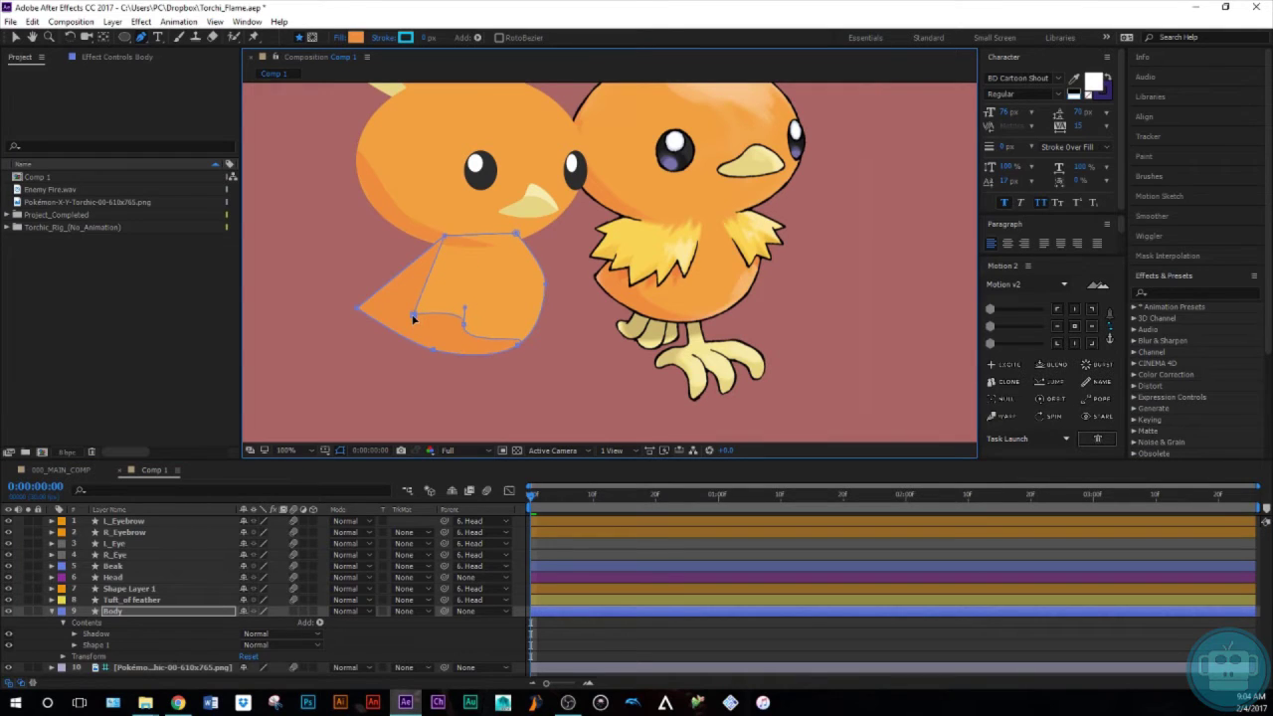
{"action": "left_click", "coordinate": [464, 327], "text": "alt"}
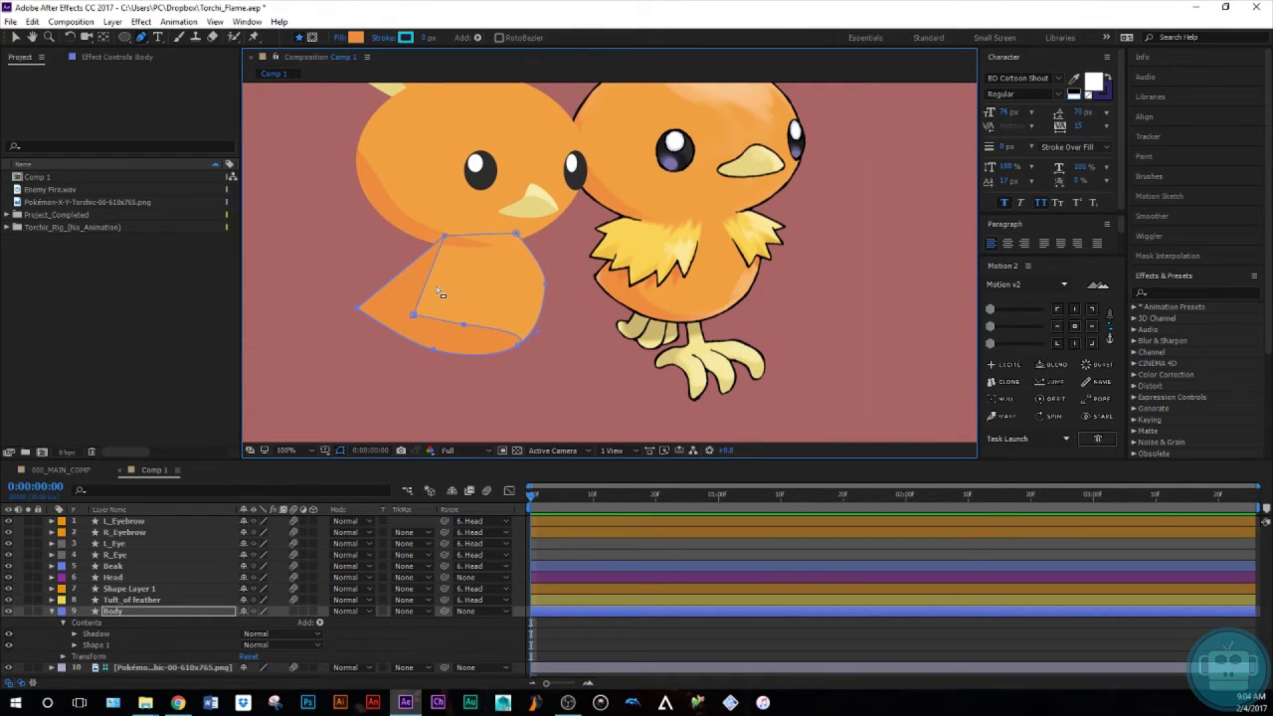
{"action": "left_click_drag", "start_coordinate": [444, 238], "coordinate": [403, 275]}
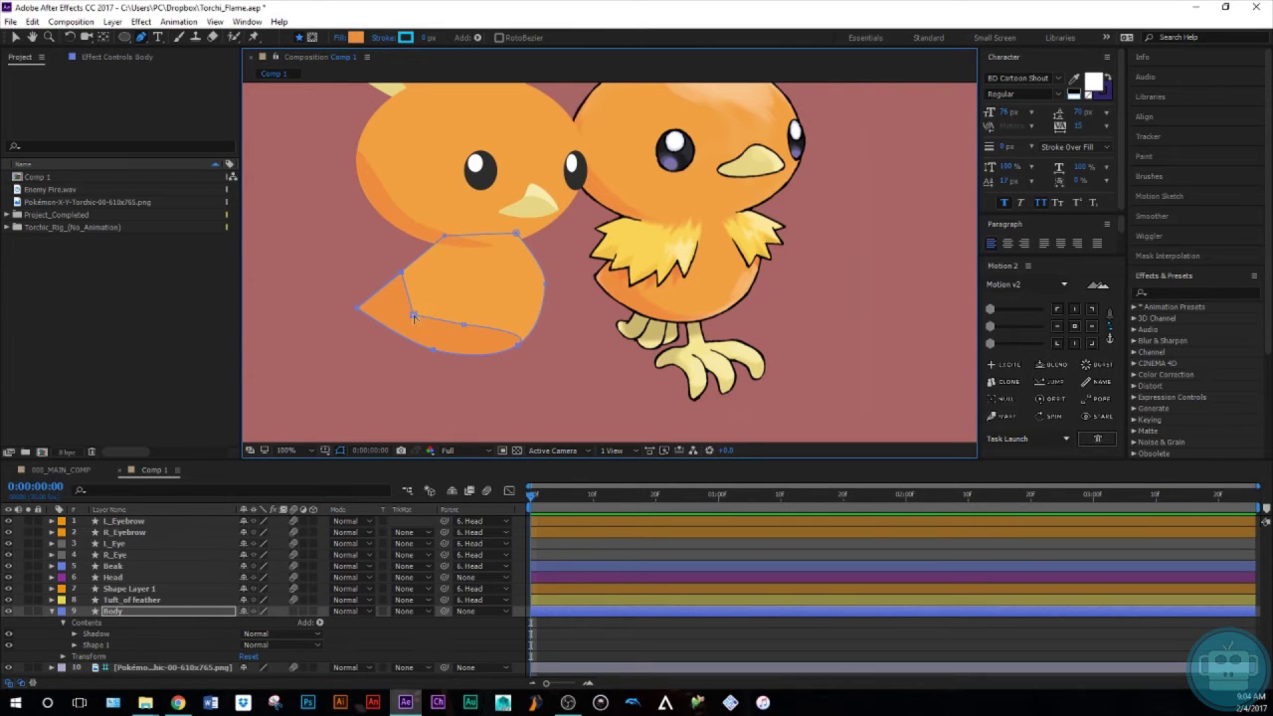
{"action": "mouse_move", "coordinate": [462, 327]}
{"action": "left_mouse_down"}
{"action": "mouse_move", "coordinate": [543, 339]}
{"action": "mouse_move", "coordinate": [456, 346]}
{"action": "left_mouse_up"}
Collapse the Body layer and set its label color to orange
{"action": "left_click", "coordinate": [52, 612]}
{"action": "left_click", "coordinate": [61, 611]}
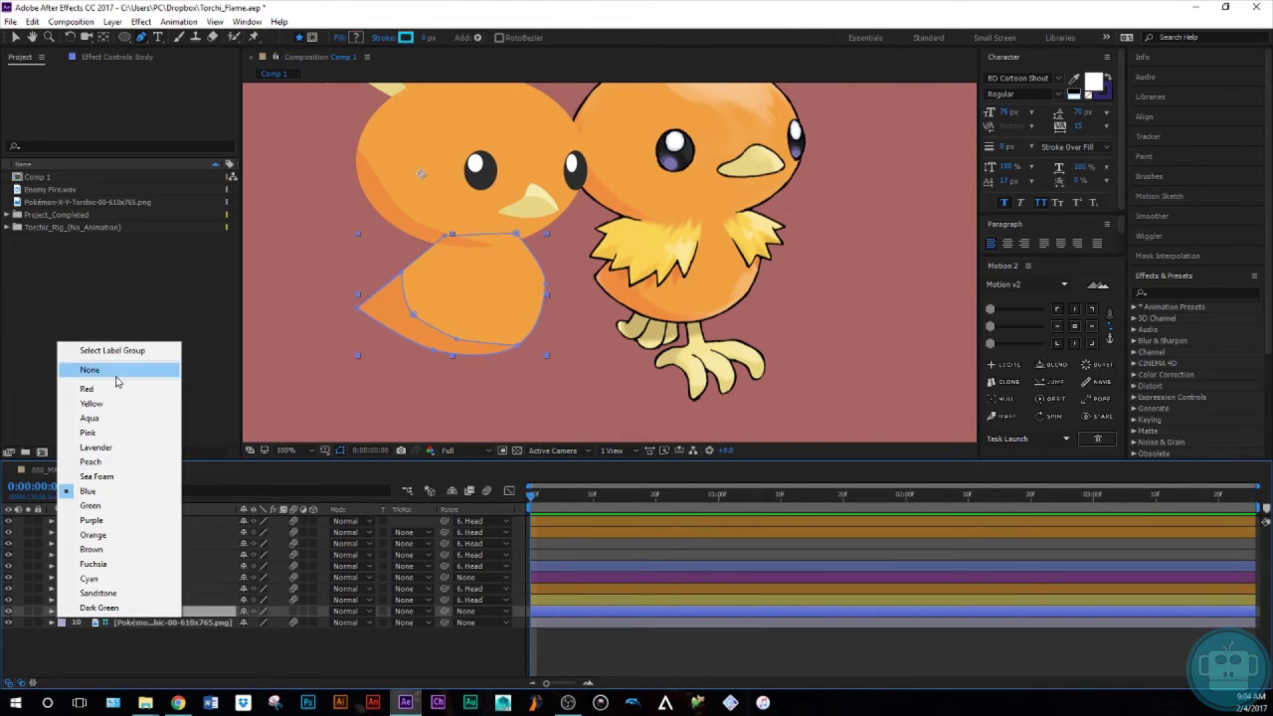
{"action": "left_click", "coordinate": [93, 534]}
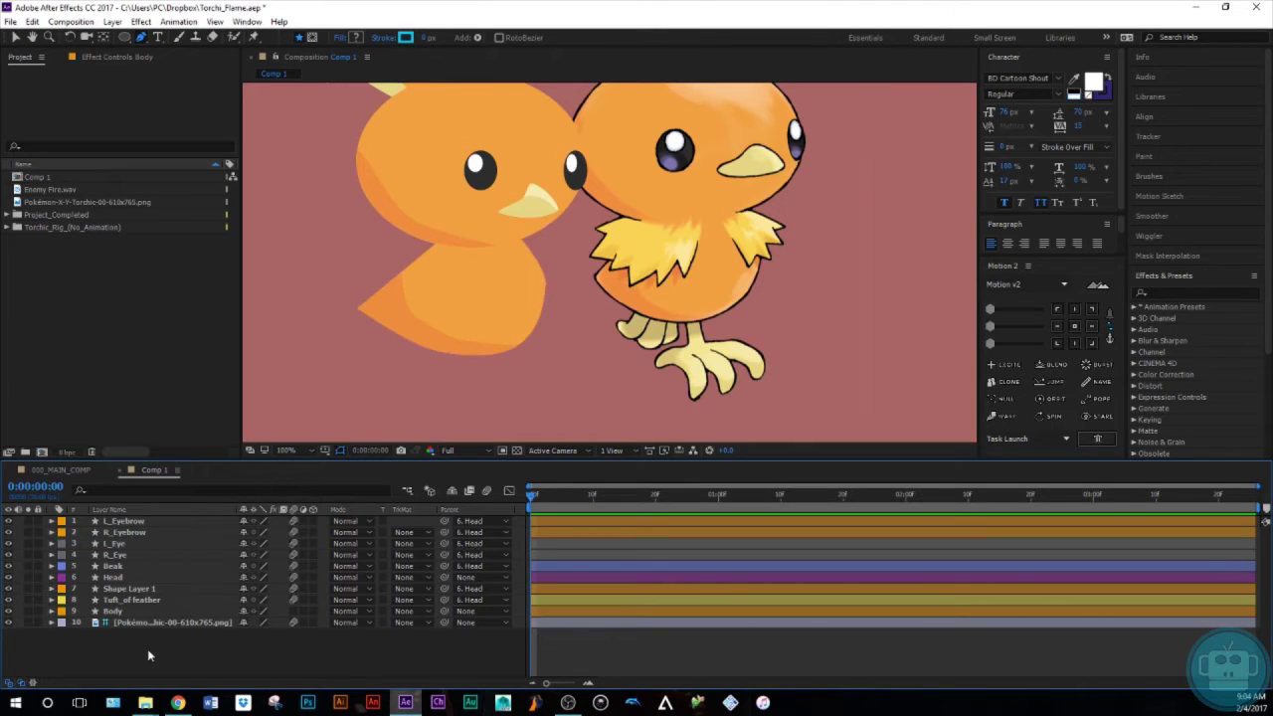
Turn on motion blur for the Body layer and draw a closed jagged feather collar across the neck with the Pen tool
{"action": "left_click", "coordinate": [292, 611]}
{"action": "left_click_drag", "start_coordinate": [420, 232], "coordinate": [388, 258]}
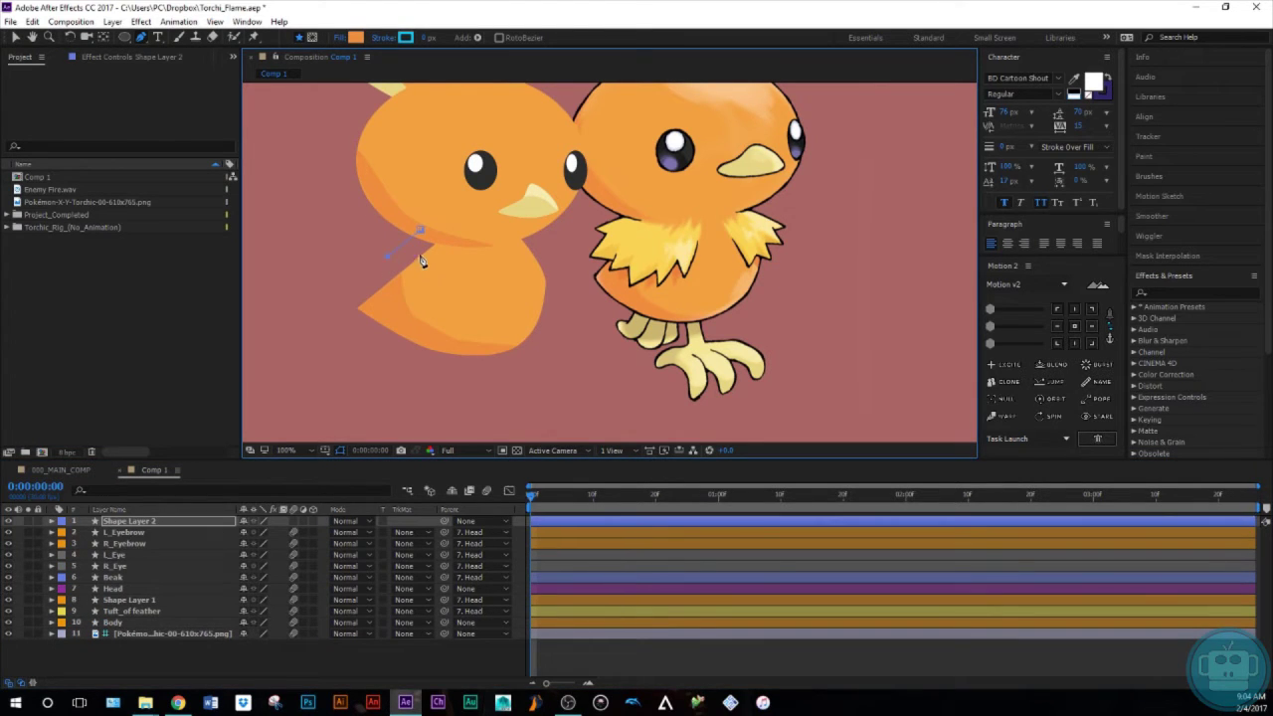
{"action": "left_click", "coordinate": [470, 298]}
{"action": "left_click", "coordinate": [490, 266]}
{"action": "left_click", "coordinate": [498, 294]}
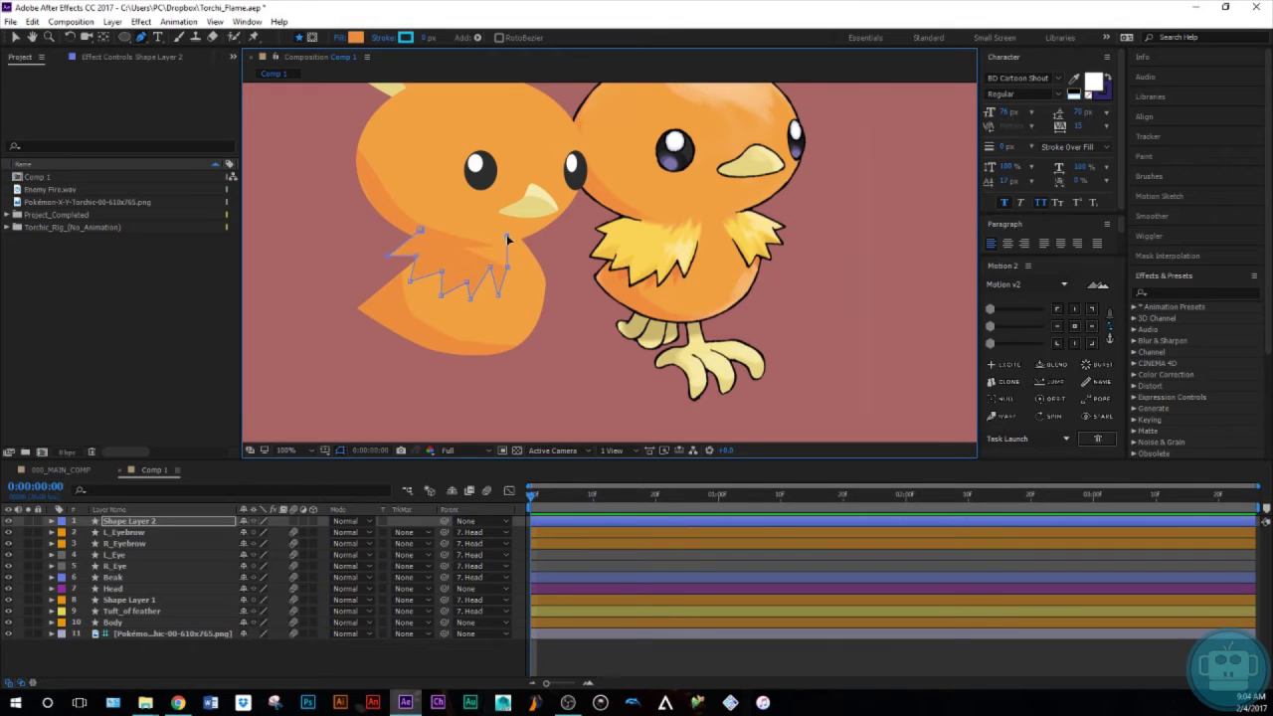
{"action": "left_click", "coordinate": [420, 230]}
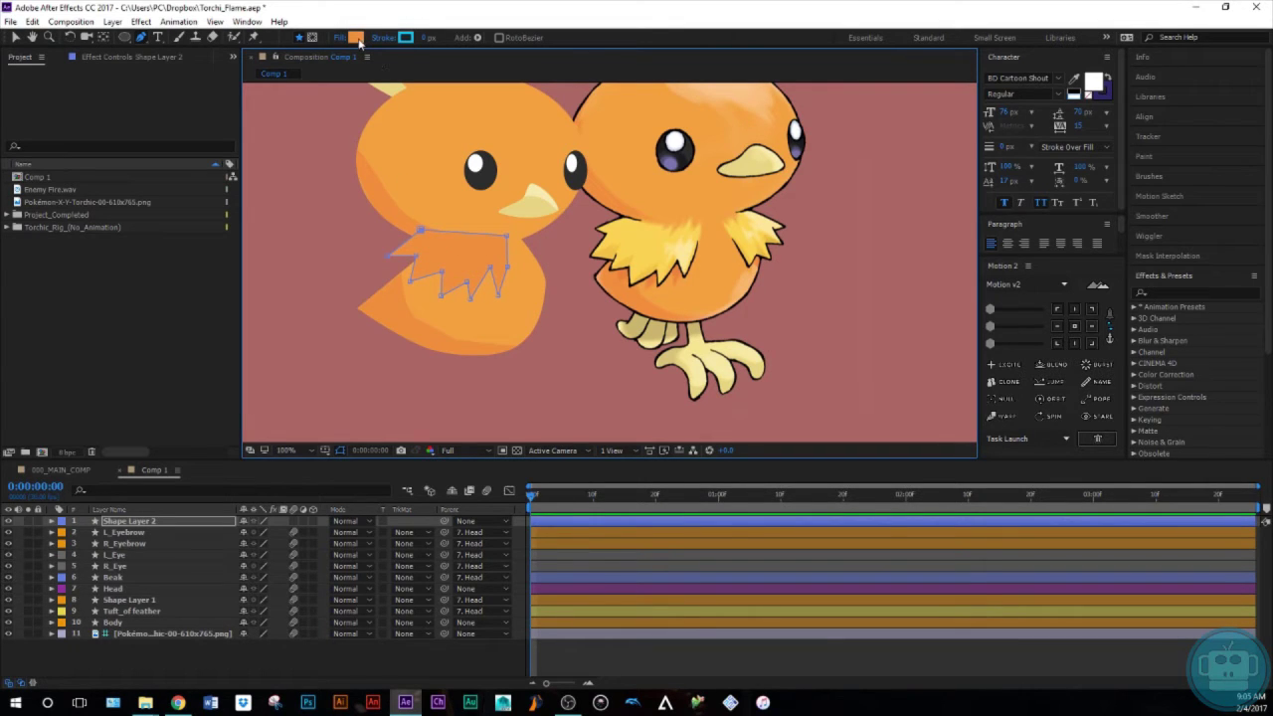
Fill the feather collar with the yellow sampled from the reference character's neck feathers
{"action": "left_click", "coordinate": [355, 38]}
{"action": "left_click", "coordinate": [1189, 382]}
{"action": "left_click", "coordinate": [654, 241]}
{"action": "left_click", "coordinate": [1211, 317]}
Move the feather collar's layer directly below Tuft_of_feather and rename it Feathers
{"action": "left_click_drag", "start_coordinate": [150, 526], "coordinate": [165, 595]}
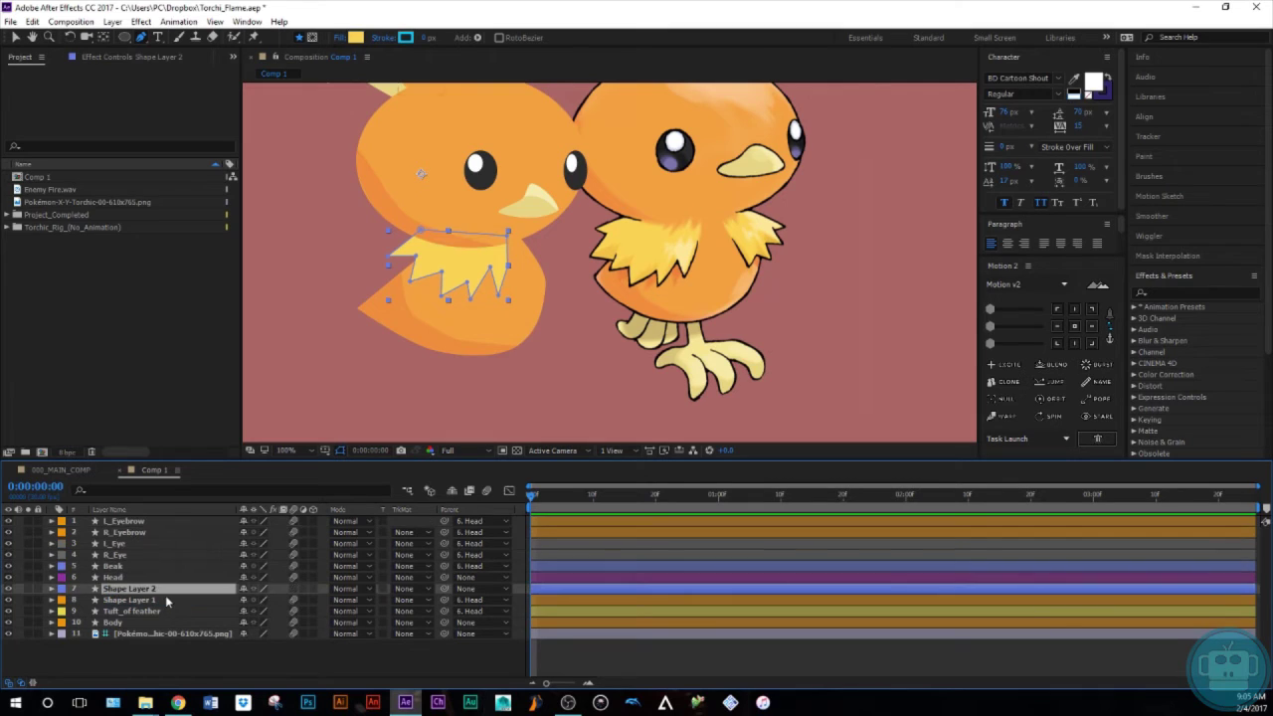
{"action": "left_click", "coordinate": [117, 654]}
{"action": "left_click", "coordinate": [121, 601]}
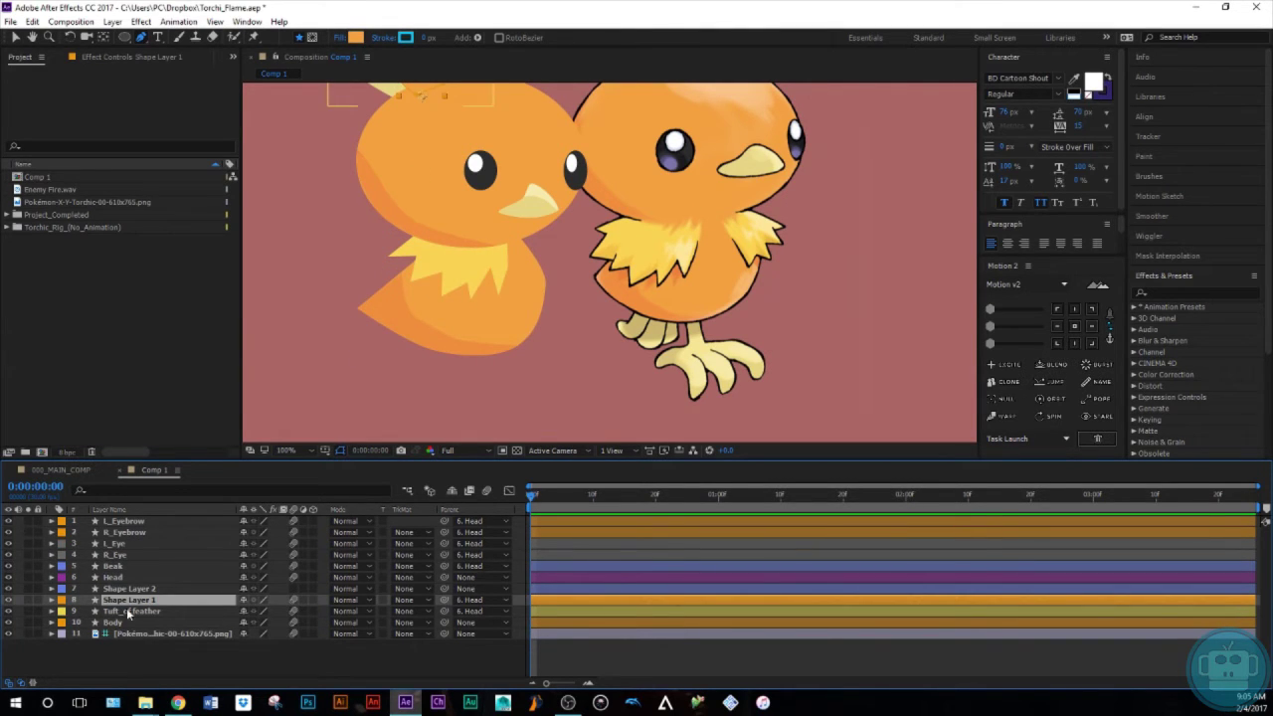
{"action": "left_click_drag", "start_coordinate": [123, 590], "coordinate": [130, 622]}
{"action": "key", "text": "Return"}
{"action": "type", "text": "Feather"}
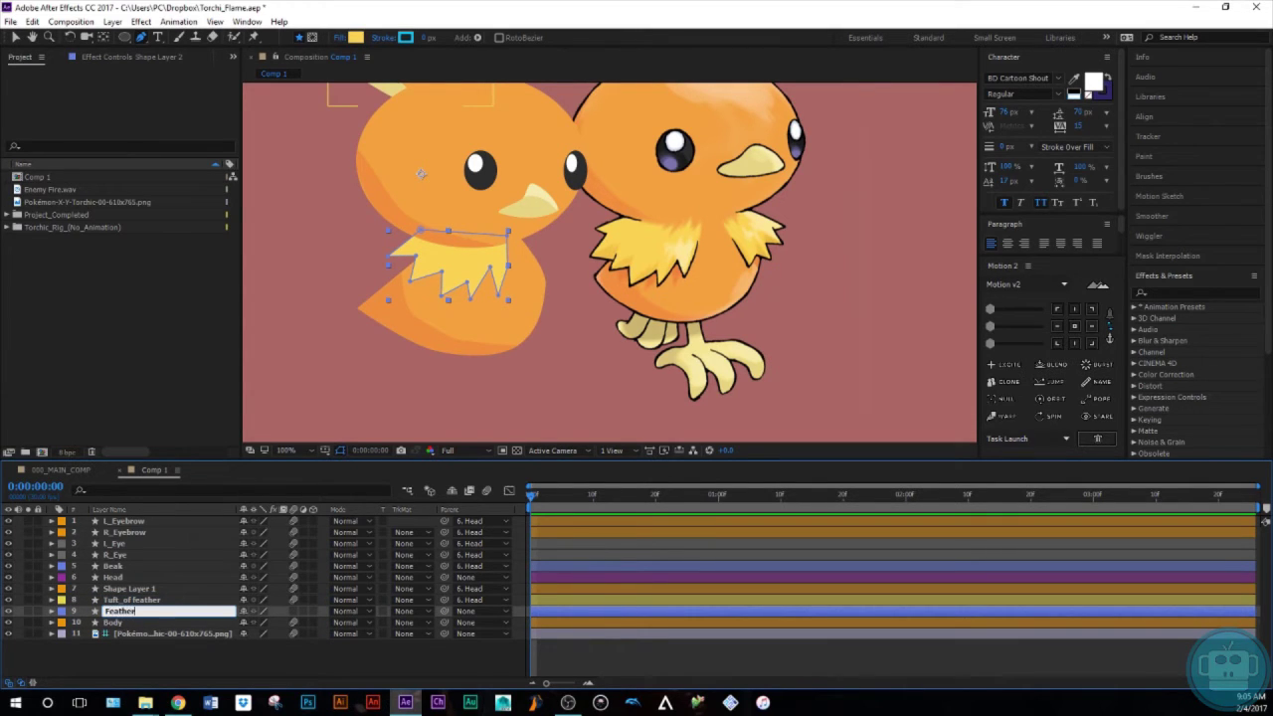
{"action": "type", "text": "s"}
{"action": "key", "text": "Return"}
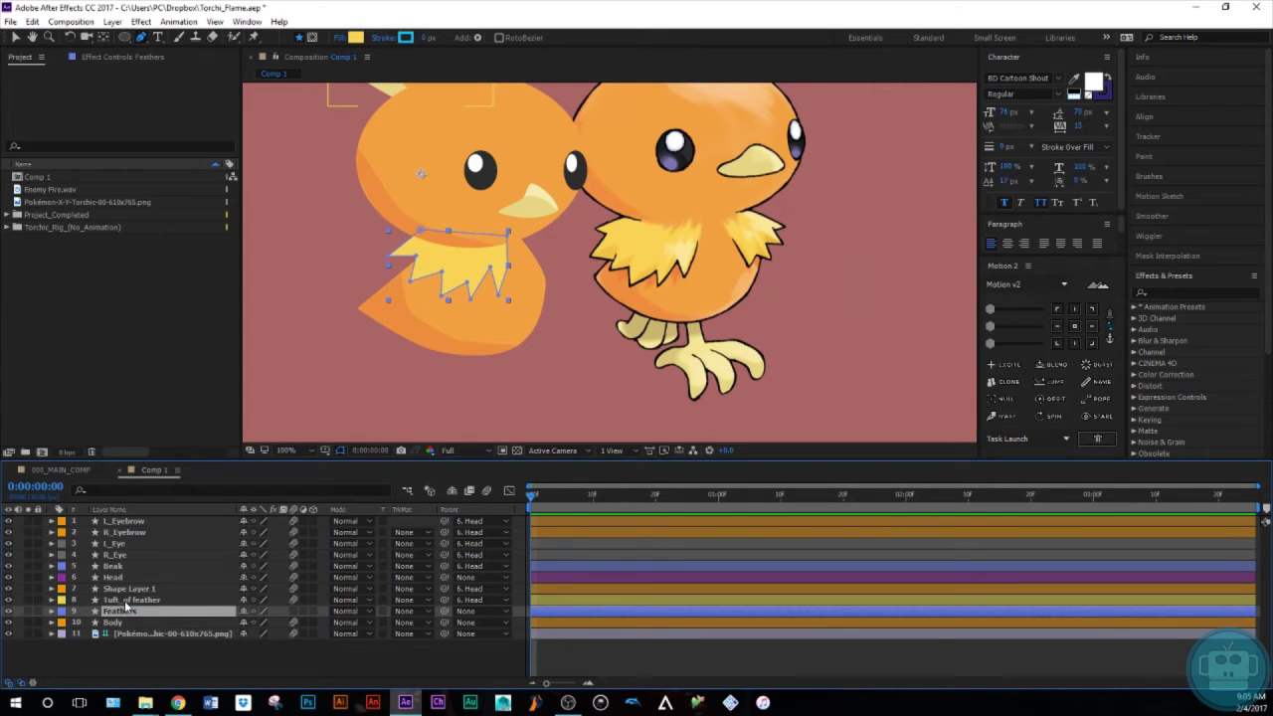
Set the Feathers layer's label color to yellow and center its anchor point
{"action": "left_click", "coordinate": [62, 610]}
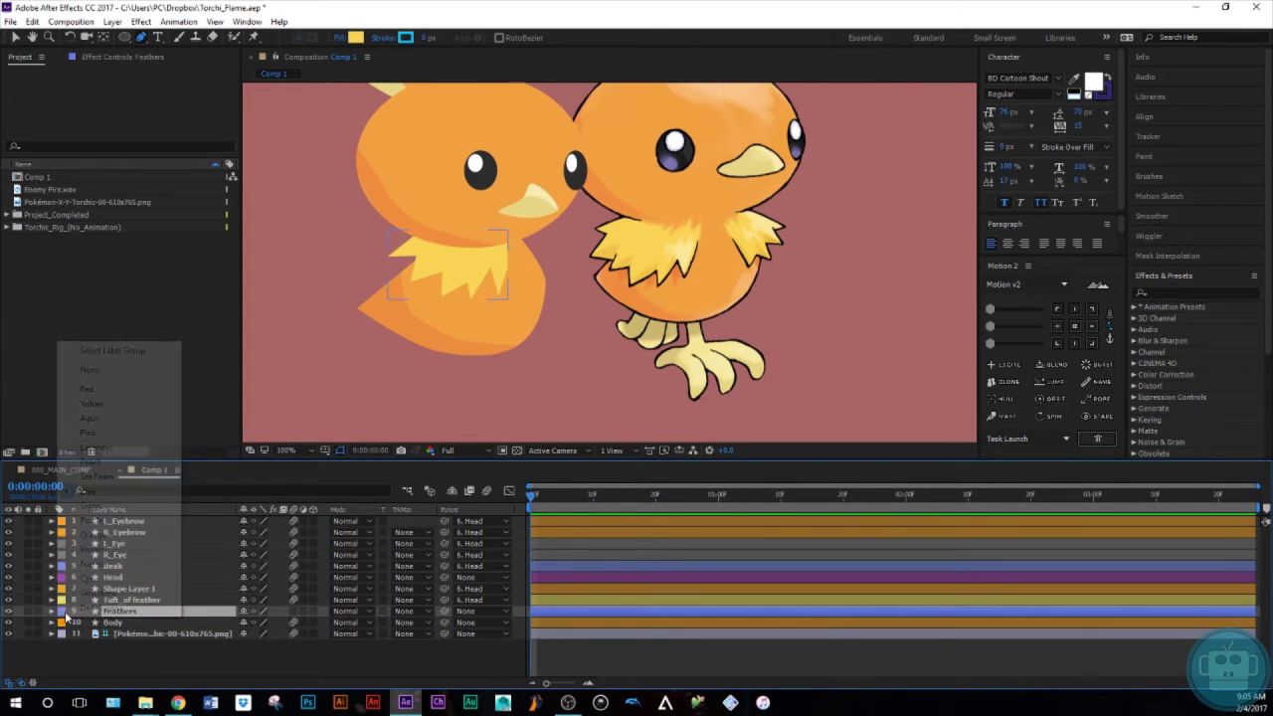
{"action": "left_click", "coordinate": [90, 403]}
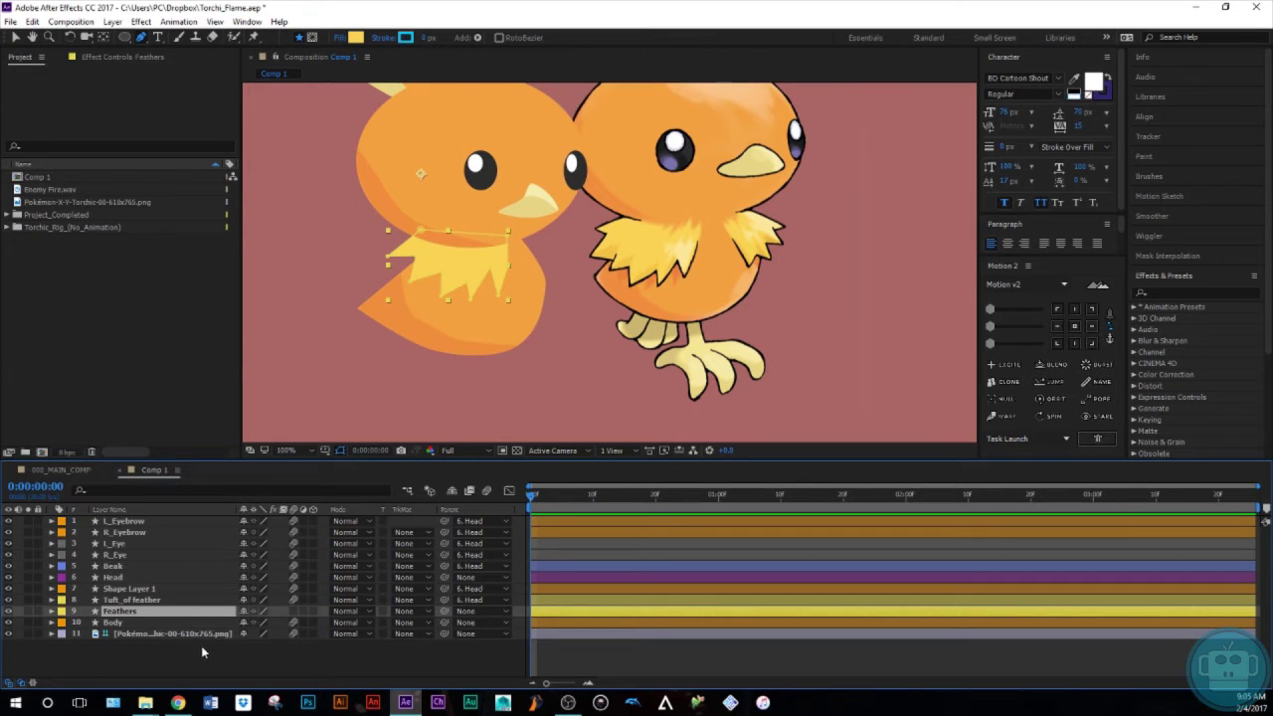
{"action": "left_click", "coordinate": [1075, 326]}
{"action": "left_click", "coordinate": [160, 655]}
Draw a second, smaller jagged feather cluster on the Feathers layer, beneath the beak and extending past the body's front edge
{"action": "left_click", "coordinate": [136, 613]}
{"action": "left_click_drag", "start_coordinate": [521, 243], "coordinate": [525, 280]}
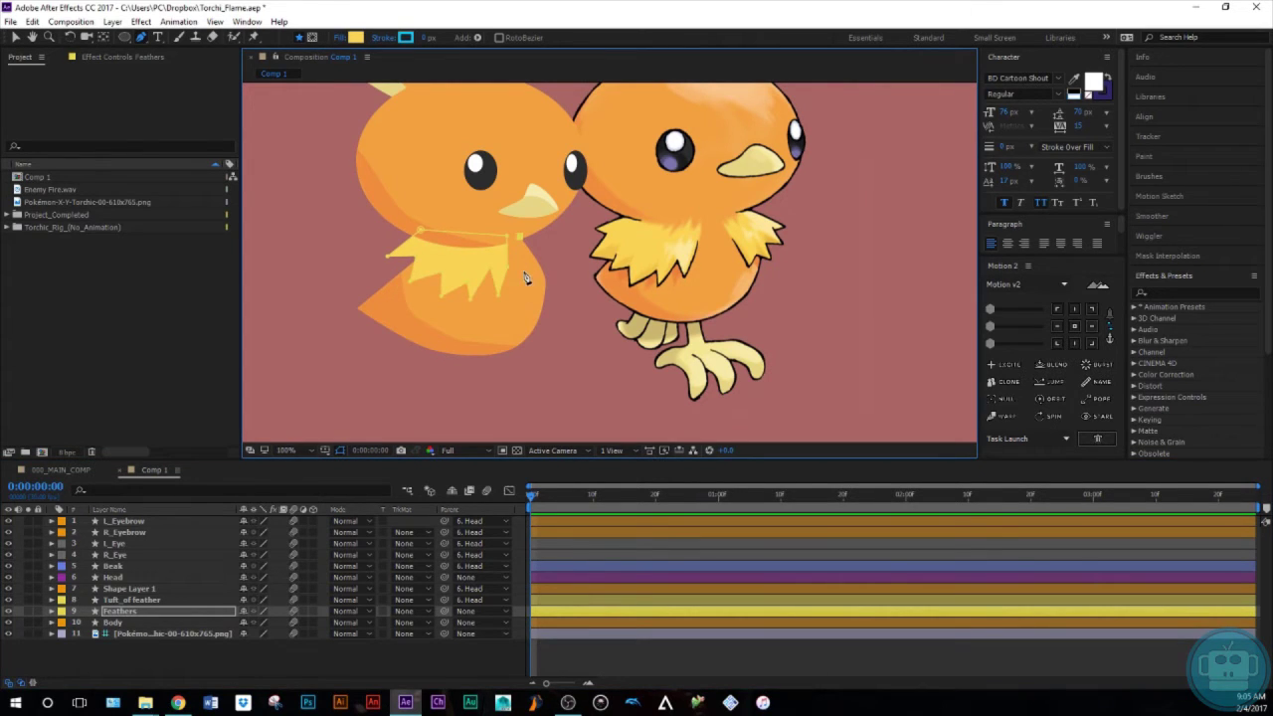
{"action": "left_click", "coordinate": [533, 287]}
{"action": "left_click", "coordinate": [538, 271]}
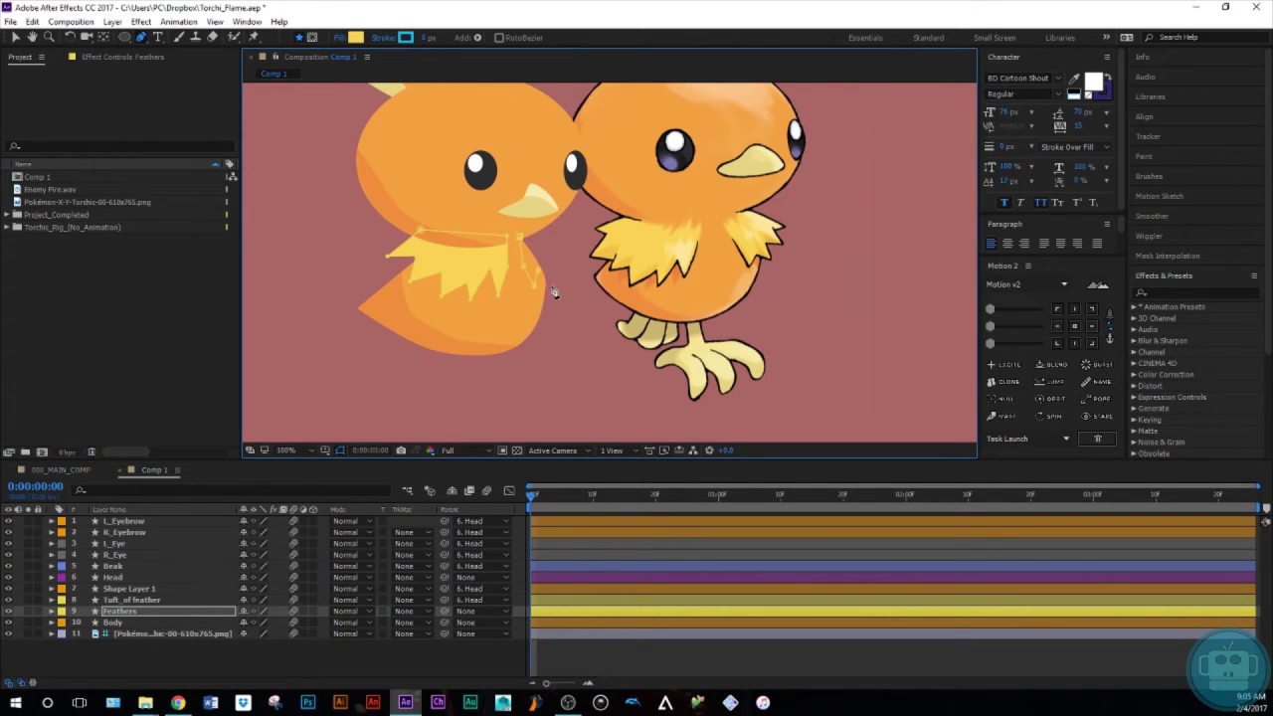
{"action": "left_click", "coordinate": [552, 261]}
{"action": "left_click", "coordinate": [552, 287]}
{"action": "left_click", "coordinate": [582, 258]}
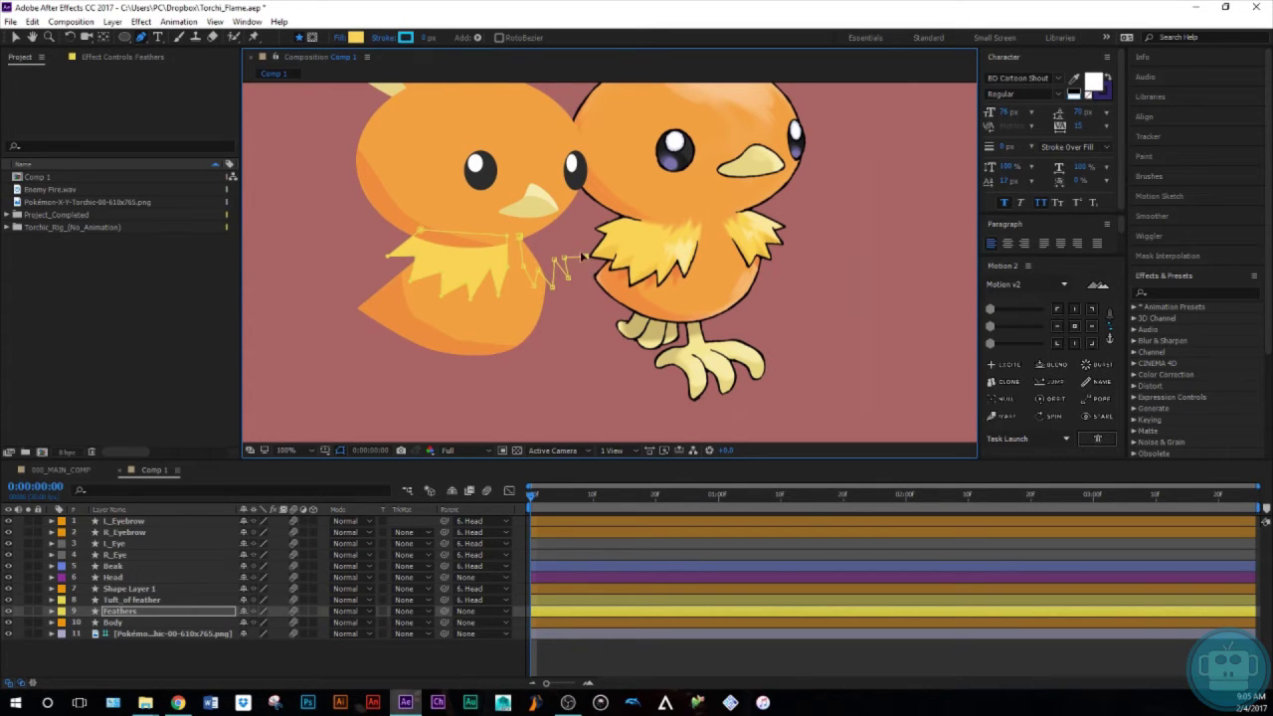
{"action": "left_click", "coordinate": [518, 238]}
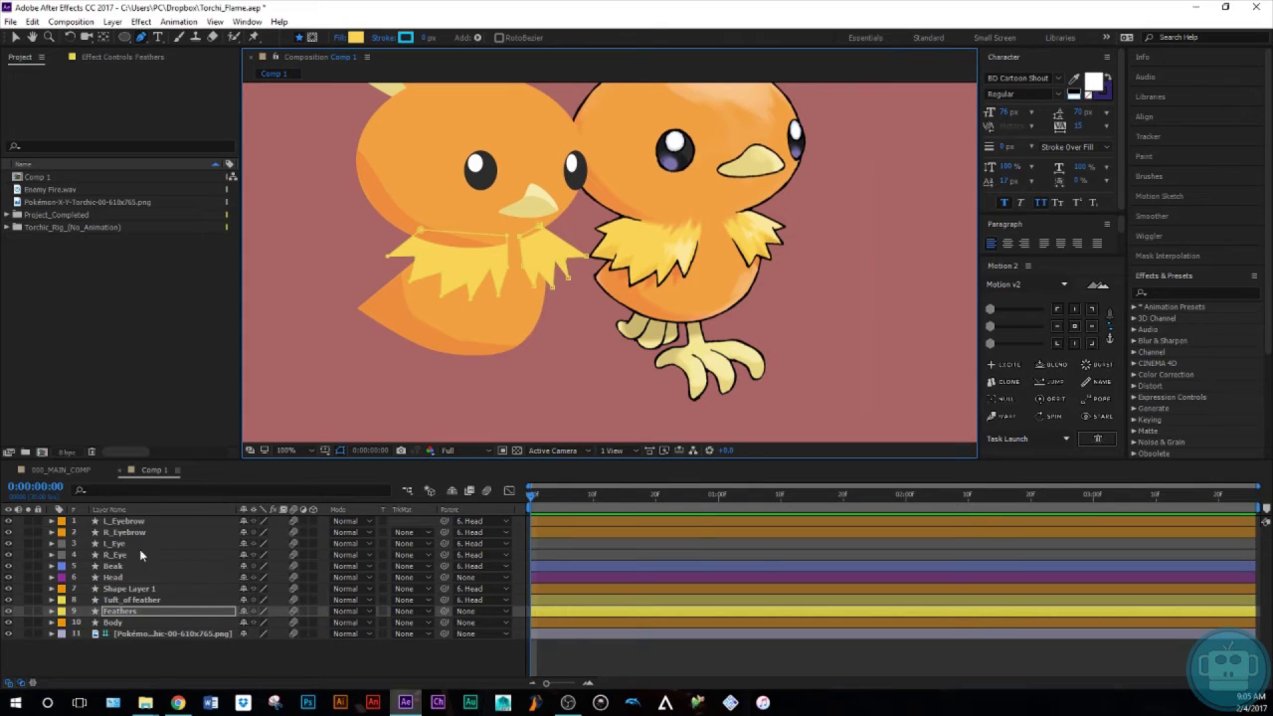
Hide and show the Feathers layer to check the feather shapes, and save the project
{"action": "left_click", "coordinate": [111, 612]}
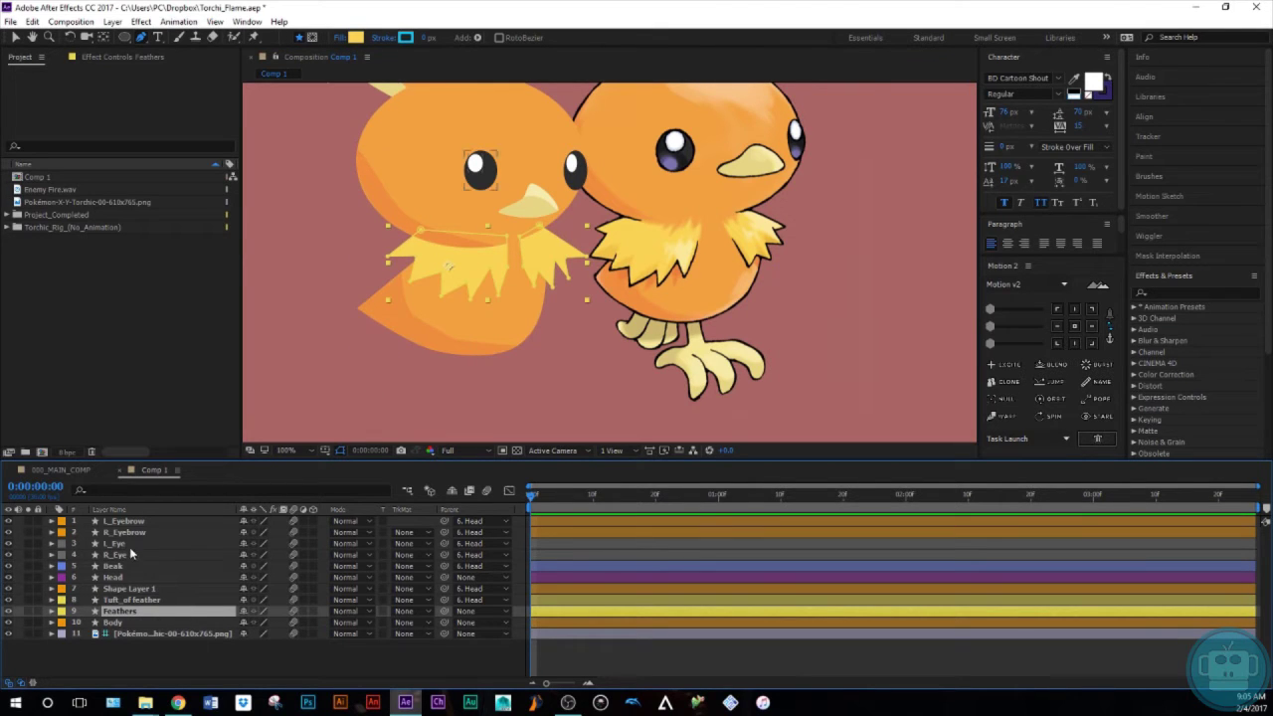
{"action": "left_click", "coordinate": [9, 611]}
{"action": "left_click", "coordinate": [9, 611]}
{"action": "left_click", "coordinate": [141, 647]}
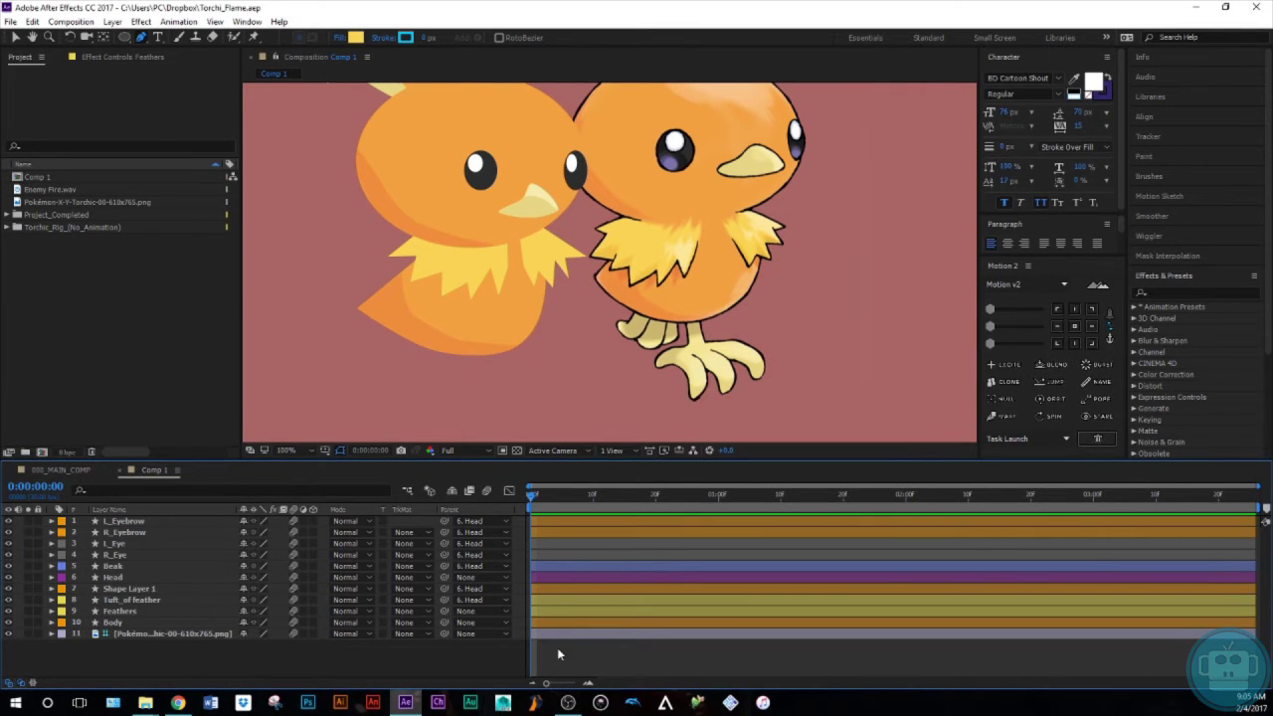
Parent the Feathers layer to Head and the Head layer to Body
{"action": "left_click", "coordinate": [107, 623]}
{"action": "left_click", "coordinate": [117, 611], "text": "shift"}
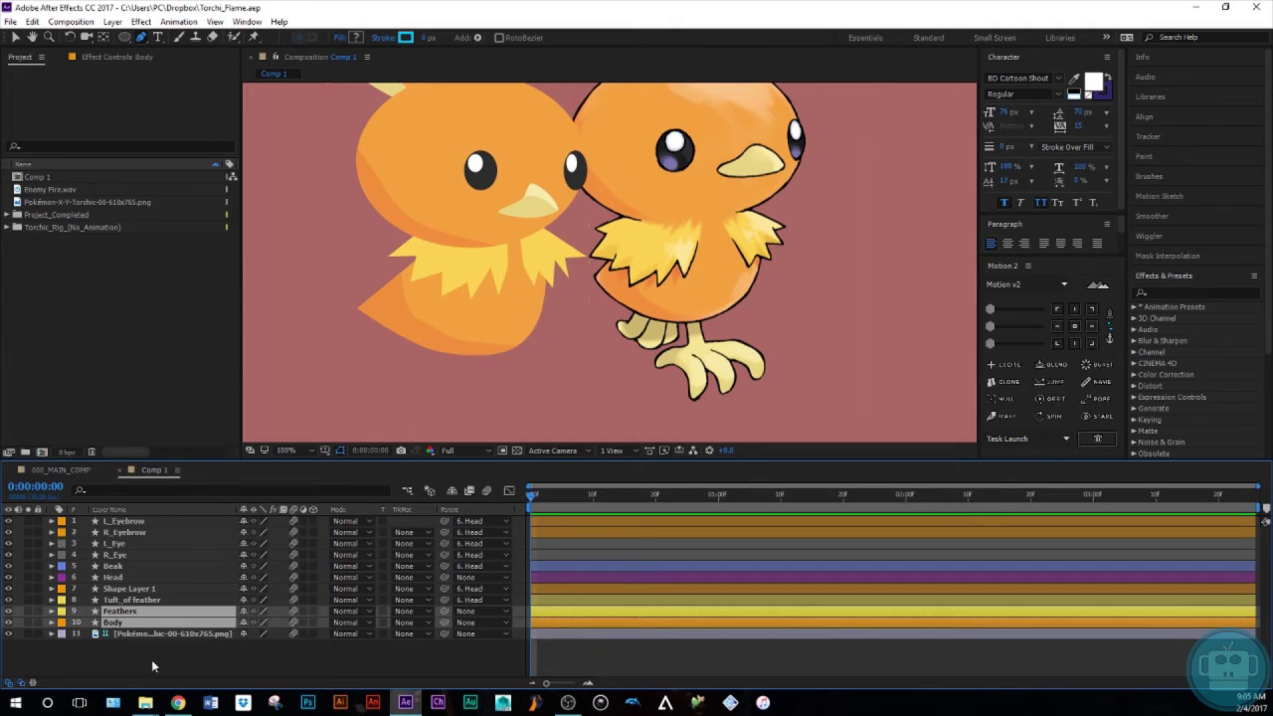
{"action": "left_click", "coordinate": [127, 612]}
{"action": "left_click_drag", "start_coordinate": [444, 611], "coordinate": [444, 577]}
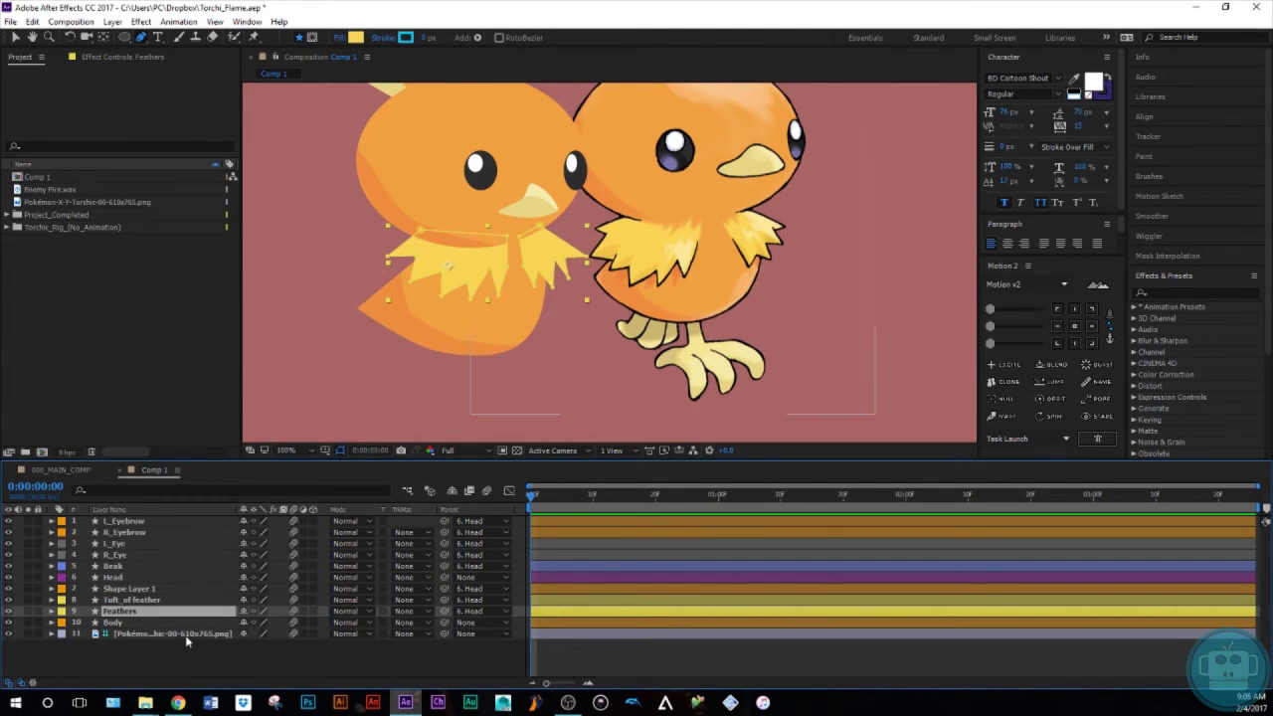
{"action": "left_click", "coordinate": [254, 624]}
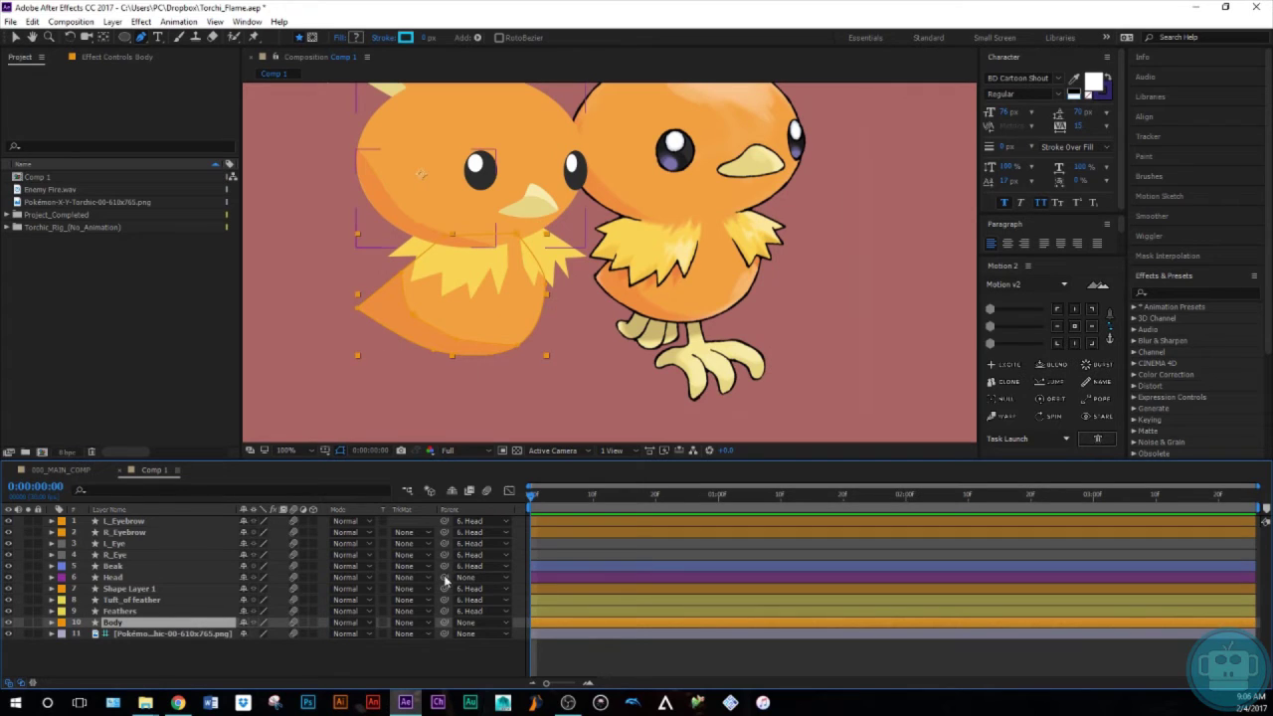
{"action": "left_click_drag", "start_coordinate": [444, 574], "coordinate": [447, 622]}
{"action": "left_click", "coordinate": [159, 622]}
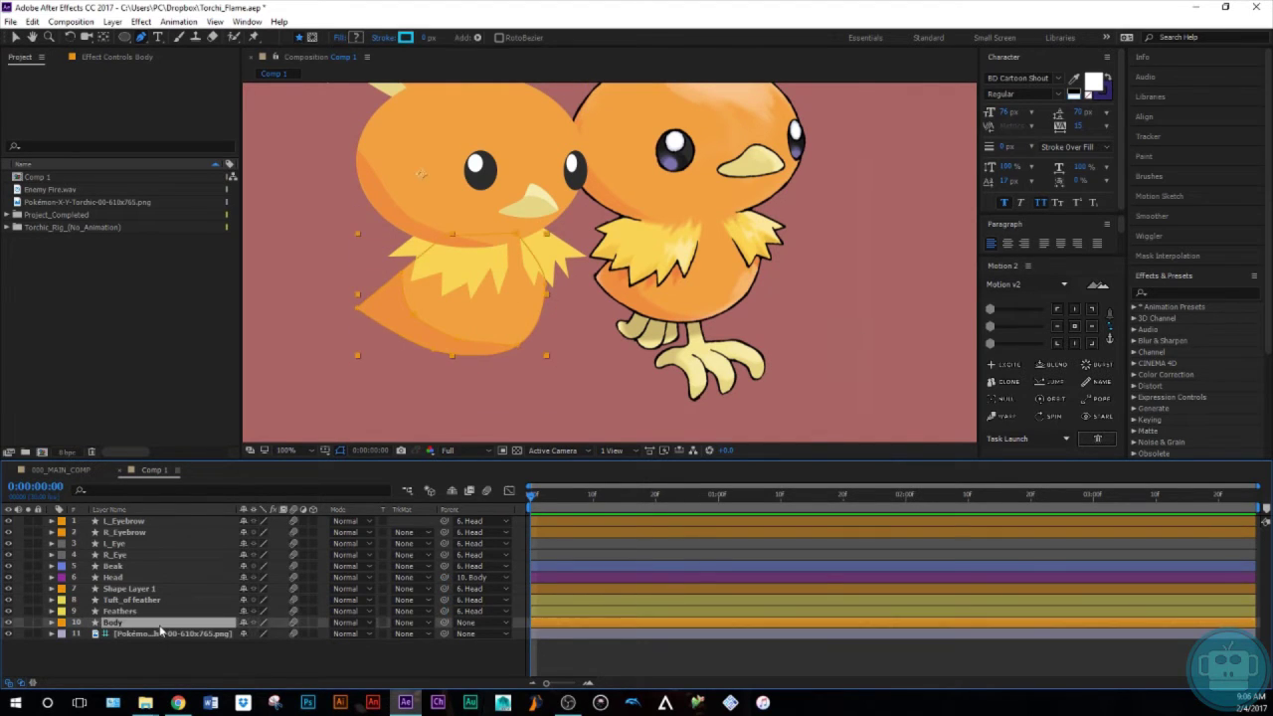
Move the Body layer's anchor point to the bottom center of the body shape
{"action": "left_click", "coordinate": [208, 665]}
{"action": "key", "text": "h"}
{"action": "left_click_drag", "start_coordinate": [457, 257], "coordinate": [419, 239]}
{"action": "left_click_drag", "start_coordinate": [449, 321], "coordinate": [422, 300]}
{"action": "key", "text": "space"}
{"action": "left_click_drag", "start_coordinate": [413, 200], "coordinate": [466, 315]}
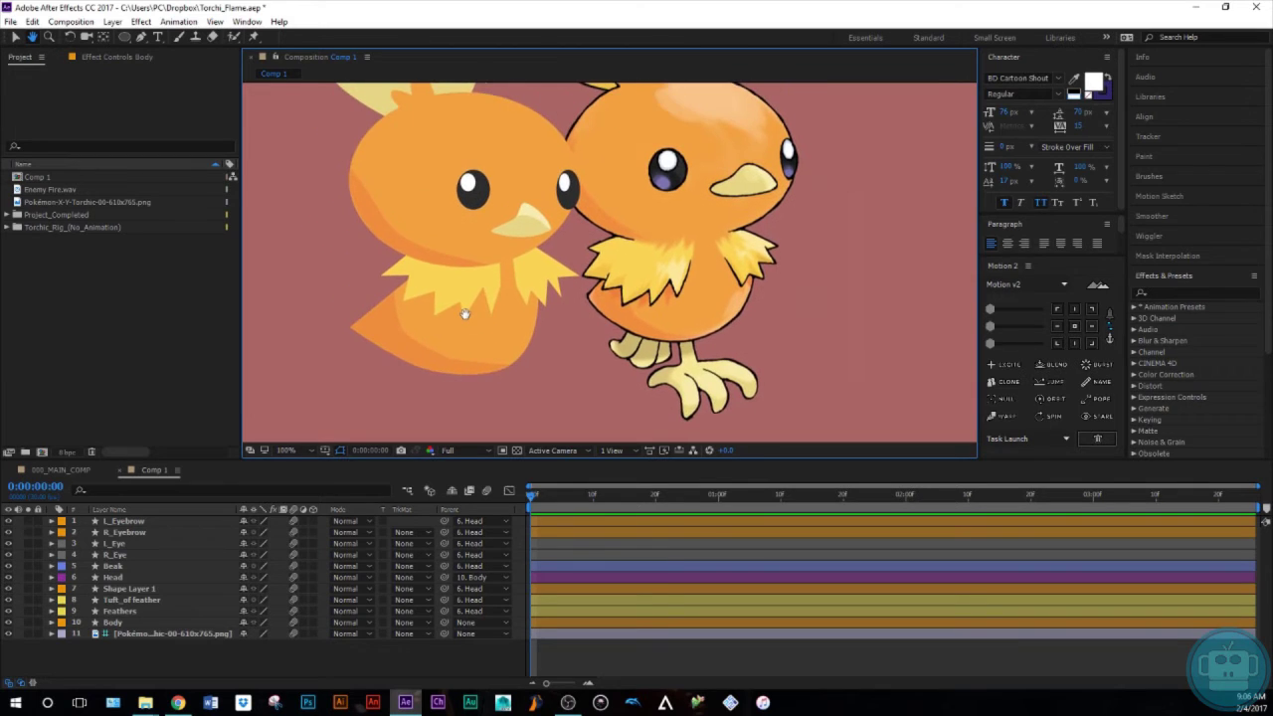
{"action": "left_click", "coordinate": [113, 623]}
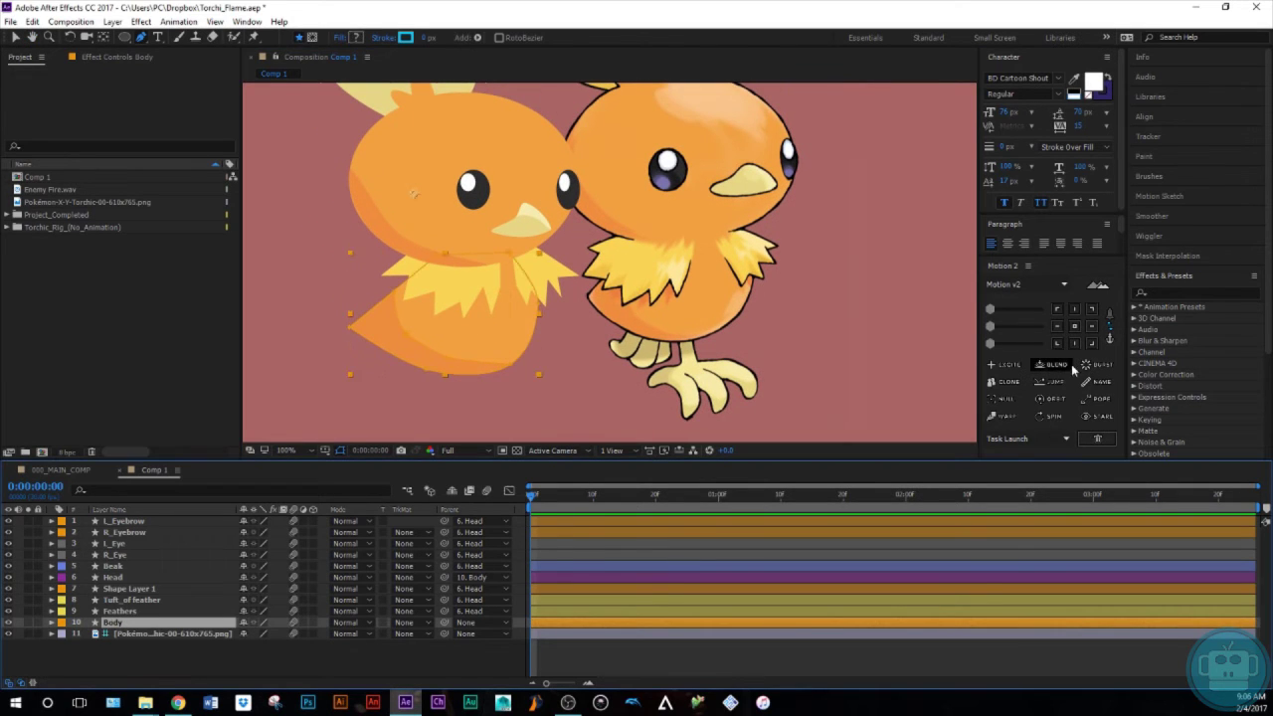
{"action": "left_click", "coordinate": [1074, 343]}
{"action": "left_click", "coordinate": [163, 658]}
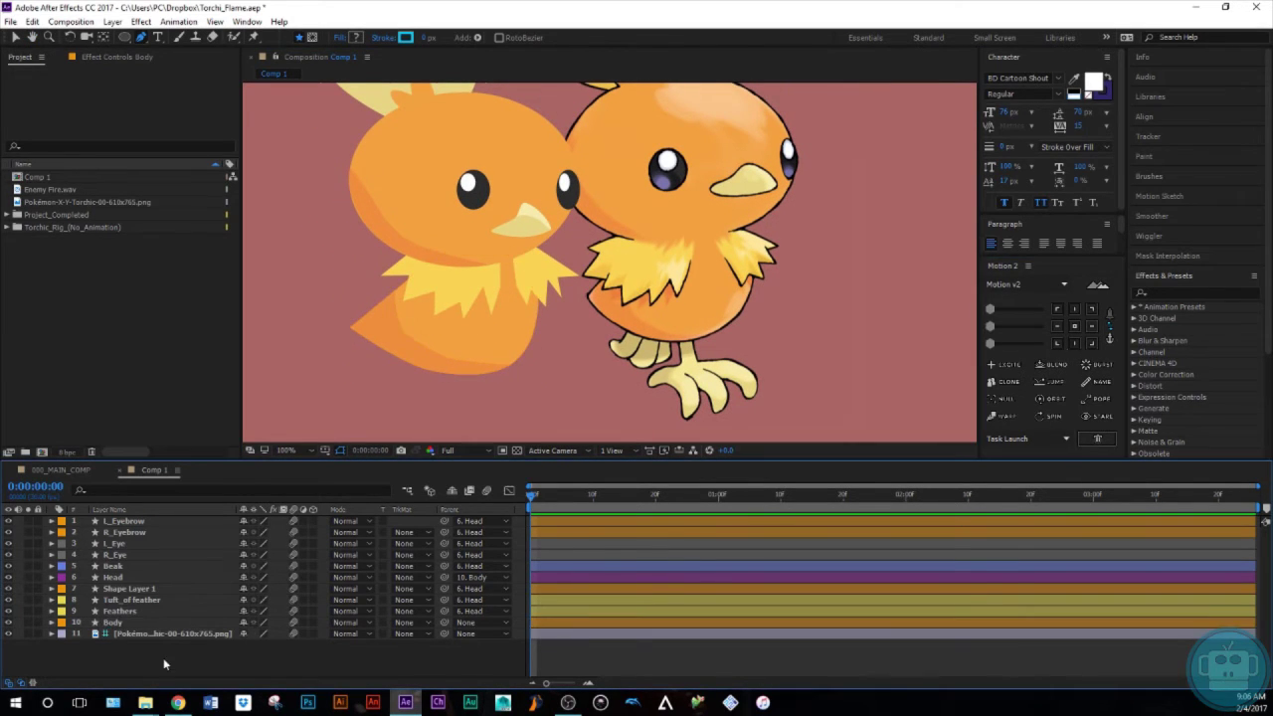
Draw a short, nearly vertical leg line down from the body's underside on a new shape layer with the Pen tool
{"action": "key", "text": "space"}
{"action": "left_click_drag", "start_coordinate": [427, 350], "coordinate": [420, 296]}
{"action": "left_click", "coordinate": [425, 300]}
{"action": "left_click", "coordinate": [421, 360]}
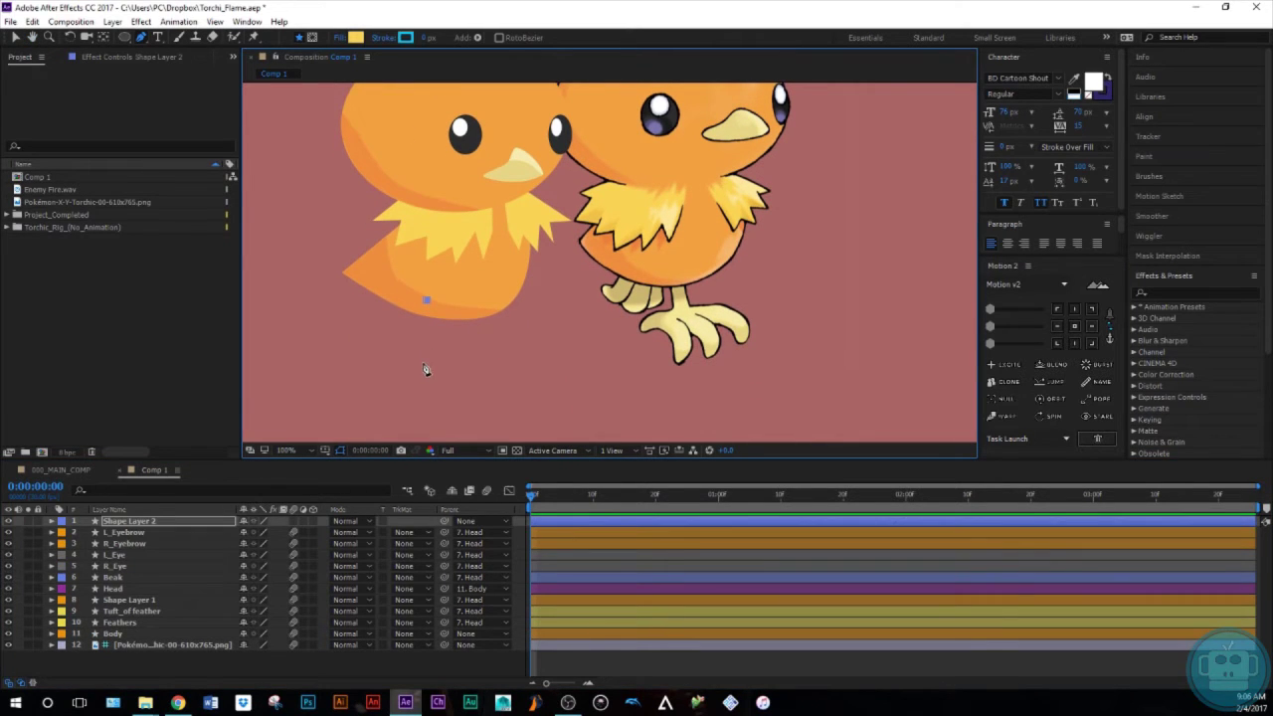
Give the leg line a 15 px stroke in the pale yellow F5E796 sampled from the reference foot
{"action": "left_click", "coordinate": [406, 36]}
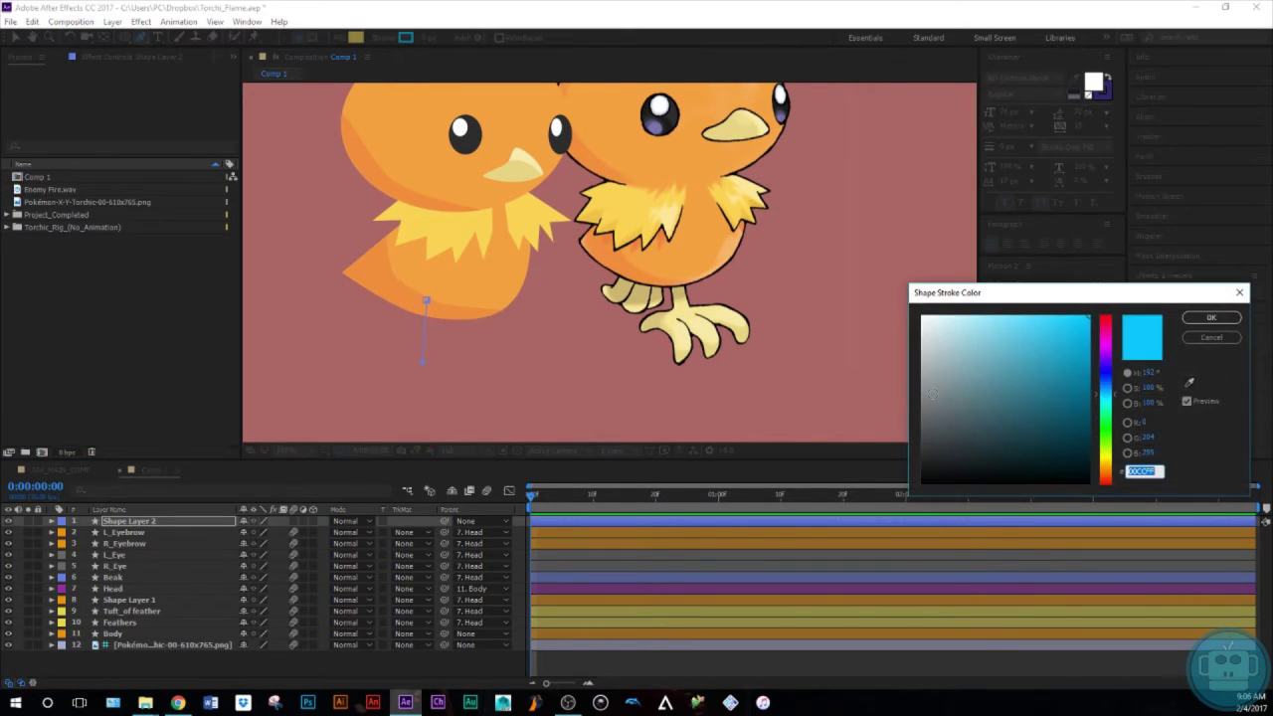
{"action": "left_click", "coordinate": [1187, 379]}
{"action": "left_click", "coordinate": [682, 319]}
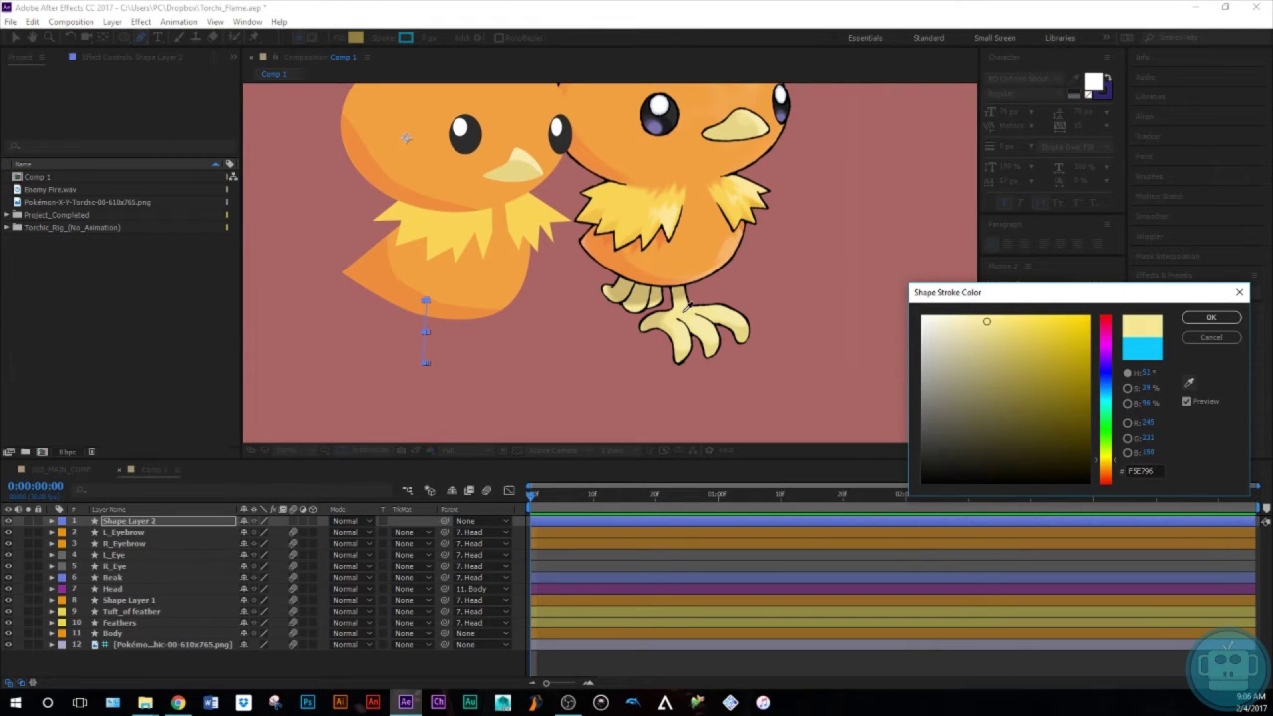
{"action": "left_click", "coordinate": [1198, 318]}
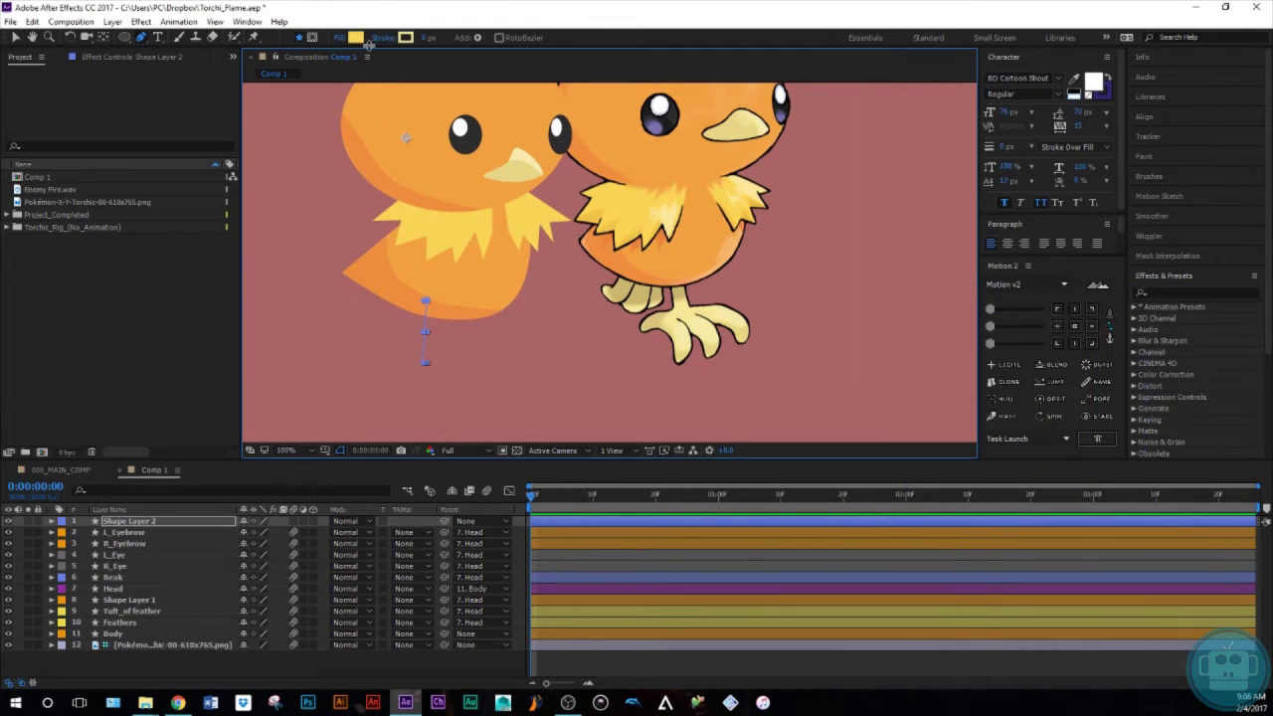
{"action": "left_click_drag", "start_coordinate": [419, 37], "coordinate": [431, 37]}
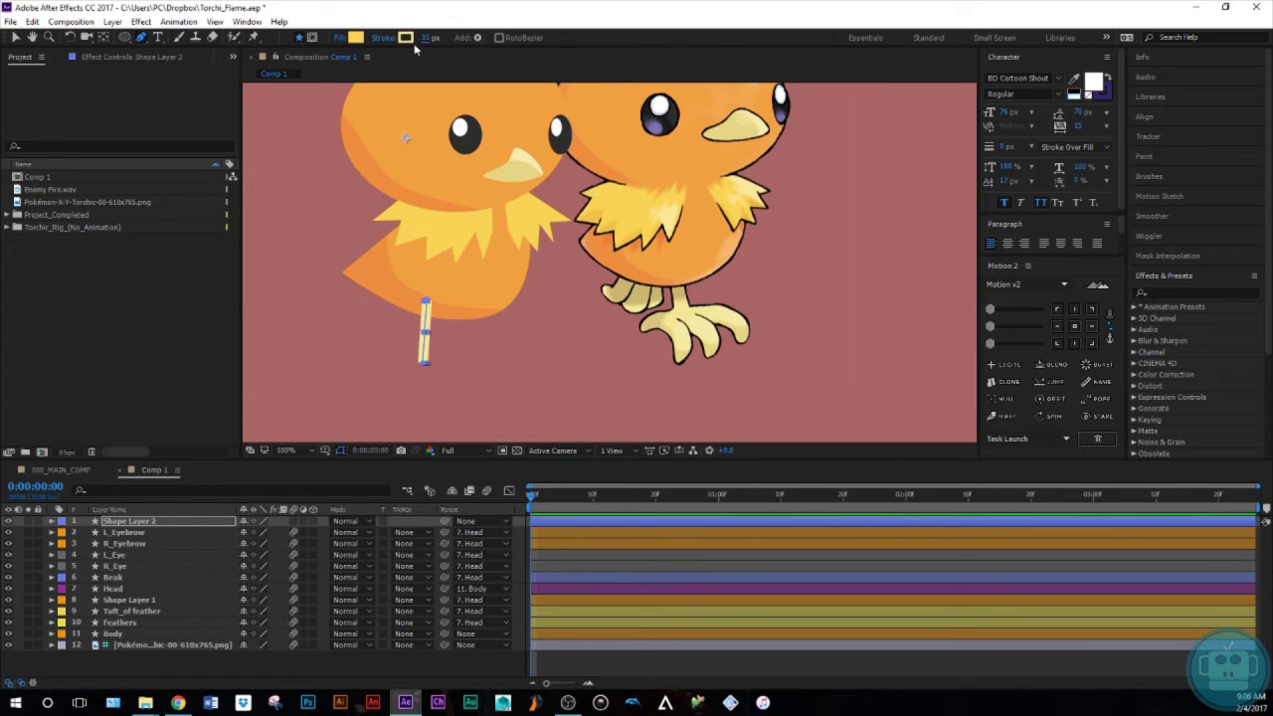
Set the leg shape's fill to None
{"action": "left_click", "coordinate": [341, 38]}
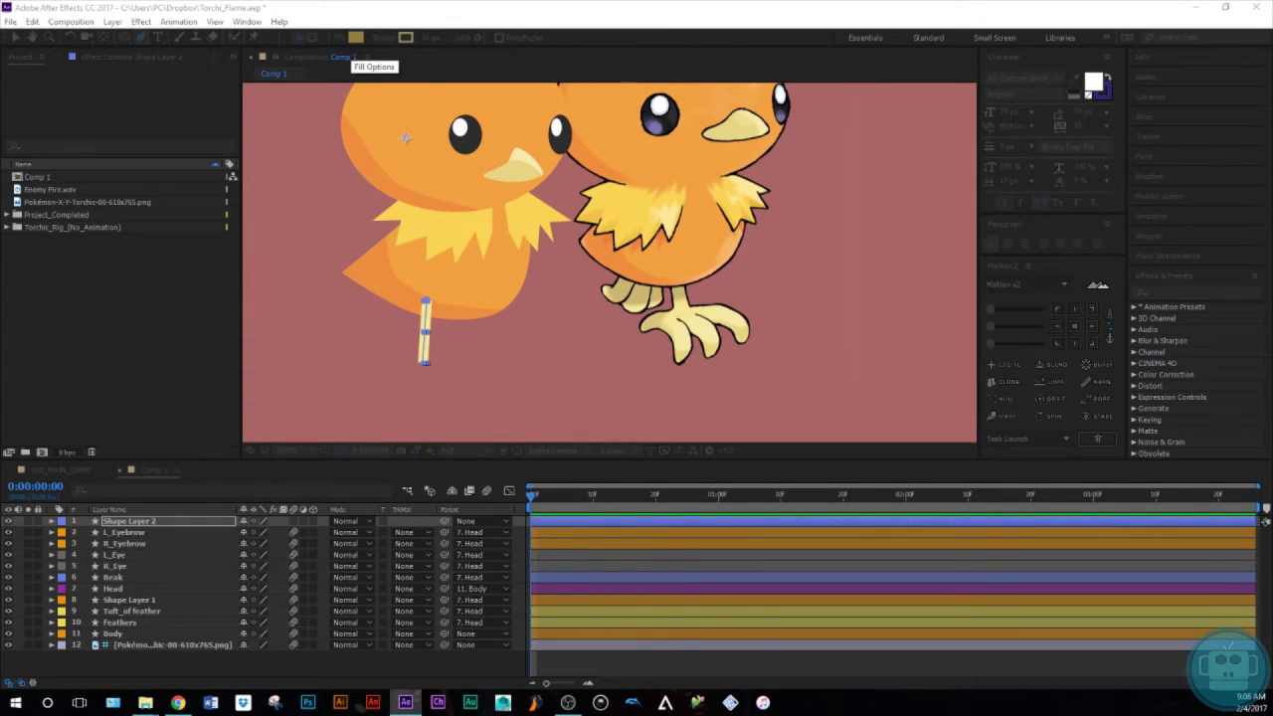
{"action": "left_click_drag", "start_coordinate": [1272, 234], "coordinate": [859, 244]}
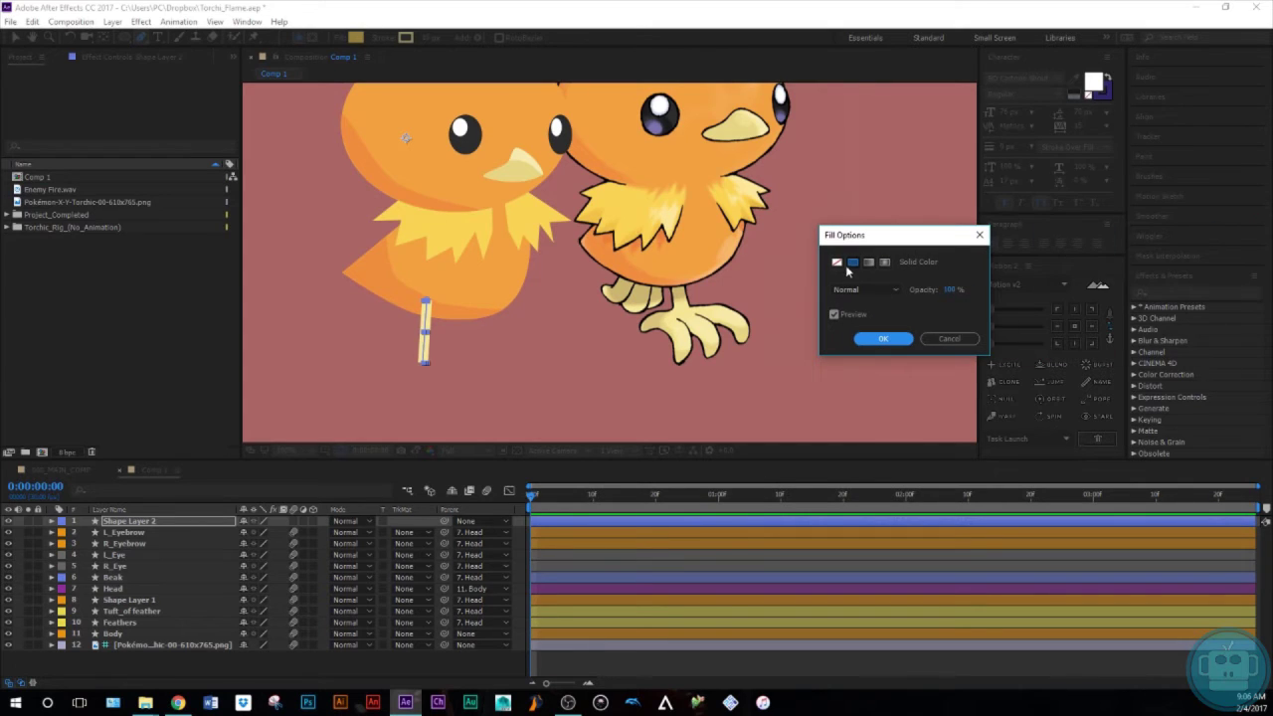
{"action": "left_click", "coordinate": [881, 339]}
Rename the leg's shape layer Leg and place it directly below the Body layer
{"action": "left_click", "coordinate": [181, 520]}
{"action": "key", "text": "Return"}
{"action": "type", "text": "Leg"}
{"action": "key", "text": "Return"}
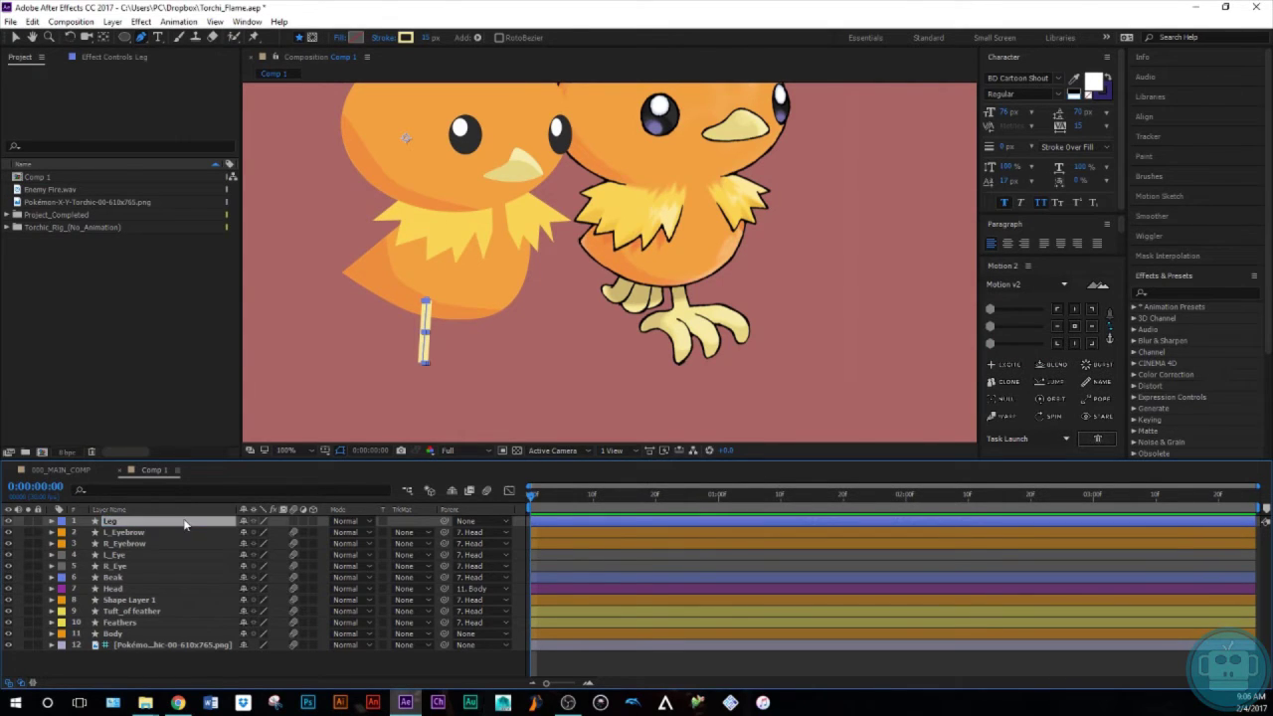
{"action": "left_click_drag", "start_coordinate": [159, 521], "coordinate": [179, 635]}
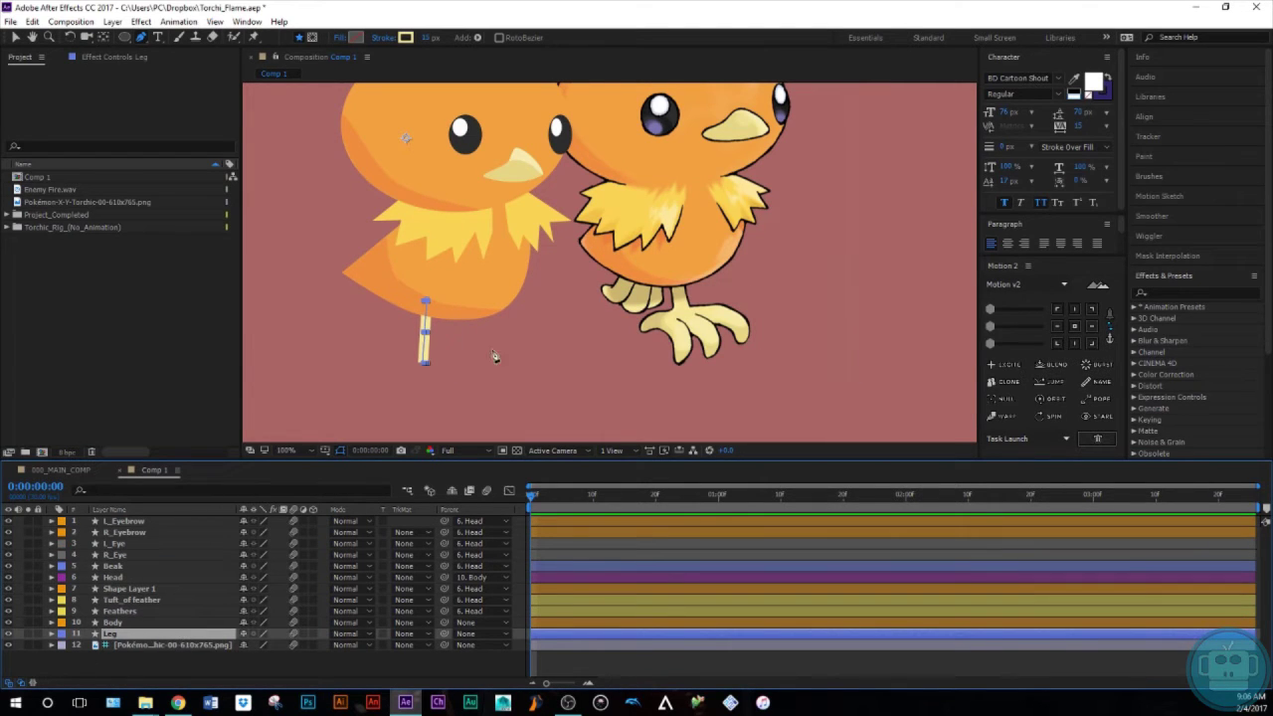
{"action": "scroll", "coordinate": [447, 236], "scroll_direction": "down", "scroll_amount": 3}
{"action": "left_click", "coordinate": [199, 665]}
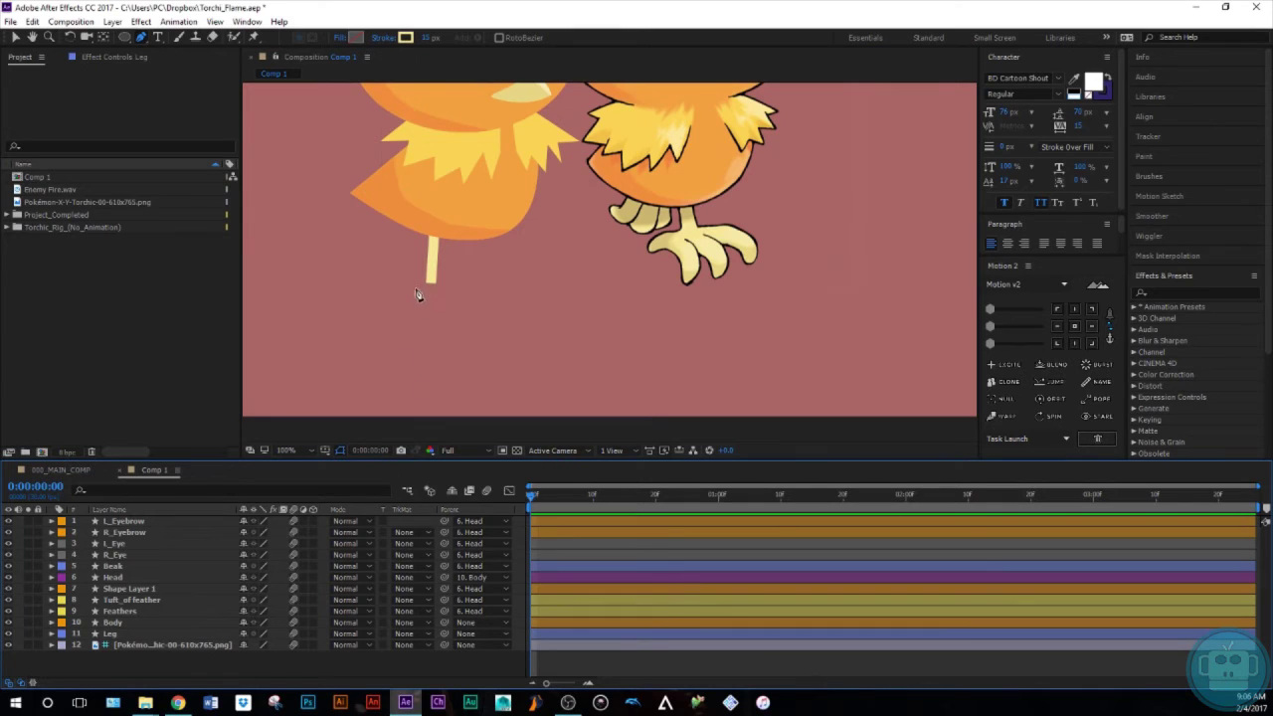
Set the Line Cap of the leg line's stroke to Round Cap
{"action": "left_click", "coordinate": [116, 636]}
{"action": "left_click", "coordinate": [111, 633]}
{"action": "left_click", "coordinate": [52, 633]}
{"action": "left_click", "coordinate": [62, 645]}
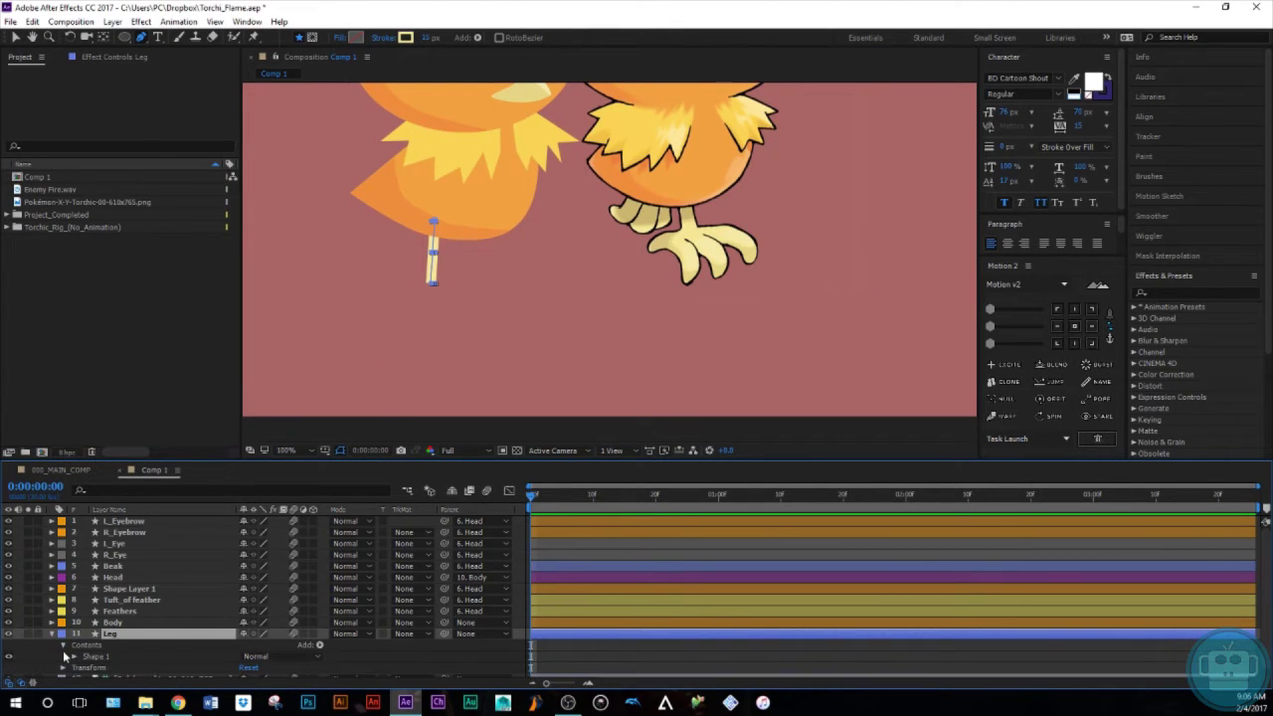
{"action": "left_click", "coordinate": [74, 656]}
{"action": "scroll", "coordinate": [120, 636], "scroll_direction": "down", "scroll_amount": 2}
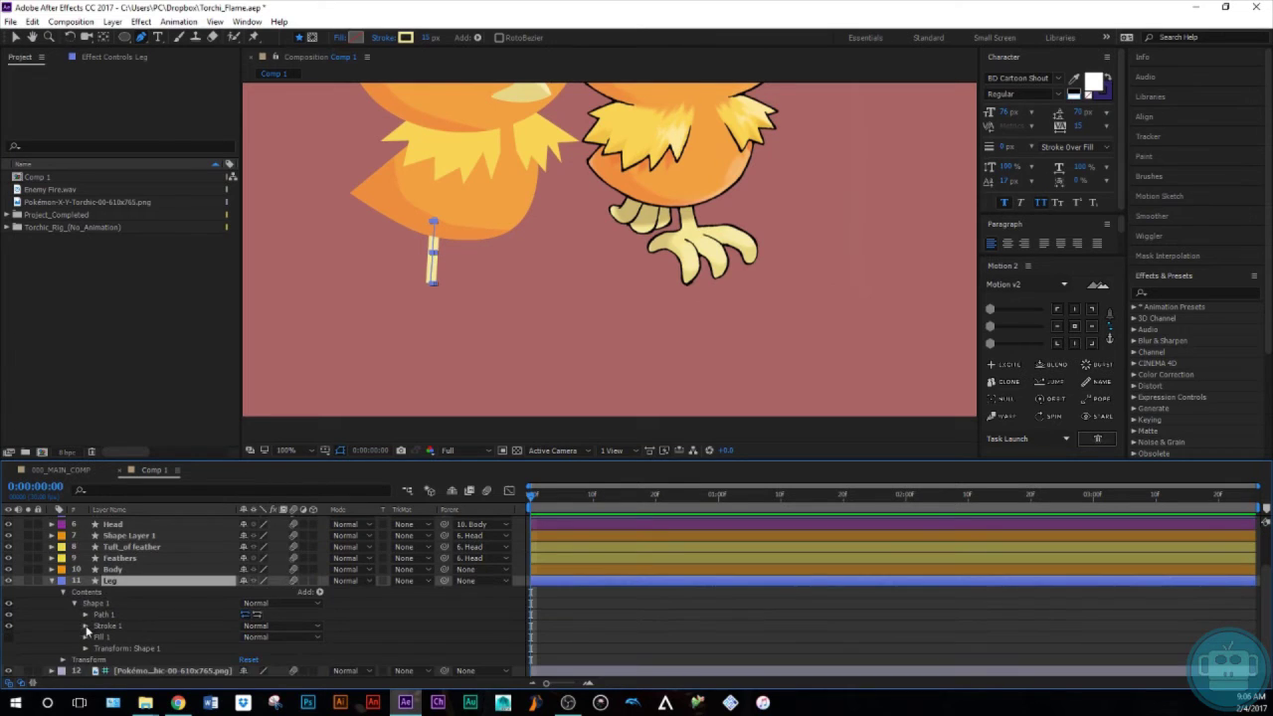
{"action": "left_click", "coordinate": [86, 626]}
{"action": "scroll", "coordinate": [119, 626], "scroll_direction": "down", "scroll_amount": 3}
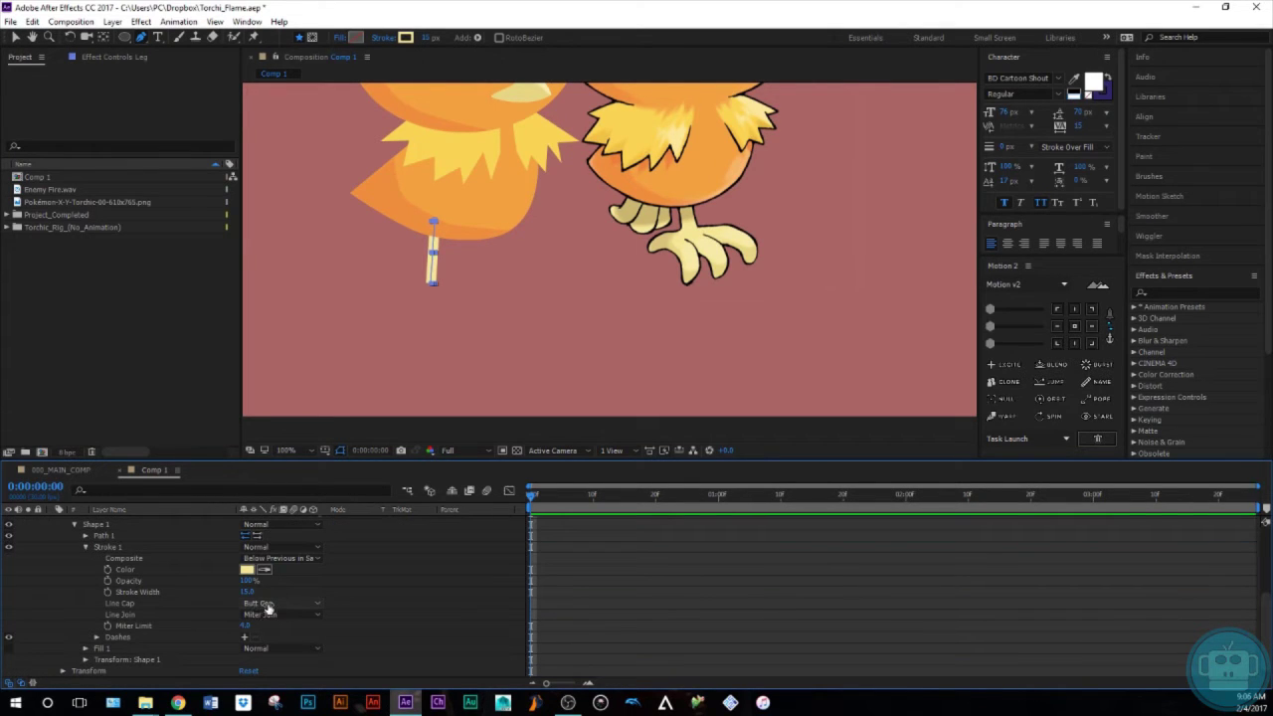
{"action": "left_click", "coordinate": [268, 603]}
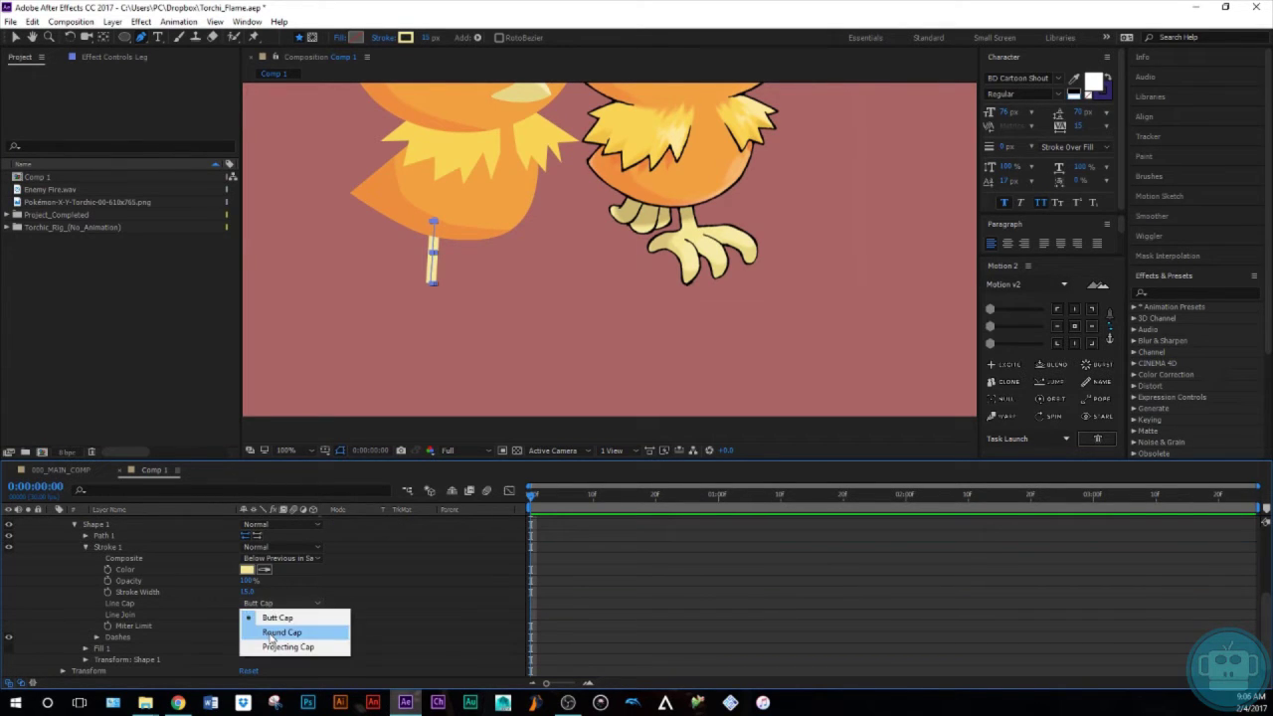
{"action": "left_click", "coordinate": [275, 633]}
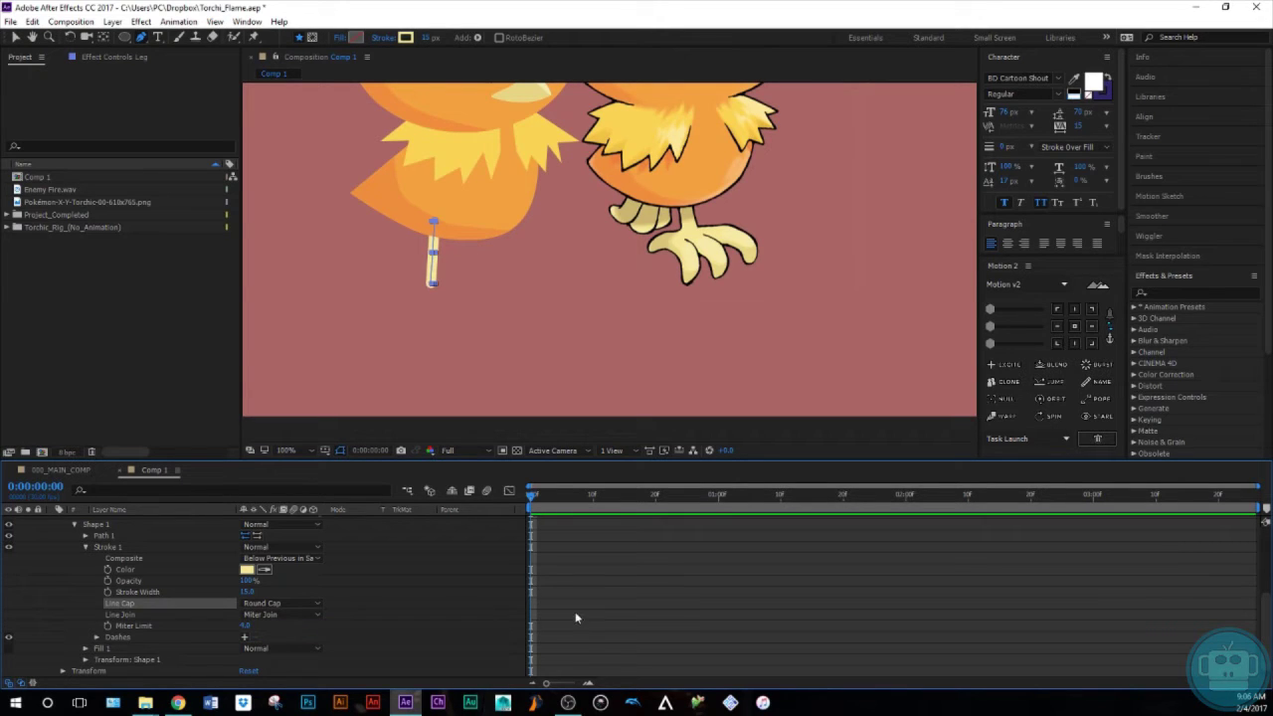
{"action": "left_click", "coordinate": [432, 293]}
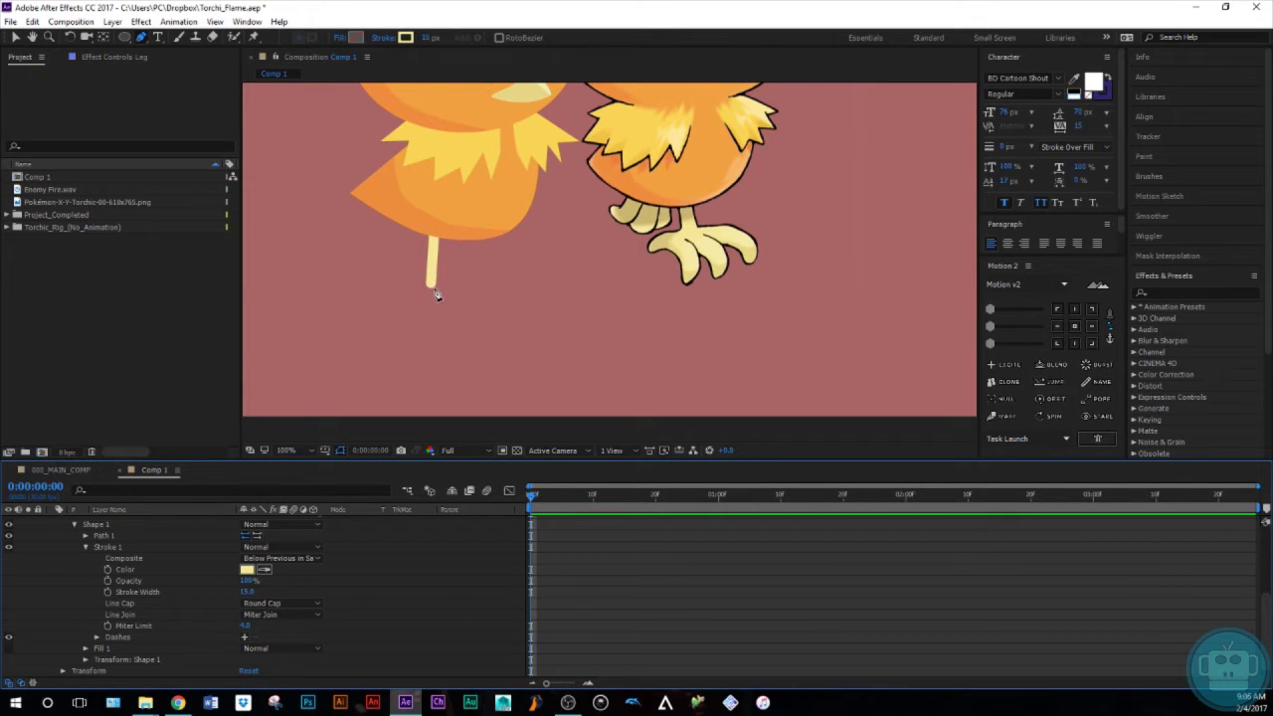
Draw a curved, downward-bending toe line across the bottom of the leg with the Pen tool, inside the Leg layer
{"action": "scroll", "coordinate": [128, 569], "scroll_direction": "up", "scroll_amount": 2}
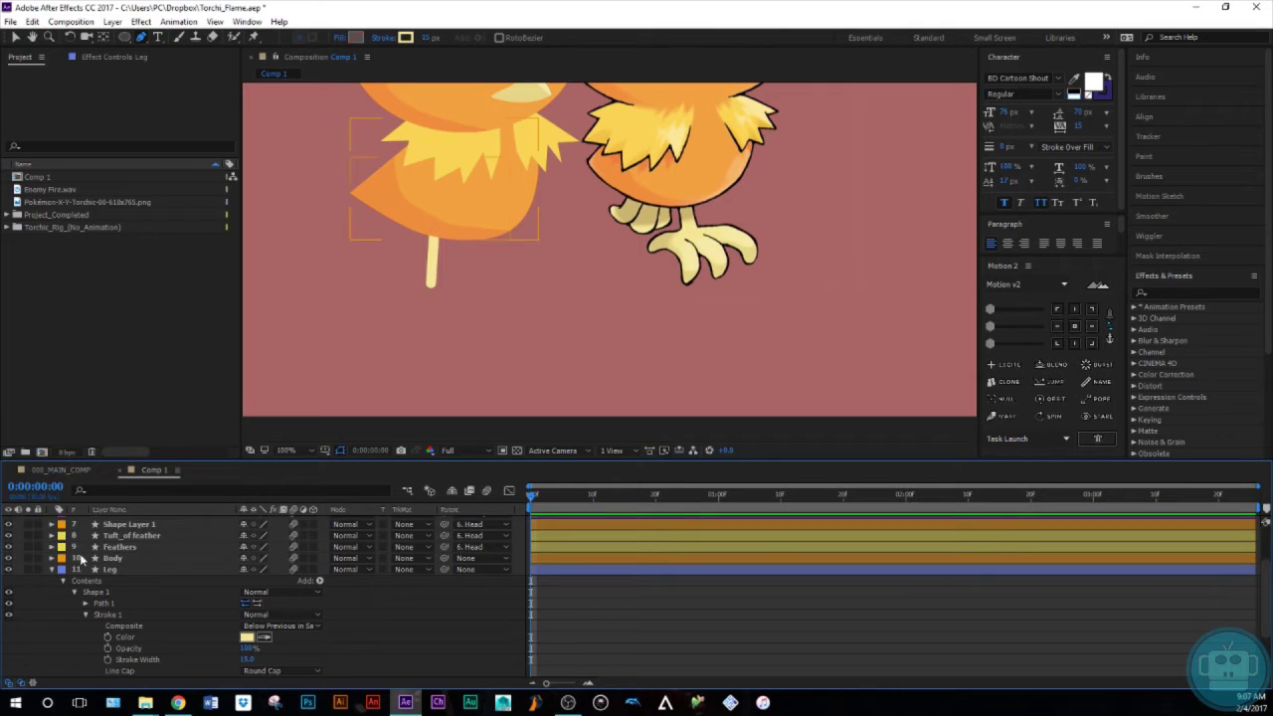
{"action": "left_click", "coordinate": [128, 569]}
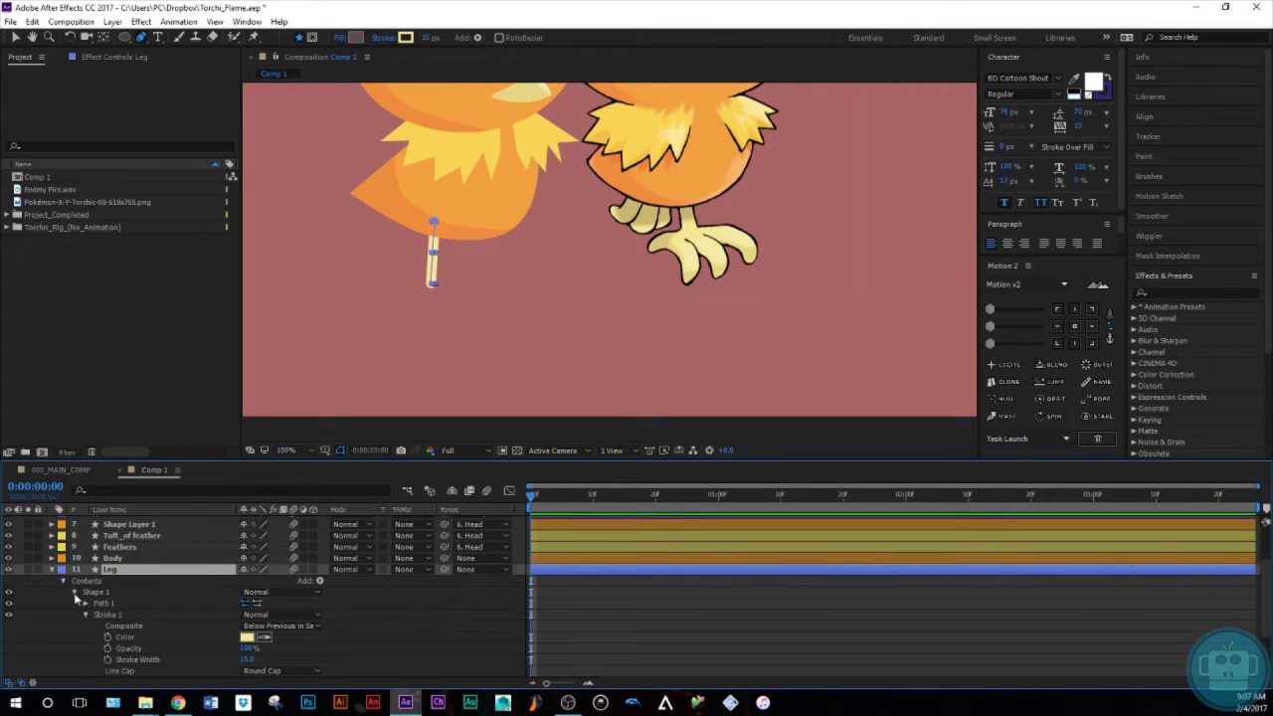
{"action": "left_click", "coordinate": [73, 592]}
{"action": "left_click", "coordinate": [80, 640]}
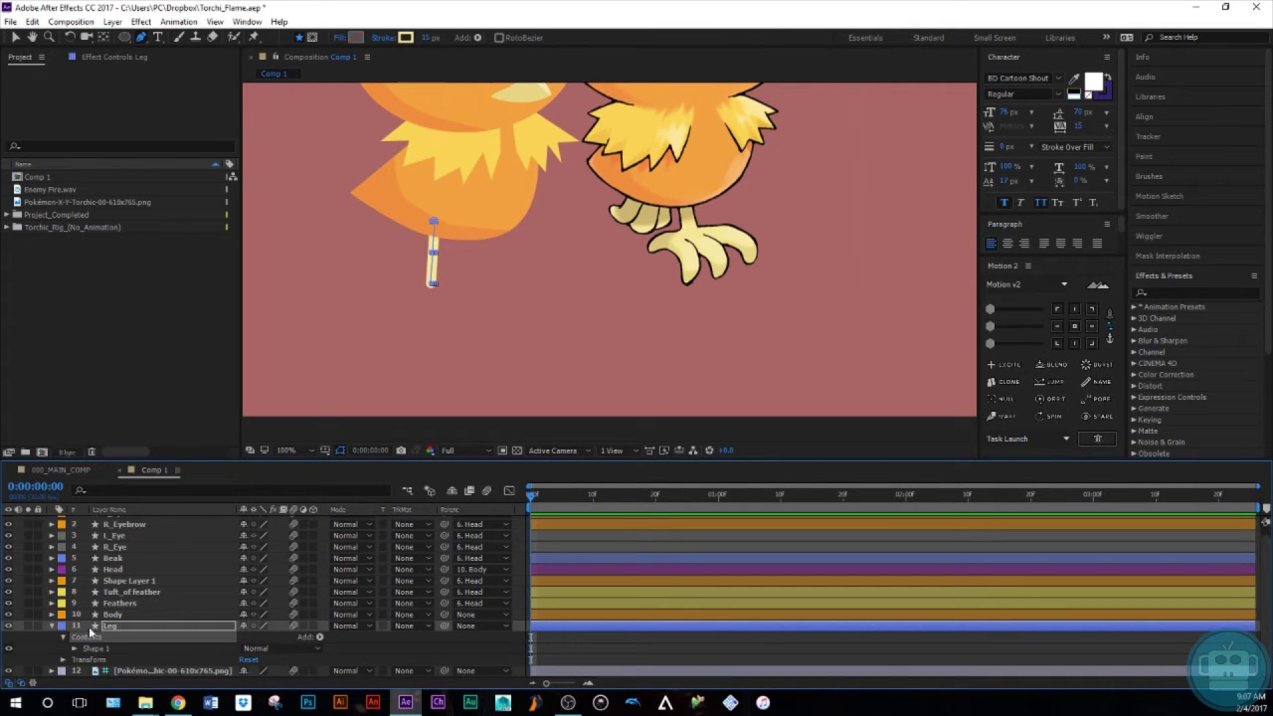
{"action": "left_click", "coordinate": [391, 295]}
{"action": "left_click_drag", "start_coordinate": [466, 308], "coordinate": [487, 347]}
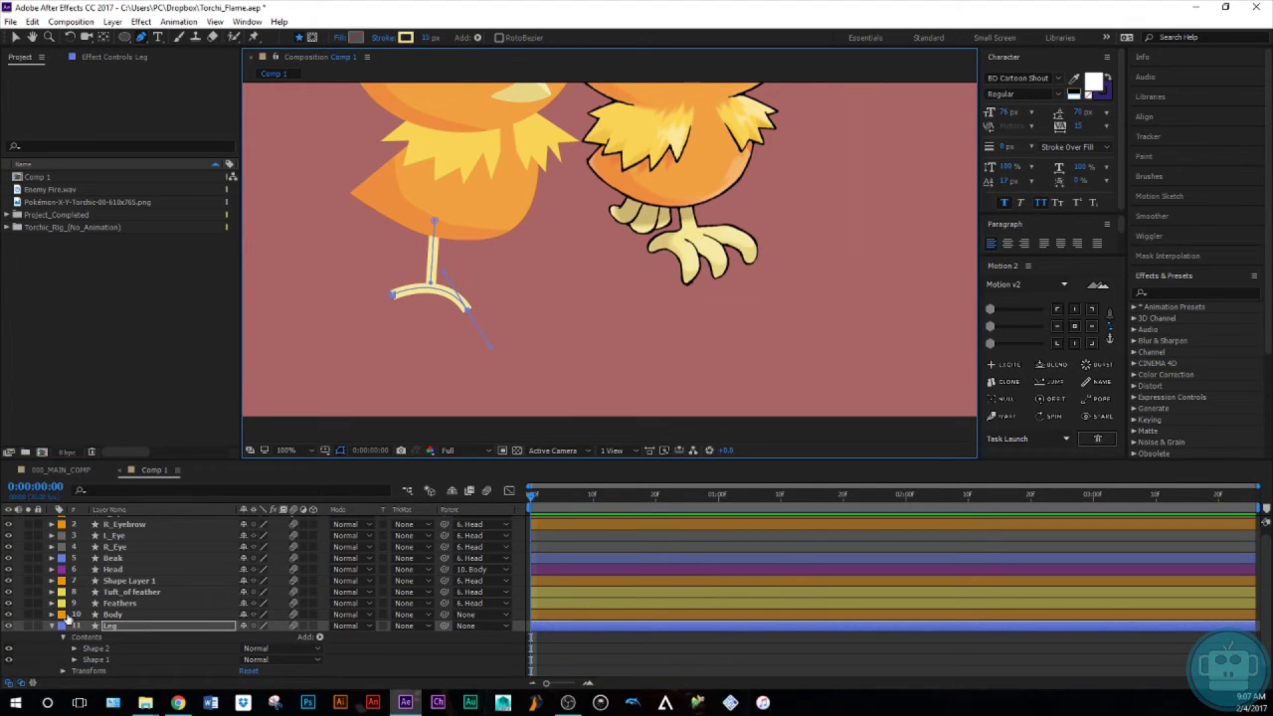
Rename the toe's shape group in the Leg layer as finger
{"action": "left_click", "coordinate": [96, 650]}
{"action": "key", "text": "Return"}
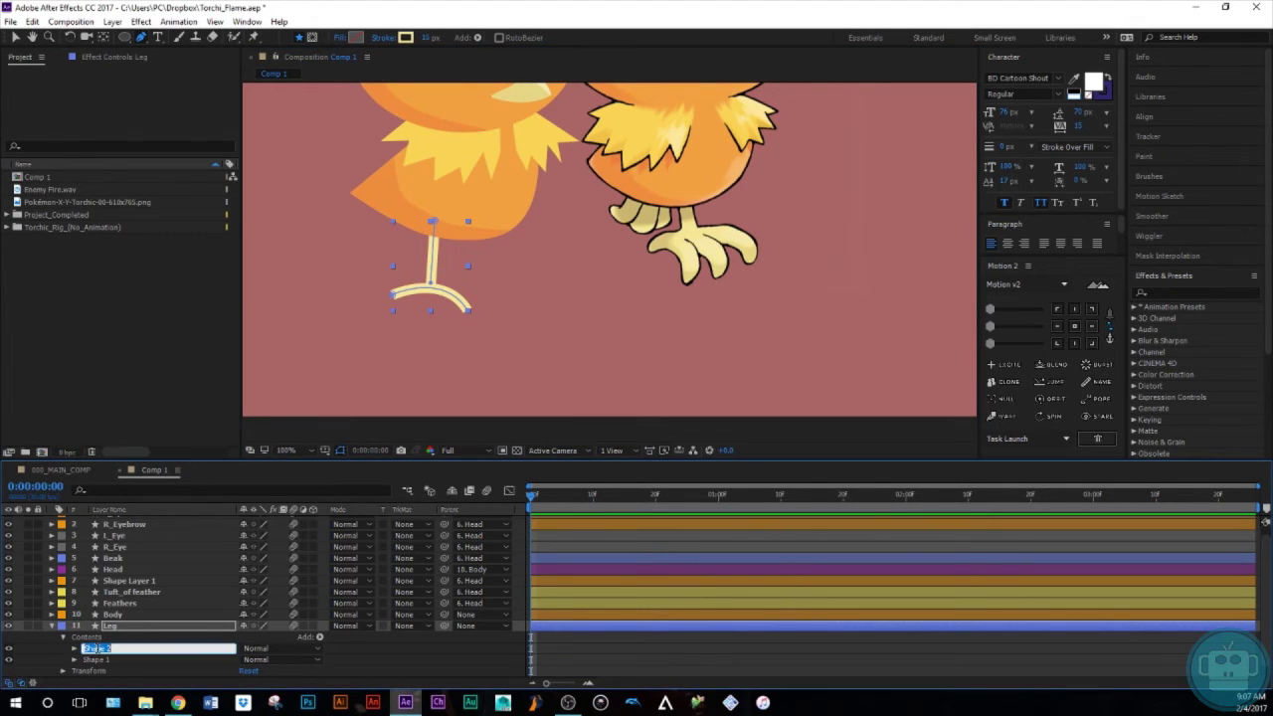
{"action": "type", "text": "finger"}
{"action": "key", "text": "Return"}
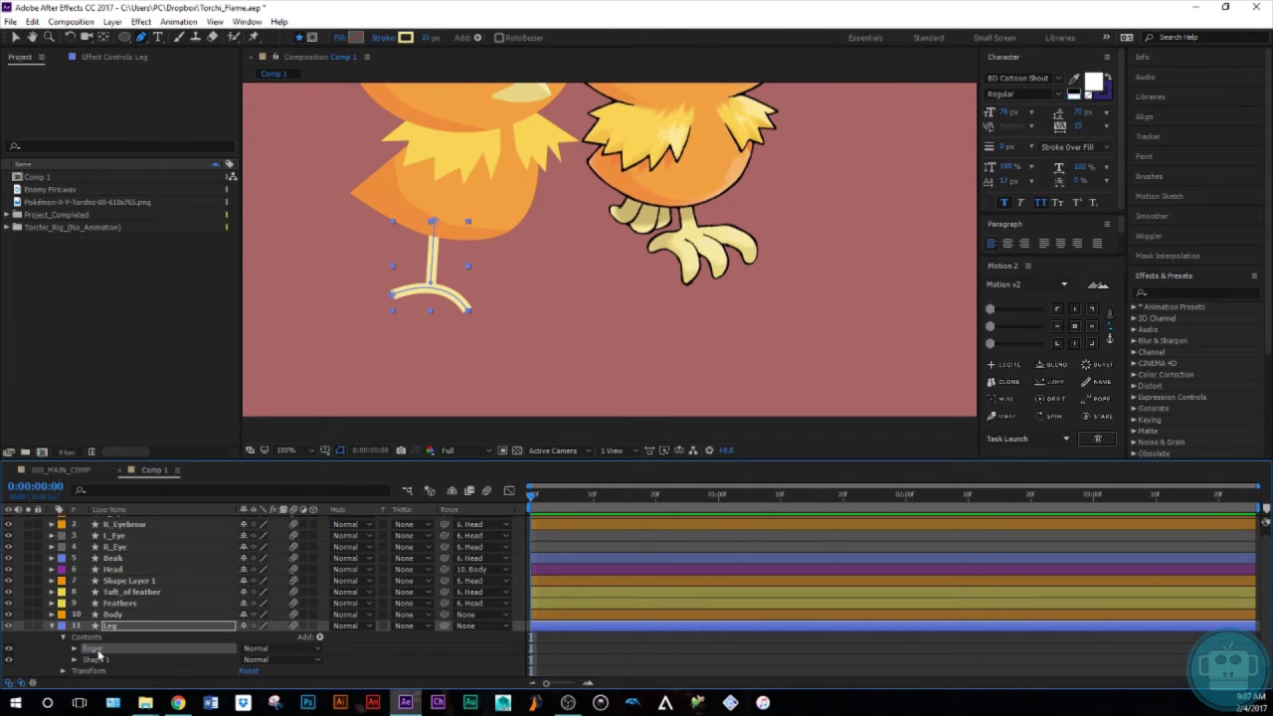
Set the Line Cap of the finger shape's stroke to Round Cap
{"action": "left_click", "coordinate": [74, 651]}
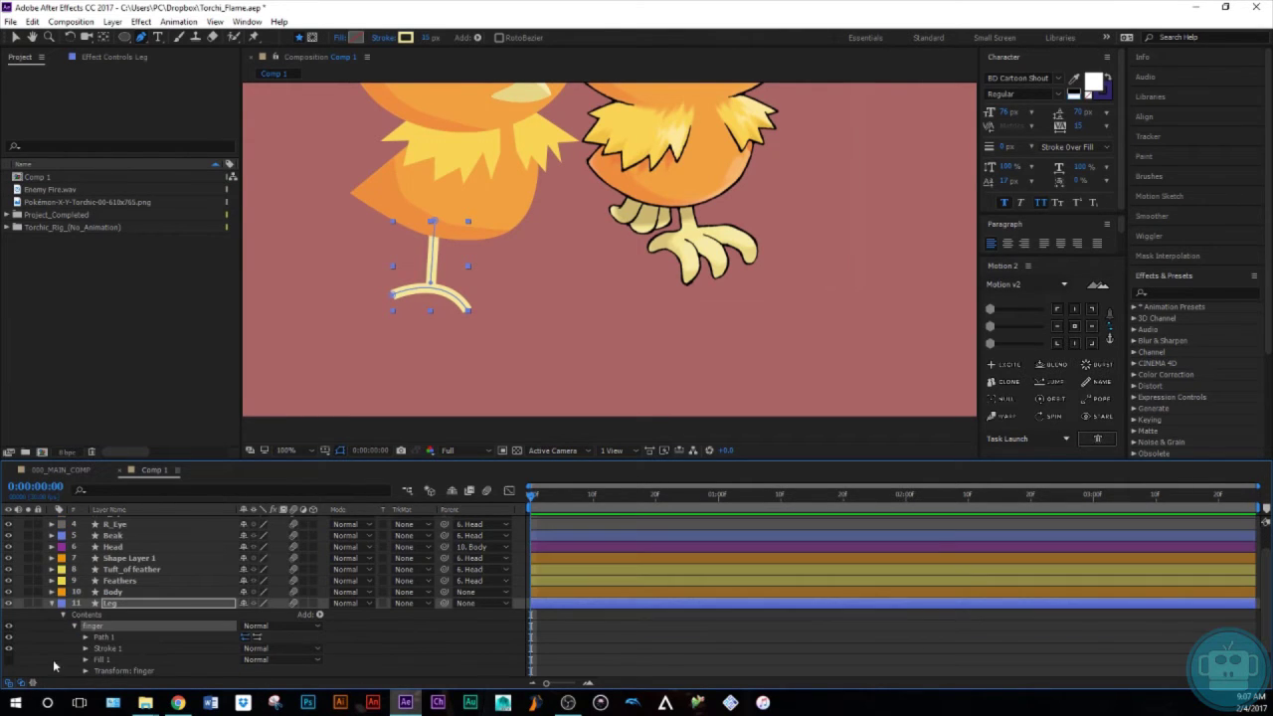
{"action": "scroll", "coordinate": [99, 658], "scroll_direction": "down", "scroll_amount": 3}
{"action": "left_click", "coordinate": [86, 615]}
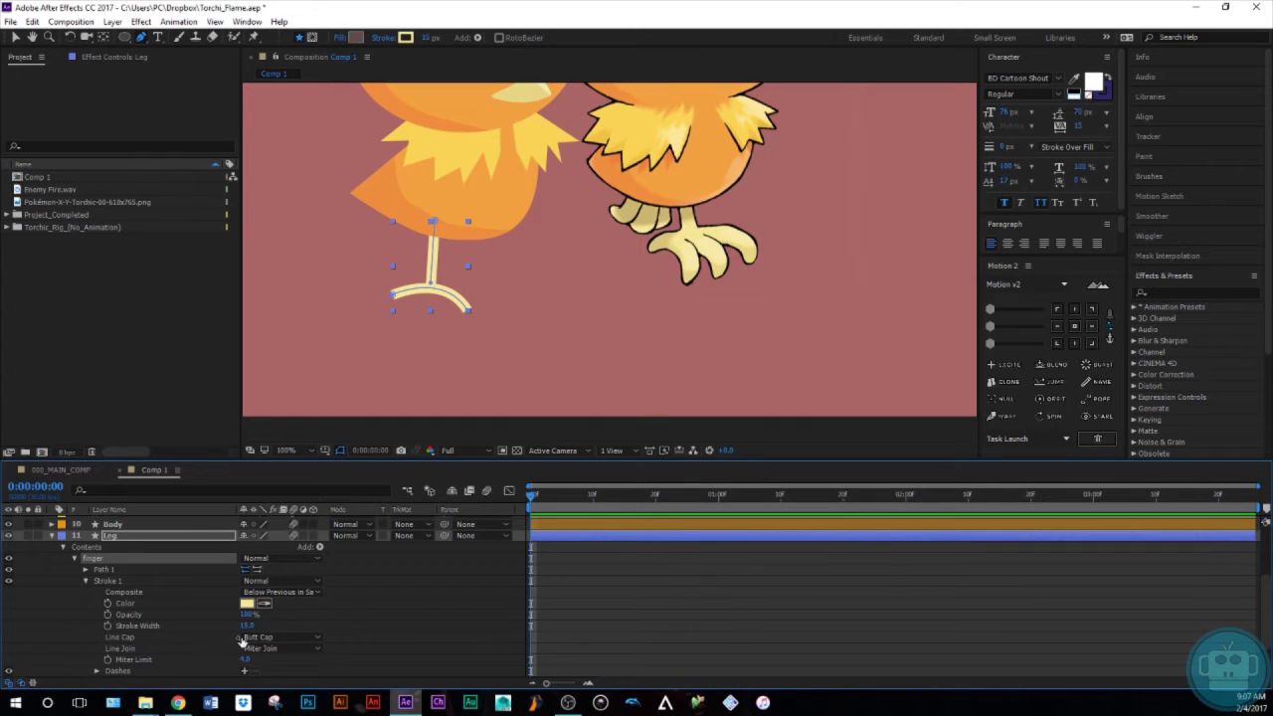
{"action": "left_click", "coordinate": [277, 636]}
{"action": "left_click", "coordinate": [280, 609]}
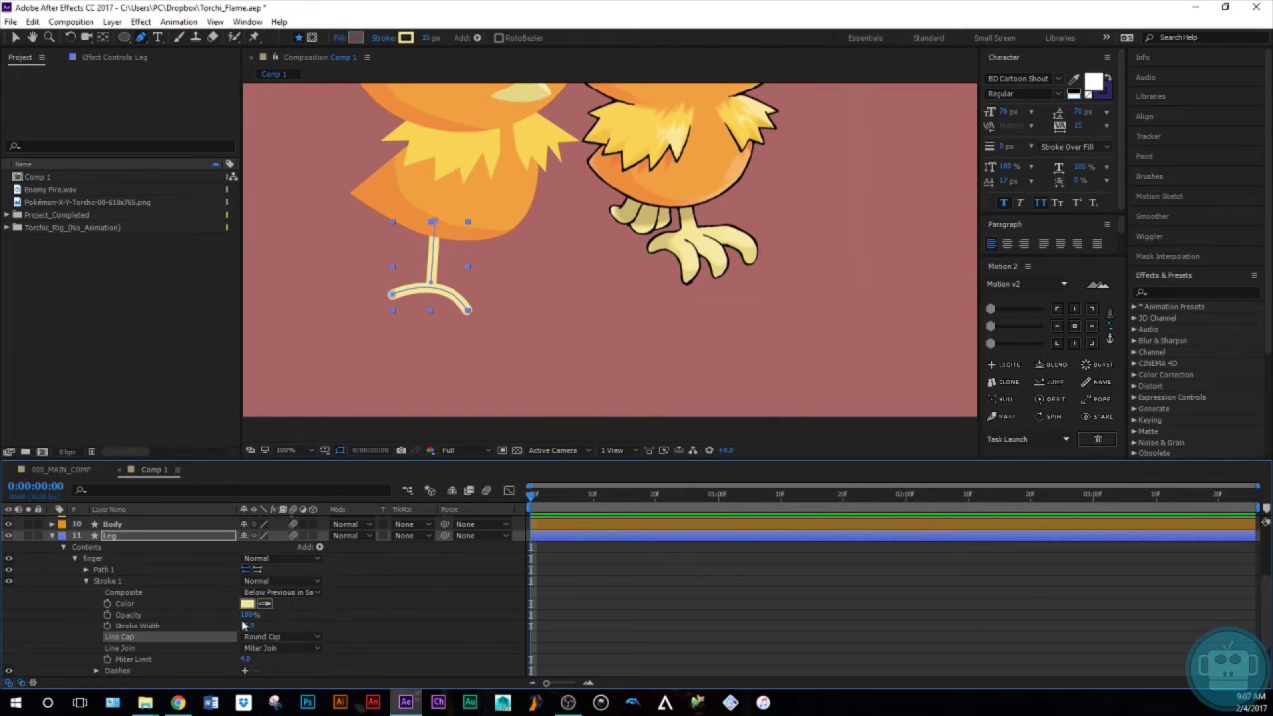
Duplicate the finger shape group within the Leg layer
{"action": "scroll", "coordinate": [87, 612], "scroll_direction": "up", "scroll_amount": 3}
{"action": "left_click", "coordinate": [87, 592]}
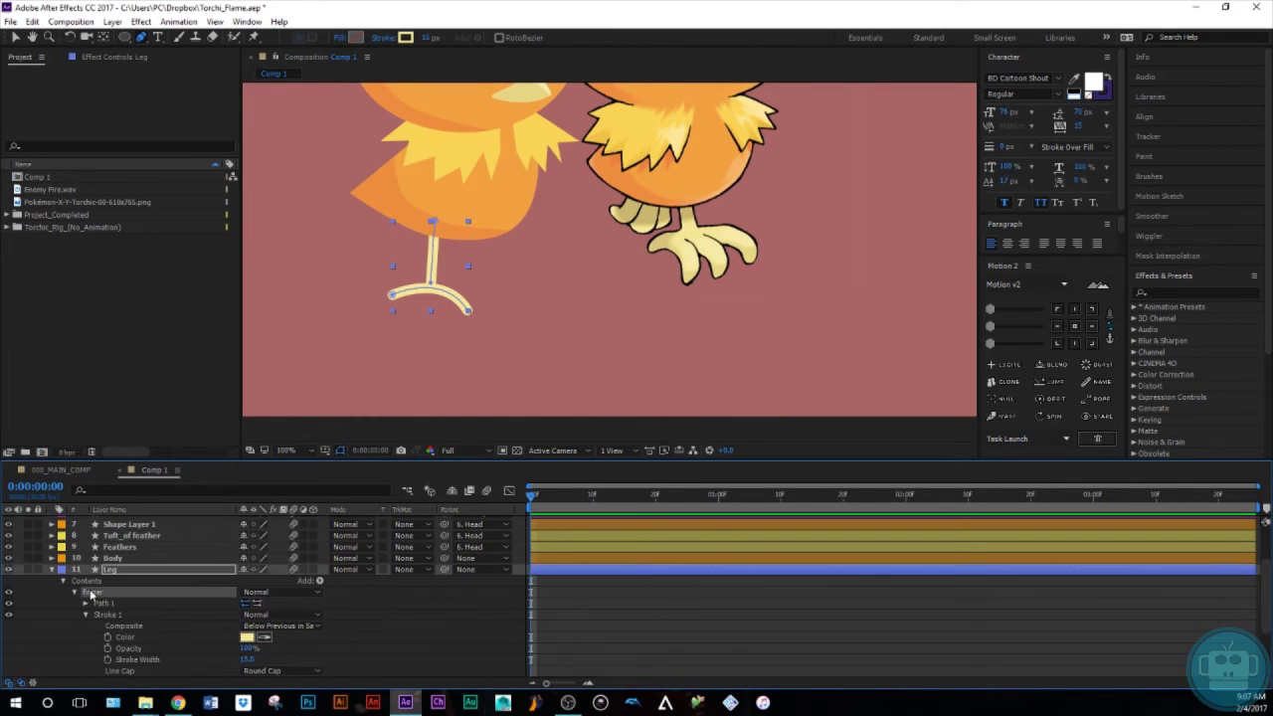
{"action": "key", "text": "ctrl+d"}
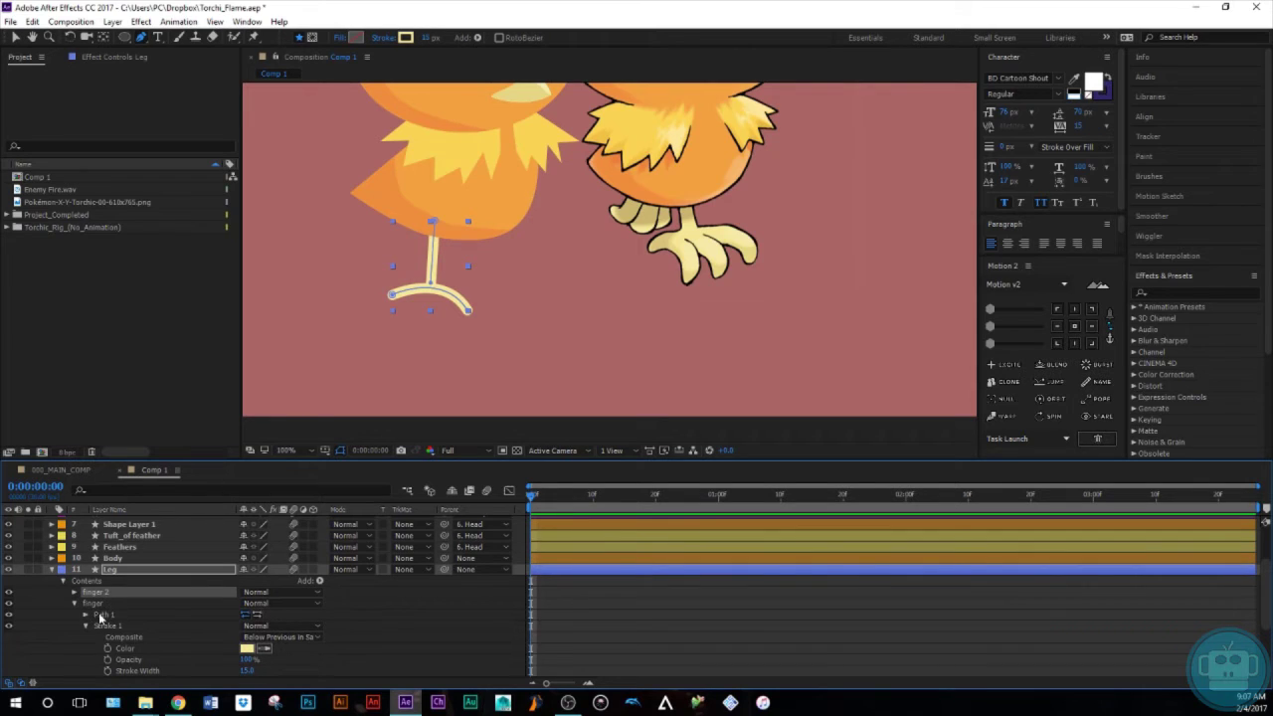
Try to rotate the original finger shape with its own transform Rotation value, and undo the rotation
{"action": "scroll", "coordinate": [175, 625], "scroll_direction": "down", "scroll_amount": 3}
{"action": "scroll", "coordinate": [237, 646], "scroll_direction": "down", "scroll_amount": 3}
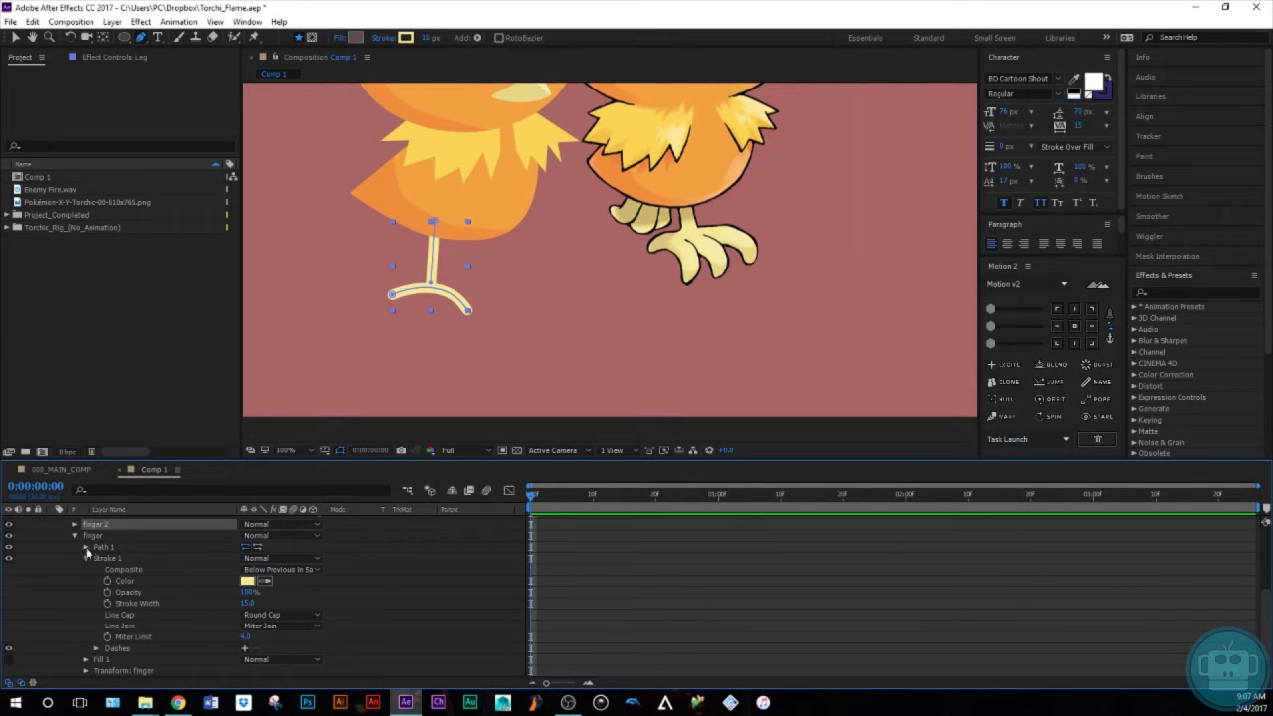
{"action": "left_click", "coordinate": [84, 558]}
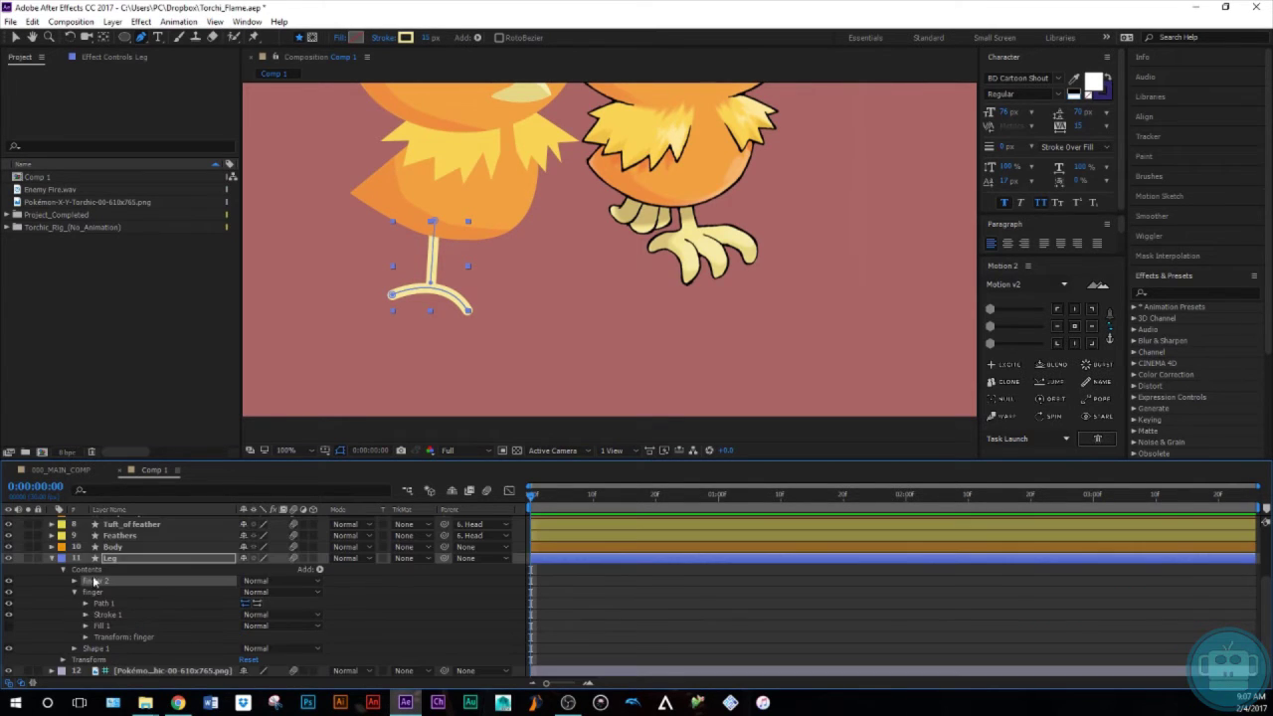
{"action": "left_click", "coordinate": [84, 637]}
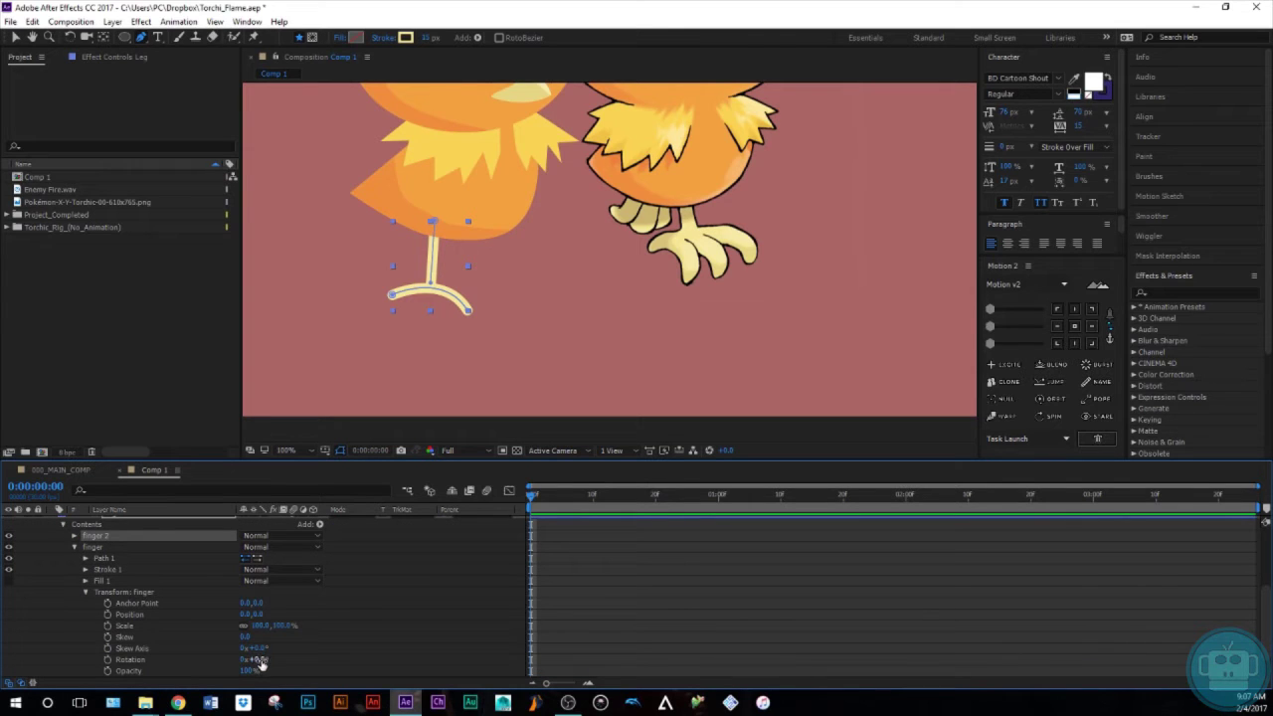
{"action": "left_click_drag", "start_coordinate": [260, 664], "coordinate": [266, 660]}
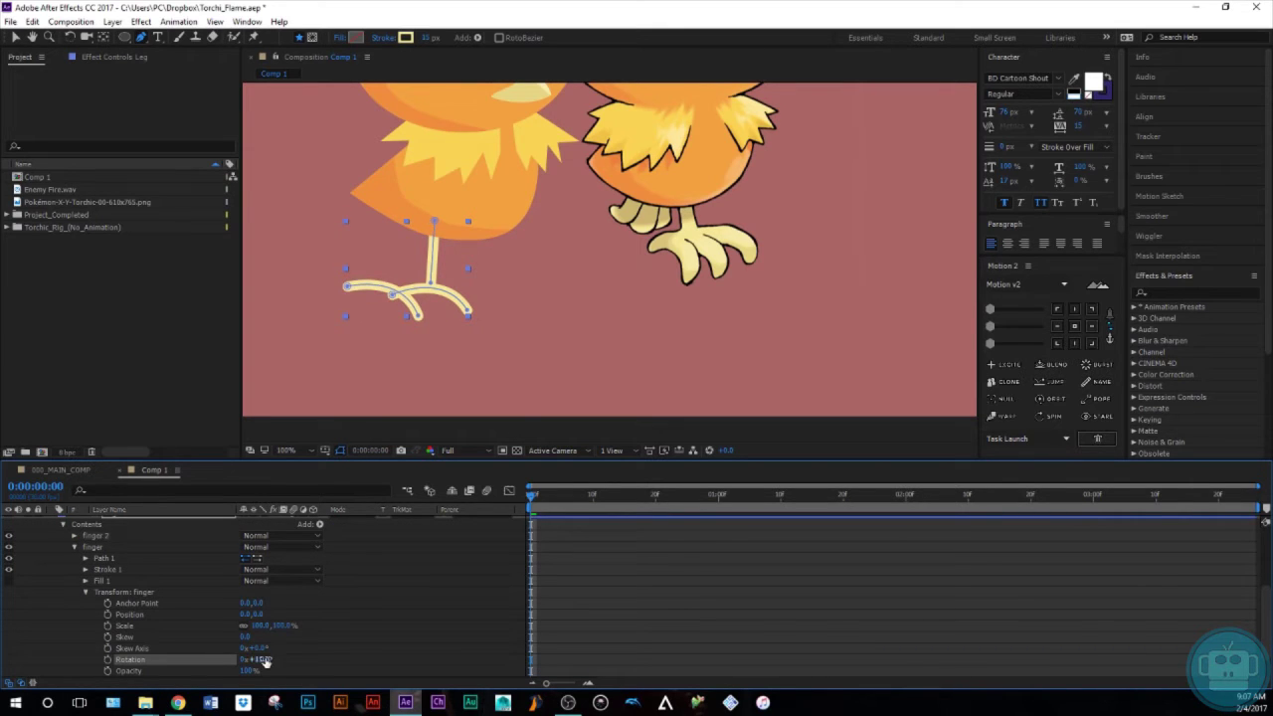
{"action": "key", "text": "ctrl+z"}
Move one toe's front tip down to fan it away from the other, and duplicate the original finger shape for a third toe
{"action": "left_click_drag", "start_coordinate": [467, 314], "coordinate": [457, 316]}
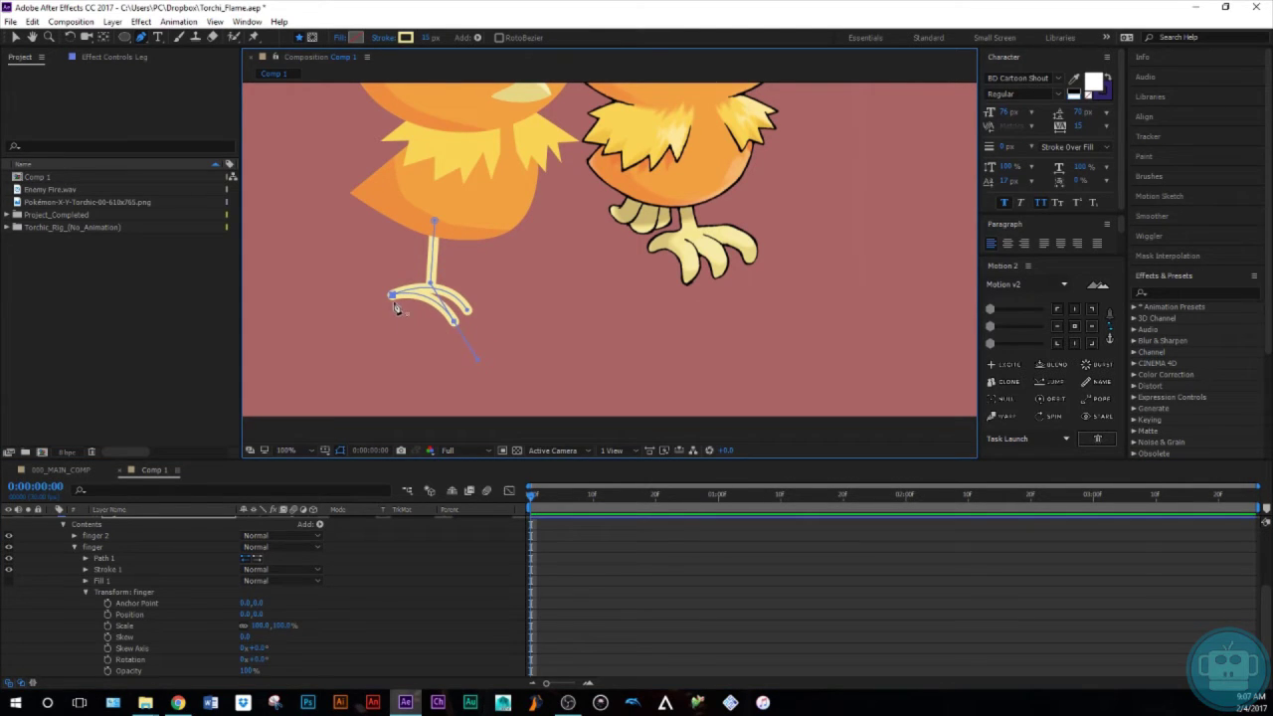
{"action": "scroll", "coordinate": [133, 549], "scroll_direction": "up", "scroll_amount": 1}
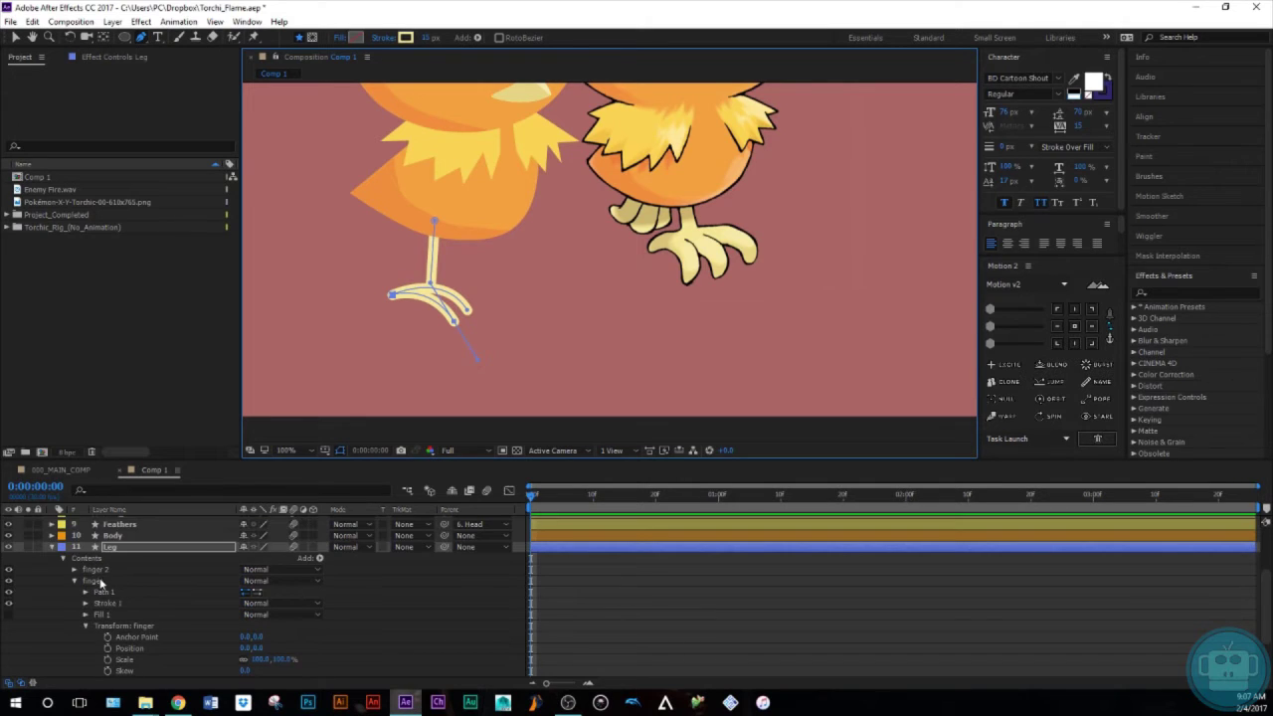
{"action": "left_click", "coordinate": [100, 581]}
{"action": "key", "text": "ctrl+d"}
Try to pull the lower toe's tip up and outward with the original finger shape selected, and undo the move
{"action": "scroll", "coordinate": [169, 588], "scroll_direction": "down", "scroll_amount": 1}
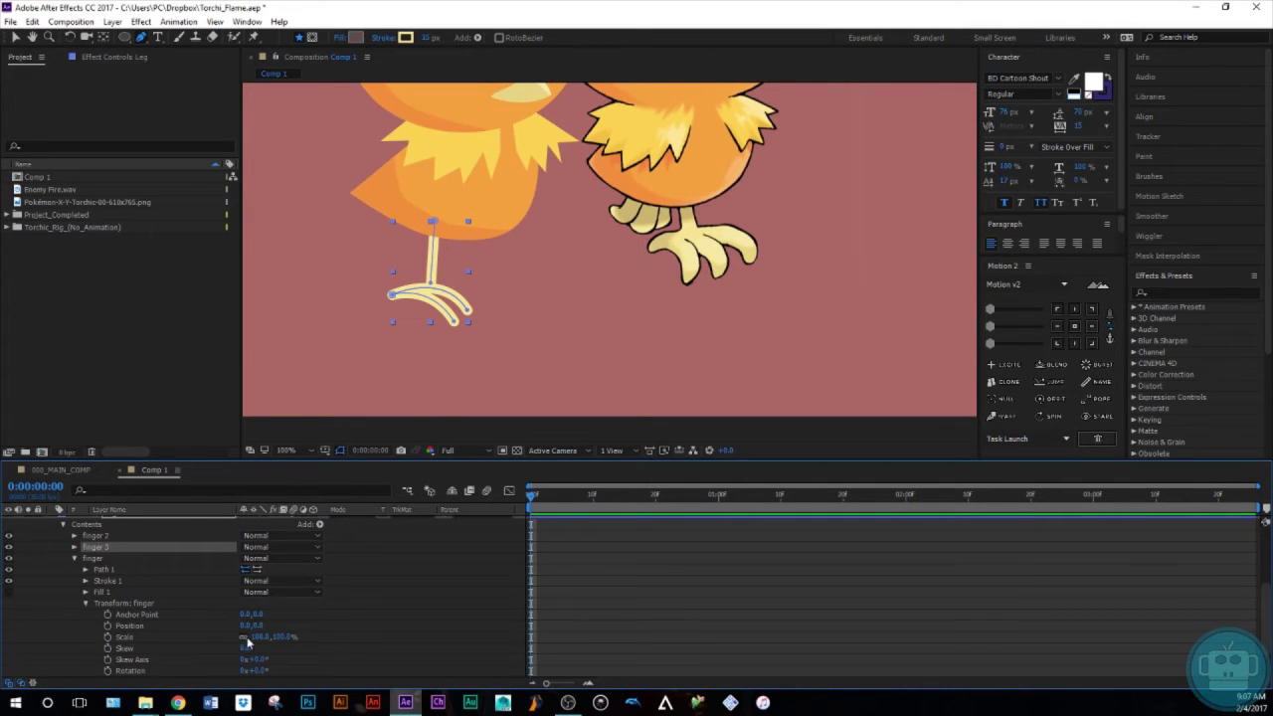
{"action": "scroll", "coordinate": [249, 643], "scroll_direction": "down", "scroll_amount": 1}
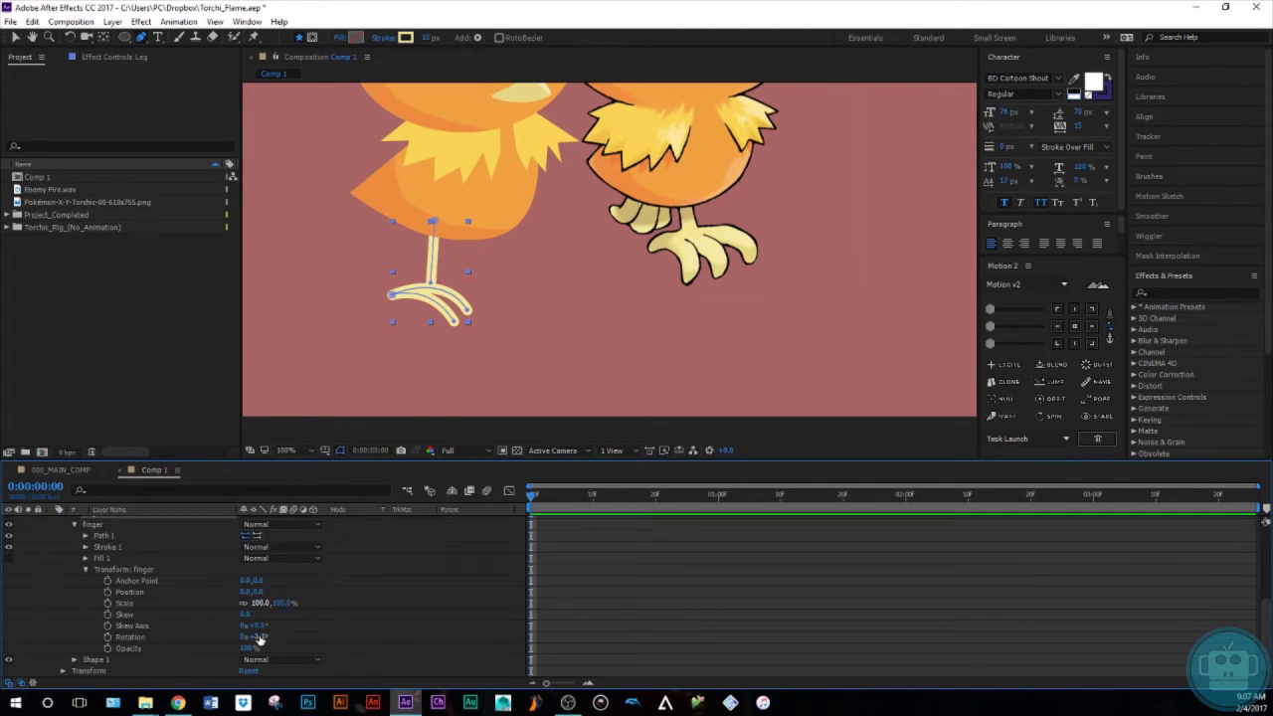
{"action": "left_click", "coordinate": [124, 570]}
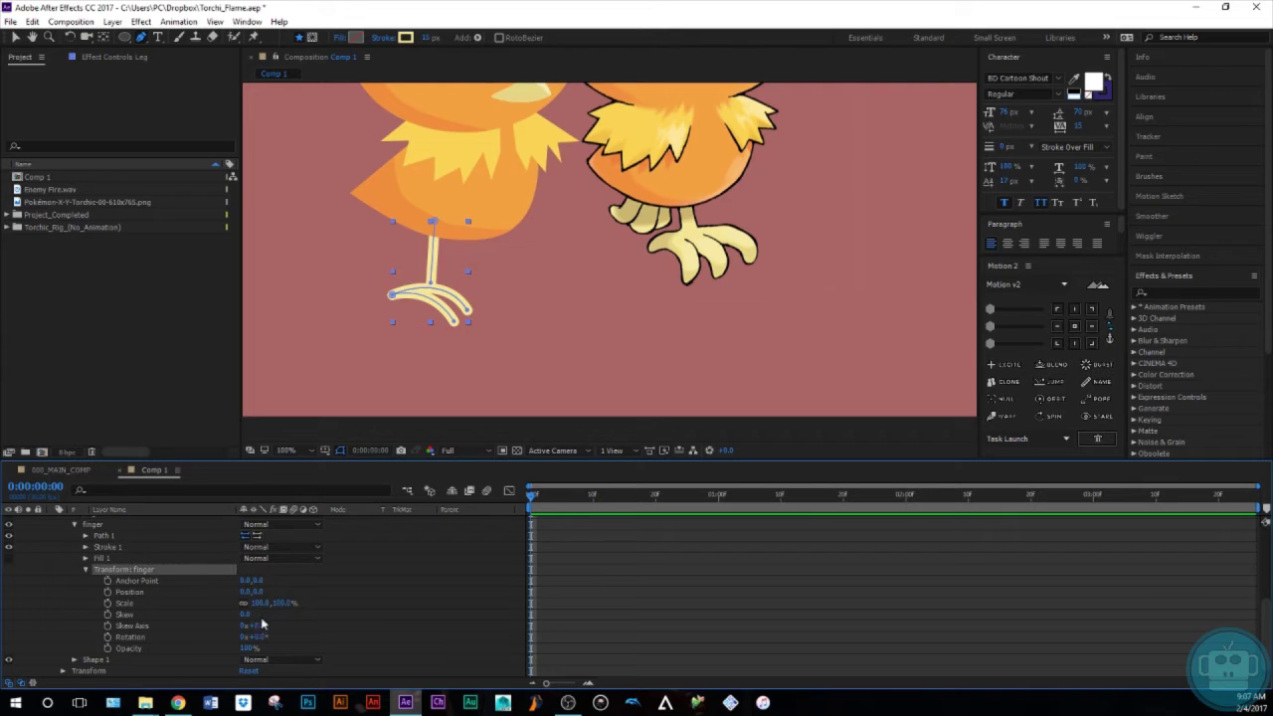
{"action": "left_click", "coordinate": [105, 526]}
{"action": "left_click_drag", "start_coordinate": [455, 321], "coordinate": [483, 302]}
{"action": "key", "text": "ctrl+z"}
{"action": "scroll", "coordinate": [189, 552], "scroll_direction": "up", "scroll_amount": 1}
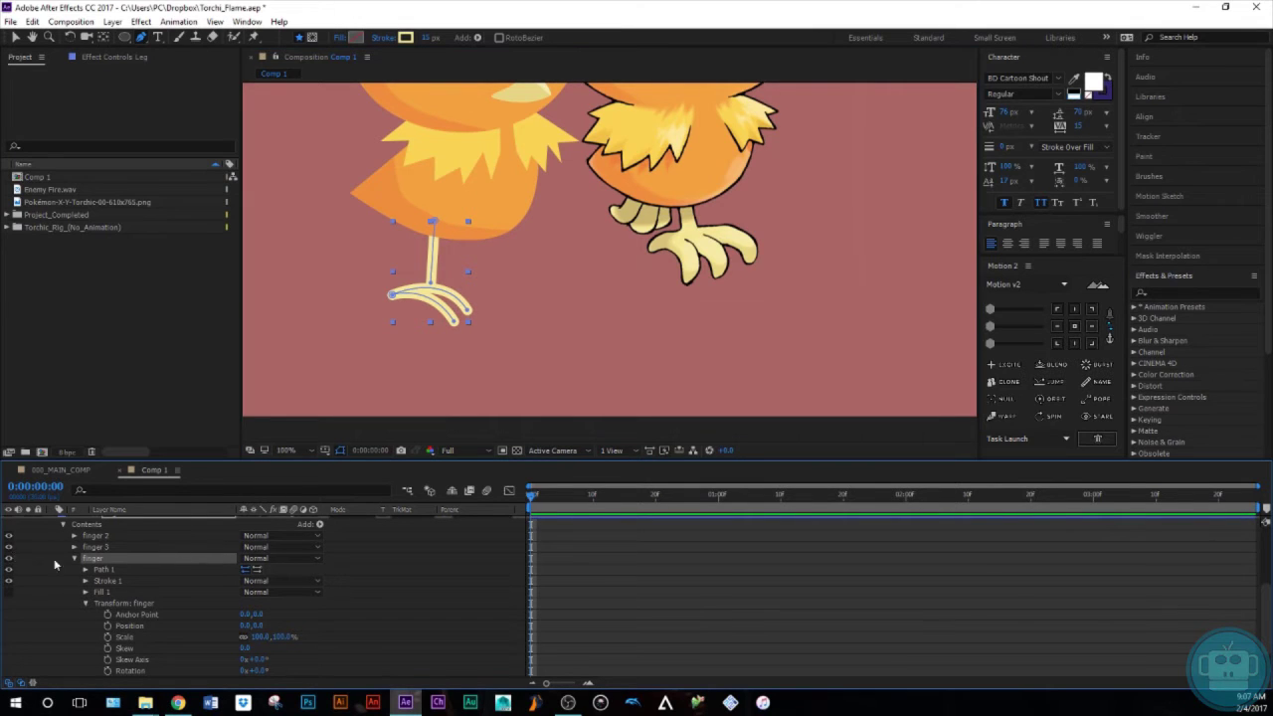
Try to separate the third toe with finger 3 selected by shifting the lower toe's front tip and the shared back point
{"action": "left_click", "coordinate": [109, 547]}
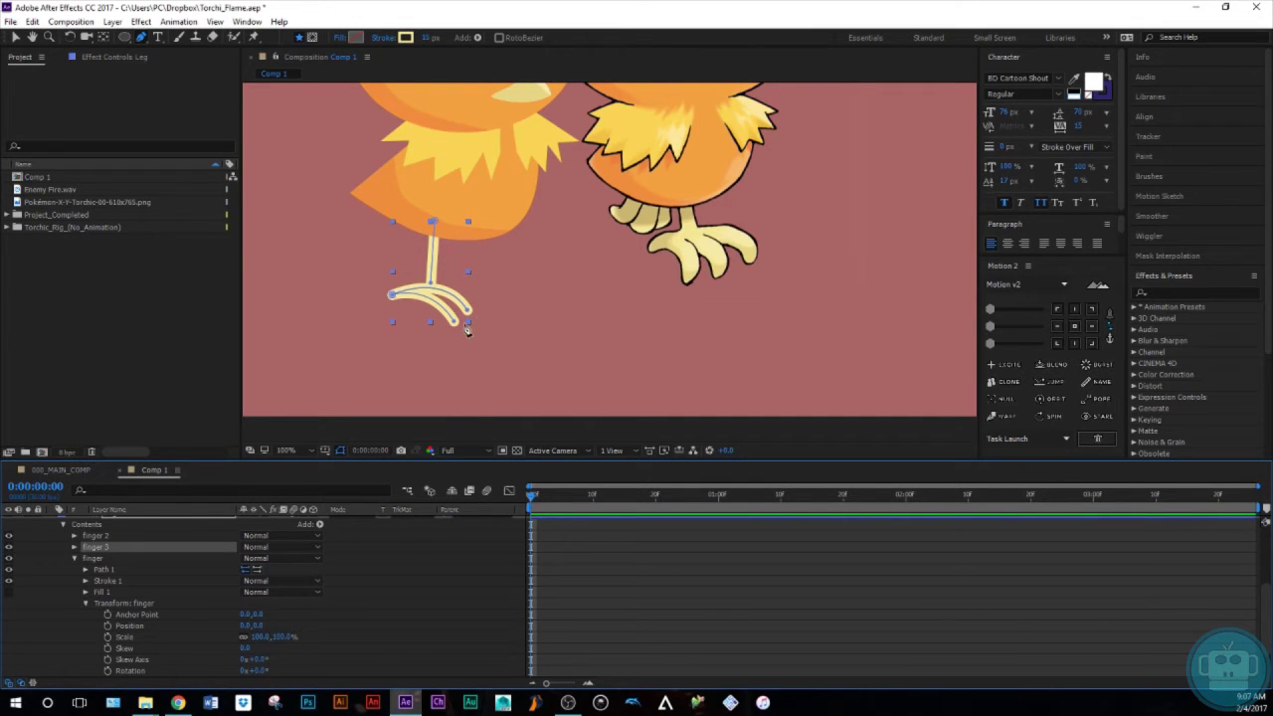
{"action": "mouse_move", "coordinate": [452, 321]}
{"action": "left_mouse_down"}
{"action": "mouse_move", "coordinate": [468, 301]}
{"action": "mouse_move", "coordinate": [457, 324]}
{"action": "left_mouse_up"}
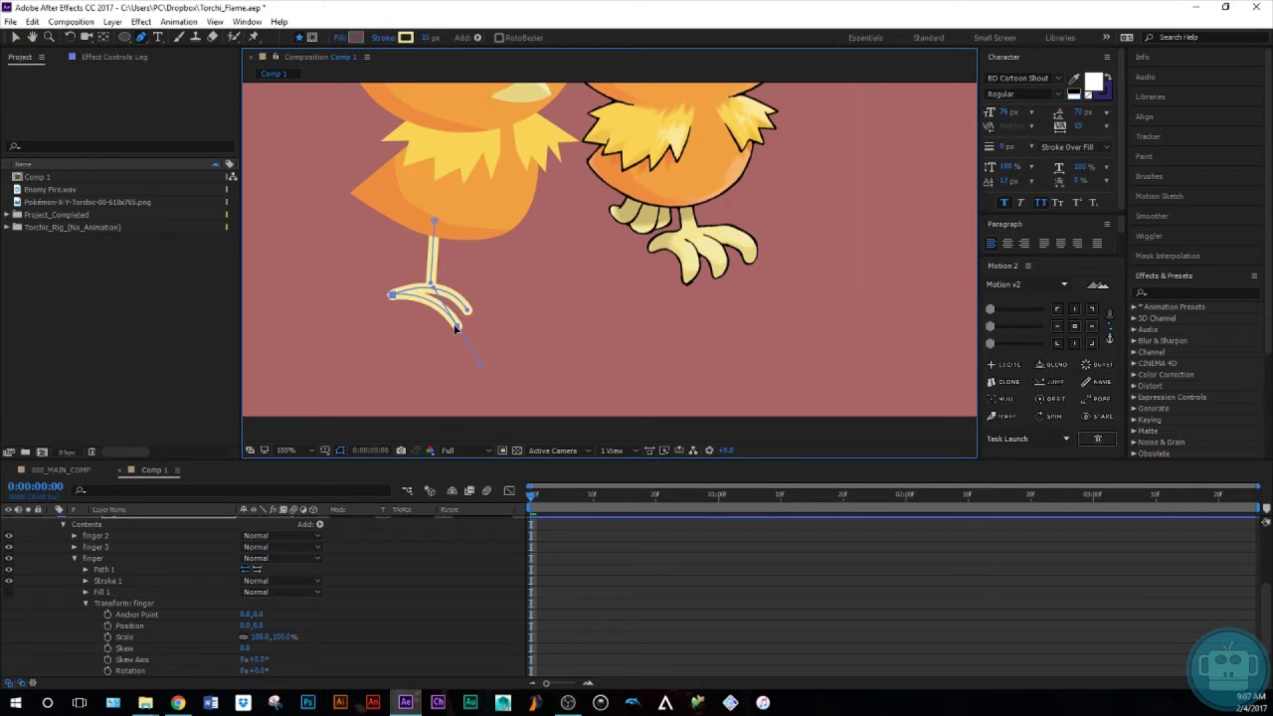
{"action": "left_click", "coordinate": [104, 547]}
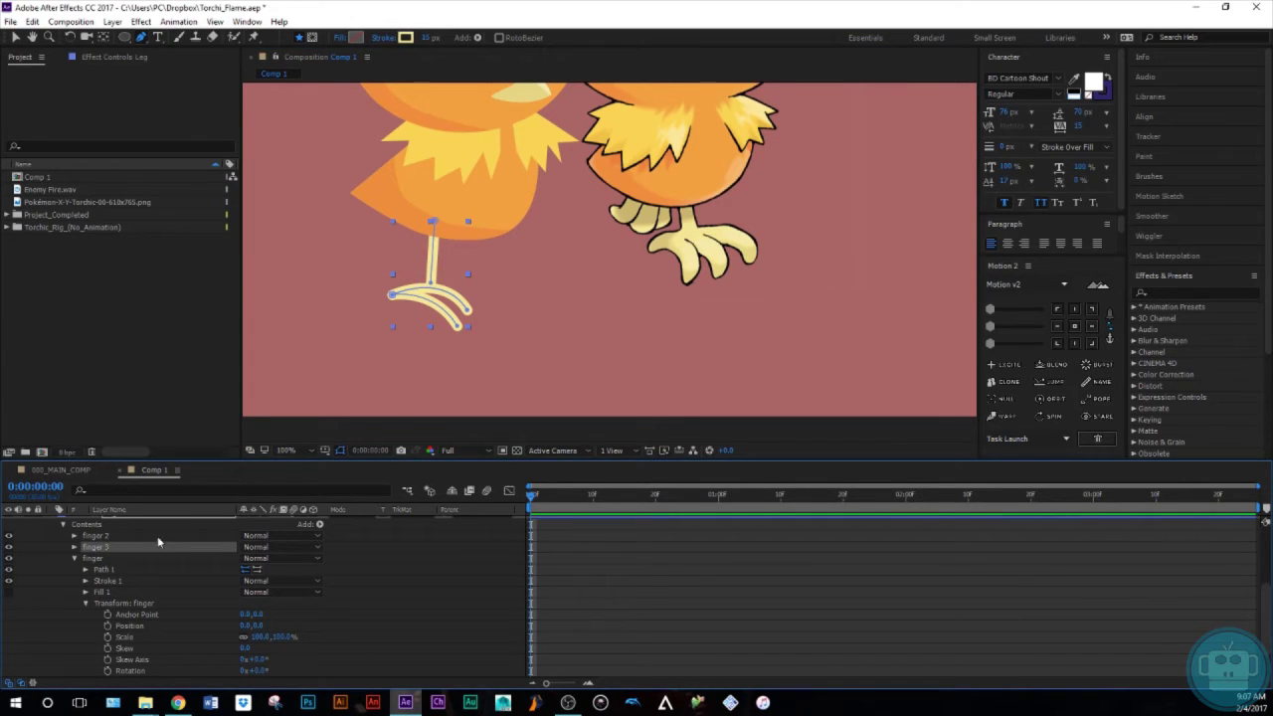
{"action": "left_click_drag", "start_coordinate": [456, 327], "coordinate": [476, 308]}
{"action": "key", "text": "ctrl+z"}
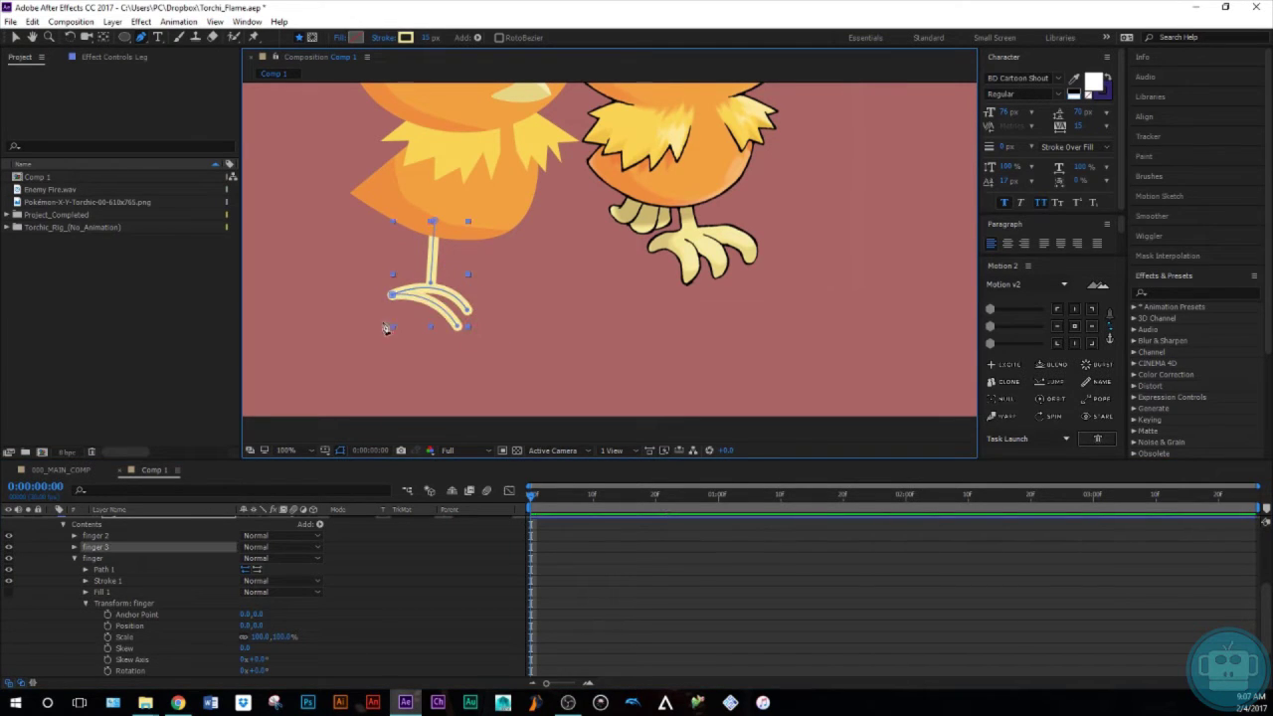
{"action": "left_click_drag", "start_coordinate": [391, 297], "coordinate": [389, 335]}
{"action": "key", "text": "ctrl+z"}
Move the lower toe's front tip up and outward above the other toes, toggling the finger shapes' visibility to tell the copies apart
{"action": "left_click", "coordinate": [9, 548]}
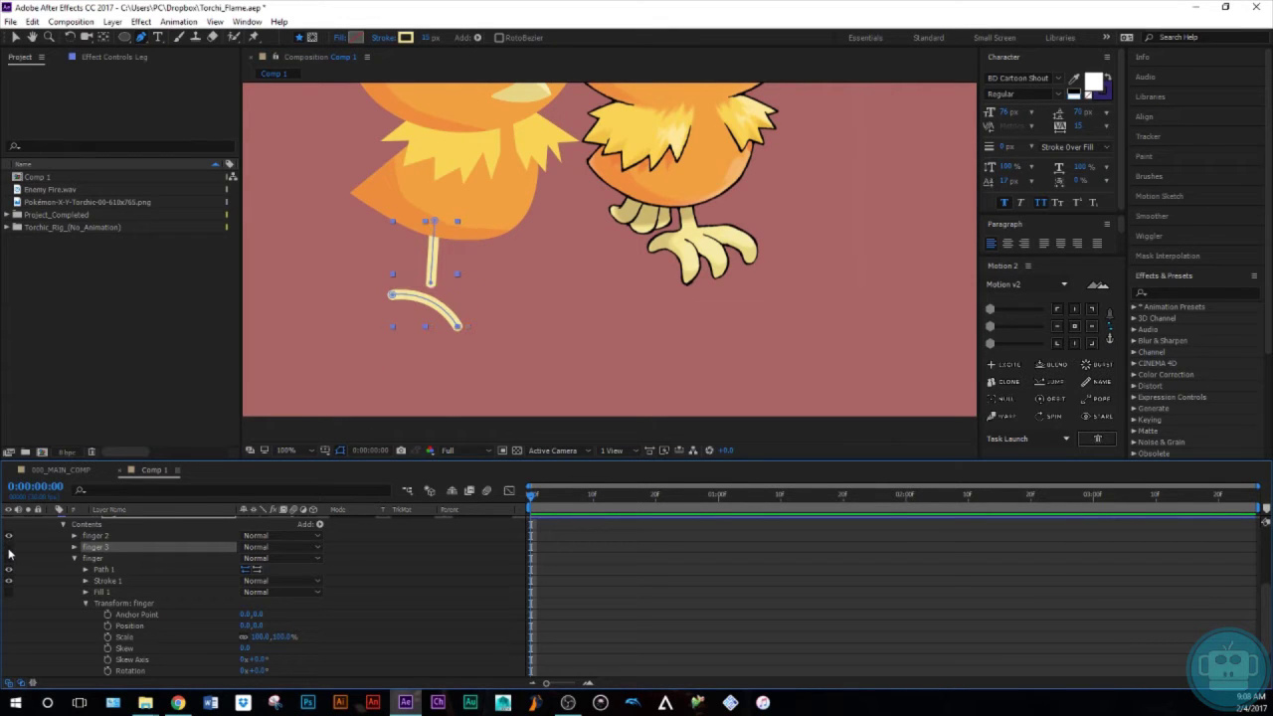
{"action": "left_click_drag", "start_coordinate": [457, 326], "coordinate": [471, 311]}
{"action": "left_click", "coordinate": [9, 547]}
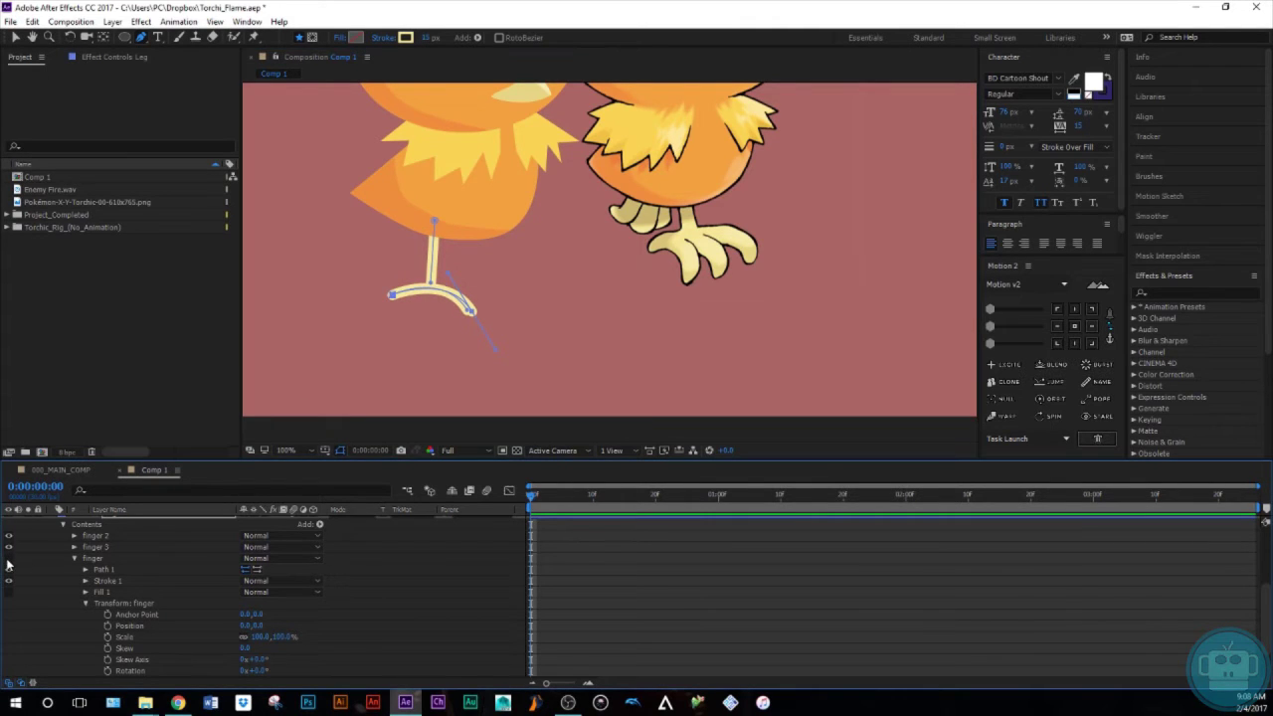
{"action": "left_click_drag", "start_coordinate": [471, 315], "coordinate": [481, 306]}
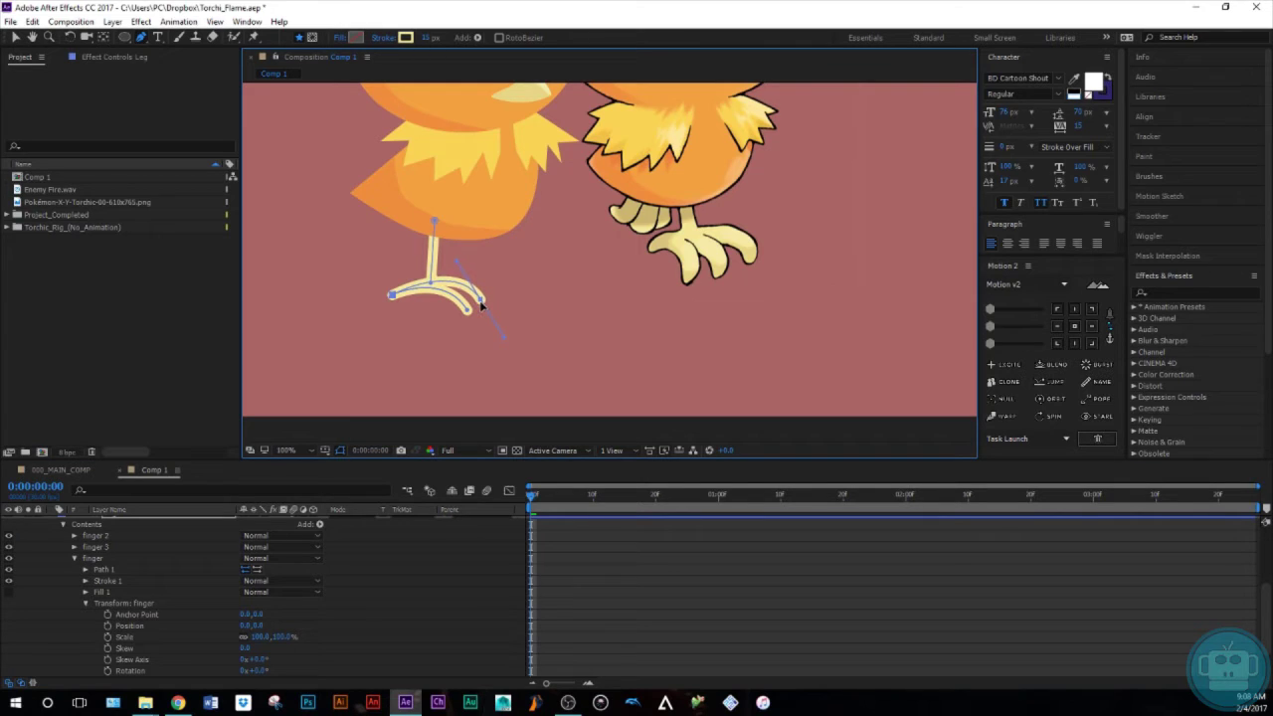
{"action": "left_click", "coordinate": [10, 547]}
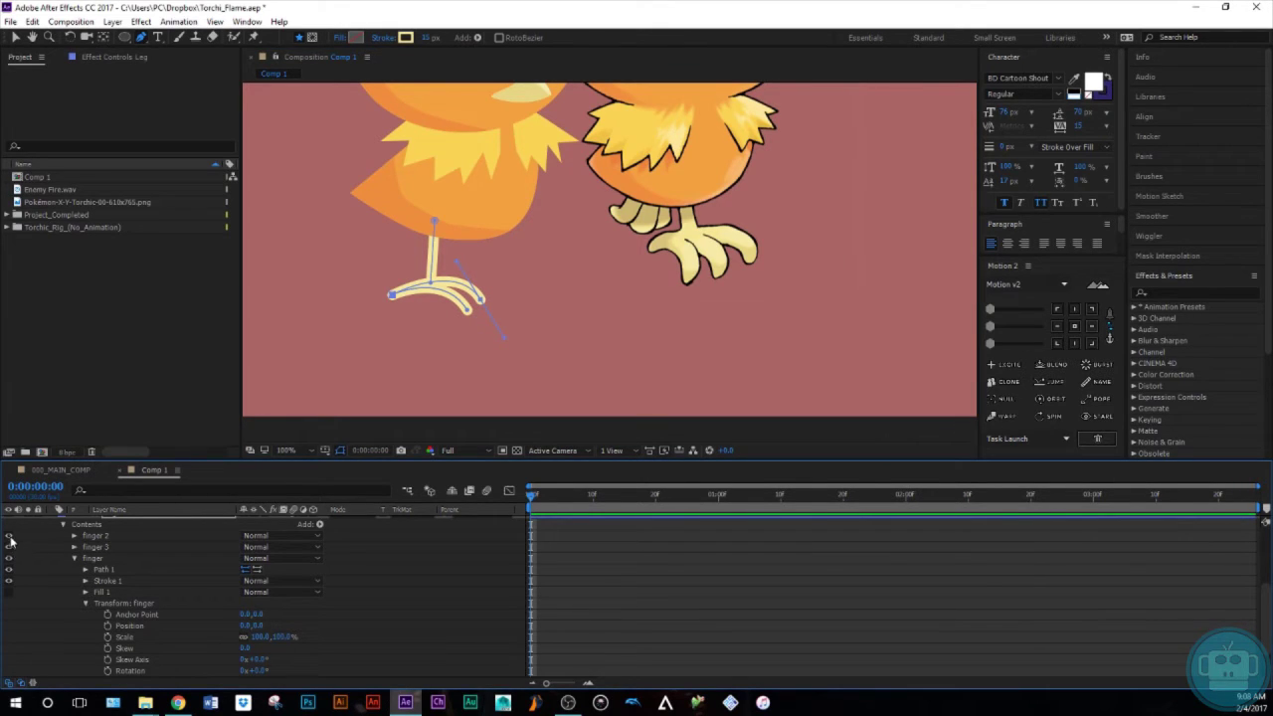
Fan out the third toe by moving finger 3's front tip down below the other toes, with the original finger shape hidden meanwhile
{"action": "left_click", "coordinate": [9, 537]}
{"action": "left_click", "coordinate": [9, 537]}
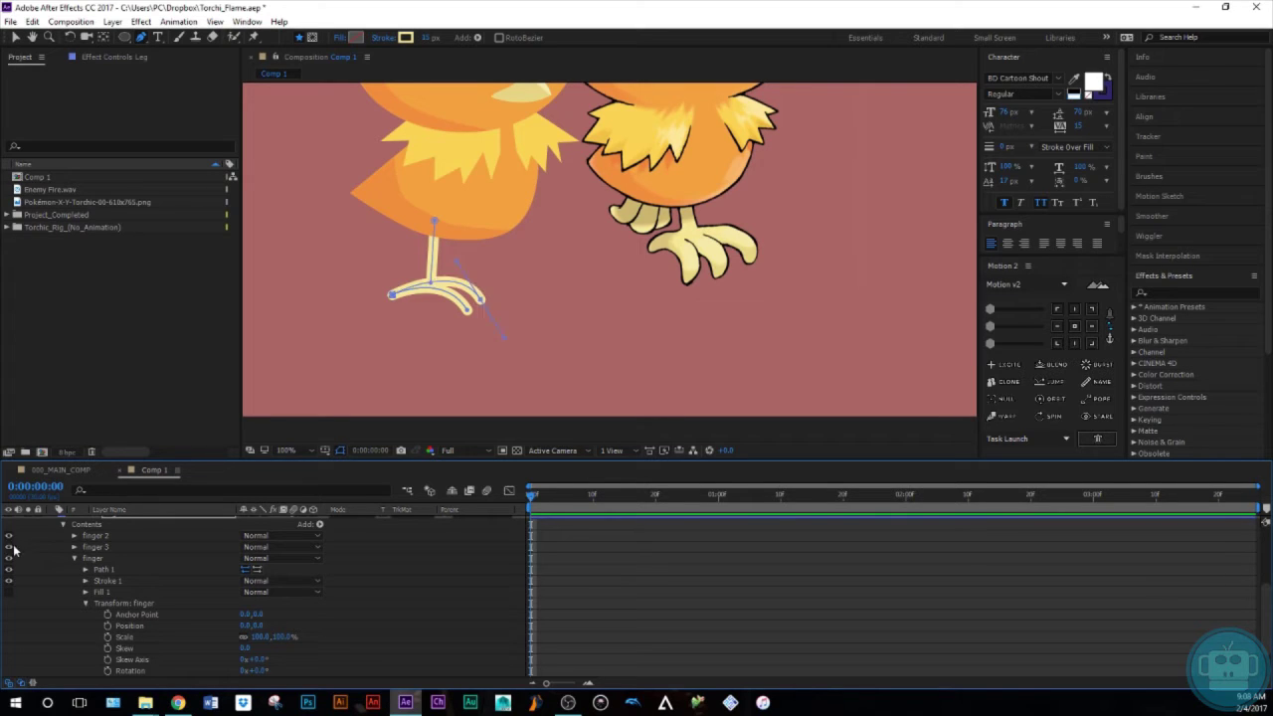
{"action": "left_click", "coordinate": [75, 560]}
{"action": "left_click", "coordinate": [96, 636]}
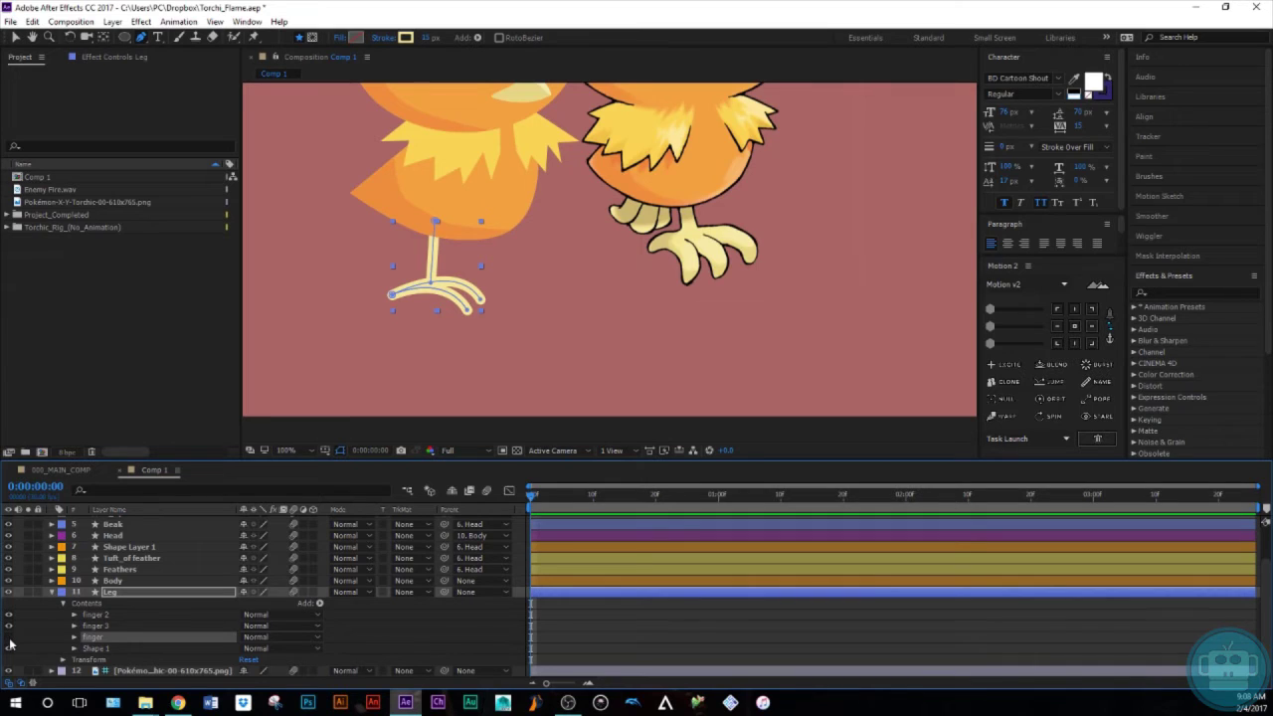
{"action": "left_click", "coordinate": [95, 626]}
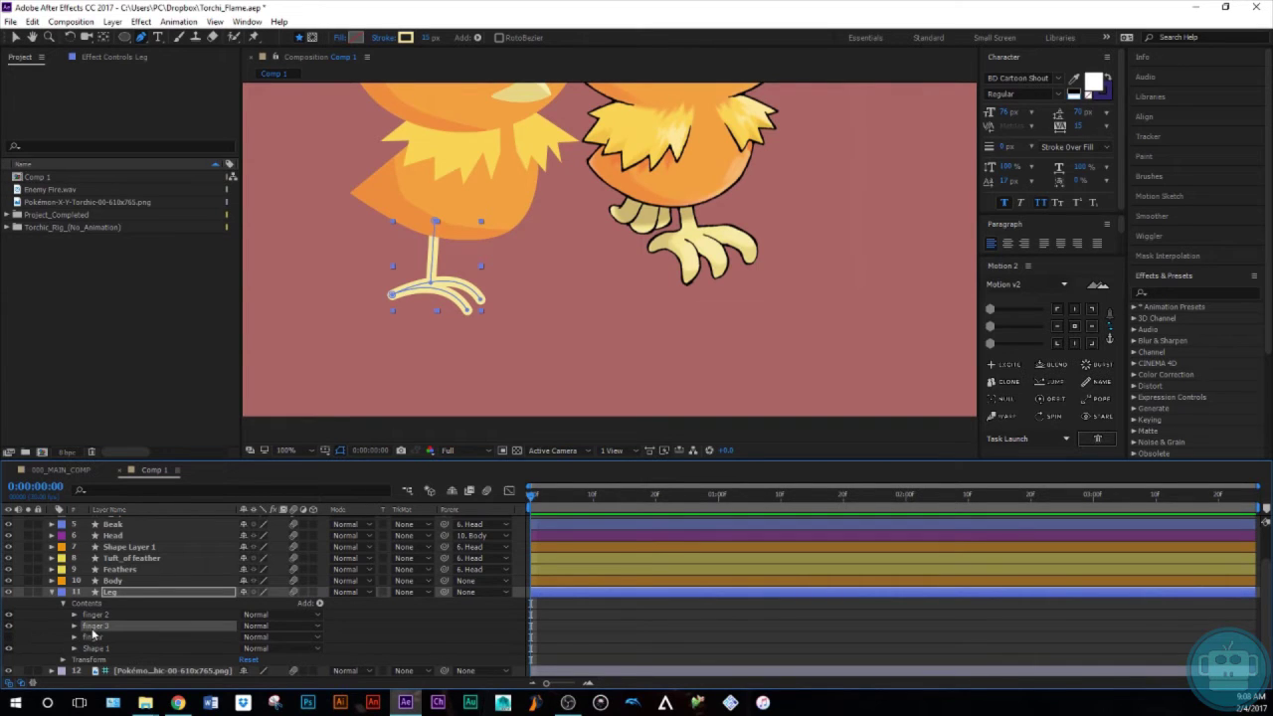
{"action": "left_click_drag", "start_coordinate": [452, 320], "coordinate": [477, 360]}
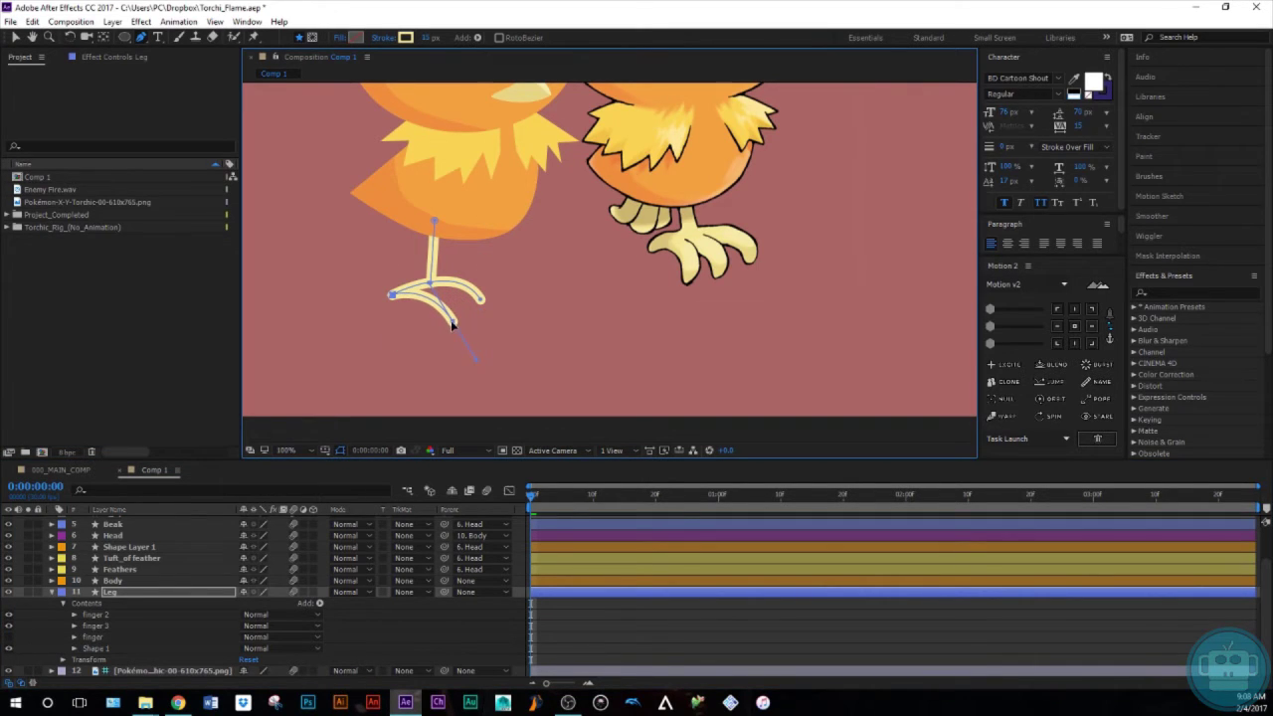
{"action": "left_click", "coordinate": [8, 637]}
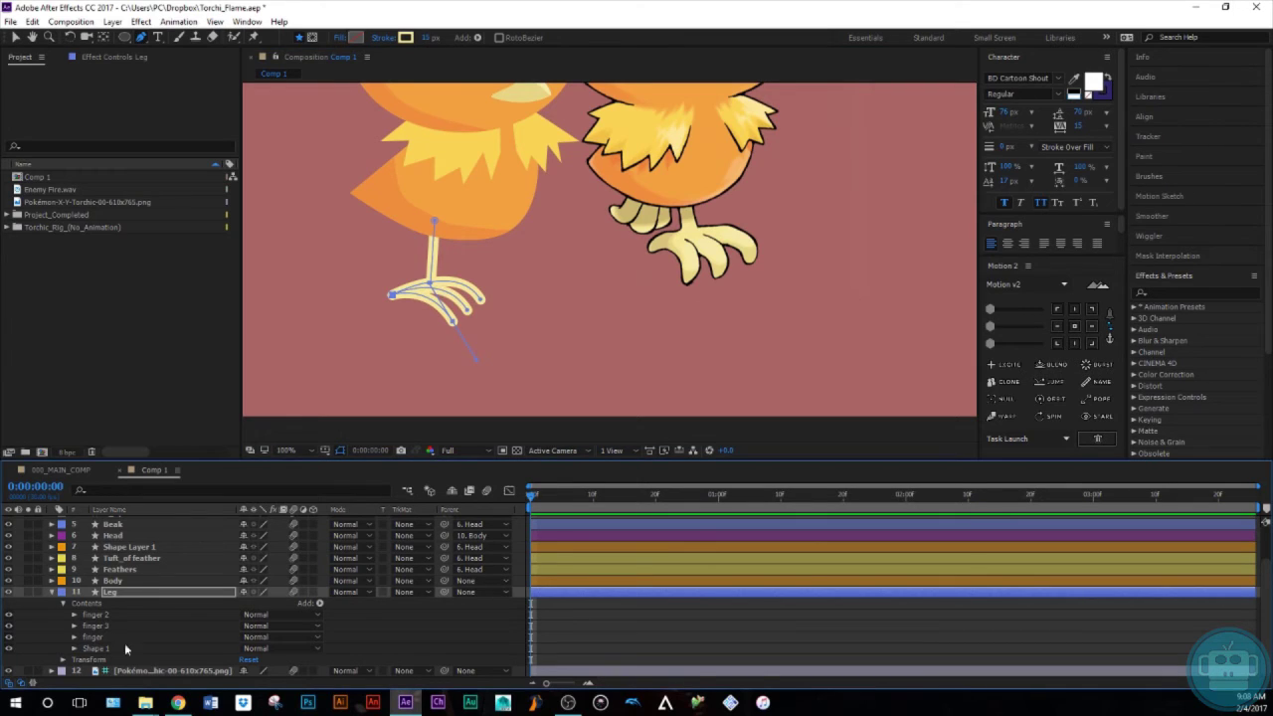
{"action": "left_click", "coordinate": [591, 623]}
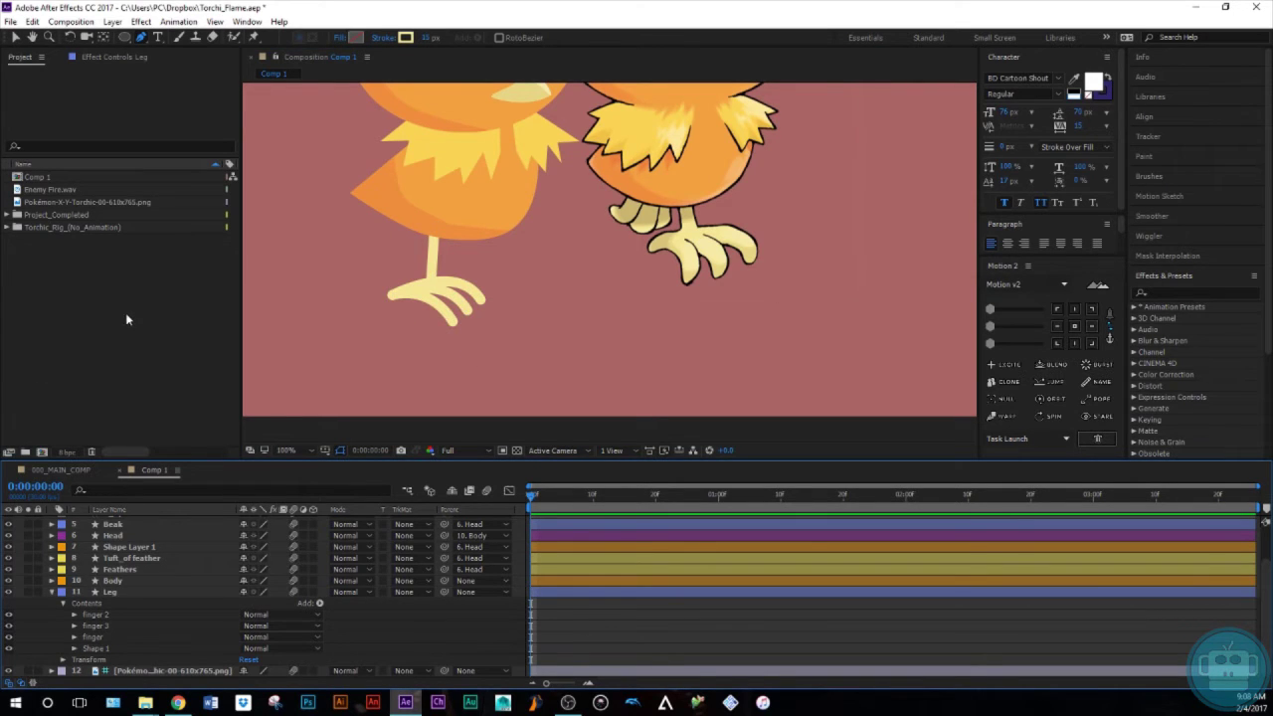
Duplicate the Leg layer as a second leg, offset to the right of the first and stacked beneath the original layer
{"action": "left_click", "coordinate": [62, 604]}
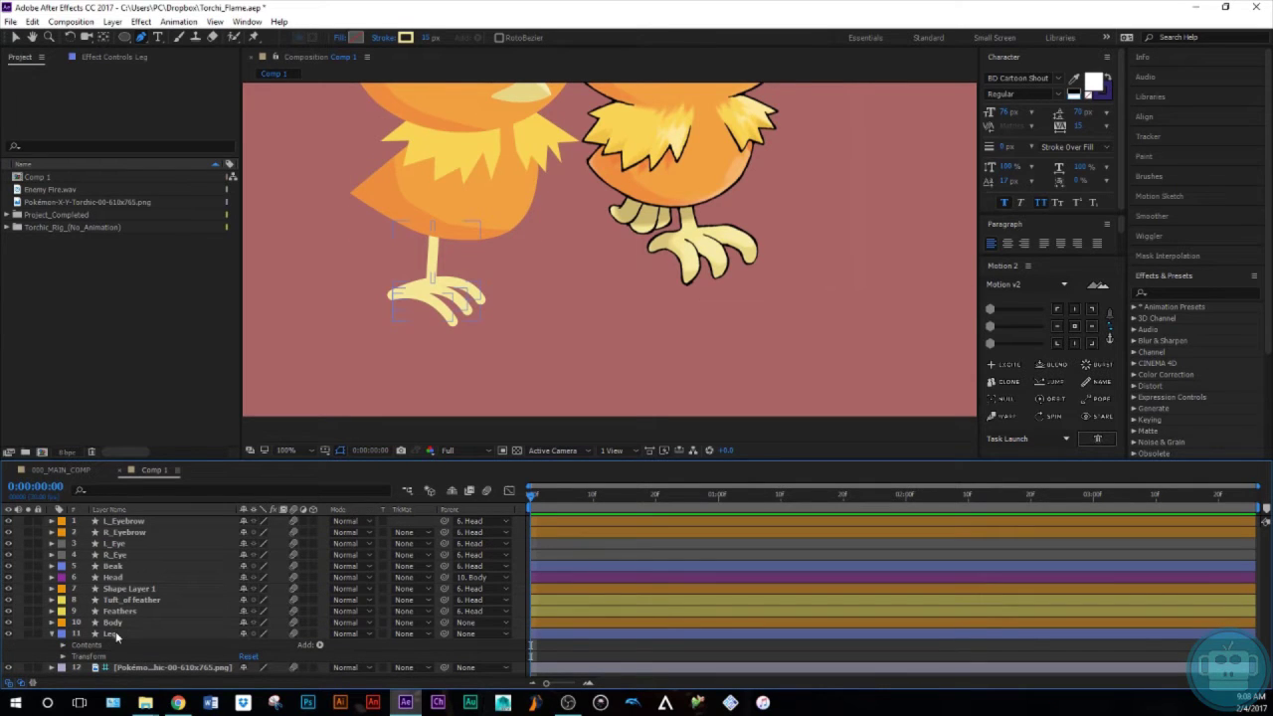
{"action": "left_click", "coordinate": [111, 633]}
{"action": "key", "text": "ctrl+d"}
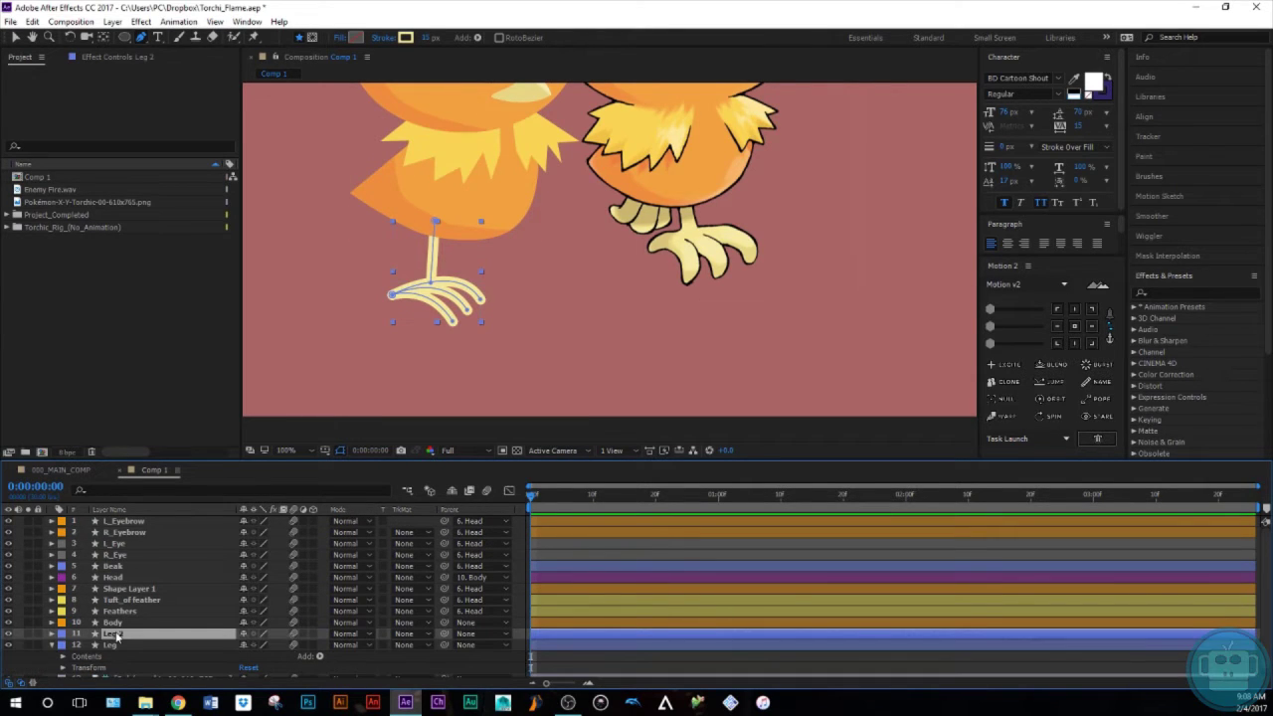
{"action": "key", "text": "shift+Right"}
{"action": "key", "text": "shift+Right"}
{"action": "key", "text": "shift+Right"}
{"action": "key", "text": "shift+Right"}
{"action": "key", "text": "shift+Right"}
{"action": "key", "text": "shift+Right"}
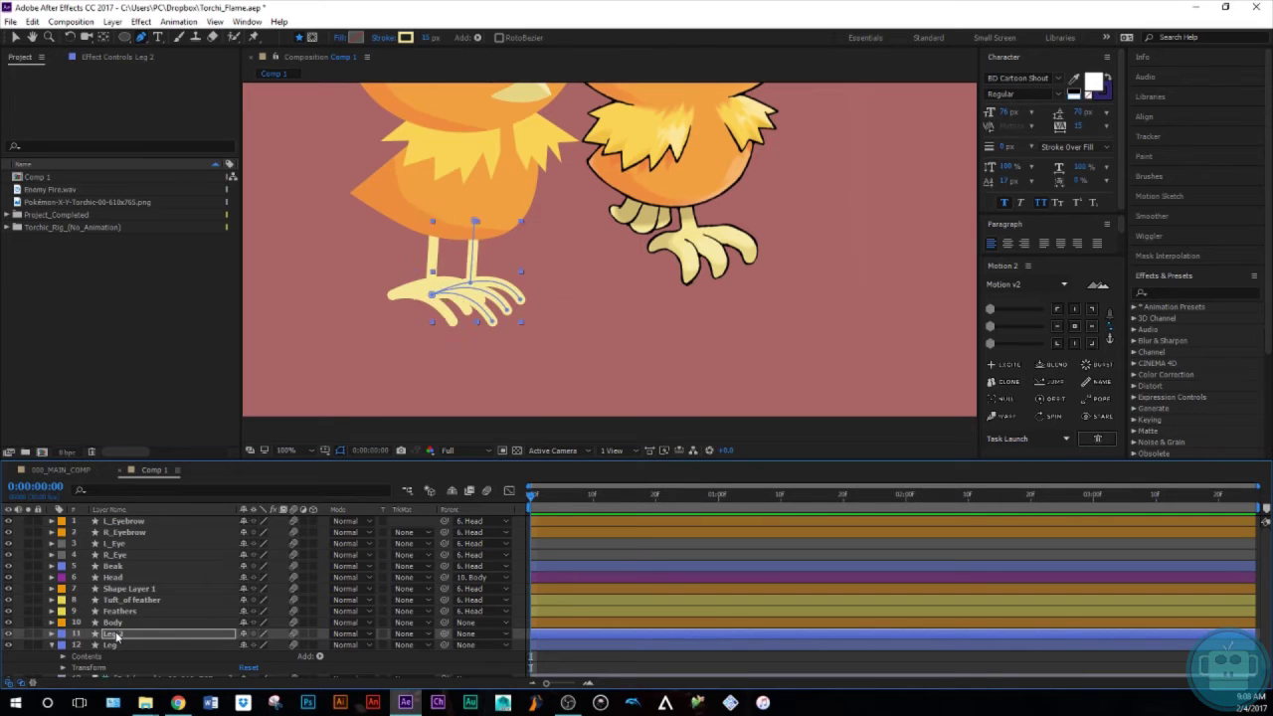
{"action": "key", "text": "shift+Right"}
{"action": "left_click_drag", "start_coordinate": [118, 637], "coordinate": [121, 673]}
{"action": "scroll", "coordinate": [149, 615], "scroll_direction": "down", "scroll_amount": 1}
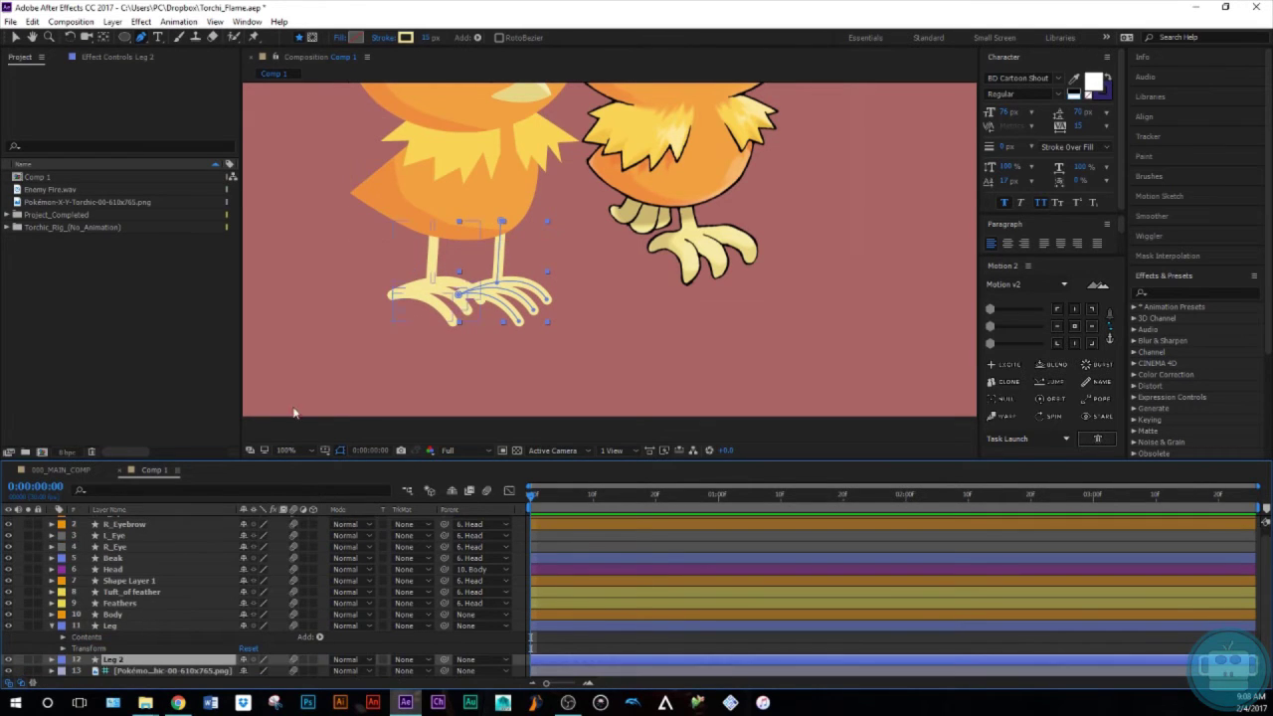
Sample a new stroke color for the Leg 2 layer with the eyedropper
{"action": "left_click", "coordinate": [406, 38]}
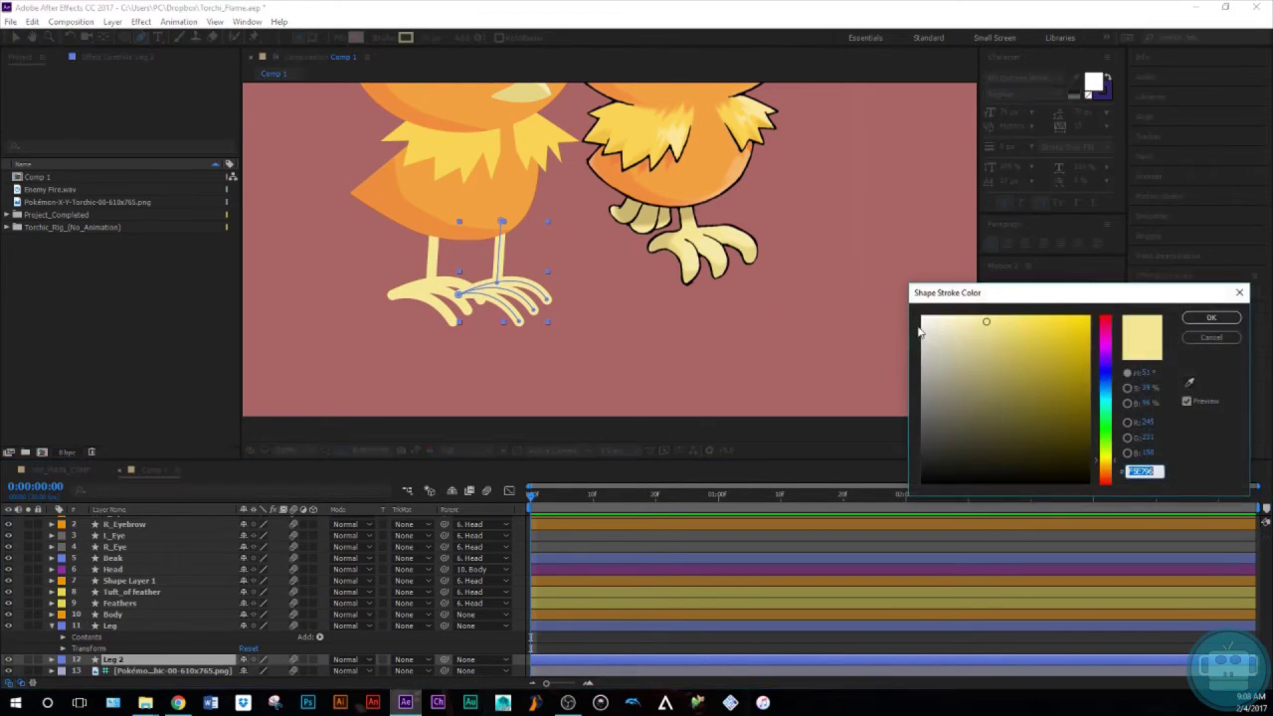
{"action": "left_click", "coordinate": [1190, 384]}
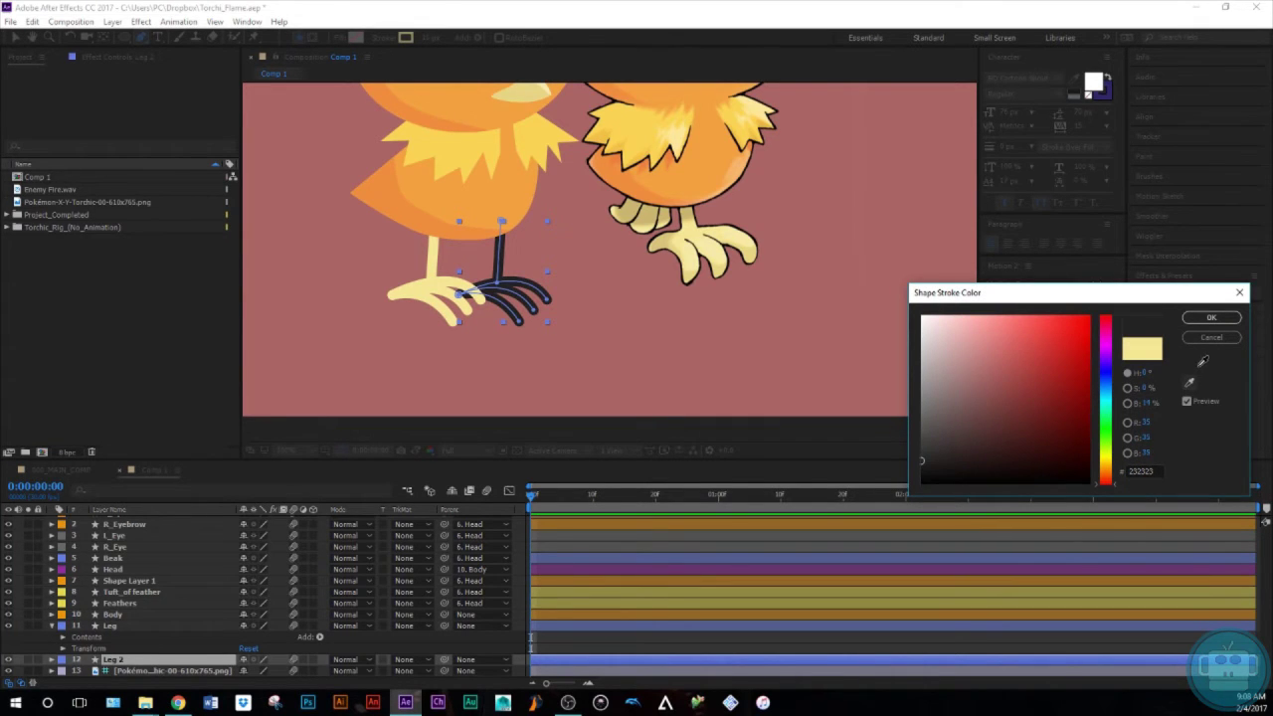
{"action": "left_click", "coordinate": [654, 215]}
{"action": "left_click", "coordinate": [654, 216]}
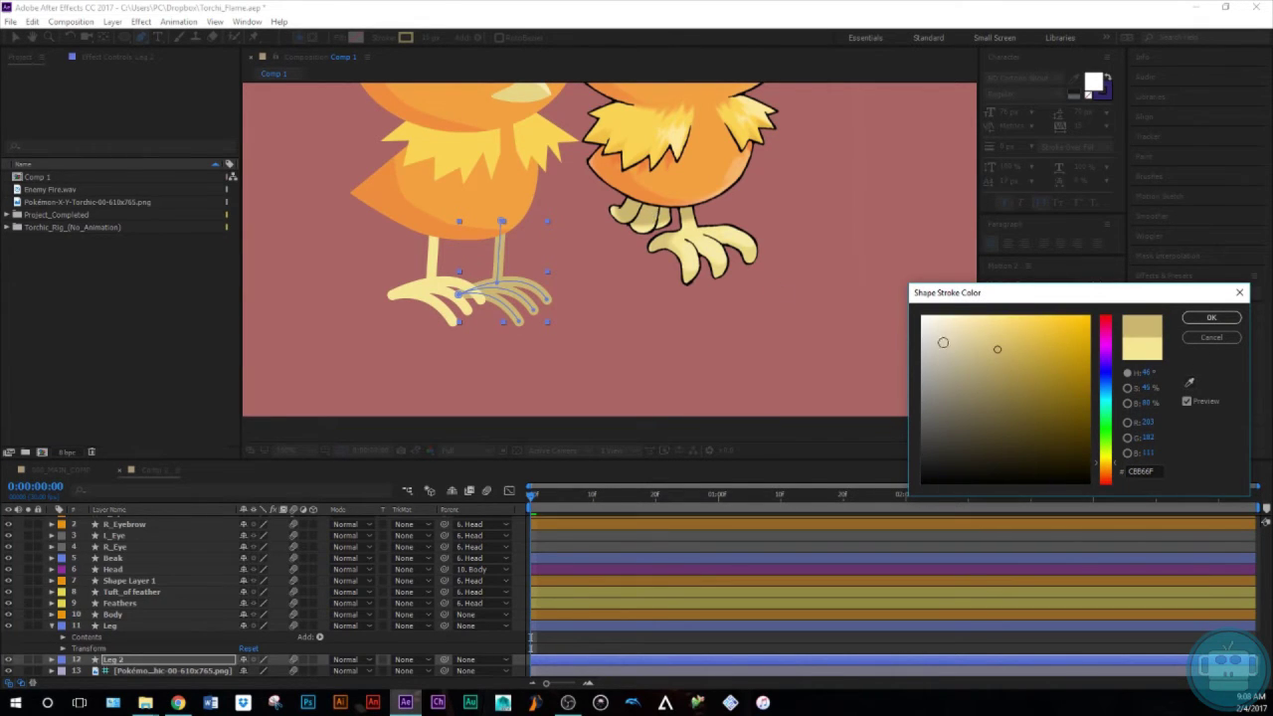
{"action": "left_click", "coordinate": [1207, 338]}
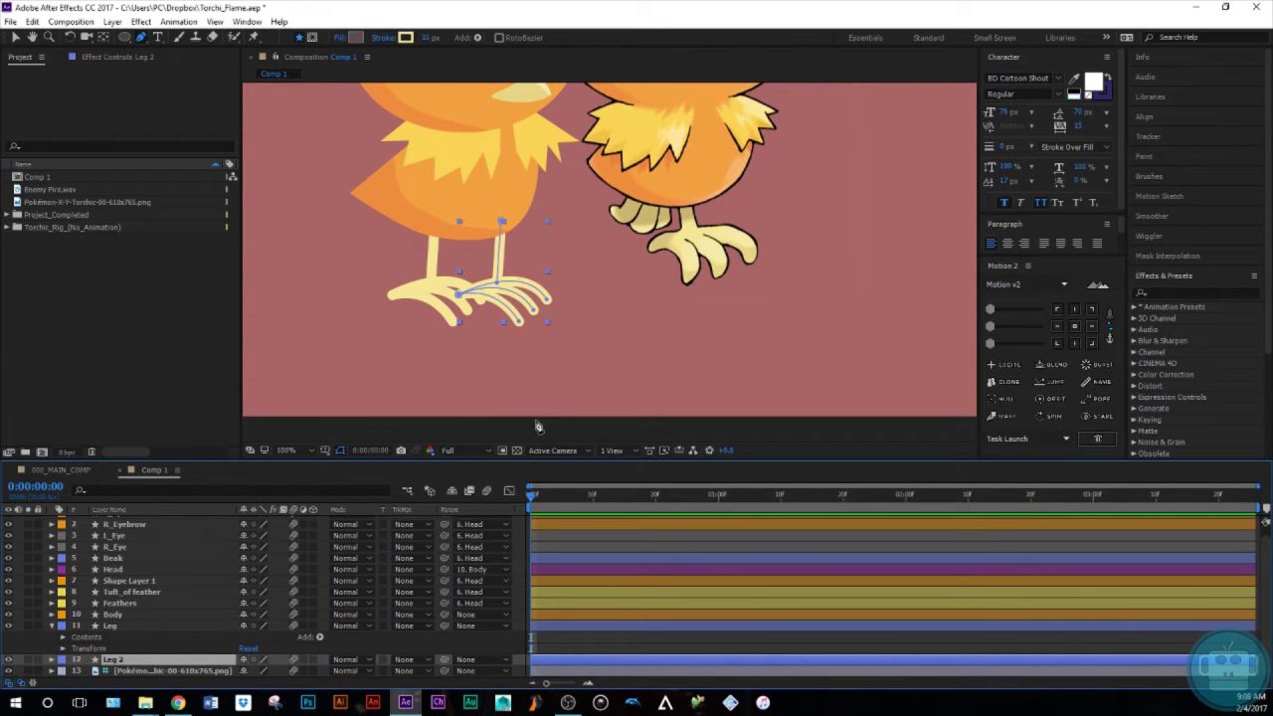
Move the Leg 2 layer above the Leg layer in the stacking order and collapse Leg's properties
{"action": "left_click_drag", "start_coordinate": [109, 659], "coordinate": [116, 635]}
{"action": "left_click", "coordinate": [116, 636]}
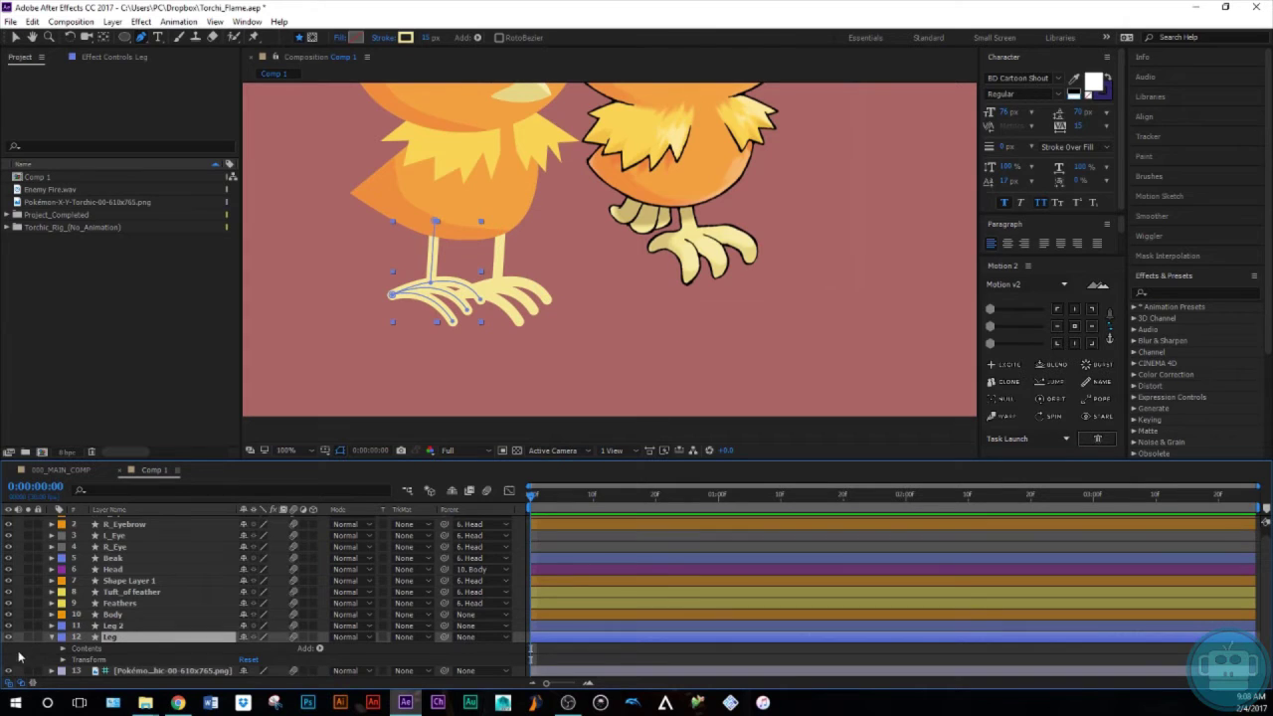
{"action": "left_click", "coordinate": [51, 642]}
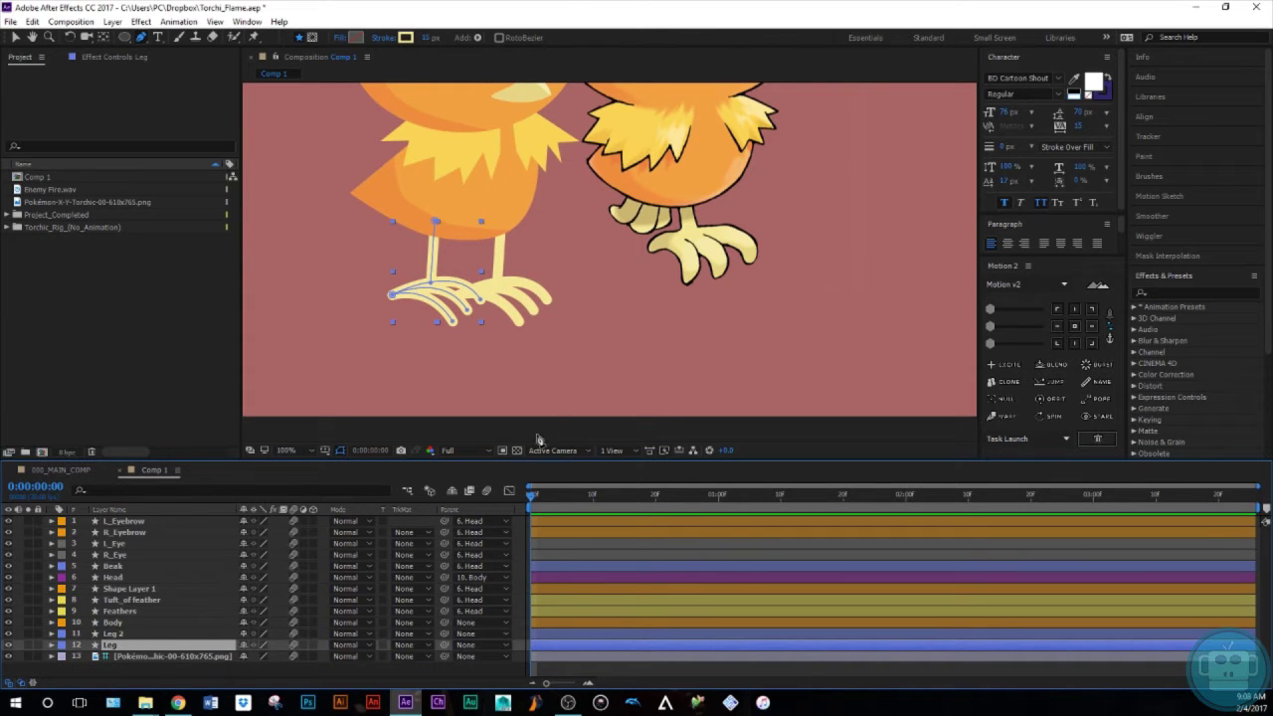
{"action": "mouse_move", "coordinate": [465, 193]}
{"action": "left_mouse_down"}
{"action": "mouse_move", "coordinate": [478, 293]}
{"action": "mouse_move", "coordinate": [459, 258]}
{"action": "left_mouse_up"}
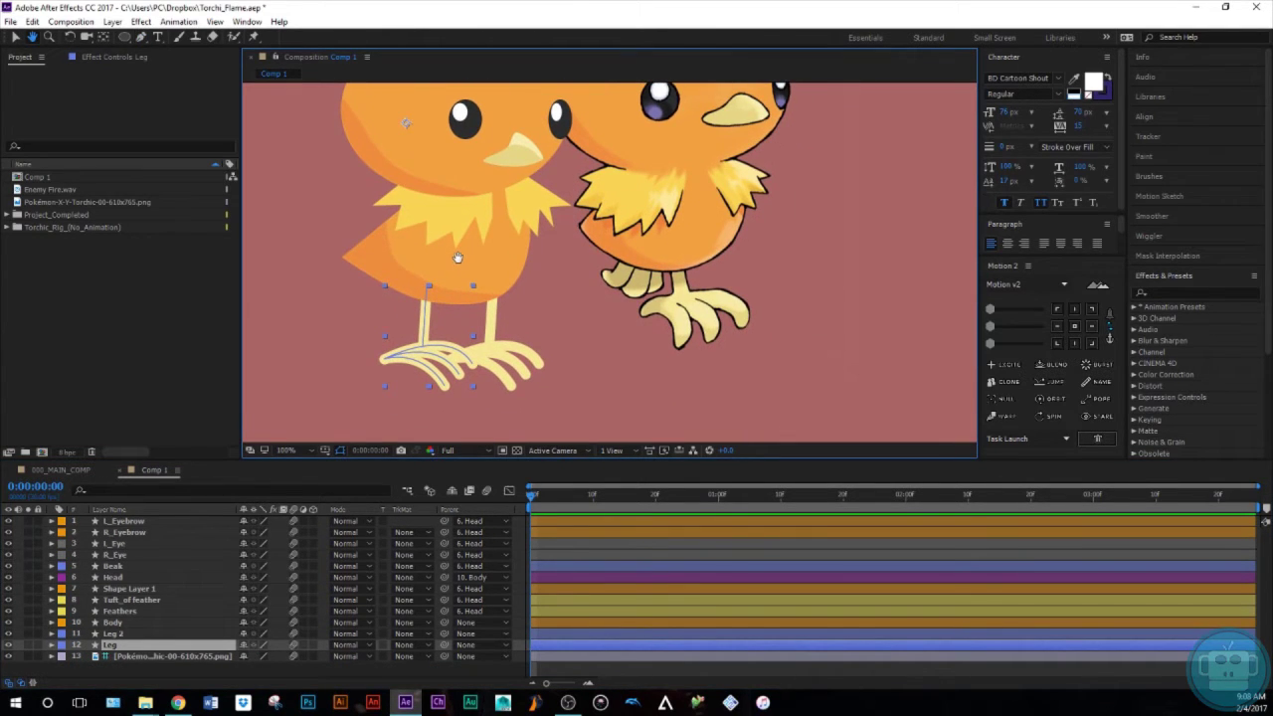
{"action": "key", "text": "g"}
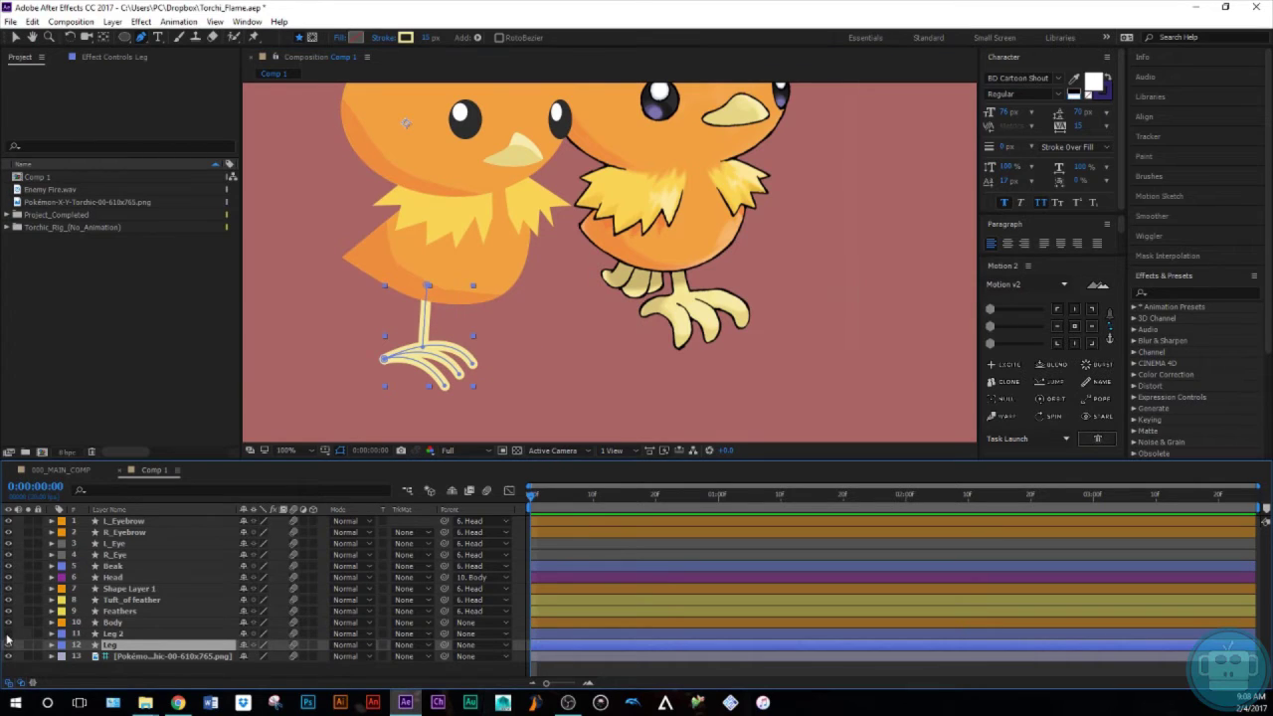
Move the Leg 2 layer back below the Leg layer
{"action": "left_click", "coordinate": [110, 634]}
{"action": "left_click", "coordinate": [109, 645]}
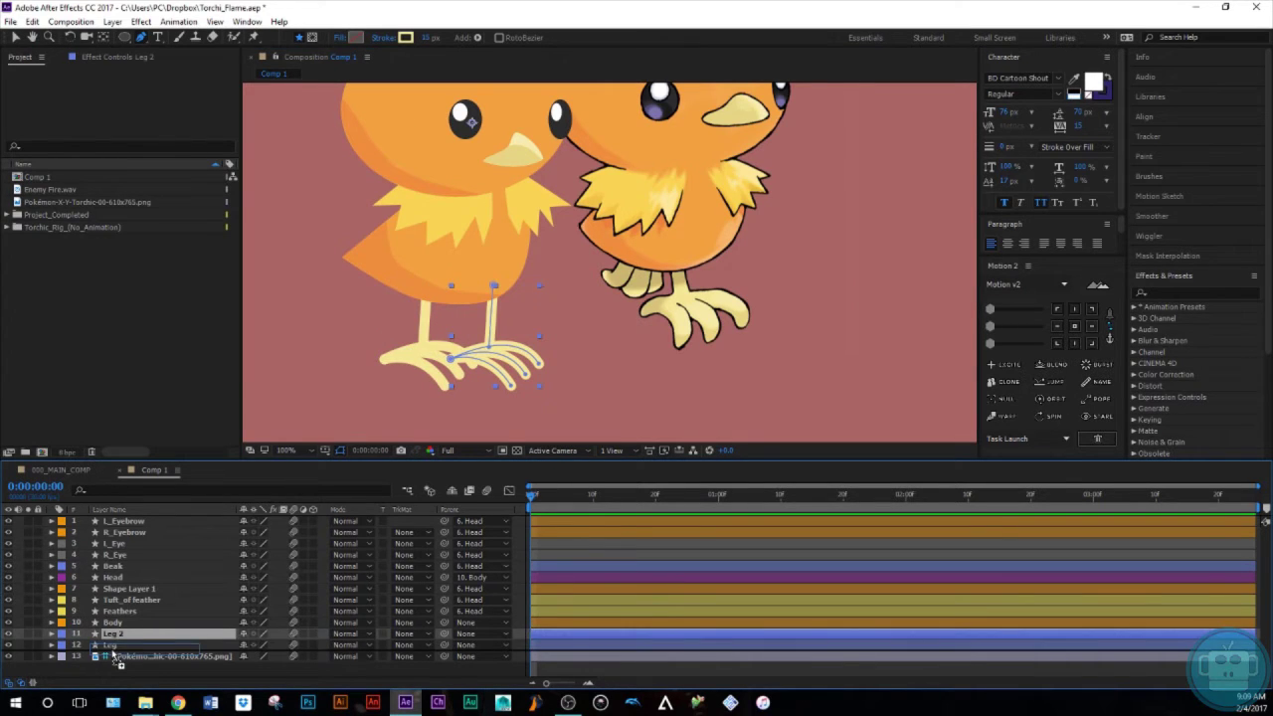
{"action": "left_click", "coordinate": [111, 634]}
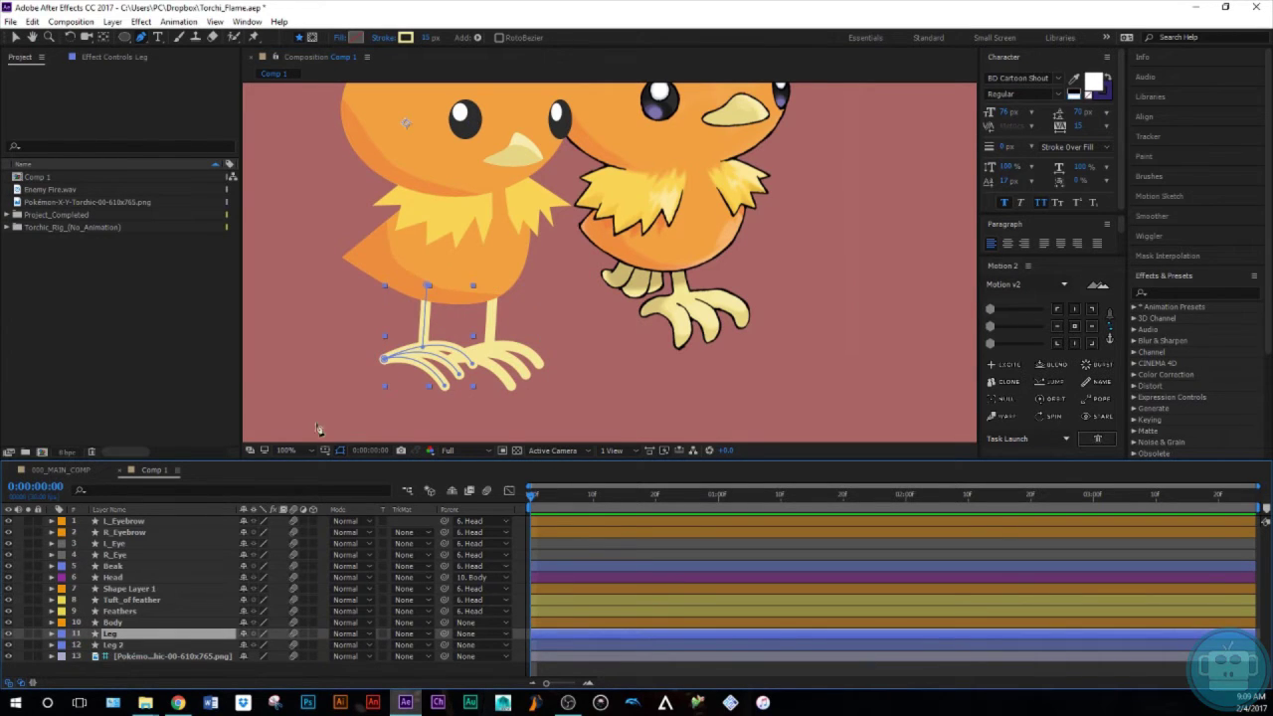
Recolor the Leg layer's stroke with the darker tan CBB66F sampled from the reference bird's rear foot
{"action": "left_click", "coordinate": [405, 37]}
{"action": "left_click", "coordinate": [1188, 383]}
{"action": "left_click", "coordinate": [636, 280]}
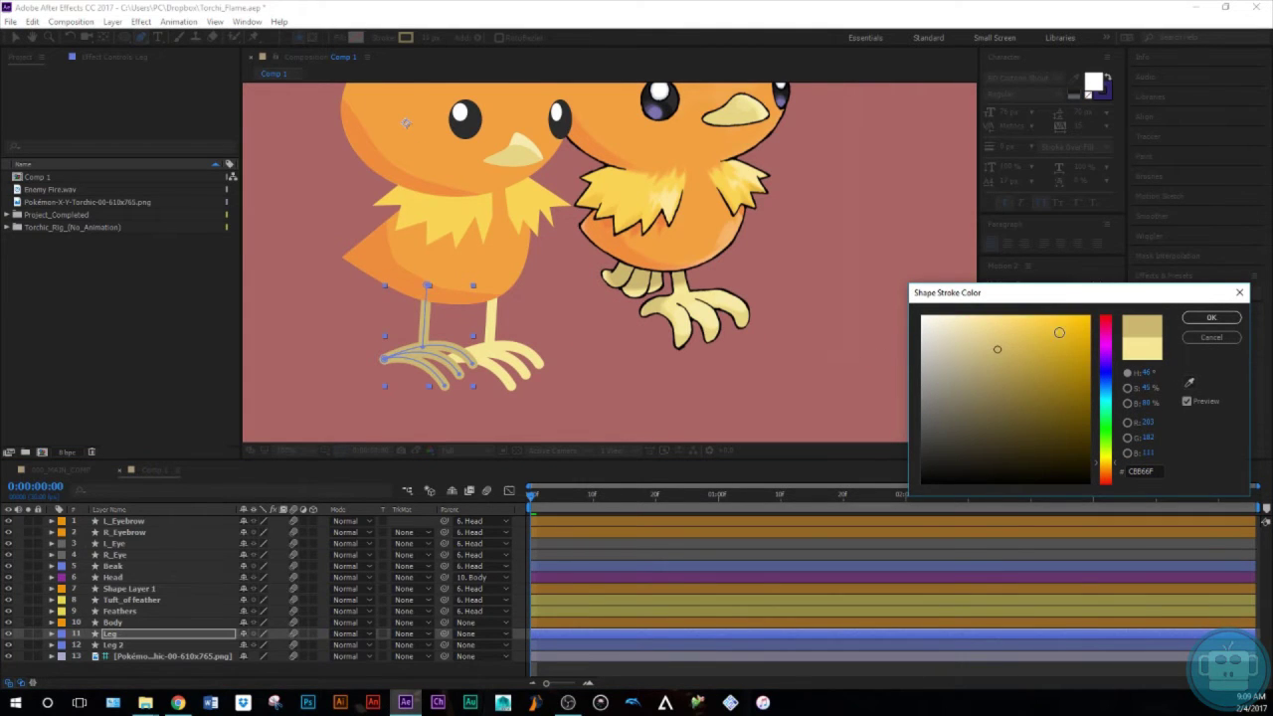
{"action": "left_click", "coordinate": [1210, 319]}
Set the anchor points of both leg layers to their top centre and rotate Leg 2 to -8°
{"action": "left_click_drag", "start_coordinate": [433, 375], "coordinate": [379, 311]}
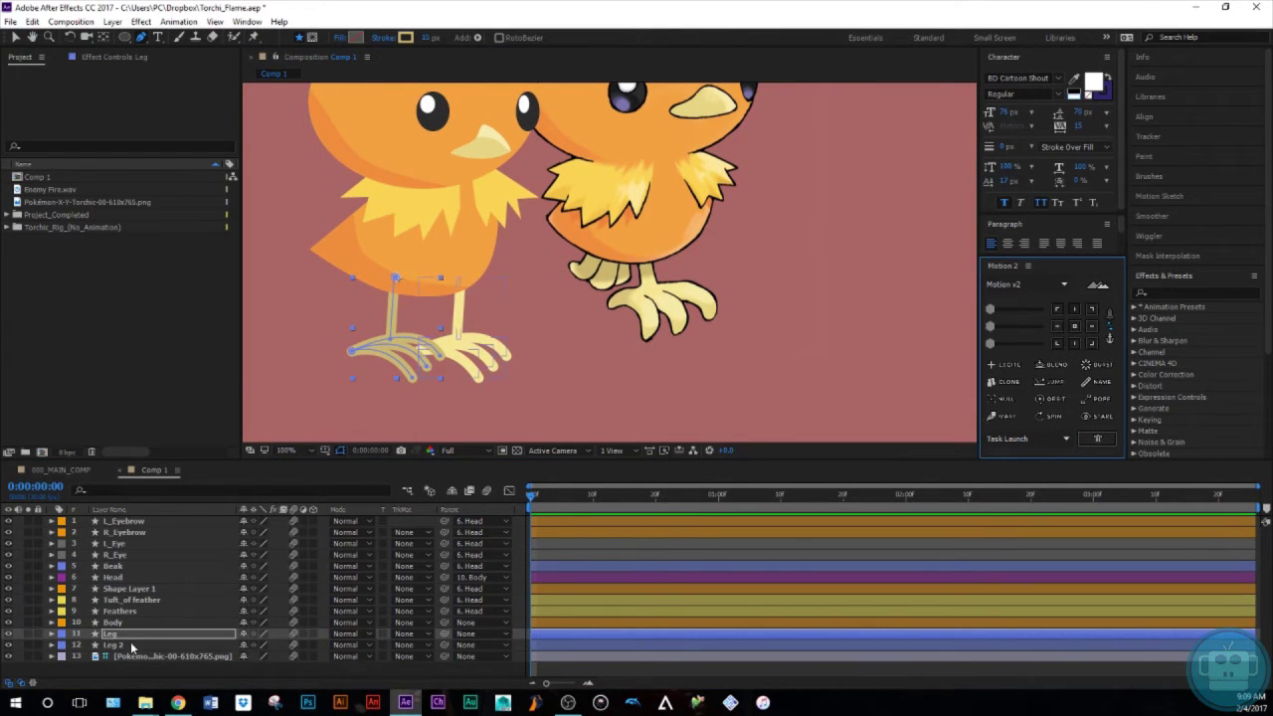
{"action": "left_click", "coordinate": [134, 644]}
{"action": "left_click", "coordinate": [1073, 309]}
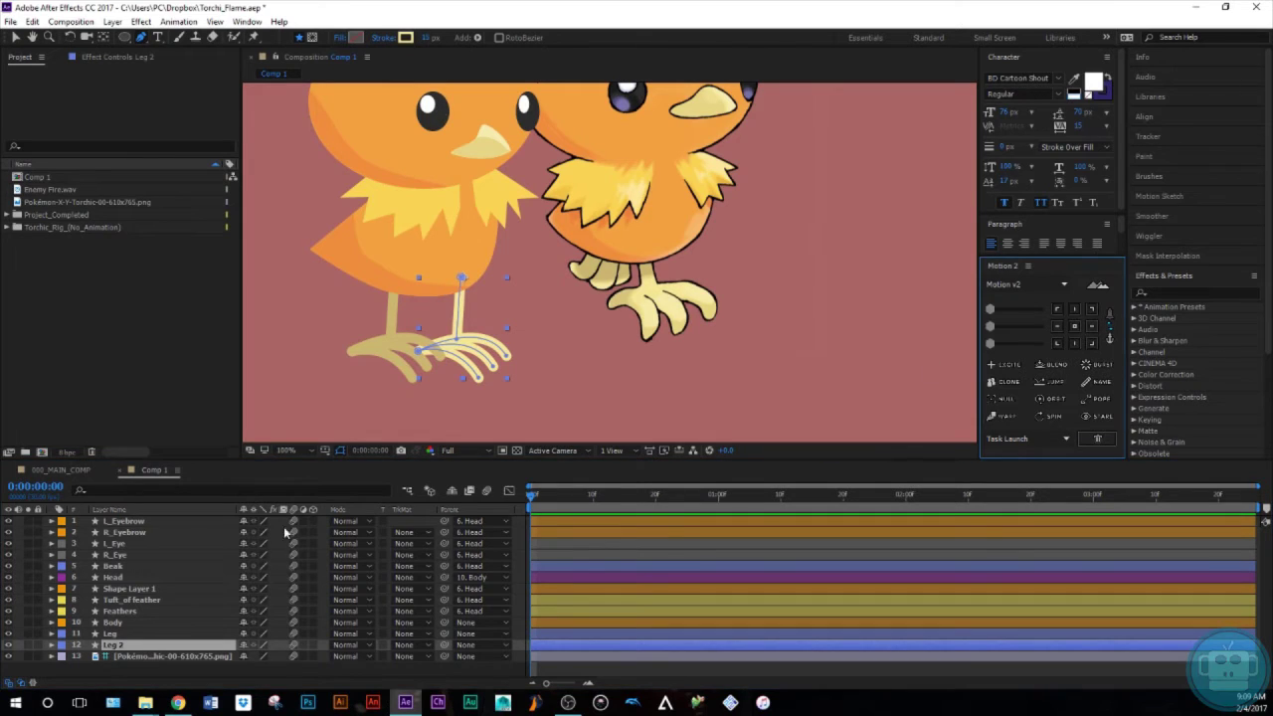
{"action": "key", "text": "r"}
{"action": "mouse_move", "coordinate": [256, 656]}
{"action": "left_mouse_down"}
{"action": "mouse_move", "coordinate": [271, 656]}
{"action": "mouse_move", "coordinate": [256, 656]}
{"action": "left_mouse_up"}
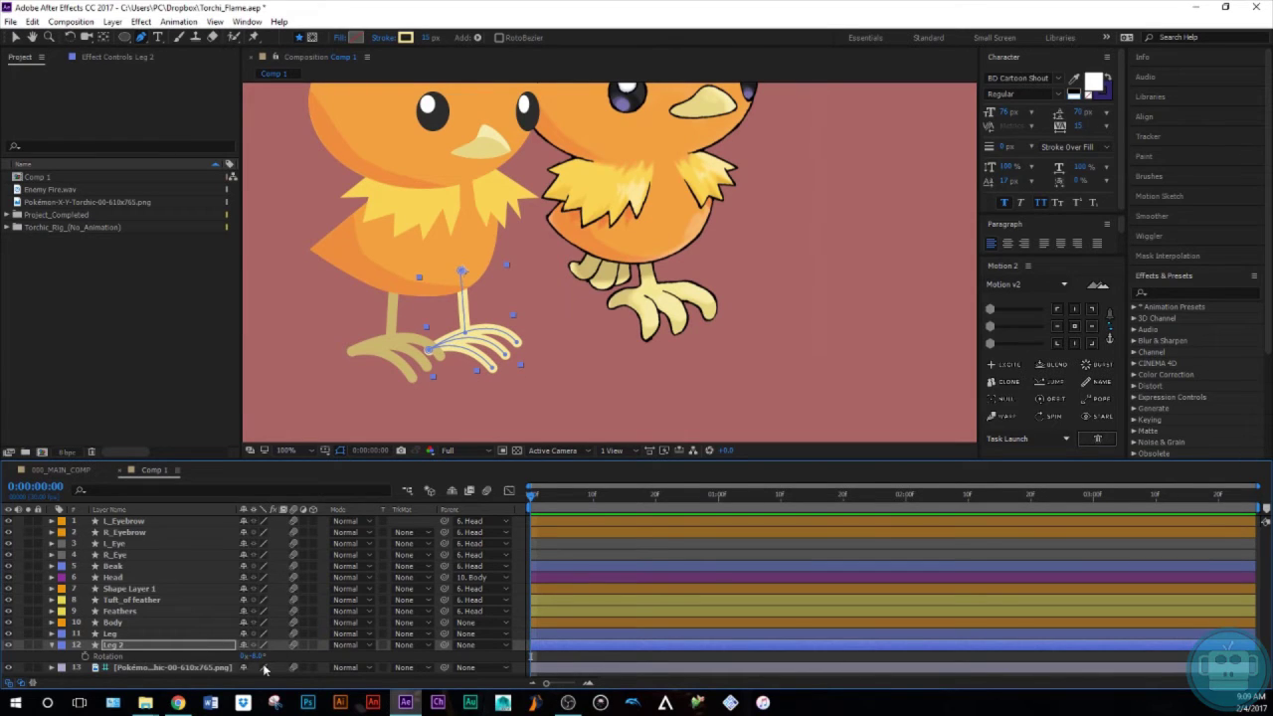
Shorten the back toe of Leg 2 by moving its path points closer to the ankle
{"action": "mouse_move", "coordinate": [431, 351]}
{"action": "left_mouse_down"}
{"action": "mouse_move", "coordinate": [450, 340]}
{"action": "mouse_move", "coordinate": [440, 346]}
{"action": "left_mouse_up"}
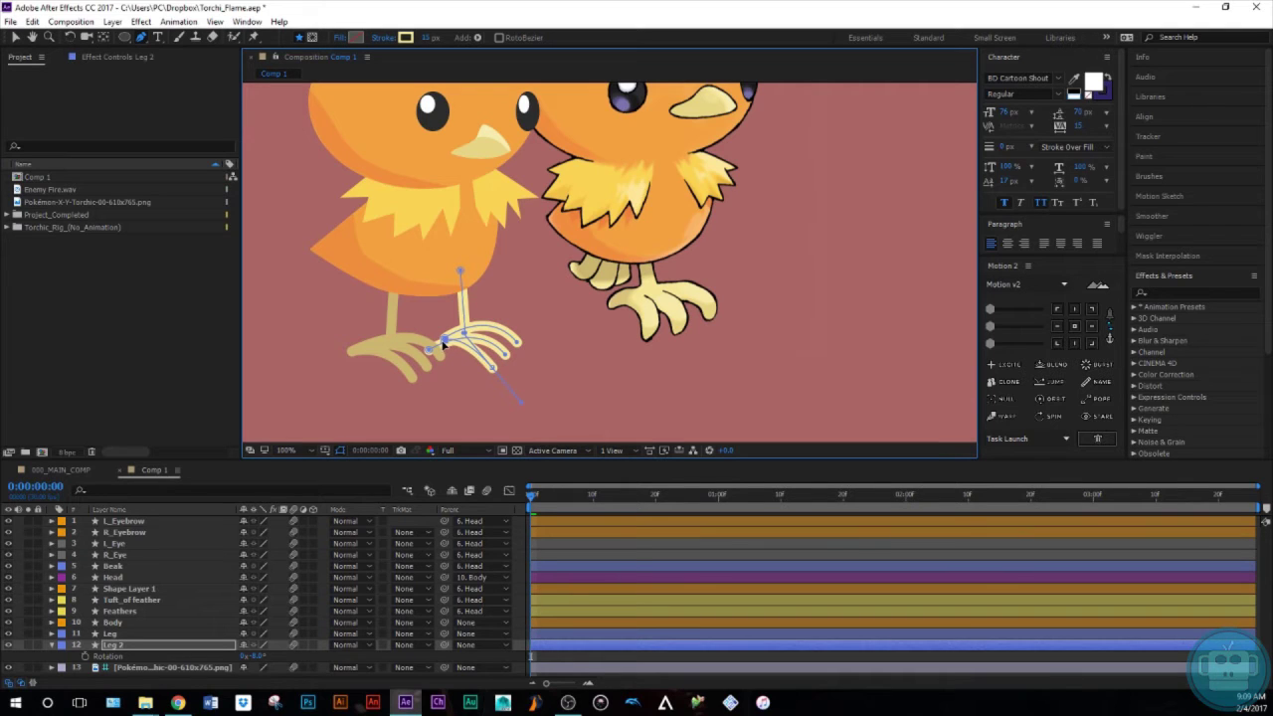
{"action": "left_click_drag", "start_coordinate": [444, 345], "coordinate": [444, 343]}
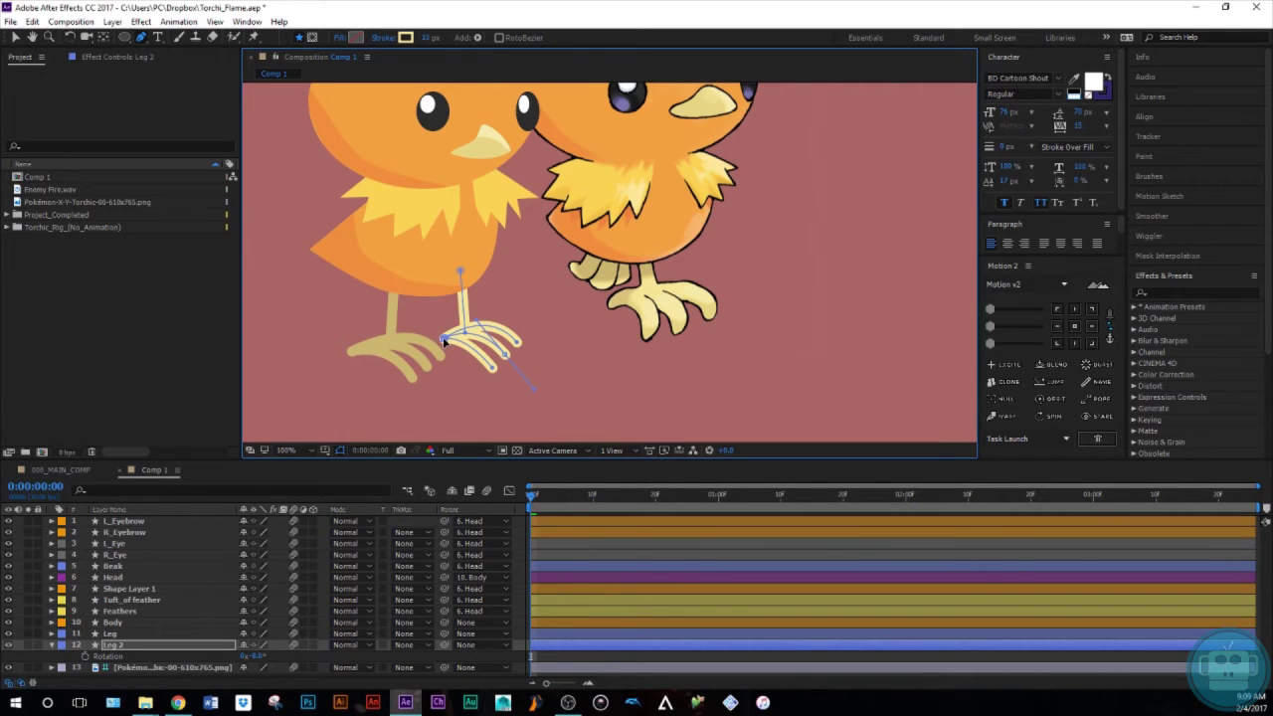
{"action": "left_click", "coordinate": [52, 644]}
Shorten the back toe of the darker Leg layer the same way and collapse the layer's properties
{"action": "left_click", "coordinate": [52, 633]}
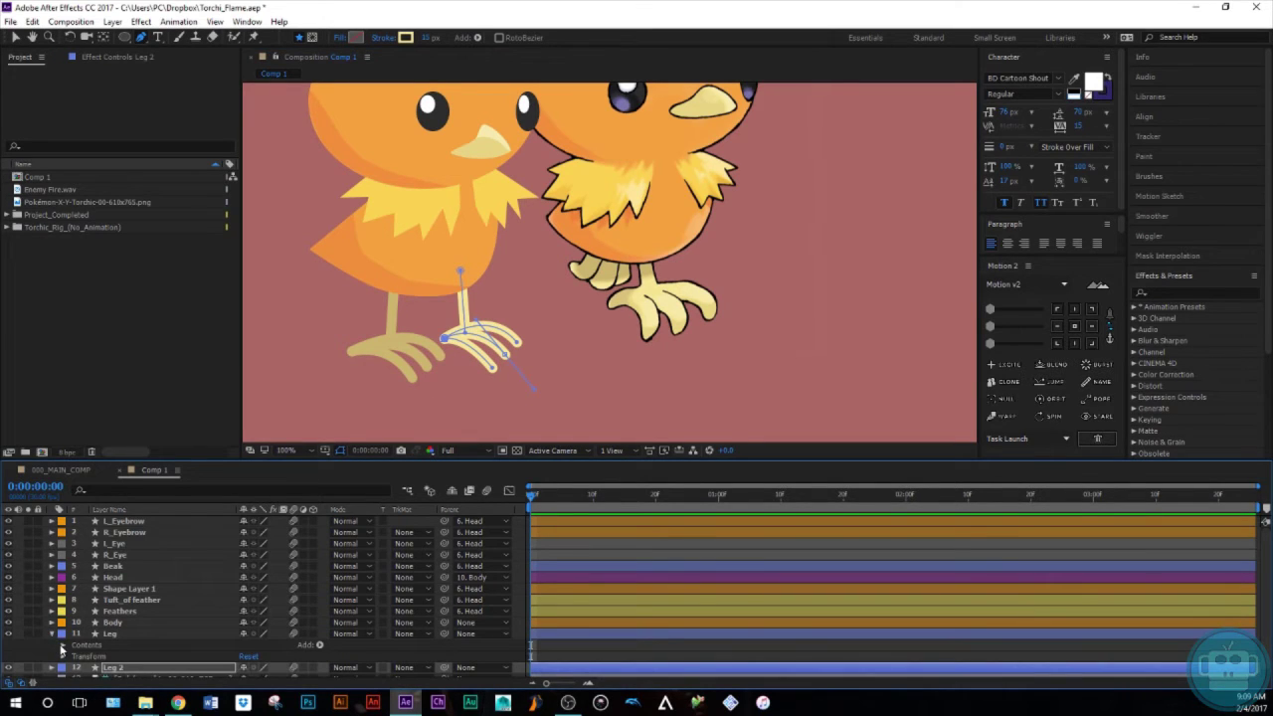
{"action": "left_click", "coordinate": [109, 634]}
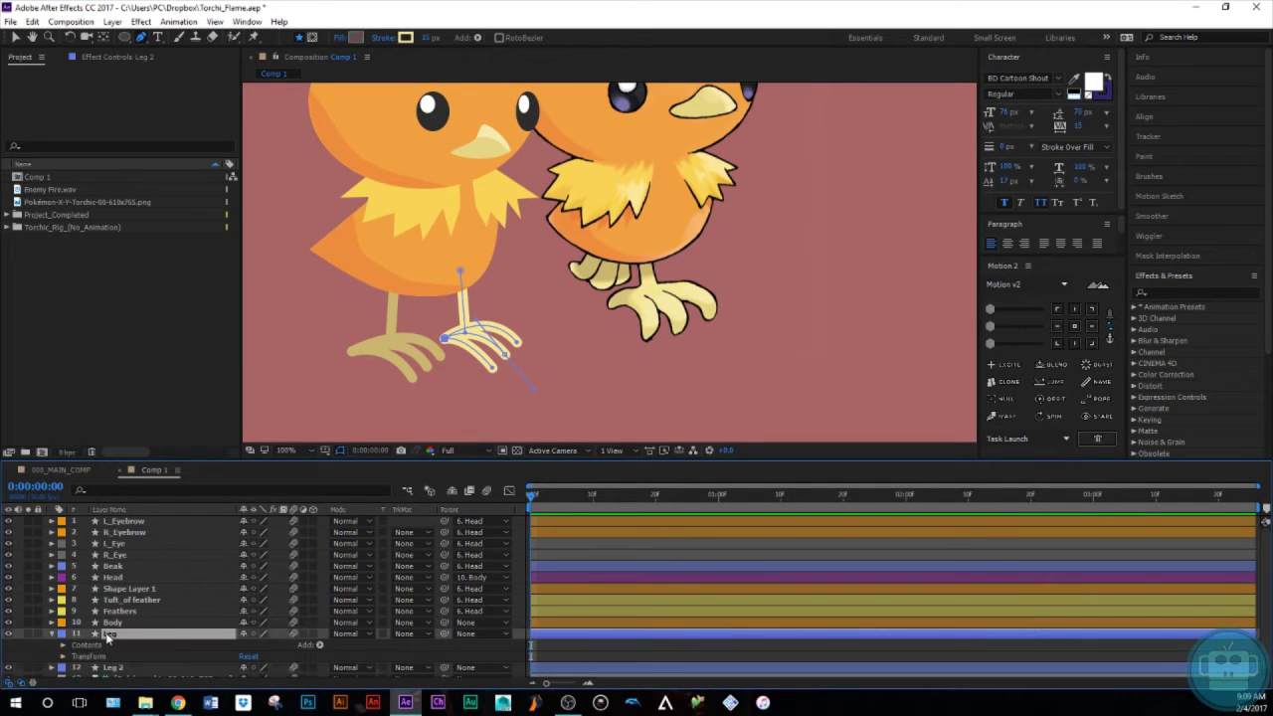
{"action": "left_click", "coordinate": [373, 345]}
{"action": "mouse_move", "coordinate": [373, 345]}
{"action": "left_mouse_down"}
{"action": "mouse_move", "coordinate": [353, 355]}
{"action": "mouse_move", "coordinate": [370, 346]}
{"action": "left_mouse_up"}
{"action": "left_click", "coordinate": [572, 647]}
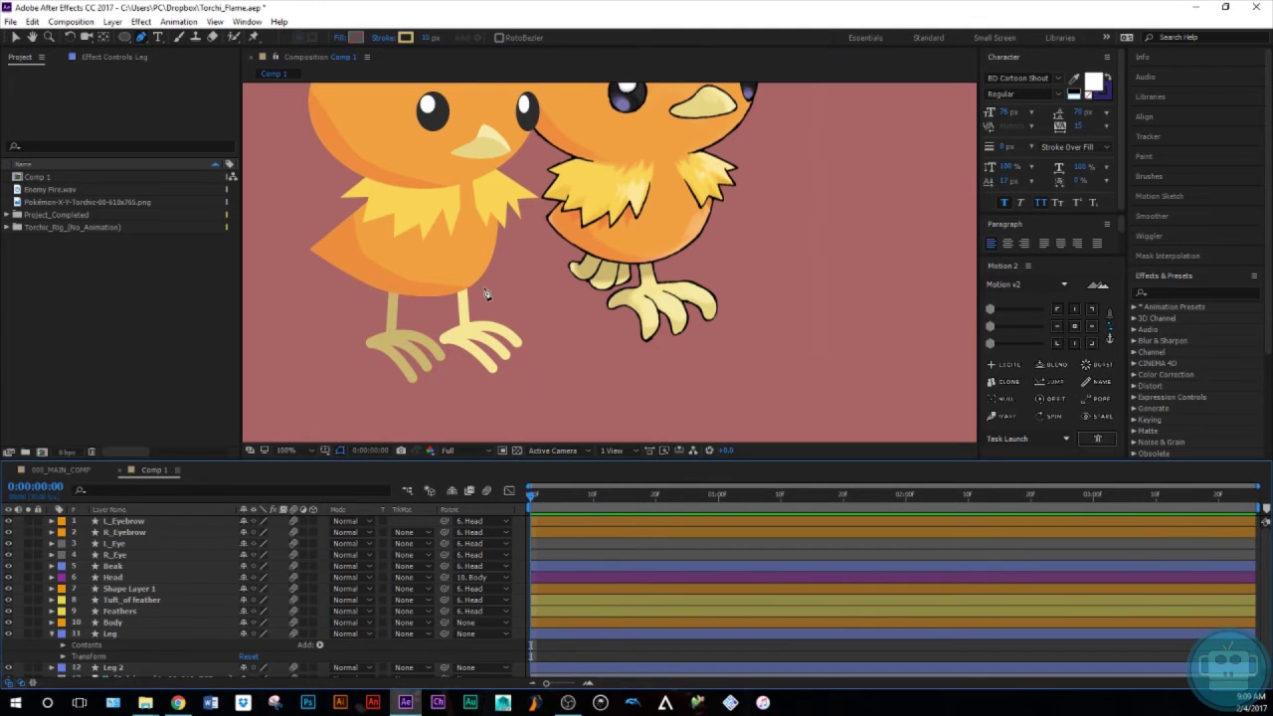
{"action": "scroll", "coordinate": [485, 290], "scroll_direction": "down", "scroll_amount": 2}
{"action": "left_click_drag", "start_coordinate": [485, 283], "coordinate": [447, 331]}
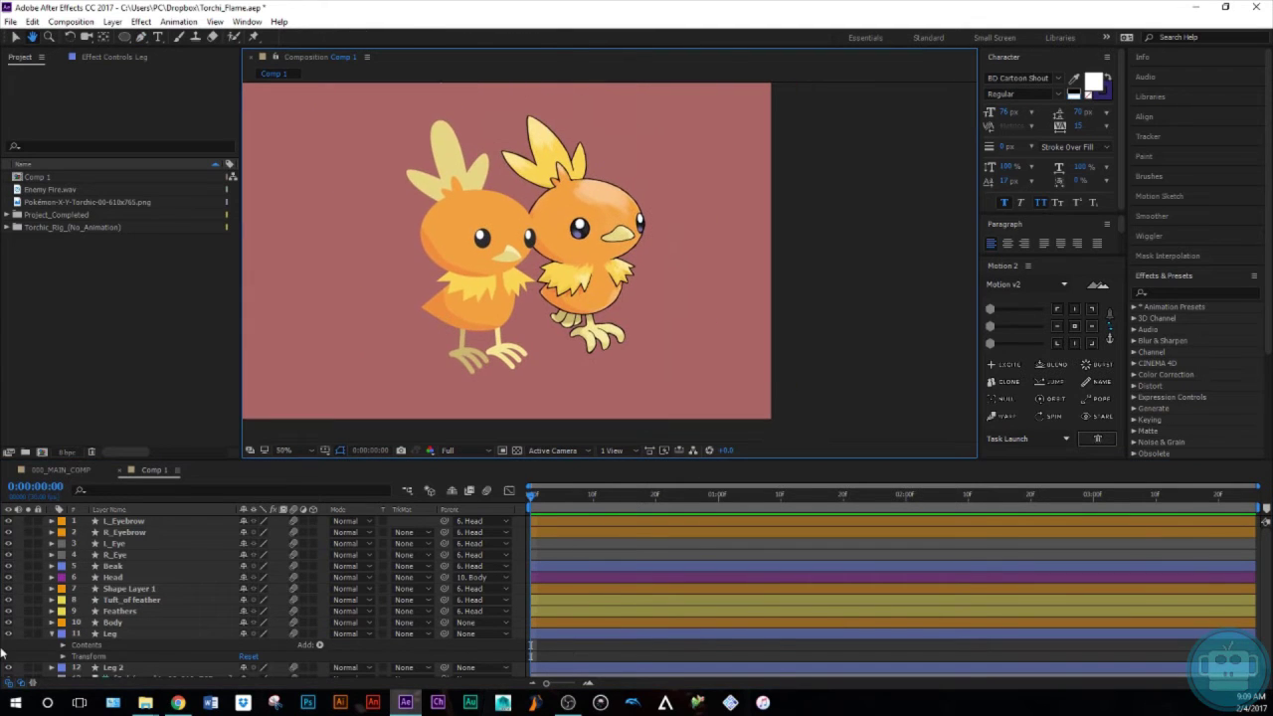
{"action": "left_click", "coordinate": [58, 640]}
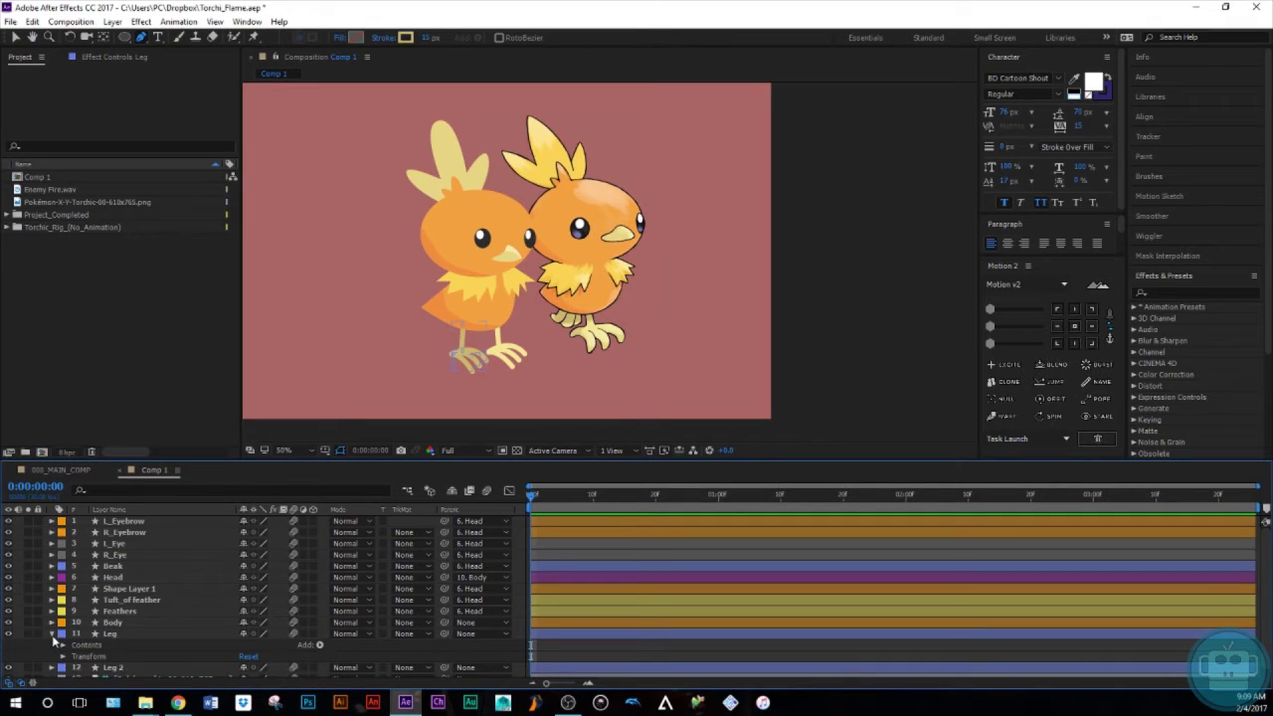
{"action": "left_click", "coordinate": [52, 634]}
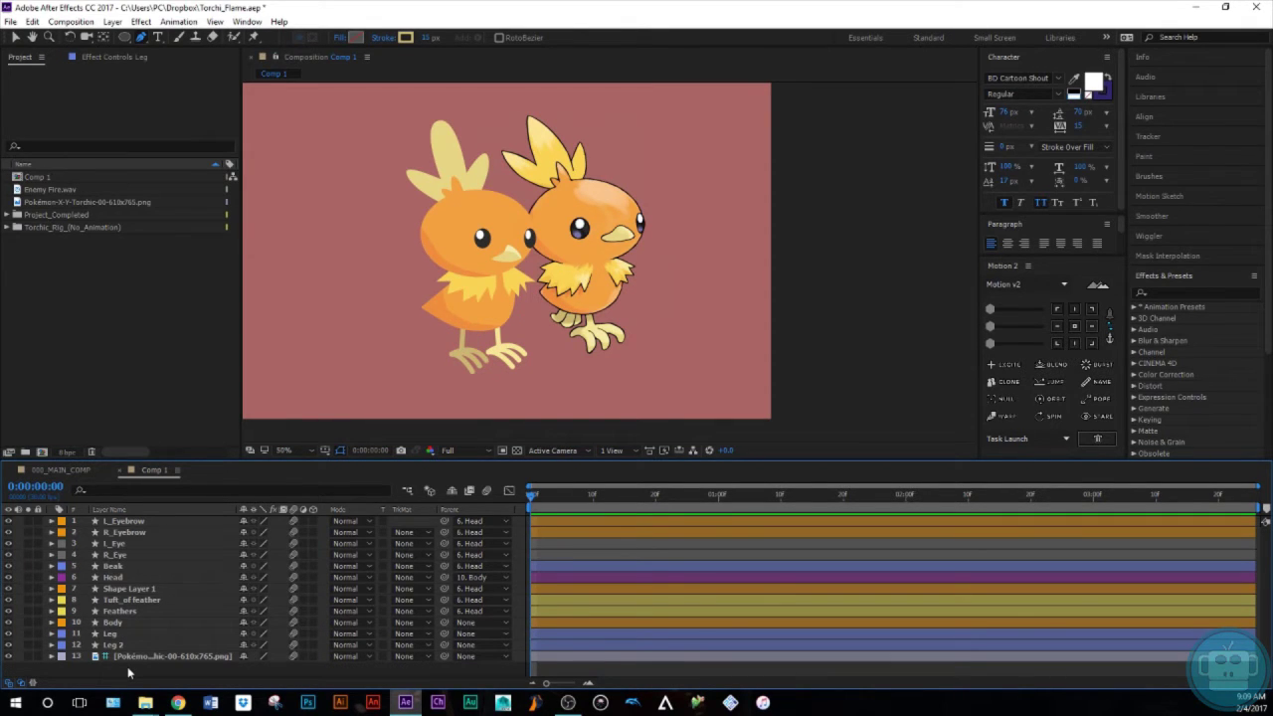
Rename the Comp 1 composition as Torchic_Rig
{"action": "left_click", "coordinate": [43, 179]}
{"action": "key", "text": "Return"}
{"action": "type", "text": "Tor"}
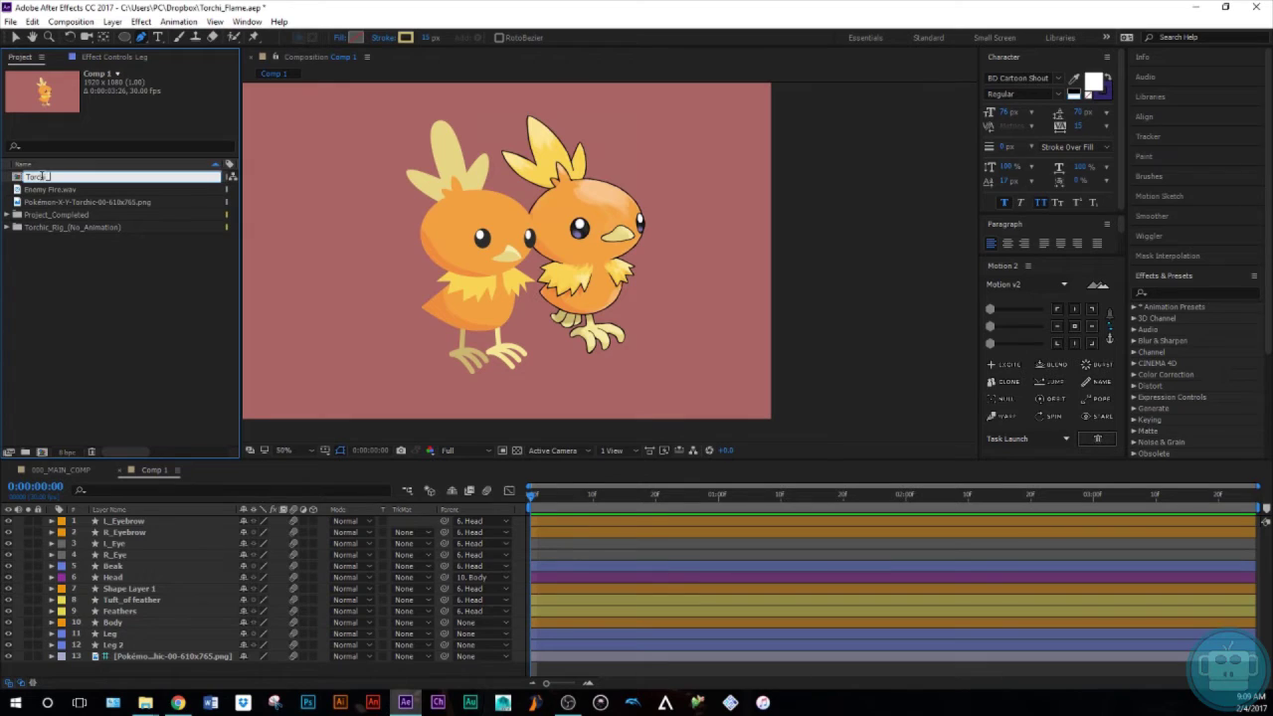
{"action": "type", "text": "chi_Rig"}
{"action": "key", "text": "Return"}
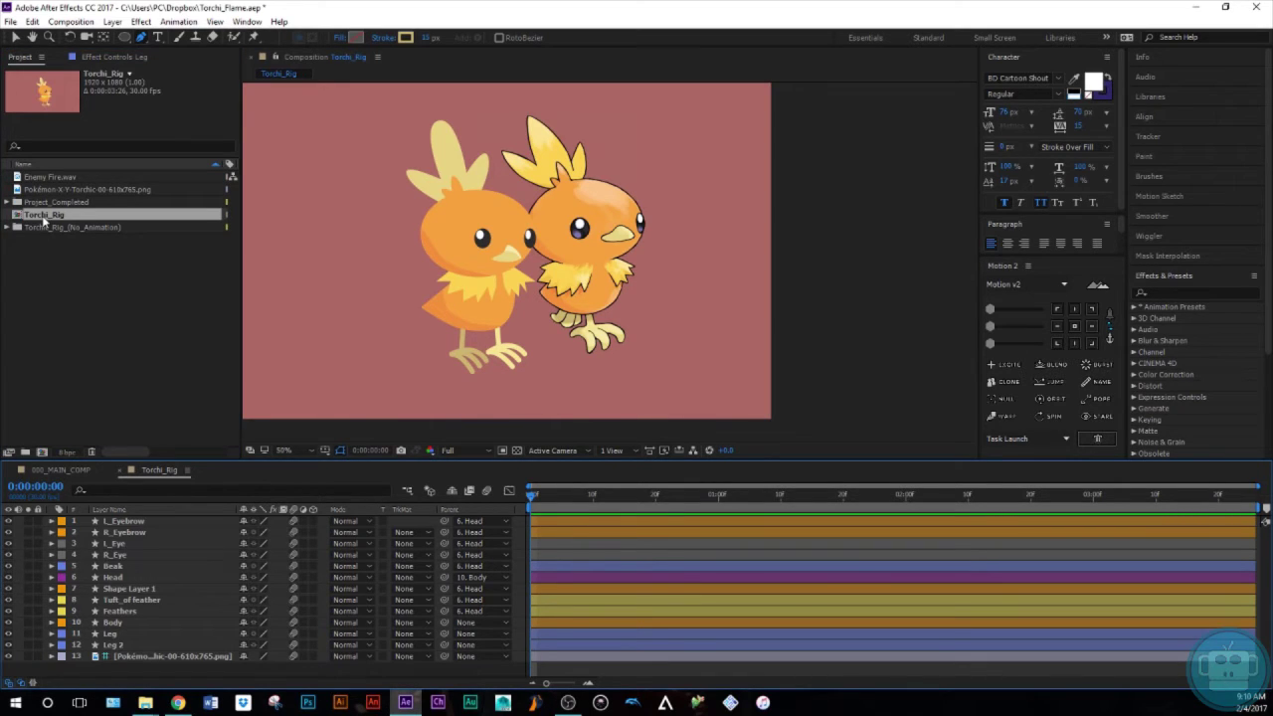
{"action": "left_click", "coordinate": [42, 215]}
{"action": "key", "text": "Return"}
{"action": "left_click", "coordinate": [41, 213]}
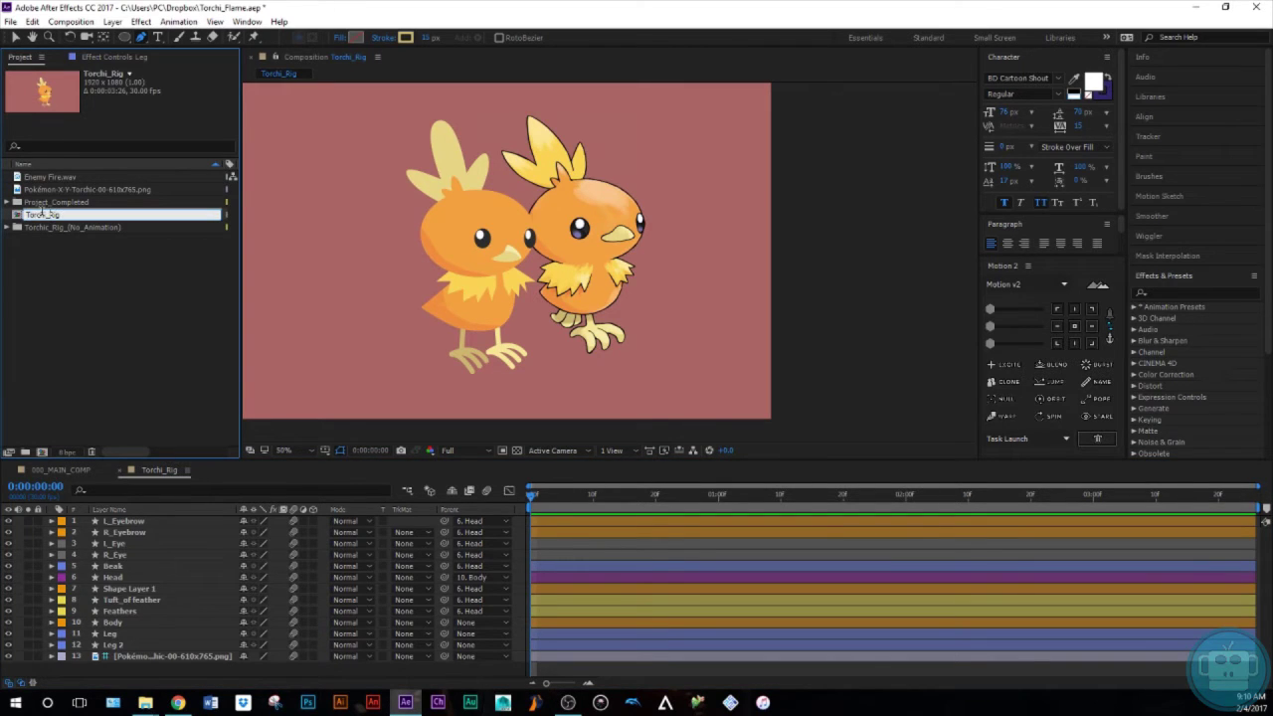
{"action": "left_click", "coordinate": [98, 342]}
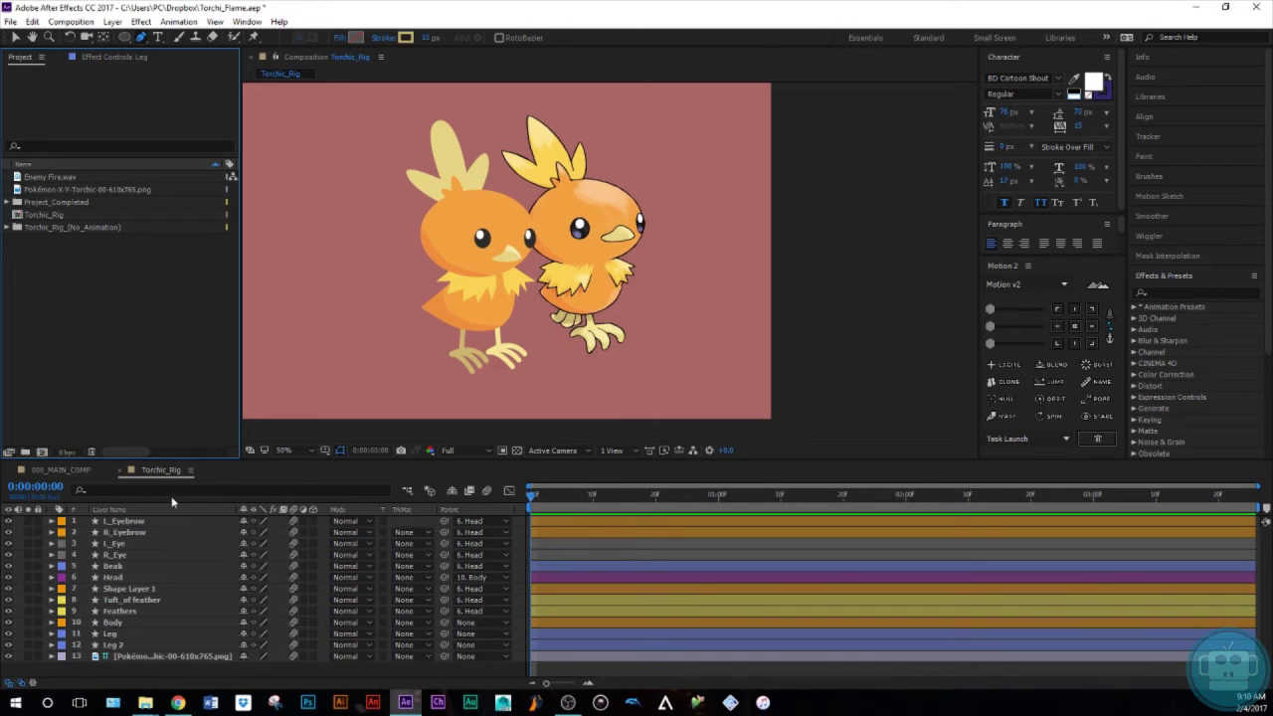
Create a new composition from Torchic_Rig and name it Main_COMP_Fire
{"action": "left_click_drag", "start_coordinate": [476, 312], "coordinate": [443, 307]}
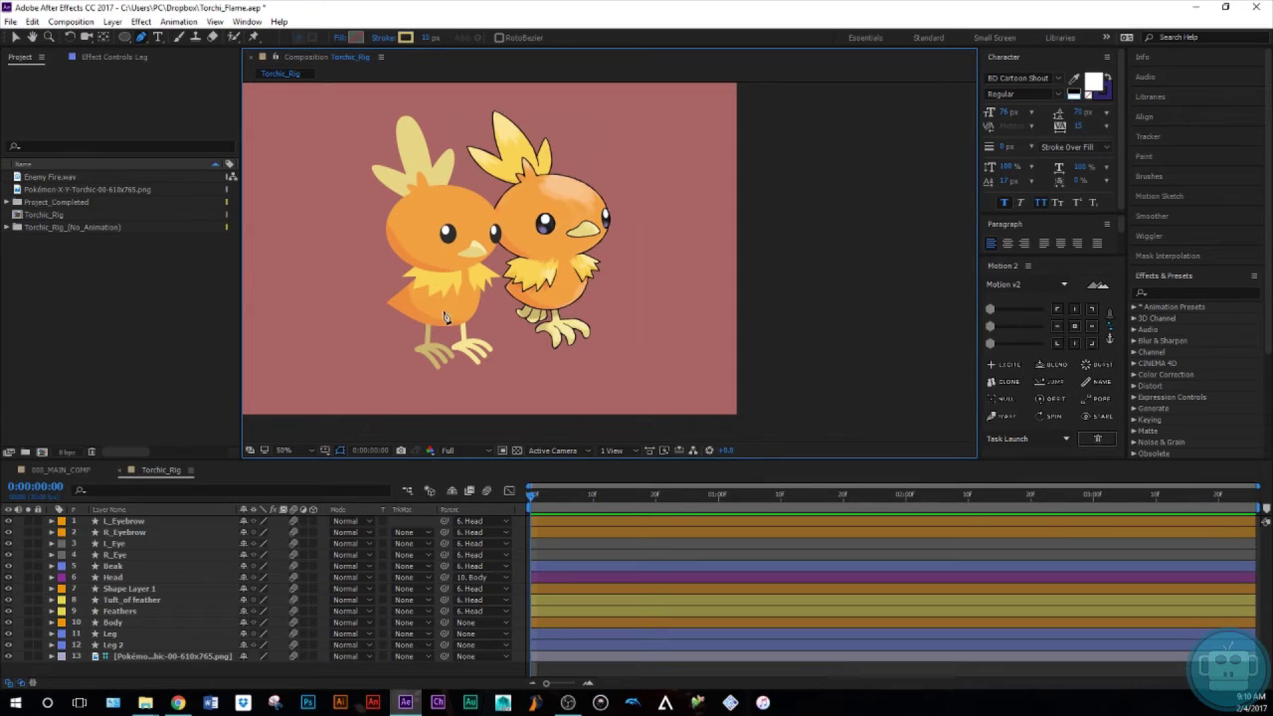
{"action": "left_click_drag", "start_coordinate": [47, 218], "coordinate": [42, 452]}
{"action": "left_click", "coordinate": [64, 228]}
{"action": "key", "text": "Return"}
{"action": "type", "text": "F"}
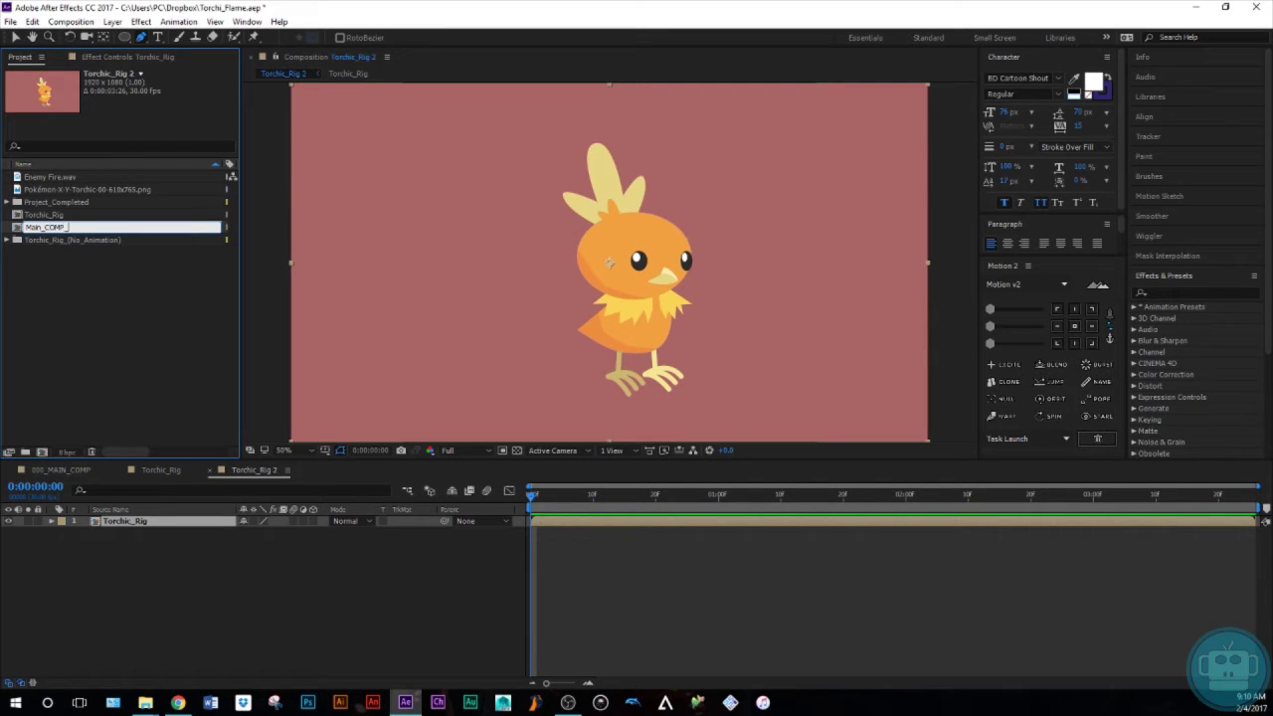
{"action": "type", "text": "ain_COMP_Fire"}
{"action": "key", "text": "Return"}
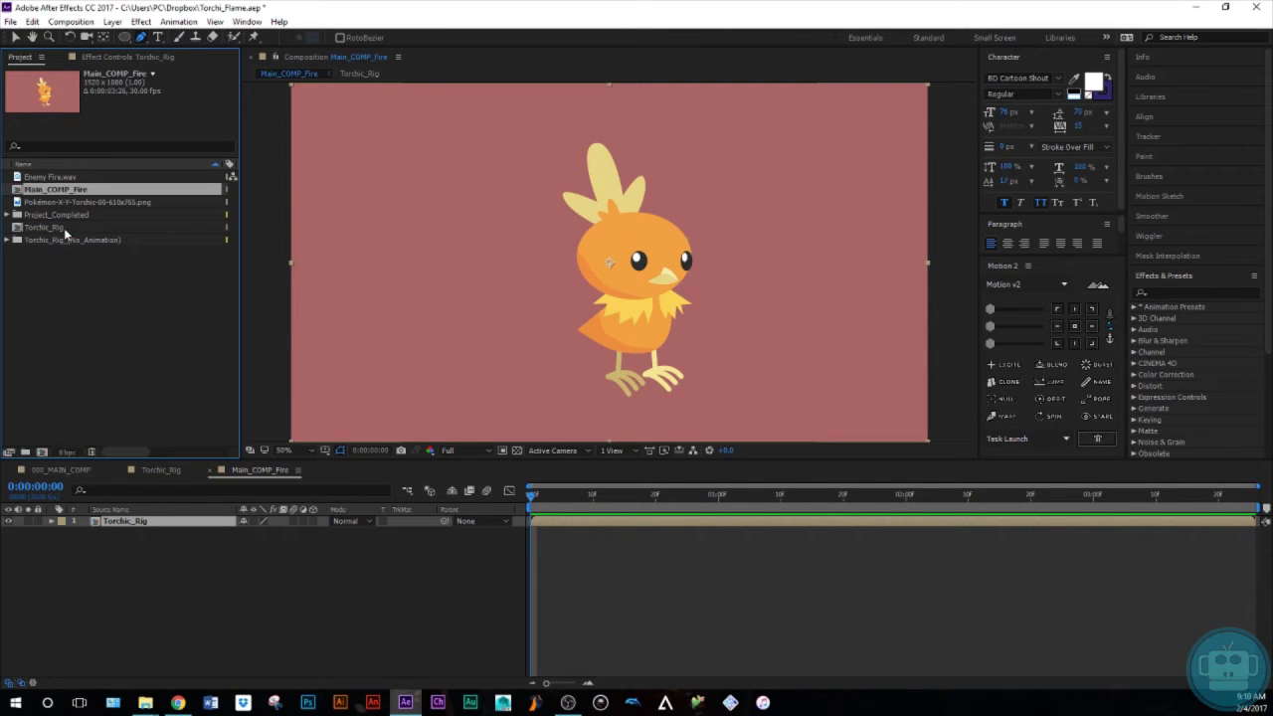
Nudge the Torchic_Rig layer slightly up and well to the left so the bird stands left of the frame's centre
{"action": "left_click", "coordinate": [296, 522]}
{"action": "key", "text": "shift+Left"}
{"action": "key", "text": "shift+Left"}
{"action": "key", "text": "shift+Left"}
{"action": "key", "text": "shift+Left"}
{"action": "key", "text": "shift+Left"}
{"action": "key", "text": "shift+Left"}
{"action": "key", "text": "shift+Left"}
{"action": "key", "text": "shift+Left"}
{"action": "key", "text": "shift+Left"}
{"action": "key", "text": "shift+Left"}
{"action": "key", "text": "shift+Left"}
{"action": "key", "text": "shift+Left"}
{"action": "key", "text": "shift+Left"}
{"action": "key", "text": "shift+Left"}
{"action": "key", "text": "shift+Left"}
{"action": "key", "text": "shift+Left"}
{"action": "key", "text": "shift+Left"}
{"action": "key", "text": "shift+Left"}
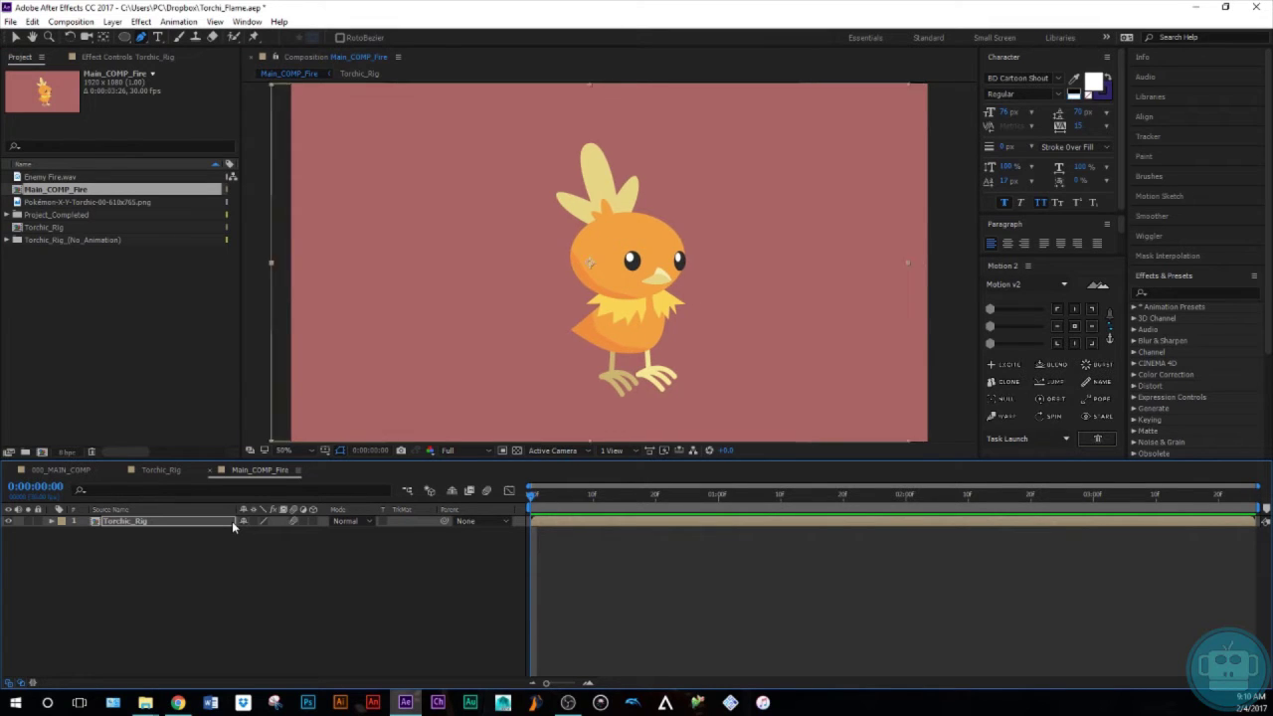
{"action": "key", "text": "shift+Up"}
{"action": "key", "text": "shift+Left"}
{"action": "key", "text": "shift+Left"}
{"action": "key", "text": "shift+Left"}
{"action": "key", "text": "shift+Left"}
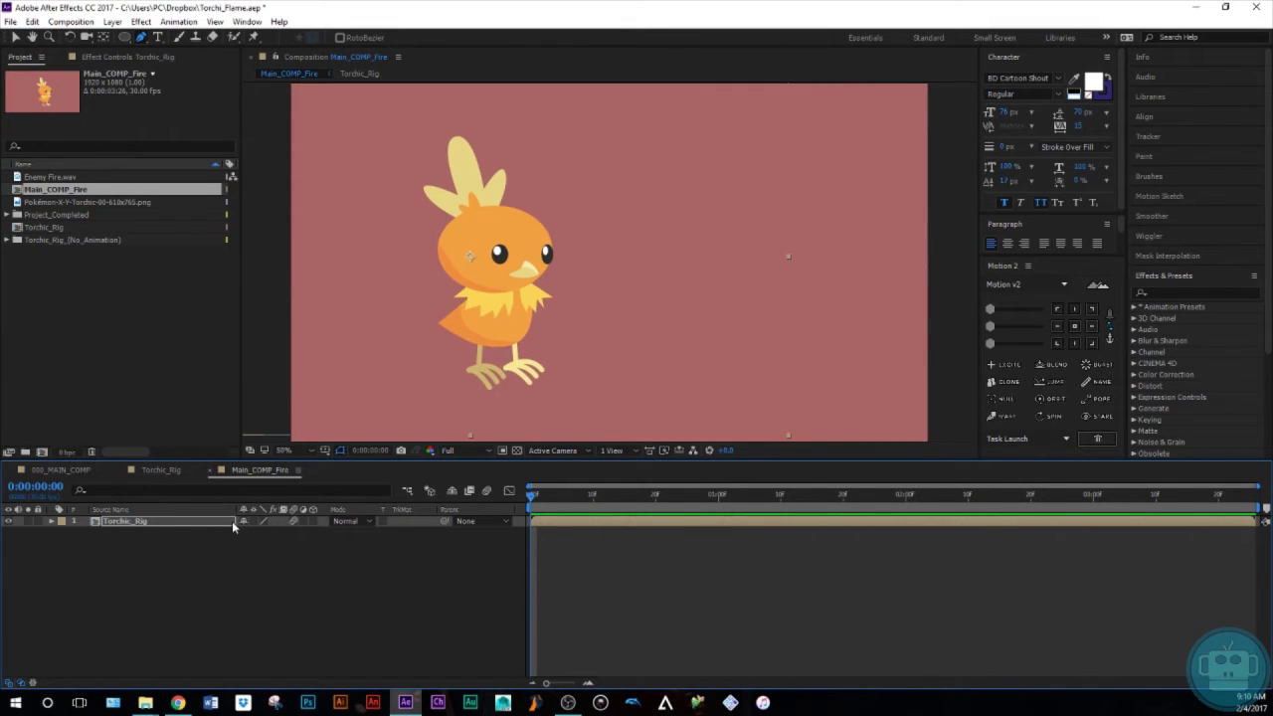
{"action": "left_click", "coordinate": [235, 536]}
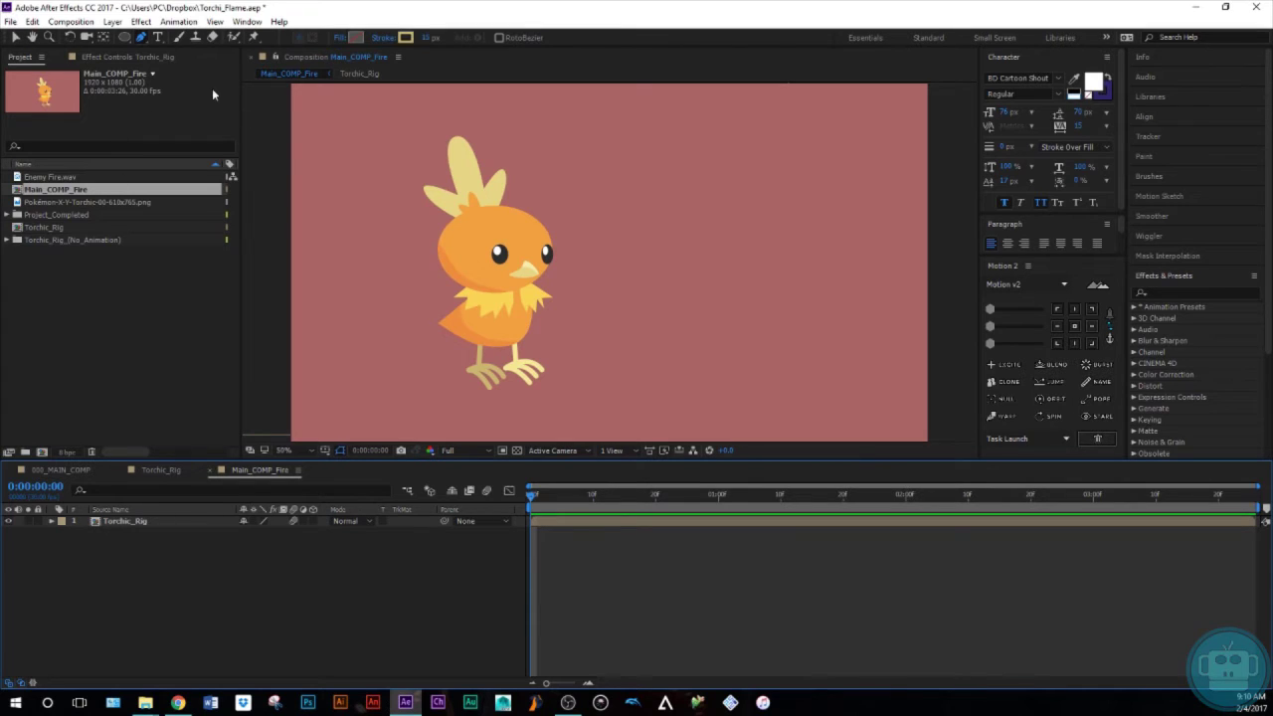
Draw a flat ellipse under the bird's feet with a grey 838075 fill and a 0 px stroke
{"action": "left_click", "coordinate": [124, 37]}
{"action": "left_click_drag", "start_coordinate": [449, 365], "coordinate": [555, 393]}
{"action": "left_click", "coordinate": [355, 37]}
{"action": "mouse_move", "coordinate": [971, 383]}
{"action": "left_mouse_down"}
{"action": "mouse_move", "coordinate": [960, 421]}
{"action": "mouse_move", "coordinate": [939, 396]}
{"action": "left_mouse_up"}
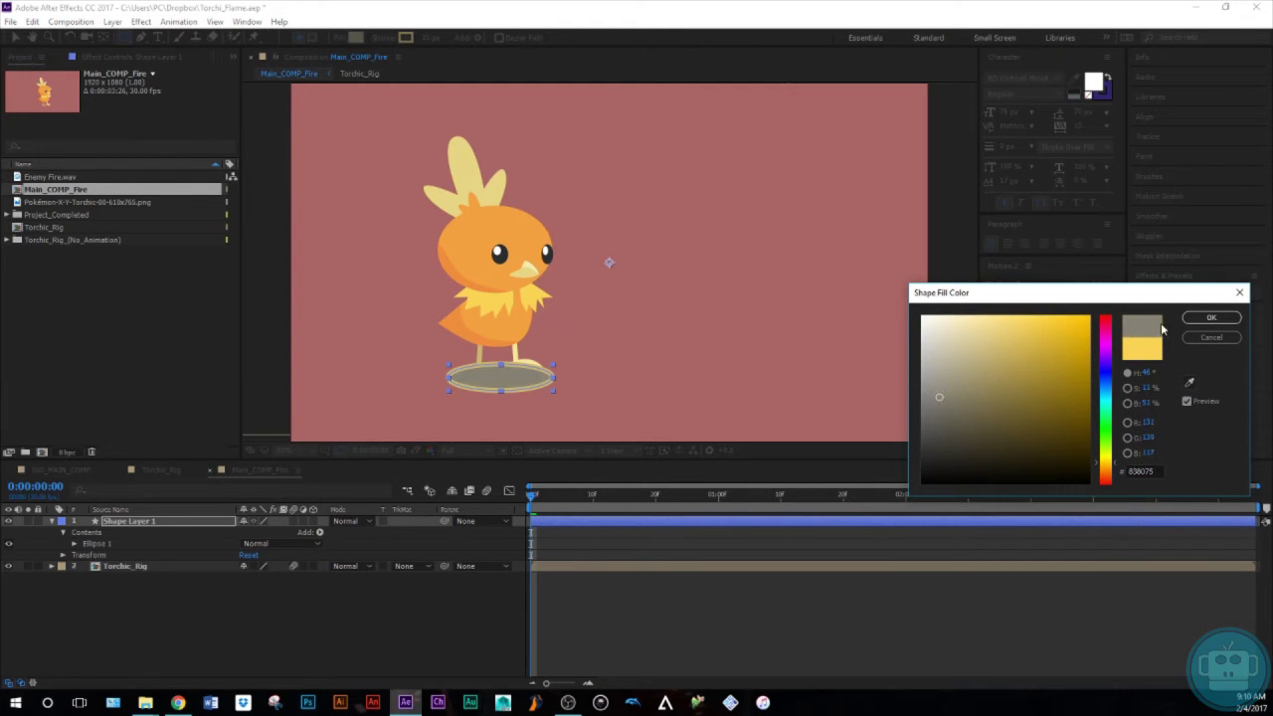
{"action": "left_click", "coordinate": [1211, 317]}
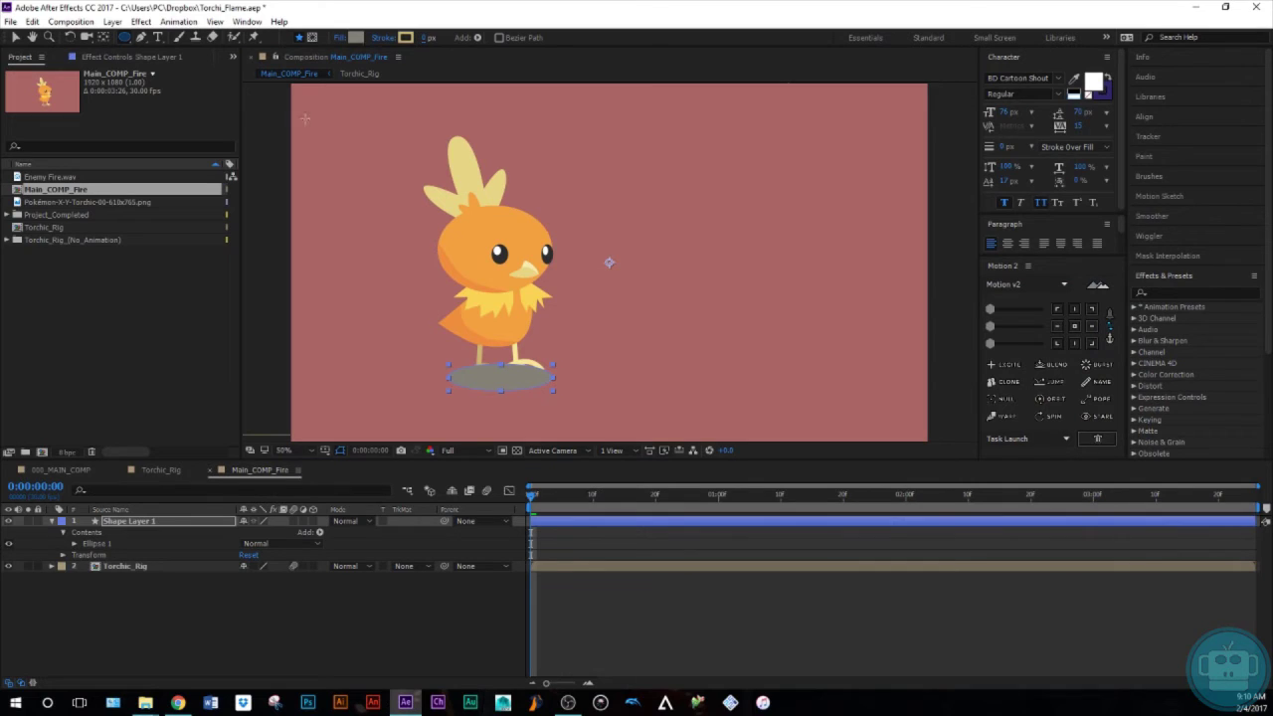
Place the ellipse layer beneath Torchic_Rig and rename it Shadow
{"action": "left_click_drag", "start_coordinate": [138, 527], "coordinate": [132, 581]}
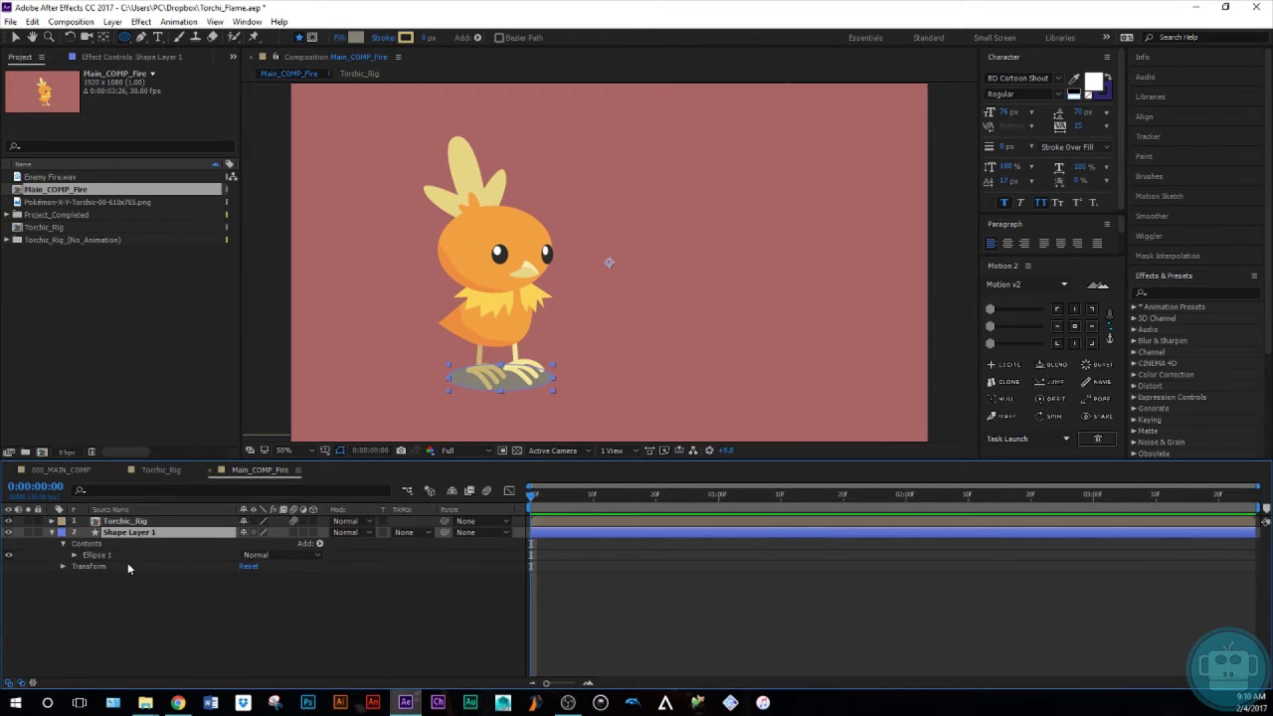
{"action": "key", "text": "Return"}
{"action": "type", "text": "Shadow"}
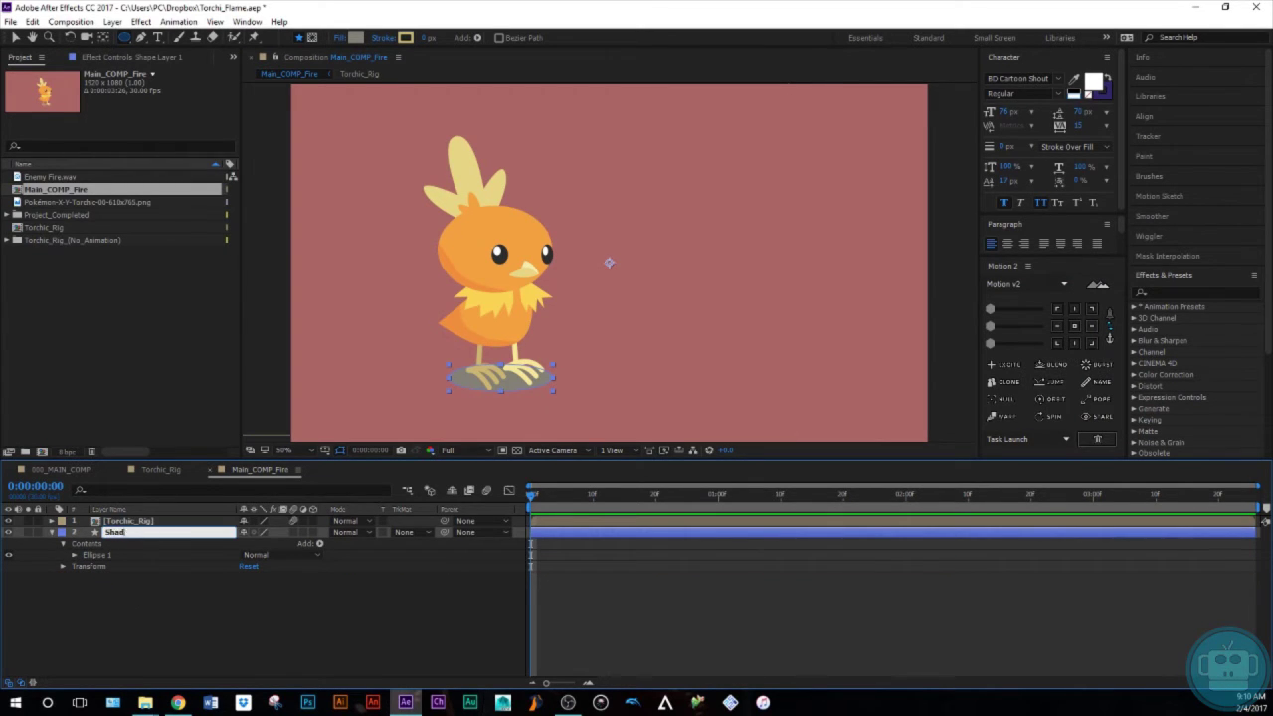
{"action": "key", "text": "Return"}
{"action": "left_click", "coordinate": [290, 540]}
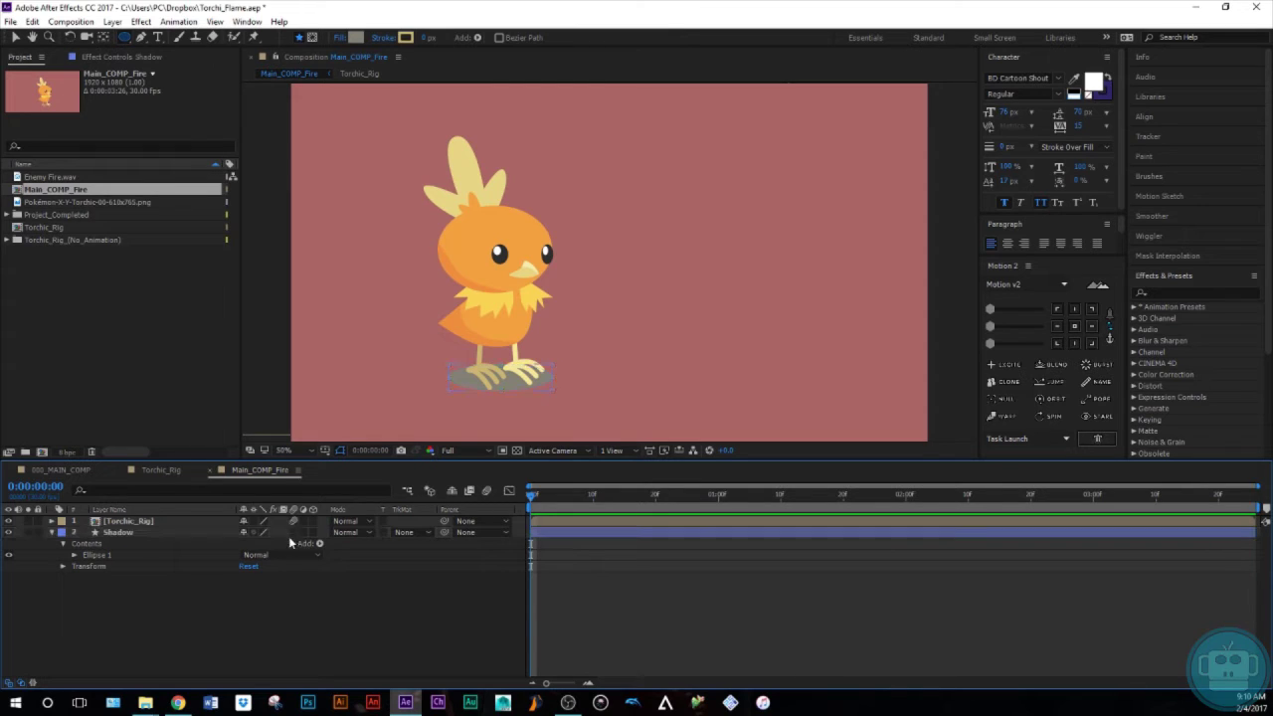
Centre the Shadow layer's anchor point on its ellipse
{"action": "left_click", "coordinate": [112, 533]}
{"action": "key", "text": "Return"}
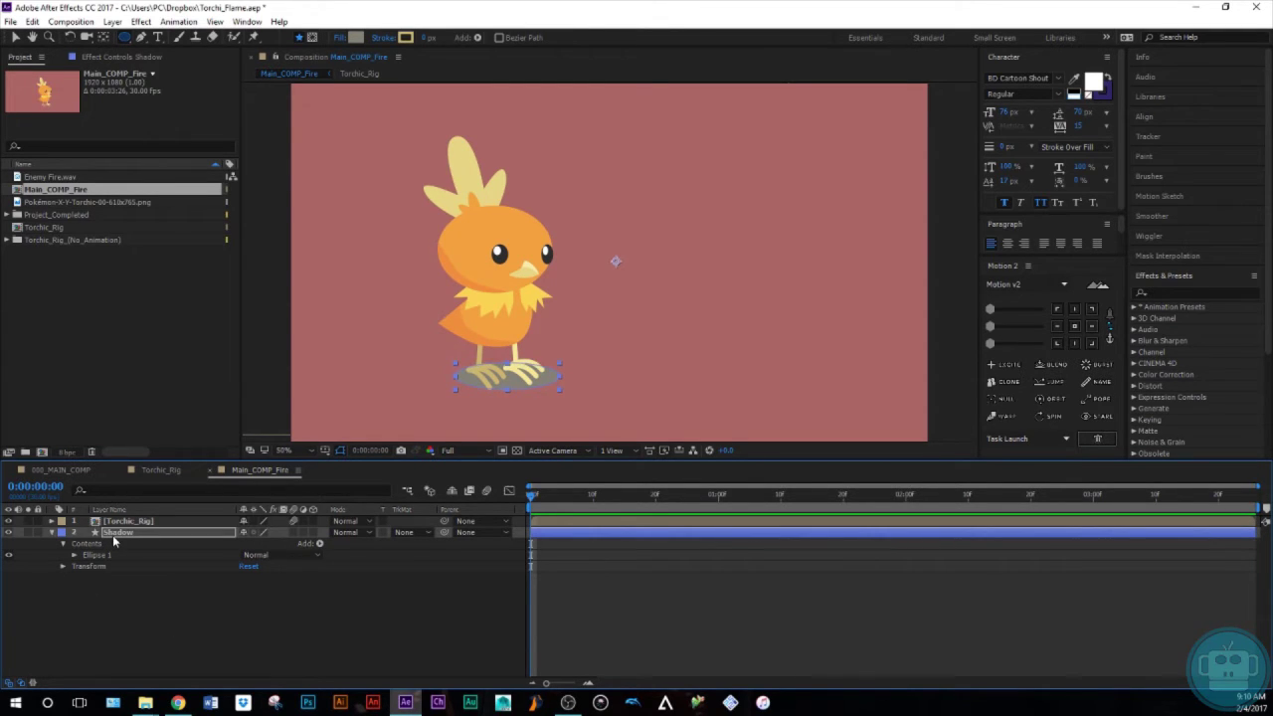
{"action": "left_click", "coordinate": [1074, 326]}
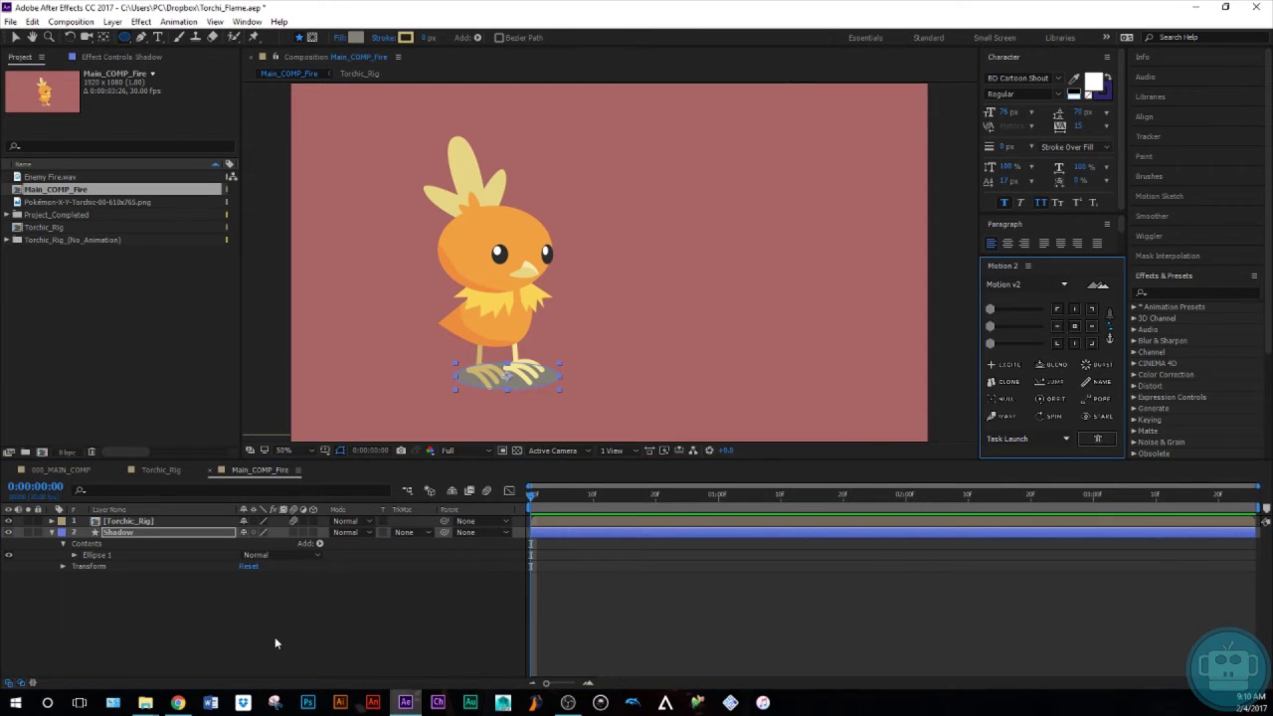
{"action": "left_click", "coordinate": [275, 644]}
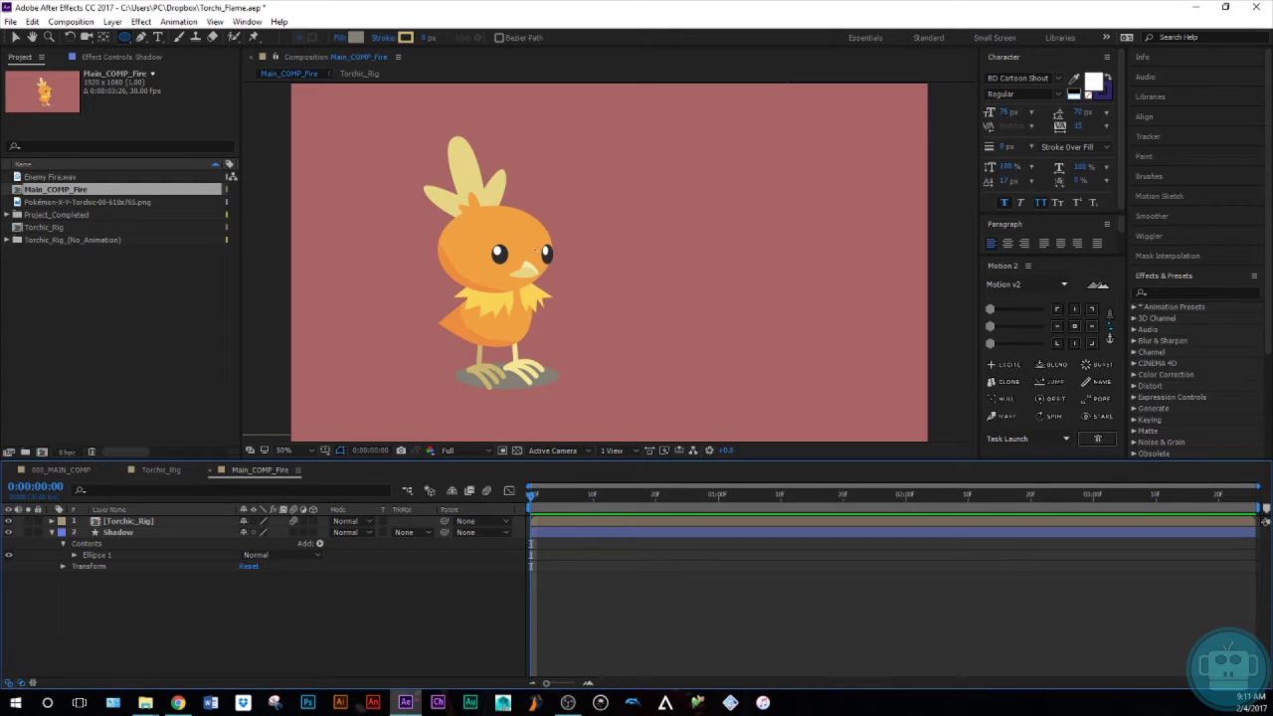
Enable motion blur on the Shadow layer and nudge the ellipse slightly left beneath the bird's feet
{"action": "left_click", "coordinate": [52, 532]}
{"action": "left_click", "coordinate": [124, 533]}
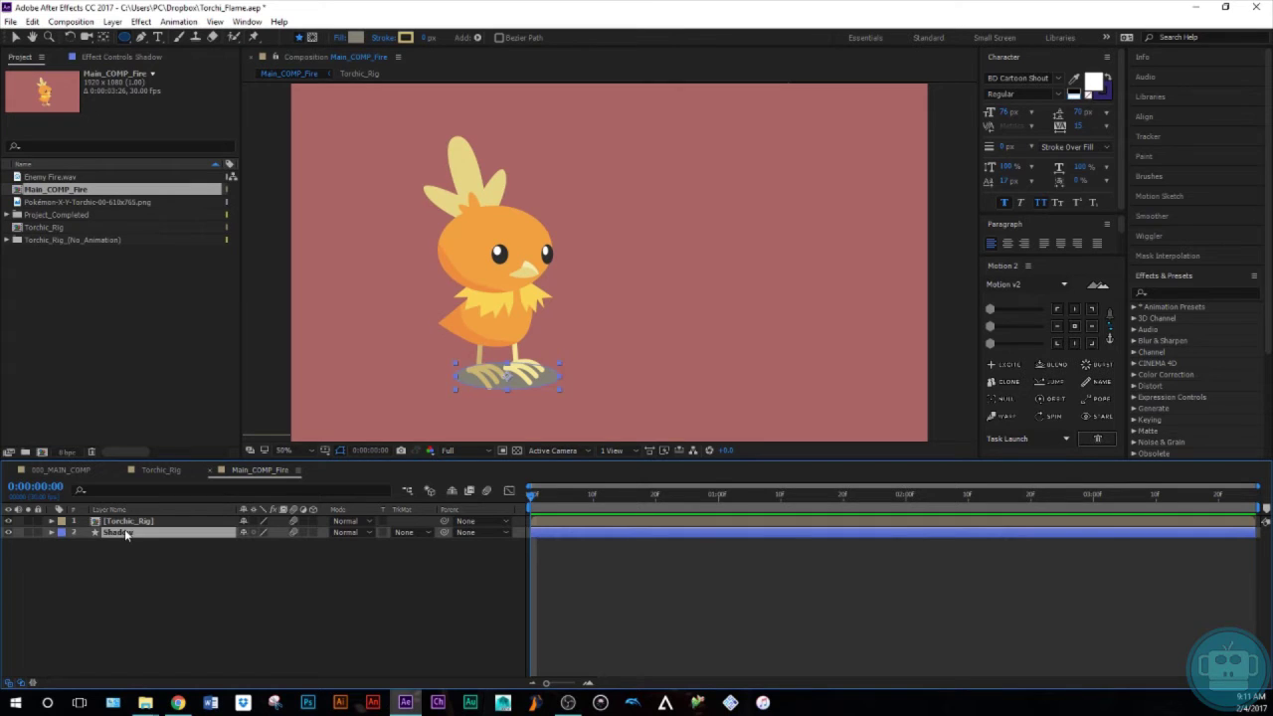
{"action": "key", "text": "Return"}
{"action": "left_click", "coordinate": [138, 600]}
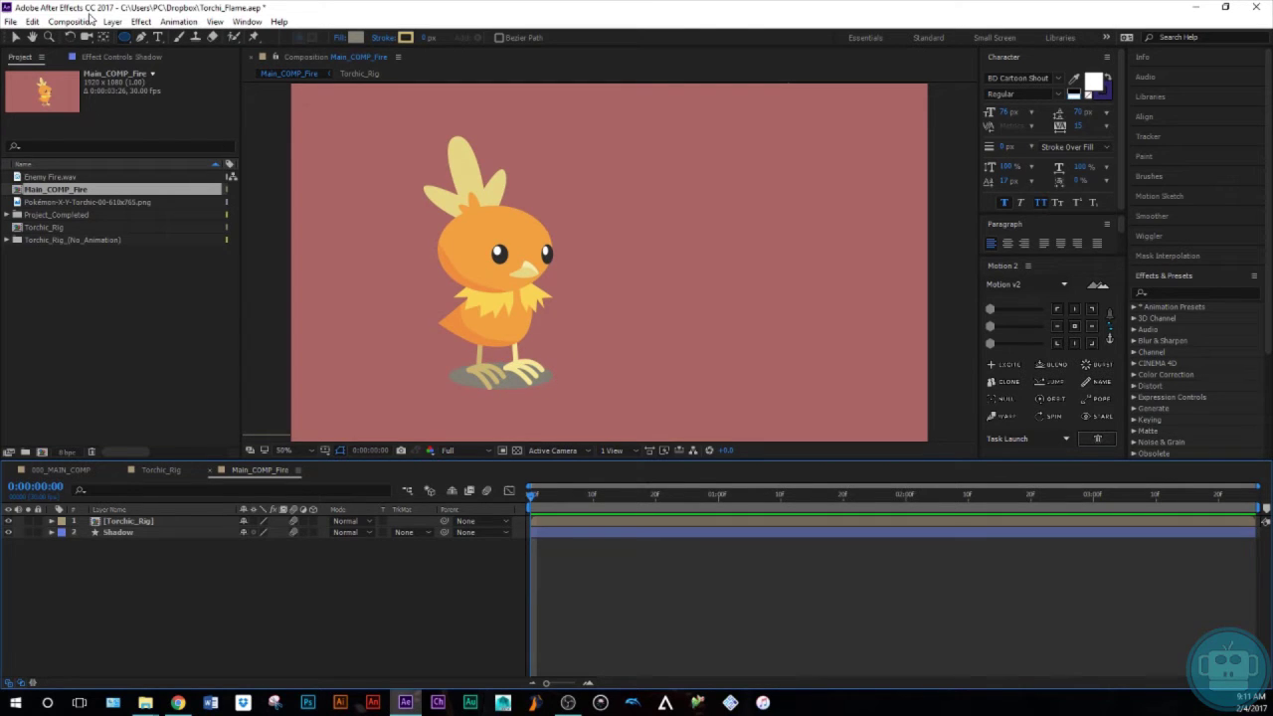
Change the background colour of Main_COMP_Fire to the medium orange CB9D66
{"action": "left_click", "coordinate": [71, 21]}
{"action": "left_click", "coordinate": [77, 56]}
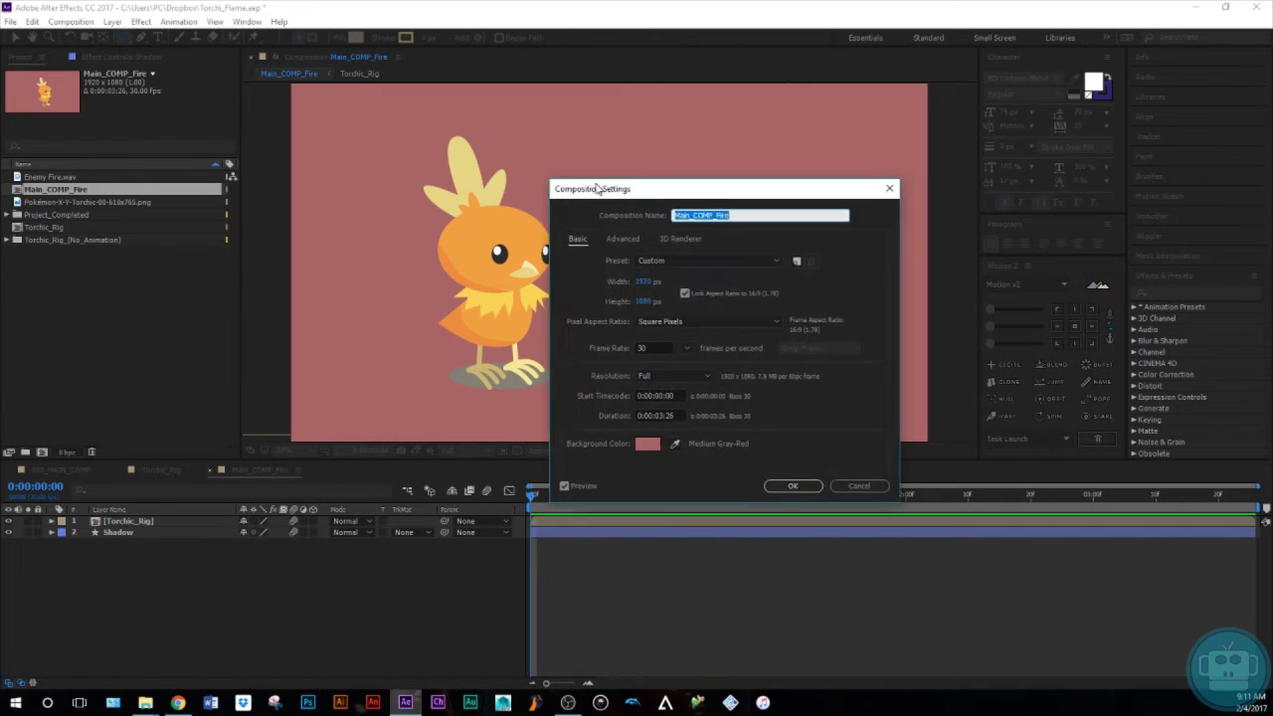
{"action": "left_click", "coordinate": [644, 441]}
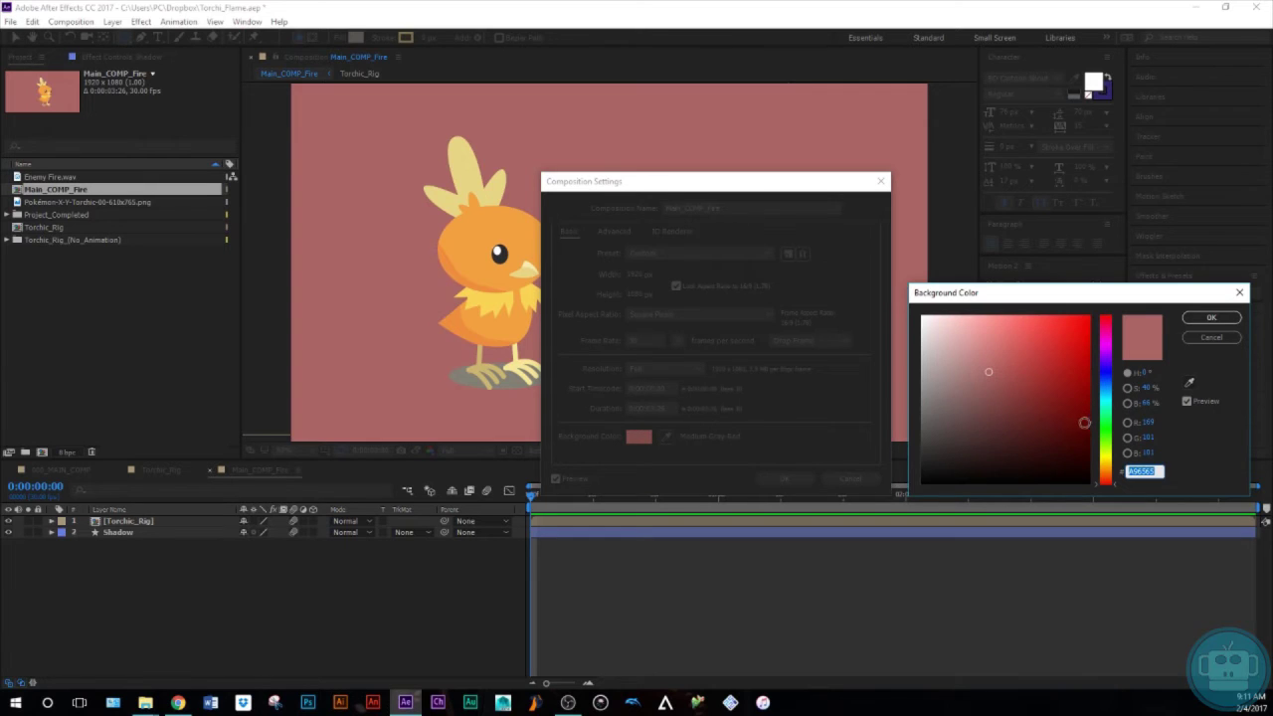
{"action": "left_click", "coordinate": [1107, 474]}
{"action": "left_click_drag", "start_coordinate": [1109, 474], "coordinate": [1110, 473]}
{"action": "mouse_move", "coordinate": [997, 372]}
{"action": "left_mouse_down"}
{"action": "mouse_move", "coordinate": [1022, 349]}
{"action": "mouse_move", "coordinate": [1004, 349]}
{"action": "left_mouse_up"}
{"action": "left_click", "coordinate": [1097, 470]}
{"action": "left_click", "coordinate": [1201, 320]}
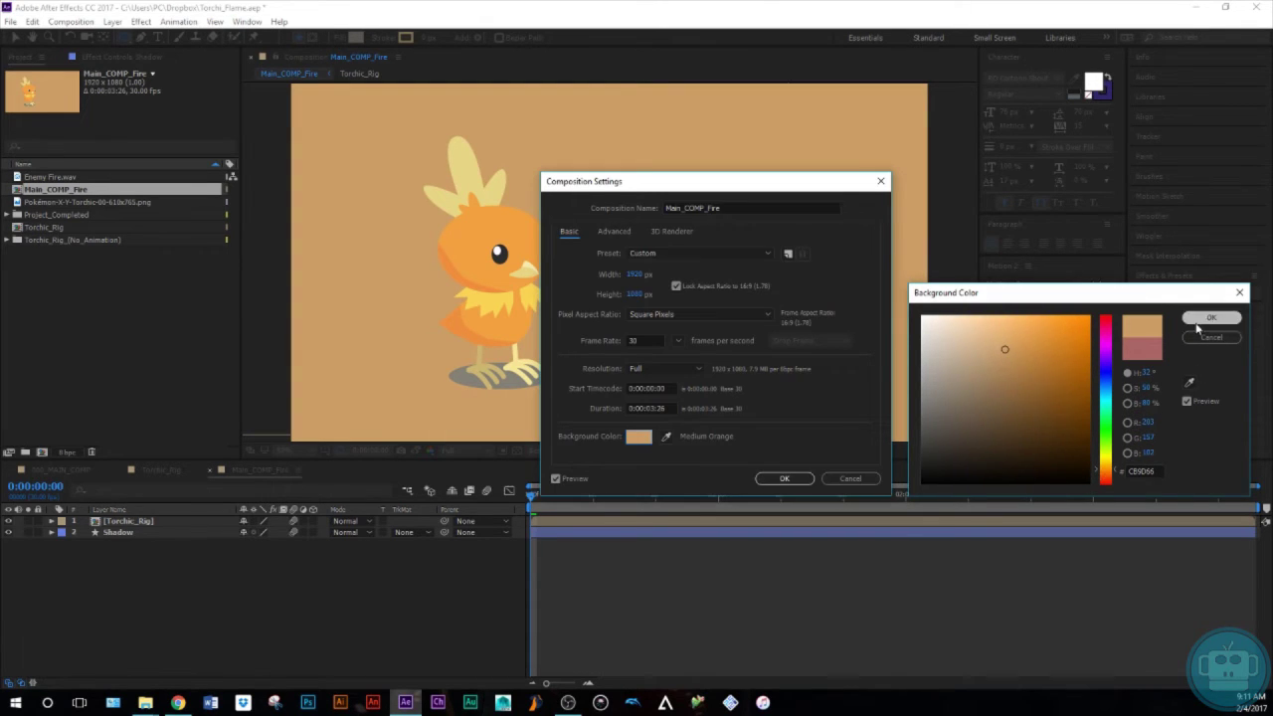
{"action": "left_click", "coordinate": [783, 478]}
Draw a closed, jagged mountain-range shape with the Pen tool, spanning beyond both sides of the frame with its flat base just above the bird's feet
{"action": "left_click", "coordinate": [141, 37]}
{"action": "left_click", "coordinate": [278, 339]}
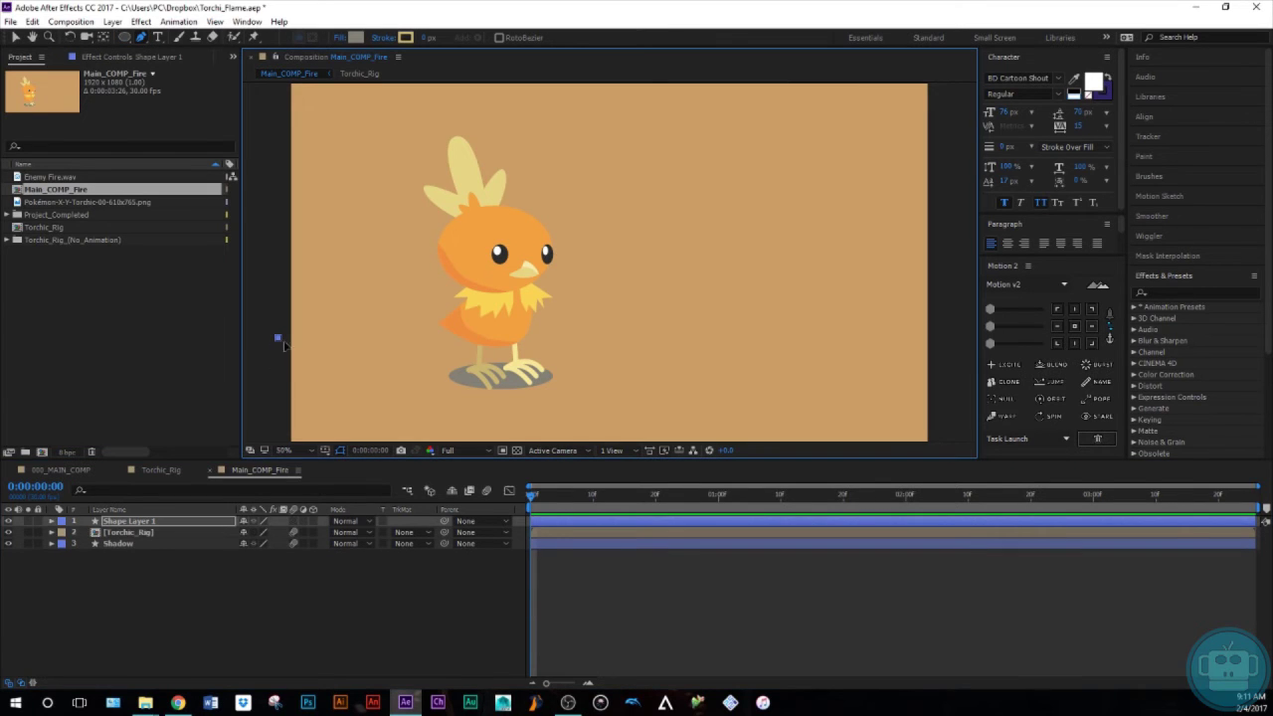
{"action": "left_click", "coordinate": [939, 351]}
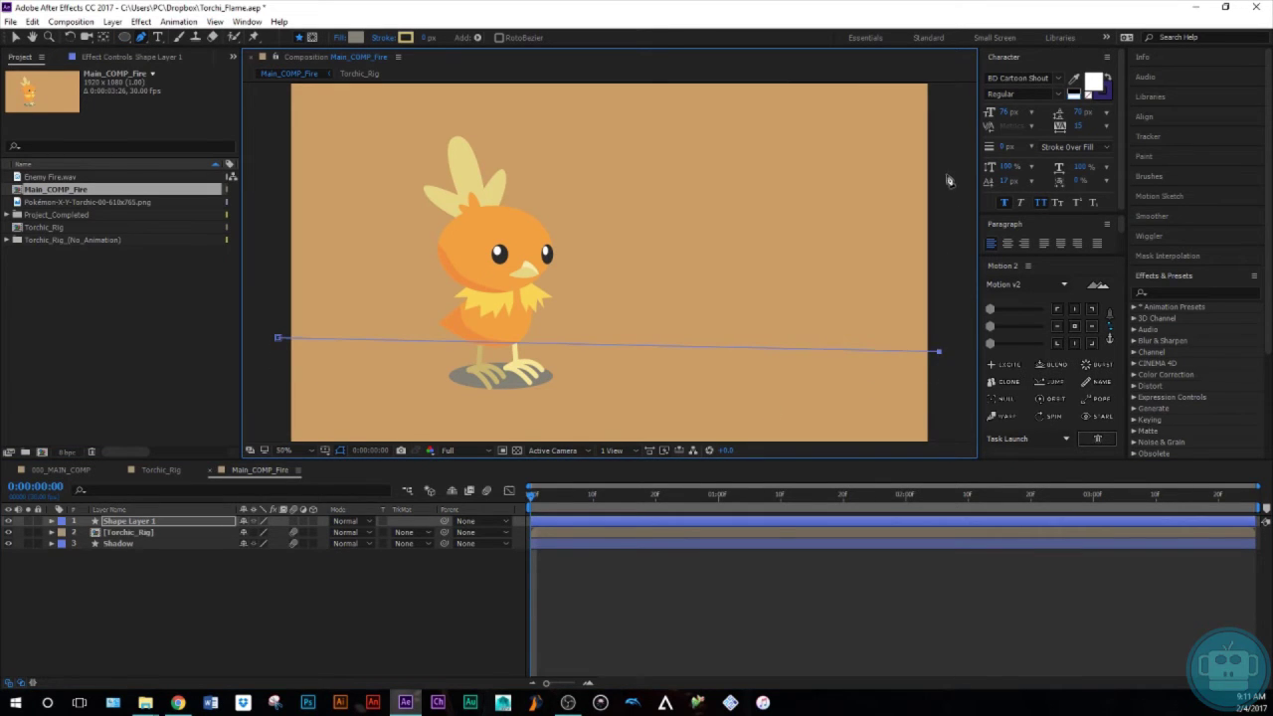
{"action": "left_click", "coordinate": [941, 132]}
{"action": "left_click", "coordinate": [909, 137]}
{"action": "left_click", "coordinate": [857, 134]}
{"action": "left_click", "coordinate": [816, 119]}
{"action": "left_click", "coordinate": [747, 152]}
{"action": "left_click", "coordinate": [745, 214]}
{"action": "left_click", "coordinate": [721, 104]}
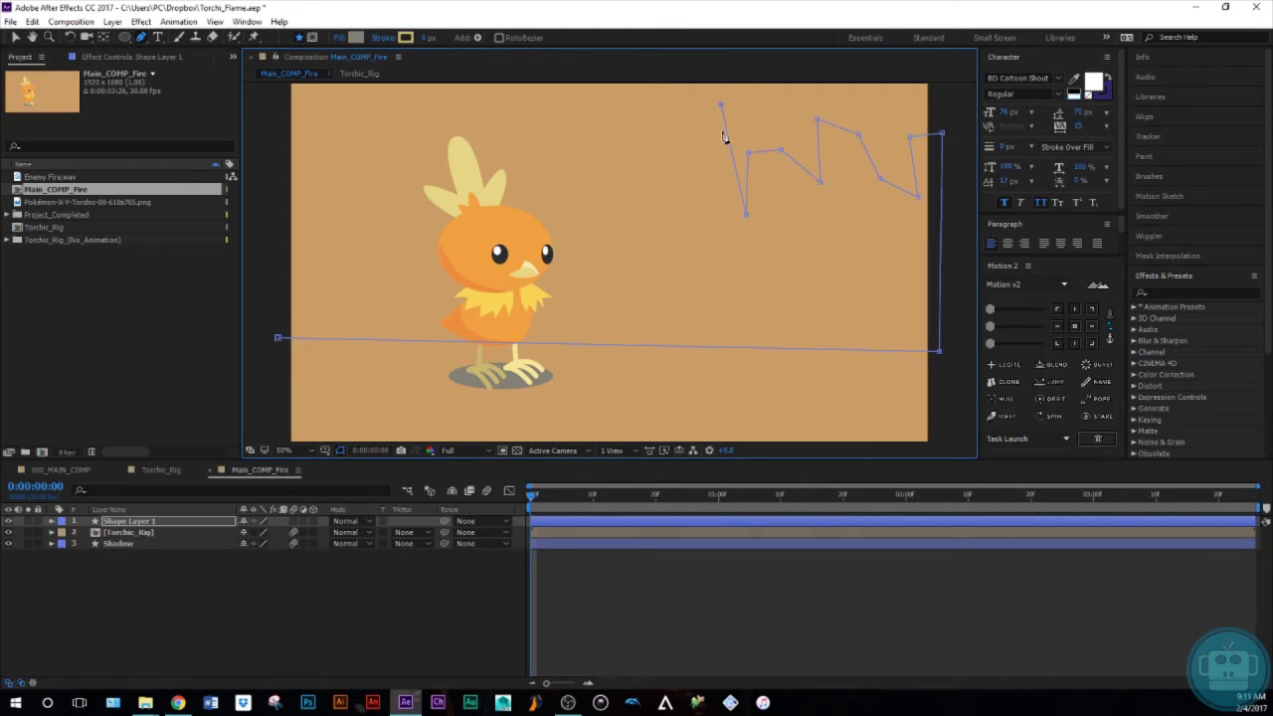
{"action": "left_click", "coordinate": [676, 96]}
{"action": "left_click", "coordinate": [681, 121]}
{"action": "left_click", "coordinate": [685, 198]}
{"action": "left_click", "coordinate": [651, 130]}
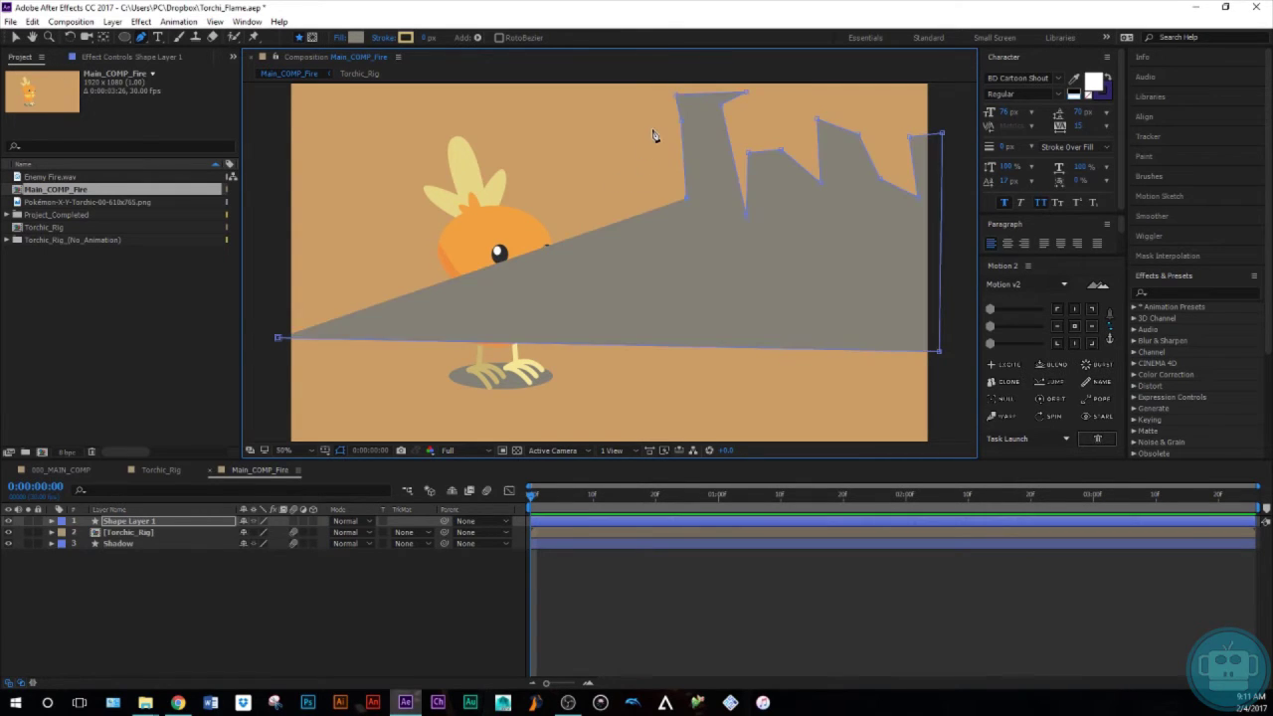
{"action": "left_click", "coordinate": [613, 128]}
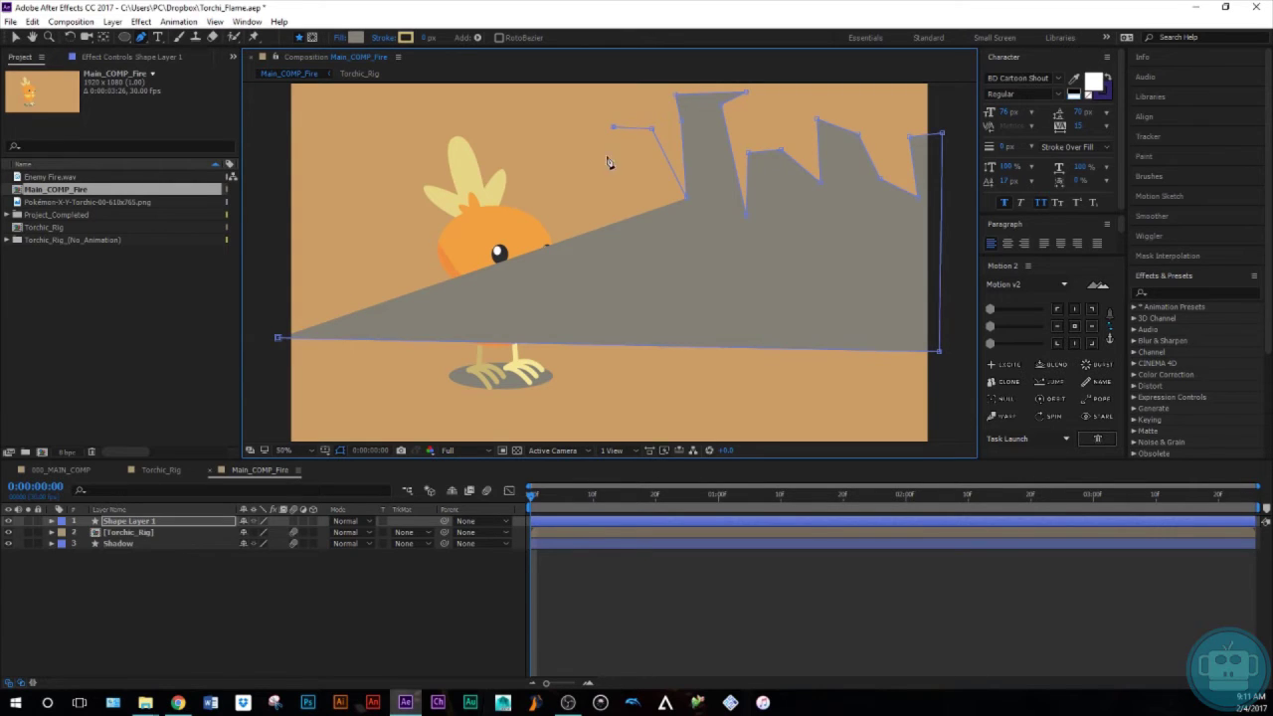
{"action": "left_click", "coordinate": [616, 210]}
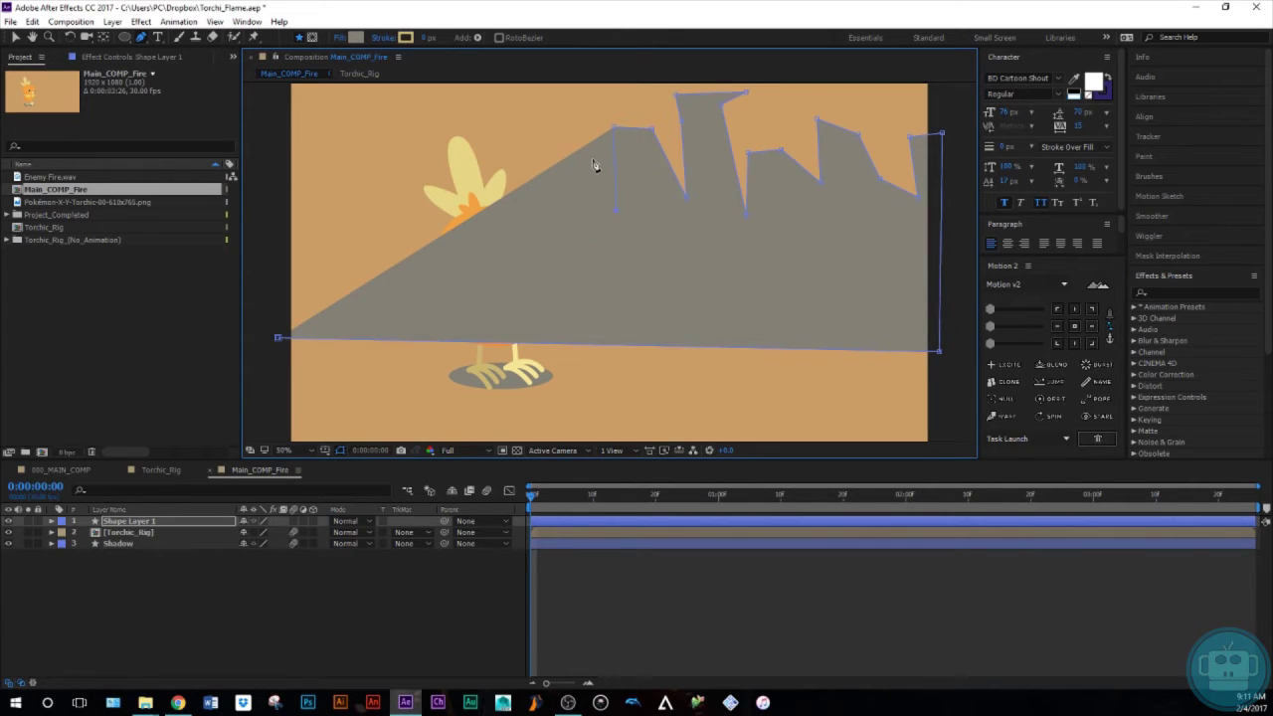
{"action": "left_click", "coordinate": [555, 162]}
{"action": "left_click", "coordinate": [557, 218]}
{"action": "left_click", "coordinate": [530, 144]}
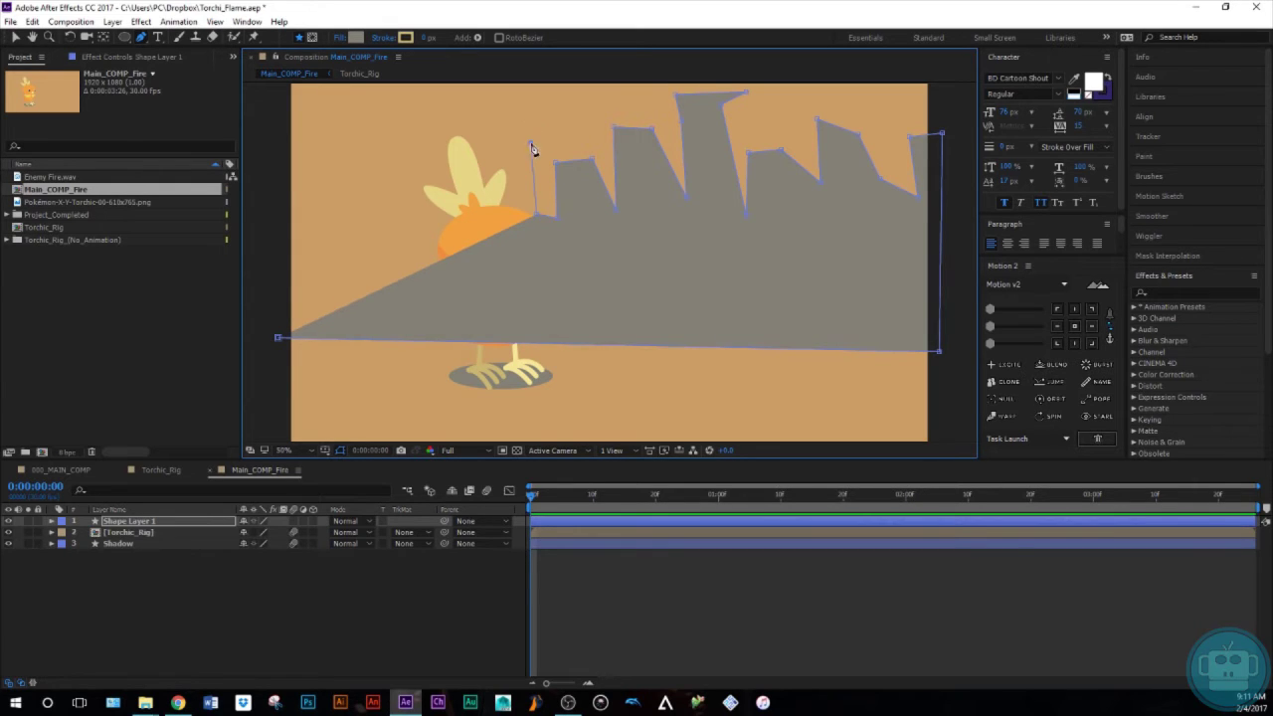
{"action": "left_click", "coordinate": [489, 142]}
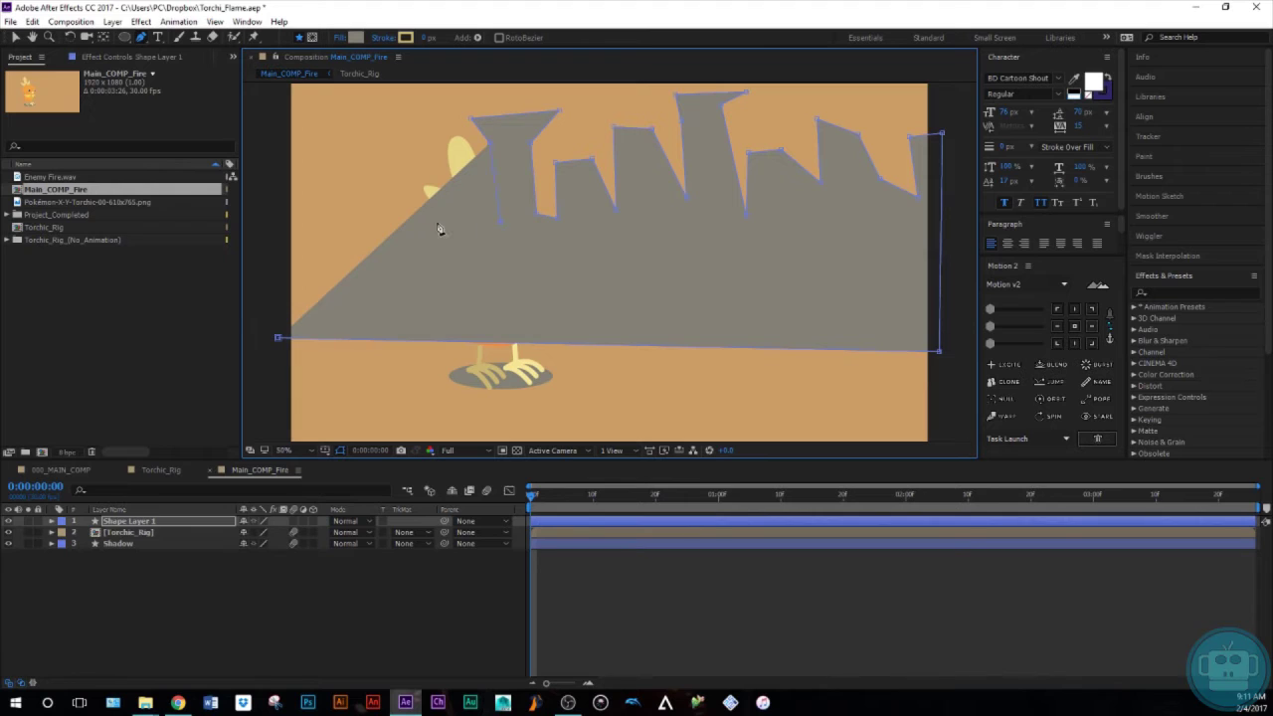
{"action": "left_click", "coordinate": [493, 217]}
{"action": "left_click", "coordinate": [460, 150]}
{"action": "left_click", "coordinate": [422, 152]}
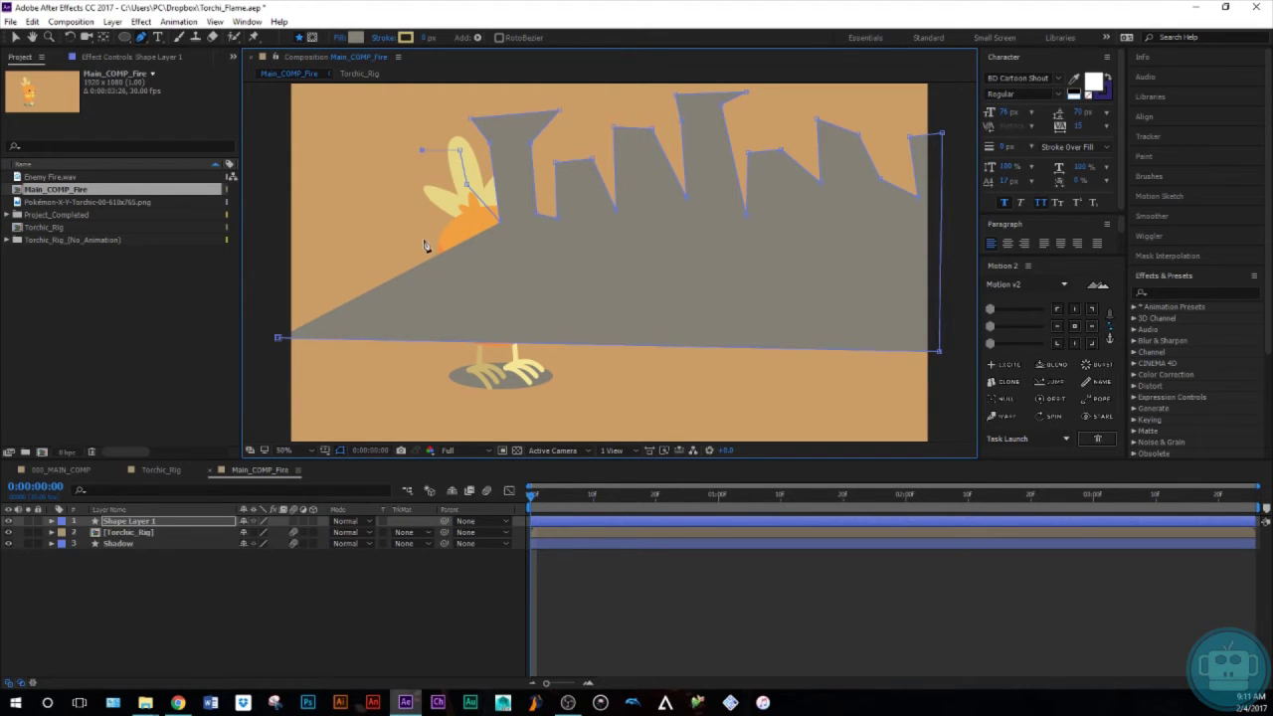
{"action": "left_click", "coordinate": [426, 242]}
{"action": "left_click", "coordinate": [404, 183]}
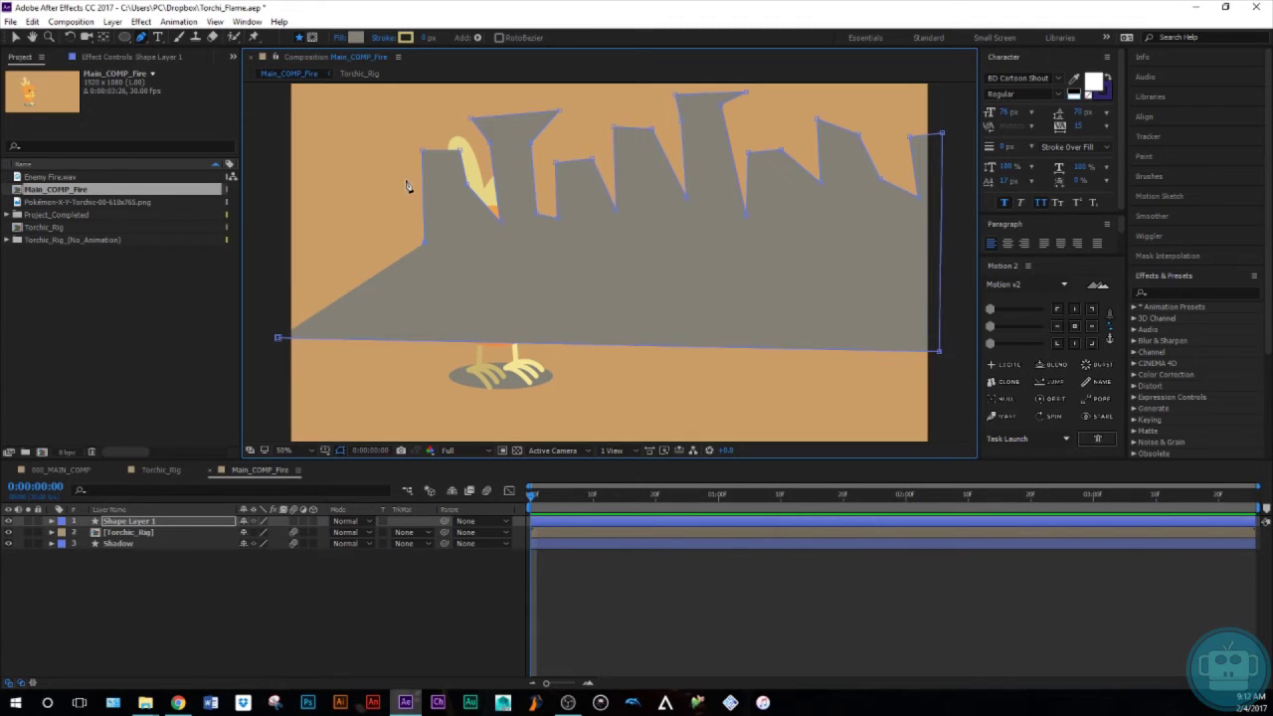
{"action": "left_click", "coordinate": [364, 187]}
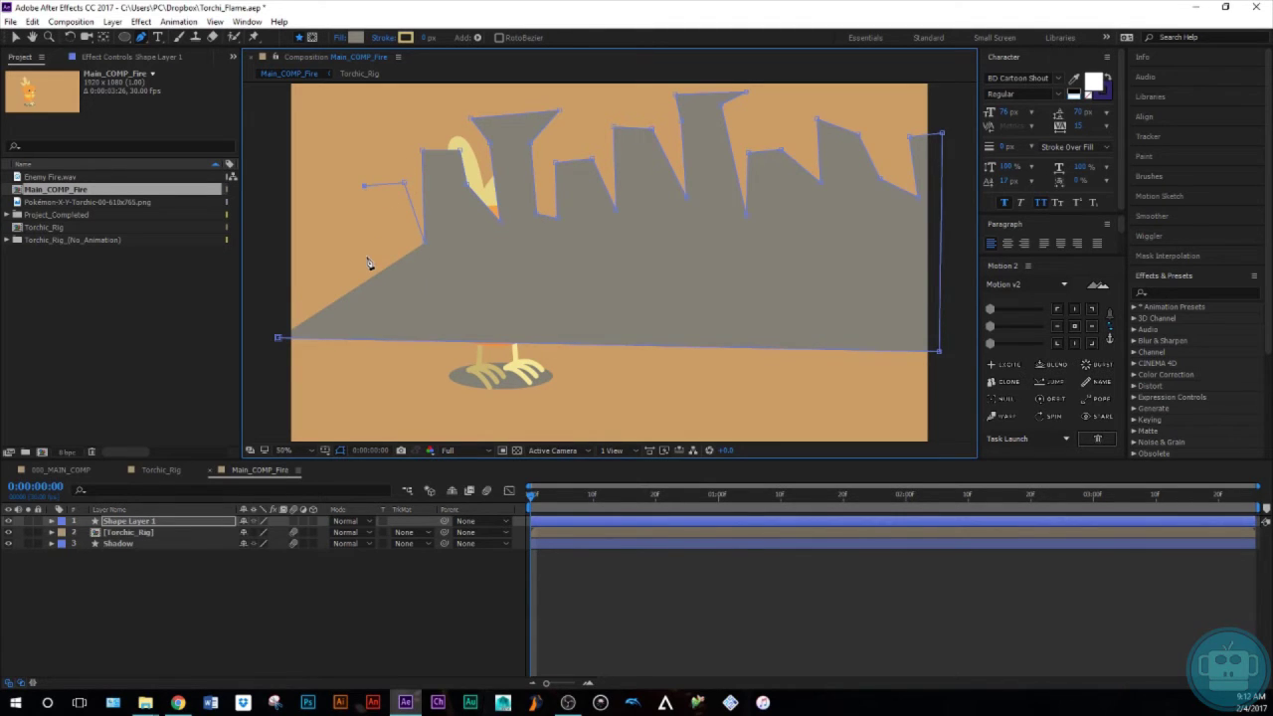
{"action": "left_click", "coordinate": [363, 257]}
{"action": "left_click", "coordinate": [338, 191]}
{"action": "left_click_drag", "start_coordinate": [338, 190], "coordinate": [341, 152]}
{"action": "left_click", "coordinate": [305, 154]}
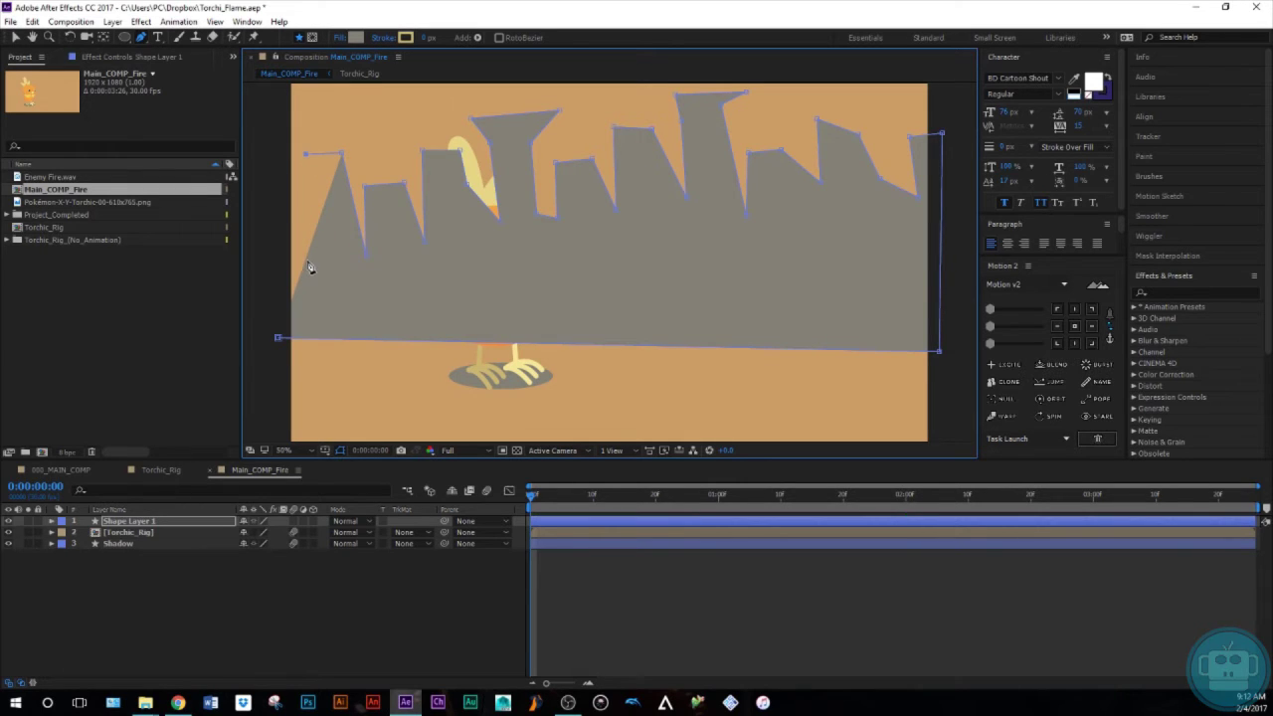
{"action": "left_click", "coordinate": [269, 184]}
{"action": "left_click", "coordinate": [277, 339]}
Rename the new shape layer Mountains and place it directly beneath Torchic_Rig
{"action": "left_click", "coordinate": [161, 524]}
{"action": "key", "text": "Return"}
{"action": "type", "text": "Mountains"}
{"action": "key", "text": "Return"}
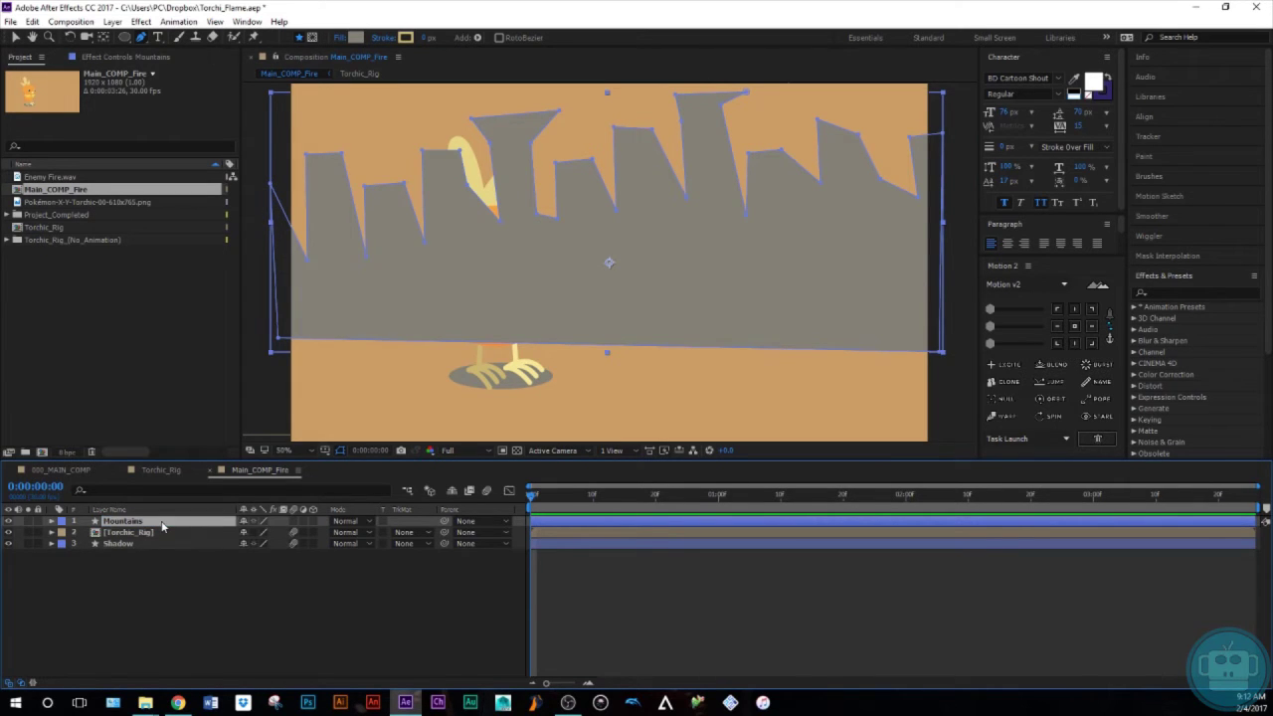
{"action": "mouse_move", "coordinate": [162, 525]}
{"action": "left_mouse_down"}
{"action": "mouse_move", "coordinate": [165, 554]}
{"action": "mouse_move", "coordinate": [170, 540]}
{"action": "mouse_move", "coordinate": [156, 543]}
{"action": "left_mouse_up"}
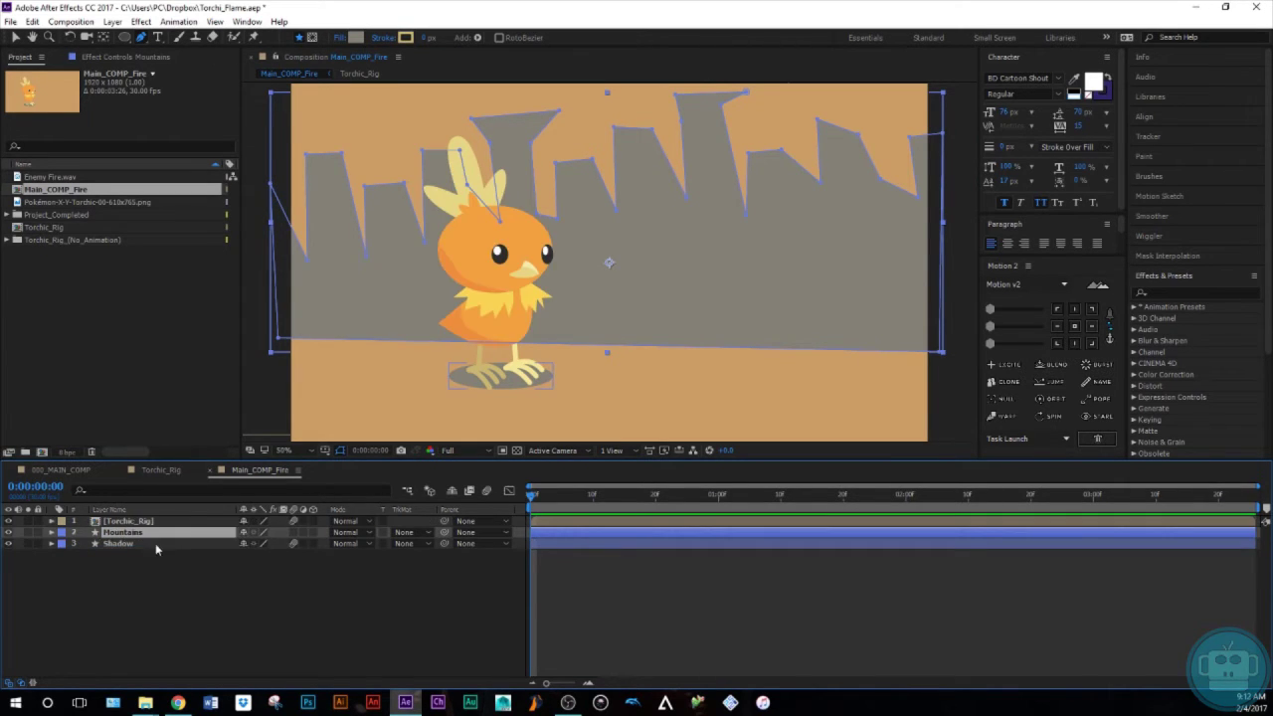
Set the Mountains fill to a soft light orange, about E3AC6B, based on the bird's sampled body colour
{"action": "left_click", "coordinate": [356, 38]}
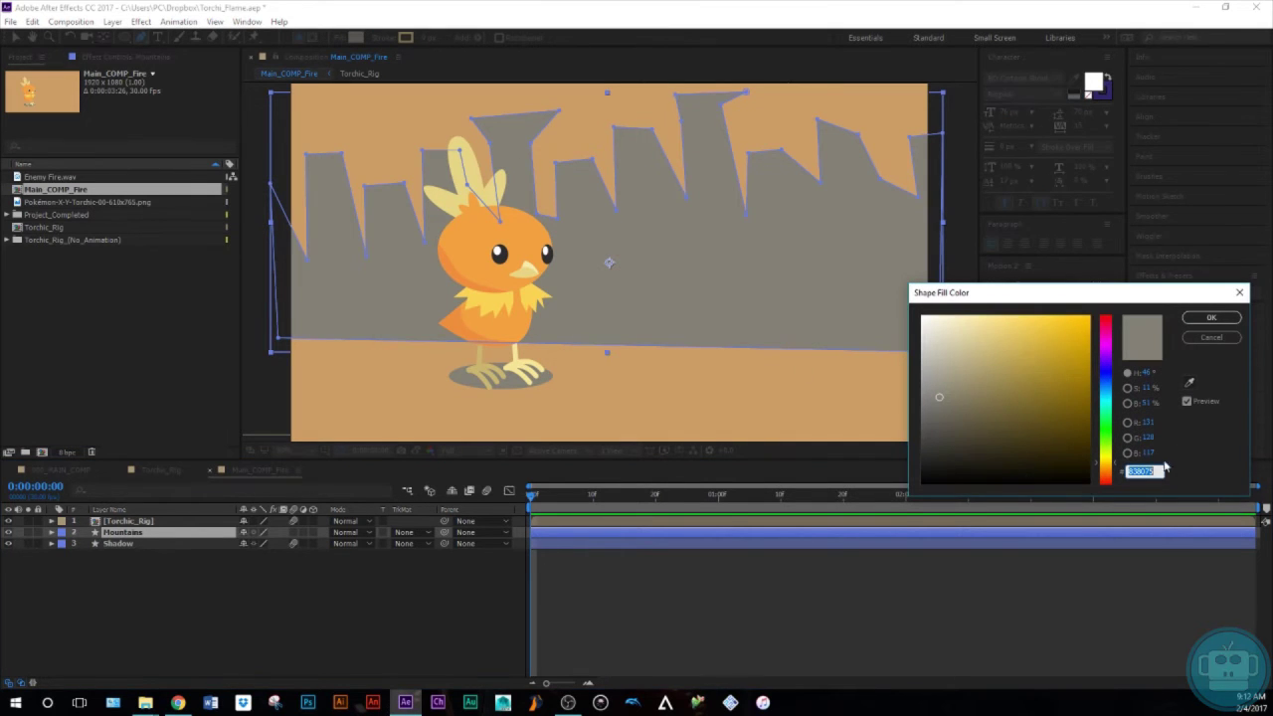
{"action": "type", "text": "000000"}
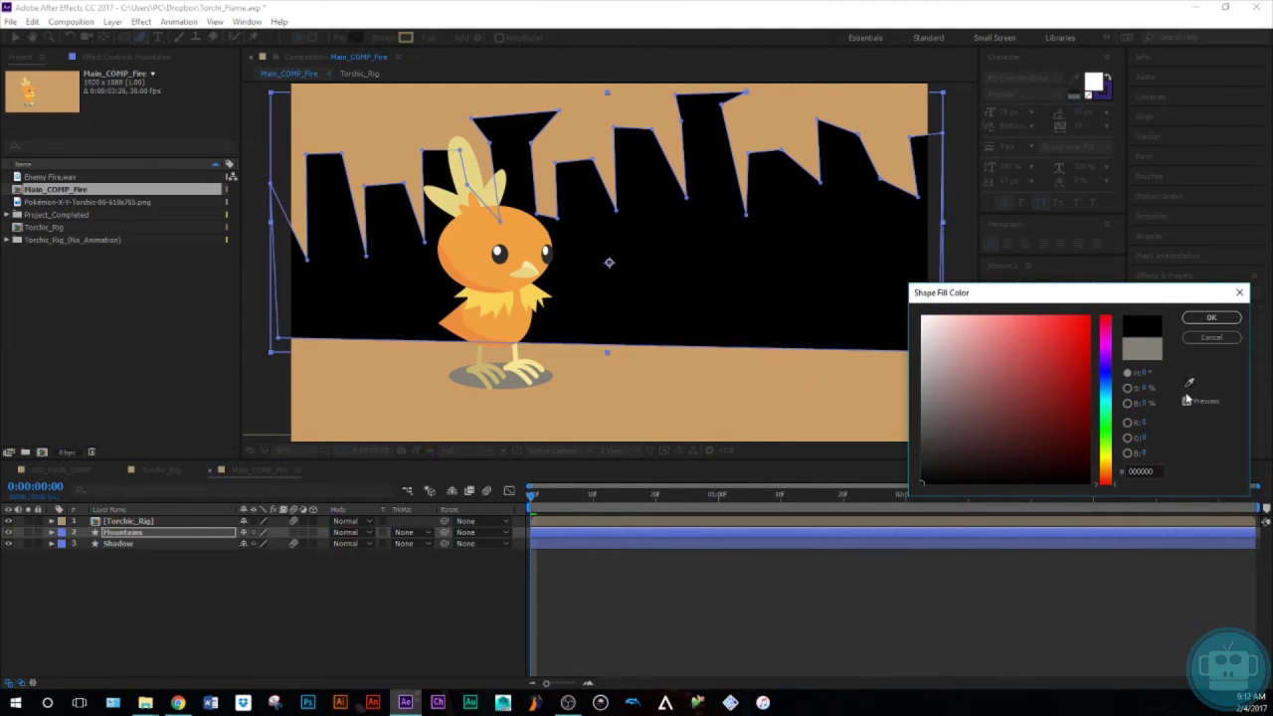
{"action": "left_click", "coordinate": [1188, 384]}
{"action": "left_click", "coordinate": [491, 328]}
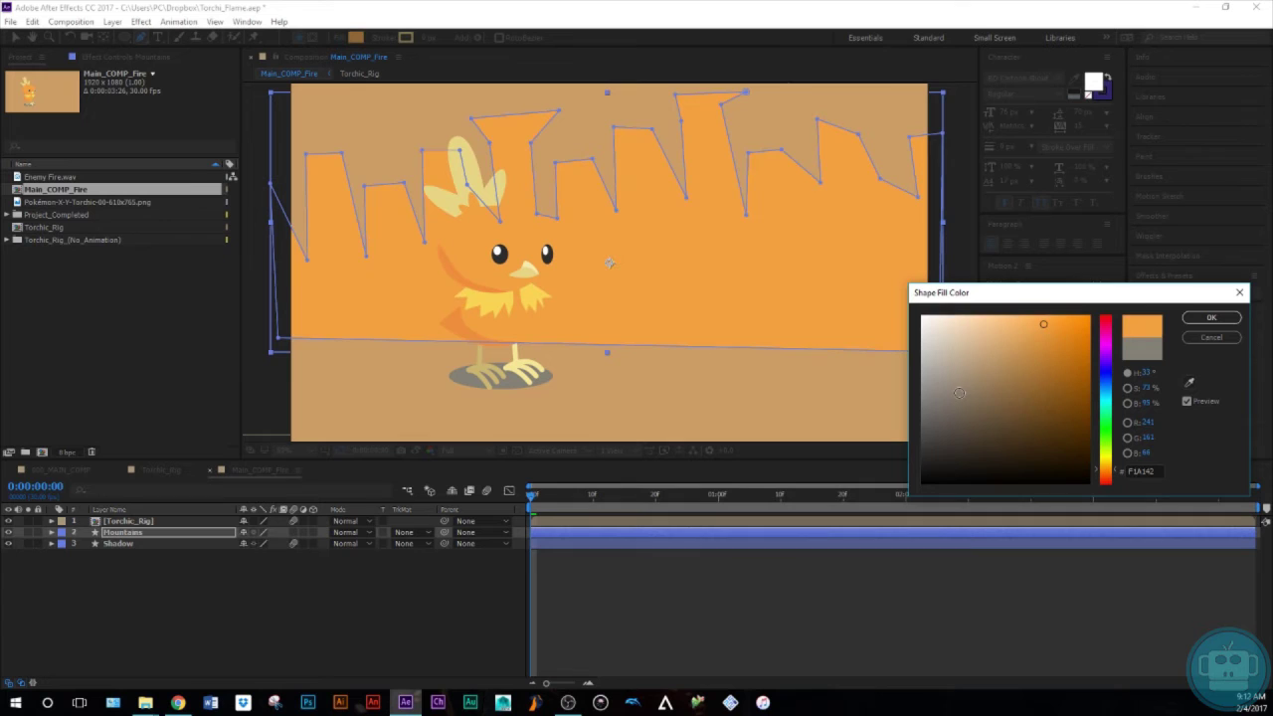
{"action": "mouse_move", "coordinate": [1045, 335]}
{"action": "left_mouse_down"}
{"action": "mouse_move", "coordinate": [1010, 356]}
{"action": "mouse_move", "coordinate": [1014, 332]}
{"action": "left_mouse_up"}
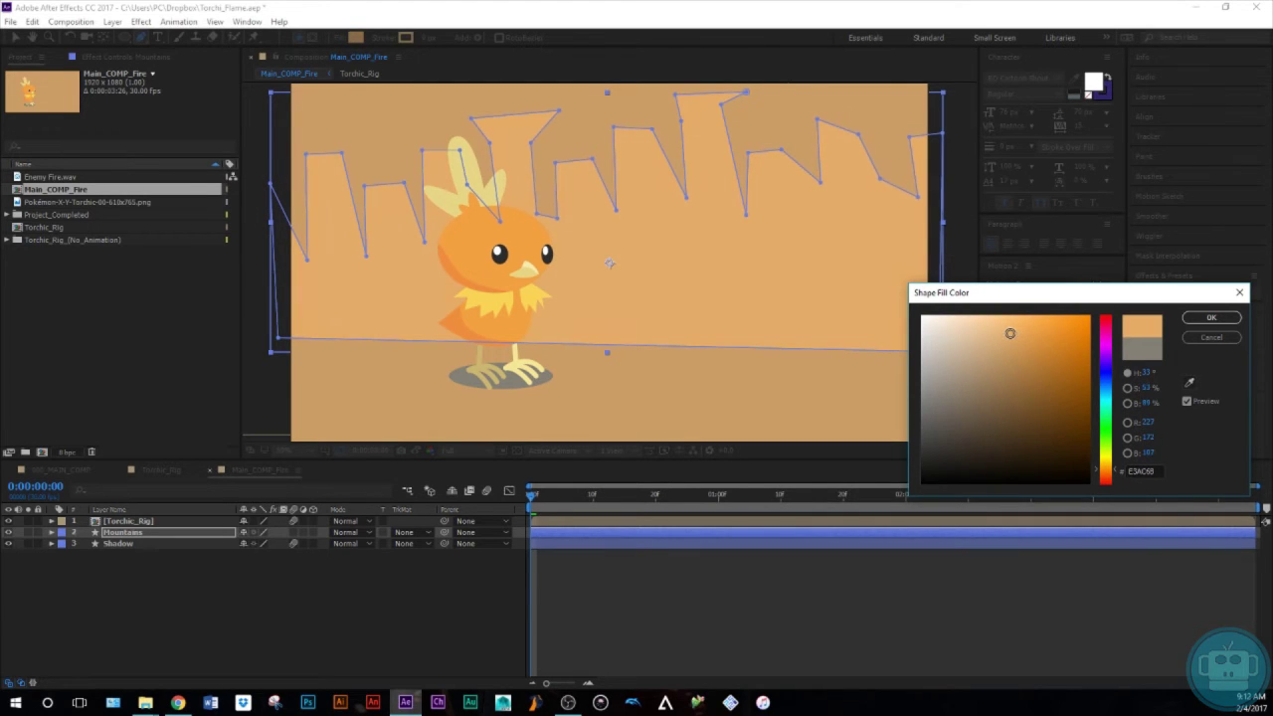
{"action": "left_click", "coordinate": [1211, 317]}
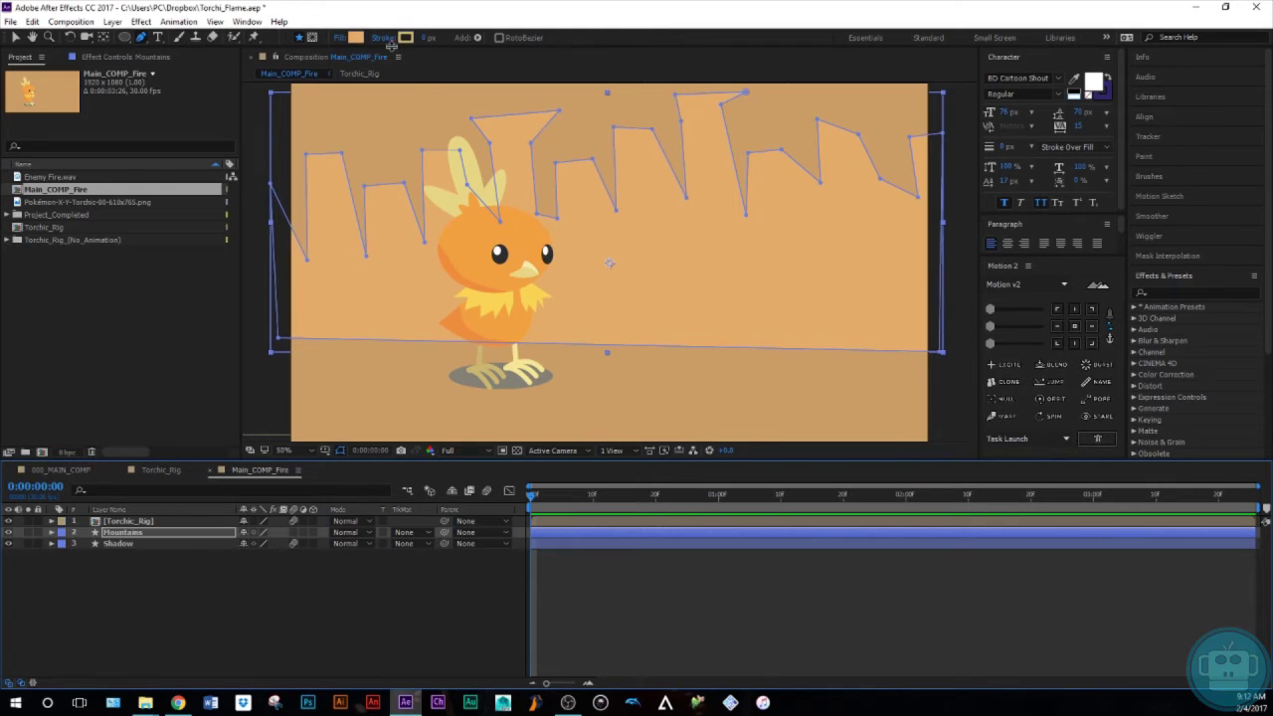
Set the Mountains layer's opacity to 90%
{"action": "left_click", "coordinate": [135, 533]}
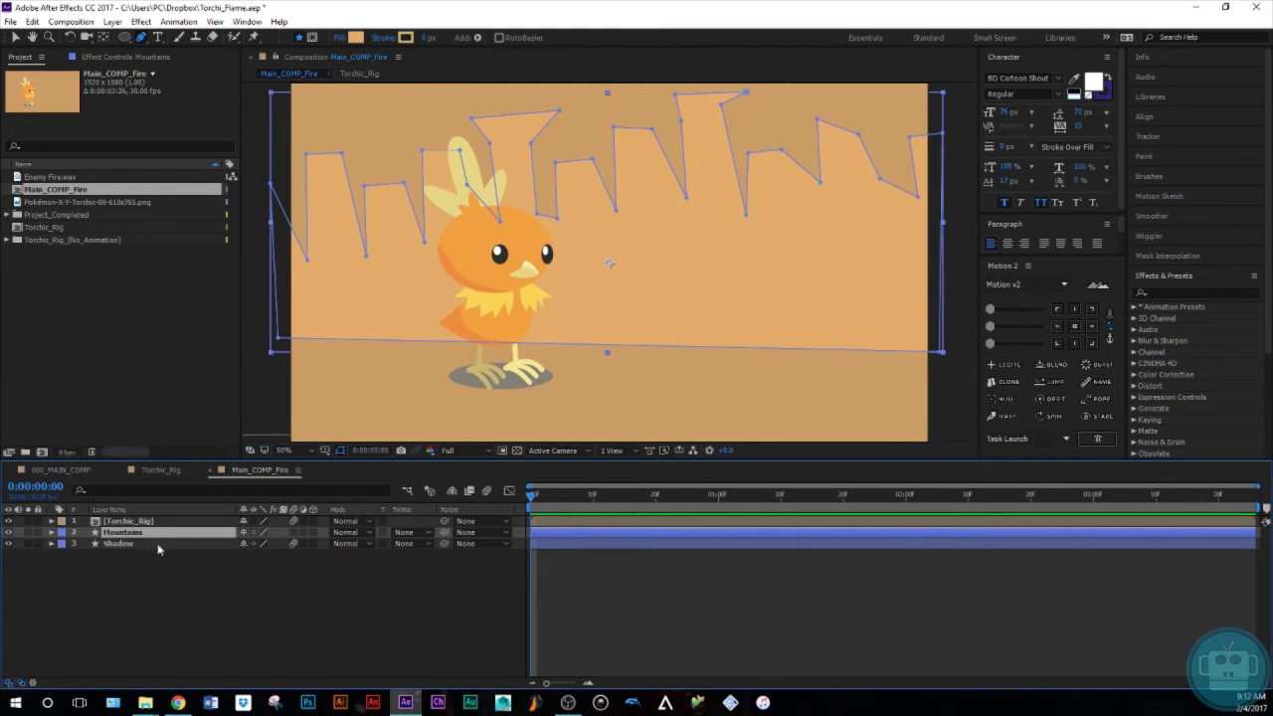
{"action": "key", "text": "t"}
{"action": "left_click", "coordinate": [246, 544]}
{"action": "type", "text": "90"}
{"action": "key", "text": "Return"}
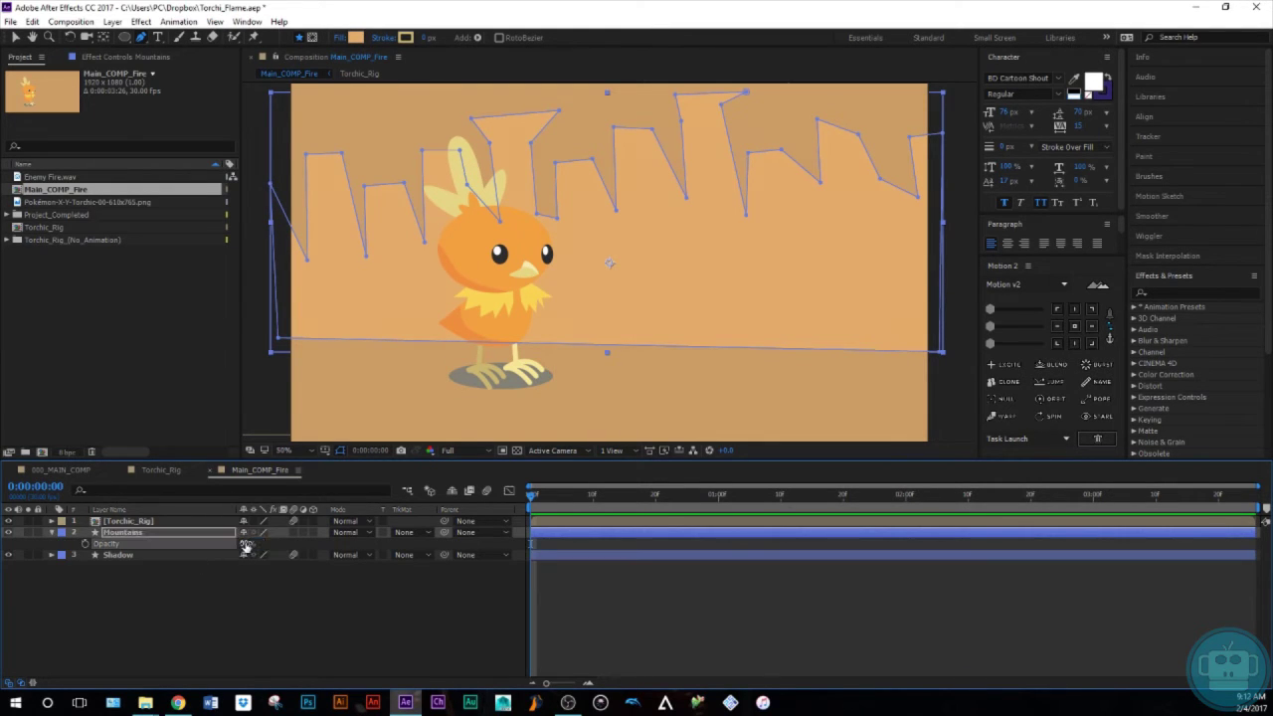
{"action": "left_click", "coordinate": [212, 610]}
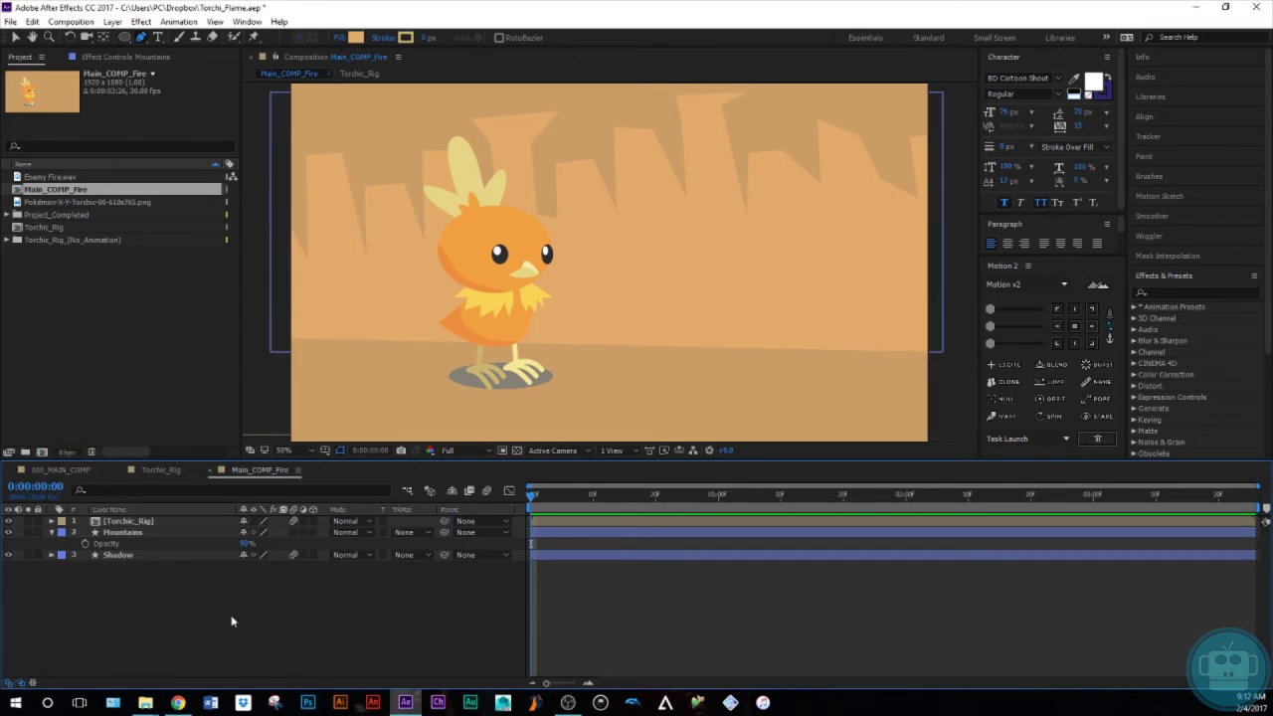
Draw a rectangular mask on the Mountains layer, covering the full frame width from just above the mountains' base downward
{"action": "left_click", "coordinate": [133, 533]}
{"action": "left_click_drag", "start_coordinate": [124, 36], "coordinate": [161, 52]}
{"action": "left_click", "coordinate": [103, 593]}
{"action": "left_click", "coordinate": [152, 532]}
{"action": "left_click_drag", "start_coordinate": [256, 315], "coordinate": [822, 479]}
{"action": "key", "text": "ctrl+z"}
{"action": "left_click", "coordinate": [311, 38]}
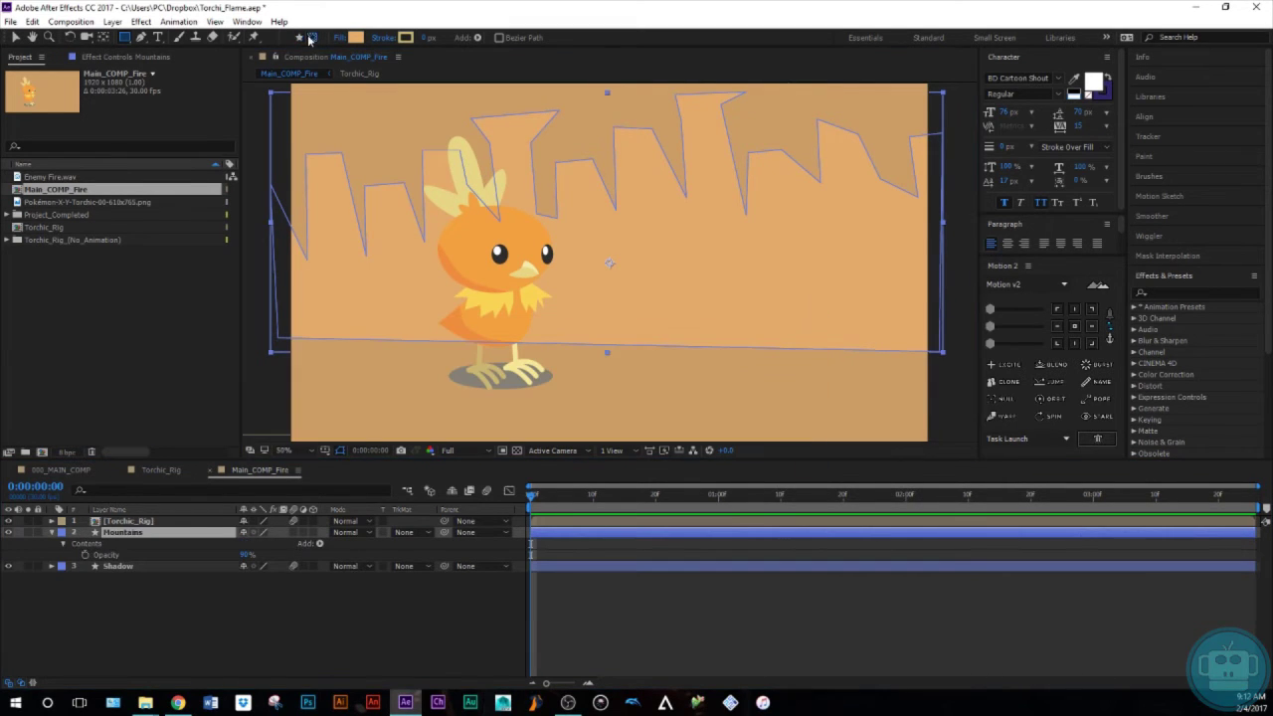
{"action": "left_click_drag", "start_coordinate": [248, 321], "coordinate": [964, 444]}
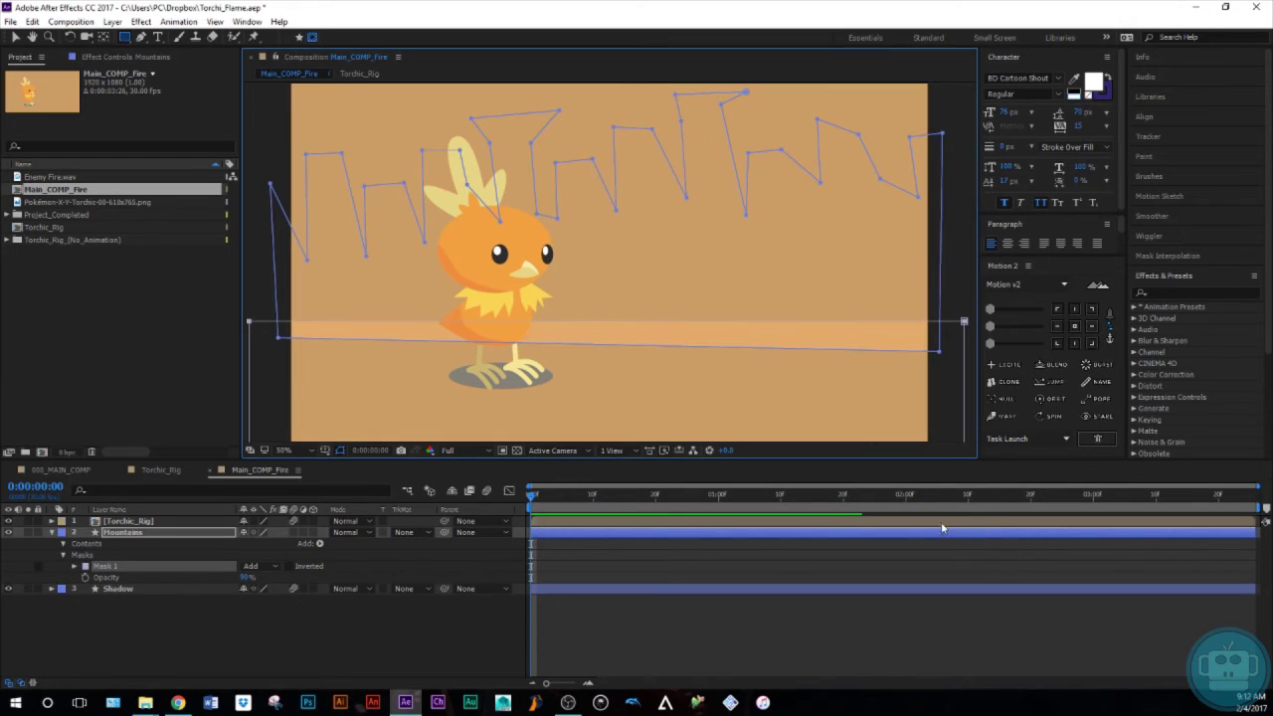
Feather the Mountains mask by 178 pixels and set its mode to Subtract
{"action": "key", "text": "f"}
{"action": "left_click_drag", "start_coordinate": [258, 554], "coordinate": [371, 561]}
{"action": "left_click", "coordinate": [367, 623]}
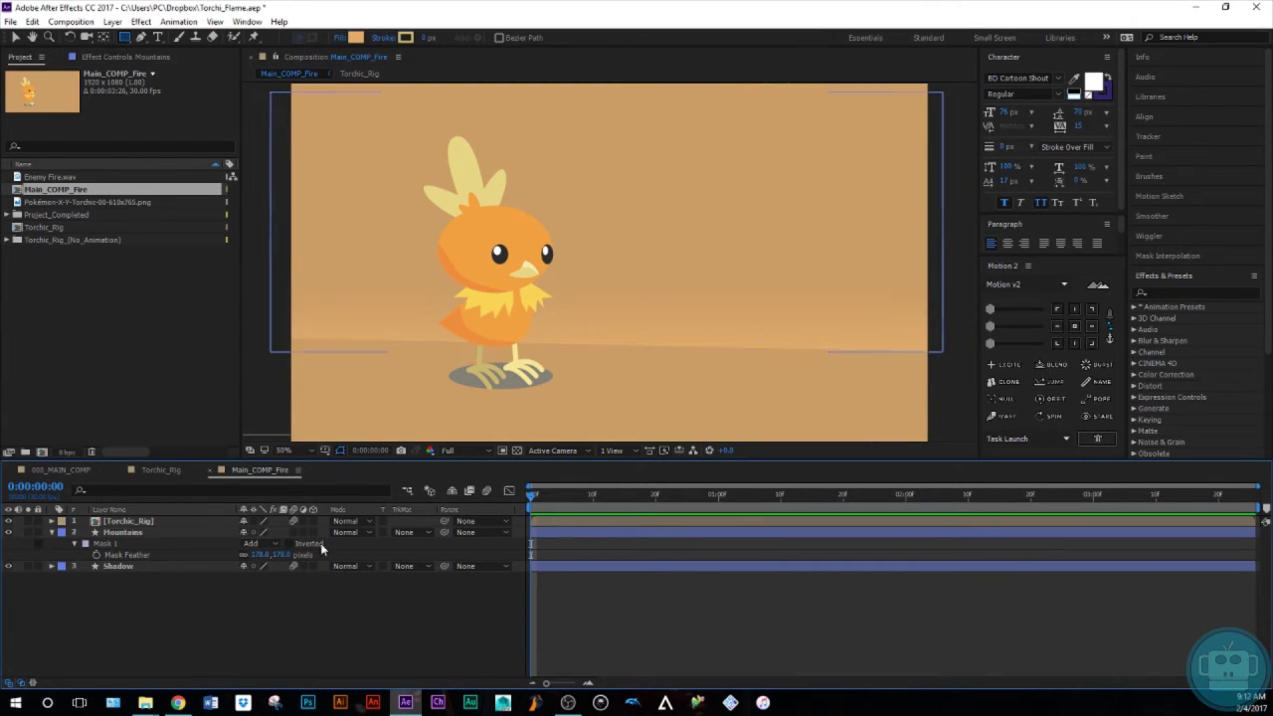
{"action": "left_click", "coordinate": [256, 544]}
{"action": "left_click", "coordinate": [277, 587]}
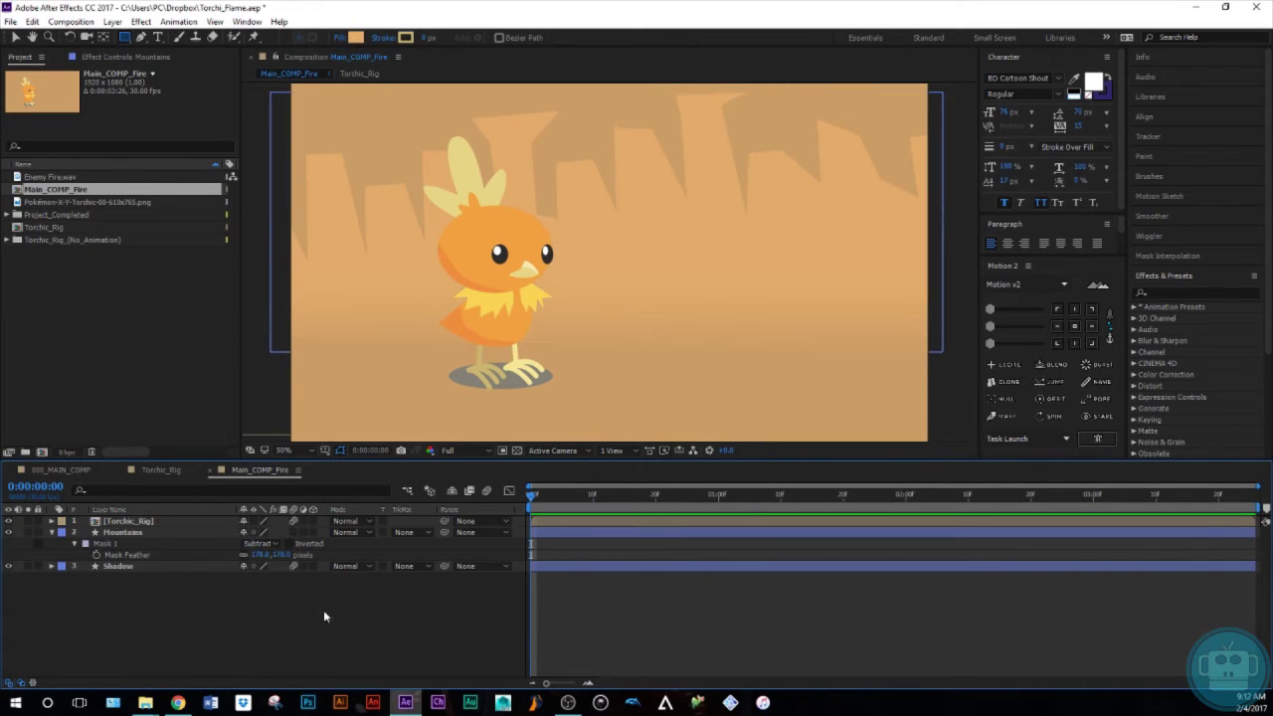
Set the Mountains mask feather to 247 pixels and collapse the layer's properties
{"action": "left_click_drag", "start_coordinate": [256, 554], "coordinate": [303, 558]}
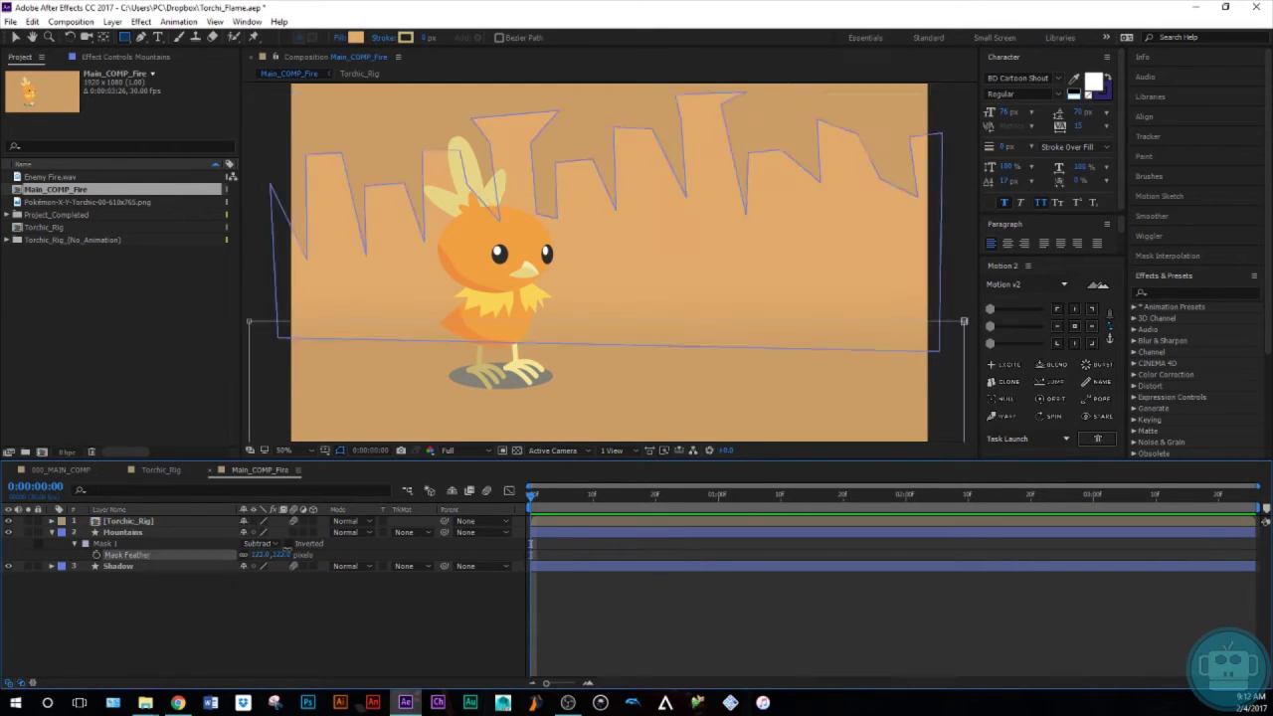
{"action": "left_click", "coordinate": [312, 602]}
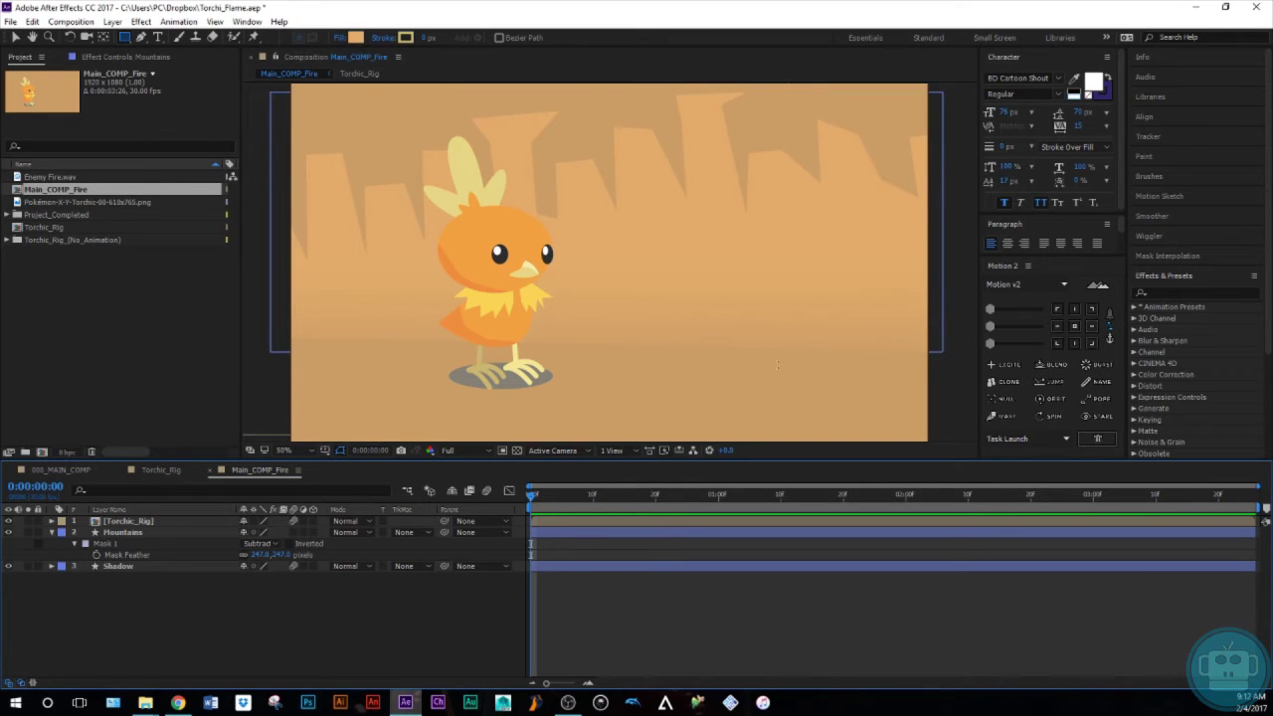
{"action": "left_click", "coordinate": [120, 532]}
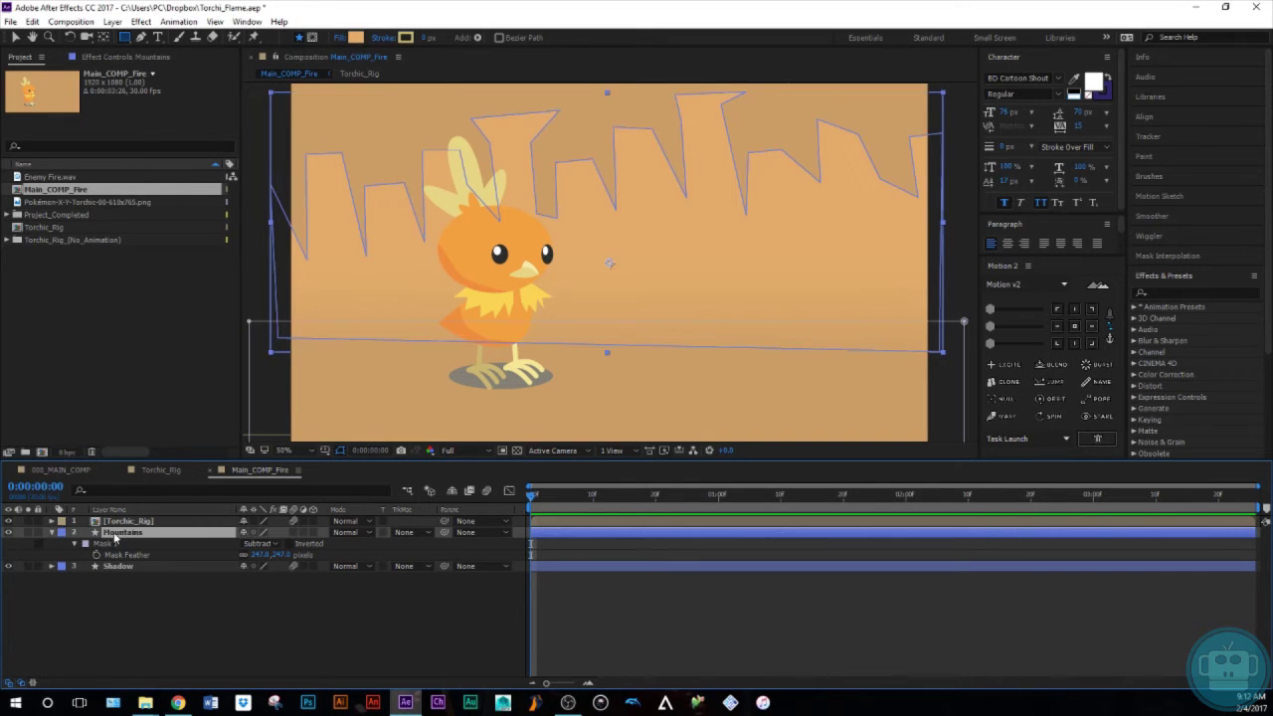
{"action": "left_click", "coordinate": [51, 531]}
{"action": "left_click", "coordinate": [199, 587]}
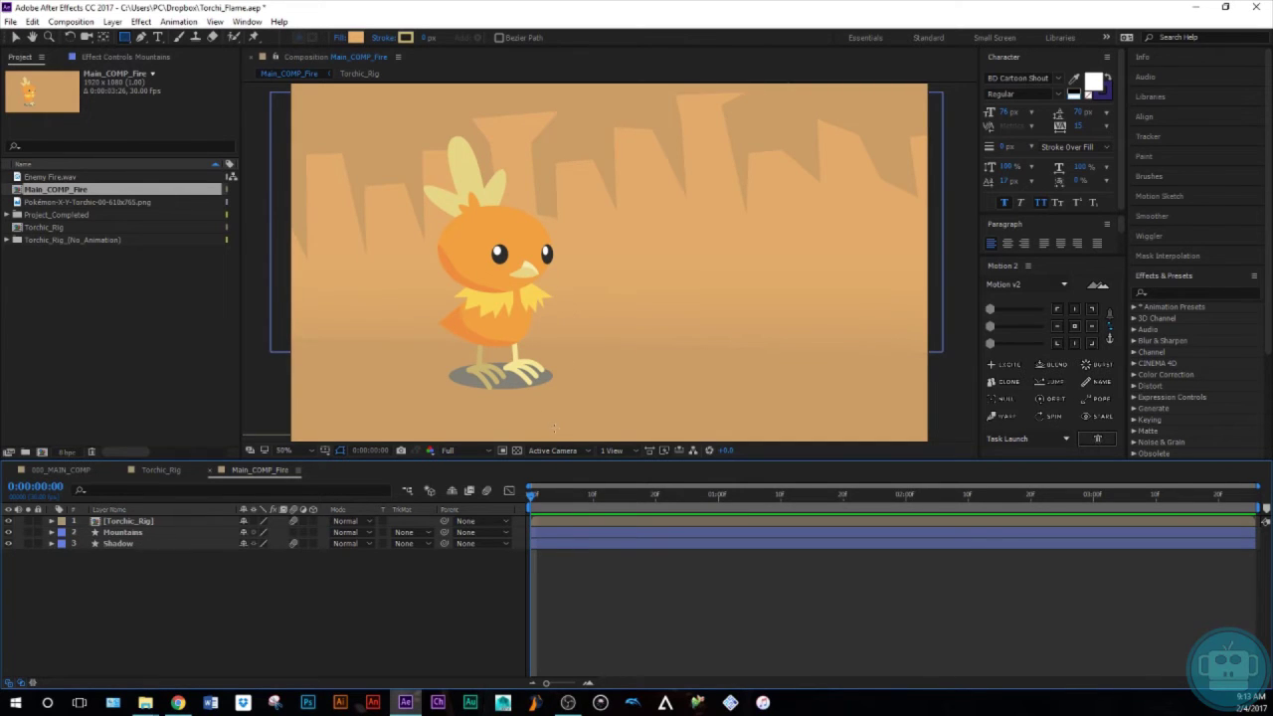
In the Torchic_Rig composition, draw a closed, curved flame shape with the Pen tool, widening from the beak to just past the frame's edge
{"action": "left_click", "coordinate": [167, 469]}
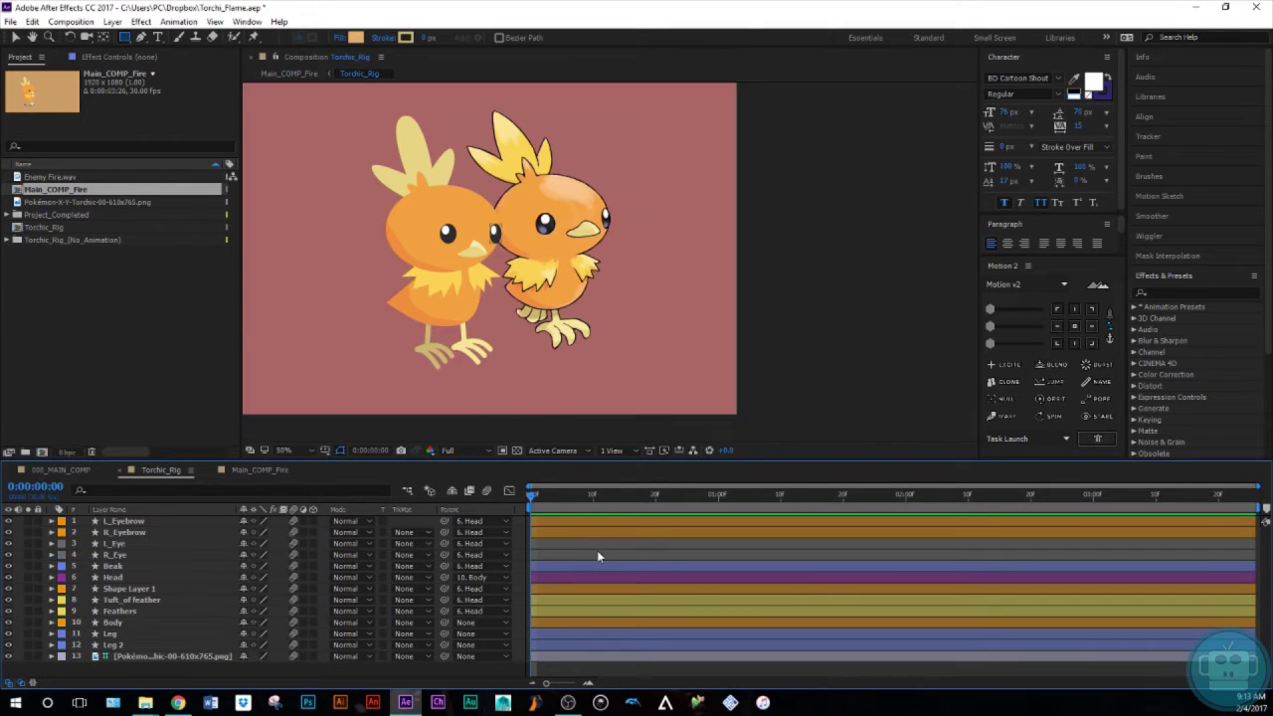
{"action": "left_click", "coordinate": [285, 450]}
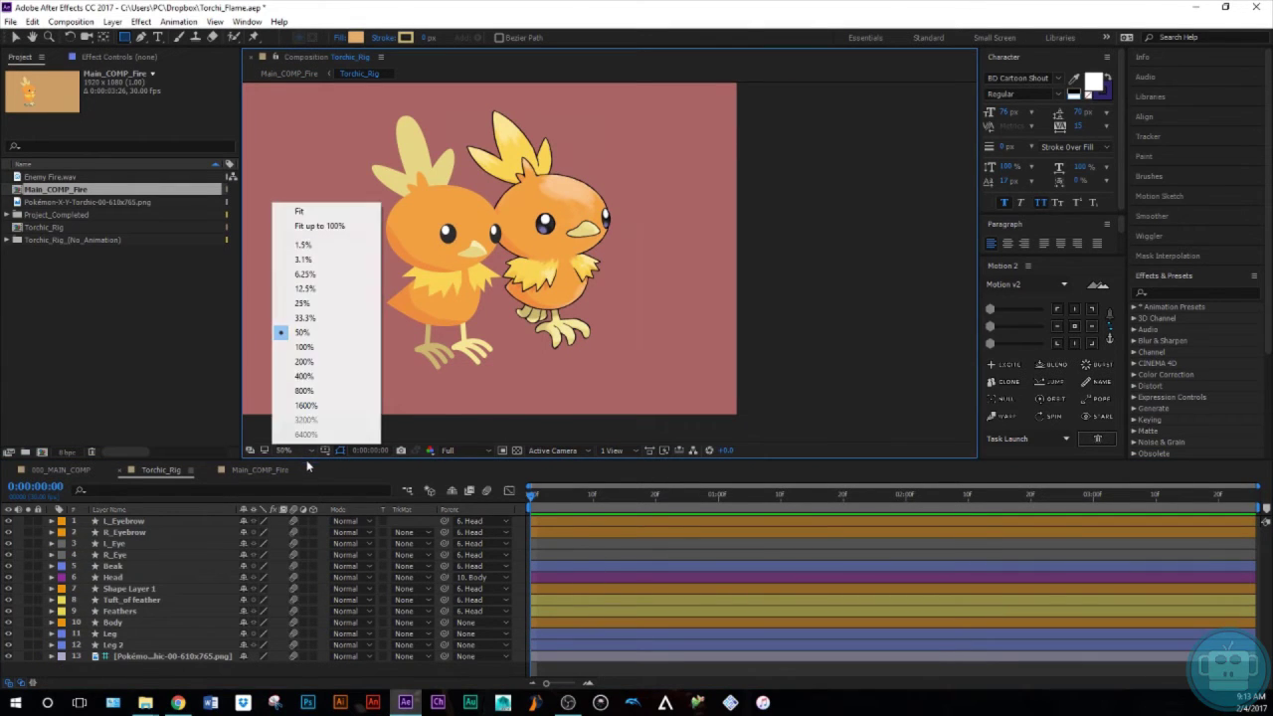
{"action": "left_click", "coordinate": [320, 226]}
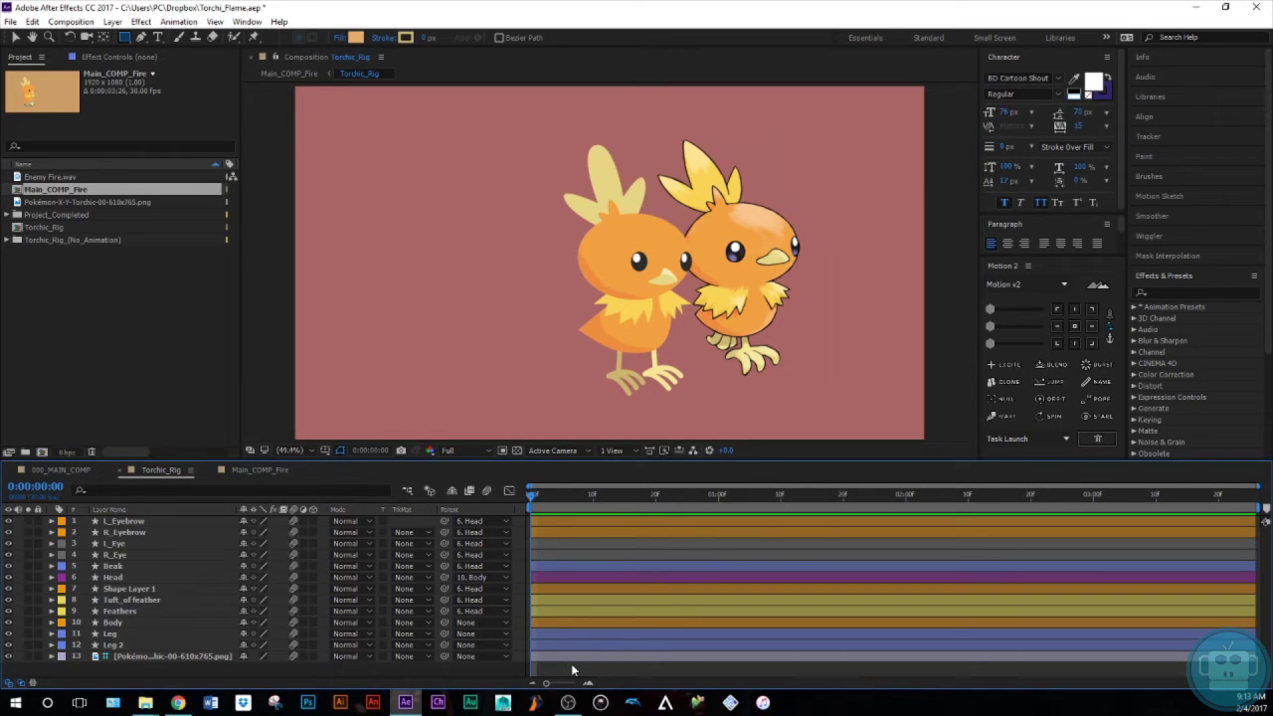
{"action": "left_click", "coordinate": [140, 37]}
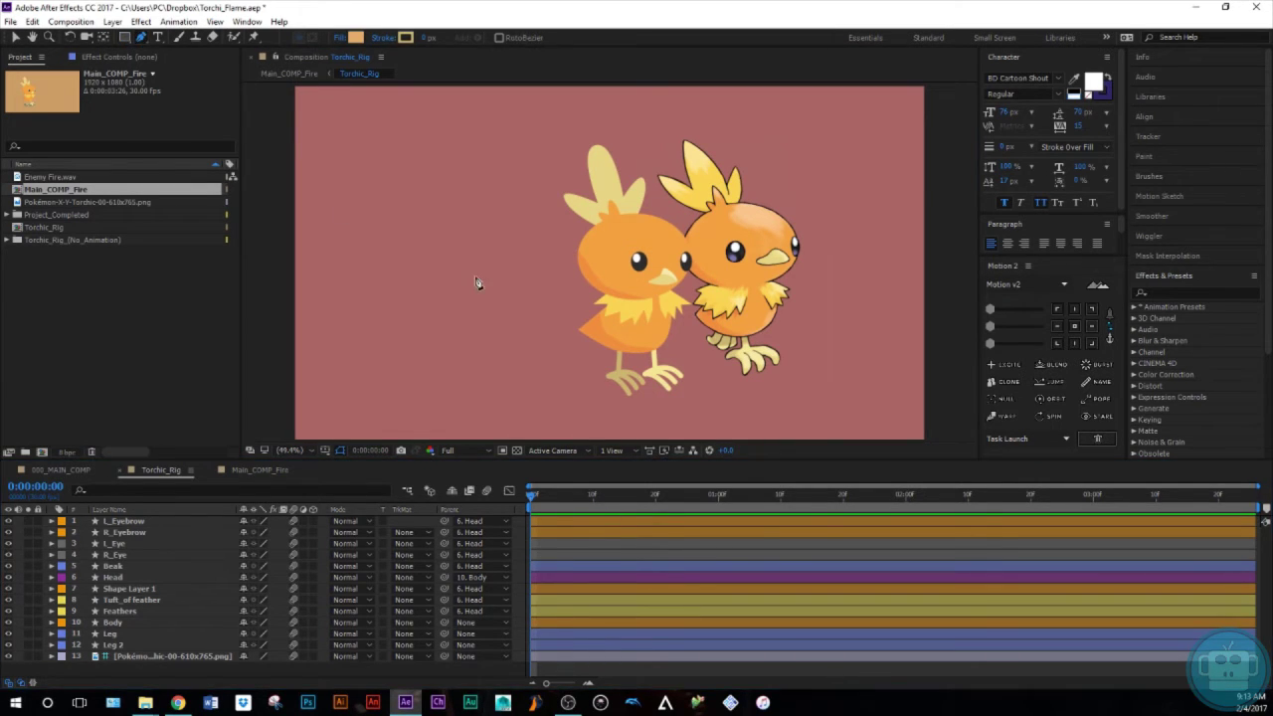
{"action": "left_click", "coordinate": [663, 284]}
{"action": "left_click_drag", "start_coordinate": [935, 263], "coordinate": [1024, 320]}
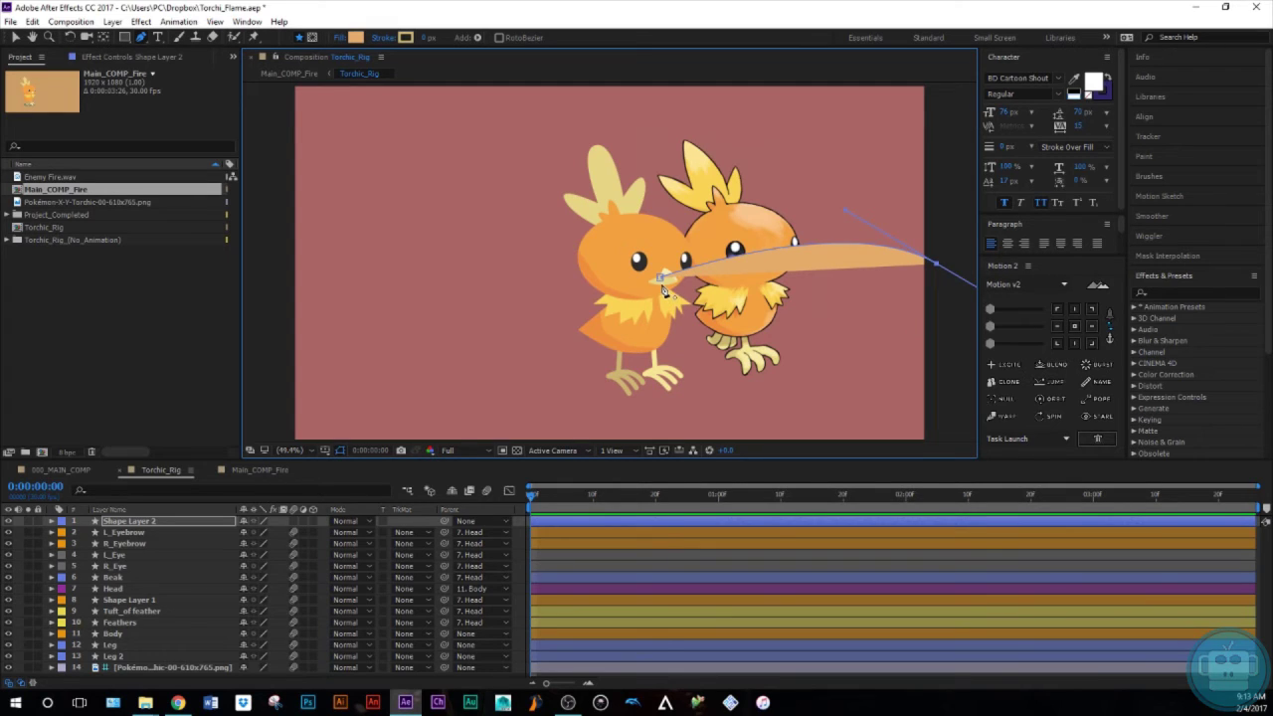
{"action": "left_click_drag", "start_coordinate": [660, 277], "coordinate": [667, 289]}
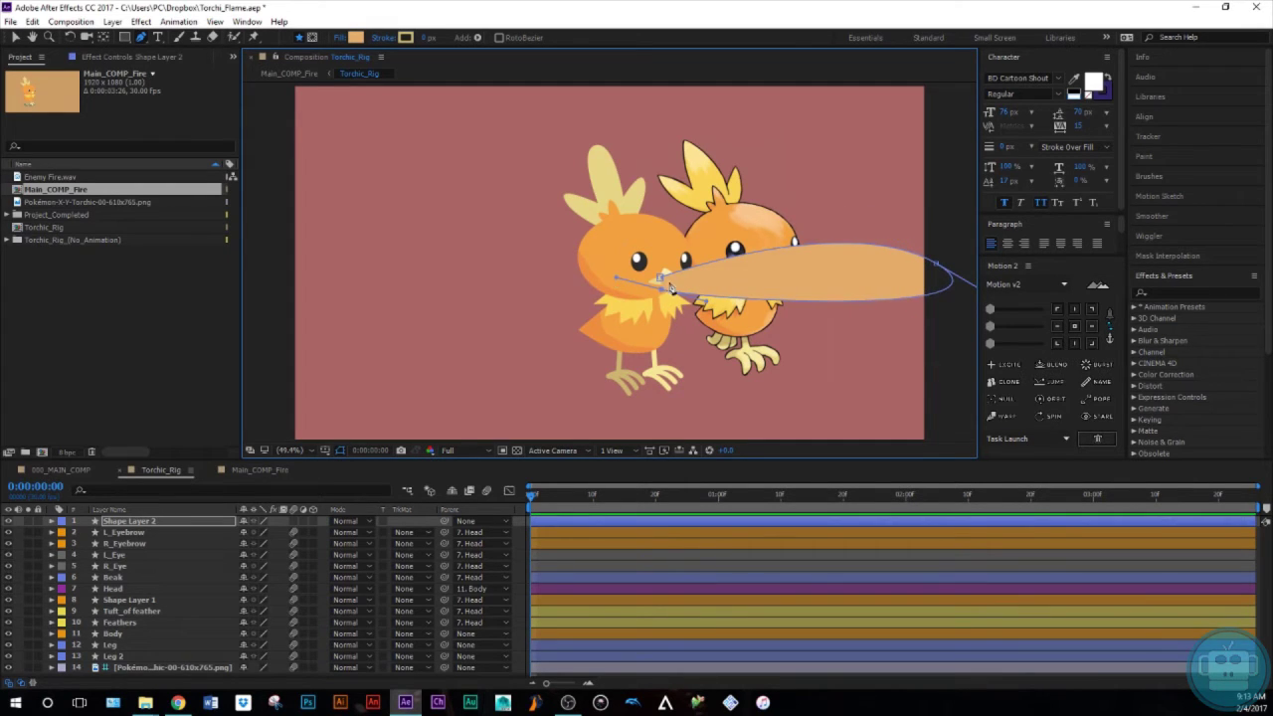
{"action": "left_click", "coordinate": [660, 279]}
{"action": "left_click_drag", "start_coordinate": [638, 288], "coordinate": [647, 287]}
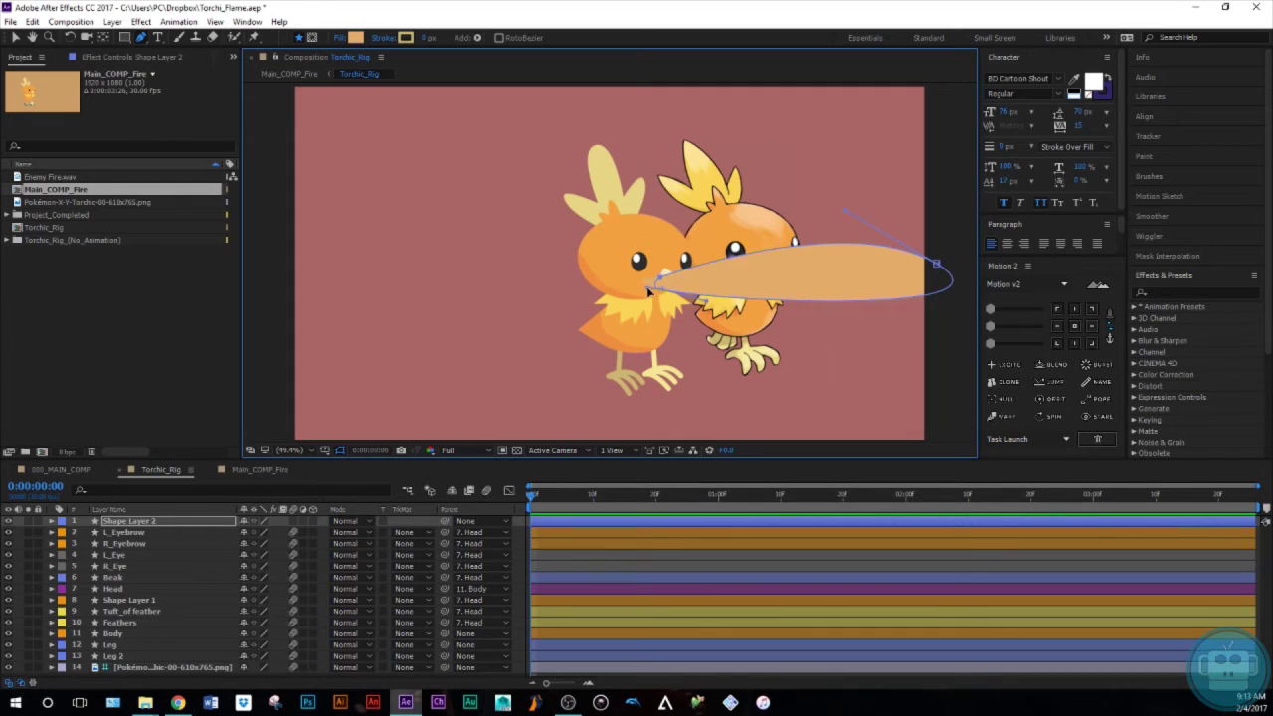
Set the flame shape's fill to a bright red, about EA3A3A
{"action": "left_click", "coordinate": [174, 523]}
{"action": "left_click", "coordinate": [355, 37]}
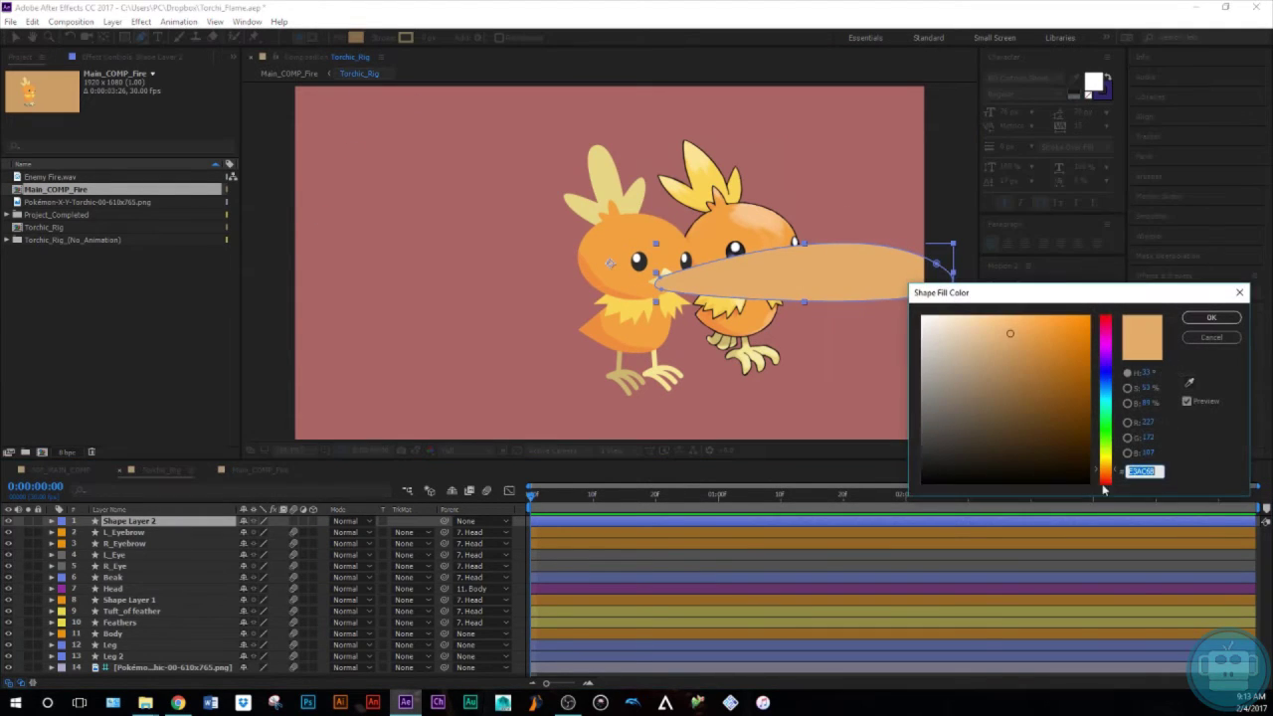
{"action": "left_click", "coordinate": [1105, 478]}
{"action": "left_click", "coordinate": [1055, 372]}
{"action": "left_click", "coordinate": [1058, 331]}
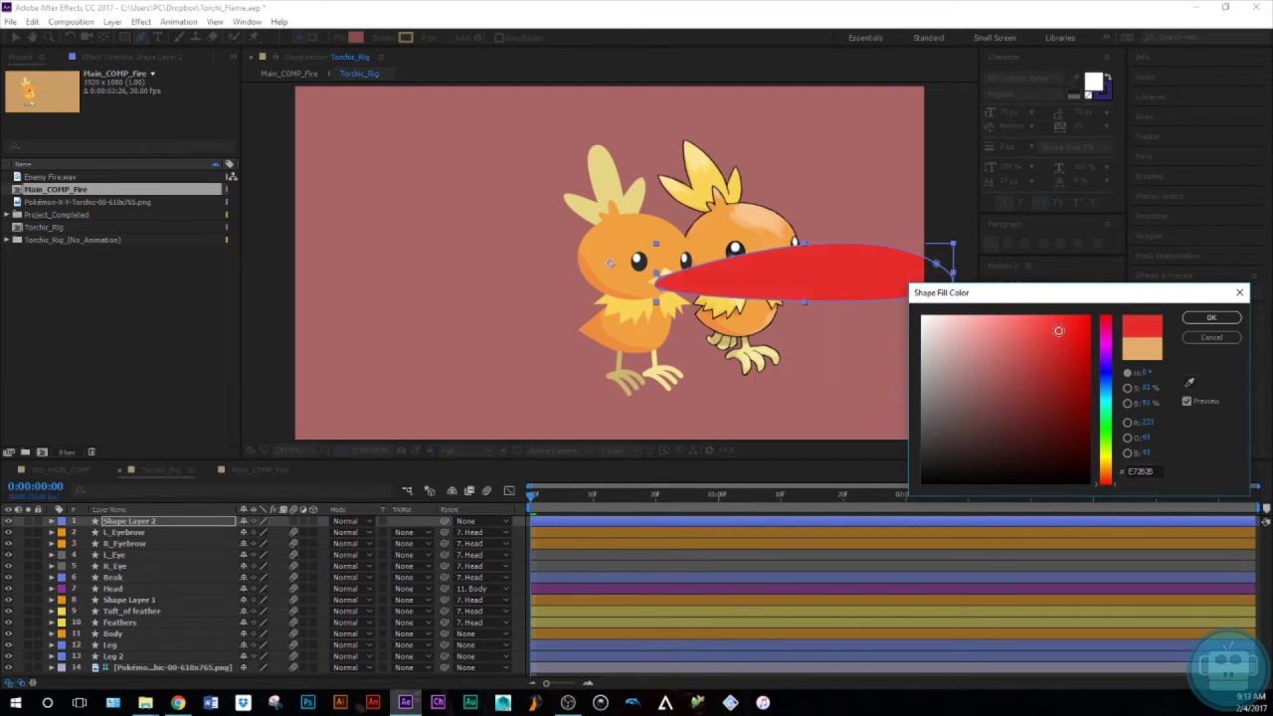
{"action": "left_click", "coordinate": [1211, 317]}
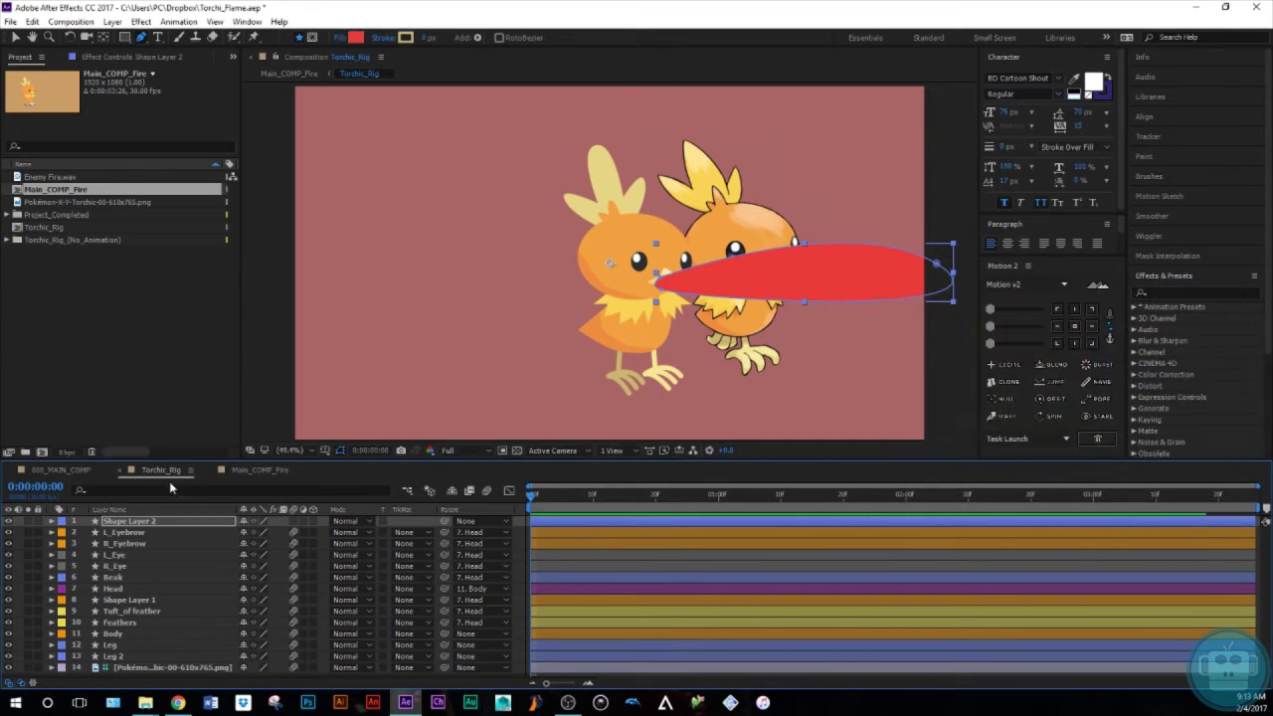
Rename the new shape layer Flame and give it a red label
{"action": "left_click", "coordinate": [144, 525]}
{"action": "key", "text": "Return"}
{"action": "type", "text": "Flame"}
{"action": "key", "text": "Return"}
{"action": "left_click", "coordinate": [61, 522]}
{"action": "left_click", "coordinate": [103, 297]}
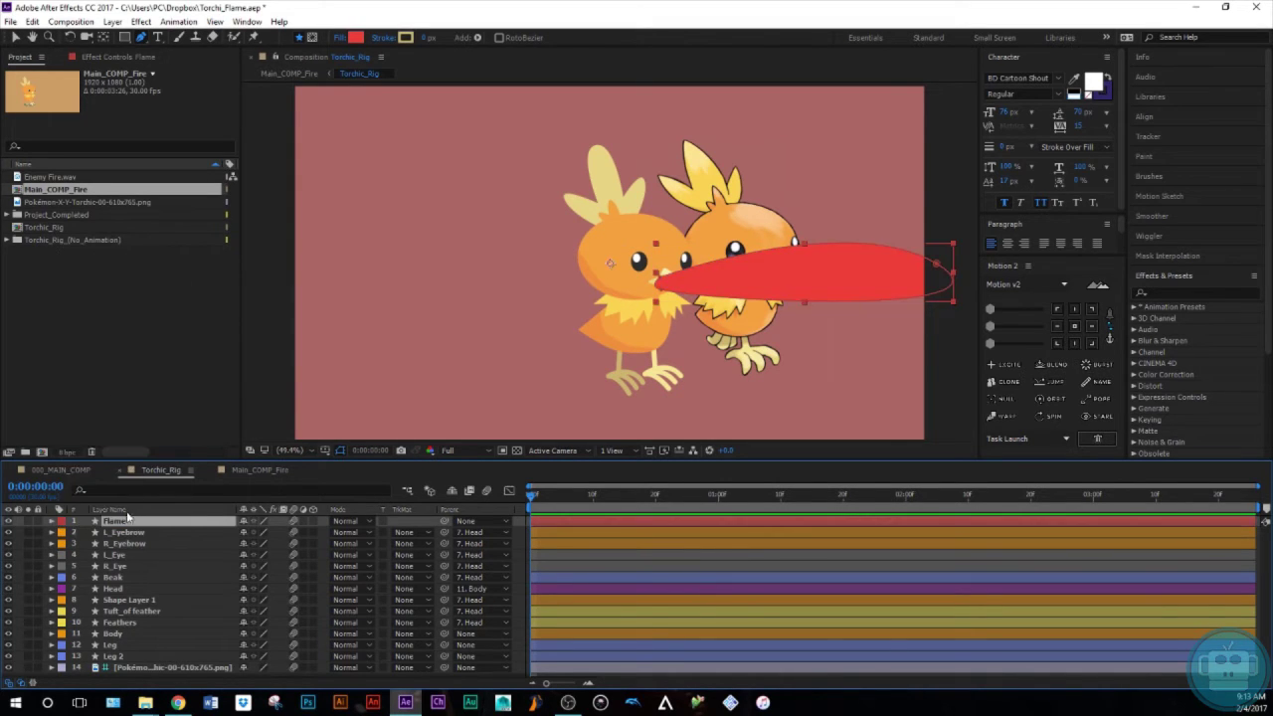
Move the Flame layer between the Beak and Head layers so the flame sits behind the beak
{"action": "left_click_drag", "start_coordinate": [124, 525], "coordinate": [155, 584]}
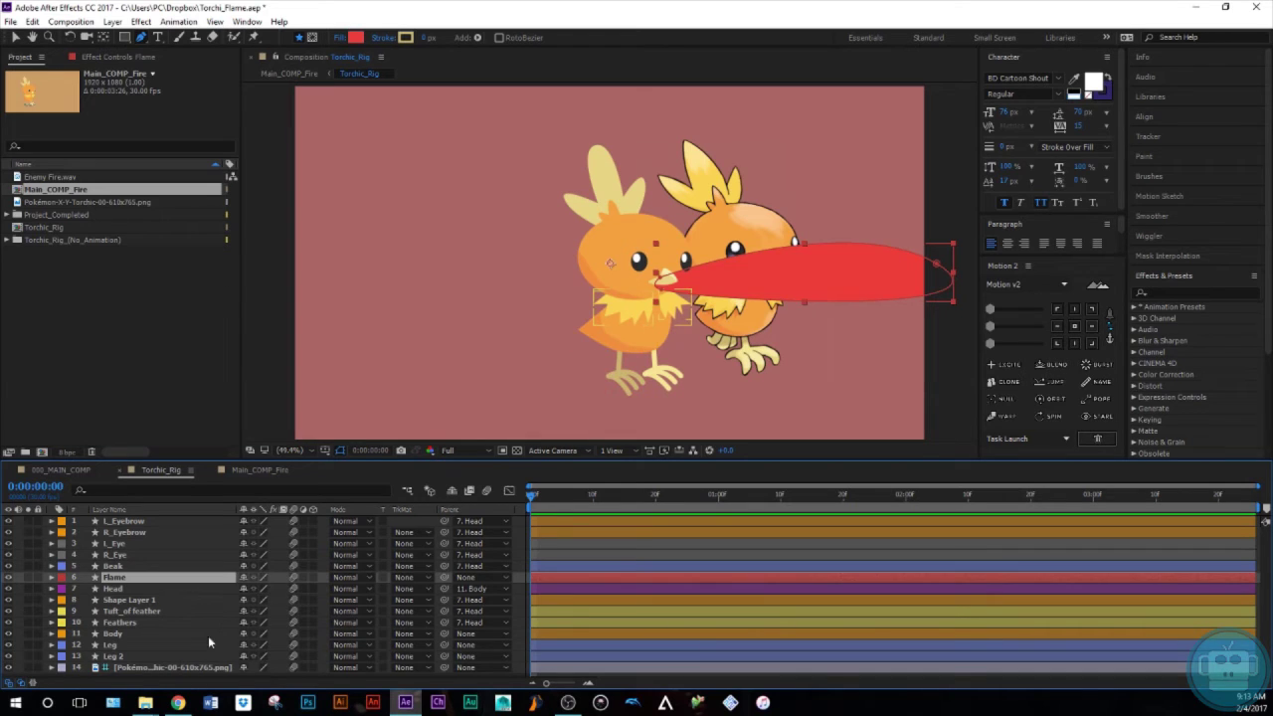
{"action": "left_click", "coordinate": [118, 645]}
{"action": "left_click", "coordinate": [117, 657]}
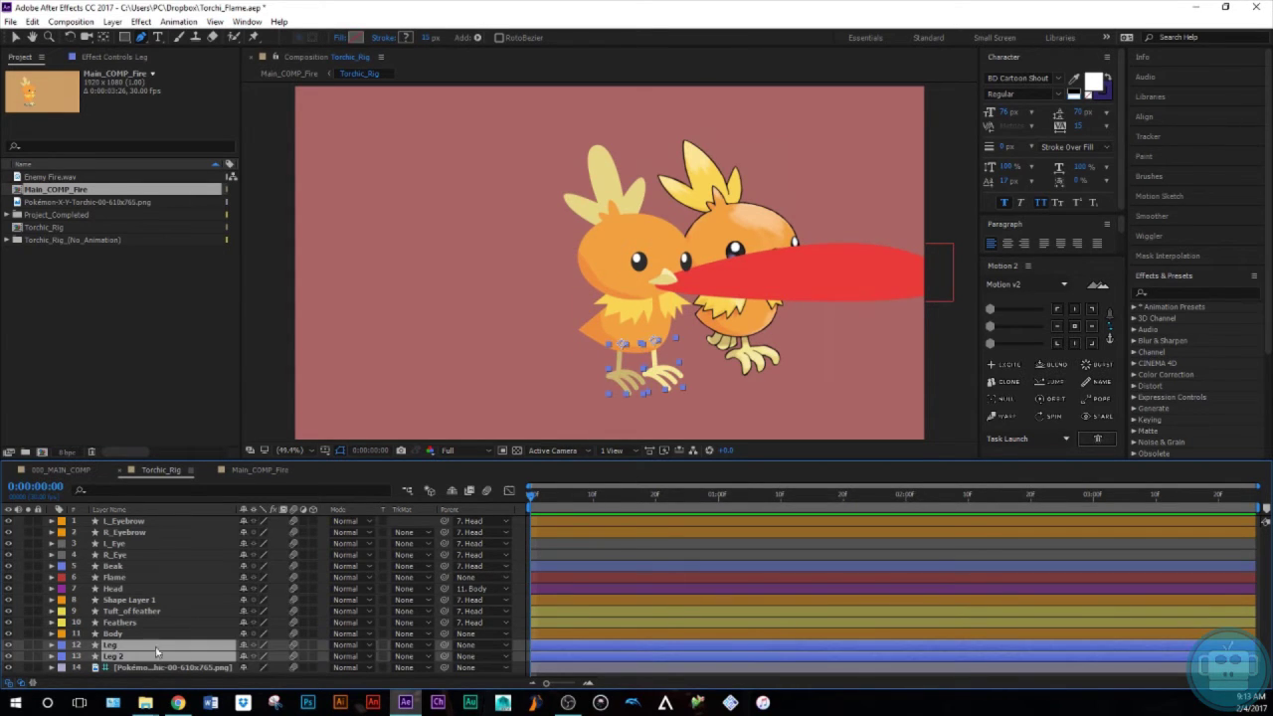
{"action": "left_click", "coordinate": [140, 637]}
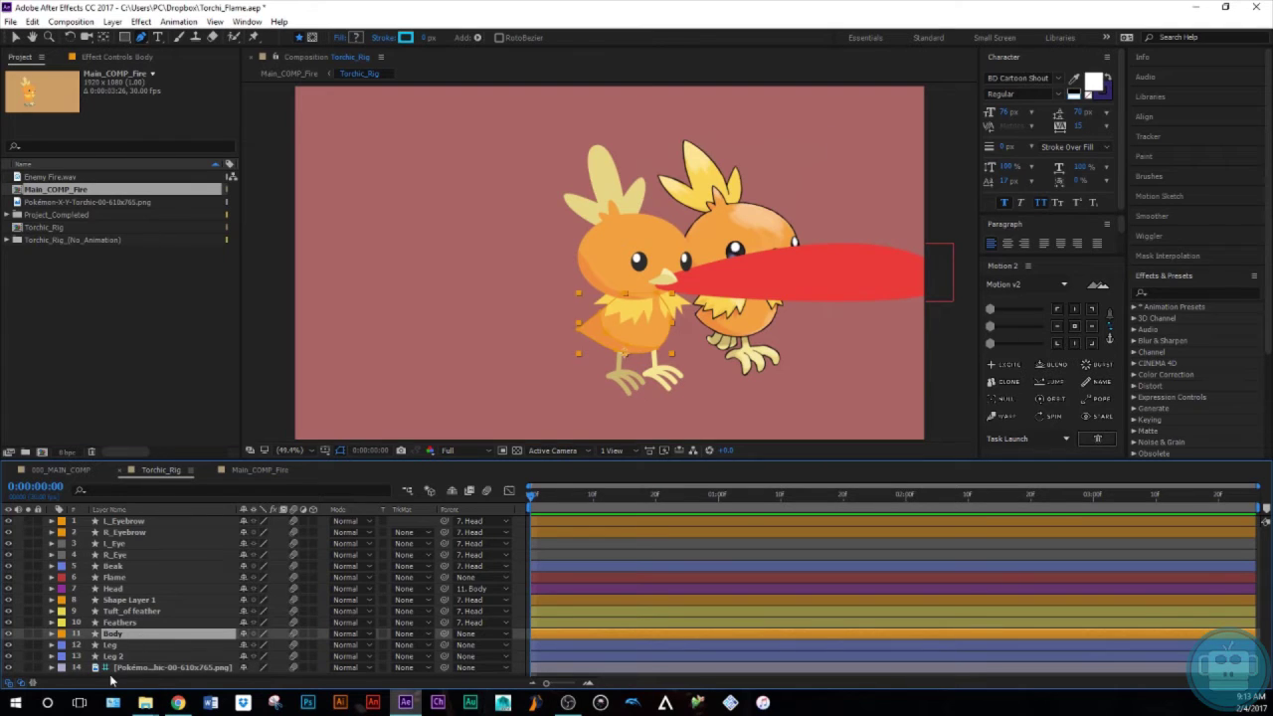
{"action": "left_click", "coordinate": [138, 680]}
Duplicate the Flame layer and pull the copy's path points inward to form a smaller flame inside the red one
{"action": "left_click", "coordinate": [120, 574]}
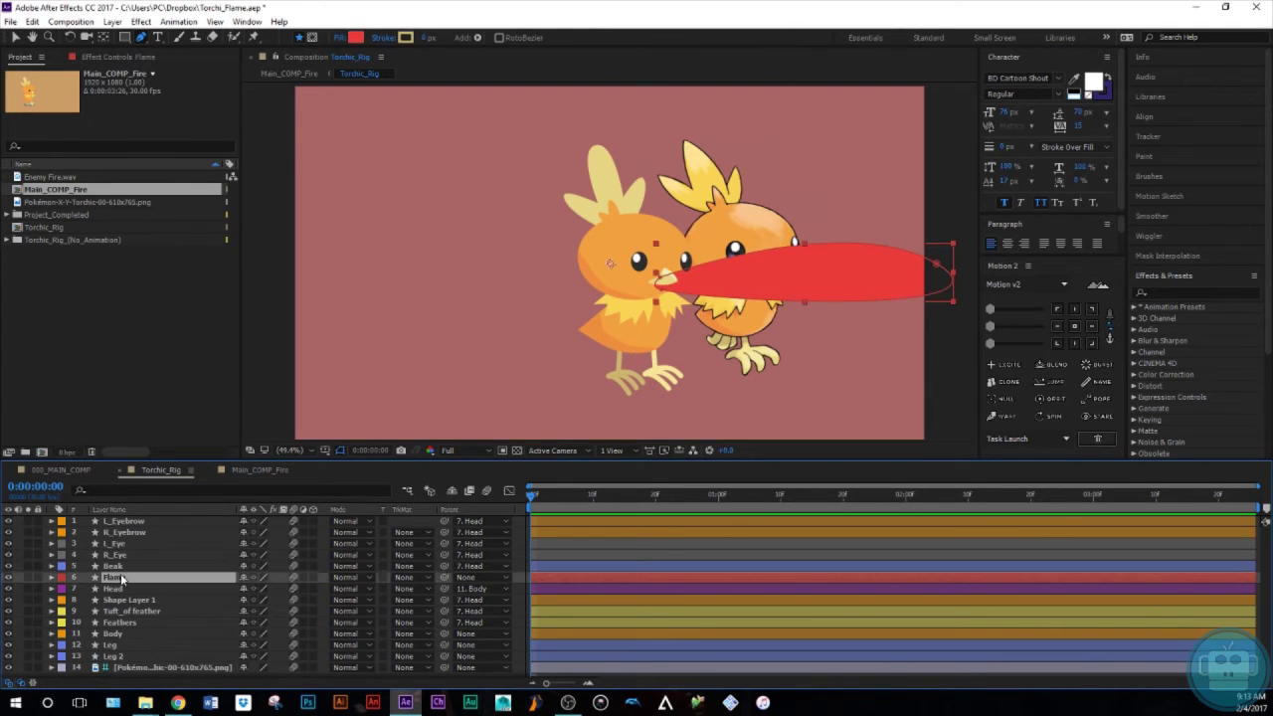
{"action": "key", "text": "ctrl+d"}
{"action": "left_click_drag", "start_coordinate": [935, 265], "coordinate": [908, 269]}
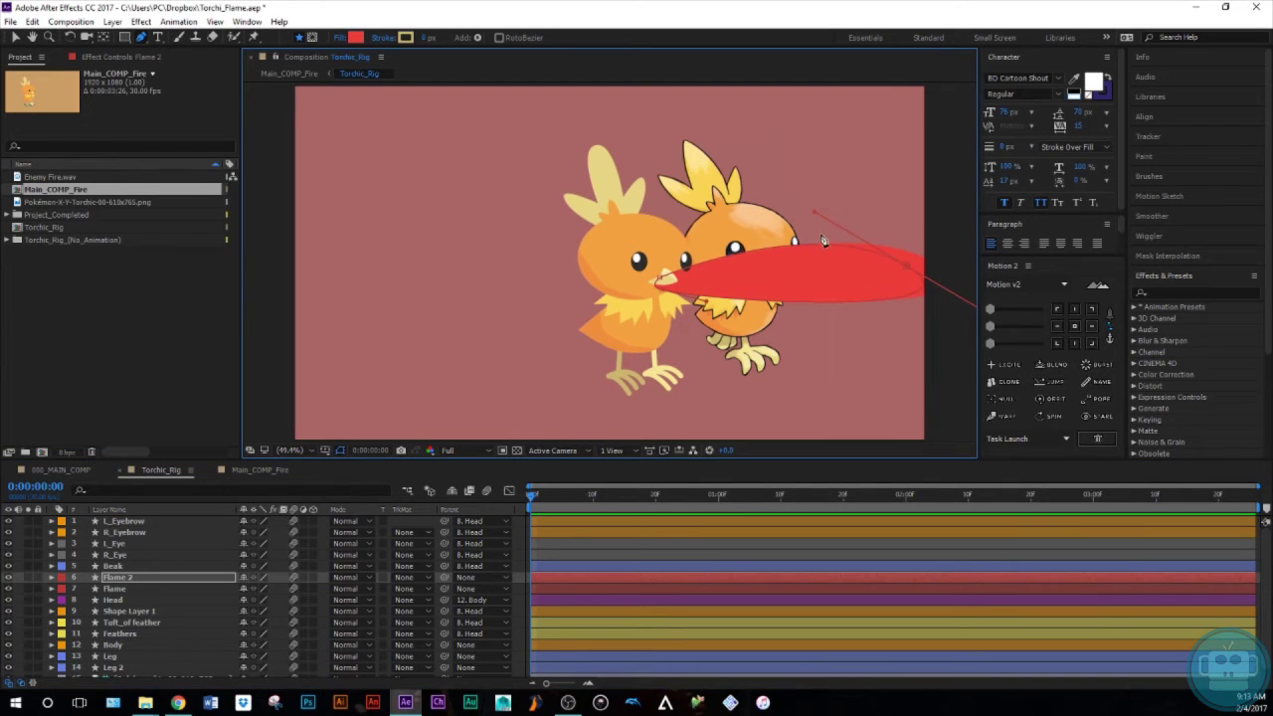
{"action": "left_click_drag", "start_coordinate": [823, 289], "coordinate": [742, 257]}
{"action": "left_click_drag", "start_coordinate": [914, 289], "coordinate": [879, 266]}
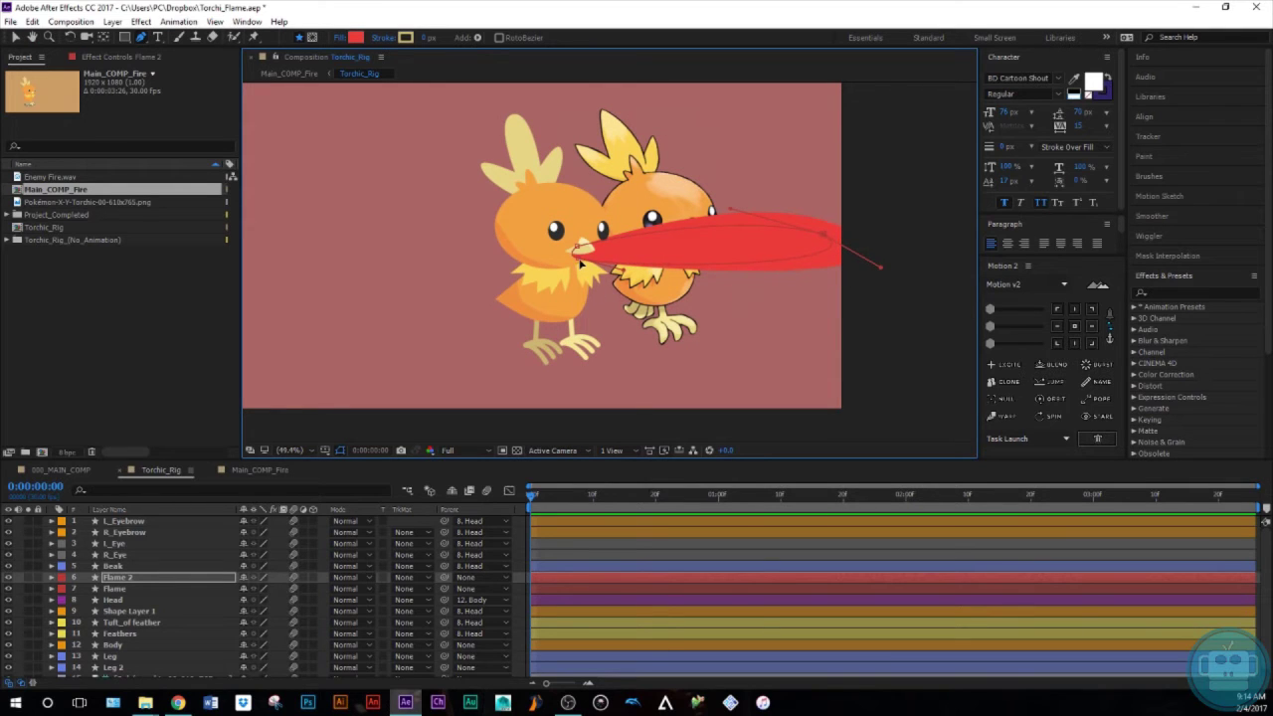
Set the inner flame's fill to a golden yellow, F2C039
{"action": "left_click", "coordinate": [355, 37]}
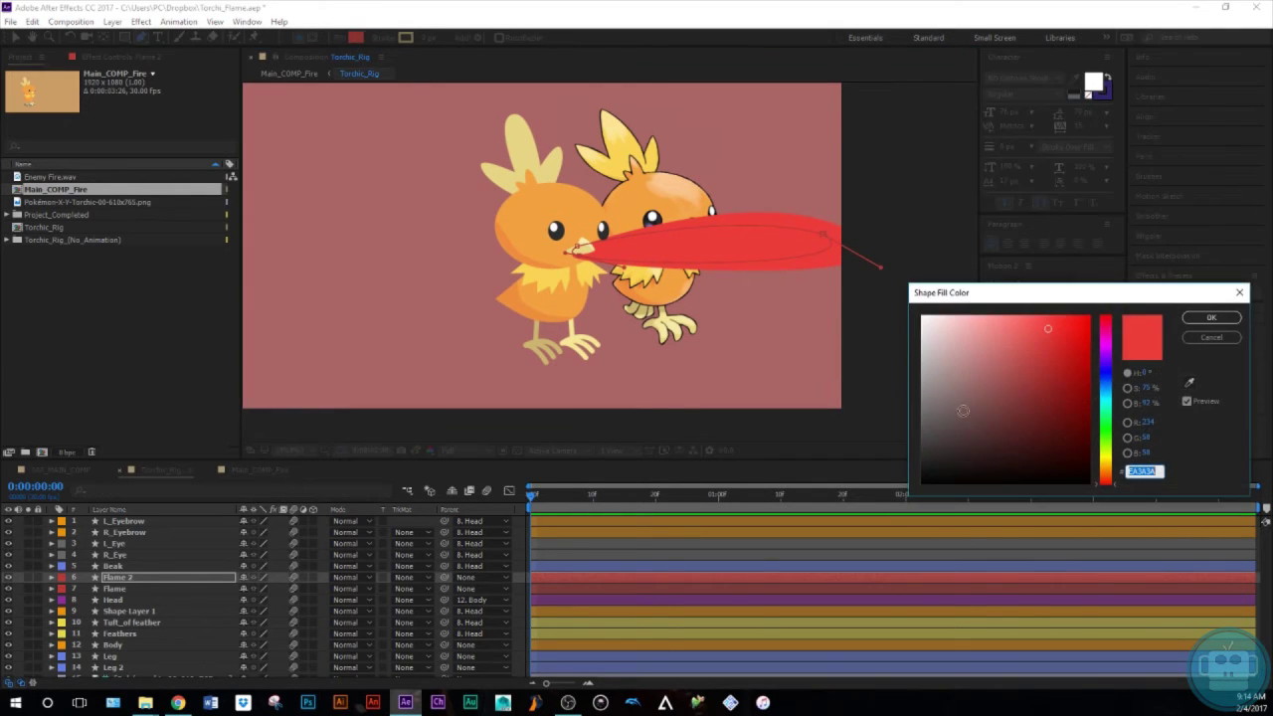
{"action": "left_click_drag", "start_coordinate": [1115, 483], "coordinate": [1099, 452]}
{"action": "left_click_drag", "start_coordinate": [1046, 334], "coordinate": [1049, 323]}
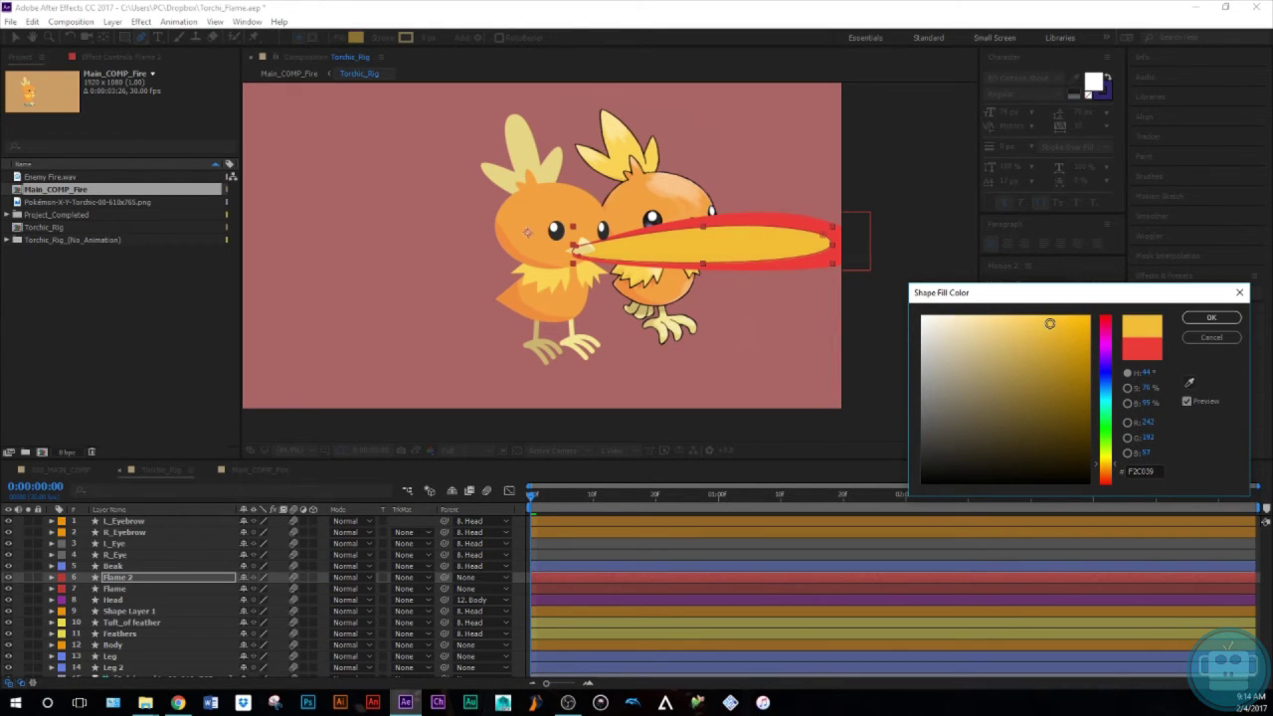
{"action": "left_click", "coordinate": [1210, 318]}
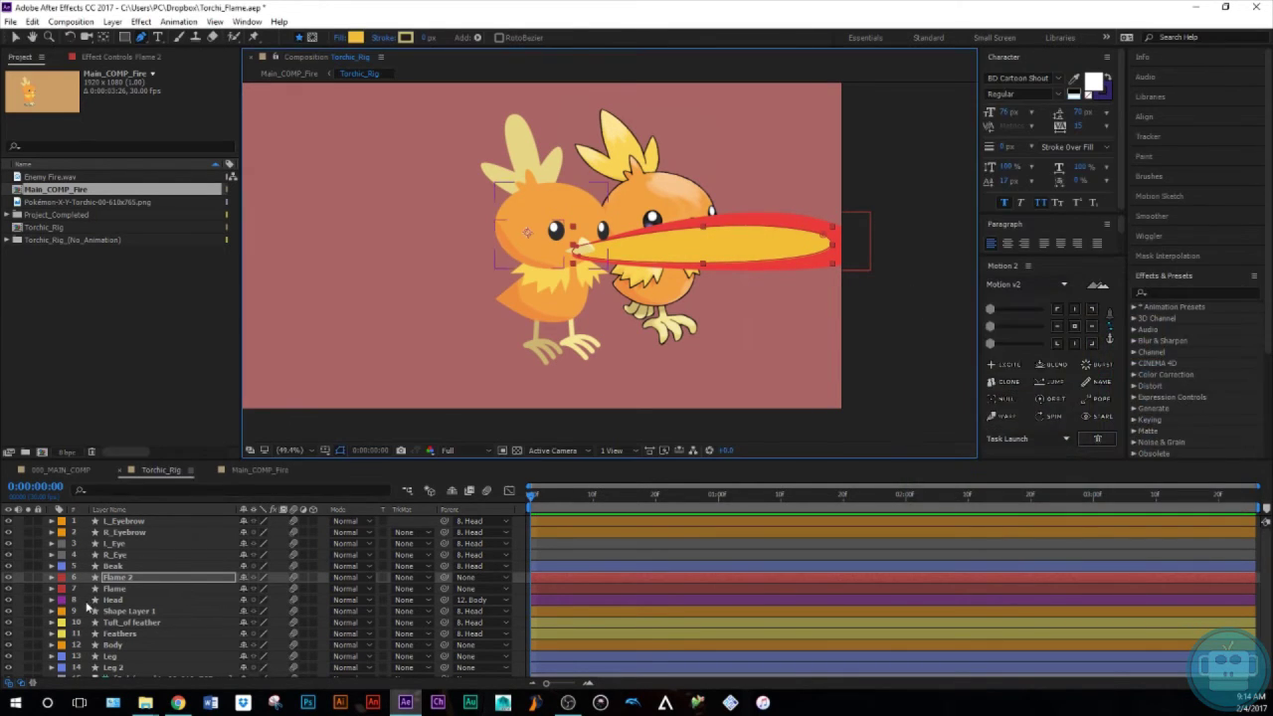
Duplicate the Flame 2 layer and rename the copy higlight
{"action": "left_click", "coordinate": [124, 580]}
{"action": "key", "text": "ctrl+d"}
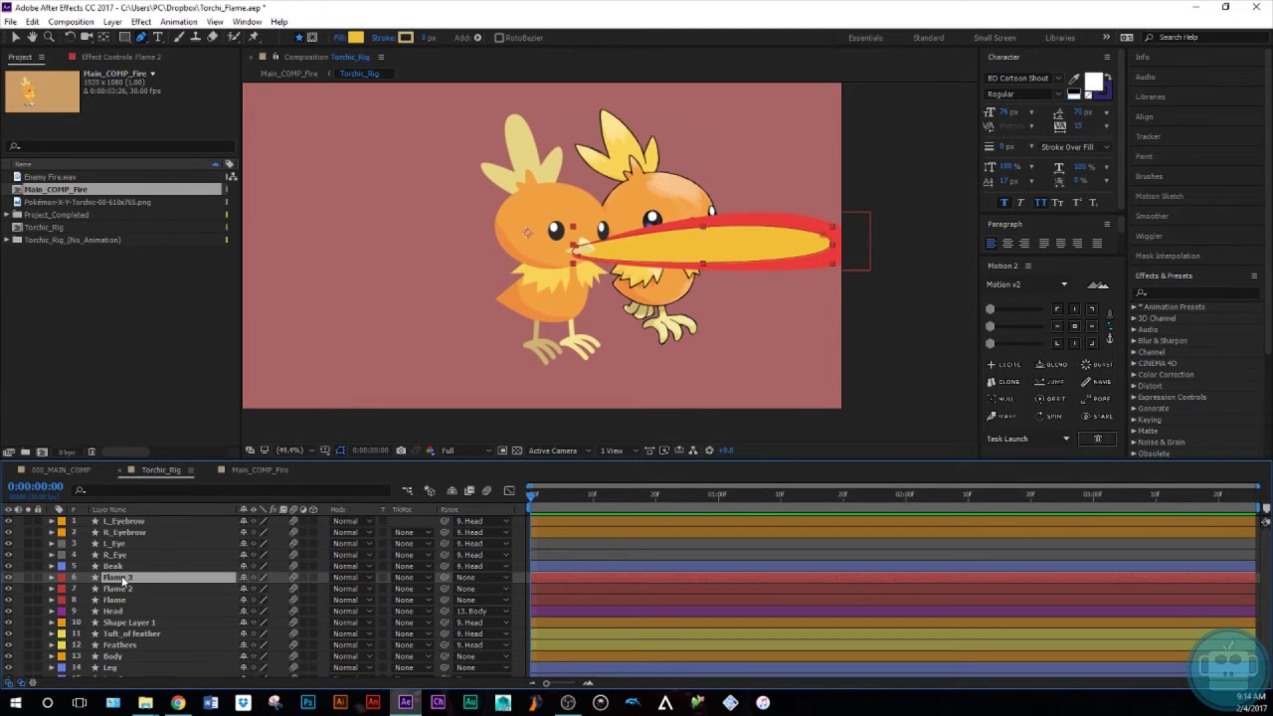
{"action": "key", "text": "Return"}
{"action": "type", "text": "higlight"}
{"action": "key", "text": "Return"}
Set the higlight shape's fill to a pale cream, FFF3D3
{"action": "left_click", "coordinate": [356, 39]}
{"action": "left_click", "coordinate": [951, 315]}
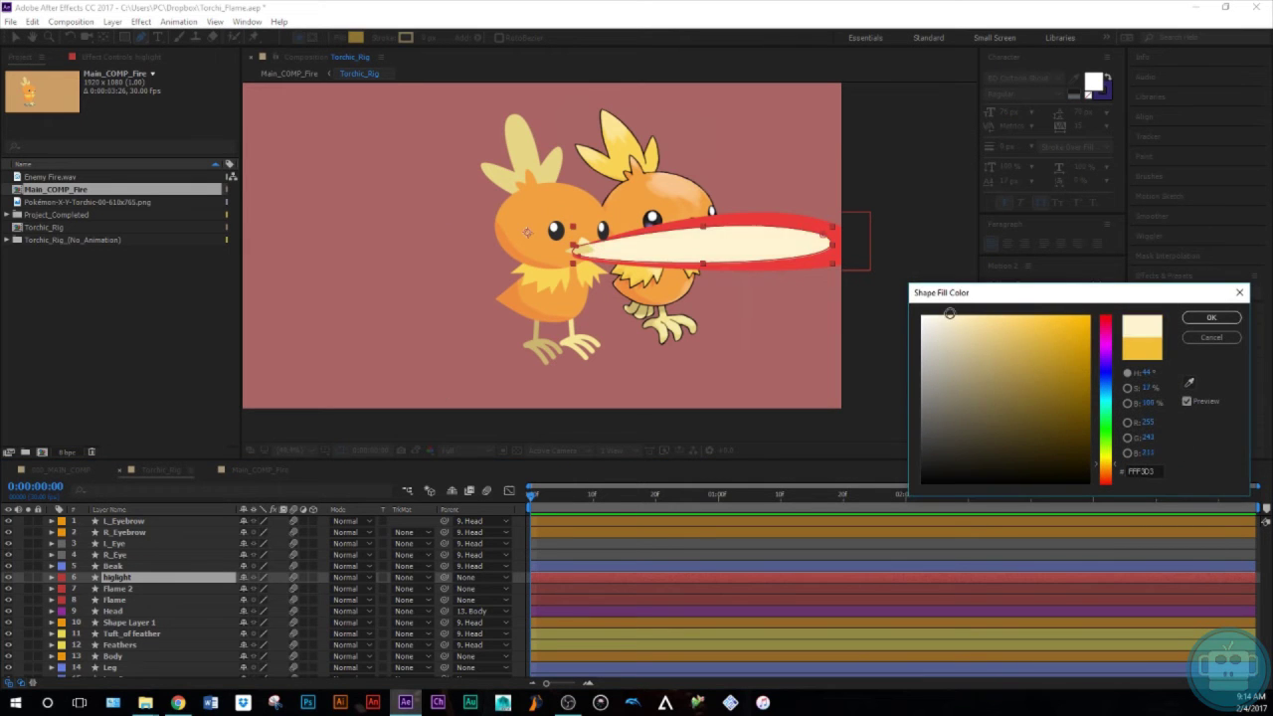
{"action": "left_click", "coordinate": [1211, 317]}
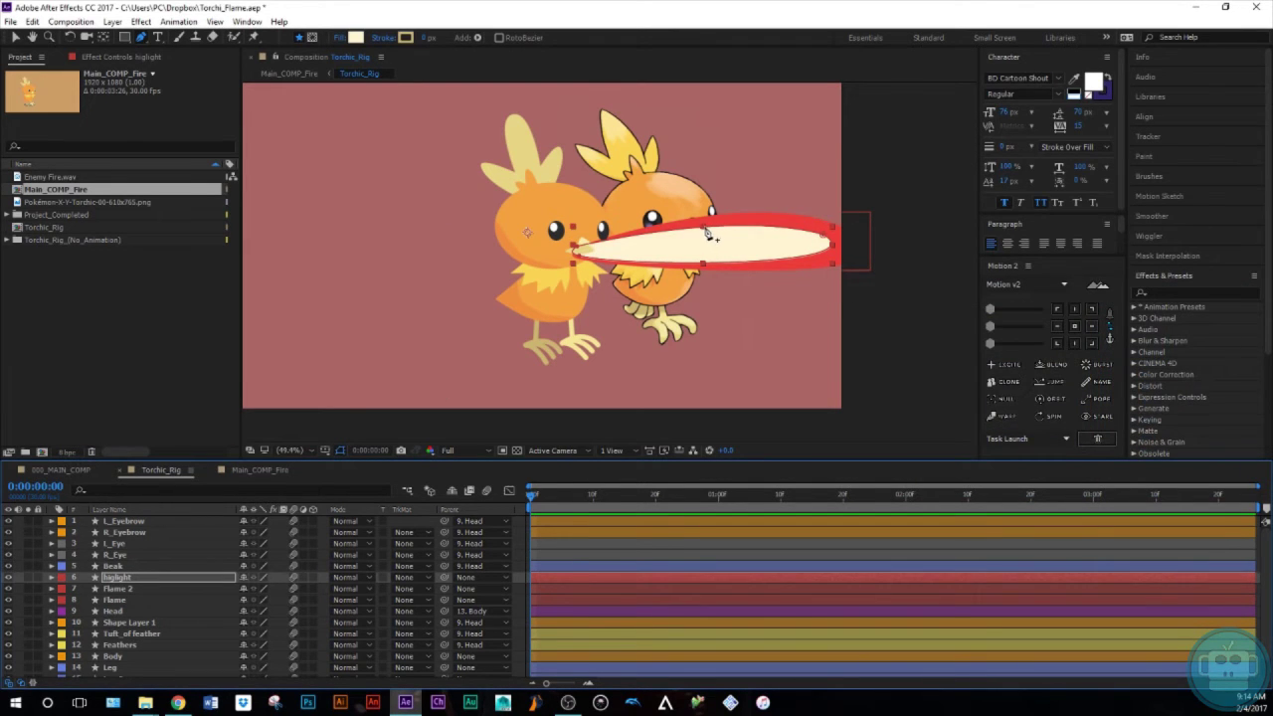
Reshape the higlight path into a shorter, narrower streak inside the yellow flame, starting at the beak
{"action": "left_click", "coordinate": [123, 578]}
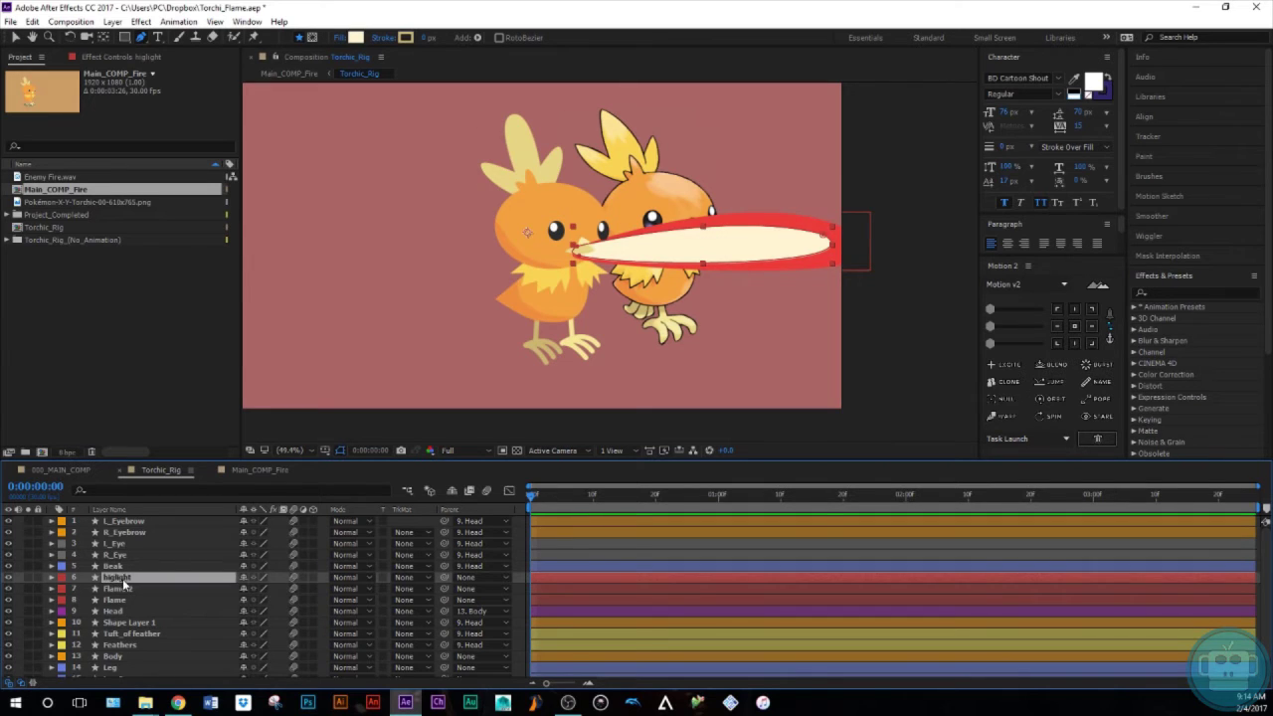
{"action": "left_click", "coordinate": [701, 235]}
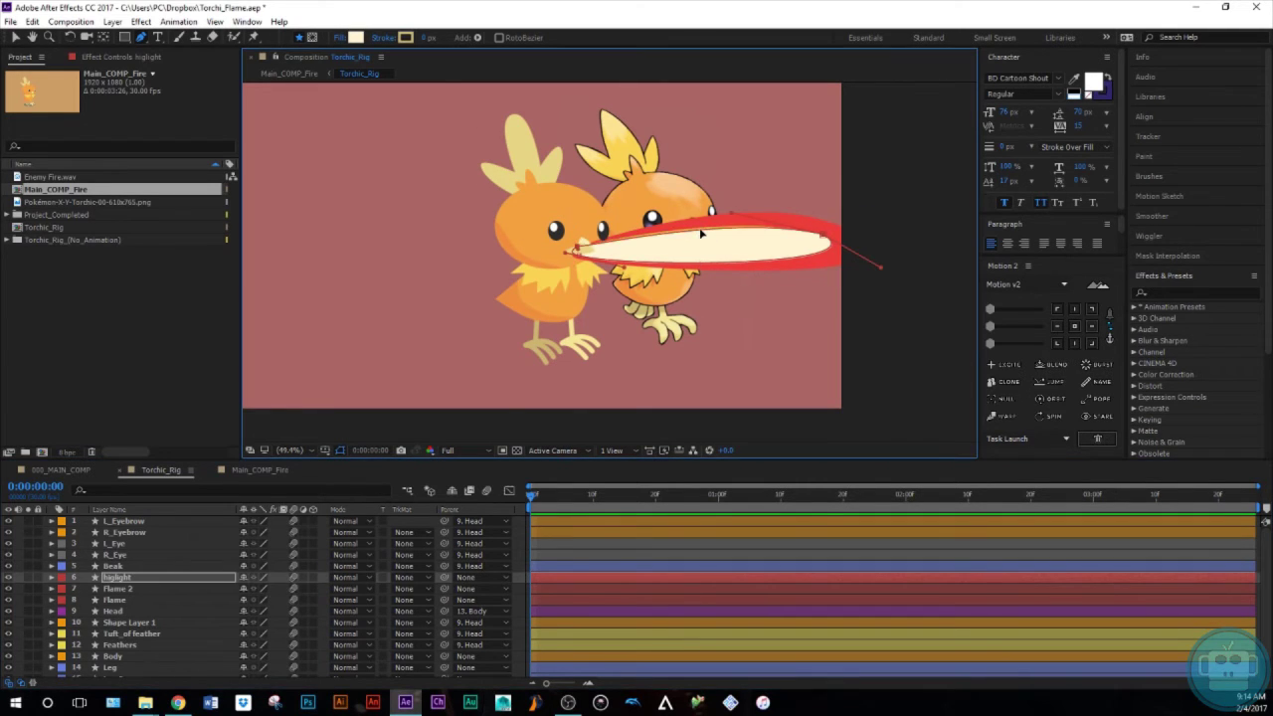
{"action": "left_click_drag", "start_coordinate": [700, 233], "coordinate": [700, 235]}
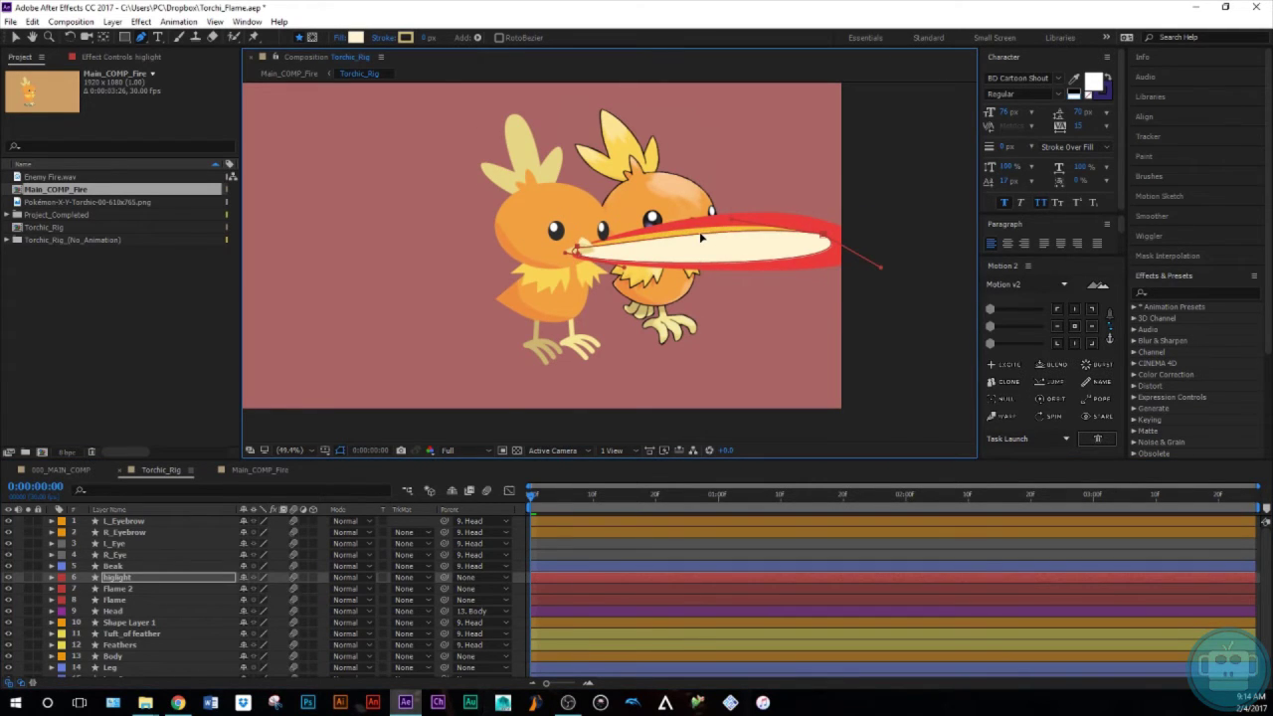
{"action": "left_click", "coordinate": [822, 236]}
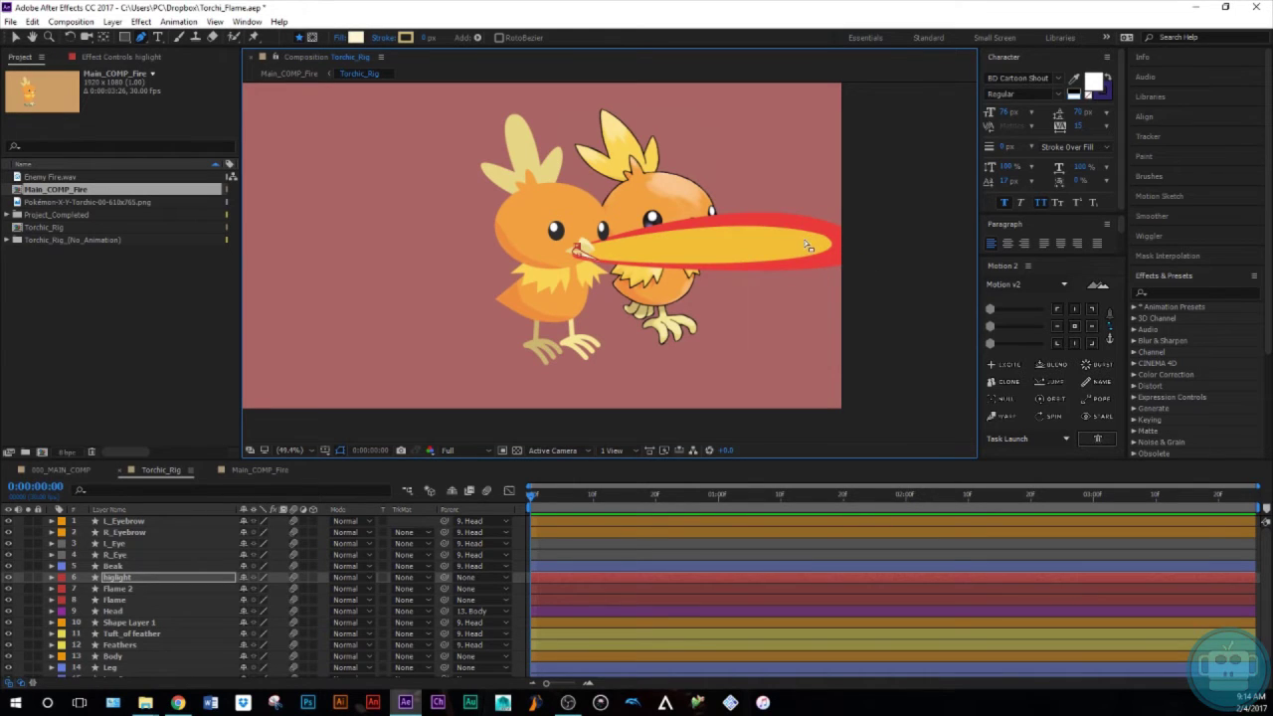
{"action": "key", "text": "ctrl+z"}
{"action": "left_click_drag", "start_coordinate": [819, 241], "coordinate": [797, 241]}
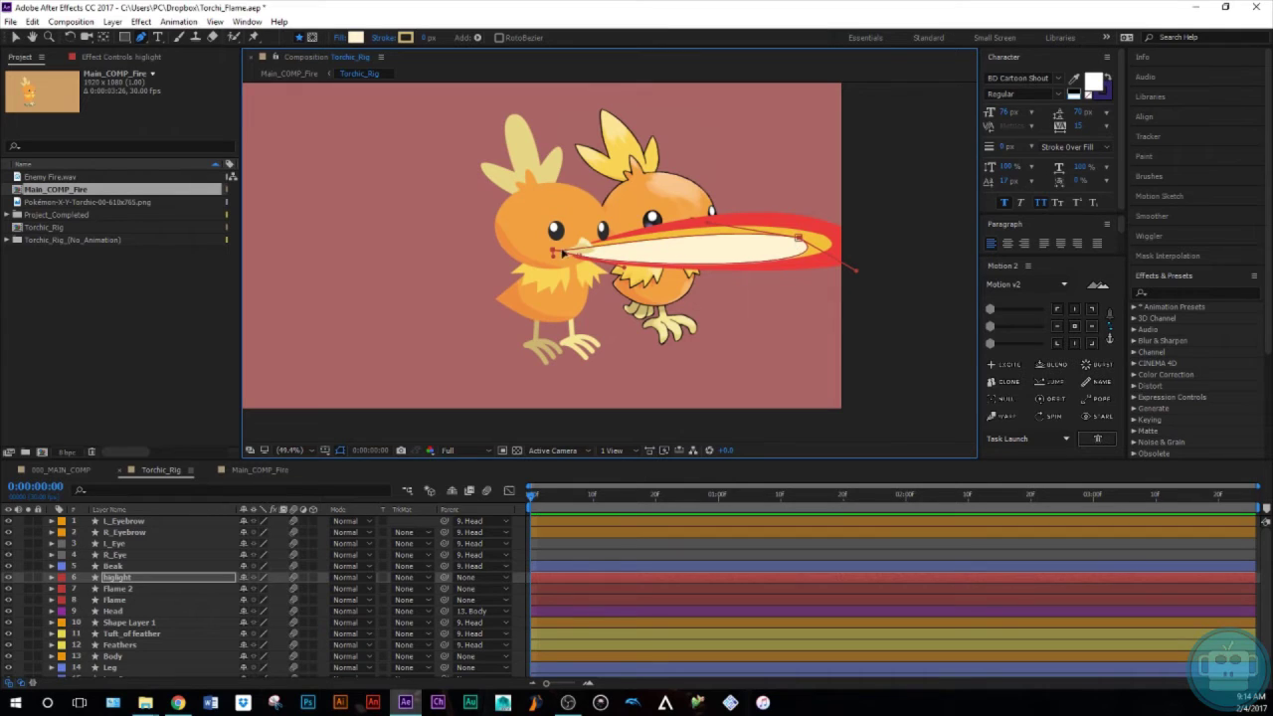
{"action": "left_click_drag", "start_coordinate": [564, 253], "coordinate": [574, 251]}
{"action": "left_click", "coordinate": [574, 252], "text": "alt"}
{"action": "left_click_drag", "start_coordinate": [576, 253], "coordinate": [824, 269]}
{"action": "left_click", "coordinate": [607, 566]}
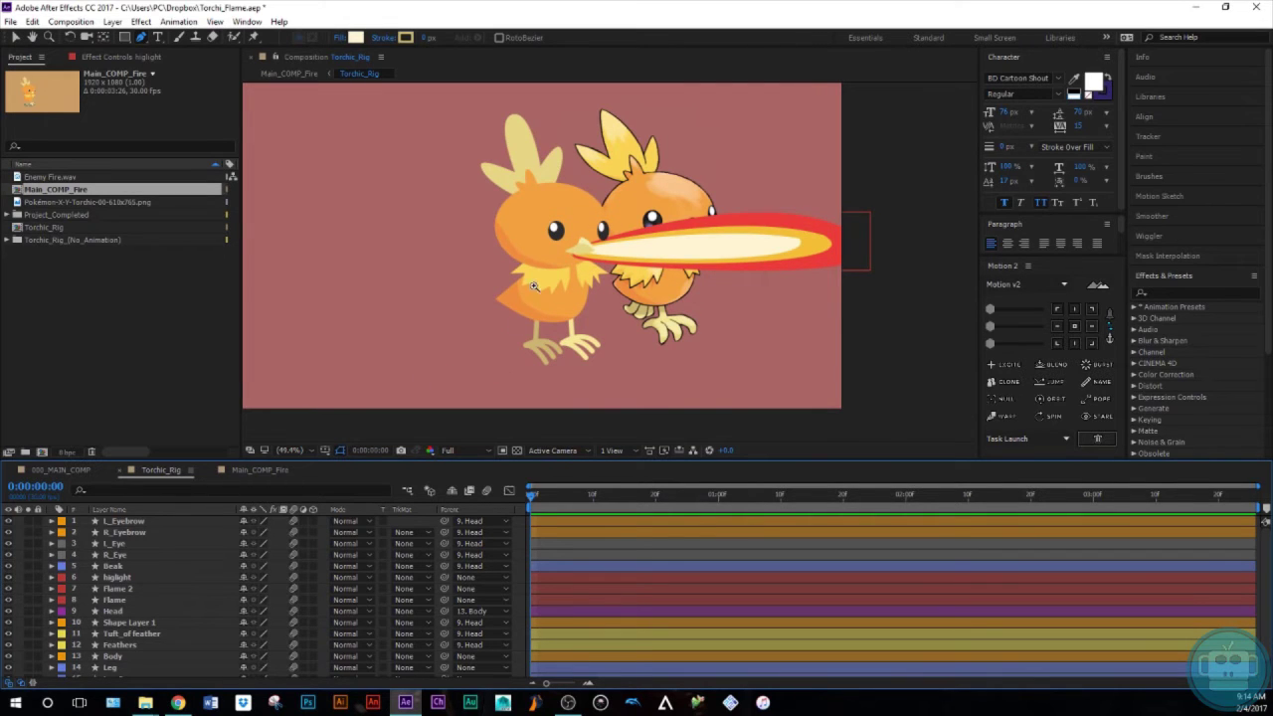
Get a close view of the Torchic's beak where the flame begins
{"action": "key", "text": "z"}
{"action": "left_click", "coordinate": [572, 253]}
{"action": "left_click", "coordinate": [640, 265]}
{"action": "left_click", "coordinate": [574, 249]}
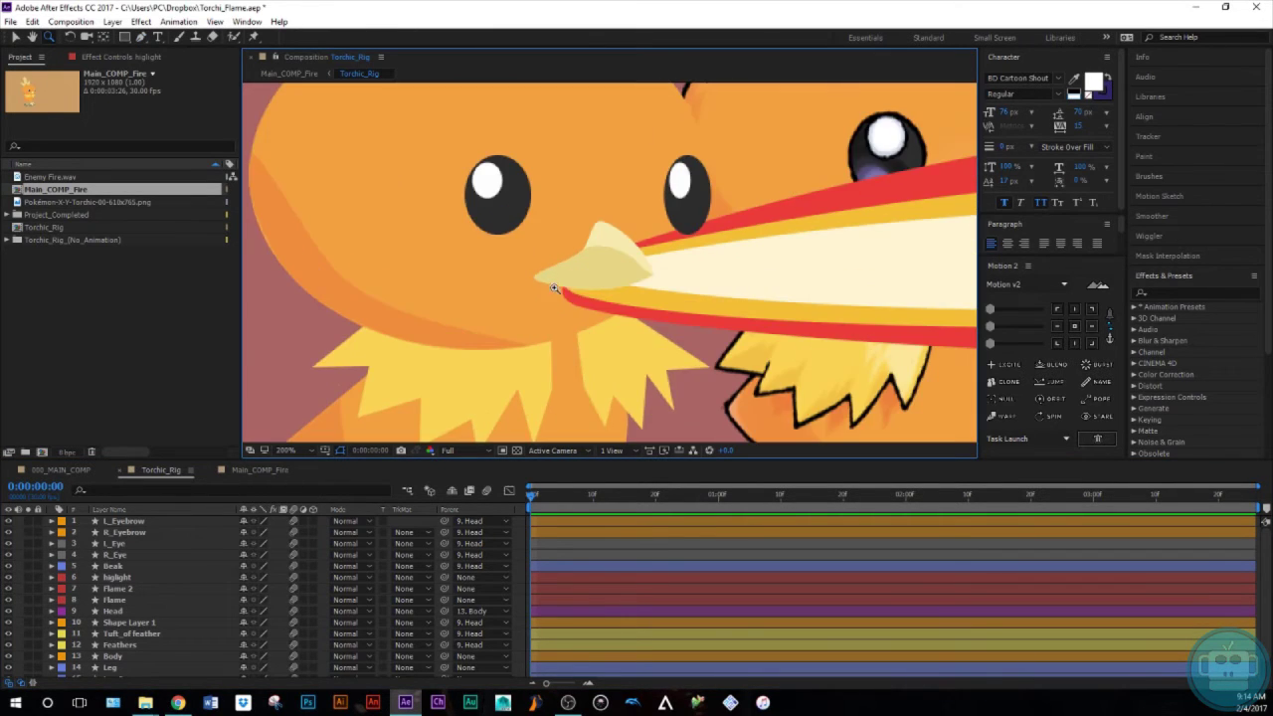
{"action": "left_click", "coordinate": [556, 289]}
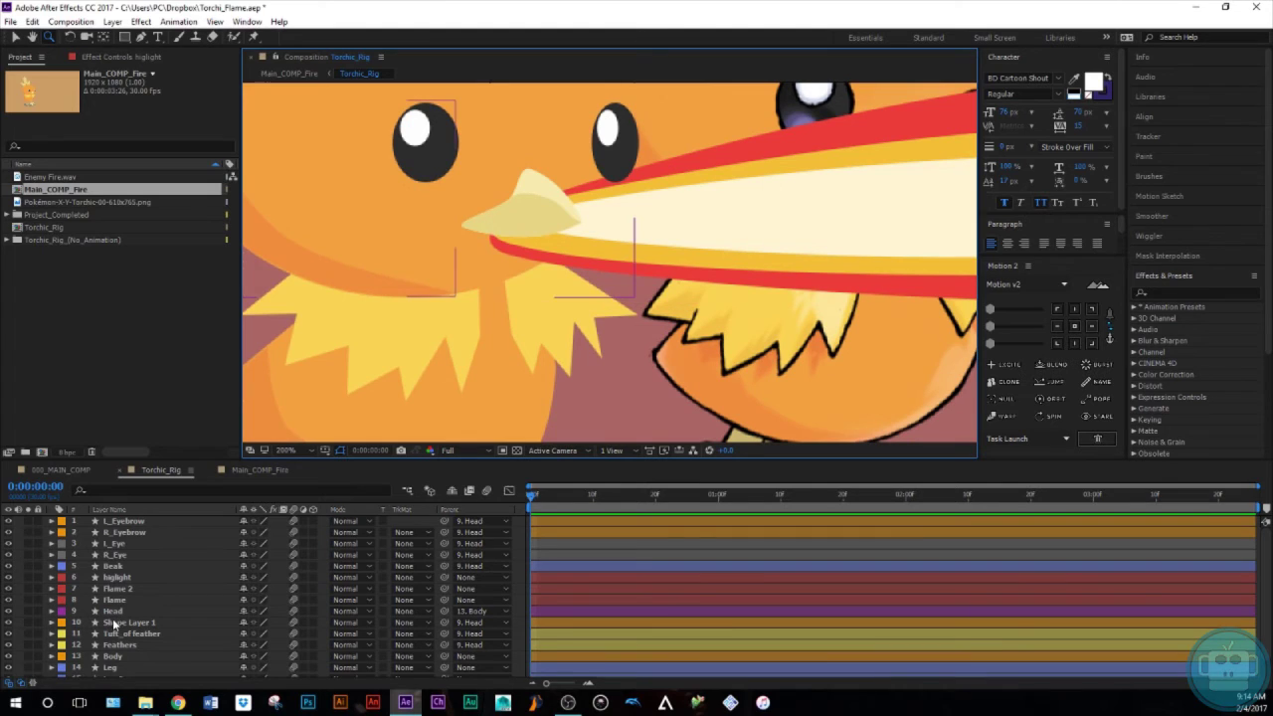
{"action": "left_click", "coordinate": [154, 563]}
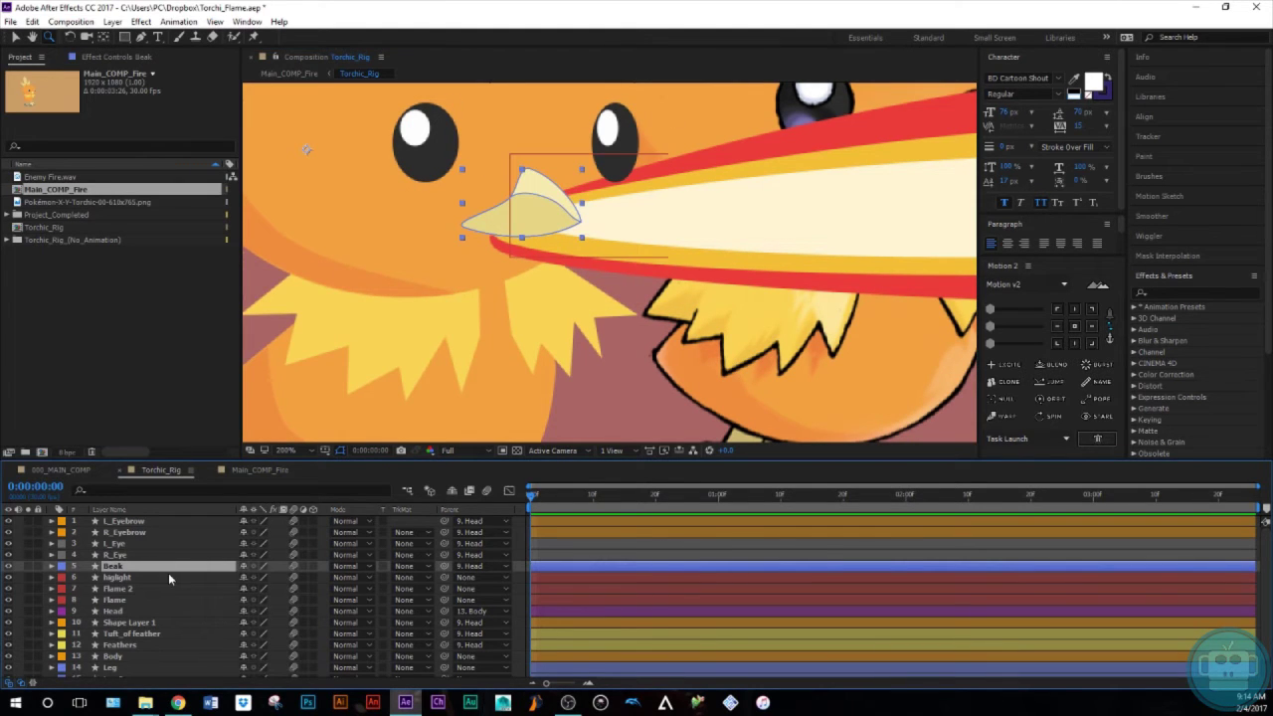
{"action": "left_click", "coordinate": [125, 578]}
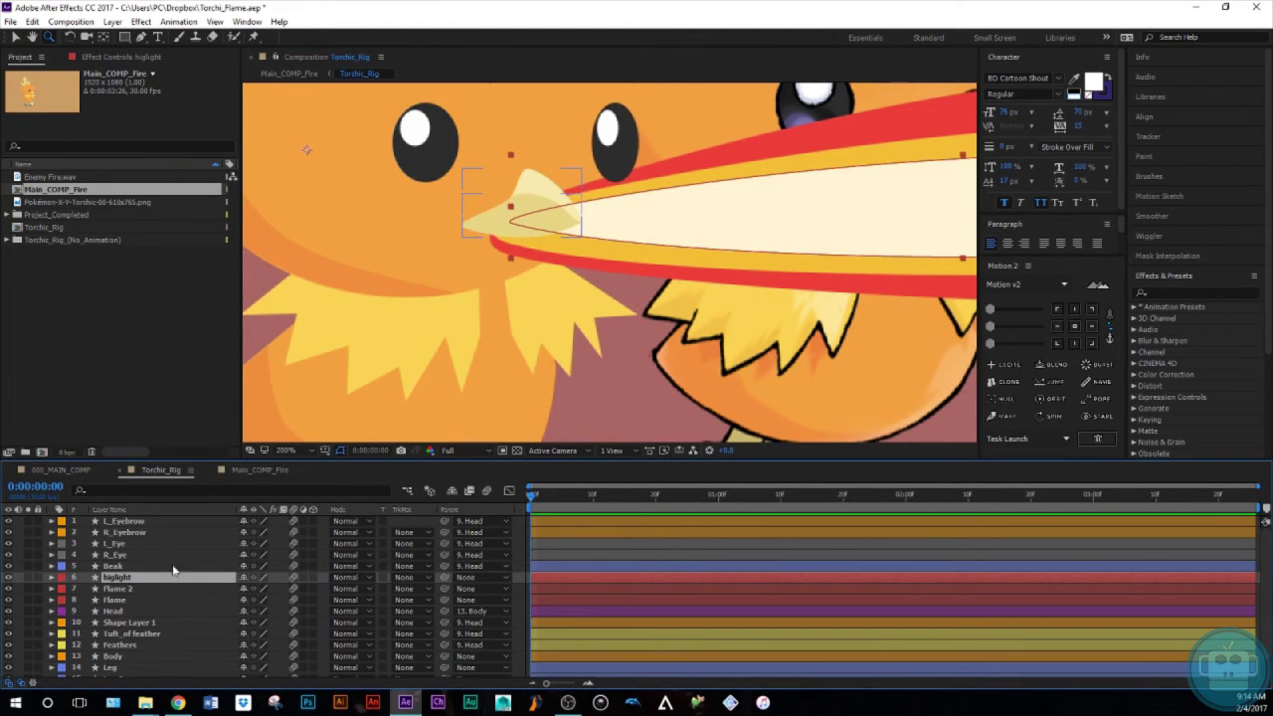
{"action": "key", "text": "p"}
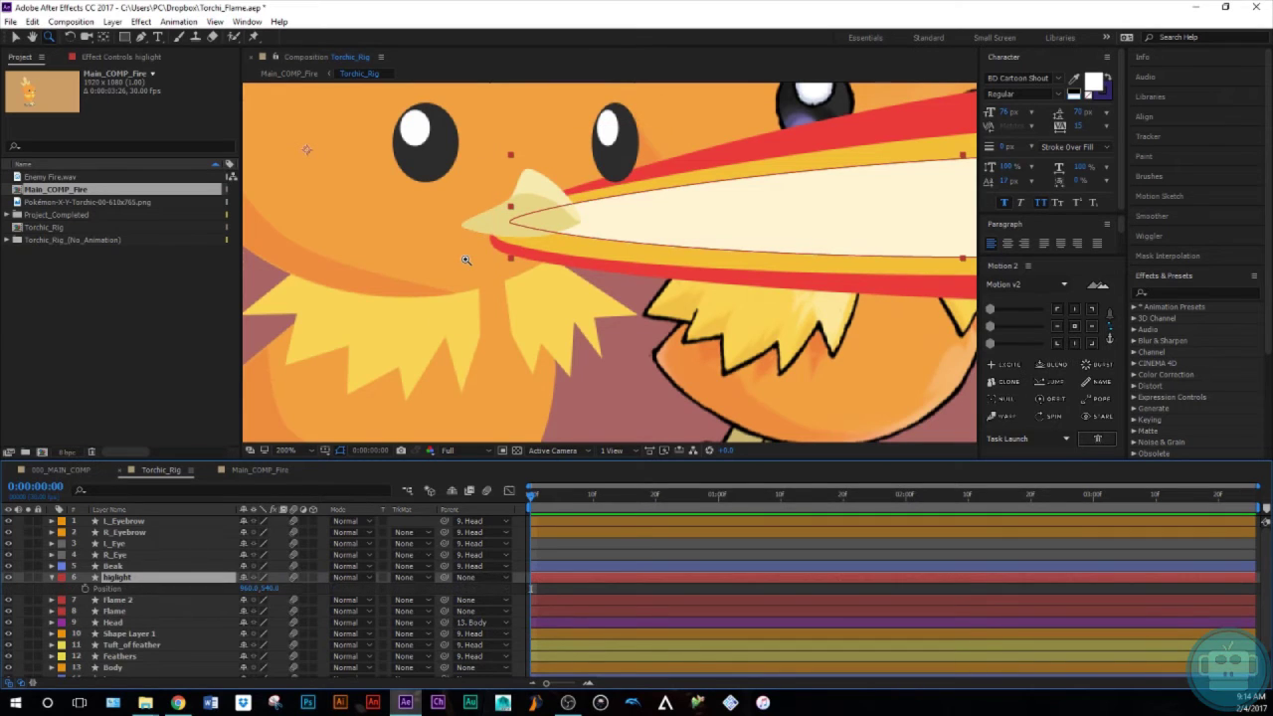
{"action": "key", "text": "g"}
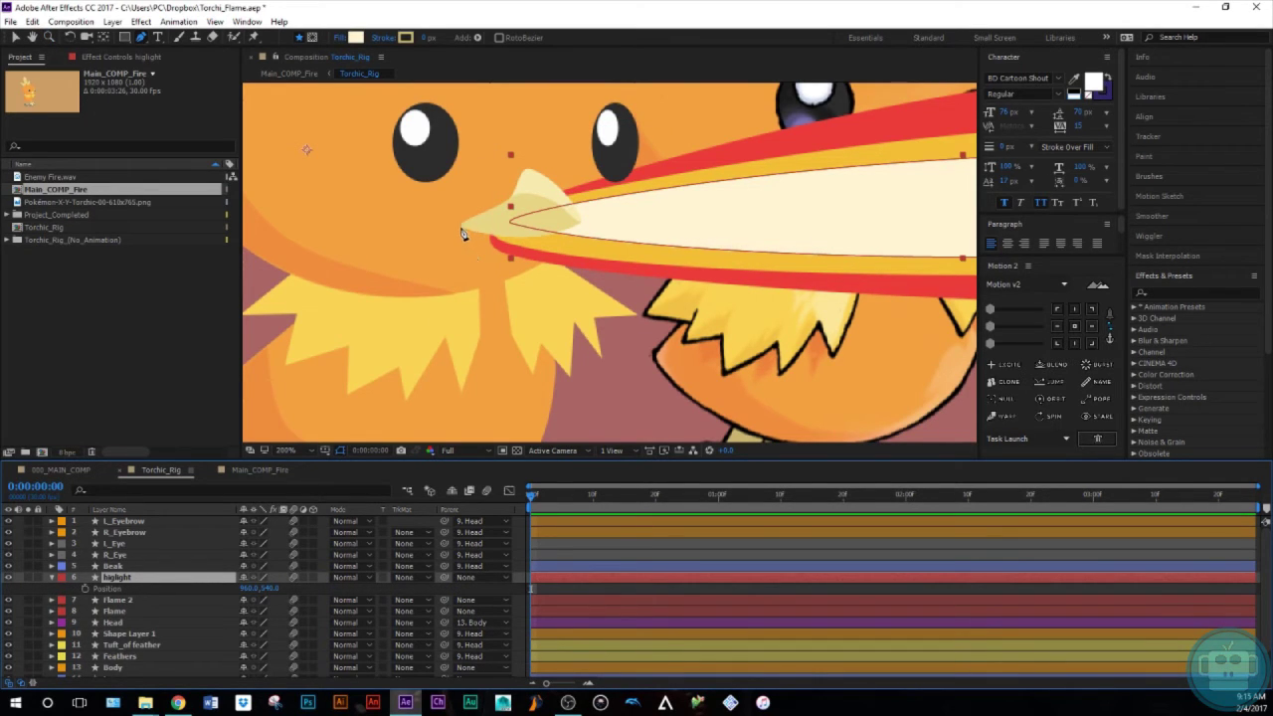
{"action": "left_click", "coordinate": [462, 227]}
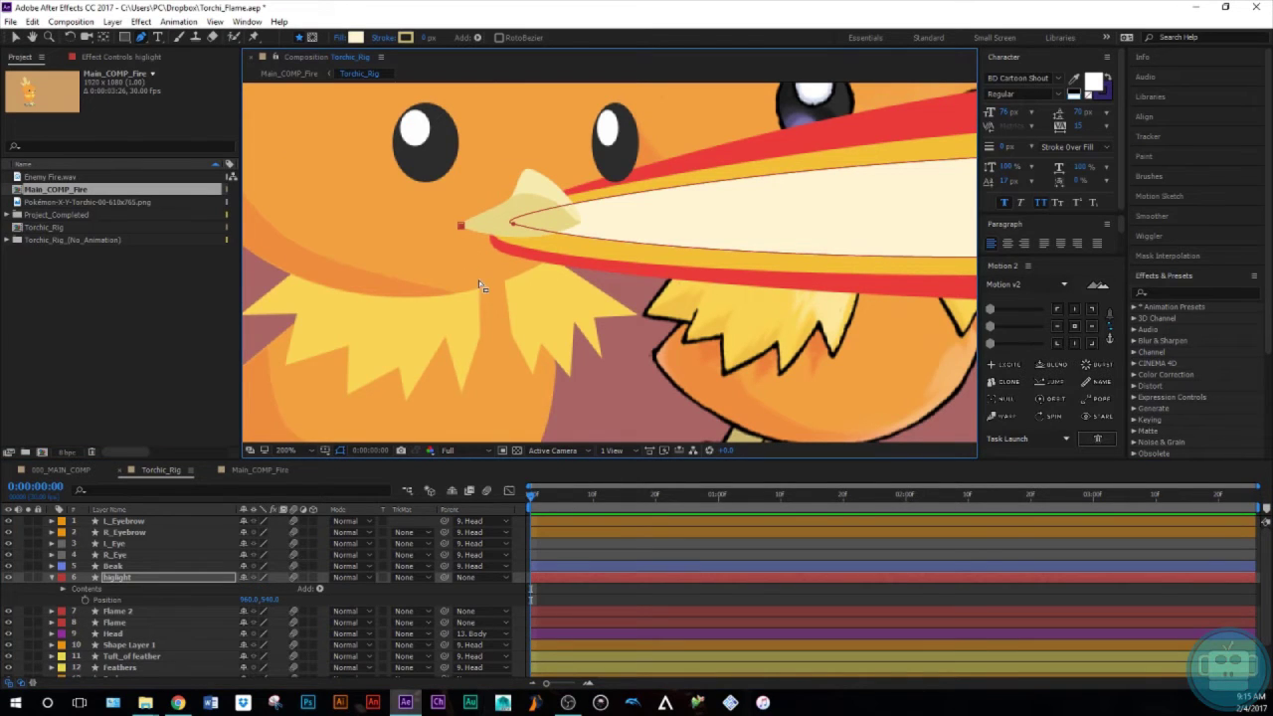
{"action": "key", "text": "ctrl+z"}
{"action": "left_click", "coordinate": [326, 603]}
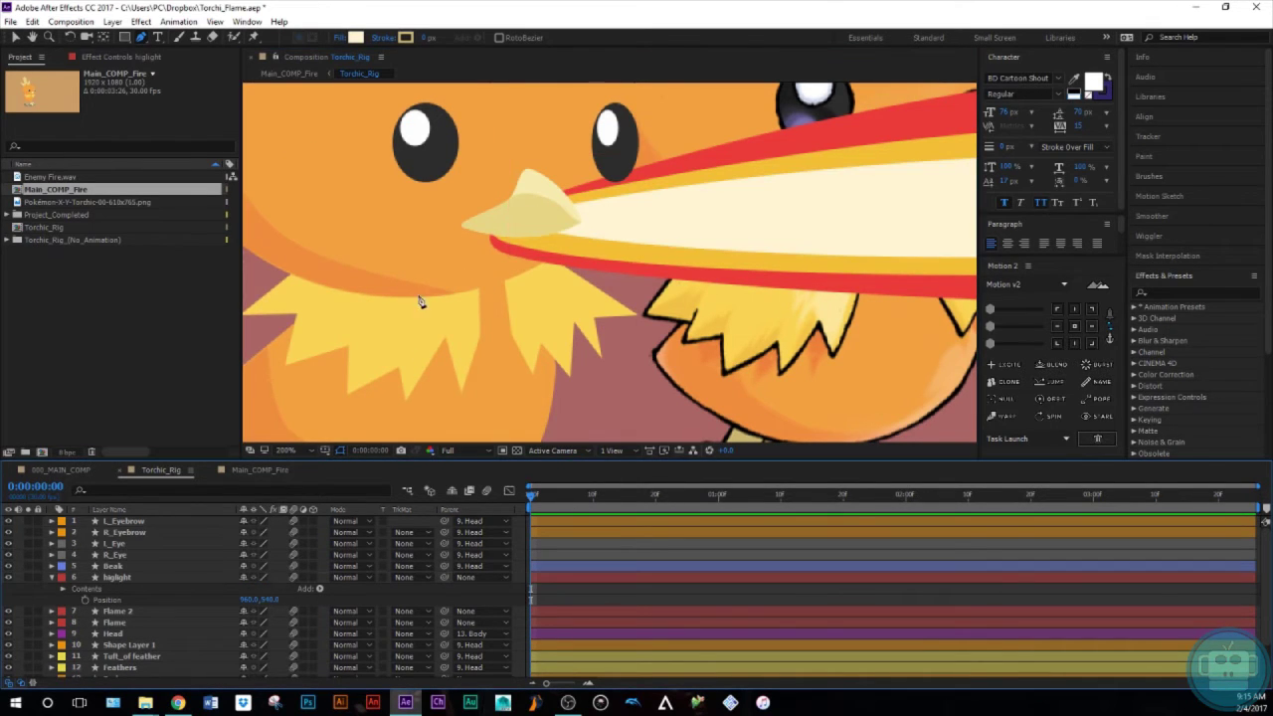
Draw a closed, curved lower-beak shape on a new shape layer, running from the beak's rear corner beneath the flame's start
{"action": "left_click", "coordinate": [460, 227]}
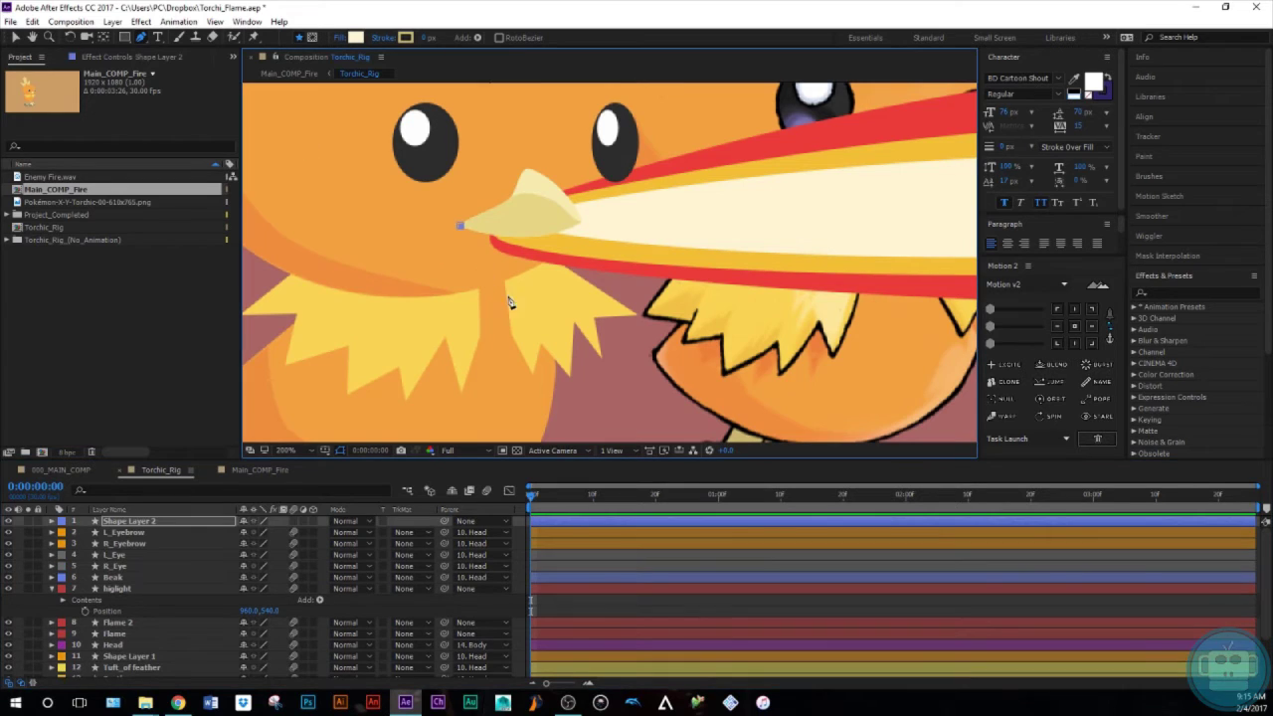
{"action": "left_click_drag", "start_coordinate": [538, 269], "coordinate": [582, 271]}
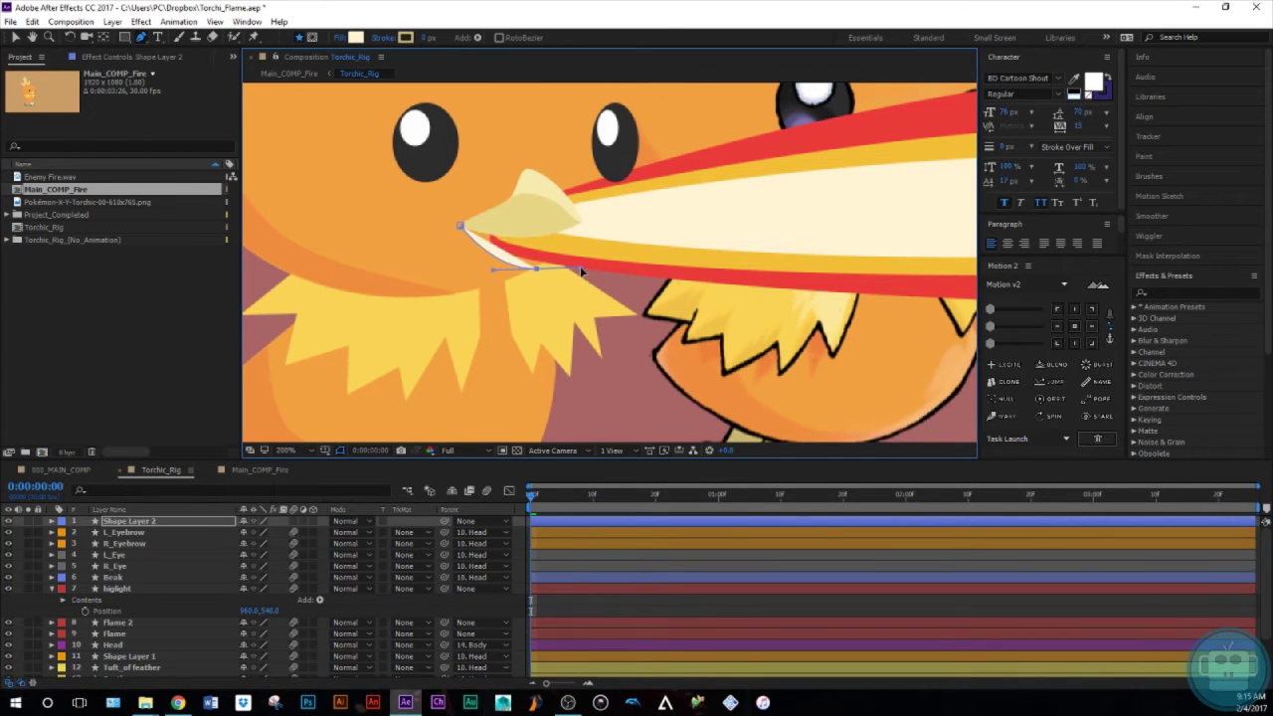
{"action": "left_click", "coordinate": [538, 224]}
{"action": "left_click_drag", "start_coordinate": [578, 274], "coordinate": [555, 273]}
{"action": "left_click", "coordinate": [460, 226]}
Set the lower-beak shape's fill to the beak's own tan yellow, E6D684, sampled from the artwork
{"action": "left_click", "coordinate": [356, 37]}
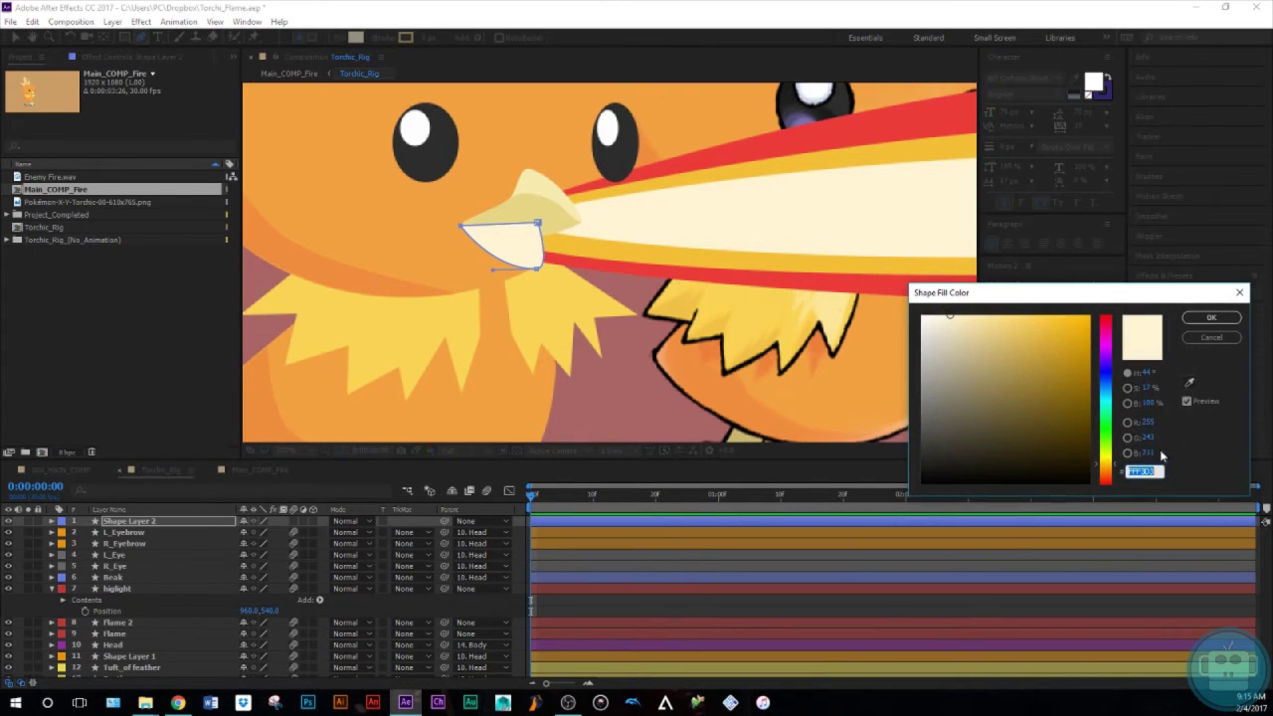
{"action": "left_click", "coordinate": [1188, 384]}
{"action": "left_click", "coordinate": [523, 212]}
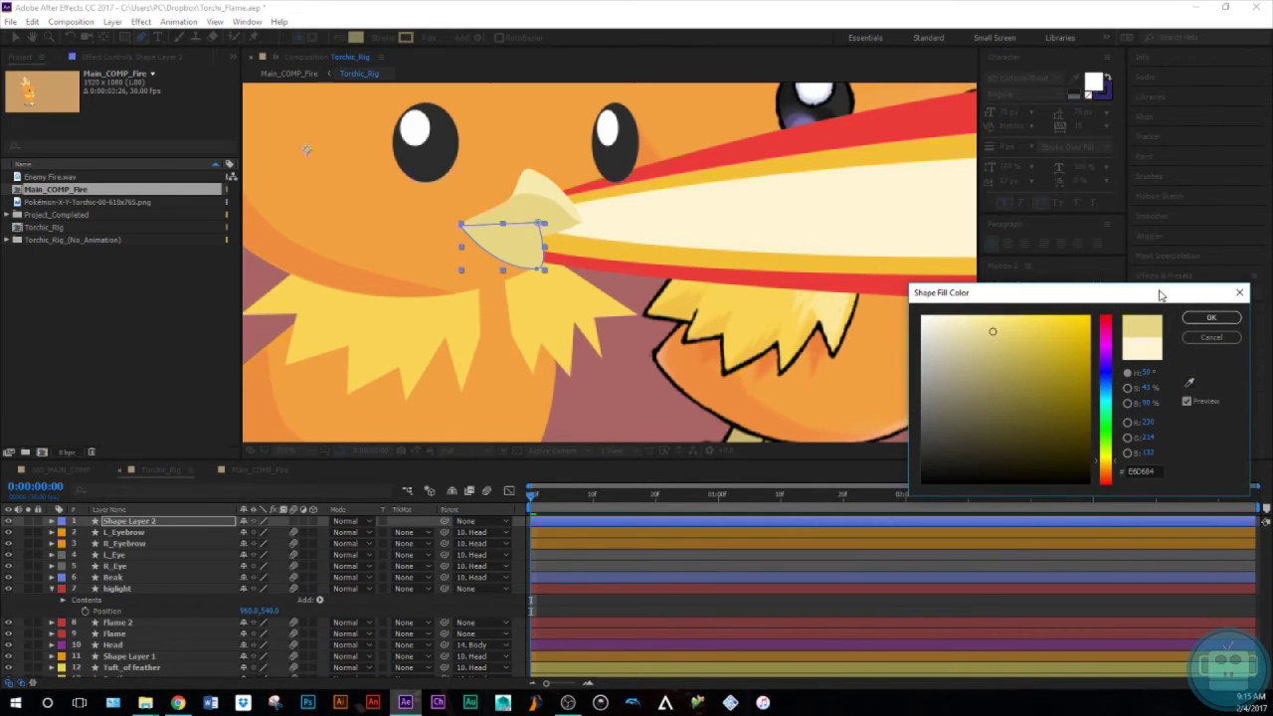
{"action": "left_click", "coordinate": [1186, 319]}
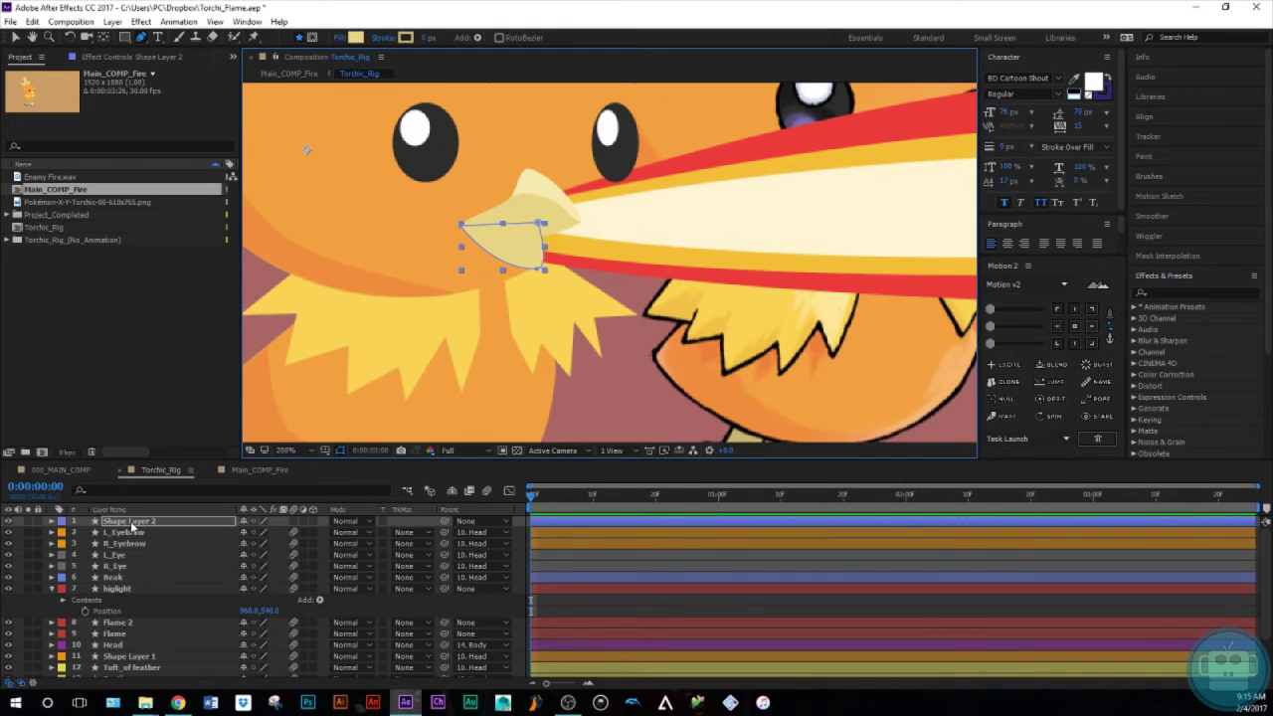
Rename the new shape layer underbeak and place it between the Flame and Head layers
{"action": "key", "text": "Return"}
{"action": "type", "text": "underbeak"}
{"action": "key", "text": "Return"}
{"action": "left_click_drag", "start_coordinate": [134, 526], "coordinate": [124, 640]}
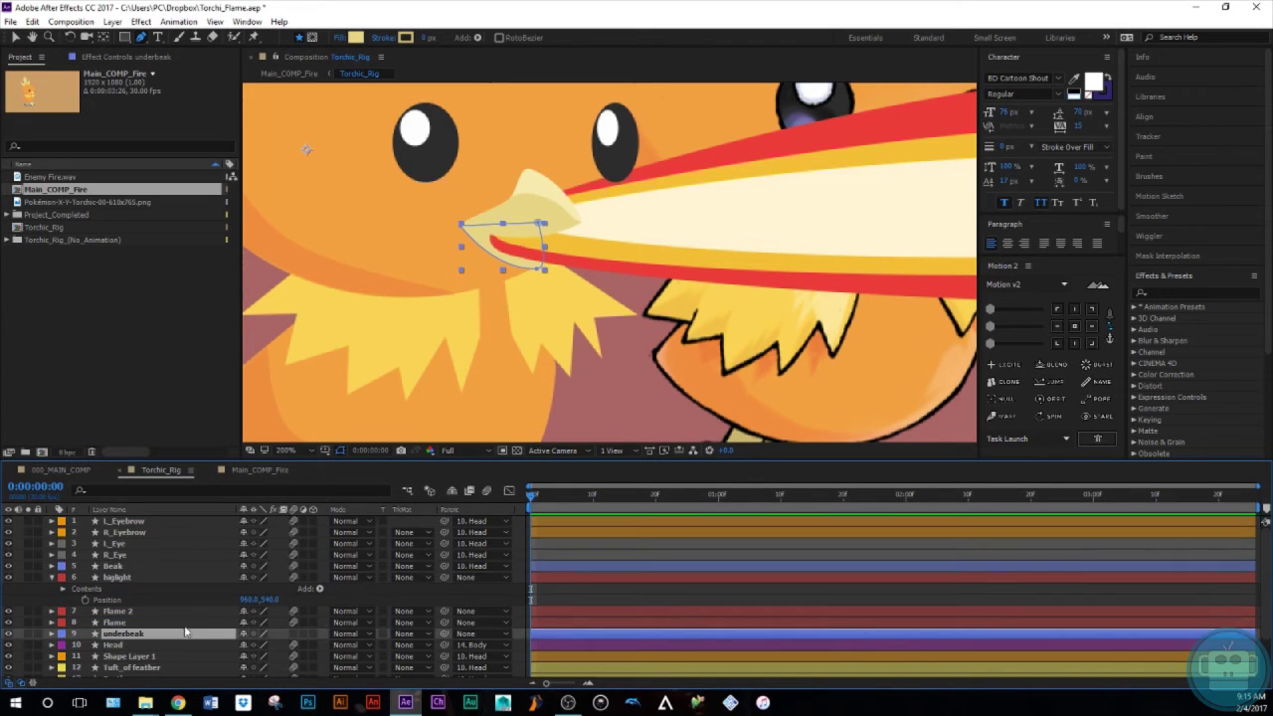
Parent underbeak to Head, and chain the fire layers so higlight follows Flame 2, Flame 2 follows Flame, and Flame follows underbeak
{"action": "scroll", "coordinate": [182, 632], "scroll_direction": "down", "scroll_amount": 1}
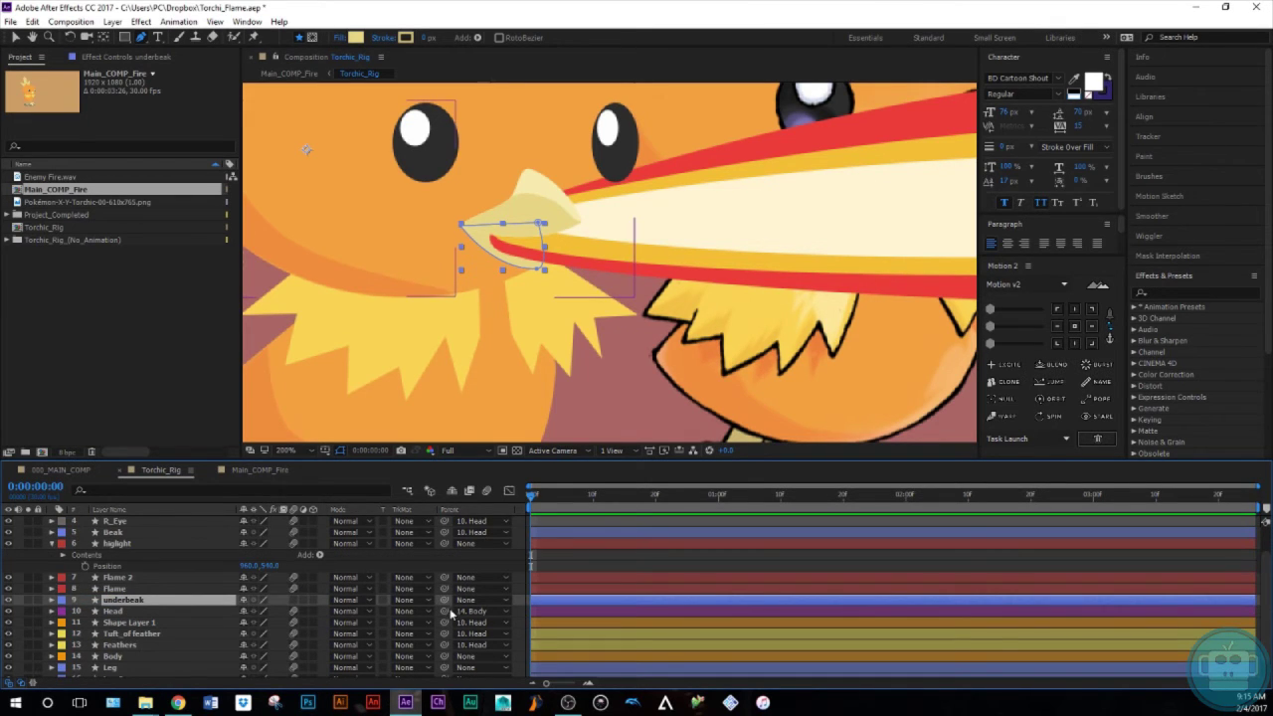
{"action": "mouse_move", "coordinate": [443, 603]}
{"action": "left_mouse_down"}
{"action": "mouse_move", "coordinate": [442, 666]}
{"action": "mouse_move", "coordinate": [443, 592]}
{"action": "left_mouse_up"}
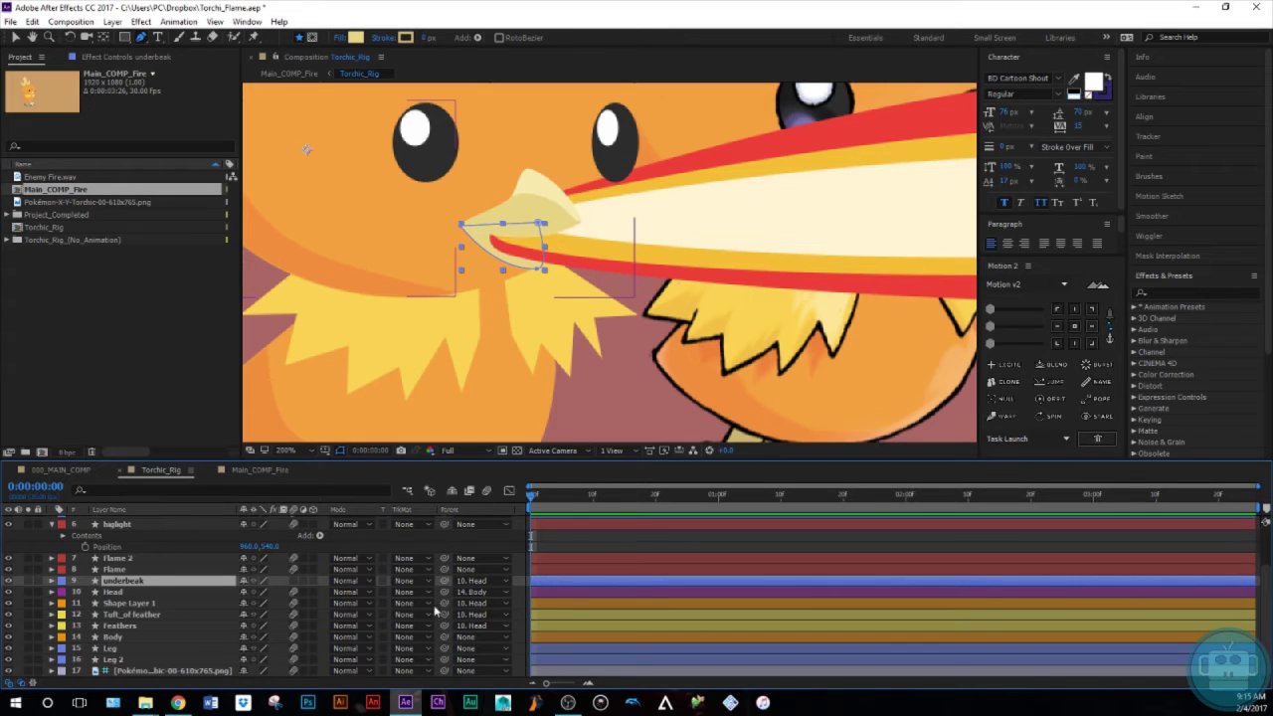
{"action": "left_click", "coordinate": [54, 527]}
{"action": "left_click", "coordinate": [124, 546]}
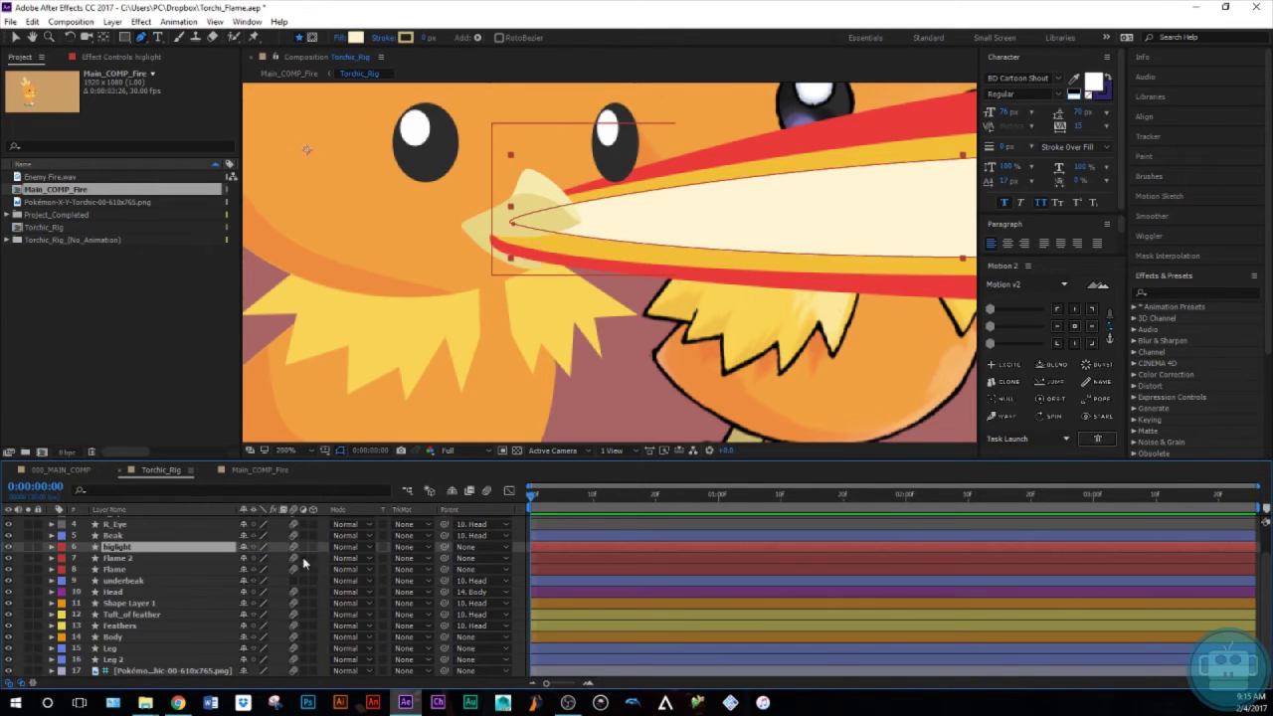
{"action": "left_click_drag", "start_coordinate": [443, 548], "coordinate": [443, 581]}
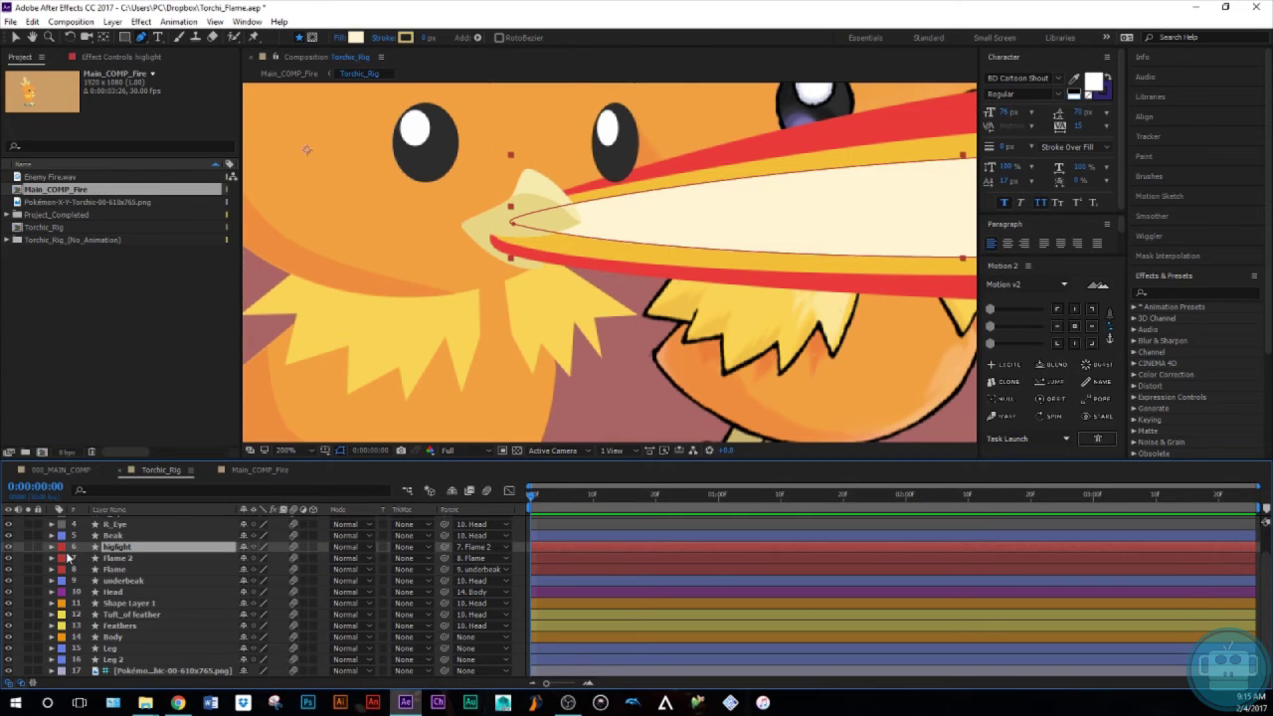
Give the higlight, Flame 2 and Flame layers a Green label color
{"action": "left_click", "coordinate": [115, 558], "text": "ctrl"}
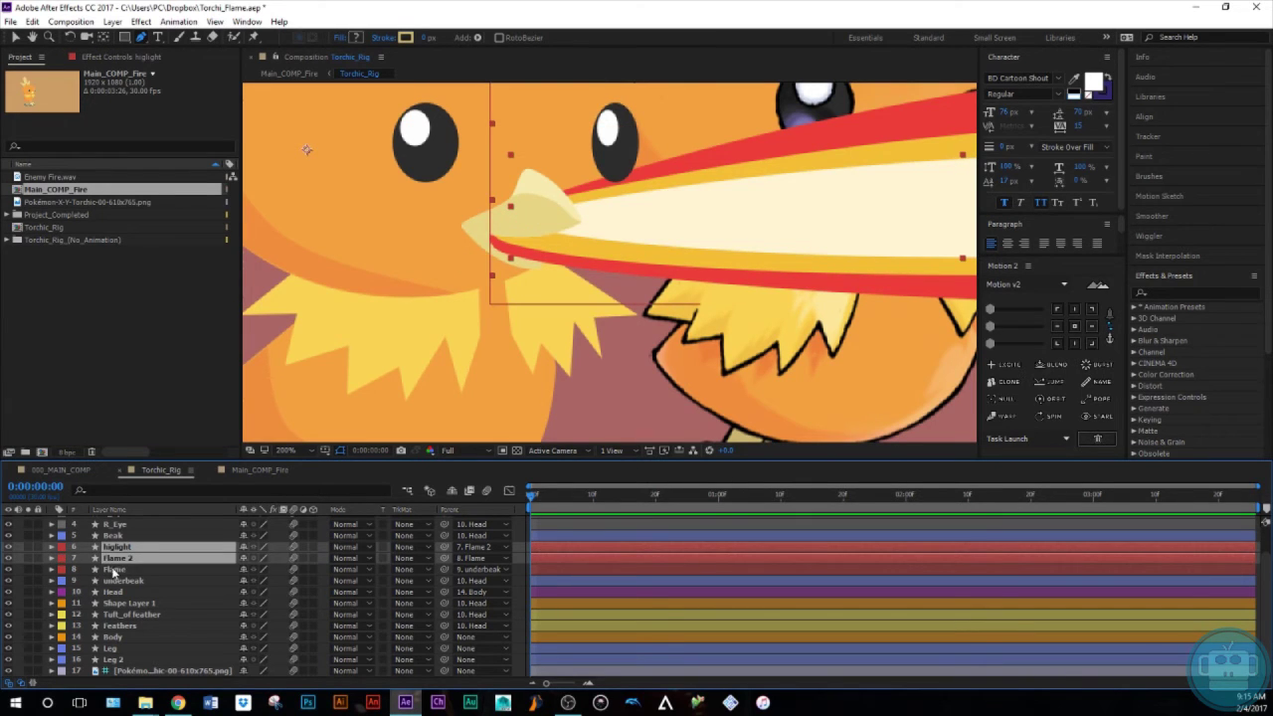
{"action": "left_click", "coordinate": [116, 568], "text": "ctrl"}
{"action": "left_click", "coordinate": [62, 550]}
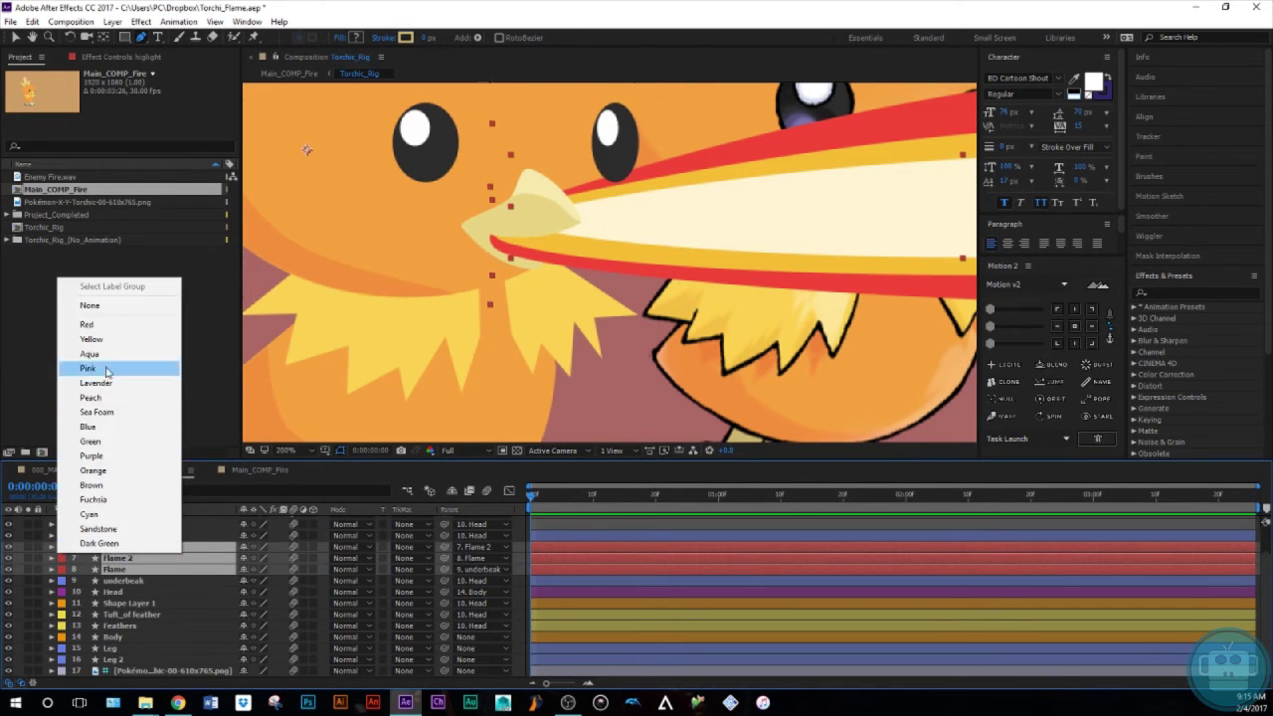
{"action": "left_click", "coordinate": [90, 441]}
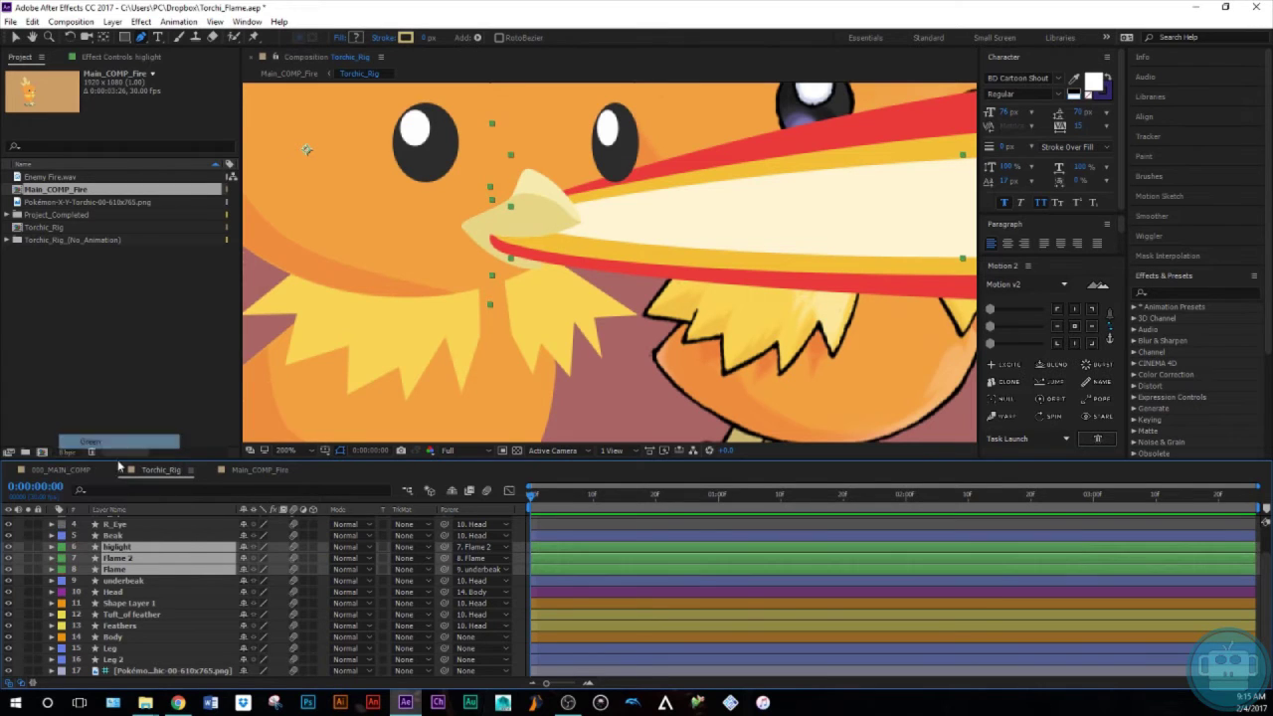
Move the underbeak layer's anchor point to its upper-left corner, at the beak's hinge
{"action": "left_click", "coordinate": [154, 591]}
{"action": "scroll", "coordinate": [174, 612], "scroll_direction": "up", "scroll_amount": 3}
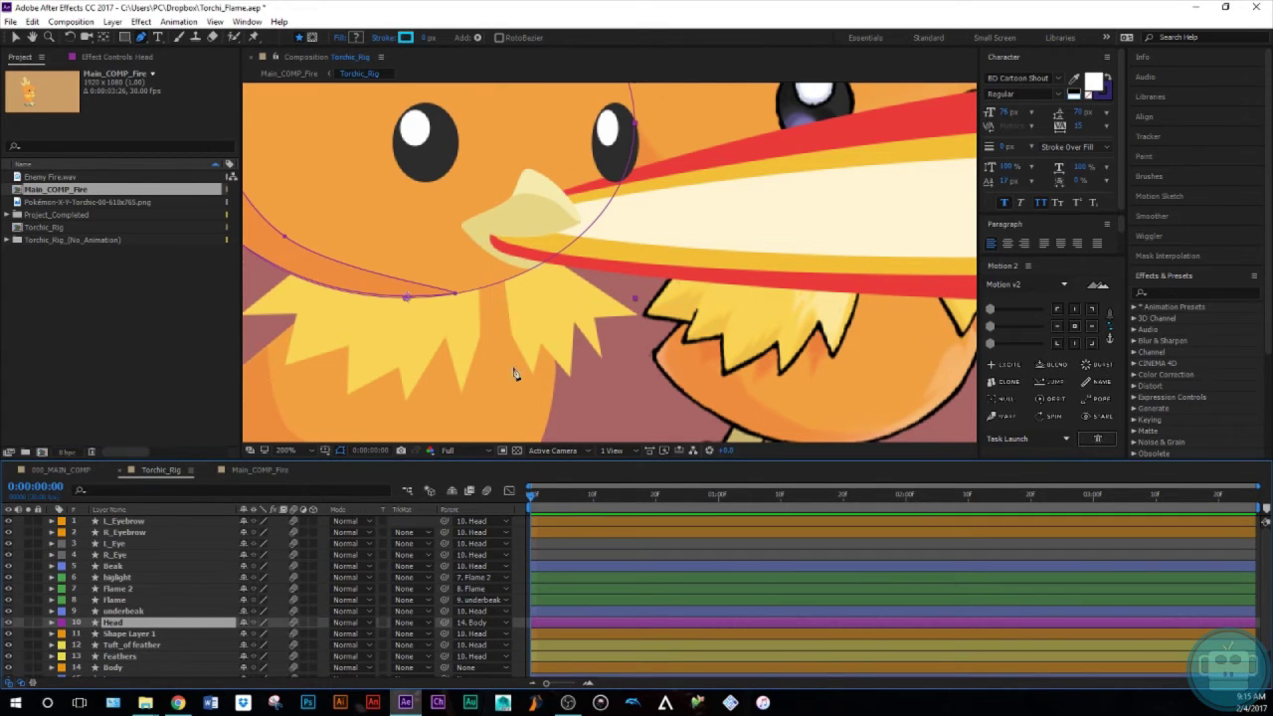
{"action": "key", "text": "z"}
{"action": "left_click", "coordinate": [584, 237], "text": "alt"}
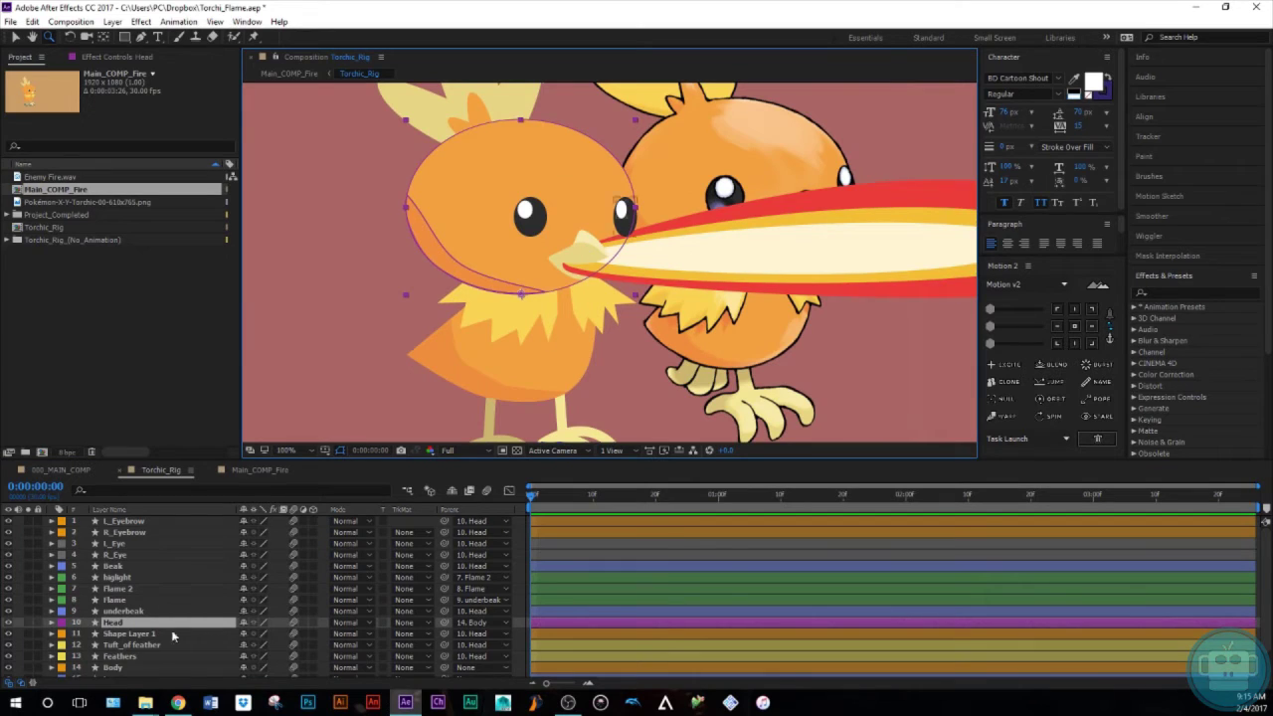
{"action": "left_click", "coordinate": [123, 611]}
{"action": "left_click", "coordinate": [1058, 309]}
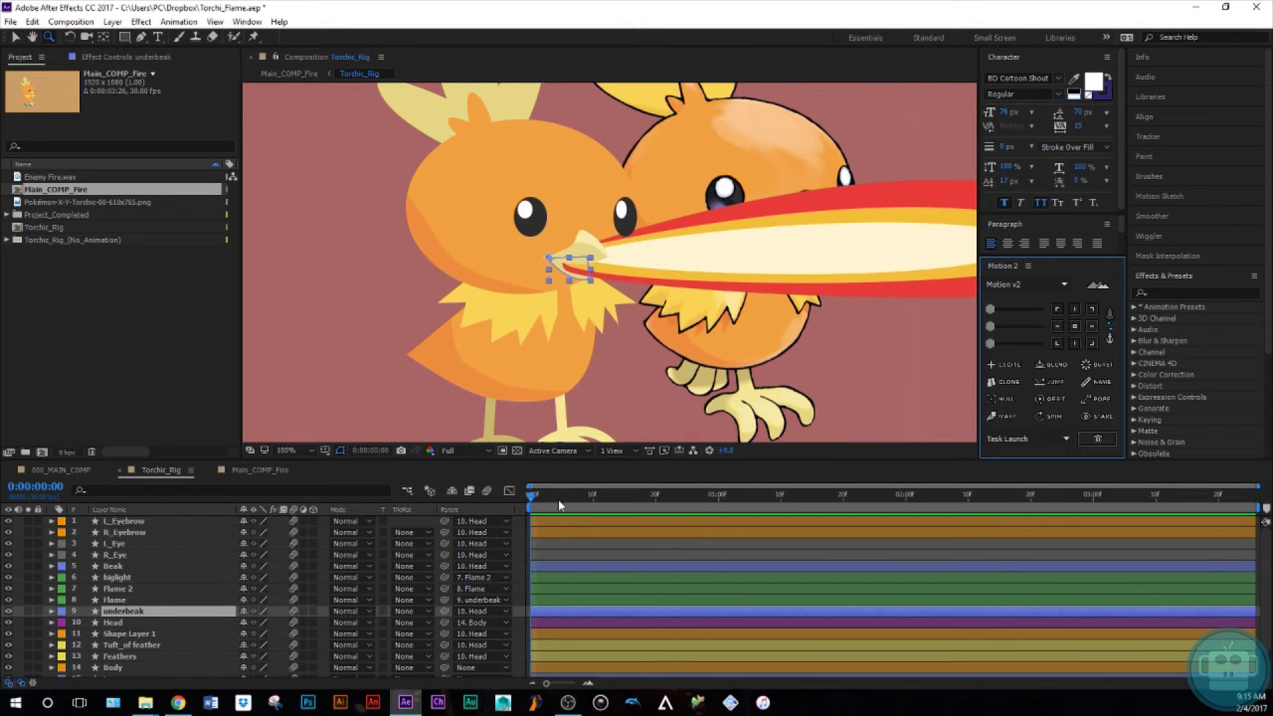
Move the Beak, higlight, Flame 2 and Flame layers above both eye layers, directly below R_Eyebrow
{"action": "left_click", "coordinate": [558, 503]}
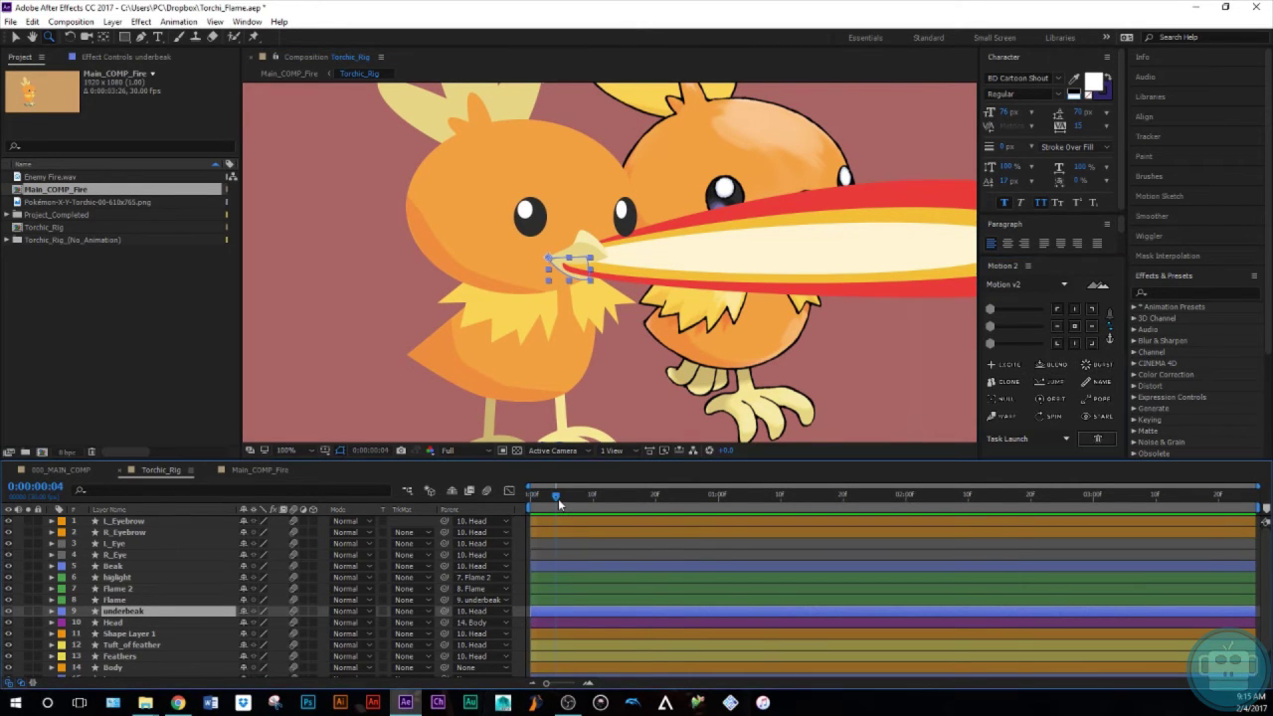
{"action": "left_click", "coordinate": [116, 602]}
{"action": "left_click", "coordinate": [116, 577], "text": "shift"}
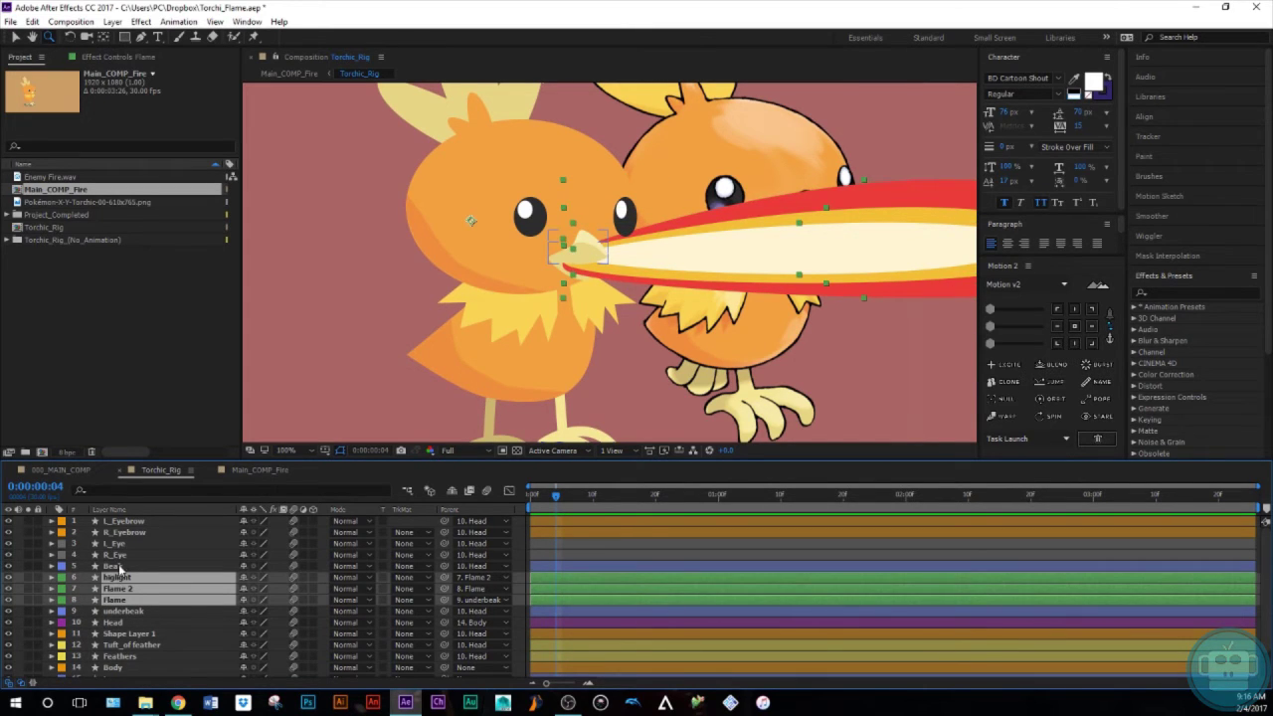
{"action": "left_click", "coordinate": [116, 566], "text": "shift"}
{"action": "left_click_drag", "start_coordinate": [116, 565], "coordinate": [126, 539]}
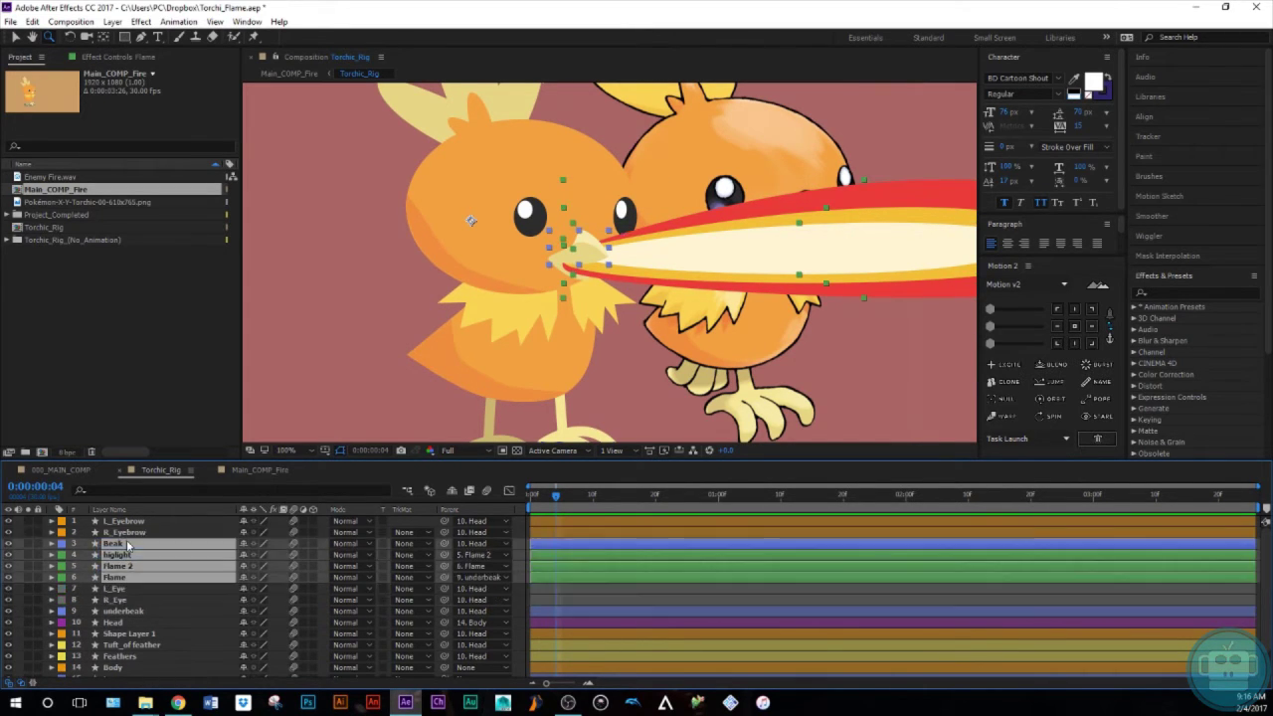
{"action": "left_click", "coordinate": [113, 622]}
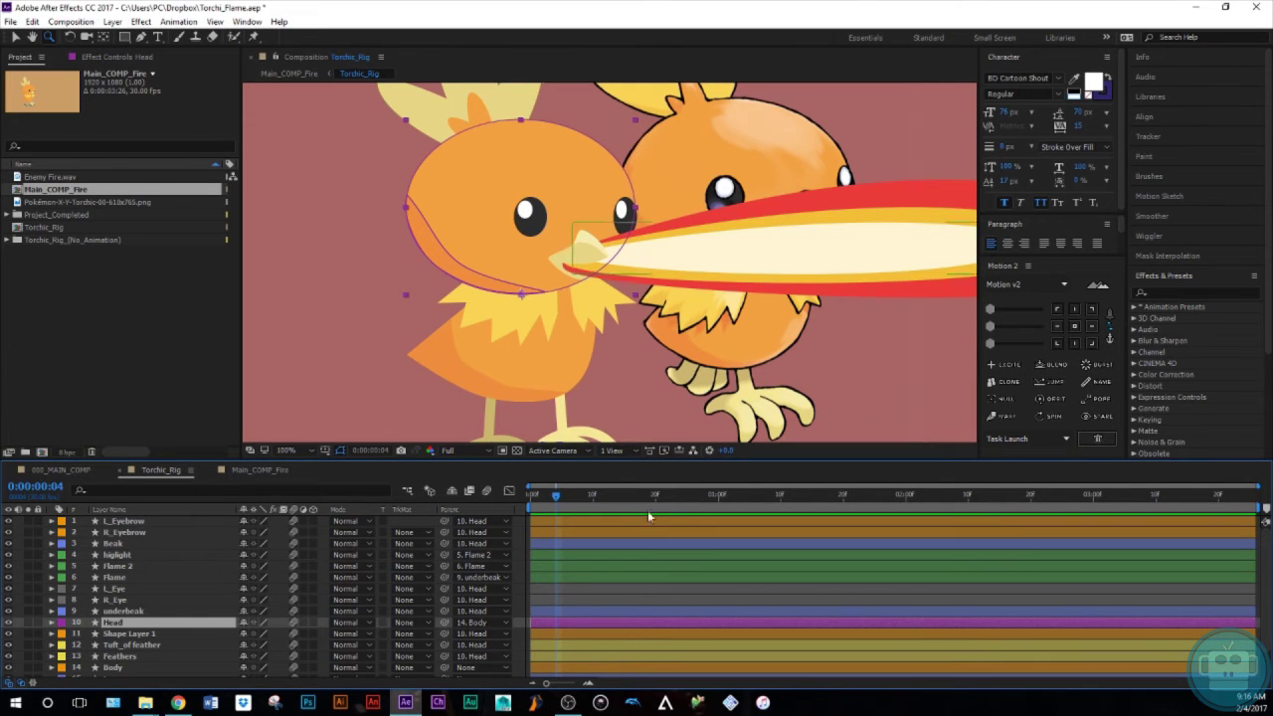
{"action": "left_click_drag", "start_coordinate": [554, 497], "coordinate": [520, 505]}
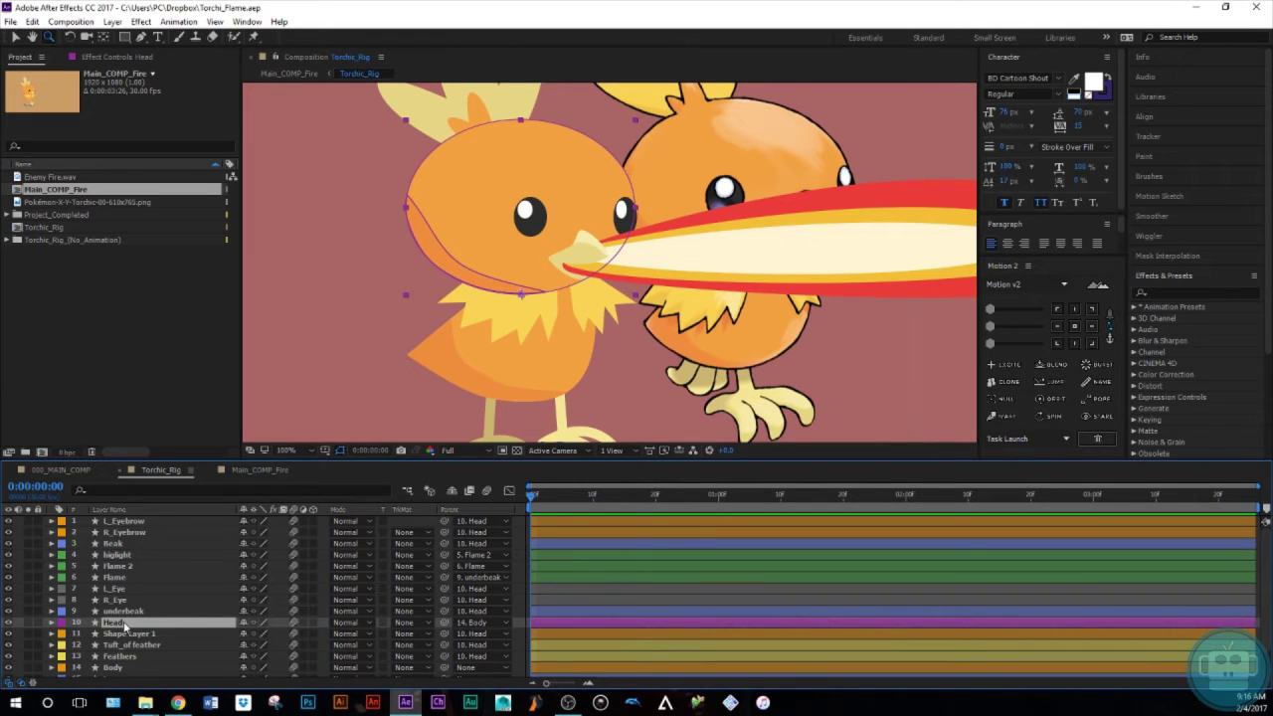
{"action": "key", "text": "r"}
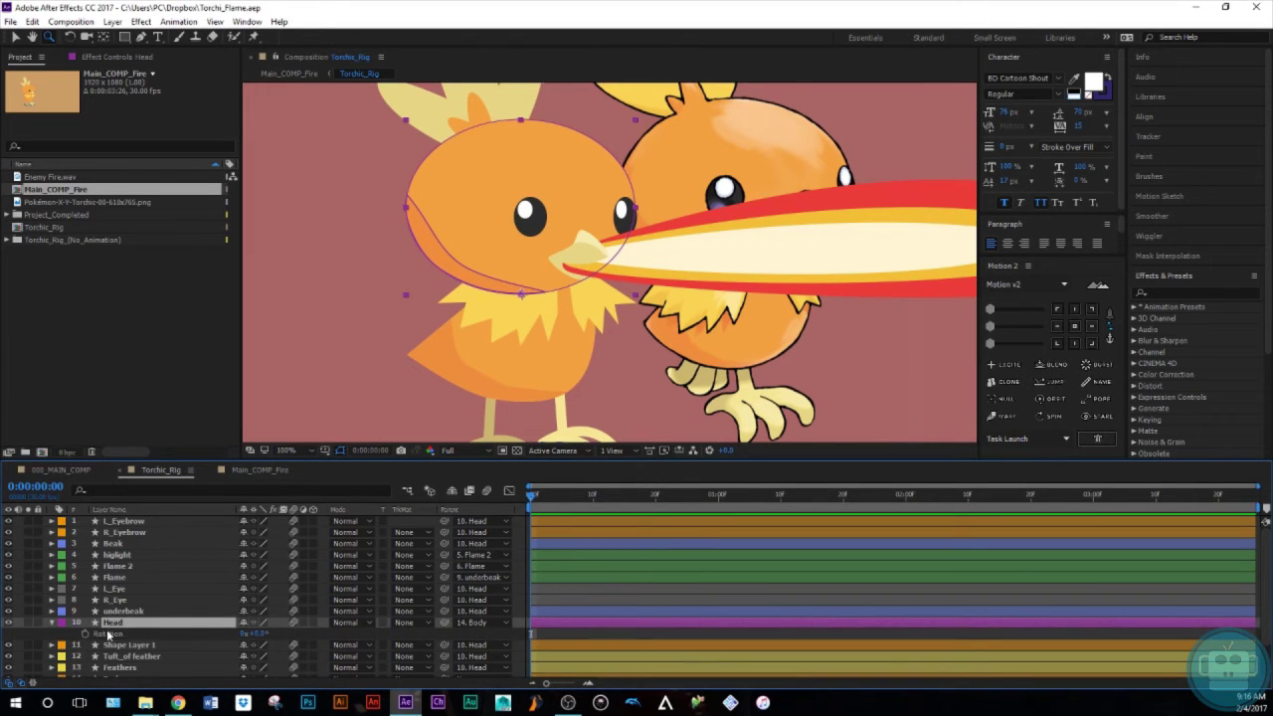
{"action": "left_click", "coordinate": [85, 636]}
{"action": "key", "text": "shift+Page_Down"}
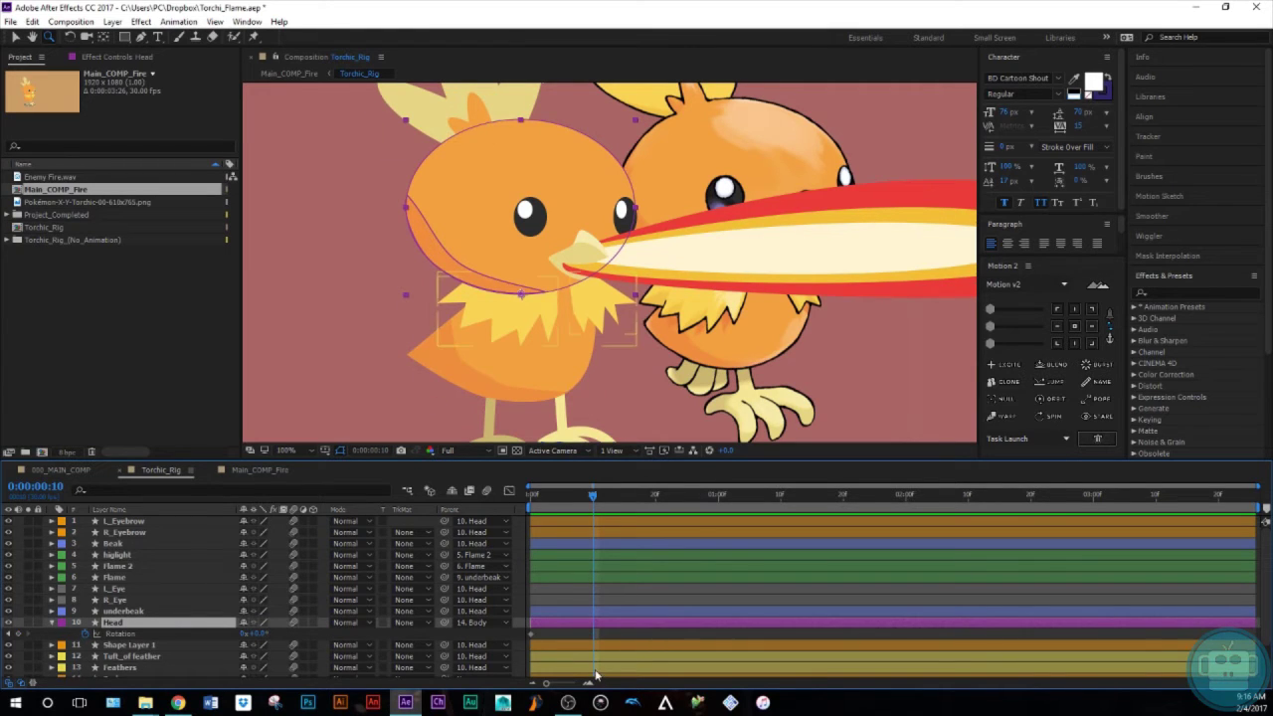
{"action": "key", "text": "Home"}
{"action": "left_click", "coordinate": [532, 637]}
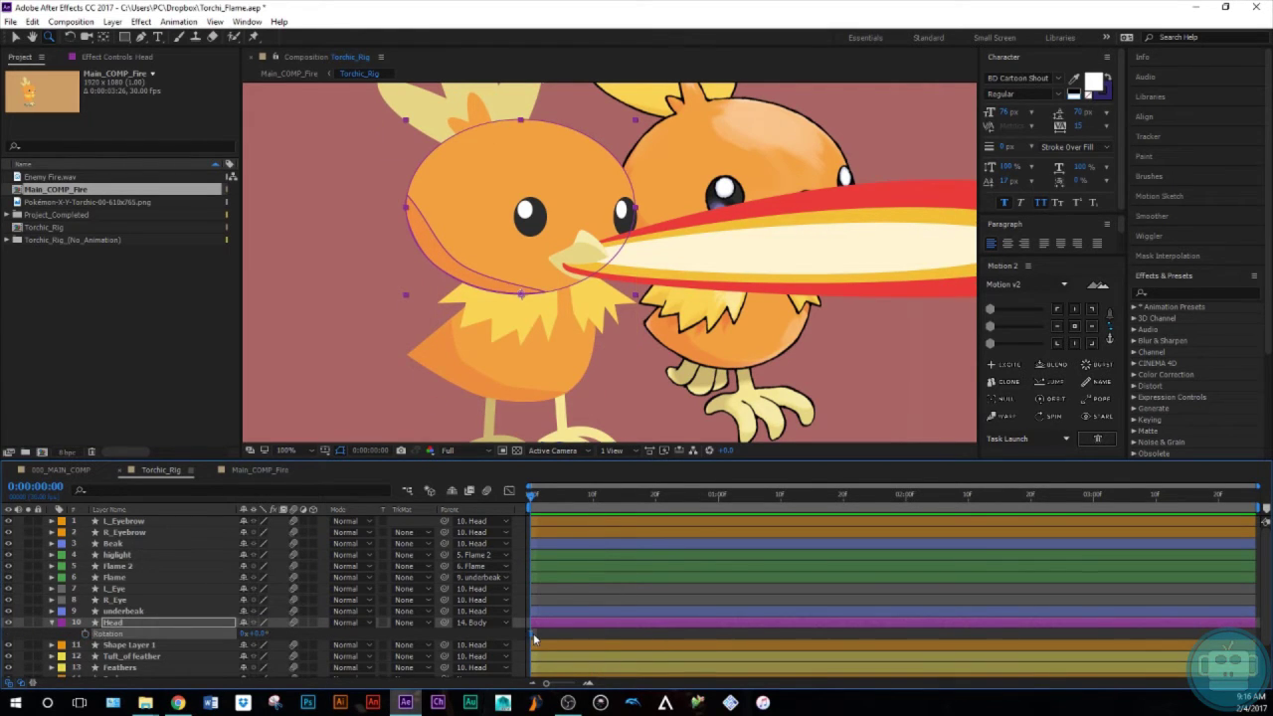
{"action": "left_click", "coordinate": [52, 621]}
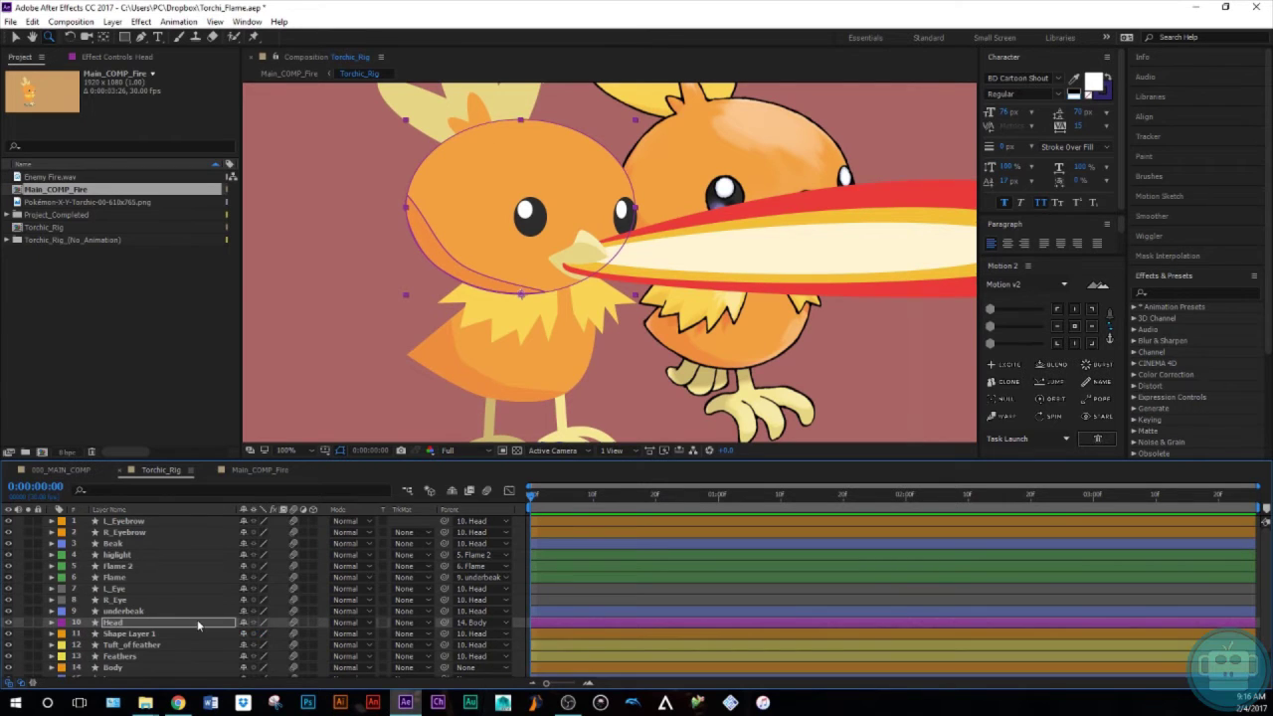
Start Position keyframes for the Head and Body layers at 0:00:00:00
{"action": "scroll", "coordinate": [188, 628], "scroll_direction": "down", "scroll_amount": 3}
{"action": "key", "text": "p"}
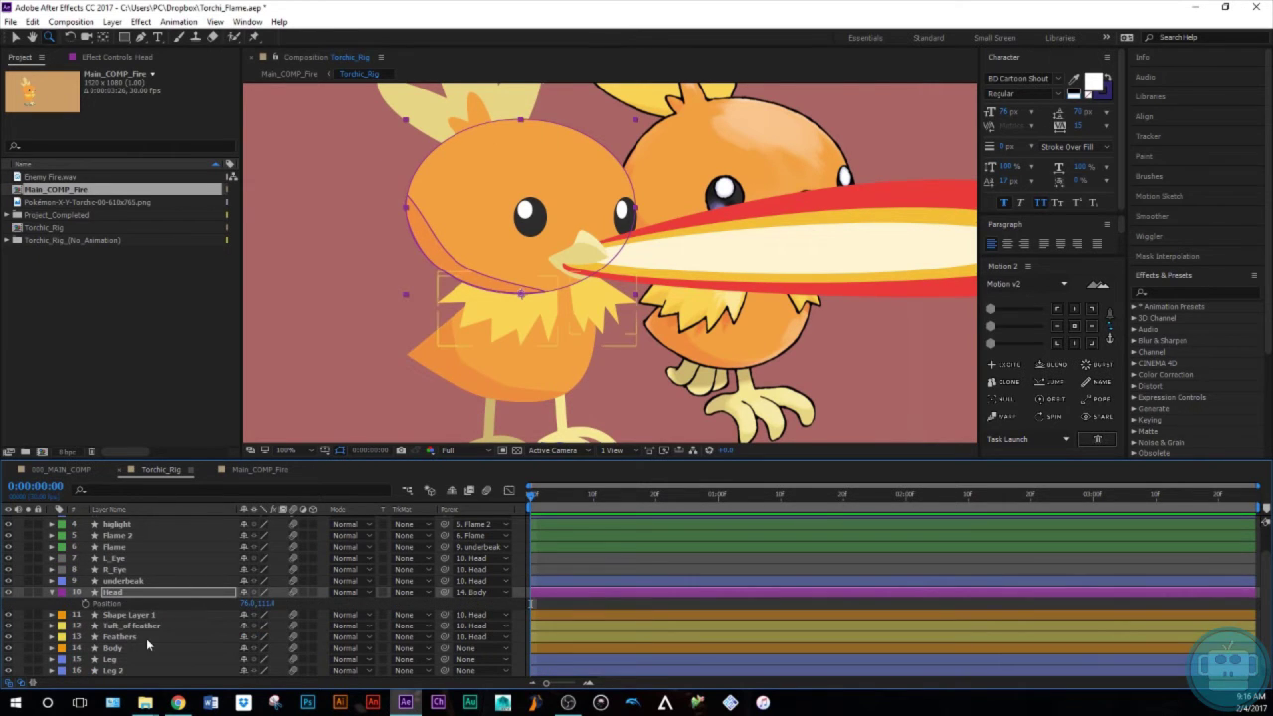
{"action": "scroll", "coordinate": [146, 639], "scroll_direction": "down", "scroll_amount": 1}
{"action": "left_click", "coordinate": [129, 638], "text": "shift"}
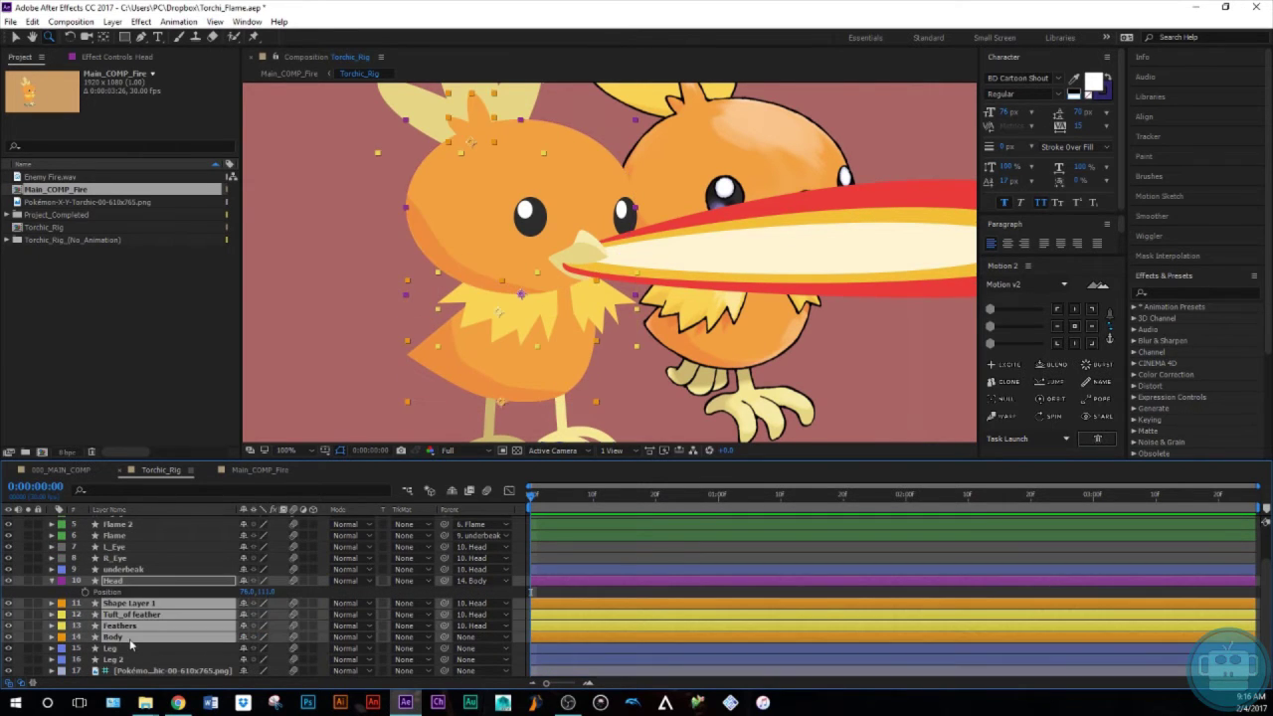
{"action": "left_click", "coordinate": [130, 581], "text": "shift"}
{"action": "left_click", "coordinate": [135, 581]}
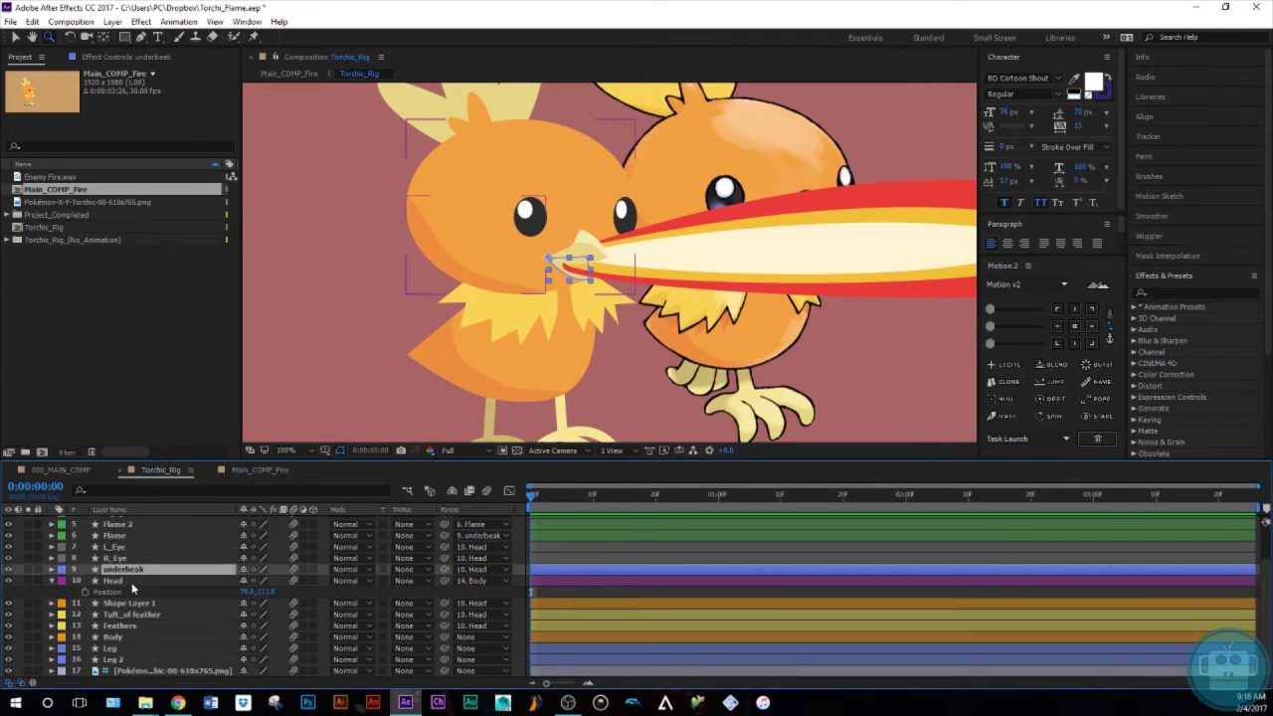
{"action": "left_click", "coordinate": [122, 638], "text": "ctrl"}
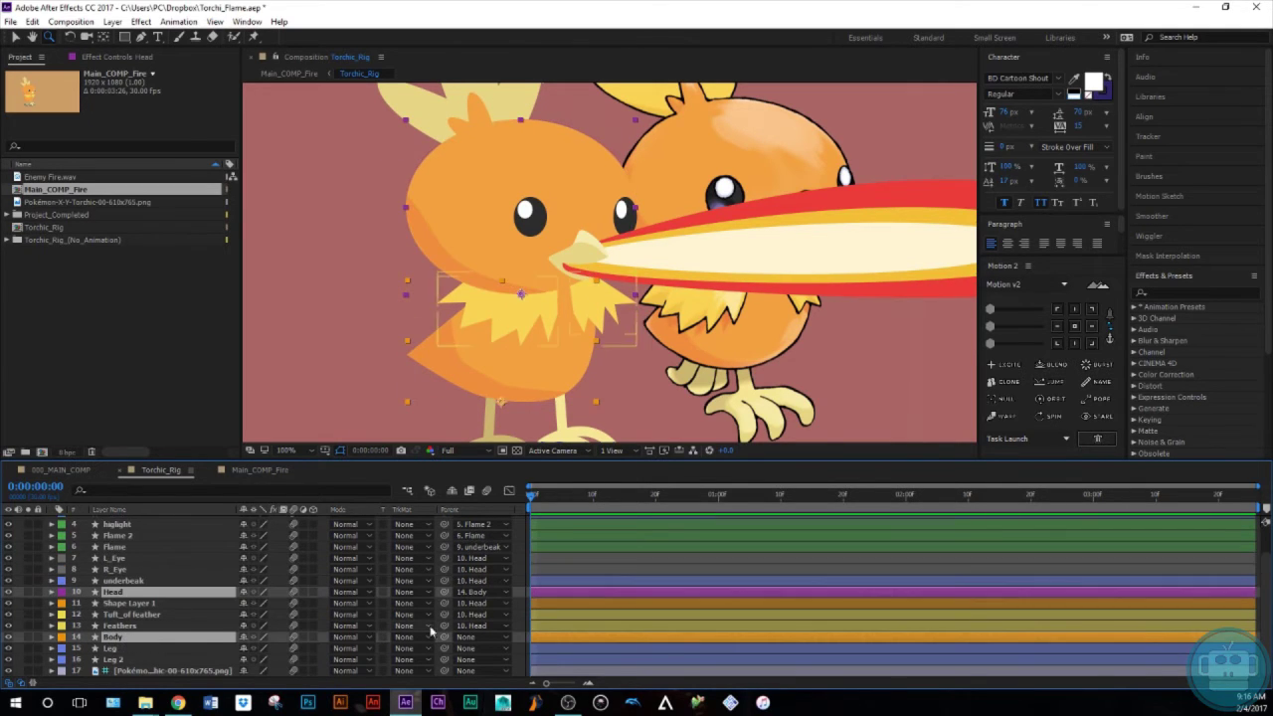
{"action": "key", "text": "p"}
{"action": "scroll", "coordinate": [580, 597], "scroll_direction": "down", "scroll_amount": 1}
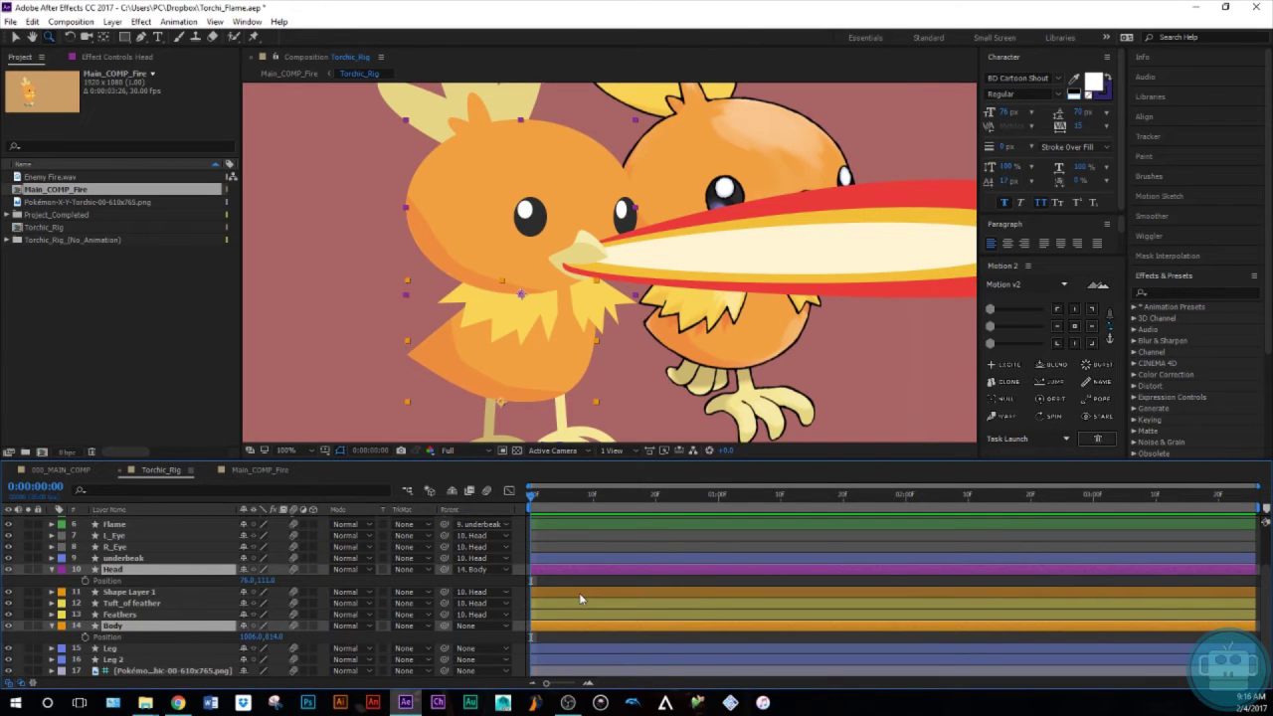
{"action": "left_click", "coordinate": [85, 582]}
At 0:00:00:10, lower the Body to Y 828 and the Head to Y 121 as new Position keyframes
{"action": "key", "text": "shift+Page_Down"}
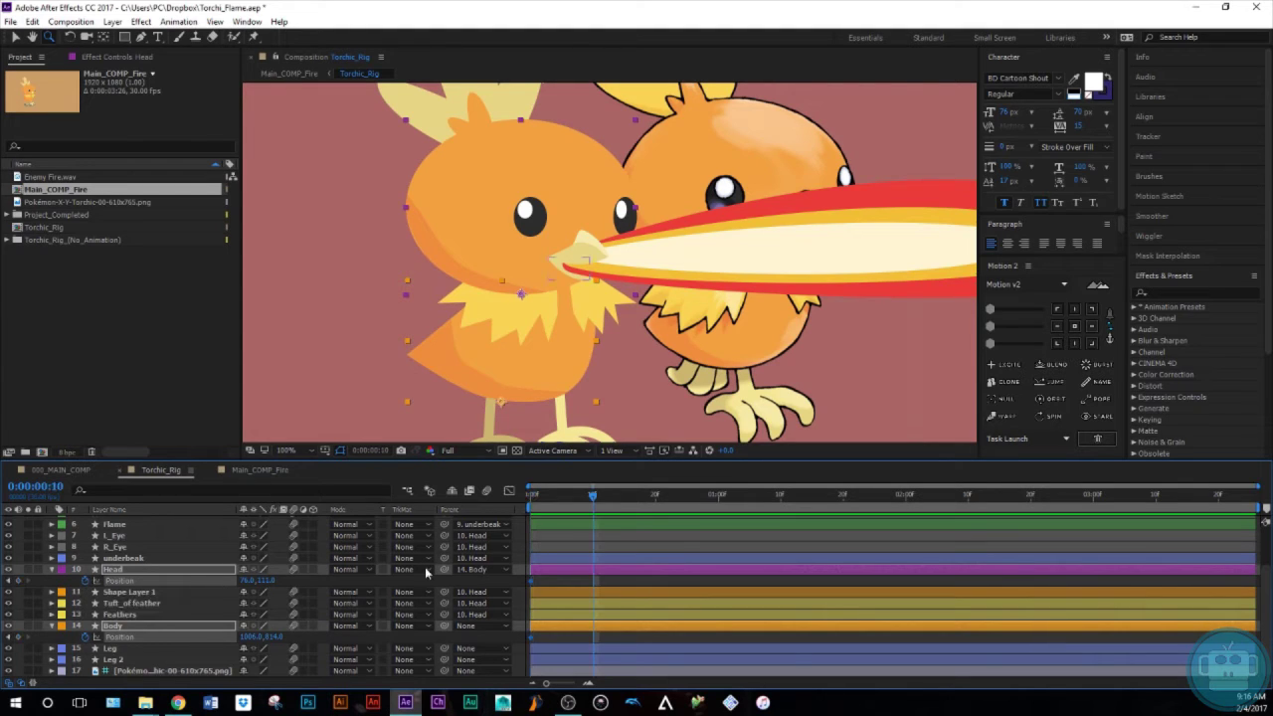
{"action": "left_click", "coordinate": [605, 635]}
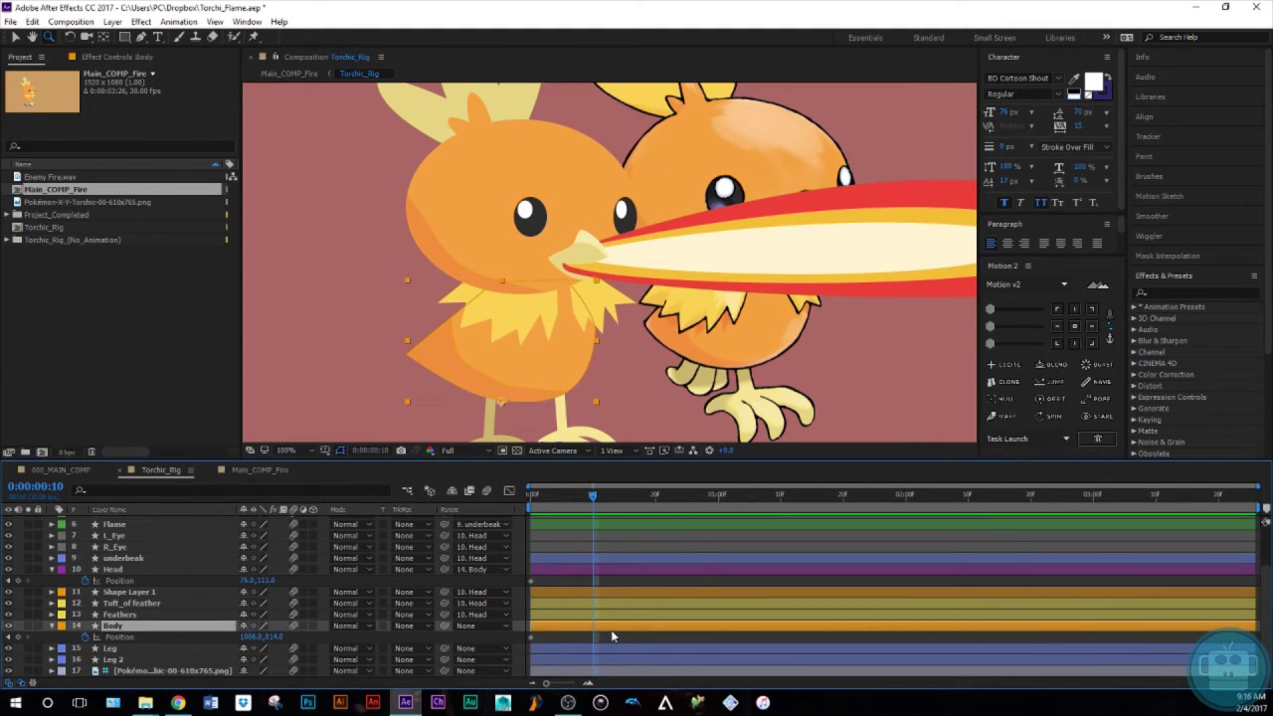
{"action": "key", "text": "shift+Down"}
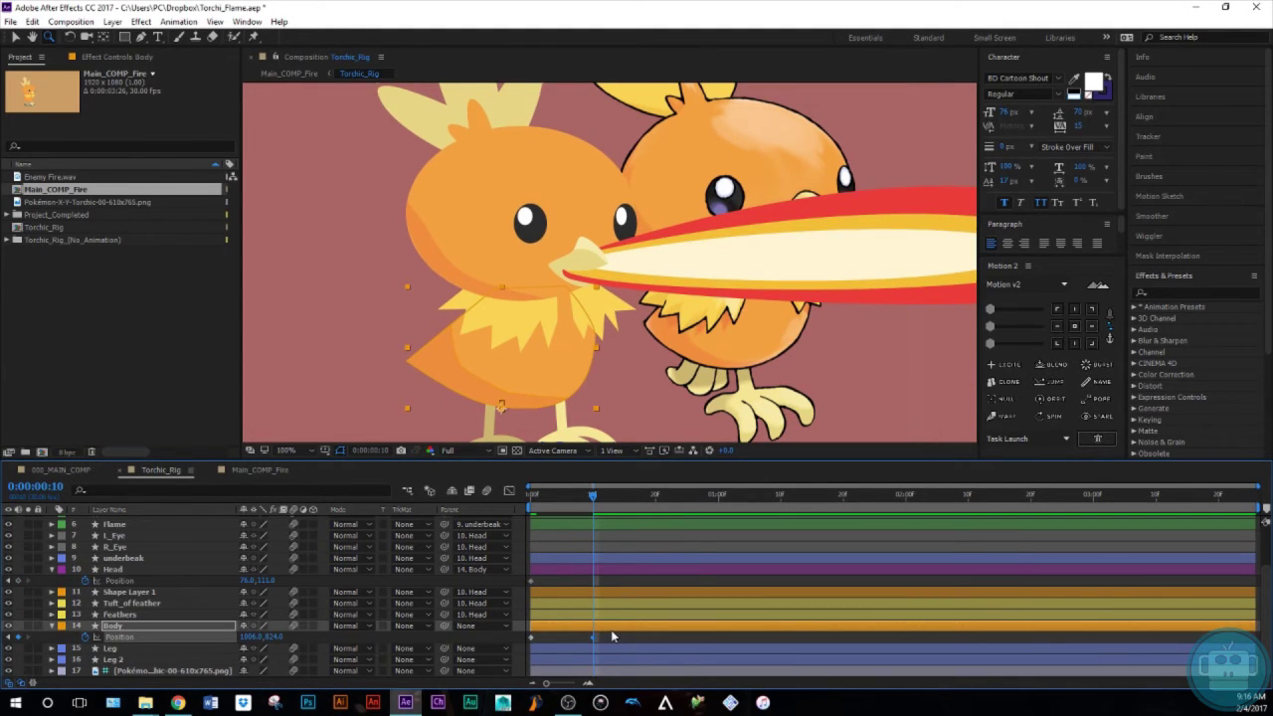
{"action": "left_click", "coordinate": [621, 570]}
{"action": "key", "text": "shift+Down"}
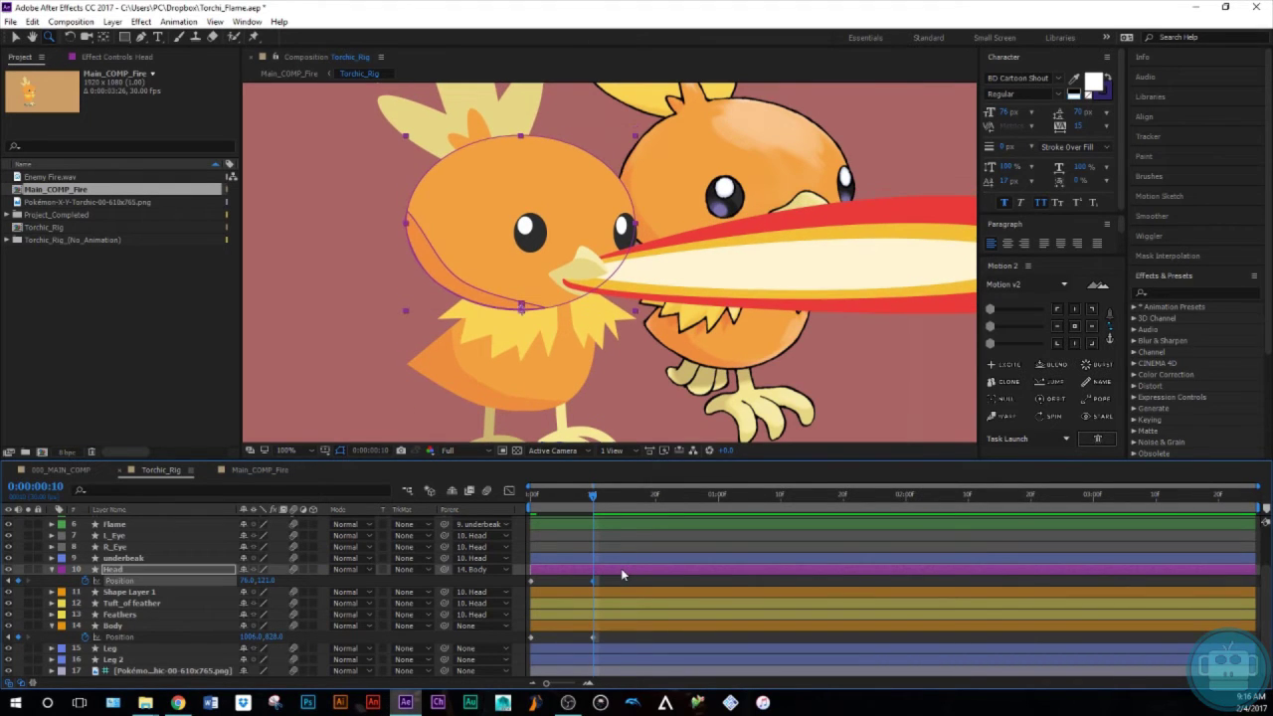
Apply Easy Ease to all Head and Body Position keyframes and preview the dip
{"action": "left_click_drag", "start_coordinate": [618, 576], "coordinate": [522, 632]}
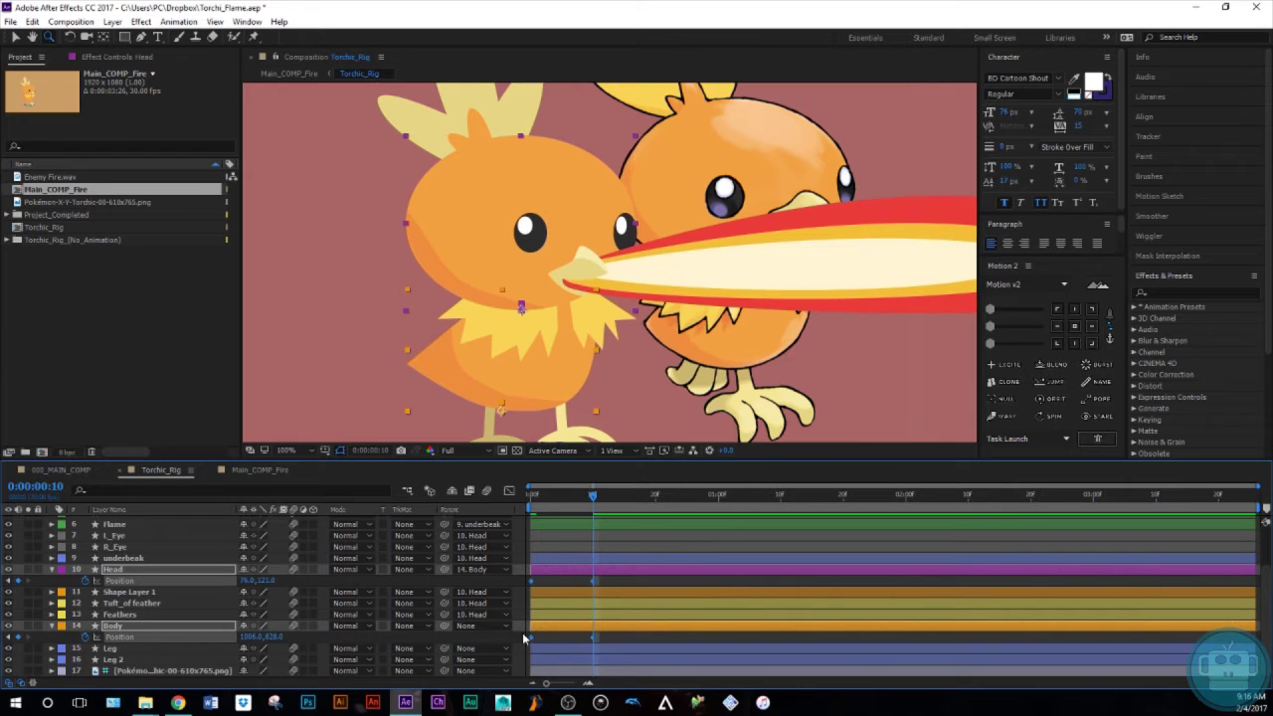
{"action": "left_click", "coordinate": [629, 581]}
{"action": "left_click_drag", "start_coordinate": [596, 495], "coordinate": [591, 582]}
{"action": "left_click", "coordinate": [592, 584]}
Duplicate the Head's and the Body's pair of Position keyframes so the bob repeats from 0:00:00:20
{"action": "key", "text": "shift+Page_Down"}
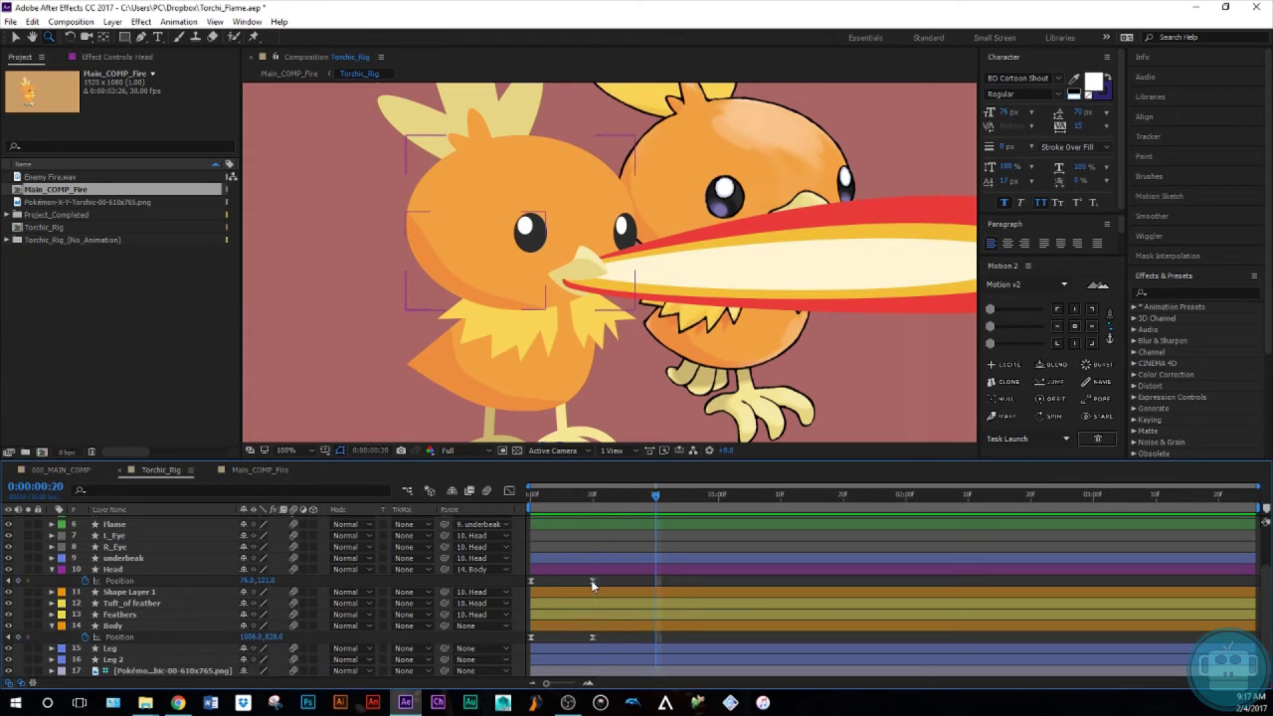
{"action": "left_click_drag", "start_coordinate": [610, 576], "coordinate": [510, 646]}
{"action": "left_click", "coordinate": [614, 581]}
{"action": "left_click_drag", "start_coordinate": [618, 581], "coordinate": [527, 590]}
{"action": "key", "text": "ctrl+c"}
{"action": "key", "text": "ctrl+v"}
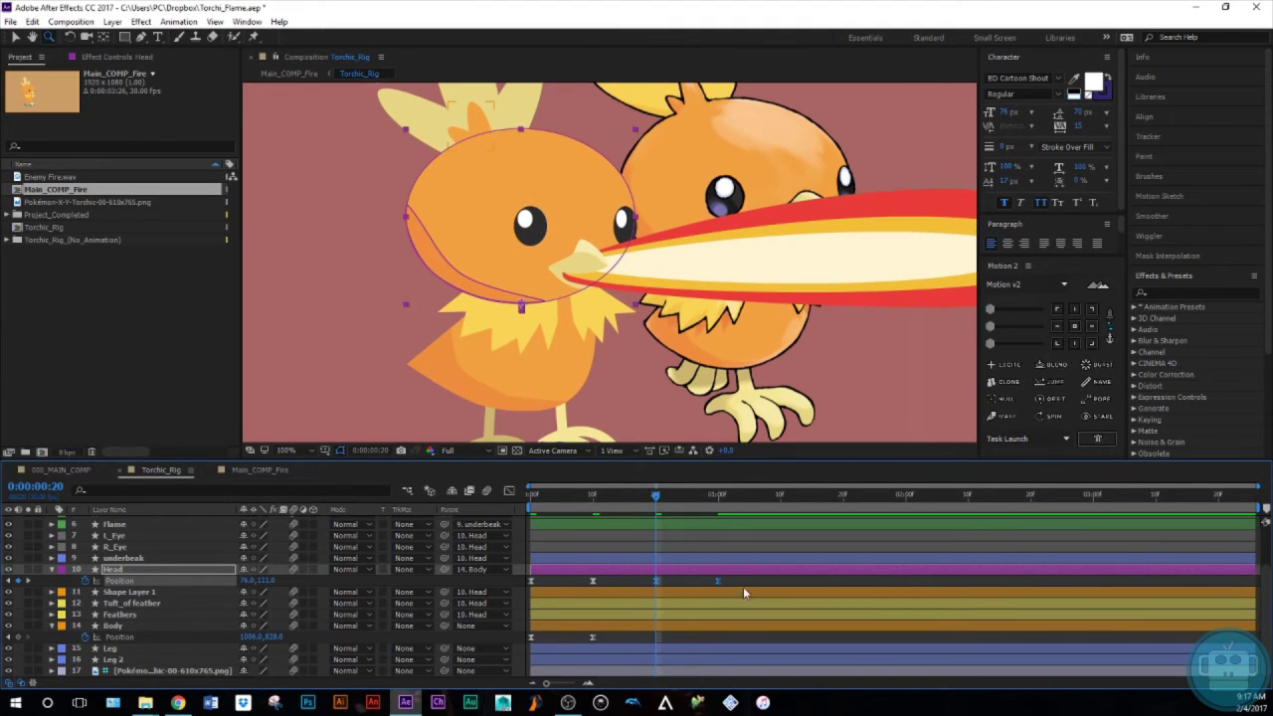
{"action": "left_click_drag", "start_coordinate": [625, 635], "coordinate": [524, 647]}
{"action": "key", "text": "ctrl+c"}
{"action": "key", "text": "ctrl+v"}
{"action": "left_click", "coordinate": [750, 636]}
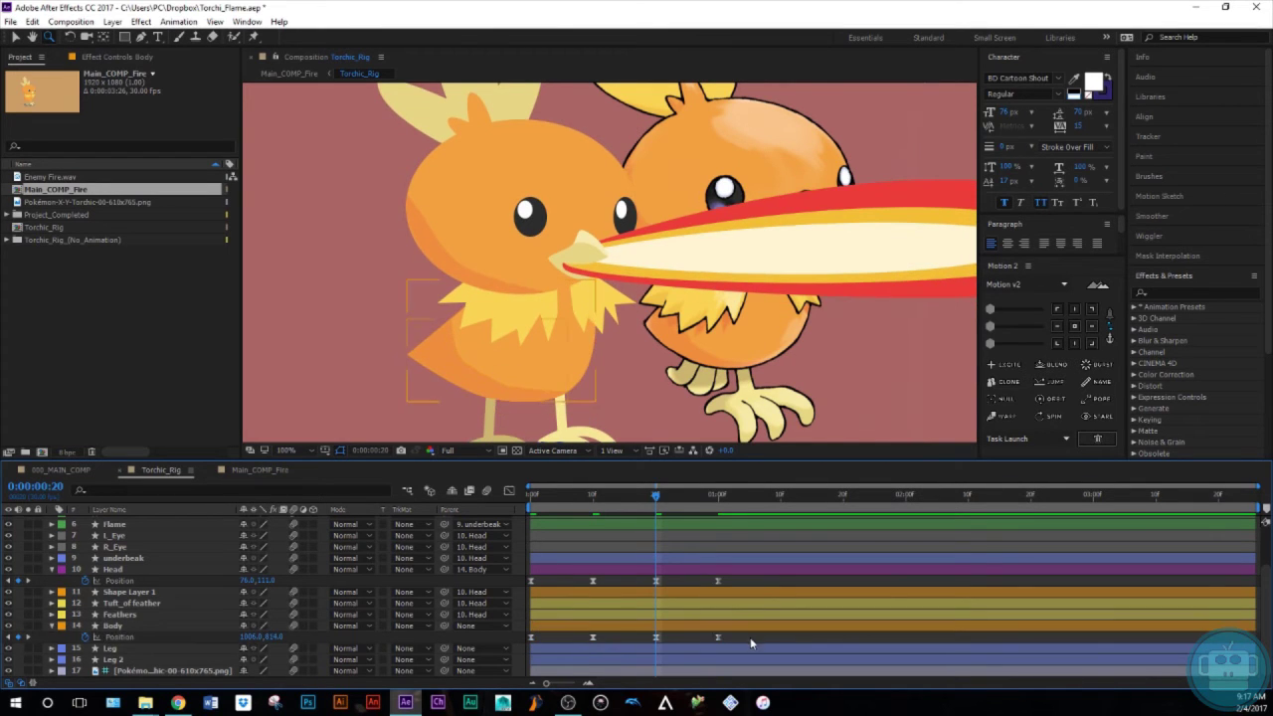
{"action": "left_click_drag", "start_coordinate": [654, 500], "coordinate": [731, 604]}
{"action": "key", "text": "j"}
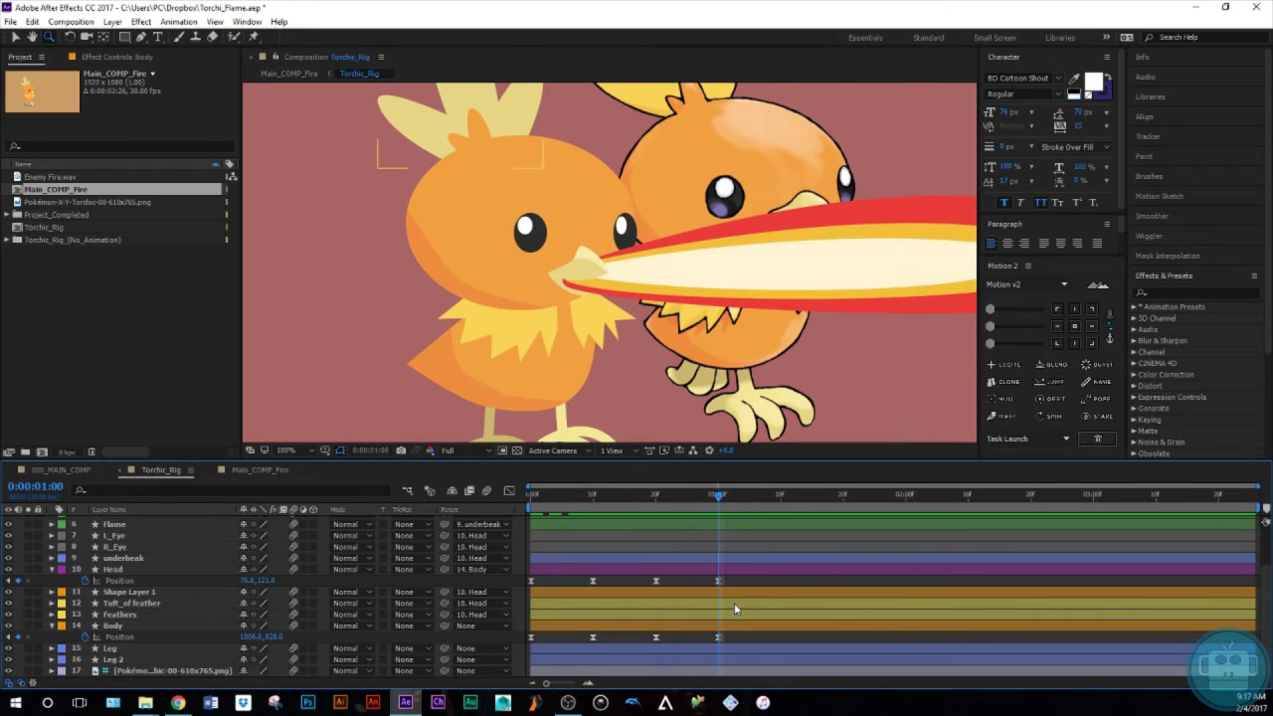
Shift all four Head Position keyframes two frames later so they start at 0:00:00:02, and preview the offset motion
{"action": "left_click_drag", "start_coordinate": [740, 583], "coordinate": [523, 594]}
{"action": "left_click_drag", "start_coordinate": [718, 498], "coordinate": [522, 604]}
{"action": "left_click", "coordinate": [736, 586]}
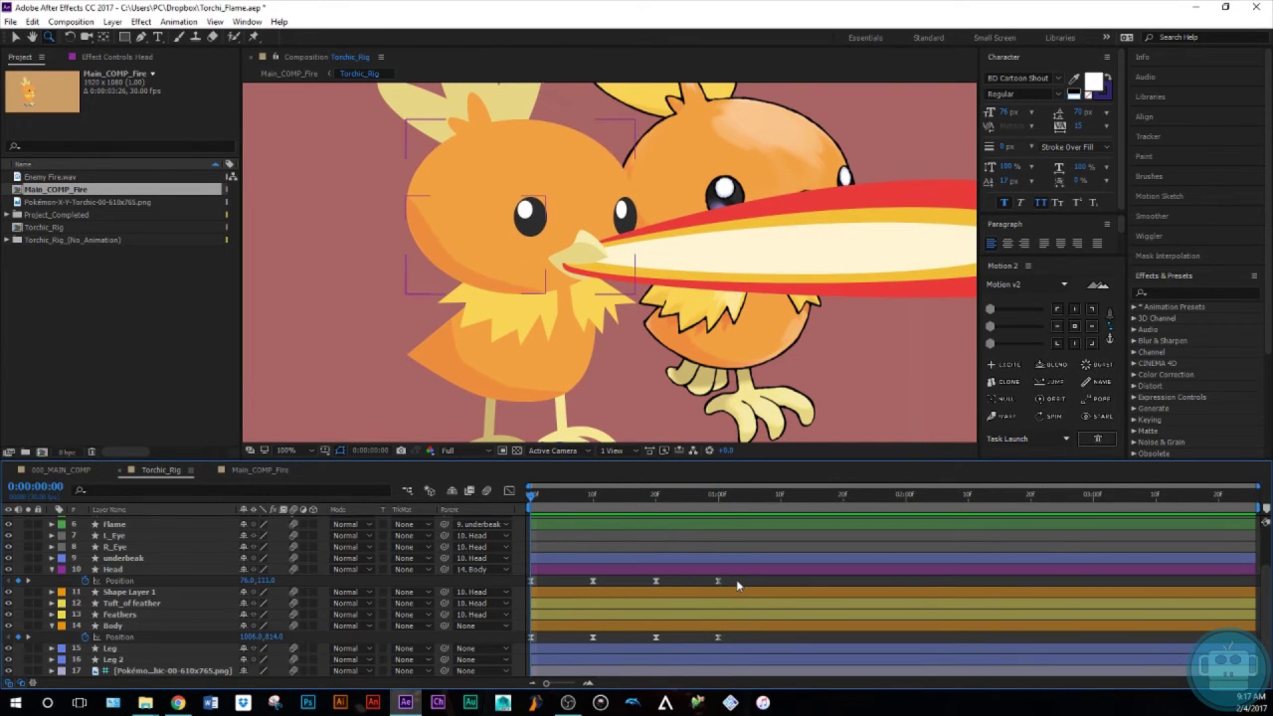
{"action": "left_click_drag", "start_coordinate": [735, 579], "coordinate": [523, 586]}
{"action": "key", "text": "Page_Down"}
{"action": "key", "text": "Page_Down"}
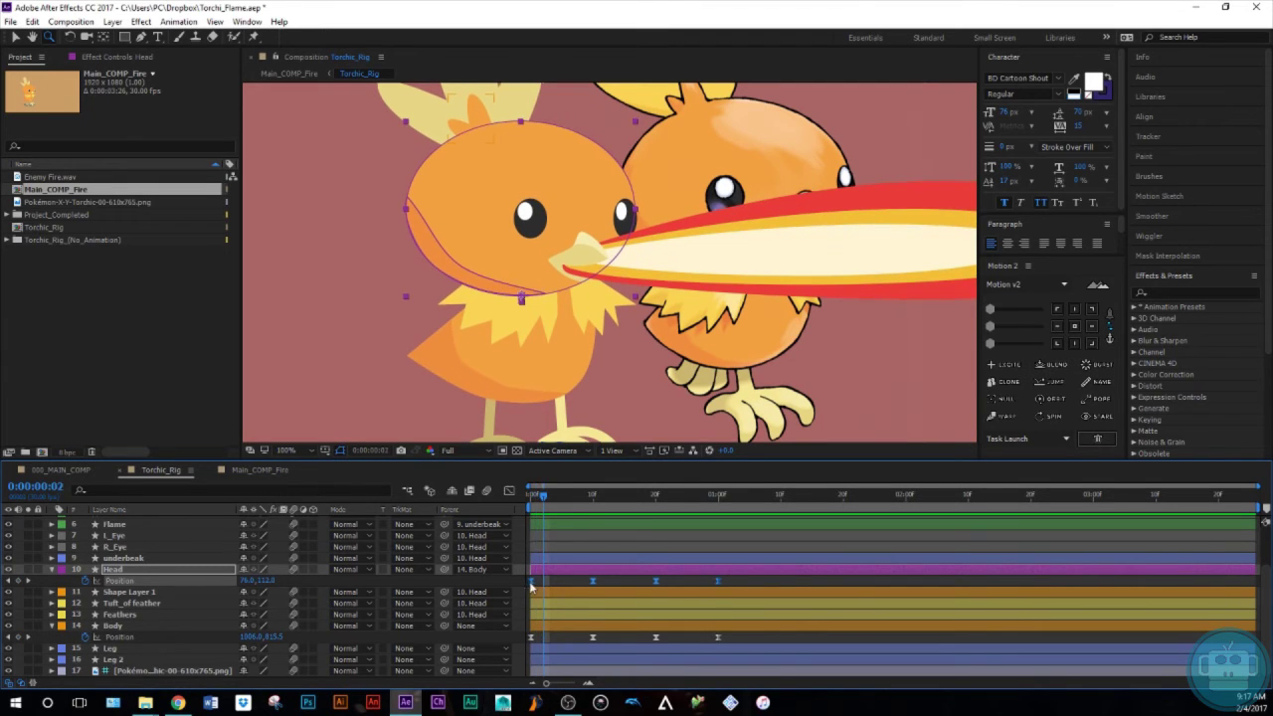
{"action": "left_click_drag", "start_coordinate": [532, 582], "coordinate": [546, 585]}
{"action": "left_click", "coordinate": [562, 586]}
{"action": "left_click_drag", "start_coordinate": [545, 497], "coordinate": [750, 650]}
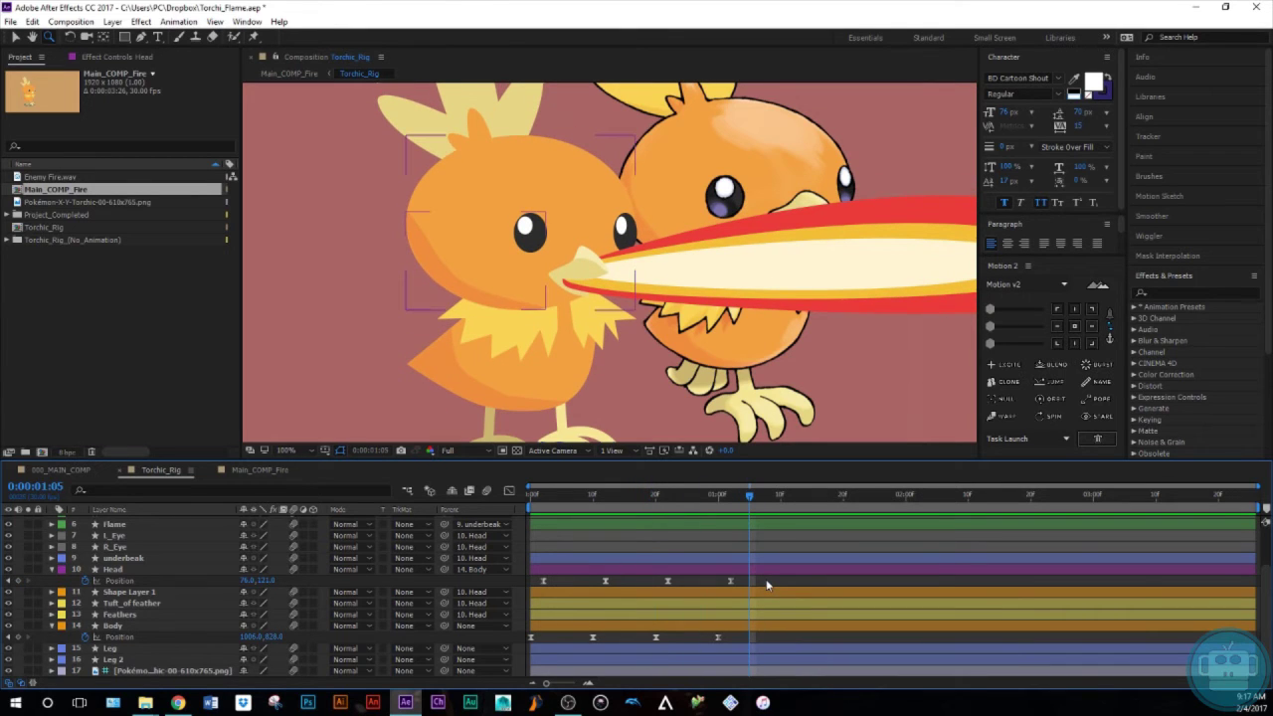
Trim the start of the higlight, Flame 2 and Flame layers to 0:00:01:03, just after the last Head keyframe
{"action": "key", "text": "j"}
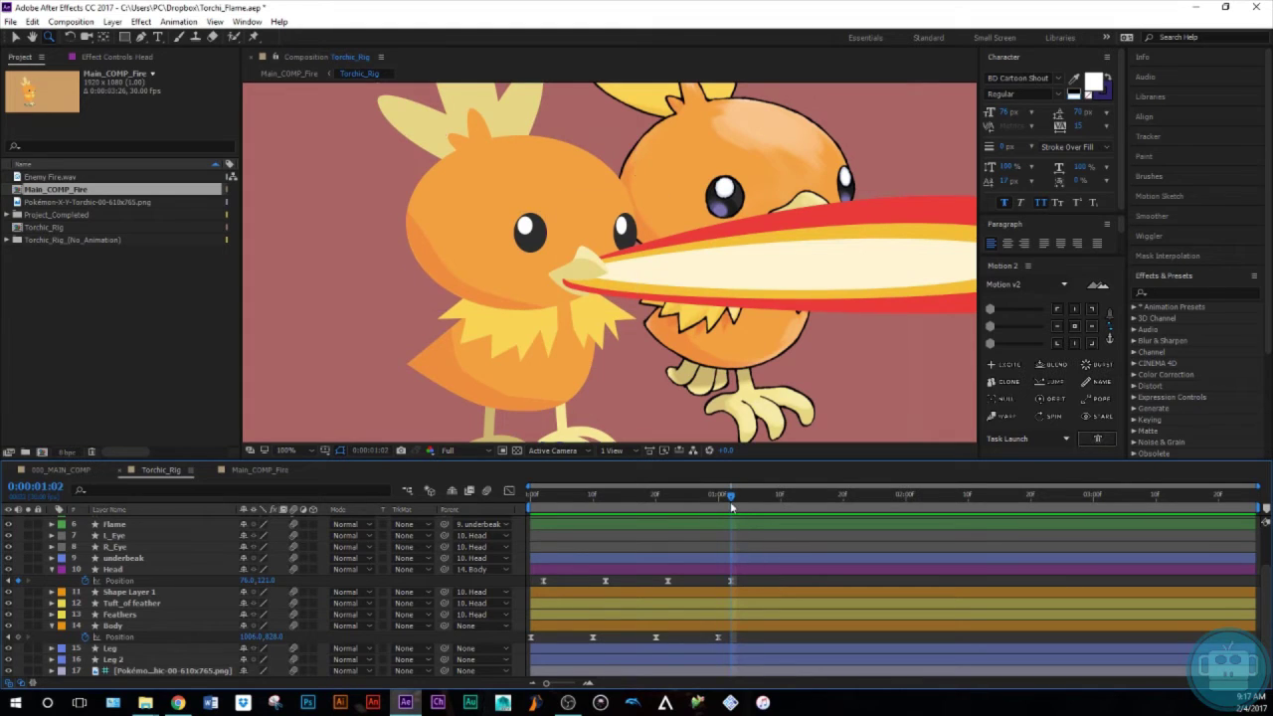
{"action": "mouse_move", "coordinate": [727, 494]}
{"action": "left_mouse_down"}
{"action": "mouse_move", "coordinate": [748, 497]}
{"action": "mouse_move", "coordinate": [734, 499]}
{"action": "left_mouse_up"}
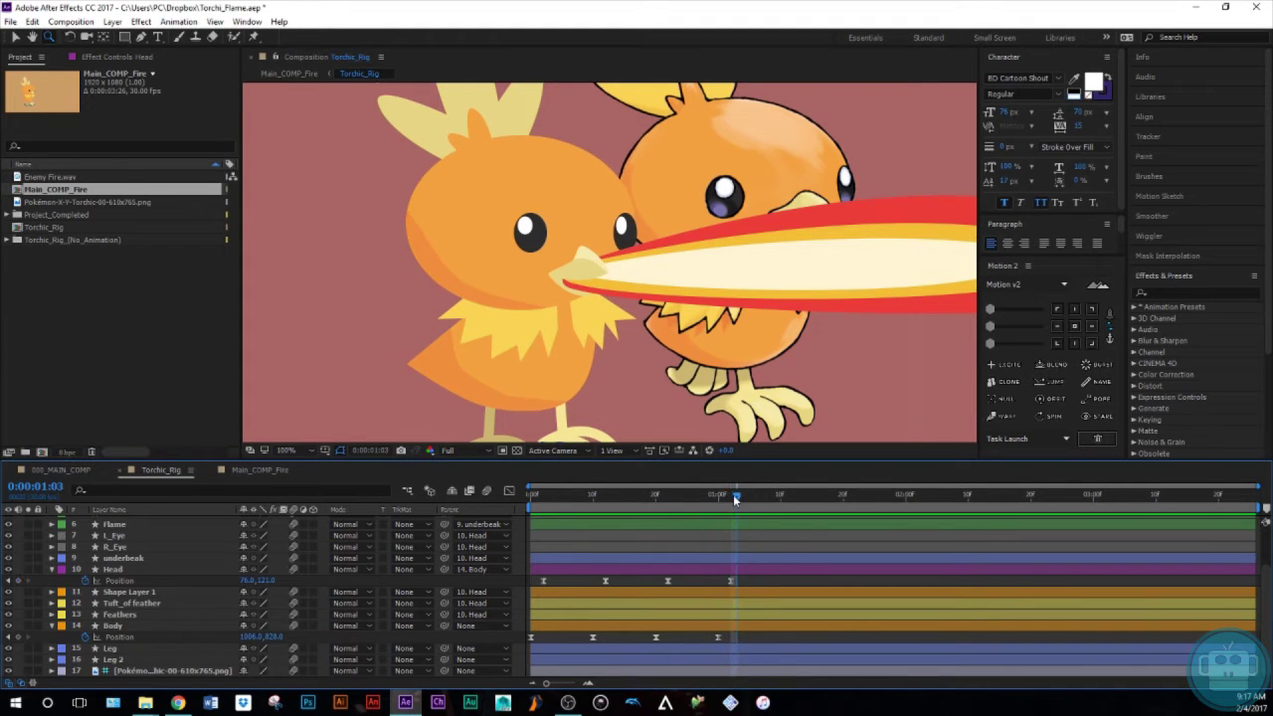
{"action": "scroll", "coordinate": [766, 589], "scroll_direction": "up", "scroll_amount": 3}
{"action": "left_click", "coordinate": [761, 577]}
{"action": "left_click", "coordinate": [754, 555], "text": "shift"}
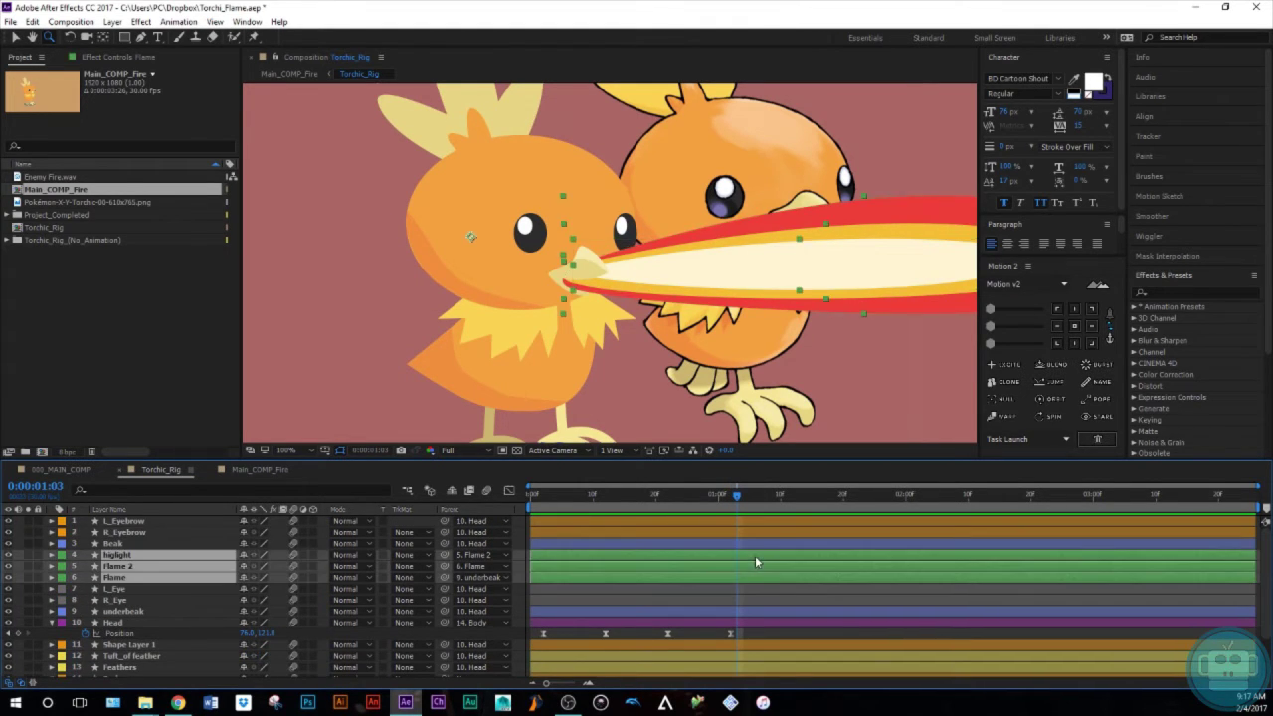
{"action": "key", "text": "alt+bracketleft"}
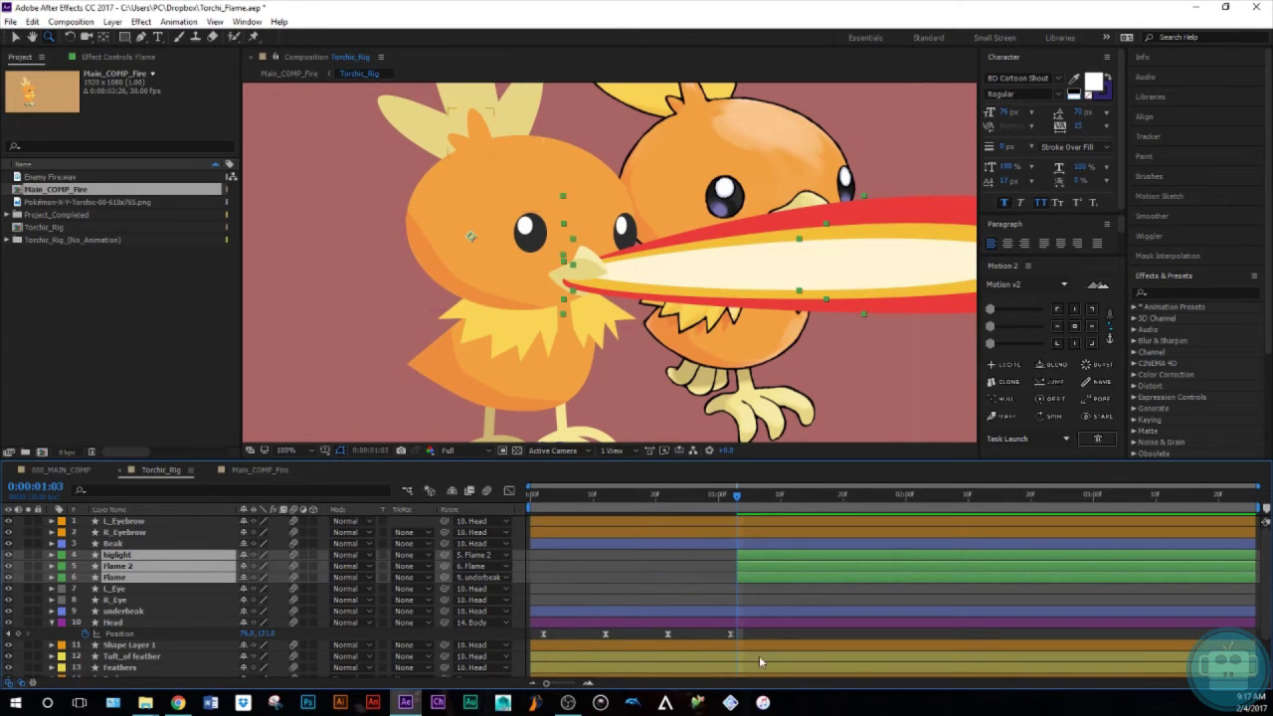
{"action": "left_click", "coordinate": [765, 636]}
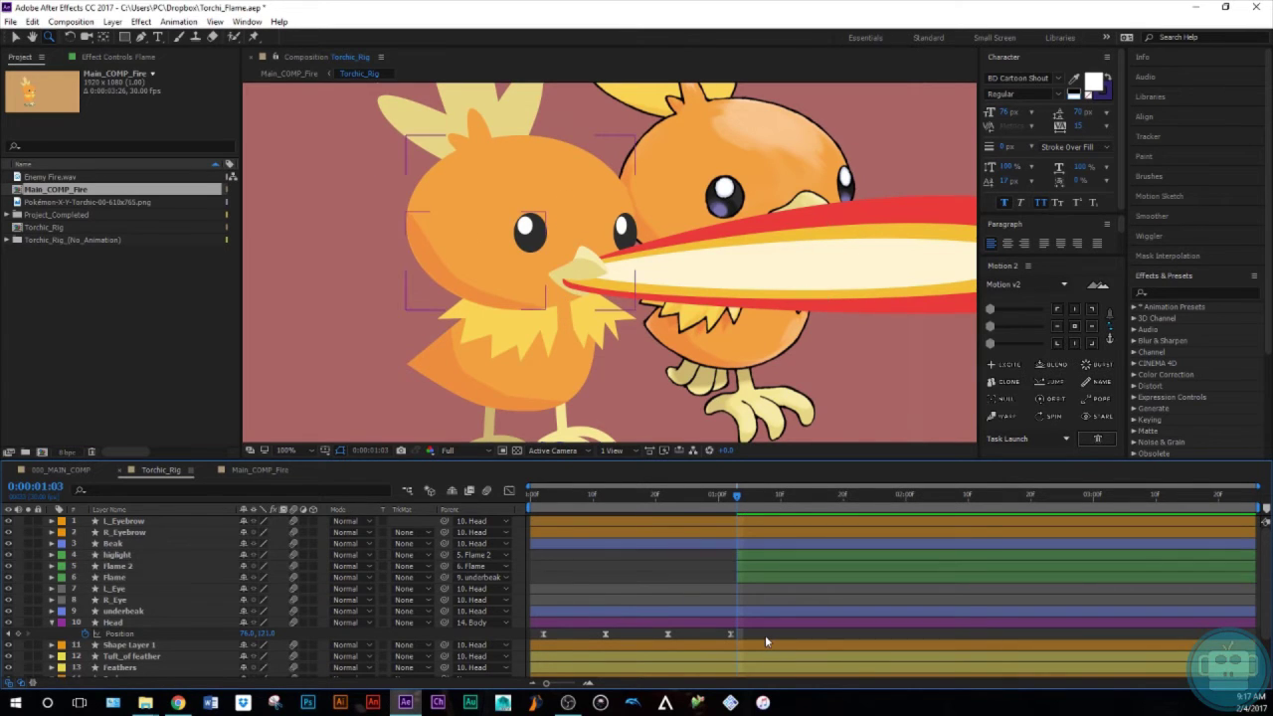
Lower both eyebrows over the eyes to Y -53.5 and shift L_Eyebrow sideways to X 224
{"action": "left_click", "coordinate": [747, 529]}
{"action": "left_click", "coordinate": [749, 523], "text": "shift"}
{"action": "key", "text": "alt+shift+p"}
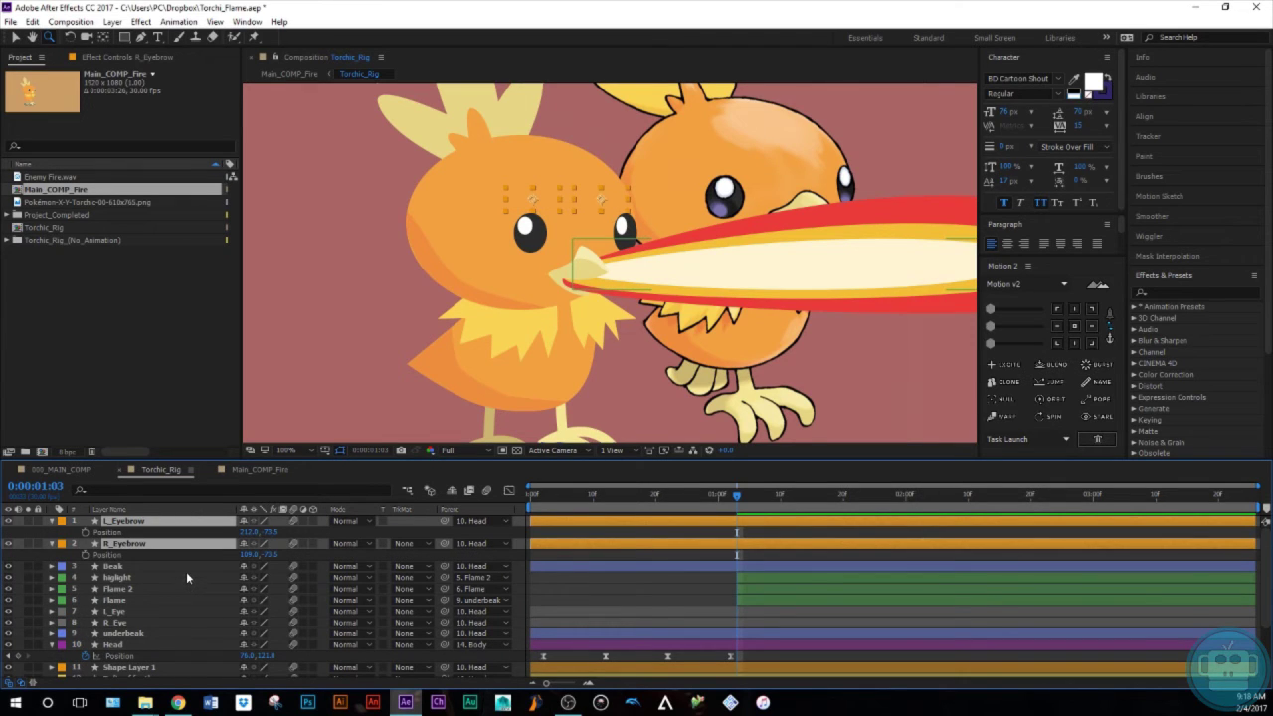
{"action": "key", "text": "shift+Down"}
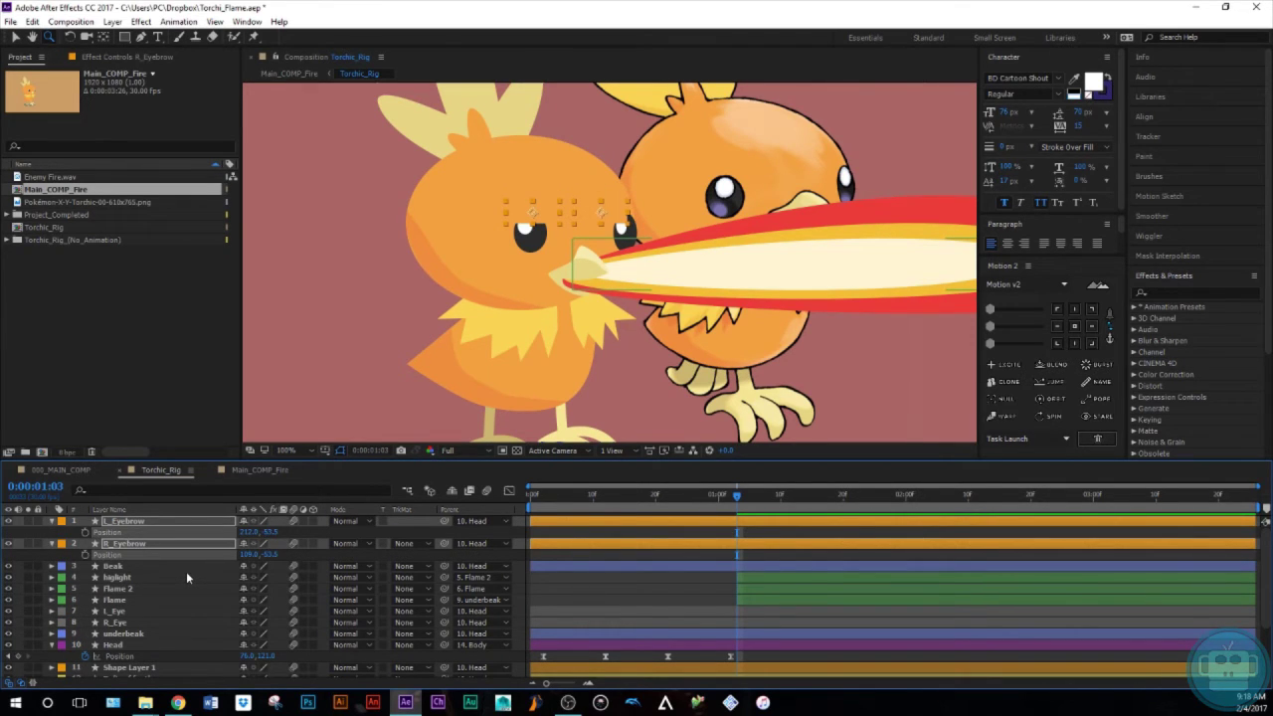
{"action": "left_click", "coordinate": [750, 544]}
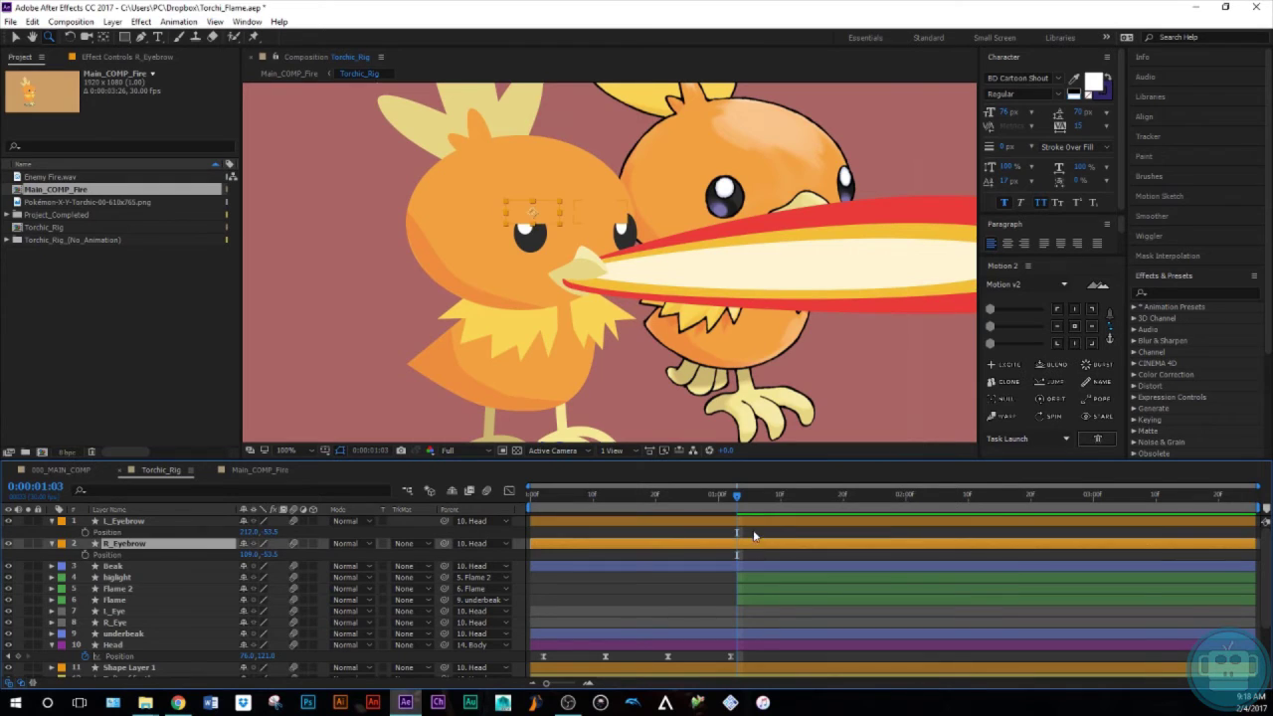
{"action": "left_click", "coordinate": [753, 523]}
{"action": "key", "text": "shift+Right"}
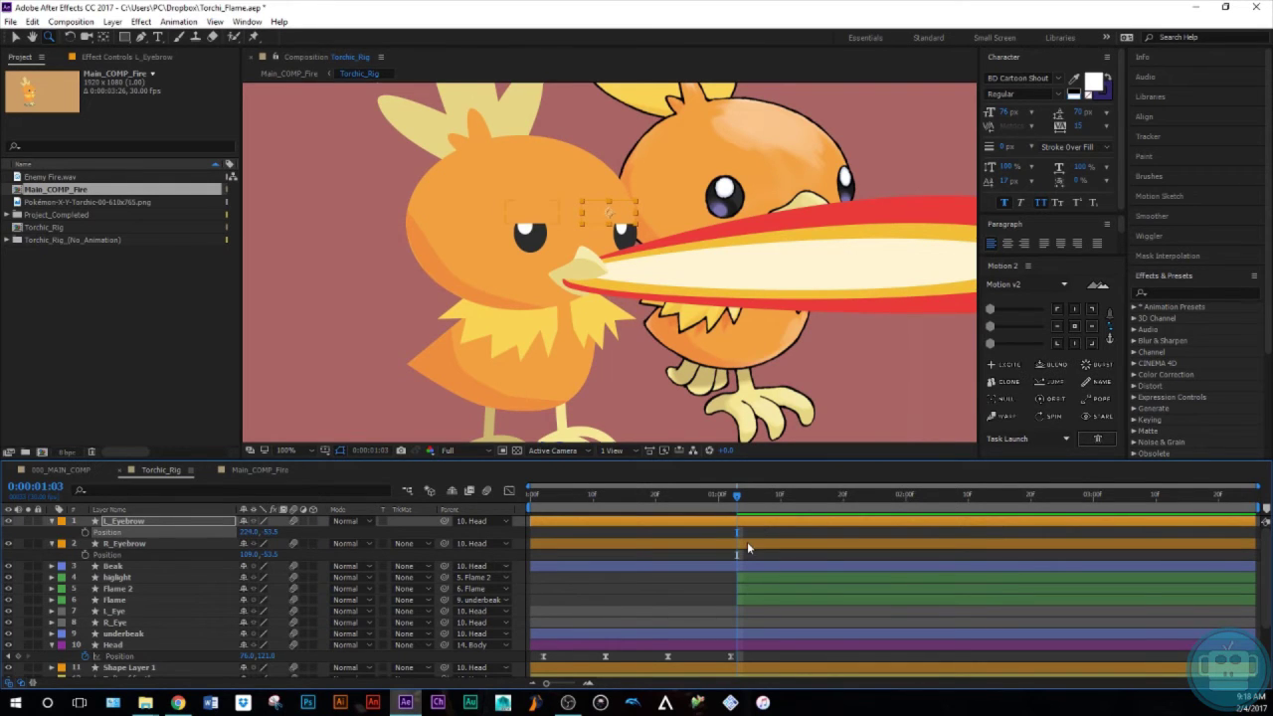
Rotate L_Eyebrow to about -18° and R_Eyebrow to about 15° for an angry expression
{"action": "key", "text": "r"}
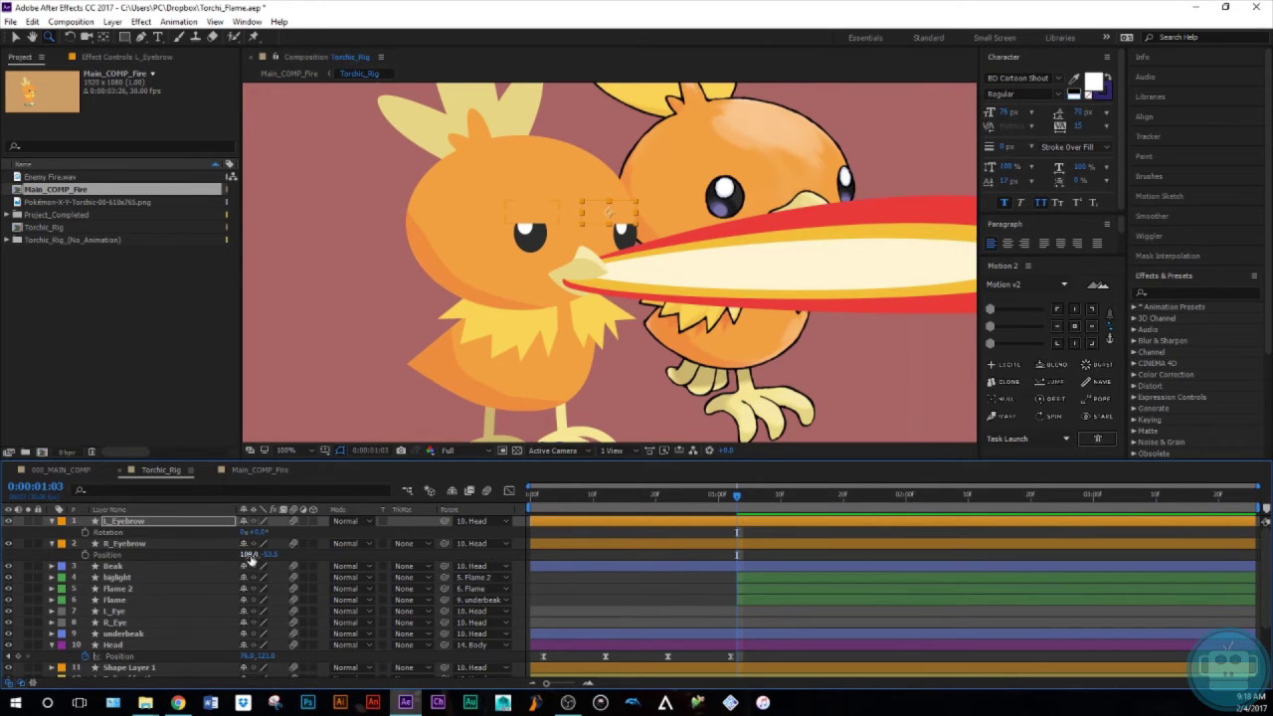
{"action": "left_click_drag", "start_coordinate": [259, 536], "coordinate": [248, 536]}
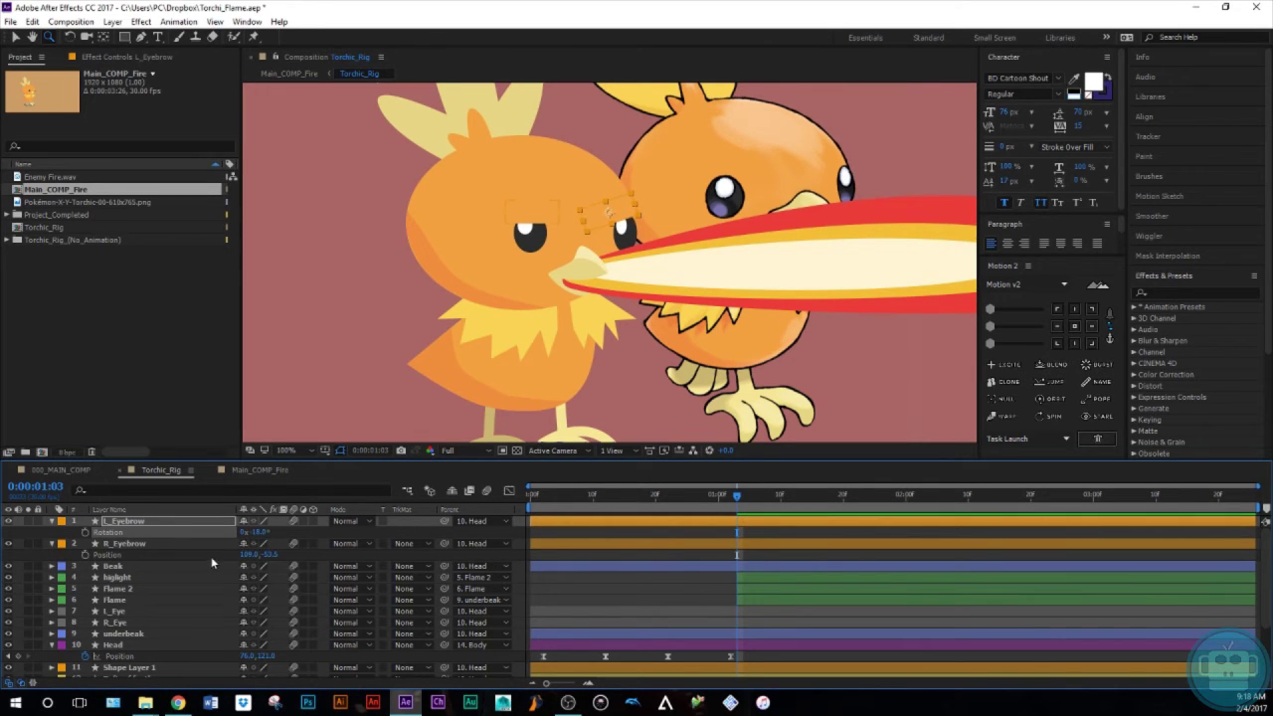
{"action": "left_click", "coordinate": [202, 545]}
{"action": "key", "text": "r"}
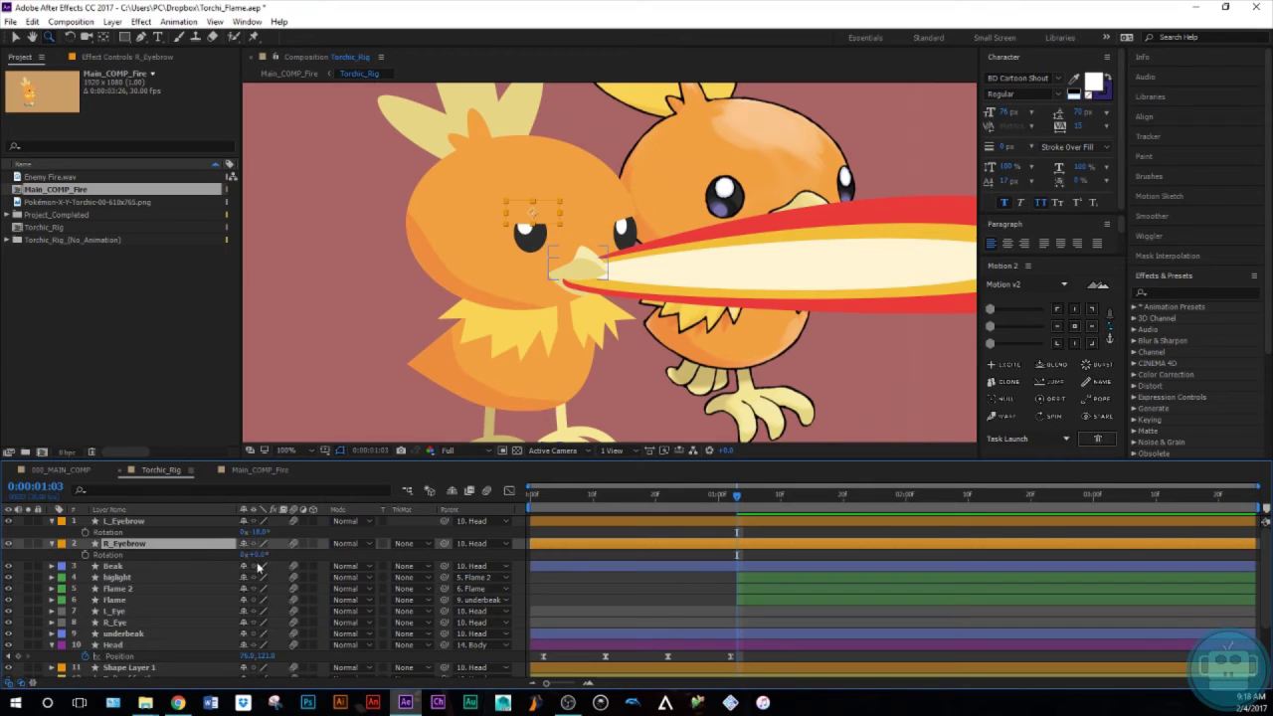
{"action": "left_click_drag", "start_coordinate": [257, 554], "coordinate": [264, 554]}
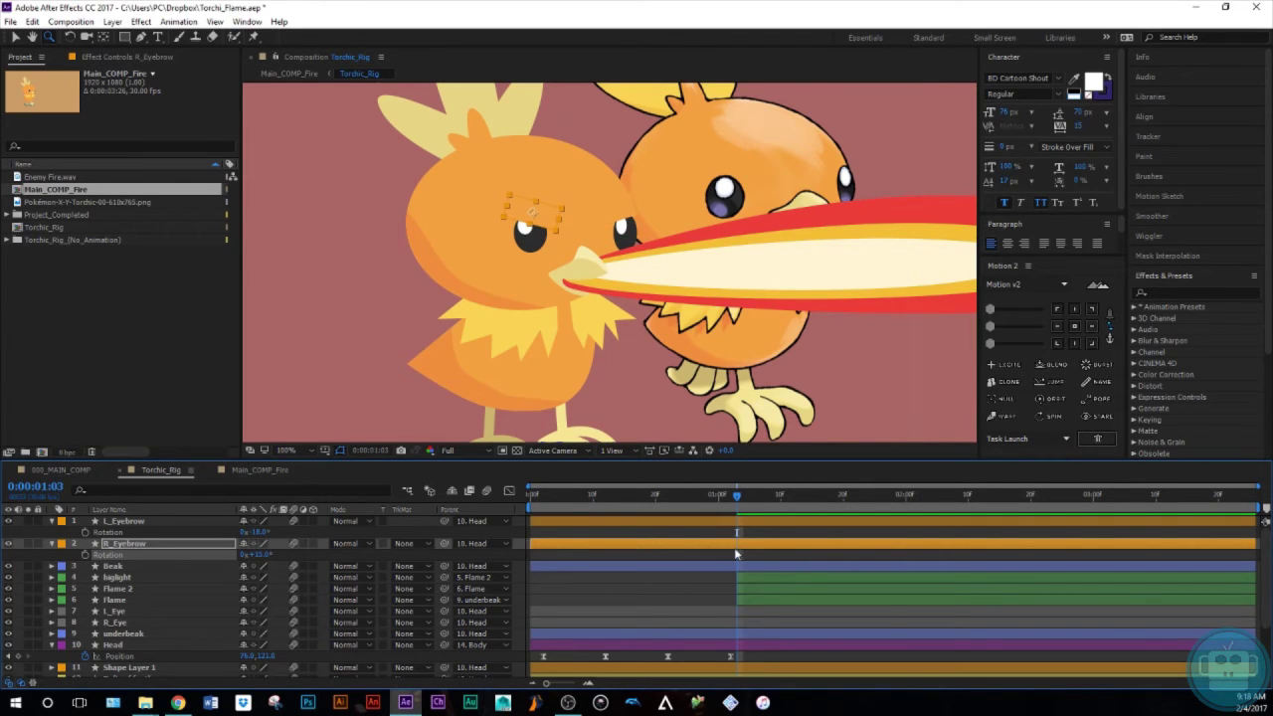
Start Position keyframes for both eyebrows at 0:00:01:02, one frame before the flame starts
{"action": "key", "text": "Page_Up"}
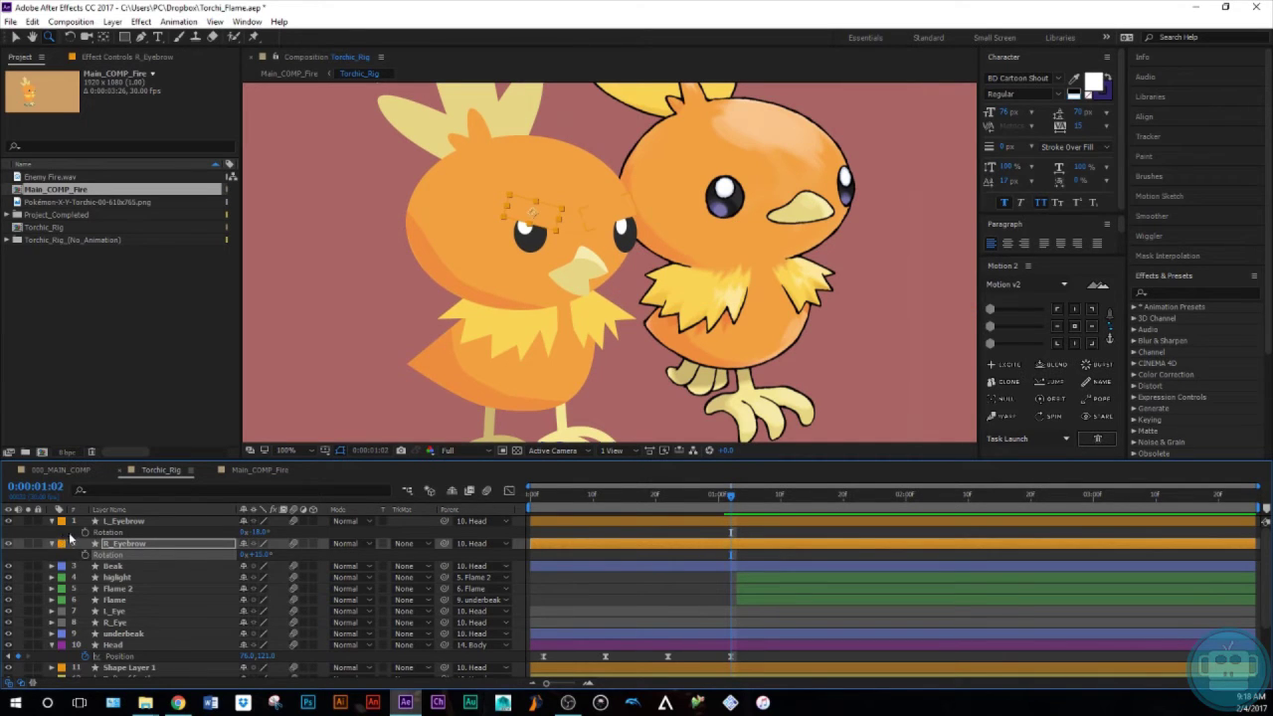
{"action": "left_click", "coordinate": [121, 522]}
{"action": "left_click", "coordinate": [126, 542], "text": "shift"}
{"action": "key", "text": "p"}
{"action": "left_click", "coordinate": [86, 532]}
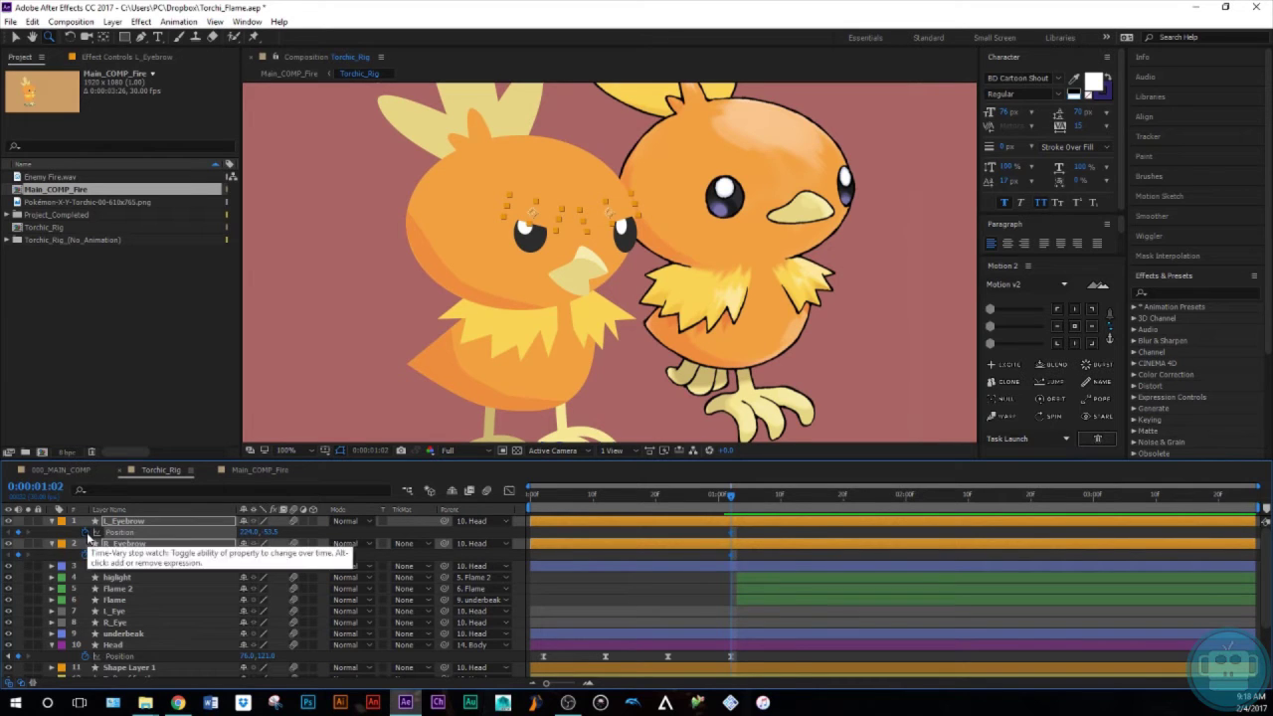
Add Position keyframes for the lowered eyebrows at 0:00:01:09, and raise both eyebrows to Y -71.5 at 0:00:01:02
{"action": "key", "text": "shift+Page_Down"}
{"action": "key", "text": "Page_Up"}
{"action": "key", "text": "Page_Up"}
{"action": "key", "text": "Page_Up"}
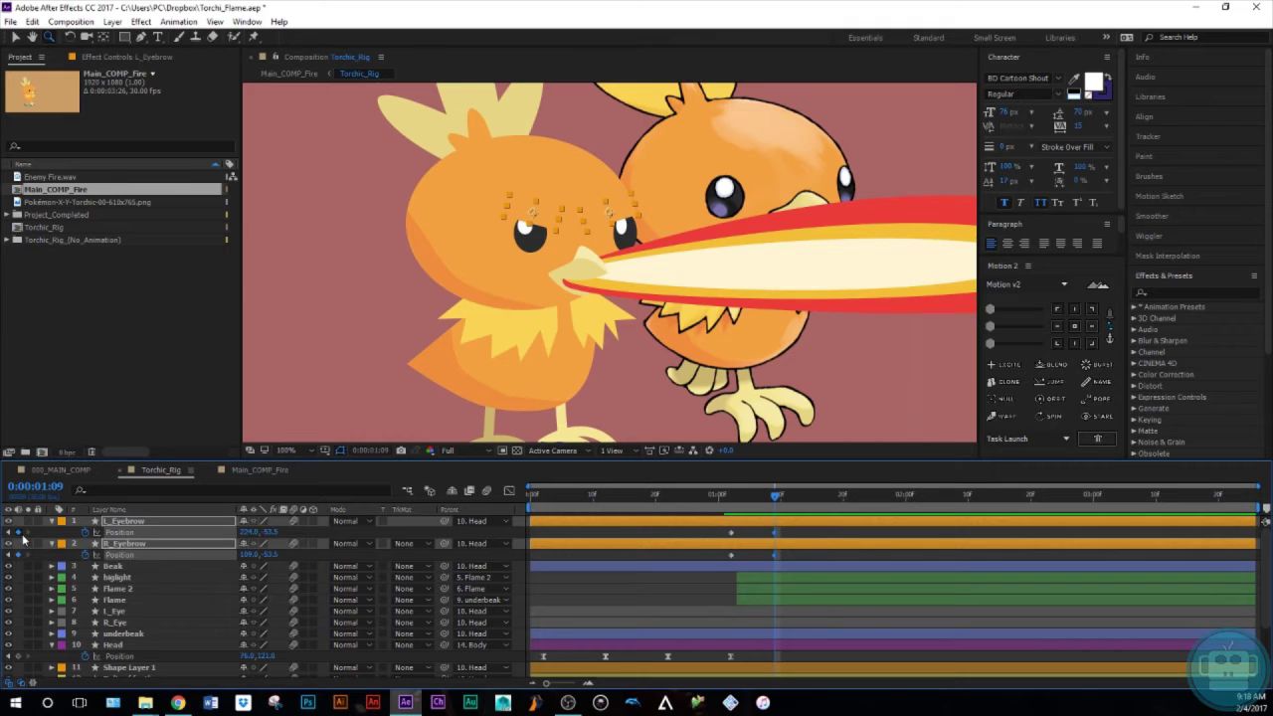
{"action": "key", "text": "j"}
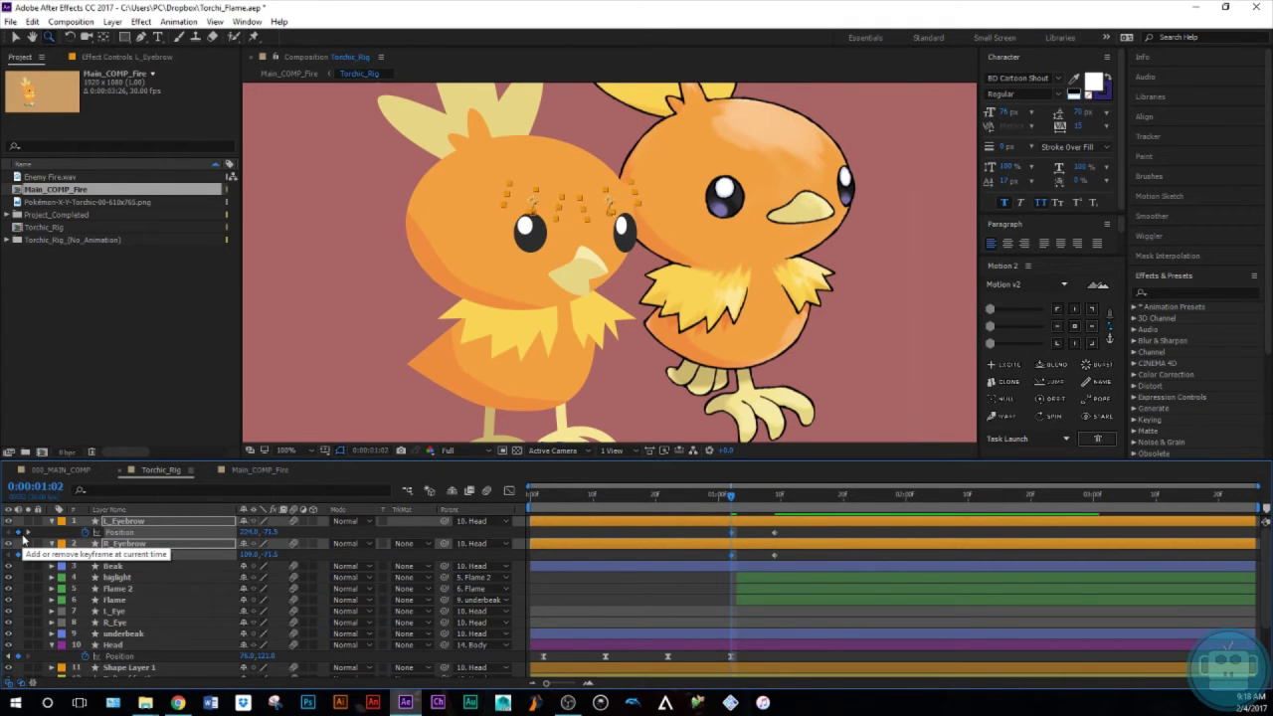
Apply Easy Ease to both eyebrows' Position keyframes, preview the frown, and move the current time to 0:00:01:19
{"action": "left_click_drag", "start_coordinate": [798, 529], "coordinate": [703, 565]}
{"action": "key", "text": "F9"}
{"action": "left_click_drag", "start_coordinate": [729, 494], "coordinate": [791, 631]}
{"action": "key", "text": "j"}
{"action": "key", "text": "shift+Page_Down"}
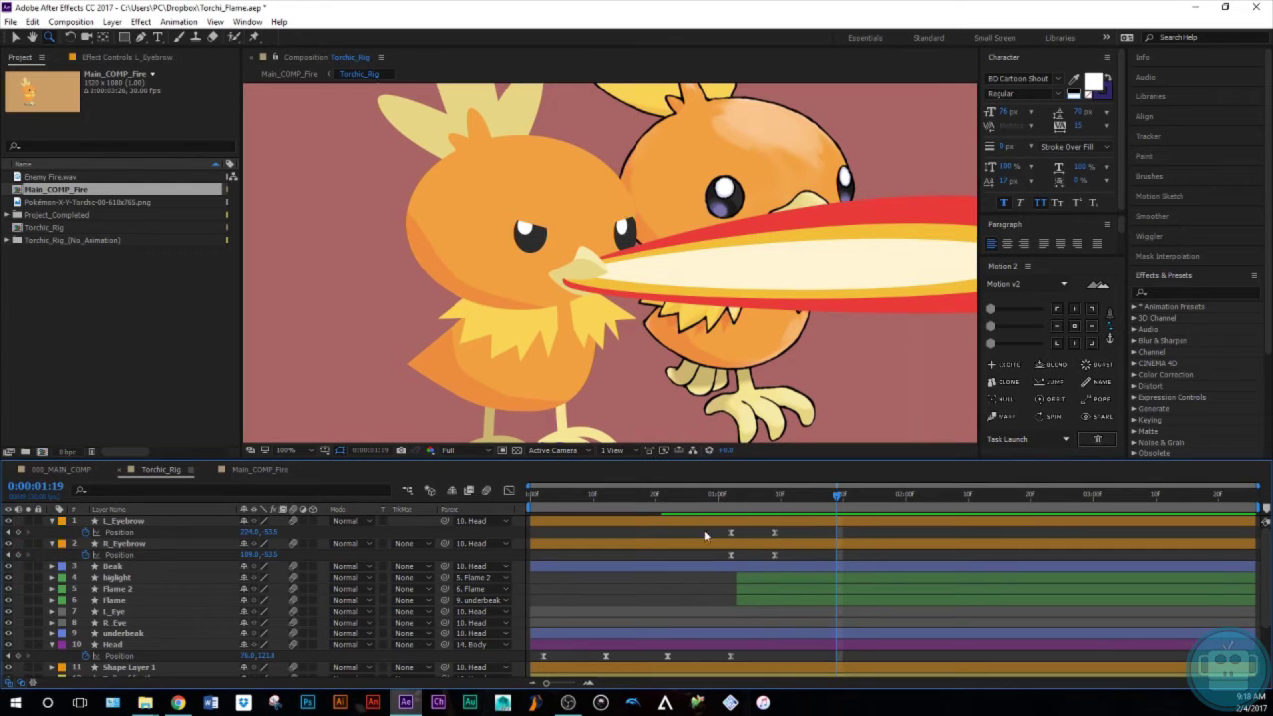
Shift the start of the higlight, Flame 2 and Flame layers to about 0:00:02:02
{"action": "left_click", "coordinate": [874, 579]}
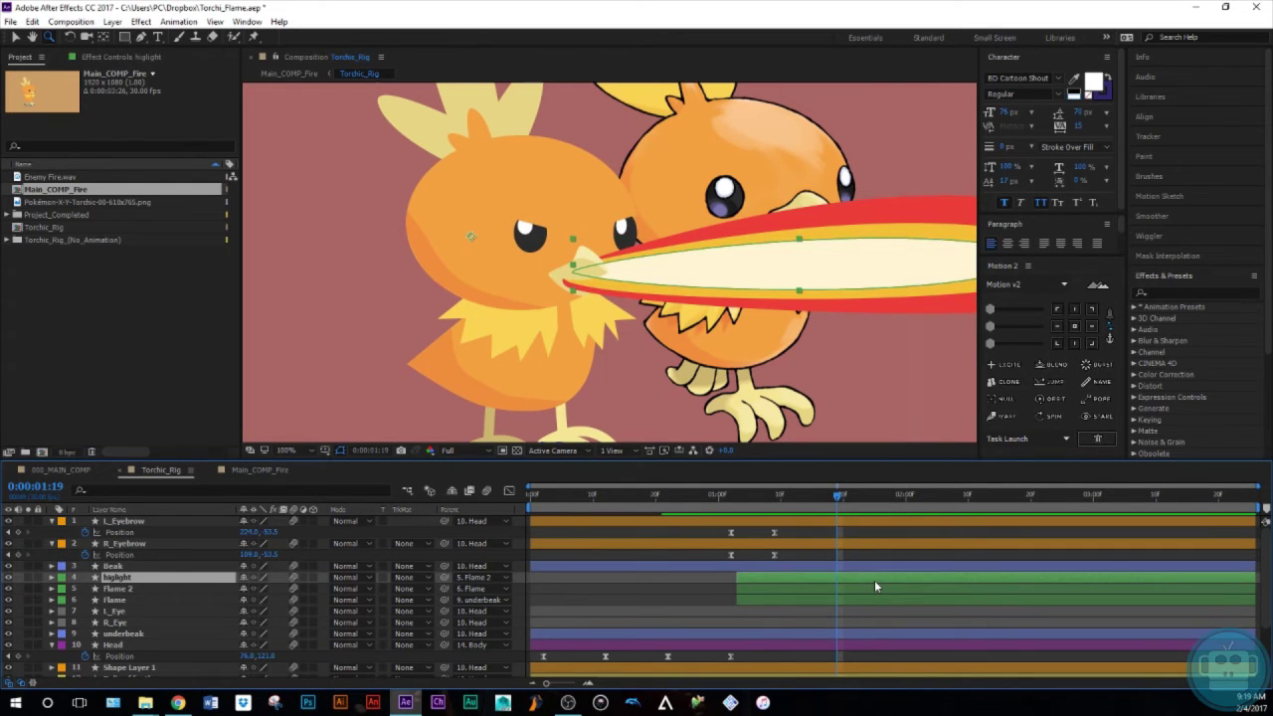
{"action": "left_click", "coordinate": [872, 591], "text": "shift"}
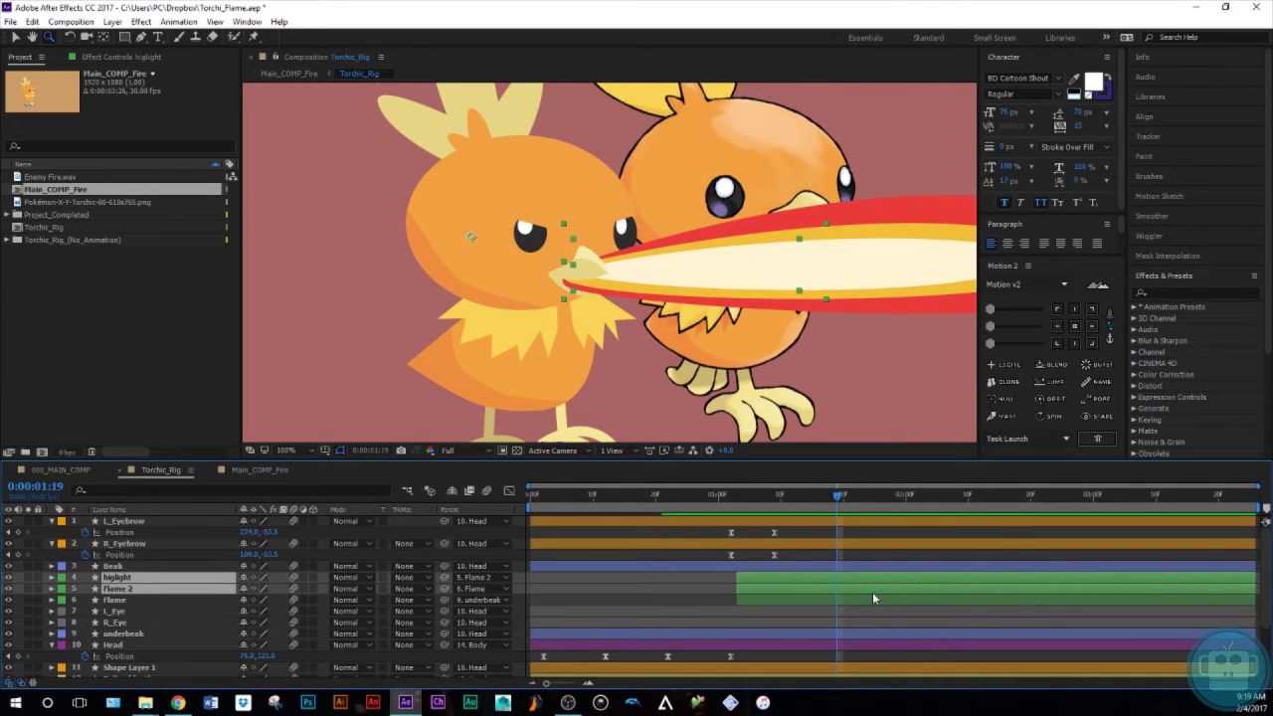
{"action": "left_click", "coordinate": [874, 598], "text": "shift"}
{"action": "key", "text": "bracketleft"}
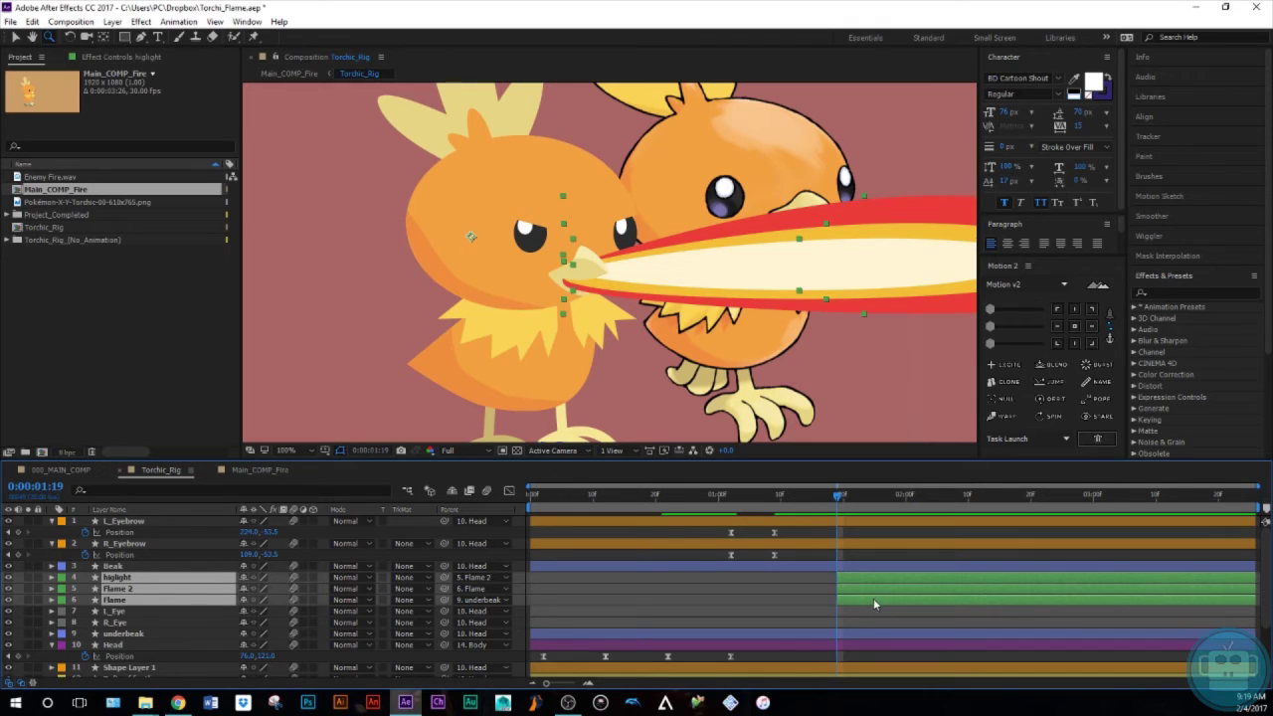
{"action": "left_click_drag", "start_coordinate": [838, 578], "coordinate": [918, 568]}
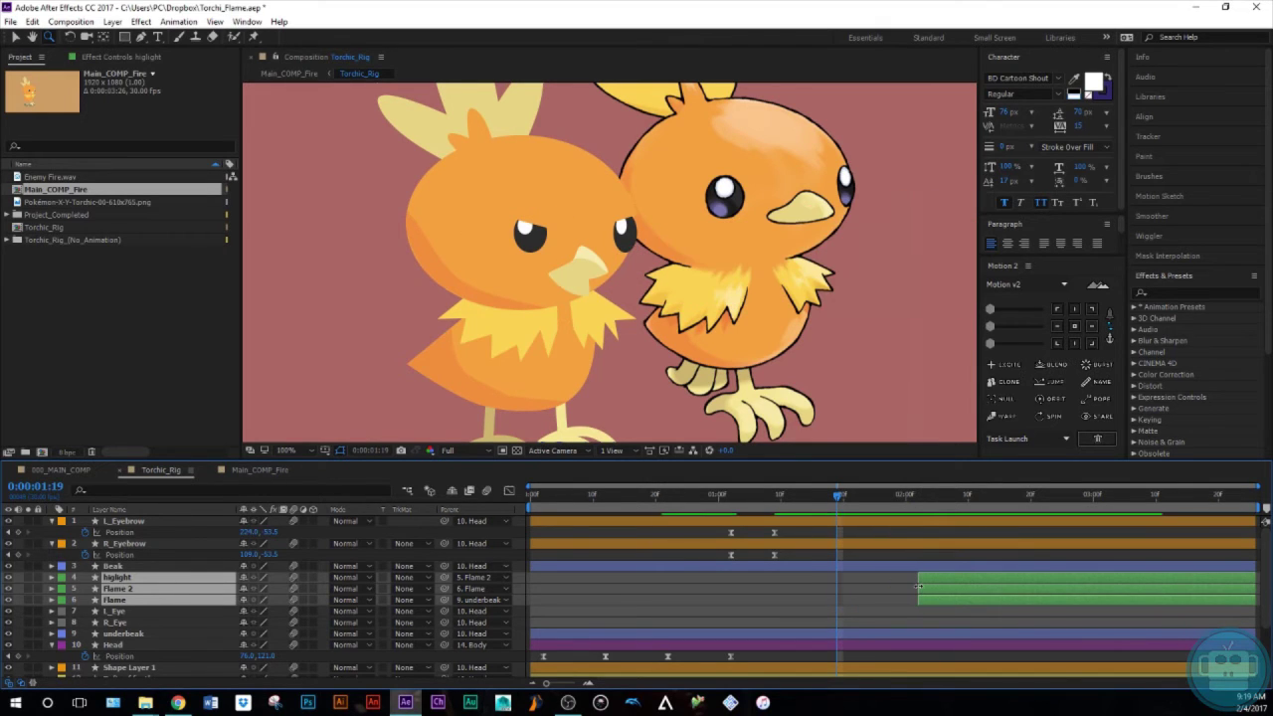
{"action": "left_click", "coordinate": [914, 553]}
Keyframe the Head's Rotation at 0° on 0:00:01:19 and about -13° on 0:00:01:29
{"action": "left_click_drag", "start_coordinate": [837, 497], "coordinate": [801, 623]}
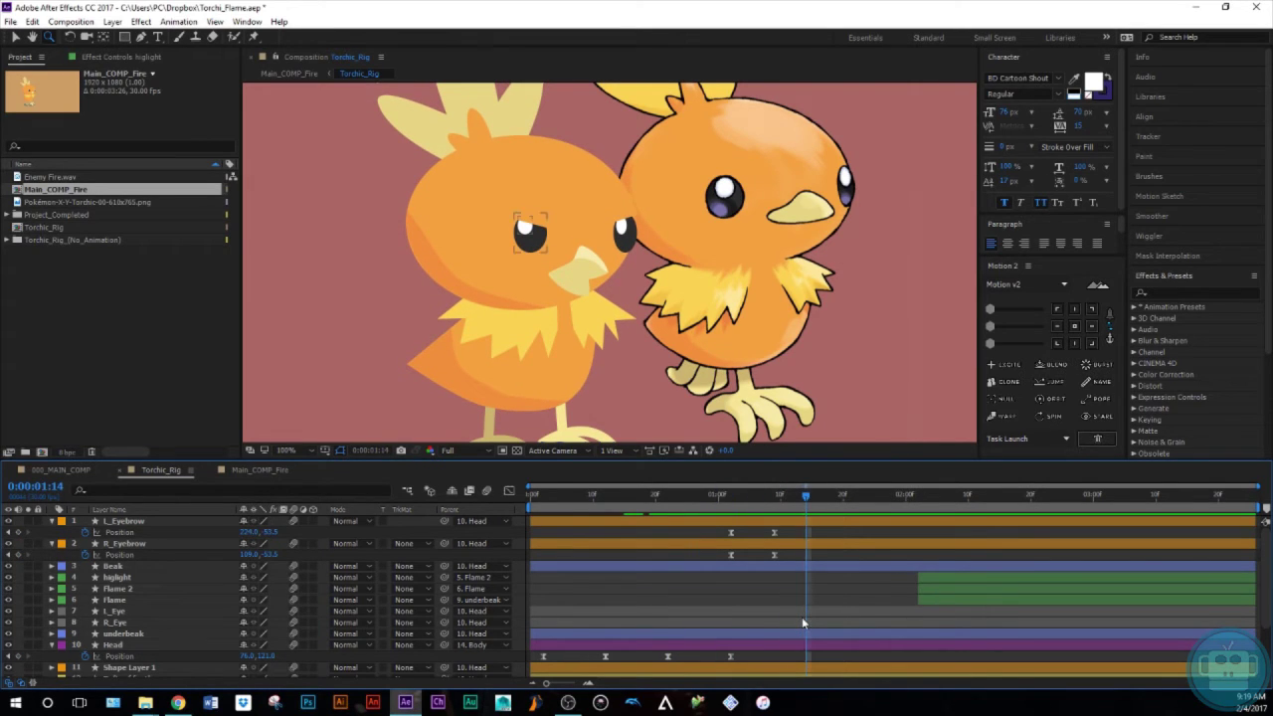
{"action": "key", "text": "j"}
{"action": "key", "text": "shift+Page_Down"}
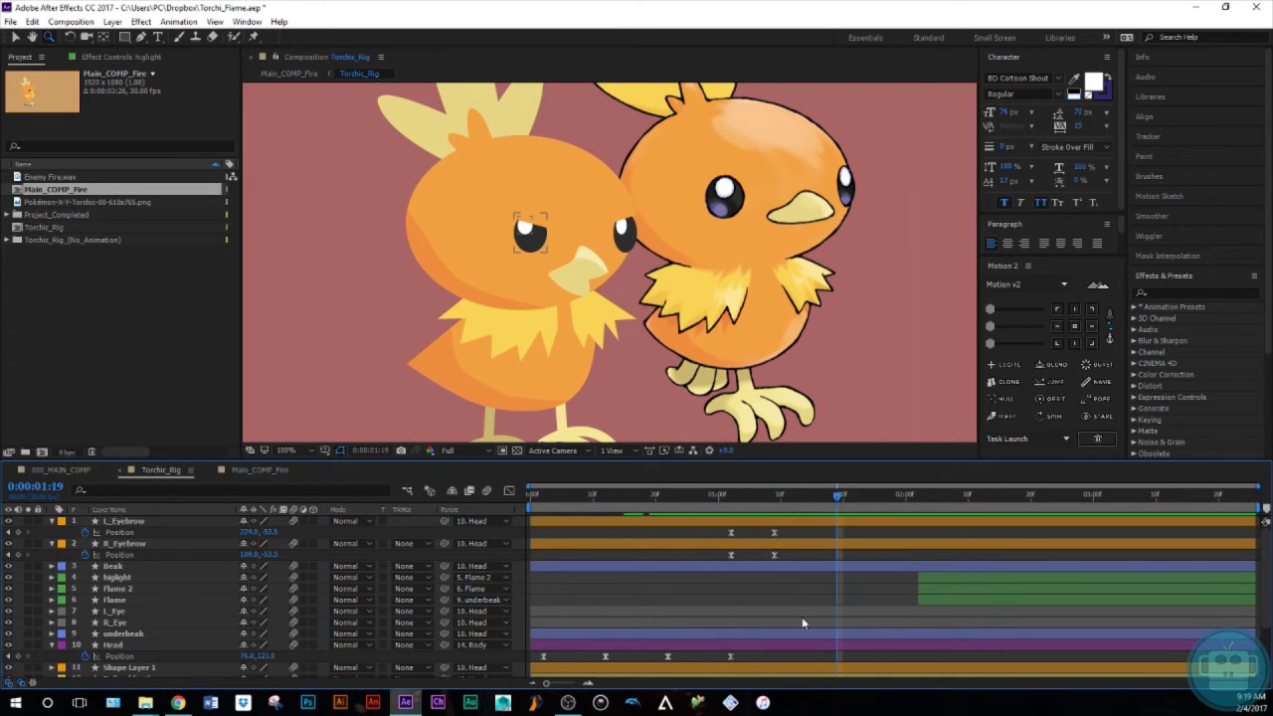
{"action": "scroll", "coordinate": [868, 584], "scroll_direction": "down", "scroll_amount": 1}
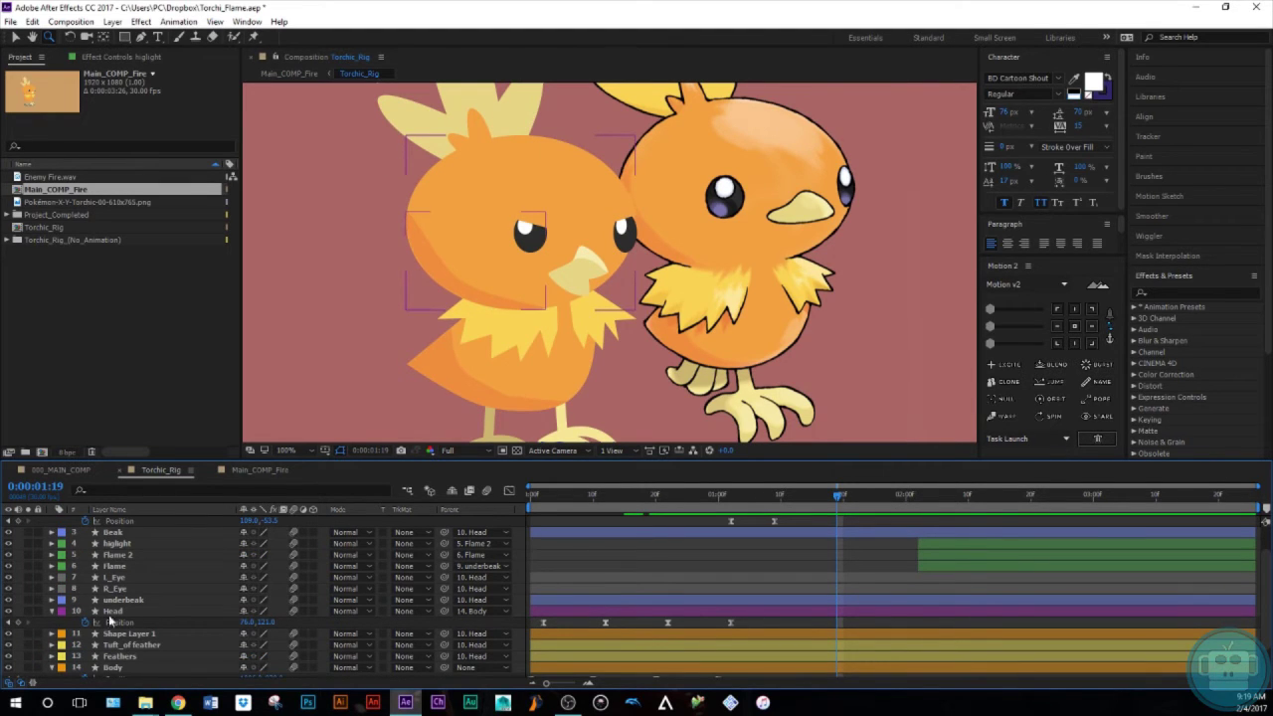
{"action": "left_click", "coordinate": [538, 611]}
{"action": "key", "text": "r"}
{"action": "left_click", "coordinate": [87, 622]}
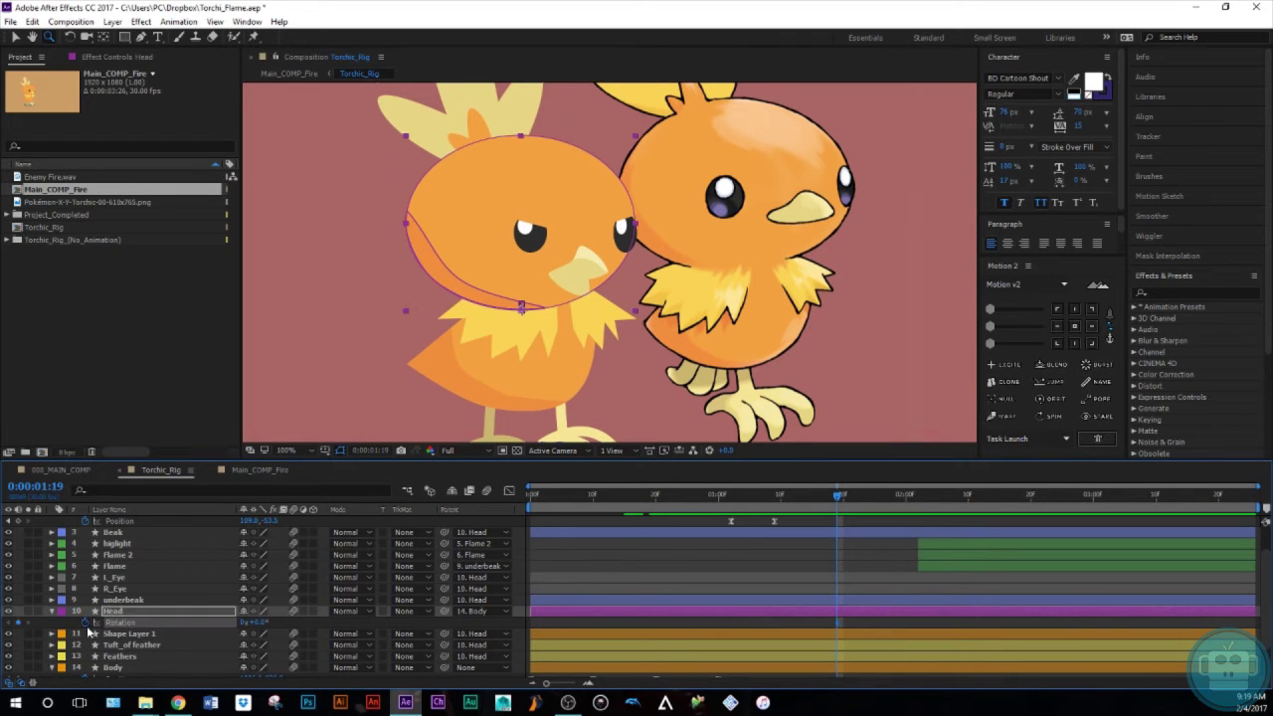
{"action": "key", "text": "shift+Page_Down"}
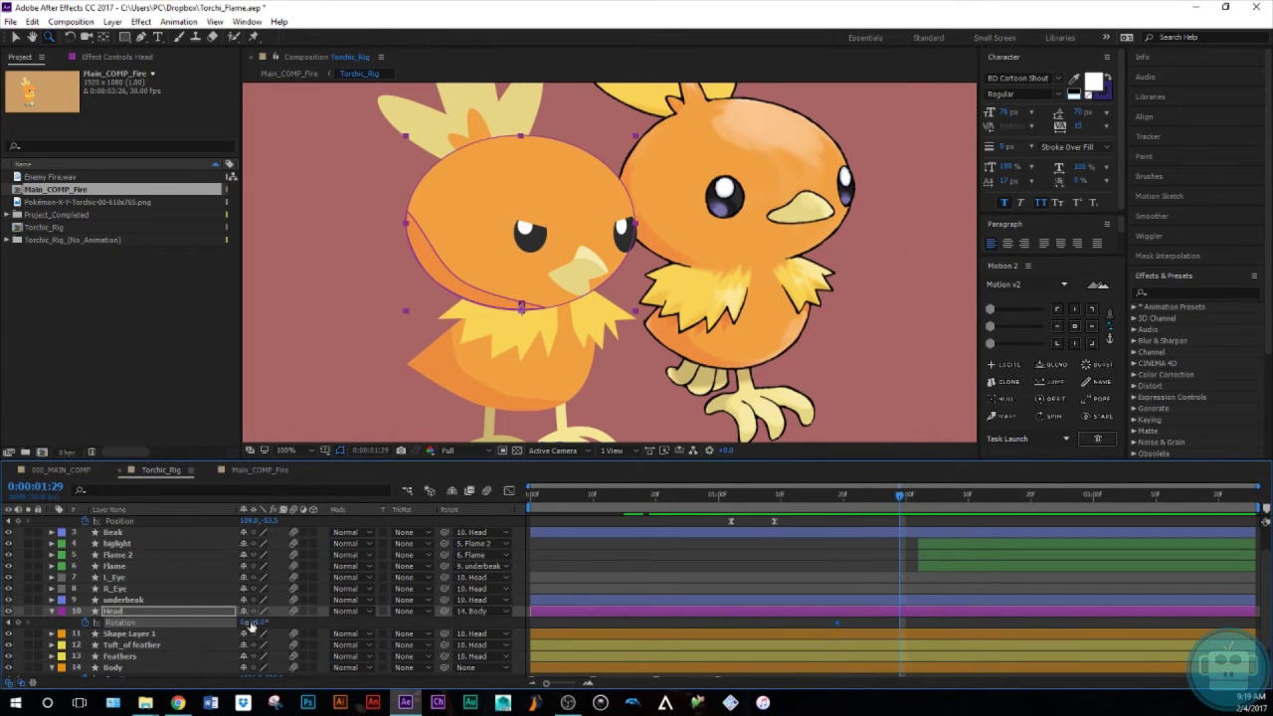
{"action": "mouse_move", "coordinate": [251, 622]}
{"action": "left_mouse_down"}
{"action": "mouse_move", "coordinate": [204, 622]}
{"action": "mouse_move", "coordinate": [250, 630]}
{"action": "left_mouse_up"}
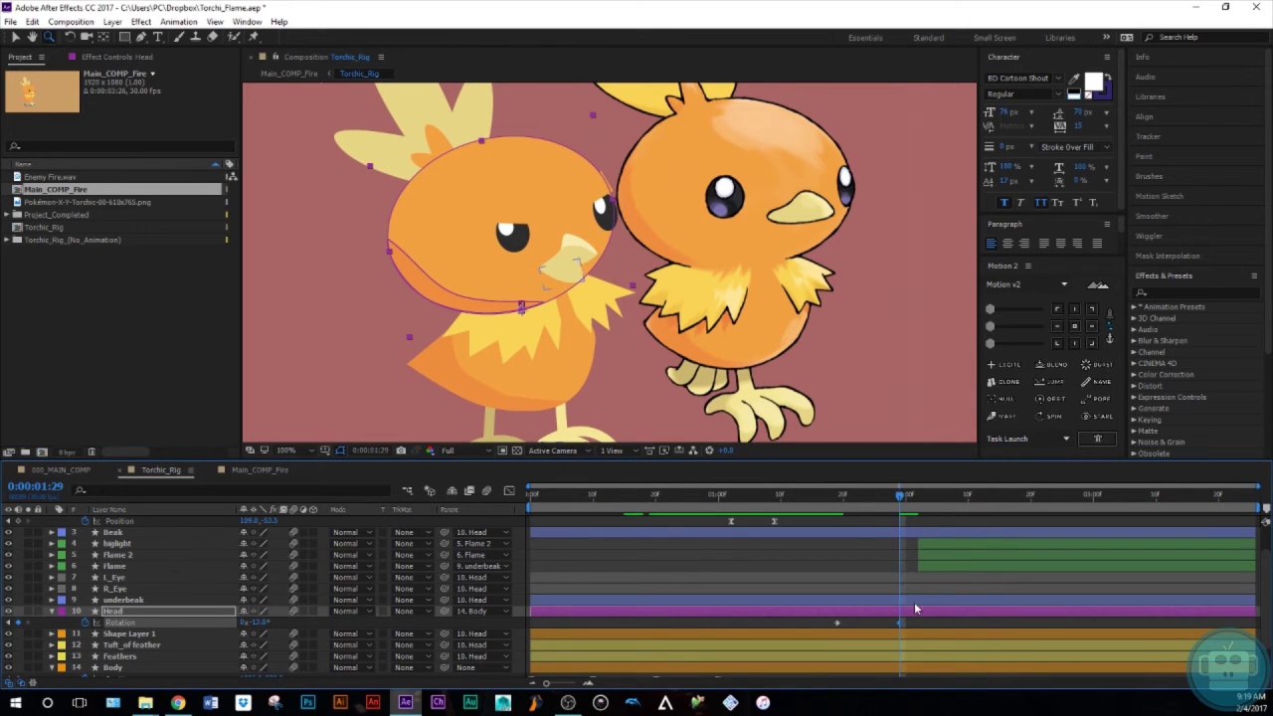
Apply Easy Ease to both Head Rotation keyframes, preview the tilt, and return the current time to 0:00:01:19
{"action": "left_click_drag", "start_coordinate": [912, 620], "coordinate": [803, 627]}
{"action": "key", "text": "F9"}
{"action": "left_click", "coordinate": [944, 622]}
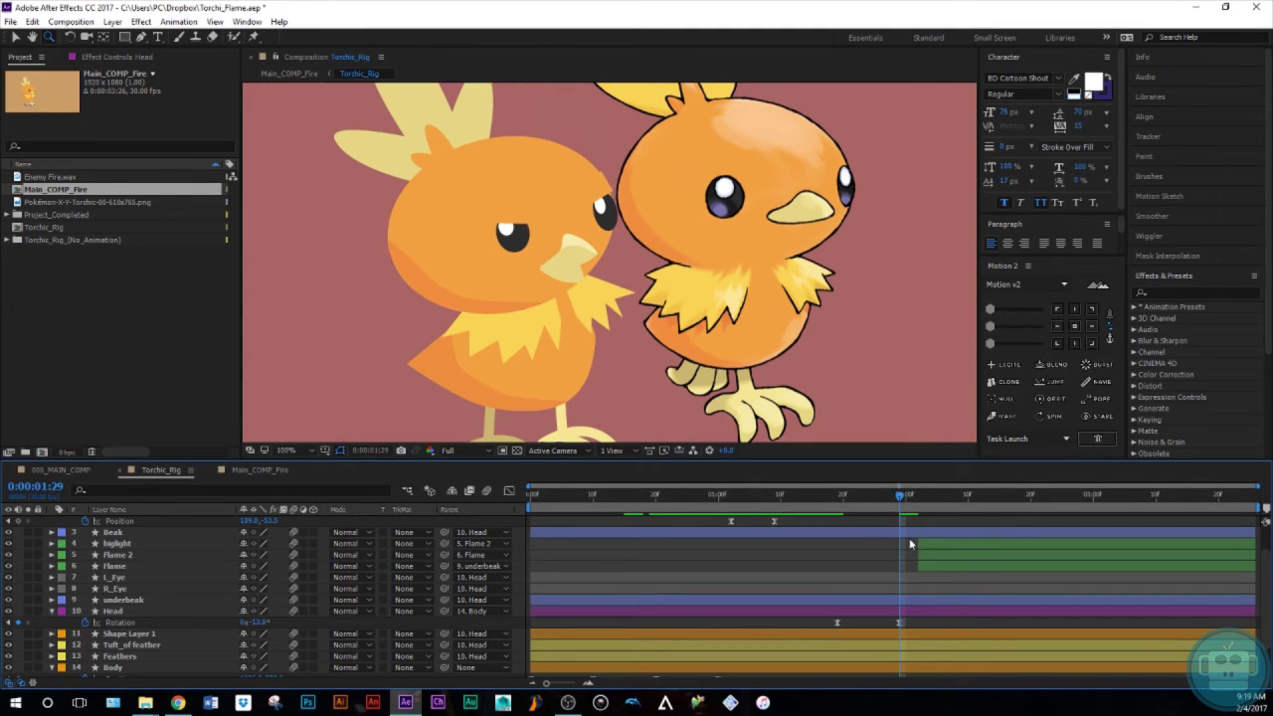
{"action": "left_click_drag", "start_coordinate": [901, 495], "coordinate": [837, 495]}
{"action": "left_click_drag", "start_coordinate": [844, 539], "coordinate": [879, 585]}
{"action": "key", "text": "j"}
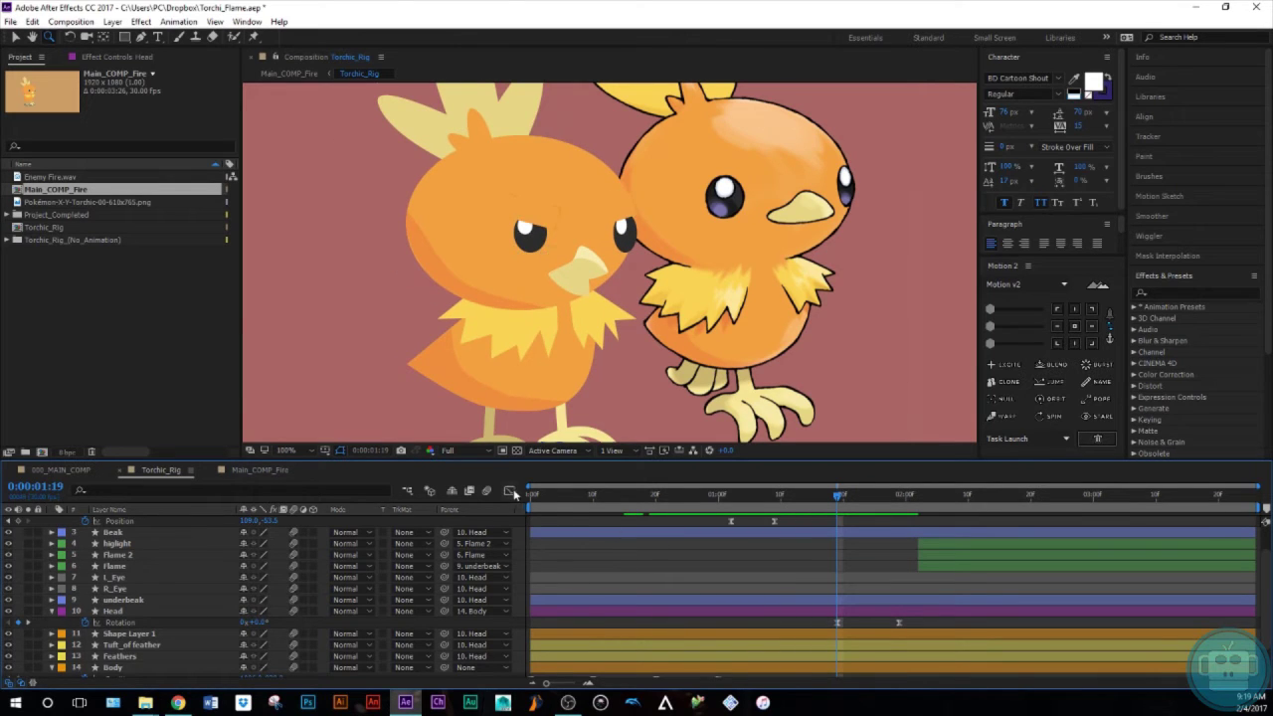
Show the Head's Rotation in the Graph Editor as a speed graph
{"action": "left_click", "coordinate": [508, 491]}
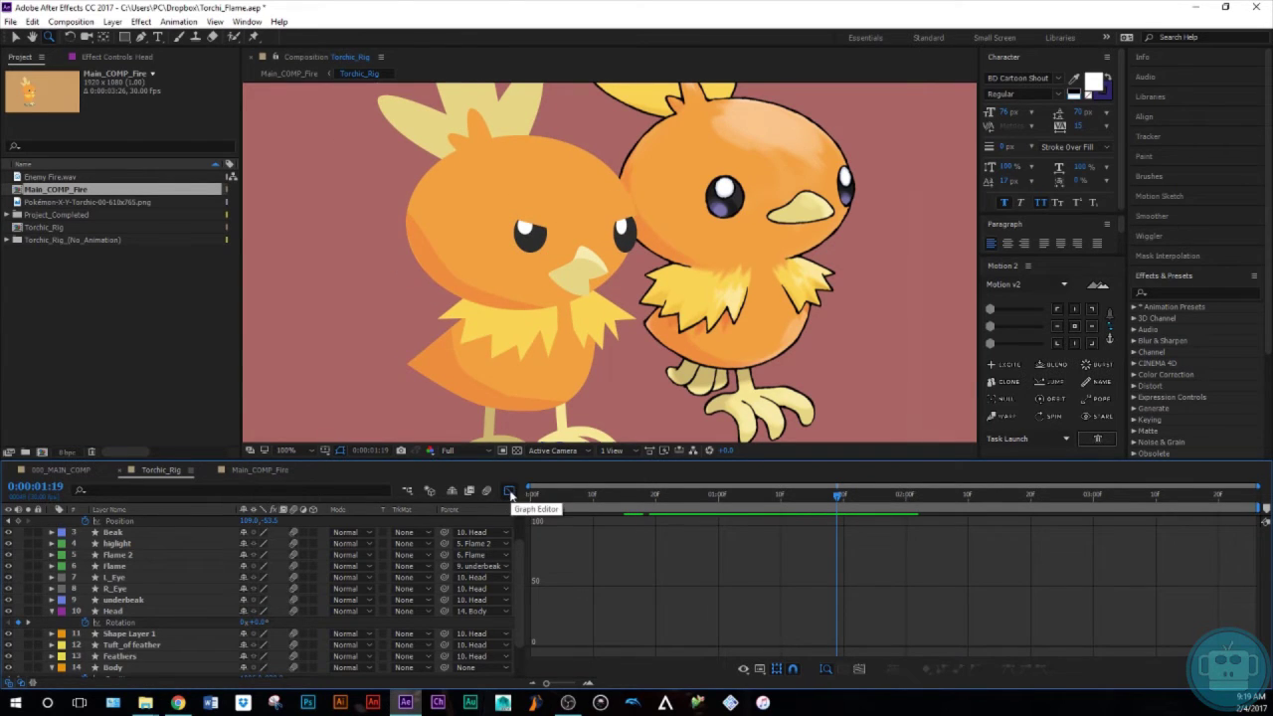
{"action": "left_click", "coordinate": [120, 624]}
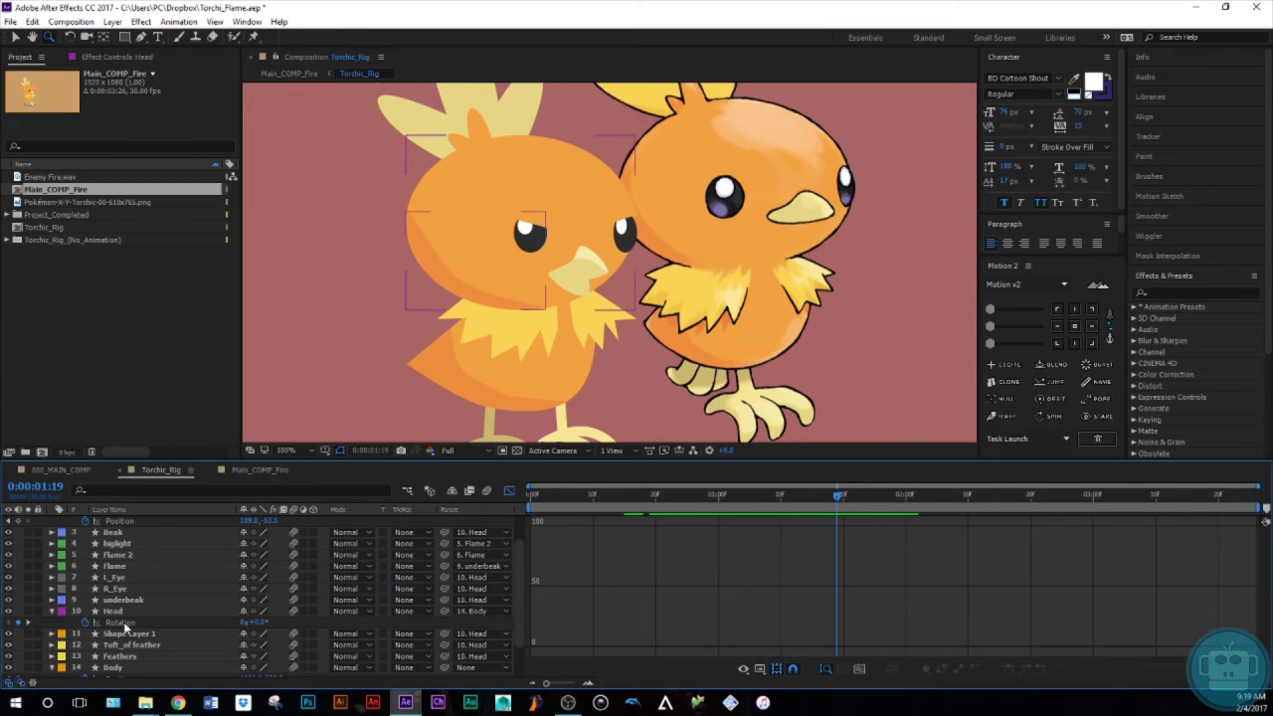
{"action": "left_click", "coordinate": [123, 624]}
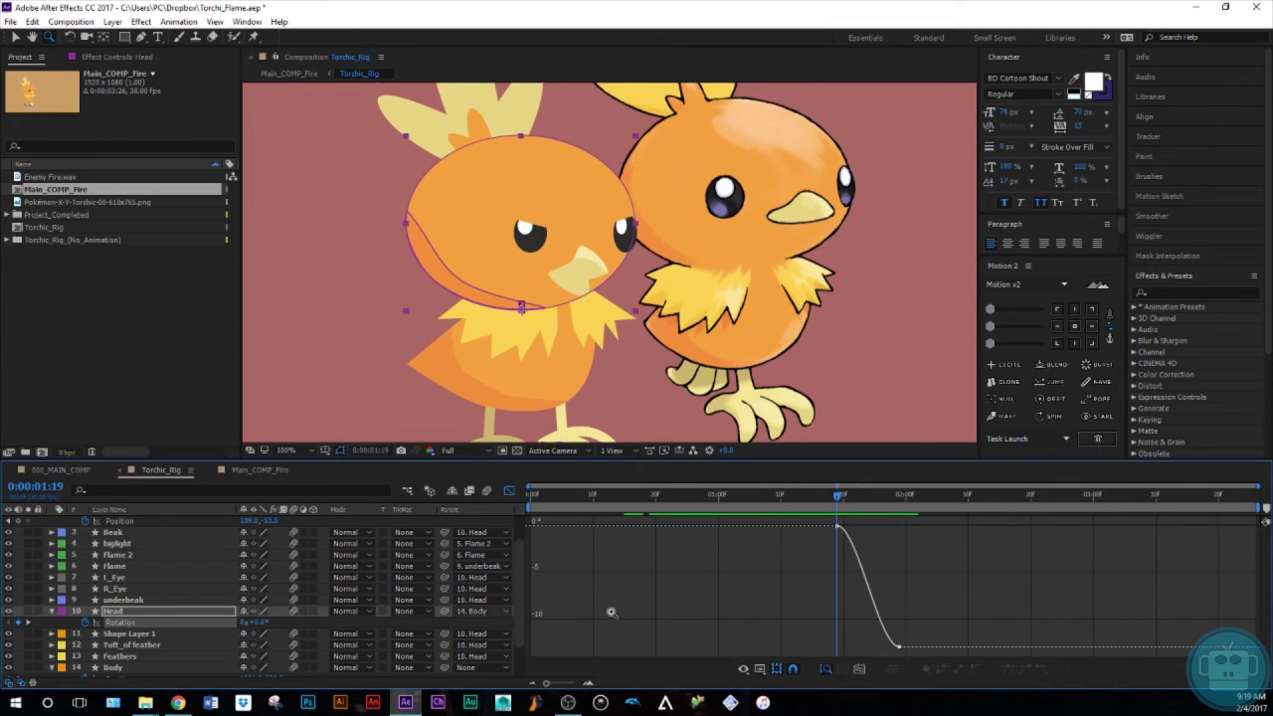
{"action": "left_click", "coordinate": [759, 670]}
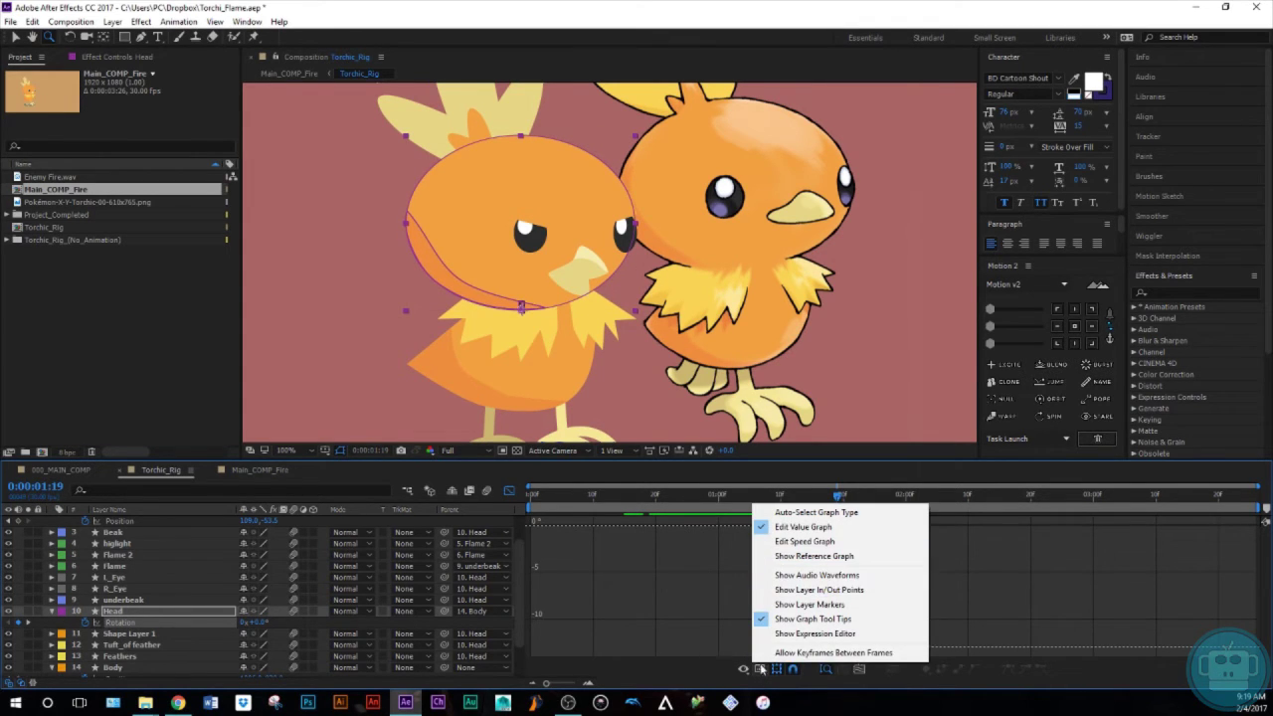
{"action": "left_click", "coordinate": [793, 543]}
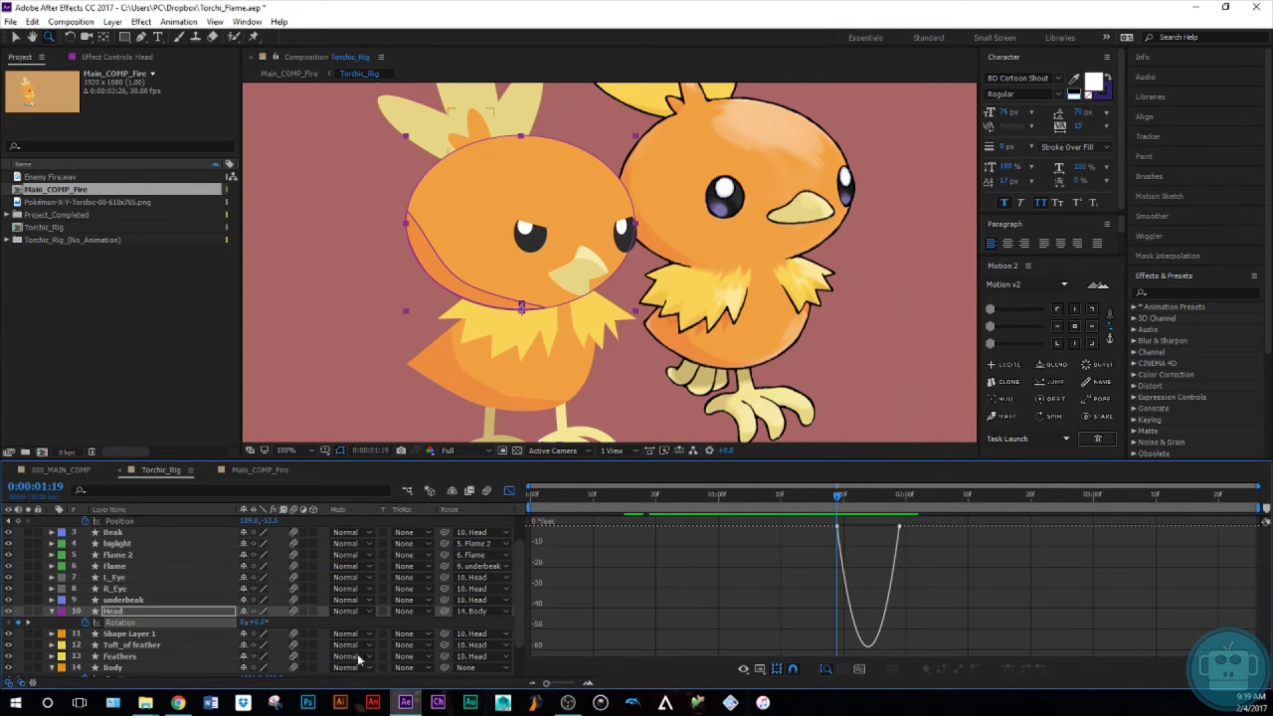
Reshape the Head's Rotation speed curve into a sharp spike midway between its keyframes, then return to the layer timeline and preview the snap
{"action": "key", "text": "v"}
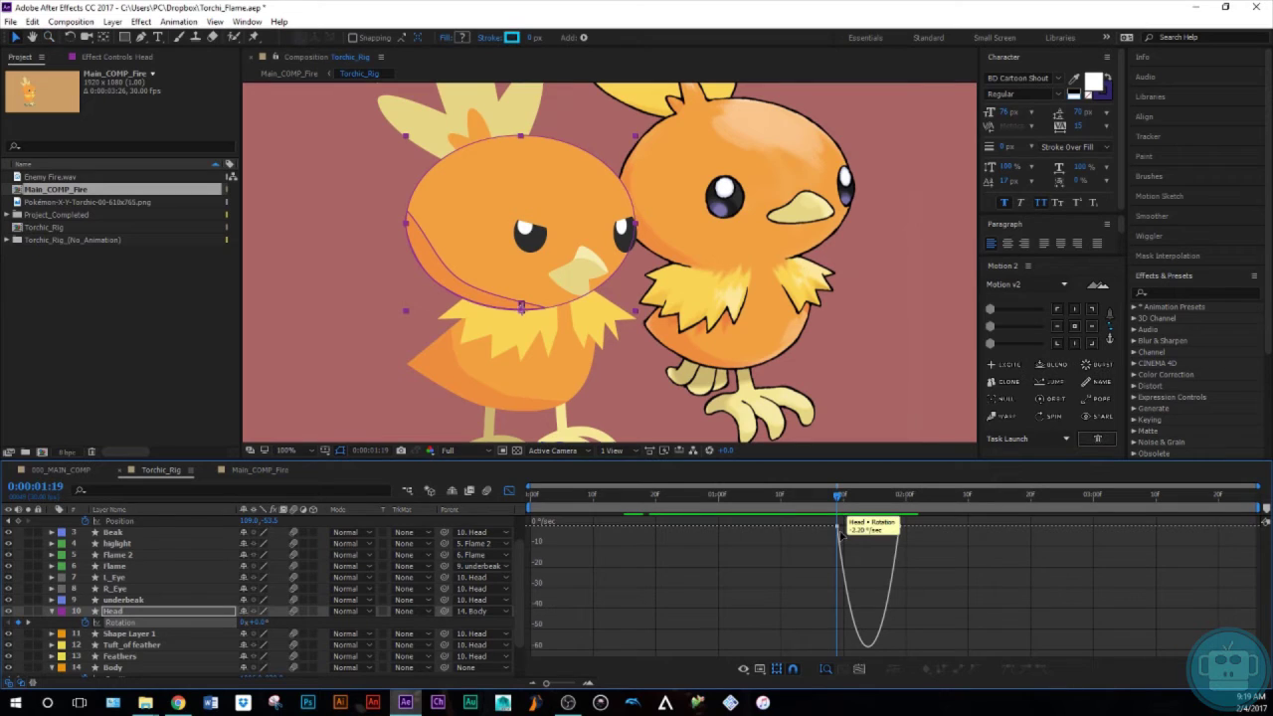
{"action": "left_click", "coordinate": [838, 528]}
{"action": "left_click_drag", "start_coordinate": [847, 532], "coordinate": [880, 529]}
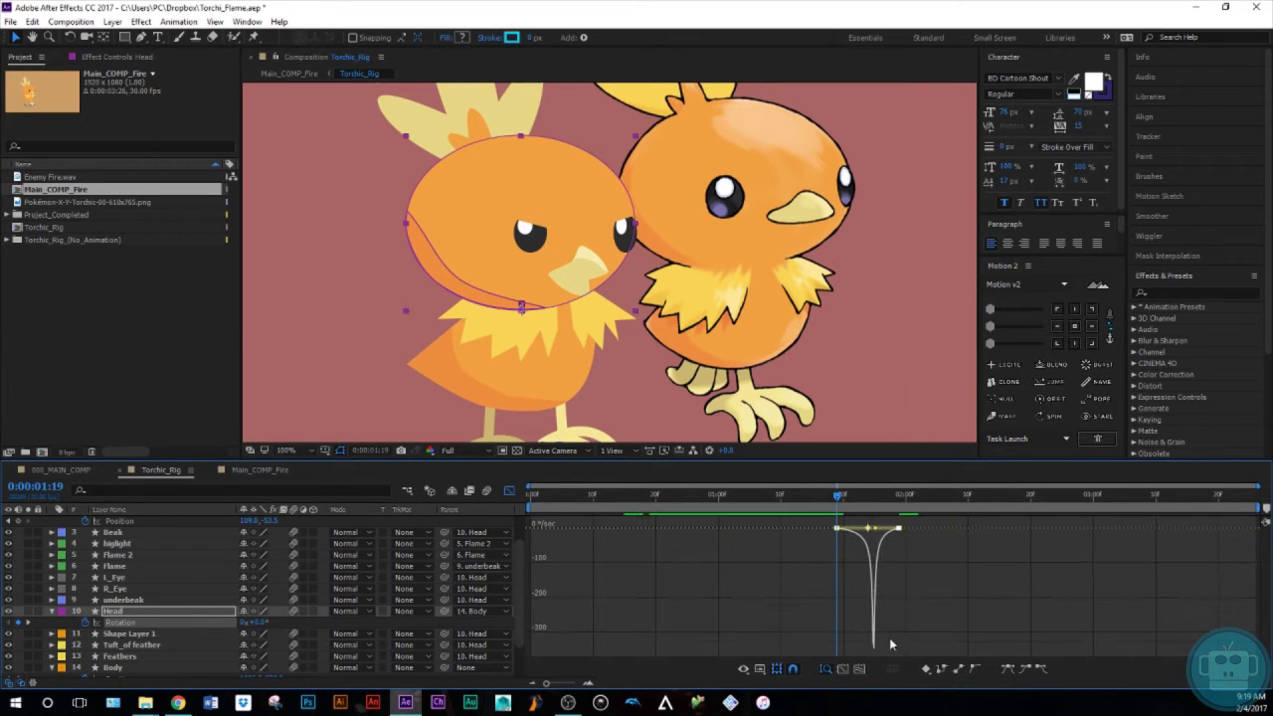
{"action": "left_click", "coordinate": [509, 491]}
{"action": "left_click_drag", "start_coordinate": [837, 503], "coordinate": [811, 636]}
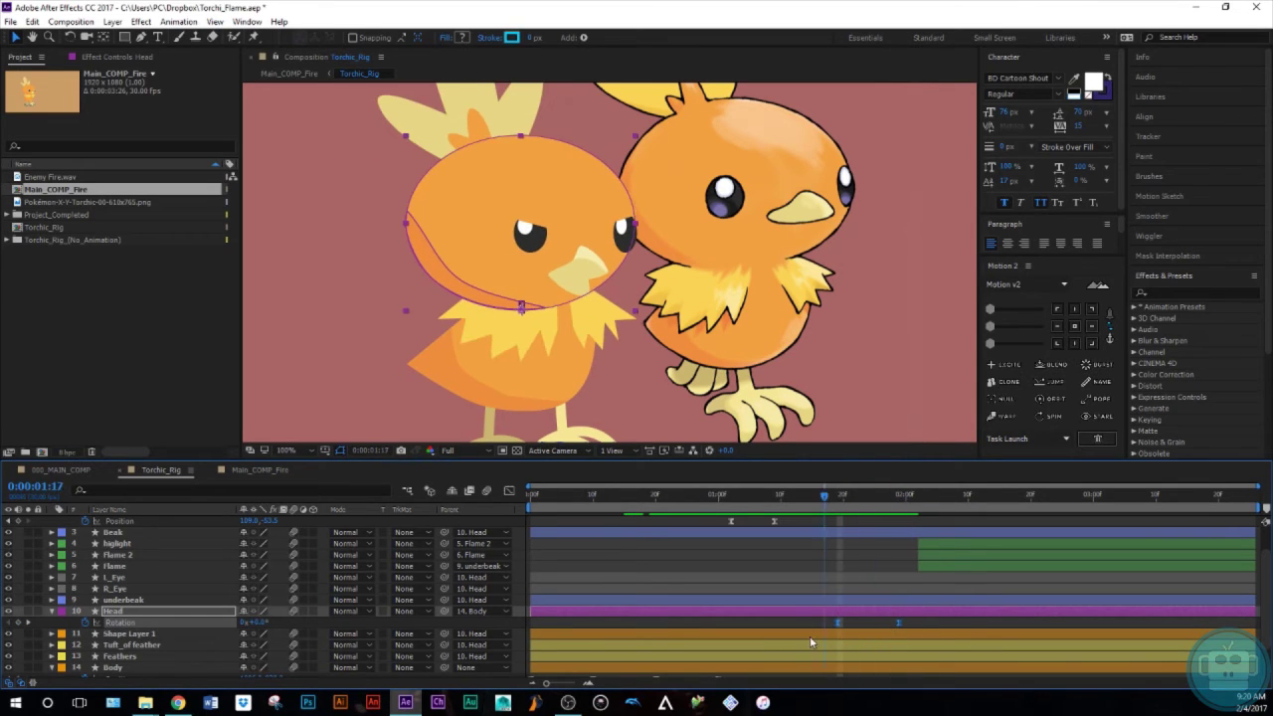
{"action": "left_click", "coordinate": [861, 622]}
{"action": "left_click", "coordinate": [855, 502]}
{"action": "left_click_drag", "start_coordinate": [865, 506], "coordinate": [837, 559]}
Trim the ends of the L_Eyebrow and R_Eyebrow layers to 0:00:01:19
{"action": "scroll", "coordinate": [834, 575], "scroll_direction": "up", "scroll_amount": 1}
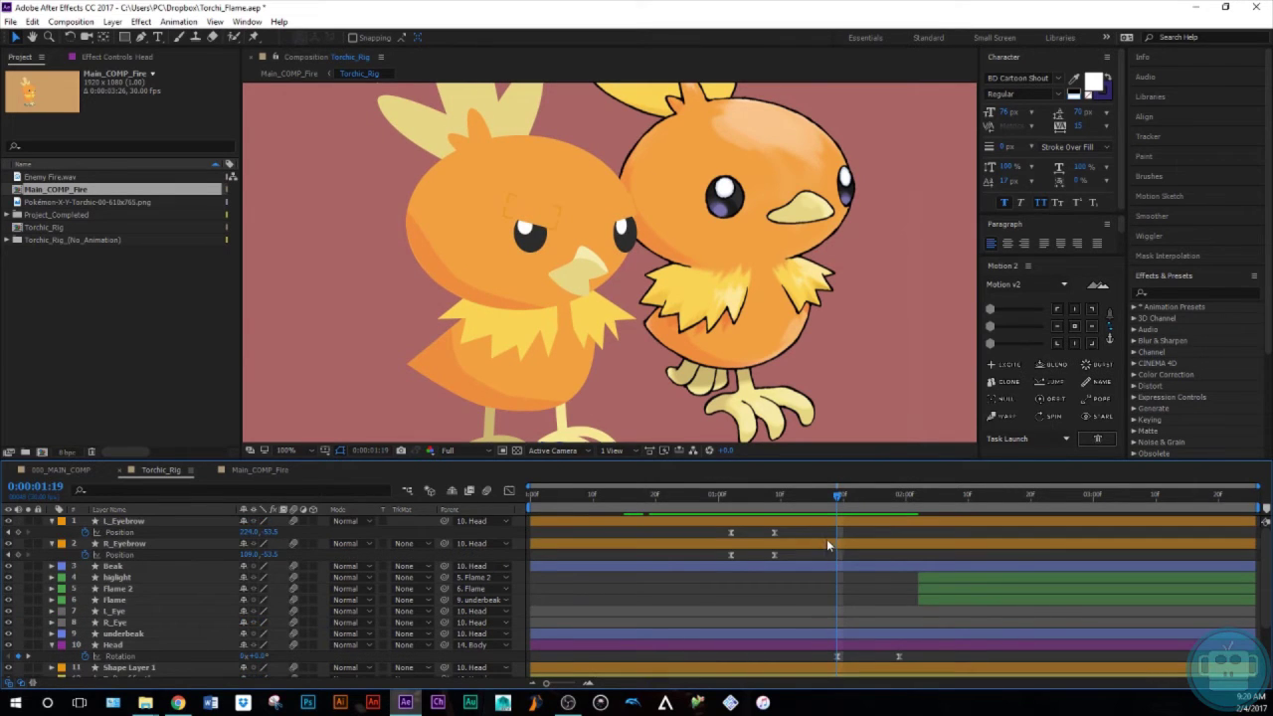
{"action": "left_click", "coordinate": [828, 542]}
{"action": "left_click", "coordinate": [841, 521], "text": "shift"}
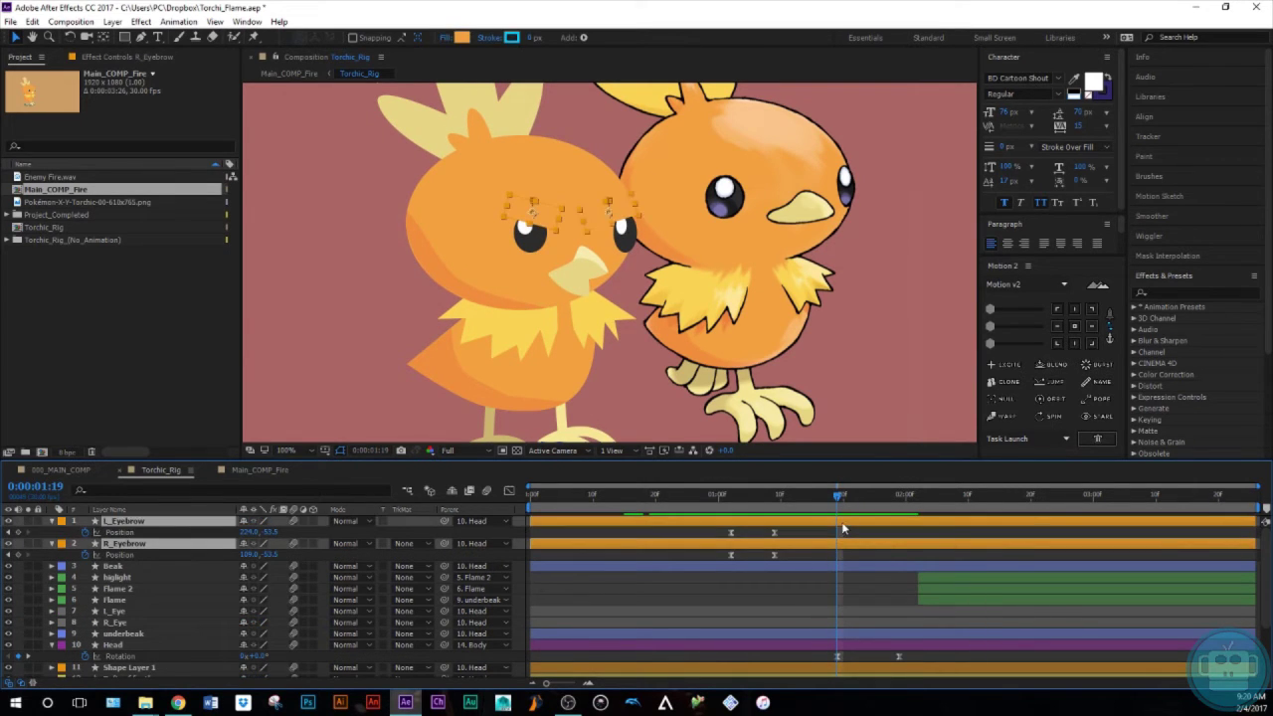
{"action": "key", "text": "alt+bracketright"}
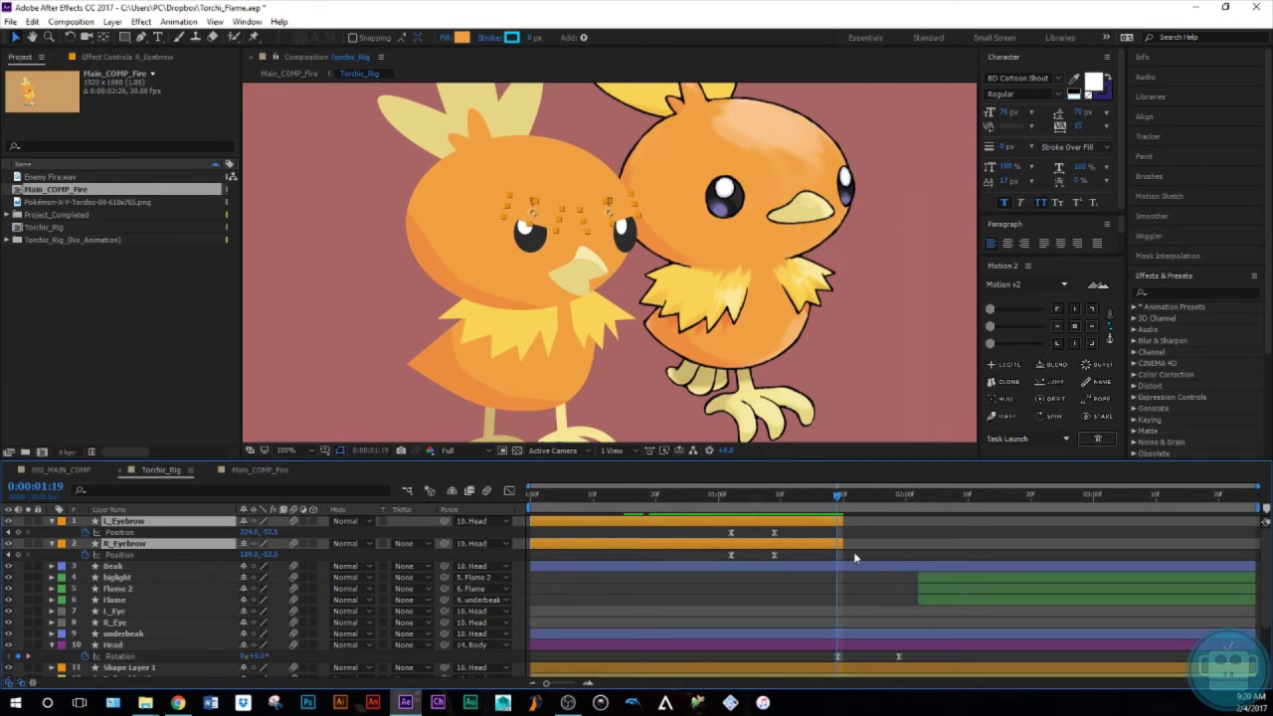
{"action": "left_click", "coordinate": [854, 554]}
{"action": "left_click_drag", "start_coordinate": [839, 493], "coordinate": [847, 564]}
Add Scale keyframes to L_Eye and R_Eye at 0:00:01:19
{"action": "left_click", "coordinate": [855, 620]}
{"action": "left_click", "coordinate": [856, 610], "text": "shift"}
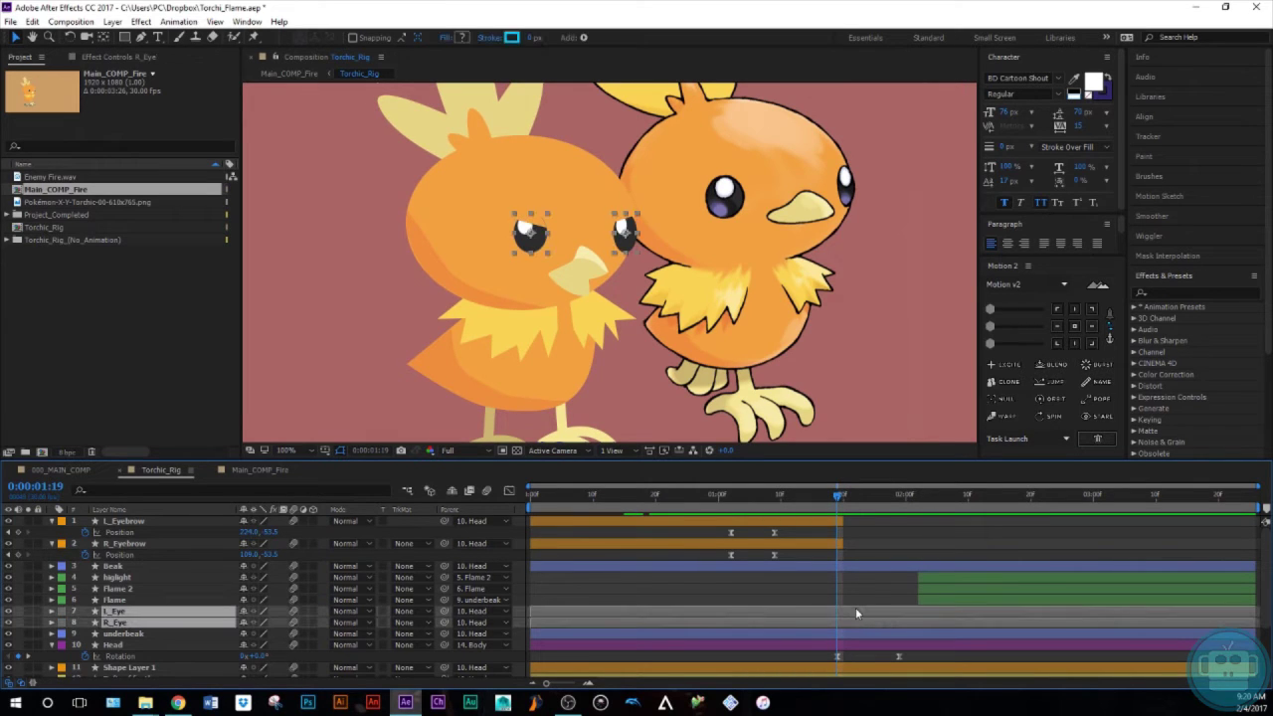
{"action": "key", "text": "s"}
{"action": "scroll", "coordinate": [869, 595], "scroll_direction": "down", "scroll_amount": 3}
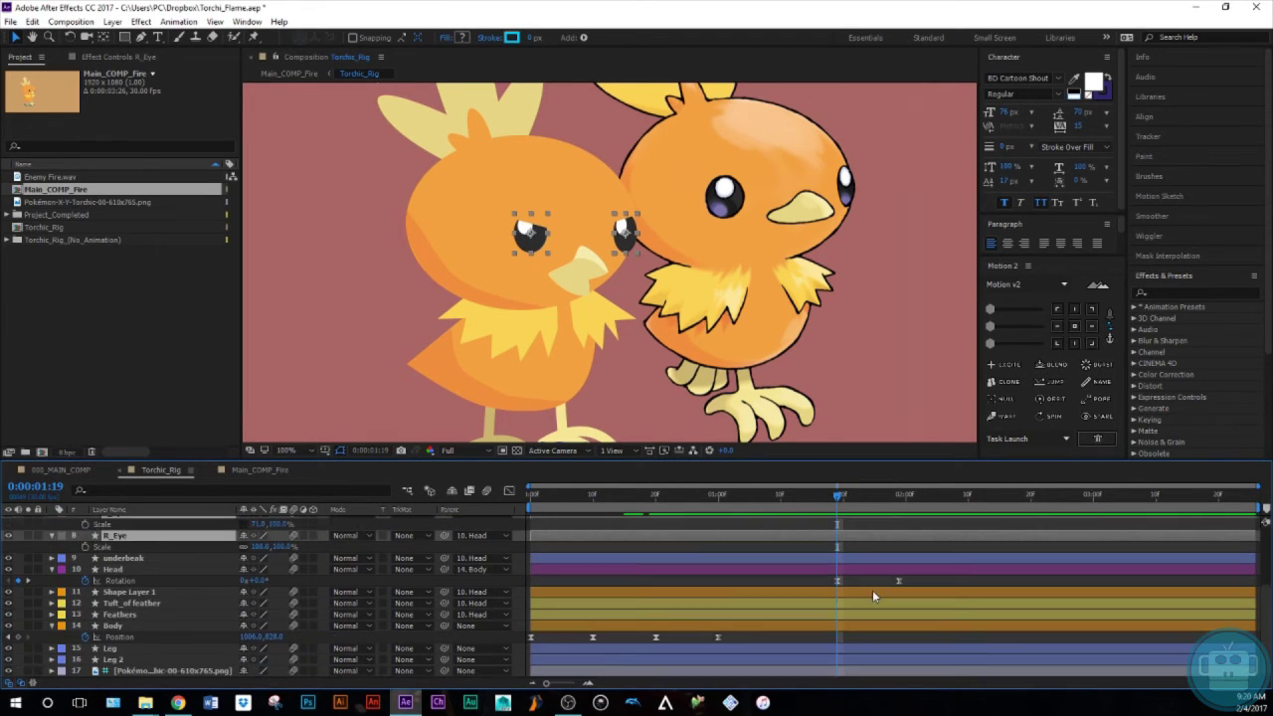
{"action": "scroll", "coordinate": [511, 581], "scroll_direction": "up", "scroll_amount": 1}
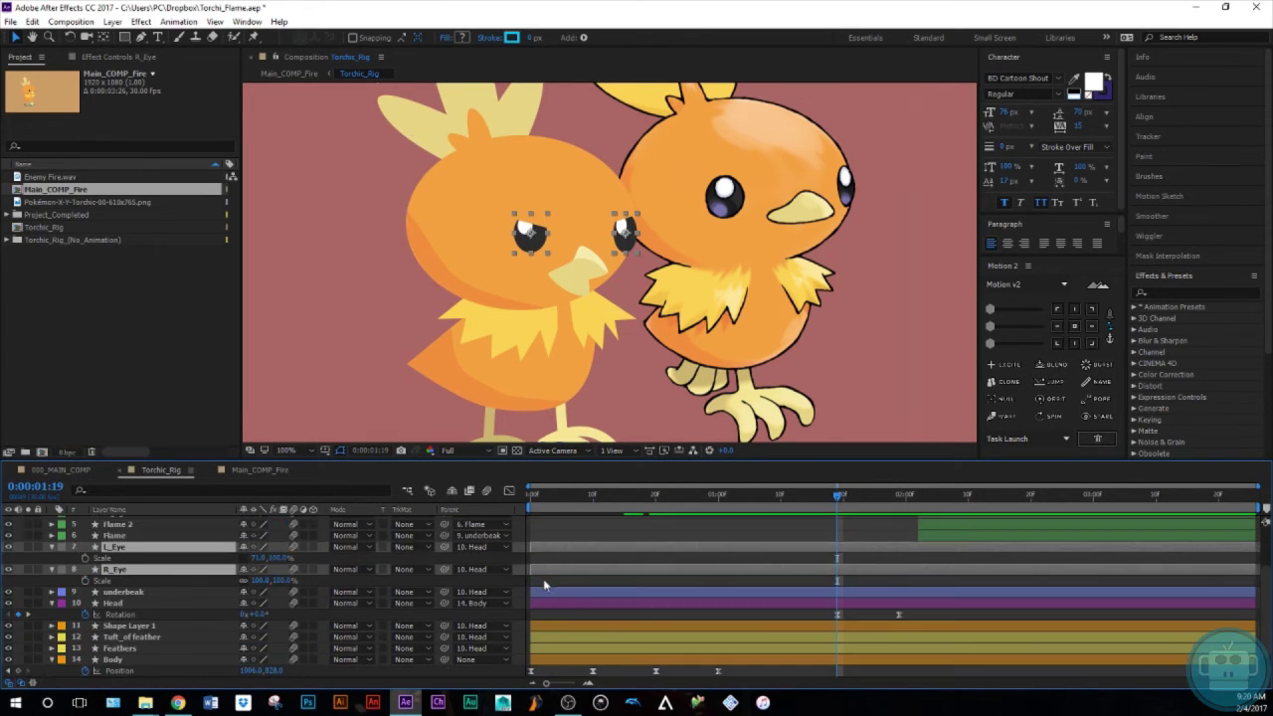
{"action": "left_click", "coordinate": [85, 557]}
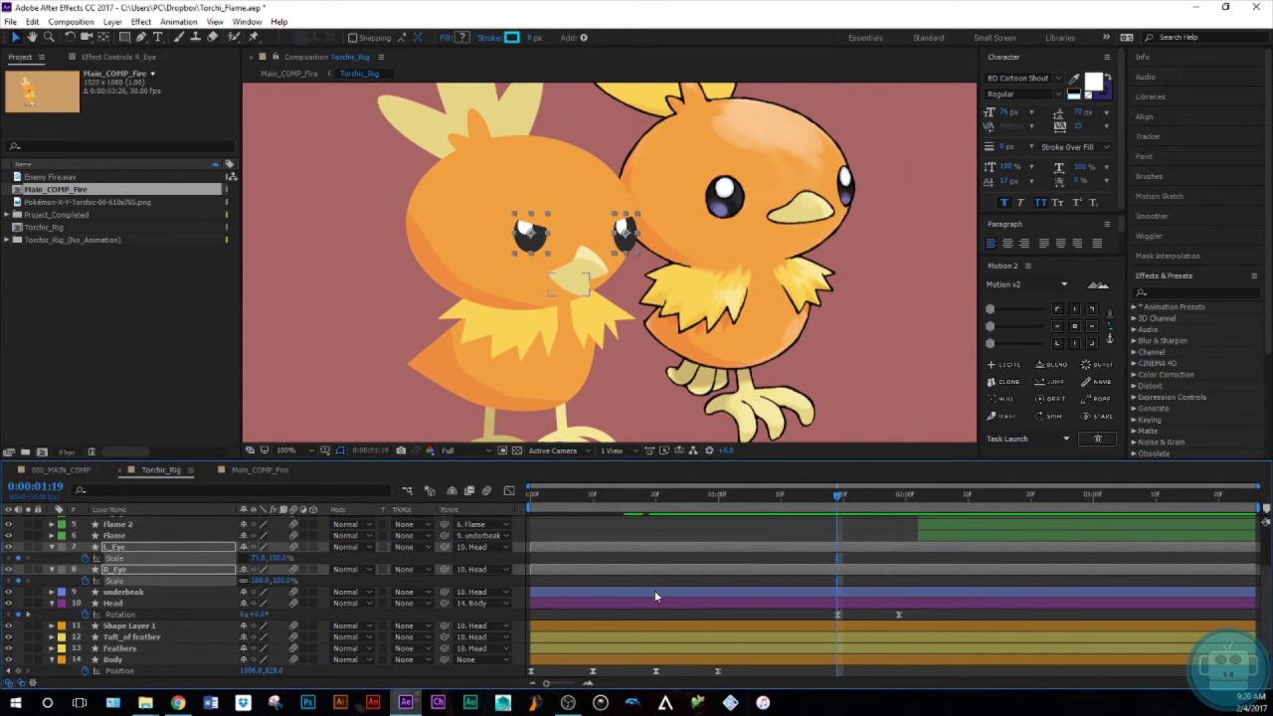
Add Position keyframes to both eyes at 0:00:01:19 and 0:00:01:29, plus Scale keyframes at 0:00:01:29
{"action": "key", "text": "shift+Page_Down"}
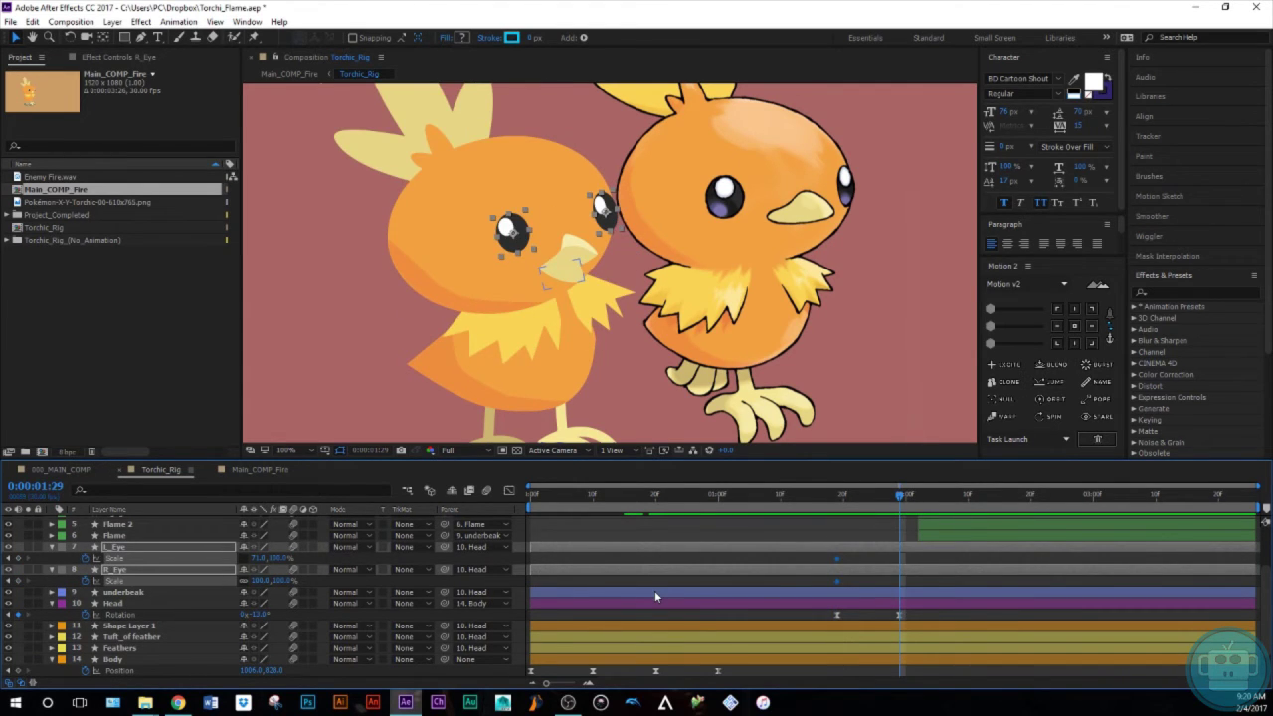
{"action": "key", "text": "shift+p"}
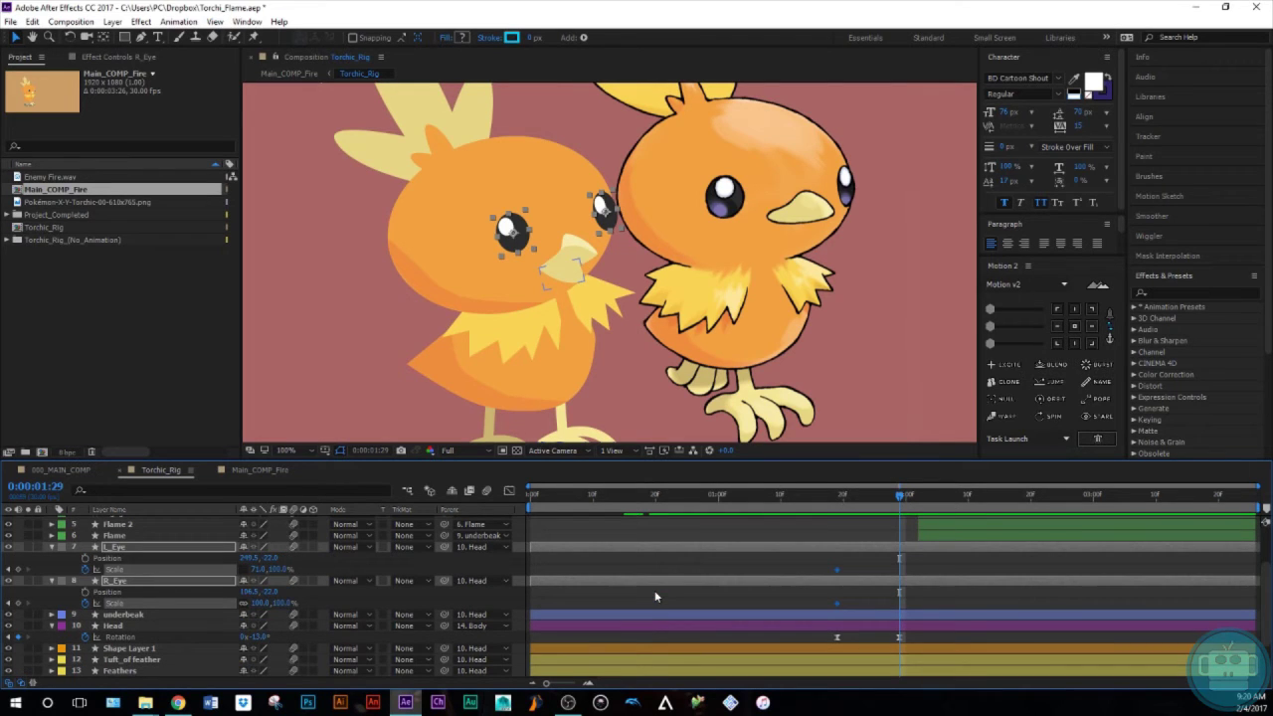
{"action": "left_click", "coordinate": [88, 593]}
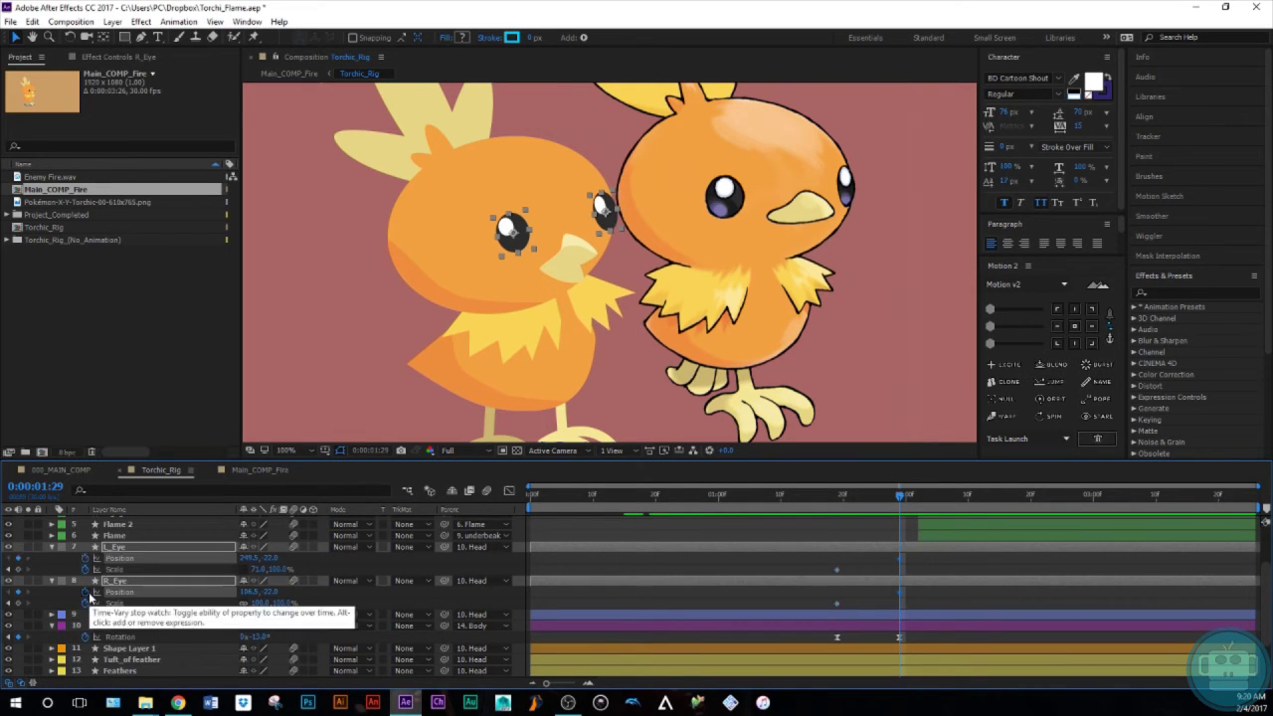
{"action": "key", "text": "shift+Page_Up"}
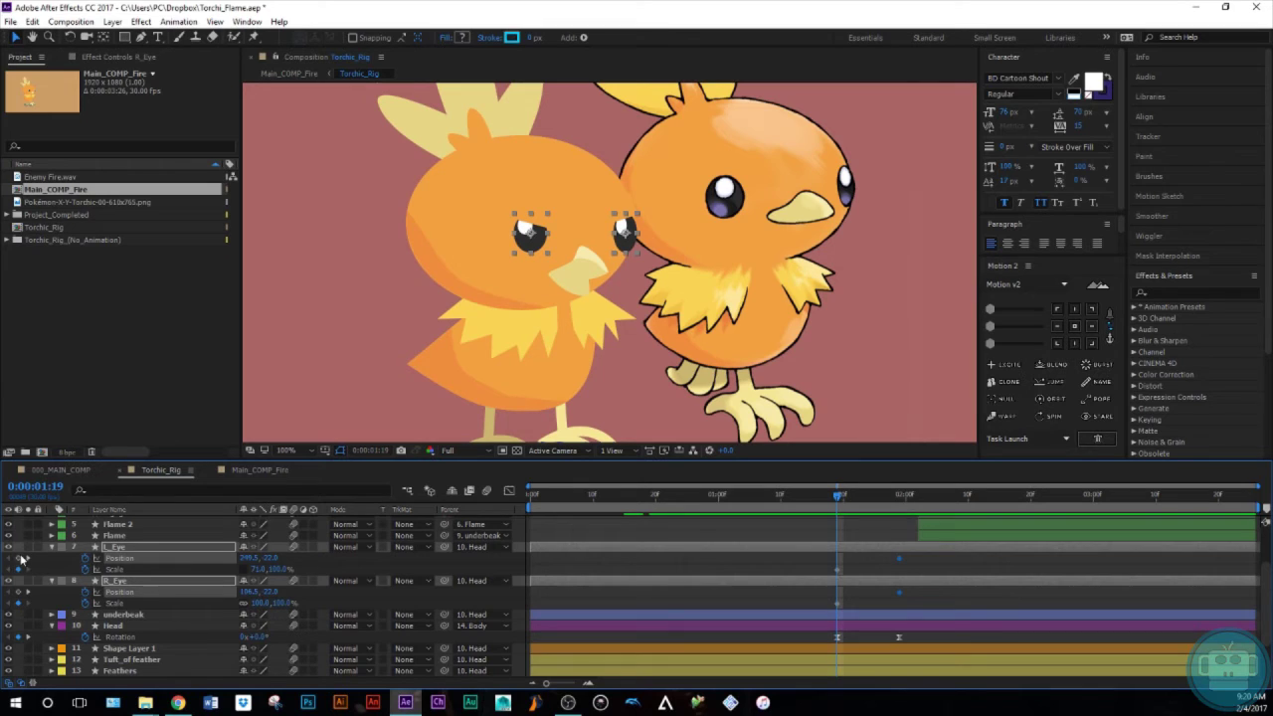
{"action": "key", "text": "shift+Page_Down"}
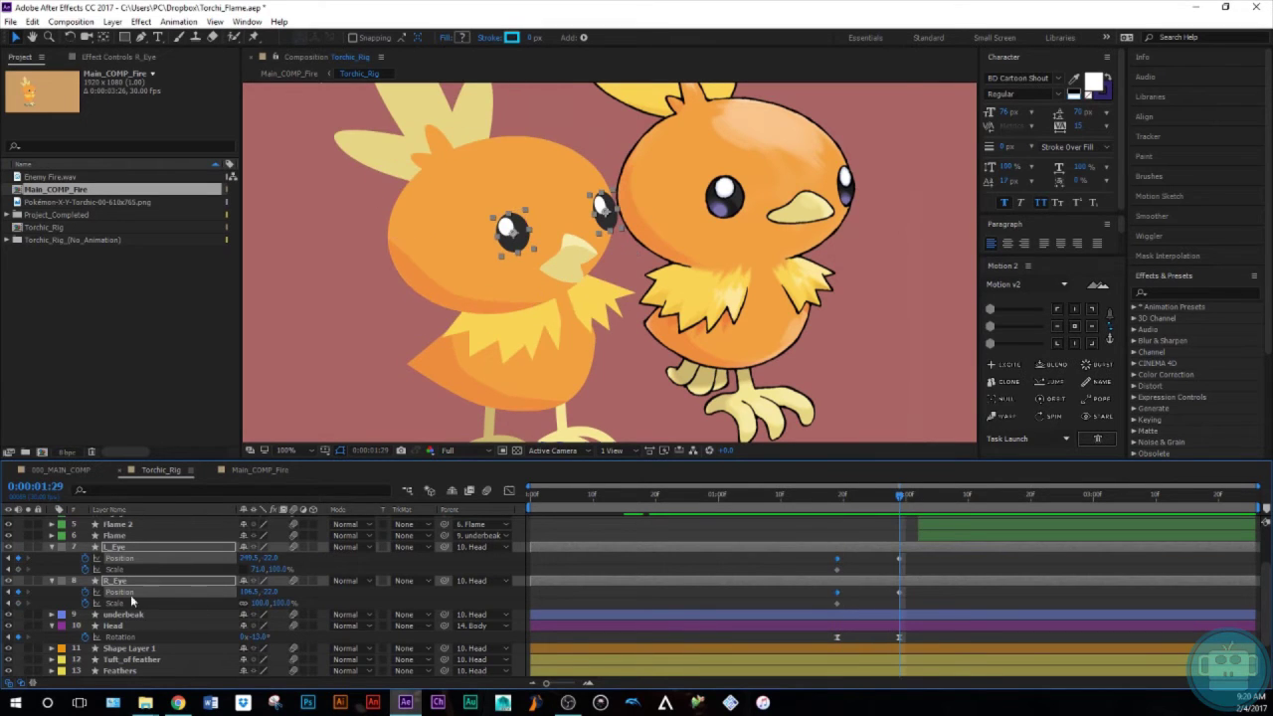
{"action": "left_click", "coordinate": [18, 602]}
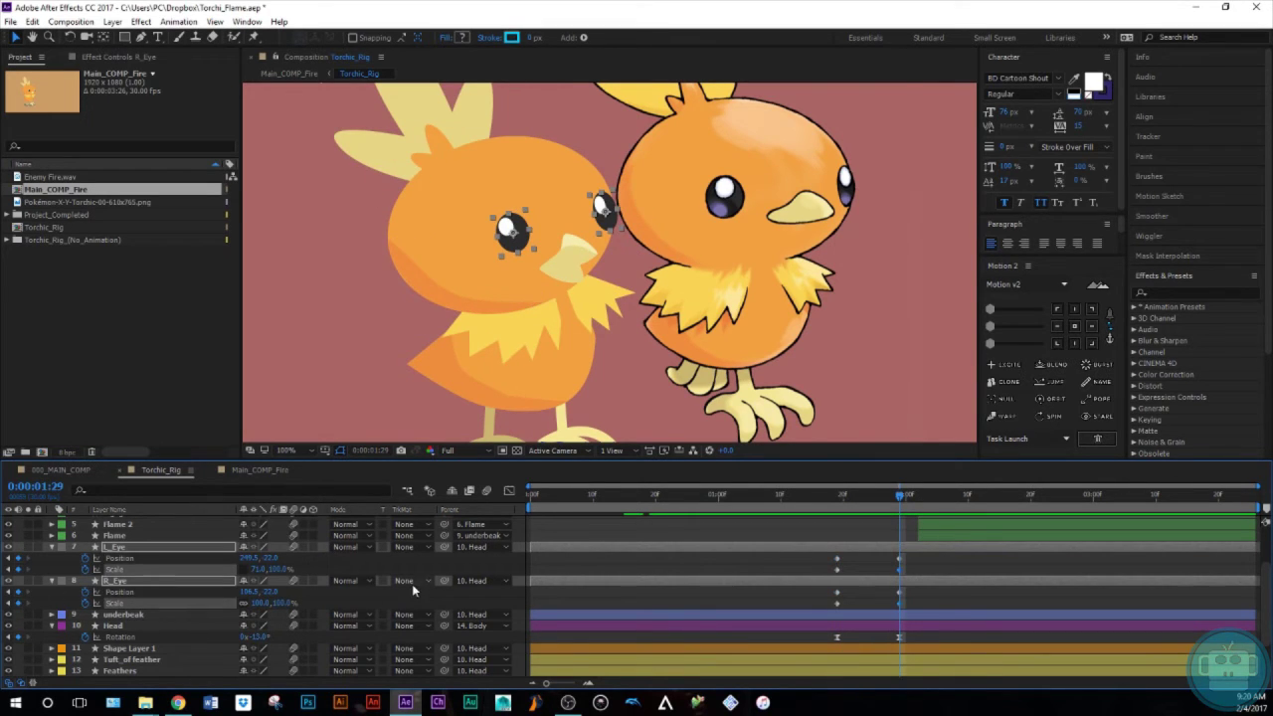
Select the eyes' Position and Scale keyframes, deselect them, move to 0:00:01:28, and collapse all layers' properties
{"action": "left_click_drag", "start_coordinate": [931, 559], "coordinate": [803, 608]}
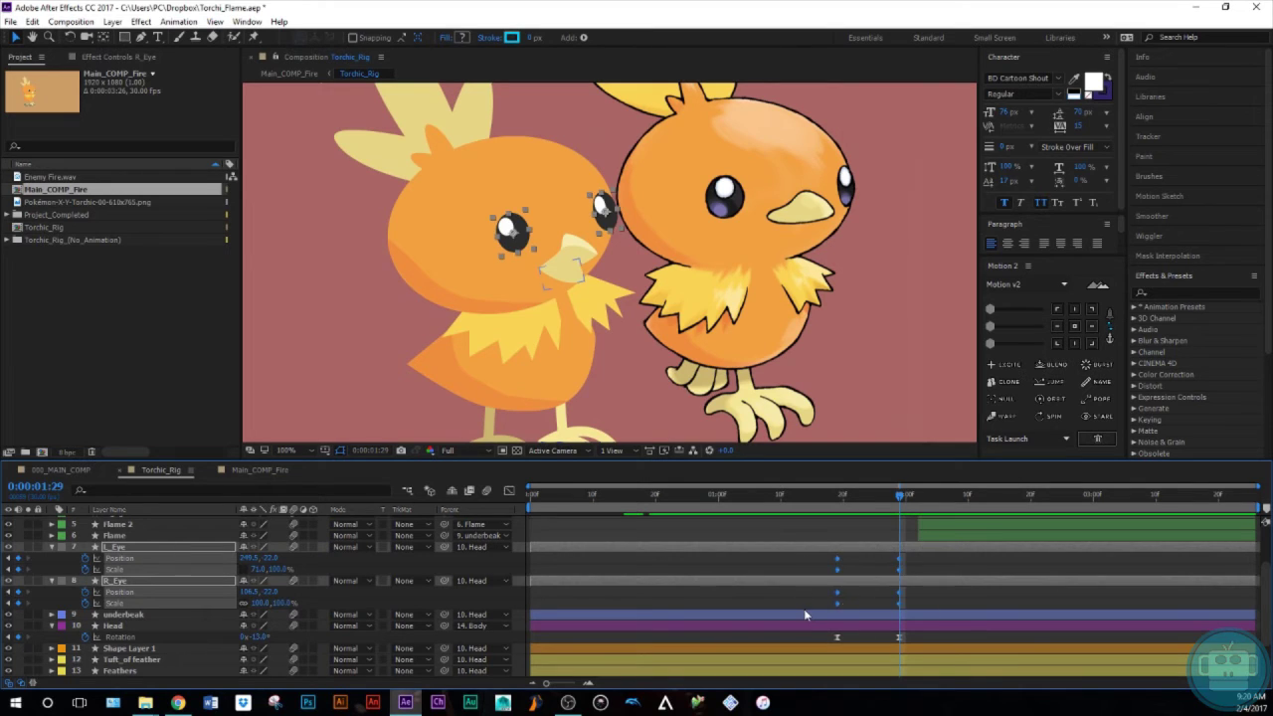
{"action": "left_click", "coordinate": [965, 594]}
{"action": "mouse_move", "coordinate": [901, 497]}
{"action": "left_mouse_down"}
{"action": "mouse_move", "coordinate": [844, 497]}
{"action": "mouse_move", "coordinate": [893, 497]}
{"action": "left_mouse_up"}
{"action": "key", "text": "u"}
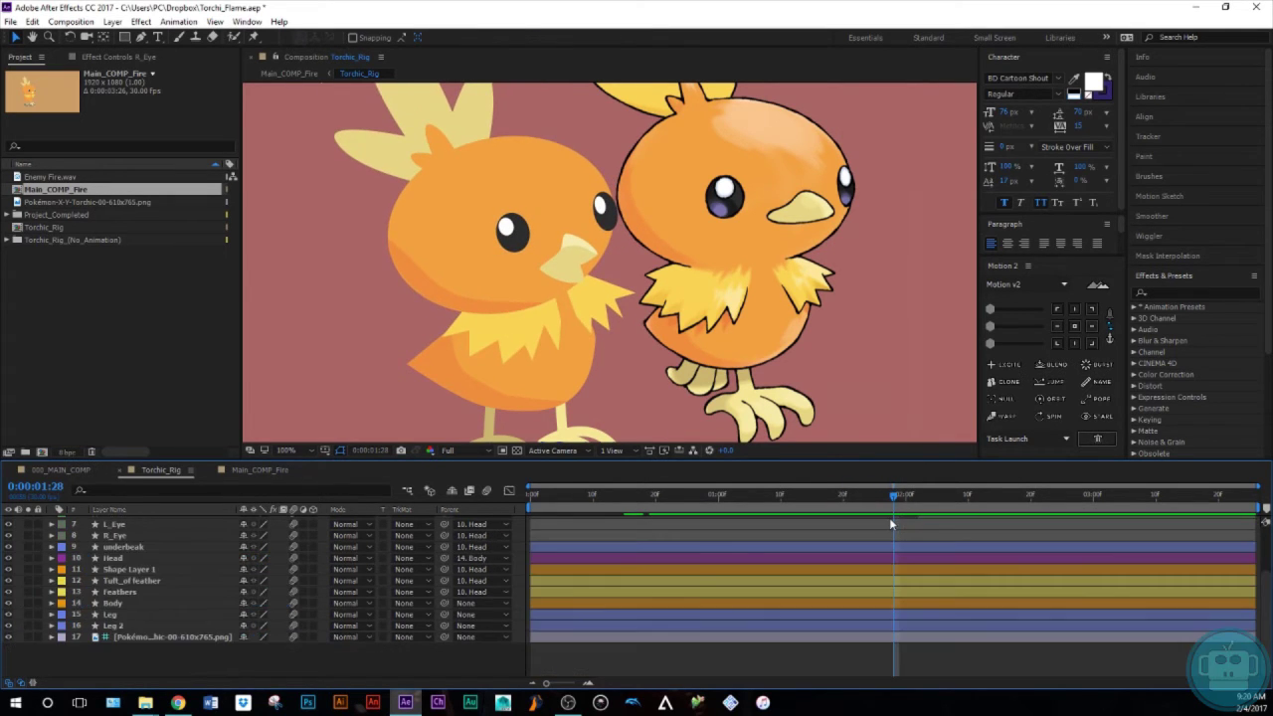
Reveal the L_Eye and R_Eye keyframes and, at 0:00:01:29, shift both eyes up and back to Position 231.5, -77.5 and 88.5, -77.5
{"action": "scroll", "coordinate": [891, 524], "scroll_direction": "up", "scroll_amount": 3}
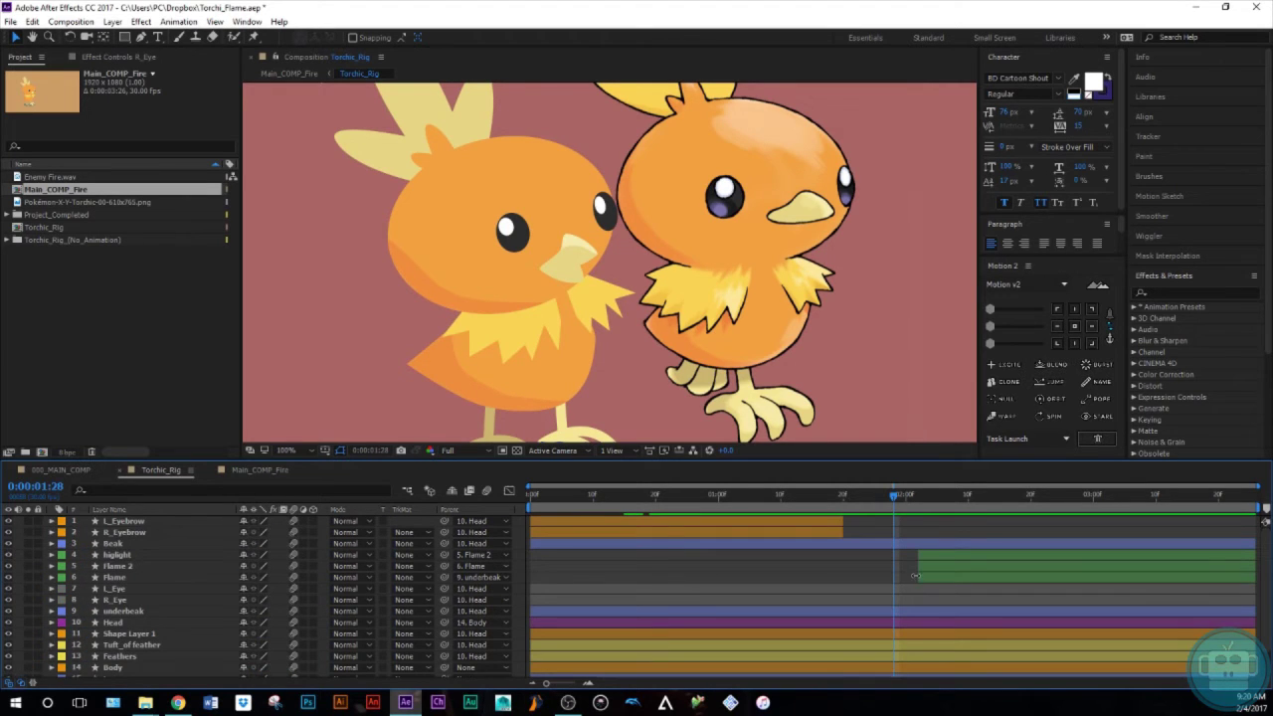
{"action": "left_click", "coordinate": [909, 592]}
{"action": "left_click", "coordinate": [908, 598], "text": "shift"}
{"action": "key", "text": "u"}
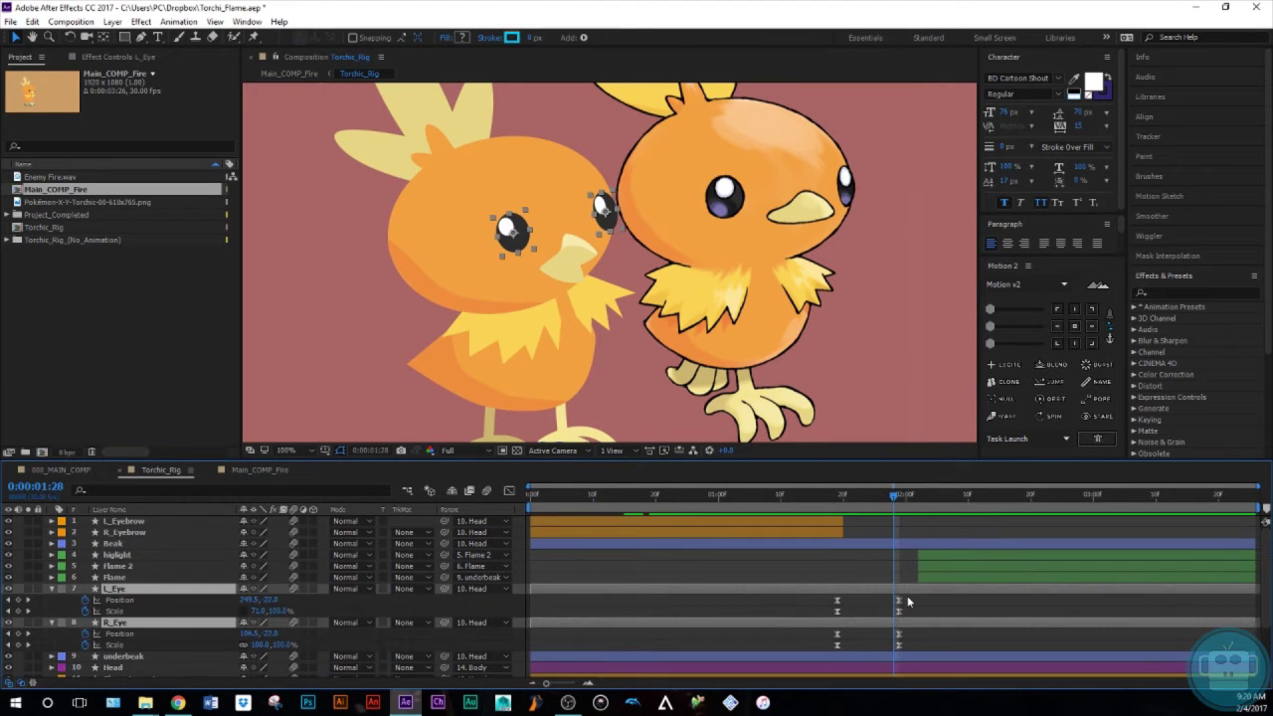
{"action": "key", "text": "Page_Down"}
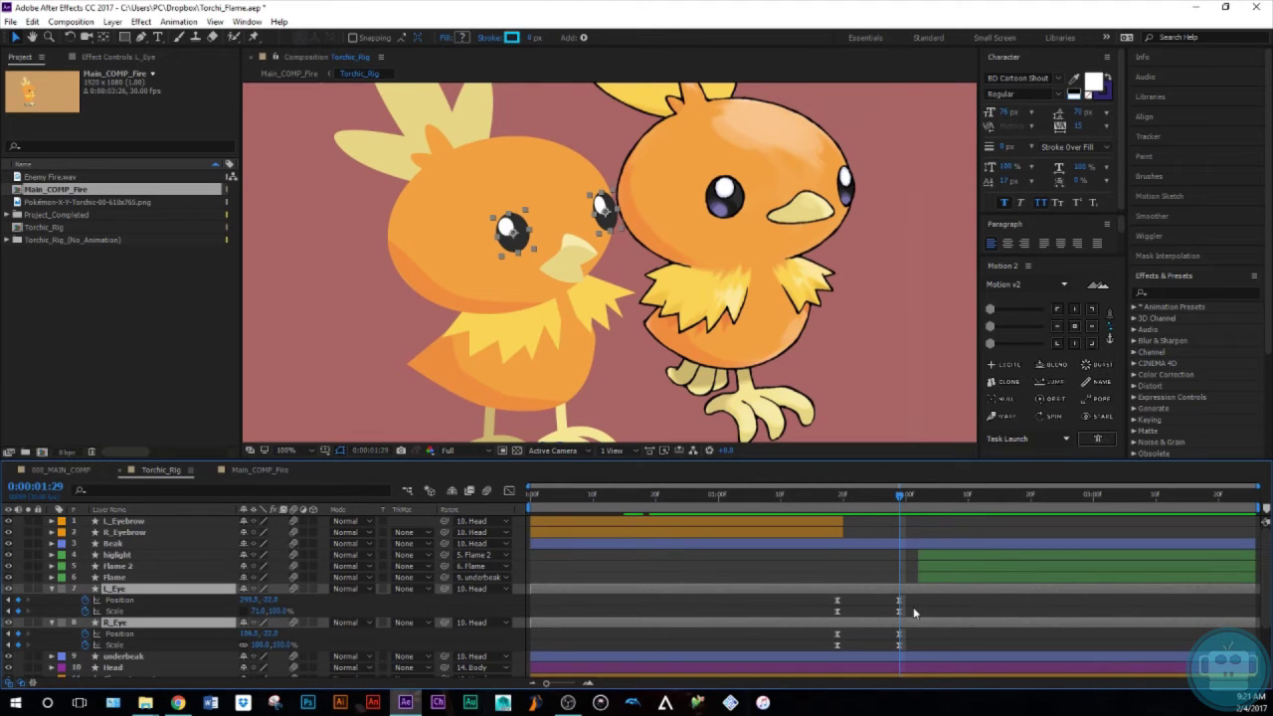
{"action": "key", "text": "shift+Up"}
{"action": "key", "text": "shift+Up"}
{"action": "key", "text": "shift+Up"}
{"action": "key", "text": "shift+Up"}
{"action": "key", "text": "shift+Left"}
{"action": "key", "text": "shift+Left"}
{"action": "key", "text": "shift+Left"}
{"action": "key", "text": "shift+Up"}
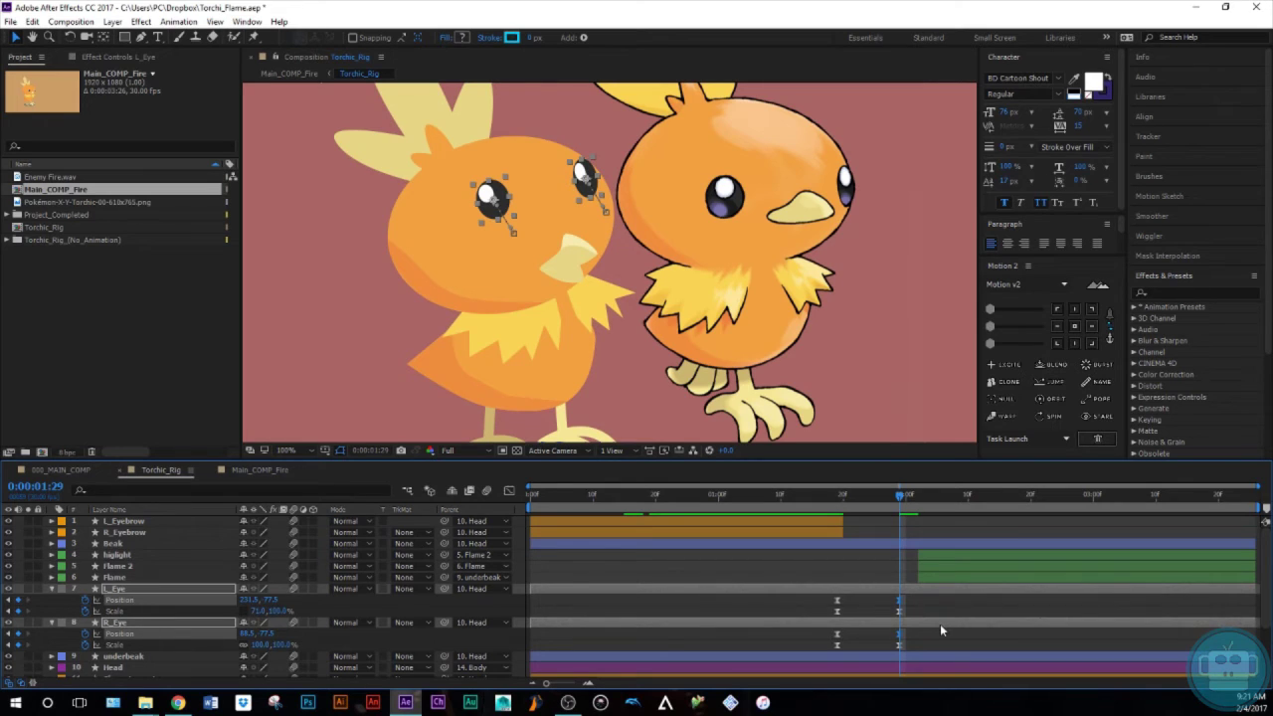
Scrub around 0:00:01:29 to review the eyes' movement during the head tilt-back
{"action": "scroll", "coordinate": [940, 624], "scroll_direction": "down", "scroll_amount": 1}
{"action": "scroll", "coordinate": [941, 630], "scroll_direction": "up", "scroll_amount": 1}
{"action": "scroll", "coordinate": [941, 623], "scroll_direction": "down", "scroll_amount": 1}
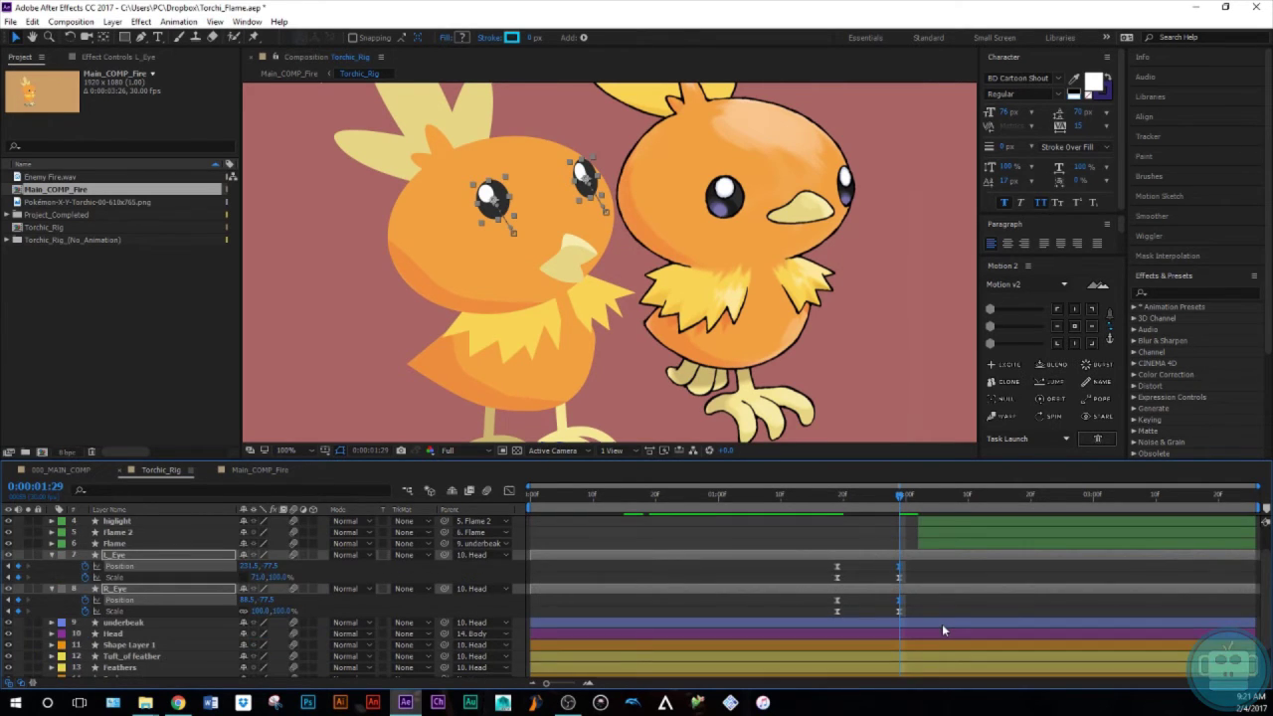
{"action": "scroll", "coordinate": [942, 623], "scroll_direction": "up", "scroll_amount": 1}
{"action": "left_click_drag", "start_coordinate": [898, 494], "coordinate": [897, 540]}
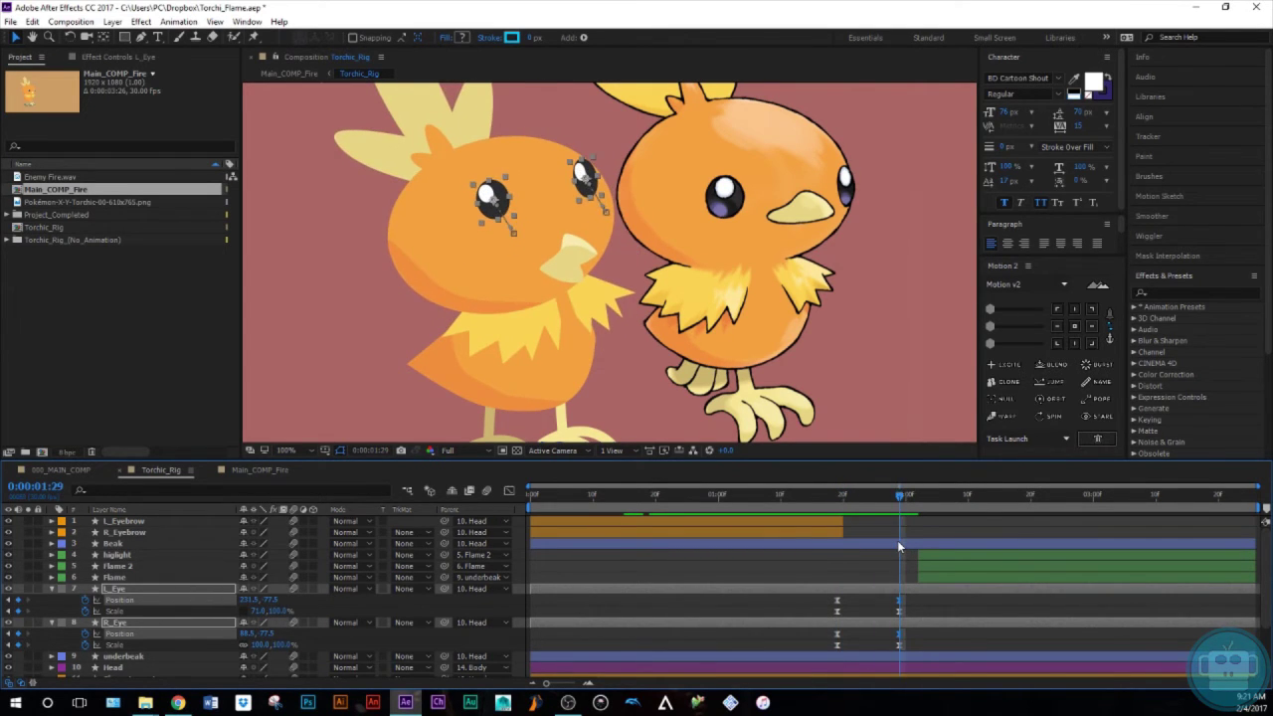
At 0:00:01:24, stretch L_Eye and R_Eye vertically to a Scale height of 138%
{"action": "key", "text": "j"}
{"action": "key", "text": "Page_Down"}
{"action": "key", "text": "Page_Down"}
{"action": "key", "text": "Page_Down"}
{"action": "key", "text": "Page_Down"}
{"action": "key", "text": "Page_Down"}
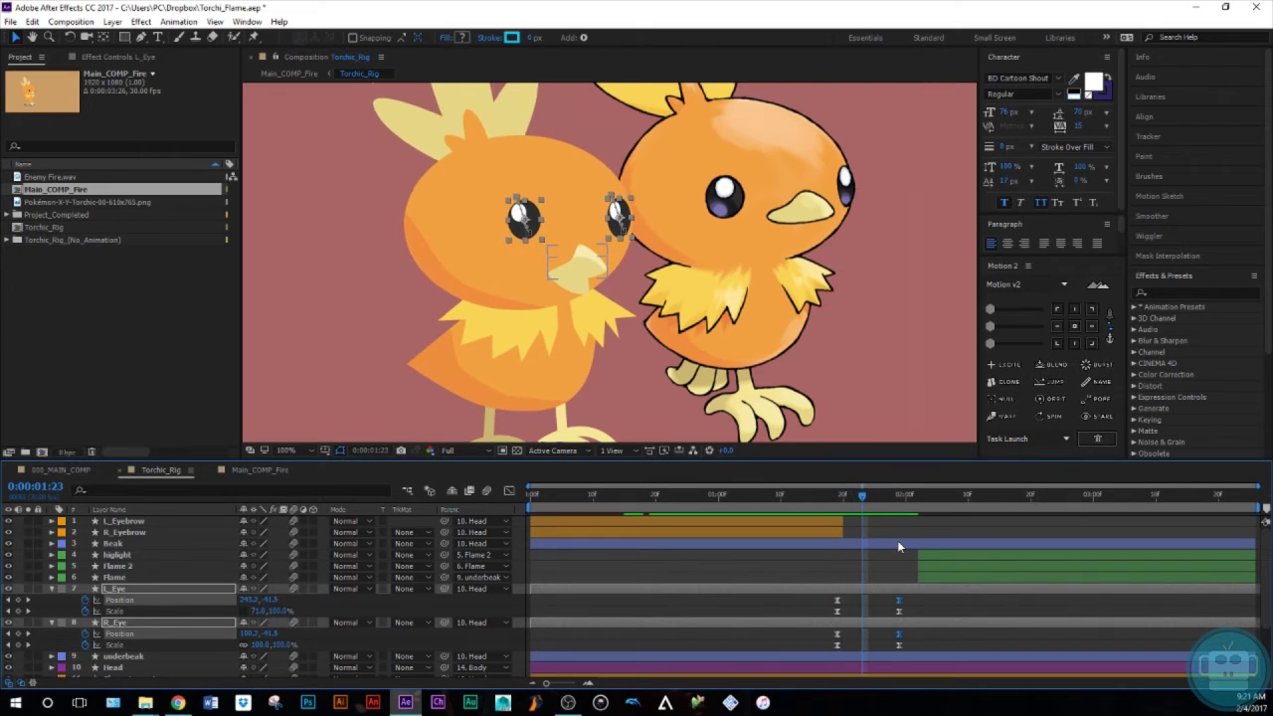
{"action": "left_click", "coordinate": [882, 609]}
{"action": "left_click", "coordinate": [879, 588]}
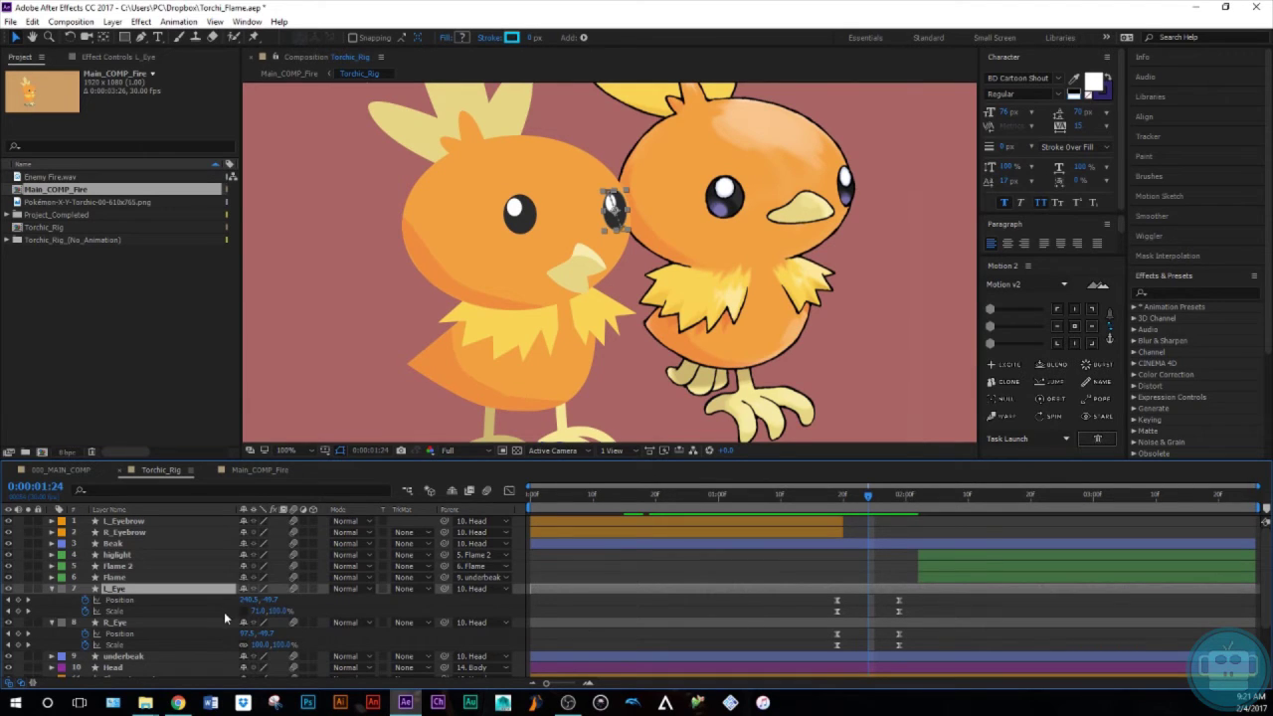
{"action": "left_click_drag", "start_coordinate": [281, 611], "coordinate": [298, 604]}
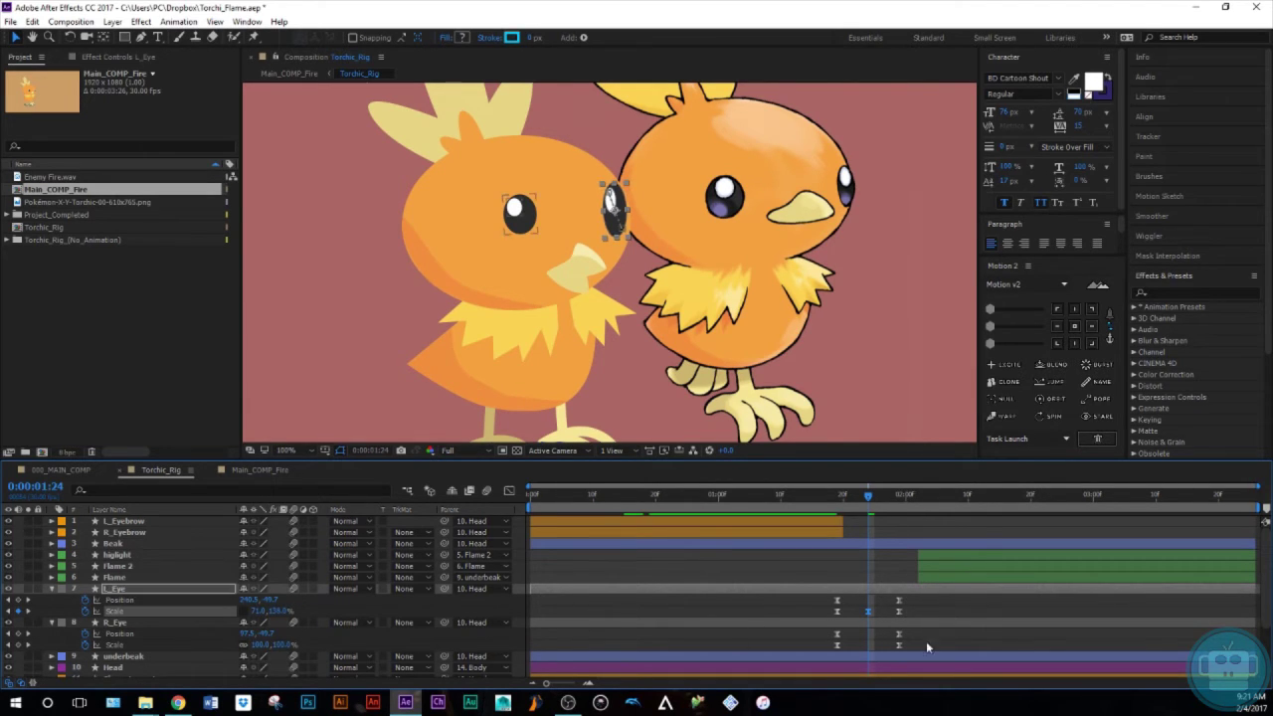
{"action": "left_click", "coordinate": [868, 627]}
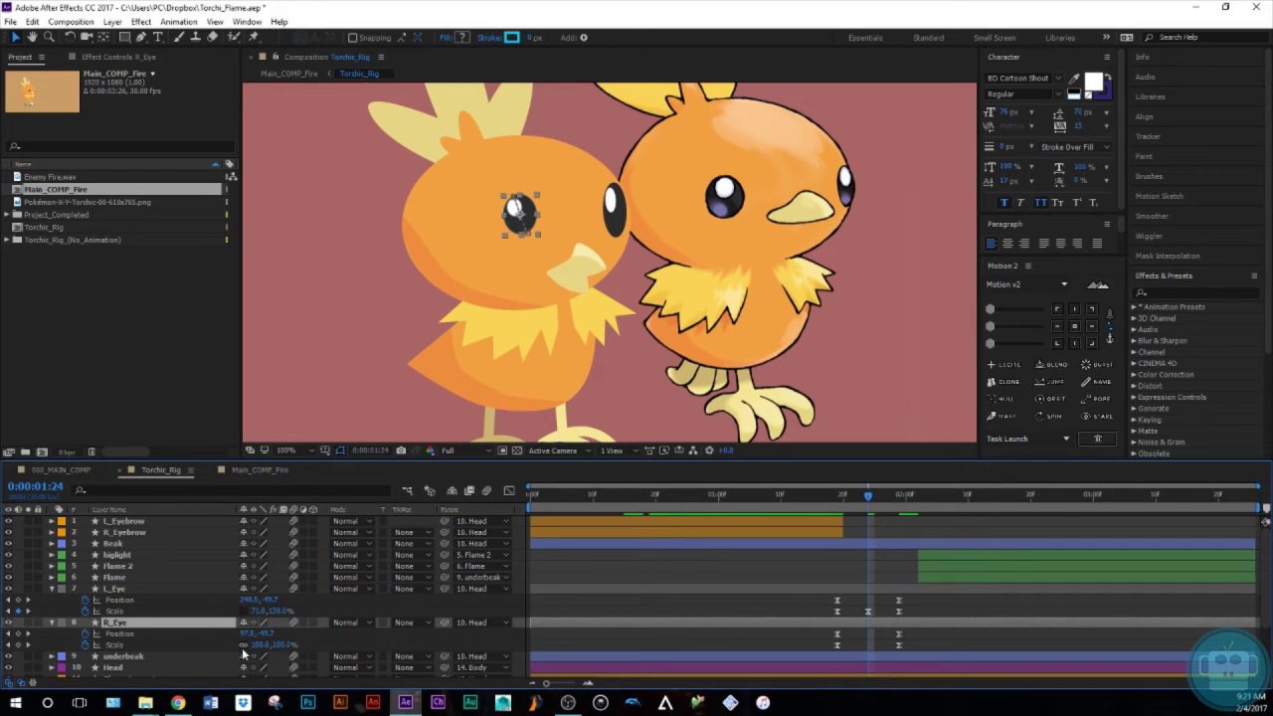
{"action": "left_click", "coordinate": [281, 644]}
{"action": "key", "text": "Return"}
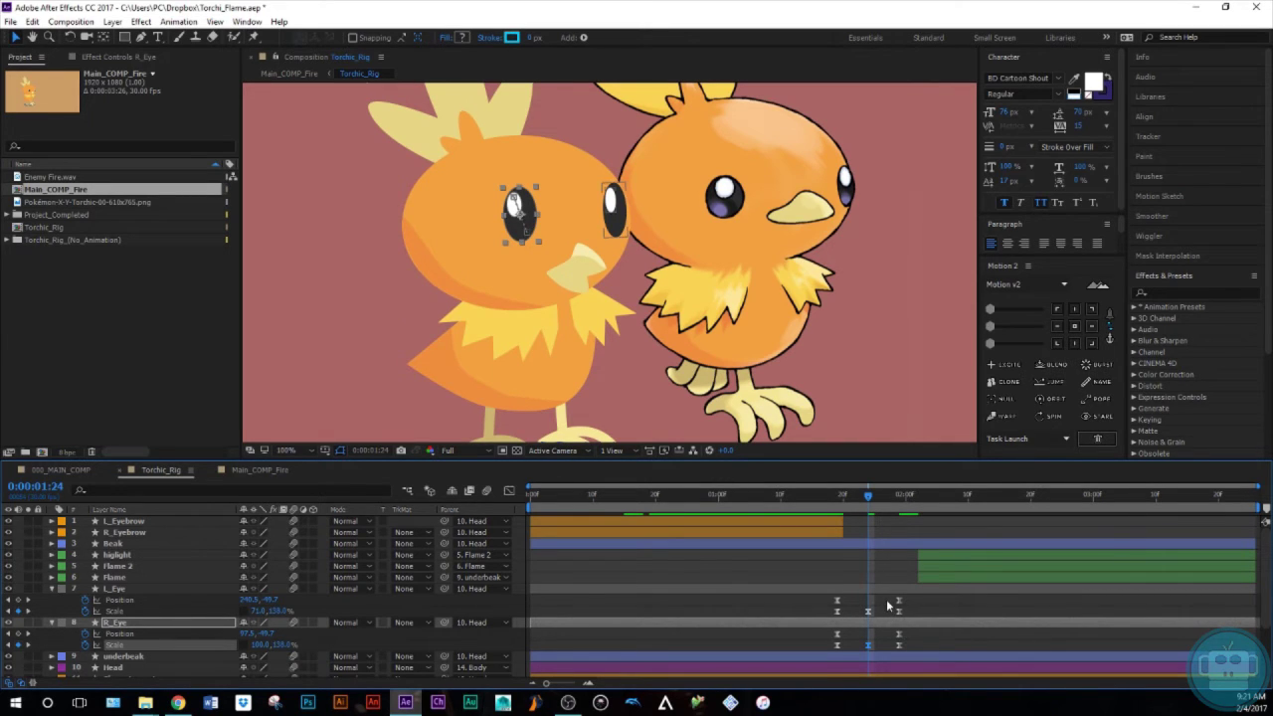
Reveal Rotation for L_Eye and R_Eye and add Rotation keyframes to both at 0:00:01:19
{"action": "left_click", "coordinate": [860, 491]}
{"action": "mouse_move", "coordinate": [860, 491]}
{"action": "left_mouse_down"}
{"action": "mouse_move", "coordinate": [872, 491]}
{"action": "mouse_move", "coordinate": [838, 491]}
{"action": "left_mouse_up"}
{"action": "key", "text": "shift+r"}
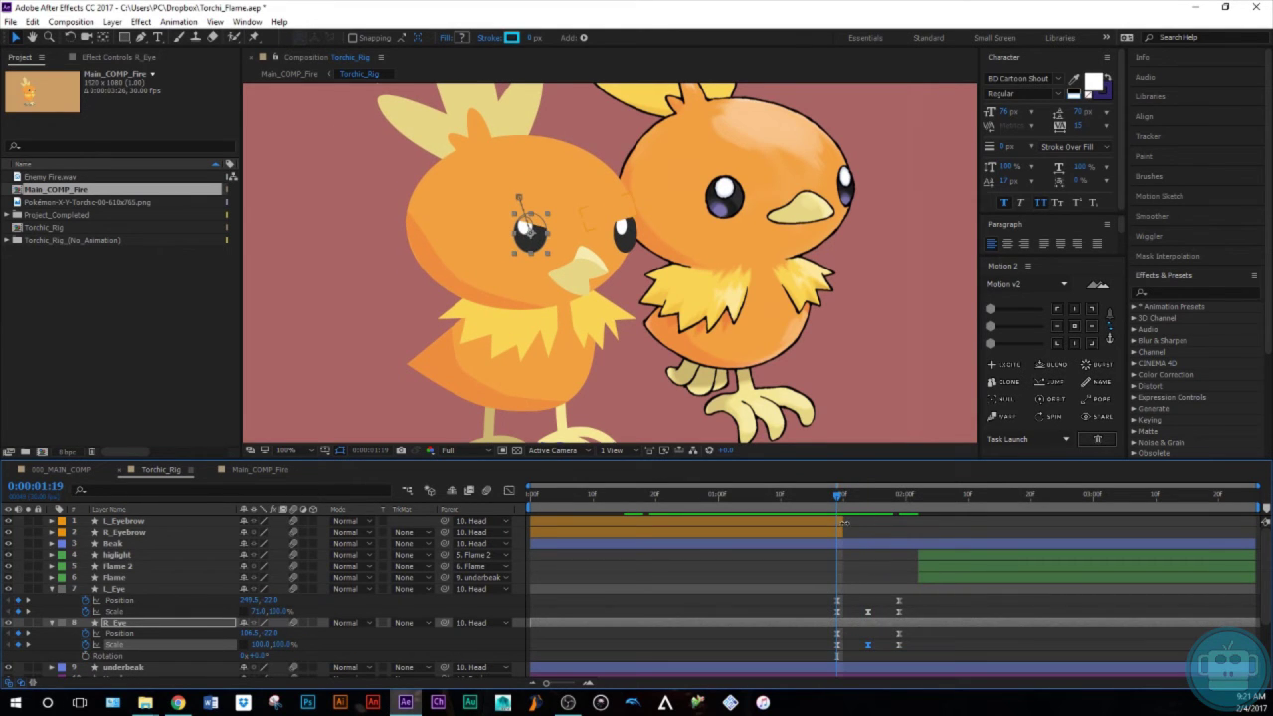
{"action": "left_click", "coordinate": [879, 593], "text": "shift"}
{"action": "key", "text": "shift+r"}
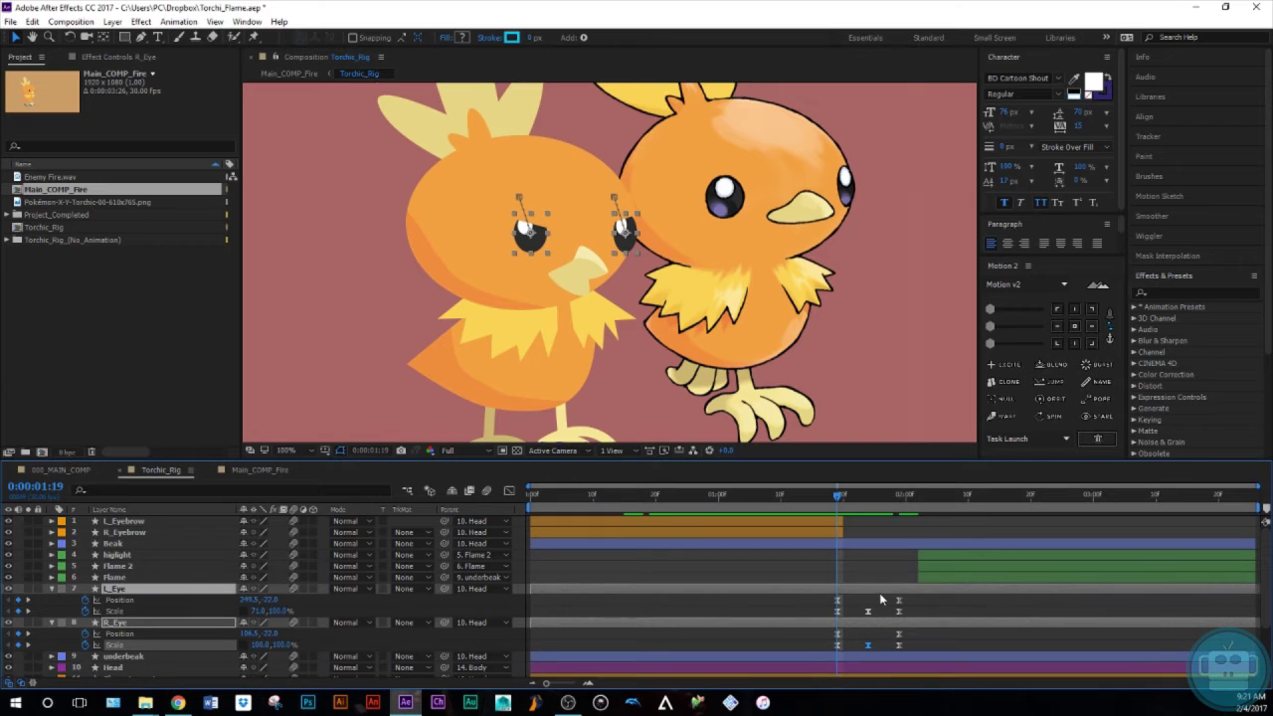
{"action": "key", "text": "shift+r"}
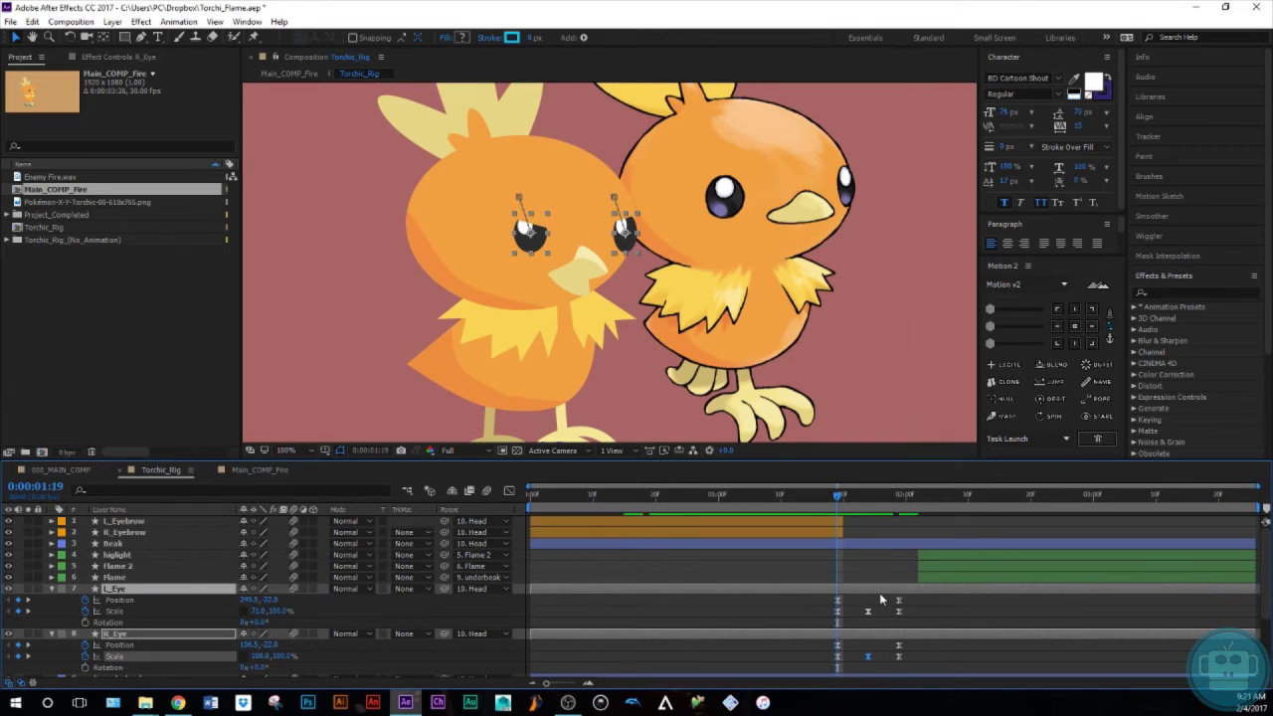
{"action": "scroll", "coordinate": [881, 597], "scroll_direction": "down", "scroll_amount": 1}
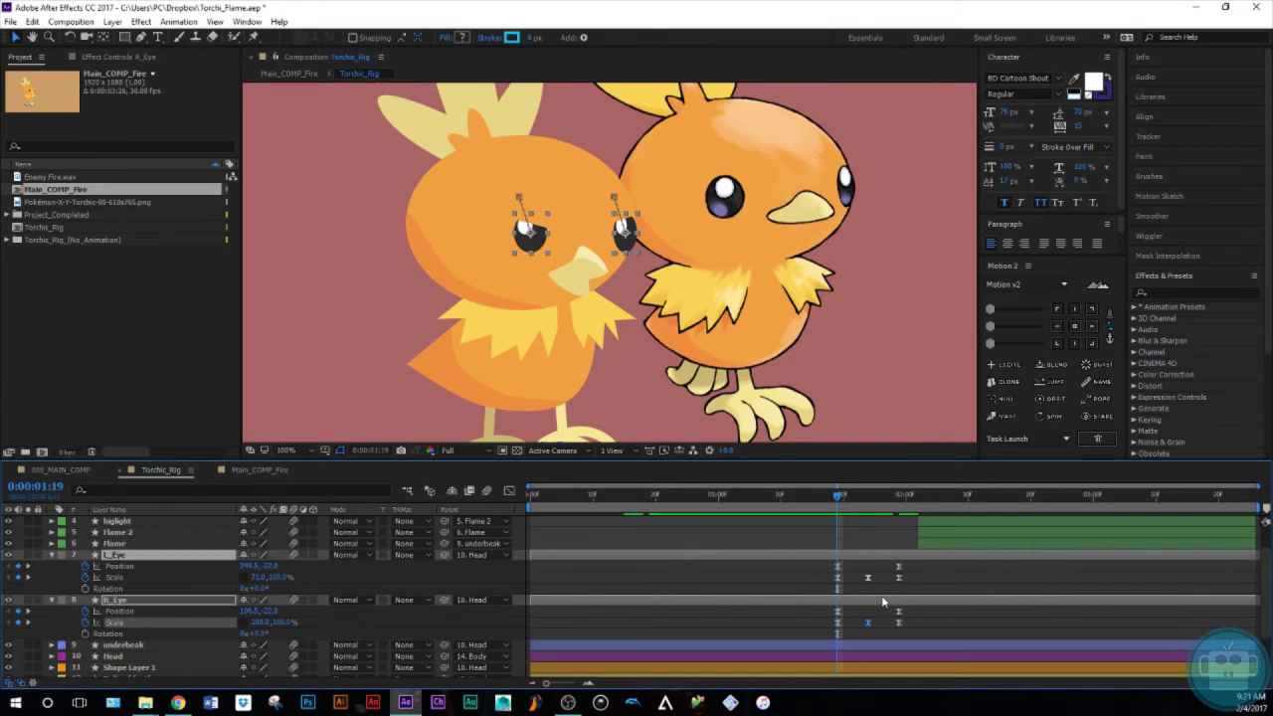
{"action": "left_click", "coordinate": [85, 589]}
Set both eyes' Rotation to -7° at 0:00:01:29 and to -5.5° at 0:00:01:24
{"action": "key", "text": "k"}
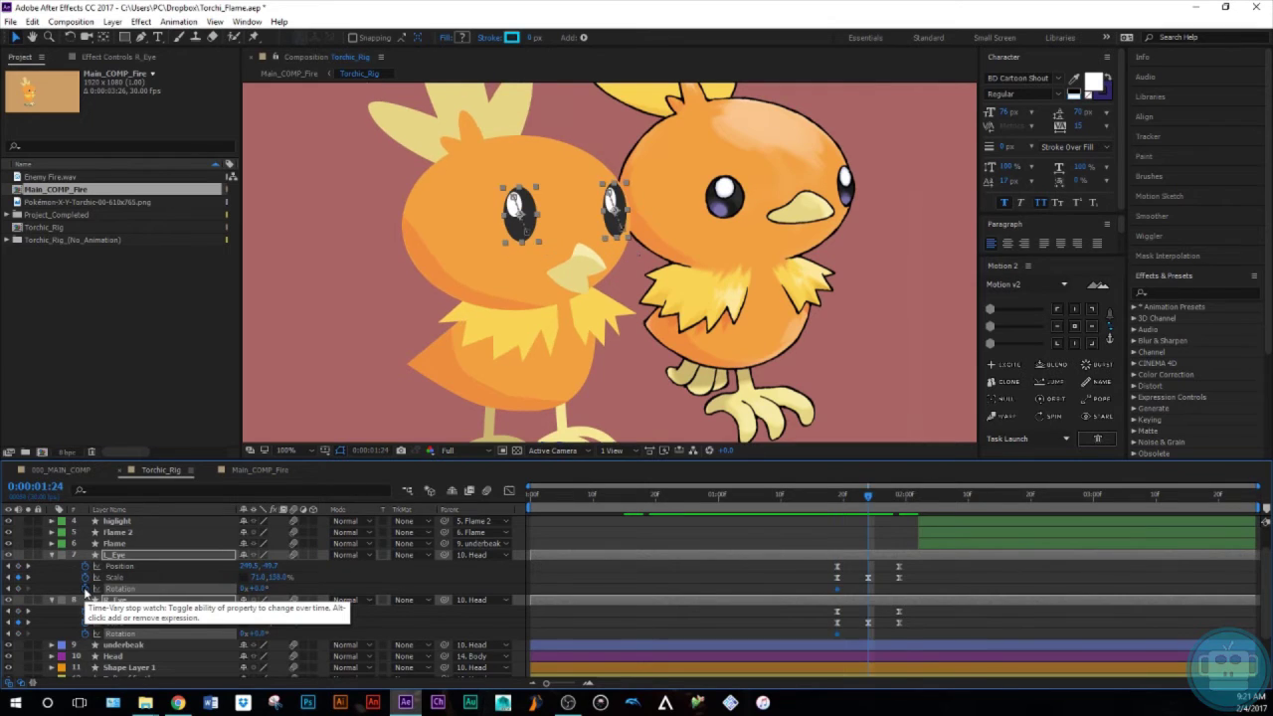
{"action": "key", "text": "k"}
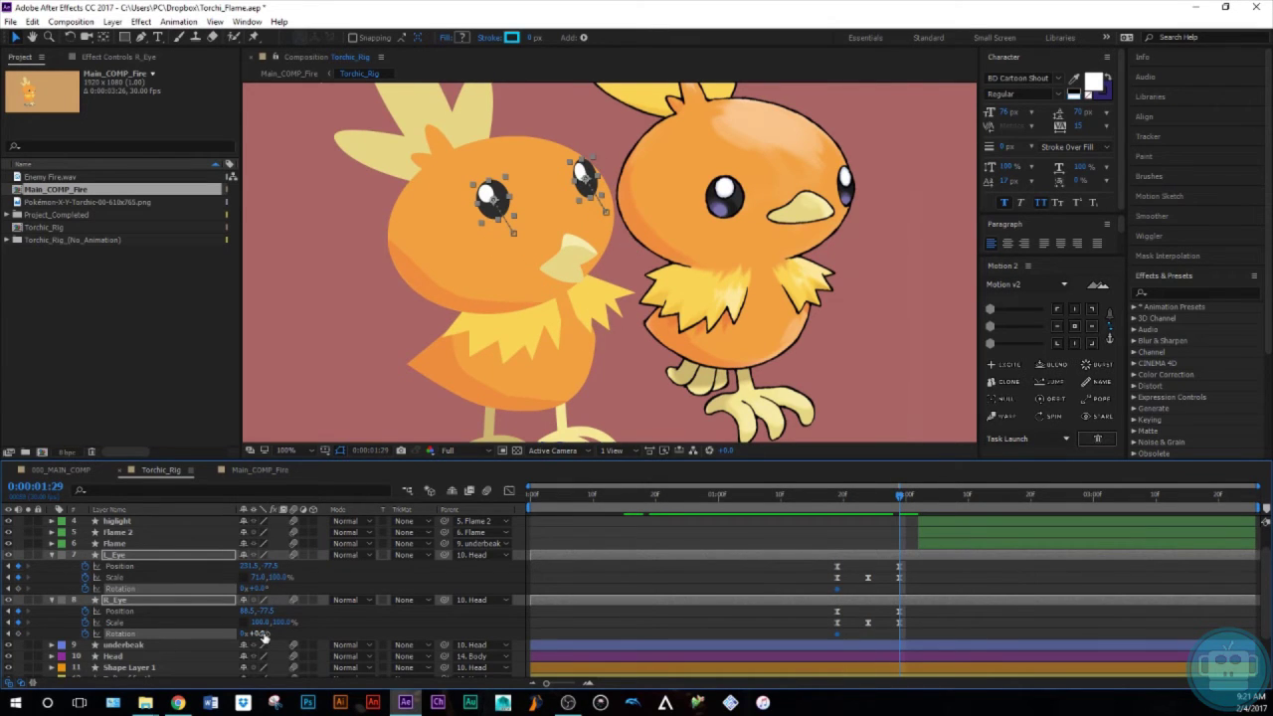
{"action": "left_click_drag", "start_coordinate": [260, 633], "coordinate": [254, 633]}
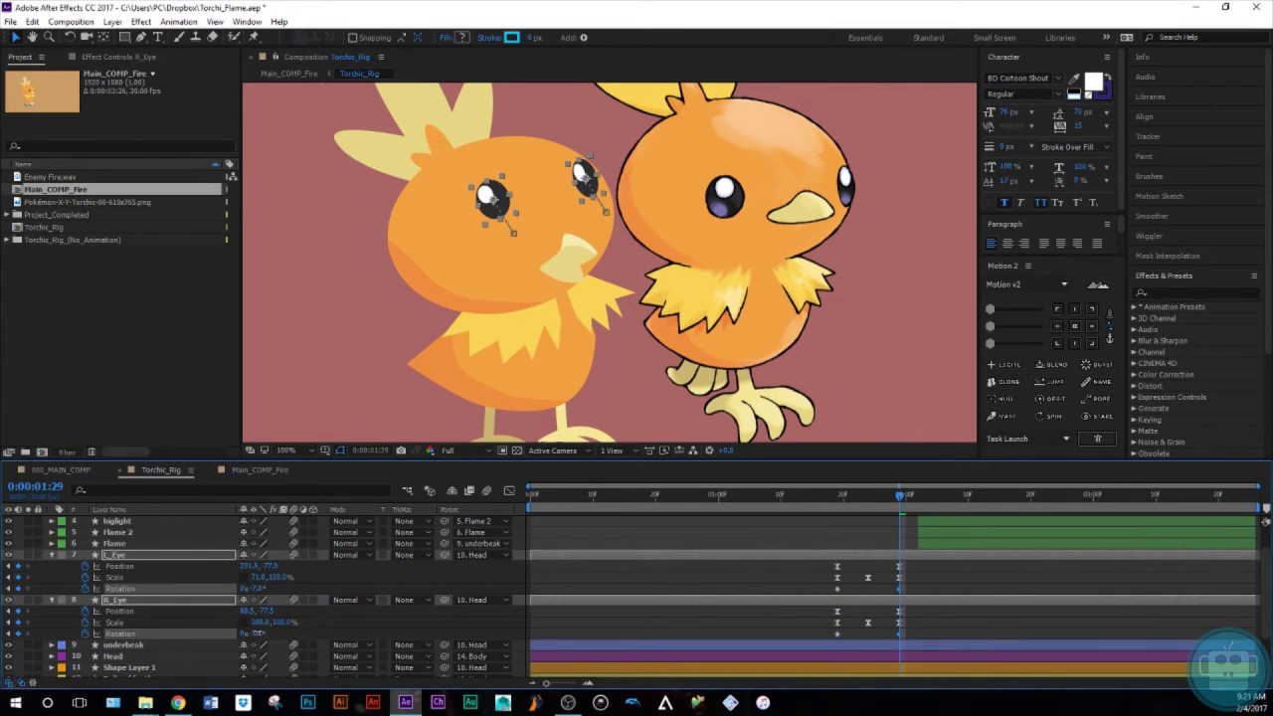
{"action": "mouse_move", "coordinate": [888, 511]}
{"action": "left_mouse_down"}
{"action": "mouse_move", "coordinate": [864, 505]}
{"action": "mouse_move", "coordinate": [883, 508]}
{"action": "mouse_move", "coordinate": [871, 514]}
{"action": "left_mouse_up"}
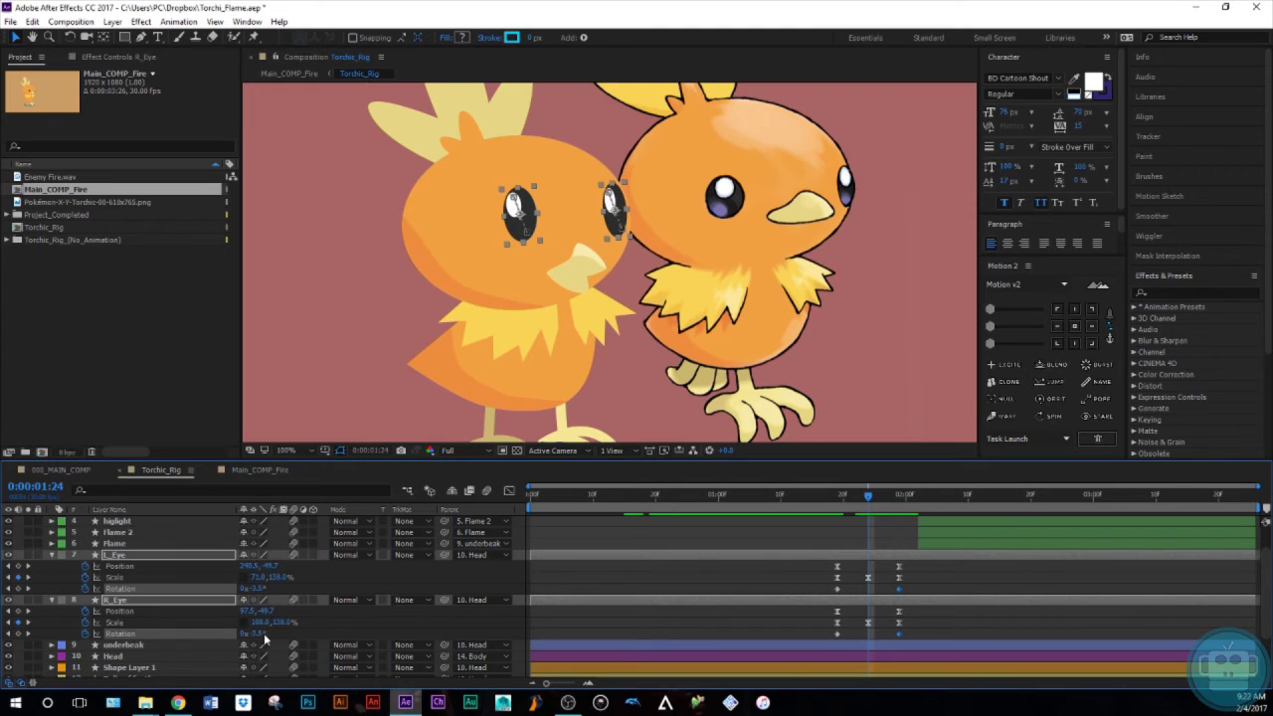
{"action": "left_click_drag", "start_coordinate": [259, 635], "coordinate": [257, 635]}
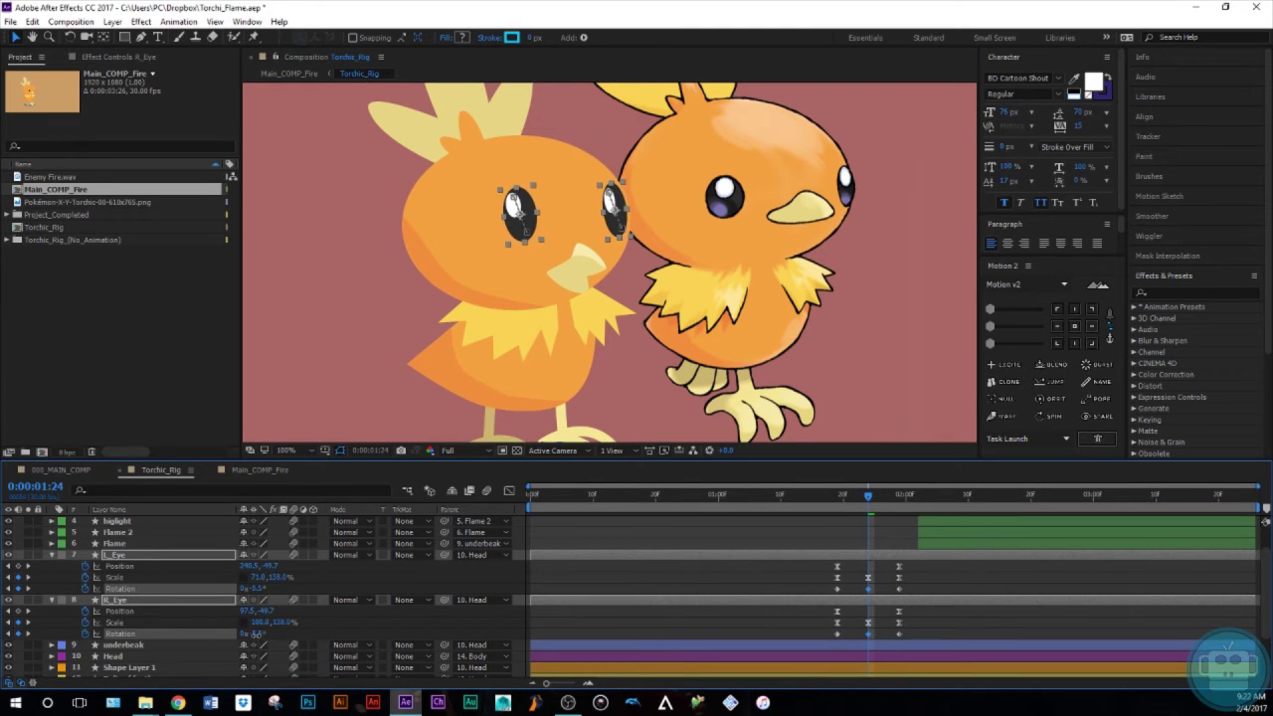
Delay the Flame, Flame 2 and highlight layers so they start at about 0:00:02:13
{"action": "left_click_drag", "start_coordinate": [867, 494], "coordinate": [867, 549]}
{"action": "left_click", "coordinate": [954, 542]}
{"action": "left_click", "coordinate": [950, 521], "text": "shift"}
{"action": "left_click", "coordinate": [1009, 587]}
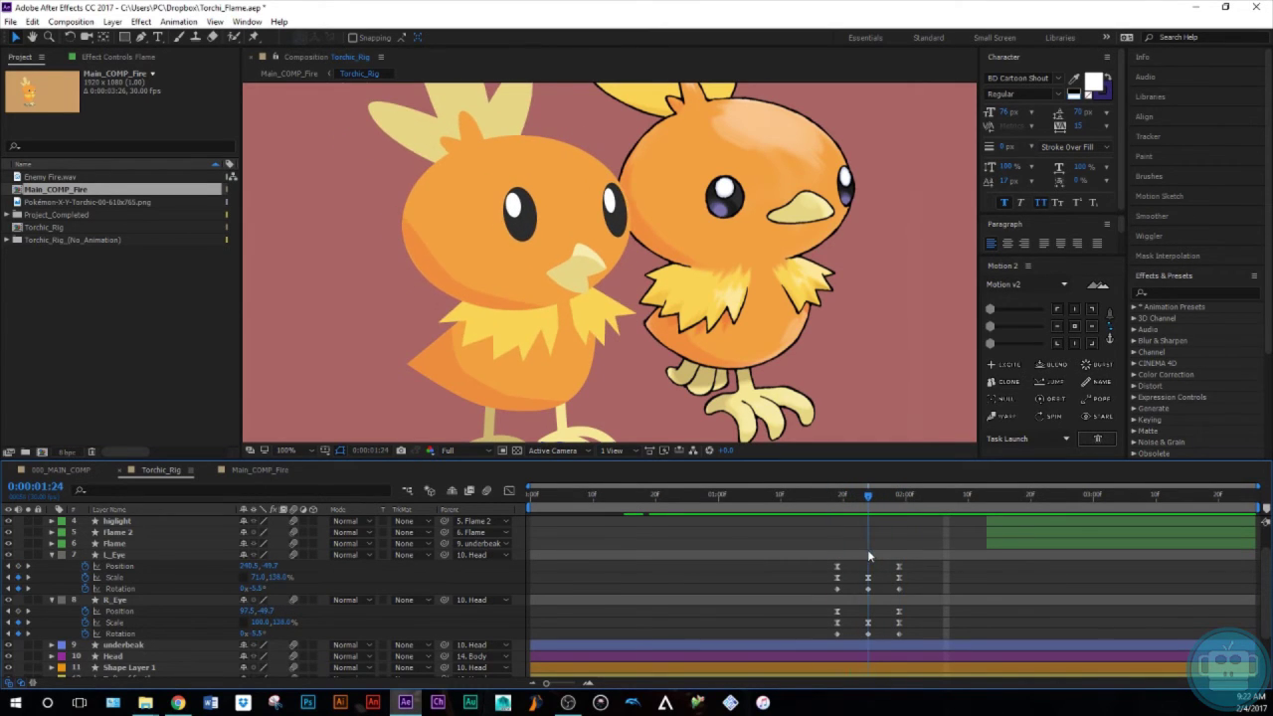
Narrow the eyes at 0:00:01:24 by setting the Scale width to 82% for R_Eye and 60% for L_Eye
{"action": "left_click", "coordinate": [873, 601]}
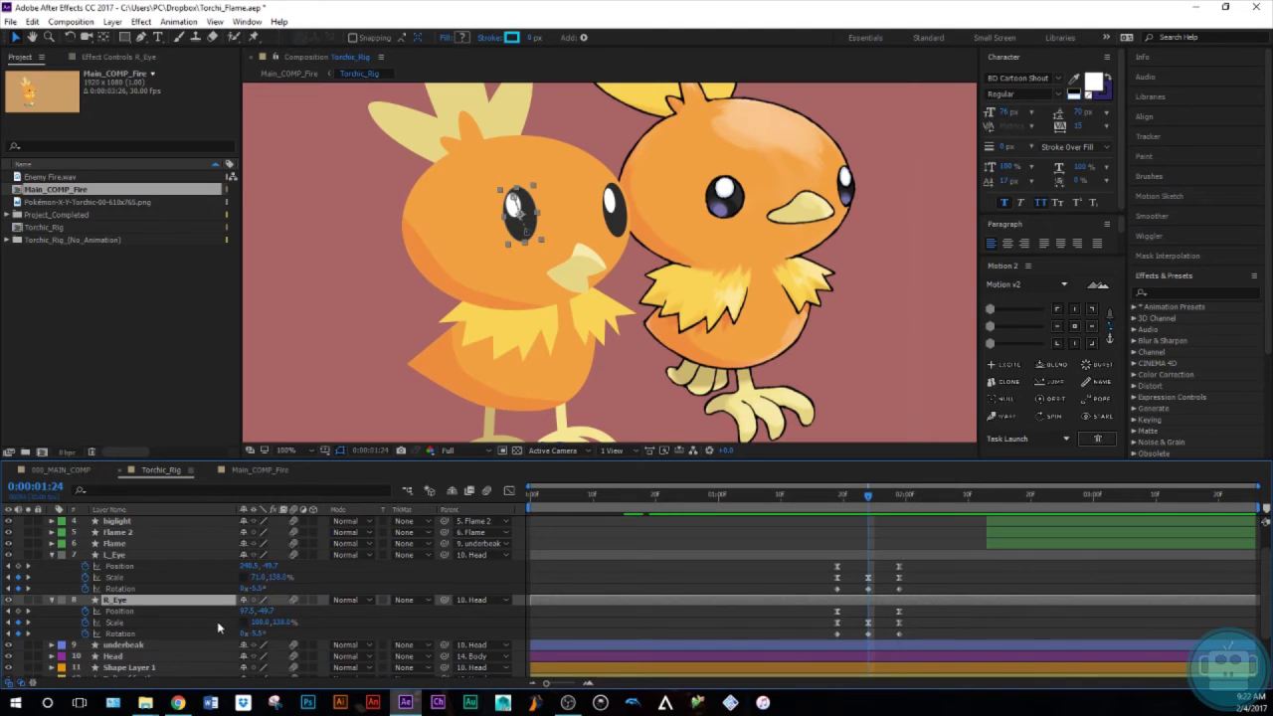
{"action": "left_click_drag", "start_coordinate": [261, 623], "coordinate": [249, 624]}
{"action": "left_click", "coordinate": [851, 554]}
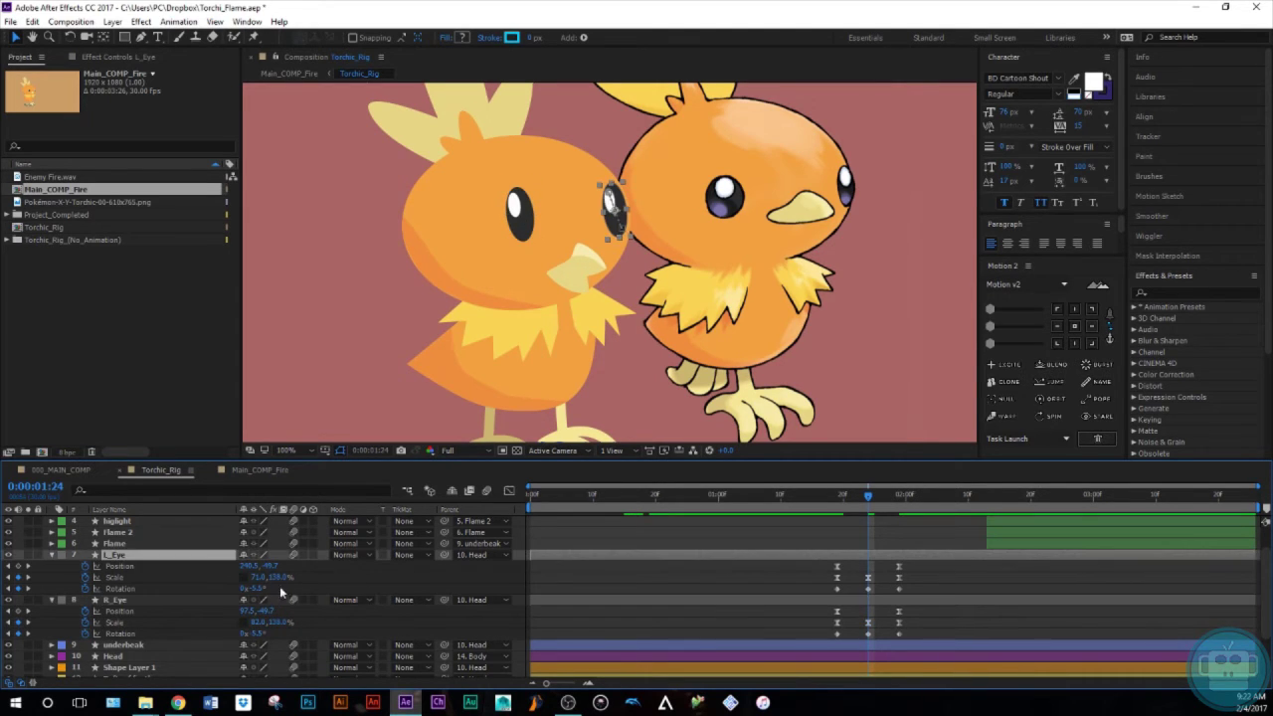
{"action": "left_click", "coordinate": [256, 577]}
{"action": "type", "text": "82"}
{"action": "key", "text": "Return"}
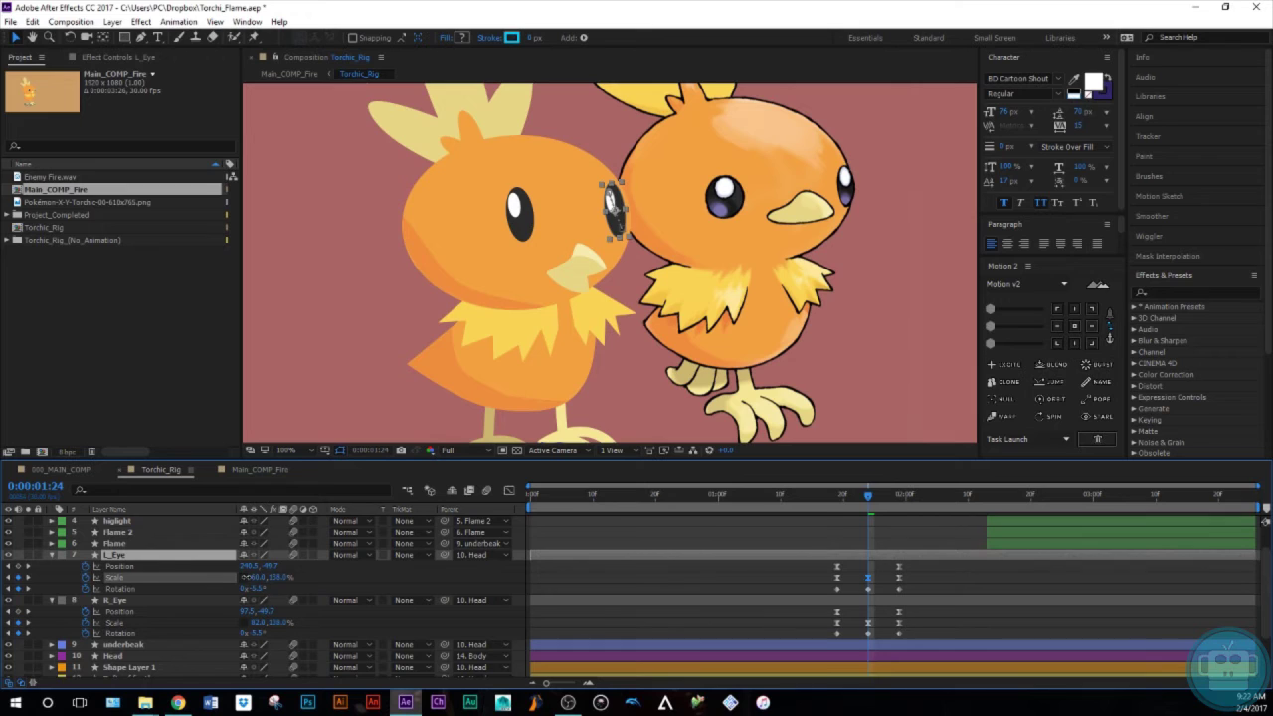
Apply Easy Ease to the Position, Scale and Rotation keyframes of L_Eye and R_Eye
{"action": "left_click", "coordinate": [959, 591]}
{"action": "mouse_move", "coordinate": [869, 501]}
{"action": "left_mouse_down"}
{"action": "mouse_move", "coordinate": [819, 513]}
{"action": "mouse_move", "coordinate": [888, 505]}
{"action": "left_mouse_up"}
{"action": "left_click_drag", "start_coordinate": [917, 587], "coordinate": [819, 644]}
{"action": "left_click", "coordinate": [905, 537]}
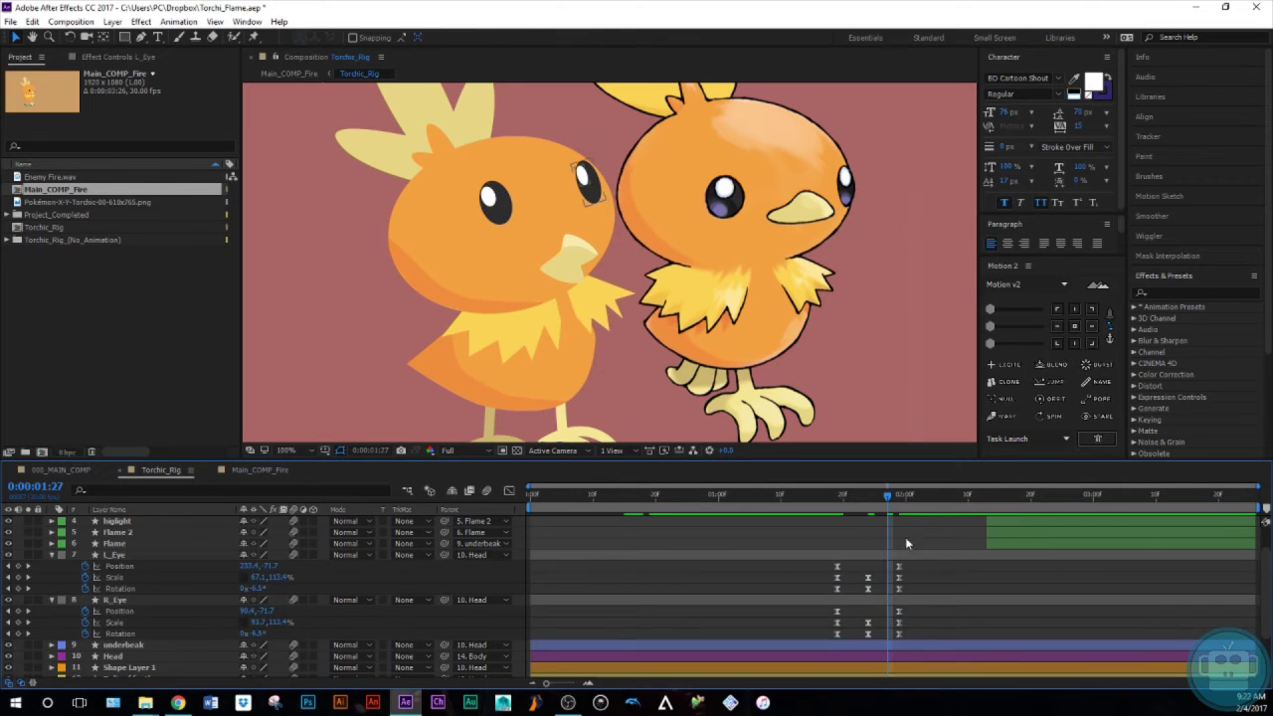
Return to 0:00:01:19 and collapse the properties of the L_Eye and R_Eye layers
{"action": "key", "text": "Page_Down"}
{"action": "key", "text": "Page_Down"}
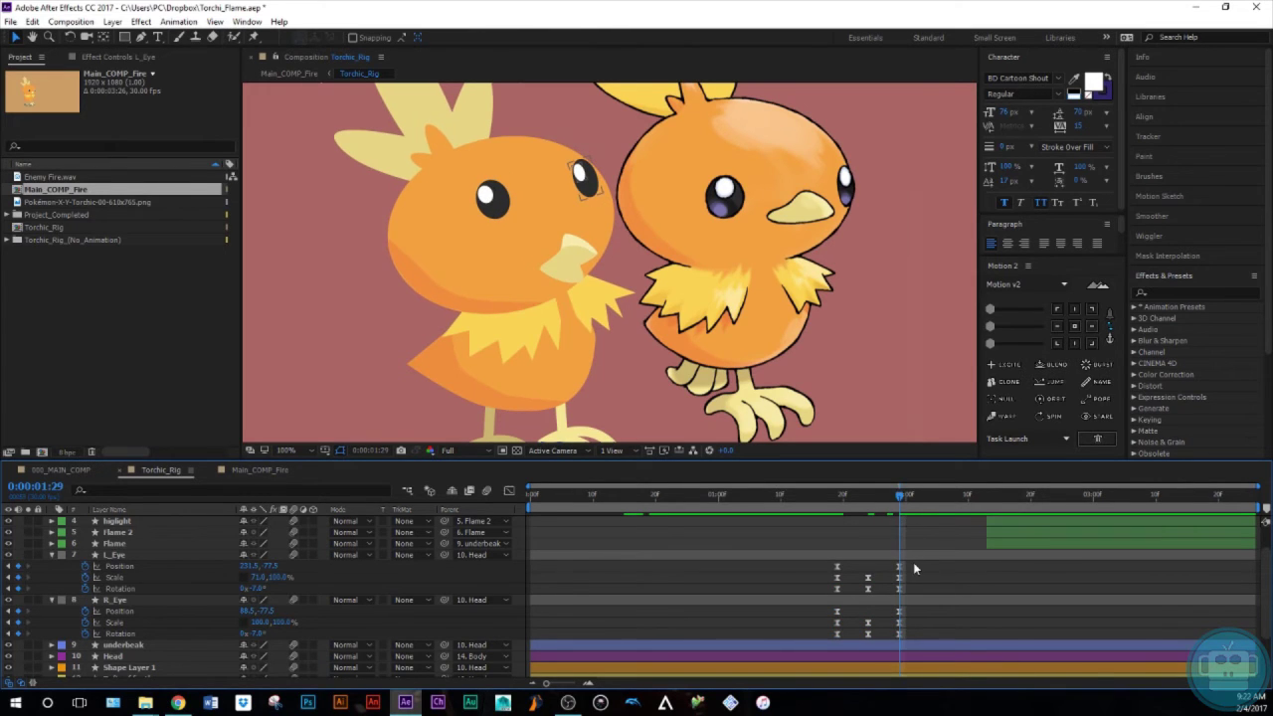
{"action": "key", "text": "shift+Page_Up"}
{"action": "scroll", "coordinate": [929, 609], "scroll_direction": "down", "scroll_amount": 2}
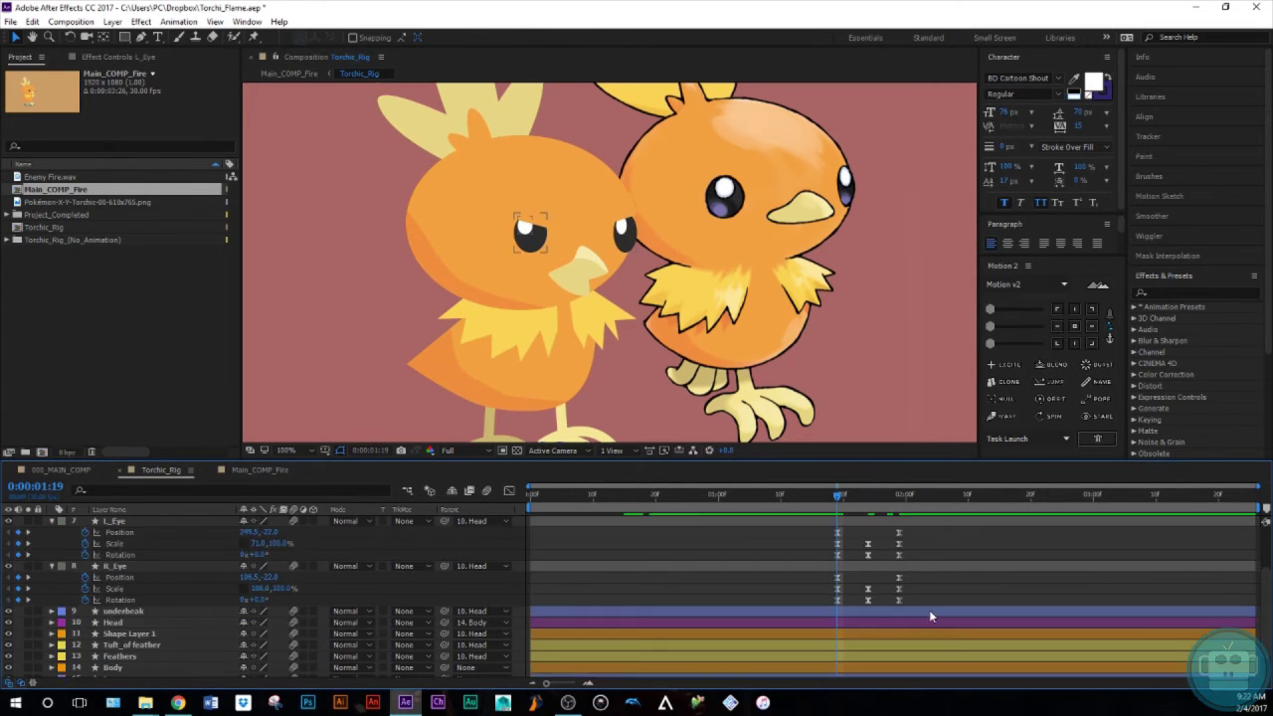
{"action": "scroll", "coordinate": [928, 616], "scroll_direction": "down", "scroll_amount": 2}
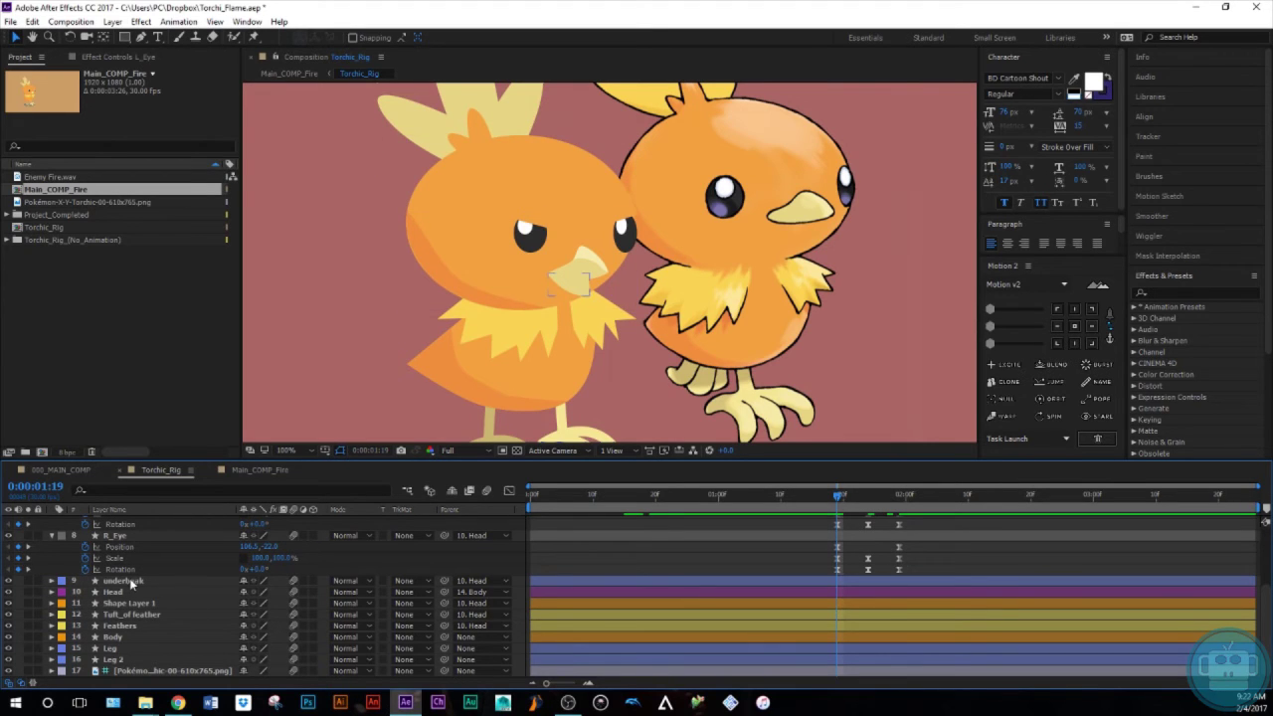
{"action": "scroll", "coordinate": [142, 614], "scroll_direction": "up", "scroll_amount": 4}
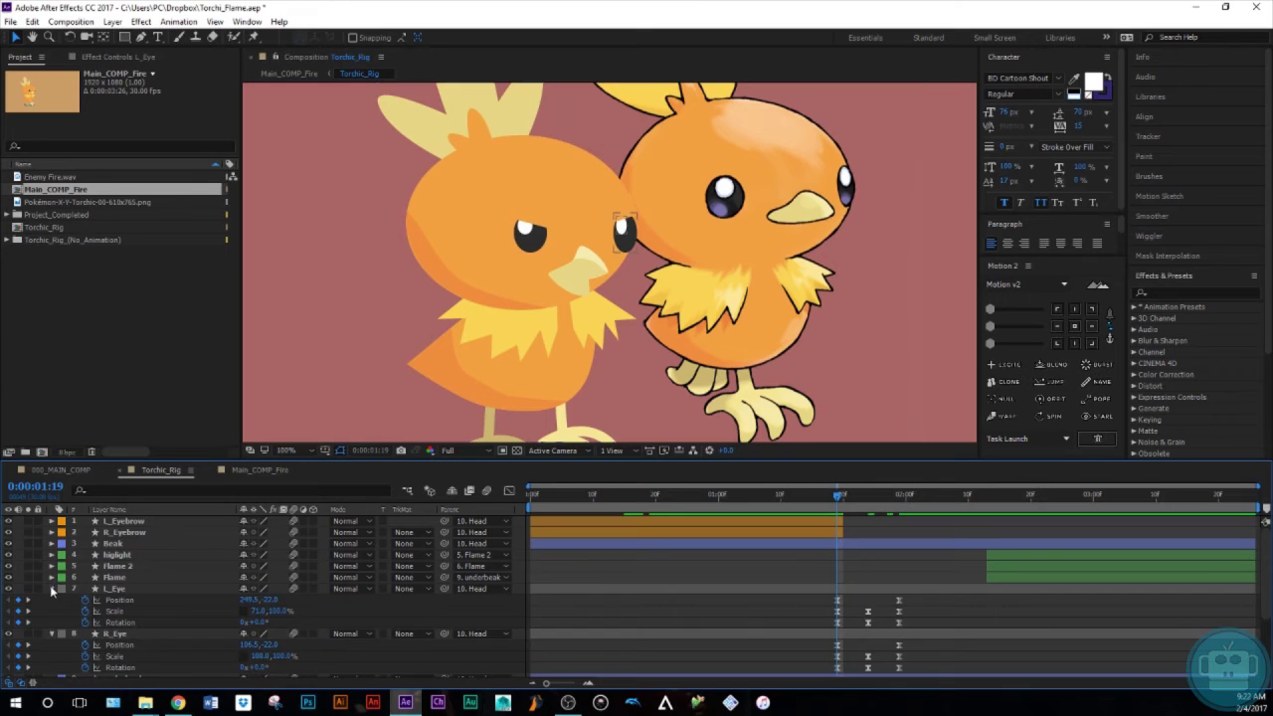
{"action": "left_click", "coordinate": [52, 588]}
{"action": "left_click", "coordinate": [51, 602]}
Parent the underbeak layer to Beak and centre the Beak layer's anchor point on its shape
{"action": "left_click", "coordinate": [111, 610]}
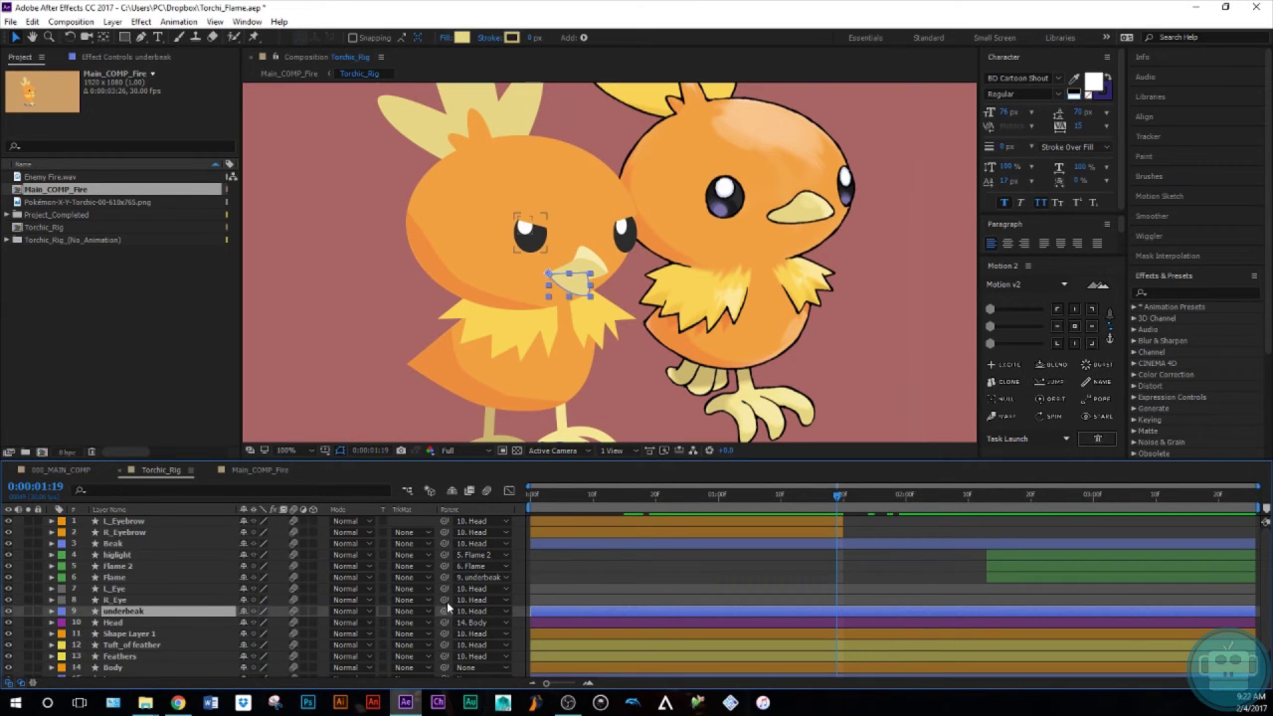
{"action": "left_click_drag", "start_coordinate": [446, 608], "coordinate": [446, 545]}
{"action": "left_click", "coordinate": [170, 543]}
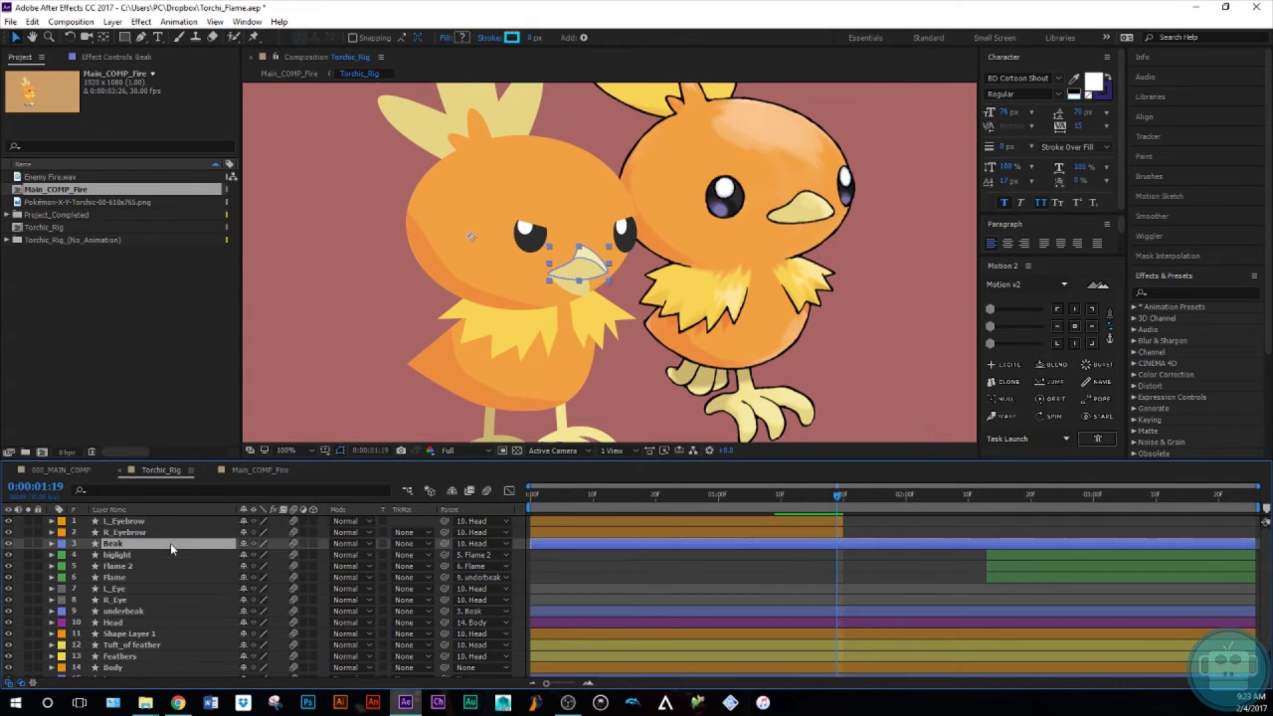
{"action": "left_click", "coordinate": [1057, 311]}
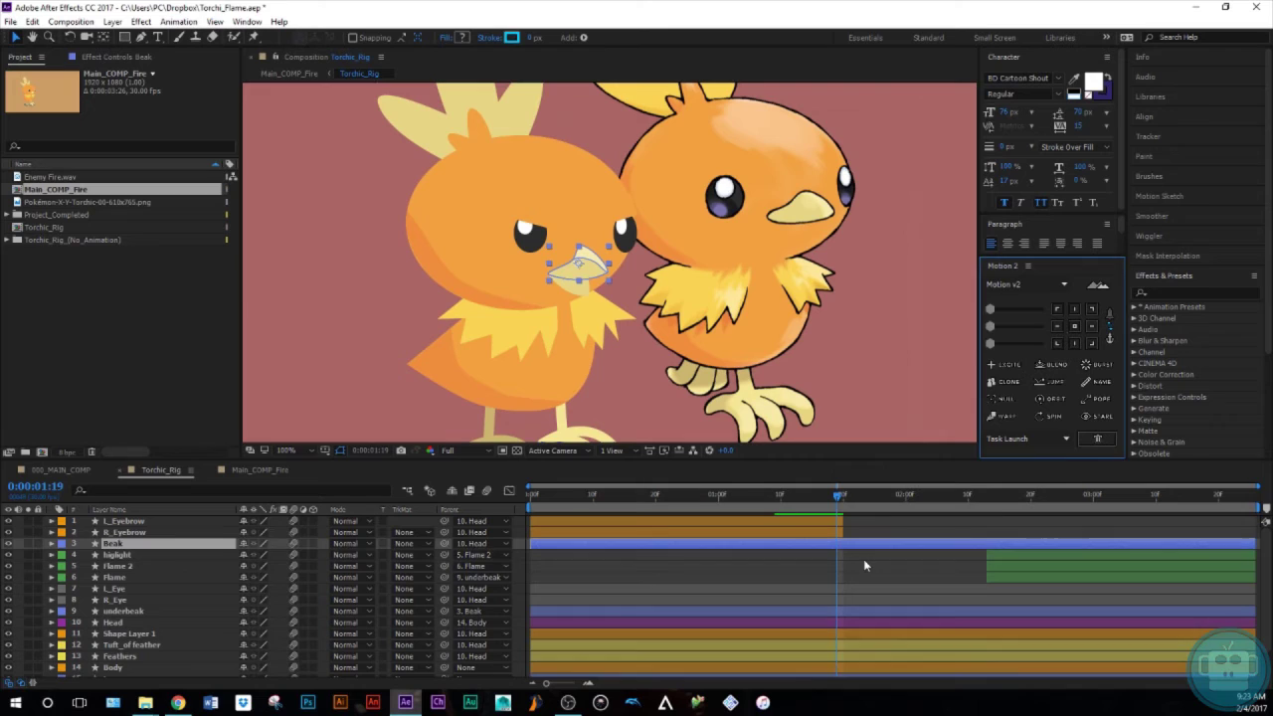
Add a Position keyframe to Beak at 0:00:01:19 and reveal L_Eye's keyframes for timing reference
{"action": "key", "text": "alt+shift+p"}
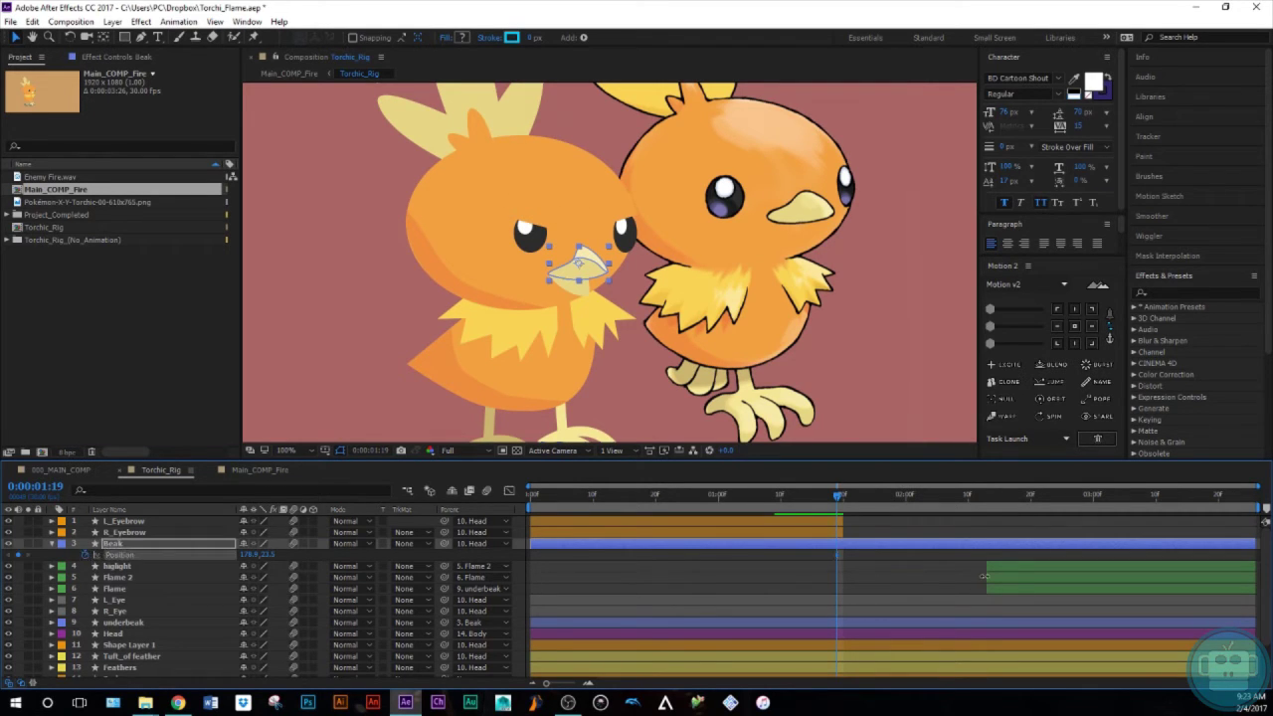
{"action": "scroll", "coordinate": [900, 615], "scroll_direction": "down", "scroll_amount": 2}
{"action": "left_click", "coordinate": [867, 563]}
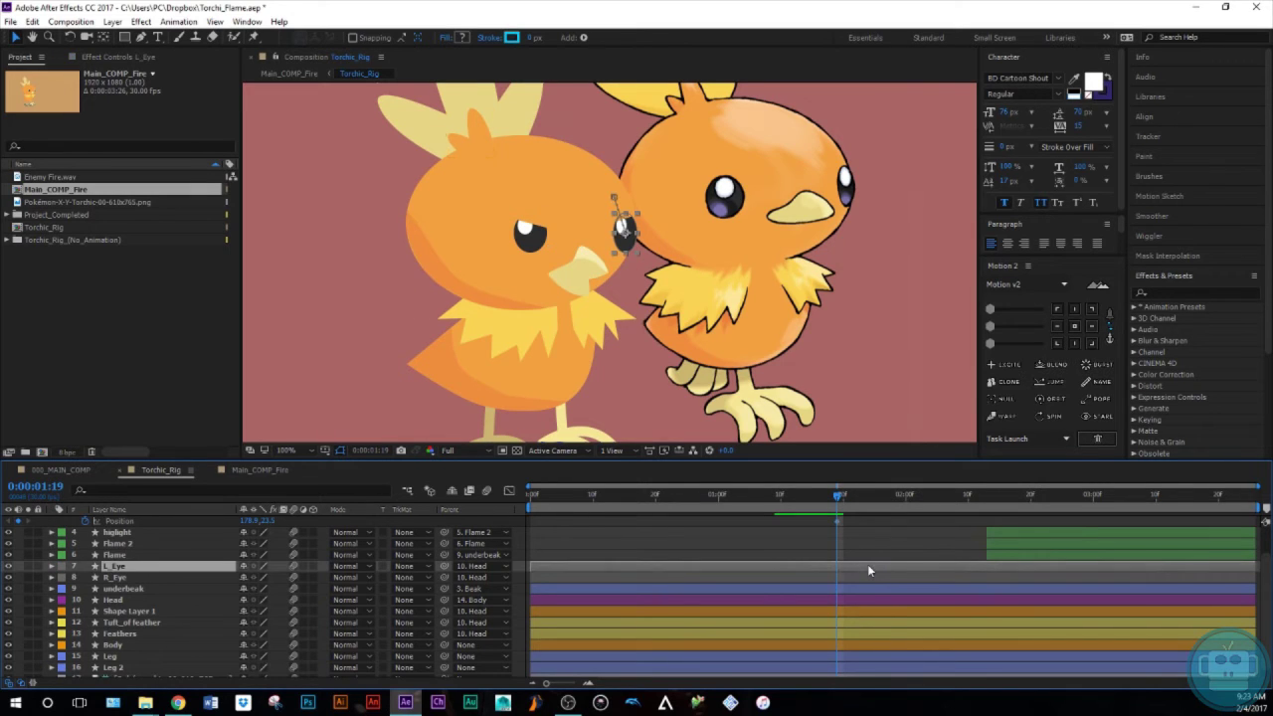
{"action": "key", "text": "u"}
{"action": "scroll", "coordinate": [868, 564], "scroll_direction": "up", "scroll_amount": 3}
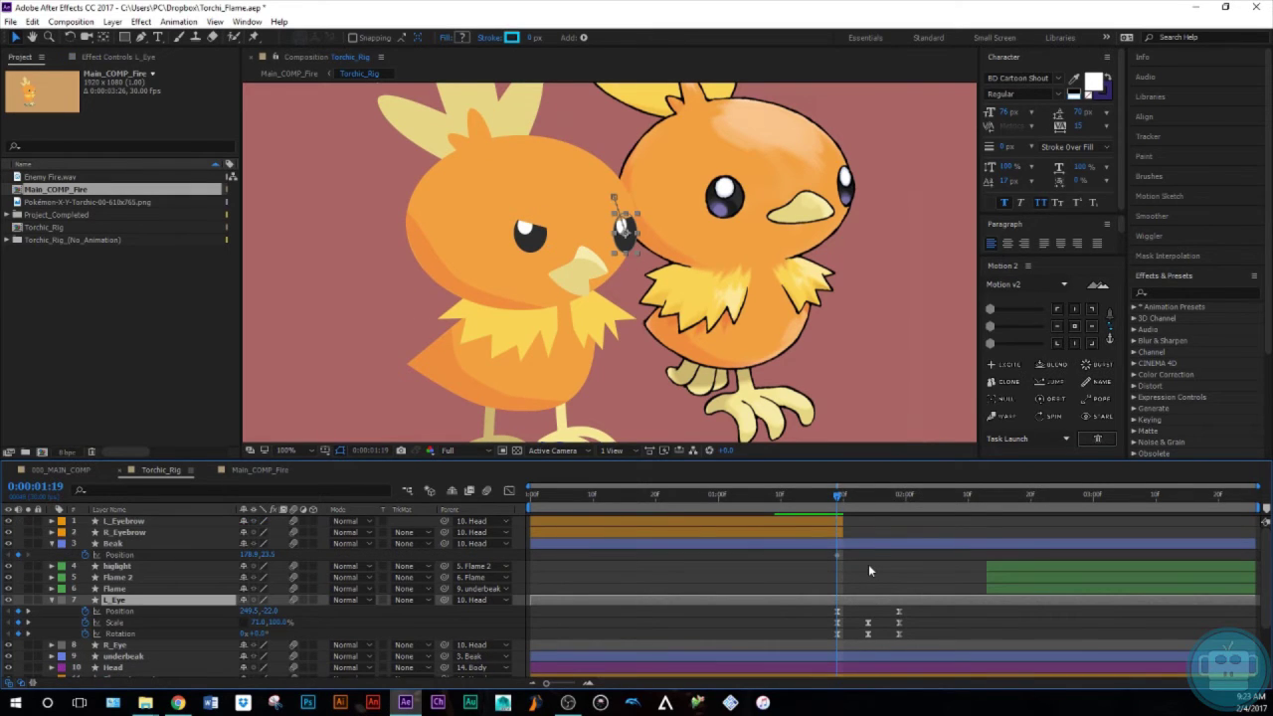
At 0:00:01:29, raise the Beak layer to about Y -32 so it follows the tilted-back head, and check the motion
{"action": "key", "text": "k"}
{"action": "key", "text": "k"}
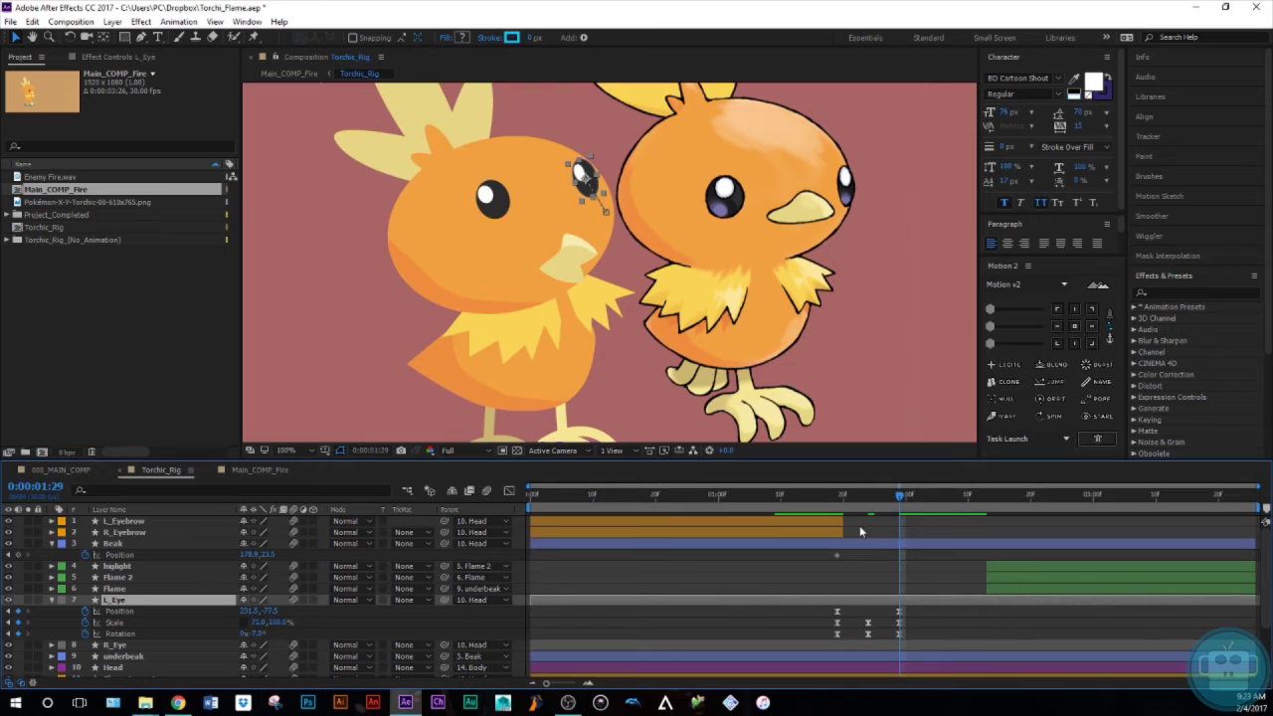
{"action": "left_click", "coordinate": [875, 542]}
{"action": "key", "text": "shift+Up"}
{"action": "key", "text": "shift+Up"}
{"action": "key", "text": "shift+Up"}
{"action": "key", "text": "shift+Up"}
{"action": "key", "text": "shift+Up"}
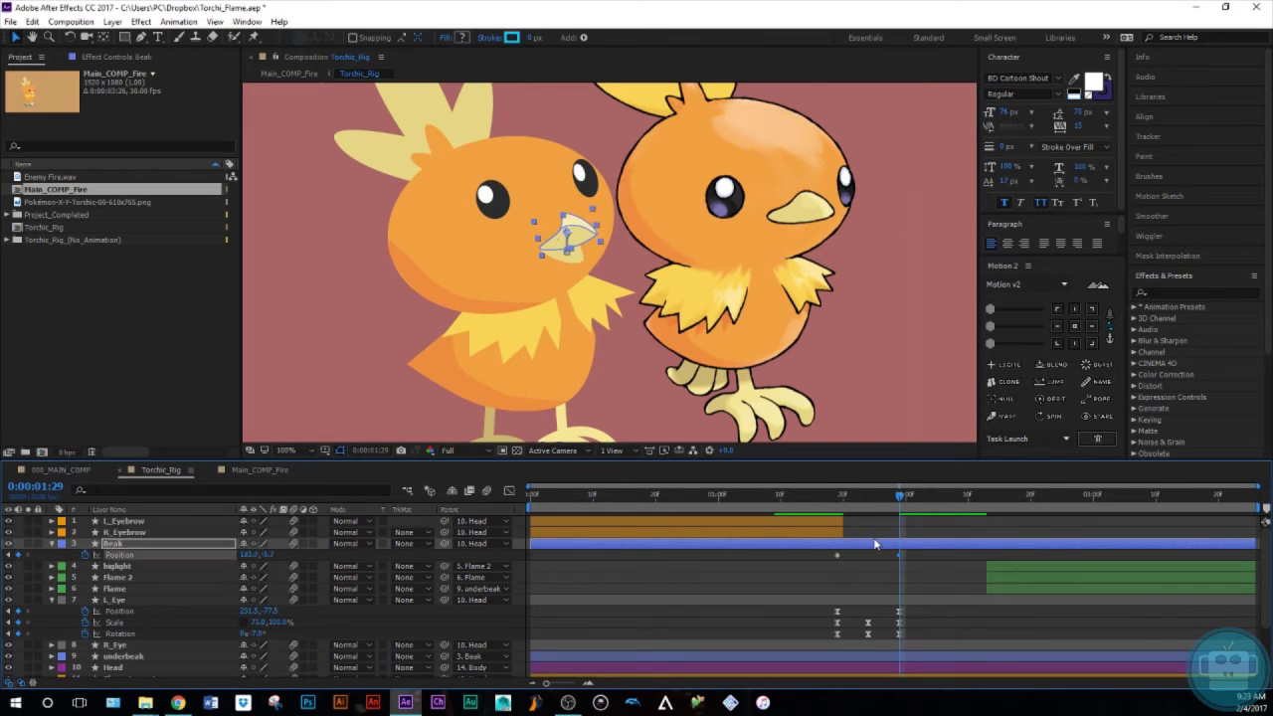
{"action": "key", "text": "Up"}
{"action": "key", "text": "Up"}
{"action": "key", "text": "Up"}
{"action": "key", "text": "Up"}
{"action": "key", "text": "Up"}
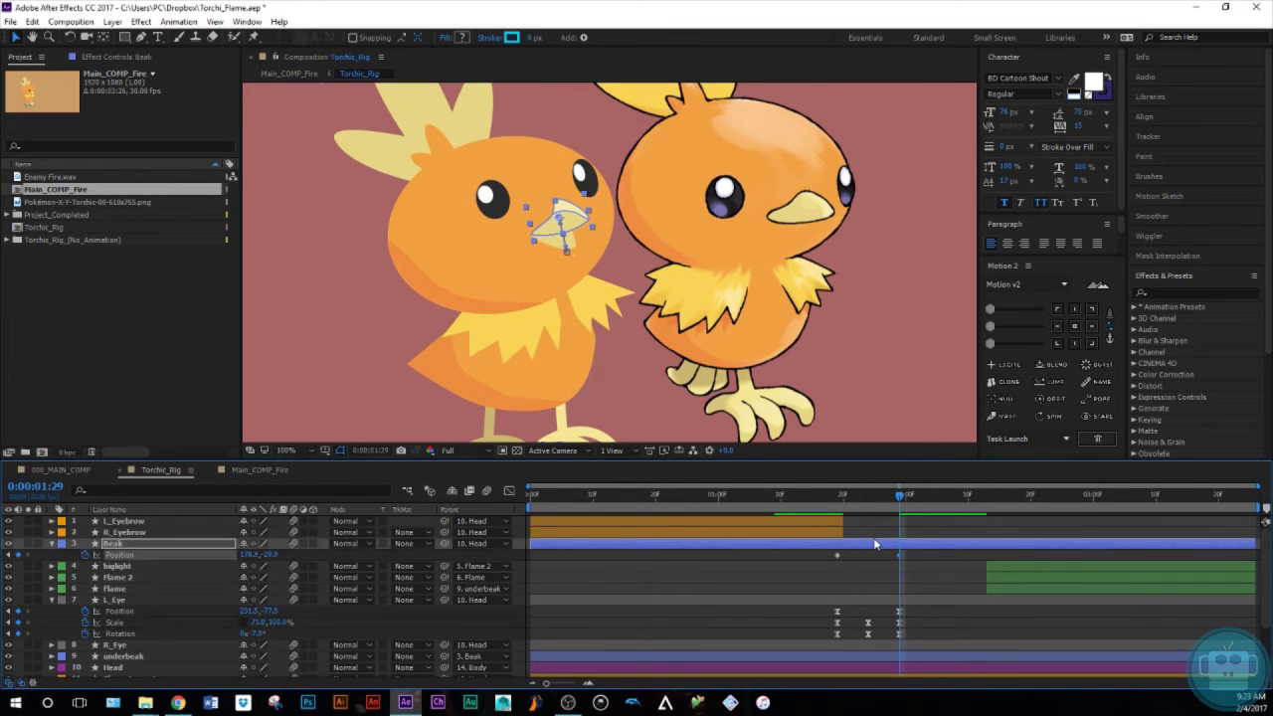
{"action": "key", "text": "j"}
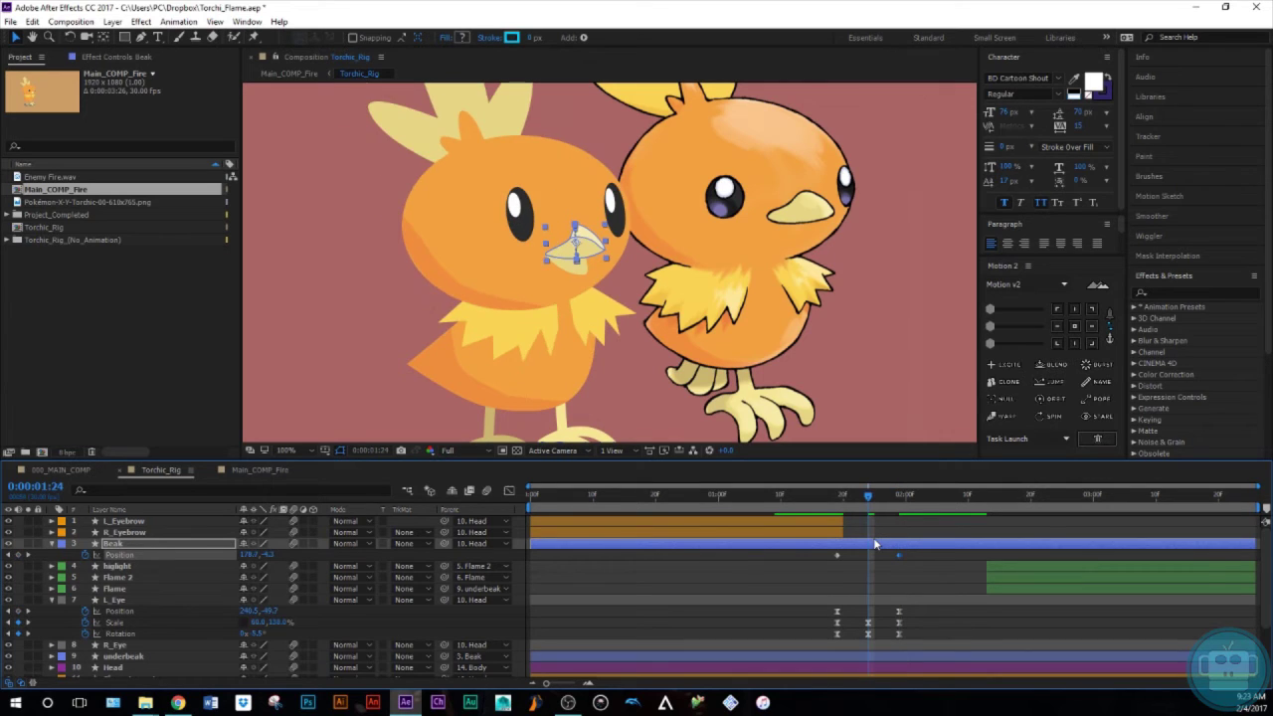
{"action": "left_click_drag", "start_coordinate": [869, 495], "coordinate": [863, 543]}
Add a Rotation keyframe to Beak at 0:00:01:19 and set its Rotation to -7° at 0:00:01:29
{"action": "key", "text": "j"}
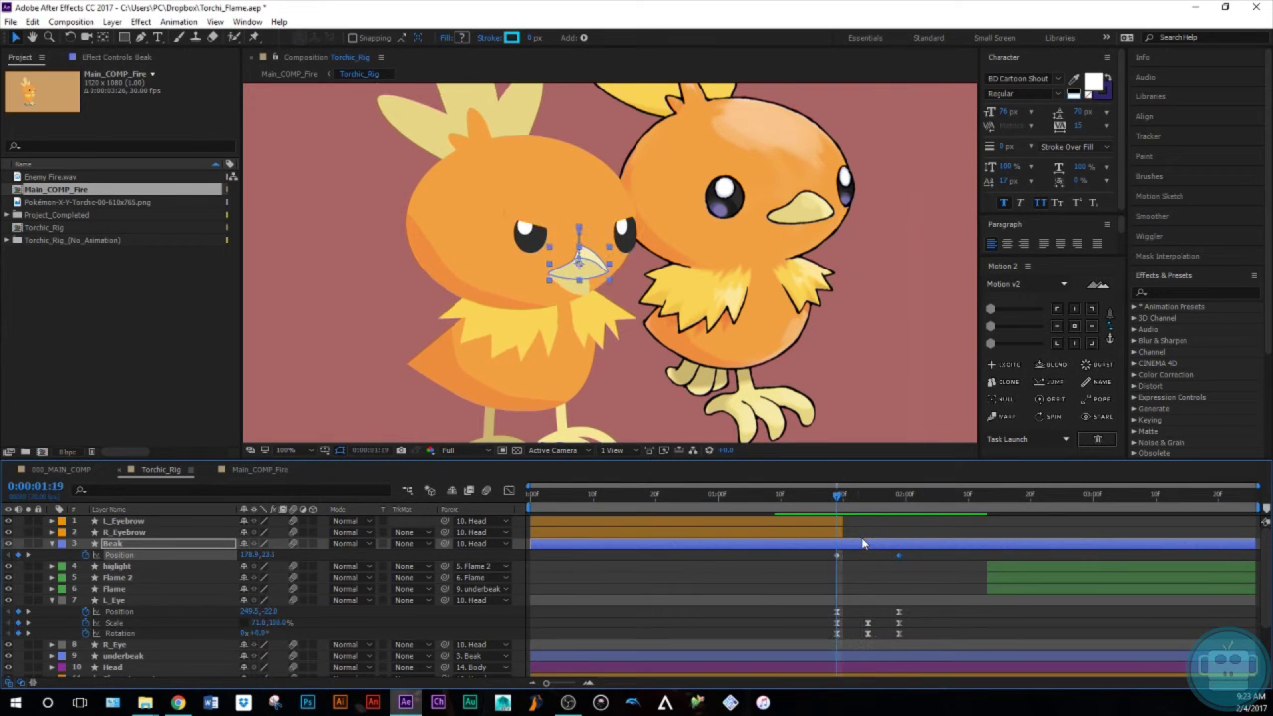
{"action": "key", "text": "shift+r"}
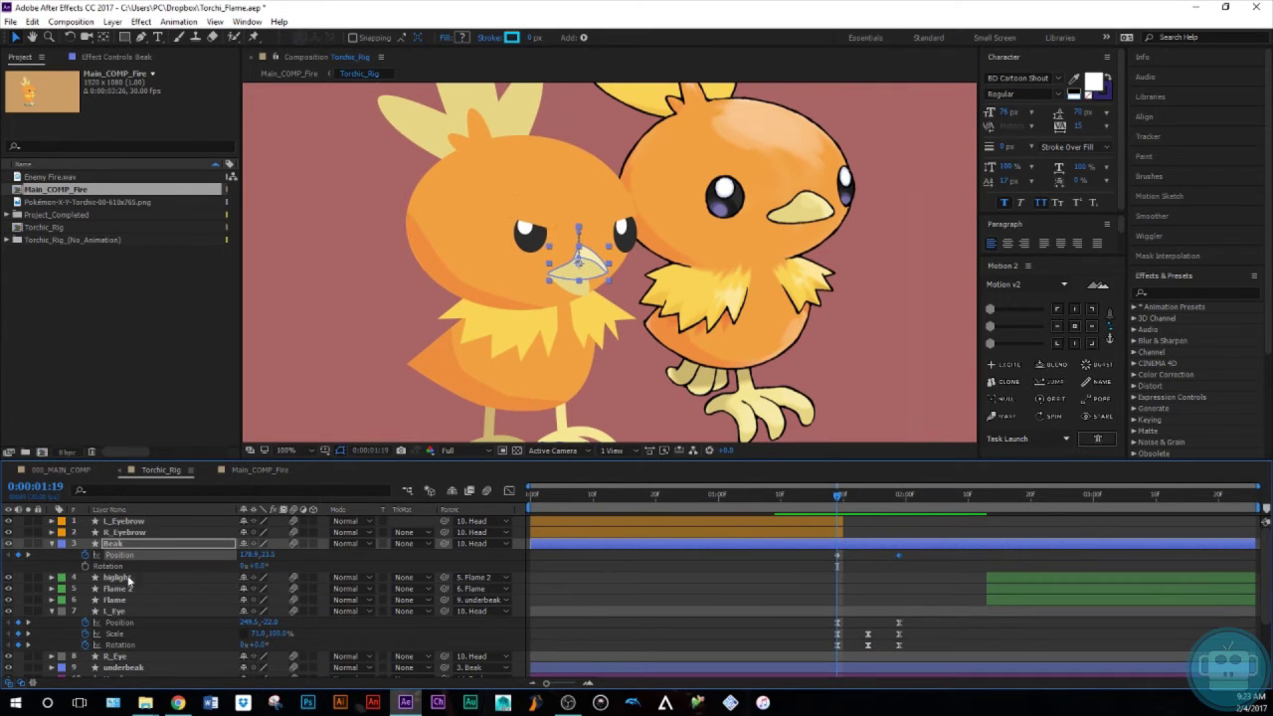
{"action": "left_click", "coordinate": [85, 564]}
{"action": "key", "text": "k"}
{"action": "key", "text": "k"}
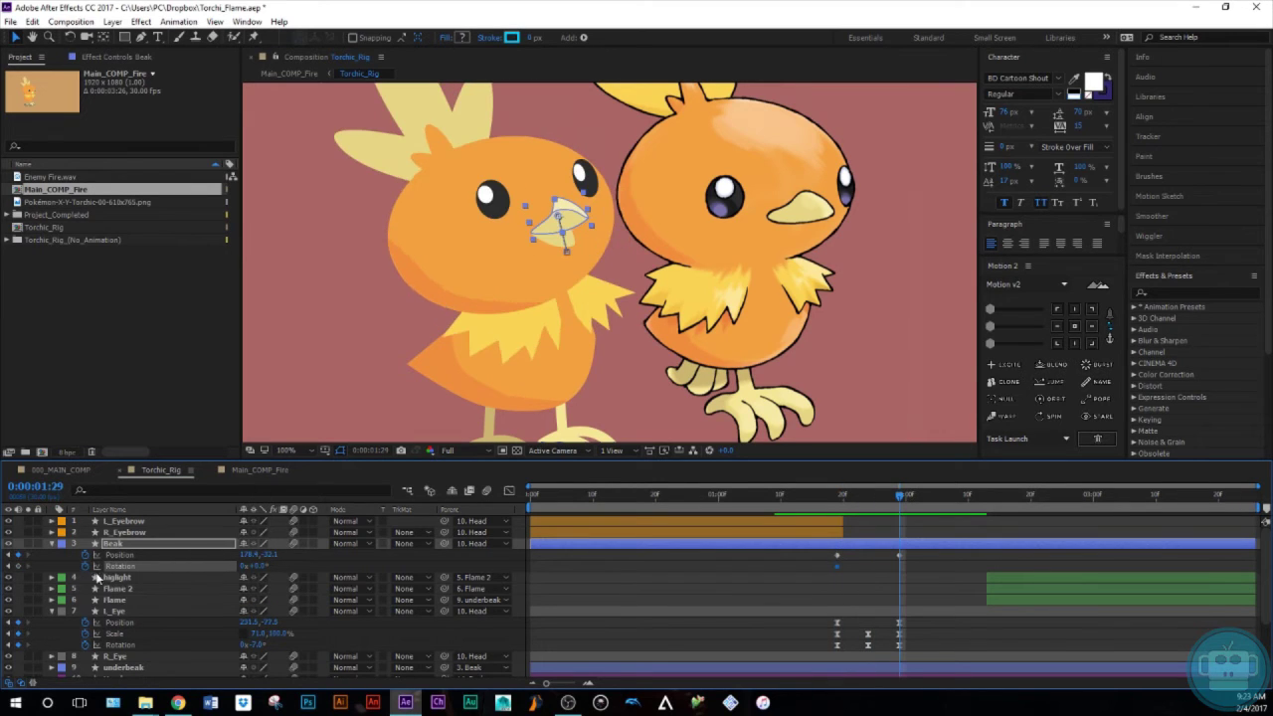
{"action": "left_click_drag", "start_coordinate": [256, 565], "coordinate": [256, 564]}
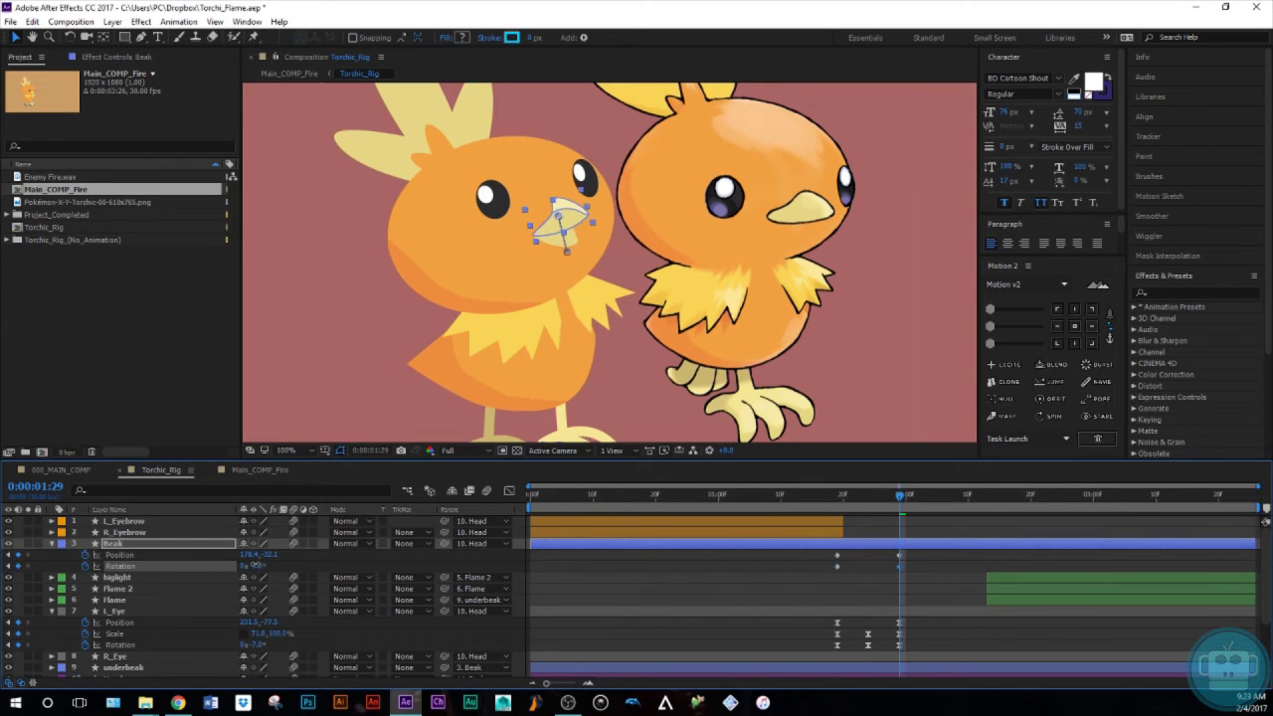
Nudge Beak up to about Y -36 at 0:00:01:29 and apply Easy Ease to its Position and Rotation keyframes
{"action": "key", "text": "Up"}
{"action": "key", "text": "Up"}
{"action": "key", "text": "Up"}
{"action": "key", "text": "Up"}
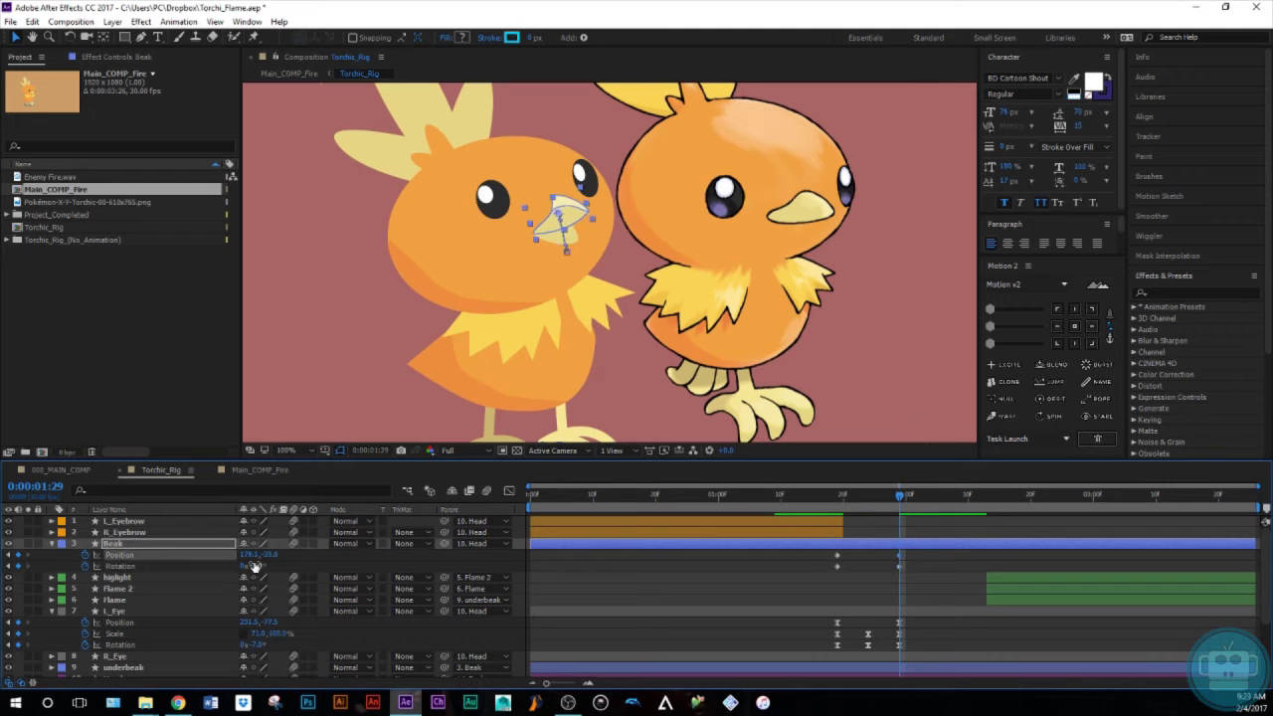
{"action": "left_click_drag", "start_coordinate": [918, 558], "coordinate": [797, 584]}
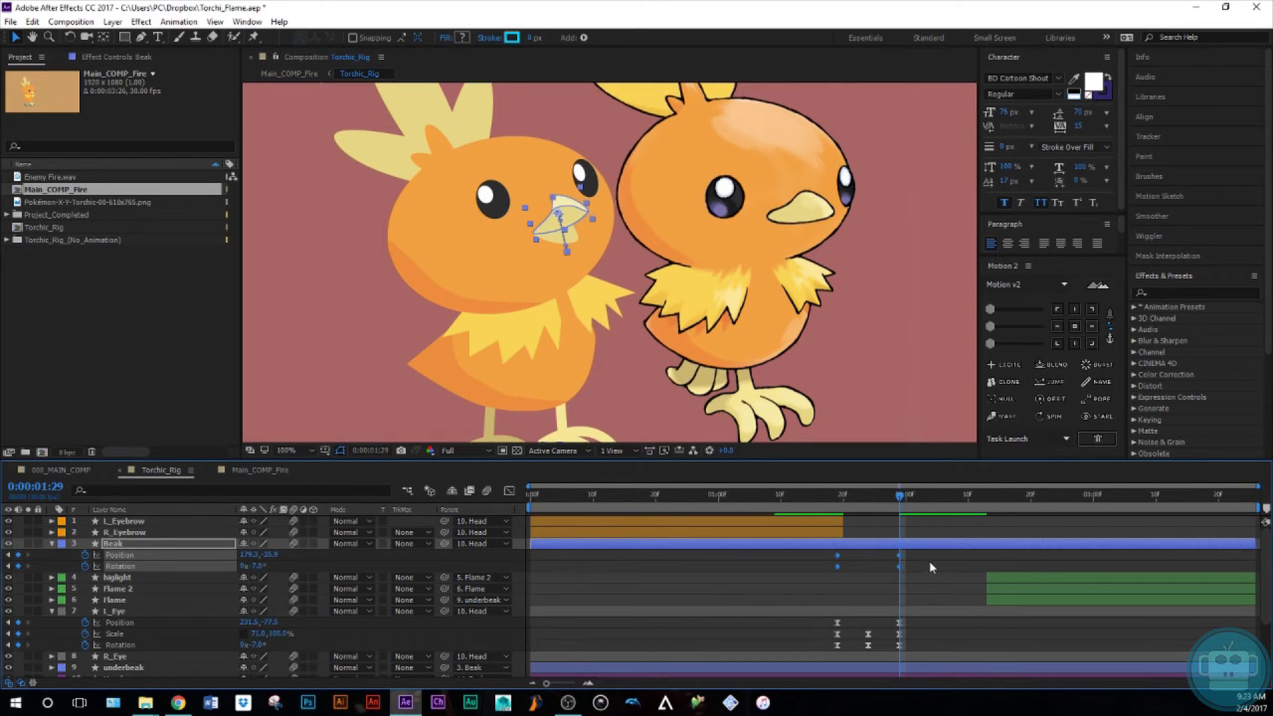
{"action": "left_click_drag", "start_coordinate": [902, 497], "coordinate": [857, 626]}
Shift Beak's Position and Rotation keyframes two frames later to start at 0:00:01:21, and collapse the layer's properties
{"action": "key", "text": "j"}
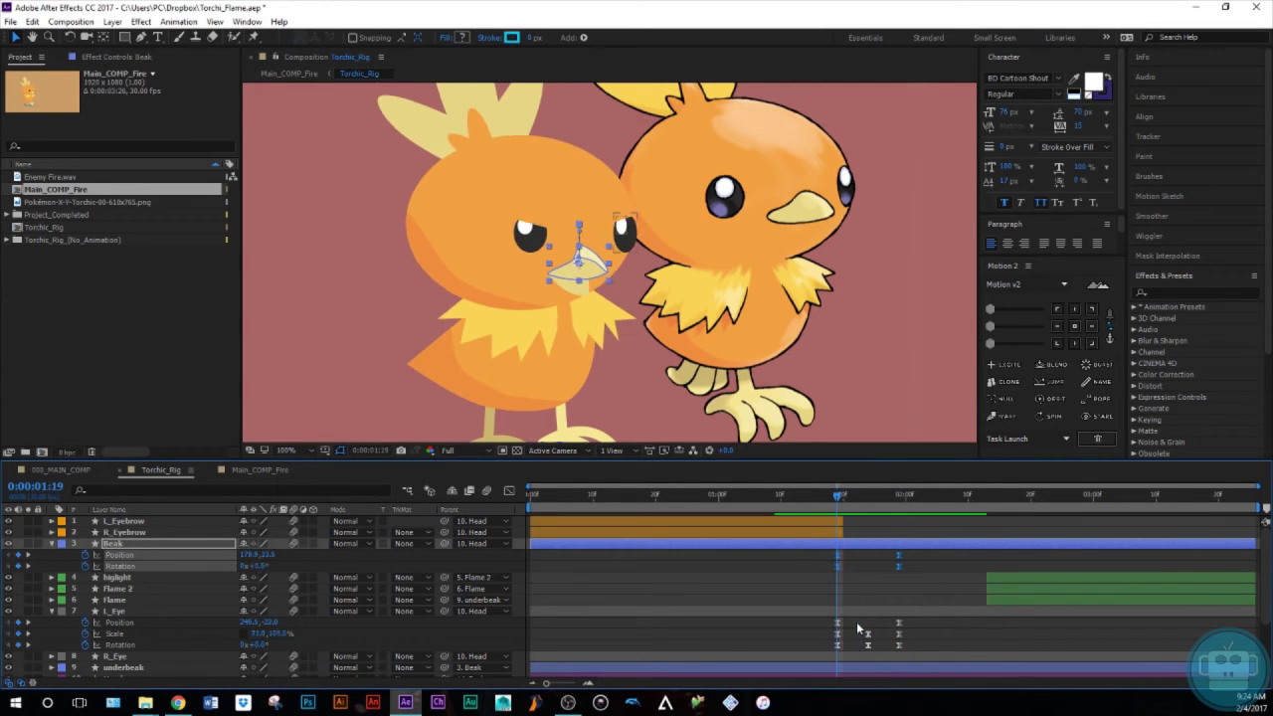
{"action": "key", "text": "Page_Down"}
{"action": "key", "text": "Page_Down"}
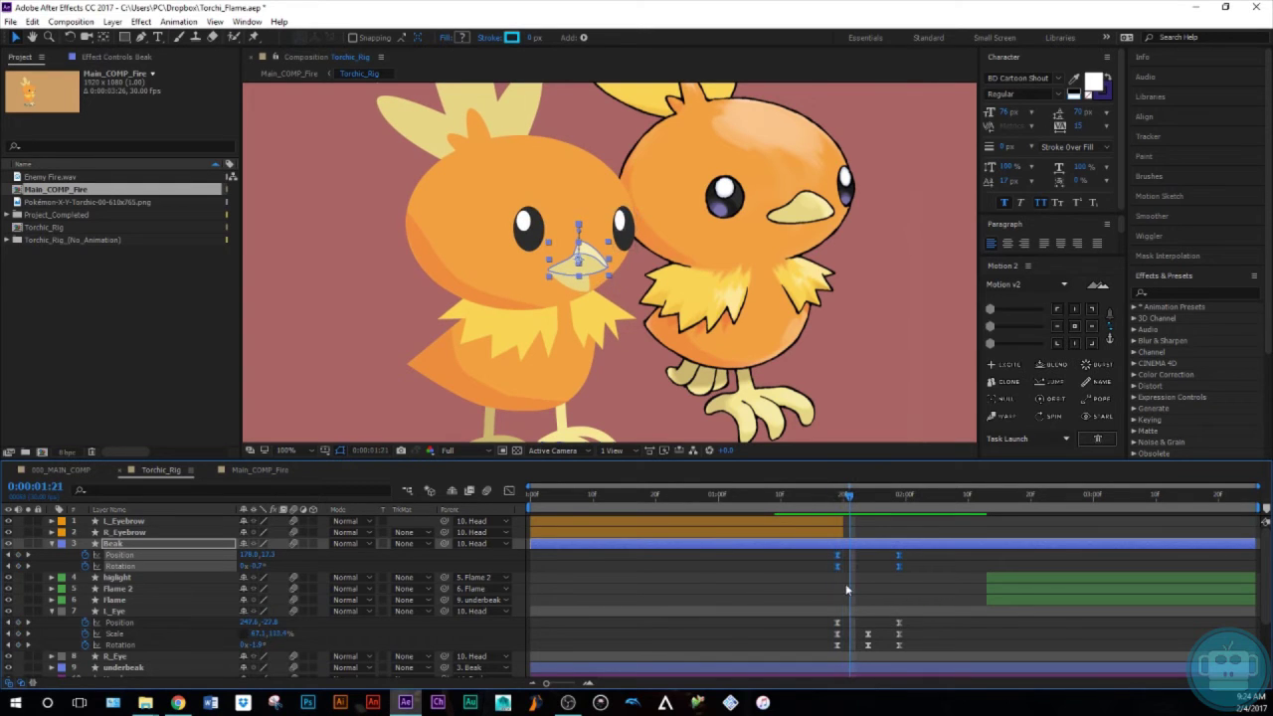
{"action": "left_click_drag", "start_coordinate": [837, 568], "coordinate": [852, 570]}
{"action": "left_click", "coordinate": [861, 579]}
{"action": "left_click_drag", "start_coordinate": [851, 497], "coordinate": [837, 544]}
{"action": "left_click", "coordinate": [52, 545]}
Try parenting Shape Layer 1, the small orange feather, to Tuft_of feather
{"action": "scroll", "coordinate": [100, 587], "scroll_direction": "down", "scroll_amount": 3}
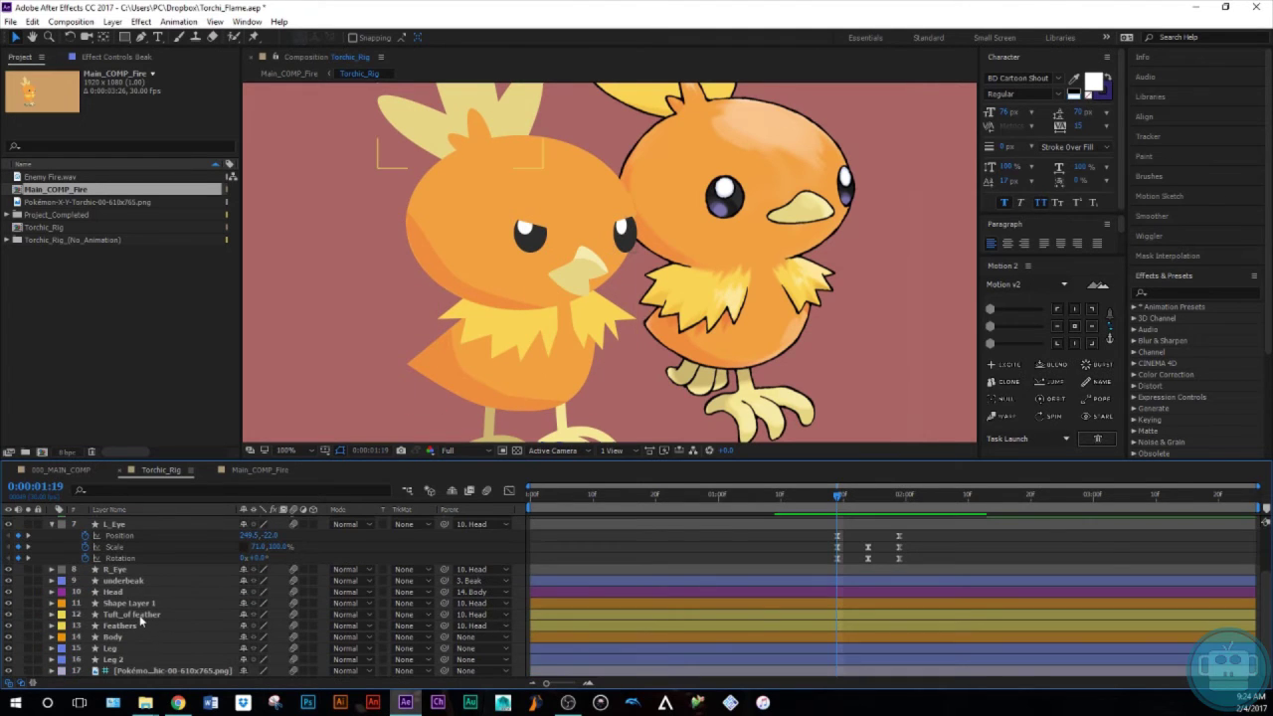
{"action": "left_click", "coordinate": [139, 616]}
{"action": "left_click", "coordinate": [138, 605]}
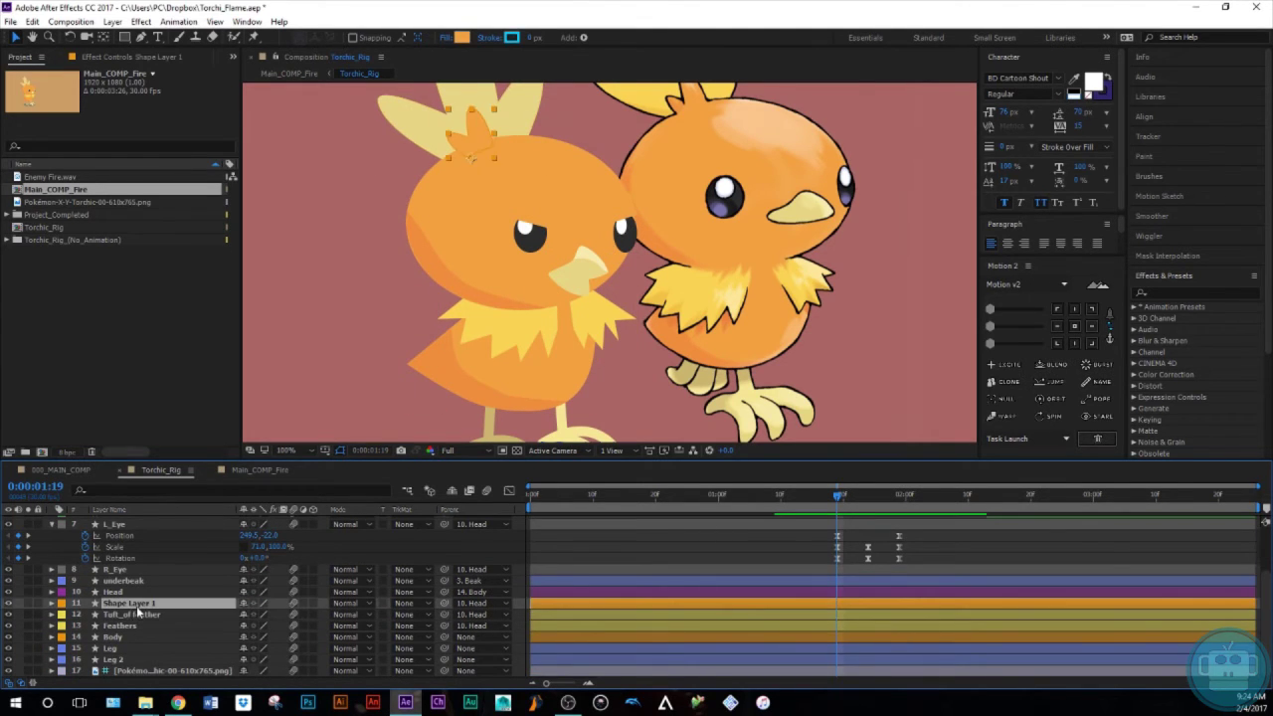
{"action": "left_click", "coordinate": [137, 614]}
{"action": "left_click", "coordinate": [138, 603]}
{"action": "left_click_drag", "start_coordinate": [445, 607], "coordinate": [444, 613]}
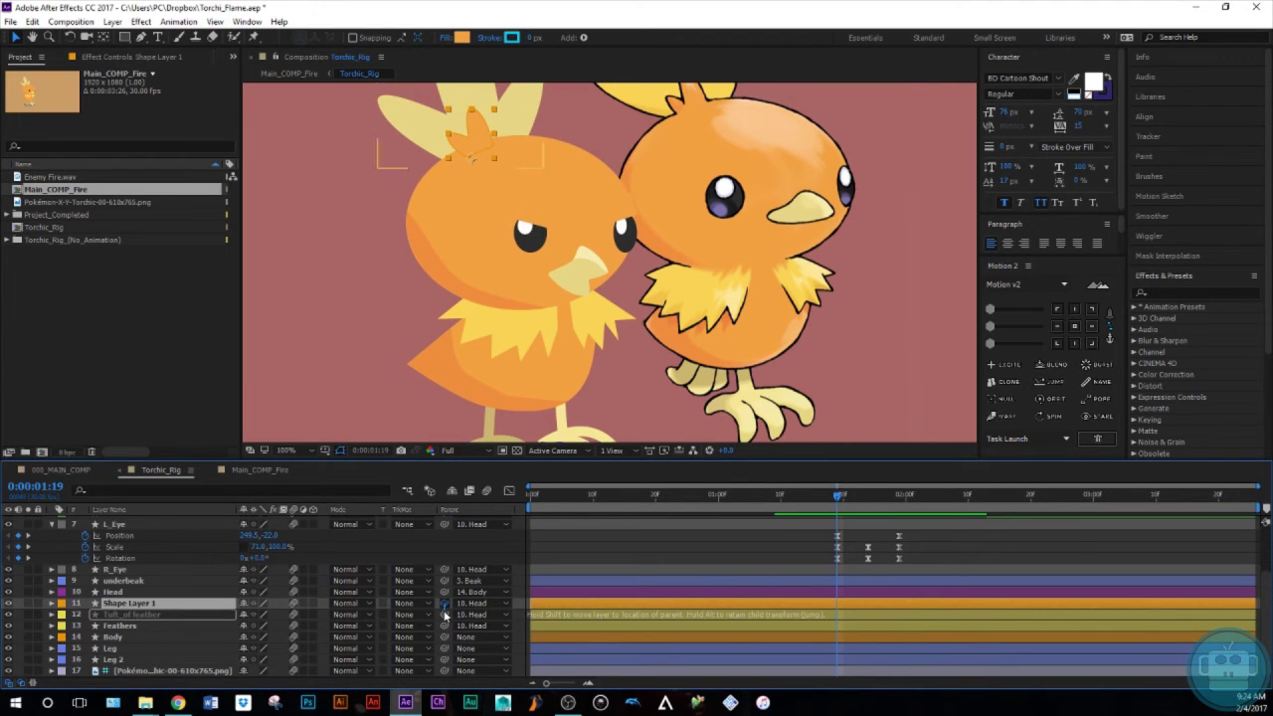
{"action": "left_click", "coordinate": [157, 616]}
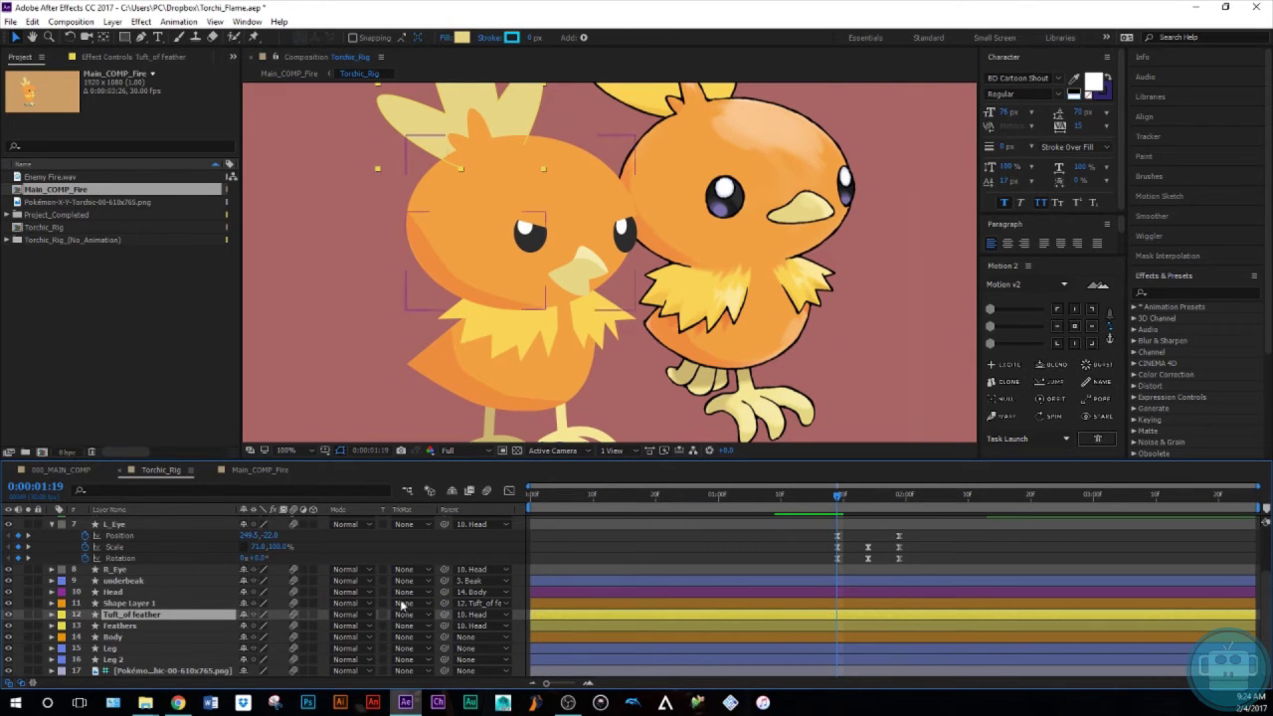
{"action": "left_click", "coordinate": [127, 602]}
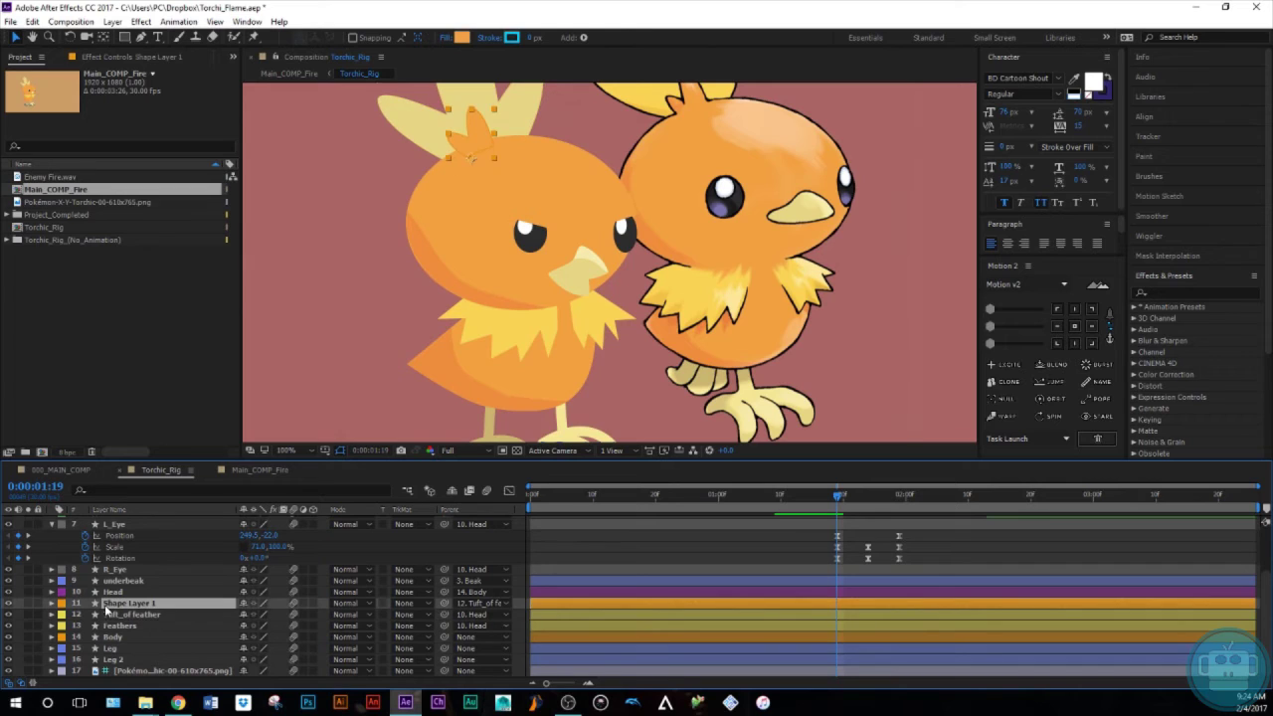
{"action": "left_click", "coordinate": [117, 615]}
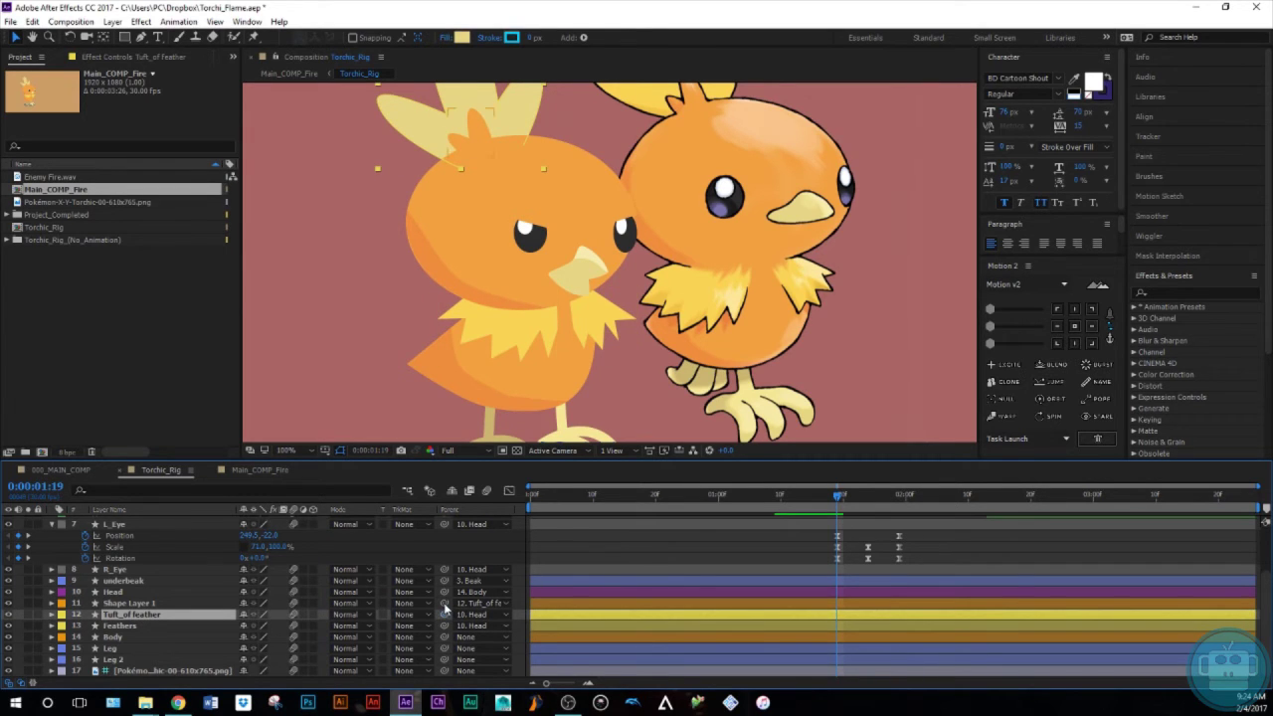
Set Shape Layer 1's parent to None and parent Tuft_of feather to Shape Layer 1
{"action": "left_click", "coordinate": [490, 604]}
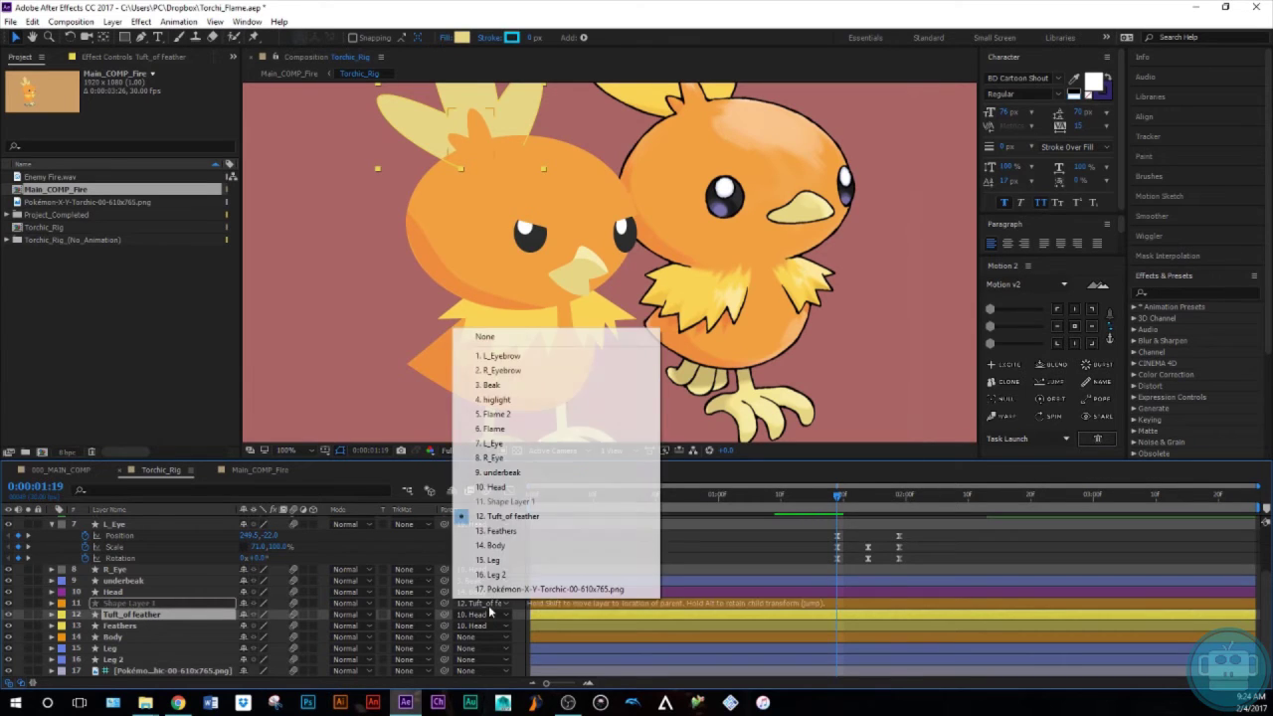
{"action": "left_click", "coordinate": [487, 339]}
{"action": "left_click_drag", "start_coordinate": [444, 615], "coordinate": [446, 604]}
Add a Rotation keyframe to Shape Layer 1 at 0:00:01:19
{"action": "left_click", "coordinate": [138, 603]}
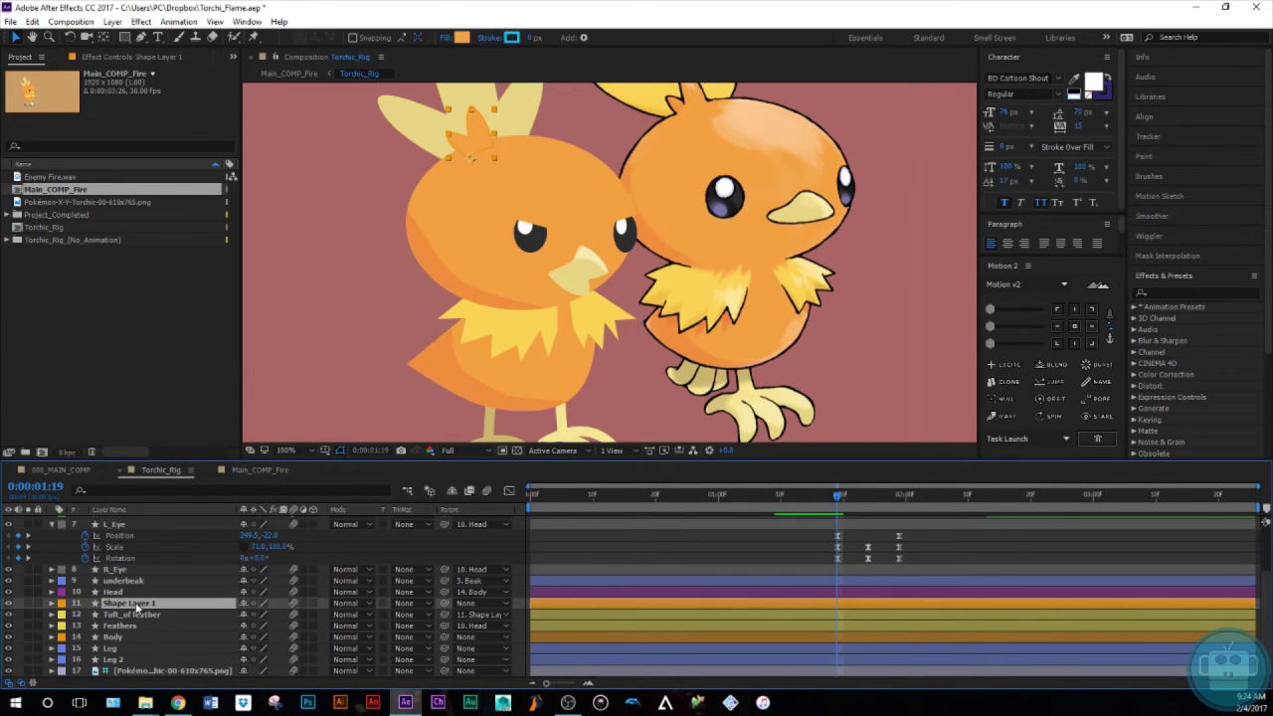
{"action": "key", "text": "r"}
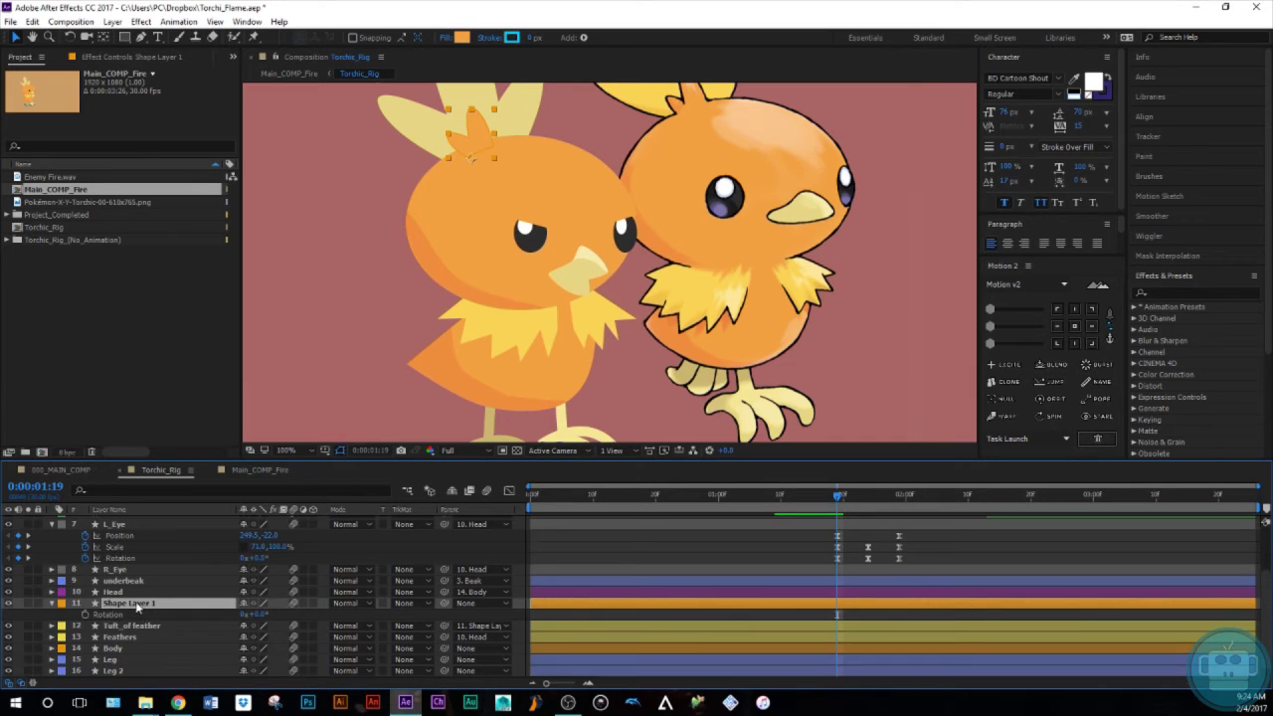
{"action": "left_click", "coordinate": [86, 614]}
Try rotating Shape Layer 1 at 0:00:01:29, undo the rotation and return to 0:00:01:19
{"action": "key", "text": "k"}
{"action": "key", "text": "k"}
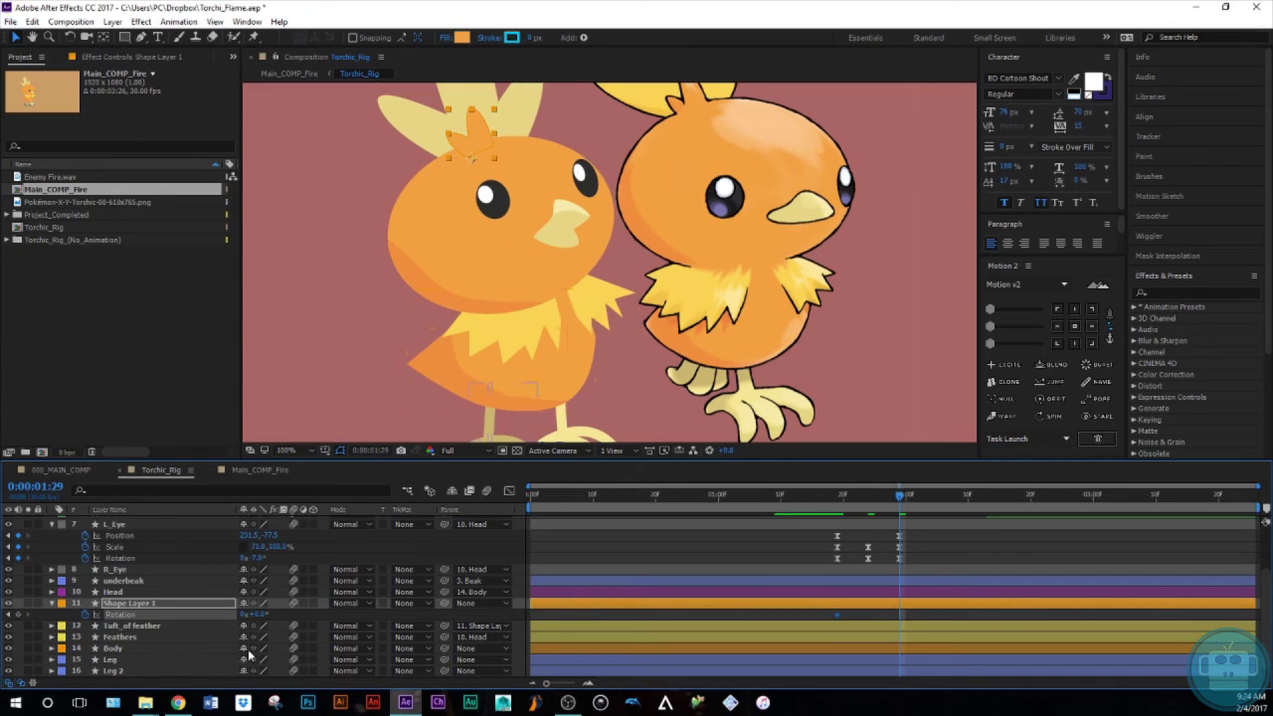
{"action": "left_click_drag", "start_coordinate": [260, 614], "coordinate": [240, 617]}
{"action": "key", "text": "ctrl+z"}
{"action": "key", "text": "shift+Page_Up"}
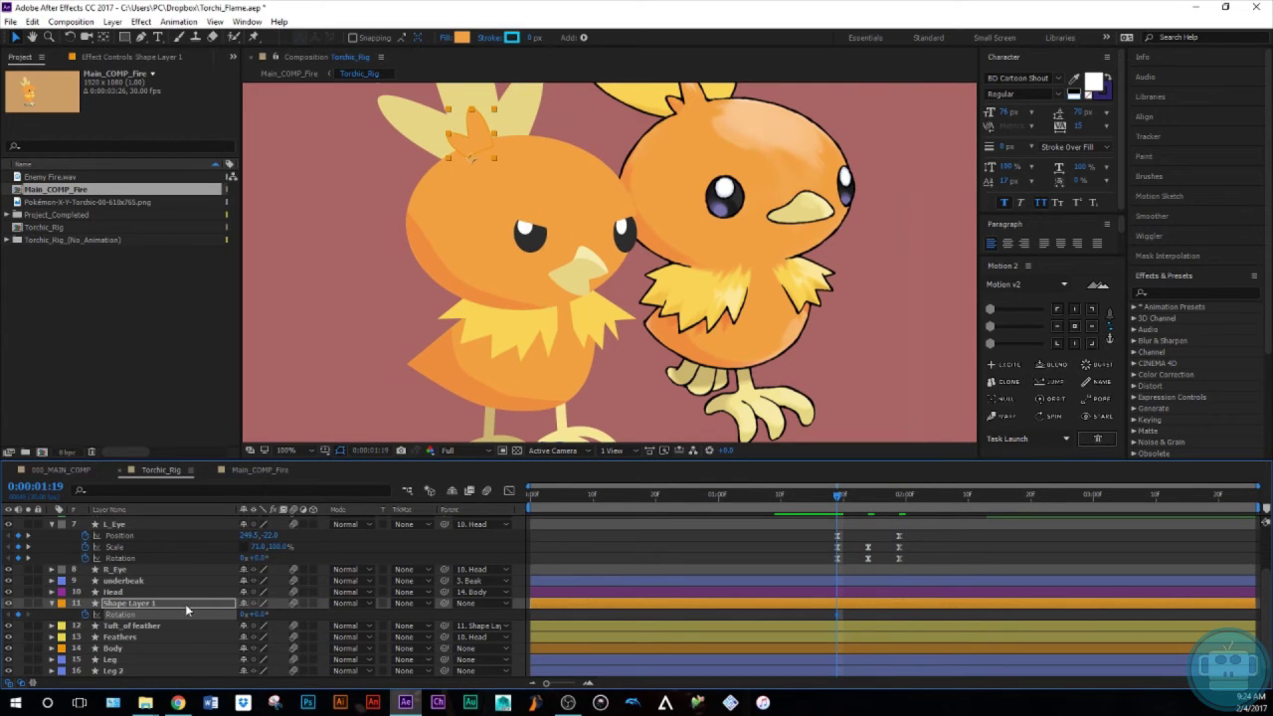
Rename Shape Layer 1 to small_feather and parent it to Head
{"action": "left_click", "coordinate": [187, 606]}
{"action": "key", "text": "Return"}
{"action": "type", "text": "F"}
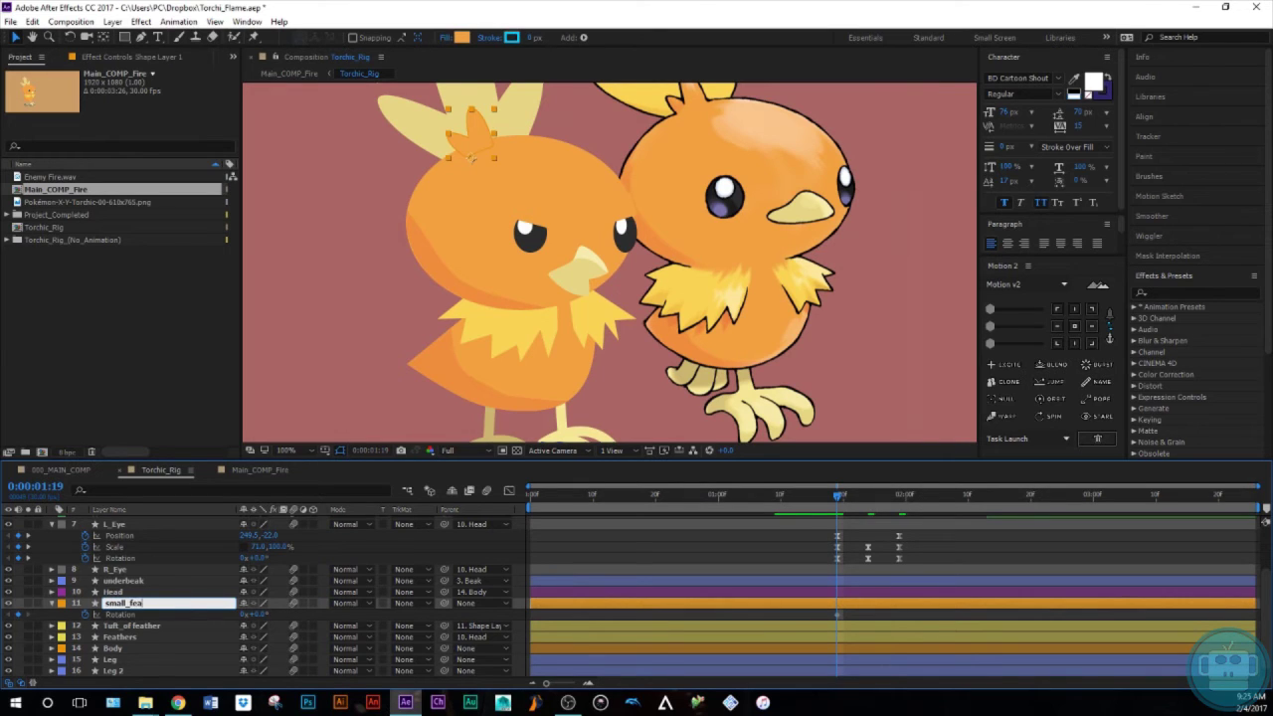
{"action": "type", "text": "mall_feather"}
{"action": "key", "text": "Return"}
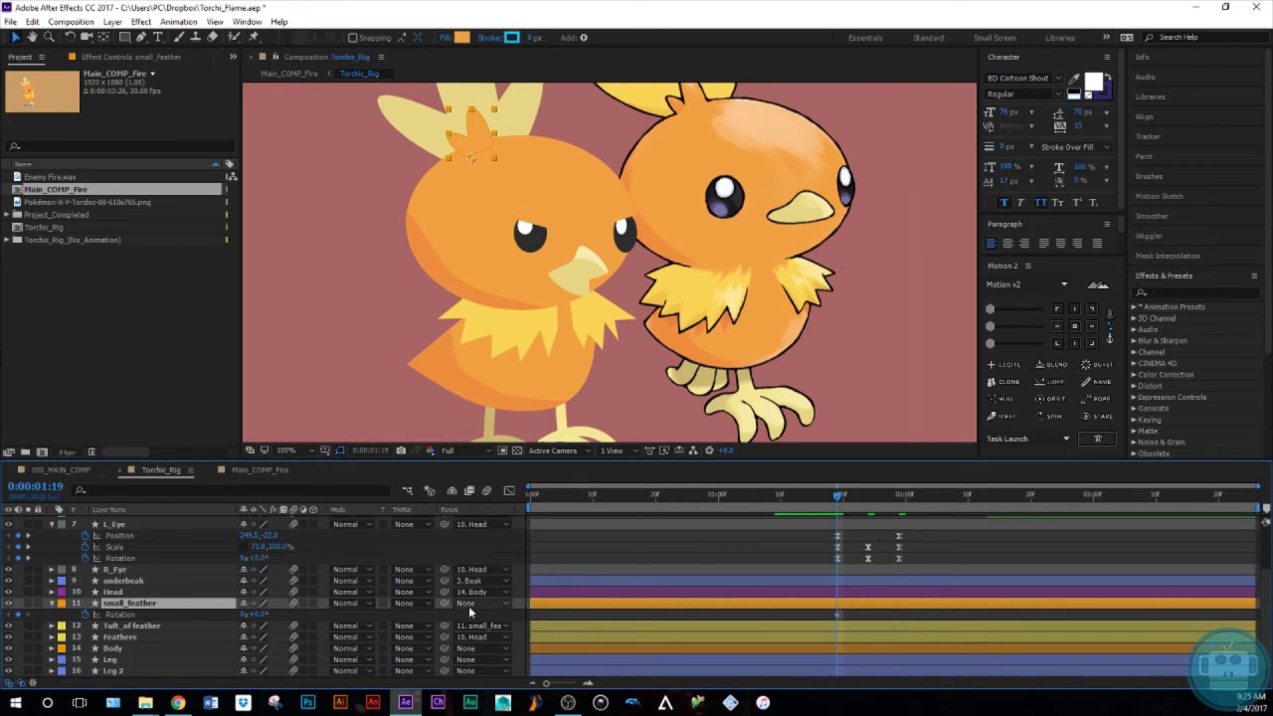
{"action": "mouse_move", "coordinate": [444, 603]}
{"action": "left_mouse_down"}
{"action": "mouse_move", "coordinate": [444, 573]}
{"action": "mouse_move", "coordinate": [444, 595]}
{"action": "left_mouse_up"}
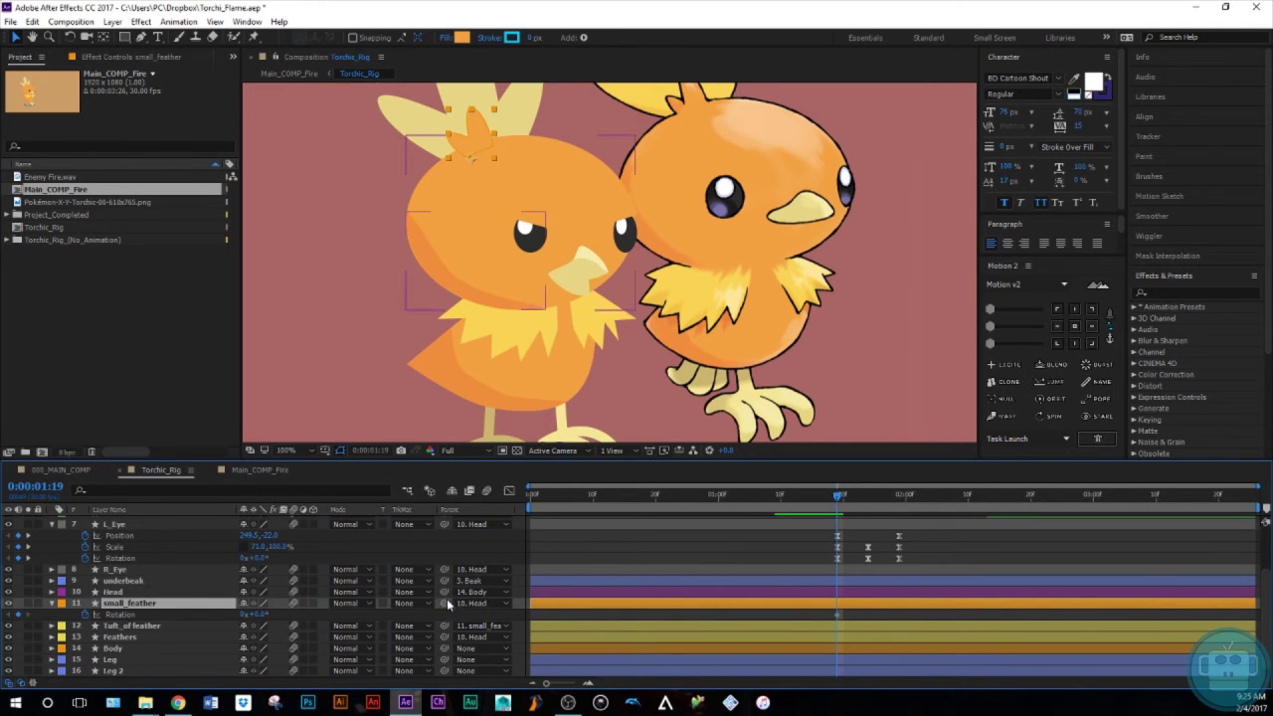
Set small_feather's Rotation to -25° at 0:00:01:29 so the feathers swing back with the head
{"action": "left_click_drag", "start_coordinate": [841, 495], "coordinate": [901, 507]}
{"action": "left_click_drag", "start_coordinate": [258, 620], "coordinate": [255, 618]}
{"action": "mouse_move", "coordinate": [902, 498]}
{"action": "left_mouse_down"}
{"action": "mouse_move", "coordinate": [785, 499]}
{"action": "mouse_move", "coordinate": [900, 497]}
{"action": "left_mouse_up"}
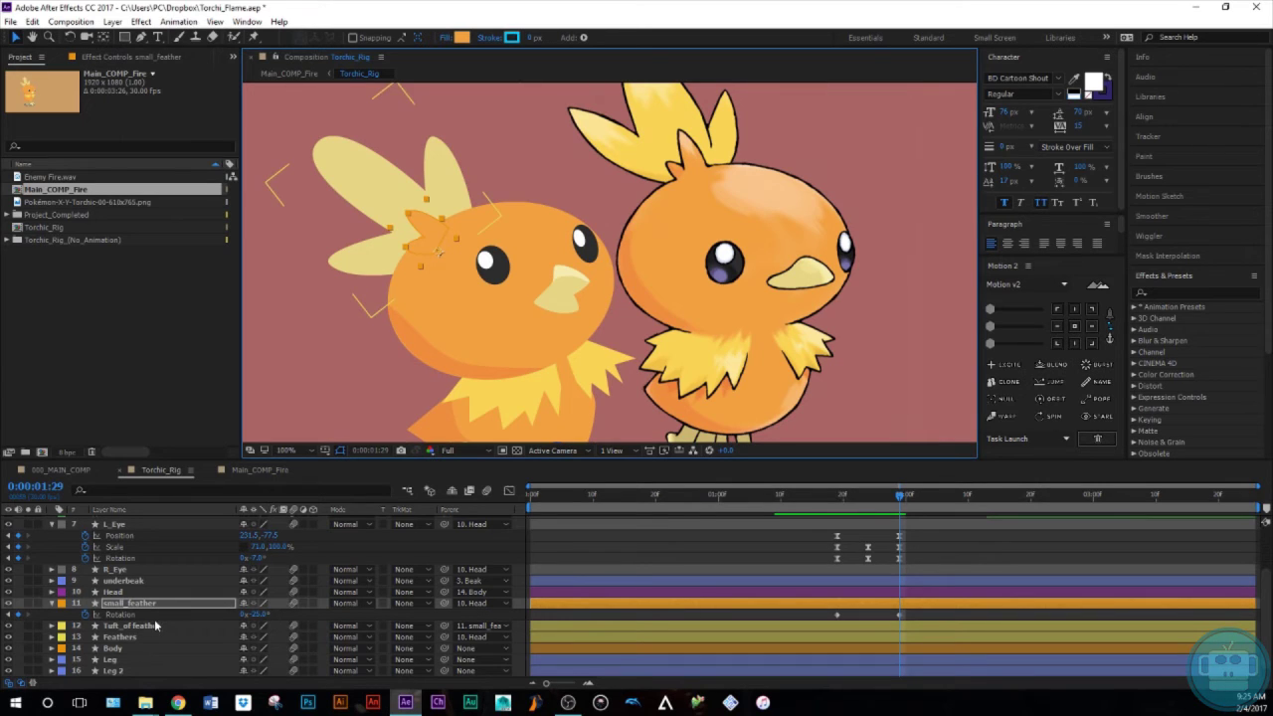
At 0:00:01:19, nudge small_feather slightly left and Tuft_of feather down and left to seat the feathers on the head
{"action": "key", "text": "j"}
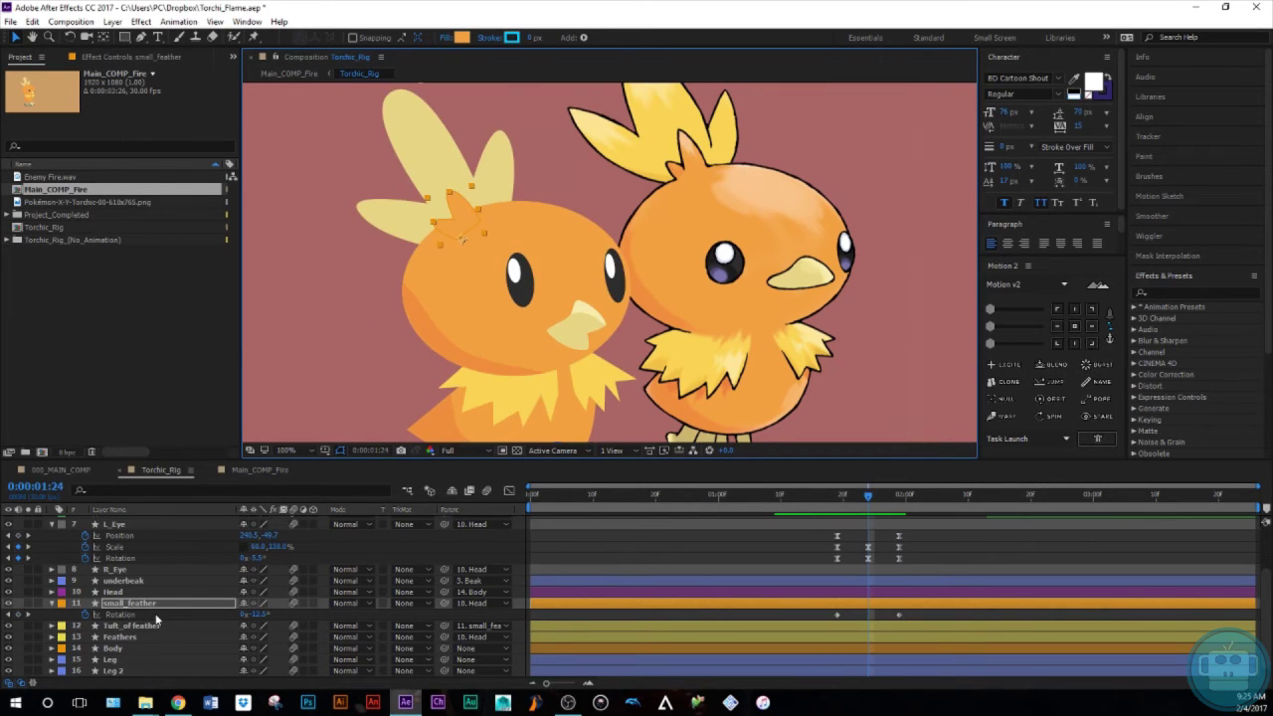
{"action": "key", "text": "j"}
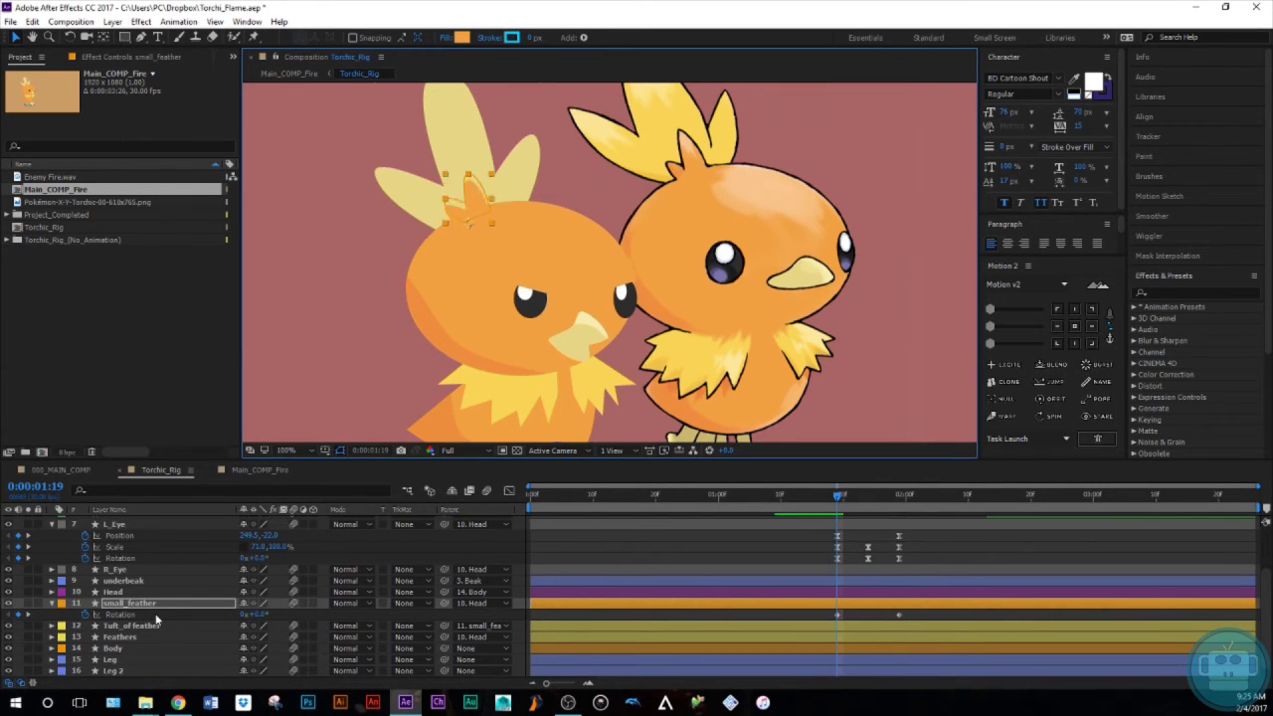
{"action": "left_click", "coordinate": [147, 625]}
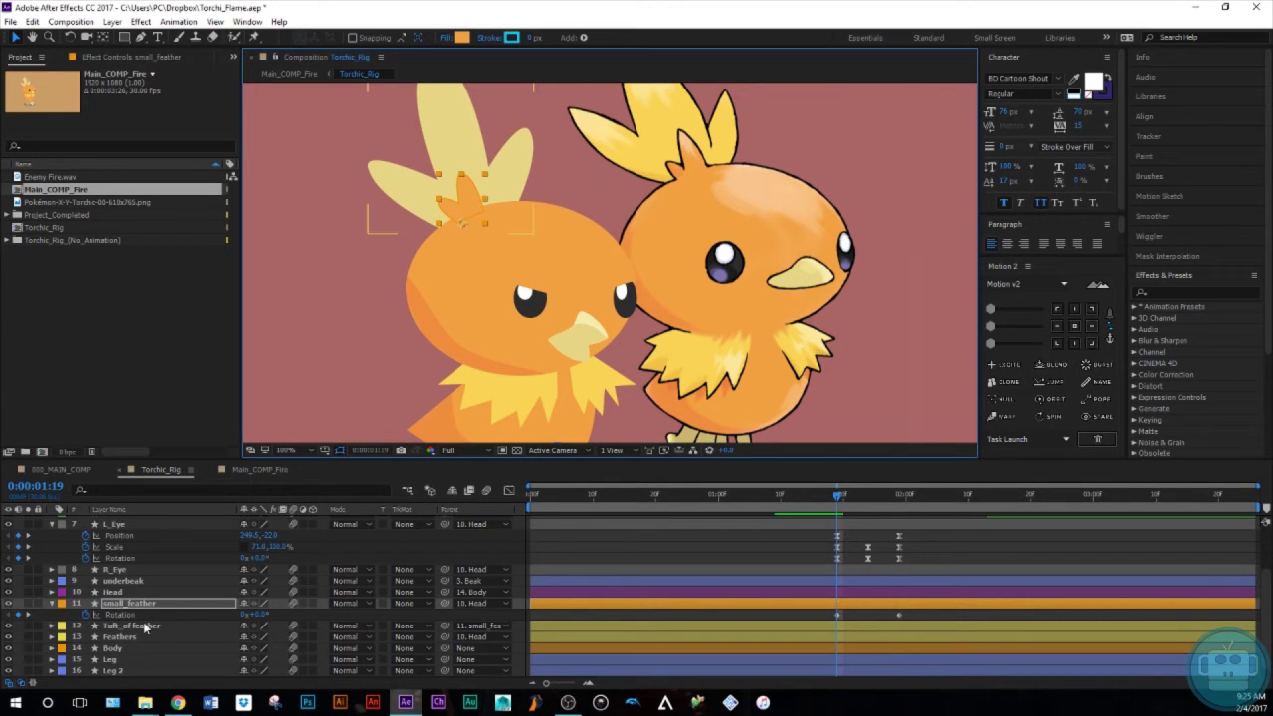
{"action": "key", "text": "shift+Down"}
{"action": "key", "text": "shift+Left"}
{"action": "key", "text": "Down"}
{"action": "key", "text": "Down"}
{"action": "key", "text": "Left"}
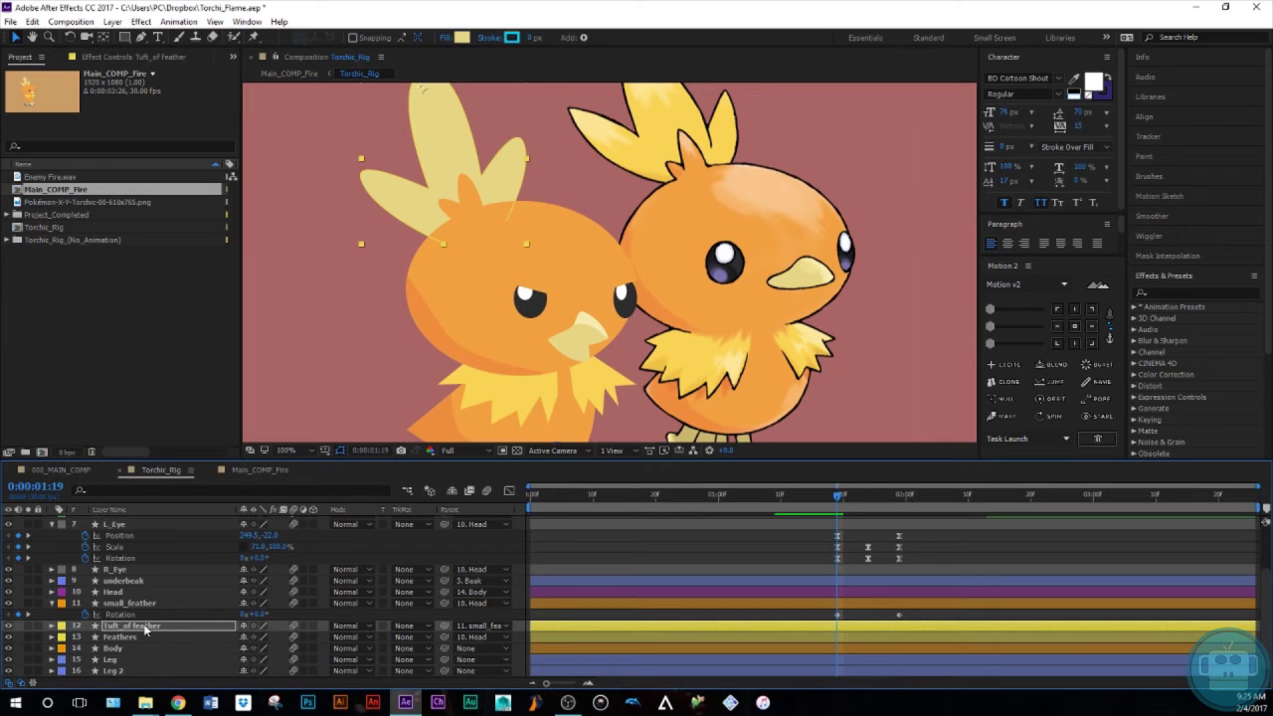
At 0:00:01:29, reshape small_feather's path with the Pen tool, pulling its base vertex down over the head
{"action": "key", "text": "shift+Page_Down"}
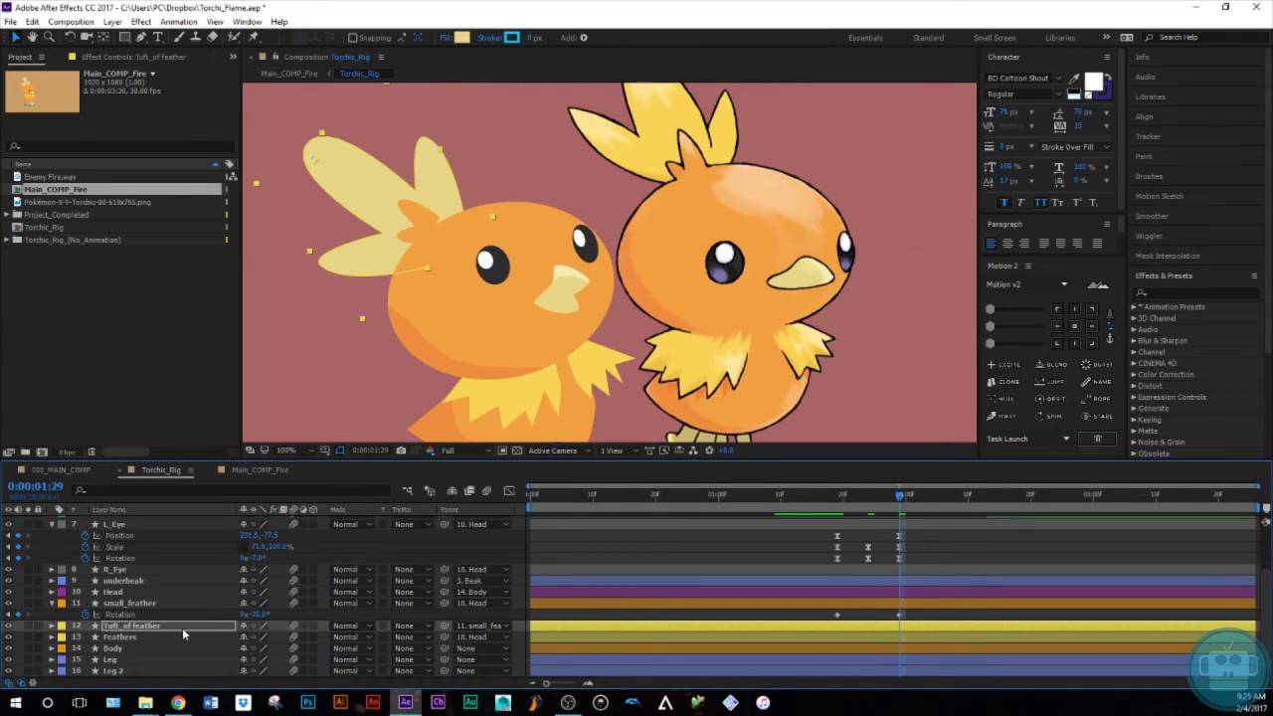
{"action": "left_click", "coordinate": [813, 605]}
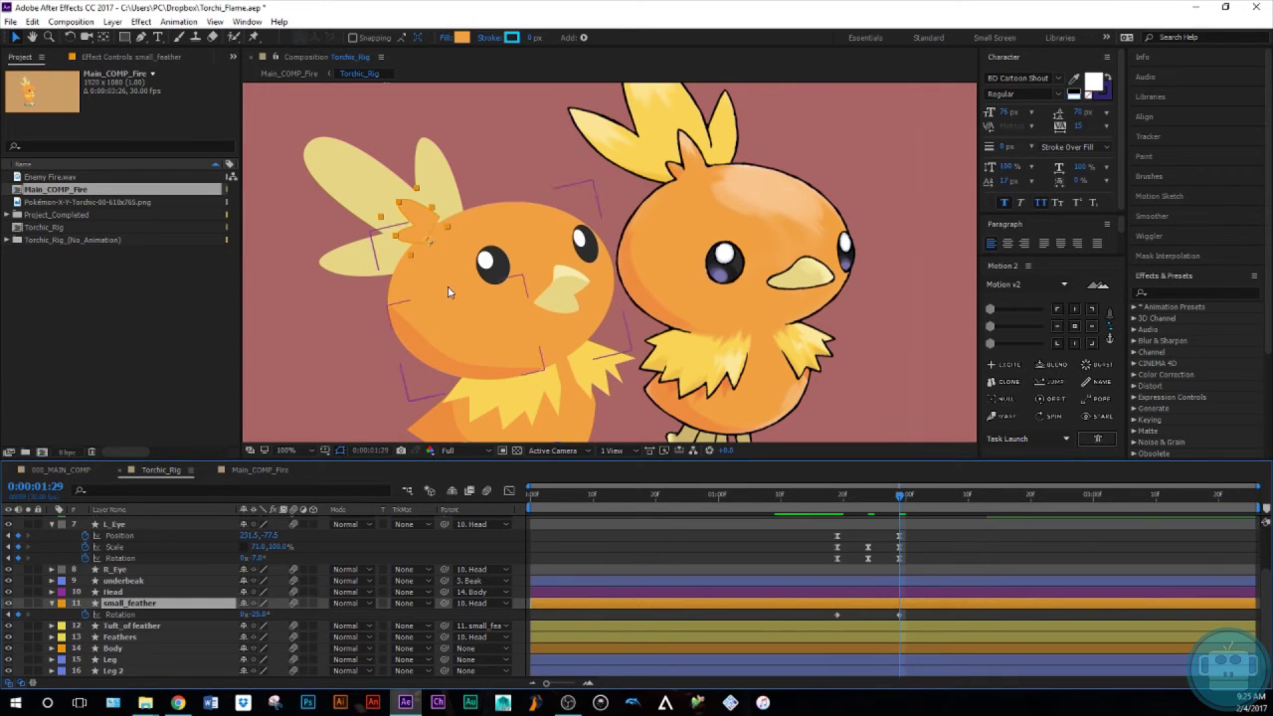
{"action": "key", "text": "g"}
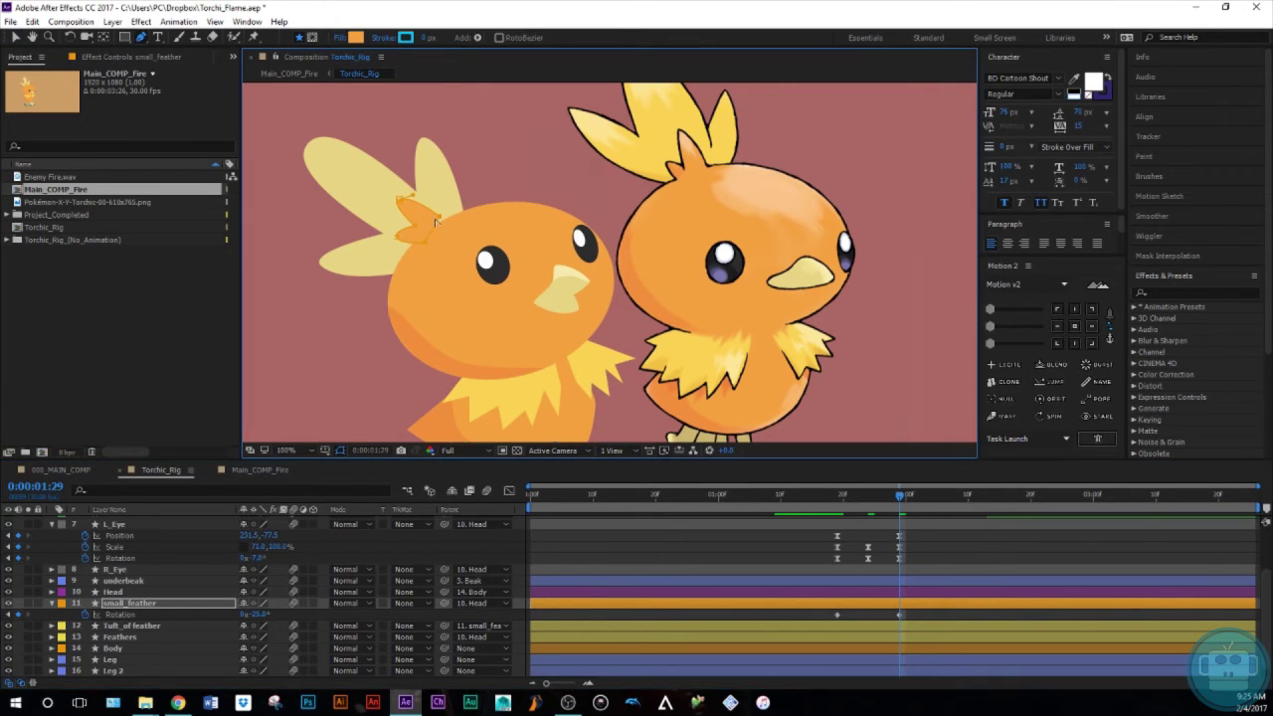
{"action": "left_click_drag", "start_coordinate": [442, 226], "coordinate": [470, 268]}
{"action": "left_click", "coordinate": [910, 619]}
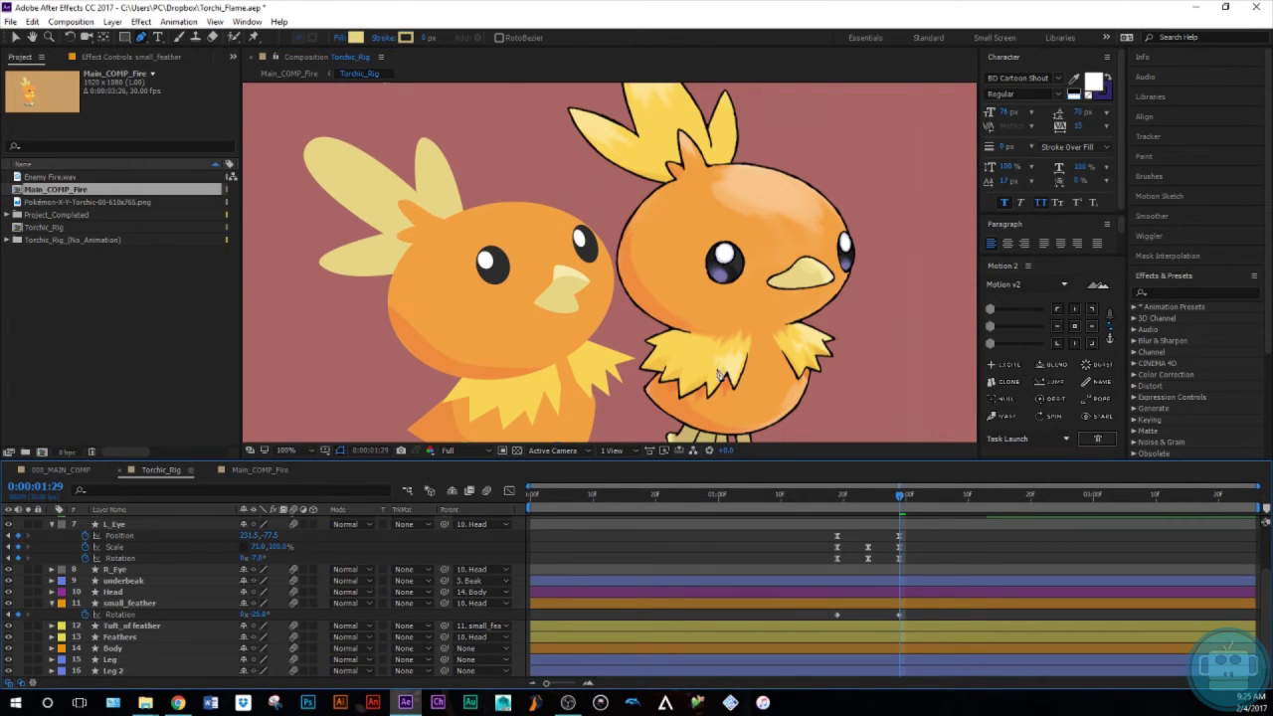
Set small_feather's Rotation to -24° at 0:00:01:29, apply Easy Ease to its Rotation keyframes and preview the animation
{"action": "left_click", "coordinate": [884, 602]}
{"action": "left_click_drag", "start_coordinate": [253, 614], "coordinate": [269, 615]}
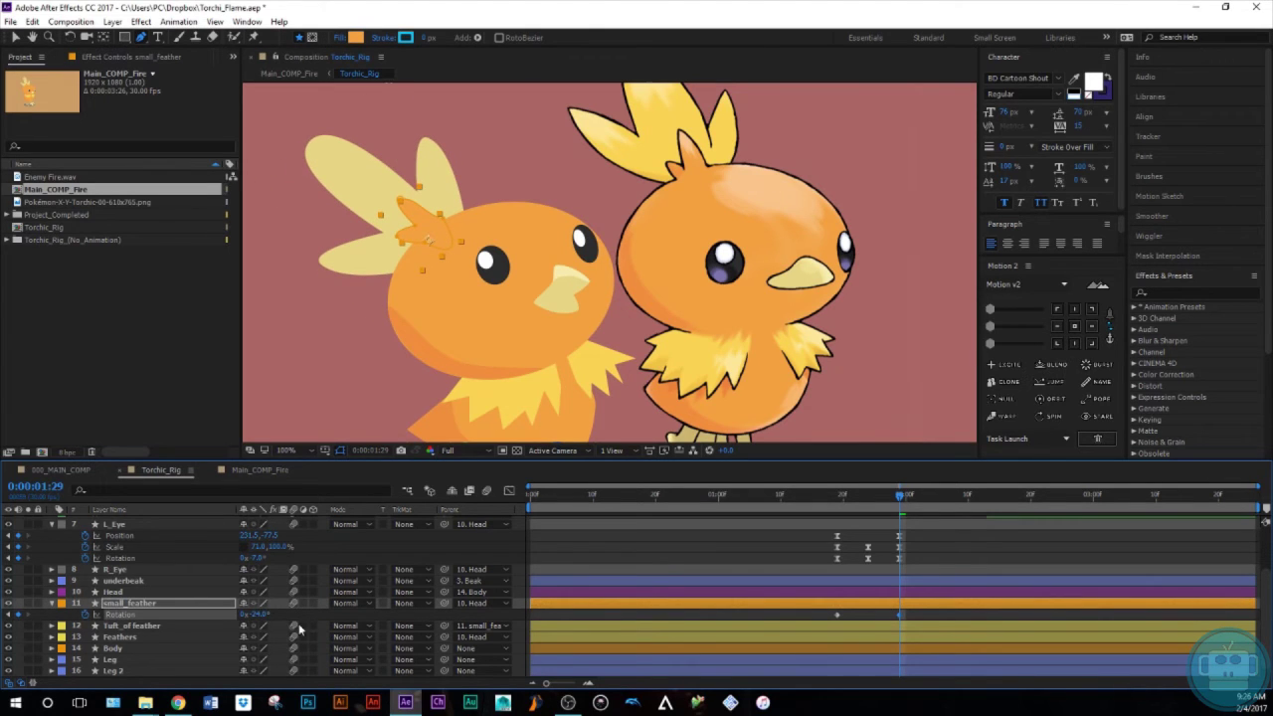
{"action": "left_click_drag", "start_coordinate": [916, 614], "coordinate": [810, 624]}
{"action": "key", "text": "F9"}
{"action": "left_click", "coordinate": [915, 616]}
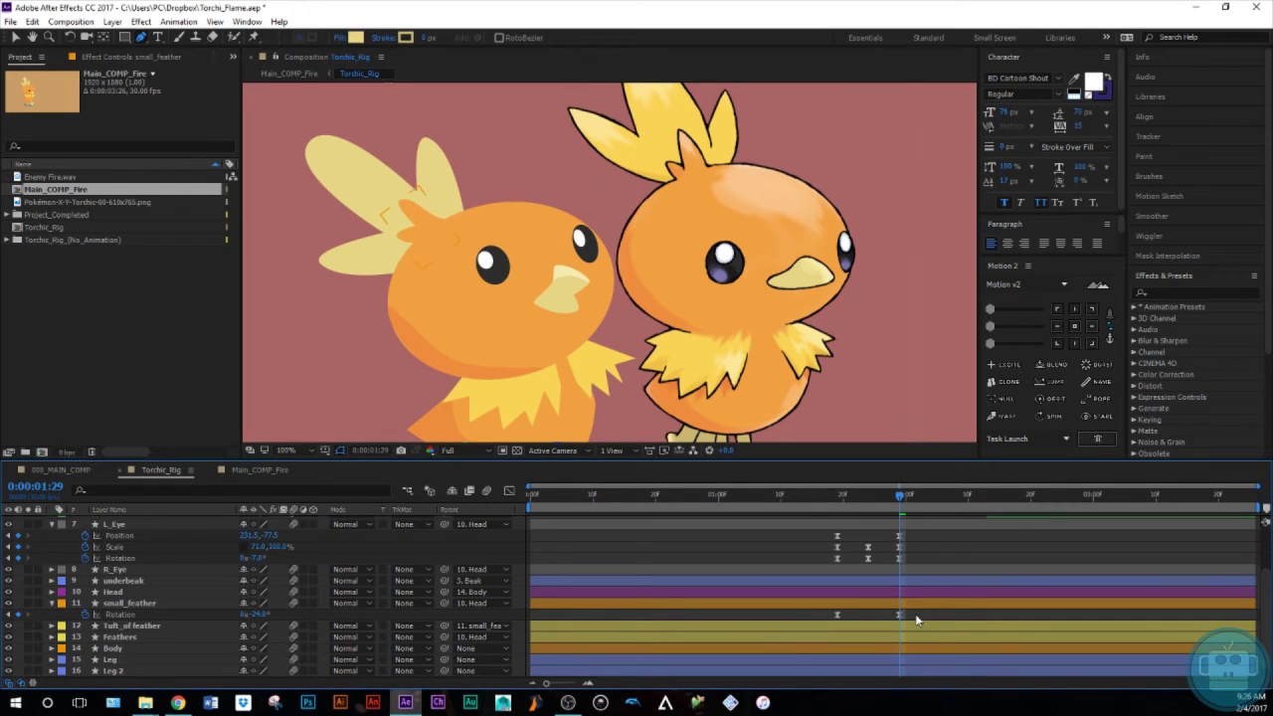
{"action": "key", "text": "space"}
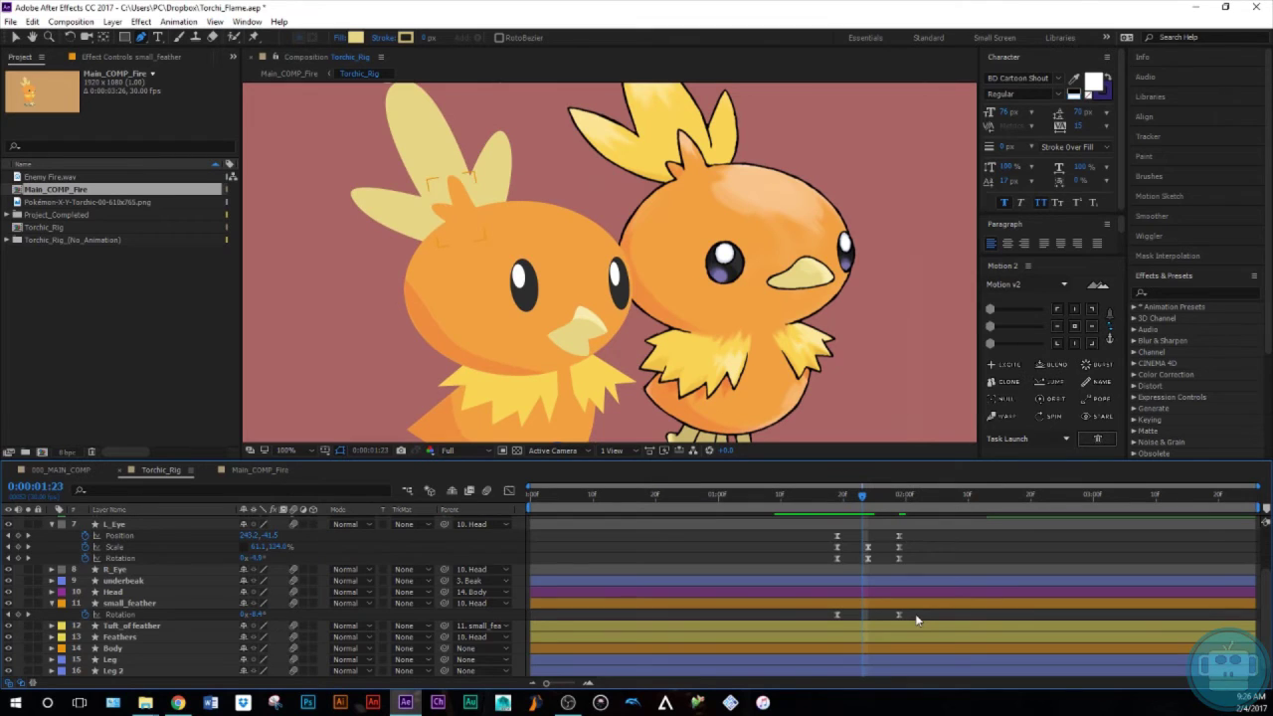
Shift the small_feather layer's two Rotation keyframes five frames later, so the first sits at 0:00:01:24
{"action": "key", "text": "Page_Down"}
{"action": "scroll", "coordinate": [916, 618], "scroll_direction": "up", "scroll_amount": 1}
{"action": "left_click_drag", "start_coordinate": [915, 647], "coordinate": [868, 647]}
{"action": "scroll", "coordinate": [897, 651], "scroll_direction": "down", "scroll_amount": 1}
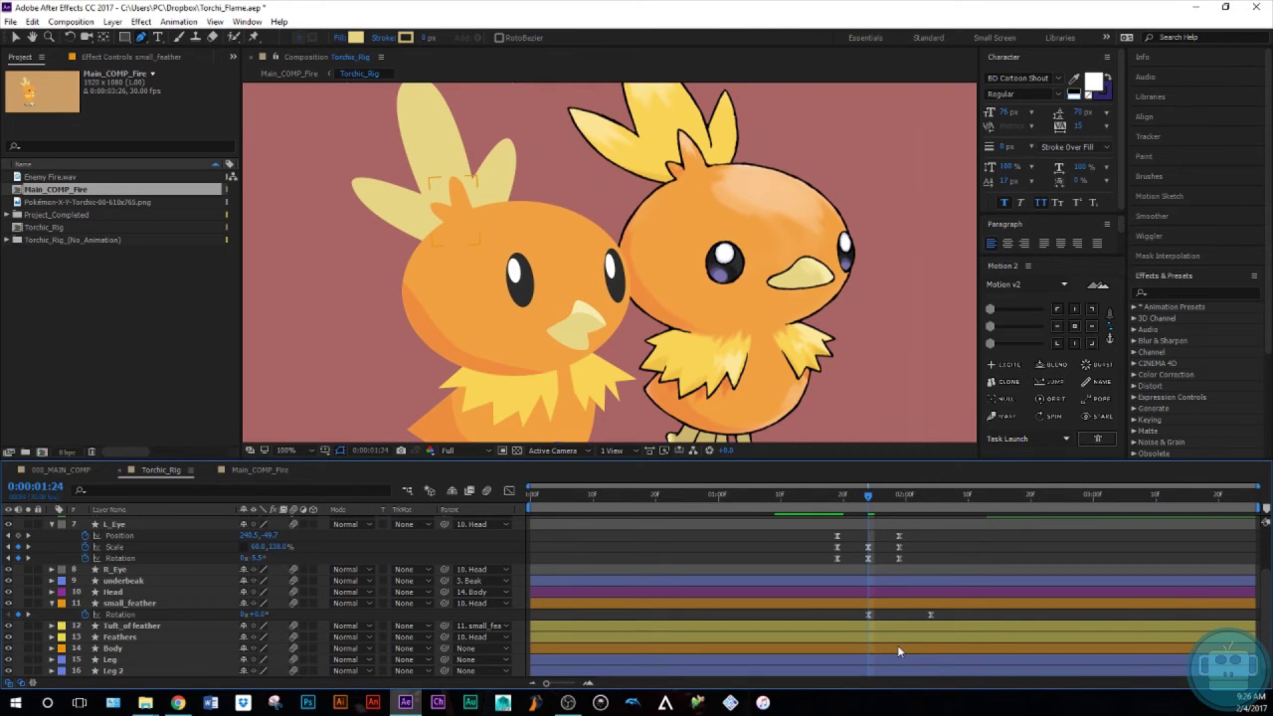
Copy L_Eye's Position, Scale and Rotation keyframes from 0:00:01:29 to 0:00:02:09
{"action": "left_click_drag", "start_coordinate": [867, 497], "coordinate": [888, 515]}
{"action": "key", "text": "k"}
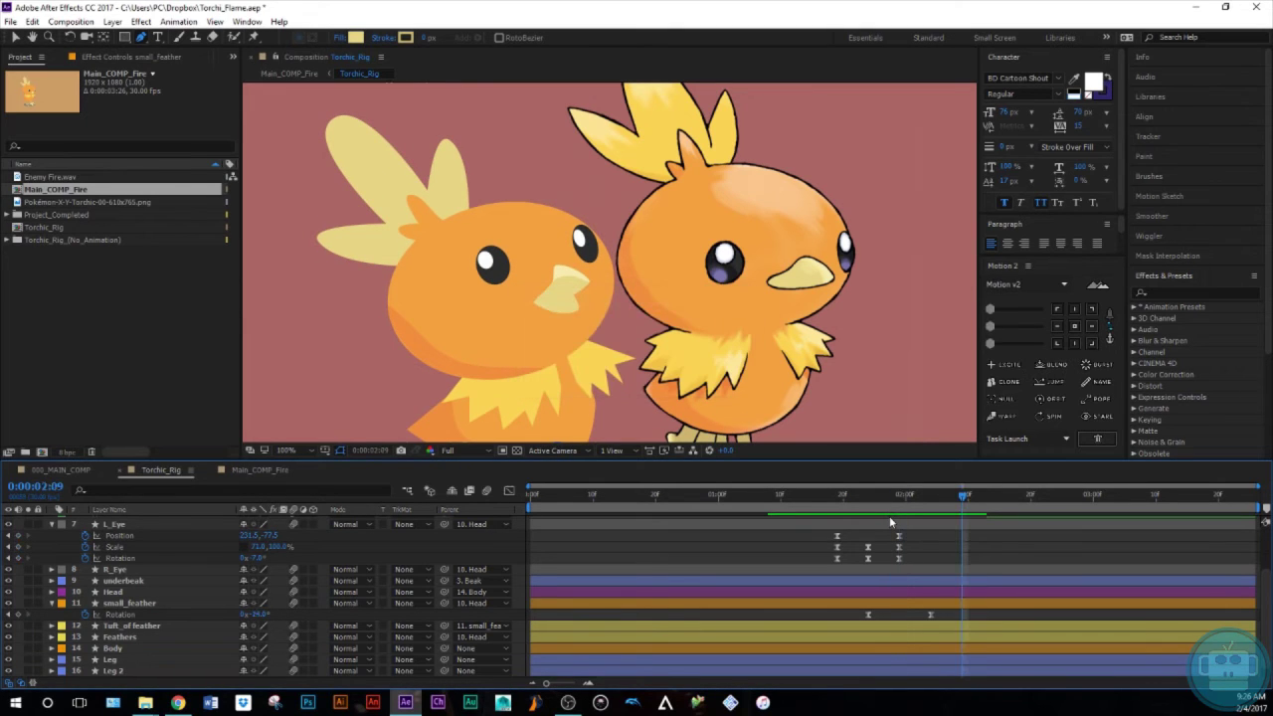
{"action": "key", "text": "space"}
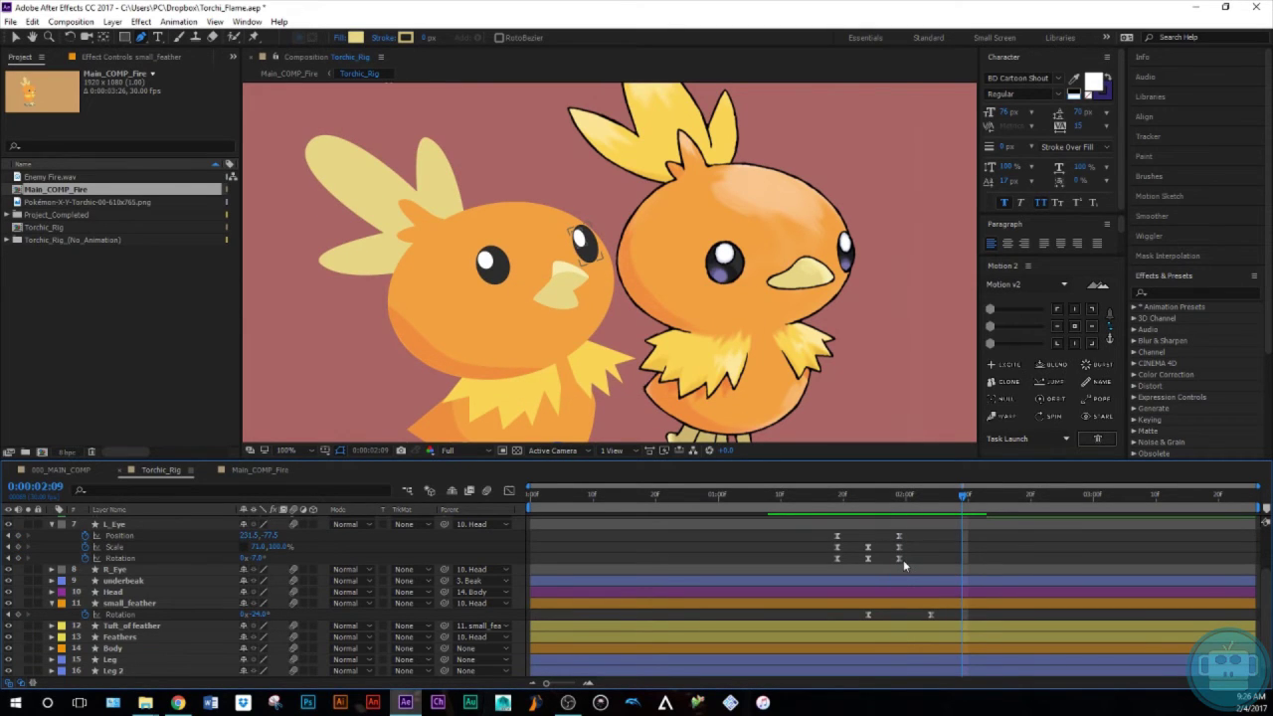
{"action": "left_click_drag", "start_coordinate": [916, 544], "coordinate": [887, 570]}
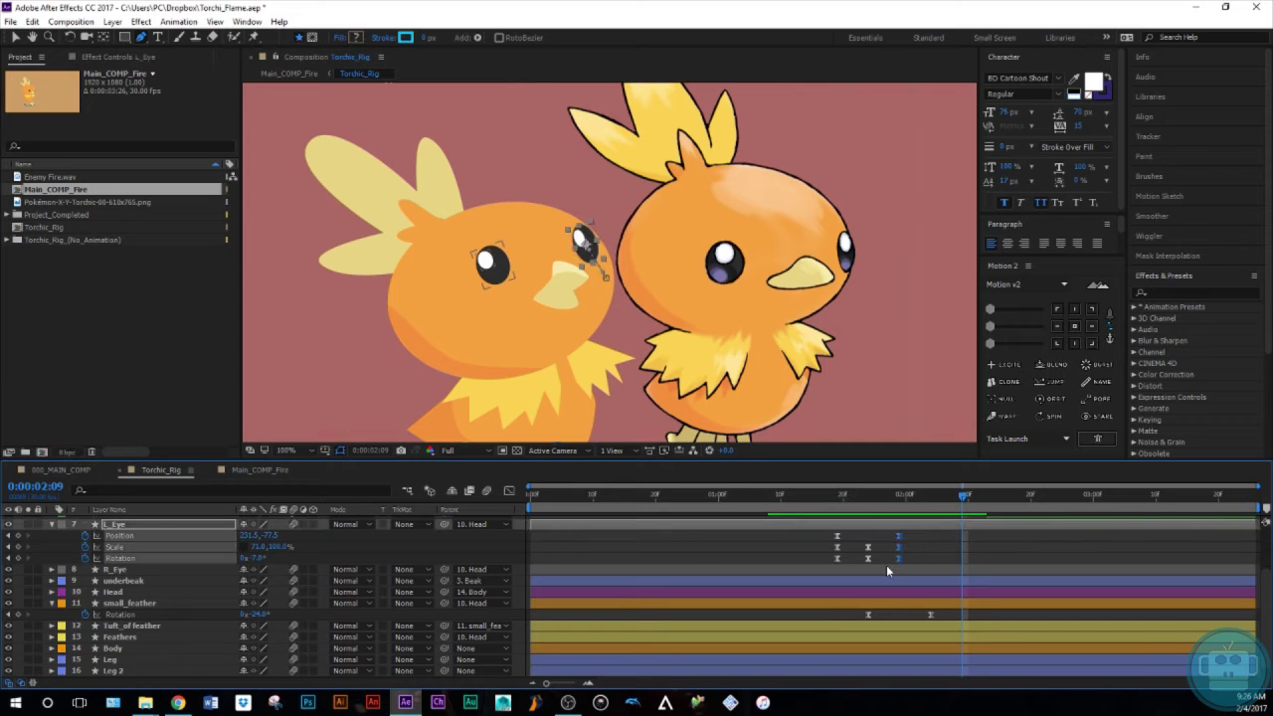
{"action": "key", "text": "ctrl+v"}
Copy L_Eye's first Position, Scale and Rotation keyframes to 0:00:02:19
{"action": "key", "text": "space"}
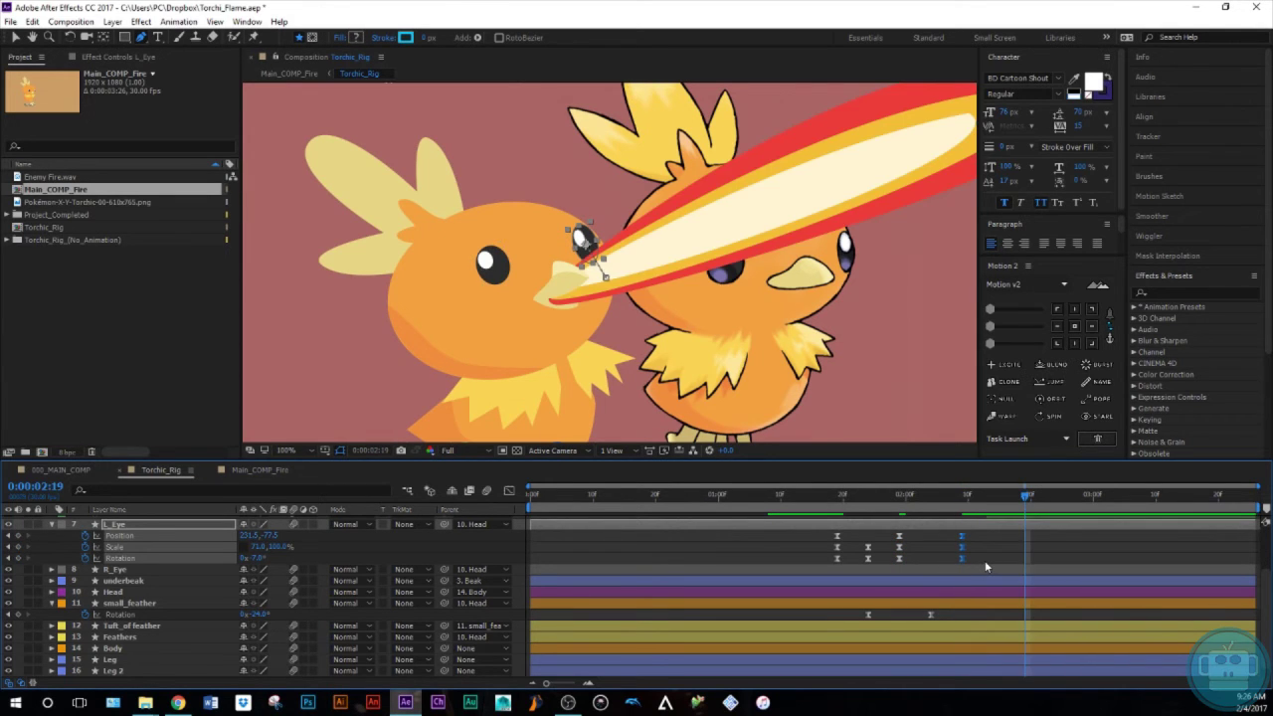
{"action": "left_click_drag", "start_coordinate": [846, 534], "coordinate": [829, 563]}
{"action": "key", "text": "ctrl+v"}
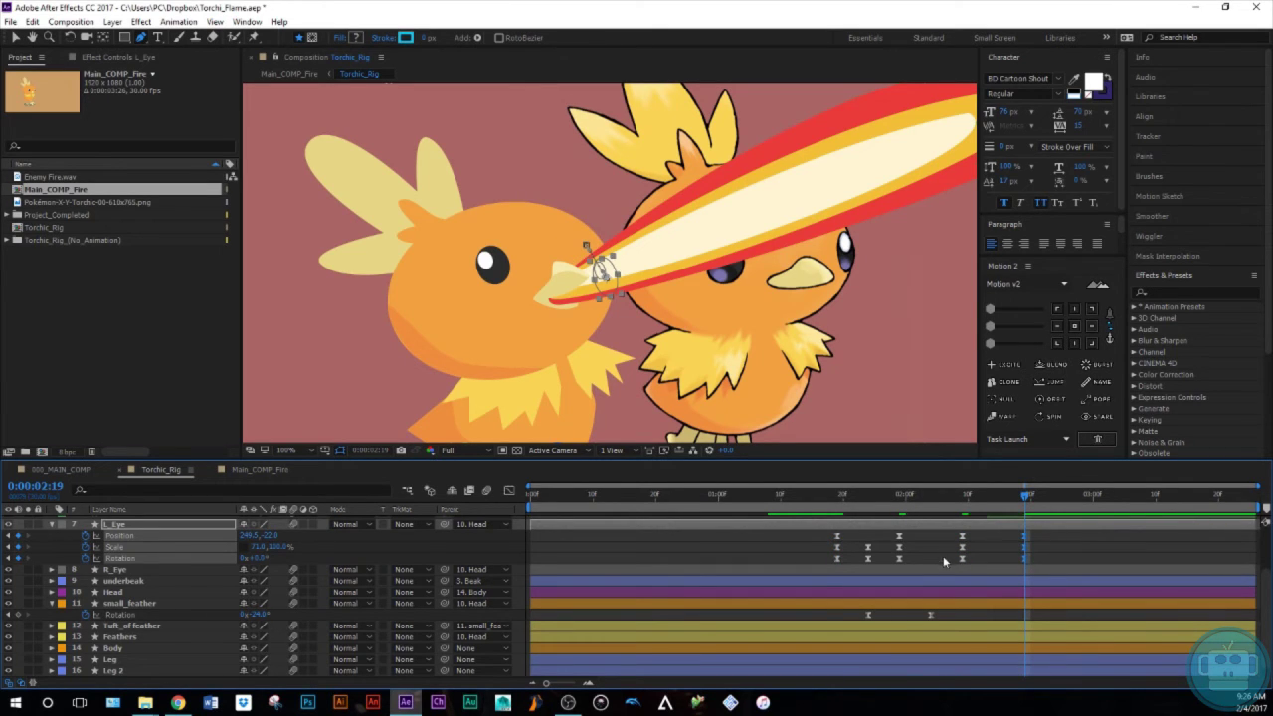
Reveal the keyframed properties of the R_Eye layer
{"action": "scroll", "coordinate": [946, 556], "scroll_direction": "up", "scroll_amount": 5}
{"action": "scroll", "coordinate": [946, 556], "scroll_direction": "down", "scroll_amount": 2}
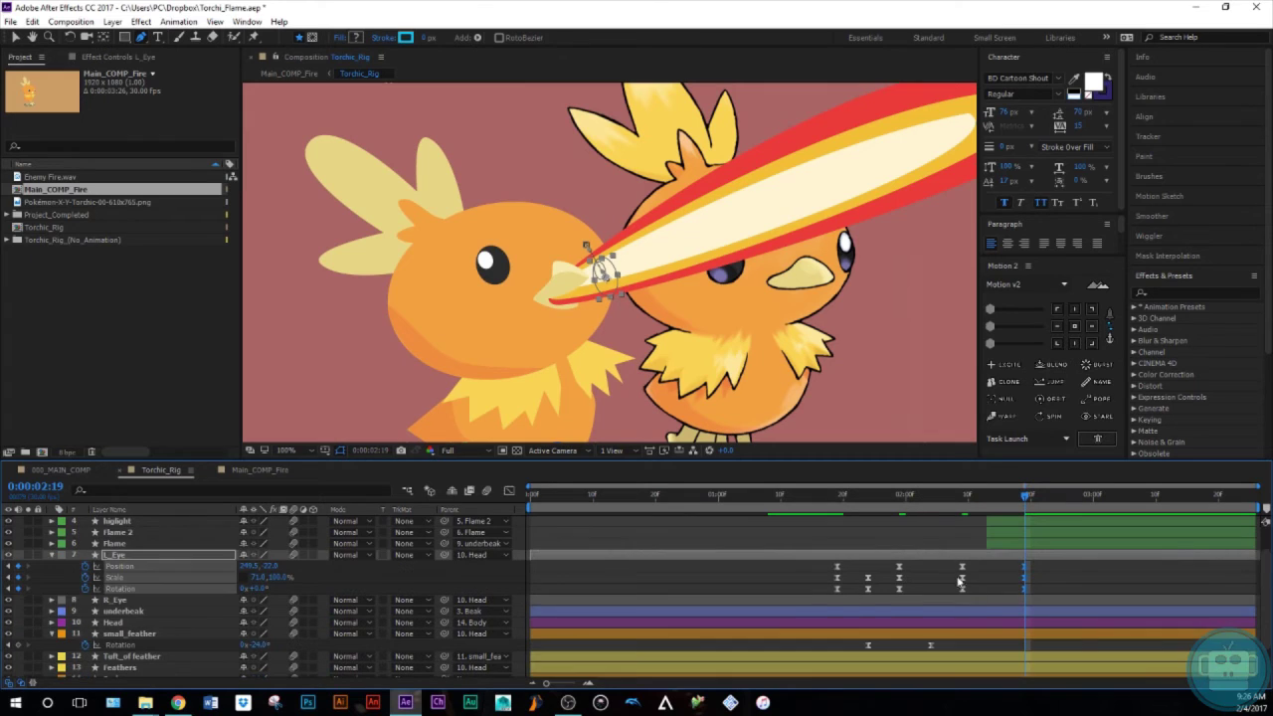
{"action": "left_click", "coordinate": [977, 599]}
{"action": "key", "text": "u"}
{"action": "scroll", "coordinate": [979, 599], "scroll_direction": "down", "scroll_amount": 1}
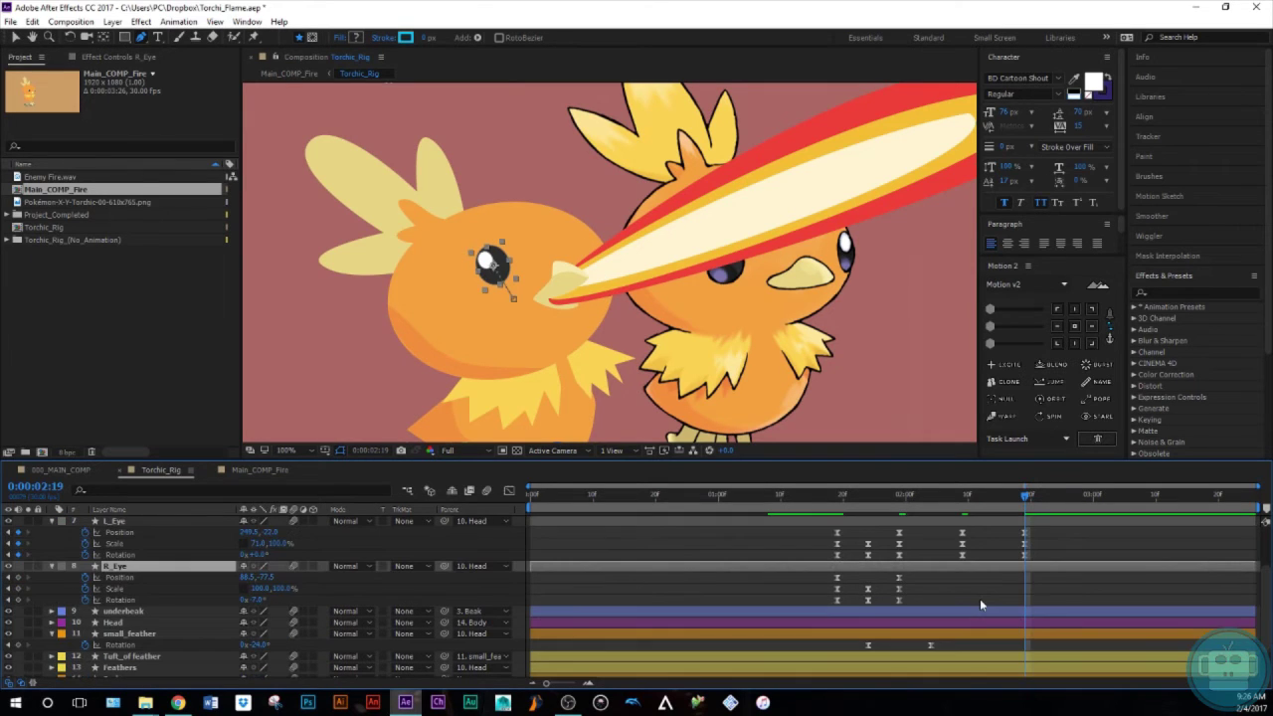
Copy R_Eye's Position, Scale and Rotation keyframes from 0:00:01:29 to 0:00:02:09
{"action": "key", "text": "shift+Page_Up"}
{"action": "left_click_drag", "start_coordinate": [924, 577], "coordinate": [896, 602]}
{"action": "key", "text": "ctrl+c"}
{"action": "key", "text": "ctrl+v"}
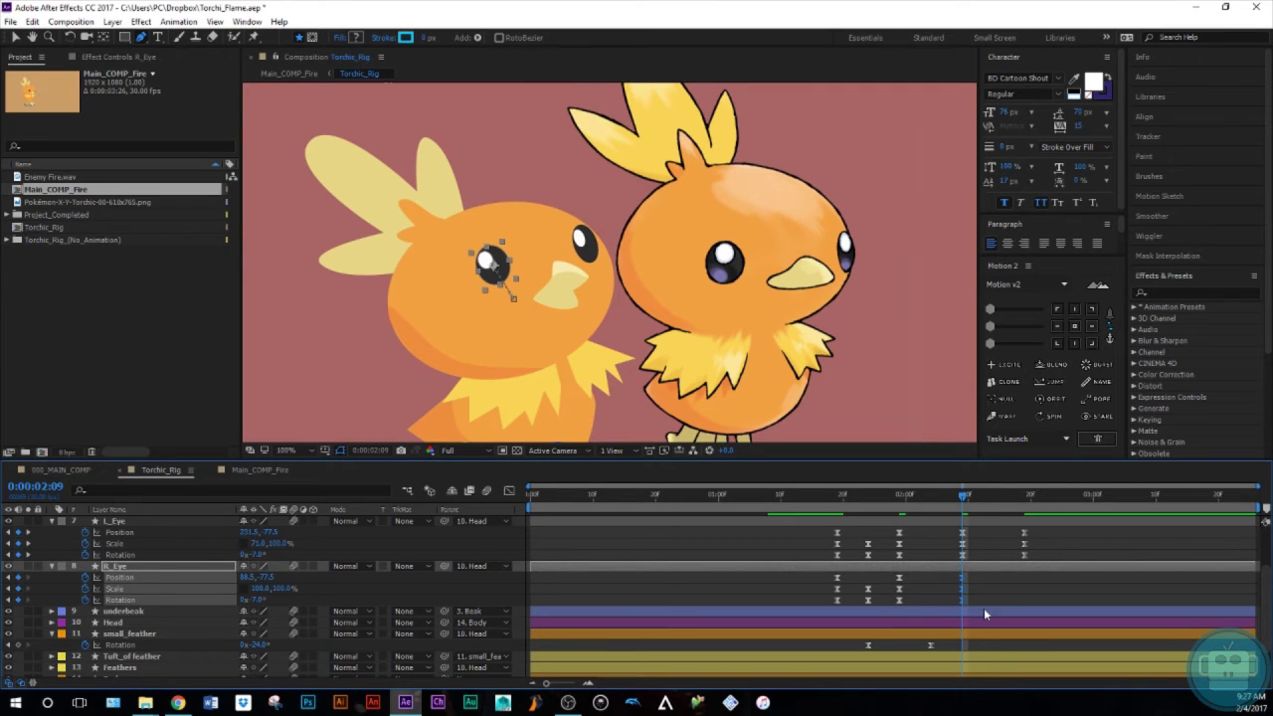
{"action": "left_click", "coordinate": [962, 636]}
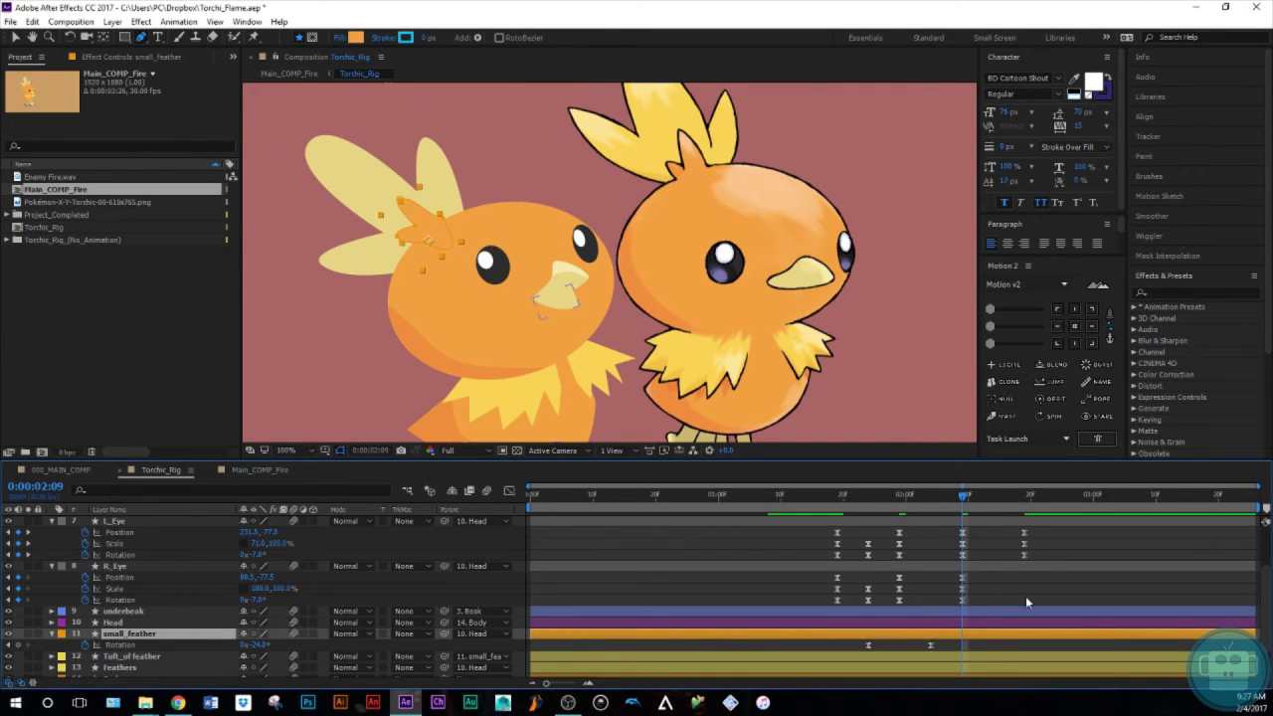
Copy R_Eye's first Position, Scale and Rotation keyframes to 0:00:02:19
{"action": "scroll", "coordinate": [1023, 587], "scroll_direction": "up", "scroll_amount": 3}
{"action": "scroll", "coordinate": [1023, 587], "scroll_direction": "down", "scroll_amount": 1}
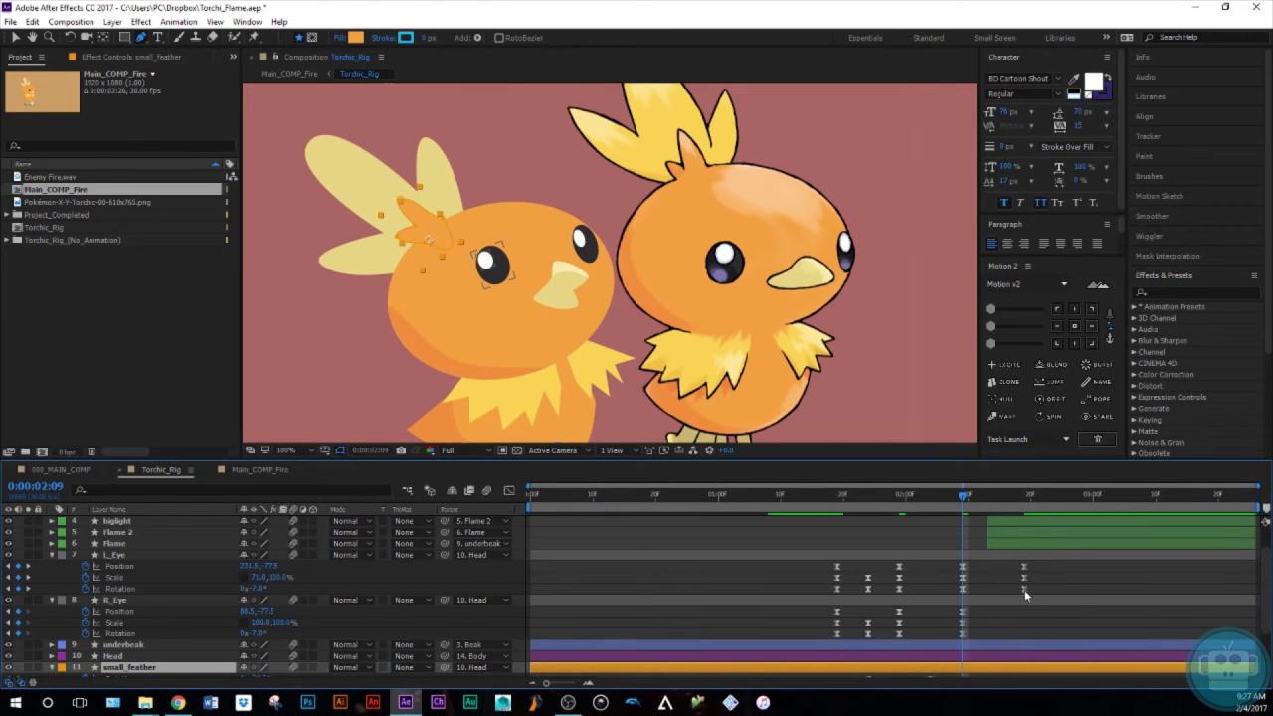
{"action": "key", "text": "shift+Page_Down"}
{"action": "left_click", "coordinate": [917, 616]}
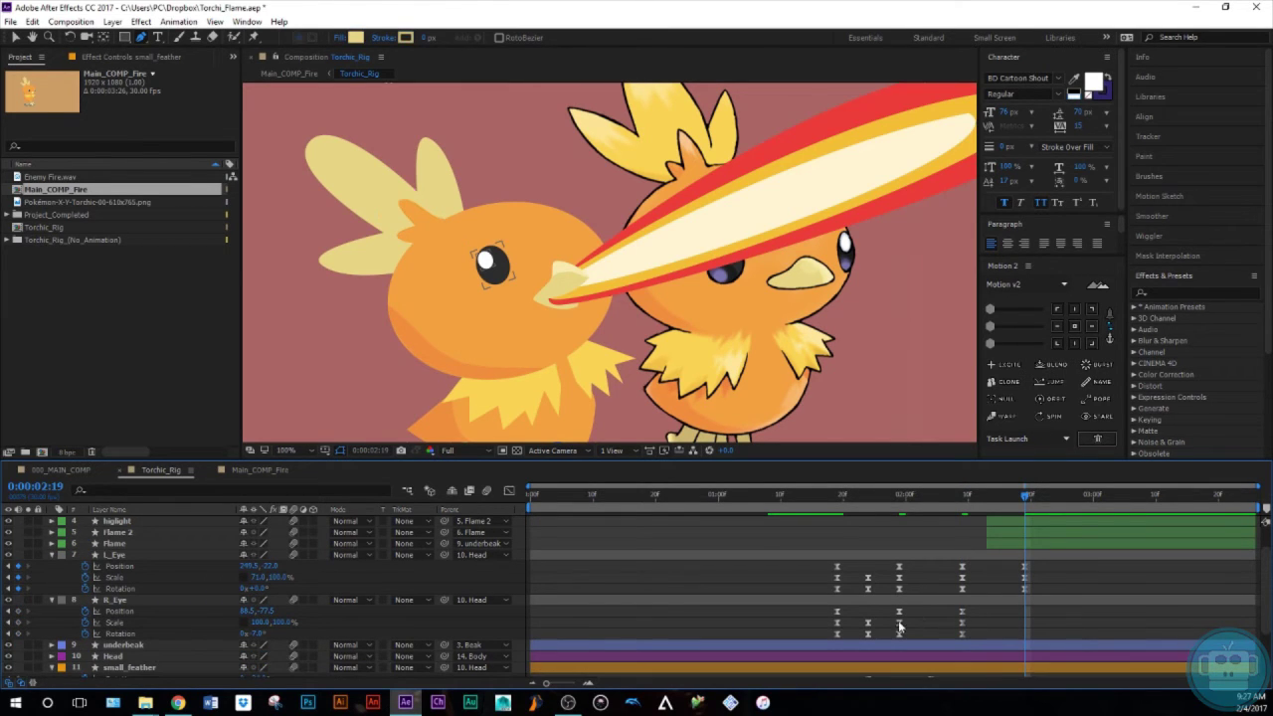
{"action": "left_click_drag", "start_coordinate": [852, 614], "coordinate": [825, 638]}
{"action": "key", "text": "ctrl+c"}
{"action": "key", "text": "ctrl+v"}
{"action": "left_click", "coordinate": [1081, 628]}
Copy the middle Scale and Rotation keyframes of L_Eye and R_Eye from 0:00:01:24 to 0:00:02:14
{"action": "left_click_drag", "start_coordinate": [1023, 494], "coordinate": [945, 575]}
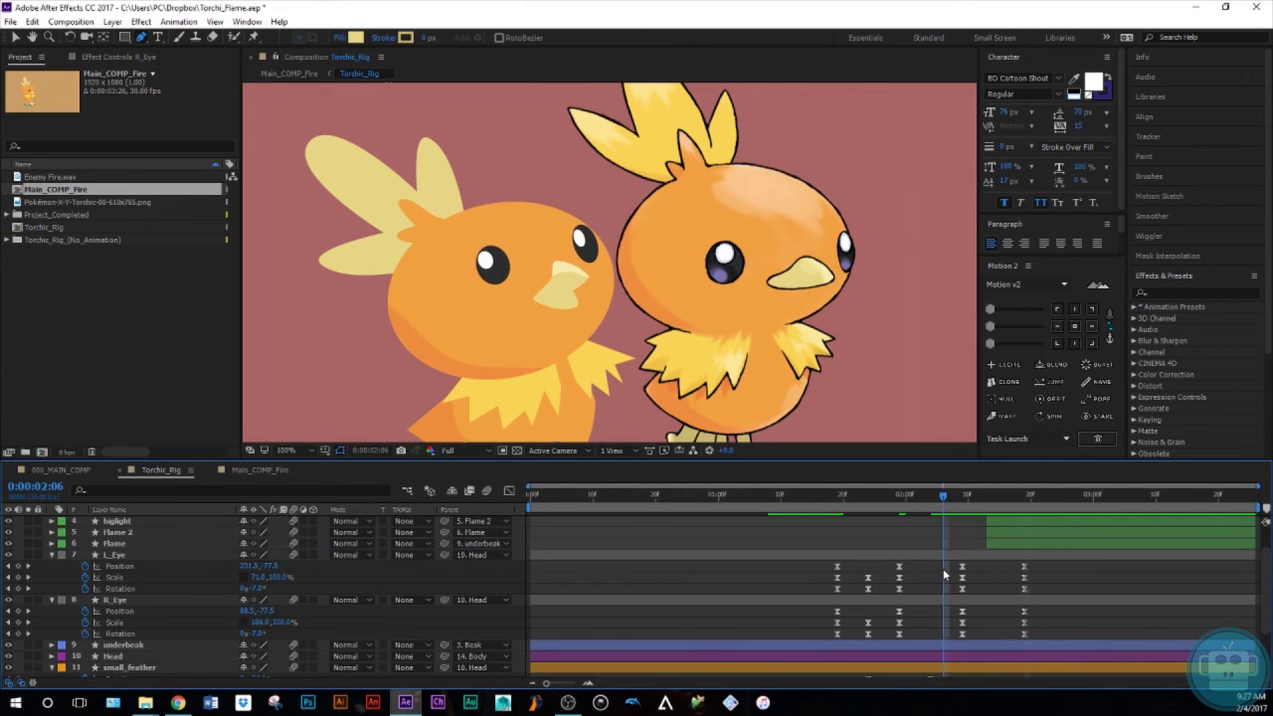
{"action": "key", "text": "space"}
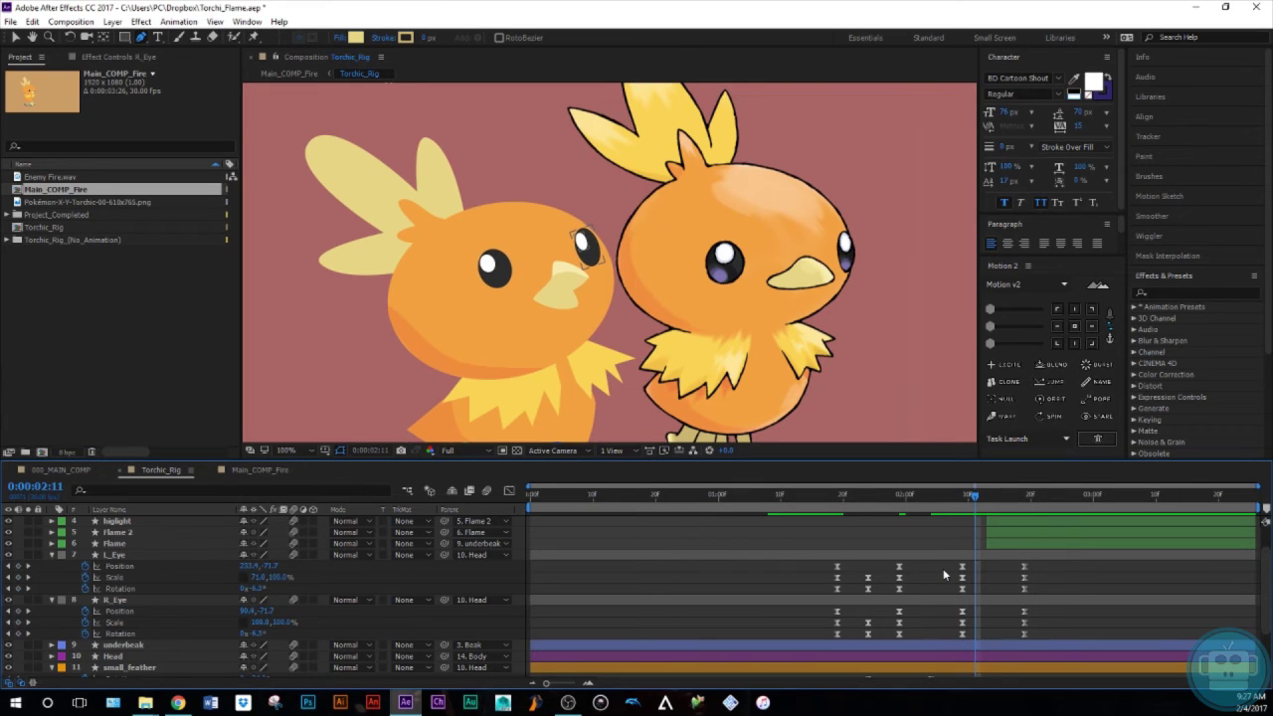
{"action": "key", "text": "Page_Down"}
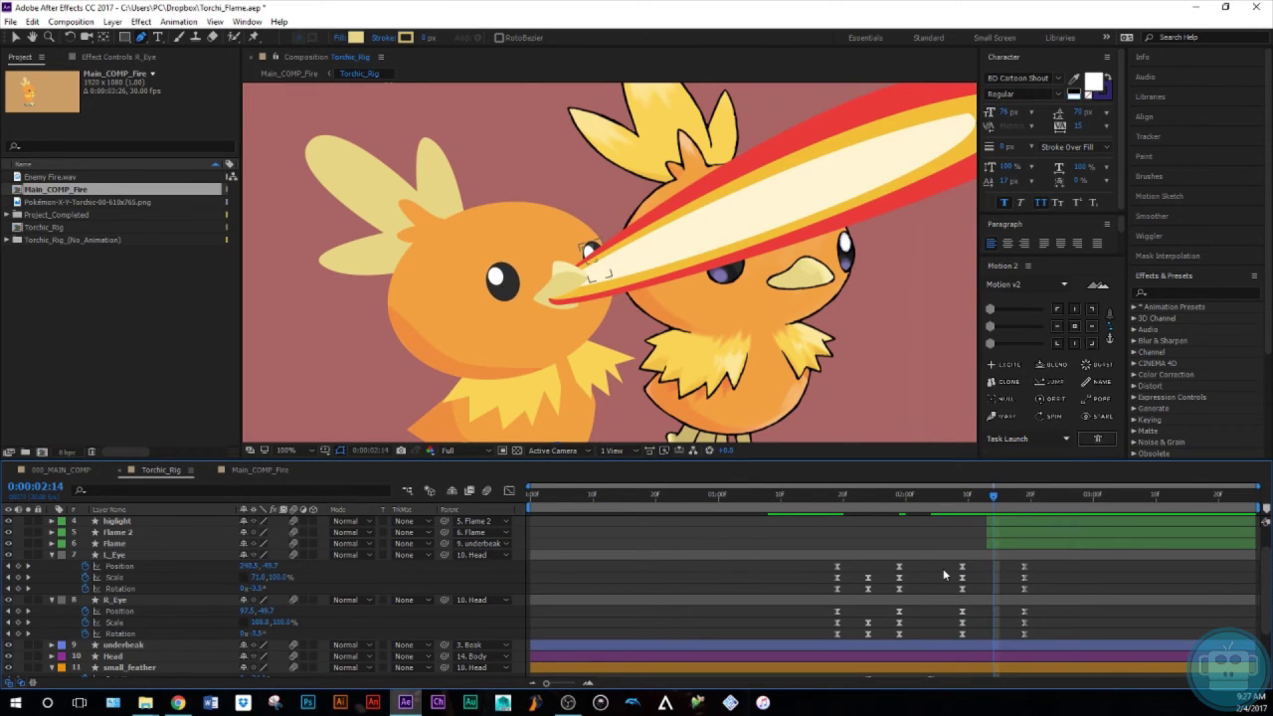
{"action": "left_click_drag", "start_coordinate": [871, 581], "coordinate": [857, 643]}
{"action": "key", "text": "ctrl+c"}
{"action": "key", "text": "ctrl+v"}
{"action": "key", "text": "ctrl+c"}
{"action": "key", "text": "ctrl+v"}
{"action": "left_click", "coordinate": [980, 627]}
Reveal the Beak layer's keyframes and copy its second Position and Rotation pair to 0:00:02:09
{"action": "left_click_drag", "start_coordinate": [998, 509], "coordinate": [931, 547]}
{"action": "key", "text": "k"}
{"action": "key", "text": "k"}
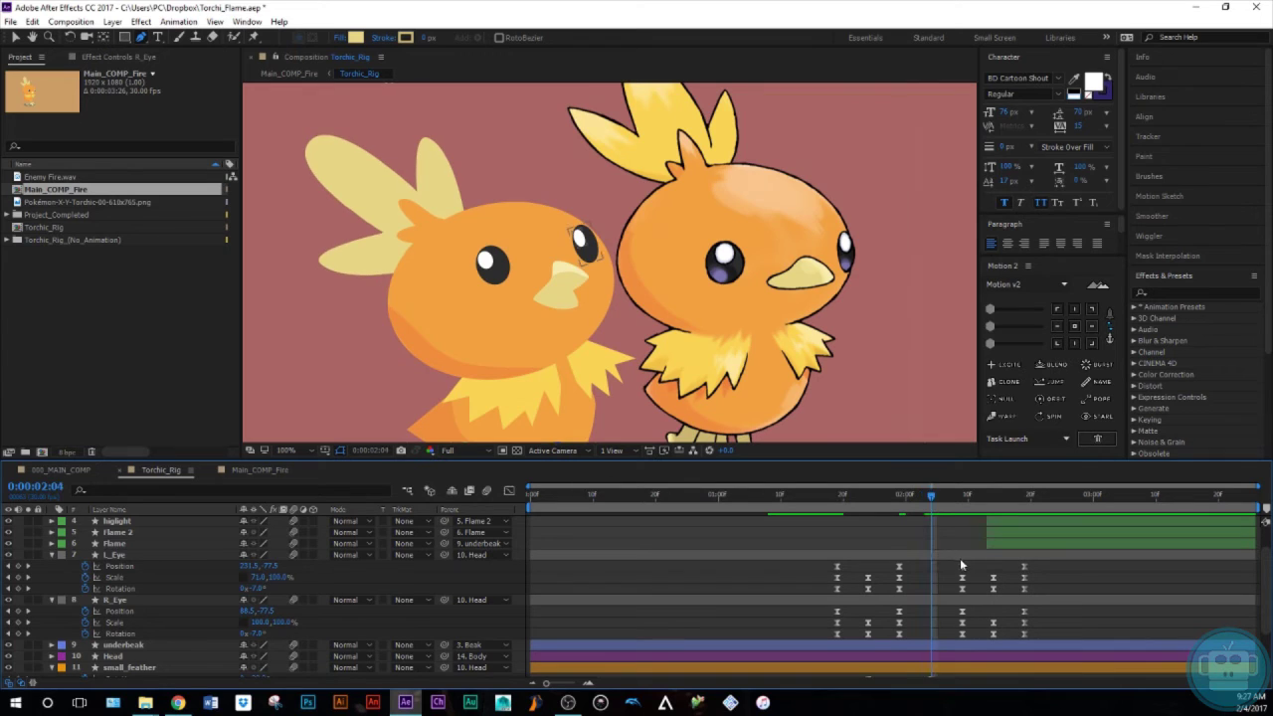
{"action": "scroll", "coordinate": [962, 599], "scroll_direction": "up", "scroll_amount": 2}
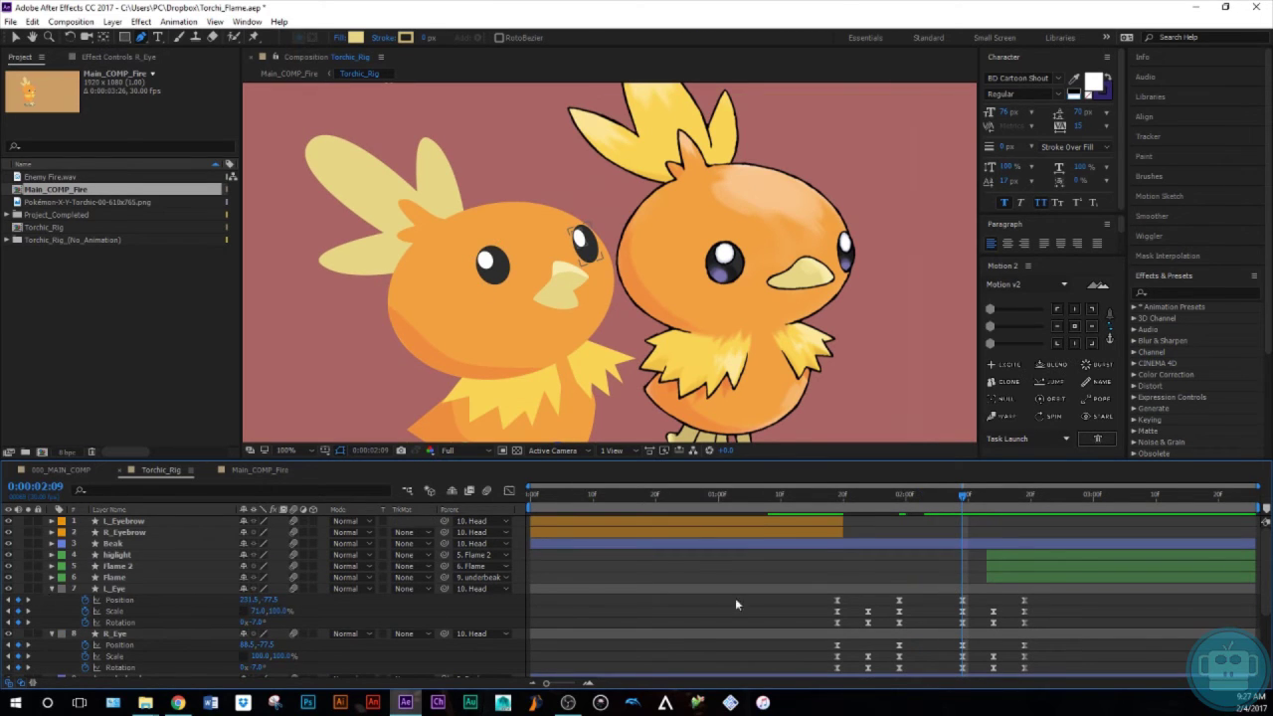
{"action": "scroll", "coordinate": [850, 613], "scroll_direction": "down", "scroll_amount": 3}
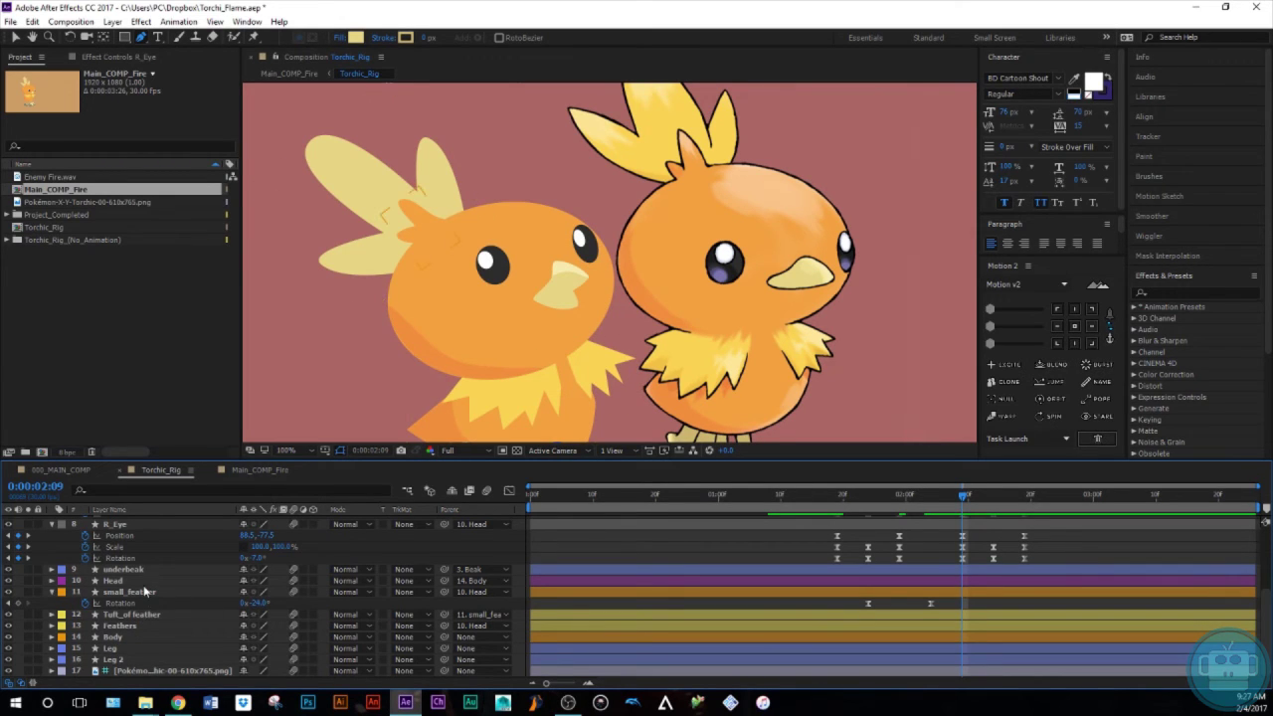
{"action": "scroll", "coordinate": [147, 593], "scroll_direction": "up", "scroll_amount": 3}
{"action": "left_click", "coordinate": [114, 536]}
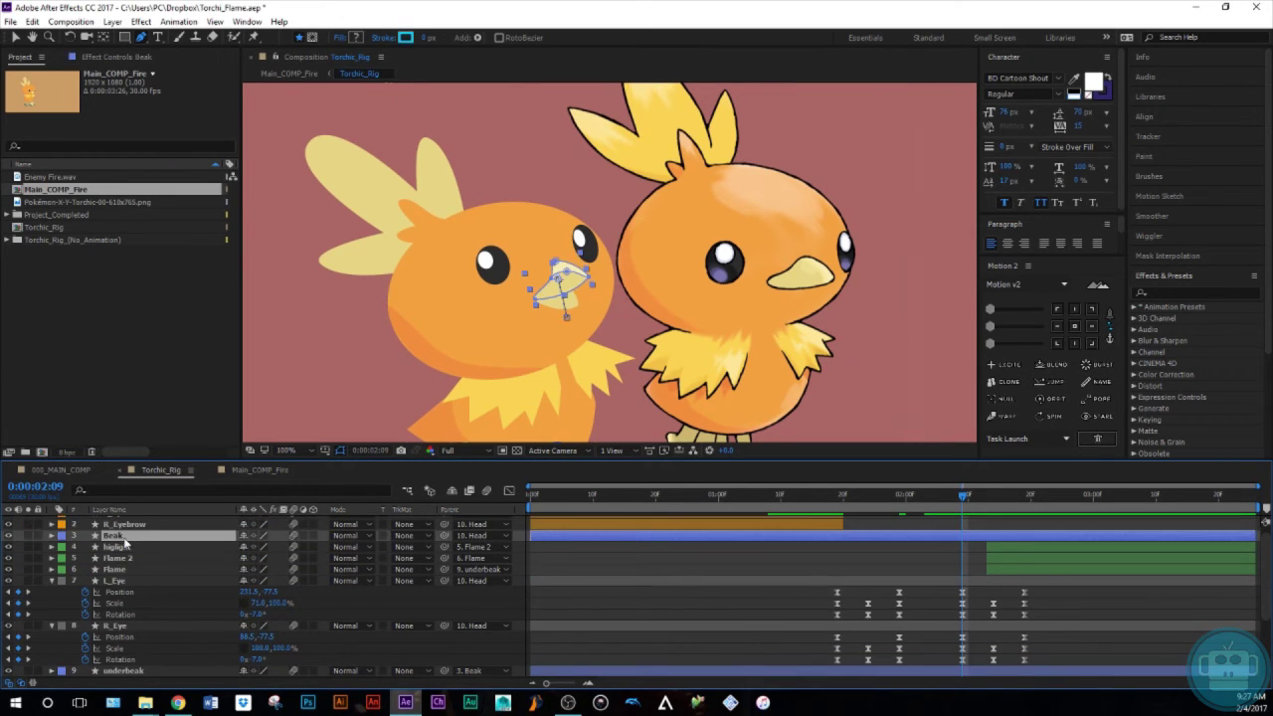
{"action": "key", "text": "u"}
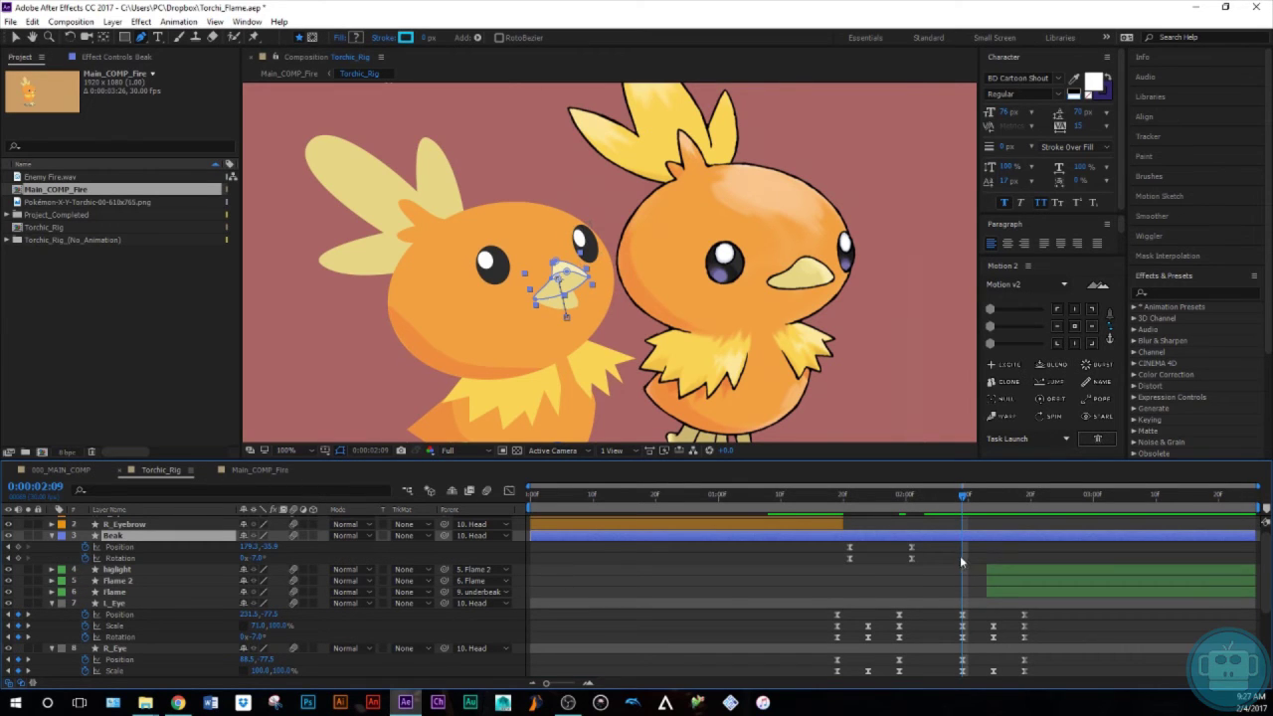
{"action": "left_click_drag", "start_coordinate": [923, 543], "coordinate": [900, 563]}
{"action": "key", "text": "ctrl+c"}
{"action": "key", "text": "ctrl+v"}
Copy the Beak's first Position and Rotation keyframes to 0:00:02:19, and shift the copied Beak keyframes slightly later
{"action": "key", "text": "shift+Page_Down"}
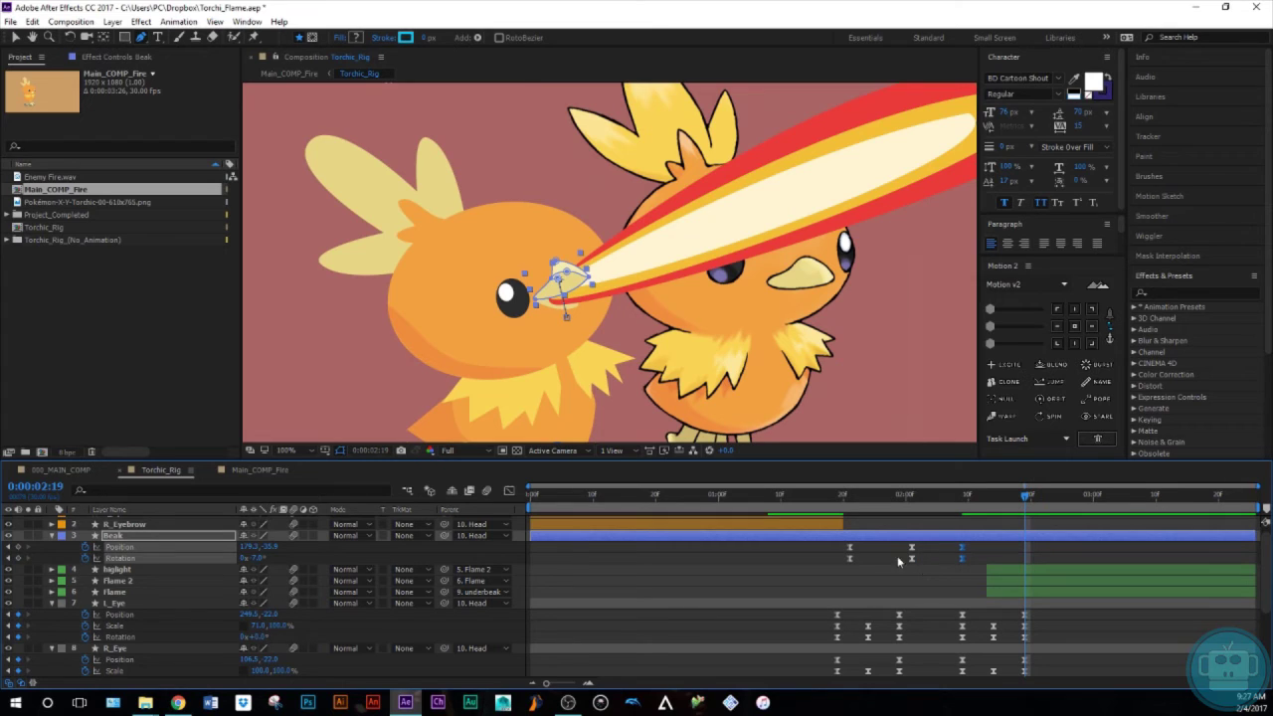
{"action": "left_click_drag", "start_coordinate": [866, 544], "coordinate": [834, 561]}
{"action": "key", "text": "ctrl+c"}
{"action": "key", "text": "ctrl+v"}
{"action": "left_click_drag", "start_coordinate": [1054, 548], "coordinate": [968, 558]}
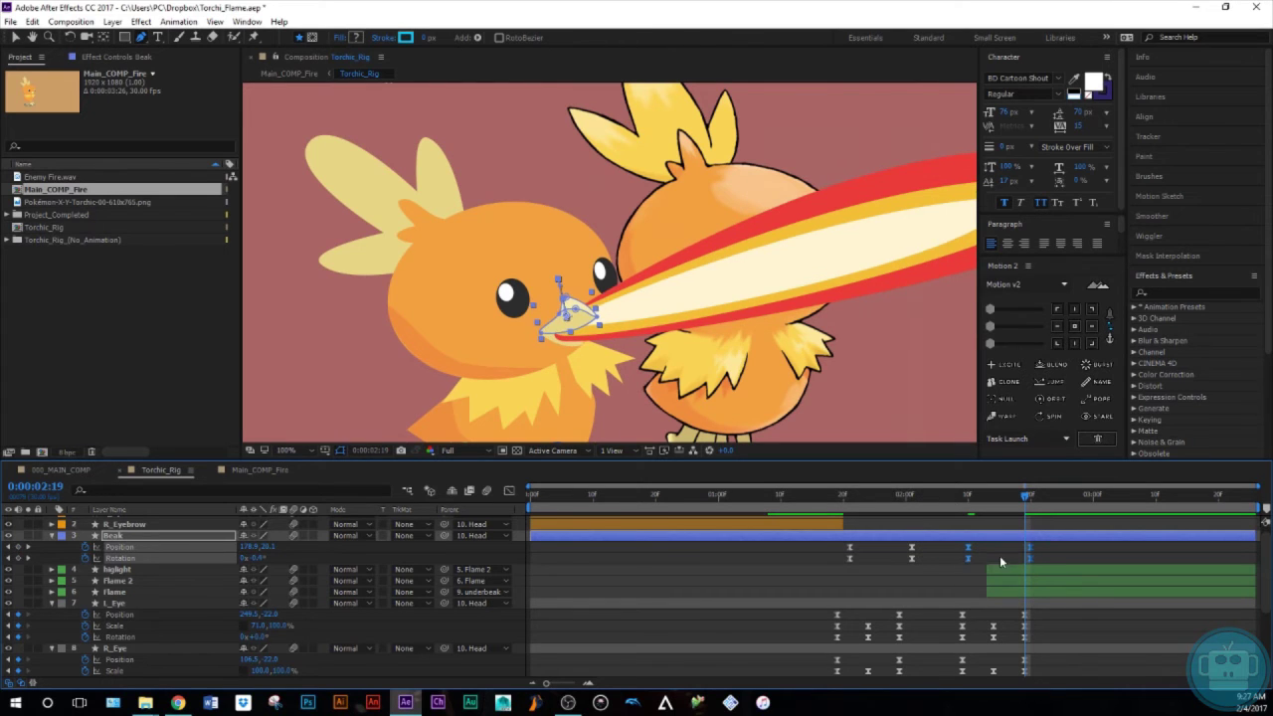
{"action": "left_click", "coordinate": [995, 557]}
Return to 0:00:02:09 and collapse the properties of the R_Eye and L_Eye layers
{"action": "left_click_drag", "start_coordinate": [1023, 500], "coordinate": [963, 582]}
{"action": "scroll", "coordinate": [1005, 586], "scroll_direction": "down", "scroll_amount": 3}
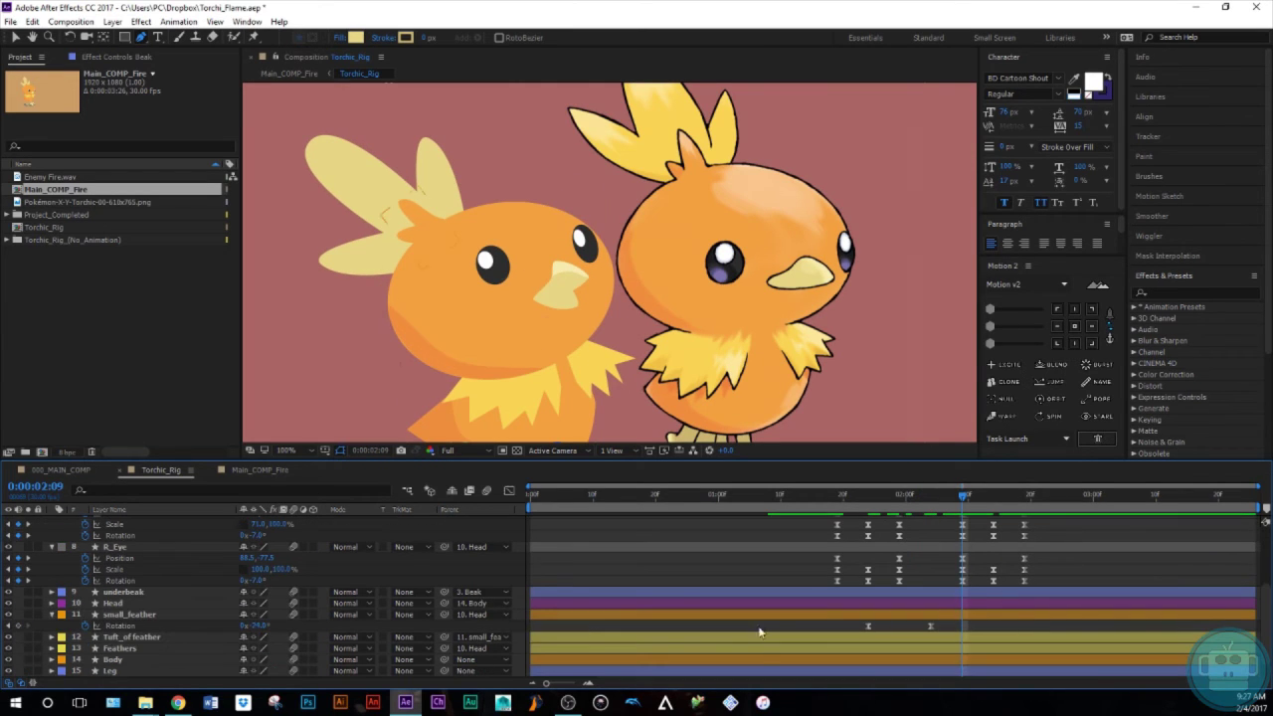
{"action": "left_click", "coordinate": [53, 547]}
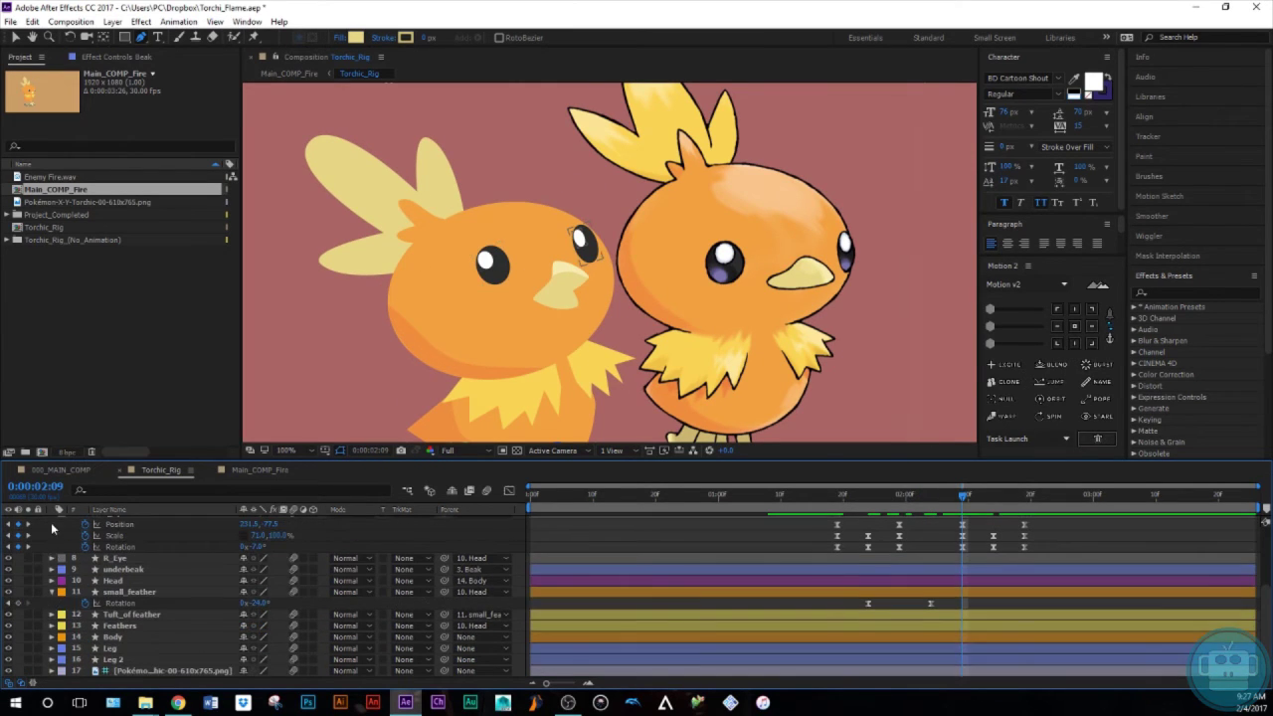
{"action": "scroll", "coordinate": [56, 536], "scroll_direction": "up", "scroll_amount": 2}
{"action": "left_click", "coordinate": [50, 547]}
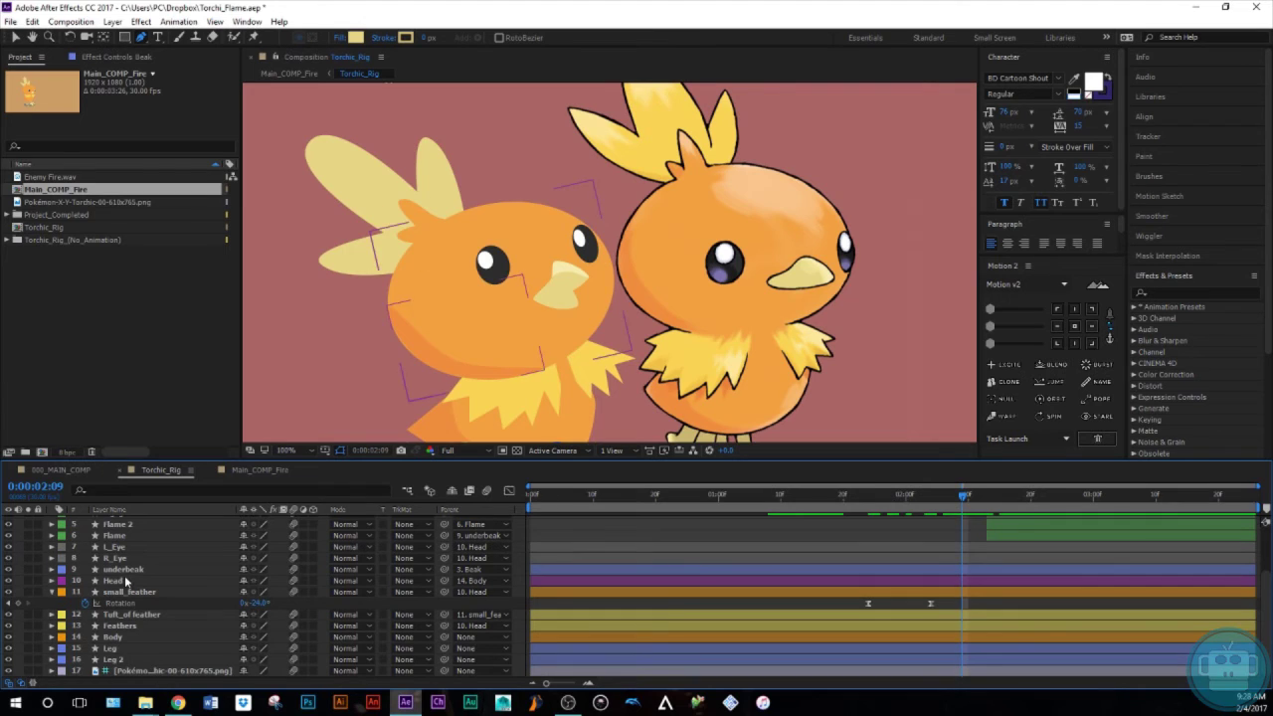
Reveal the Head layer's Rotation and add a keyframe holding its current angle at 0:00:02:09
{"action": "left_click", "coordinate": [124, 581]}
{"action": "key", "text": "r"}
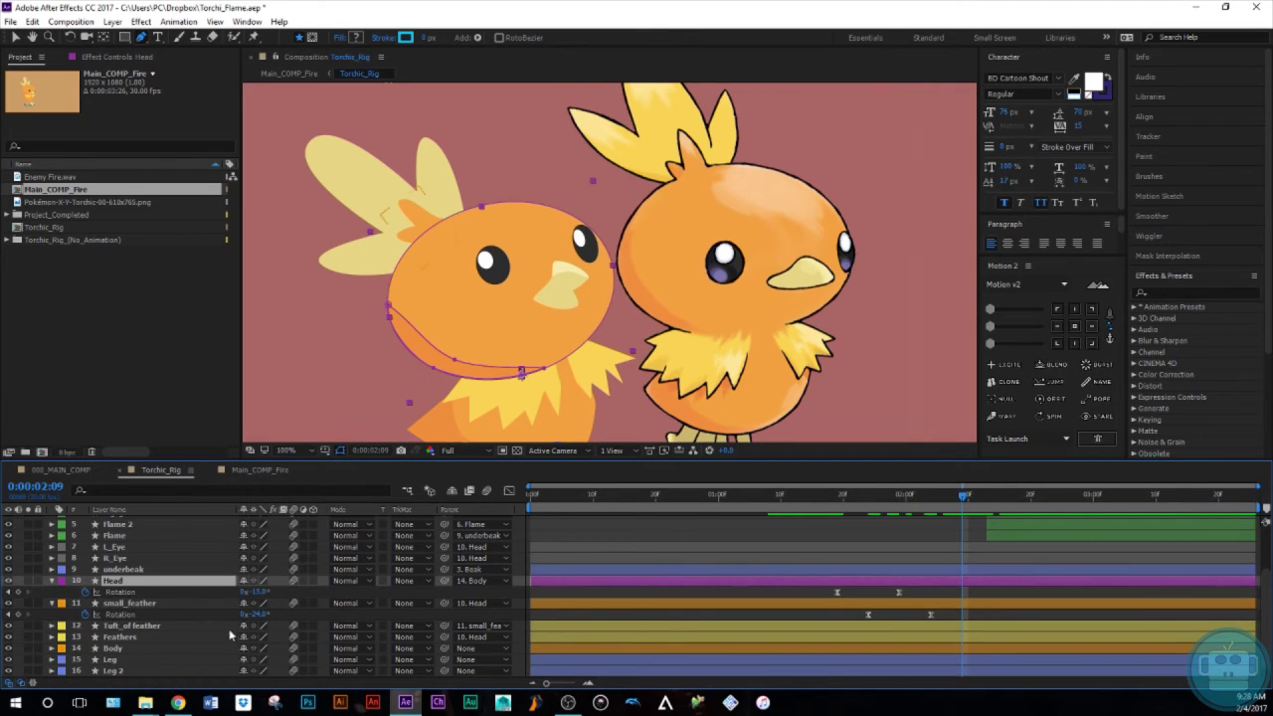
{"action": "left_click", "coordinate": [17, 592]}
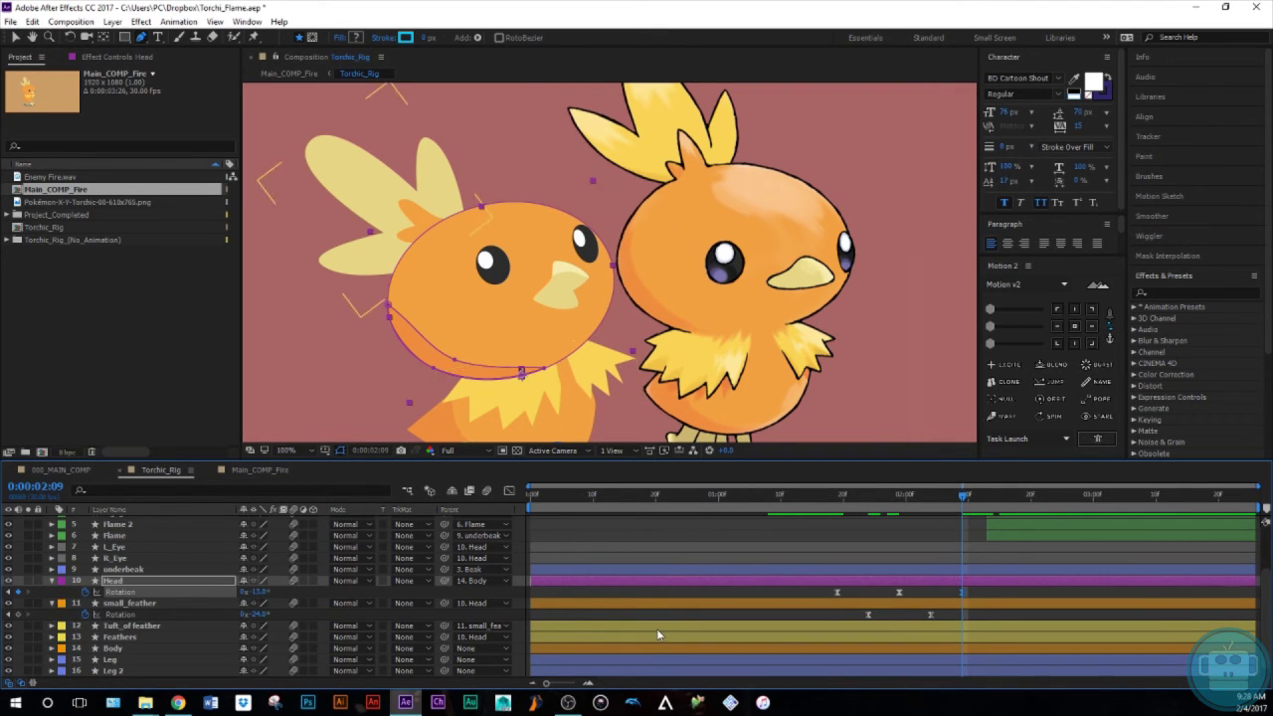
Copy the Head's first Rotation keyframe to 0:00:02:19
{"action": "key", "text": "shift+Page_Down"}
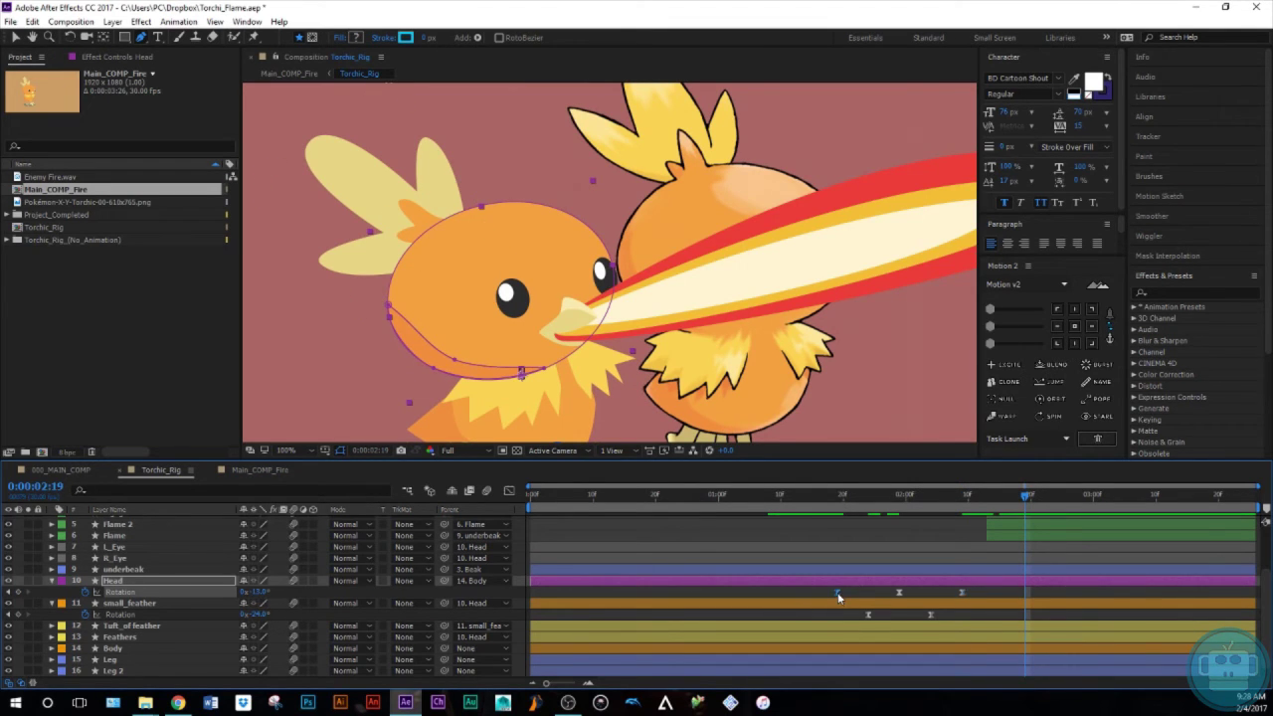
{"action": "key", "text": "ctrl+c"}
{"action": "key", "text": "ctrl+v"}
{"action": "left_click", "coordinate": [1058, 596]}
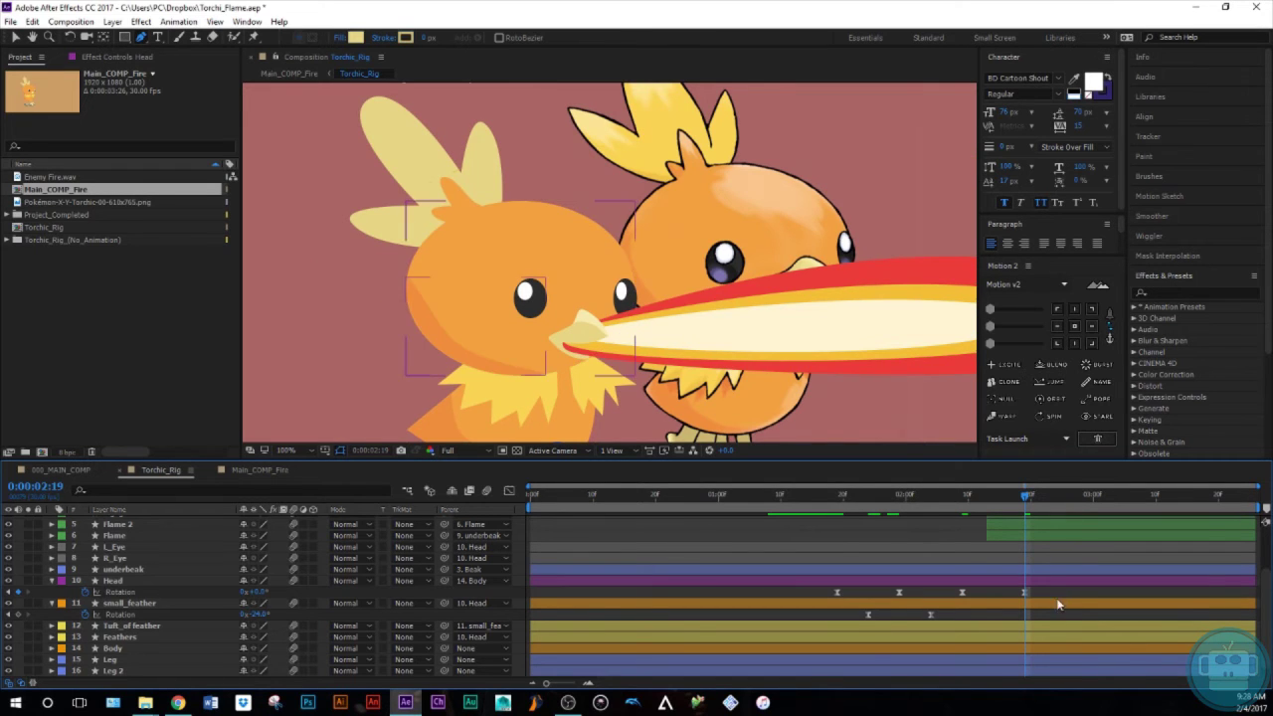
Copy small_feather's Rotation keyframe from 0:00:02:04 to 0:00:02:14, and move the playhead to 0:00:02:24
{"action": "left_click_drag", "start_coordinate": [1016, 500], "coordinate": [991, 630]}
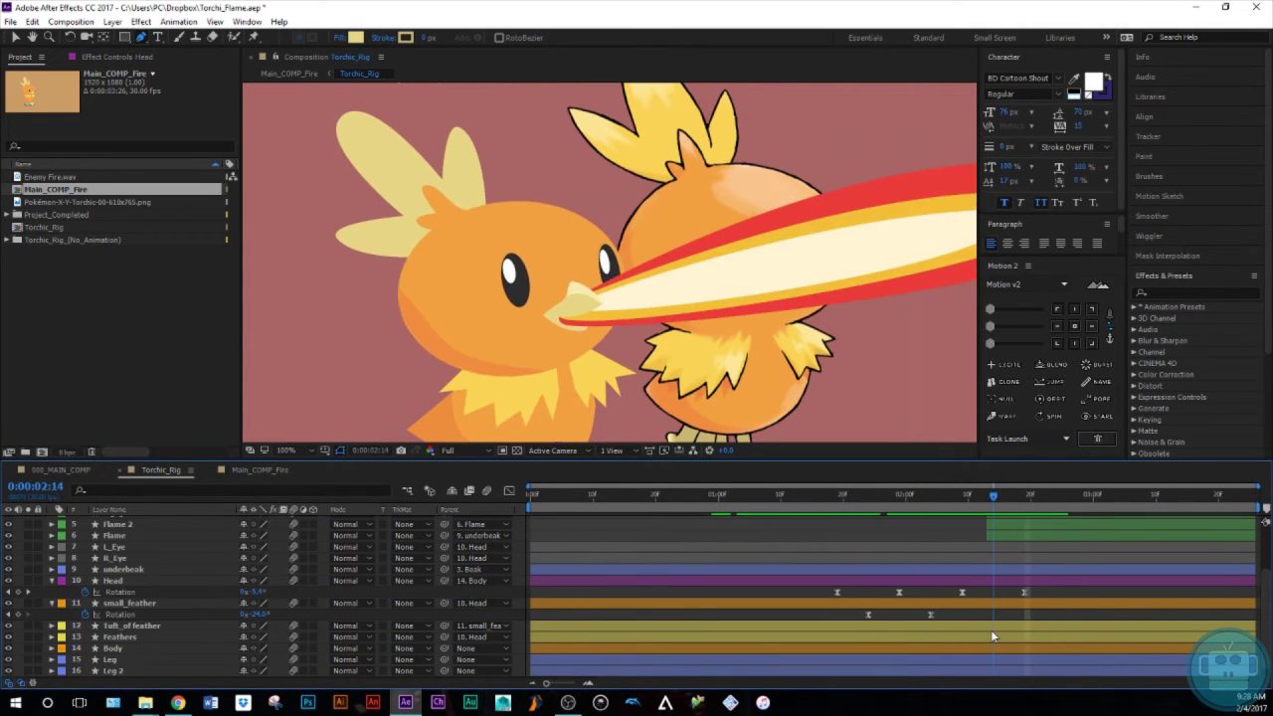
{"action": "key", "text": "j"}
{"action": "key", "text": "j"}
{"action": "key", "text": "shift+Page_Down"}
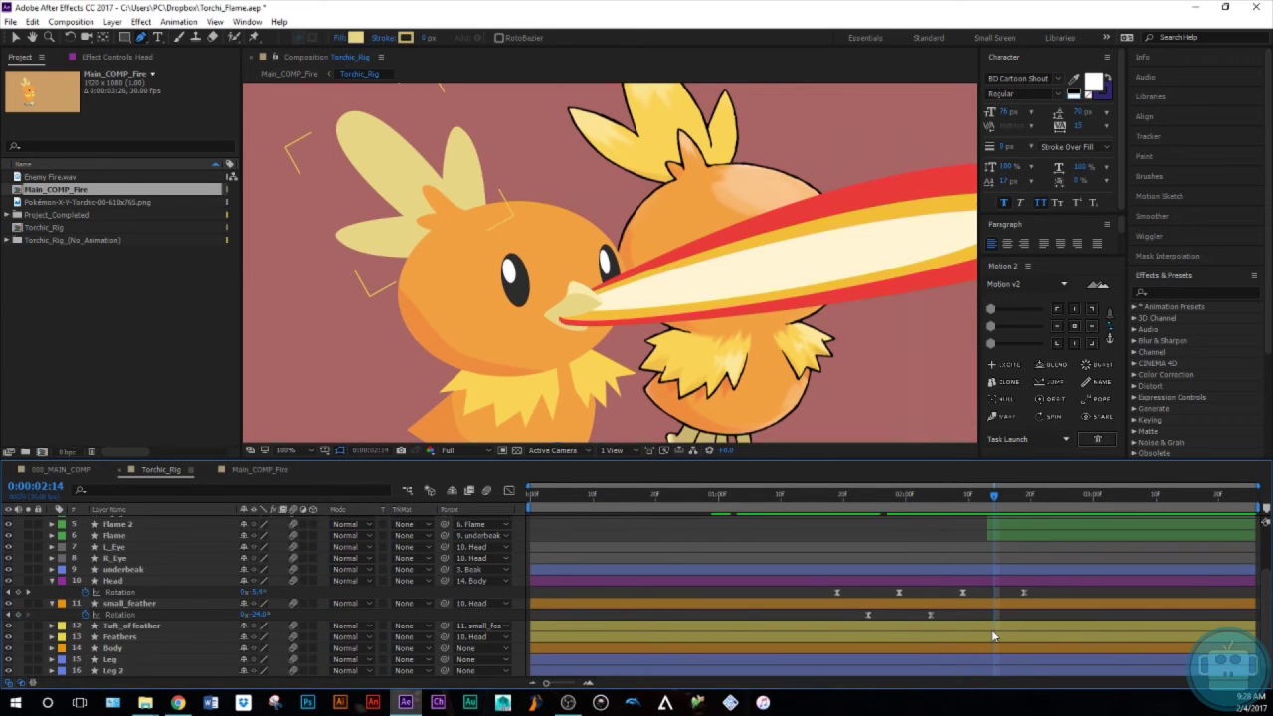
{"action": "left_click", "coordinate": [931, 615]}
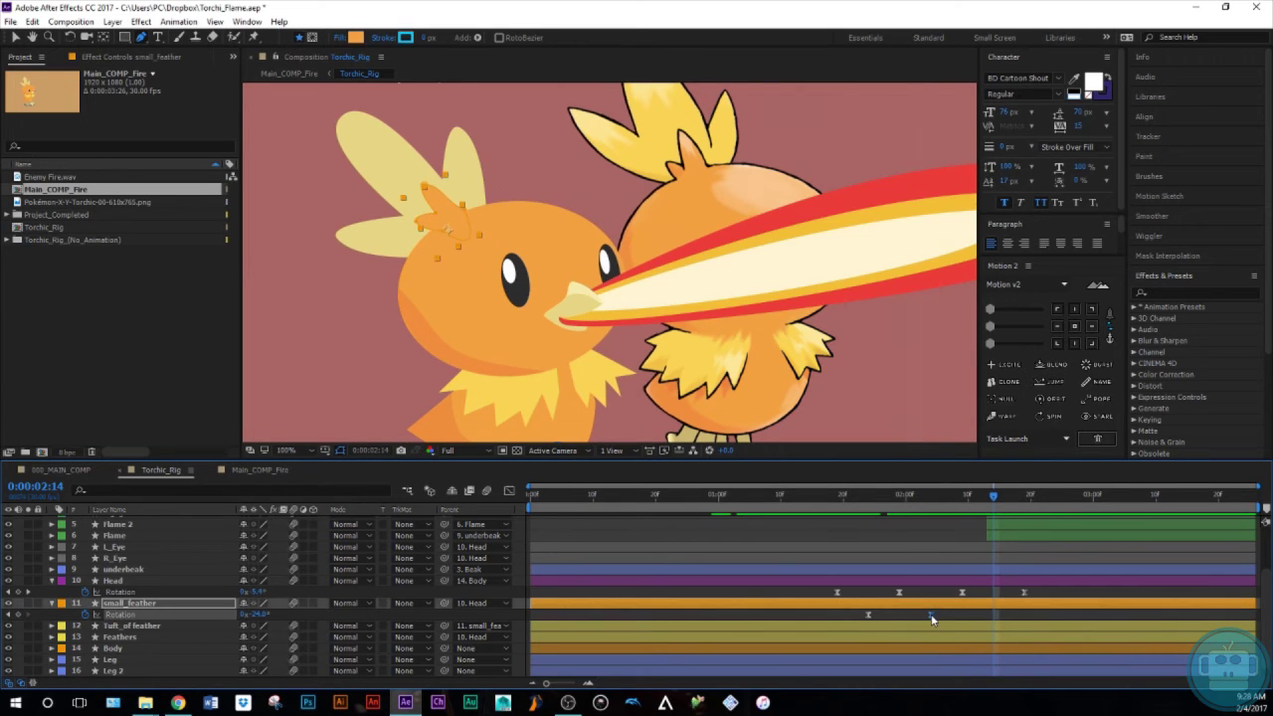
{"action": "key", "text": "shift+Page_Up"}
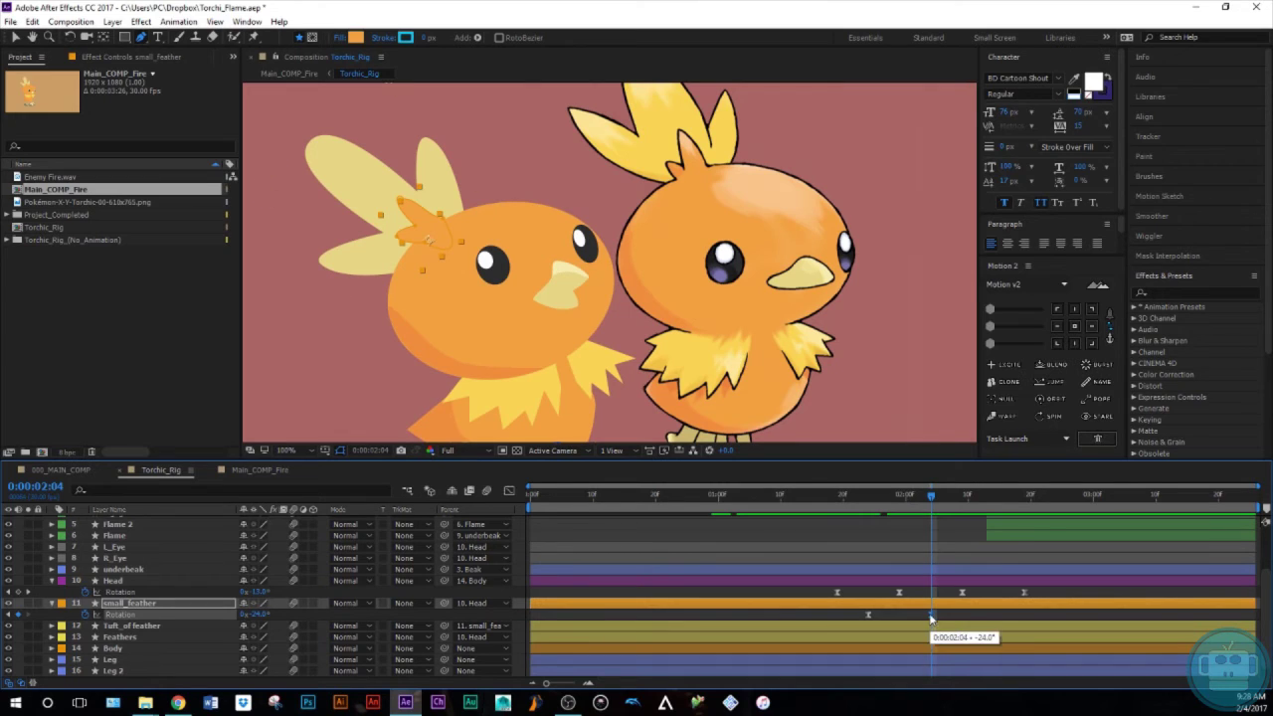
{"action": "key", "text": "shift+Page_Down"}
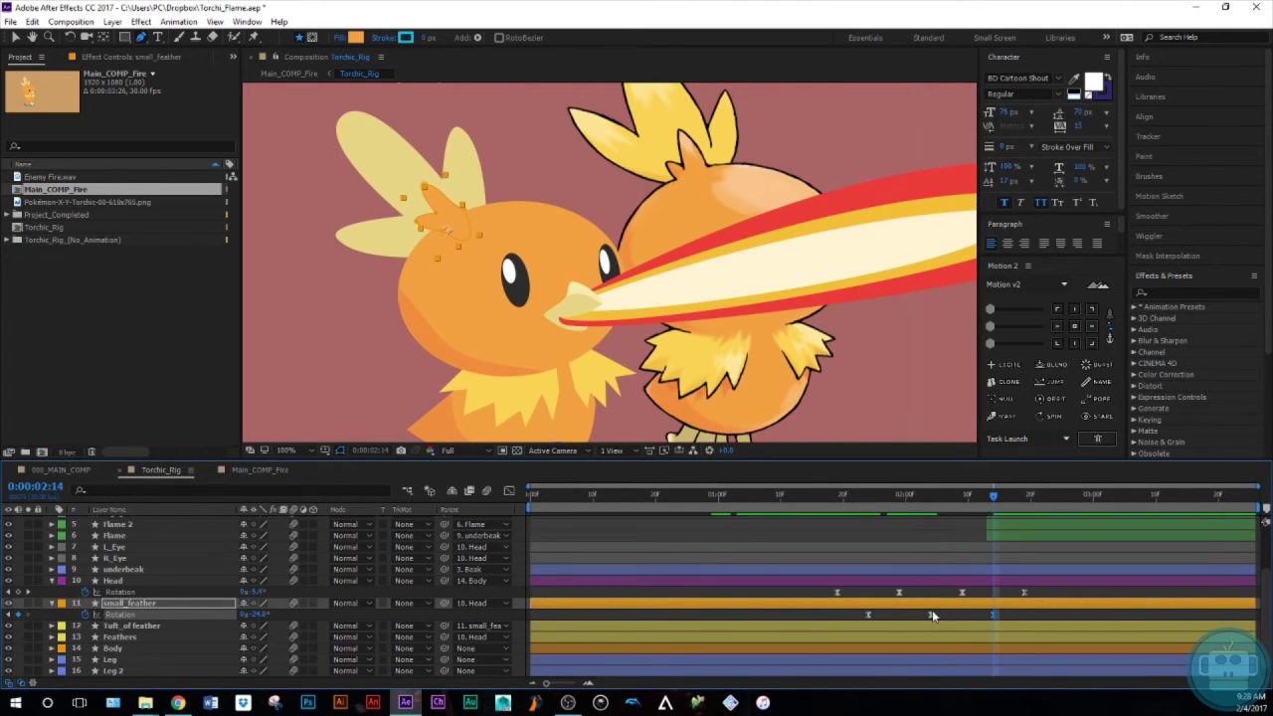
{"action": "key", "text": "shift+Page_Down"}
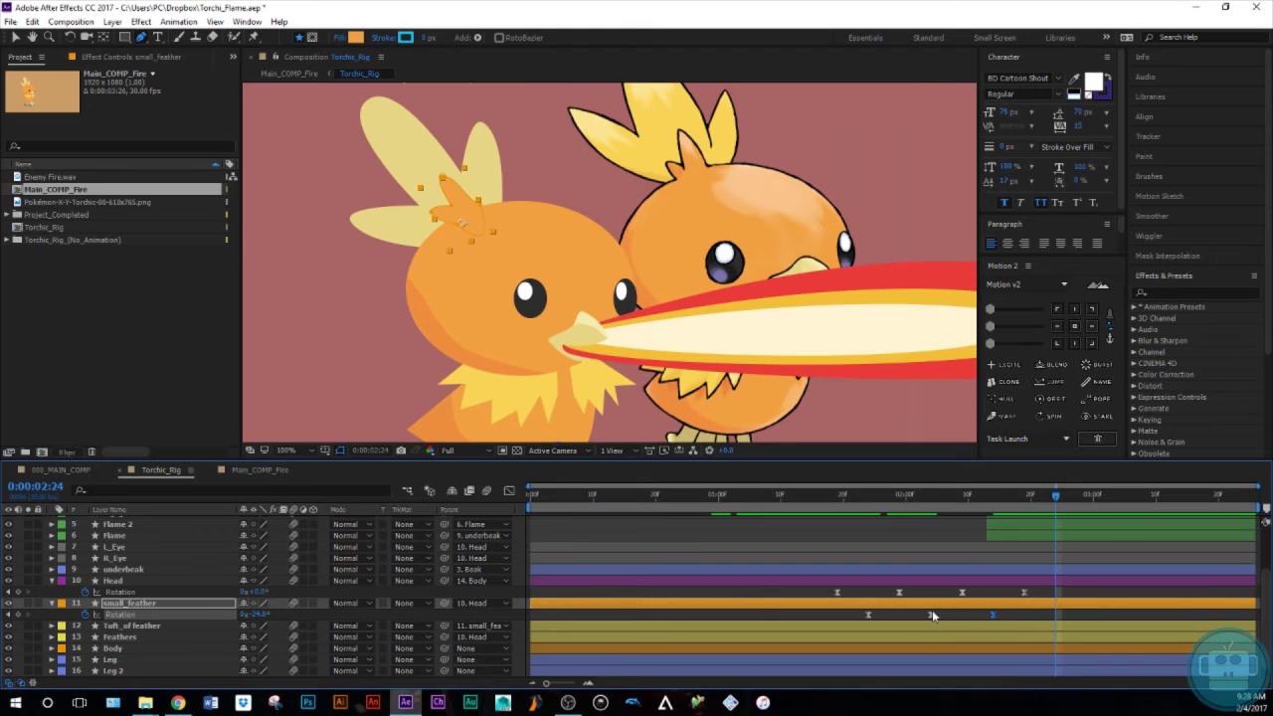
Copy small_feather's first Rotation keyframe to 0:00:02:24 and play back the head and feather motion
{"action": "left_click", "coordinate": [867, 614]}
{"action": "key", "text": "ctrl+c"}
{"action": "key", "text": "ctrl+v"}
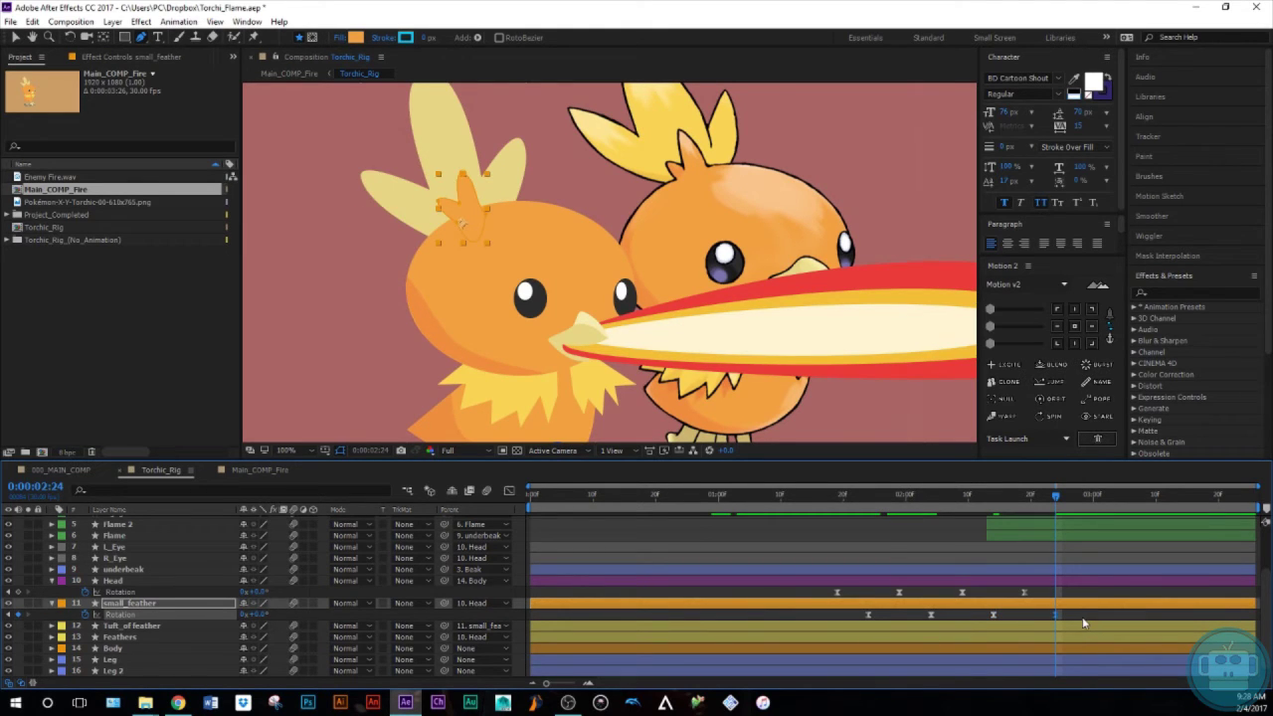
{"action": "left_click_drag", "start_coordinate": [1058, 492], "coordinate": [832, 494]}
{"action": "key", "text": "space"}
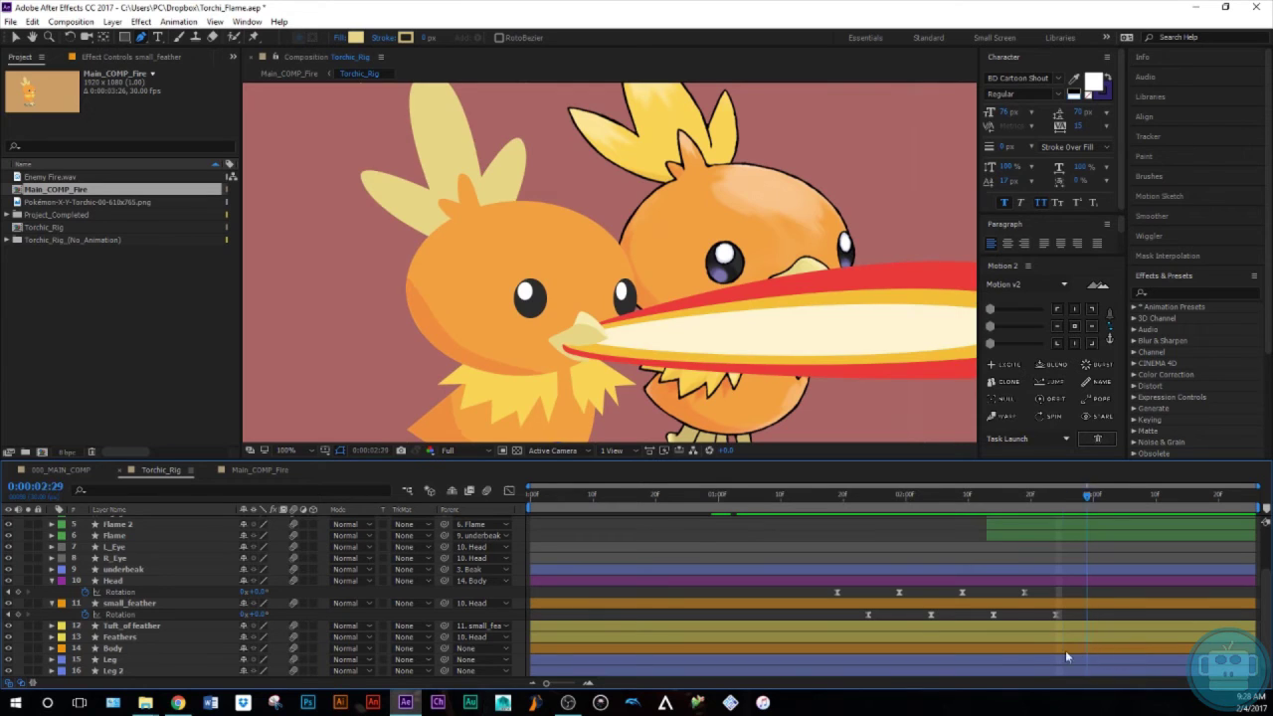
Collapse Head and small_feather, then rotate the underbeak layer shut and keyframe its Rotation at 0:00:02:09
{"action": "left_click_drag", "start_coordinate": [1031, 658], "coordinate": [963, 555]}
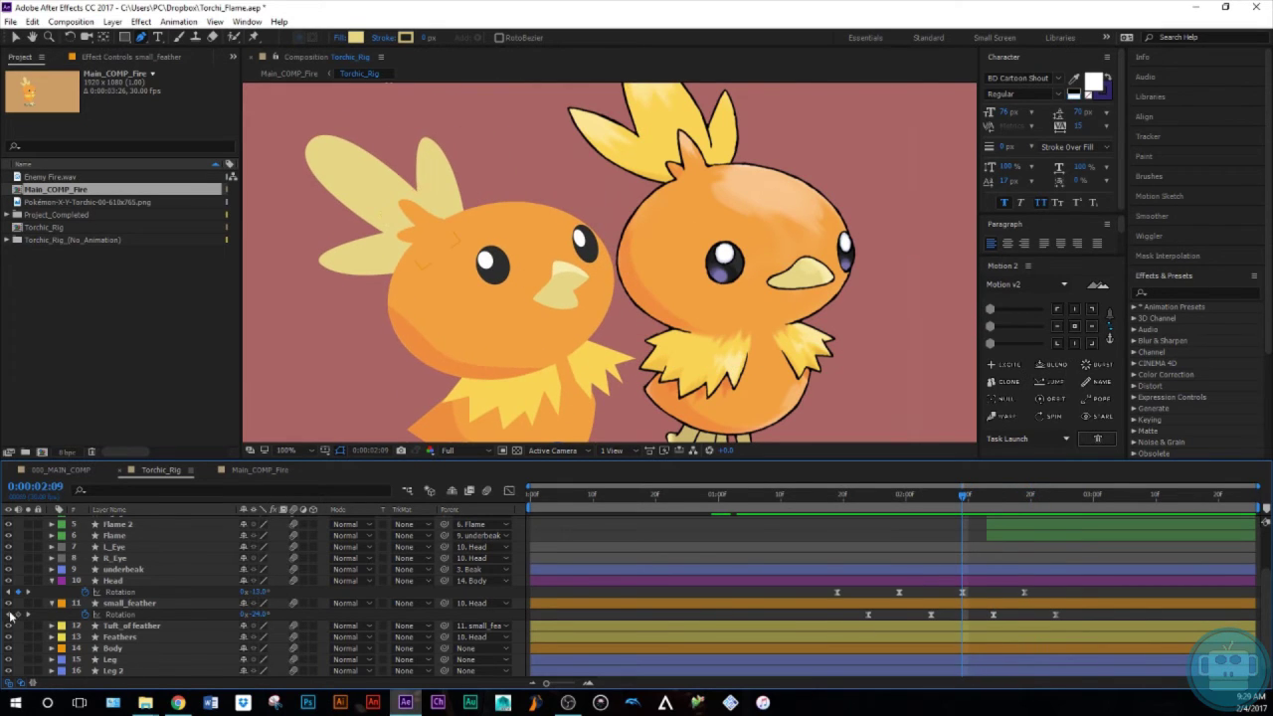
{"action": "left_click", "coordinate": [52, 580]}
{"action": "left_click", "coordinate": [52, 590]}
{"action": "left_click", "coordinate": [140, 603]}
{"action": "left_click", "coordinate": [137, 580]}
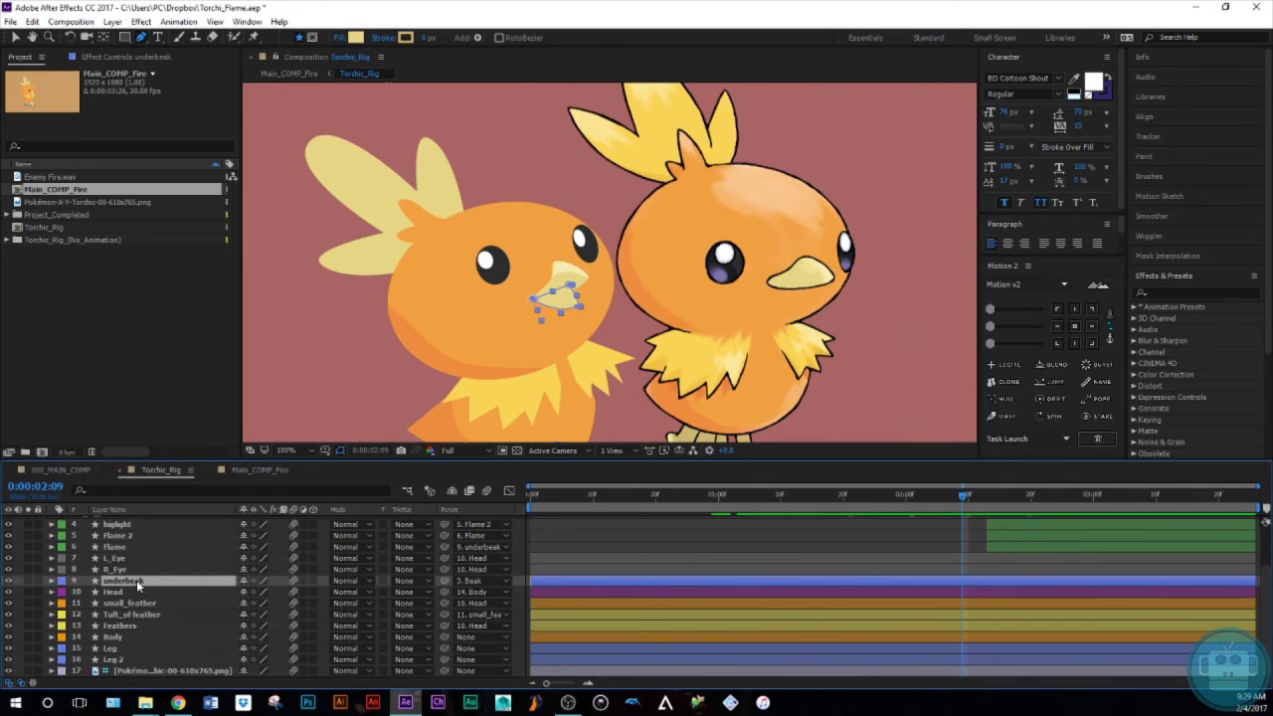
{"action": "key", "text": "r"}
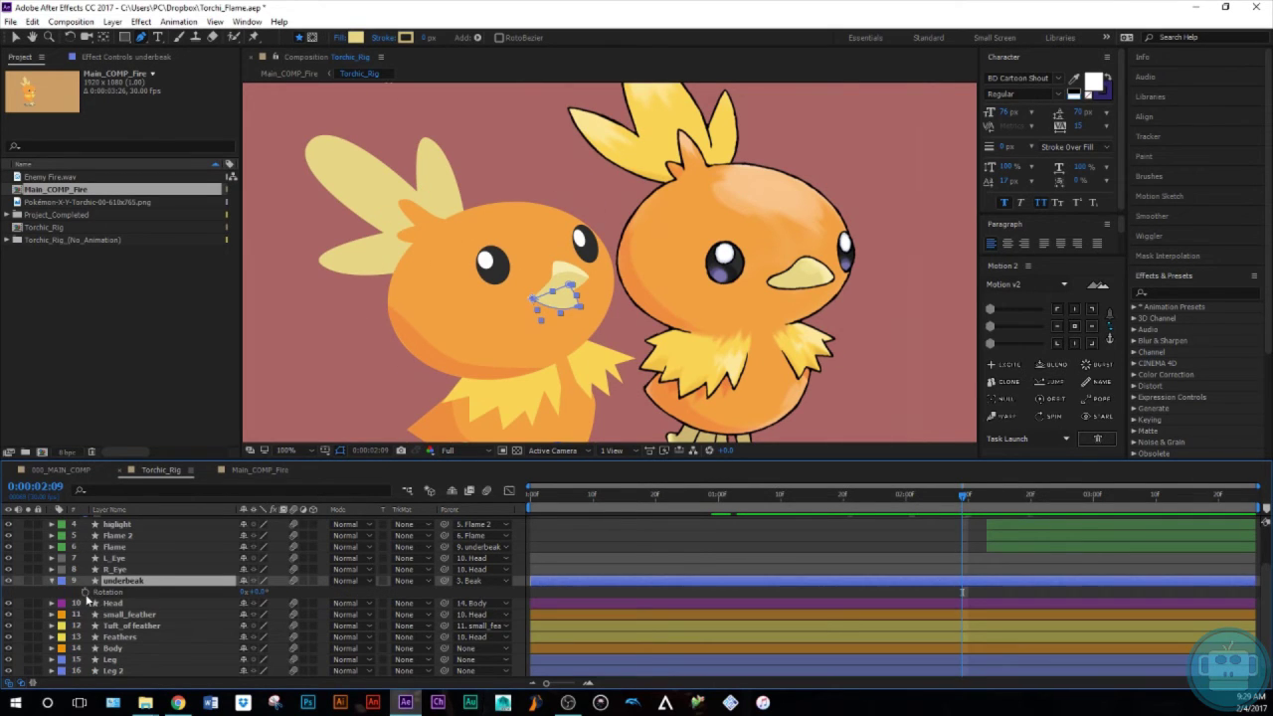
{"action": "left_click_drag", "start_coordinate": [257, 593], "coordinate": [244, 597]}
{"action": "left_click", "coordinate": [86, 592]}
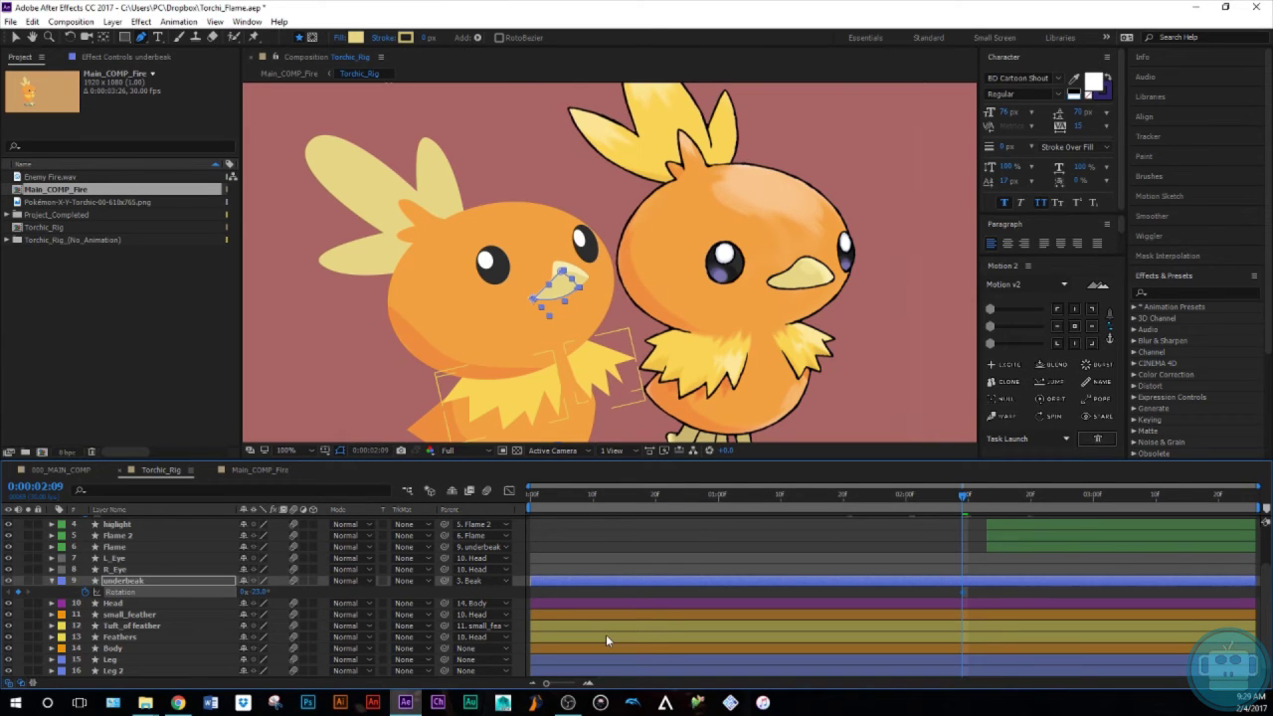
Keyframe the underbeak rotated open at 0:00:02:19 and apply Easy Ease to both of its Rotation keyframes
{"action": "key", "text": "shift+Page_Down"}
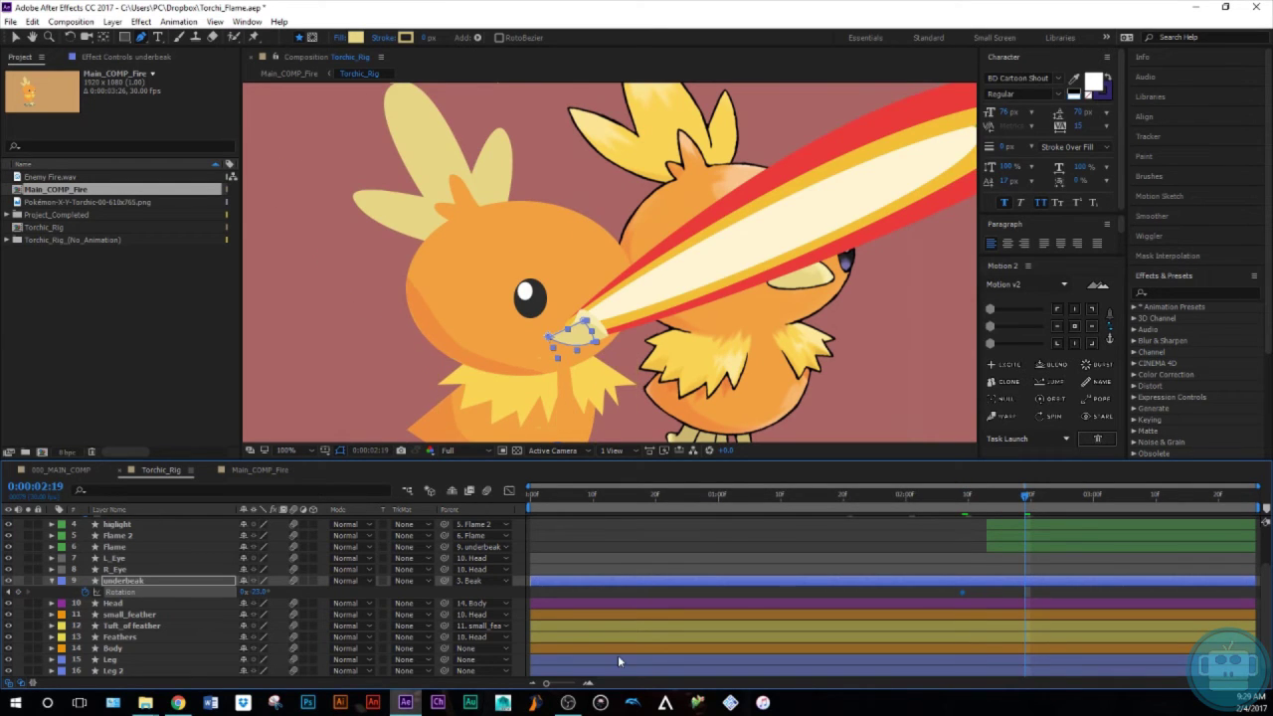
{"action": "left_click_drag", "start_coordinate": [255, 592], "coordinate": [275, 587]}
{"action": "left_click_drag", "start_coordinate": [1046, 588], "coordinate": [944, 614]}
{"action": "key", "text": "F9"}
{"action": "left_click", "coordinate": [1059, 592]}
{"action": "left_click_drag", "start_coordinate": [1023, 495], "coordinate": [1025, 610]}
{"action": "left_click_drag", "start_coordinate": [743, 380], "coordinate": [580, 296]}
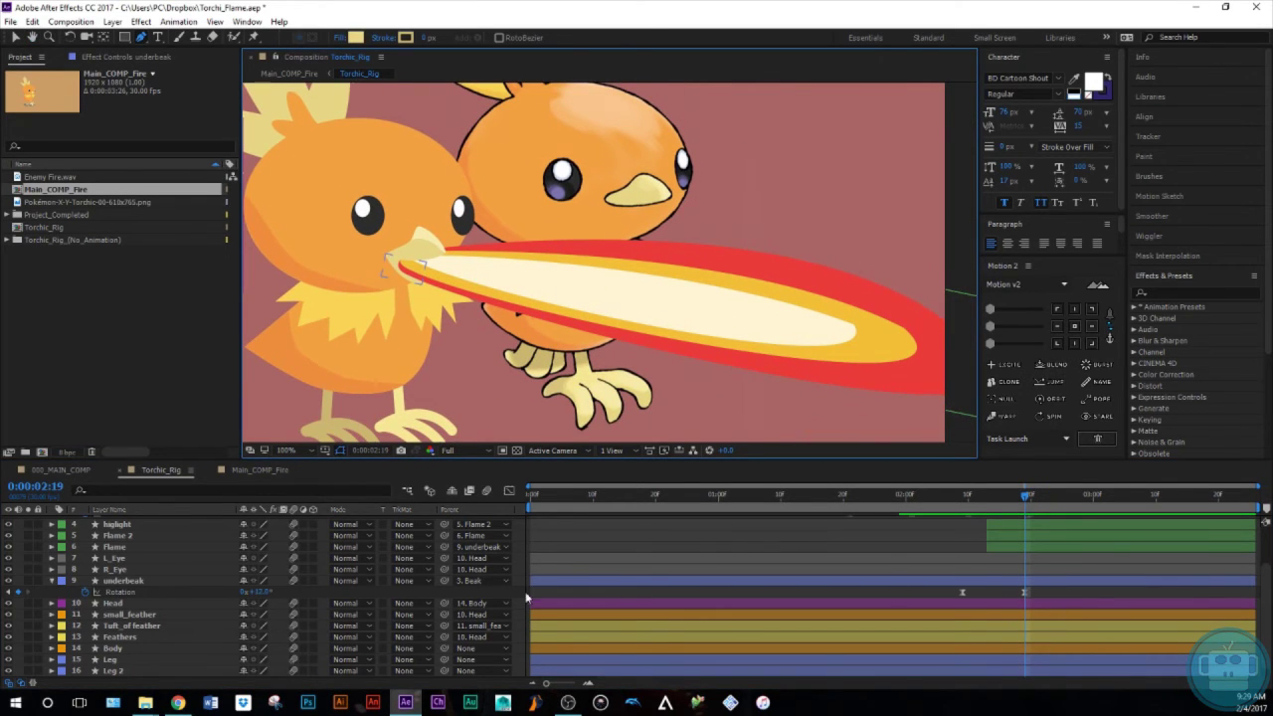
{"action": "left_click", "coordinate": [51, 580]}
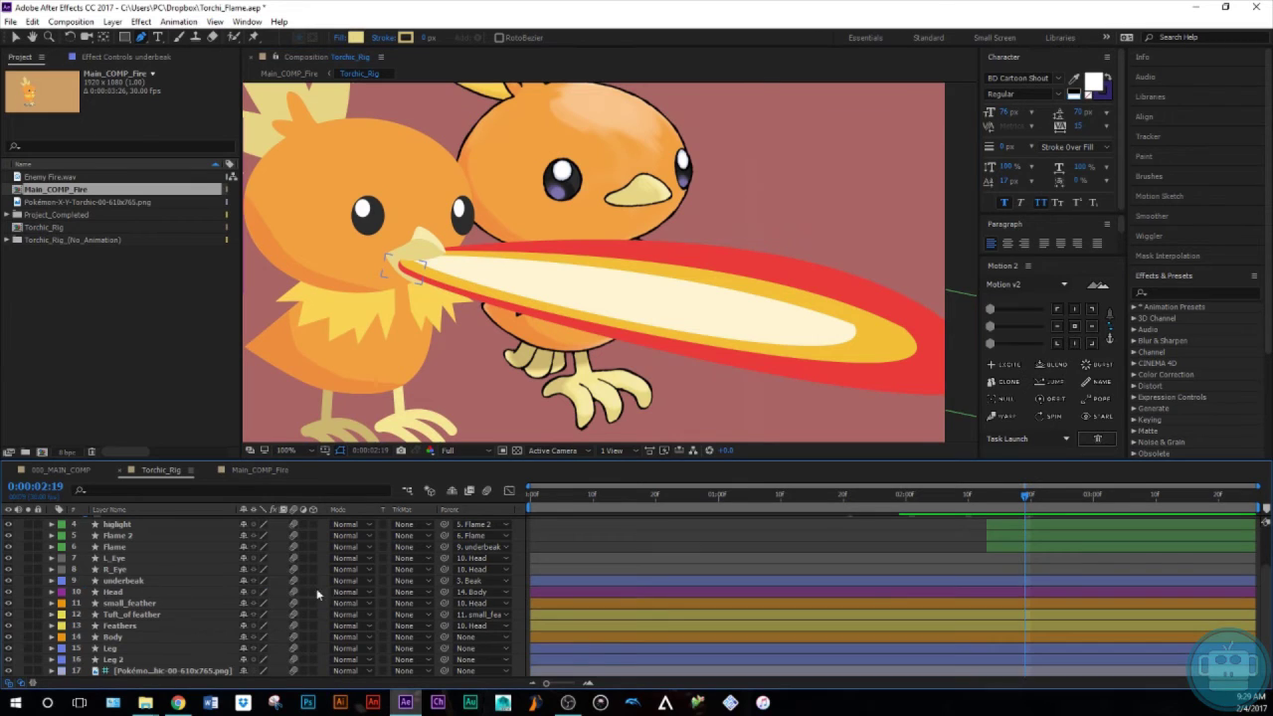
Collapse the Beak layer's properties and pre-compose the higlight, Flame 2 and Flame layers as Fire
{"action": "scroll", "coordinate": [1040, 583], "scroll_direction": "up", "scroll_amount": 1}
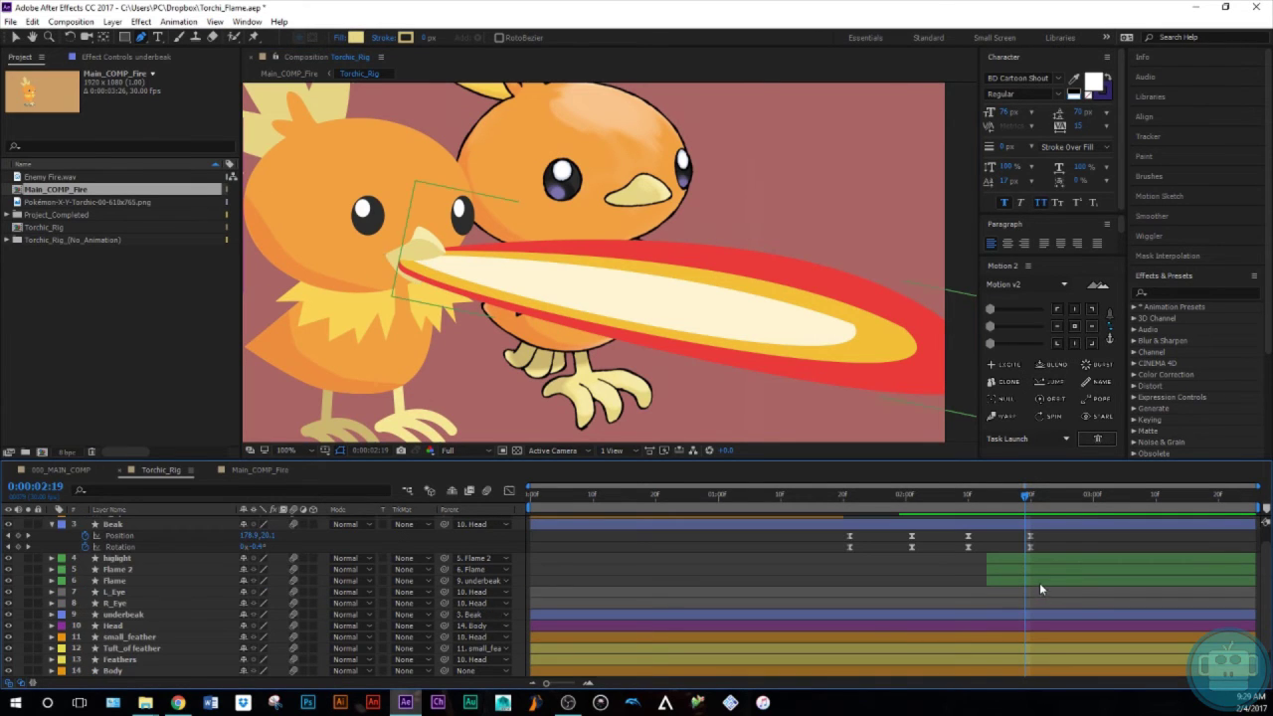
{"action": "left_click", "coordinate": [53, 527]}
{"action": "left_click", "coordinate": [1018, 536]}
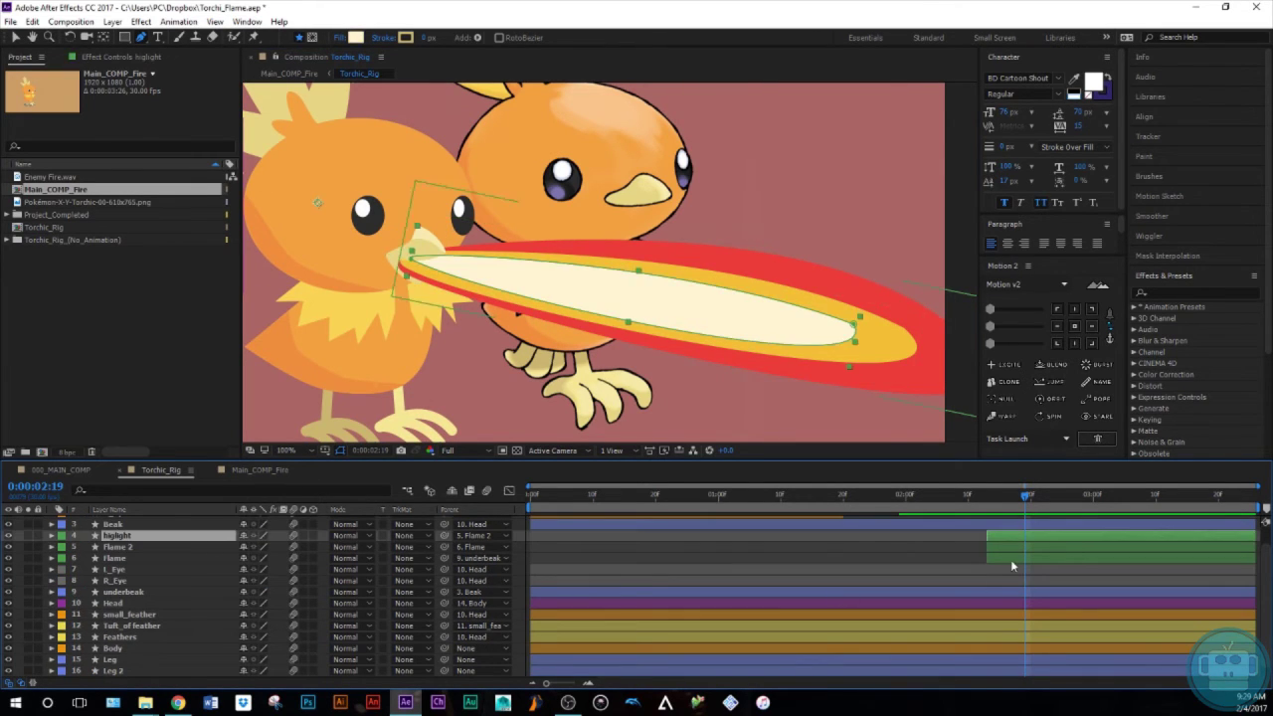
{"action": "left_click", "coordinate": [1010, 558], "text": "shift"}
{"action": "key", "text": "ctrl+shift+c"}
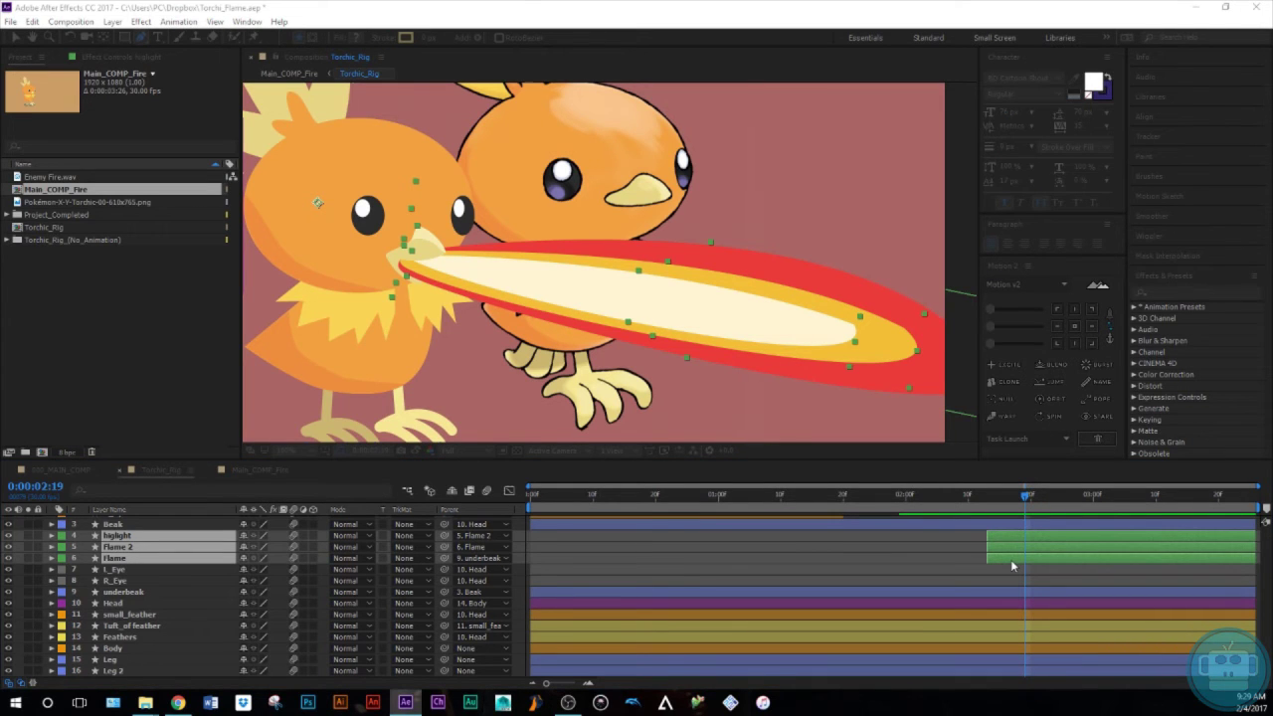
{"action": "key", "text": "Return"}
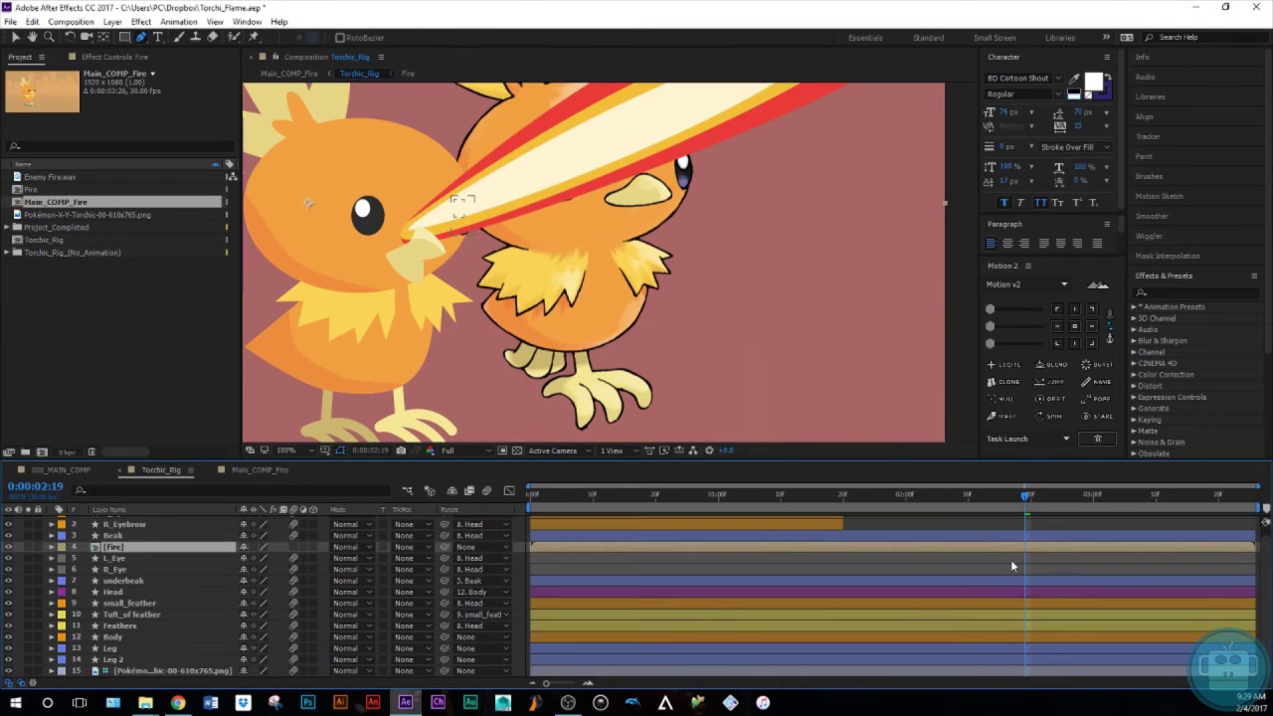
Give the Fire layer a Red label and shift it to start at 0:00:02:19
{"action": "left_click", "coordinate": [62, 548]}
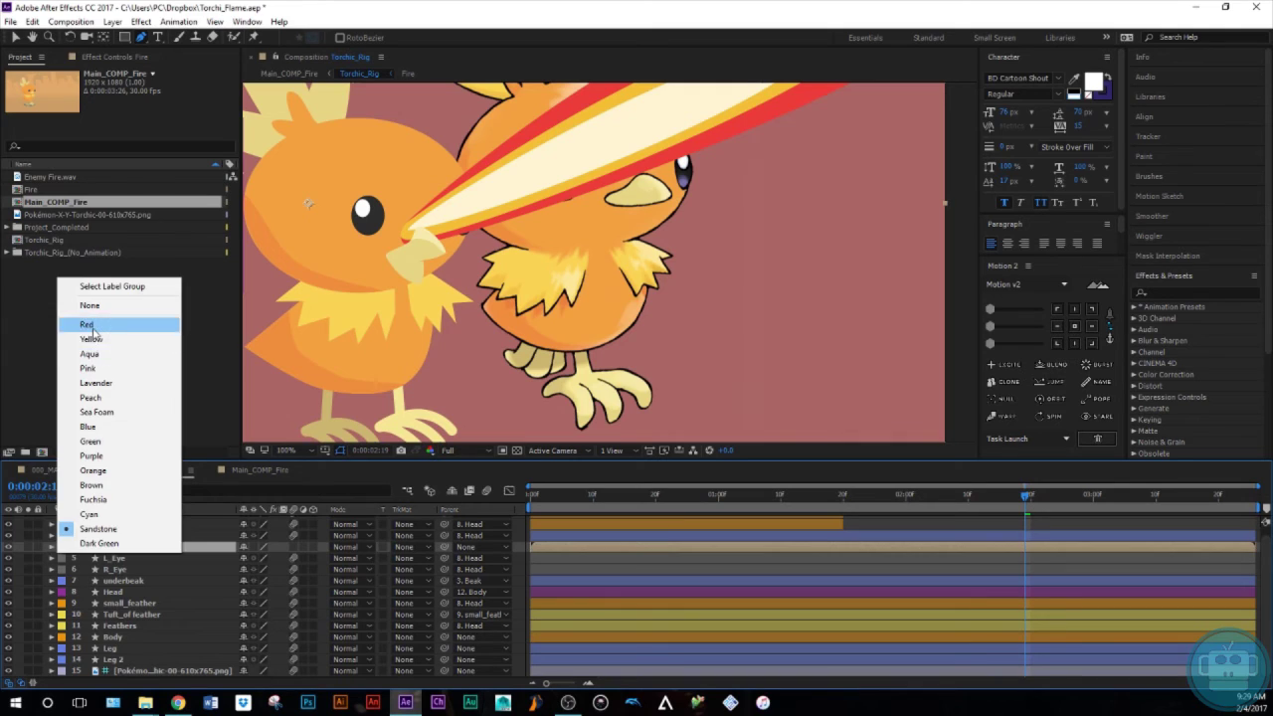
{"action": "left_click", "coordinate": [85, 327]}
{"action": "left_click_drag", "start_coordinate": [544, 553], "coordinate": [1023, 577]}
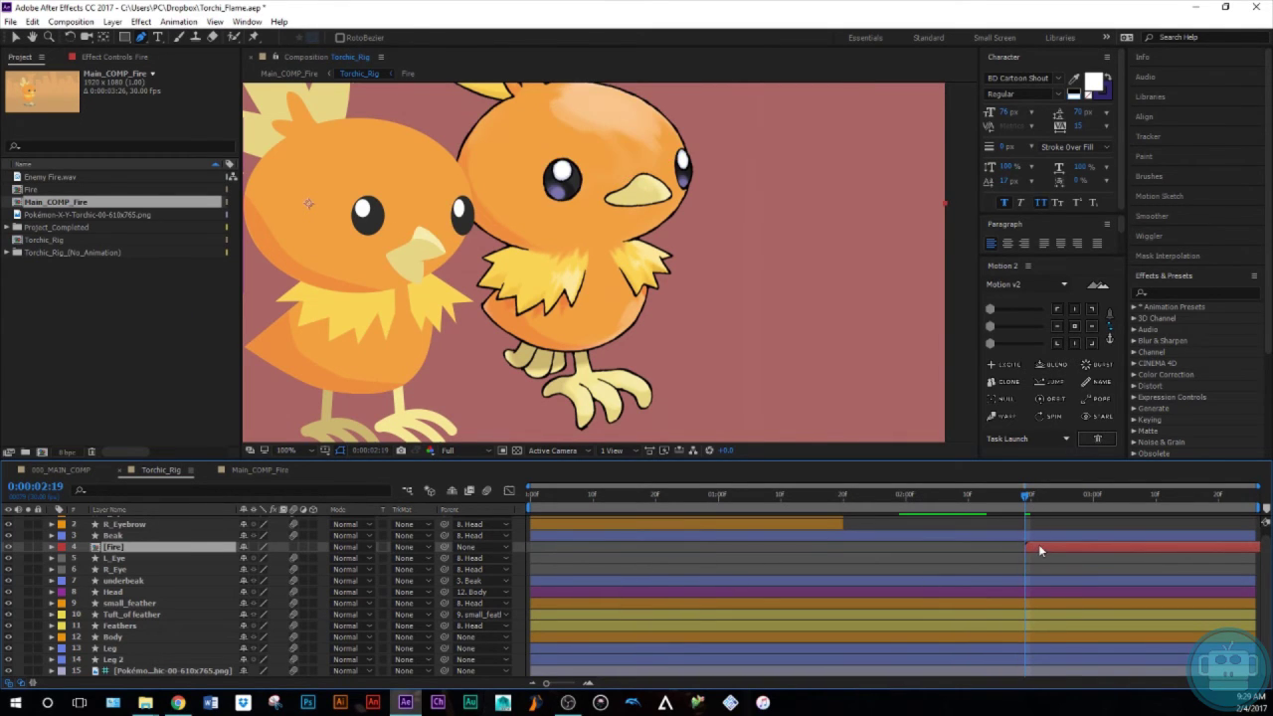
Open the Fire composition and shift all three flame layers so they start at 0:00:00:00
{"action": "double_click", "coordinate": [1038, 545]}
{"action": "key", "text": "ctrl+a"}
{"action": "left_click_drag", "start_coordinate": [1014, 527], "coordinate": [578, 553]}
{"action": "left_click", "coordinate": [587, 577]}
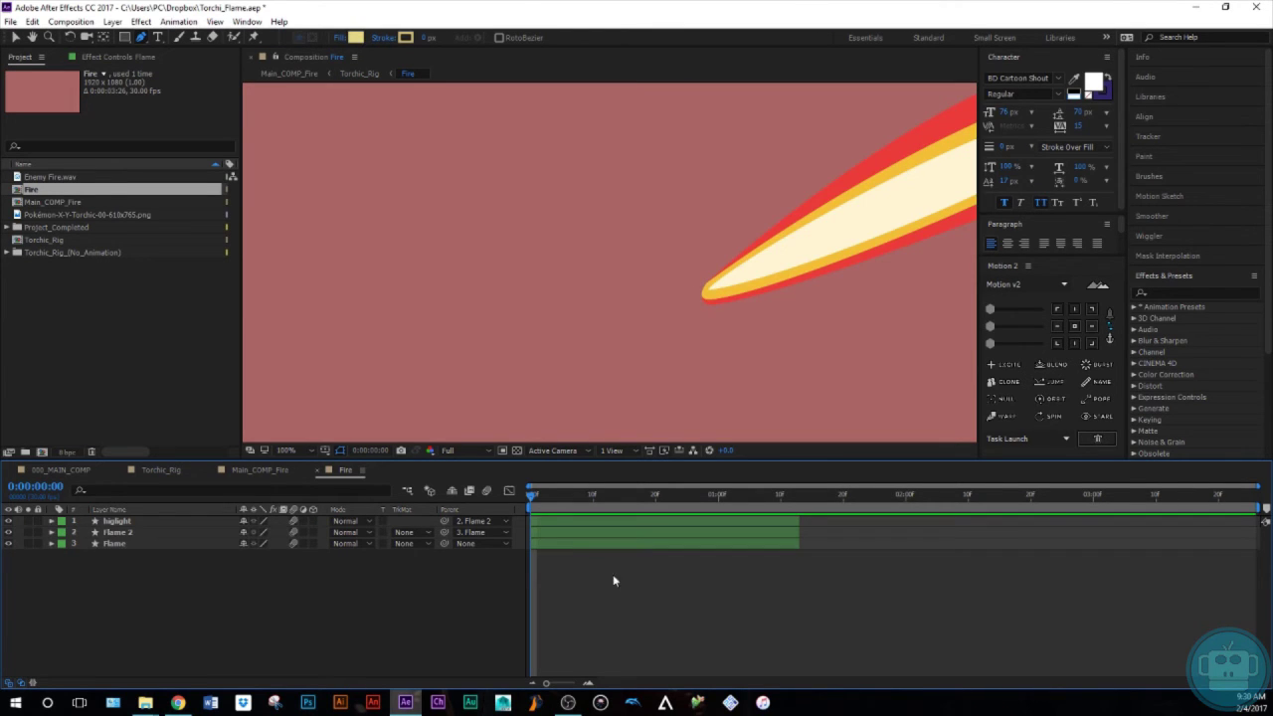
{"action": "mouse_move", "coordinate": [527, 500]}
{"action": "left_mouse_down"}
{"action": "mouse_move", "coordinate": [568, 511]}
{"action": "mouse_move", "coordinate": [528, 510]}
{"action": "left_mouse_up"}
{"action": "key", "text": "space"}
{"action": "mouse_move", "coordinate": [837, 232]}
{"action": "left_mouse_down"}
{"action": "mouse_move", "coordinate": [646, 293]}
{"action": "mouse_move", "coordinate": [477, 316]}
{"action": "left_mouse_up"}
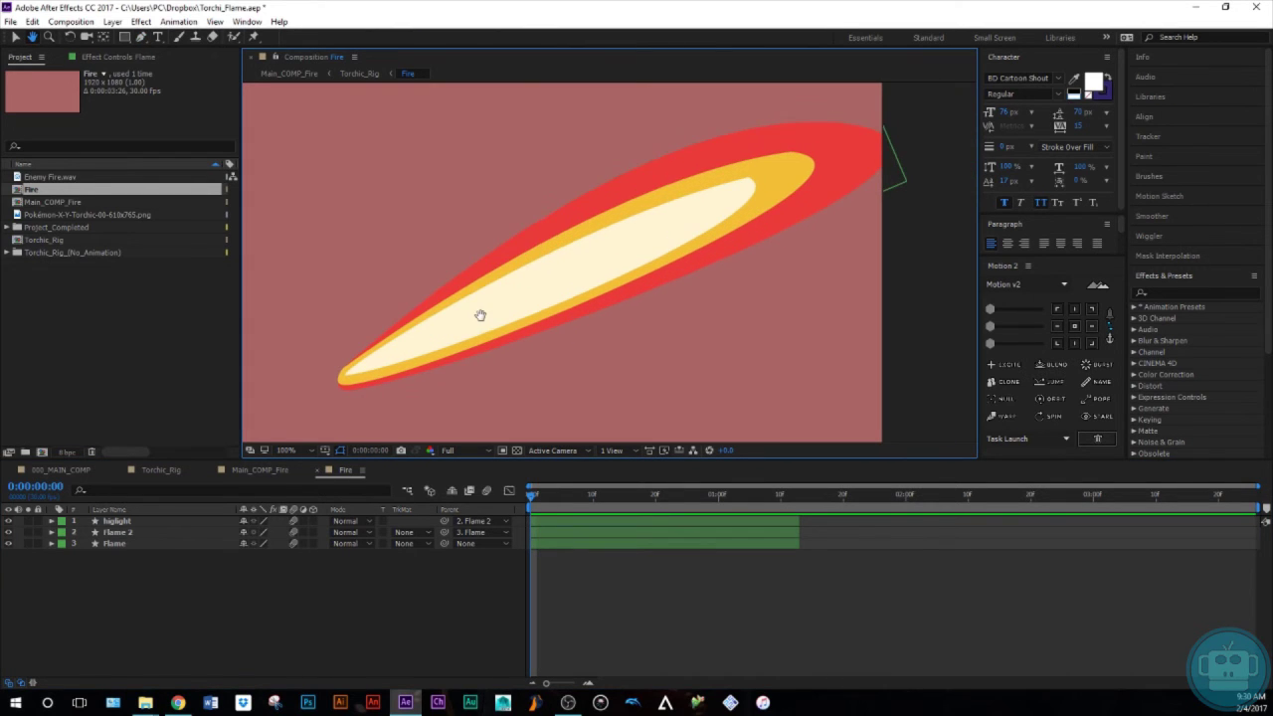
Return to the Torchic_Rig composition and, at 0:00:02:22, move the Fire layer's anchor point to the flame's base at the beak
{"action": "left_click", "coordinate": [257, 471]}
{"action": "left_click", "coordinate": [164, 471]}
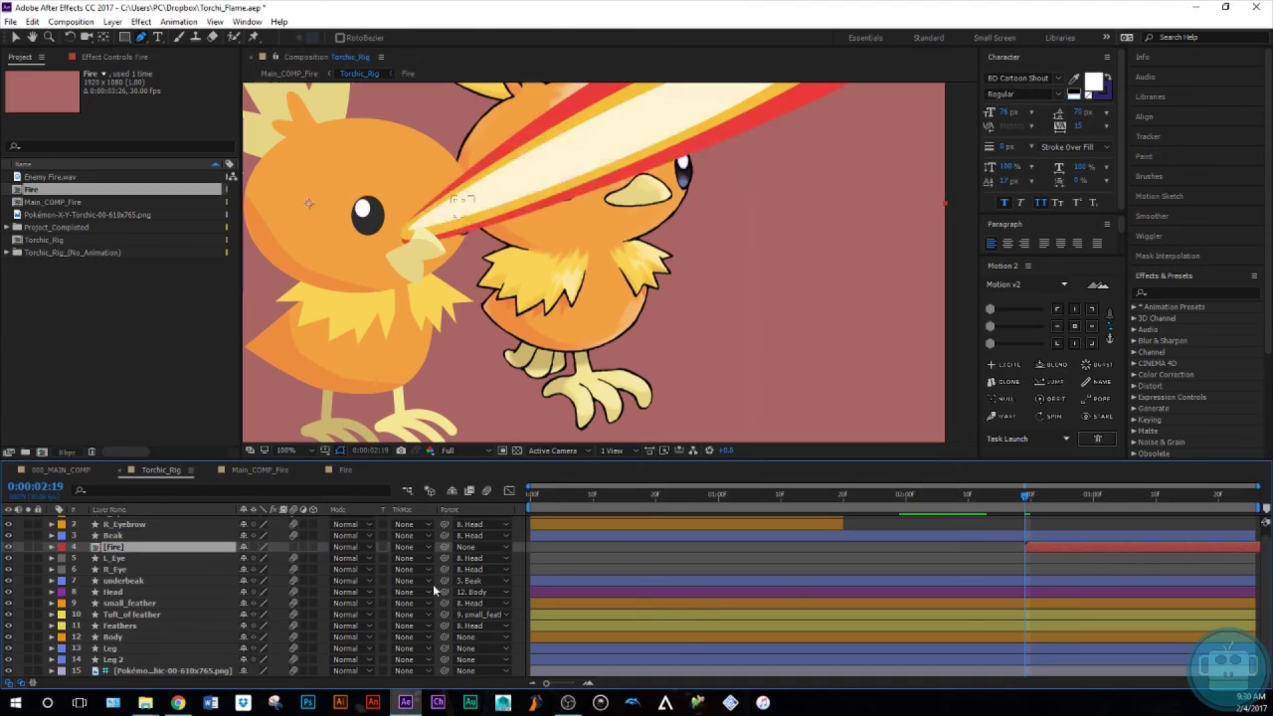
{"action": "left_click", "coordinate": [1039, 565]}
{"action": "left_click", "coordinate": [1057, 547]}
{"action": "mouse_move", "coordinate": [1024, 495]}
{"action": "left_mouse_down"}
{"action": "mouse_move", "coordinate": [1062, 499]}
{"action": "mouse_move", "coordinate": [996, 513]}
{"action": "mouse_move", "coordinate": [1043, 508]}
{"action": "left_mouse_up"}
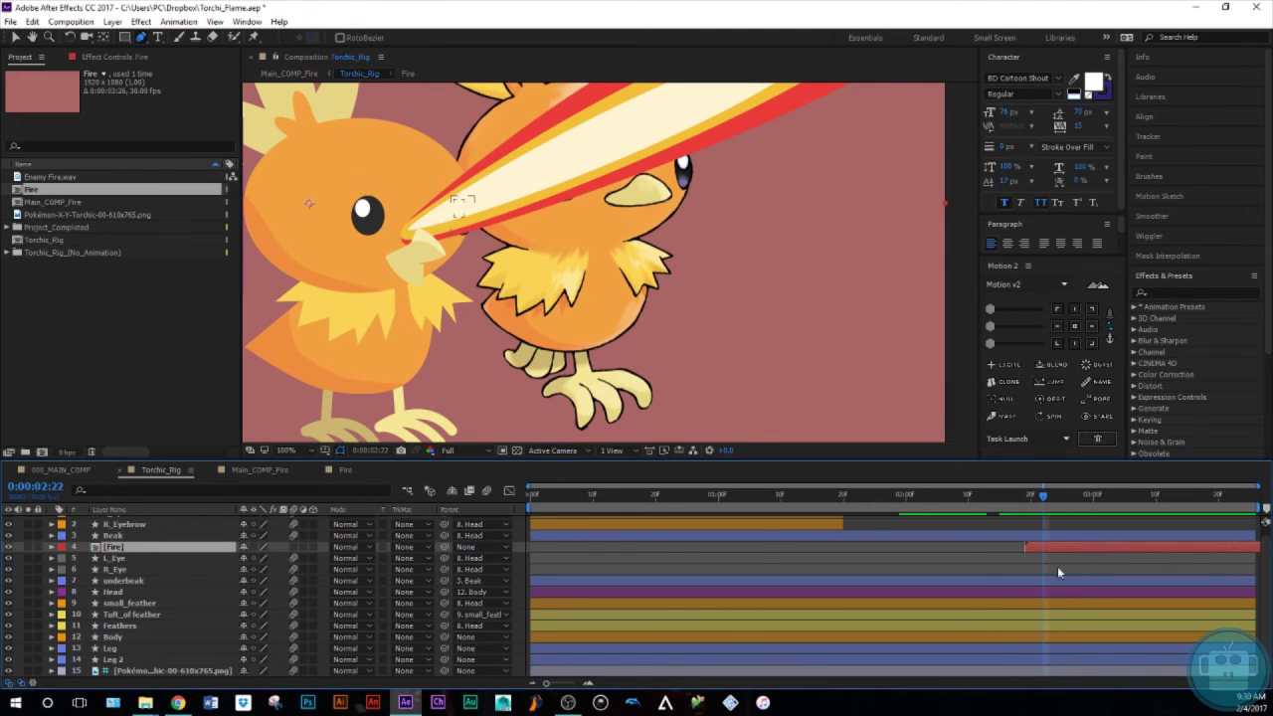
{"action": "key", "text": "y"}
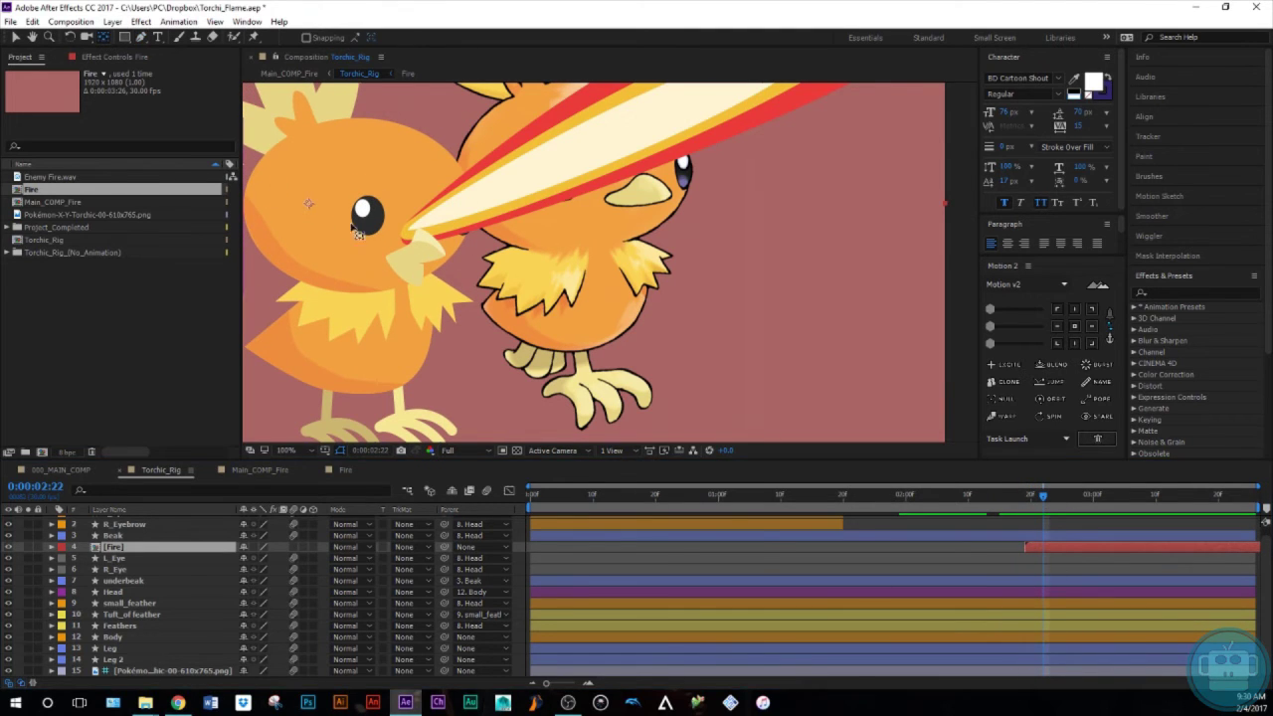
{"action": "left_click_drag", "start_coordinate": [311, 212], "coordinate": [415, 230]}
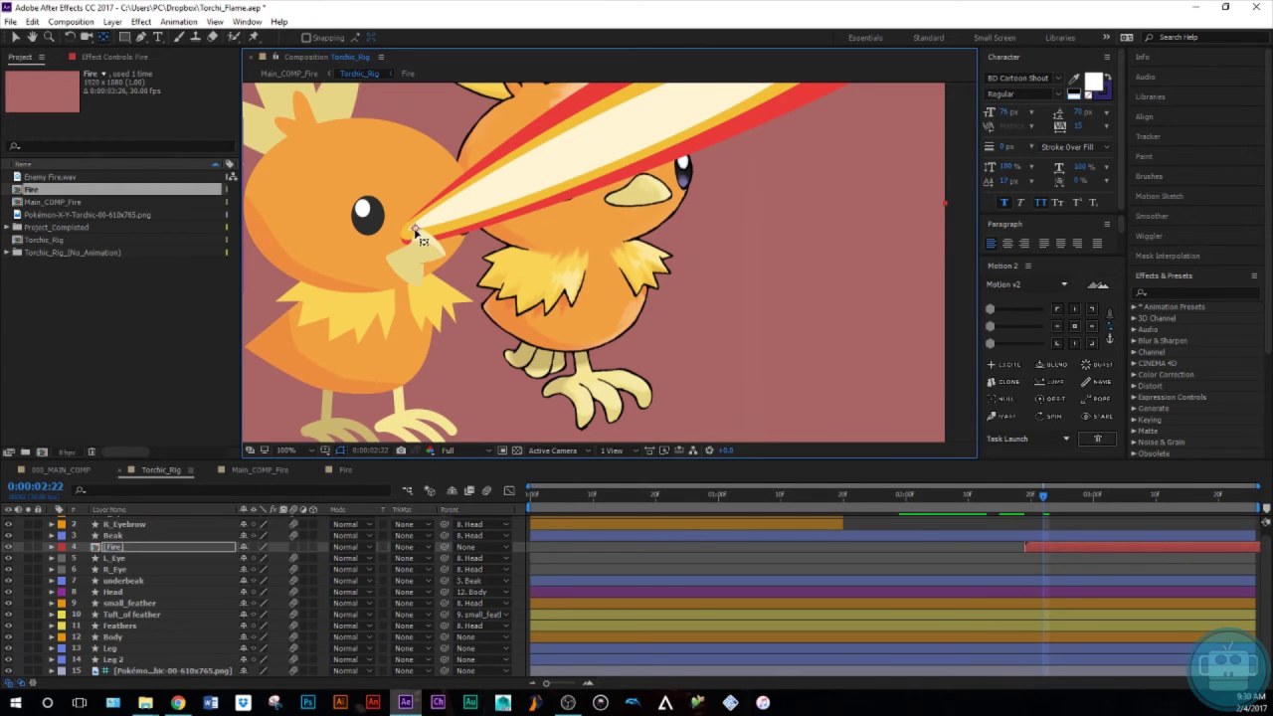
Nudge the Fire layer into the open beak and set its Rotation to 27°
{"action": "key", "text": "r"}
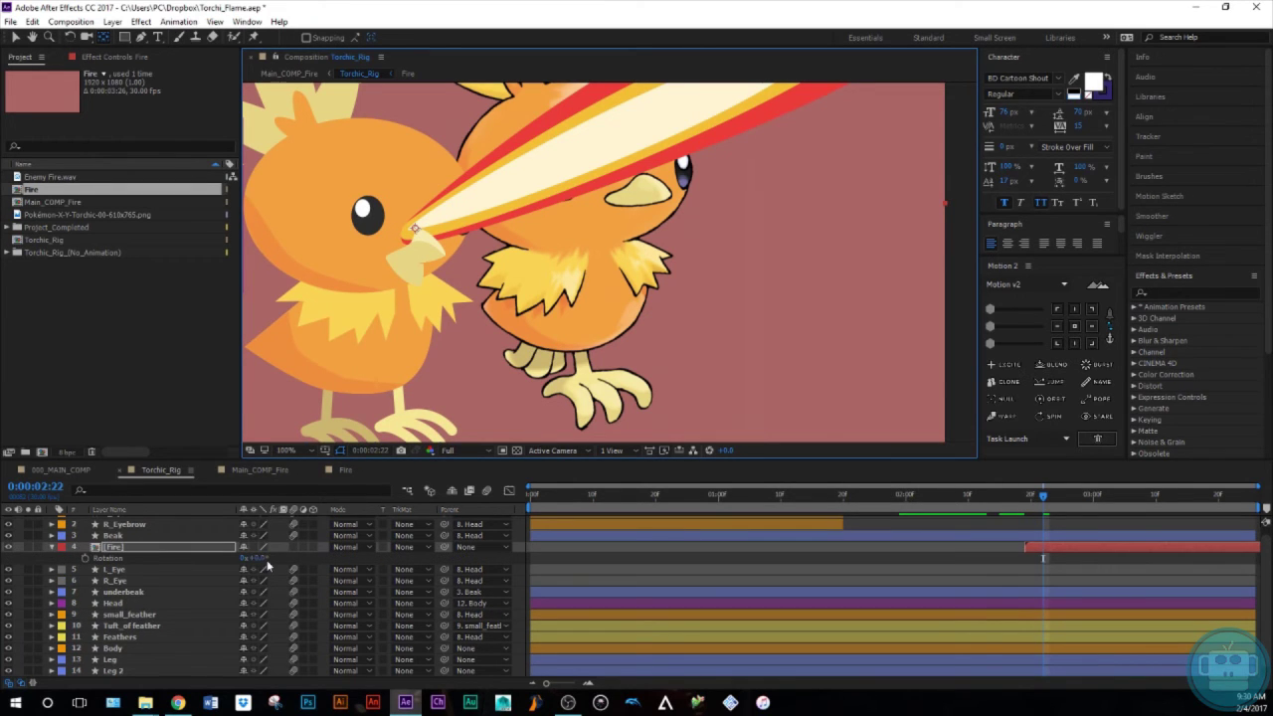
{"action": "key", "text": "shift+Down"}
{"action": "key", "text": "shift+Down"}
{"action": "key", "text": "shift+Down"}
{"action": "key", "text": "shift+Down"}
{"action": "key", "text": "shift+Down"}
{"action": "key", "text": "shift+Left"}
{"action": "key", "text": "shift+Up"}
{"action": "left_click_drag", "start_coordinate": [261, 558], "coordinate": [277, 557]}
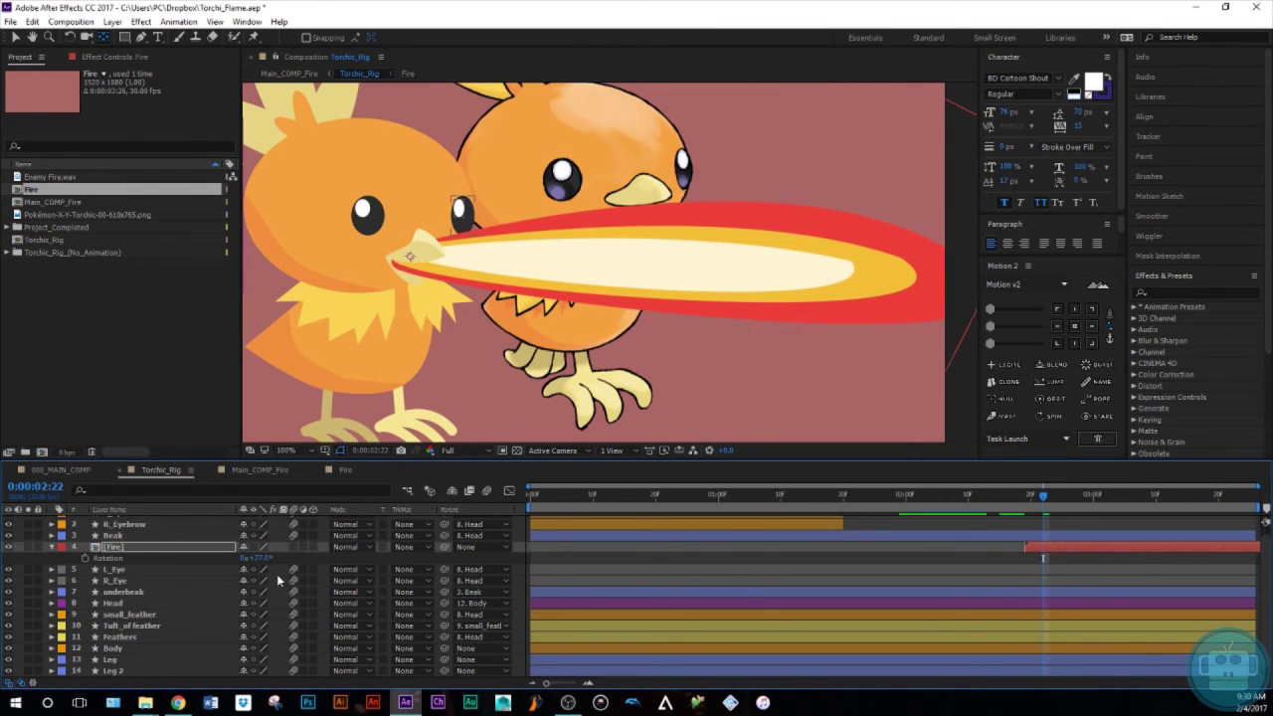
Collapse the Fire layer, parent it to Beak, and scrub through the result back to 0:00:02:19
{"action": "left_click", "coordinate": [52, 547]}
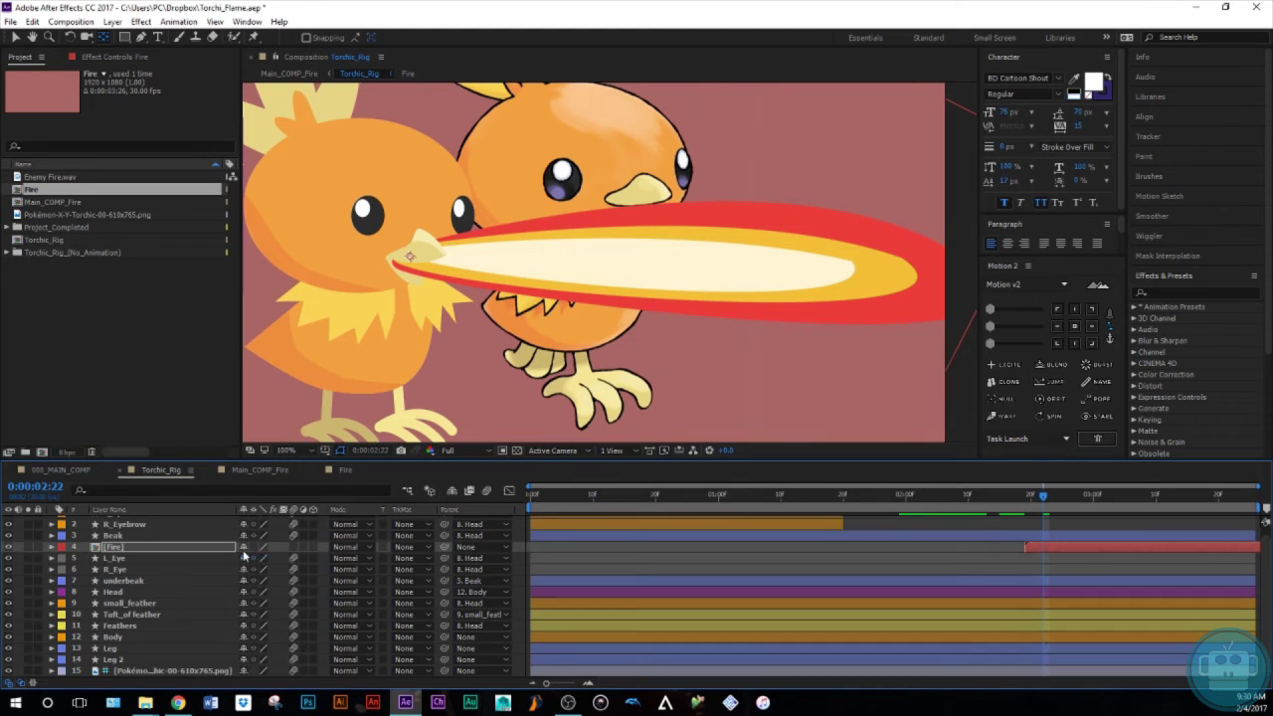
{"action": "key", "text": "Return"}
{"action": "left_click_drag", "start_coordinate": [443, 546], "coordinate": [443, 535]}
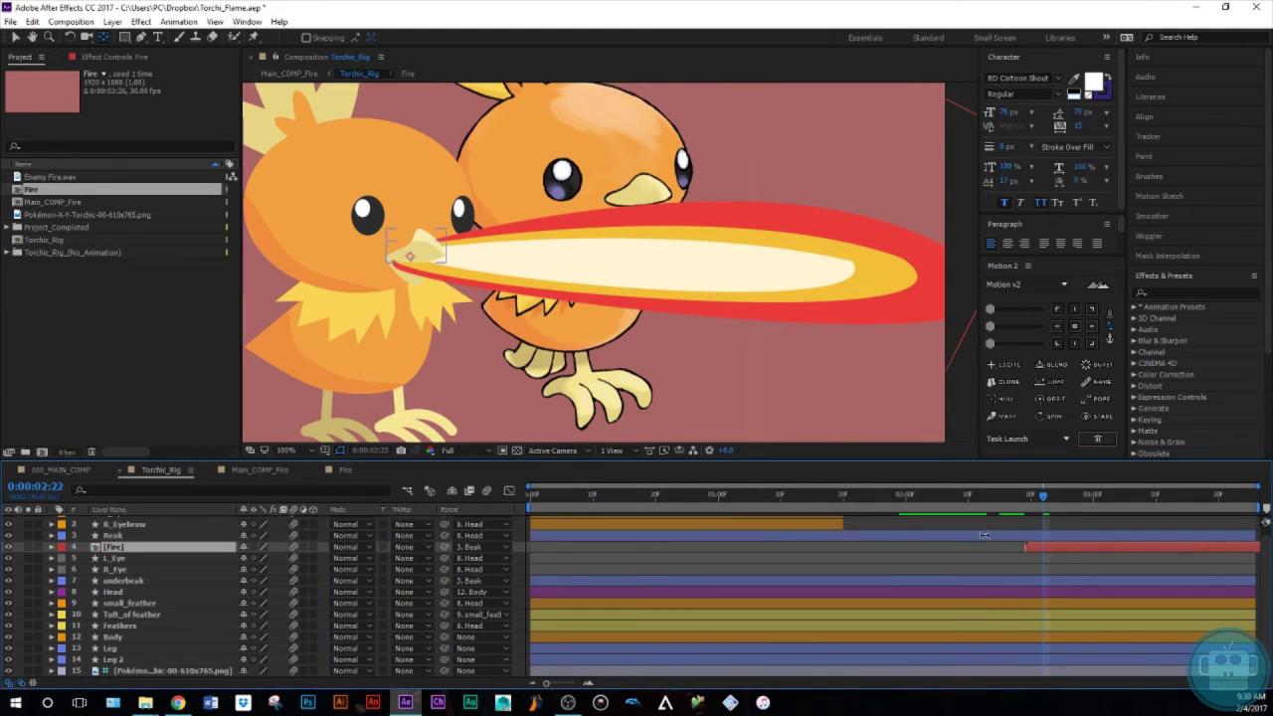
{"action": "left_click", "coordinate": [985, 556]}
{"action": "left_click_drag", "start_coordinate": [1070, 498], "coordinate": [1025, 560]}
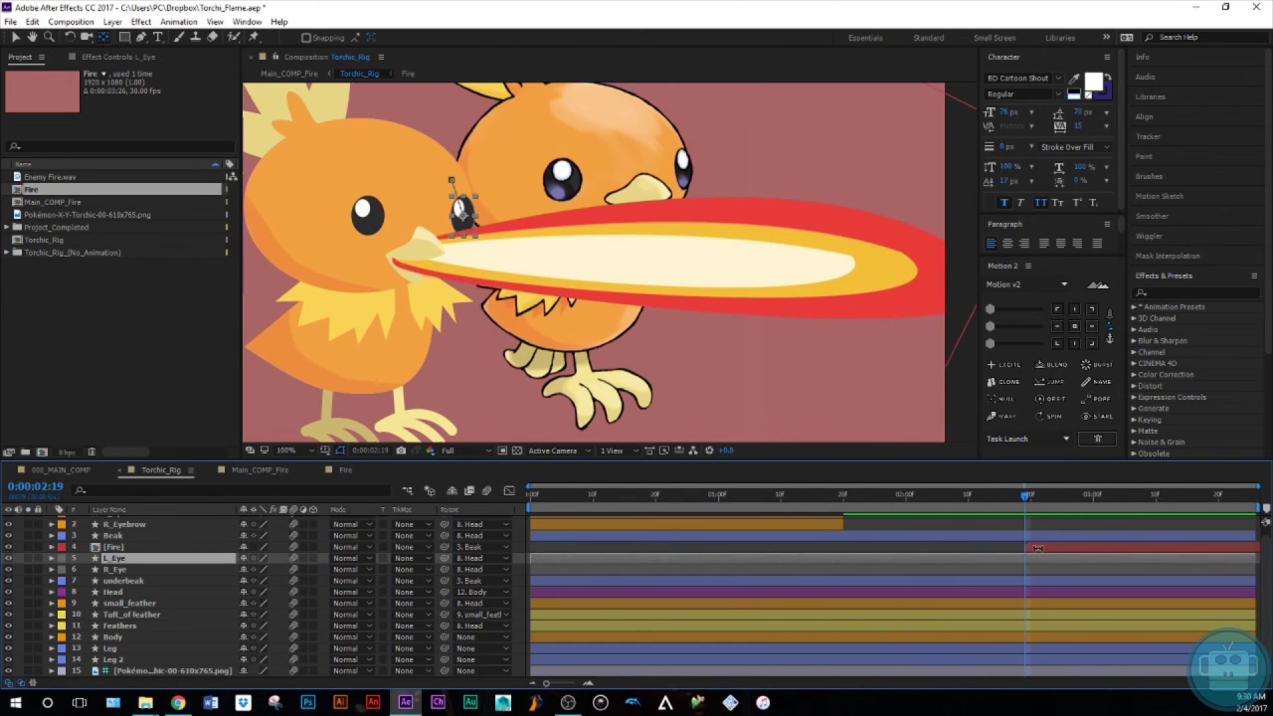
Reopen the Fire composition and extend the higlight, Flame 2 and Flame layers to the composition's end
{"action": "key", "text": "v"}
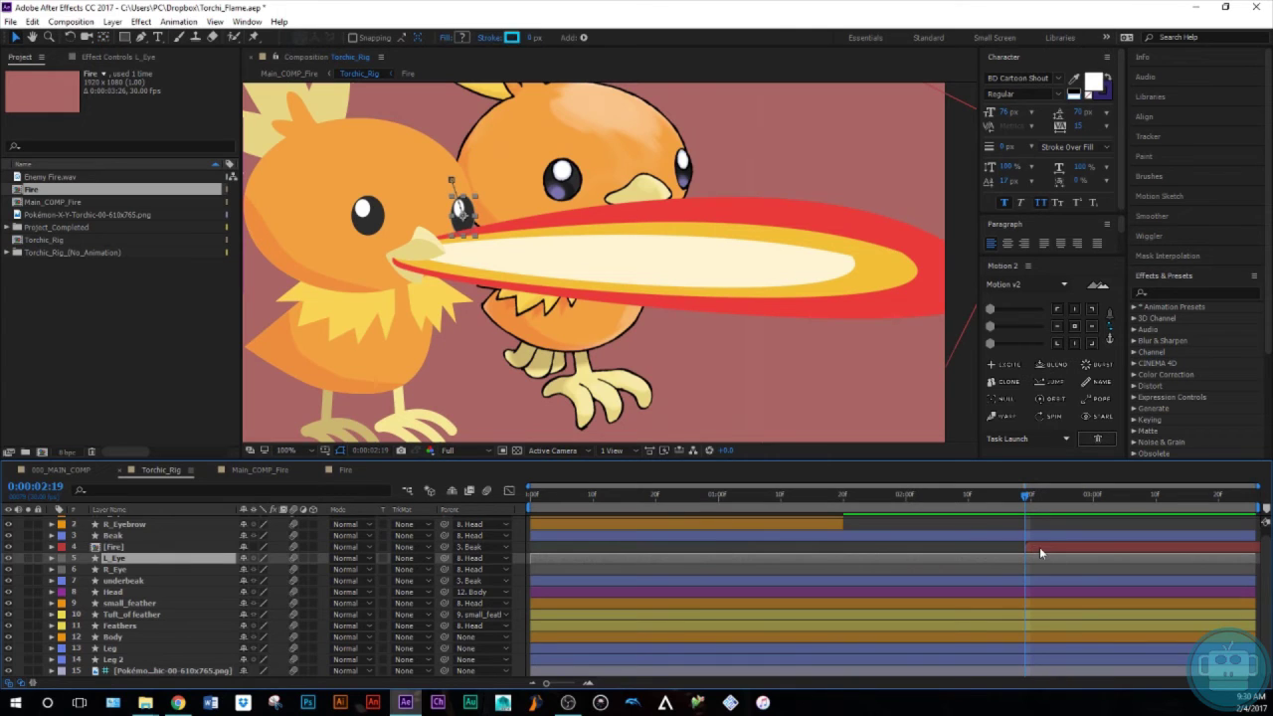
{"action": "double_click", "coordinate": [1039, 547]}
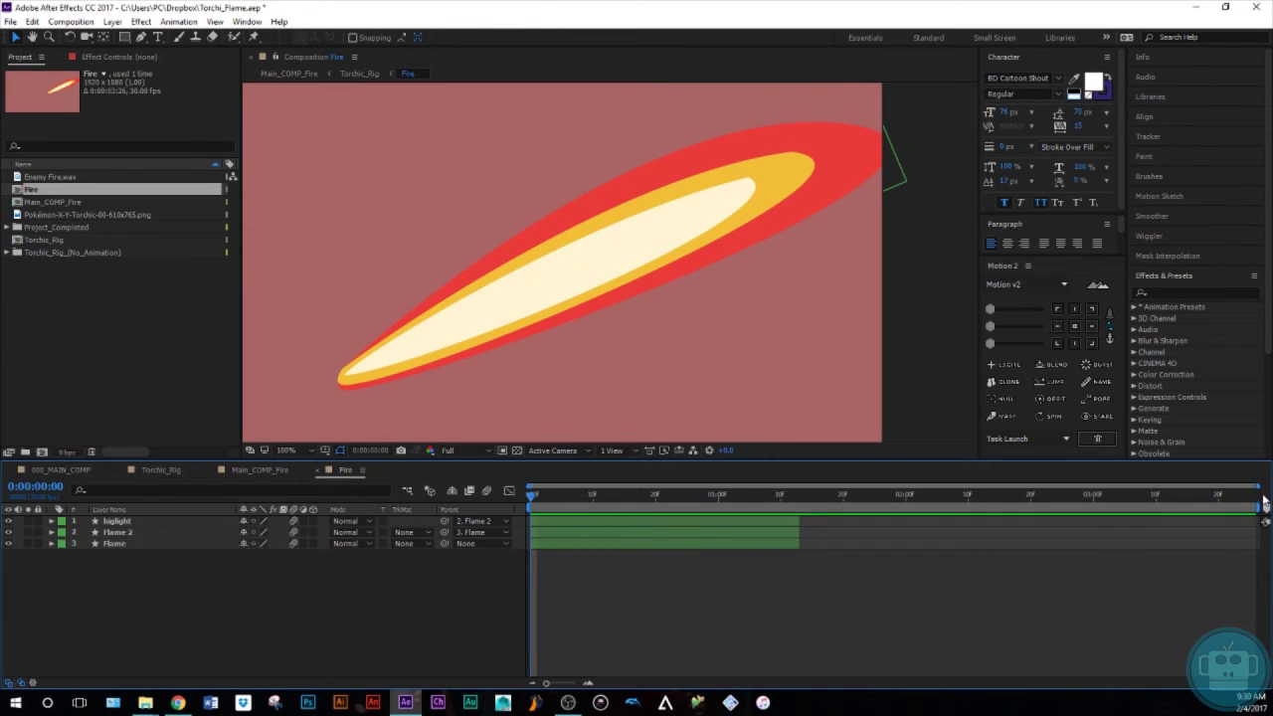
{"action": "left_click", "coordinate": [711, 523]}
{"action": "left_click", "coordinate": [787, 543], "text": "shift"}
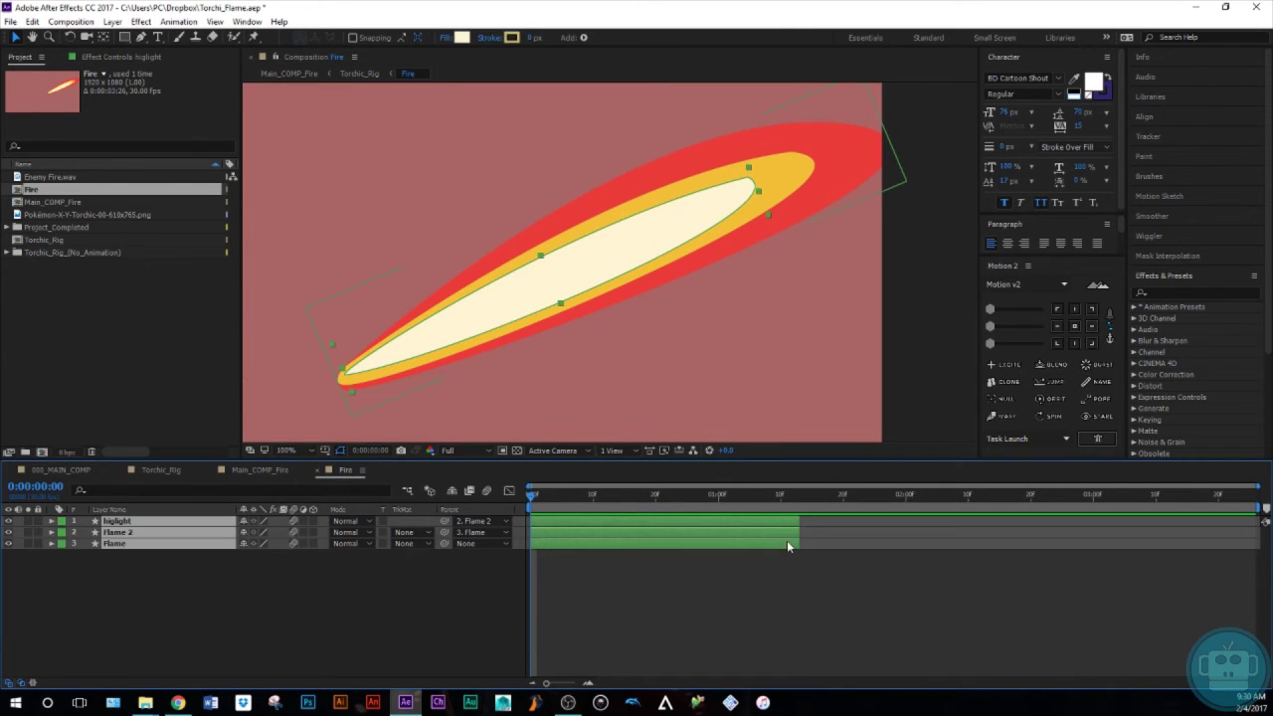
{"action": "left_click_drag", "start_coordinate": [800, 521], "coordinate": [1259, 521]}
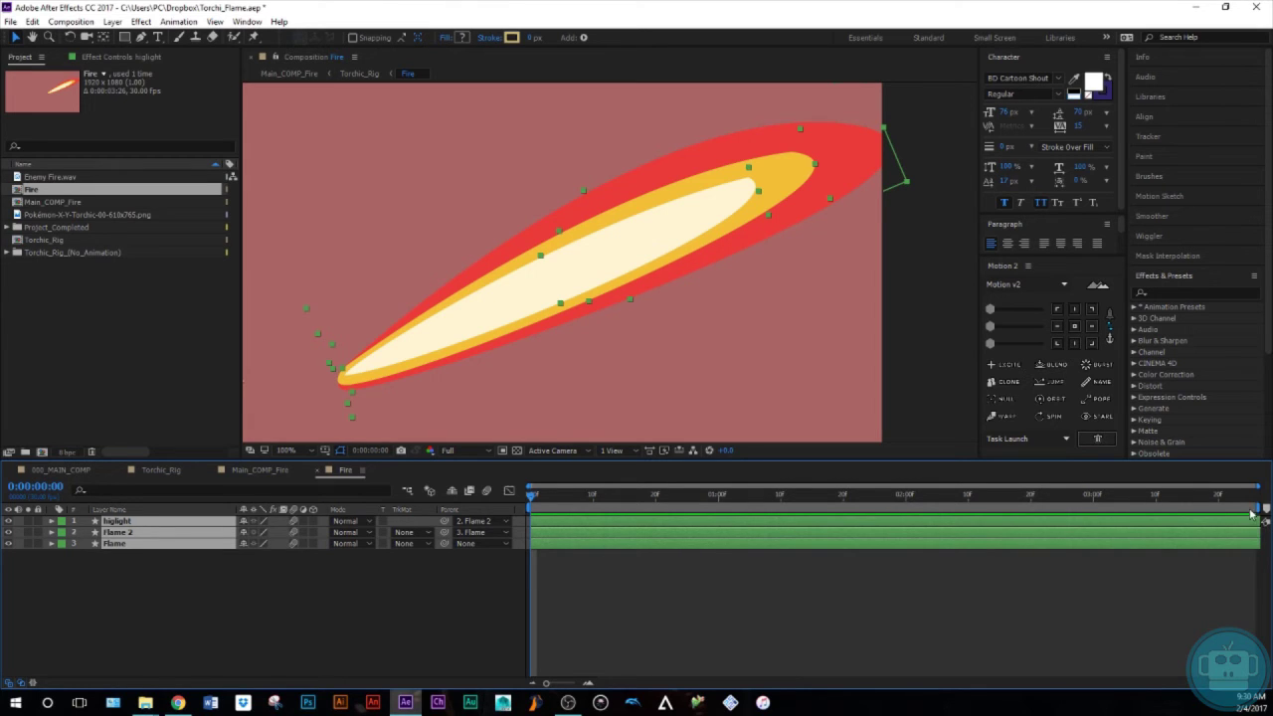
Add Scale keyframes to the higlight, Flame 2 and Flame layers at 0:00:00:00 and 0:00:00:10, keeping 100%
{"action": "left_click_drag", "start_coordinate": [1255, 489], "coordinate": [689, 486]}
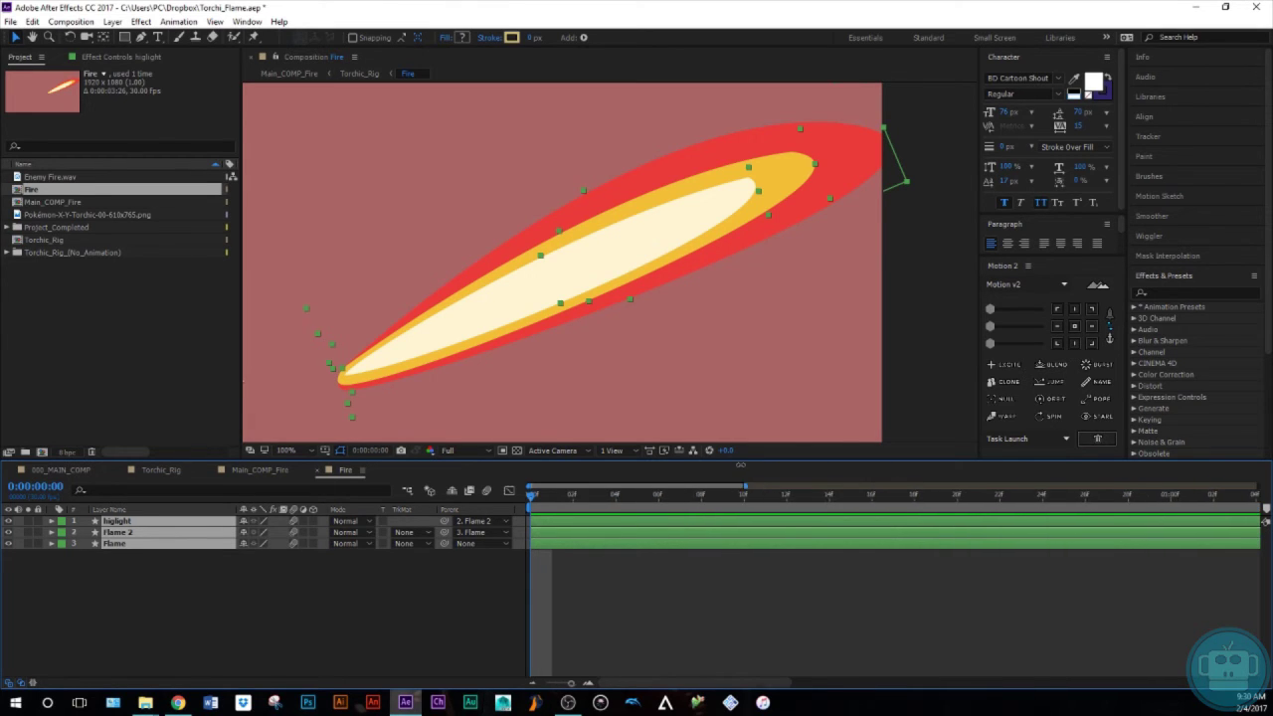
{"action": "left_click", "coordinate": [647, 566]}
{"action": "left_click", "coordinate": [535, 524]}
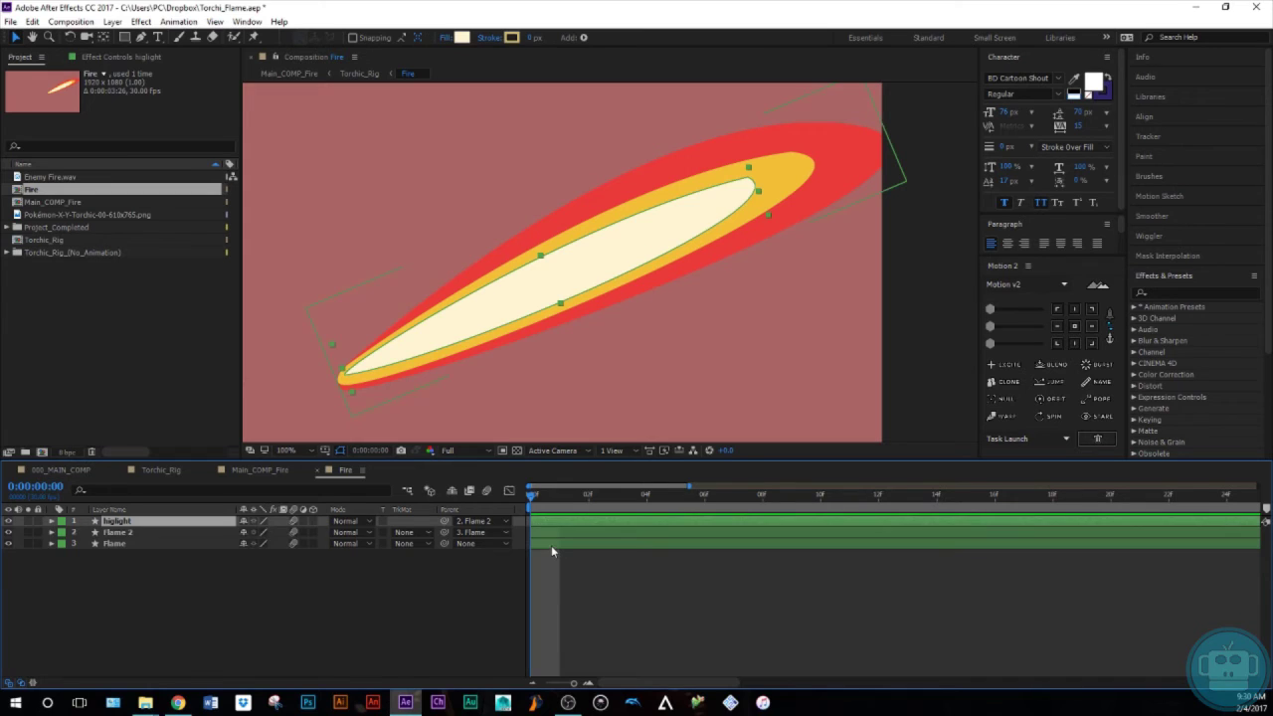
{"action": "left_click", "coordinate": [551, 544], "text": "shift"}
{"action": "key", "text": "s"}
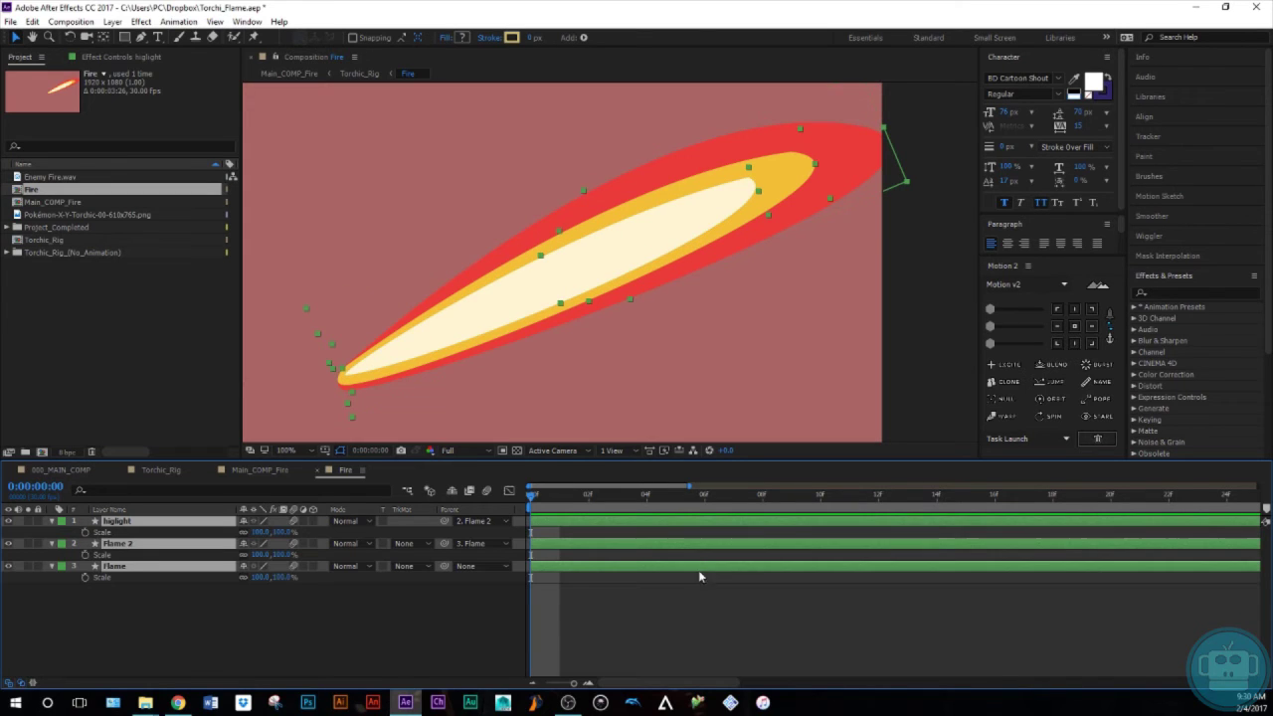
{"action": "left_click", "coordinate": [86, 532]}
{"action": "key", "text": "shift+Page_Down"}
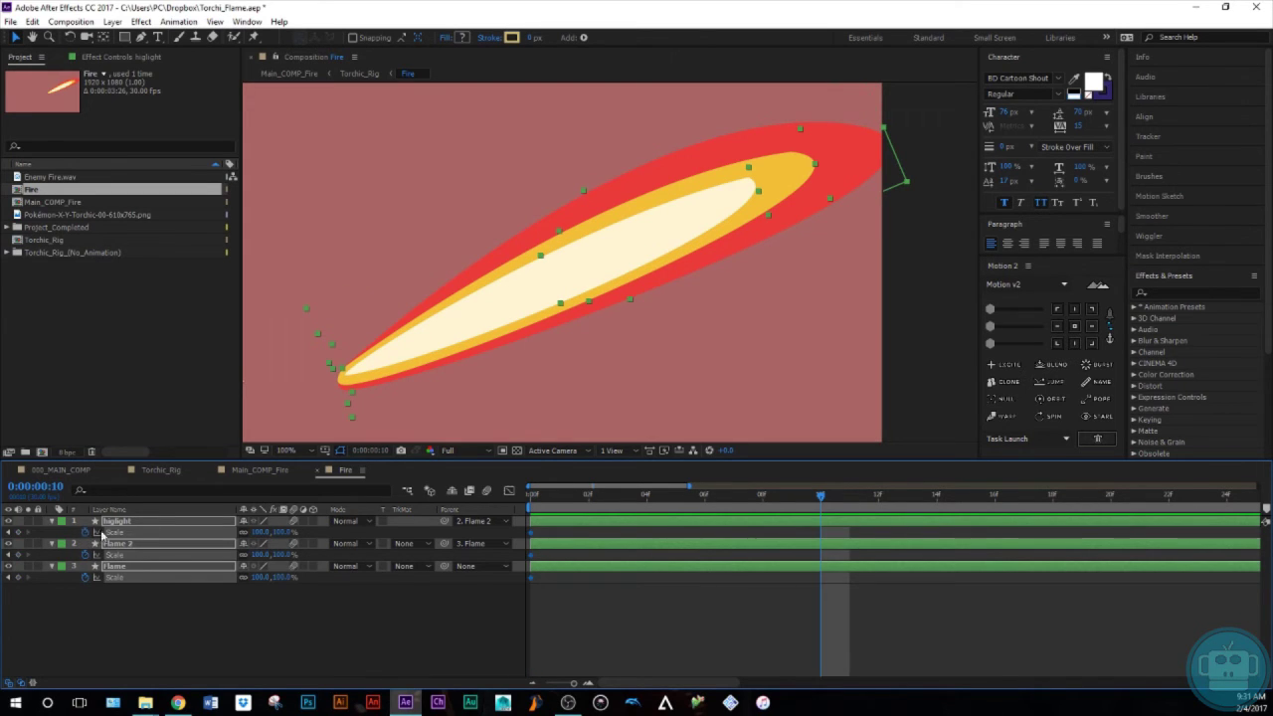
{"action": "left_click", "coordinate": [18, 532]}
{"action": "left_click", "coordinate": [128, 606]}
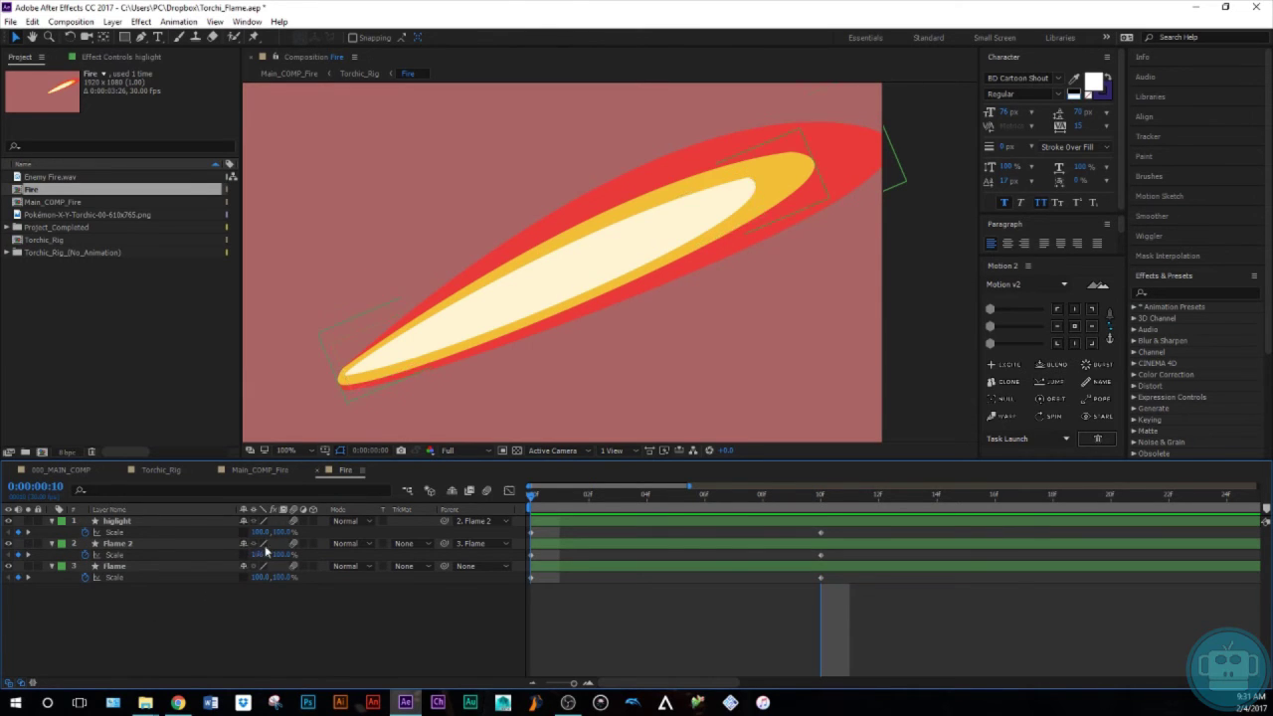
{"action": "left_click_drag", "start_coordinate": [267, 538], "coordinate": [260, 535]}
{"action": "left_click_drag", "start_coordinate": [260, 536], "coordinate": [243, 541]}
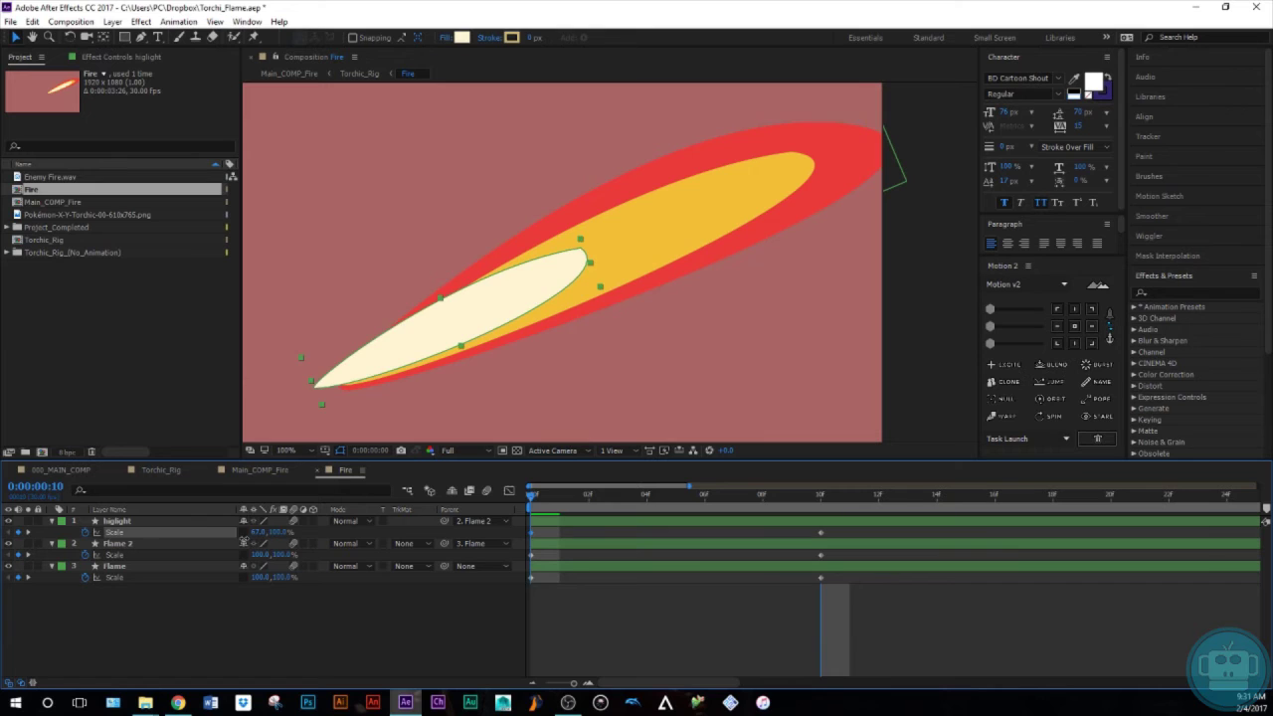
{"action": "key", "text": "ctrl+z"}
Move the anchor points of the higlight, Flame 2 and Flame layers to the middle of their left edges
{"action": "left_click", "coordinate": [118, 522]}
{"action": "left_click", "coordinate": [137, 566], "text": "shift"}
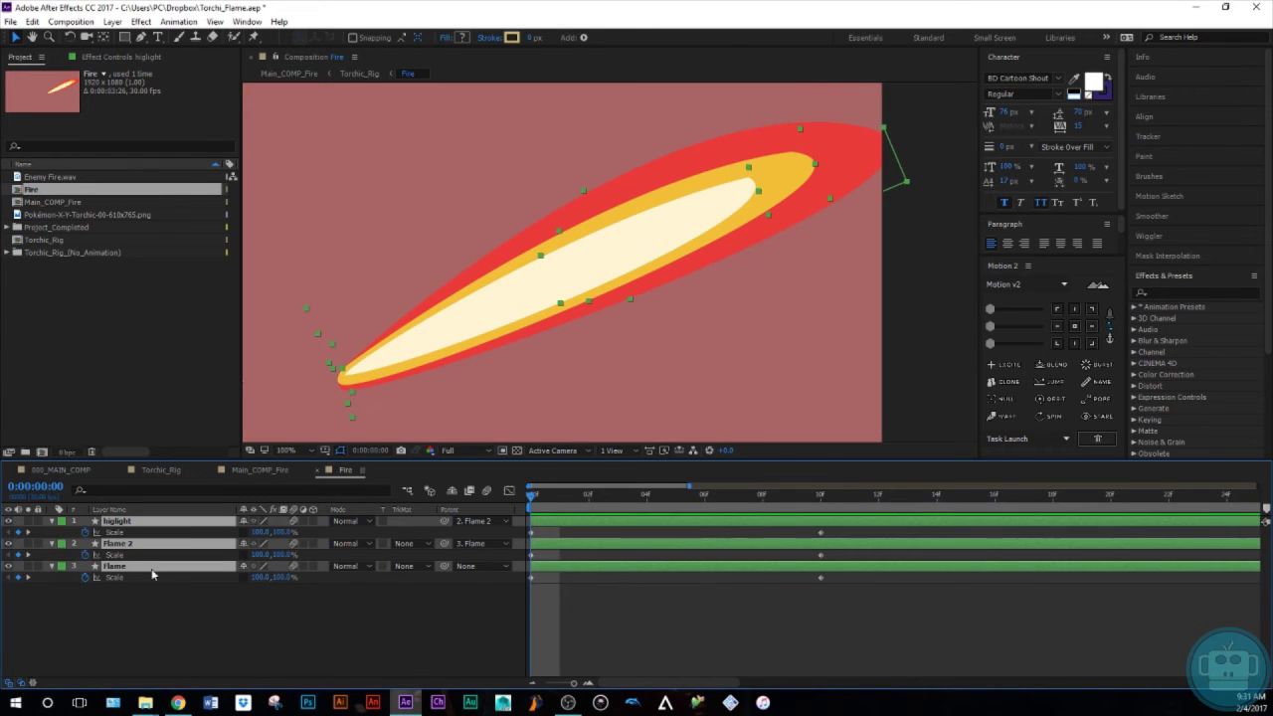
{"action": "left_click", "coordinate": [1055, 343]}
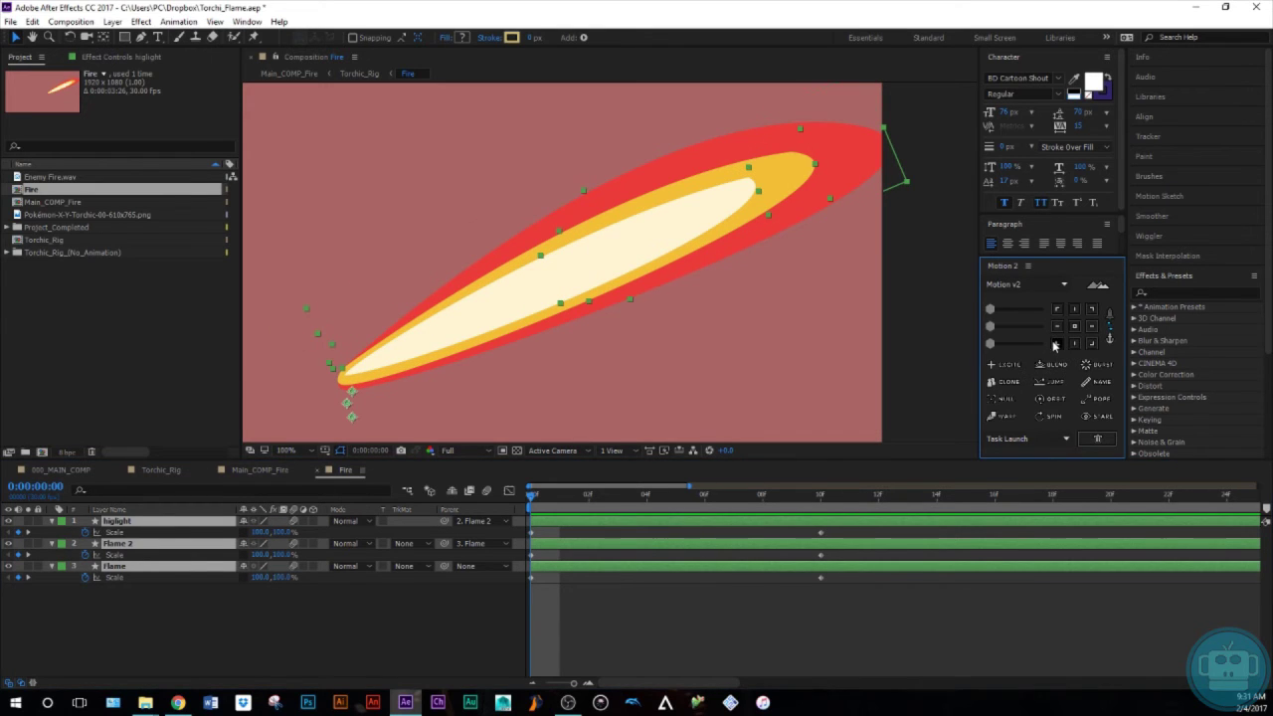
{"action": "left_click", "coordinate": [1058, 329]}
{"action": "left_click", "coordinate": [163, 604]}
Set the horizontal Scale of the higlight, Flame 2 and Flame layers to 0% at 0:00:00:00
{"action": "left_click_drag", "start_coordinate": [257, 532], "coordinate": [224, 549]}
{"action": "left_click", "coordinate": [256, 533]}
{"action": "type", "text": "0"}
{"action": "key", "text": "Return"}
{"action": "left_click", "coordinate": [260, 554]}
{"action": "type", "text": "0"}
{"action": "key", "text": "Return"}
{"action": "type", "text": "0"}
{"action": "key", "text": "Return"}
Apply Easy Ease to all Scale keyframes of the three flame layers and add Motion 2's Excite to them
{"action": "left_click_drag", "start_coordinate": [897, 624], "coordinate": [526, 537]}
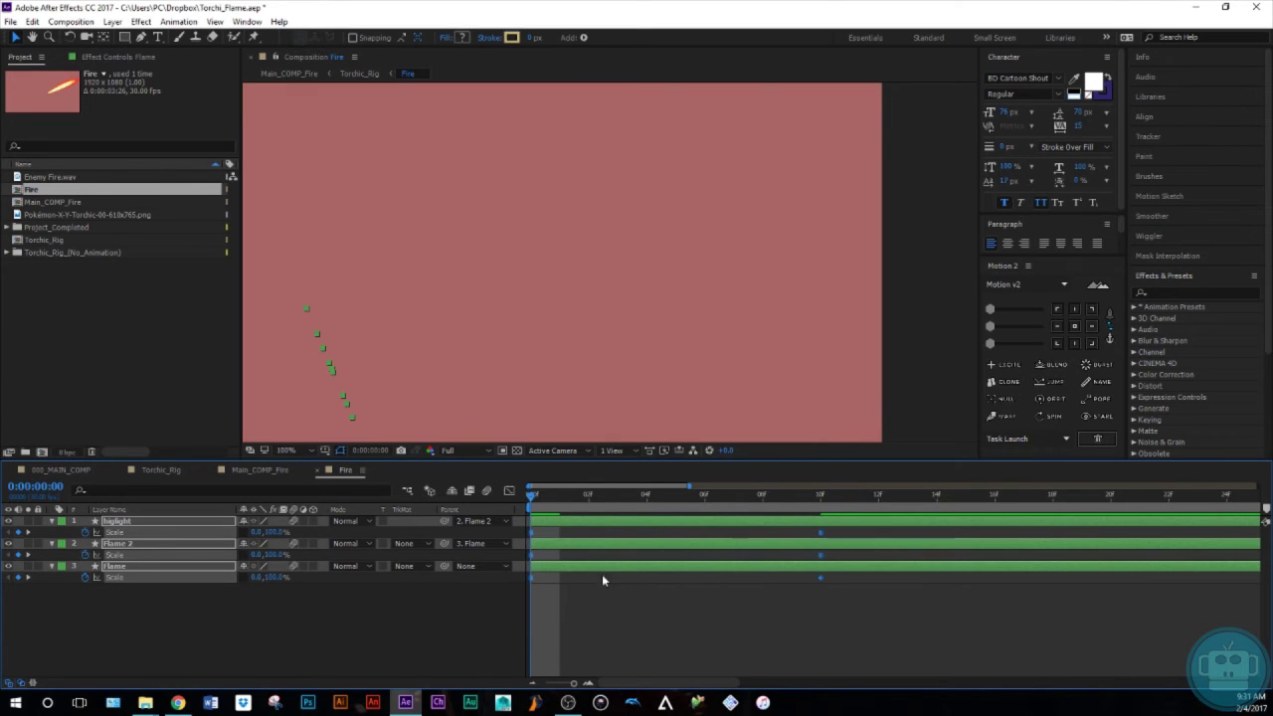
{"action": "key", "text": "F9"}
{"action": "left_click", "coordinate": [601, 614]}
{"action": "left_click_drag", "start_coordinate": [537, 497], "coordinate": [497, 588]}
{"action": "left_click", "coordinate": [1007, 363]}
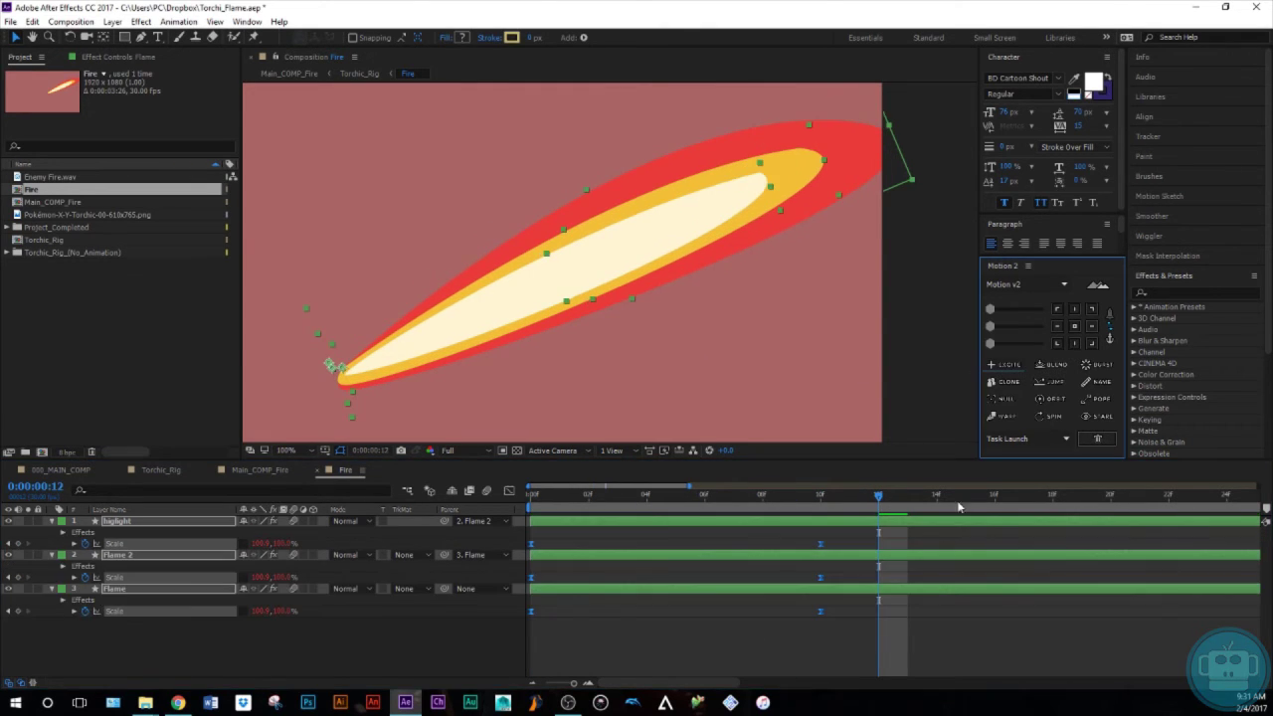
{"action": "left_click", "coordinate": [930, 624]}
Stagger the Scale keyframes by delaying Flame 2 one frame and higlight two frames after Flame, and preview the motion
{"action": "left_click_drag", "start_coordinate": [877, 497], "coordinate": [851, 636]}
{"action": "left_click_drag", "start_coordinate": [874, 539], "coordinate": [552, 598]}
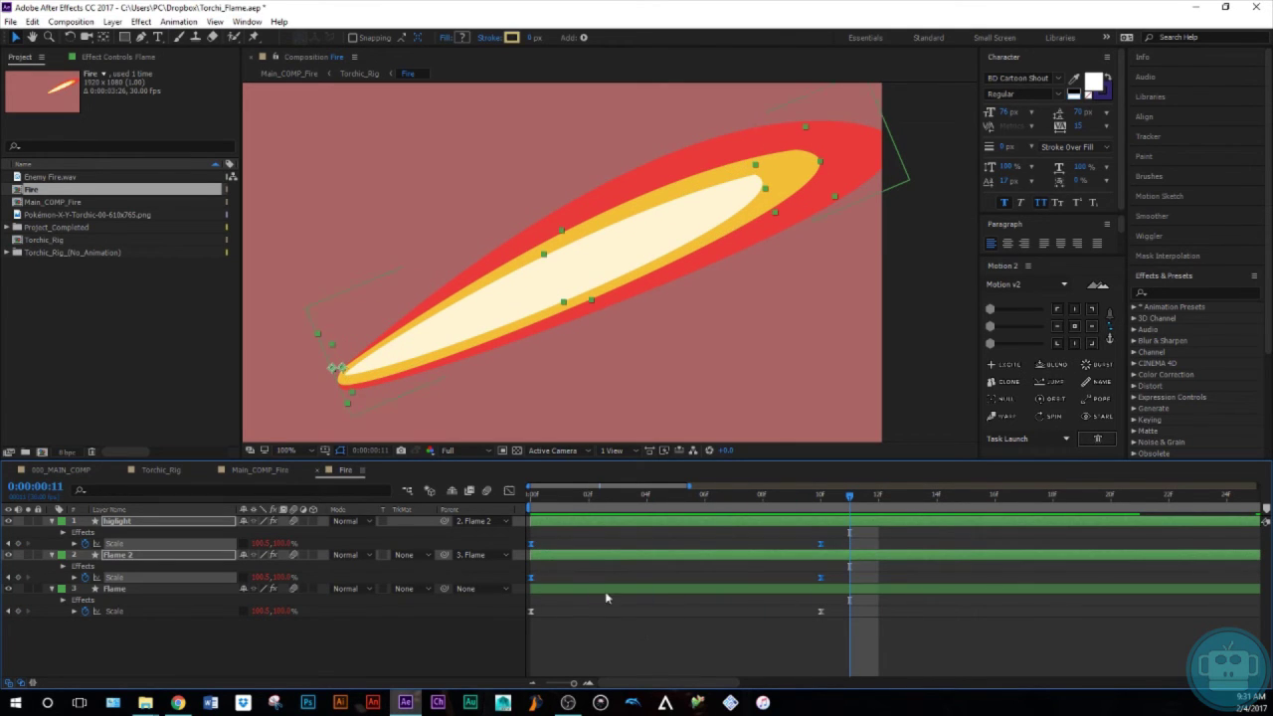
{"action": "mouse_move", "coordinate": [538, 581]}
{"action": "left_click_drag", "start_coordinate": [538, 576], "coordinate": [546, 575]}
{"action": "left_click_drag", "start_coordinate": [904, 529], "coordinate": [589, 543]}
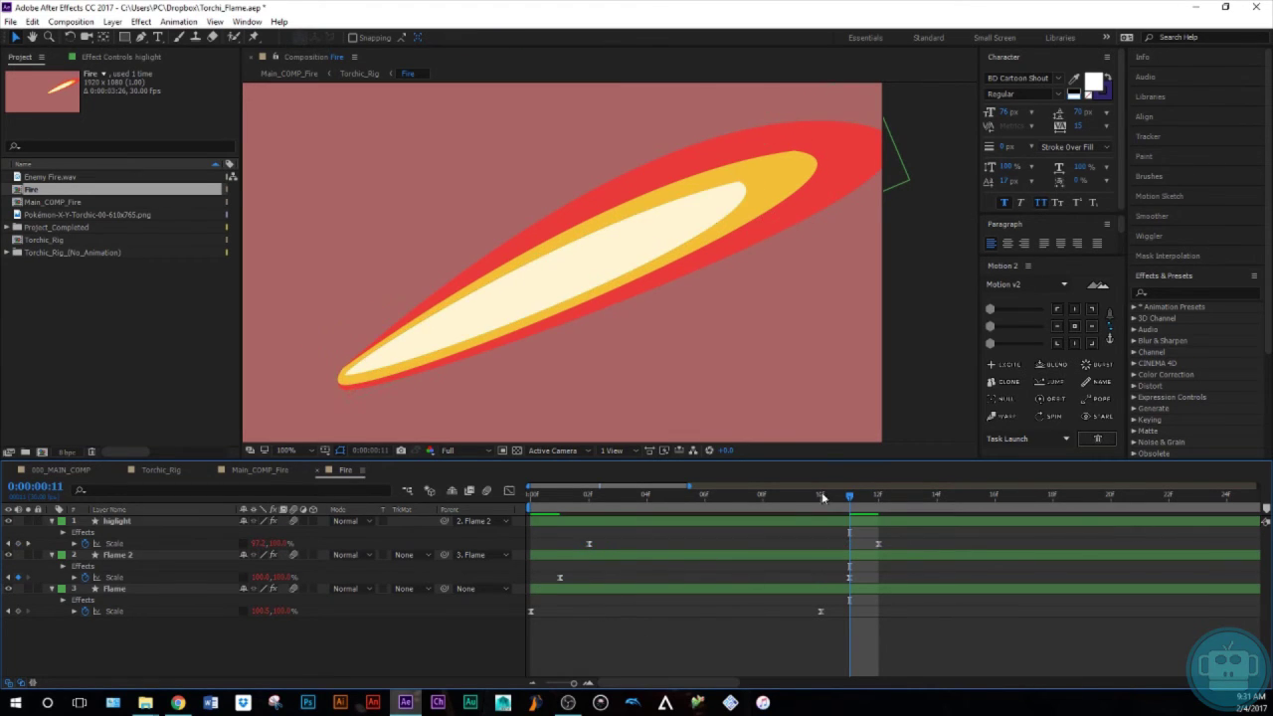
{"action": "key", "text": "space"}
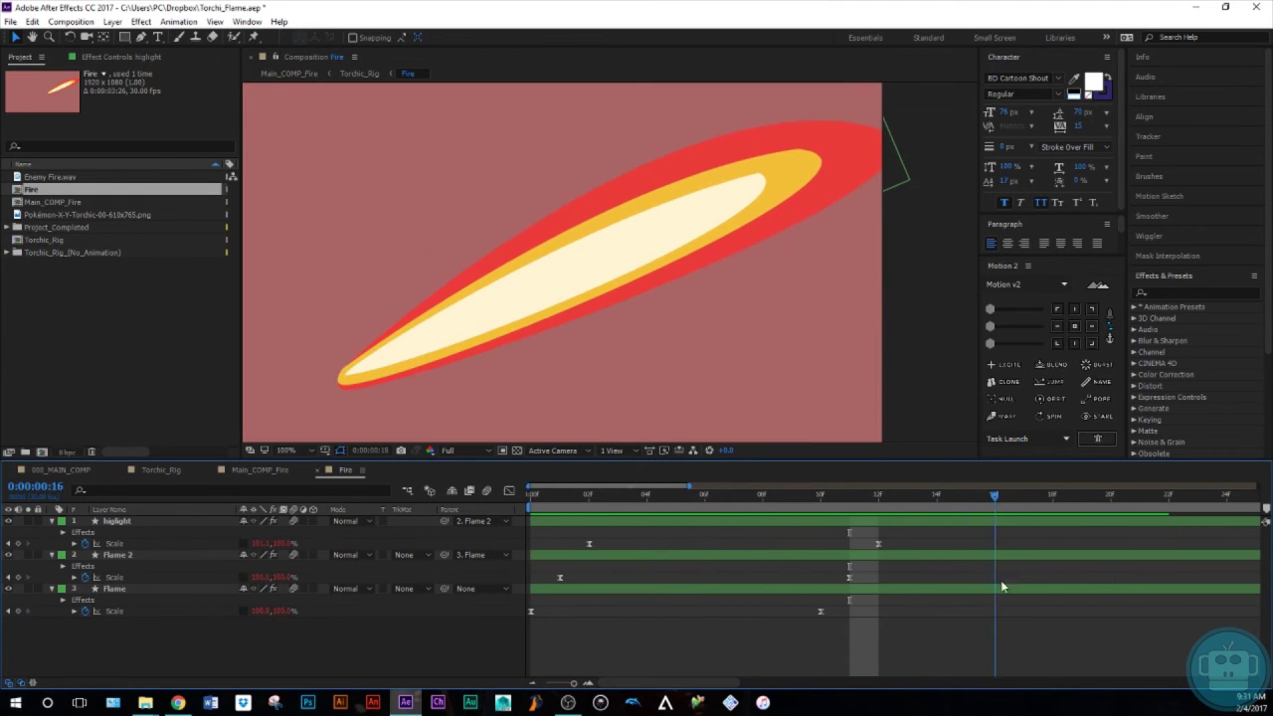
{"action": "key", "text": "space"}
Collapse the flame layers and examine the fire in Main_COMP_Fire and Torchic_Rig, showing the Fire layer's Scale
{"action": "left_click", "coordinate": [51, 554]}
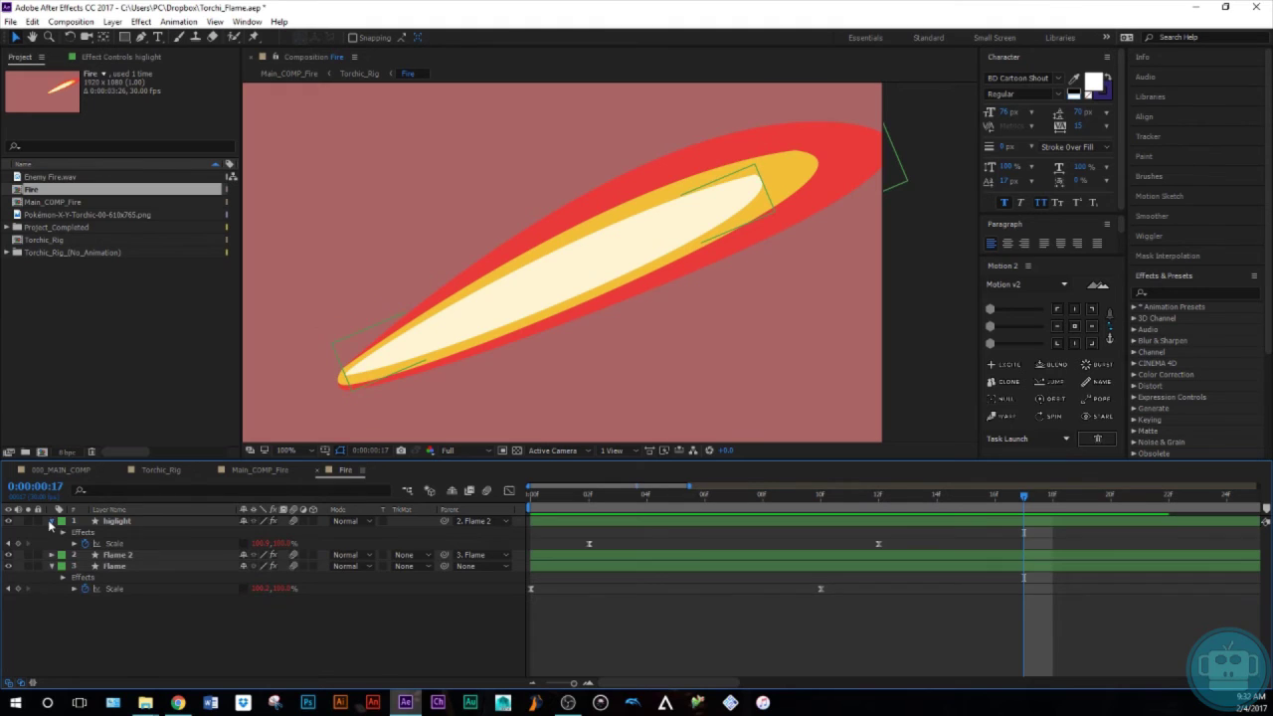
{"action": "left_click", "coordinate": [52, 521]}
{"action": "left_click", "coordinate": [52, 543]}
{"action": "left_click", "coordinate": [318, 469]}
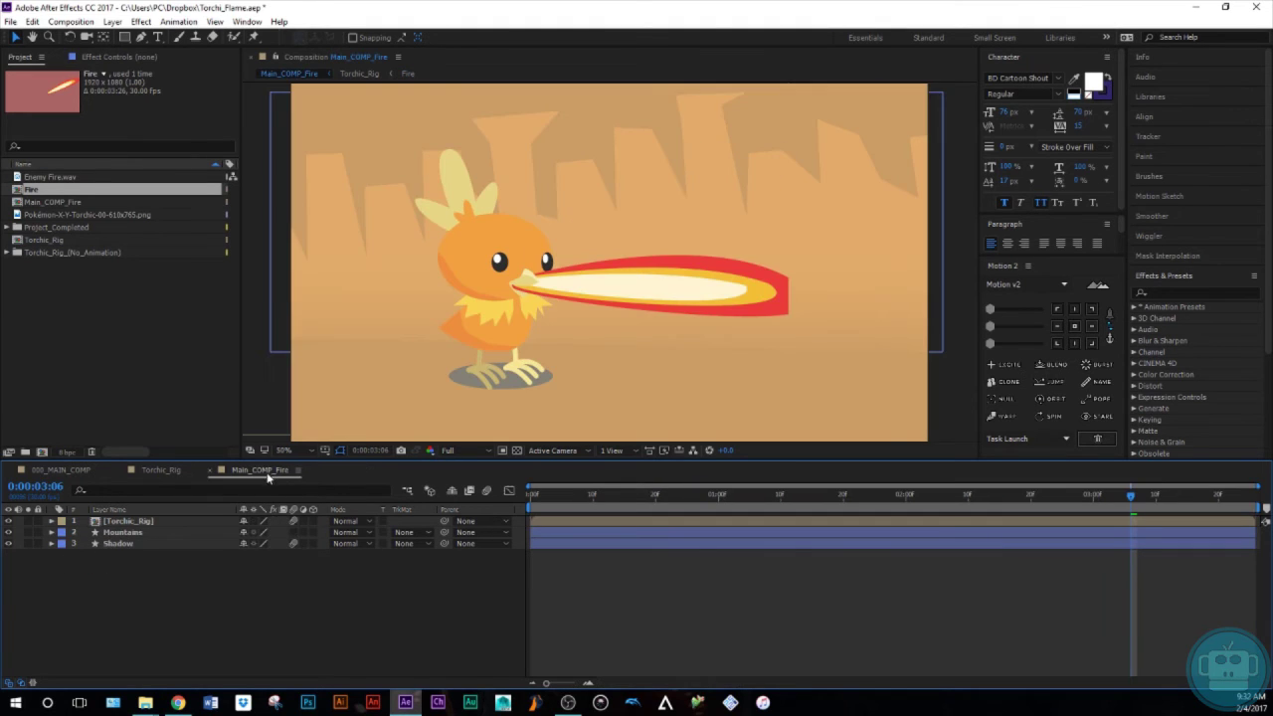
{"action": "left_click_drag", "start_coordinate": [1130, 494], "coordinate": [1161, 557]}
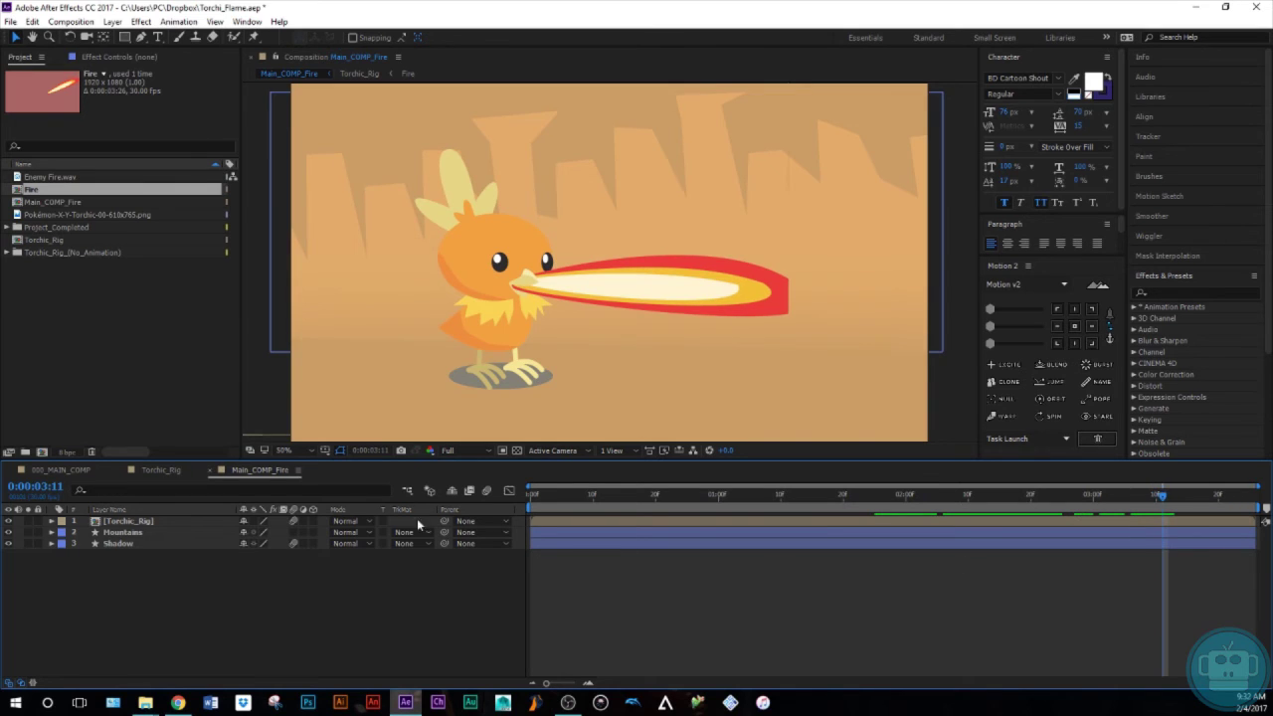
{"action": "left_click", "coordinate": [164, 470]}
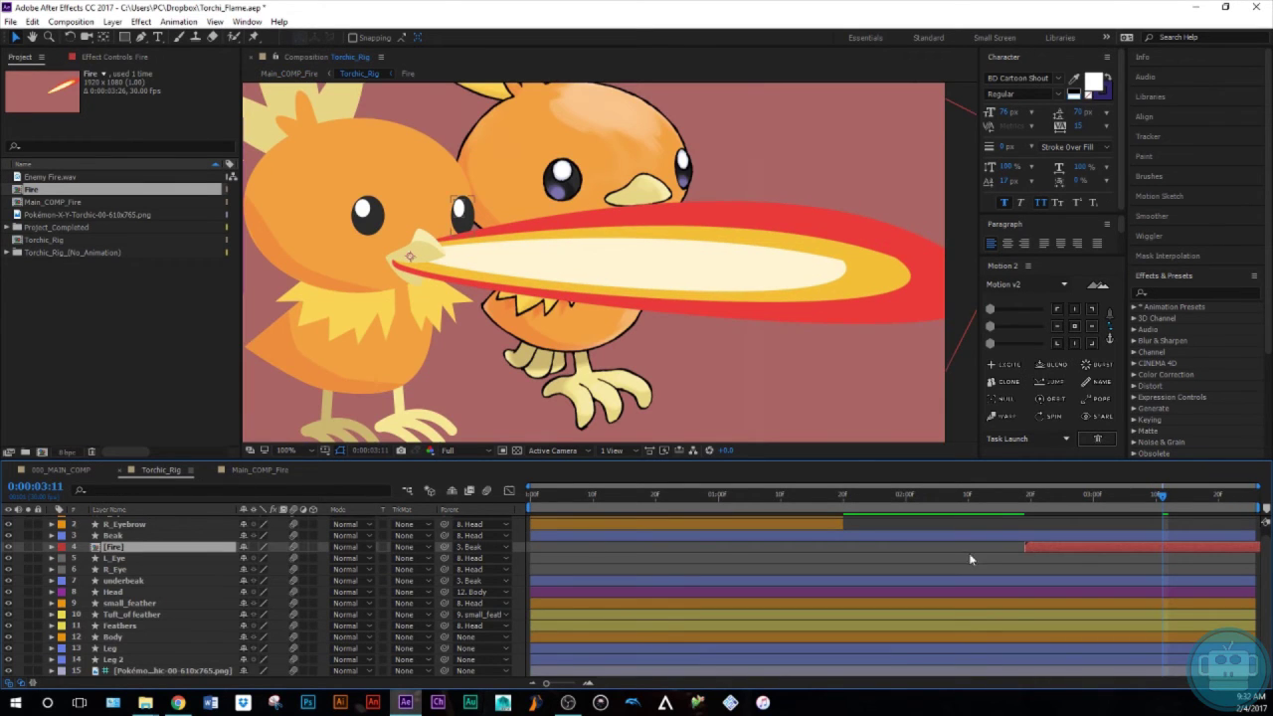
{"action": "left_click_drag", "start_coordinate": [1054, 496], "coordinate": [1110, 535]}
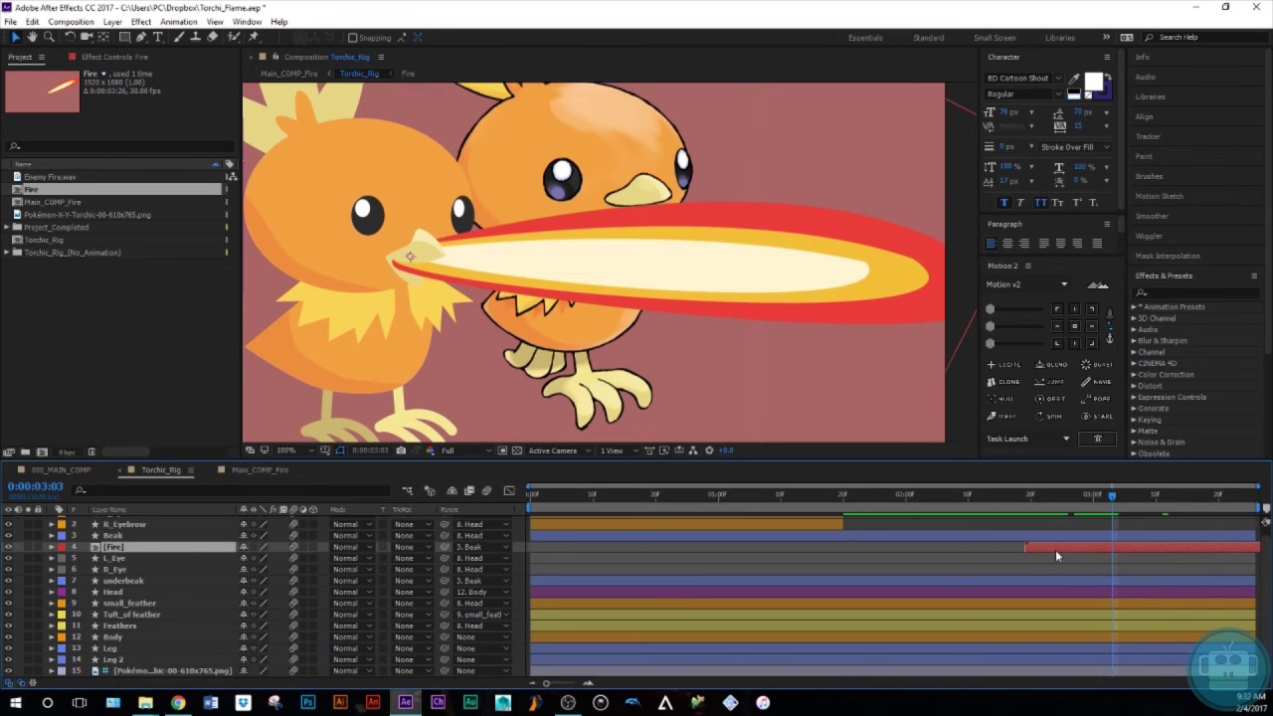
{"action": "key", "text": "s"}
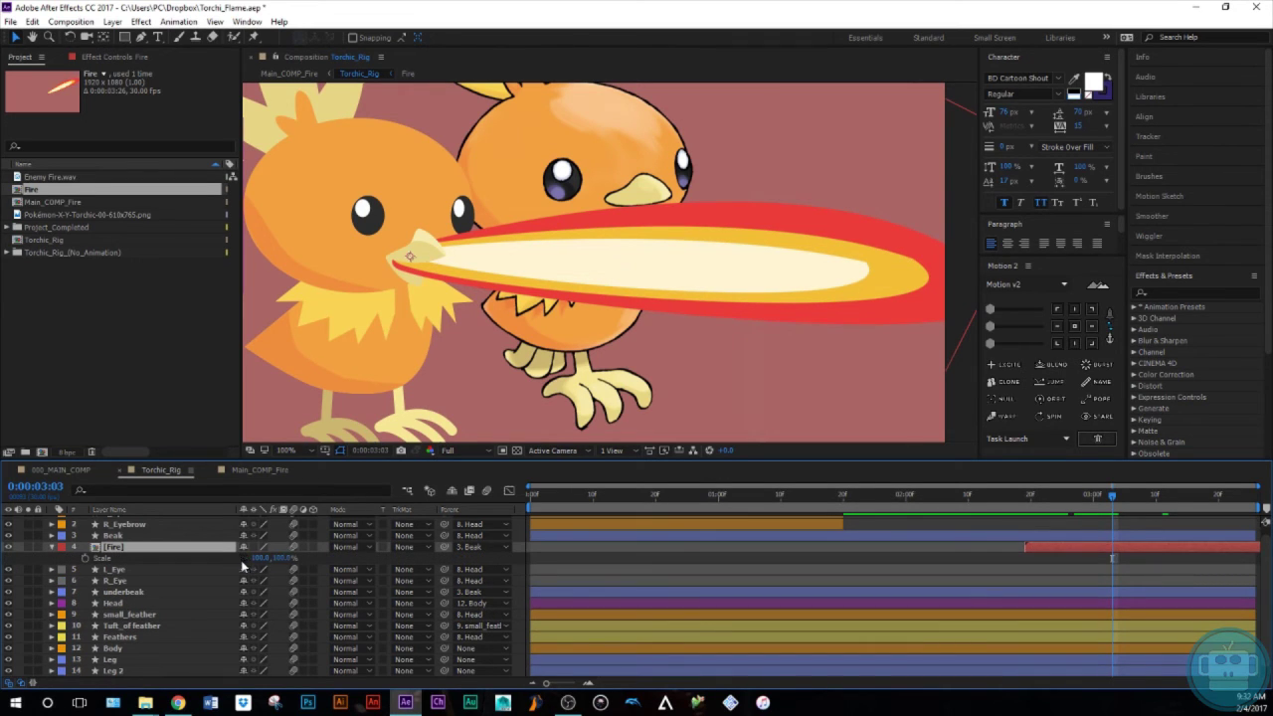
Shift all three layers in the Fire composition left so the flame's tip fits inside the frame
{"action": "double_click", "coordinate": [176, 548]}
{"action": "left_click", "coordinate": [116, 521]}
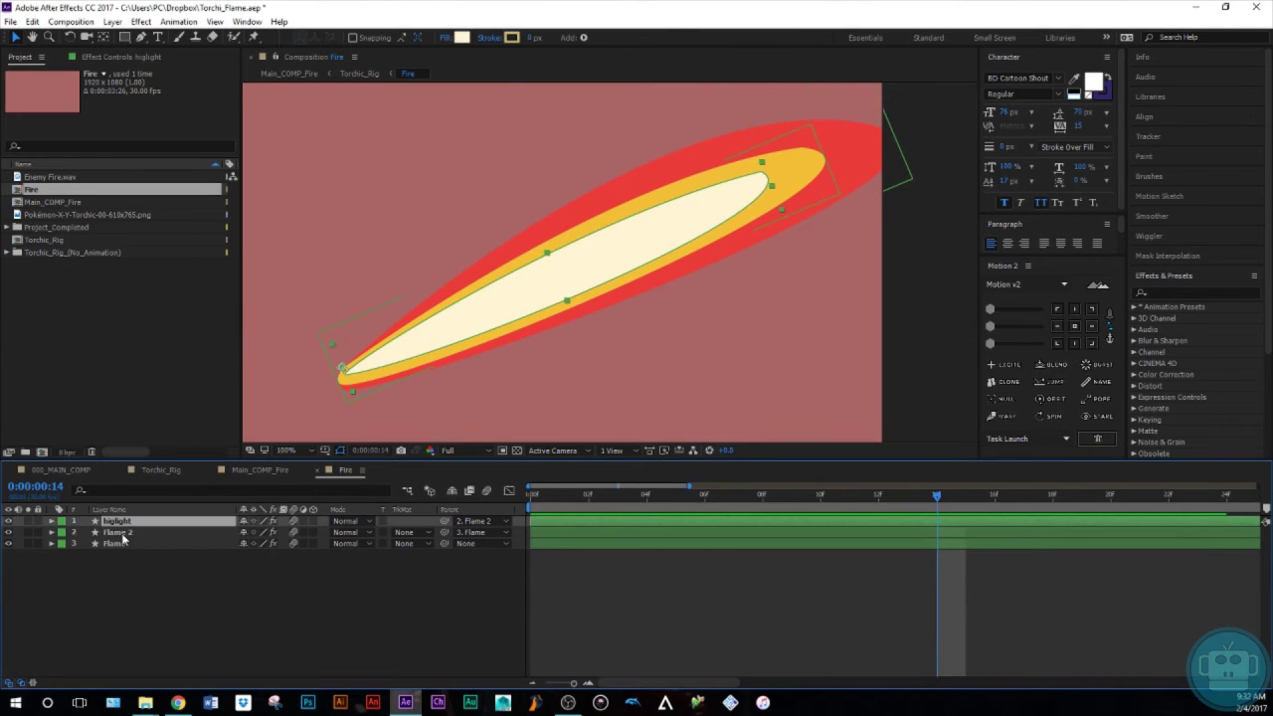
{"action": "left_click", "coordinate": [126, 545], "text": "shift"}
{"action": "key", "text": "shift+Left"}
{"action": "key", "text": "shift+Left"}
{"action": "key", "text": "shift+Left"}
{"action": "key", "text": "shift+Left"}
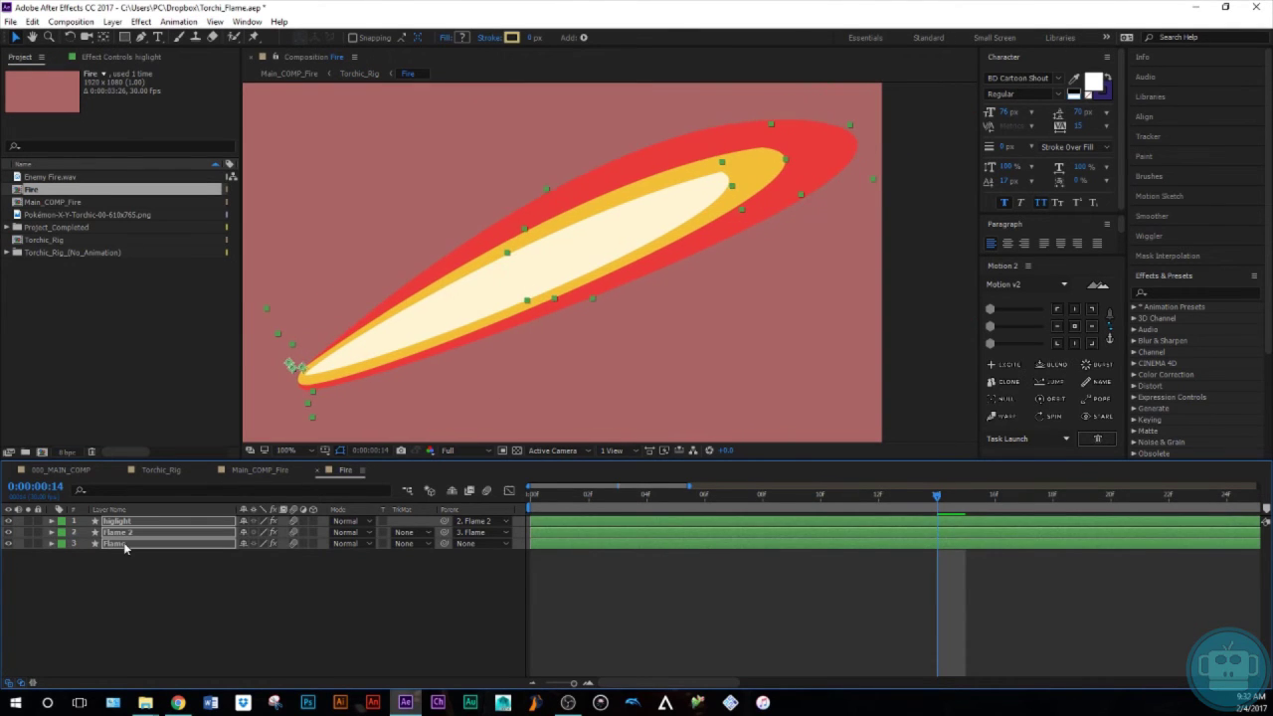
Nudge the Fire layer in Torchic_Rig down and right until the flame's base sits in the open beak again
{"action": "left_click", "coordinate": [267, 468]}
{"action": "left_click", "coordinate": [168, 471]}
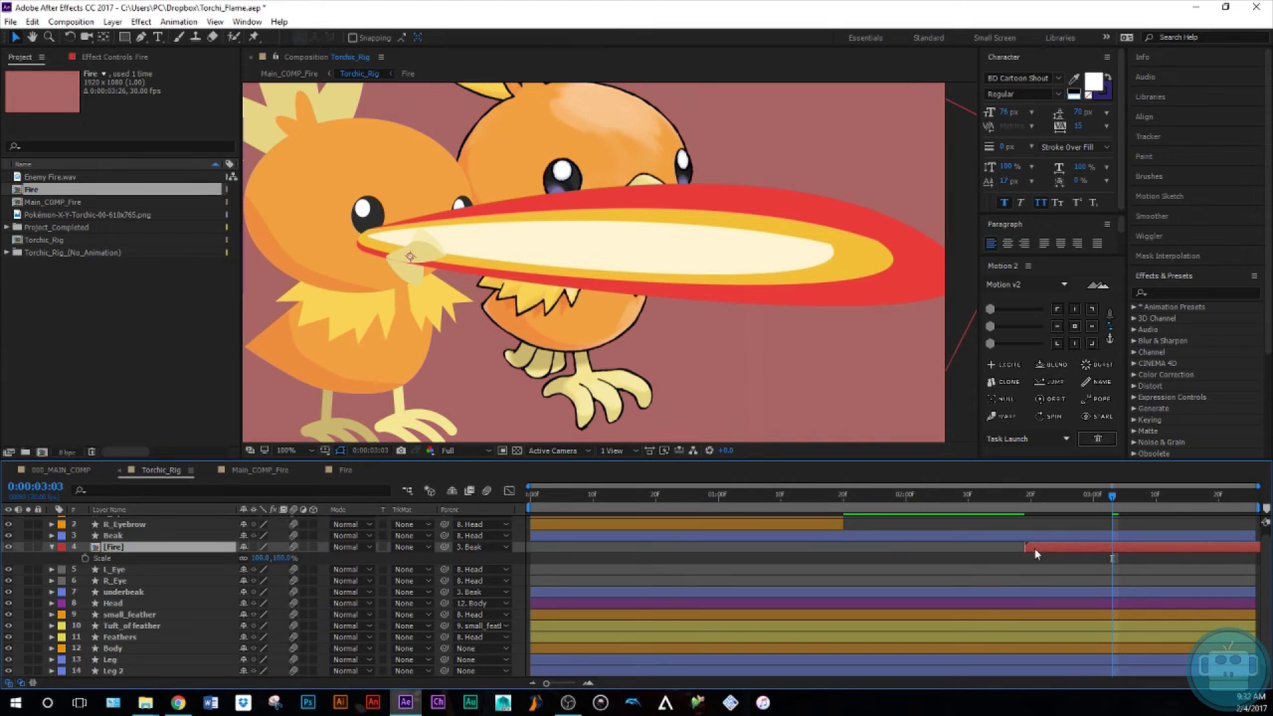
{"action": "key", "text": "Down"}
{"action": "key", "text": "Down"}
{"action": "key", "text": "Down"}
{"action": "key", "text": "Down"}
{"action": "key", "text": "Down"}
{"action": "key", "text": "Down"}
{"action": "key", "text": "Down"}
{"action": "key", "text": "Down"}
{"action": "key", "text": "Down"}
{"action": "key", "text": "Down"}
{"action": "key", "text": "Down"}
{"action": "key", "text": "Down"}
{"action": "key", "text": "Down"}
{"action": "key", "text": "Down"}
{"action": "key", "text": "Right"}
{"action": "key", "text": "Right"}
{"action": "key", "text": "Right"}
{"action": "key", "text": "Right"}
{"action": "key", "text": "Right"}
{"action": "key", "text": "Right"}
{"action": "key", "text": "Right"}
{"action": "key", "text": "Right"}
{"action": "key", "text": "Right"}
{"action": "key", "text": "Right"}
{"action": "key", "text": "Right"}
{"action": "key", "text": "Right"}
{"action": "key", "text": "Right"}
{"action": "key", "text": "Right"}
{"action": "key", "text": "Right"}
{"action": "key", "text": "Right"}
{"action": "key", "text": "Right"}
{"action": "key", "text": "Right"}
{"action": "key", "text": "Right"}
{"action": "key", "text": "Right"}
{"action": "key", "text": "shift+Right"}
{"action": "key", "text": "shift+Down"}
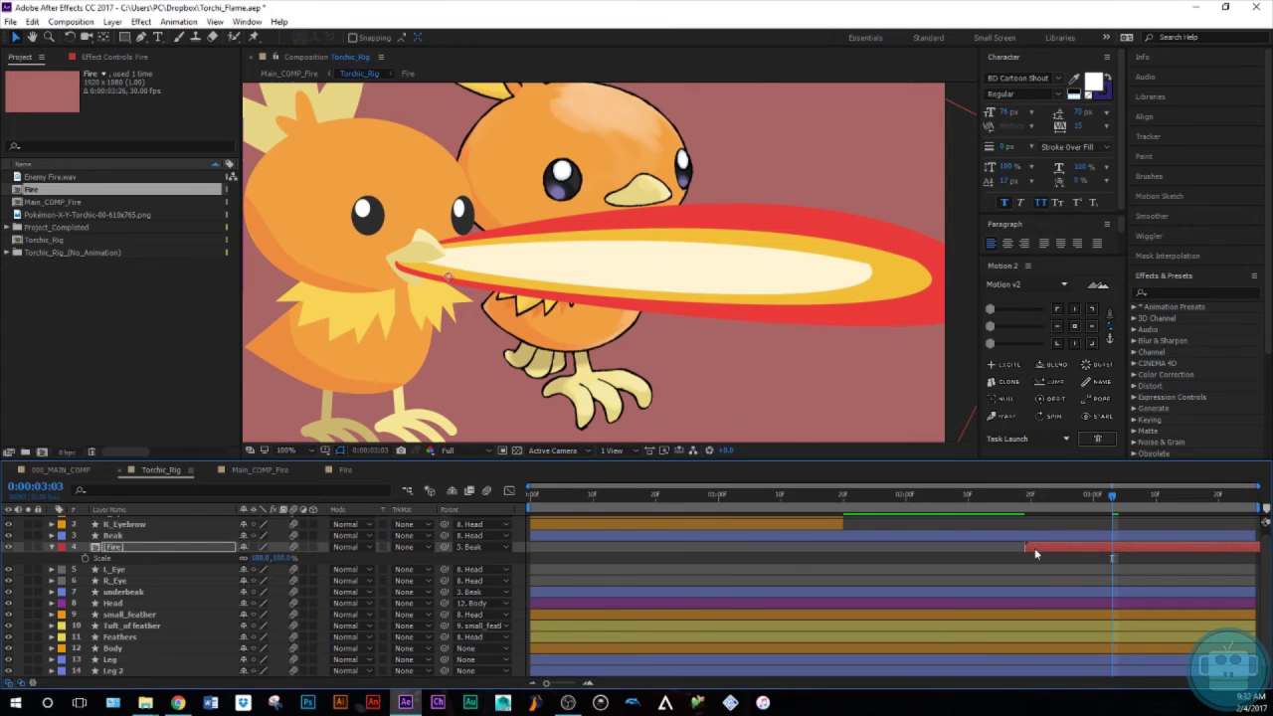
Place the Fire layer's anchor point at the beak opening and reduce its horizontal Scale to 82%
{"action": "left_click", "coordinate": [1057, 309]}
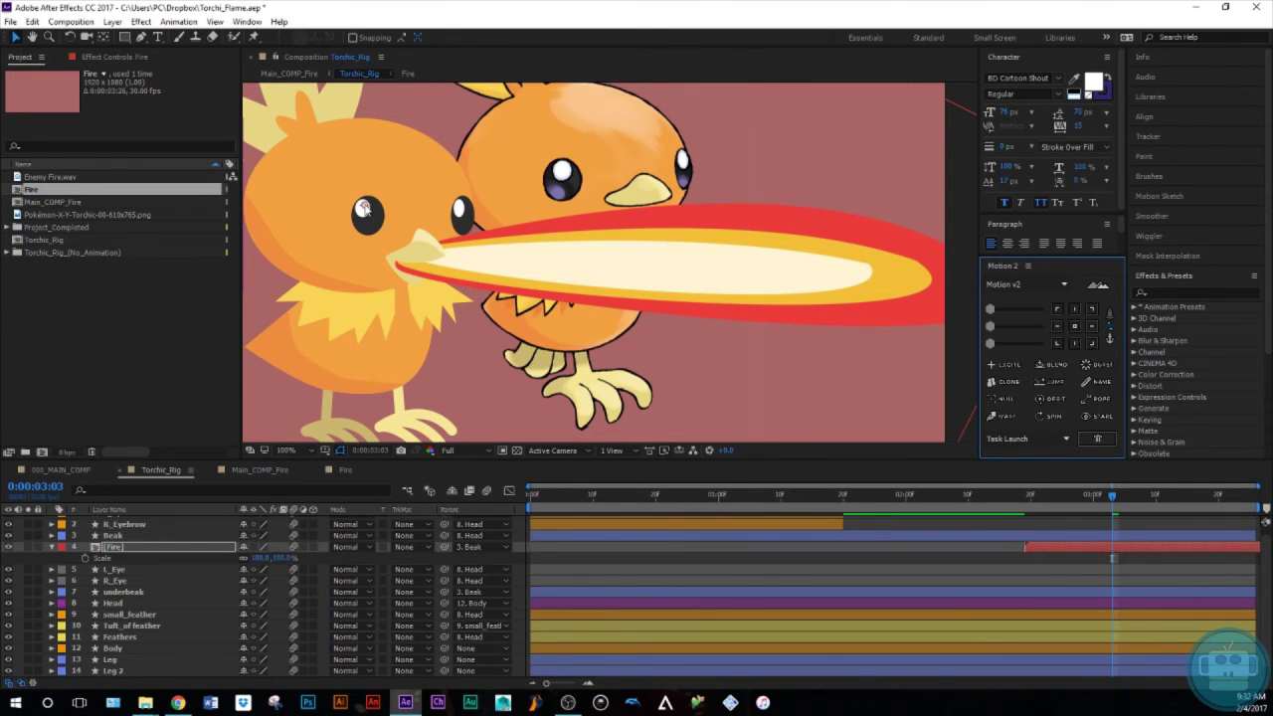
{"action": "left_click", "coordinate": [103, 37]}
{"action": "left_click_drag", "start_coordinate": [365, 208], "coordinate": [404, 266]}
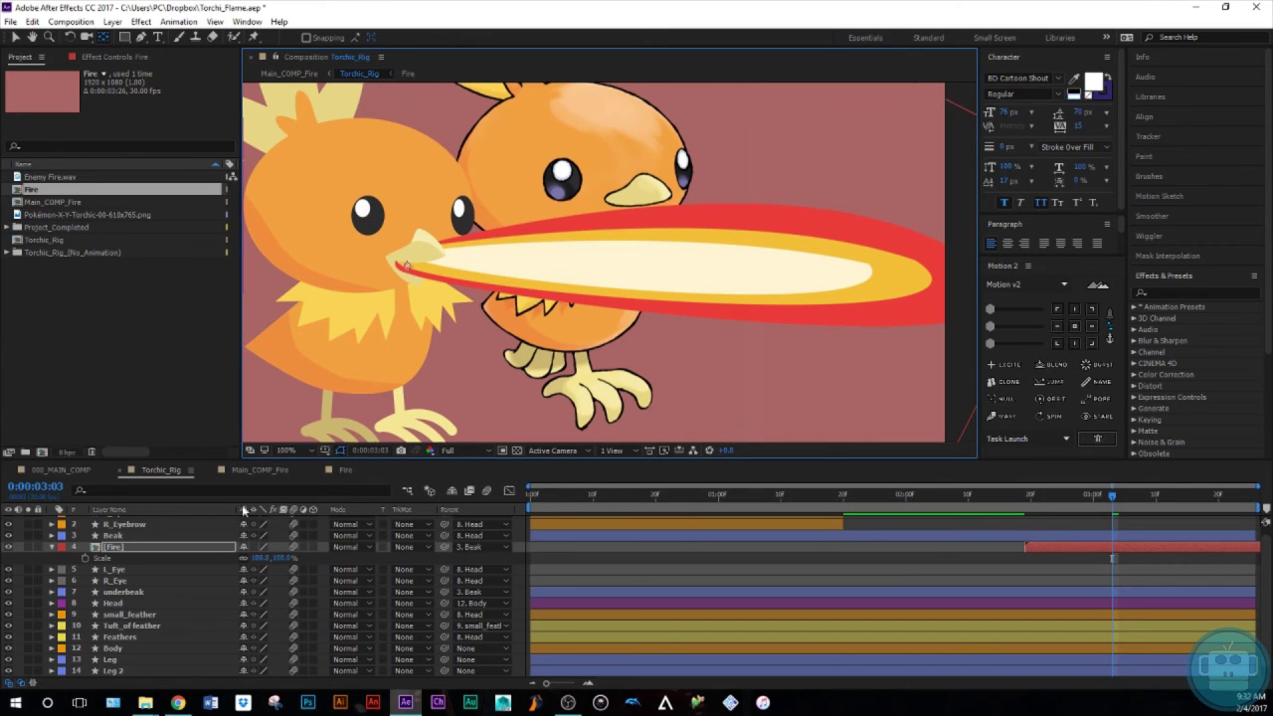
{"action": "left_click_drag", "start_coordinate": [248, 560], "coordinate": [247, 558]}
{"action": "left_click", "coordinate": [1097, 558]}
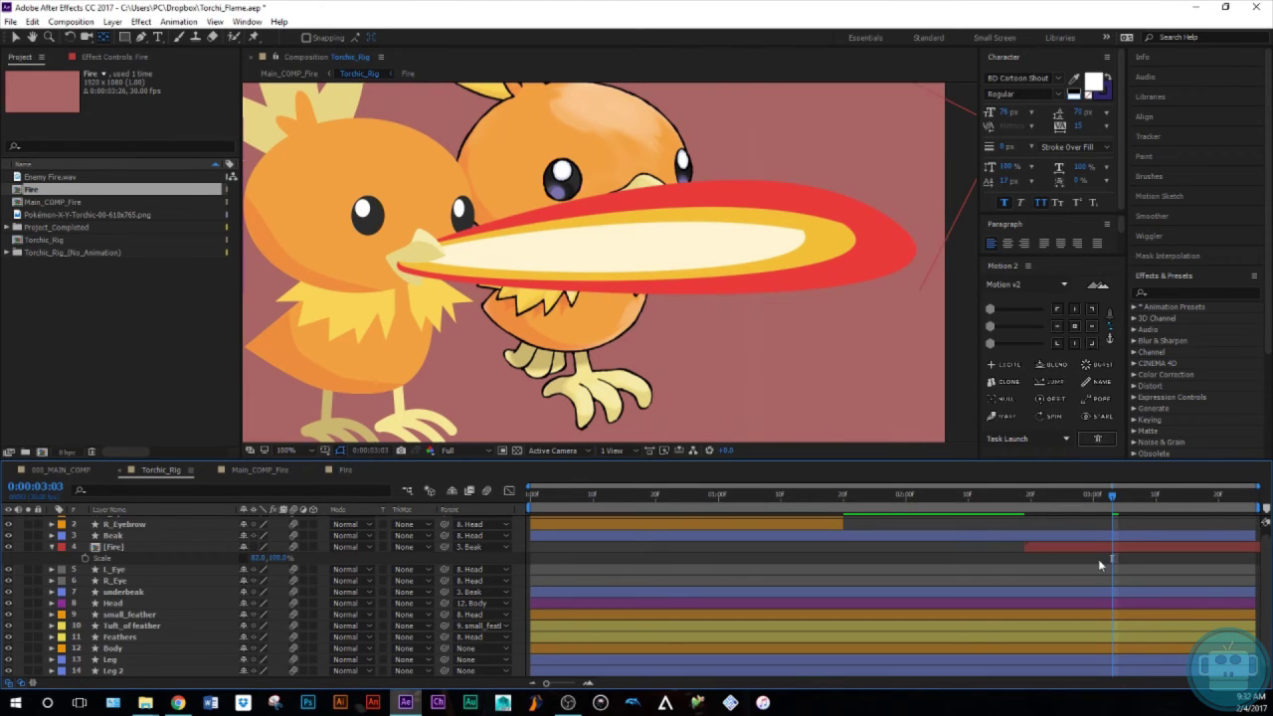
Apply a Glow effect to the Fire layer, increase its Glow Radius and collapse the effect
{"action": "left_click", "coordinate": [1061, 547]}
{"action": "left_click", "coordinate": [129, 57]}
{"action": "right_click", "coordinate": [110, 148]}
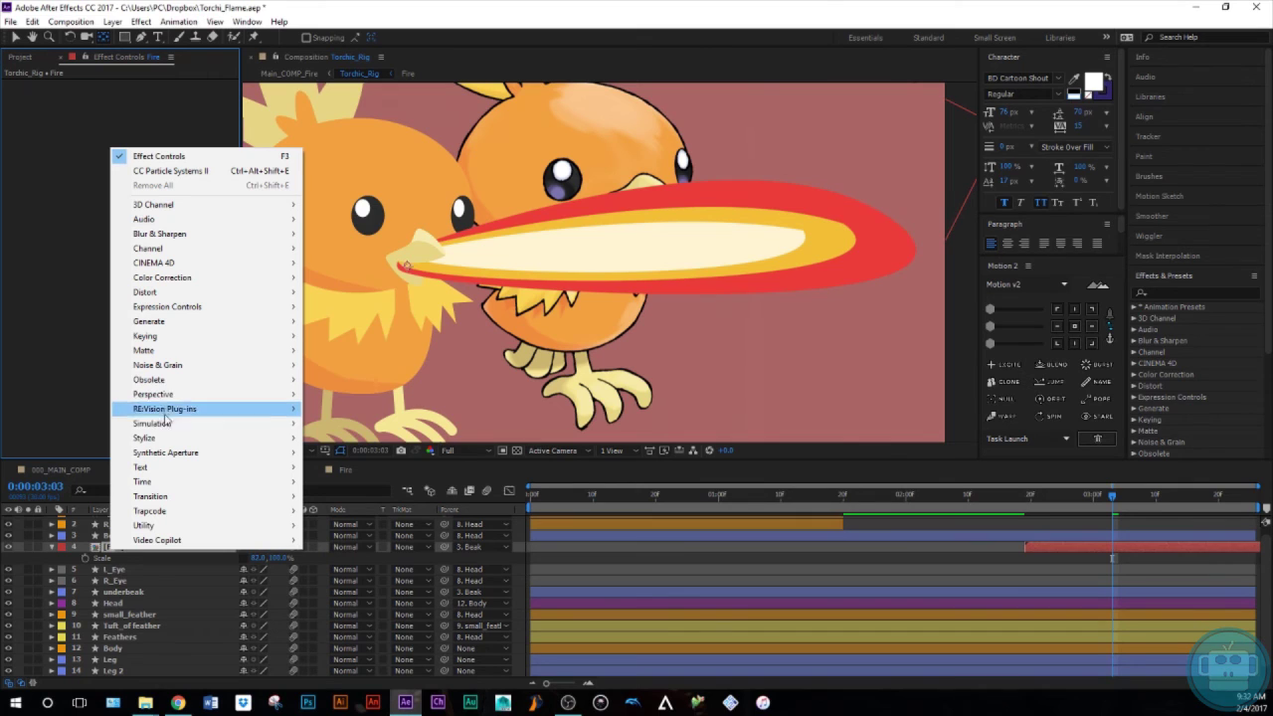
{"action": "mouse_move", "coordinate": [264, 437]}
{"action": "left_click", "coordinate": [332, 321]}
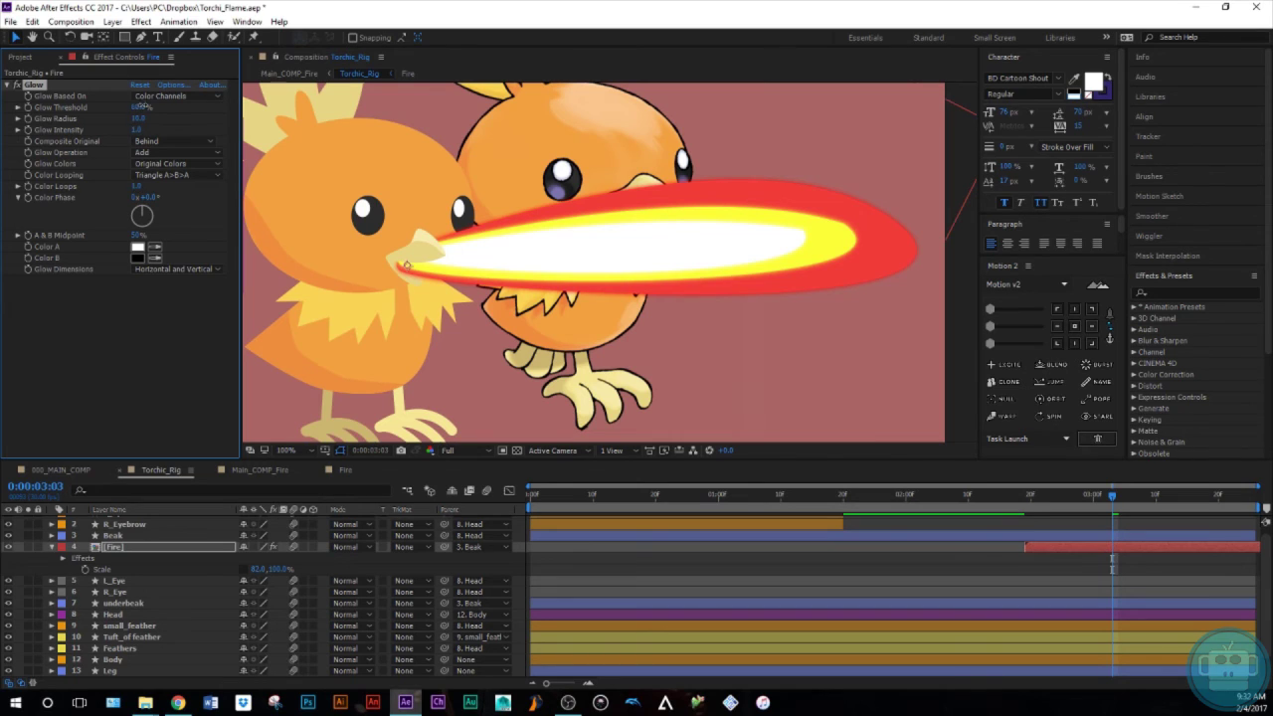
{"action": "left_click_drag", "start_coordinate": [138, 118], "coordinate": [150, 114]}
{"action": "left_click", "coordinate": [89, 374]}
{"action": "left_click", "coordinate": [8, 86]}
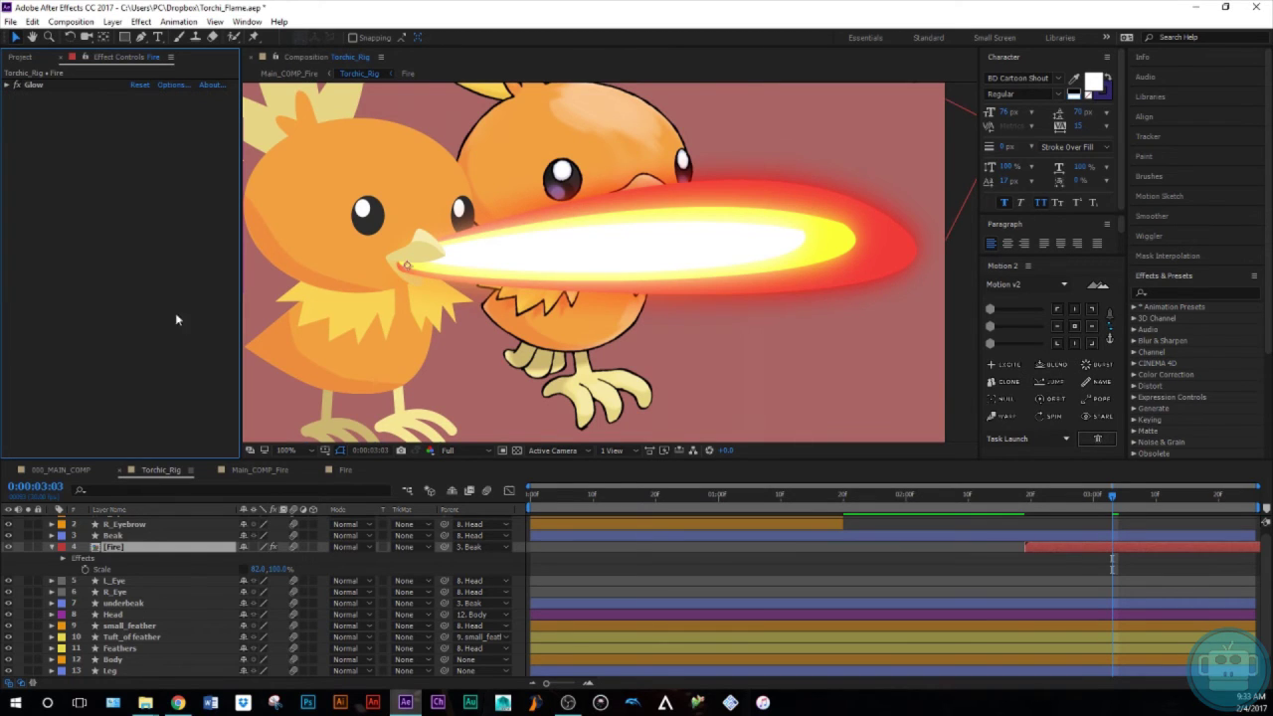
Search the effects for "wave", apply Wave Warp to the Fire layer and place it above Glow
{"action": "right_click", "coordinate": [123, 180]}
{"action": "left_click", "coordinate": [93, 158]}
{"action": "left_click", "coordinate": [1169, 294]}
{"action": "type", "text": "wave"}
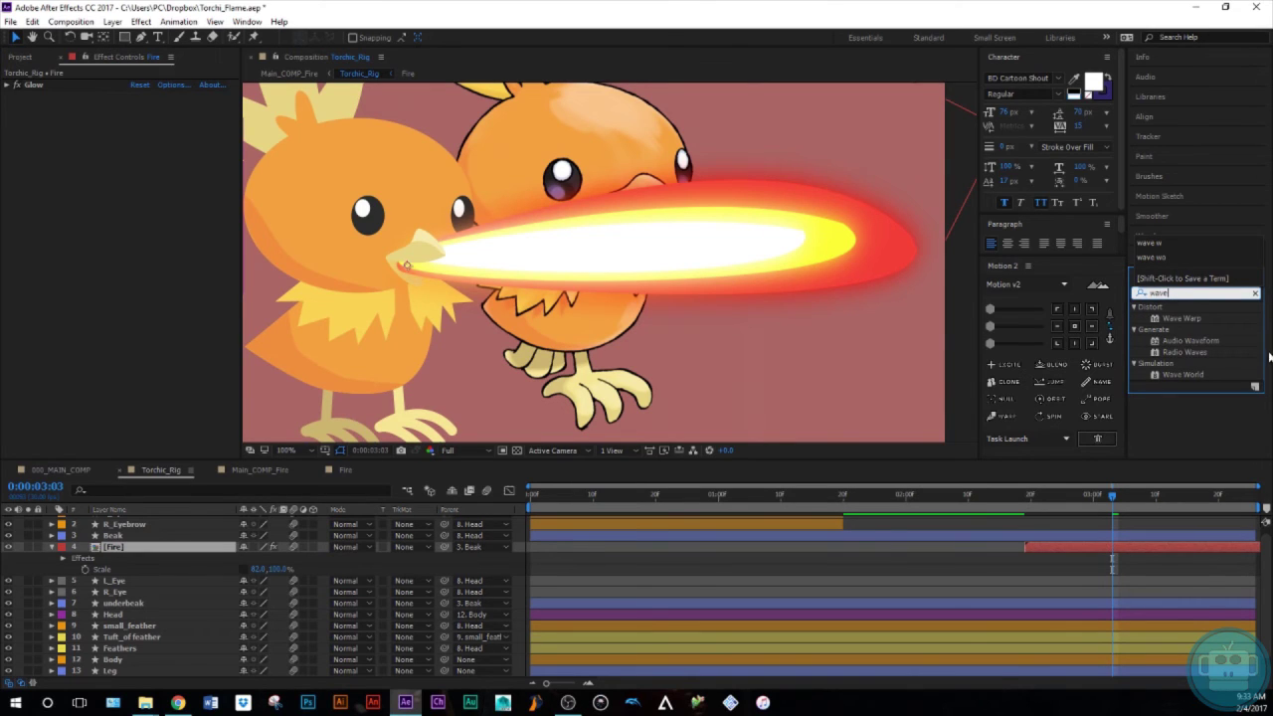
{"action": "left_click", "coordinate": [1182, 374]}
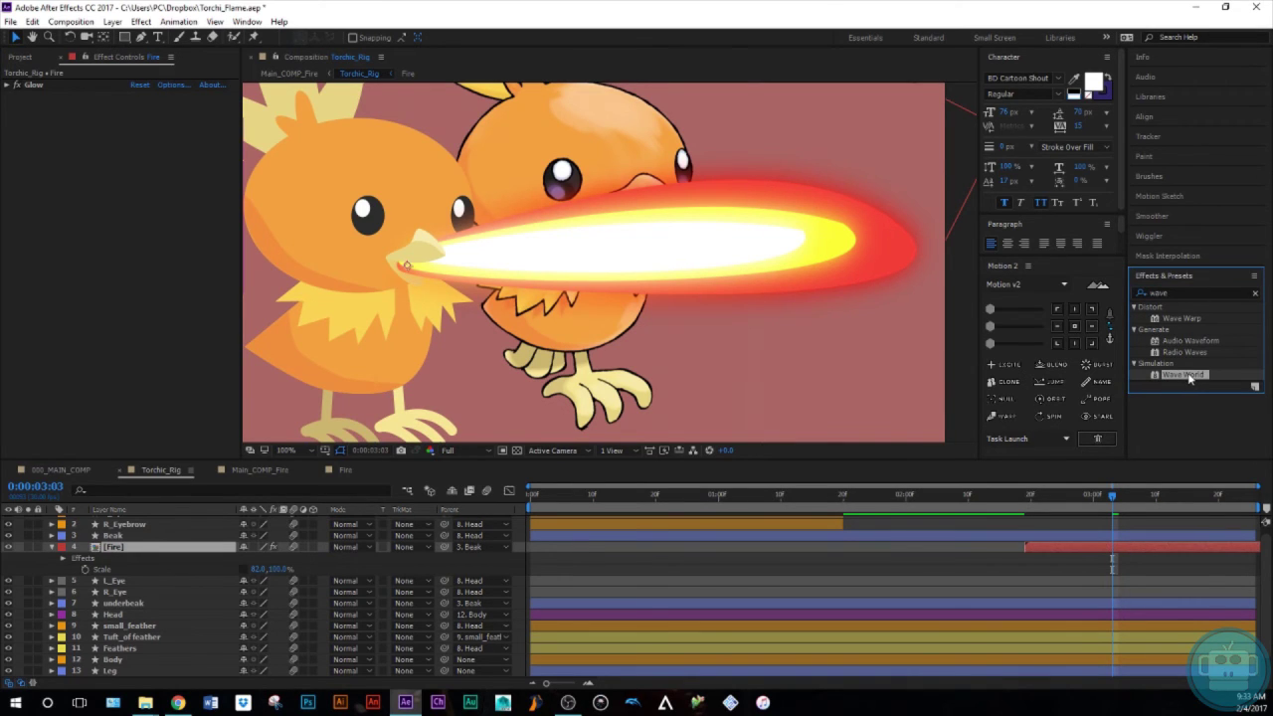
{"action": "left_click_drag", "start_coordinate": [1181, 318], "coordinate": [80, 254]}
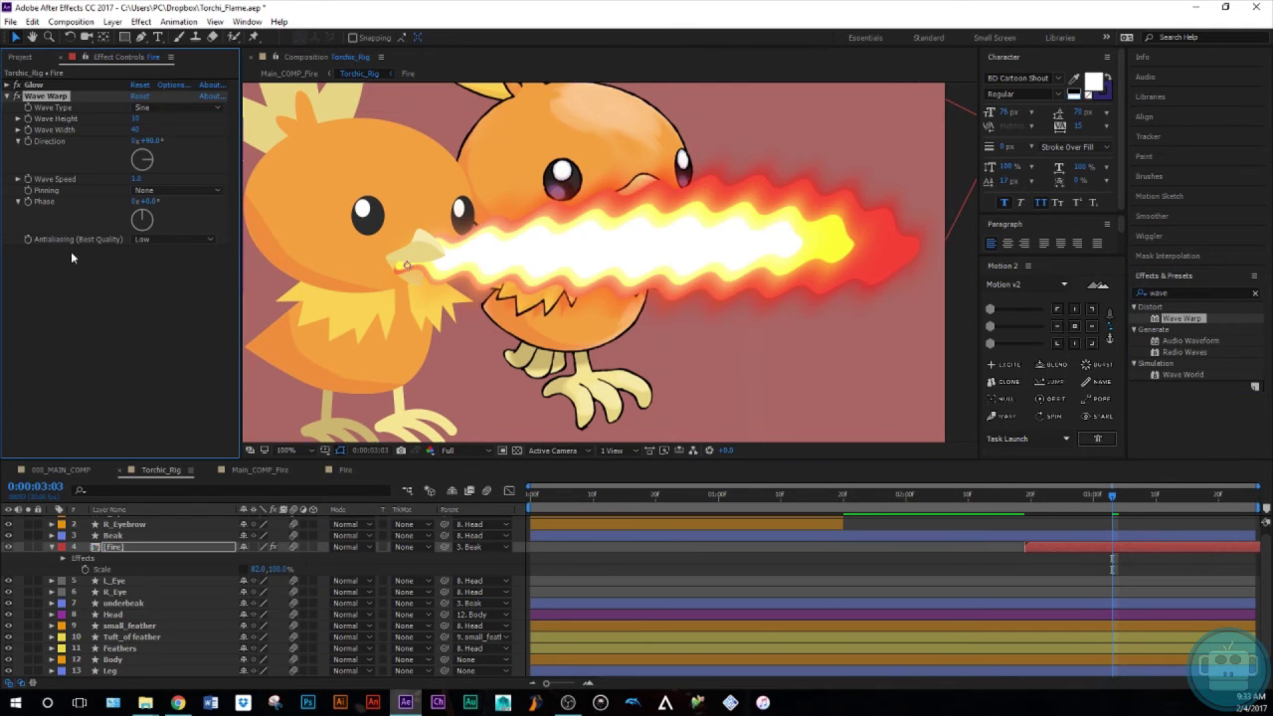
{"action": "left_click", "coordinate": [7, 97]}
{"action": "left_click_drag", "start_coordinate": [48, 98], "coordinate": [39, 96]}
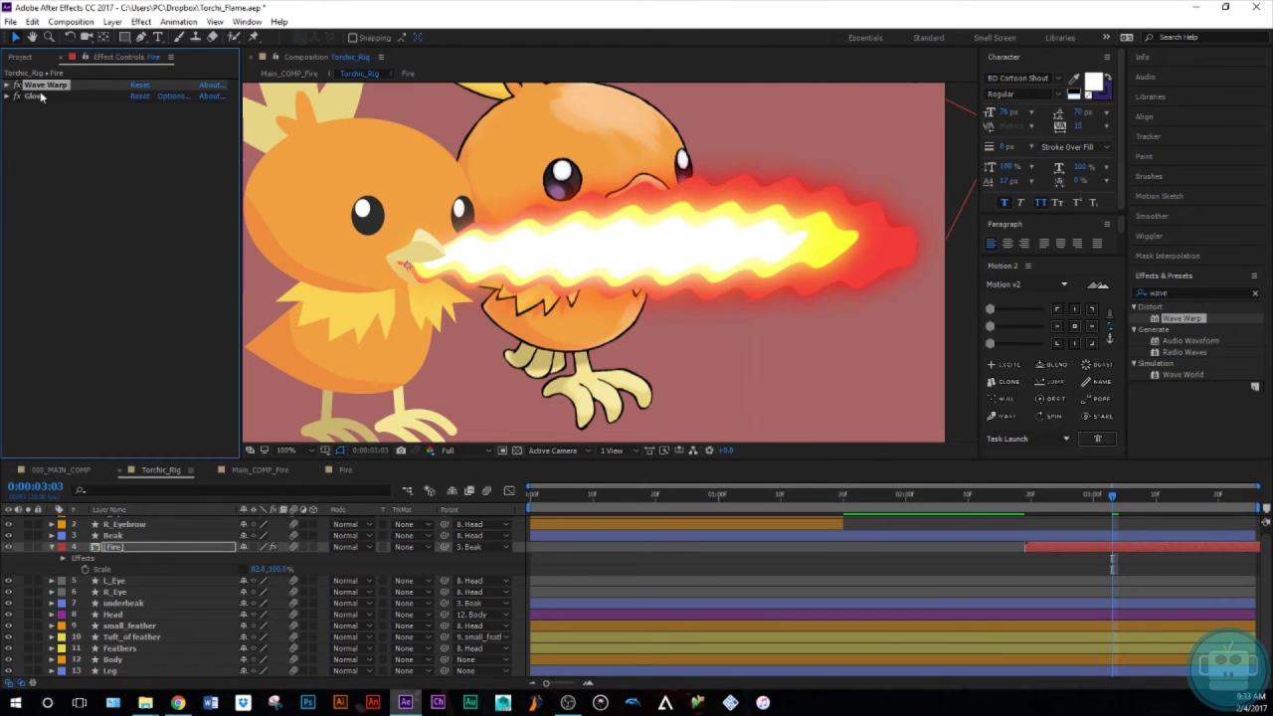
Set Wave Warp's Wave Type to Sawtooth after trying Triangle
{"action": "left_click", "coordinate": [7, 87]}
{"action": "left_click", "coordinate": [144, 97]}
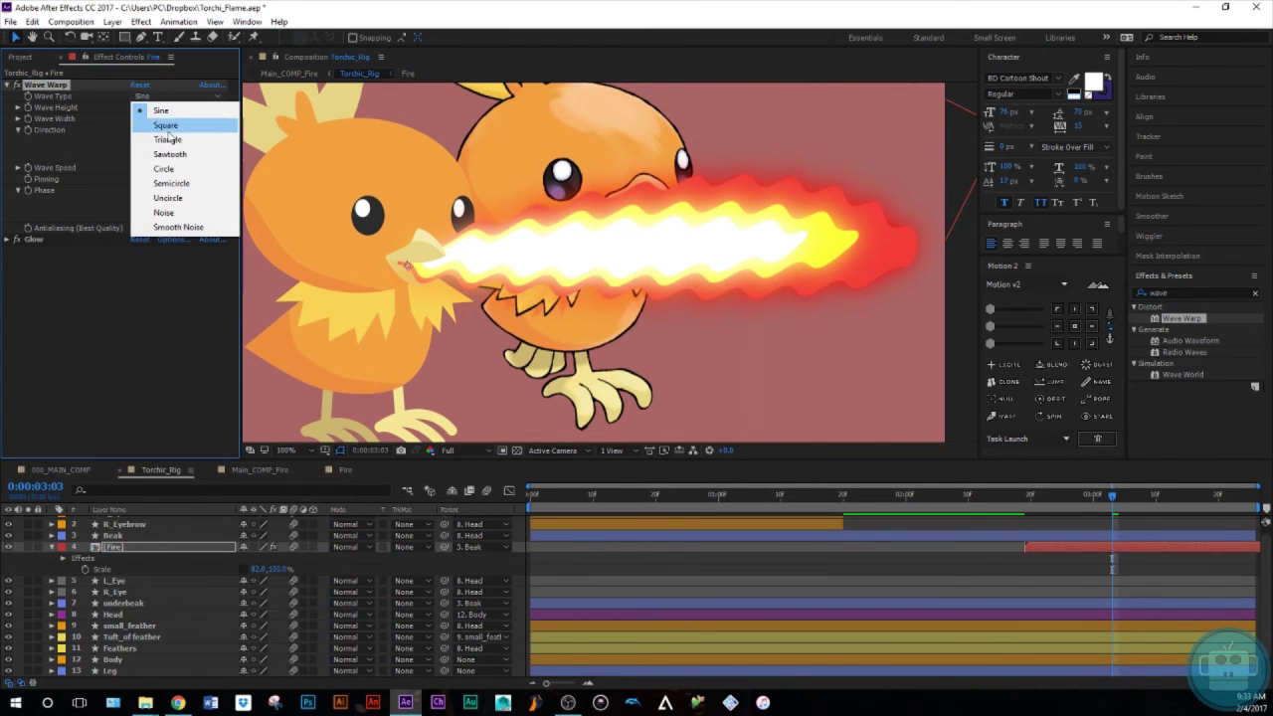
{"action": "left_click", "coordinate": [169, 155]}
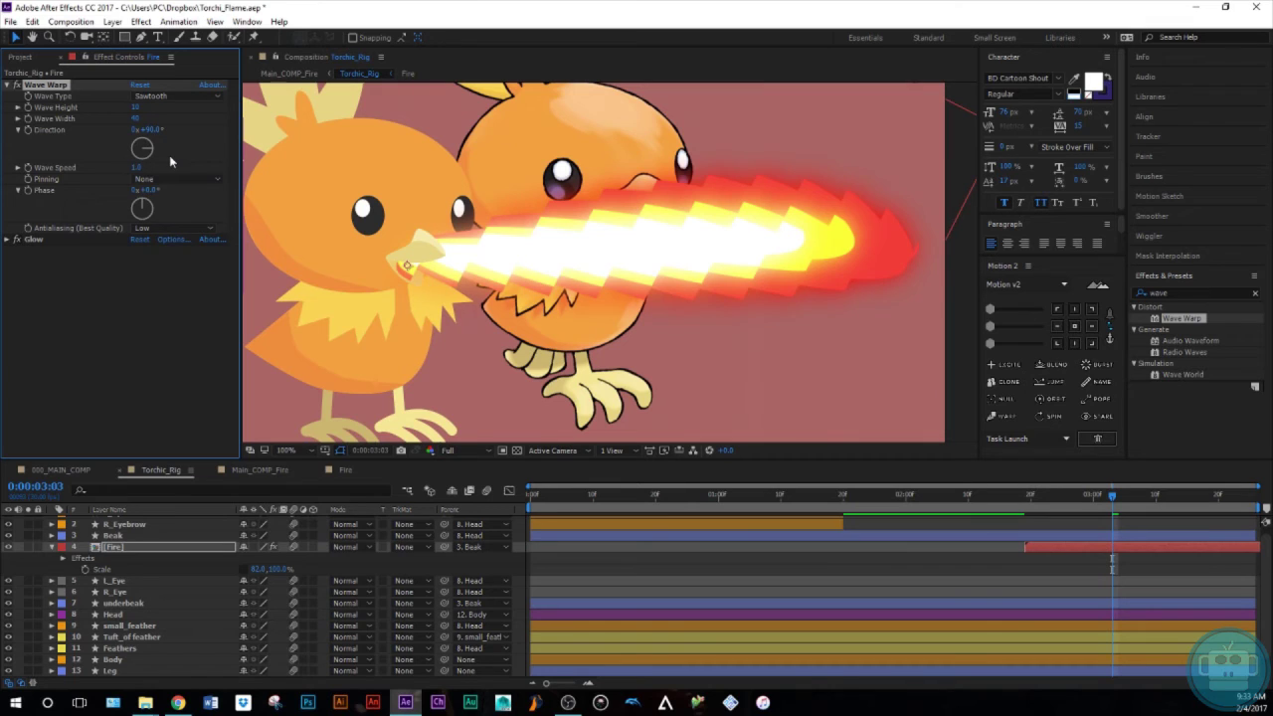
{"action": "left_click", "coordinate": [171, 99]}
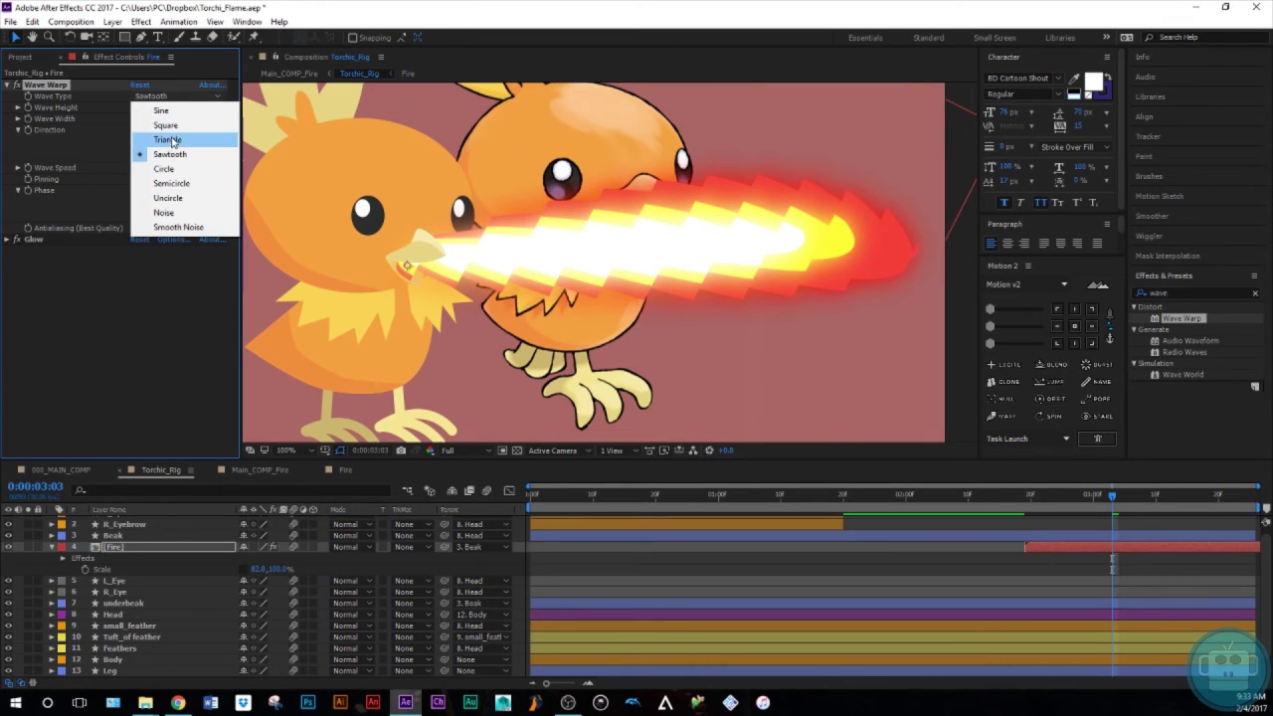
{"action": "left_click", "coordinate": [169, 139]}
{"action": "left_click", "coordinate": [178, 98]}
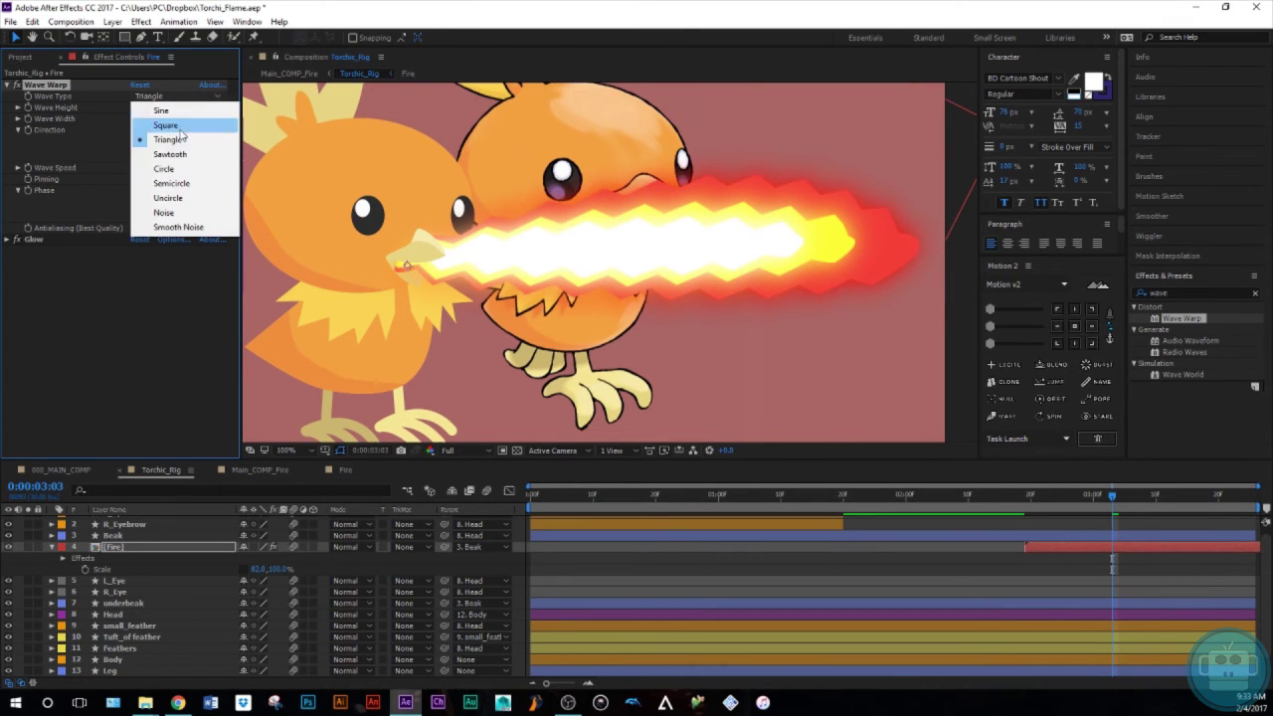
{"action": "left_click", "coordinate": [171, 155]}
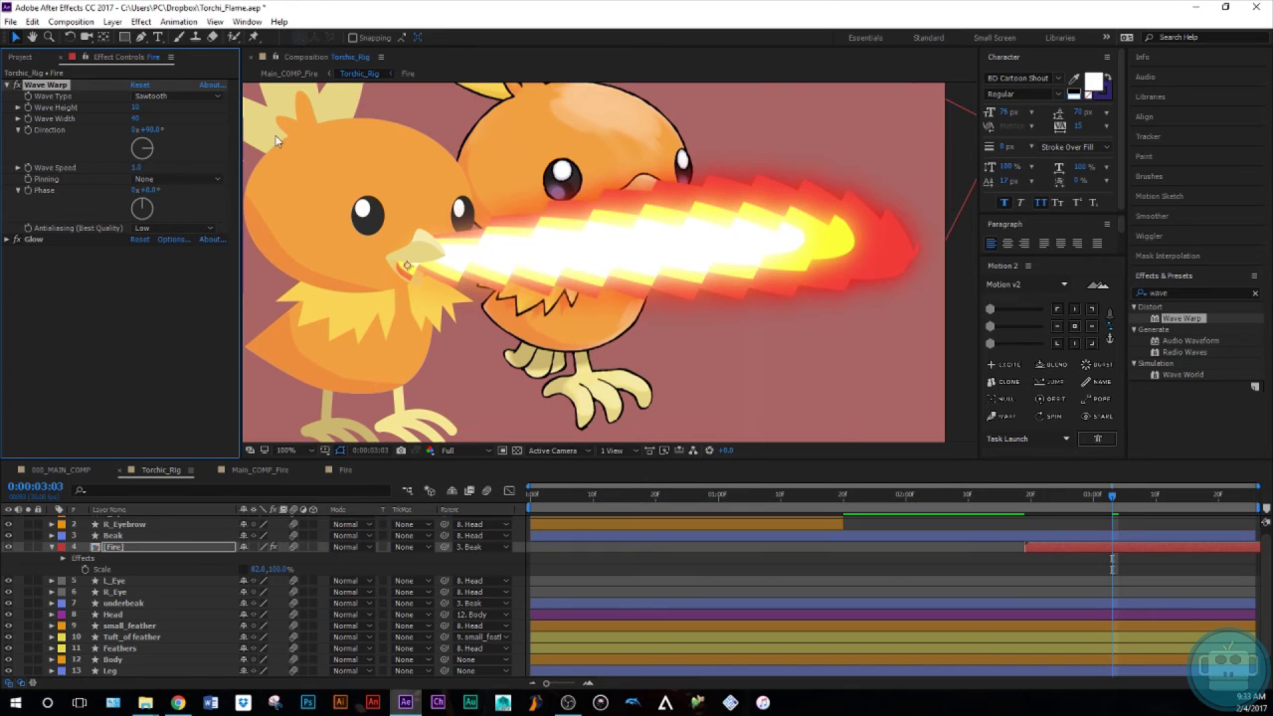
Set the Wave Warp Direction to 0°
{"action": "left_click_drag", "start_coordinate": [146, 146], "coordinate": [144, 144]}
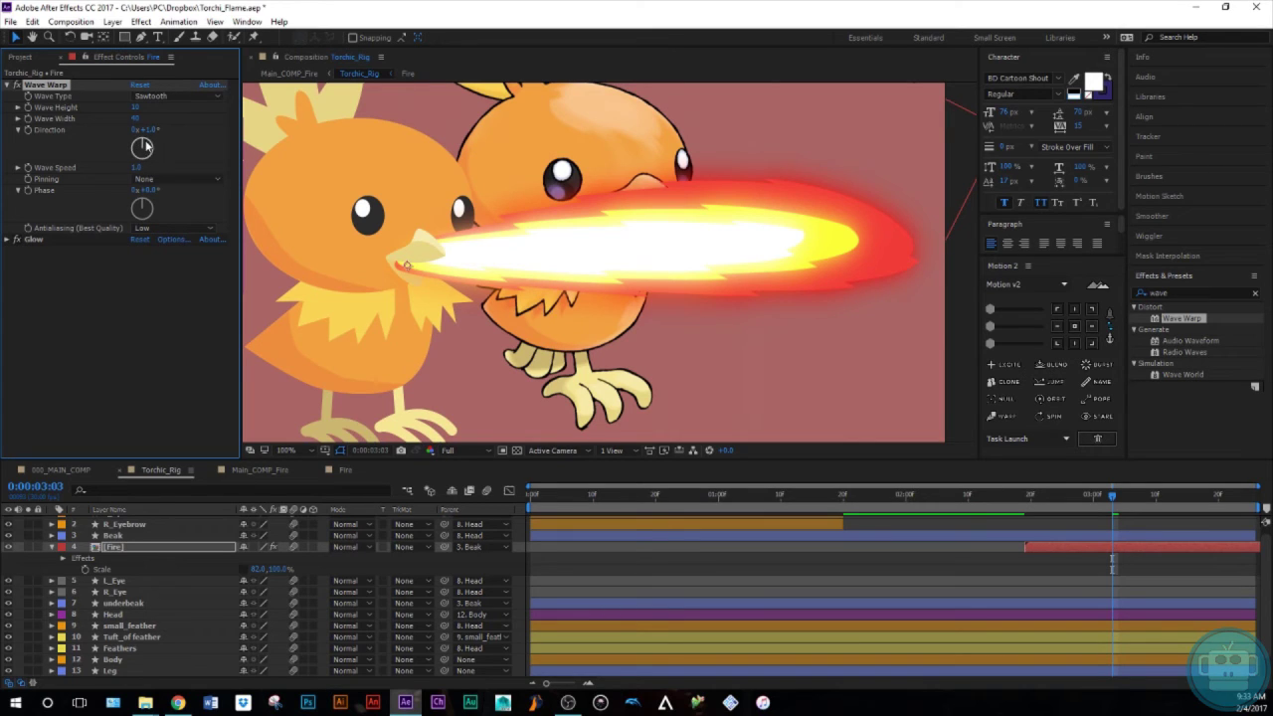
{"action": "left_click", "coordinate": [147, 129]}
{"action": "type", "text": "0"}
{"action": "key", "text": "Return"}
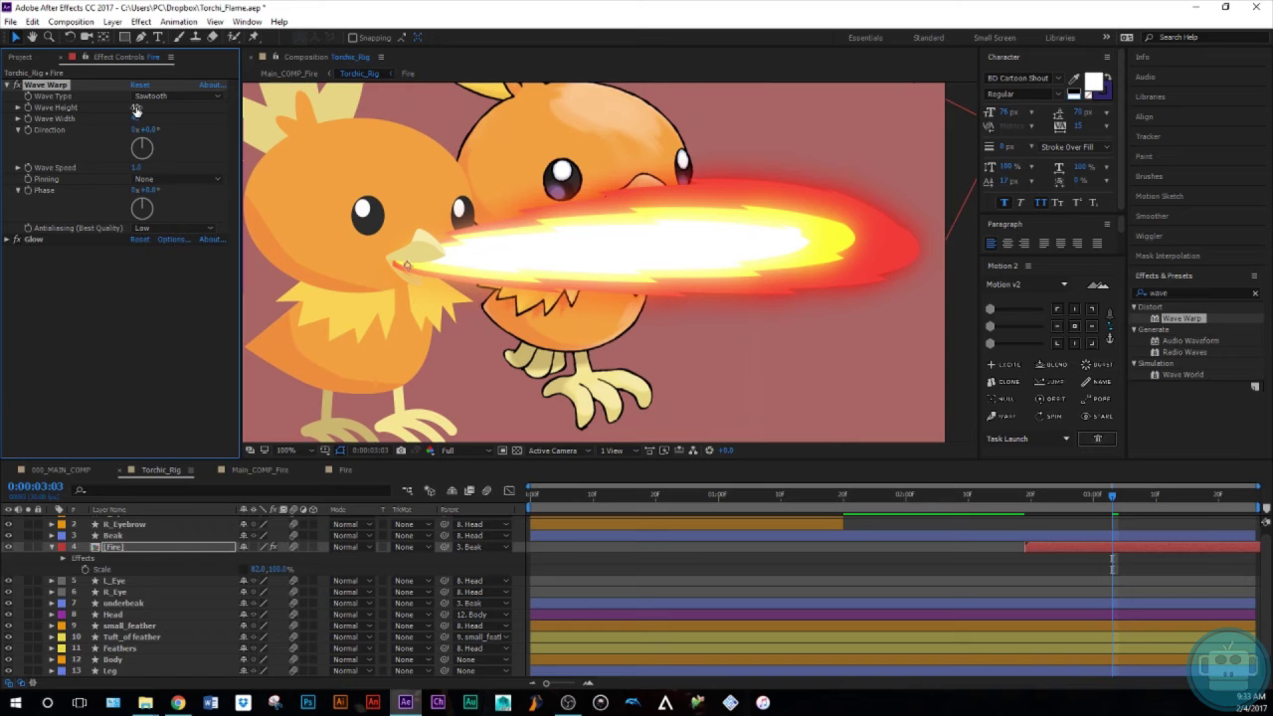
Set Wave Warp's Wave Height to 15 on the Fire layer
{"action": "left_click", "coordinate": [140, 107]}
{"action": "type", "text": "20"}
{"action": "key", "text": "Return"}
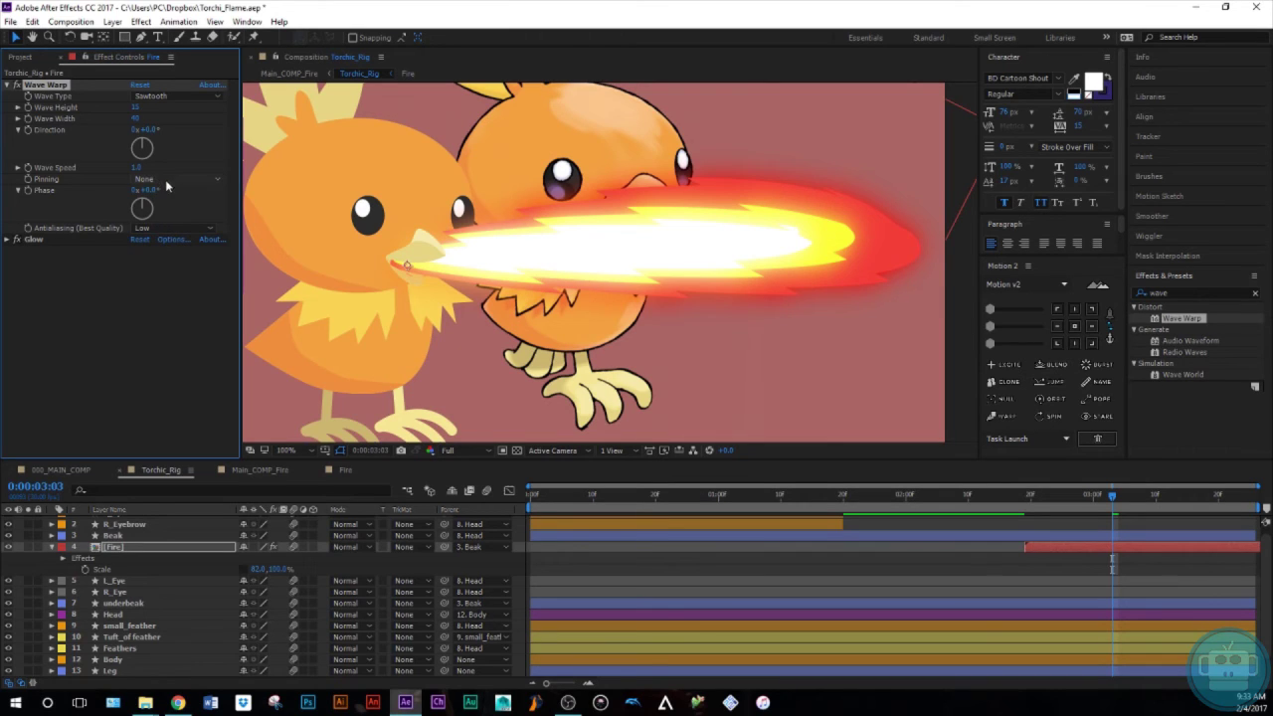
Keyframe Wave Warp's Phase from 0x+46° at 0:00:02:19 to 2x+46° at 0:00:03:25, and scrub back through the flame
{"action": "left_click", "coordinate": [144, 204]}
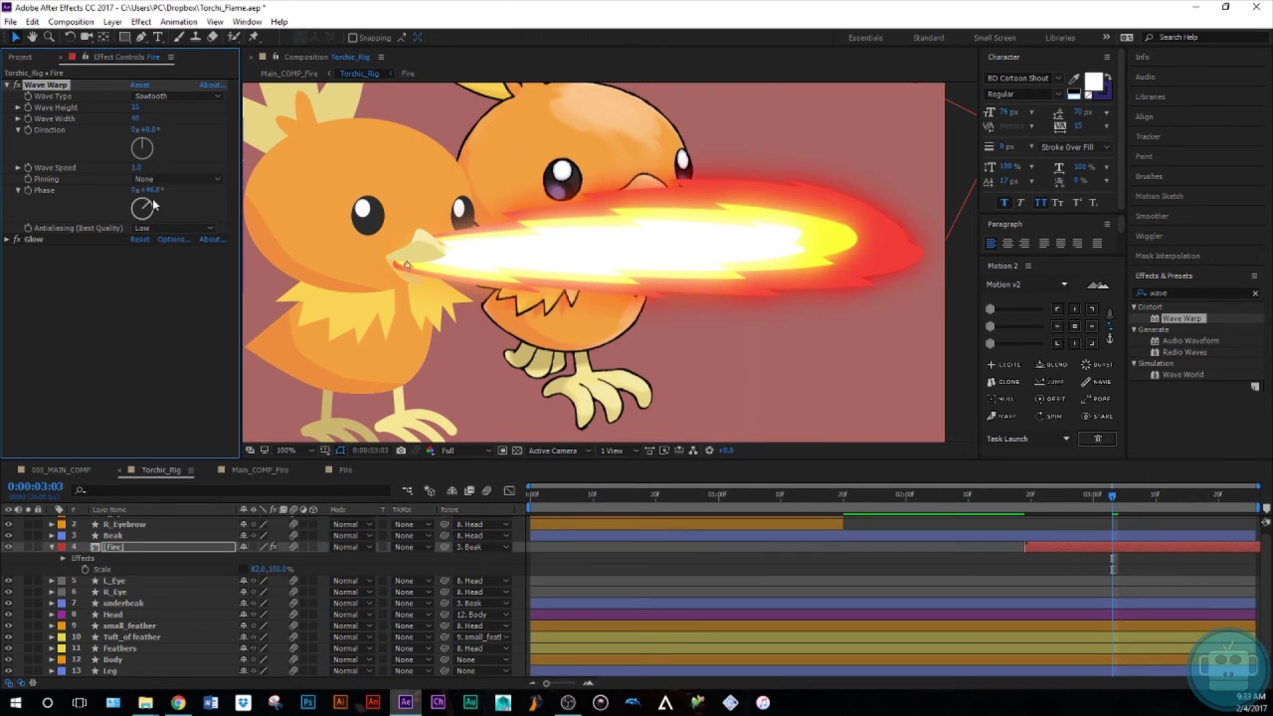
{"action": "left_click", "coordinate": [1026, 495]}
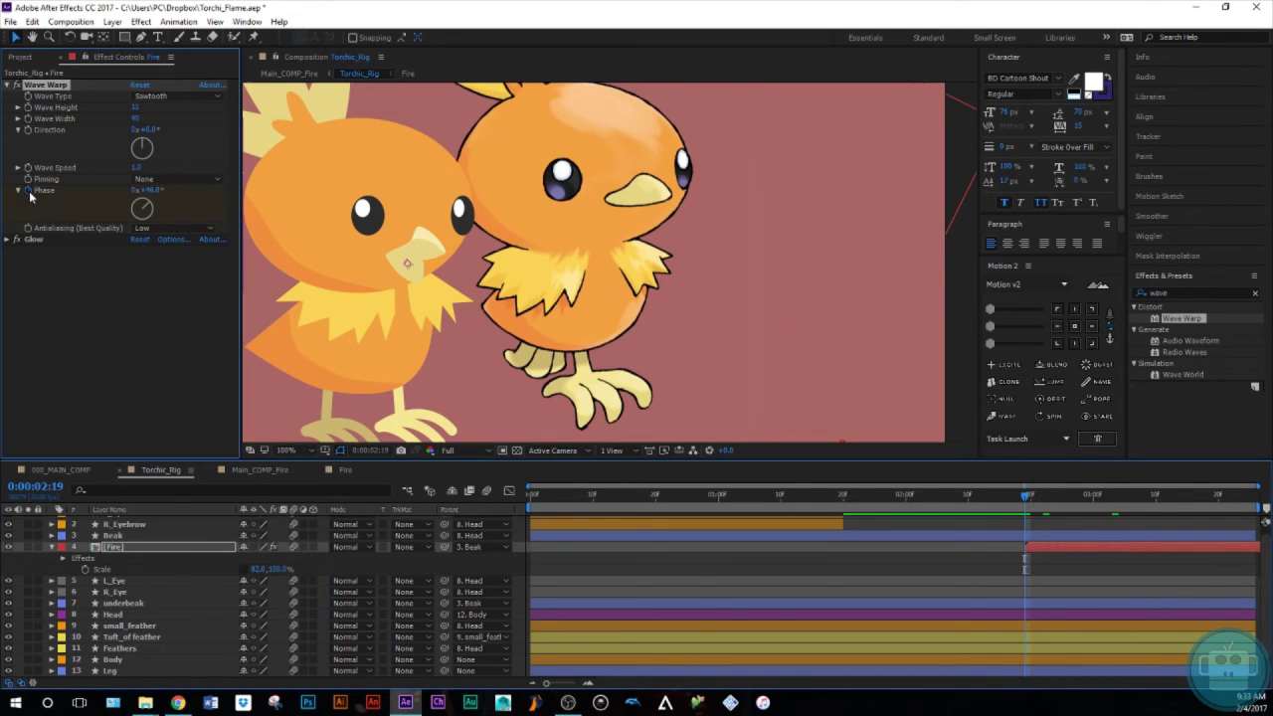
{"action": "left_click_drag", "start_coordinate": [1034, 495], "coordinate": [1250, 495]}
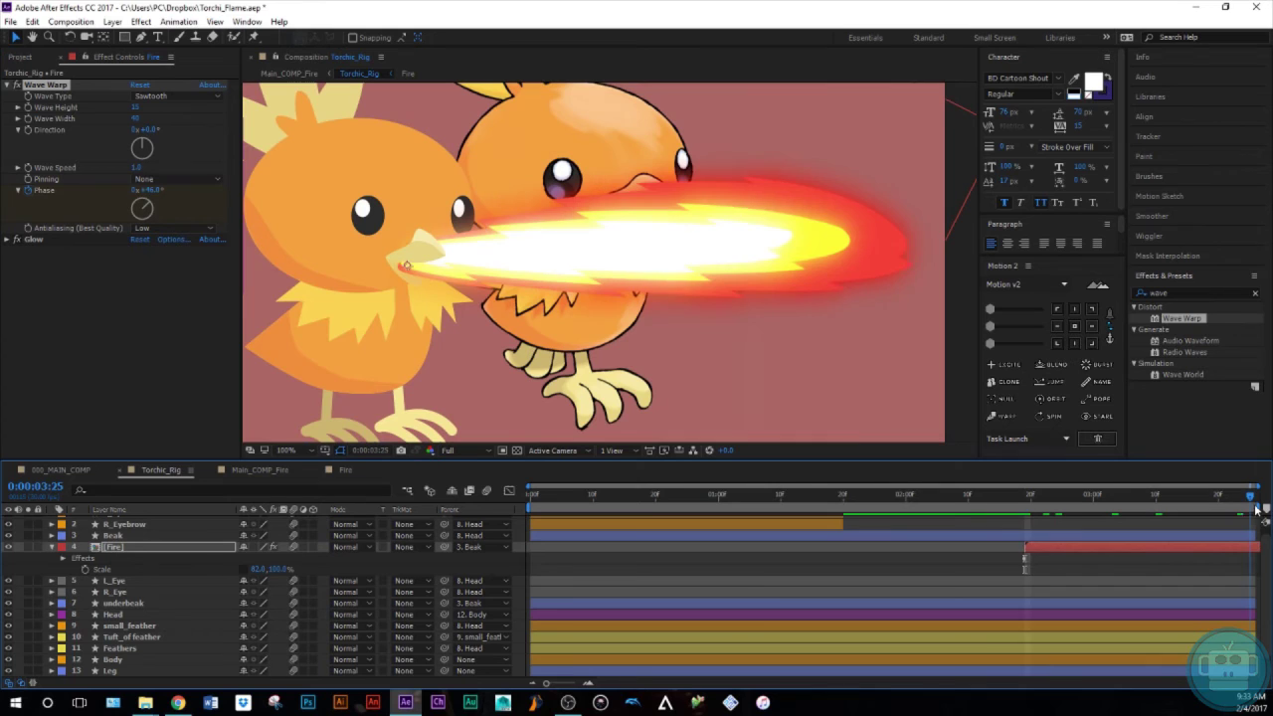
{"action": "left_click", "coordinate": [134, 191]}
{"action": "type", "text": "2"}
{"action": "key", "text": "Return"}
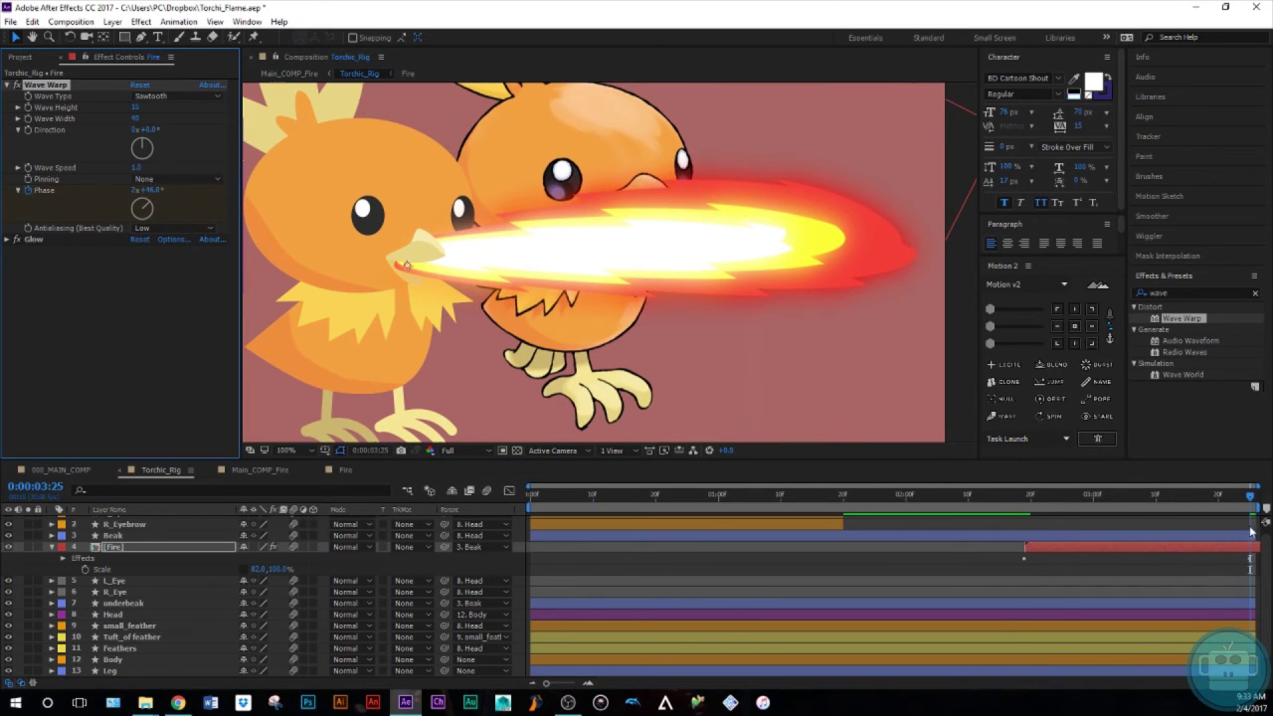
{"action": "left_click_drag", "start_coordinate": [1239, 507], "coordinate": [1083, 532]}
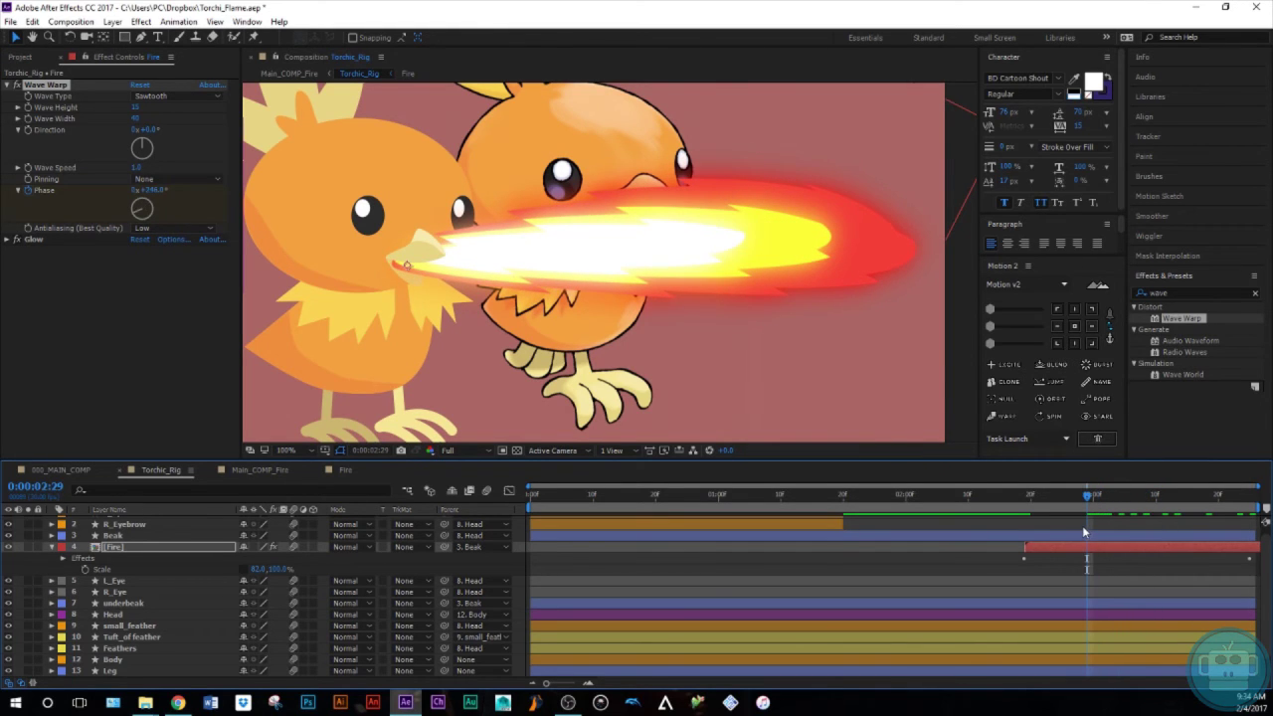
Reveal the Fire layer's two Phase keyframes and apply Easy Ease to both
{"action": "key", "text": "u"}
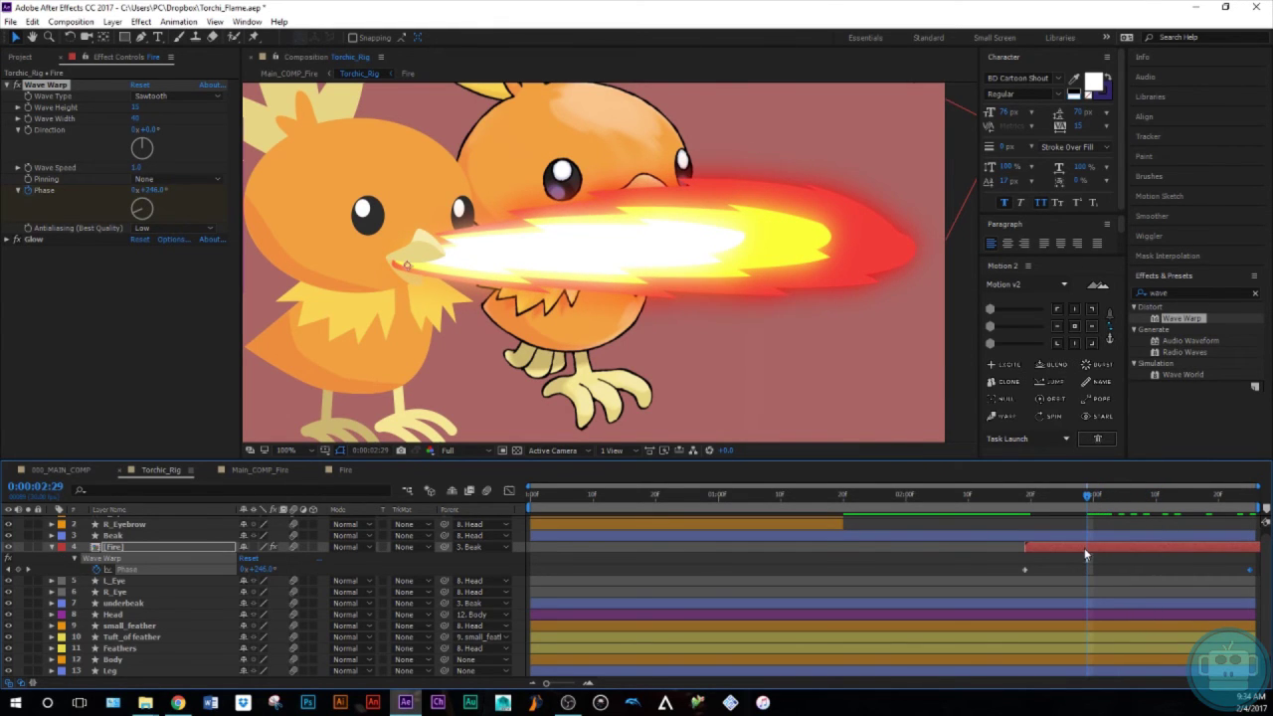
{"action": "key", "text": "j"}
{"action": "left_click_drag", "start_coordinate": [1010, 564], "coordinate": [1258, 576]}
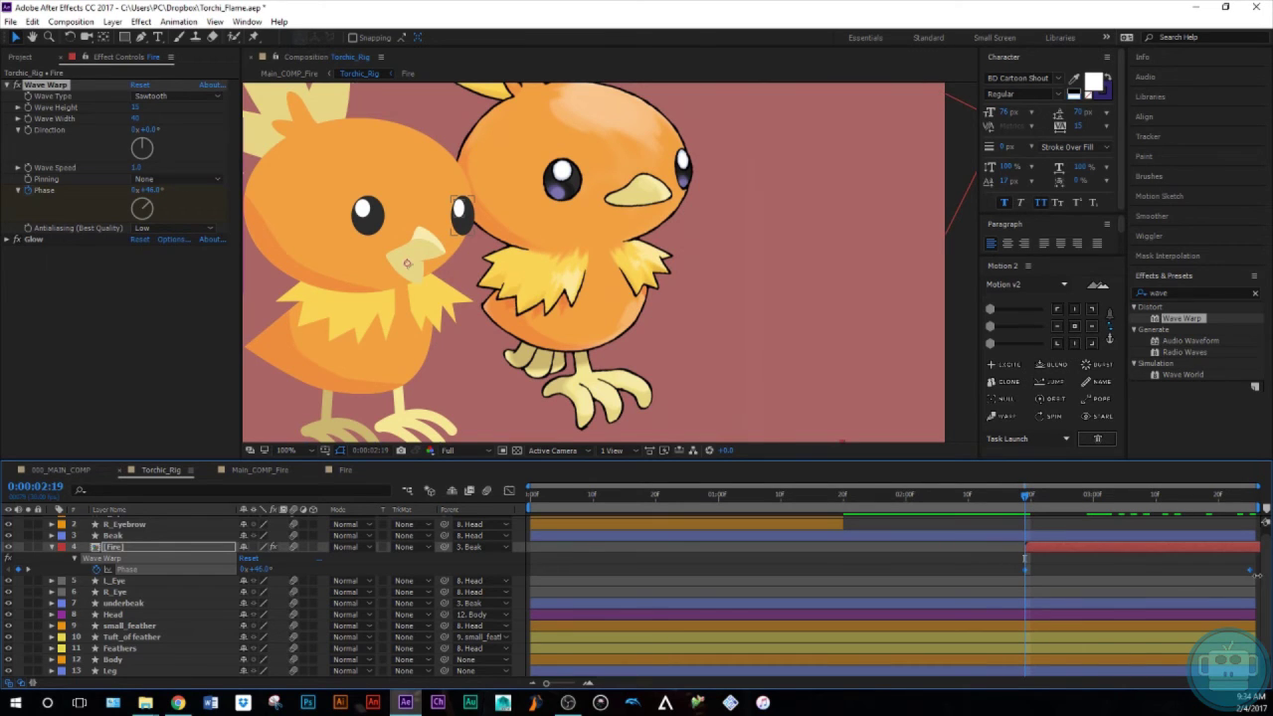
{"action": "left_click", "coordinate": [1122, 570]}
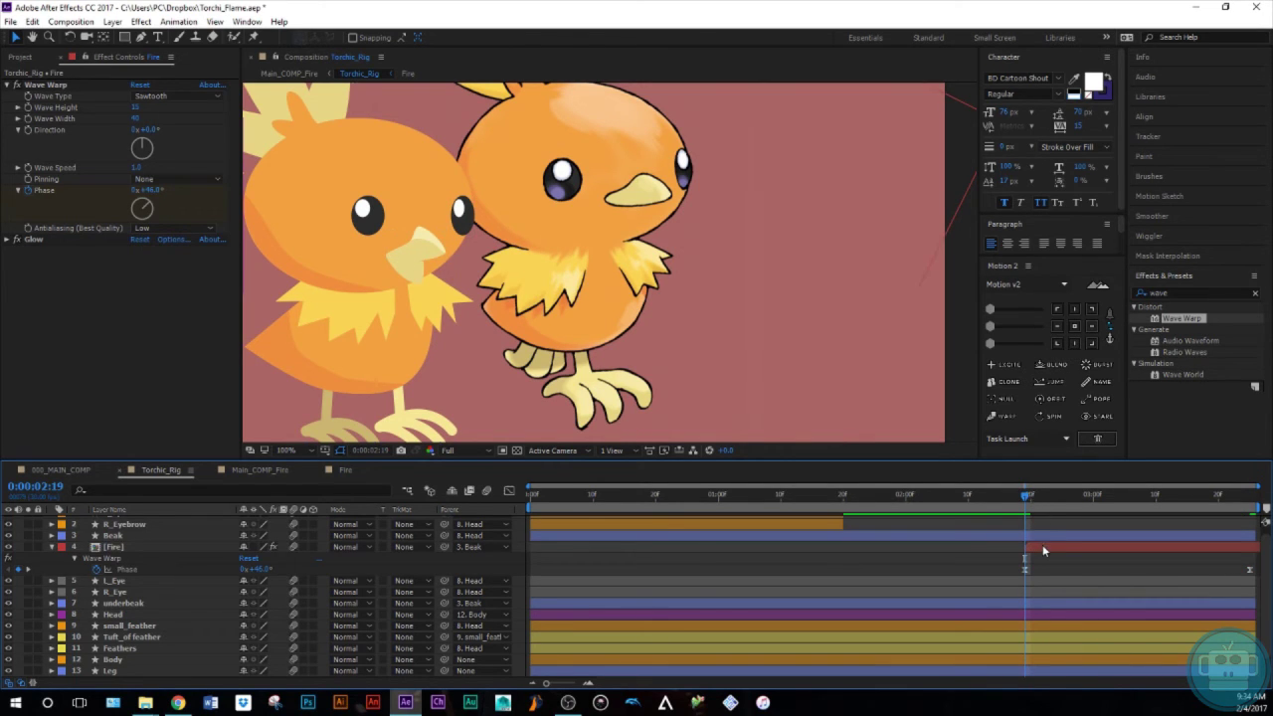
Search the effects for "displ", apply Turbulent Displace to the Fire layer above Glow, and collapse Wave Warp
{"action": "left_click", "coordinate": [1042, 546]}
{"action": "left_click_drag", "start_coordinate": [1184, 295], "coordinate": [1134, 301]}
{"action": "left_click", "coordinate": [1175, 292]}
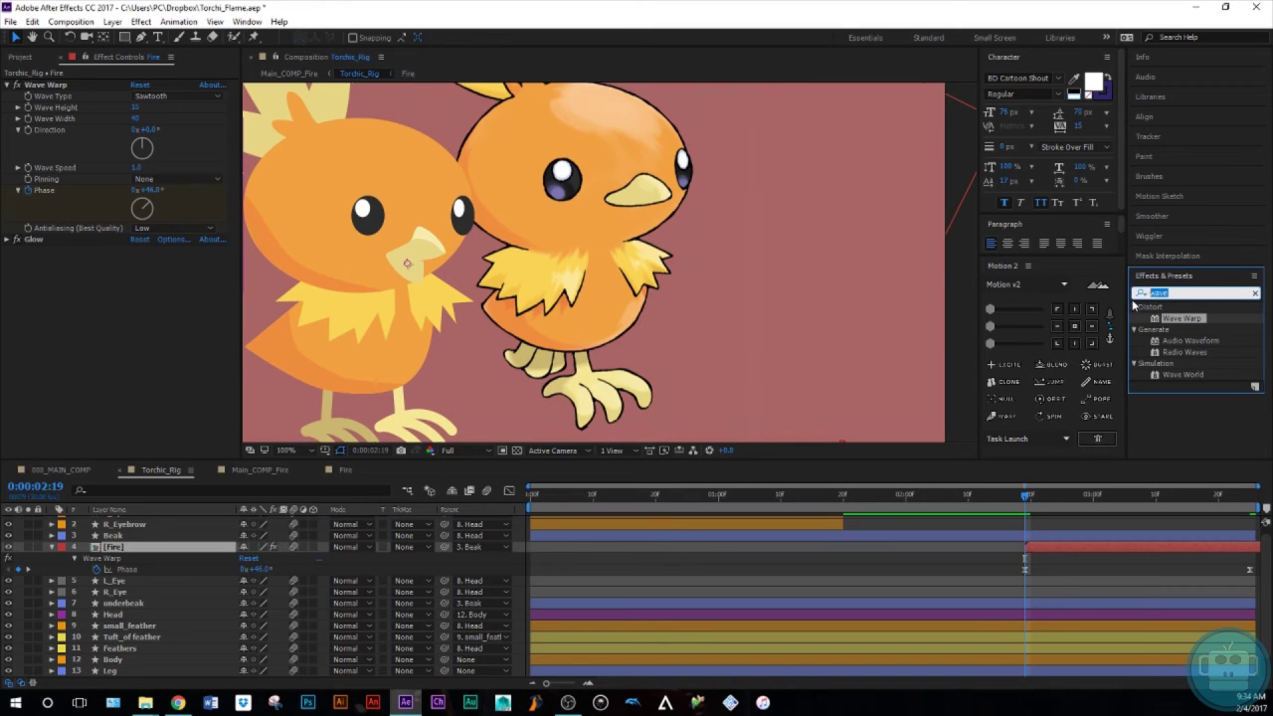
{"action": "type", "text": "displ"}
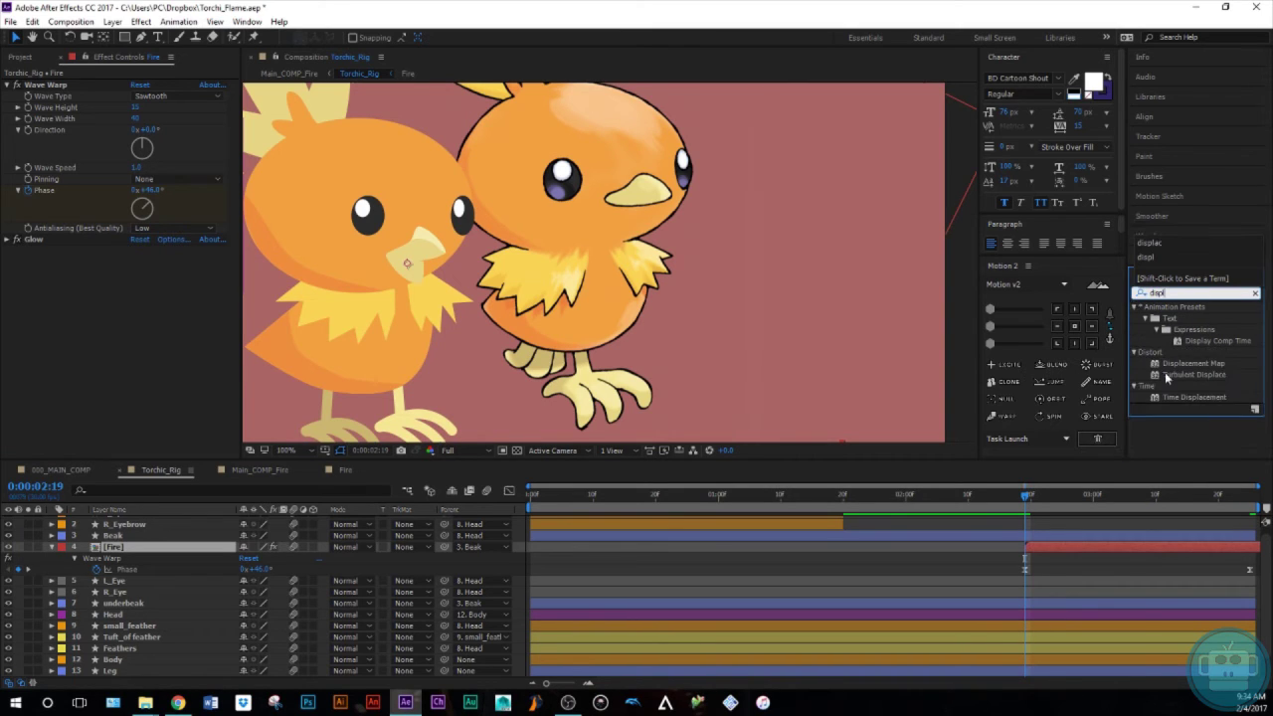
{"action": "left_click", "coordinate": [1183, 373]}
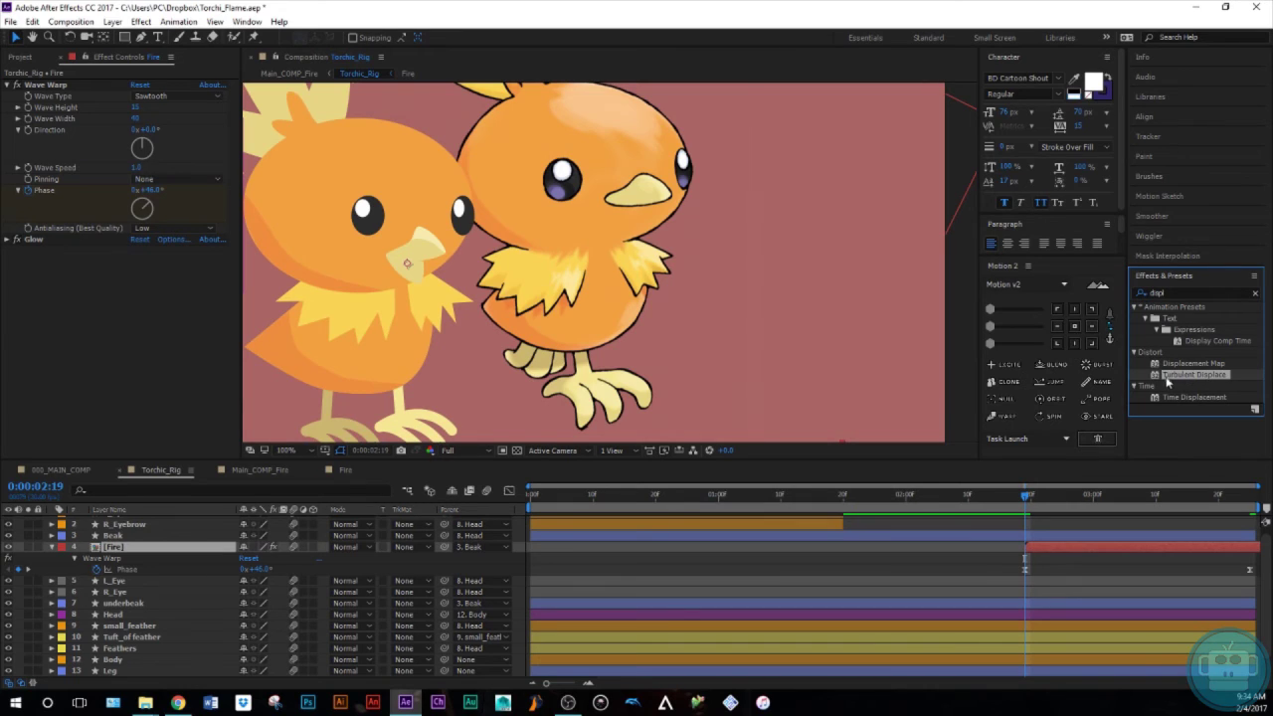
{"action": "left_click_drag", "start_coordinate": [1206, 374], "coordinate": [82, 298]}
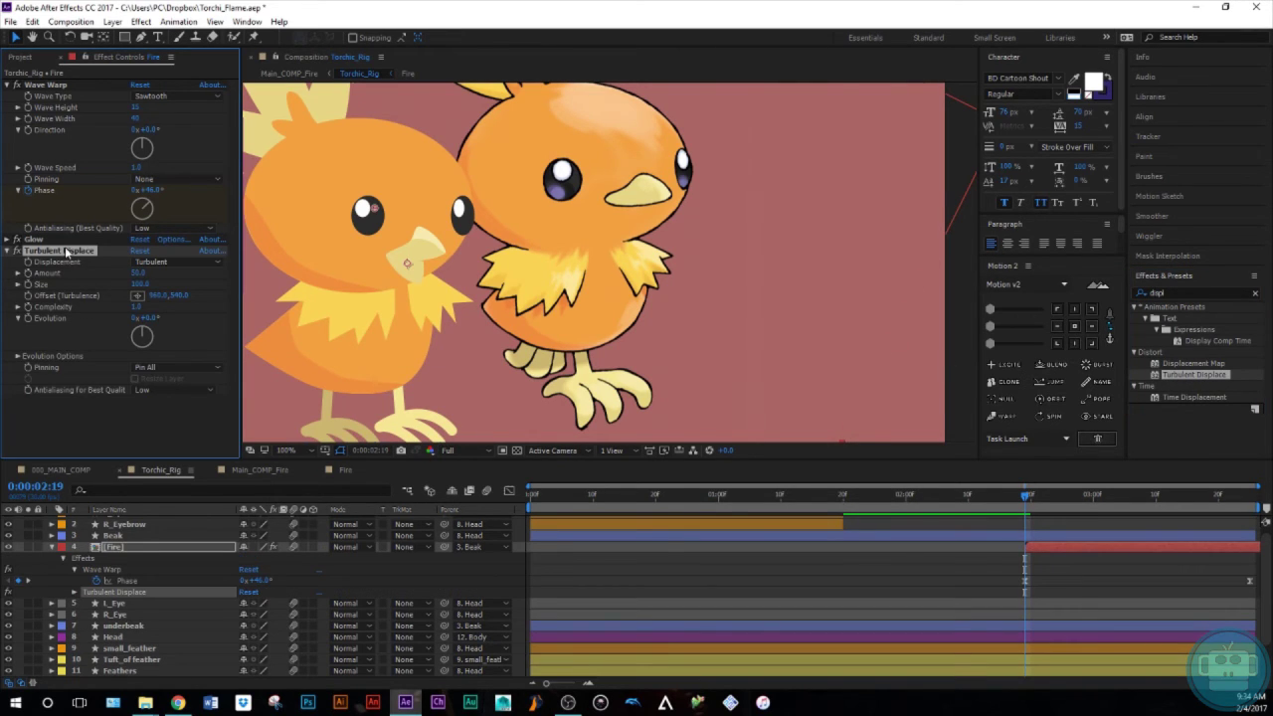
{"action": "left_click_drag", "start_coordinate": [66, 253], "coordinate": [65, 241]}
{"action": "left_click", "coordinate": [6, 87]}
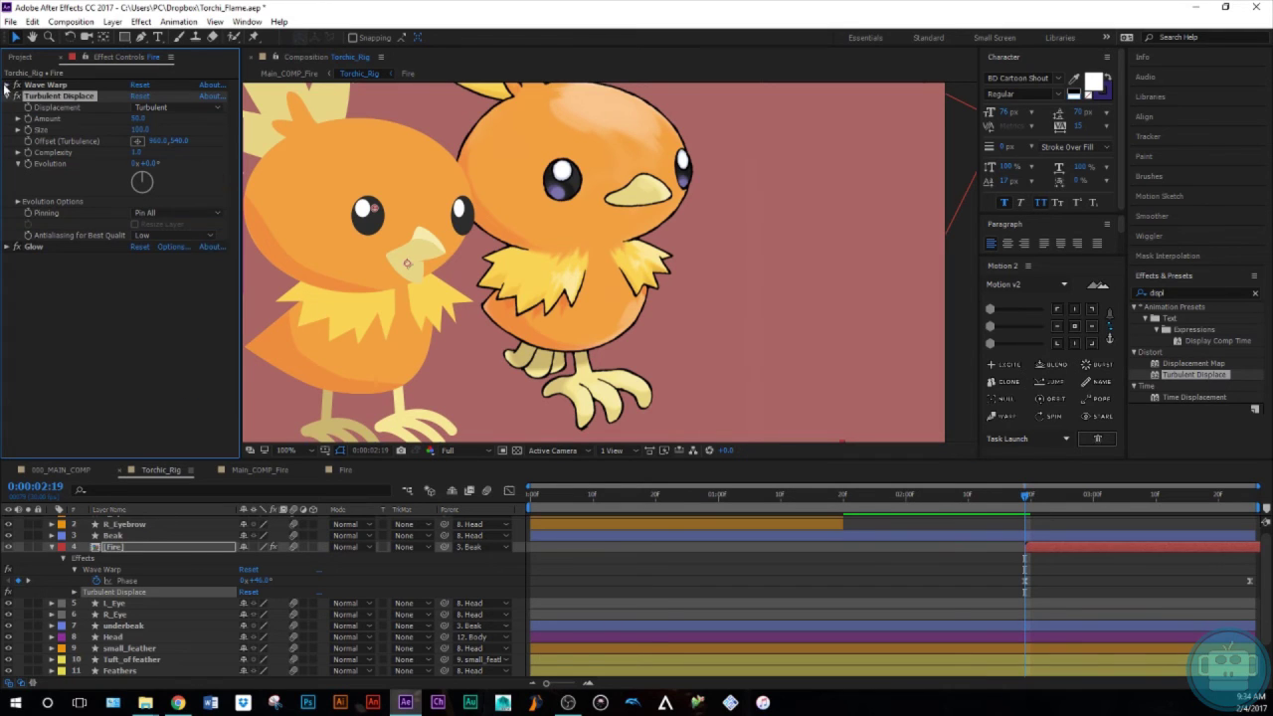
Set Turbulent Displace's Amount to 15 after trying 20, judging the flame at 0:00:03:03
{"action": "left_click_drag", "start_coordinate": [1025, 497], "coordinate": [1114, 508]}
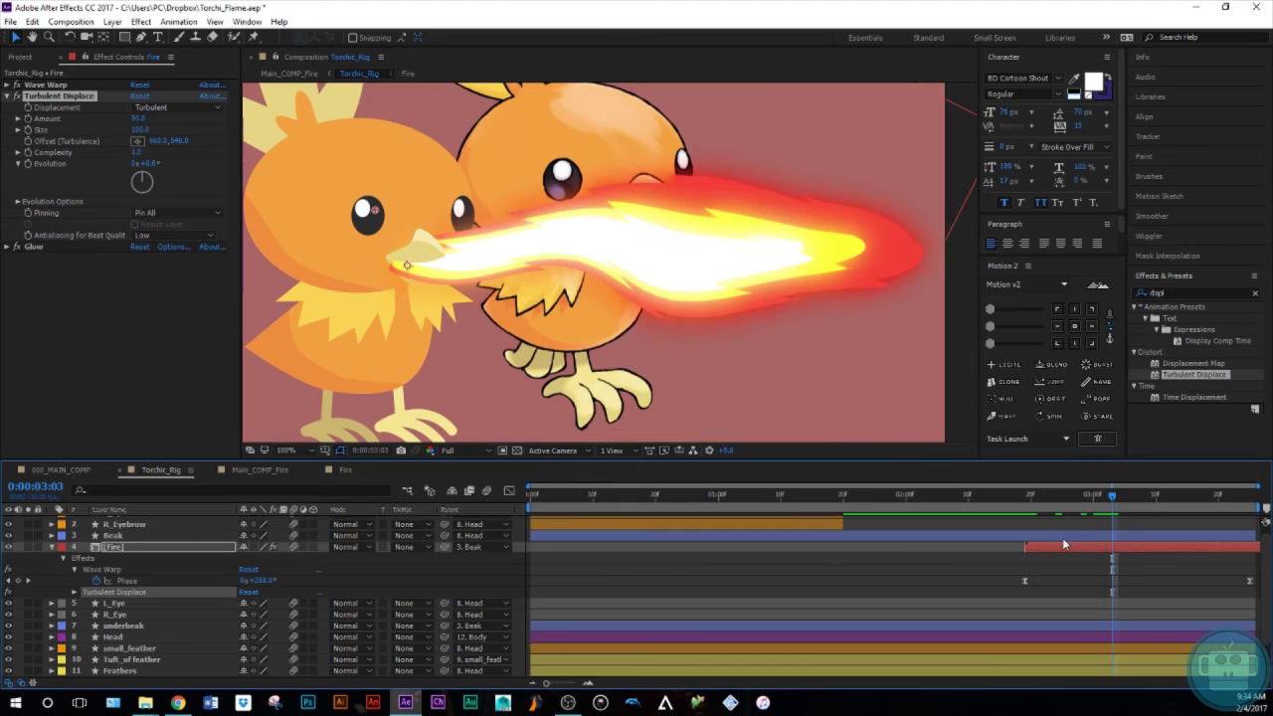
{"action": "left_click", "coordinate": [139, 118]}
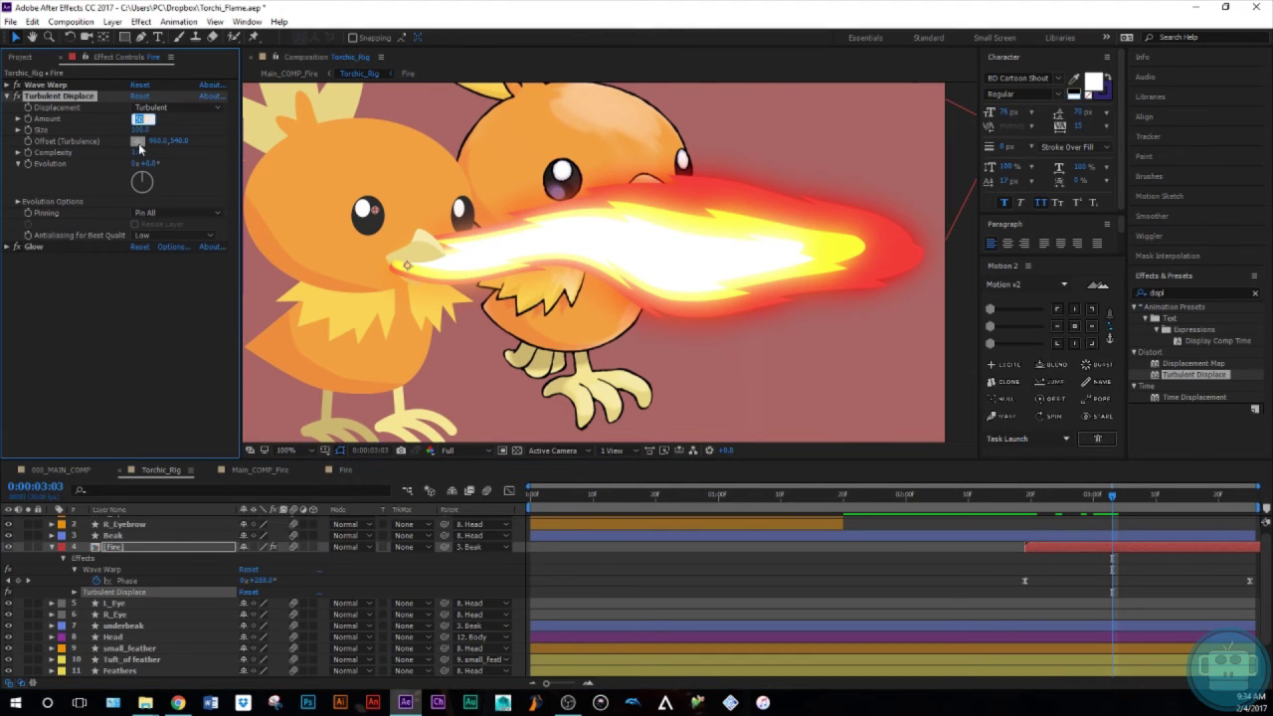
{"action": "type", "text": "20"}
{"action": "key", "text": "Return"}
{"action": "left_click", "coordinate": [139, 118]}
{"action": "type", "text": "15"}
{"action": "key", "text": "Return"}
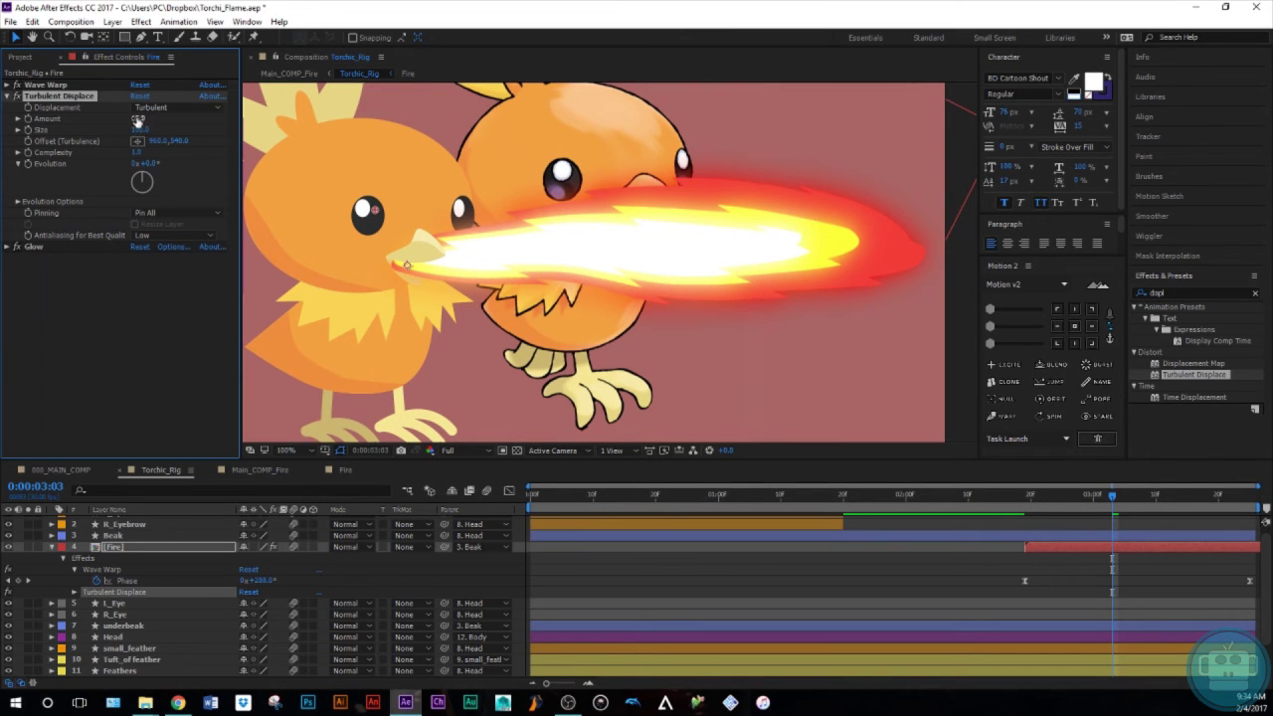
Reduce Turbulent Displace's Size to 35, judging the flame at 0:00:02:29
{"action": "mouse_move", "coordinate": [1109, 514]}
{"action": "left_mouse_down"}
{"action": "mouse_move", "coordinate": [1065, 516]}
{"action": "mouse_move", "coordinate": [1102, 515]}
{"action": "mouse_move", "coordinate": [1090, 516]}
{"action": "left_mouse_up"}
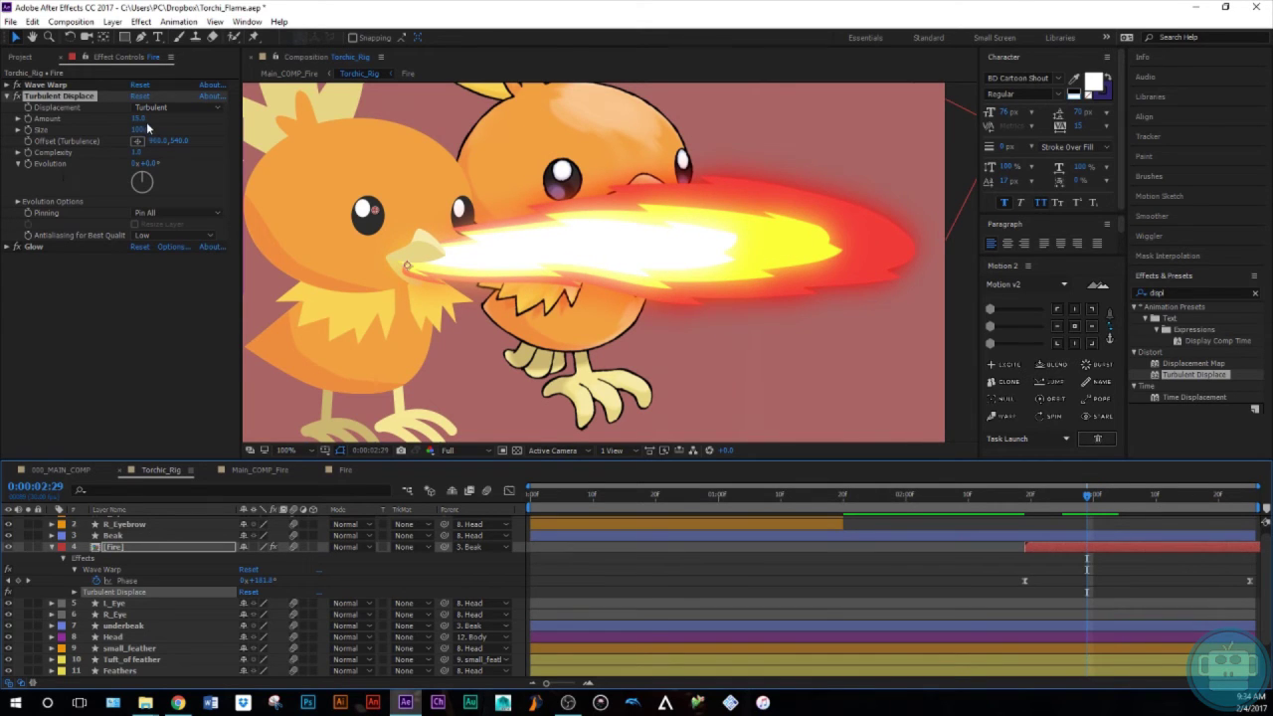
{"action": "left_click_drag", "start_coordinate": [139, 129], "coordinate": [110, 136]}
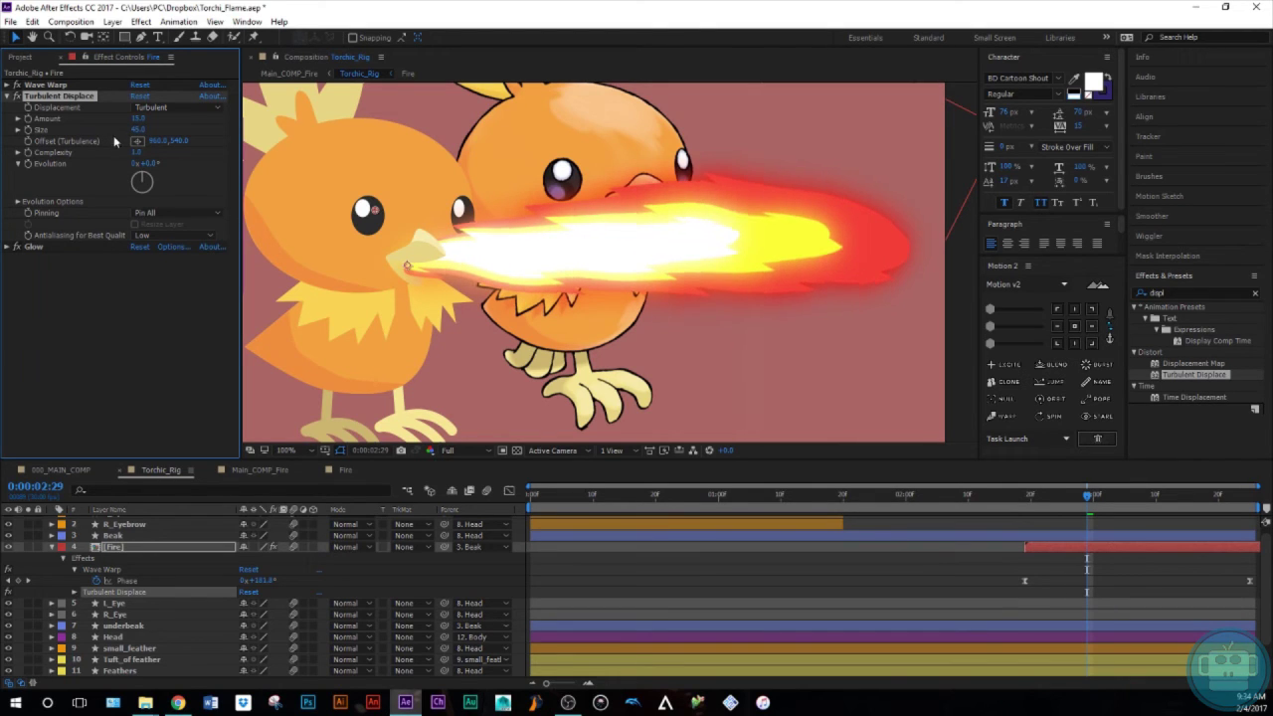
{"action": "left_click", "coordinate": [139, 129]}
{"action": "key", "text": "Return"}
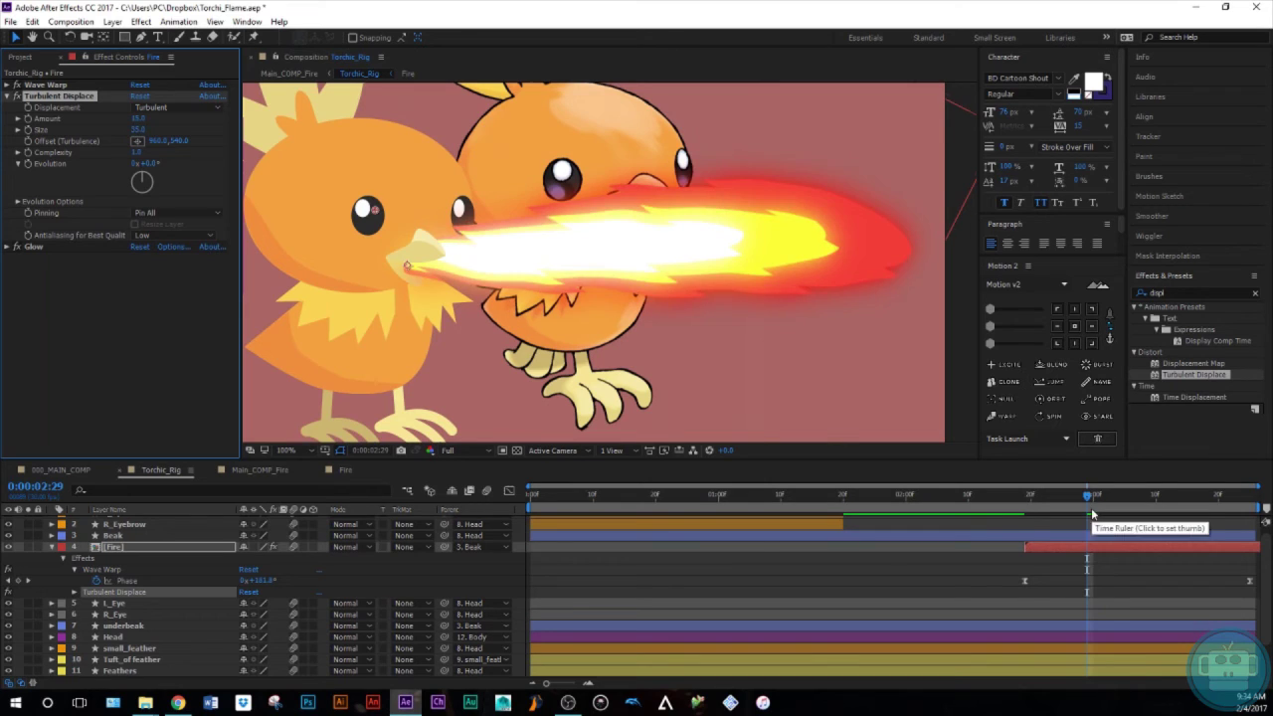
Set an Evolution keyframe of 0x+0° at 0:00:02:19 for Turbulent Displace and reveal the Fire layer's keyframes
{"action": "key", "text": "j"}
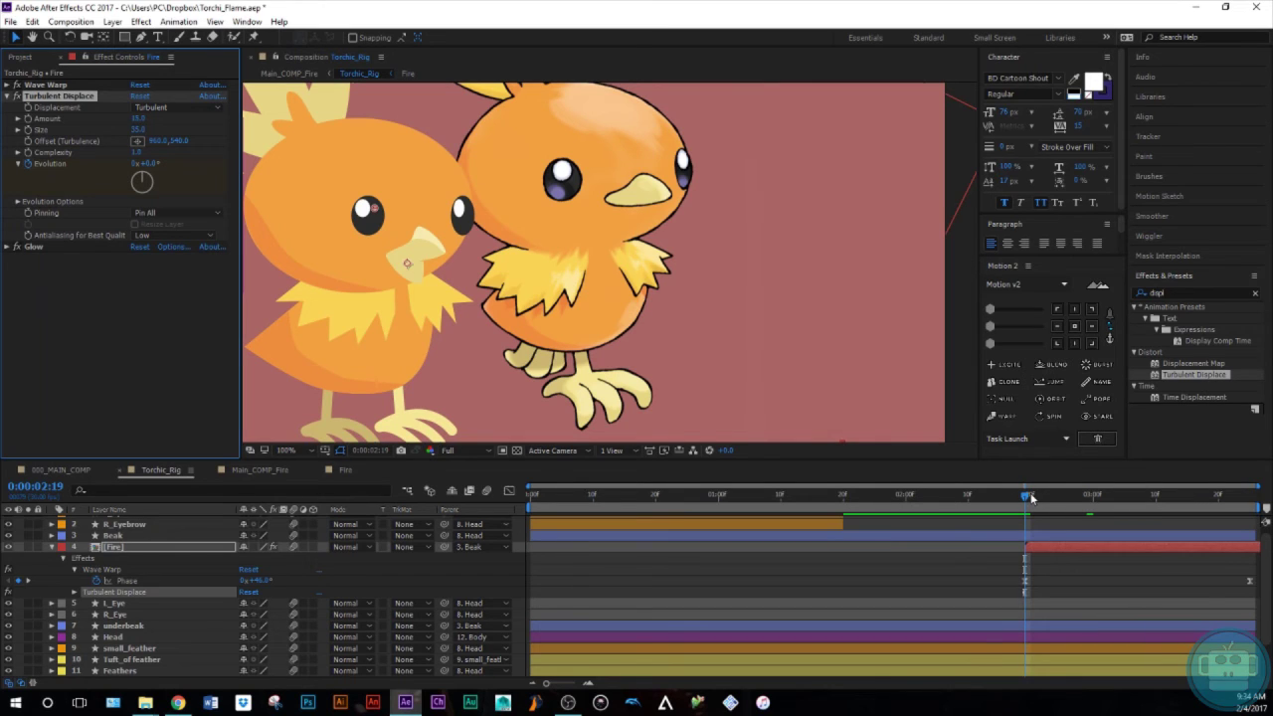
{"action": "key", "text": "u"}
{"action": "key", "text": "u"}
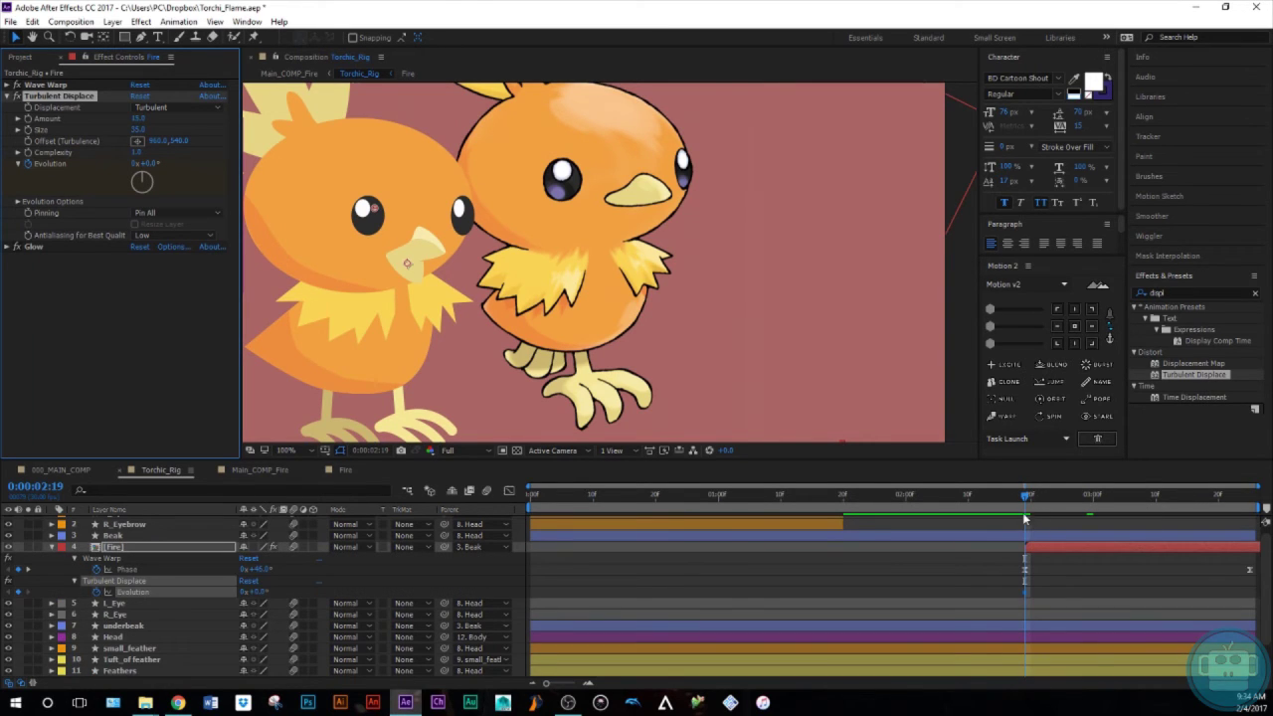
Set the Evolution keyframe at 0:00:03:25 to 4x+0° after trying 1x+0°
{"action": "key", "text": "space"}
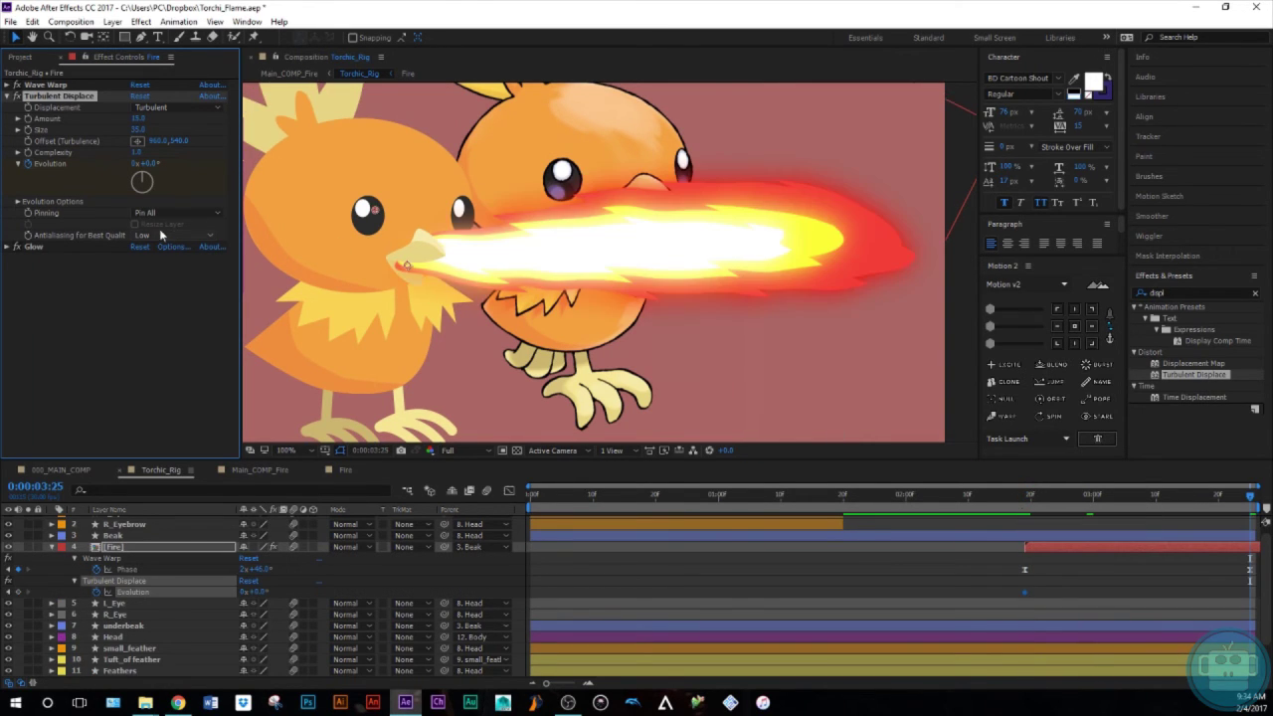
{"action": "left_click", "coordinate": [135, 164]}
{"action": "type", "text": "1"}
{"action": "key", "text": "Return"}
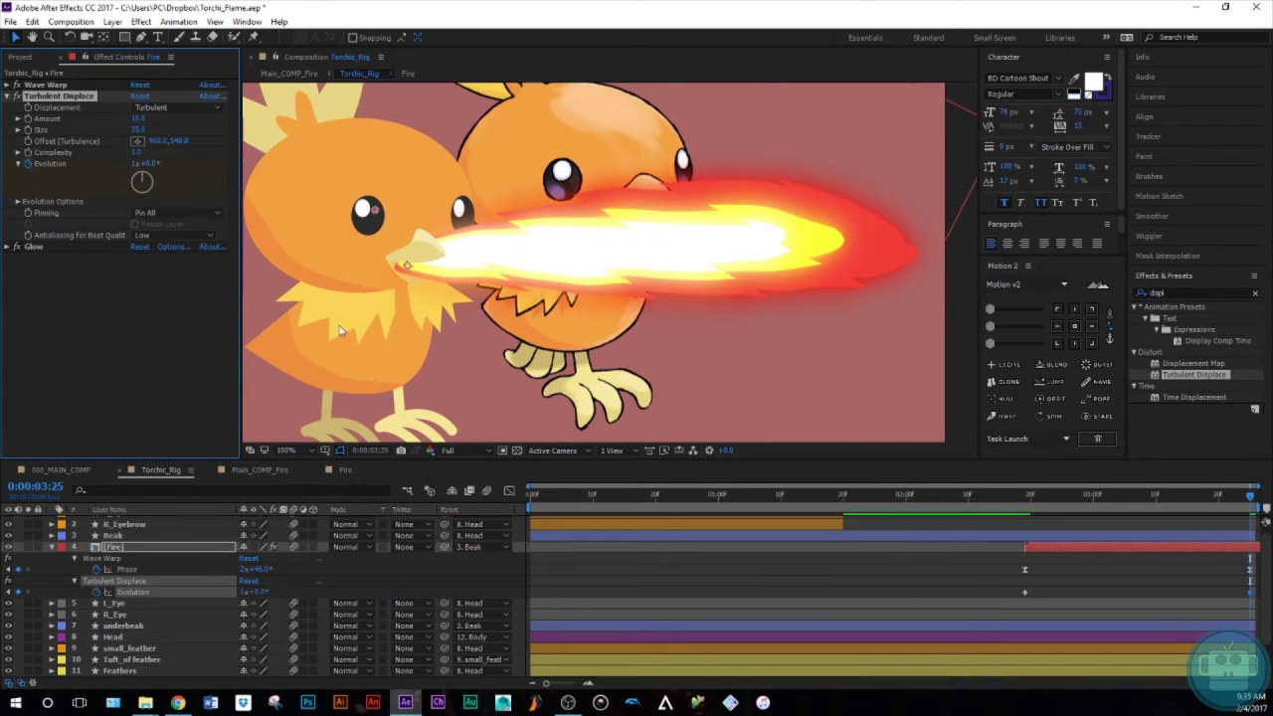
{"action": "left_click", "coordinate": [134, 164]}
{"action": "type", "text": "4"}
{"action": "key", "text": "Return"}
Scrub through the flame animation between 0:00:02:20 and 0:00:03:25 to check its growth and distortion, deselecting the Fire layer
{"action": "mouse_move", "coordinate": [1247, 498]}
{"action": "left_mouse_down"}
{"action": "mouse_move", "coordinate": [1038, 576]}
{"action": "mouse_move", "coordinate": [1121, 577]}
{"action": "mouse_move", "coordinate": [963, 605]}
{"action": "mouse_move", "coordinate": [1143, 582]}
{"action": "mouse_move", "coordinate": [1019, 590]}
{"action": "mouse_move", "coordinate": [1041, 582]}
{"action": "mouse_move", "coordinate": [1126, 582]}
{"action": "mouse_move", "coordinate": [952, 619]}
{"action": "mouse_move", "coordinate": [1149, 621]}
{"action": "mouse_move", "coordinate": [947, 604]}
{"action": "mouse_move", "coordinate": [1108, 622]}
{"action": "mouse_move", "coordinate": [952, 614]}
{"action": "mouse_move", "coordinate": [1066, 629]}
{"action": "mouse_move", "coordinate": [1005, 640]}
{"action": "mouse_move", "coordinate": [1030, 634]}
{"action": "left_mouse_up"}
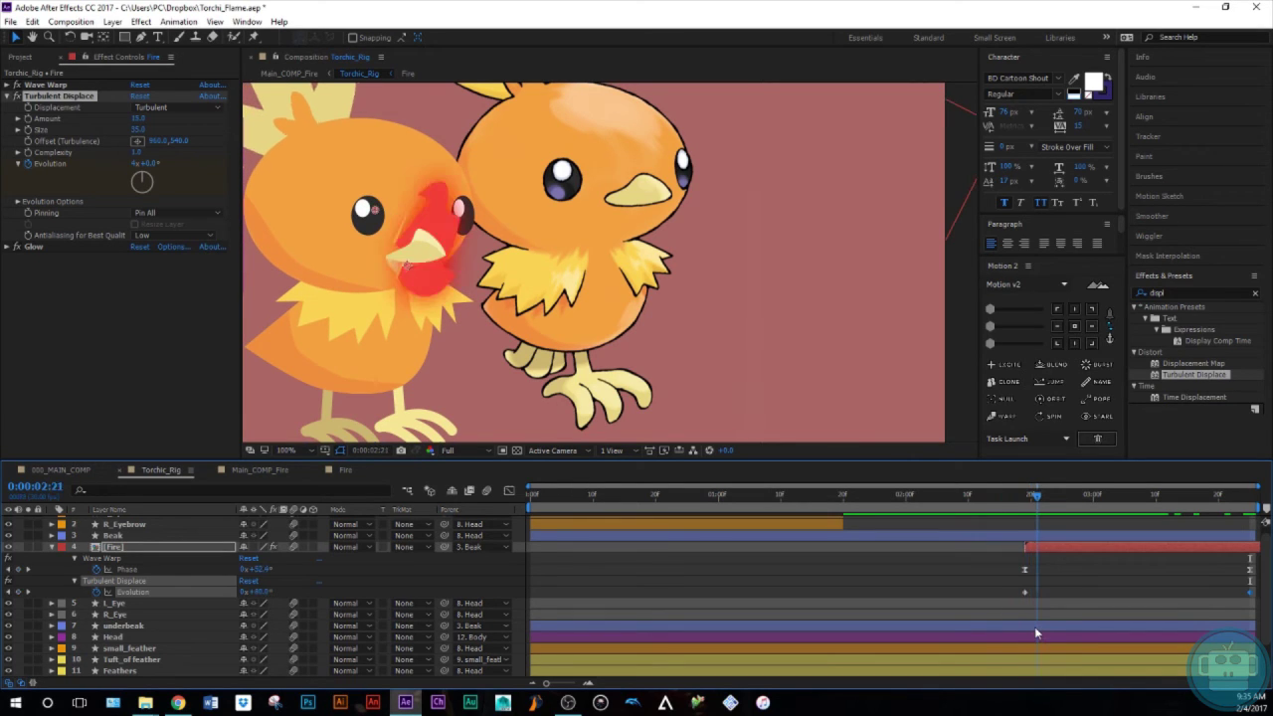
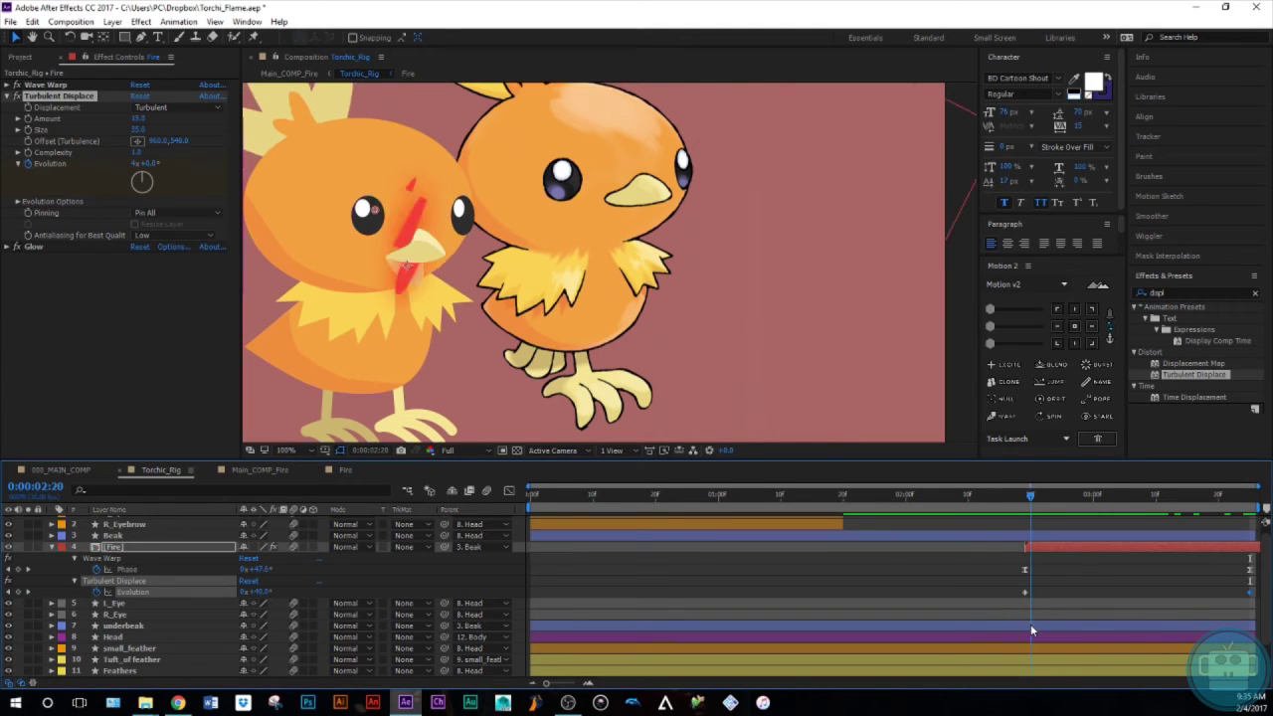
{"action": "left_click_drag", "start_coordinate": [1030, 623], "coordinate": [1132, 639]}
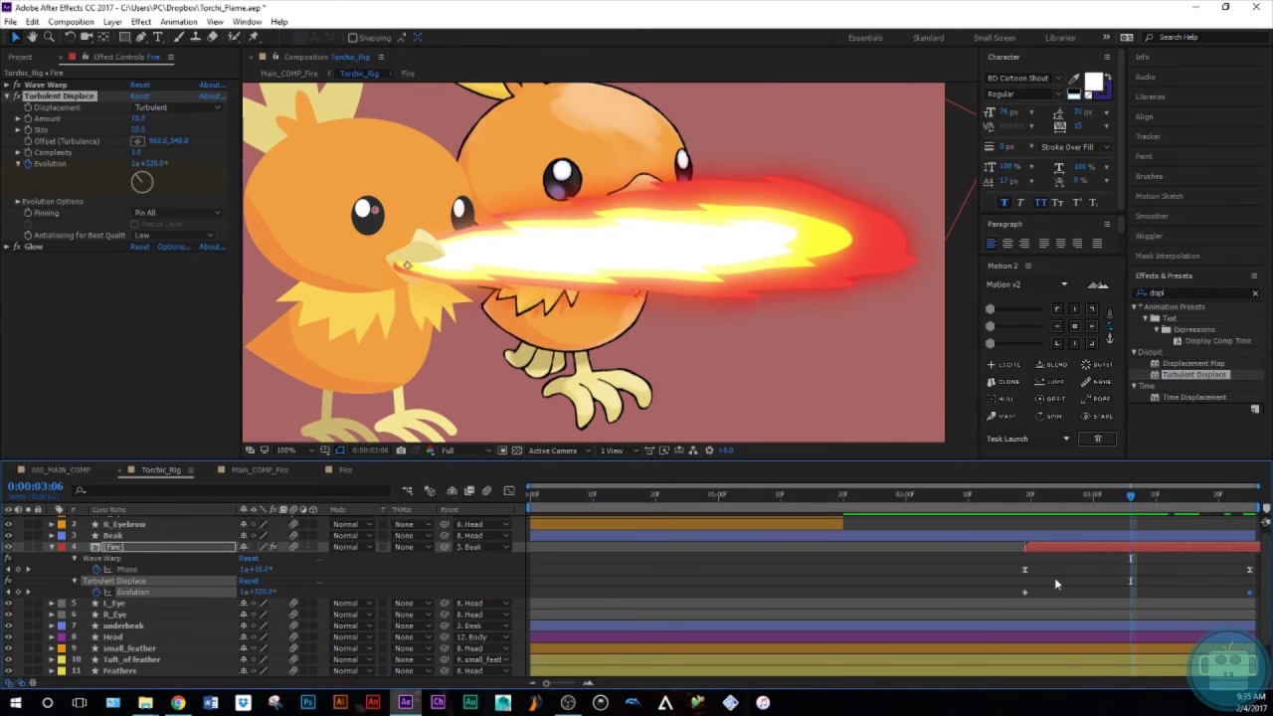
{"action": "left_click", "coordinate": [1054, 583]}
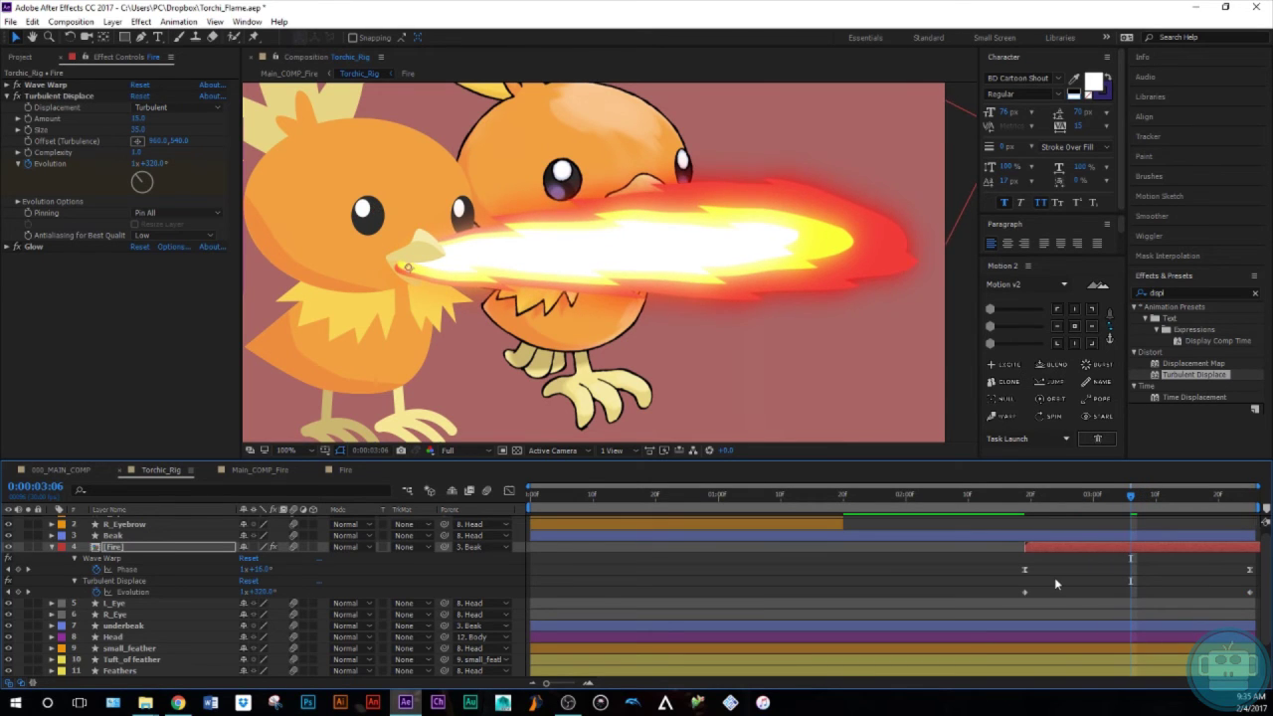
{"action": "left_click_drag", "start_coordinate": [1131, 500], "coordinate": [1263, 568]}
{"action": "left_click", "coordinate": [51, 547]}
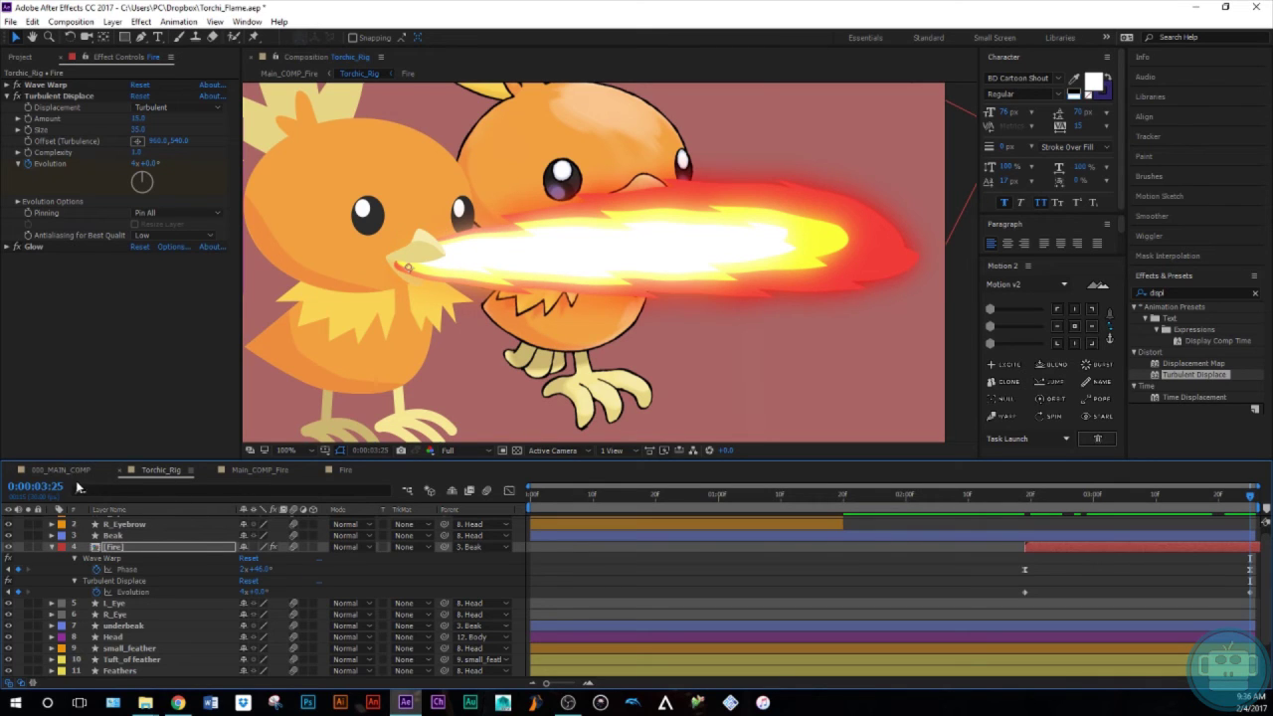
{"action": "left_click", "coordinate": [1078, 563]}
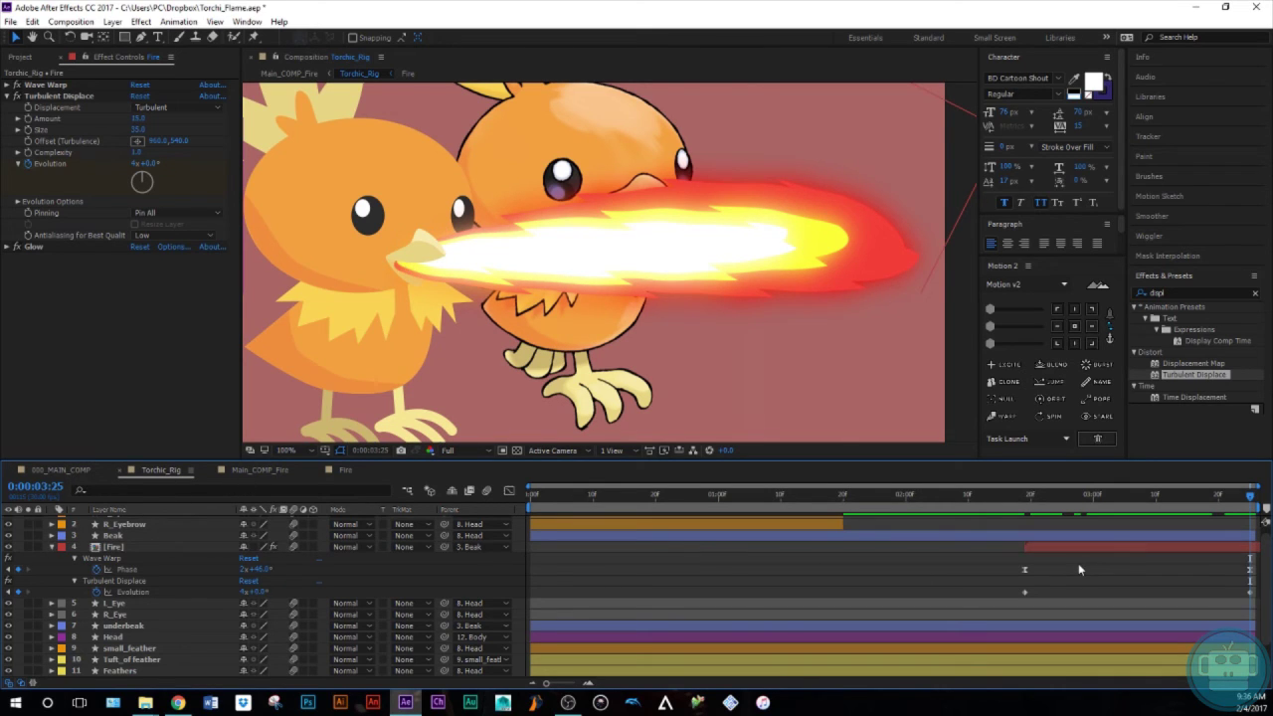
{"action": "scroll", "coordinate": [1077, 563], "scroll_direction": "up", "scroll_amount": 1}
{"action": "left_click_drag", "start_coordinate": [1083, 496], "coordinate": [1265, 545]}
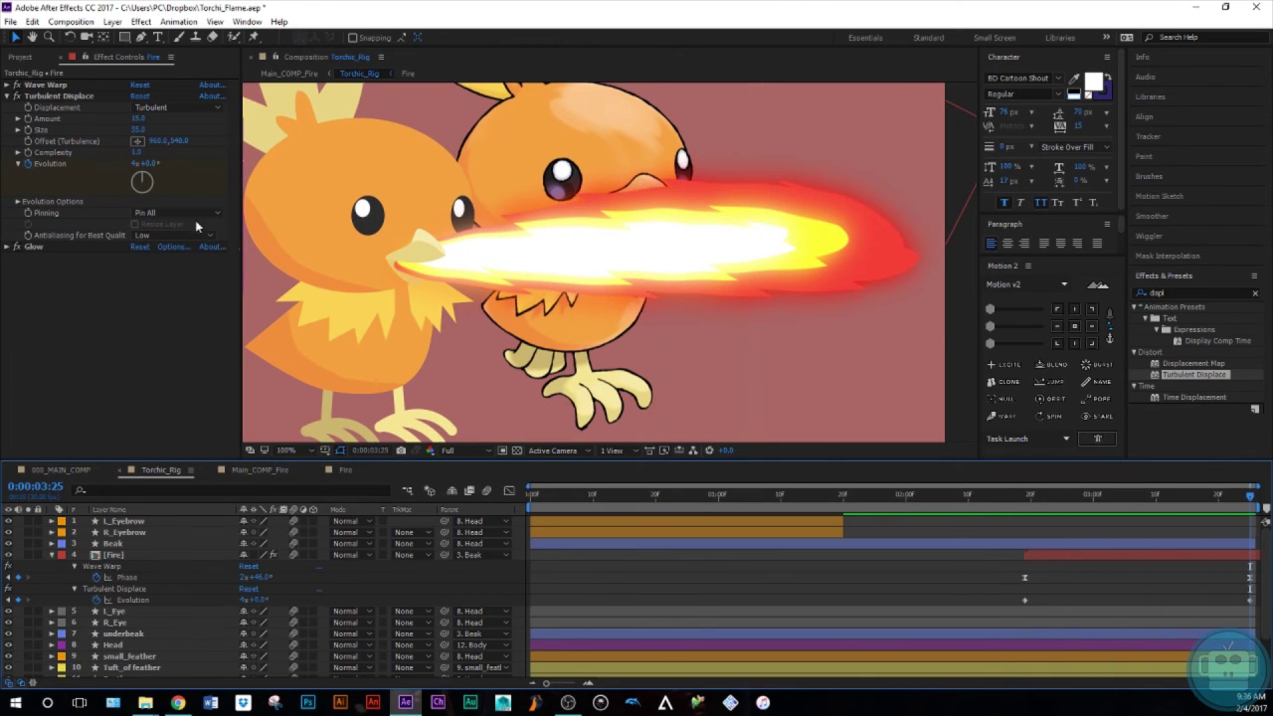
Search the effects for "par" and pick CC Particle Systems II, collapsing the Fire layer's Turbulent Displace settings
{"action": "left_click", "coordinate": [7, 97]}
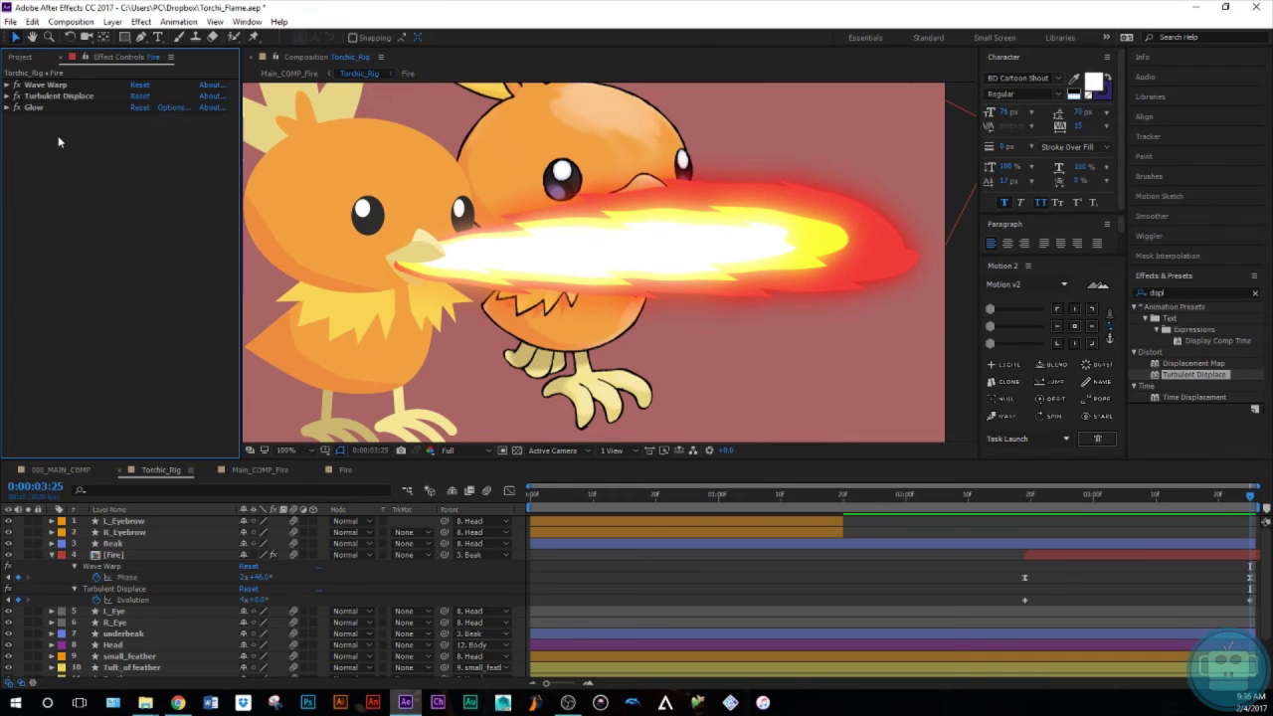
{"action": "left_click", "coordinate": [1098, 594]}
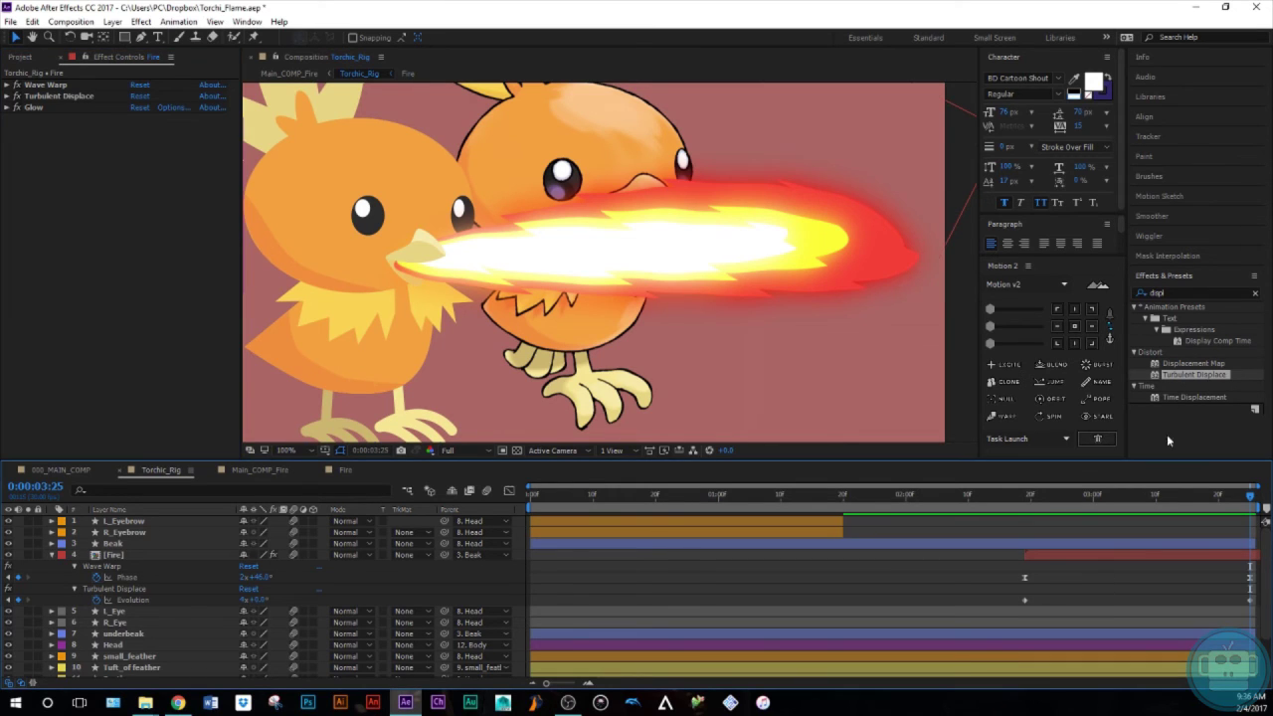
{"action": "left_click", "coordinate": [1183, 293]}
{"action": "type", "text": "par"}
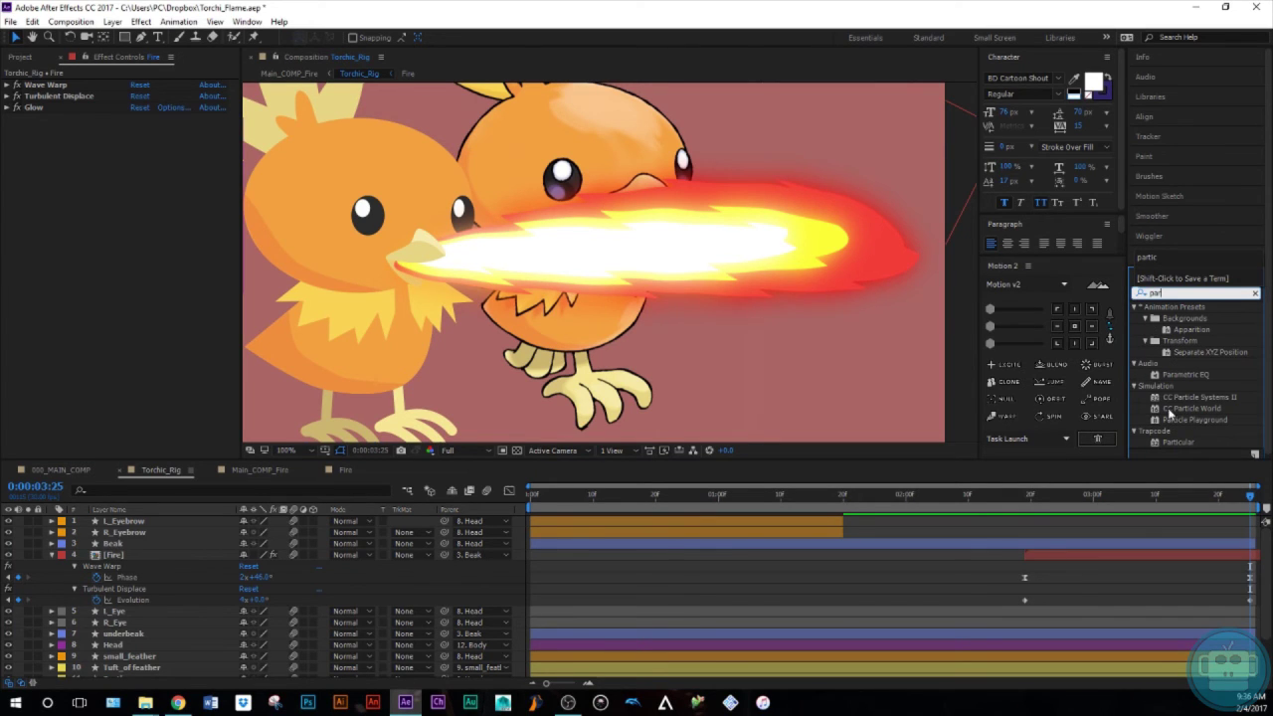
{"action": "left_click", "coordinate": [1197, 398]}
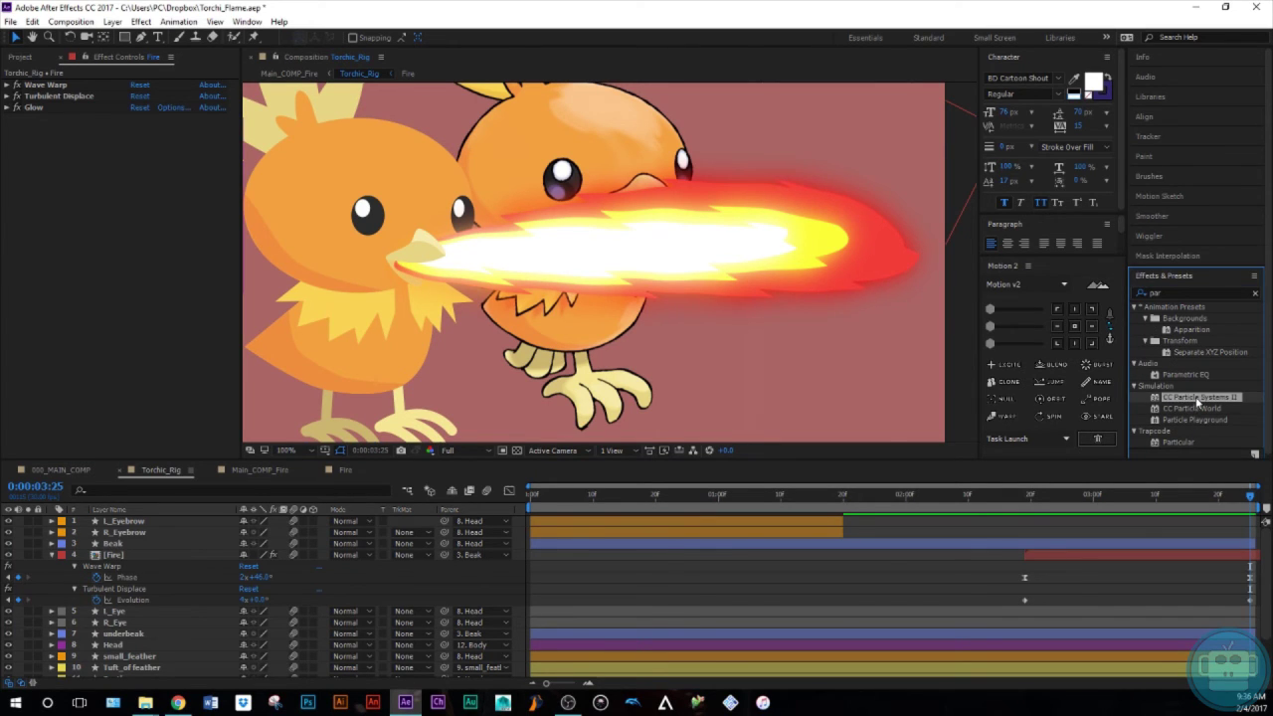
Open the Fire precomposition, add a new solid with default settings and place it below the Flame layer
{"action": "double_click", "coordinate": [1106, 555]}
{"action": "left_click_drag", "start_coordinate": [1183, 398], "coordinate": [200, 587]}
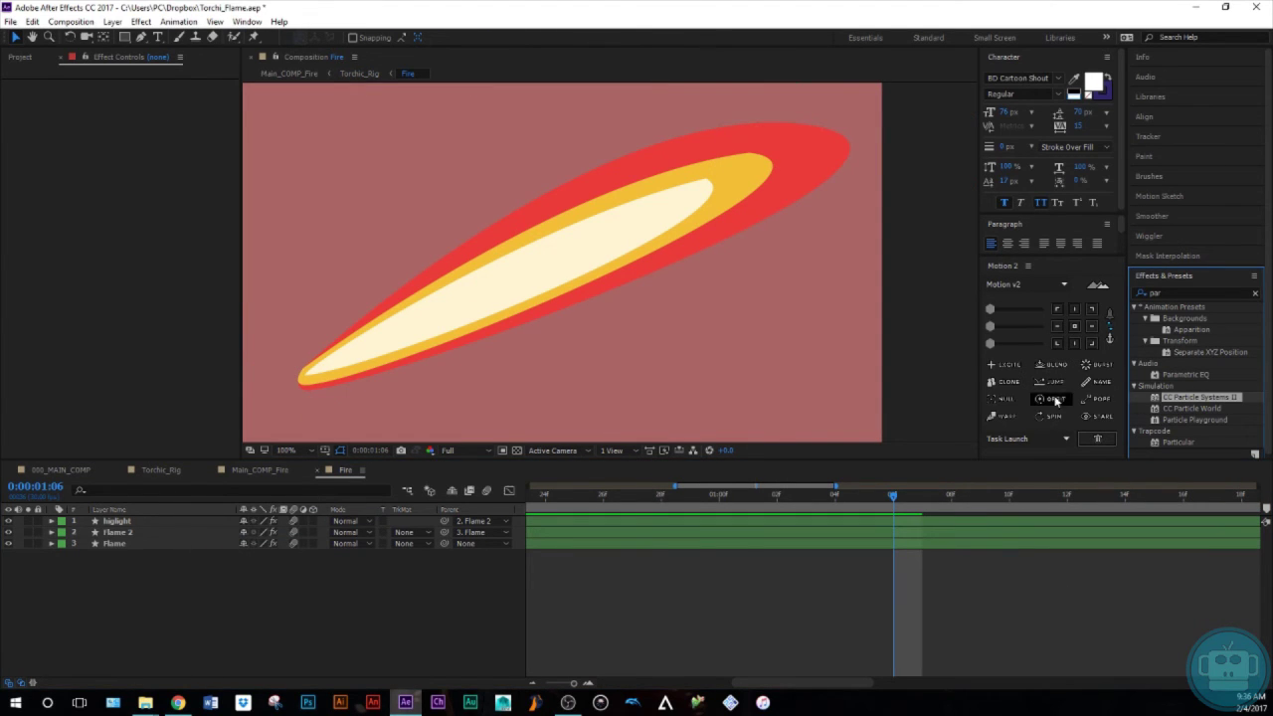
{"action": "right_click", "coordinate": [215, 584]}
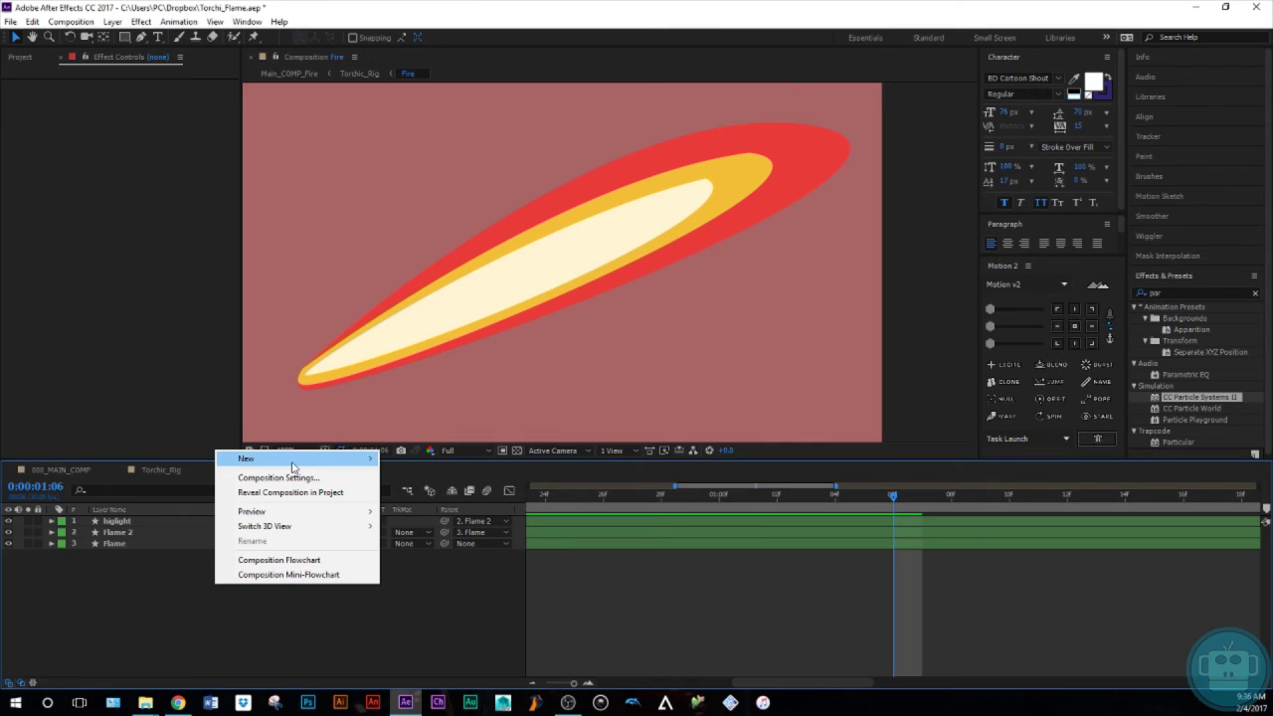
{"action": "mouse_move", "coordinate": [295, 463]}
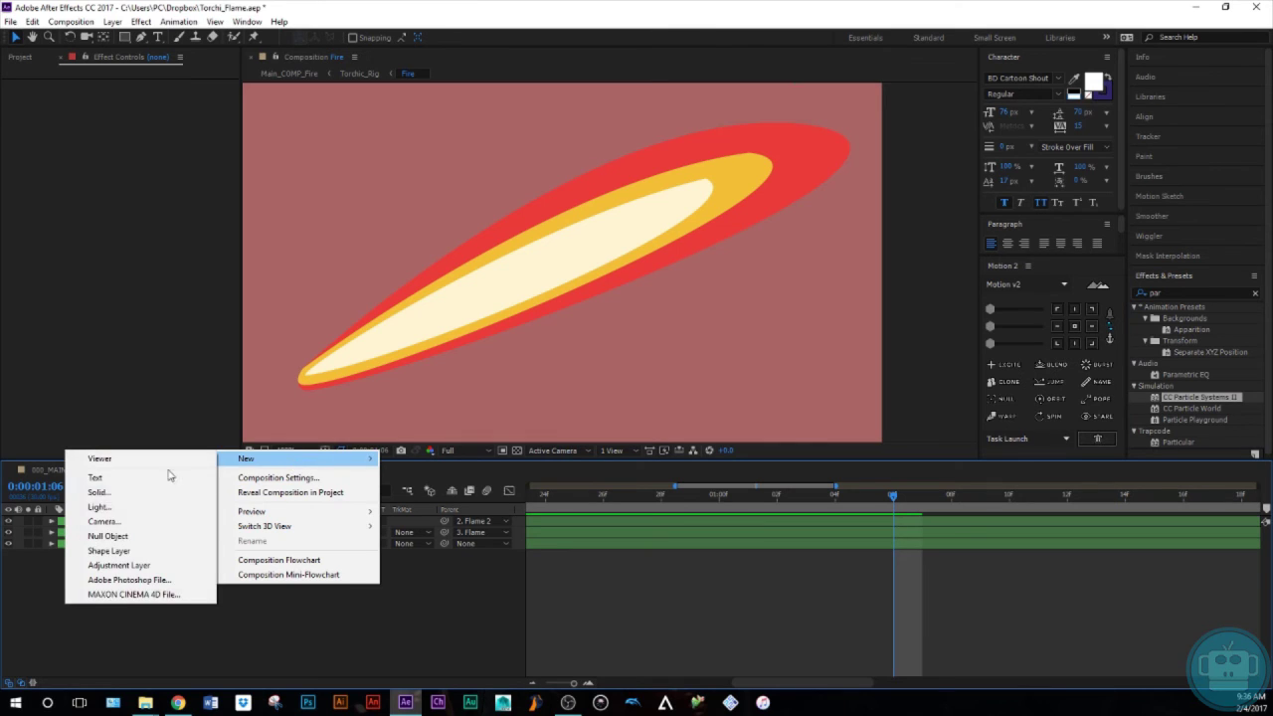
{"action": "left_click", "coordinate": [99, 492]}
{"action": "key", "text": "Return"}
{"action": "left_click_drag", "start_coordinate": [111, 521], "coordinate": [125, 576]}
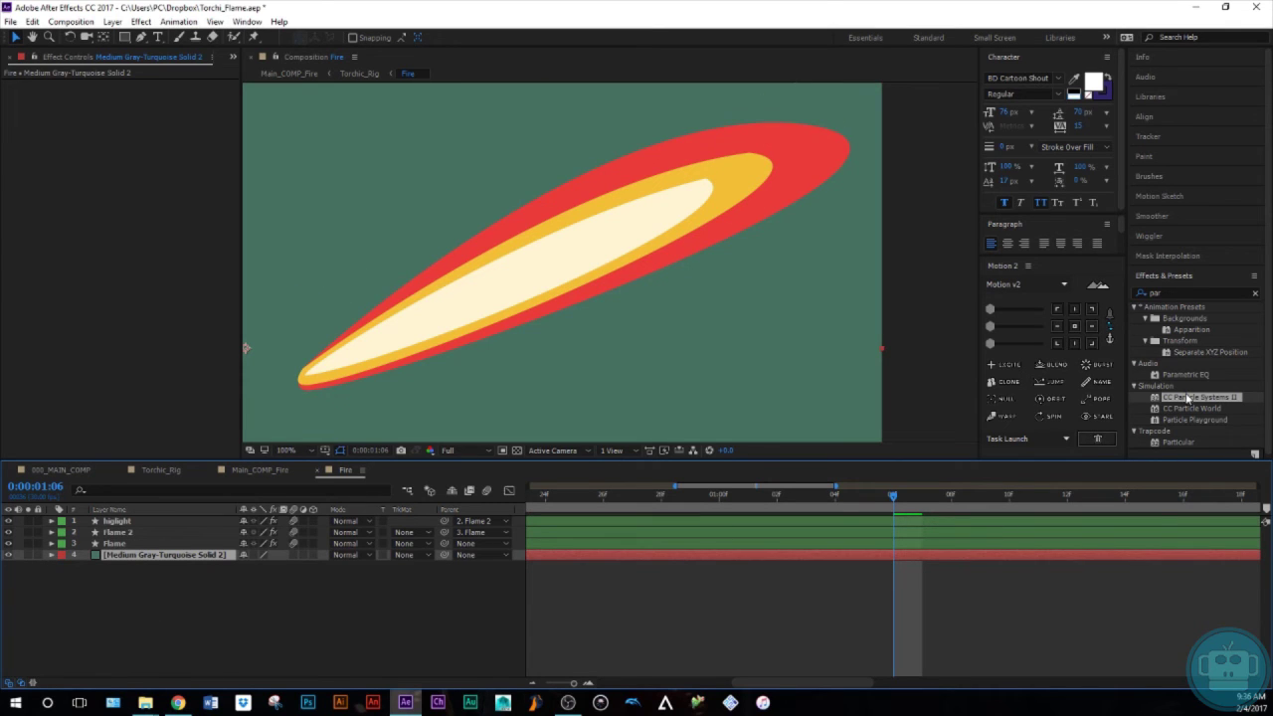
Apply CC Particle Systems II to the solid and place its producer point at the flame's narrow base
{"action": "left_click_drag", "start_coordinate": [1188, 402], "coordinate": [120, 234]}
{"action": "key", "text": "space"}
{"action": "left_click_drag", "start_coordinate": [319, 311], "coordinate": [367, 304]}
{"action": "left_click_drag", "start_coordinate": [296, 344], "coordinate": [361, 369]}
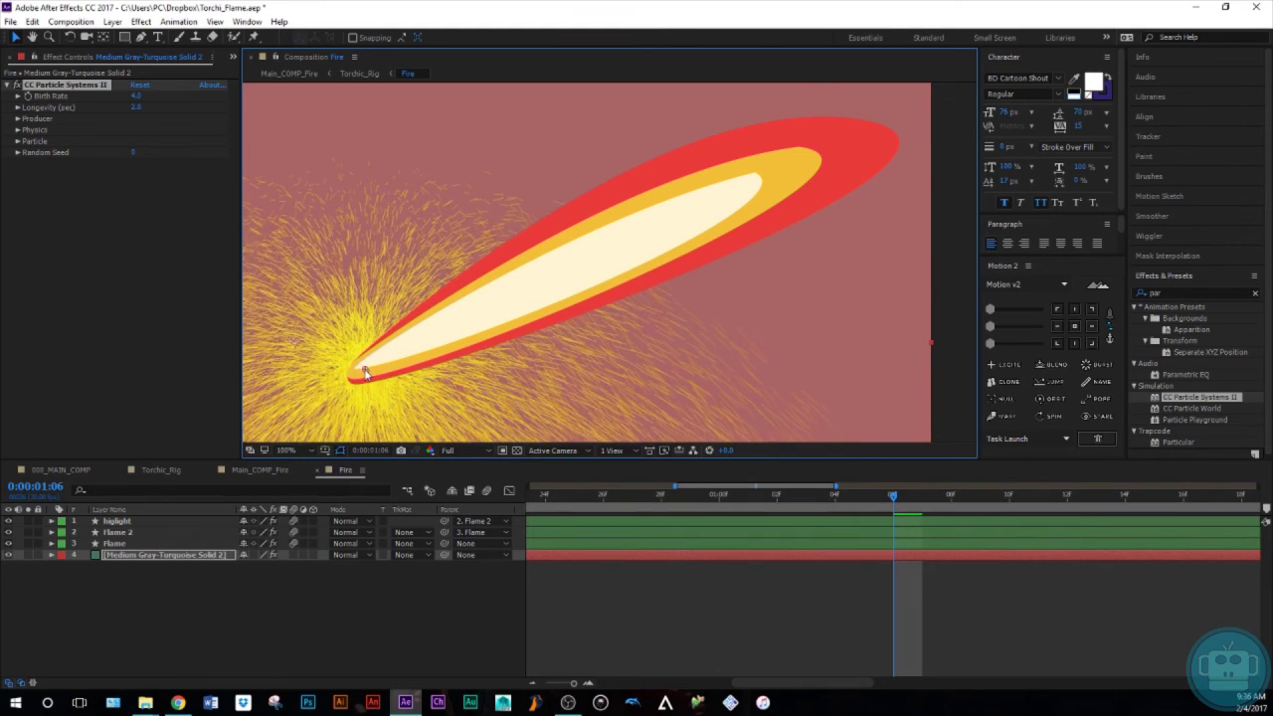
Set the particle Birth Rate to 0.2 and change the Physics Animation to Vortex
{"action": "left_click", "coordinate": [135, 96]}
{"action": "type", "text": "."}
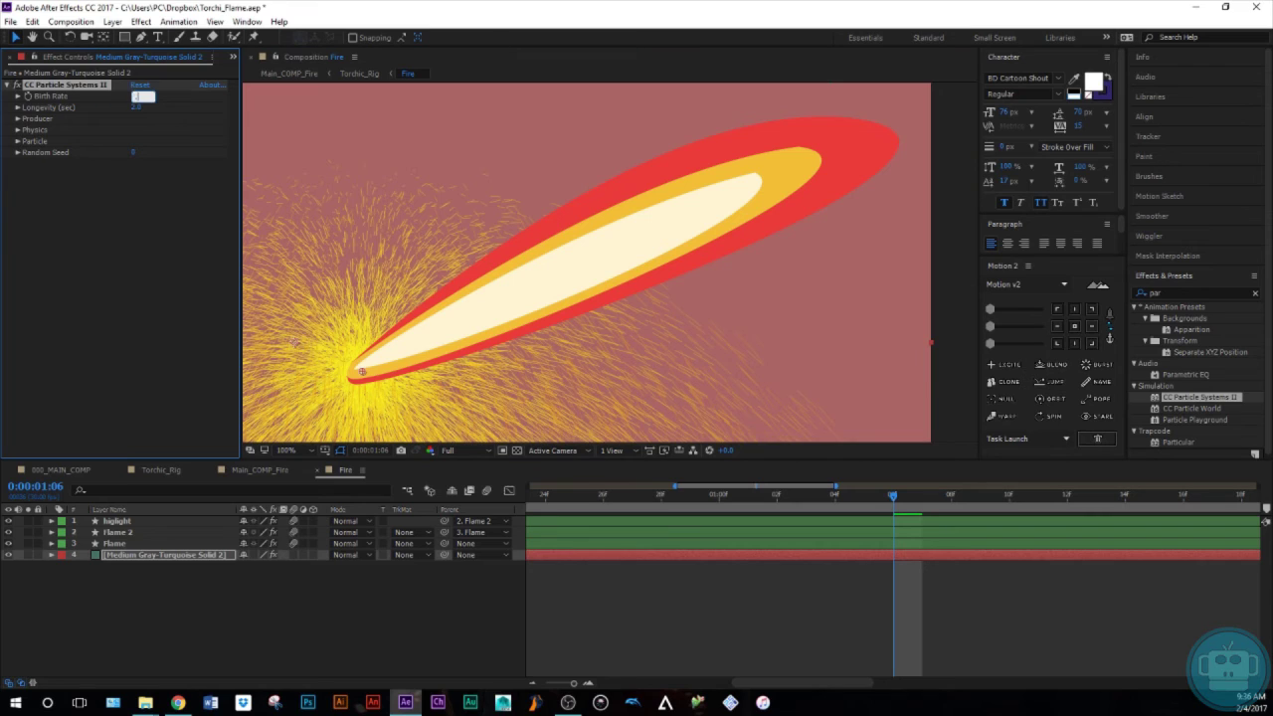
{"action": "type", "text": "2"}
{"action": "key", "text": "Return"}
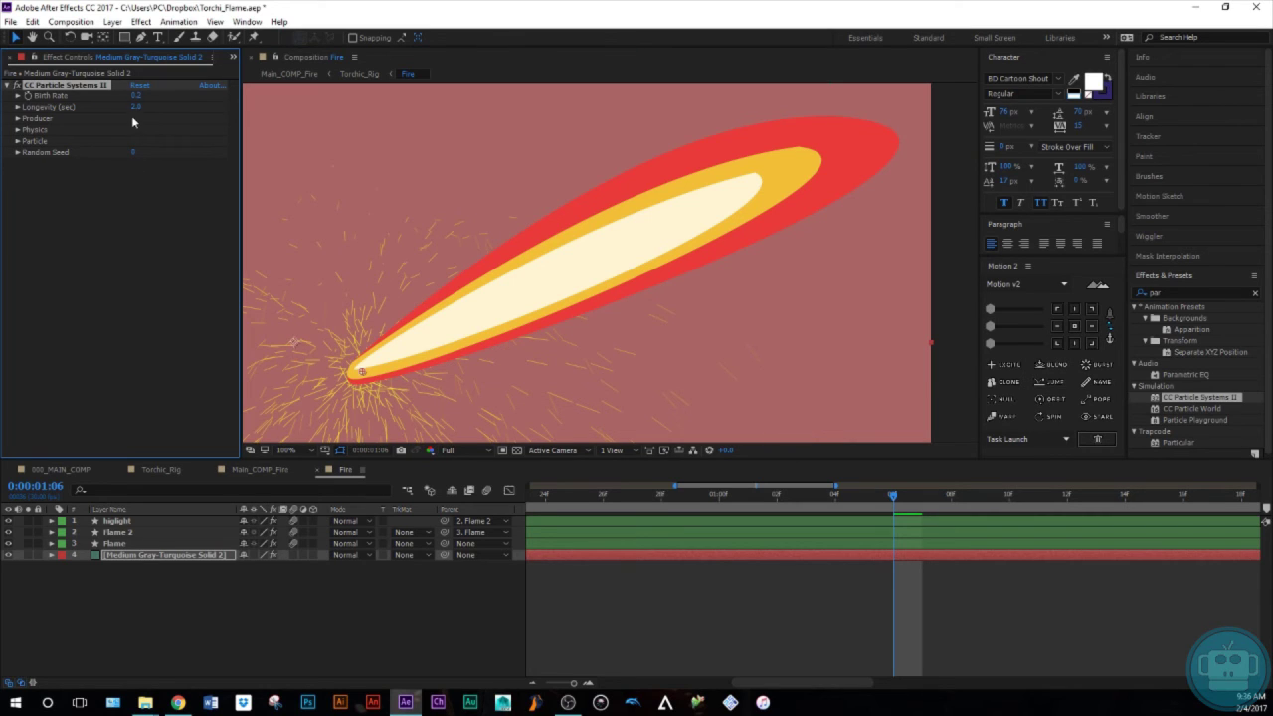
{"action": "left_click", "coordinate": [17, 130]}
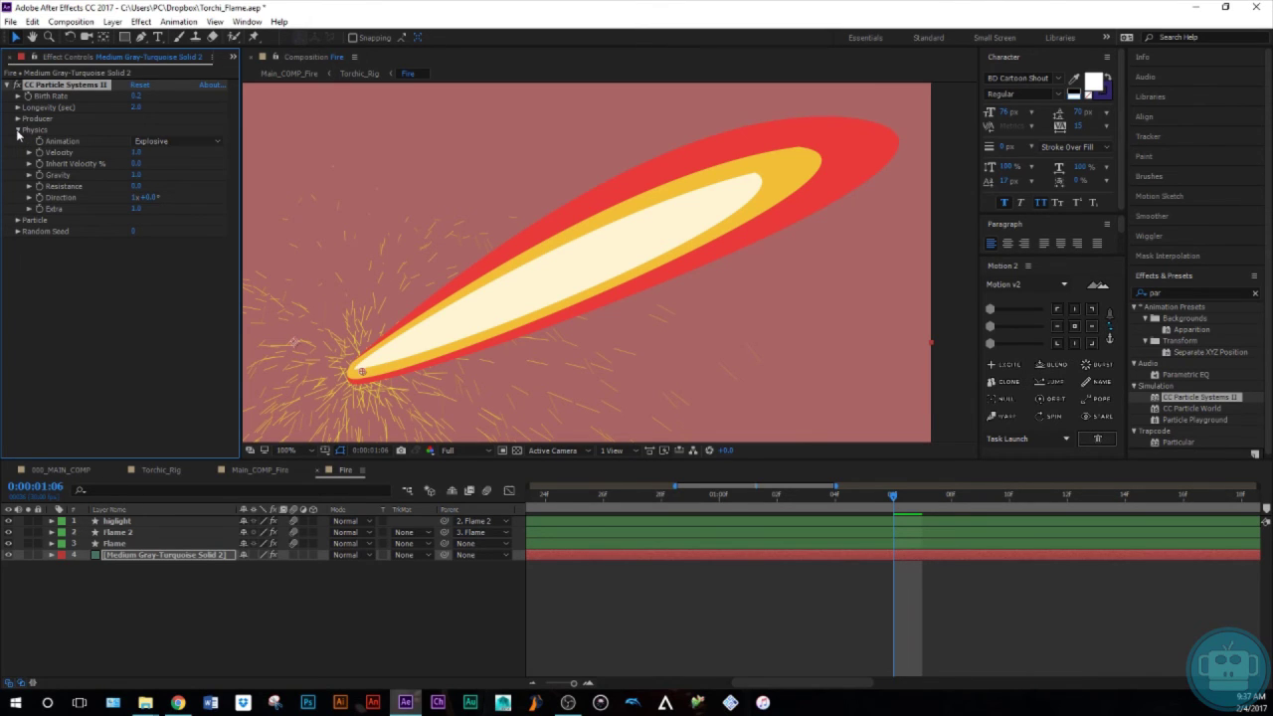
{"action": "left_click", "coordinate": [174, 141]}
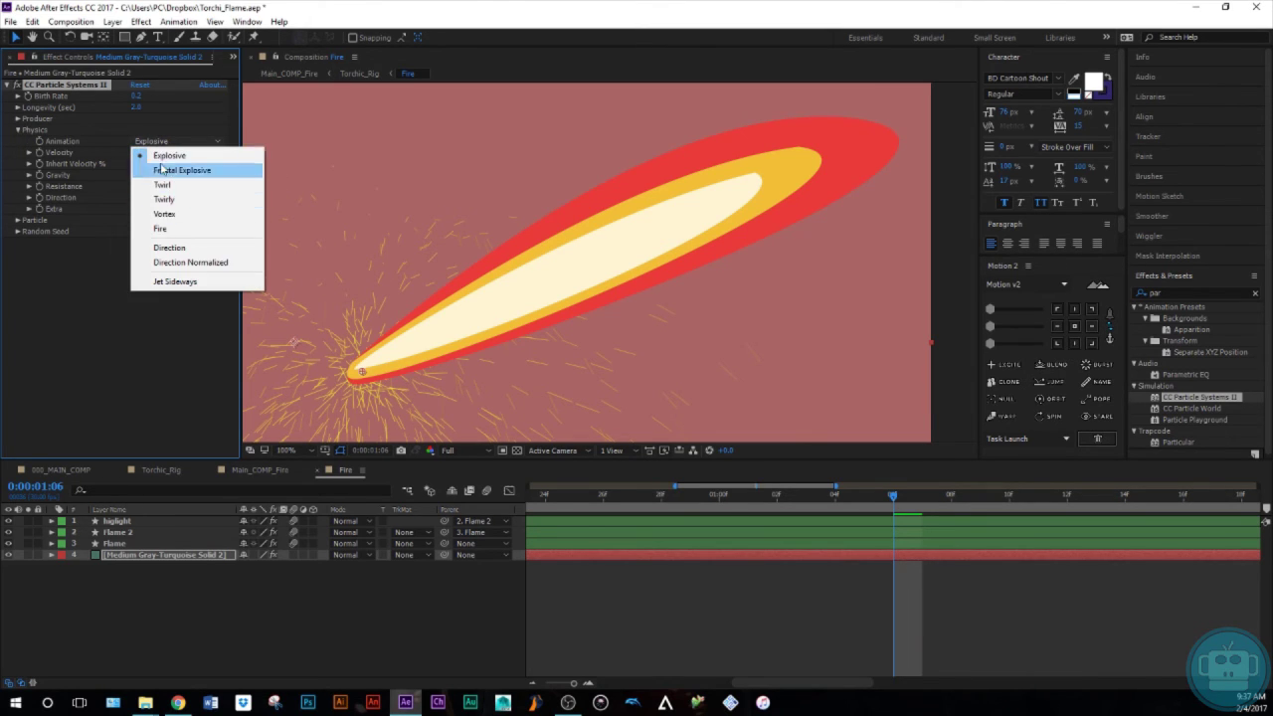
{"action": "left_click", "coordinate": [164, 213]}
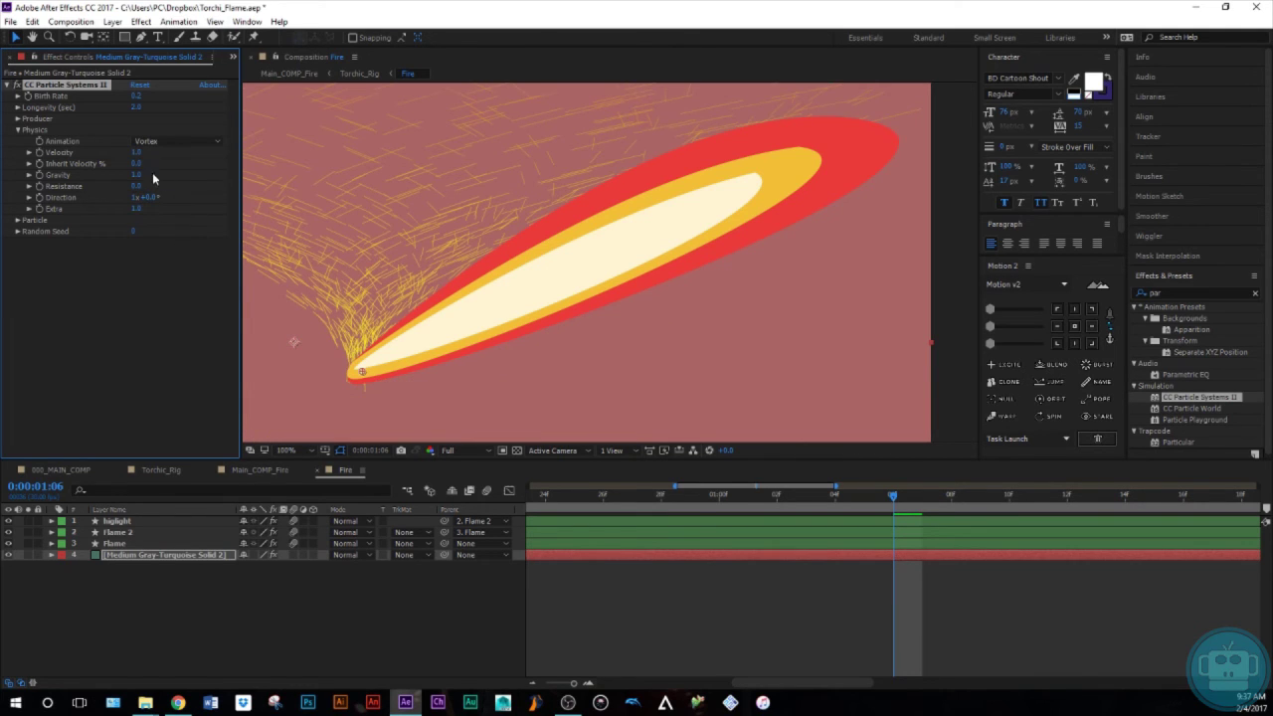
Set the particle Direction to 1x+35° and enlarge the producer to Radius X 12 and Radius Y 33
{"action": "left_click", "coordinate": [17, 220]}
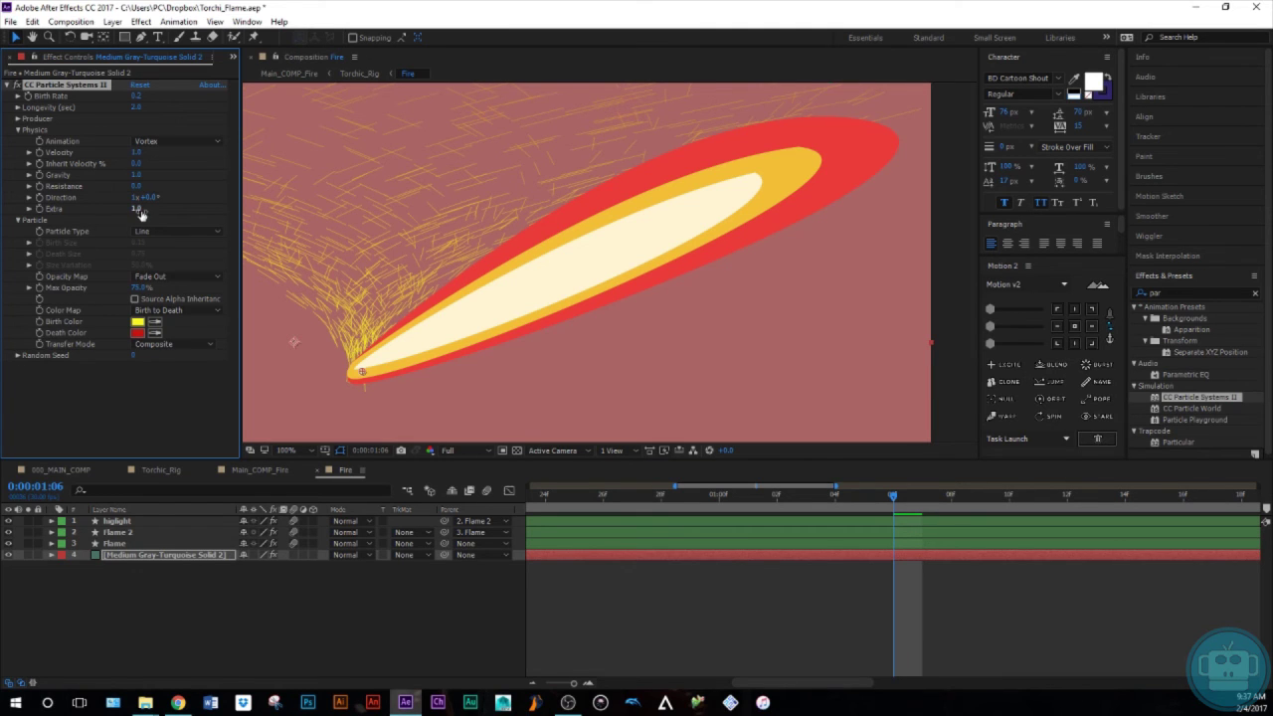
{"action": "left_click_drag", "start_coordinate": [144, 197], "coordinate": [163, 193]}
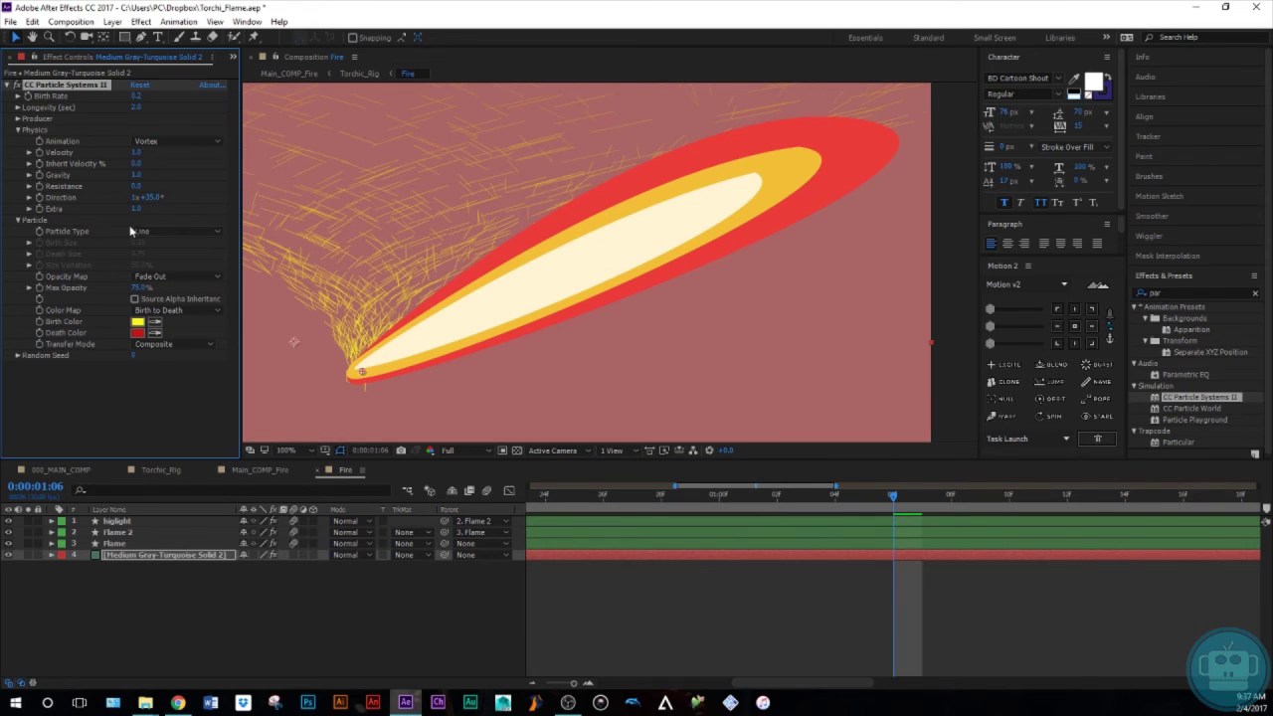
{"action": "left_click", "coordinate": [151, 231]}
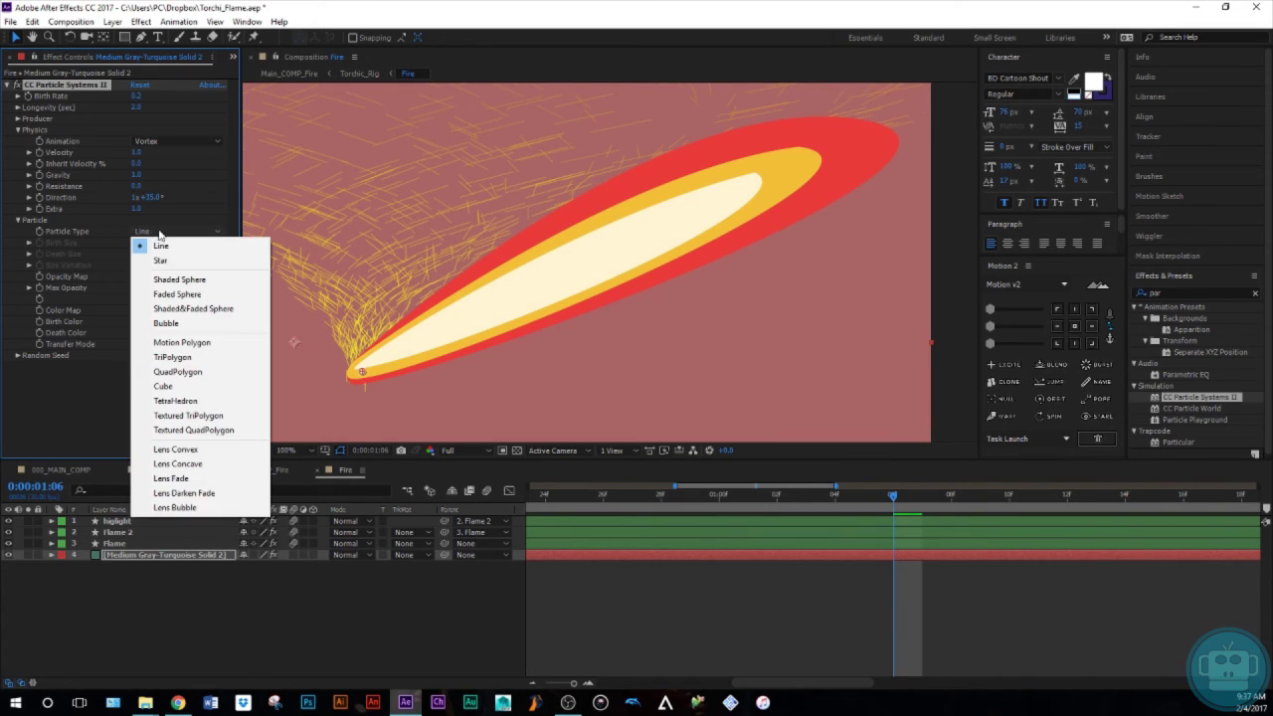
{"action": "left_click", "coordinate": [83, 371]}
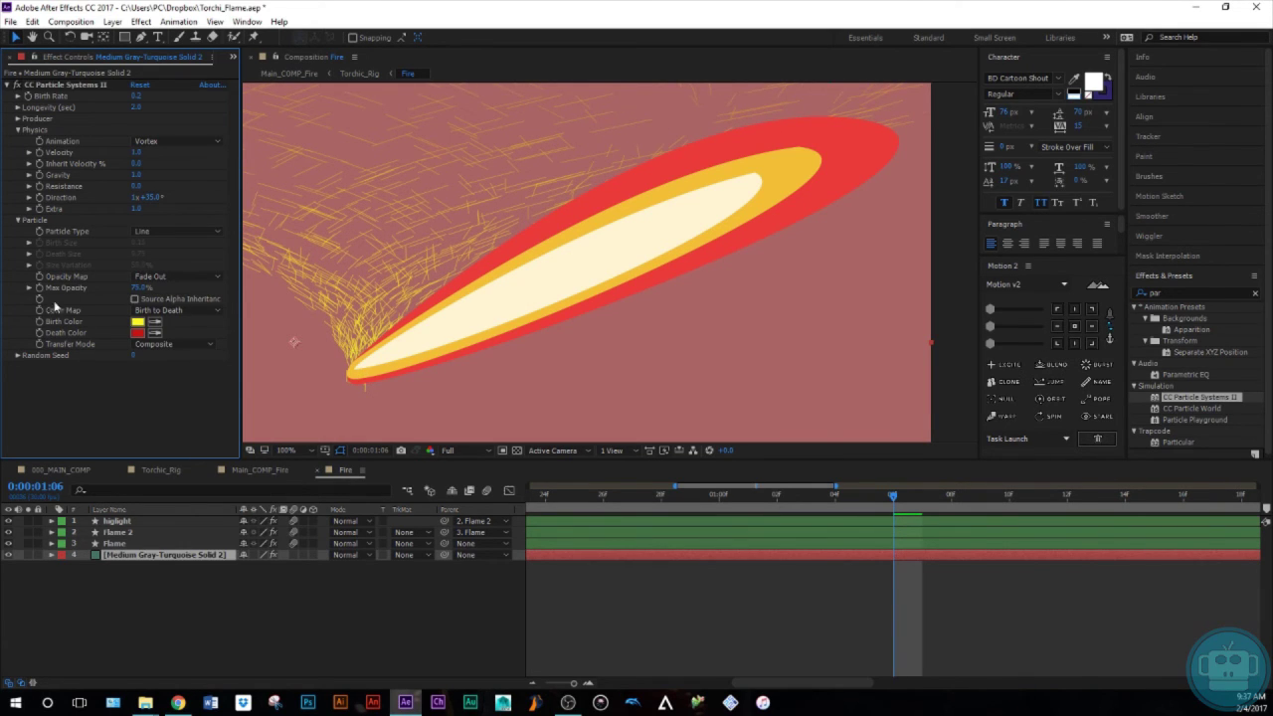
{"action": "left_click", "coordinate": [18, 220]}
{"action": "left_click", "coordinate": [18, 119]}
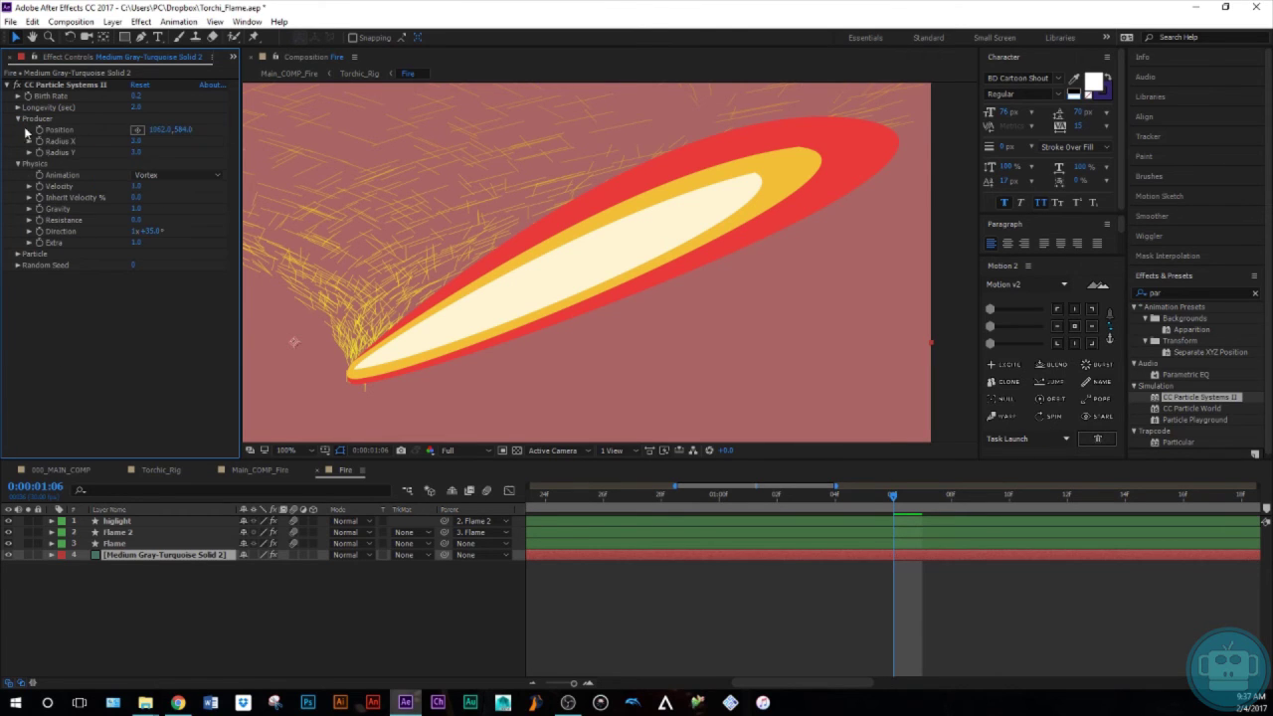
{"action": "mouse_move", "coordinate": [134, 142]}
{"action": "left_mouse_down"}
{"action": "mouse_move", "coordinate": [179, 142]}
{"action": "mouse_move", "coordinate": [138, 154]}
{"action": "mouse_move", "coordinate": [151, 143]}
{"action": "left_mouse_up"}
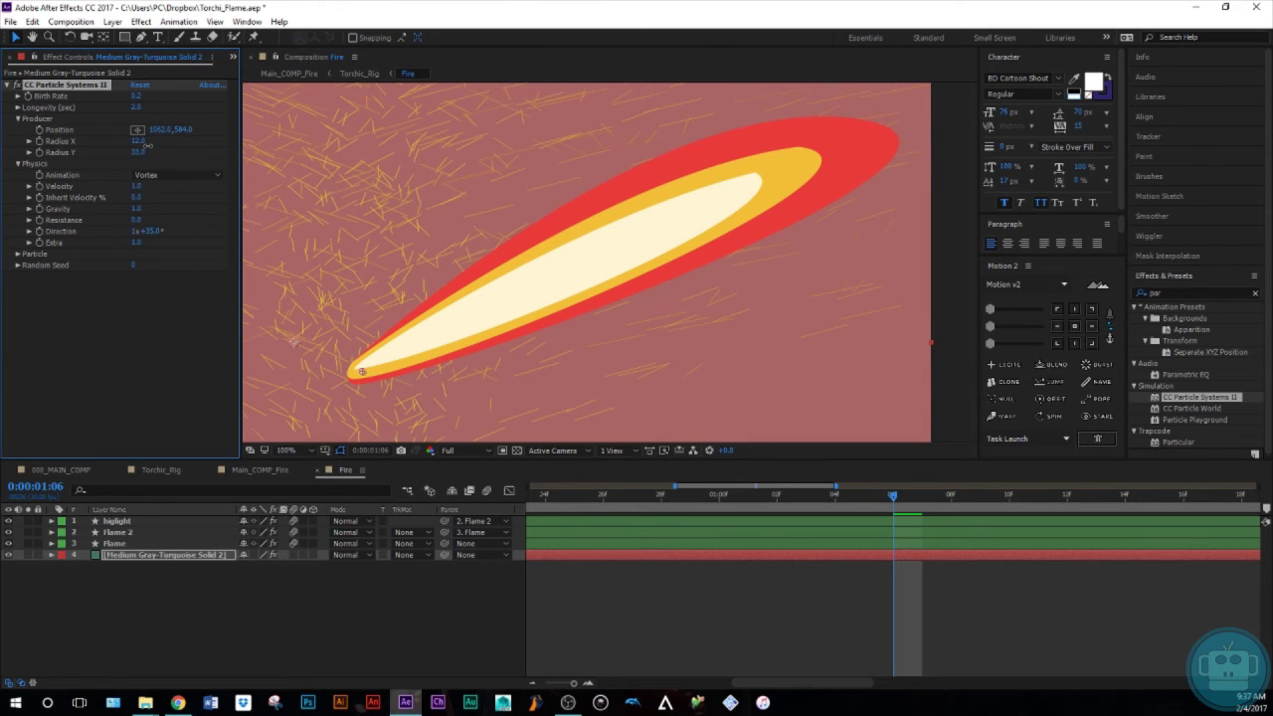
Set the Birth Rate to 0.1 and move the particle producer above the flame's base, to about 1131, 394
{"action": "left_click", "coordinate": [139, 97]}
{"action": "type", "text": "0.1"}
{"action": "key", "text": "Return"}
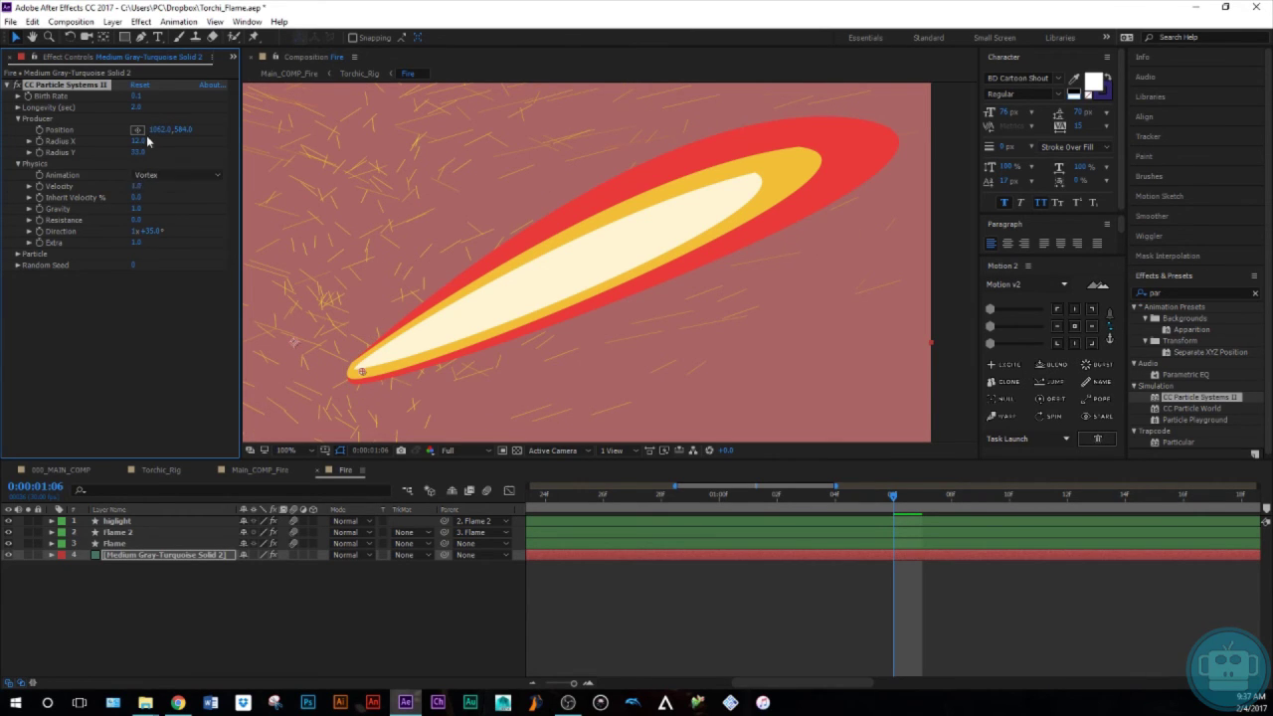
{"action": "left_click_drag", "start_coordinate": [361, 372], "coordinate": [406, 248]}
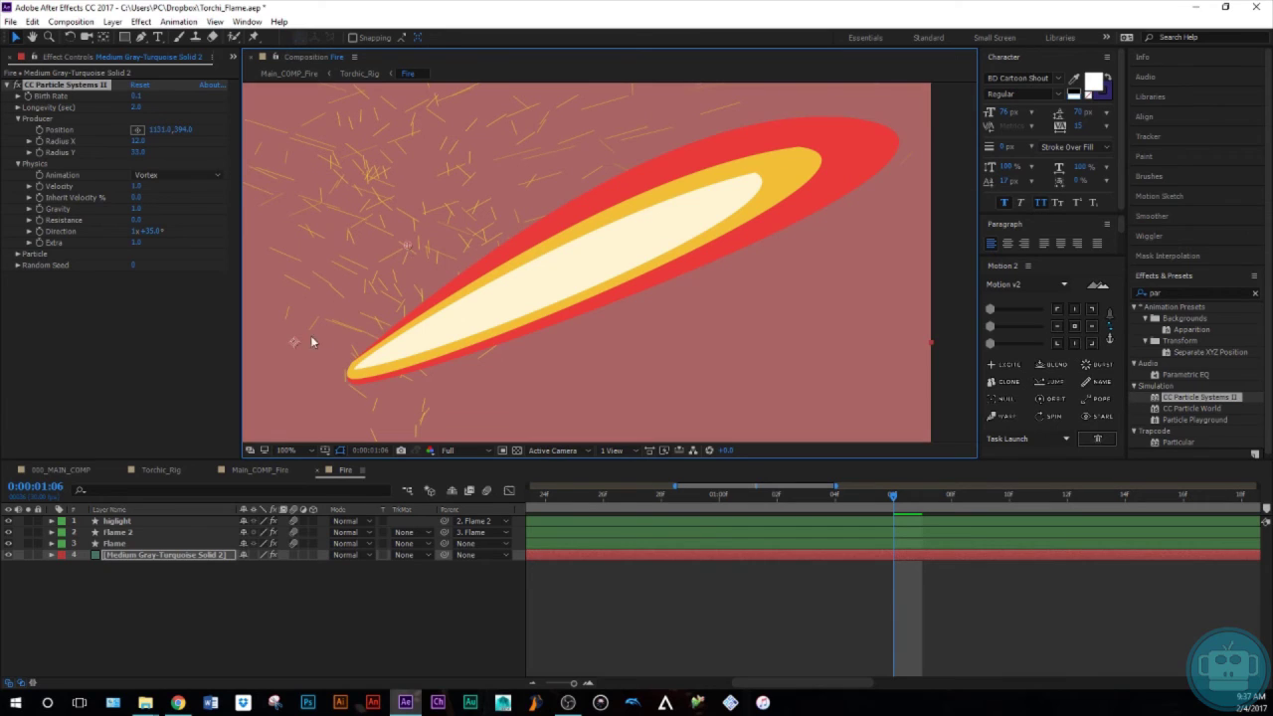
Move the solid's anchor point to the flame's base and rotate the solid clockwise by about 69°
{"action": "left_click", "coordinate": [103, 39]}
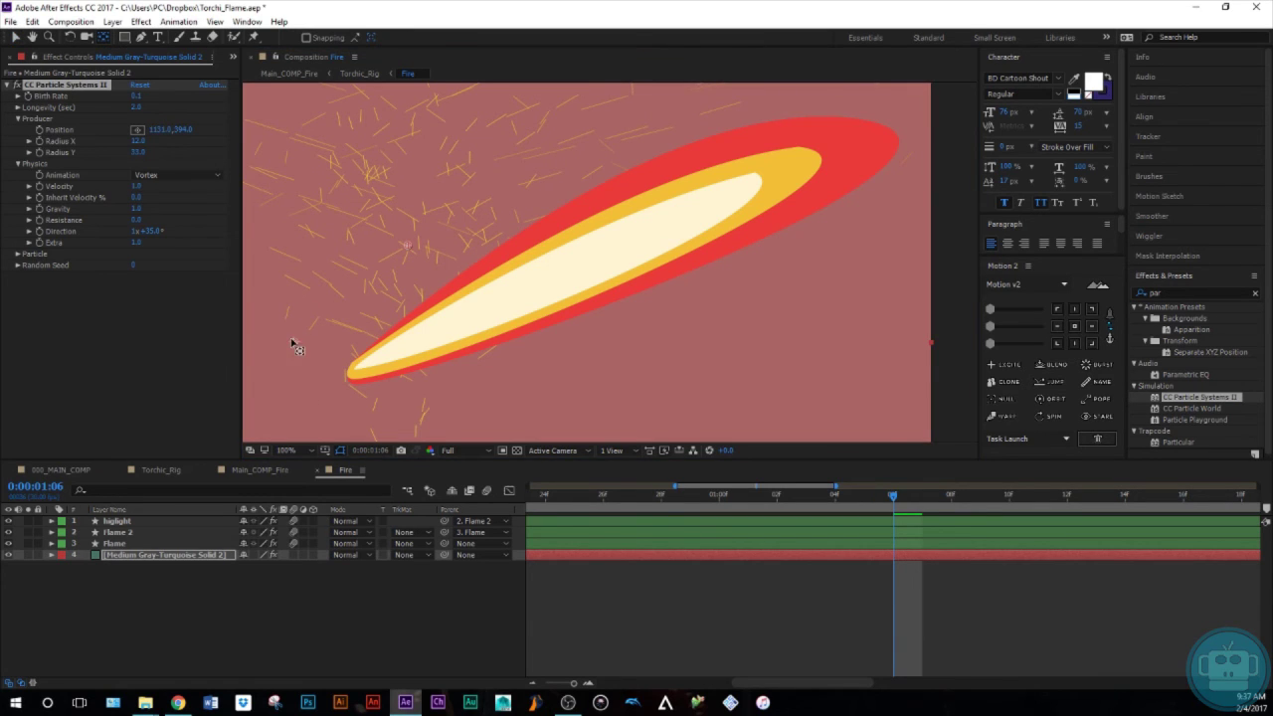
{"action": "left_click_drag", "start_coordinate": [293, 342], "coordinate": [365, 374]}
{"action": "key", "text": "r"}
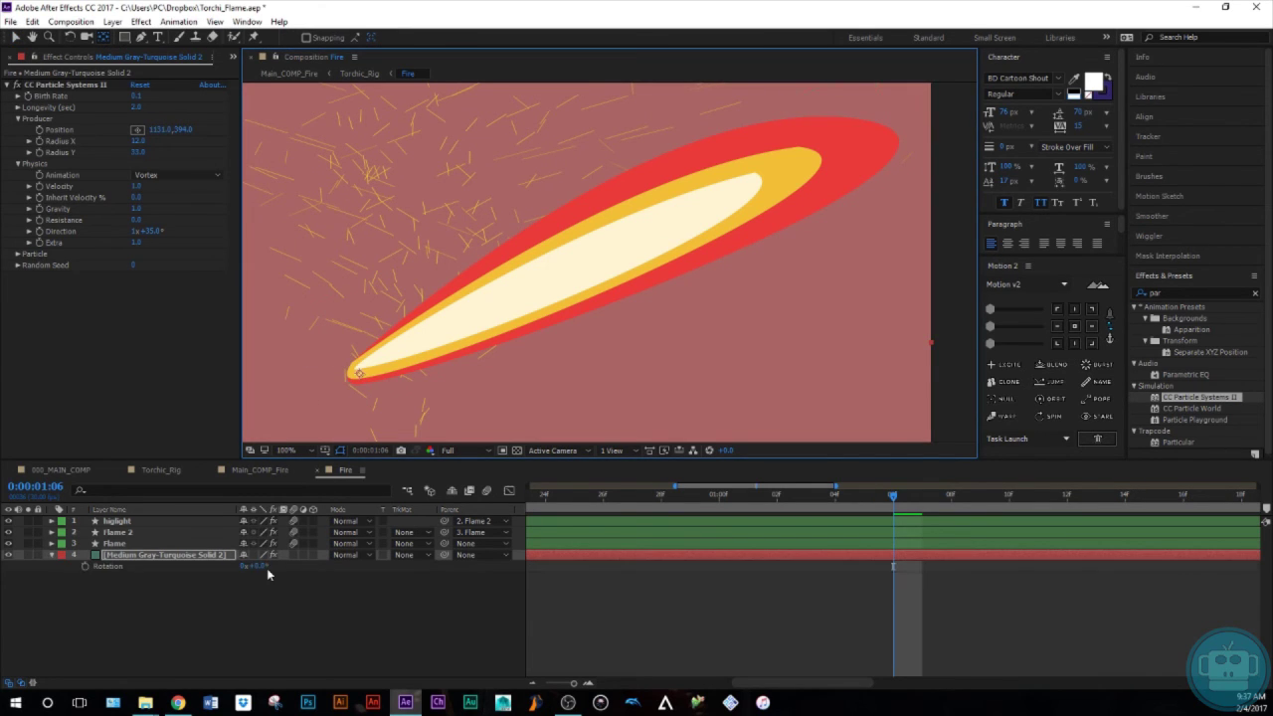
{"action": "left_click_drag", "start_coordinate": [256, 565], "coordinate": [289, 554]}
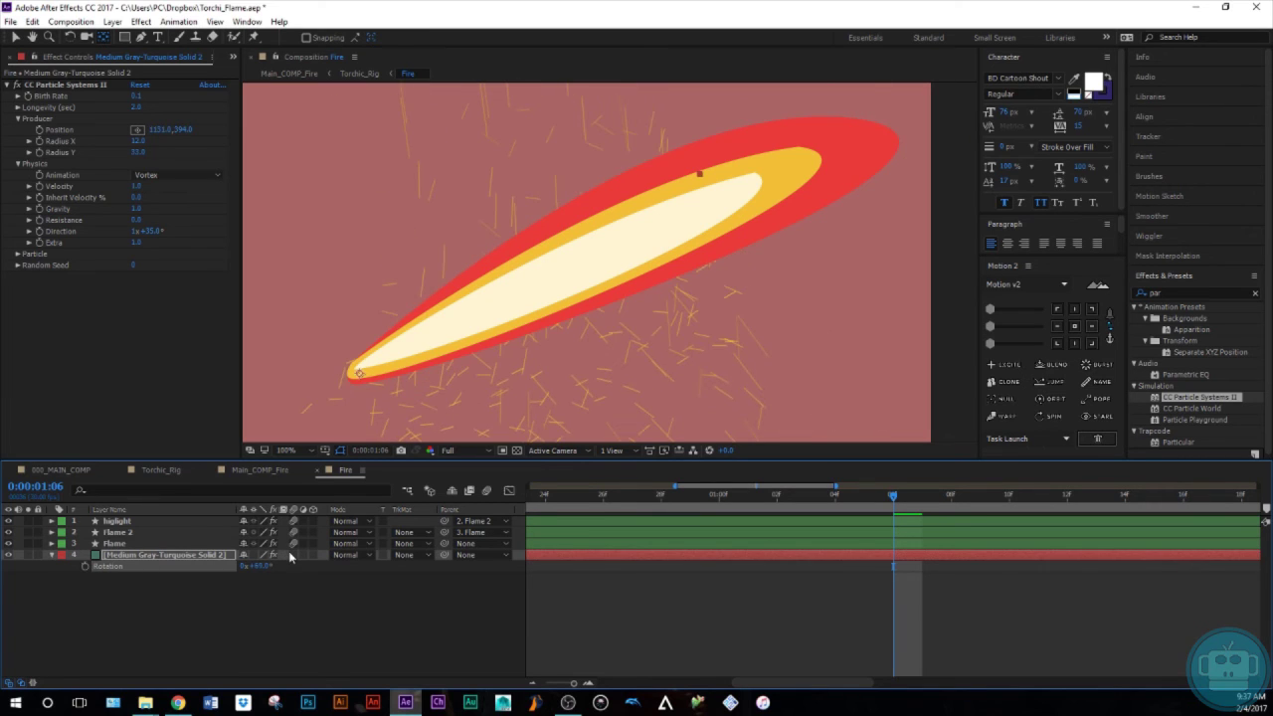
Nudge the particle solid up 70 px and move it above all the flame layers in the stack
{"action": "key", "text": "shift+Up"}
{"action": "key", "text": "shift+Up"}
{"action": "key", "text": "shift+Up"}
{"action": "key", "text": "shift+Up"}
{"action": "key", "text": "shift+Up"}
{"action": "key", "text": "shift+Up"}
{"action": "key", "text": "shift+Up"}
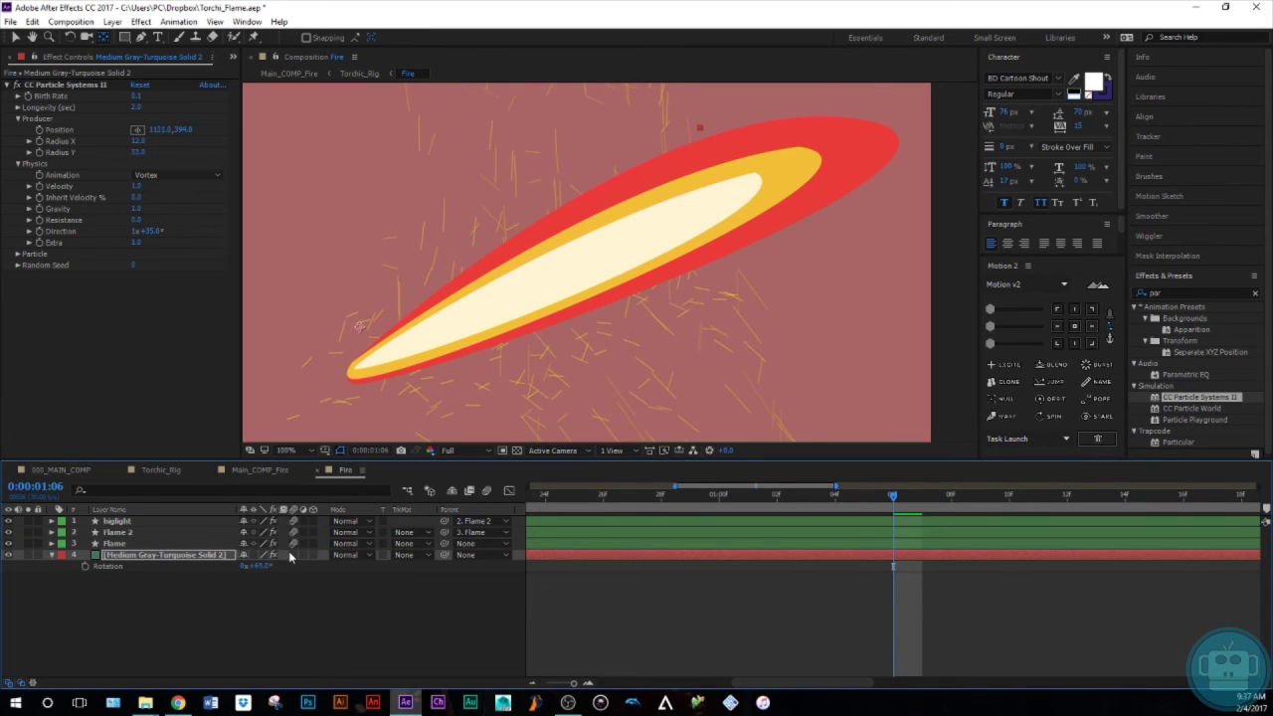
{"action": "left_click_drag", "start_coordinate": [203, 560], "coordinate": [210, 517]}
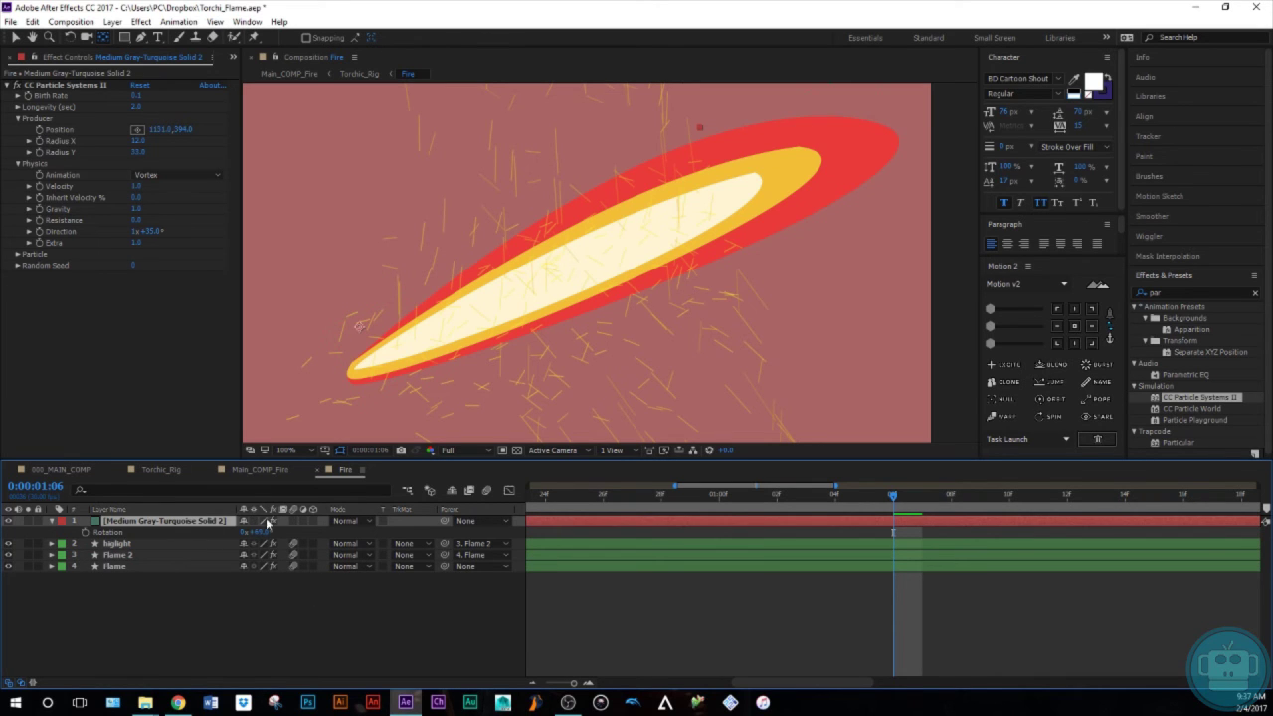
Stretch the particle solid along the flame by setting its Scale to about 52% by 141%, judging it at 0:00:00:13
{"action": "left_click_drag", "start_coordinate": [840, 497], "coordinate": [837, 524]}
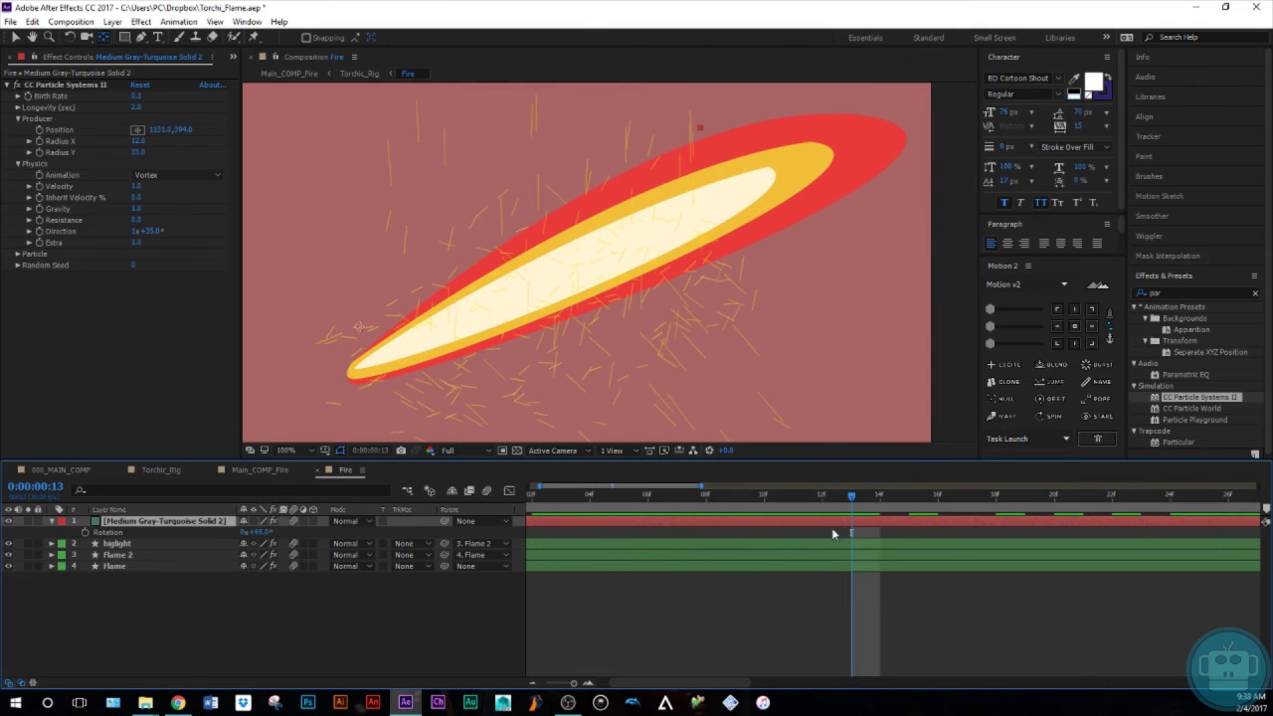
{"action": "key", "text": "s"}
{"action": "left_click_drag", "start_coordinate": [257, 532], "coordinate": [298, 532]}
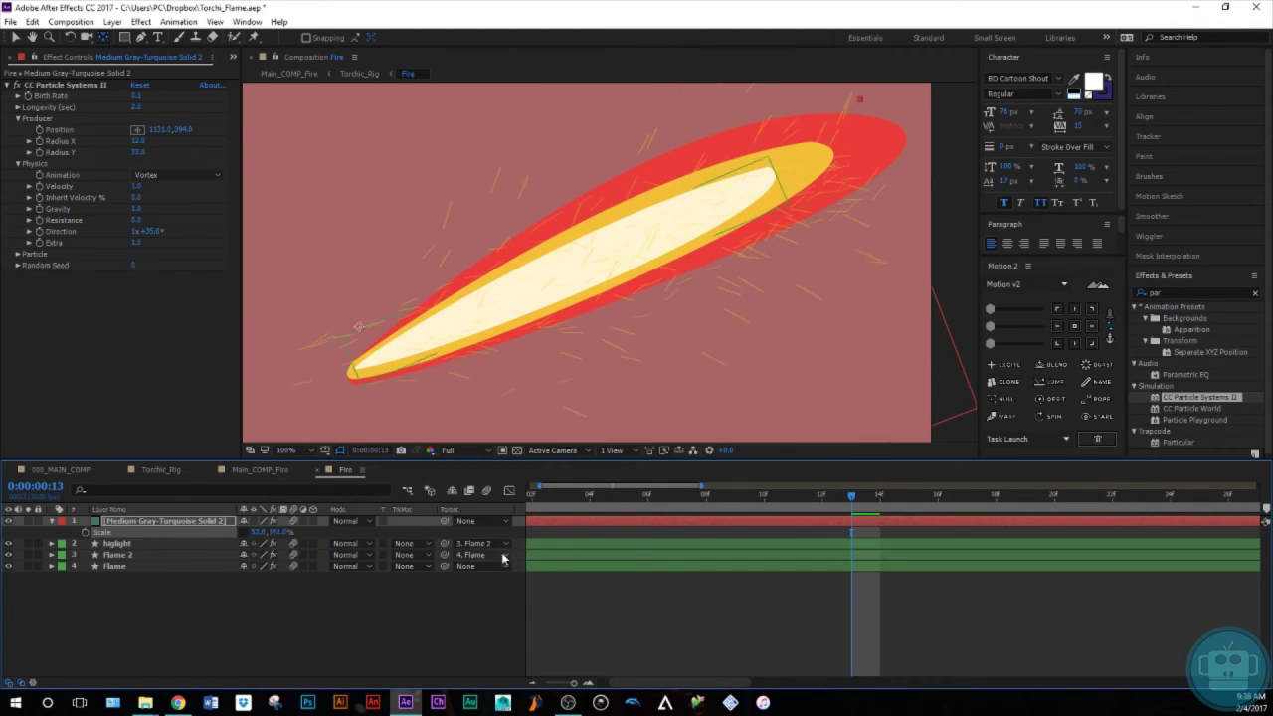
Preview the sparks' motion over the flame, then set the particle Longevity to 1 second
{"action": "left_click_drag", "start_coordinate": [851, 497], "coordinate": [785, 486]}
{"action": "mouse_move", "coordinate": [608, 503]}
{"action": "left_mouse_down"}
{"action": "mouse_move", "coordinate": [508, 509]}
{"action": "mouse_move", "coordinate": [817, 530]}
{"action": "mouse_move", "coordinate": [962, 512]}
{"action": "mouse_move", "coordinate": [983, 527]}
{"action": "left_mouse_up"}
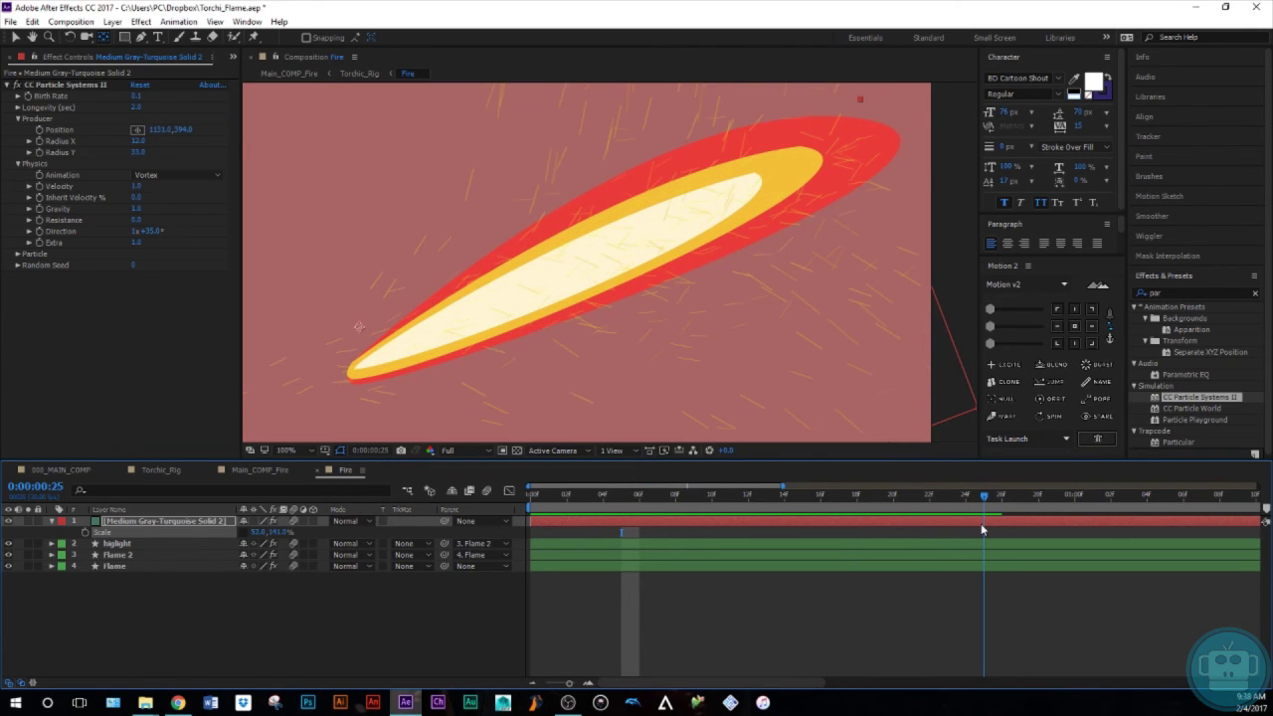
{"action": "key", "text": "space"}
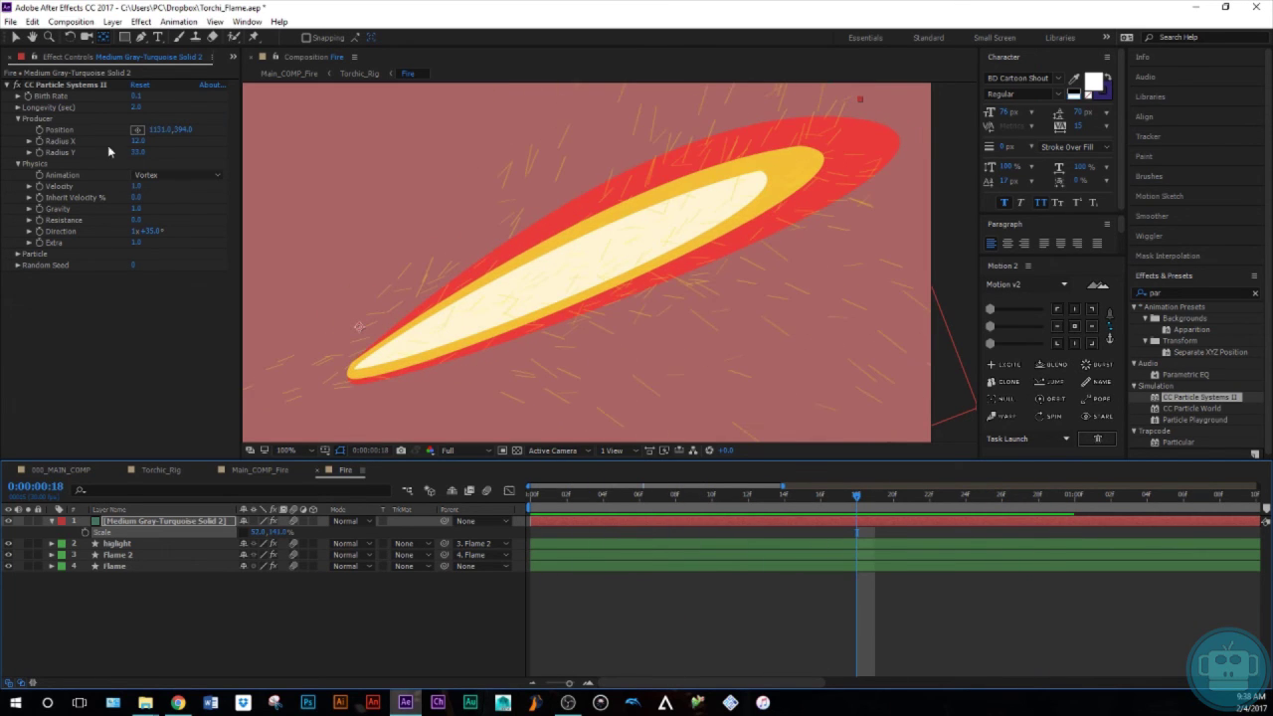
{"action": "left_click", "coordinate": [137, 107]}
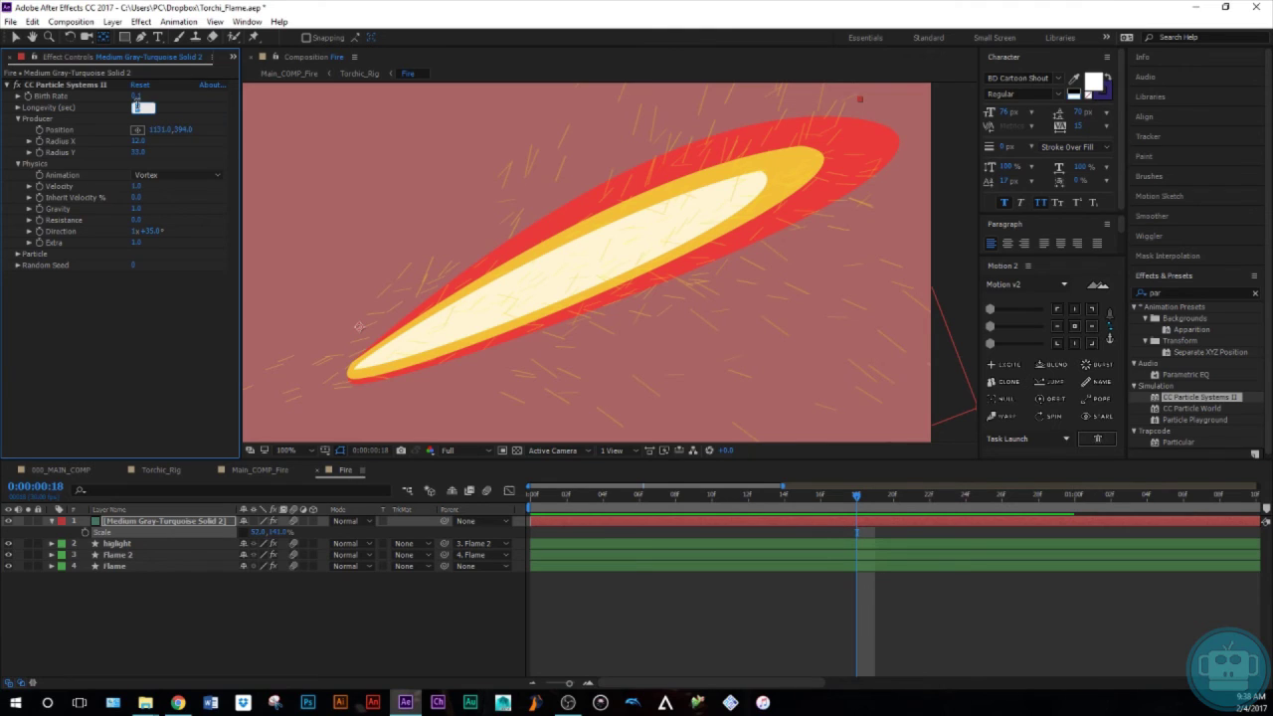
{"action": "type", "text": "1"}
{"action": "key", "text": "Return"}
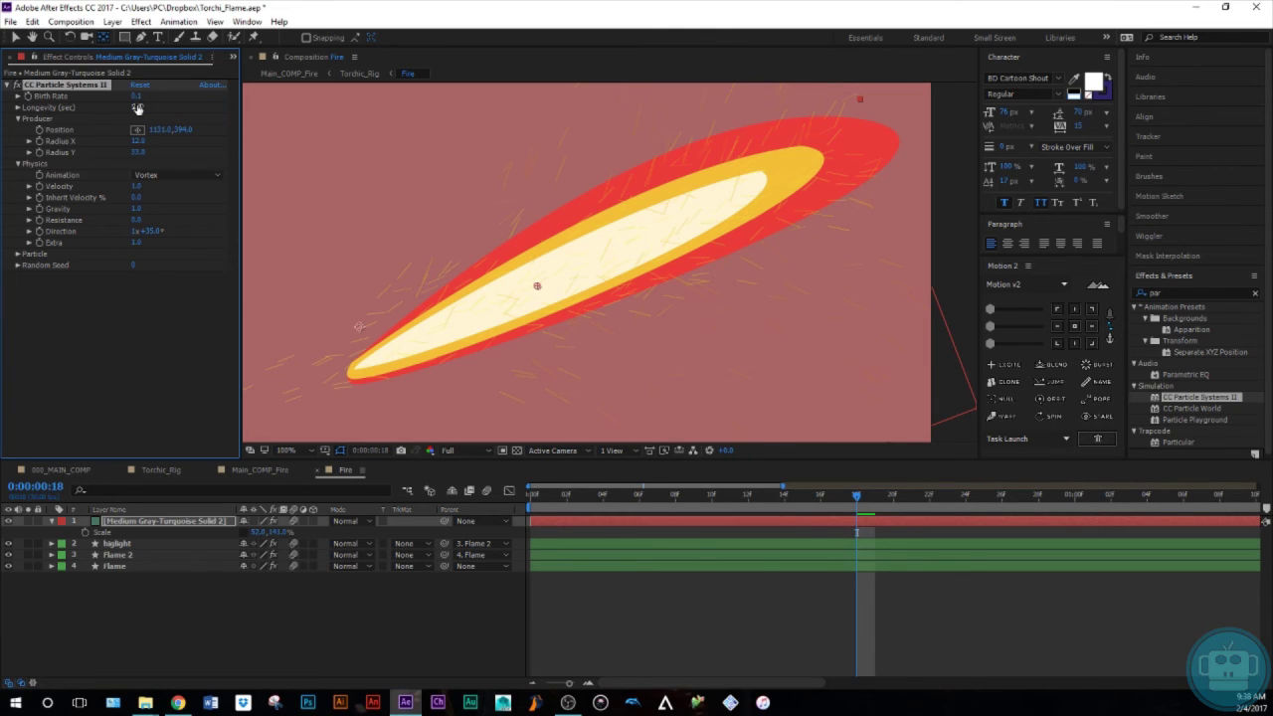
Return to the Torchic_Rig composition and scrub to 0:00:03:15 to check the sparks around the fire breath
{"action": "left_click_drag", "start_coordinate": [131, 156], "coordinate": [126, 139]}
{"action": "left_click", "coordinate": [316, 470]}
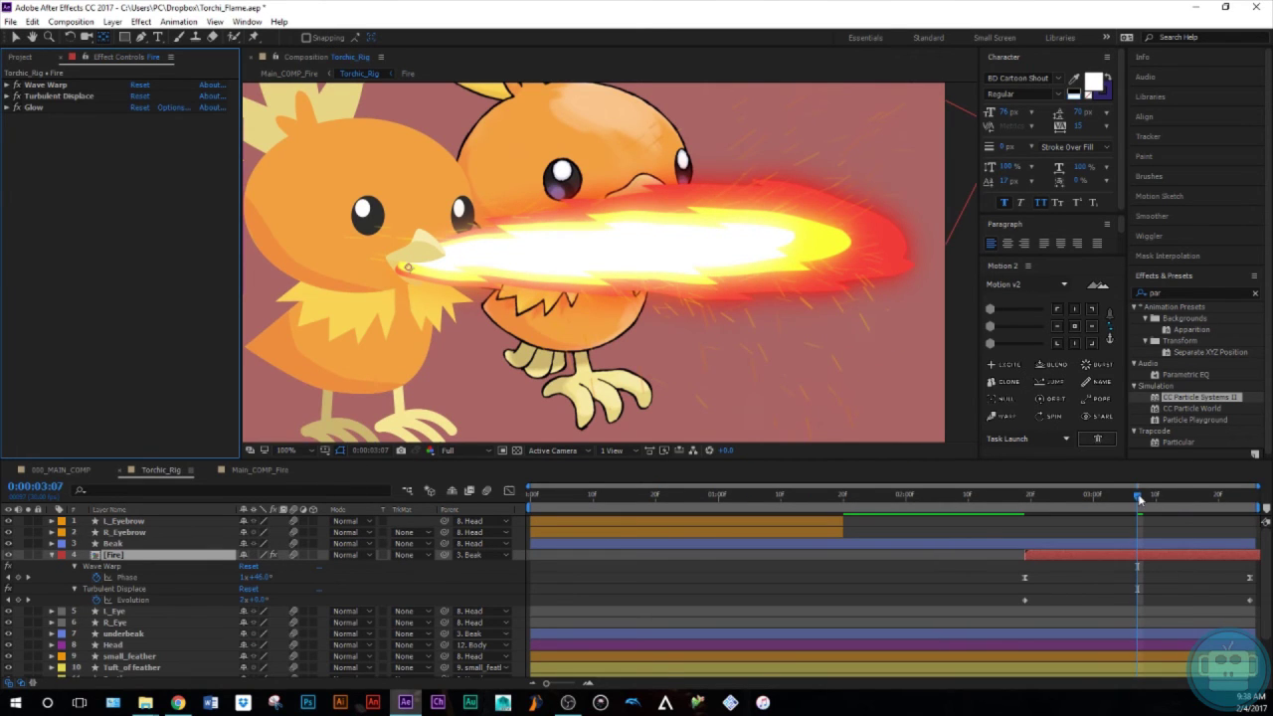
{"action": "left_click_drag", "start_coordinate": [1140, 500], "coordinate": [1186, 505]}
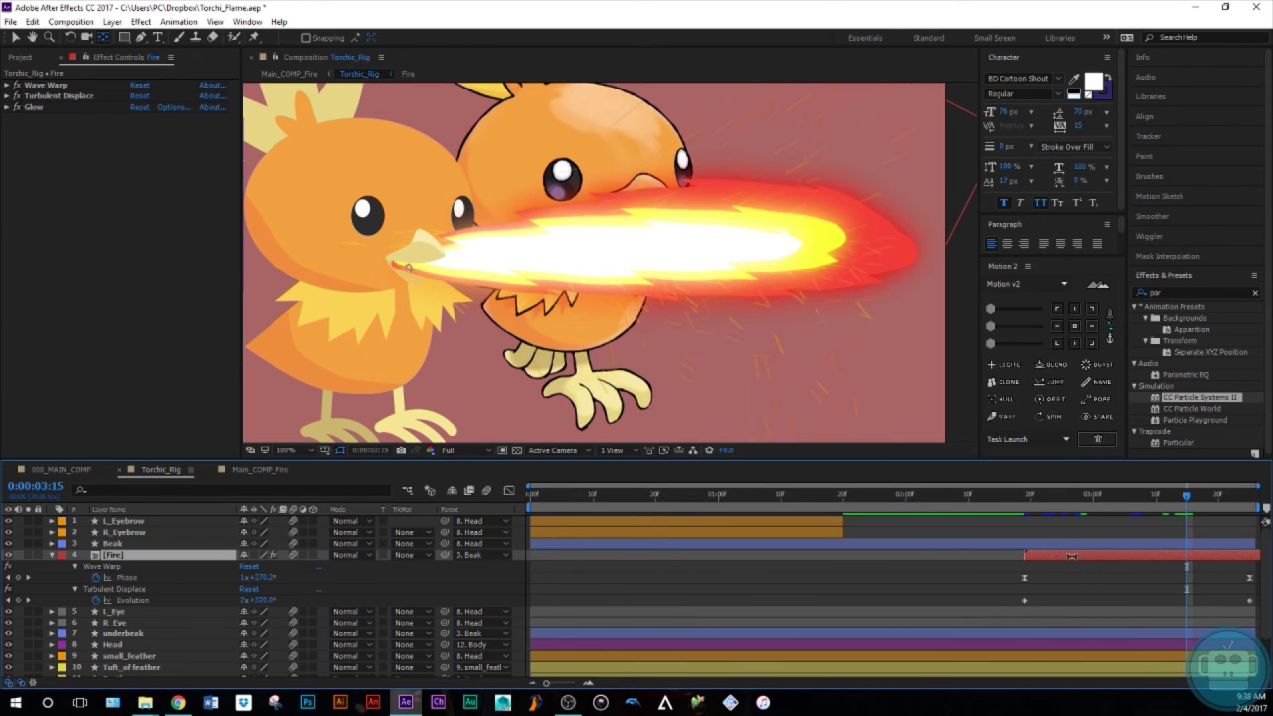
Shift the particle solid in the Fire composition sideways toward the flame's tip
{"action": "double_click", "coordinate": [1071, 556]}
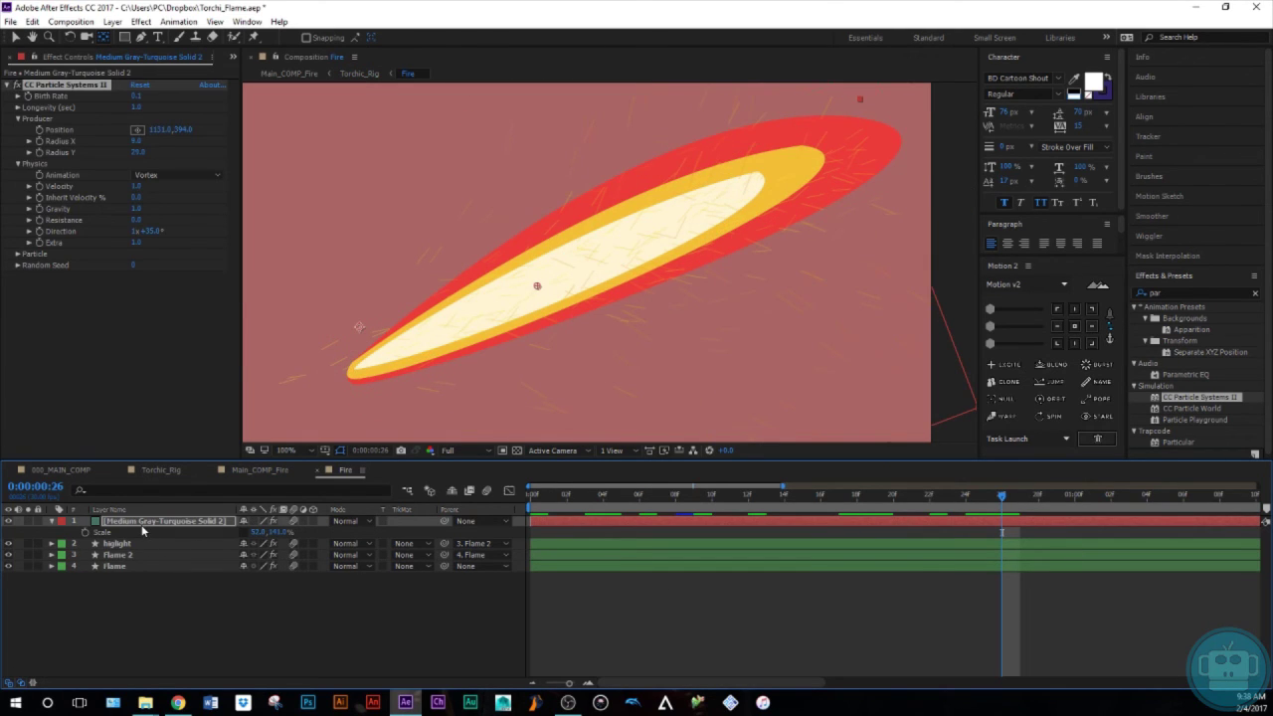
{"action": "left_click", "coordinate": [147, 523]}
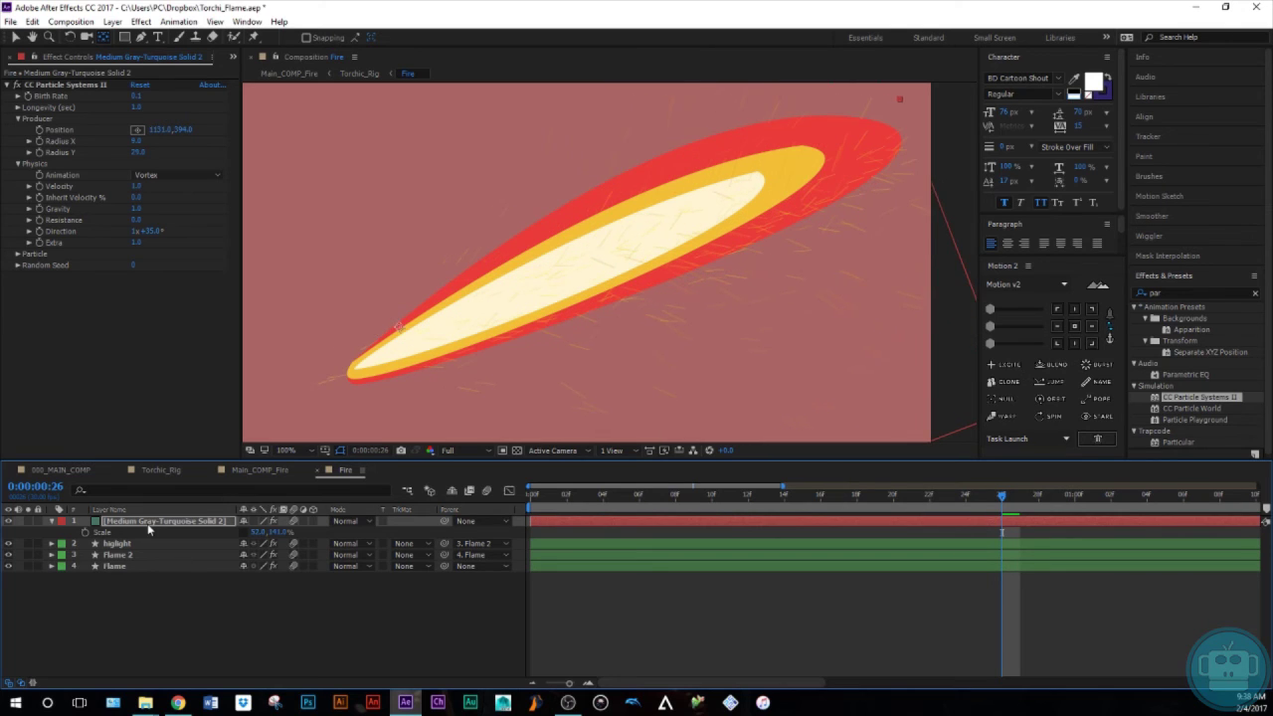
Preview the Main_COMP_Fire composition from the start to check the fire breath in the full scene
{"action": "left_click", "coordinate": [316, 470]}
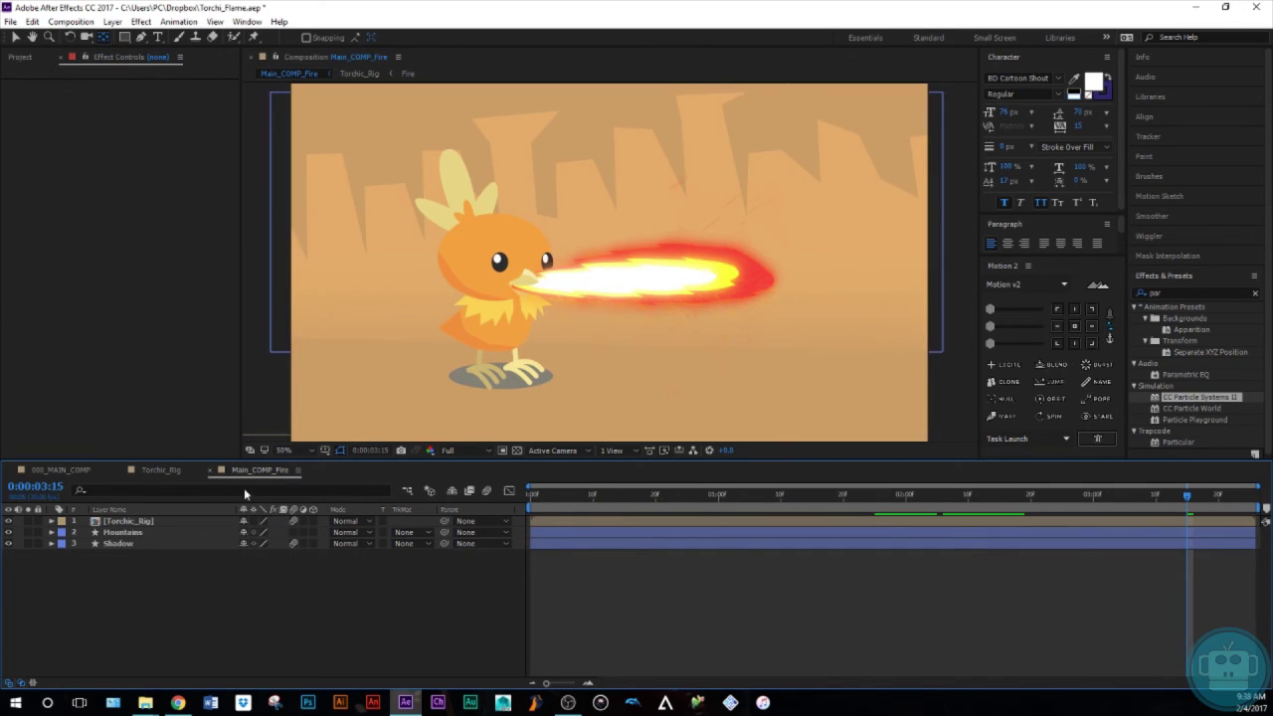
{"action": "left_click_drag", "start_coordinate": [641, 496], "coordinate": [484, 567]}
{"action": "key", "text": "space"}
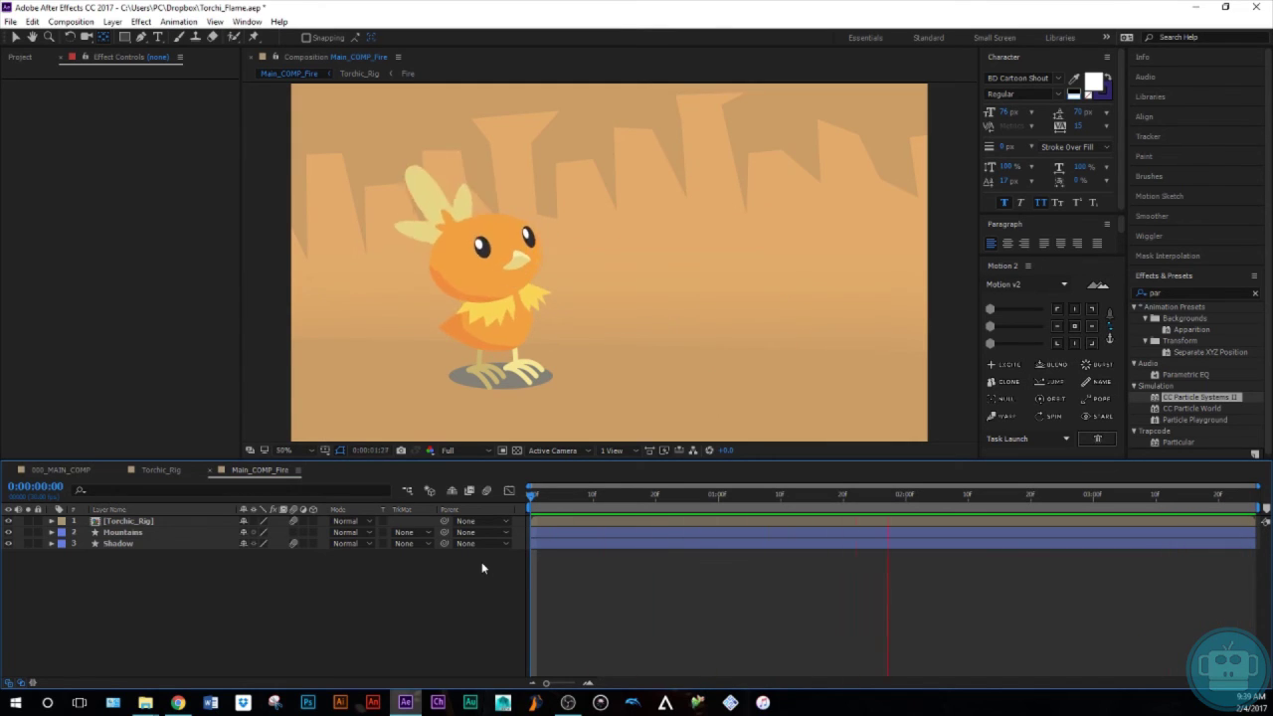
{"action": "key", "text": "space"}
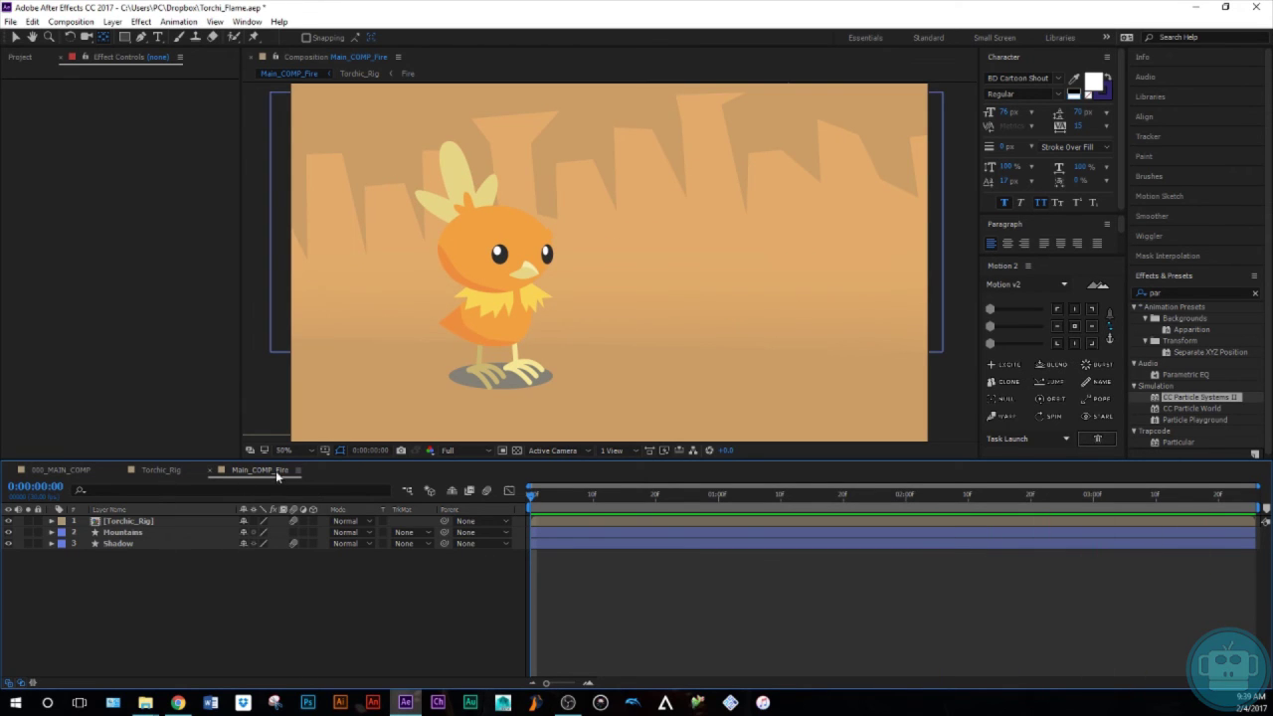
In Torchic_Rig, reveal the Head's Rotation keyframes and add a starting Rotation keyframe to the Body layer at 0:00:01:19
{"action": "double_click", "coordinate": [134, 524]}
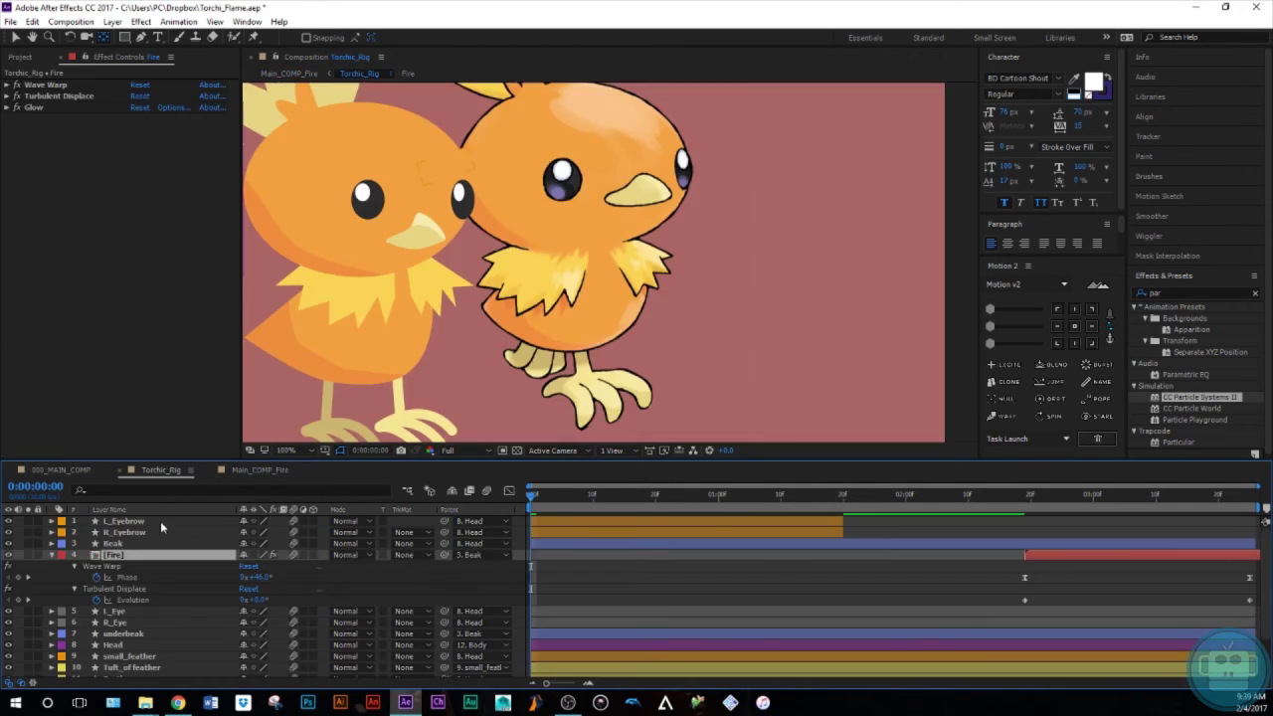
{"action": "left_click", "coordinate": [887, 610]}
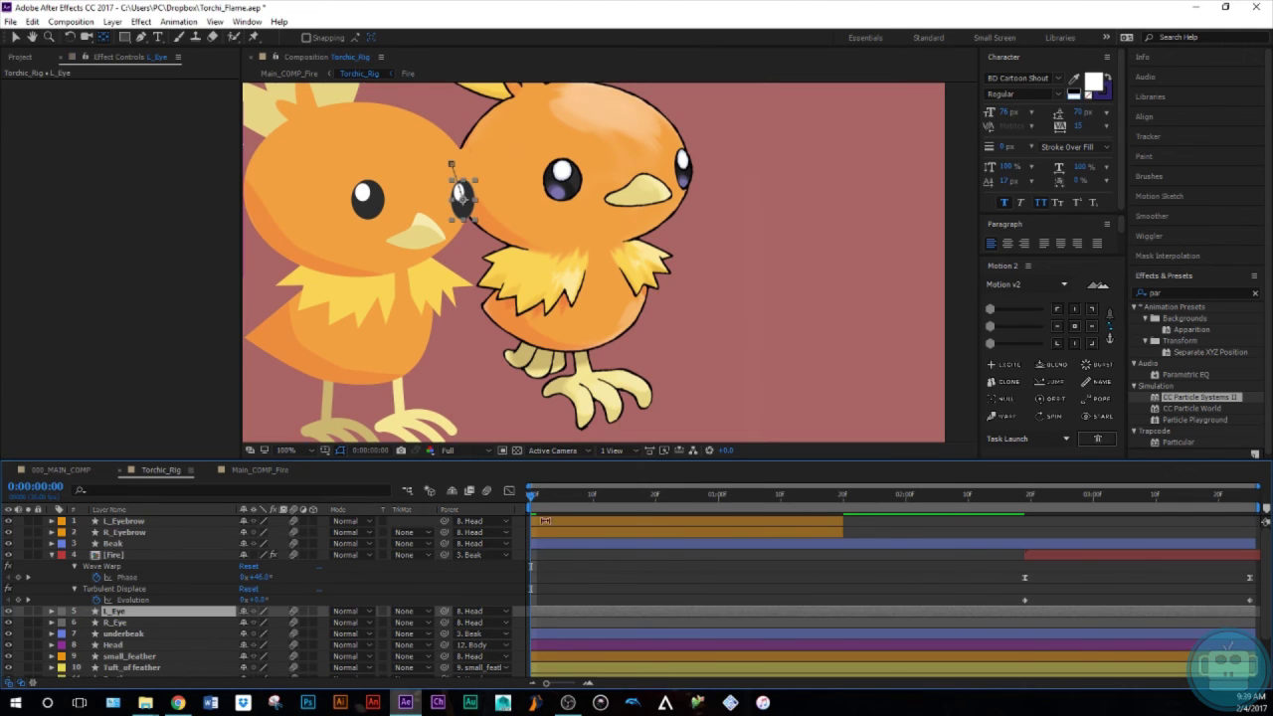
{"action": "left_click_drag", "start_coordinate": [529, 501], "coordinate": [834, 584]}
{"action": "scroll", "coordinate": [834, 584], "scroll_direction": "down", "scroll_amount": 3}
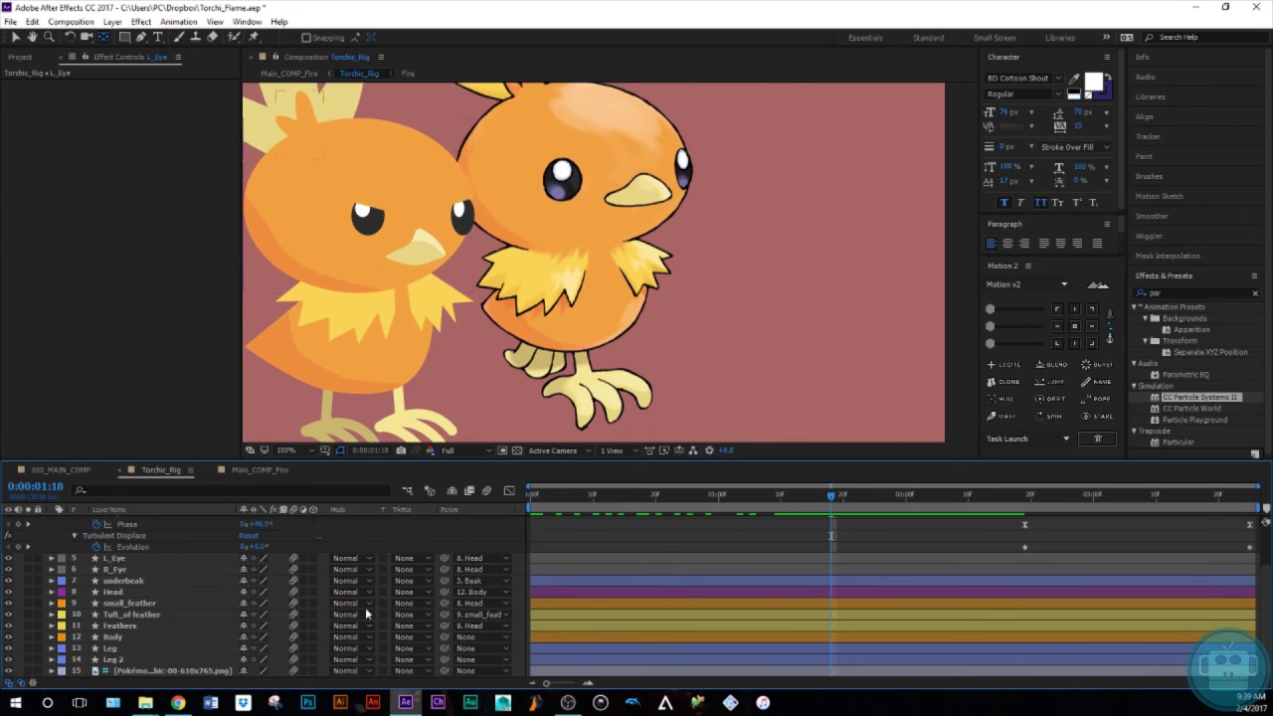
{"action": "left_click", "coordinate": [114, 637]}
{"action": "key", "text": "r"}
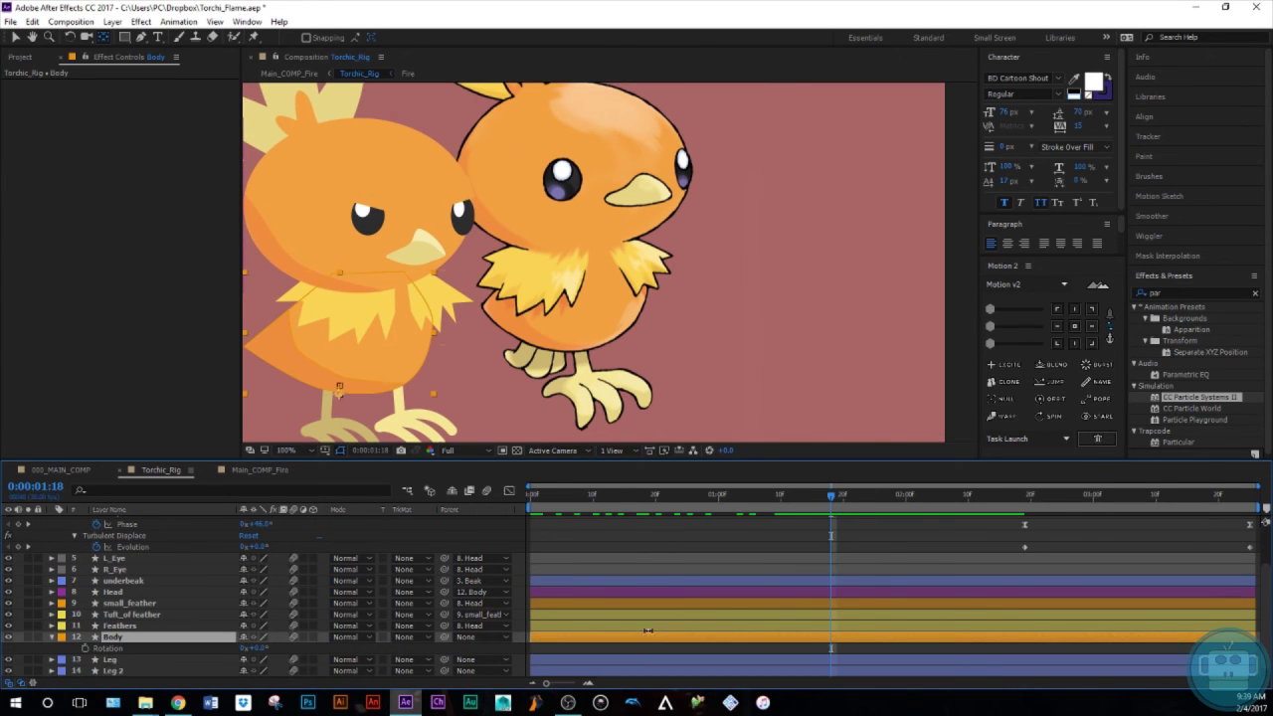
{"action": "left_click", "coordinate": [781, 494]}
{"action": "left_click", "coordinate": [810, 591]}
{"action": "key", "text": "r"}
{"action": "key", "text": "k"}
{"action": "left_click", "coordinate": [843, 649]}
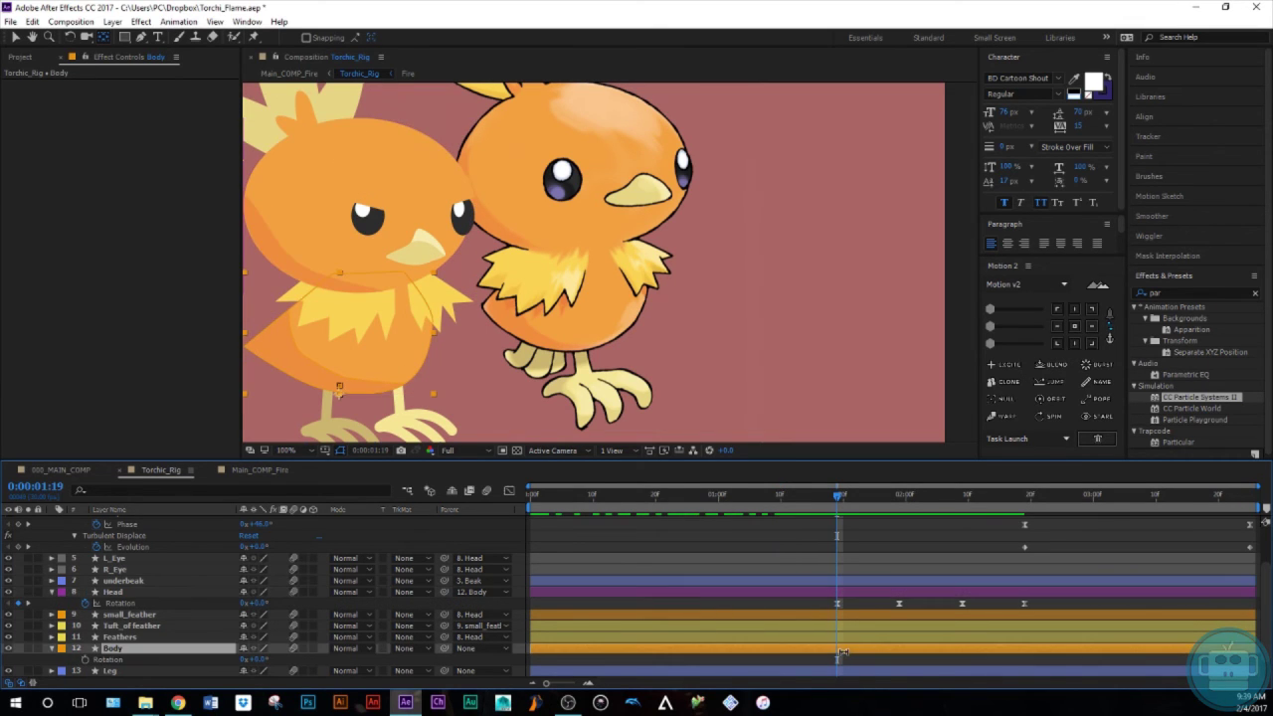
{"action": "scroll", "coordinate": [381, 658], "scroll_direction": "down", "scroll_amount": 1}
{"action": "left_click", "coordinate": [90, 637]}
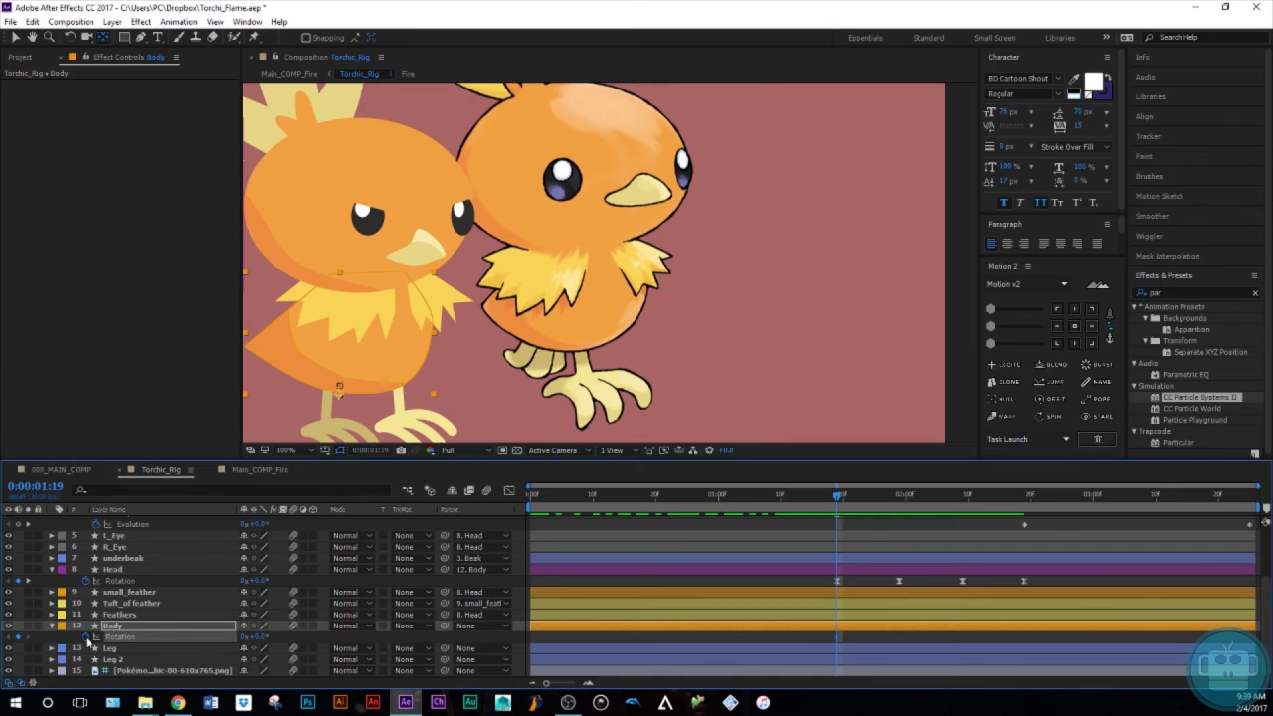
Rotate Body to -14° at 0:00:01:29 and hold that pose with a keyframe at 0:00:02:09
{"action": "key", "text": "k"}
{"action": "left_click_drag", "start_coordinate": [265, 637], "coordinate": [254, 639]}
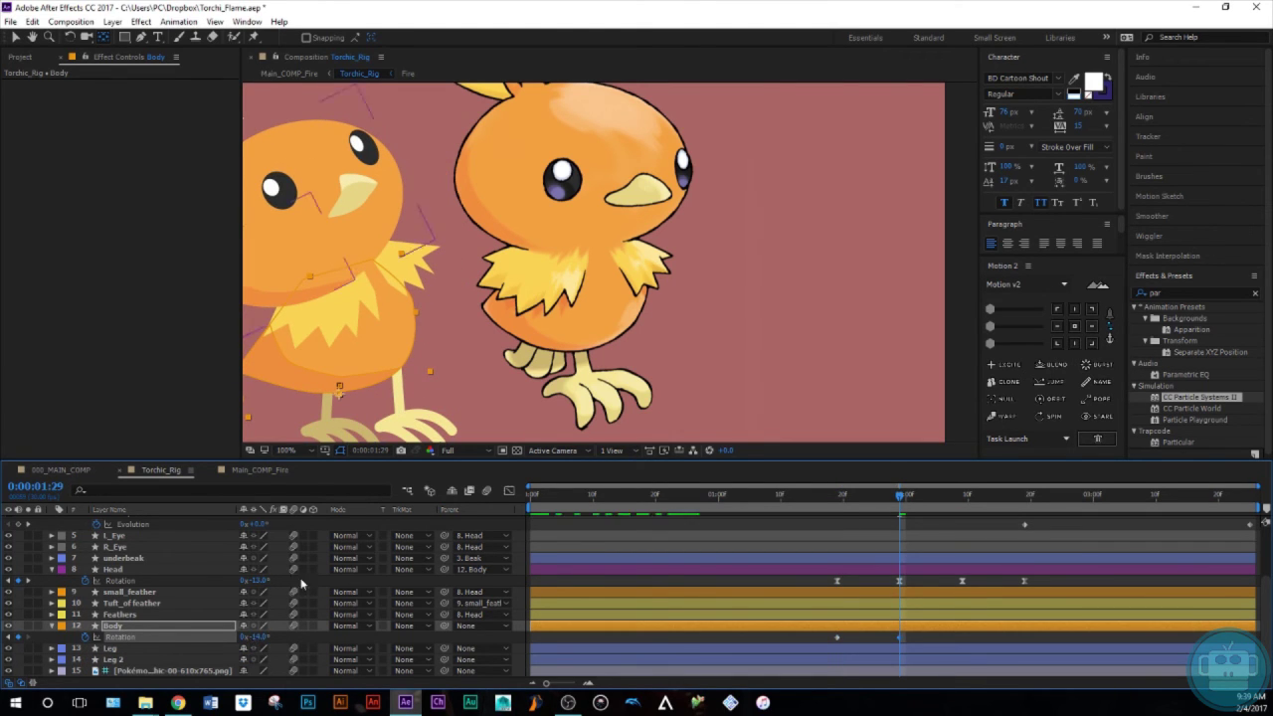
{"action": "key", "text": "k"}
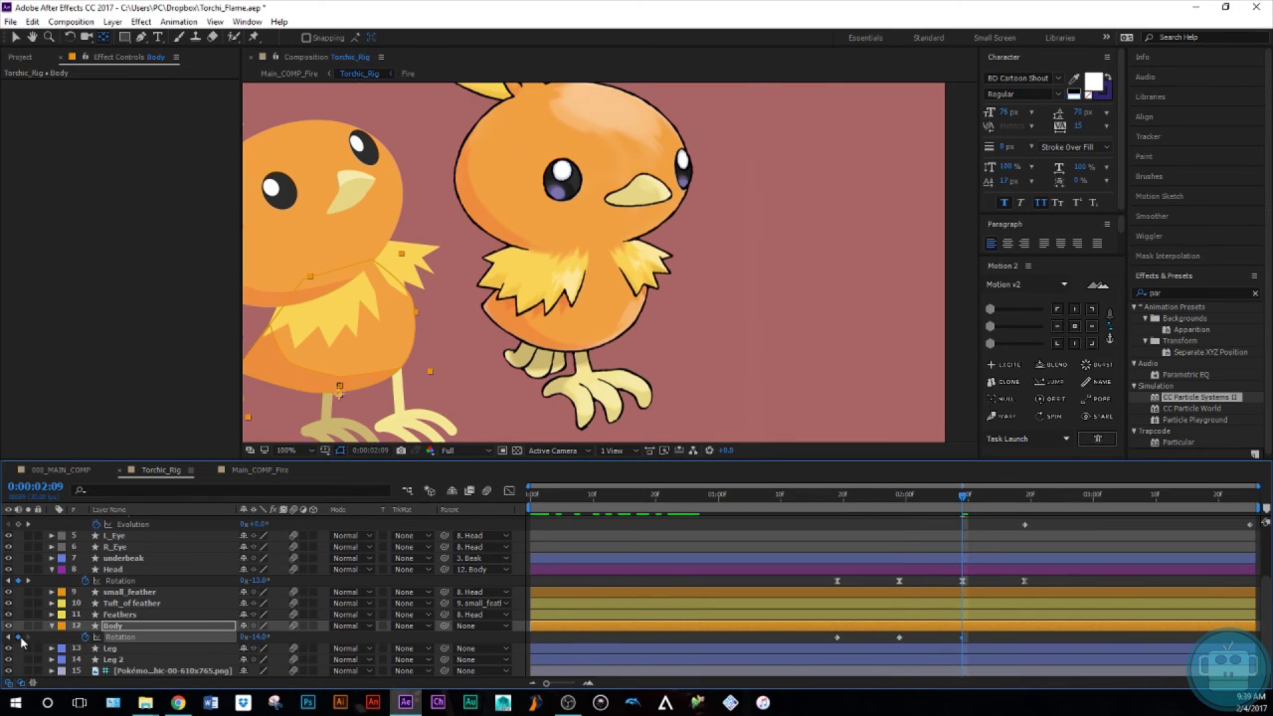
Copy Body's first Rotation keyframe to 0:00:02:19 so the body returns to its starting pose
{"action": "key", "text": "k"}
{"action": "left_click", "coordinate": [838, 637]}
{"action": "key", "text": "ctrl+c"}
{"action": "key", "text": "ctrl+v"}
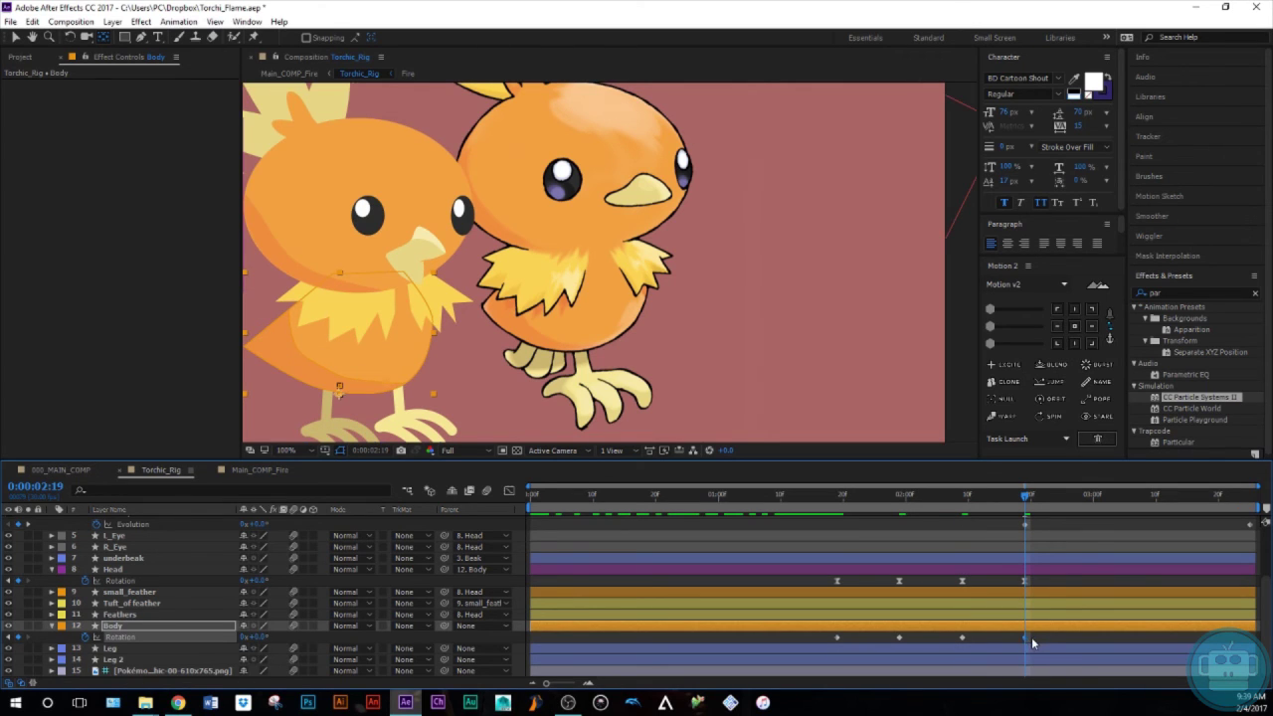
Apply Easy Ease to all four Body Rotation keyframes and shift them two frames earlier
{"action": "left_click_drag", "start_coordinate": [1036, 636], "coordinate": [798, 663]}
{"action": "key", "text": "F9"}
{"action": "left_click_drag", "start_coordinate": [1025, 638], "coordinate": [1014, 642]}
{"action": "left_click", "coordinate": [1034, 583]}
Tilt Body forward with a positive Rotation at its 0:00:02:17 keyframe and preview the fire-breathing motion
{"action": "left_click_drag", "start_coordinate": [1024, 497], "coordinate": [1074, 650]}
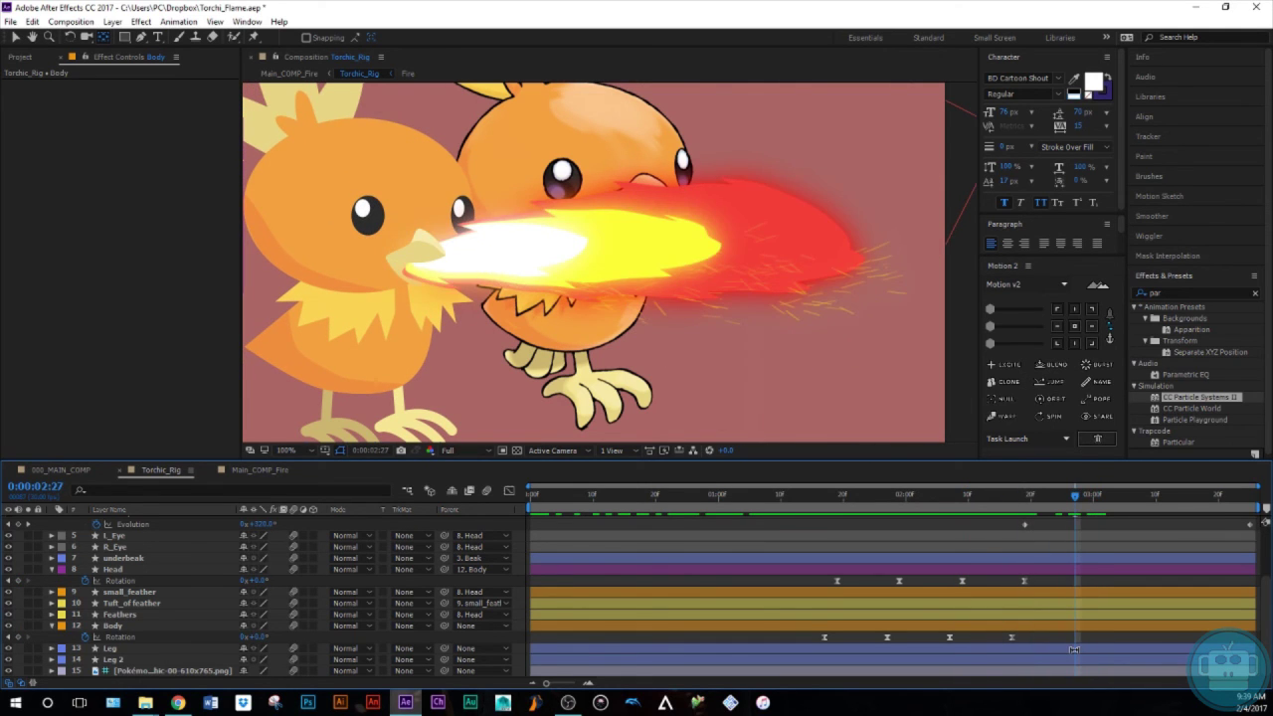
{"action": "key", "text": "j"}
{"action": "key", "text": "j"}
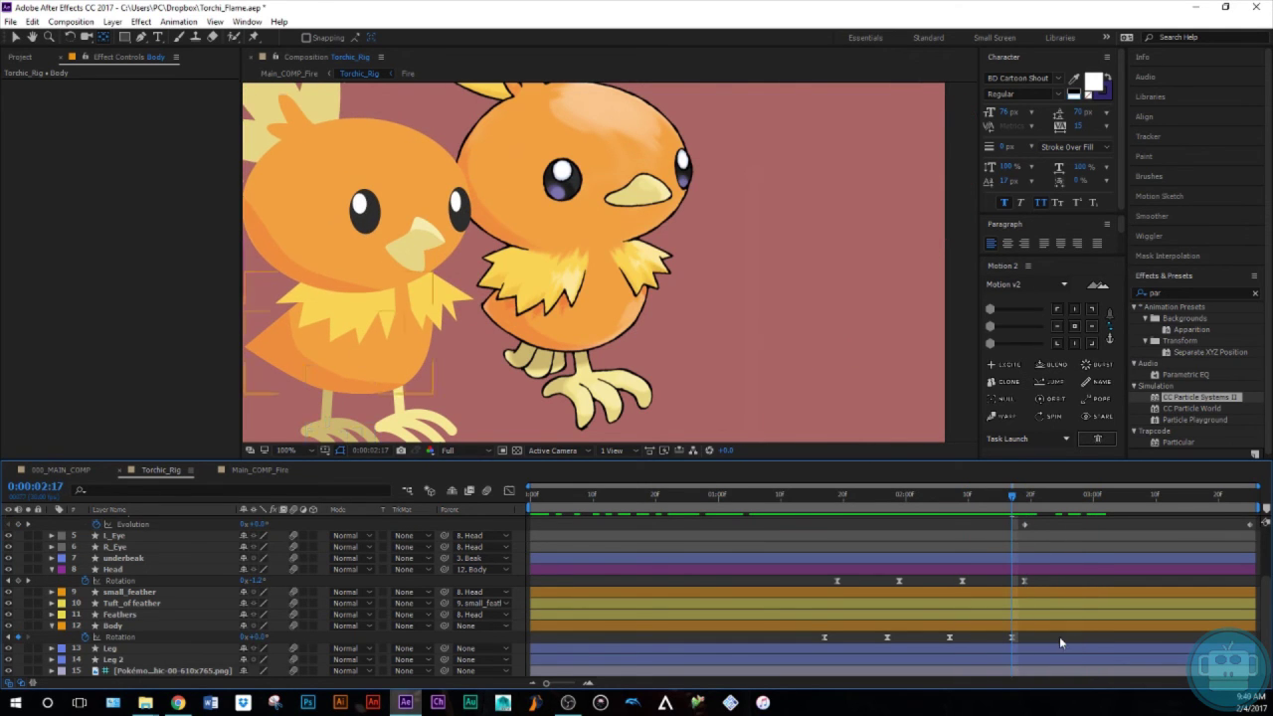
{"action": "left_click", "coordinate": [1032, 627]}
{"action": "mouse_move", "coordinate": [256, 637]}
{"action": "left_mouse_down"}
{"action": "mouse_move", "coordinate": [292, 638]}
{"action": "mouse_move", "coordinate": [263, 637]}
{"action": "left_mouse_up"}
{"action": "left_click", "coordinate": [1035, 637]}
{"action": "left_click_drag", "start_coordinate": [1012, 496], "coordinate": [890, 681]}
{"action": "key", "text": "space"}
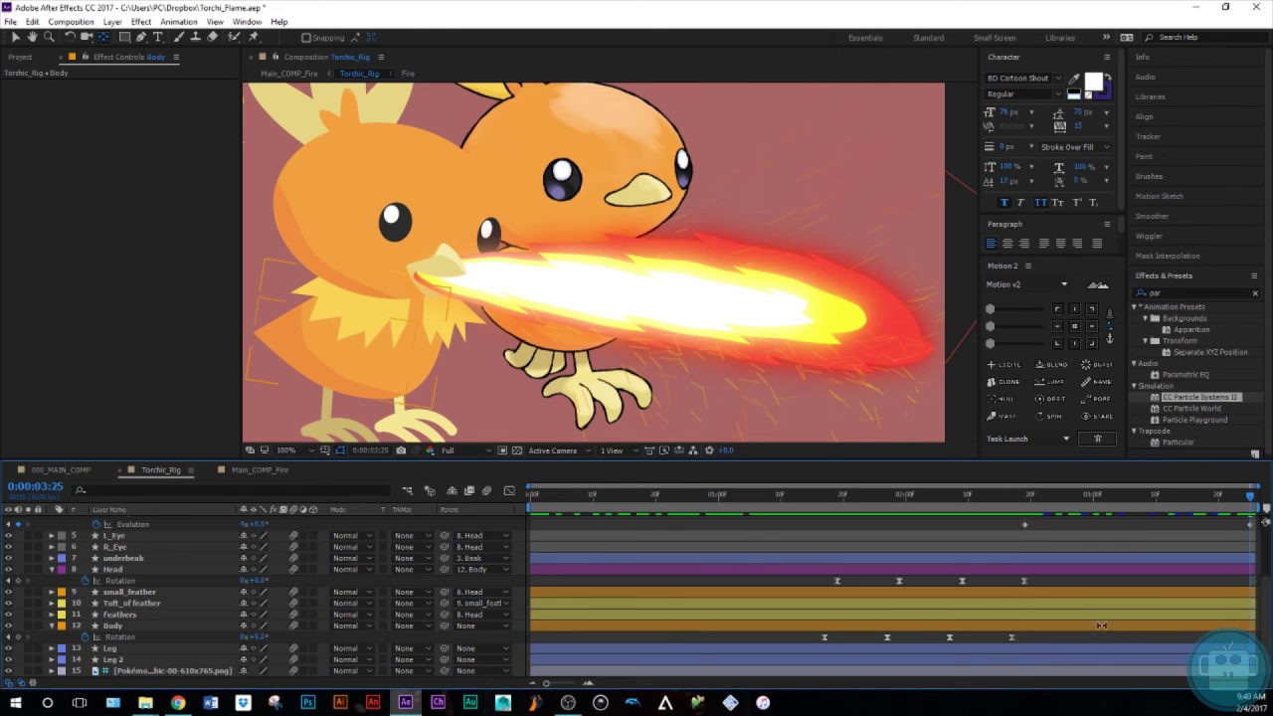
Add a Body Rotation keyframe of 11° at 0:00:03:25
{"action": "left_click", "coordinate": [1101, 626]}
{"action": "left_click", "coordinate": [256, 637]}
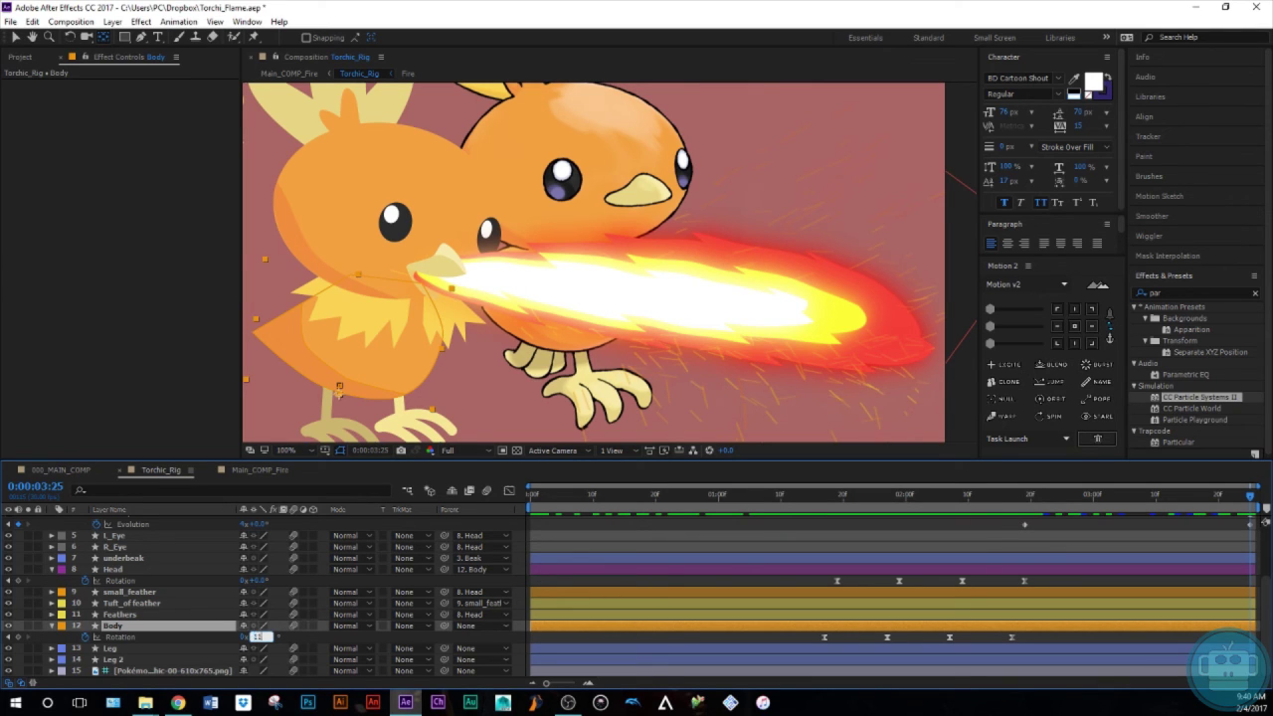
{"action": "key", "text": "Return"}
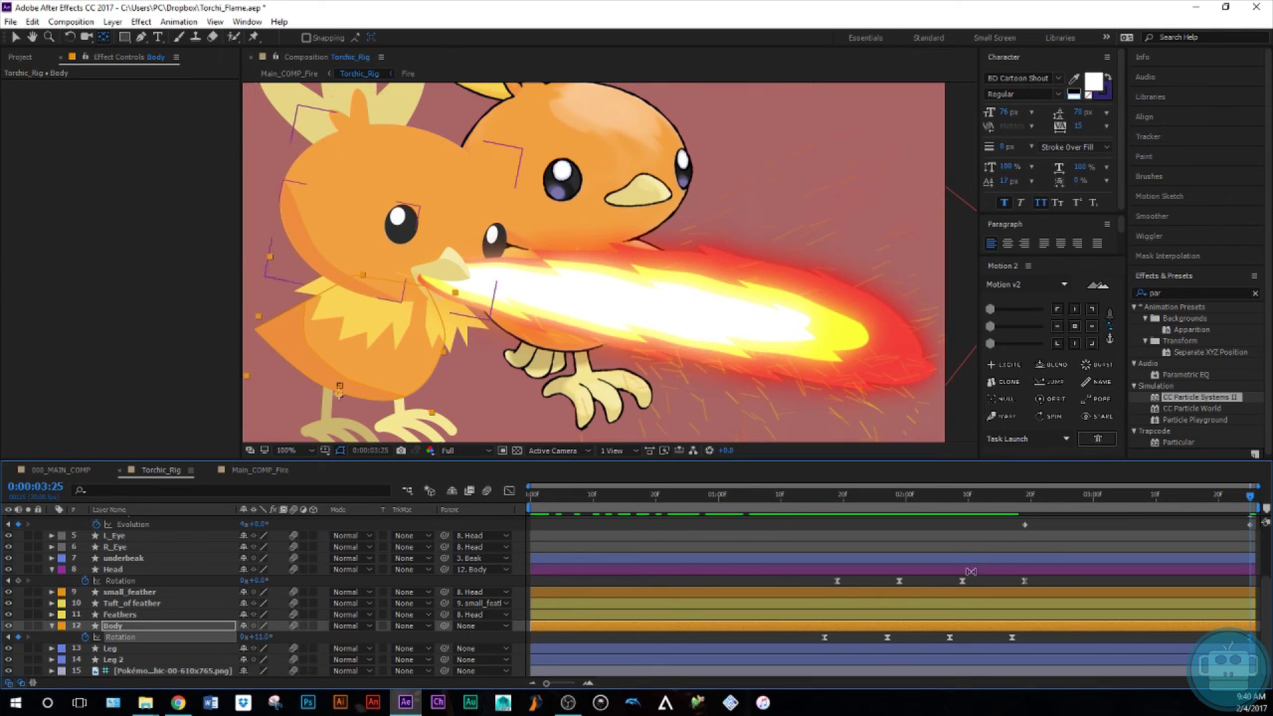
Keyframe the Head's Rotation at -4° at 0:00:03:25 to counter the body's forward tilt
{"action": "left_click", "coordinate": [756, 566]}
{"action": "left_click", "coordinate": [256, 580]}
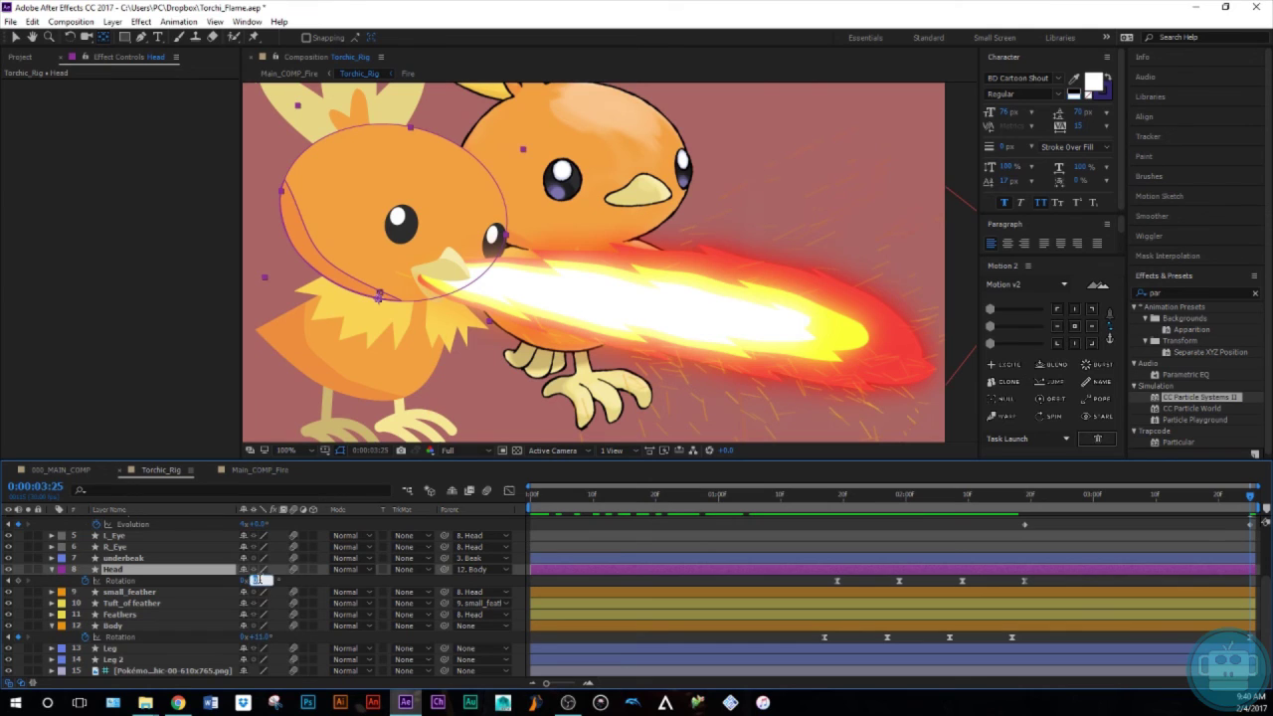
{"action": "type", "text": "2"}
{"action": "key", "text": "Return"}
{"action": "type", "text": "-3"}
{"action": "key", "text": "Return"}
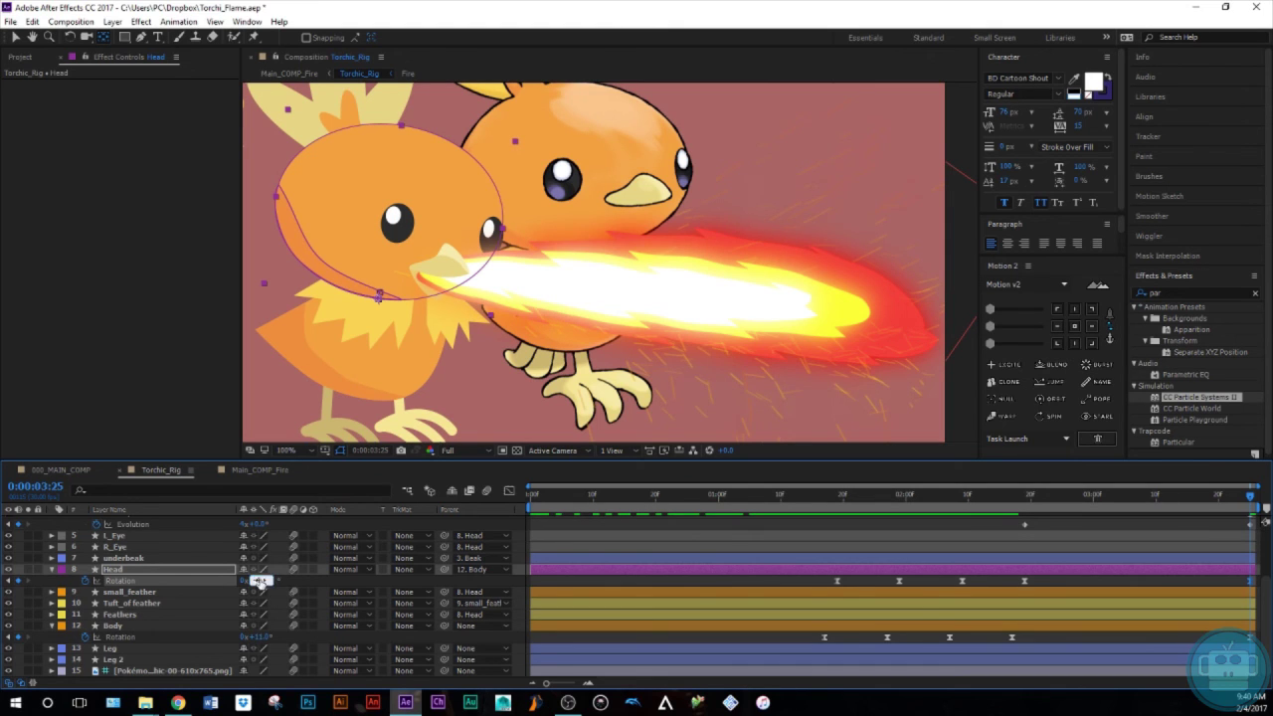
{"action": "left_click", "coordinate": [1111, 588]}
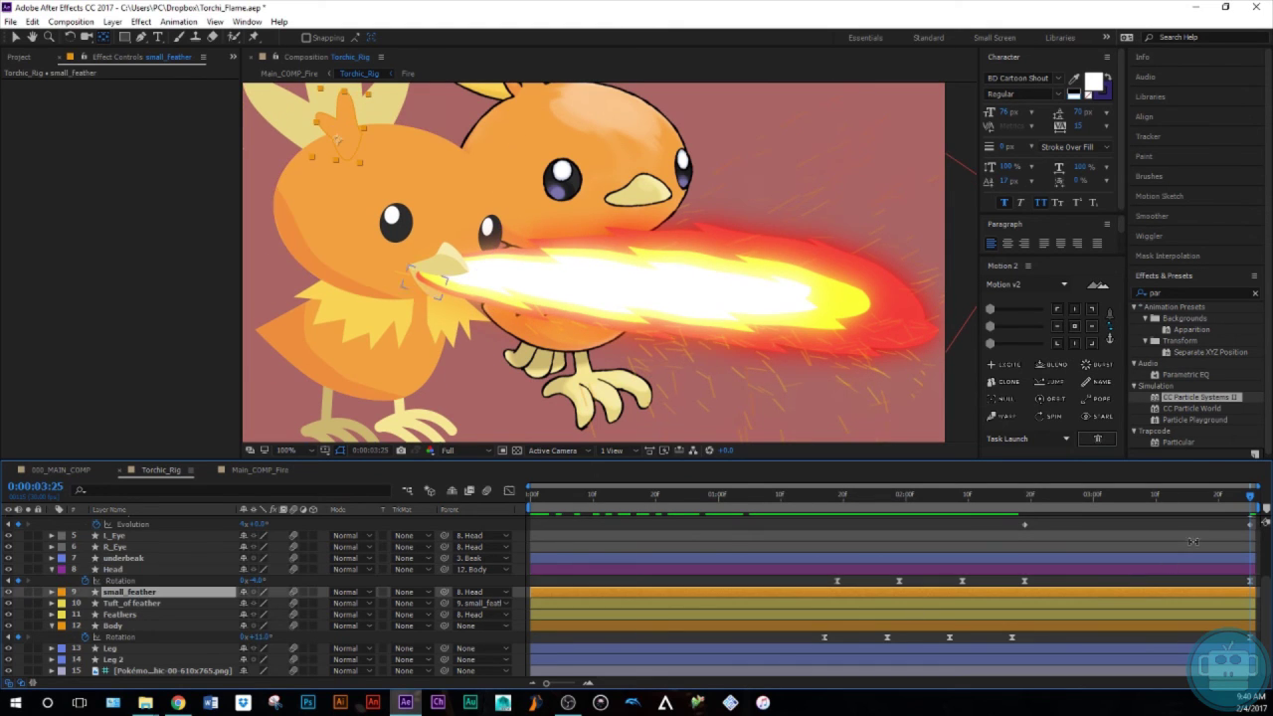
Scrub back to 0:00:02:15 and preview the updated body and head motion in Main_COMP_Fire
{"action": "left_click_drag", "start_coordinate": [1248, 500], "coordinate": [999, 632]}
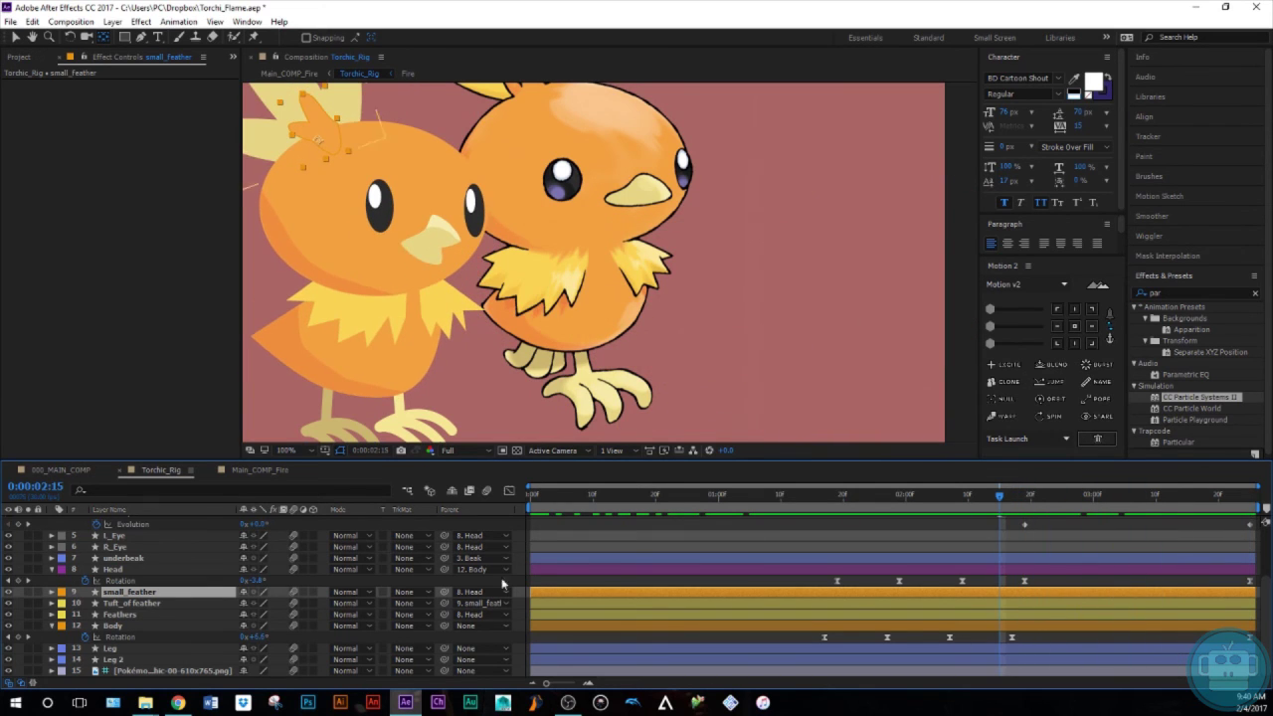
{"action": "left_click", "coordinate": [260, 470]}
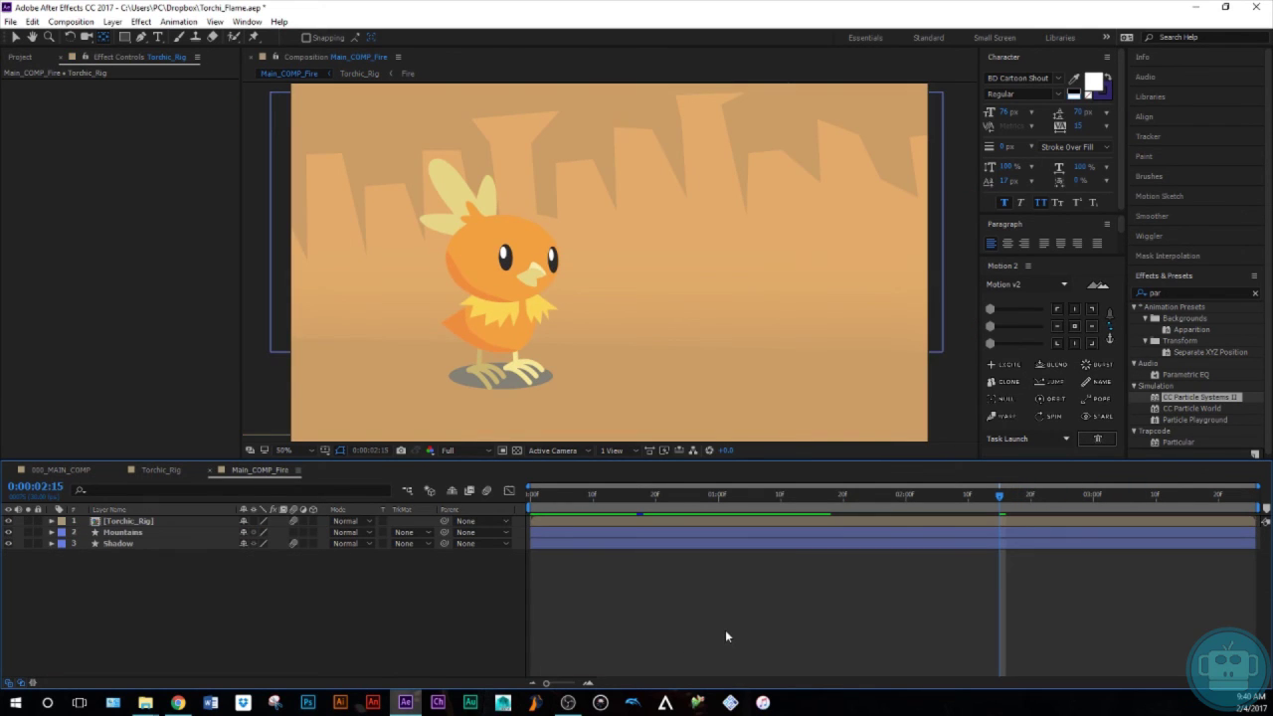
{"action": "key", "text": "space"}
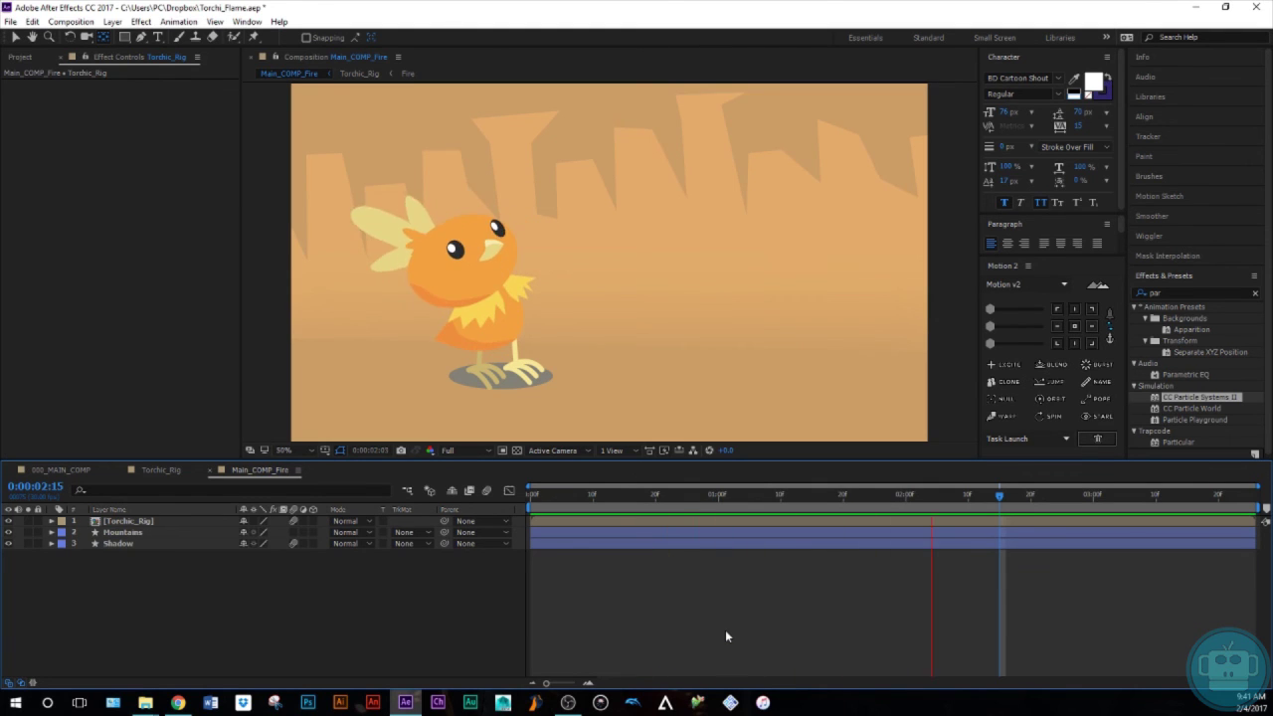
{"action": "key", "text": "space"}
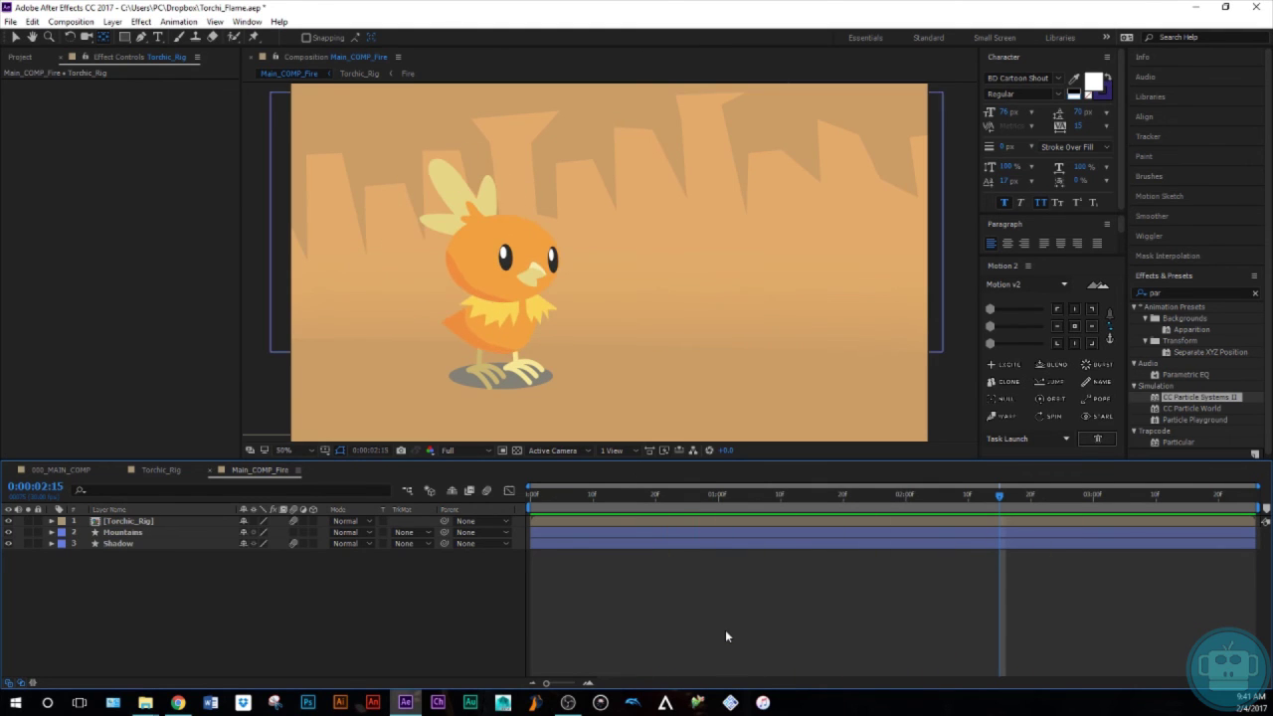
Return to Torchic_Rig and set Body's Rotation keyframe at 0:00:02:07 to -16°
{"action": "left_click", "coordinate": [167, 472]}
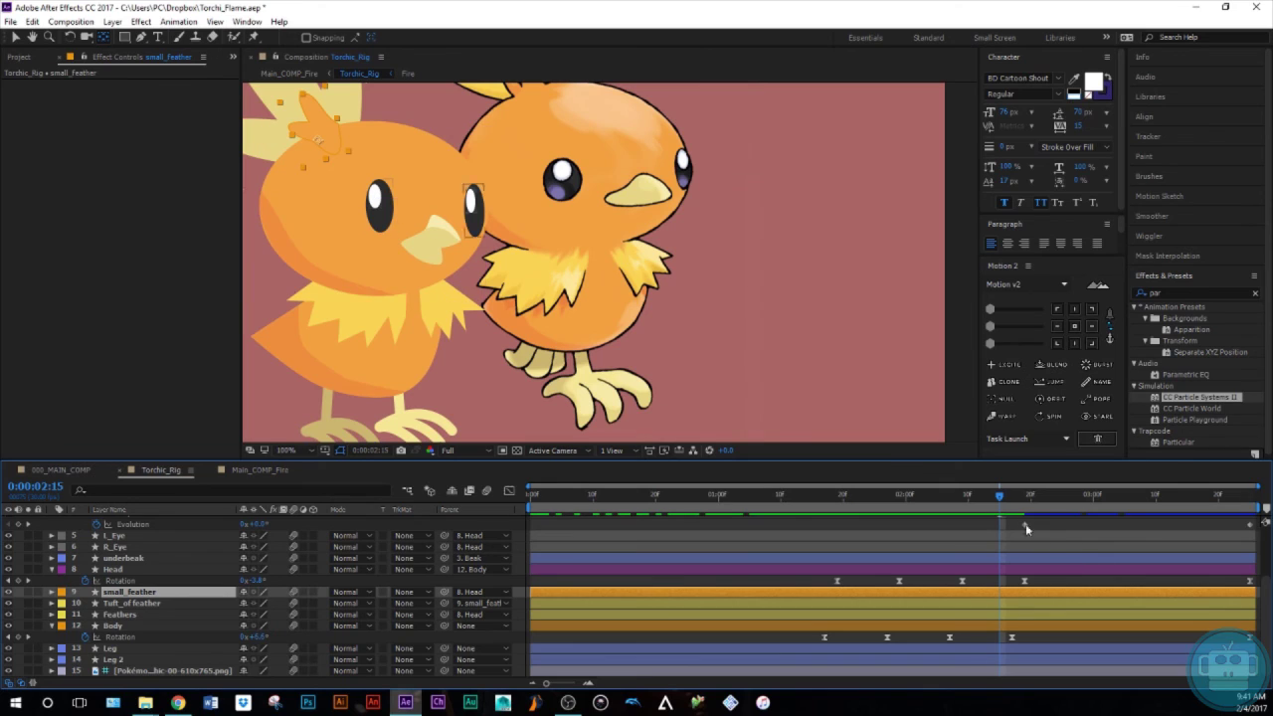
{"action": "left_click_drag", "start_coordinate": [988, 492], "coordinate": [950, 494]}
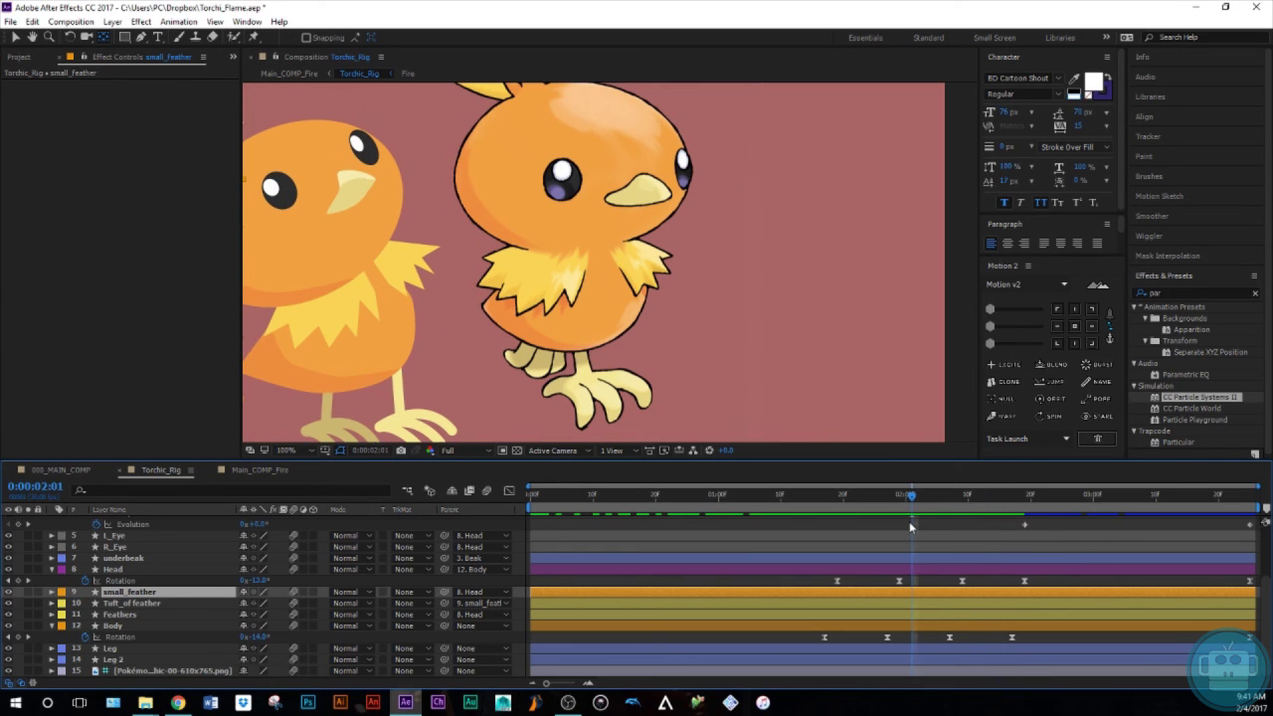
{"action": "key", "text": "Page_Down"}
{"action": "key", "text": "Page_Down"}
{"action": "left_click", "coordinate": [1064, 582]}
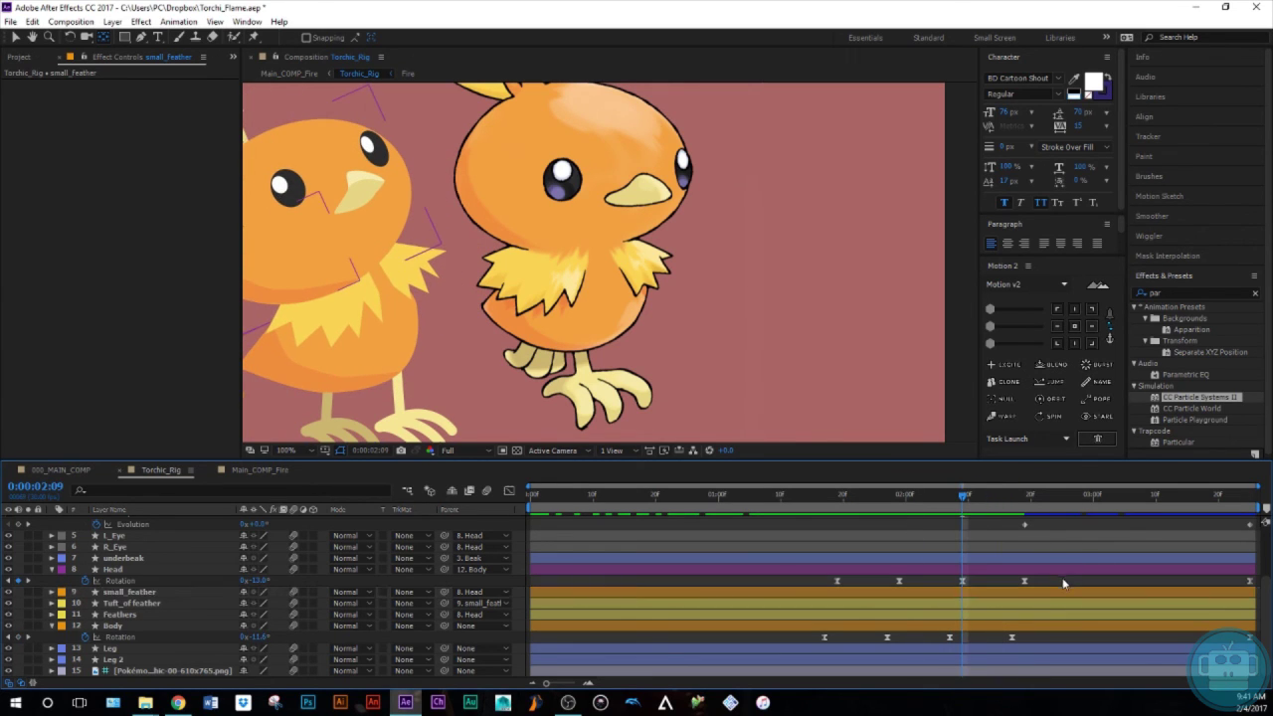
{"action": "left_click_drag", "start_coordinate": [784, 586], "coordinate": [1260, 593]}
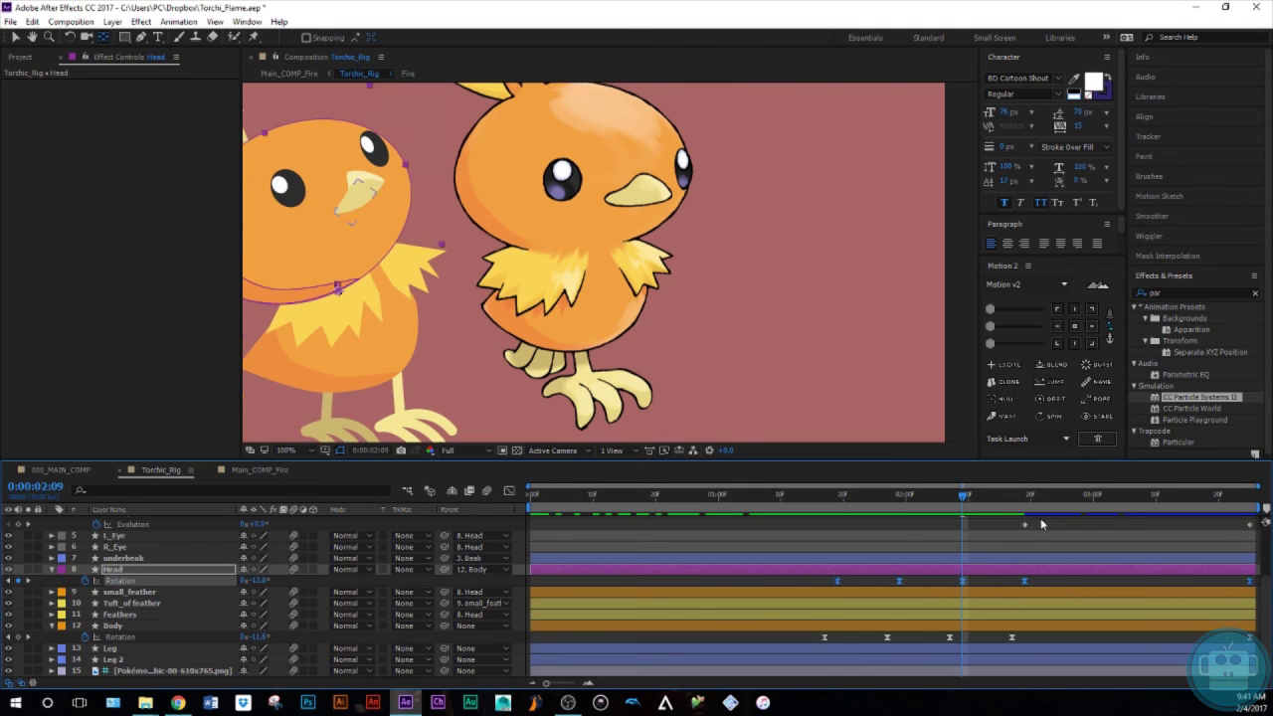
{"action": "left_click", "coordinate": [1043, 584]}
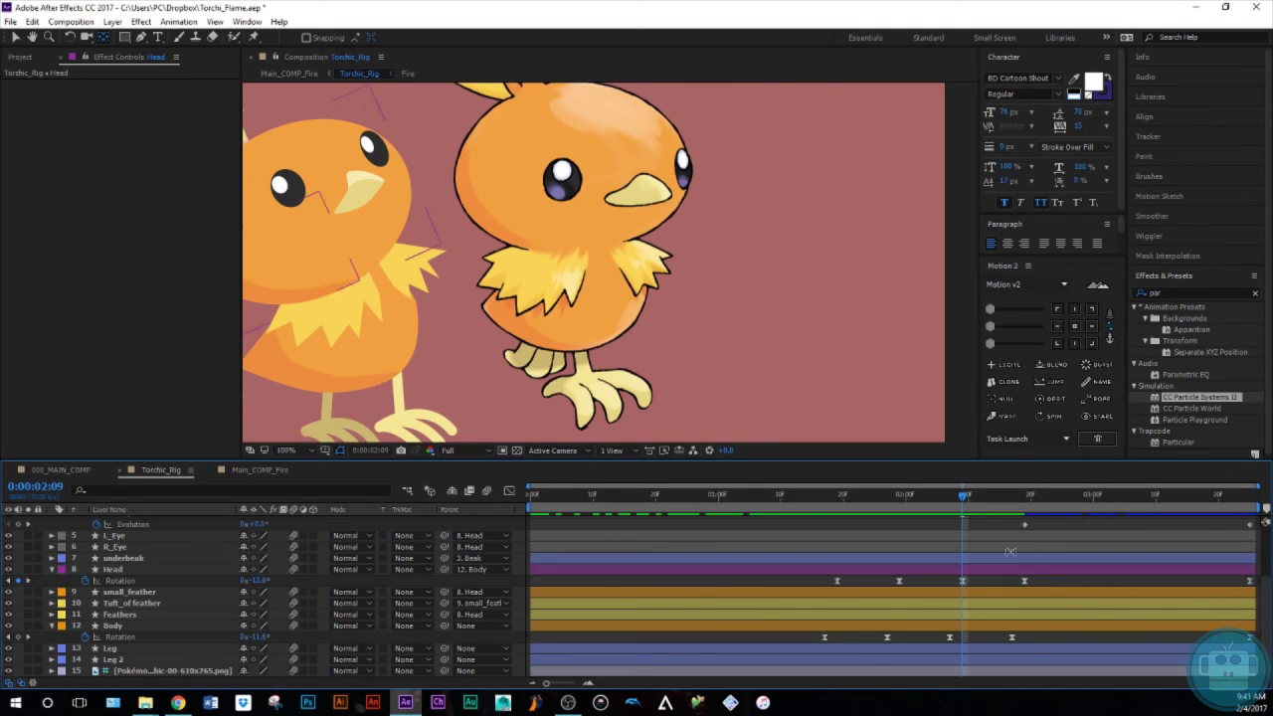
{"action": "left_click_drag", "start_coordinate": [959, 492], "coordinate": [950, 519]}
{"action": "left_click", "coordinate": [956, 628]}
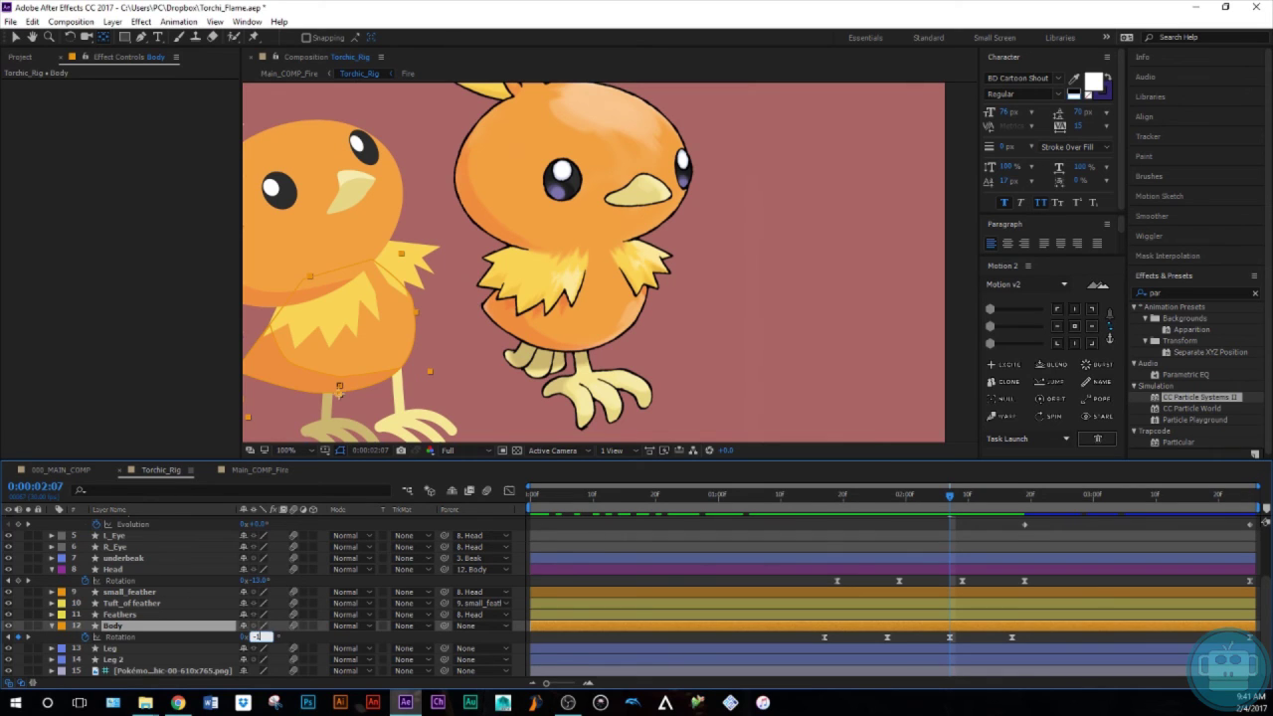
{"action": "key", "text": "Return"}
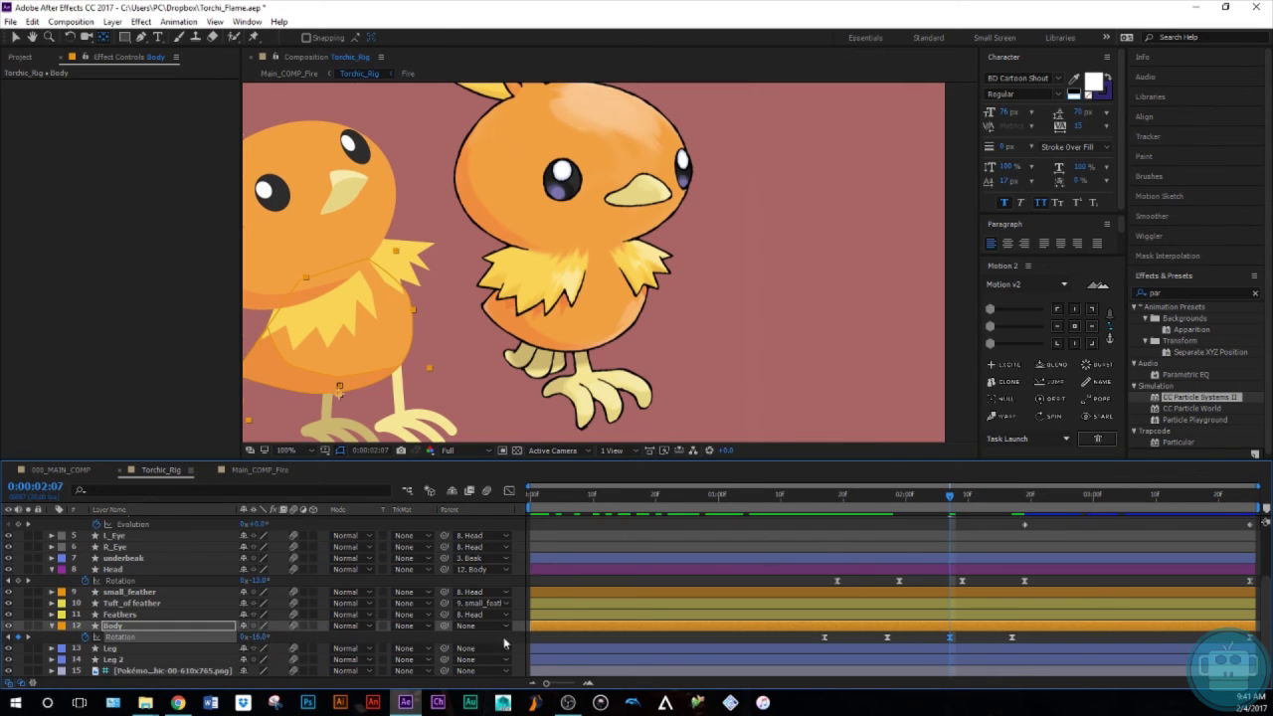
Set the Head's Rotation keyframe at 0:00:02:09 to -15°
{"action": "key", "text": "k"}
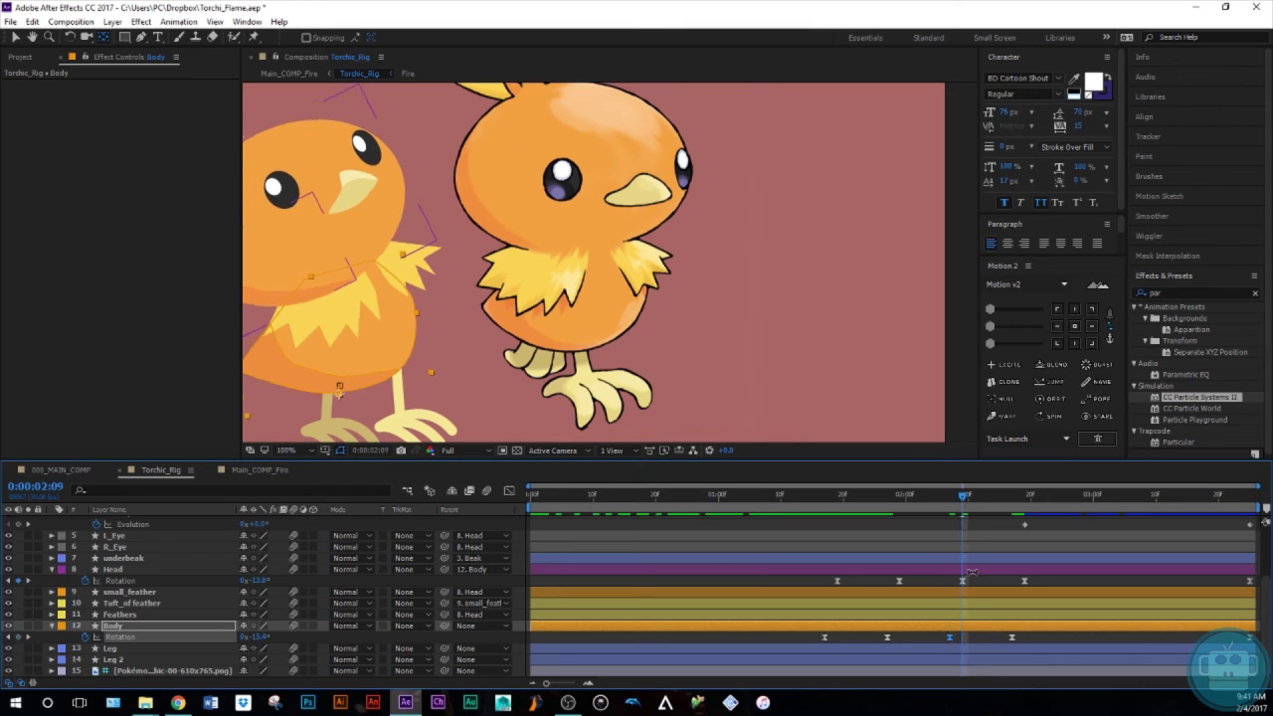
{"action": "left_click", "coordinate": [973, 569]}
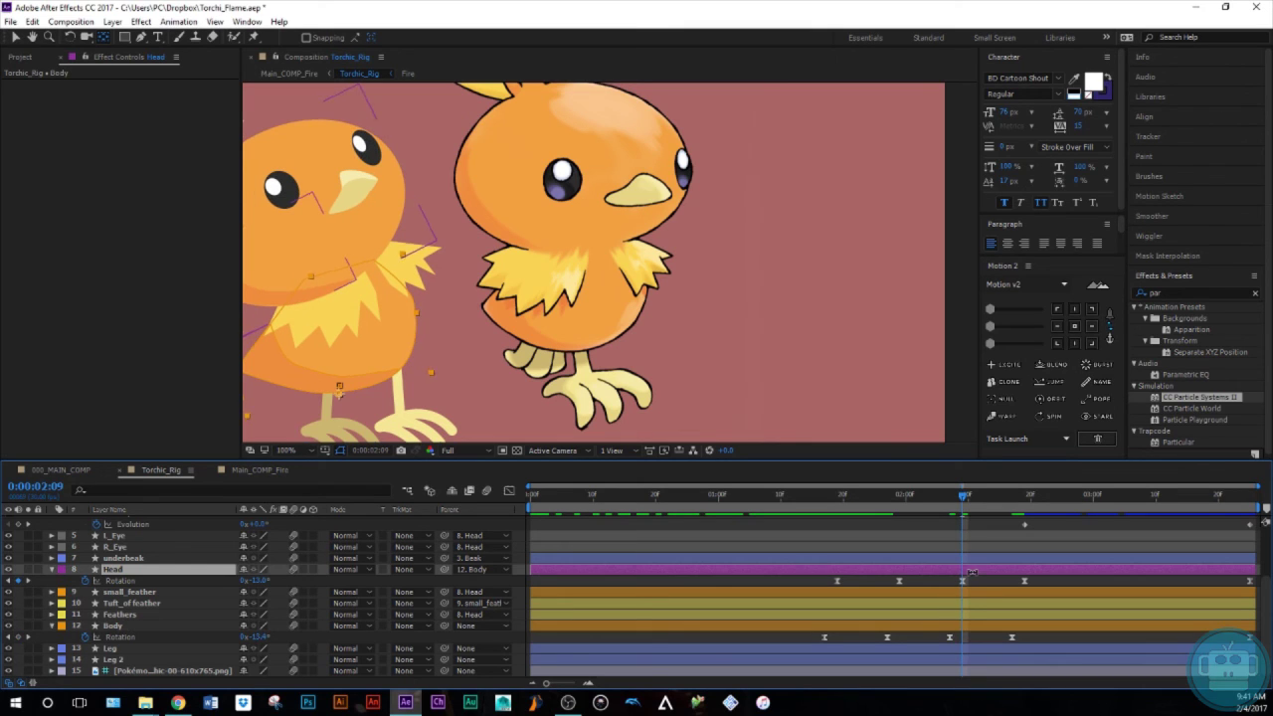
{"action": "left_click", "coordinate": [259, 581]}
{"action": "type", "text": "-1"}
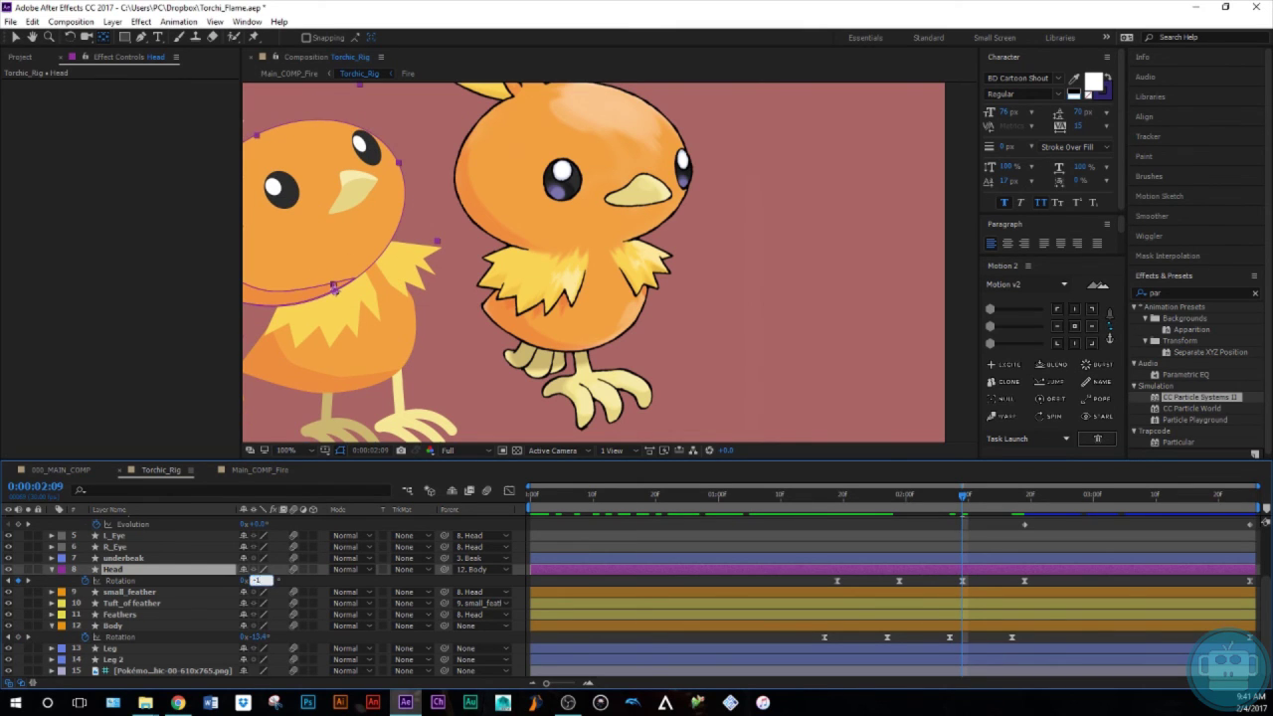
{"action": "type", "text": "5"}
{"action": "key", "text": "Return"}
{"action": "scroll", "coordinate": [939, 595], "scroll_direction": "up", "scroll_amount": 2}
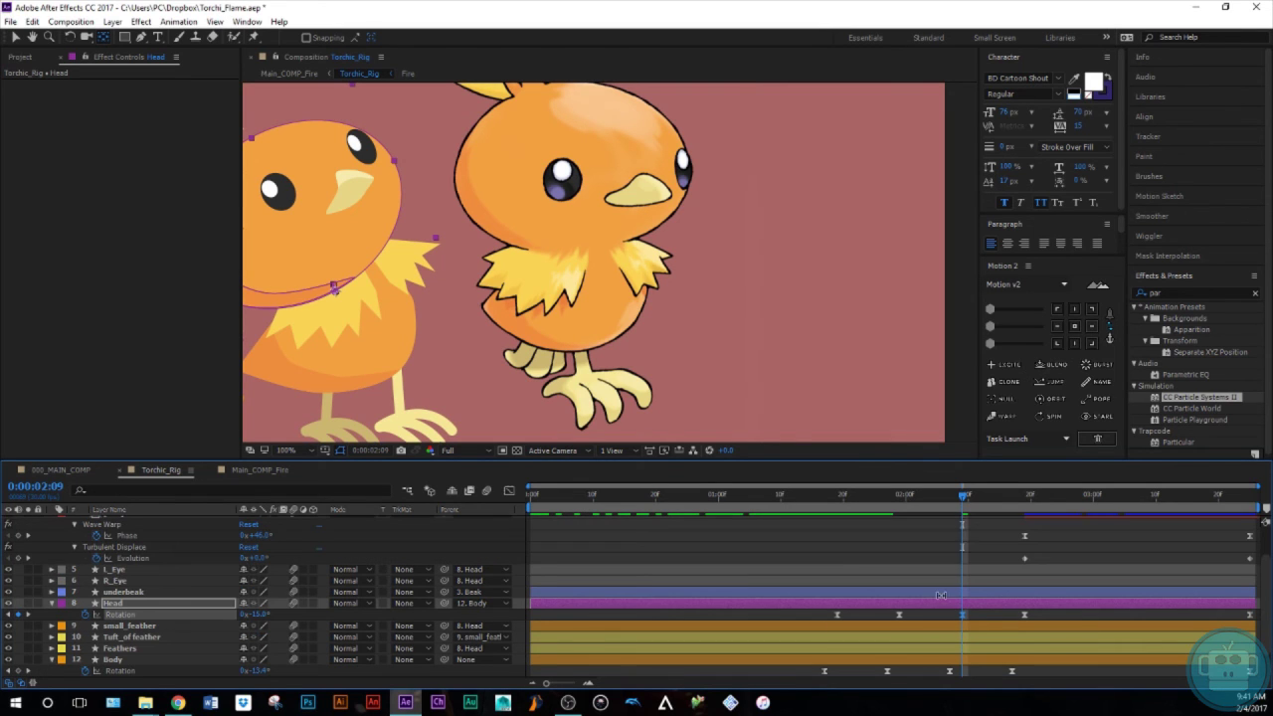
Preview the whole fire-breathing animation from the start in Main_COMP_Fire
{"action": "left_click_drag", "start_coordinate": [964, 494], "coordinate": [1064, 690]}
{"action": "left_click", "coordinate": [275, 471]}
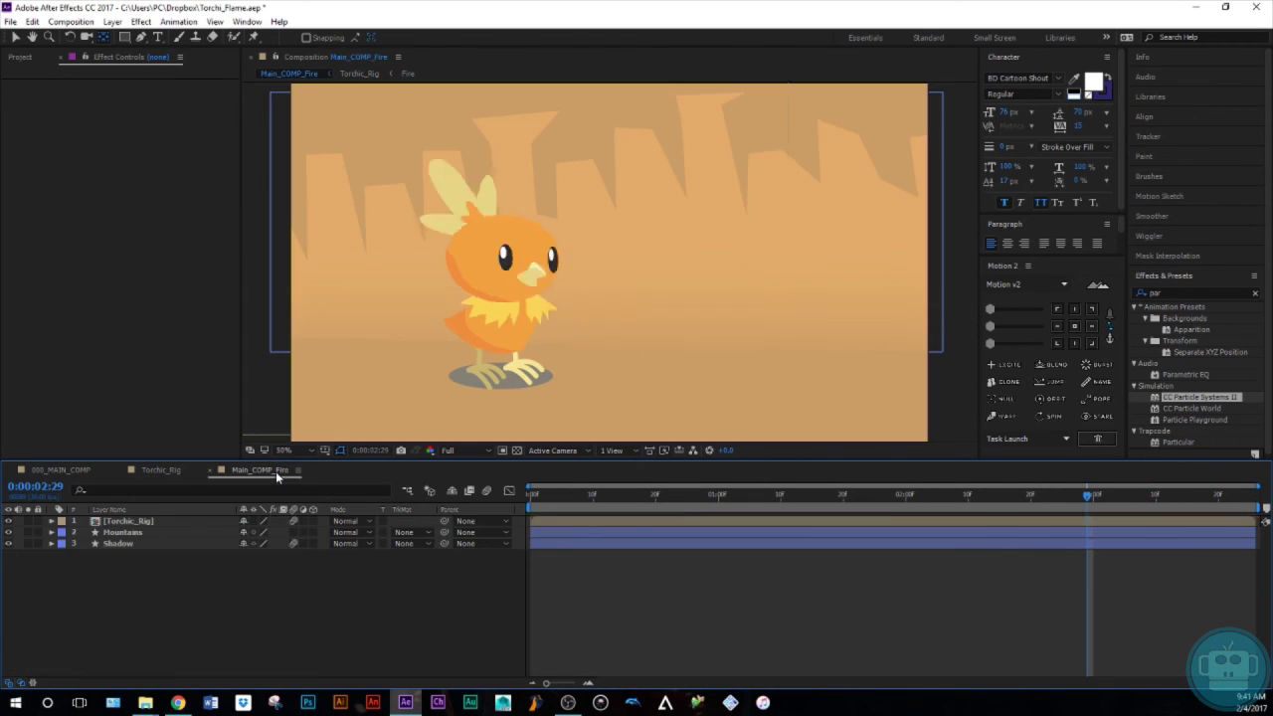
{"action": "left_click_drag", "start_coordinate": [1105, 497], "coordinate": [1020, 548]}
{"action": "key", "text": "space"}
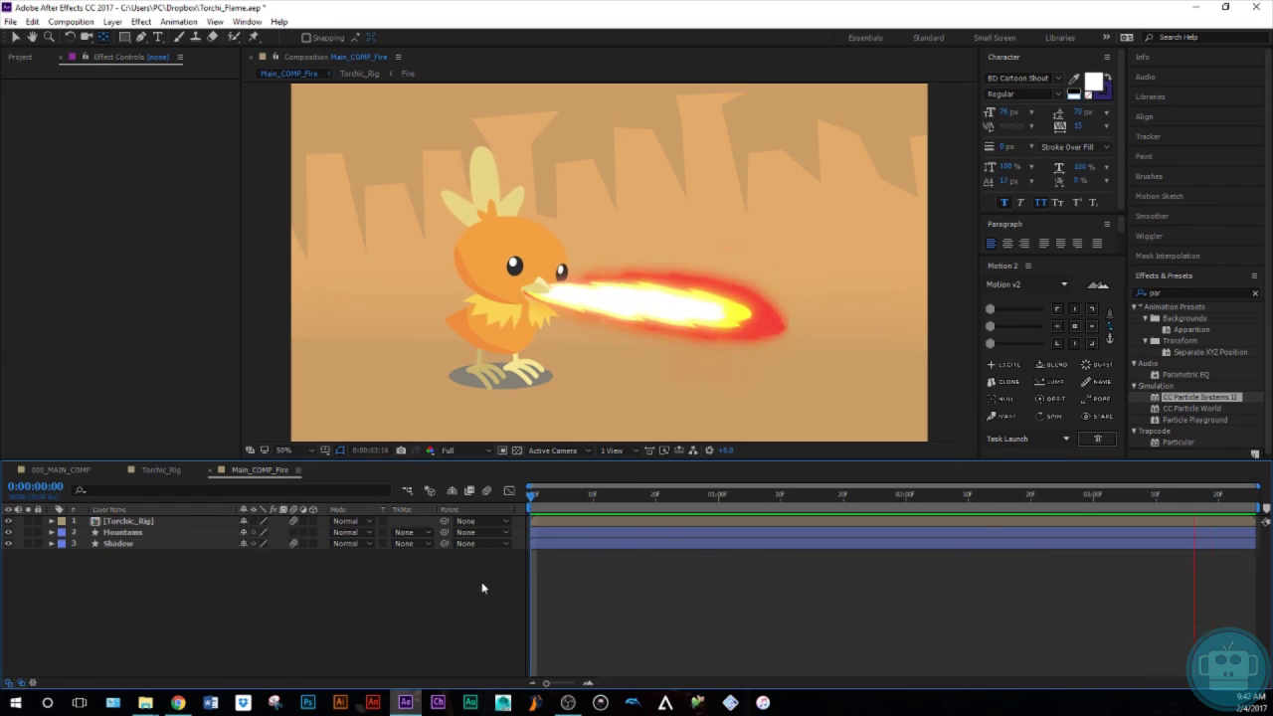
{"action": "key", "text": "space"}
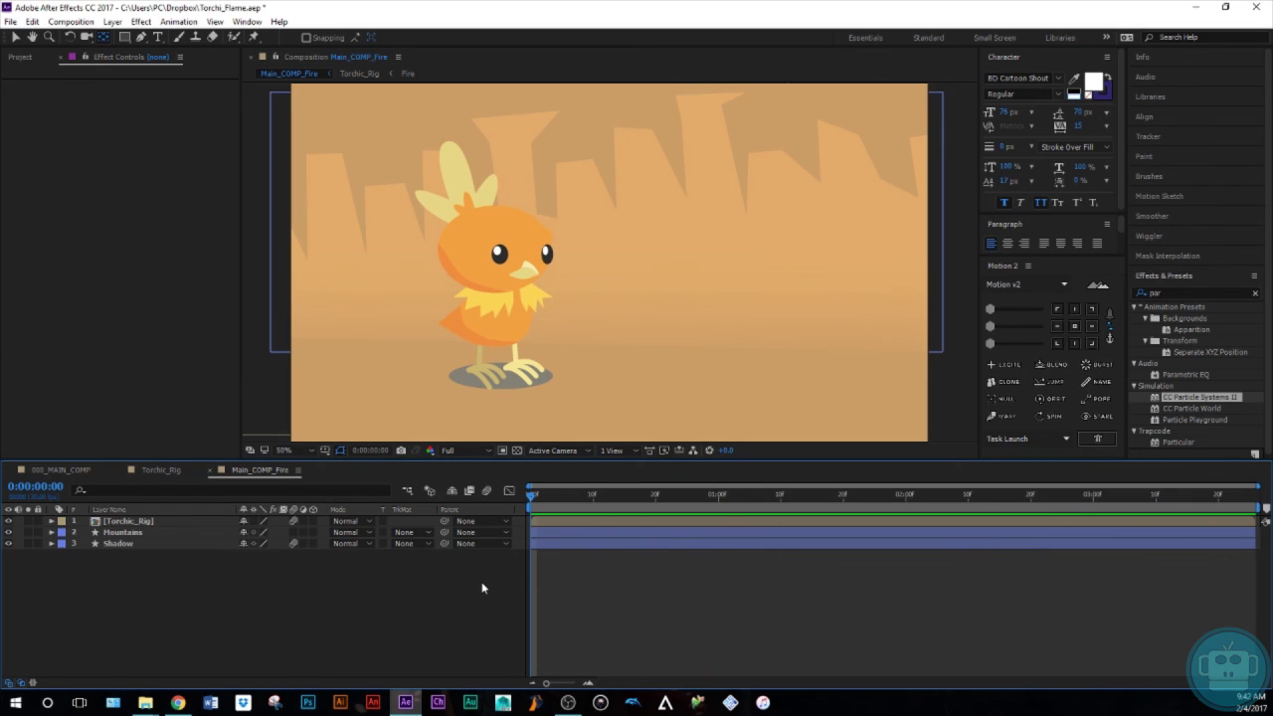
Open the Torchic_Rig composition and collapse the expanded properties of the Fire, Head and Body layers
{"action": "left_click", "coordinate": [179, 522]}
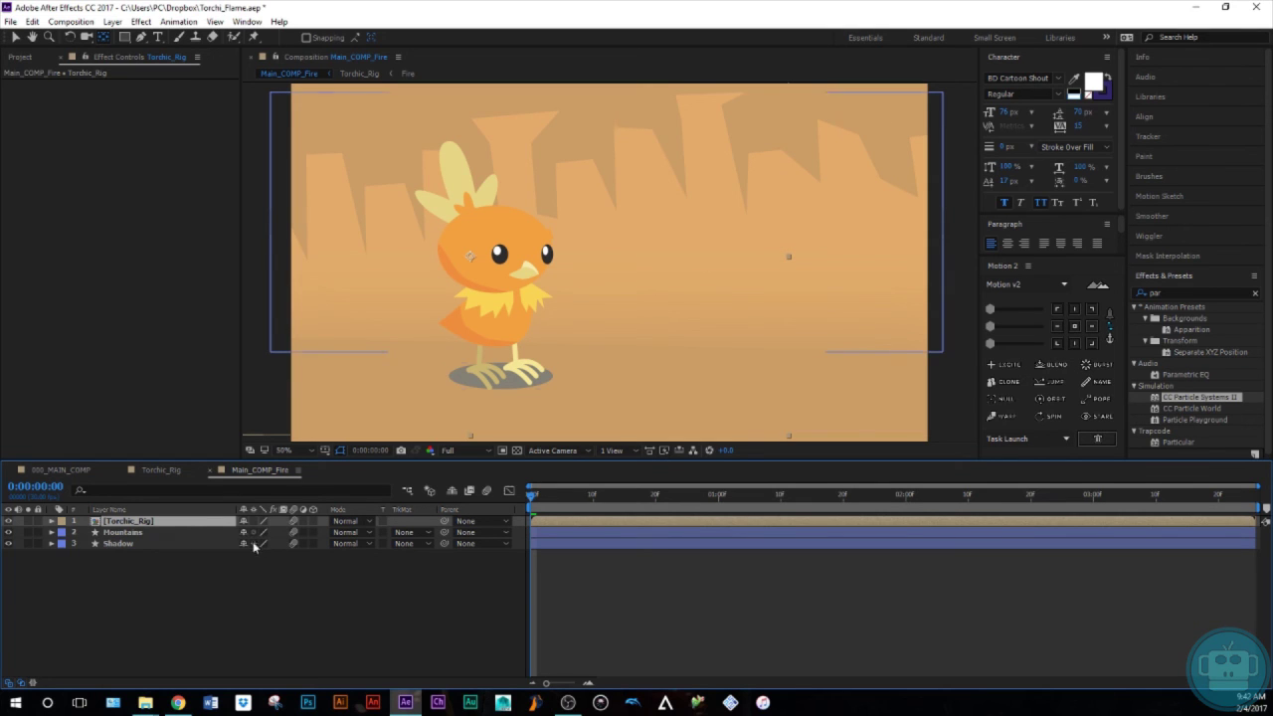
{"action": "double_click", "coordinate": [187, 521]}
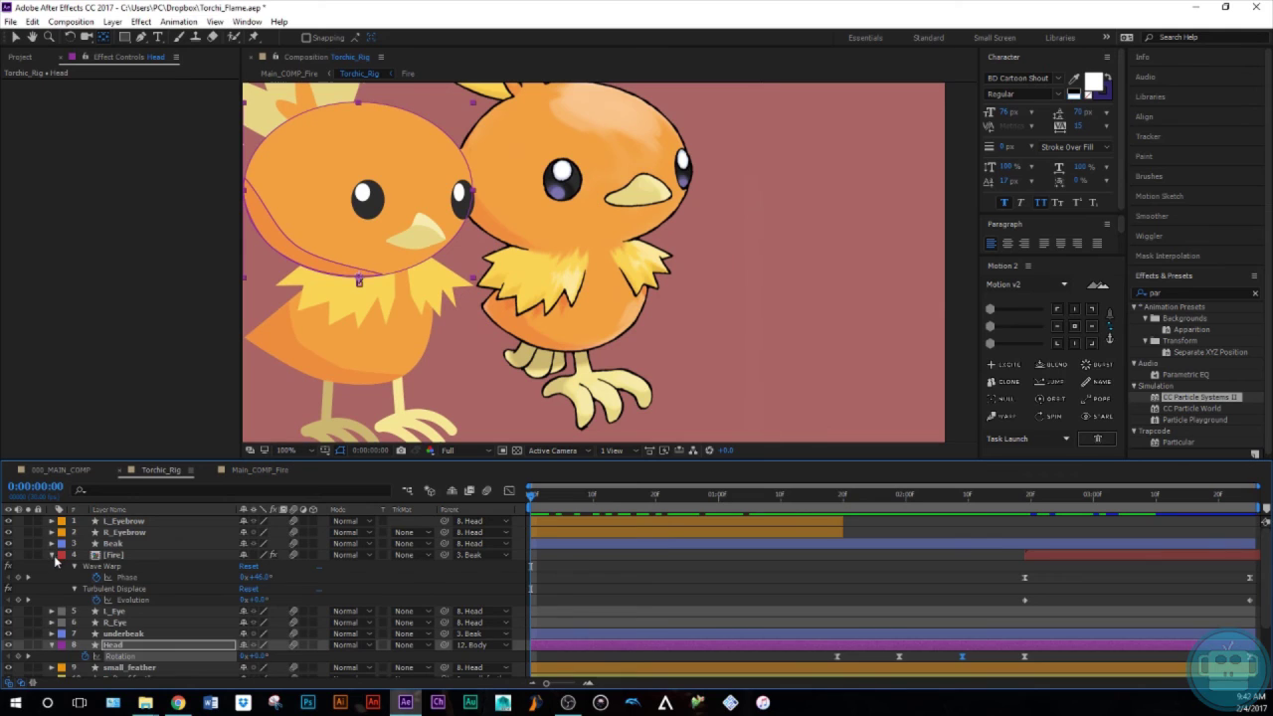
{"action": "left_click", "coordinate": [52, 555]}
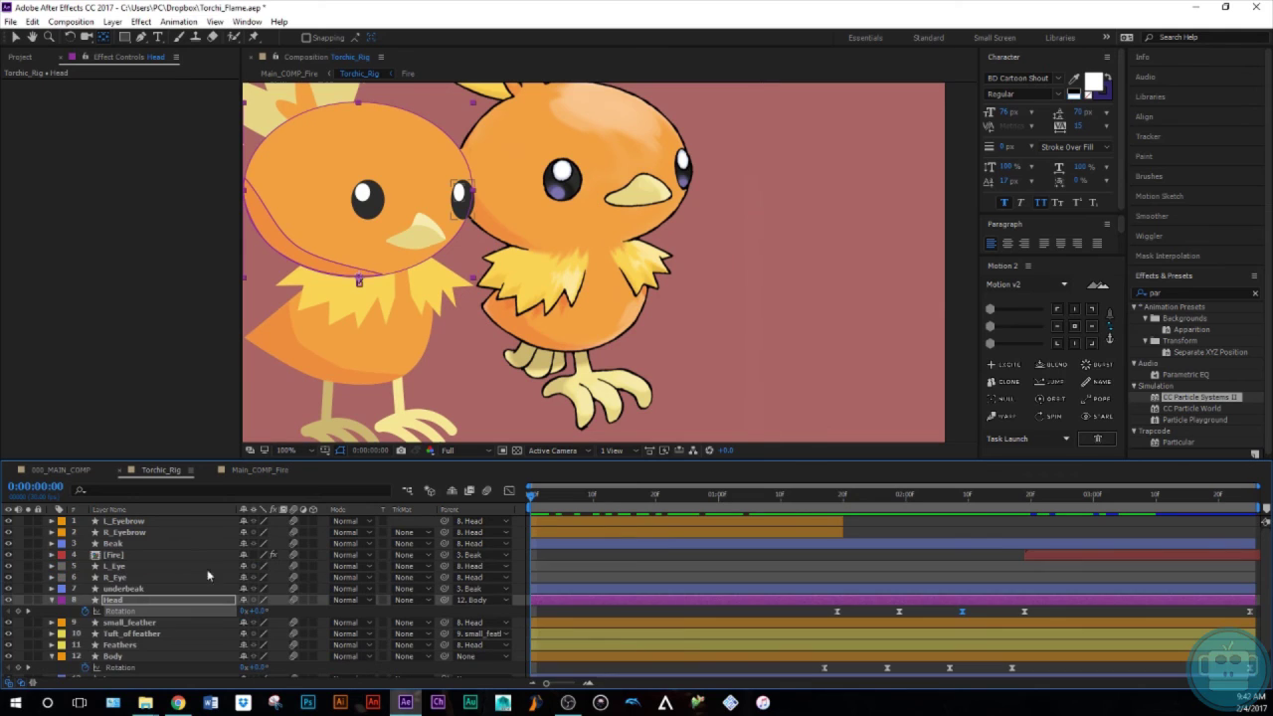
{"action": "left_click", "coordinate": [51, 600]}
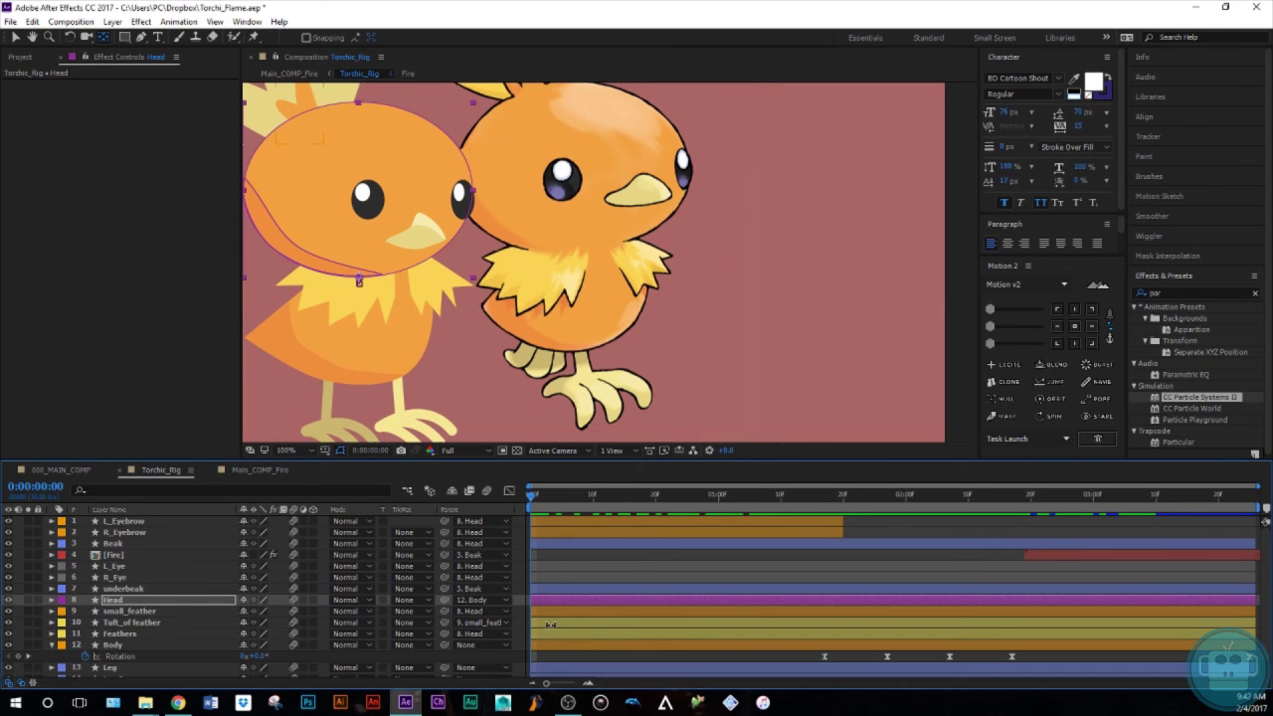
{"action": "left_click", "coordinate": [51, 645]}
{"action": "left_click", "coordinate": [580, 554]}
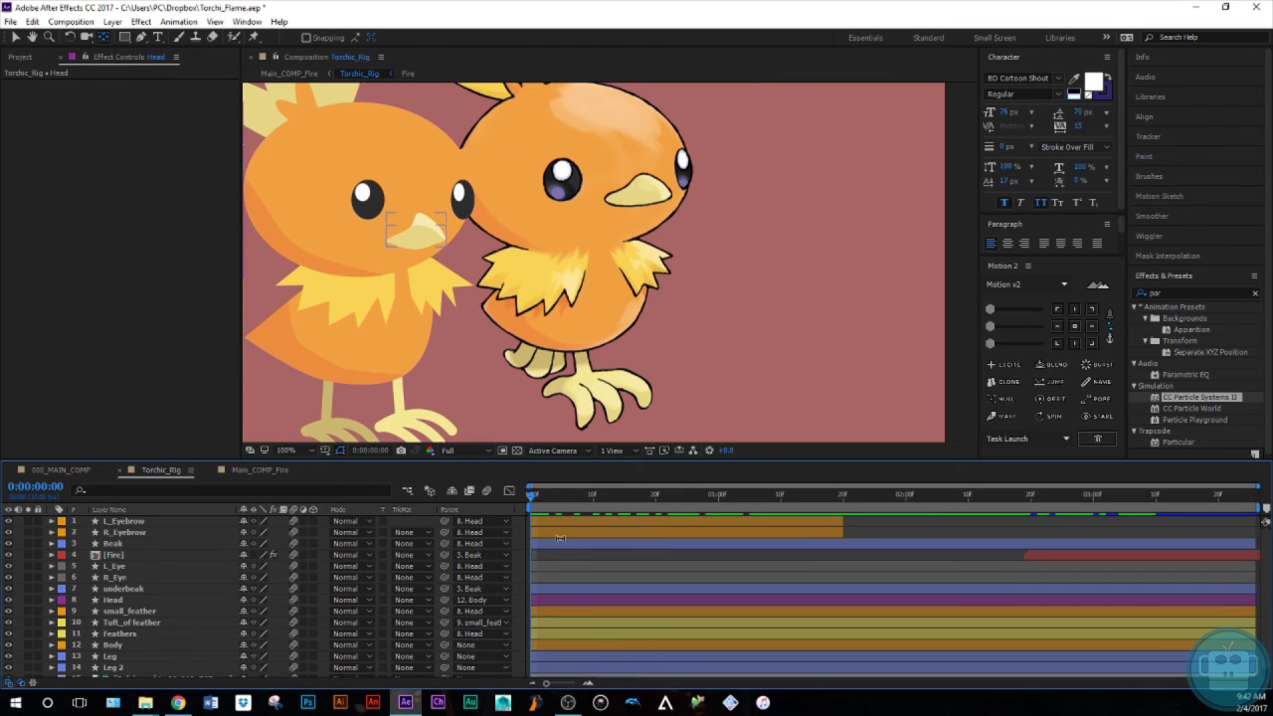
Copy all Torchic_Rig layers except Fire and the reference image, and paste them into Main_COMP_Fire
{"action": "left_click", "coordinate": [143, 524]}
{"action": "scroll", "coordinate": [129, 648], "scroll_direction": "down", "scroll_amount": 1}
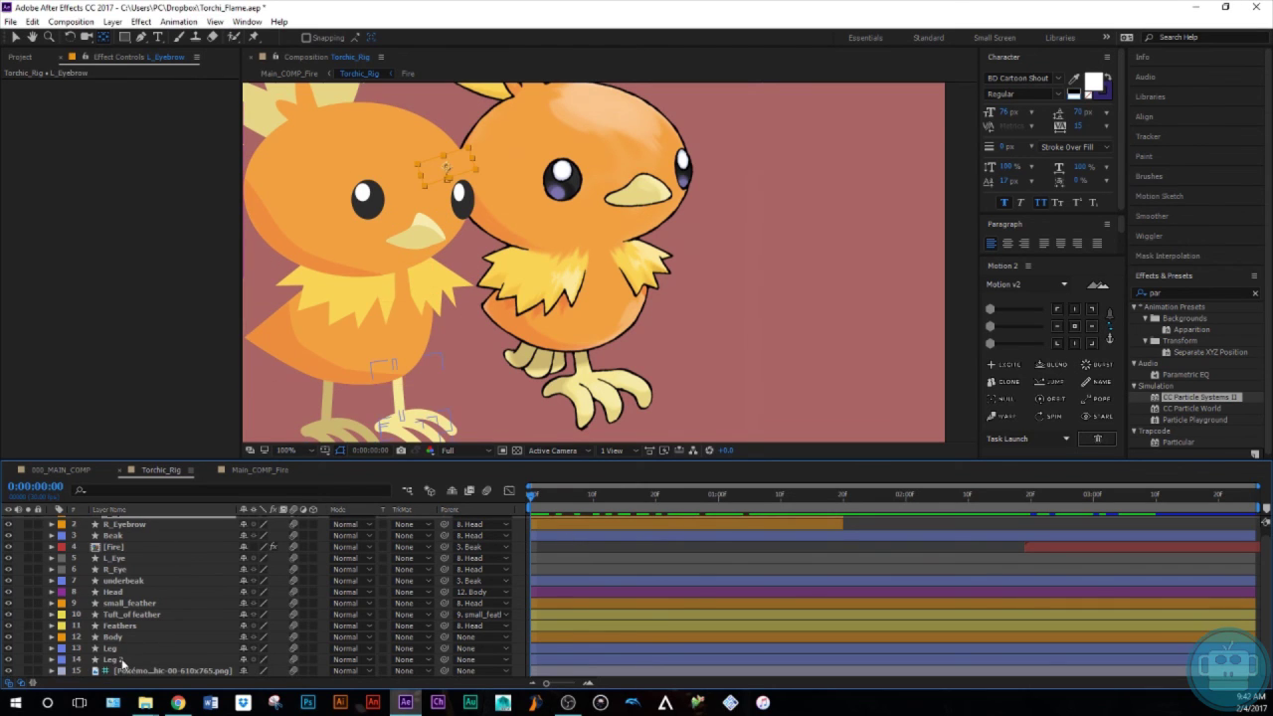
{"action": "key", "text": "ctrl+a"}
{"action": "scroll", "coordinate": [164, 608], "scroll_direction": "up", "scroll_amount": 1}
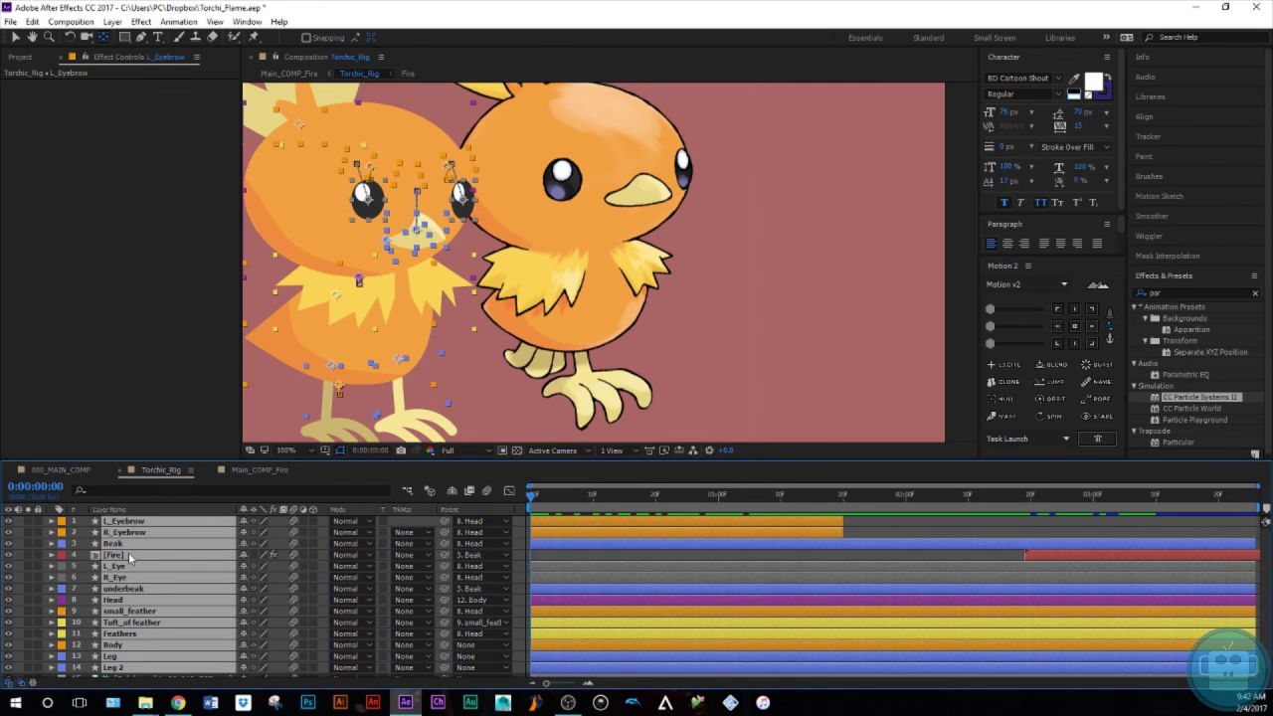
{"action": "left_click", "coordinate": [128, 554], "text": "ctrl"}
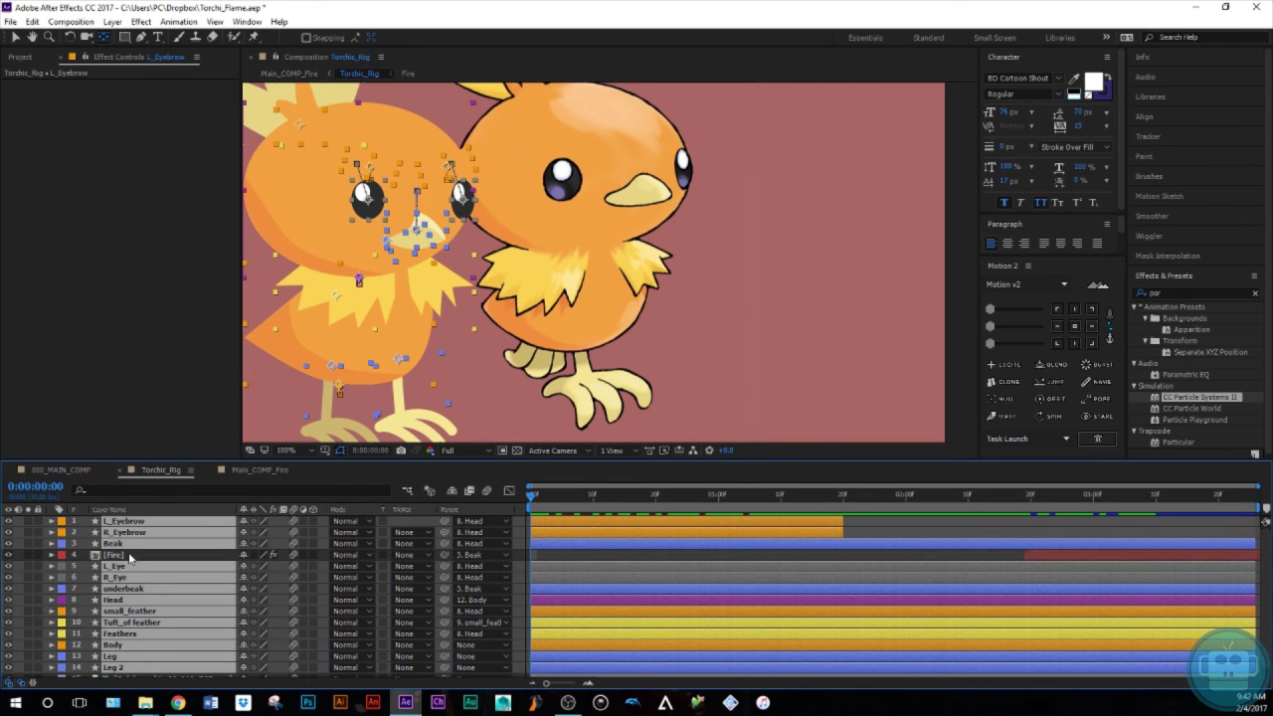
{"action": "left_click", "coordinate": [256, 469]}
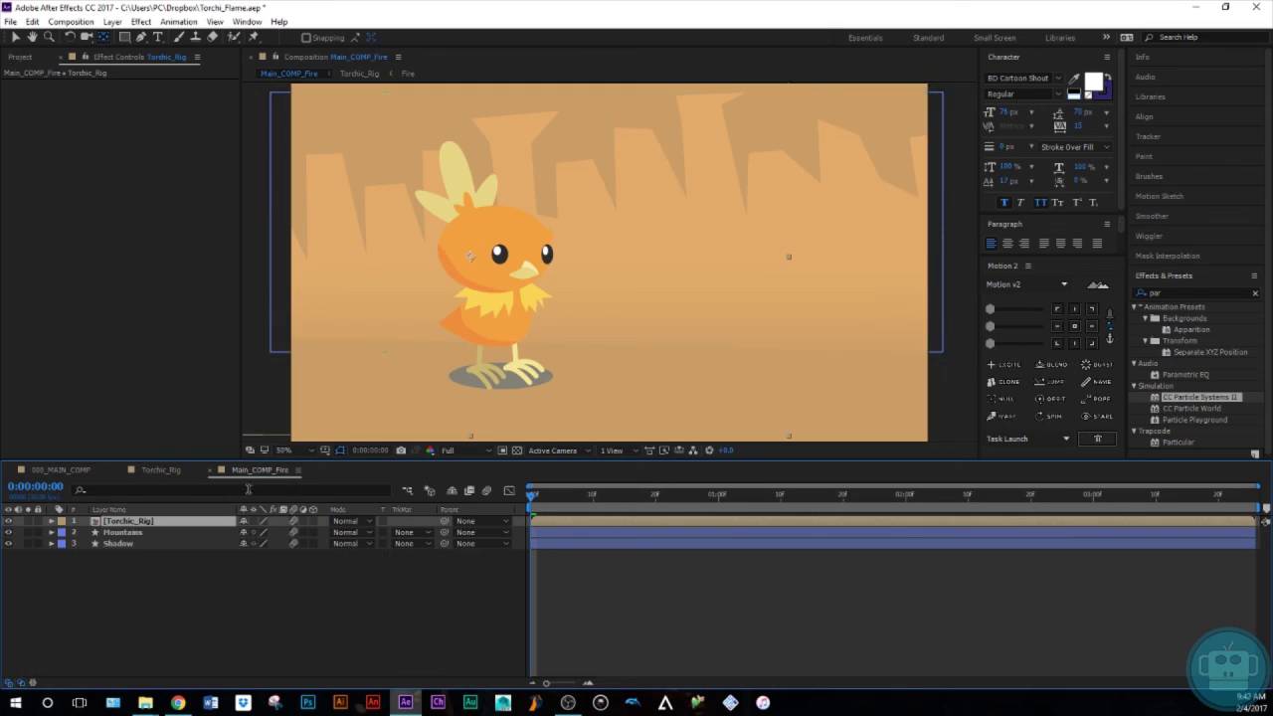
{"action": "left_click", "coordinate": [220, 574]}
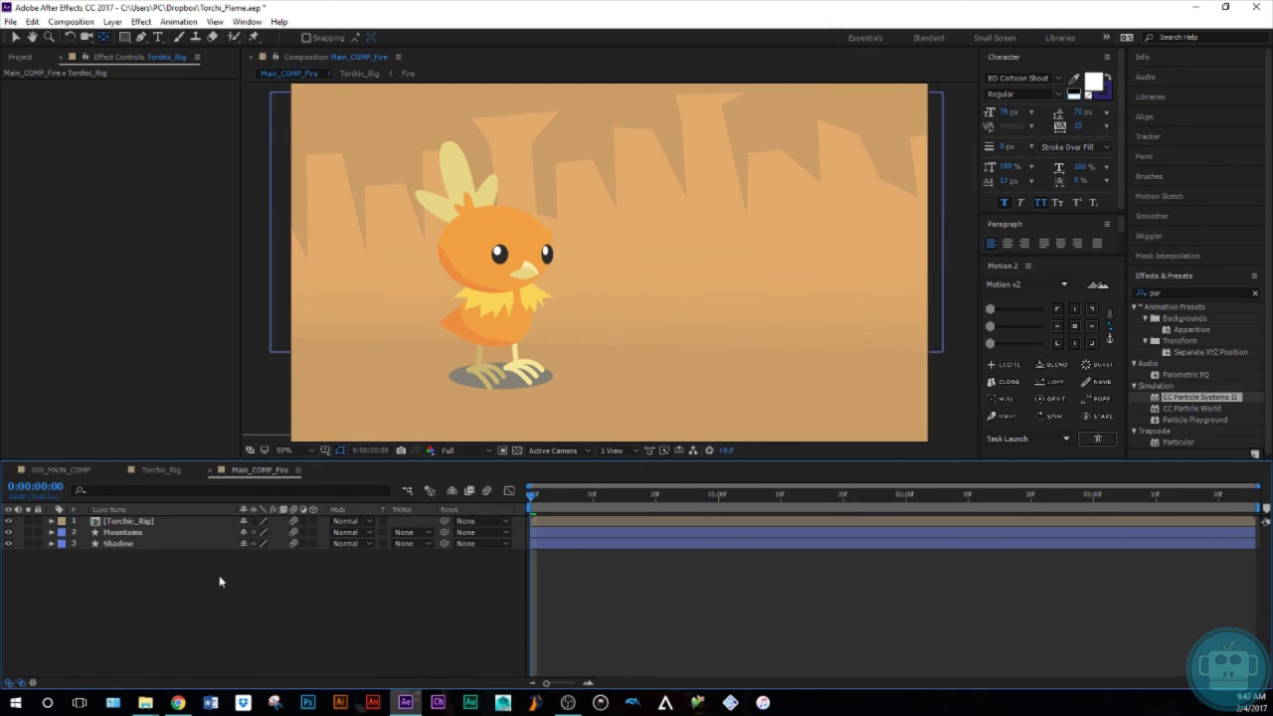
{"action": "key", "text": "ctrl+v"}
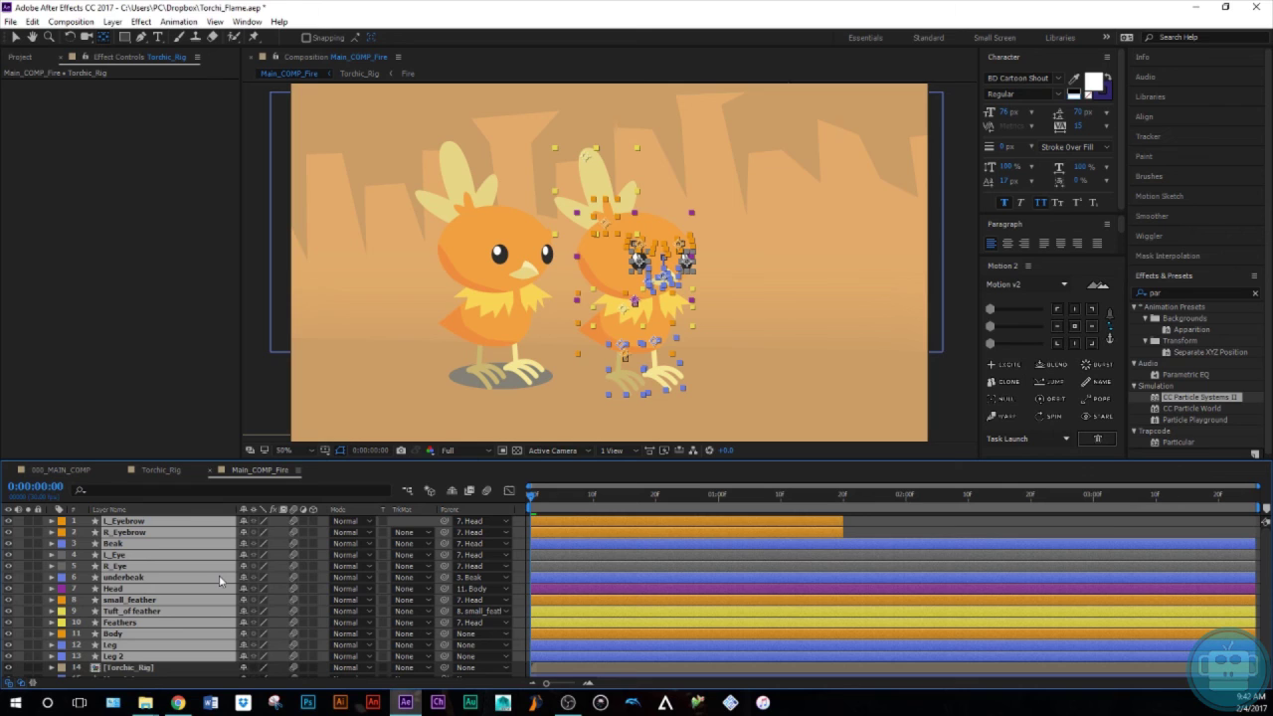
Pre-compose the pasted Torchic layers in Main_COMP_Fire as "Reflection" and give the new layer a yellow label
{"action": "left_click", "coordinate": [161, 470]}
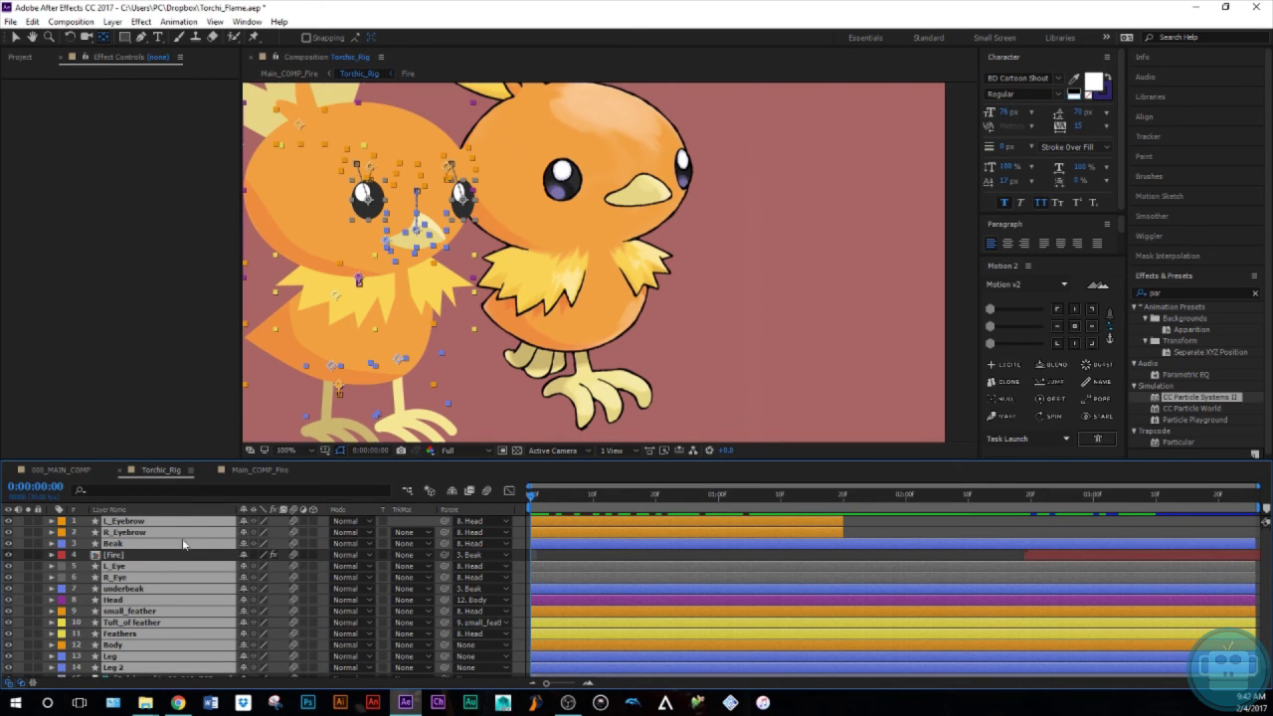
{"action": "left_click", "coordinate": [256, 469]}
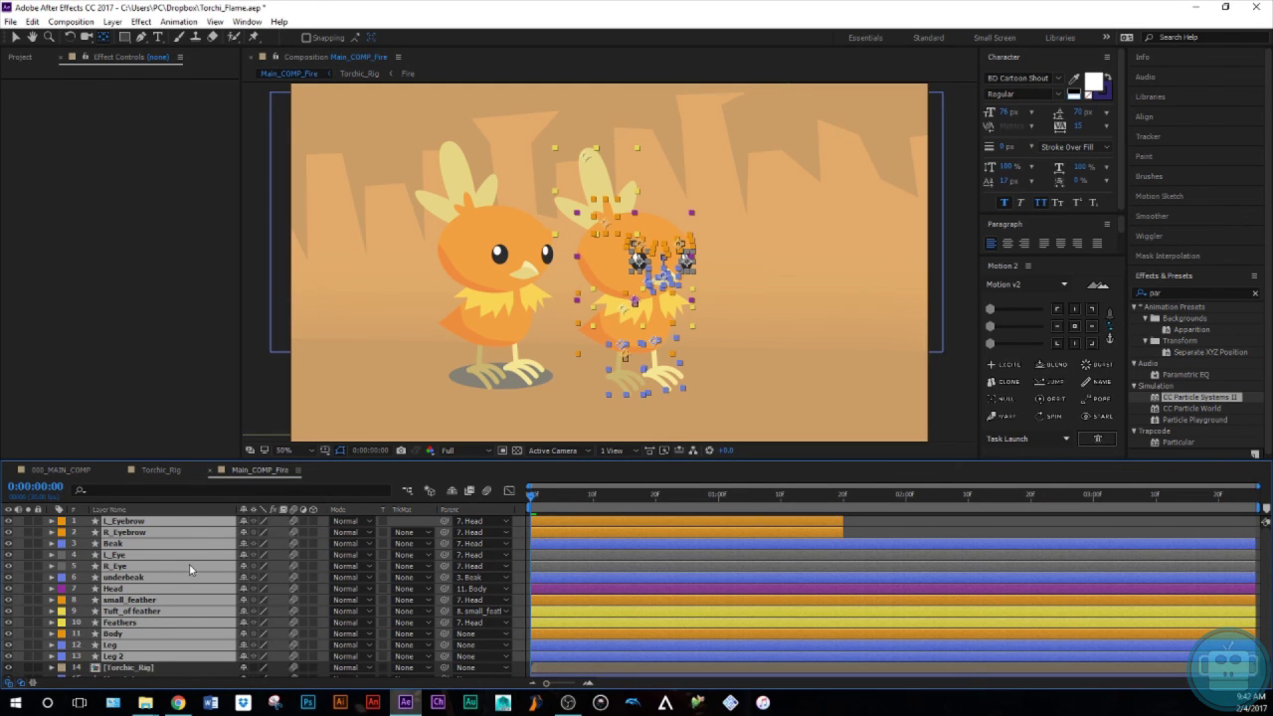
{"action": "key", "text": "ctrl+shift+c"}
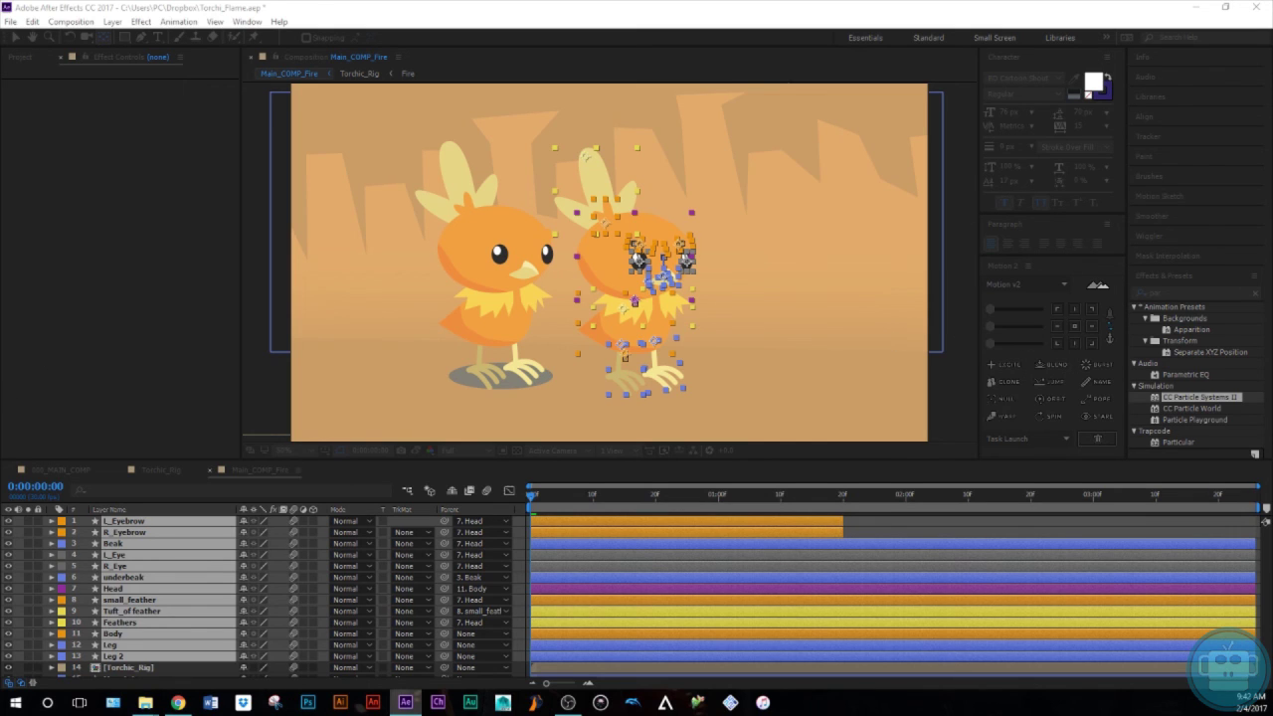
{"action": "left_click_drag", "start_coordinate": [1272, 277], "coordinate": [648, 219]}
{"action": "type", "text": "Reflection"}
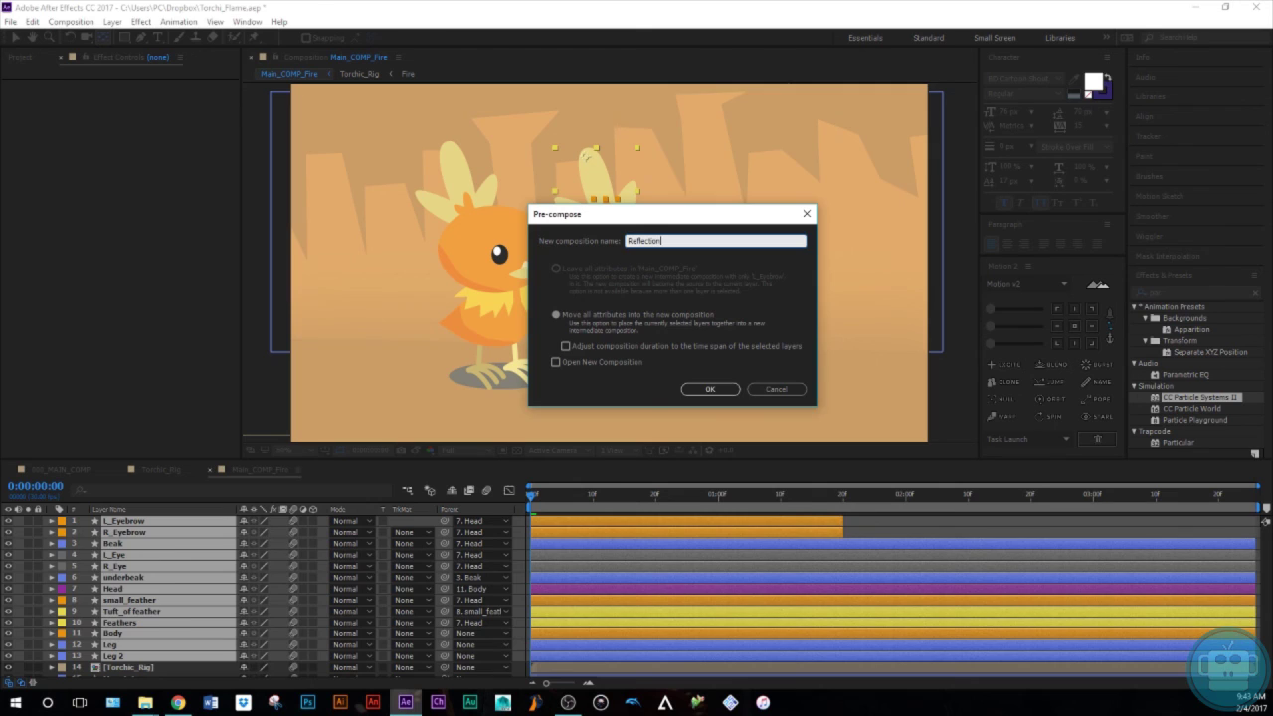
{"action": "key", "text": "Return"}
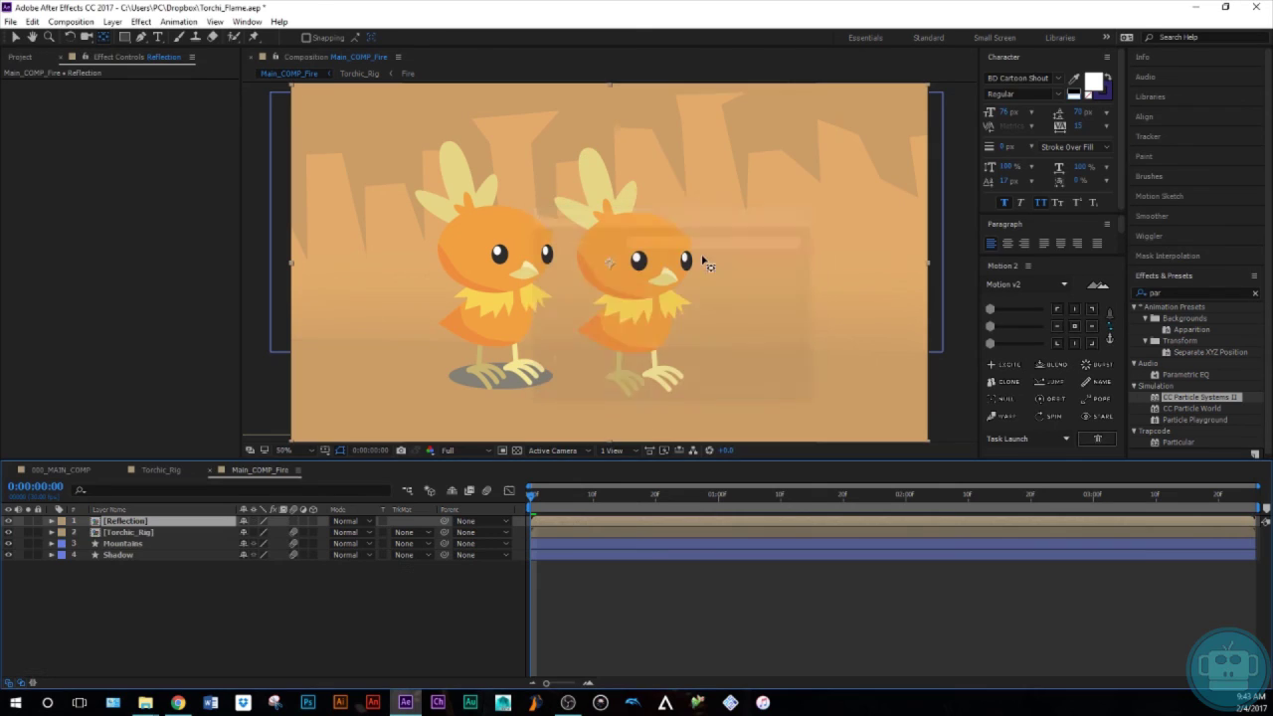
{"action": "left_click", "coordinate": [60, 522]}
{"action": "left_click", "coordinate": [94, 316]}
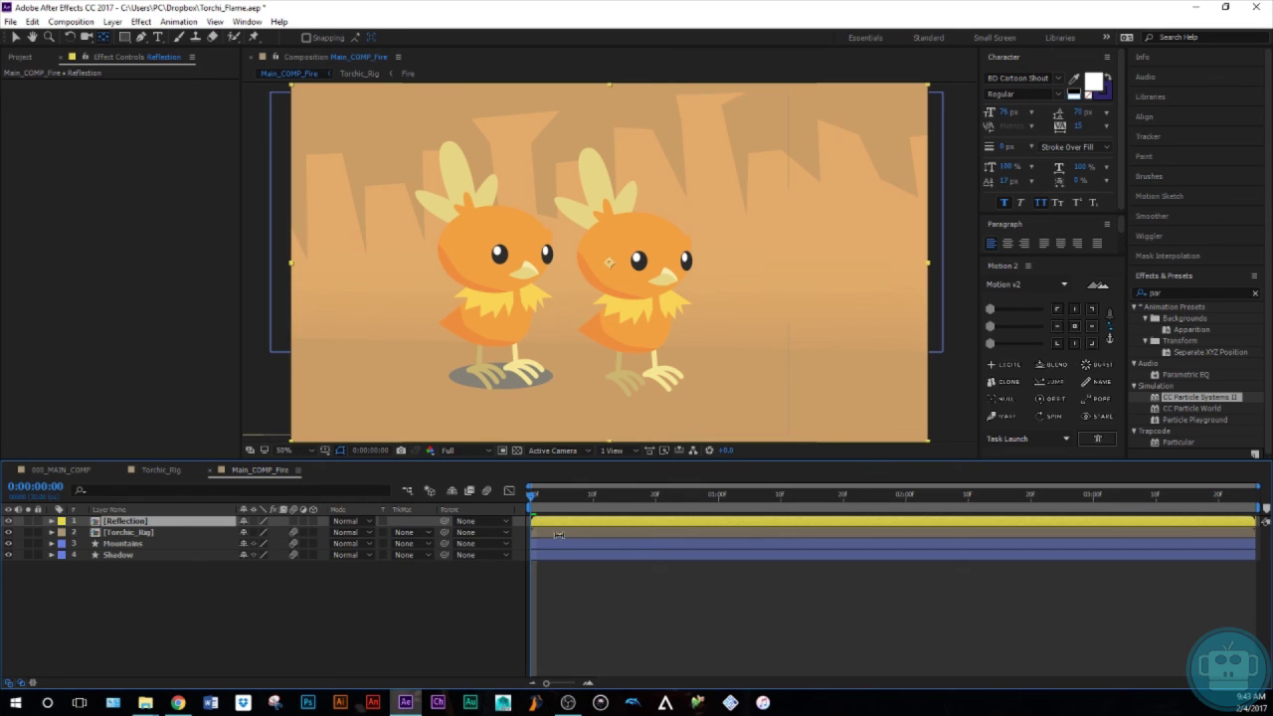
Copy the Torchic_Rig layer's Position onto the Reflection layer so both characters overlap
{"action": "key", "text": "space"}
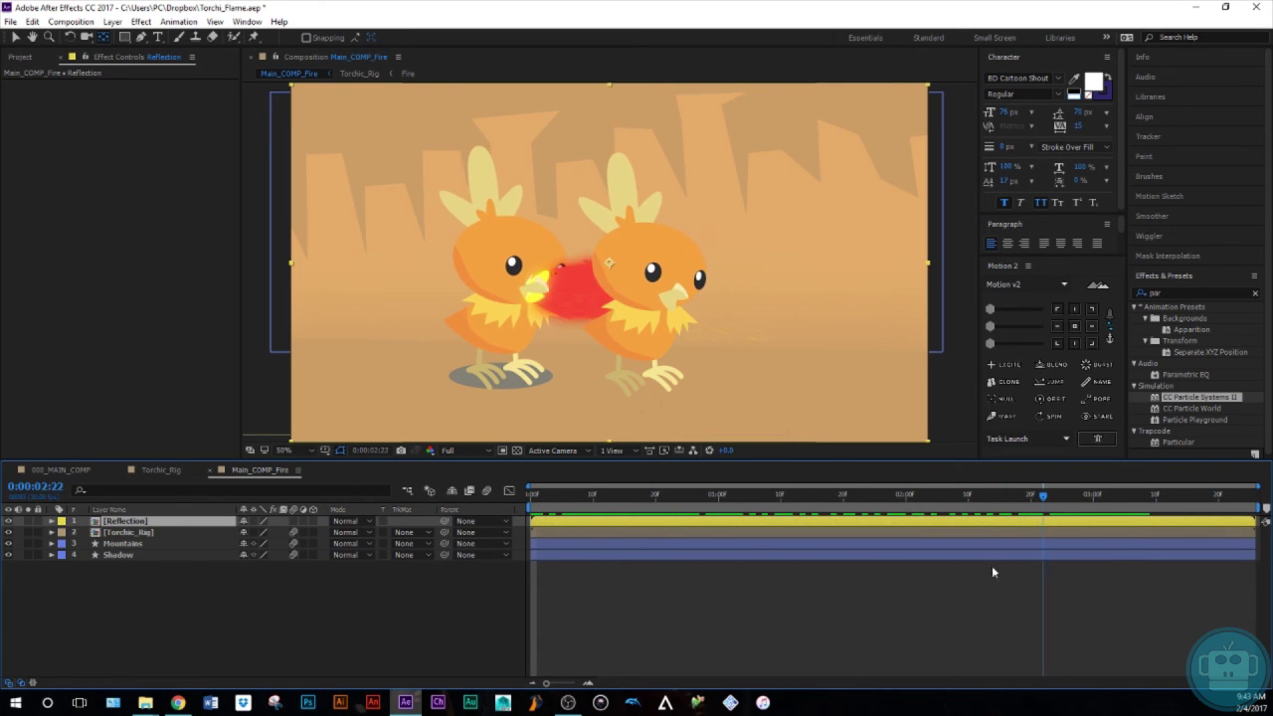
{"action": "left_click", "coordinate": [632, 532]}
{"action": "key", "text": "p"}
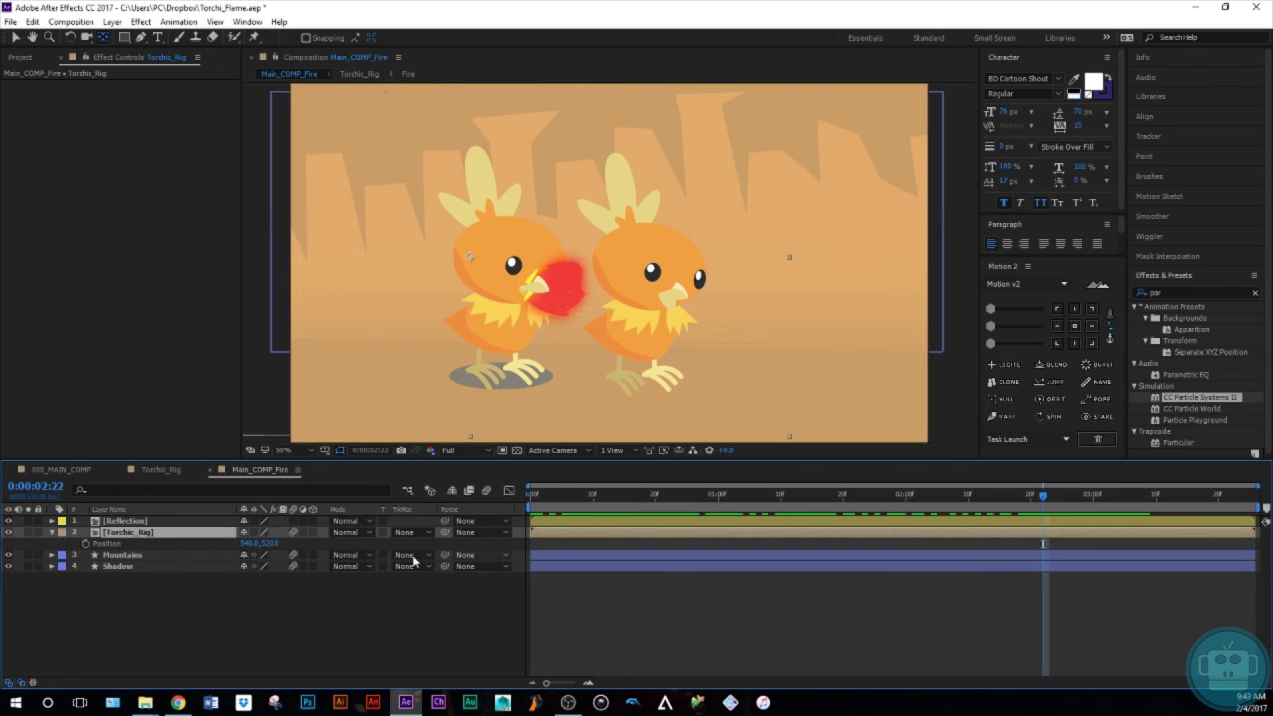
{"action": "left_click", "coordinate": [121, 523]}
{"action": "key", "text": "ctrl+v"}
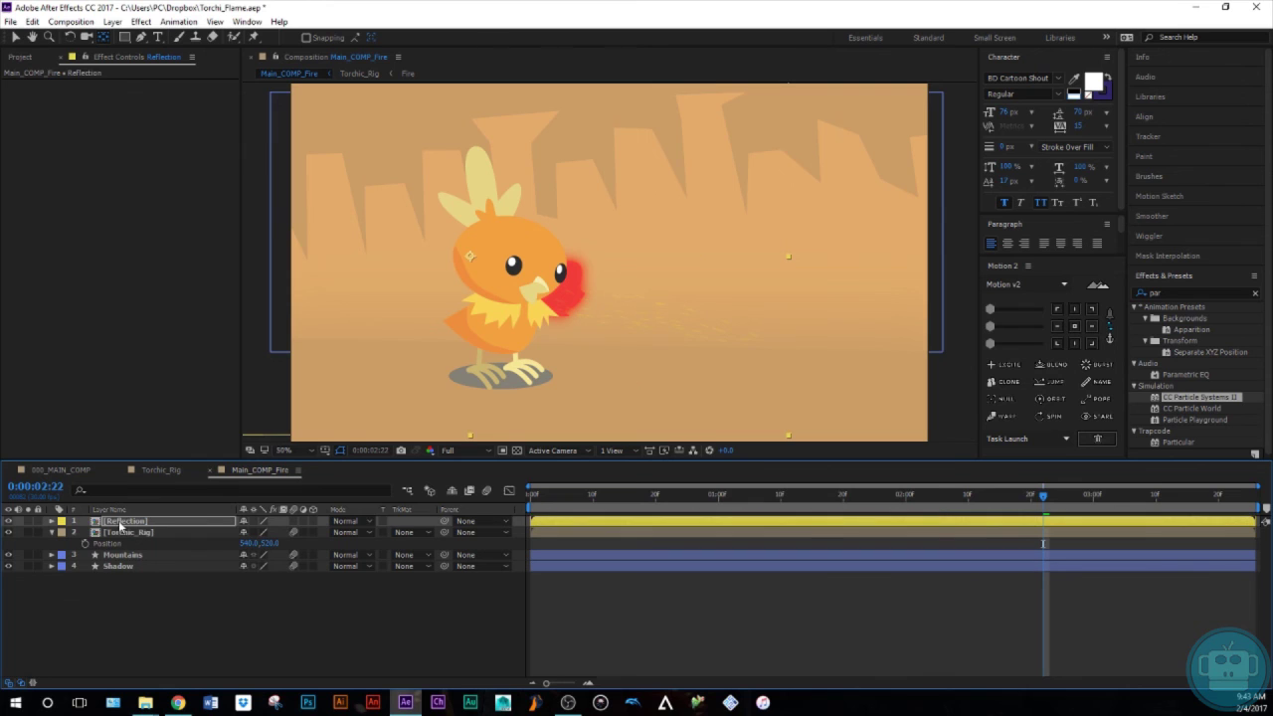
Go to 0:00:03:01, during the flame blast, and set the Reflection layer's blending mode to Add
{"action": "left_click", "coordinate": [564, 615]}
{"action": "left_click_drag", "start_coordinate": [558, 497], "coordinate": [1098, 529]}
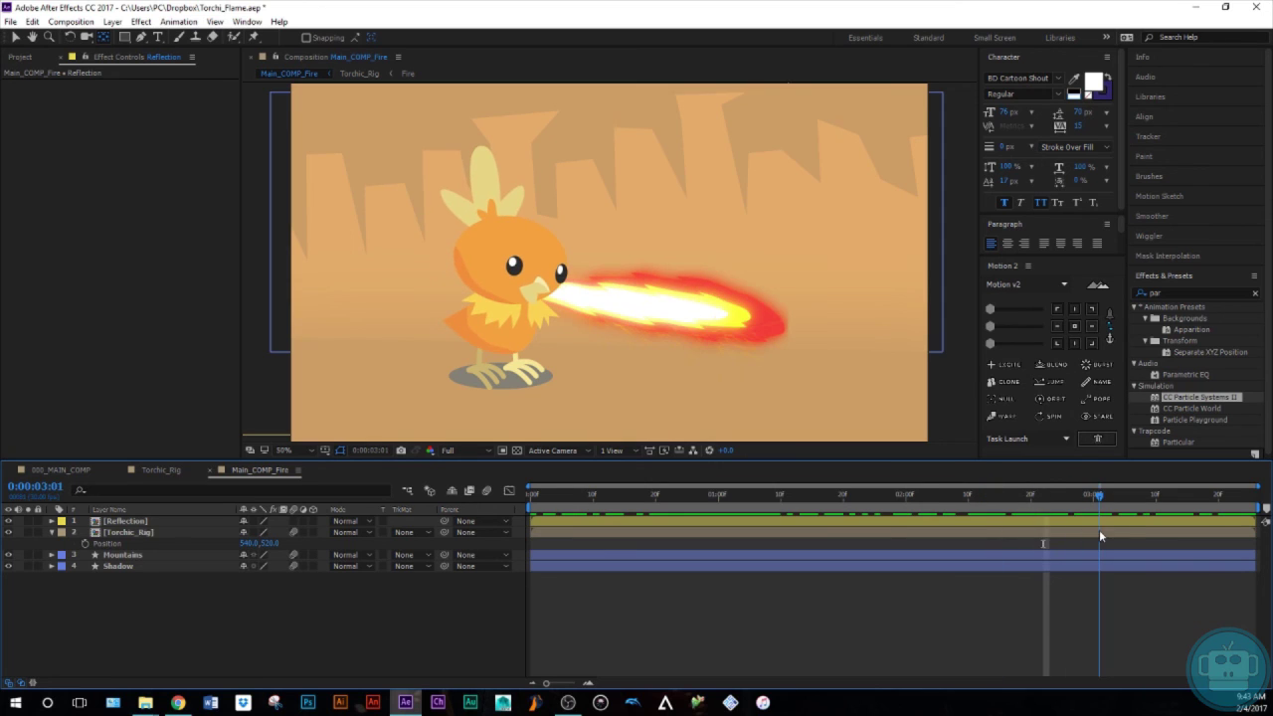
{"action": "left_click", "coordinate": [574, 516]}
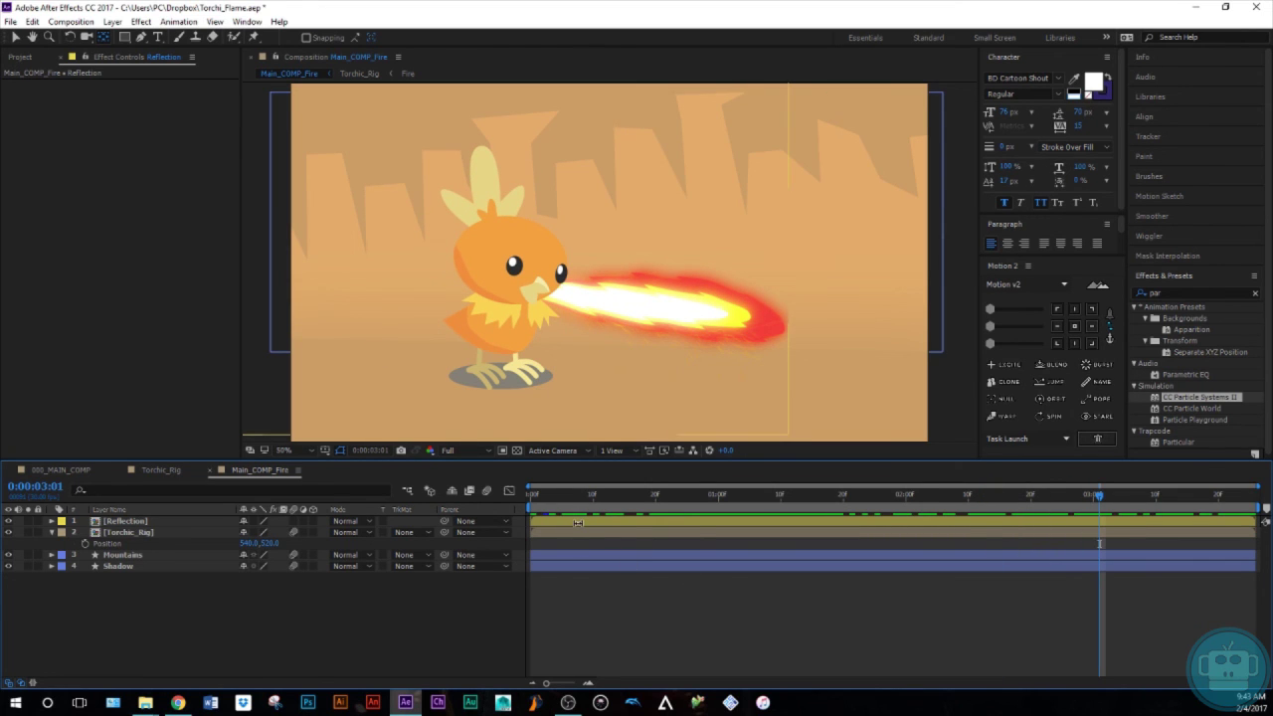
{"action": "left_click", "coordinate": [355, 522]}
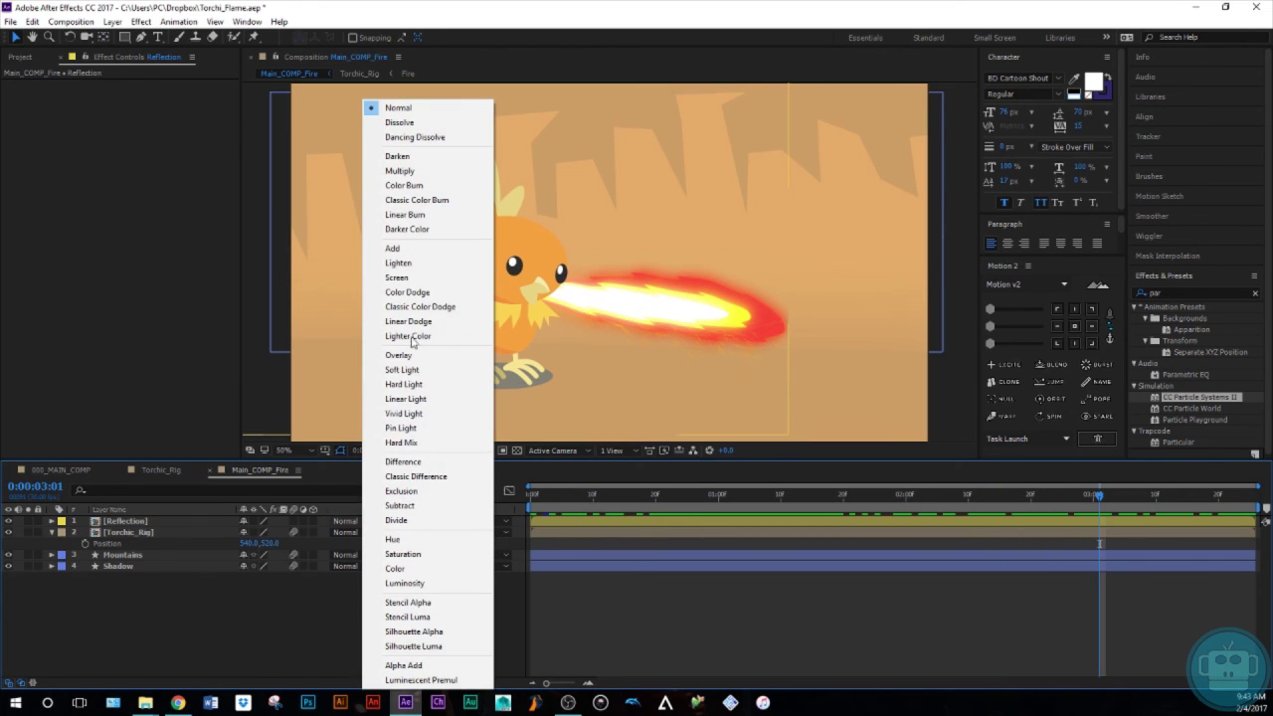
{"action": "left_click", "coordinate": [397, 247]}
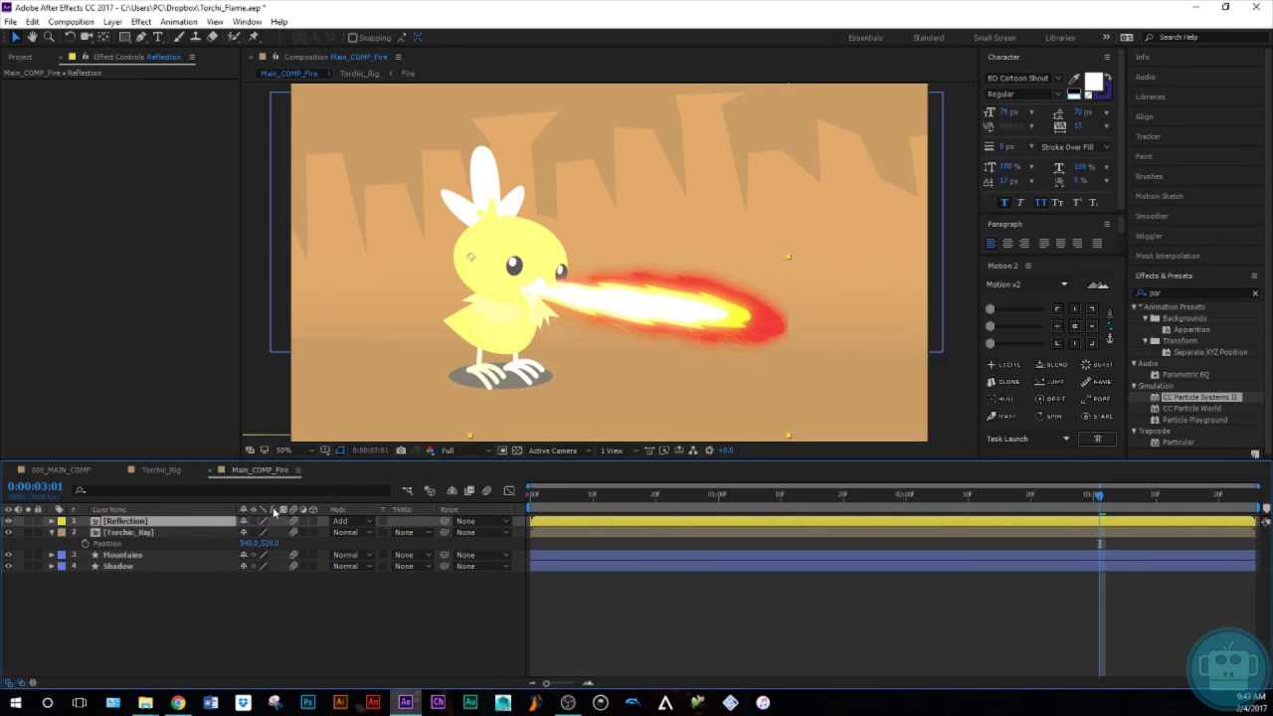
Draw a closed Pen tool mask on the Reflection layer around Torchic's rear half, curving down through the tuft, face, chest and legs
{"action": "left_click_drag", "start_coordinate": [240, 544], "coordinate": [240, 544]}
{"action": "left_click", "coordinate": [141, 38]}
{"action": "left_click", "coordinate": [482, 120]}
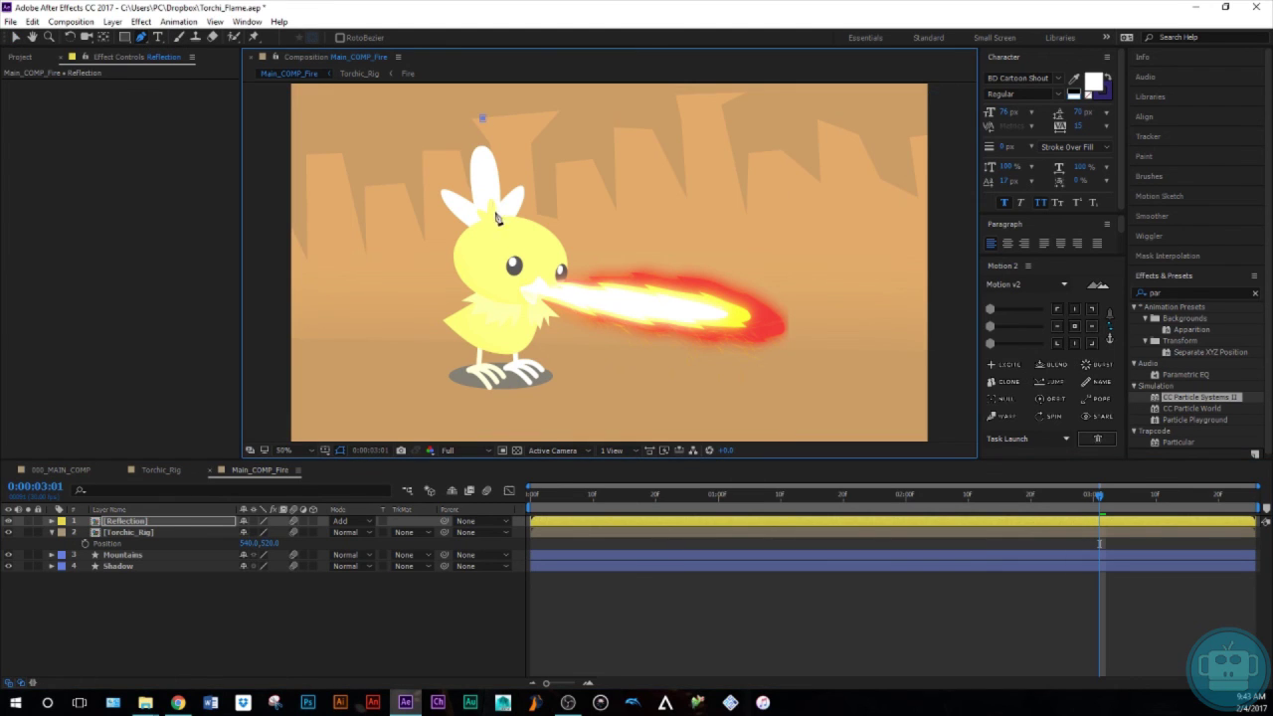
{"action": "left_click_drag", "start_coordinate": [500, 256], "coordinate": [489, 298]}
{"action": "left_click", "coordinate": [491, 320]}
{"action": "left_click_drag", "start_coordinate": [485, 296], "coordinate": [494, 319]}
{"action": "left_click", "coordinate": [458, 357]}
{"action": "left_click_drag", "start_coordinate": [457, 355], "coordinate": [510, 370]}
{"action": "left_click", "coordinate": [508, 394]}
{"action": "left_click", "coordinate": [358, 342]}
{"action": "left_click", "coordinate": [396, 199]}
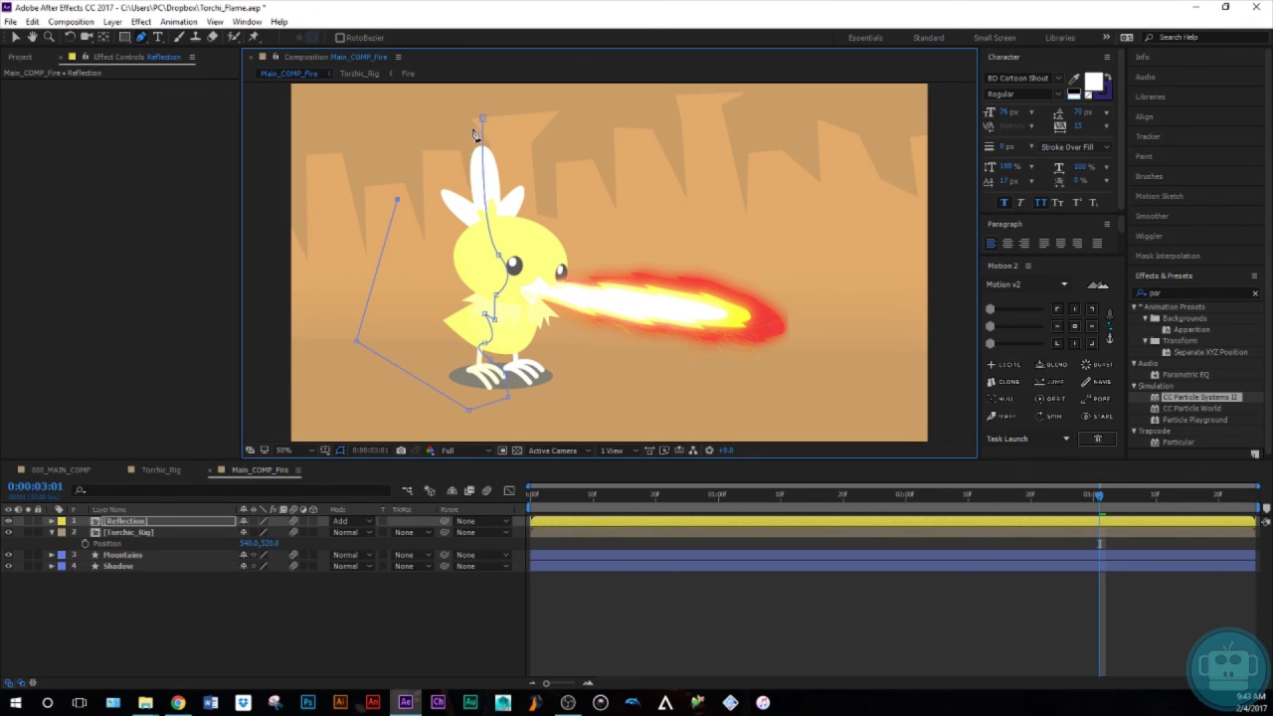
{"action": "left_click", "coordinate": [481, 118]}
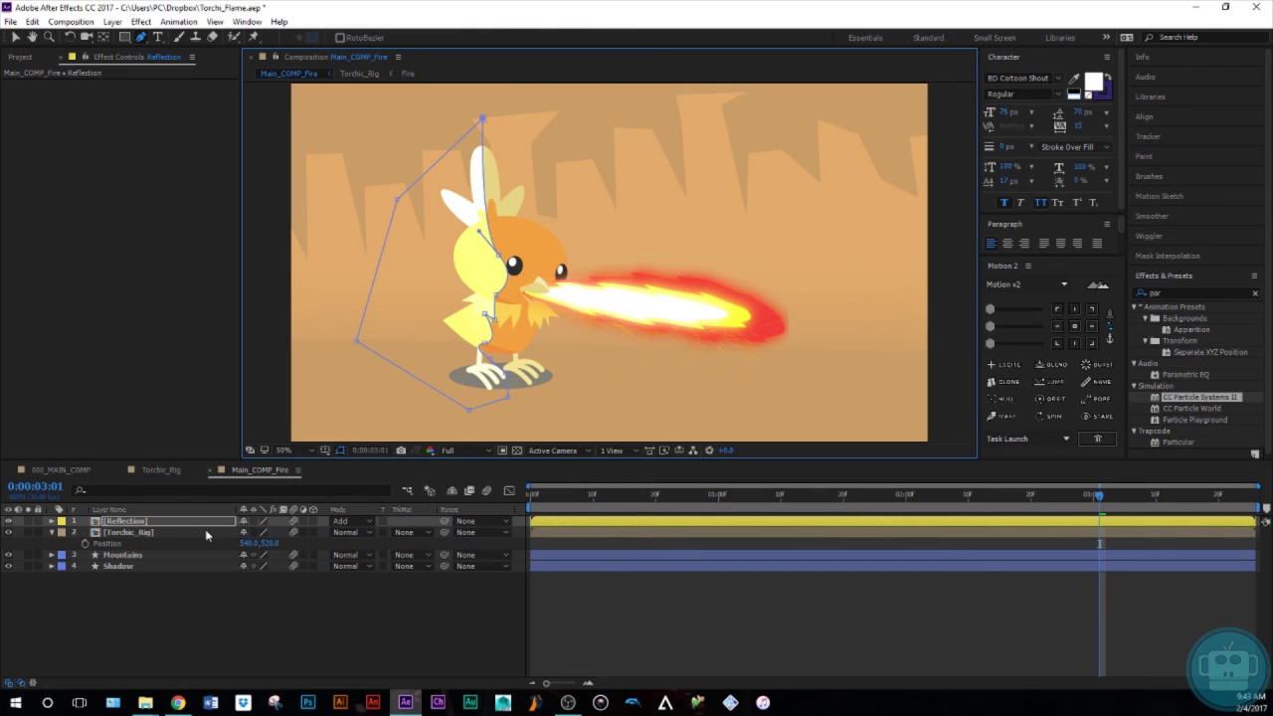
Set the Reflection layer's Mask 1 mode to Subtract so only the flame-facing side of Torchic is lit
{"action": "left_click", "coordinate": [204, 523]}
{"action": "key", "text": "m"}
{"action": "left_click", "coordinate": [255, 532]}
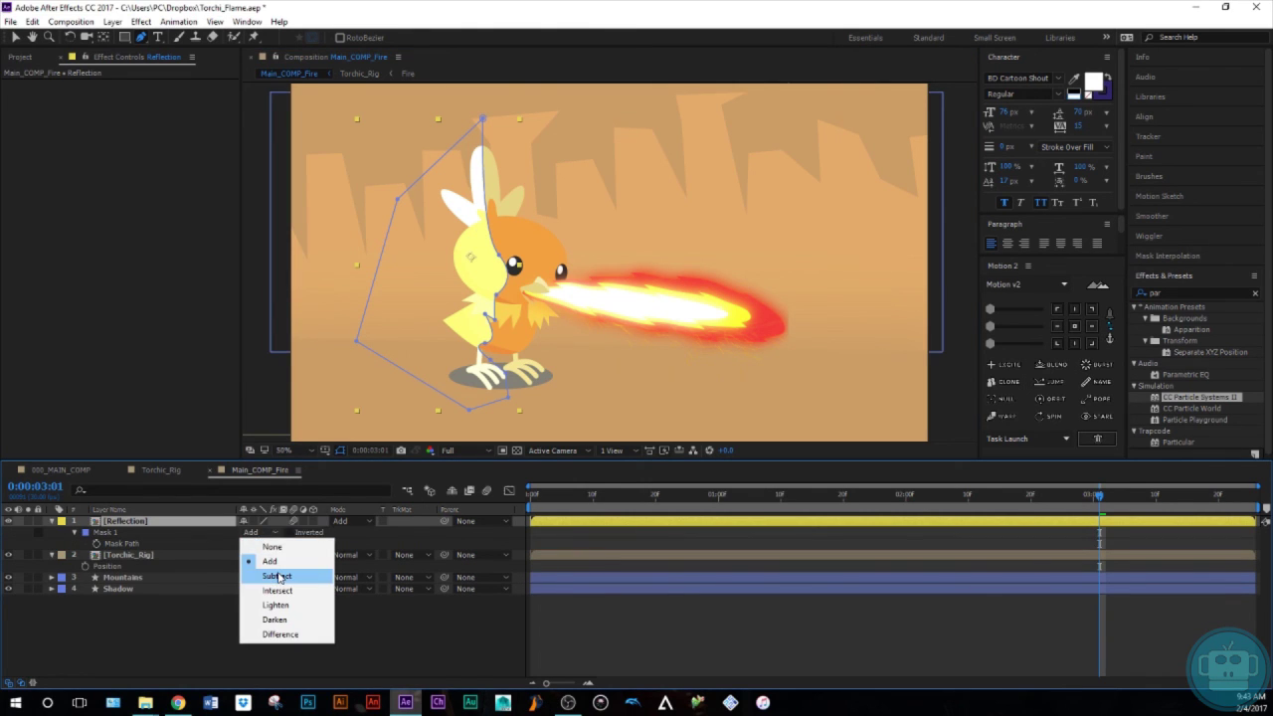
{"action": "left_click", "coordinate": [278, 577]}
{"action": "left_click", "coordinate": [621, 649]}
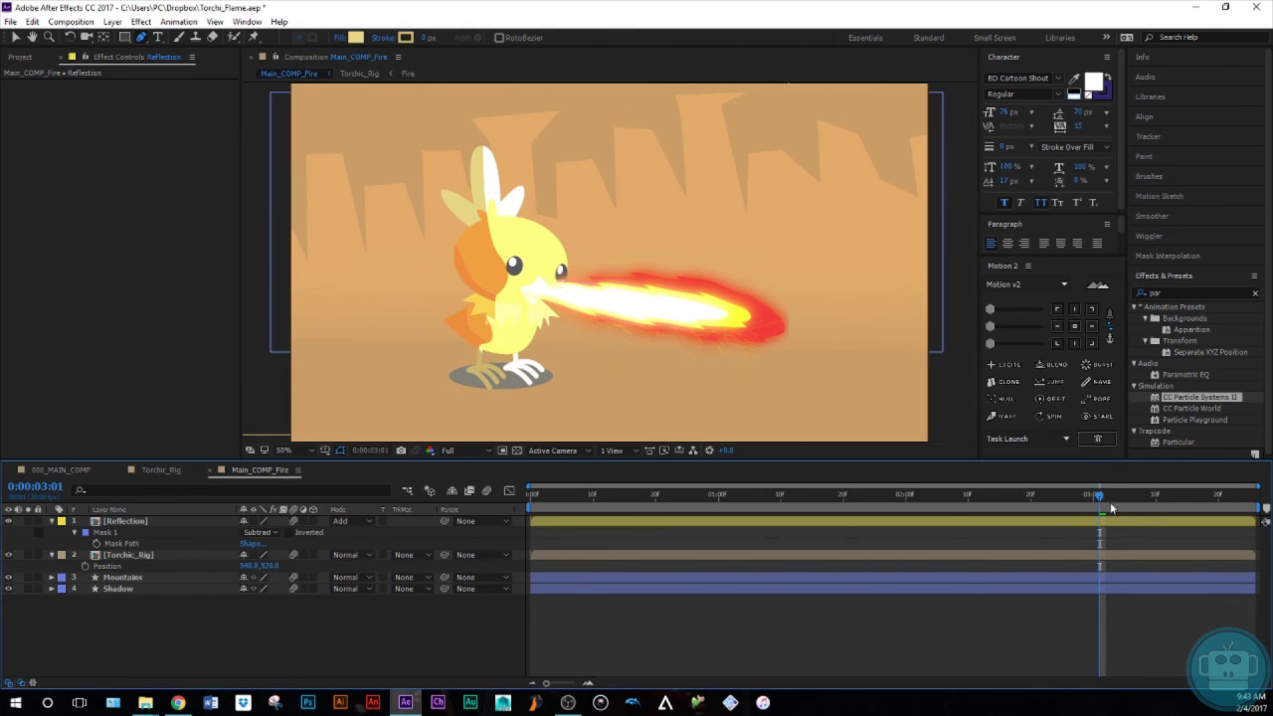
Trim the Reflection layer's start to 0:00:02:22, the frame where the flame first leaves the beak
{"action": "left_click_drag", "start_coordinate": [989, 497], "coordinate": [1093, 543]}
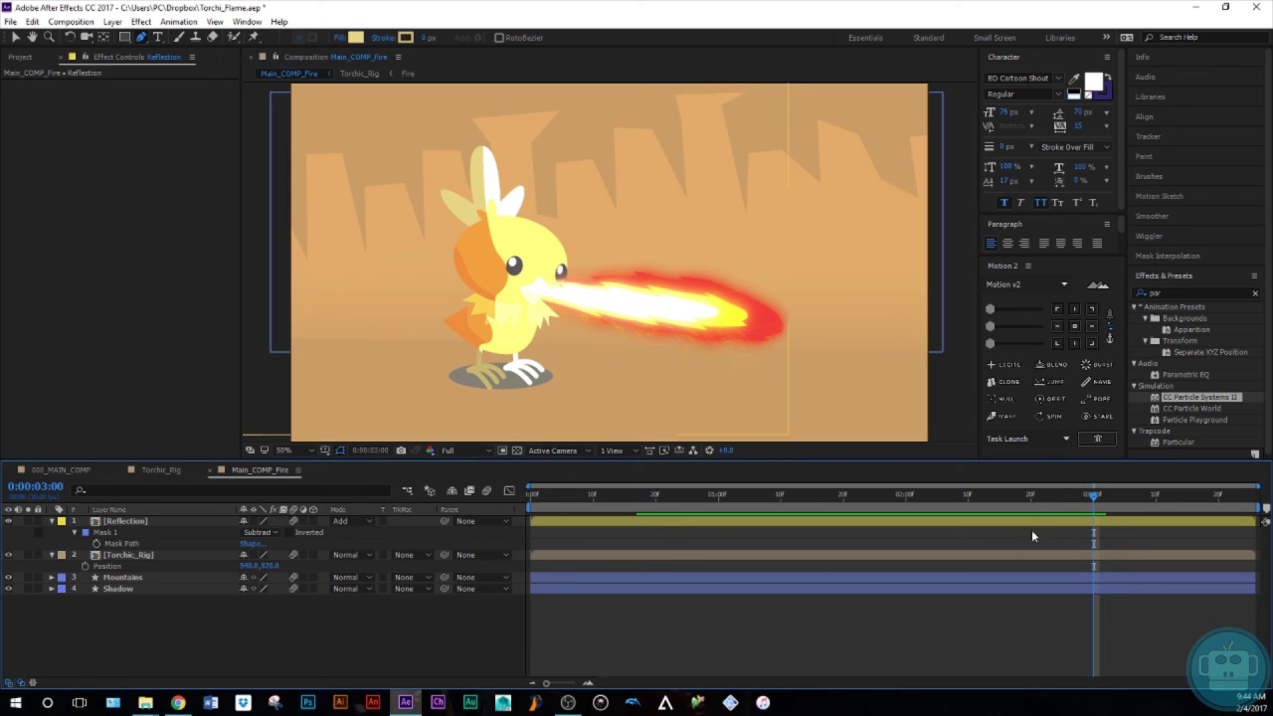
{"action": "left_click", "coordinate": [961, 512]}
{"action": "left_click_drag", "start_coordinate": [962, 510], "coordinate": [1041, 497]}
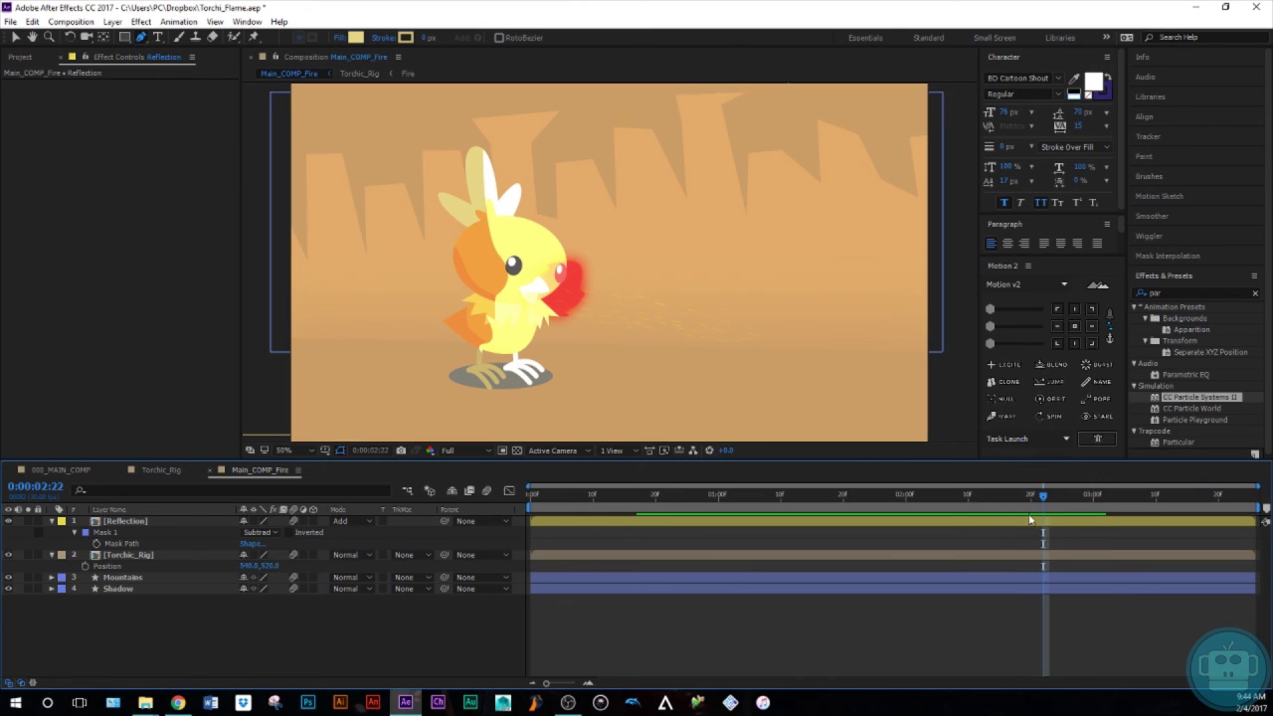
{"action": "left_click", "coordinate": [1027, 521]}
{"action": "key", "text": "alt+bracketleft"}
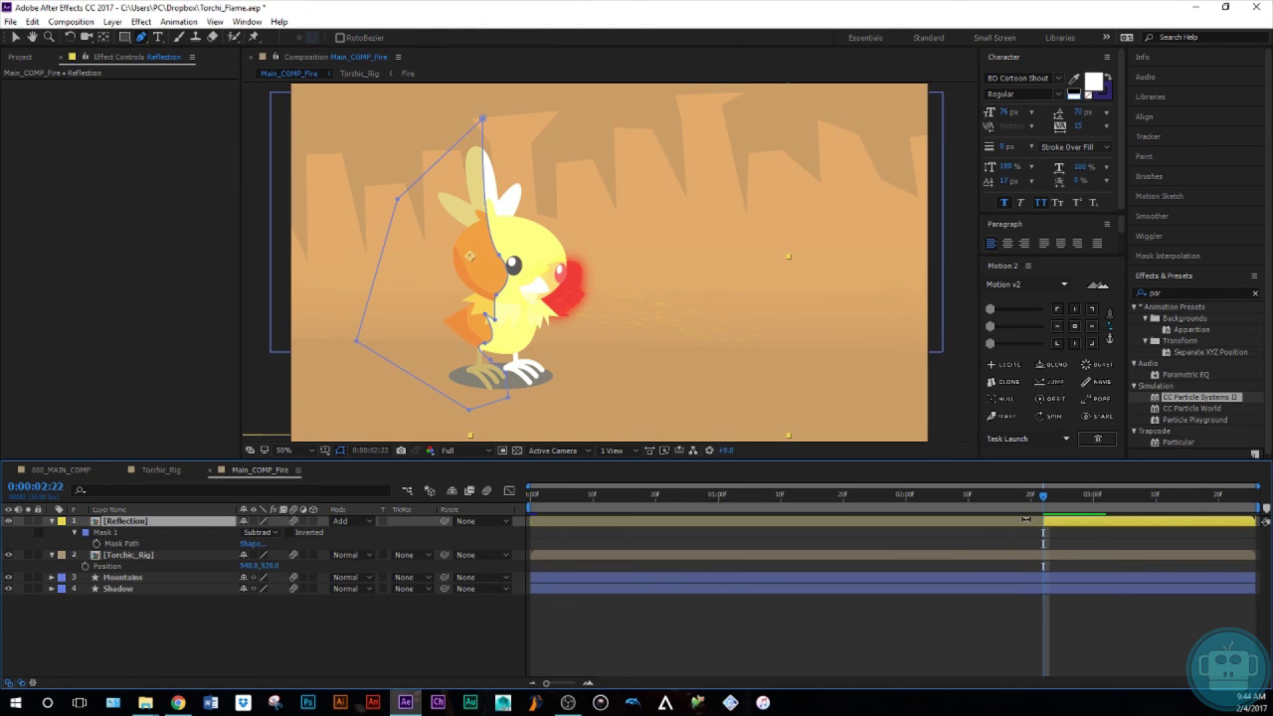
{"action": "left_click", "coordinate": [1081, 620]}
Find Turbulent Displace in the effects library by searching "displa" and apply it to the Reflection layer
{"action": "left_click_drag", "start_coordinate": [1043, 497], "coordinate": [1100, 516]}
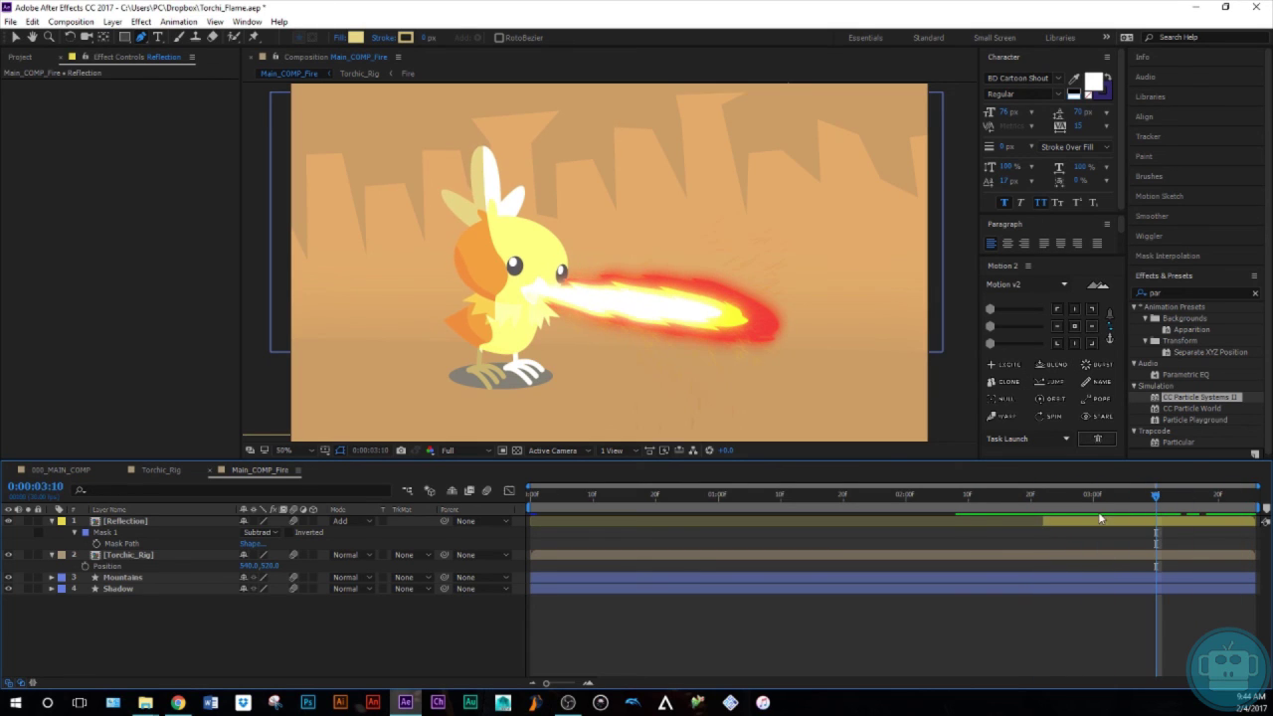
{"action": "left_click", "coordinate": [1099, 518]}
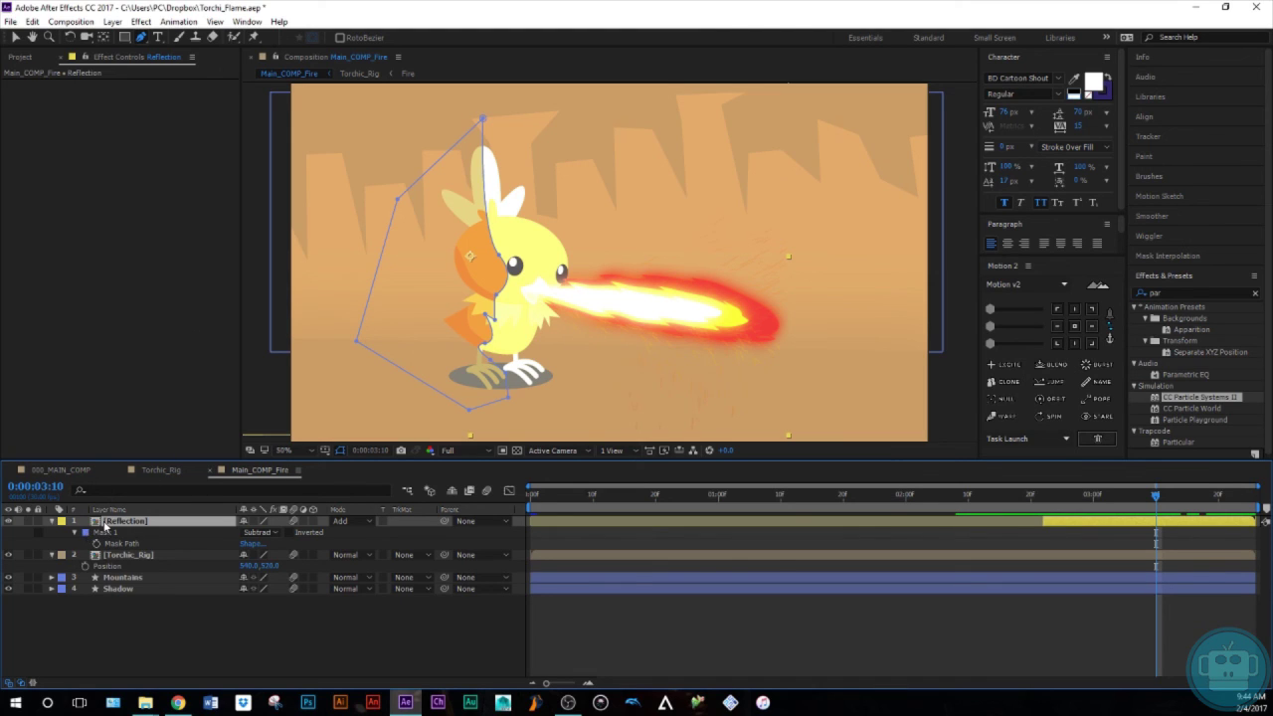
{"action": "left_click", "coordinate": [137, 259]}
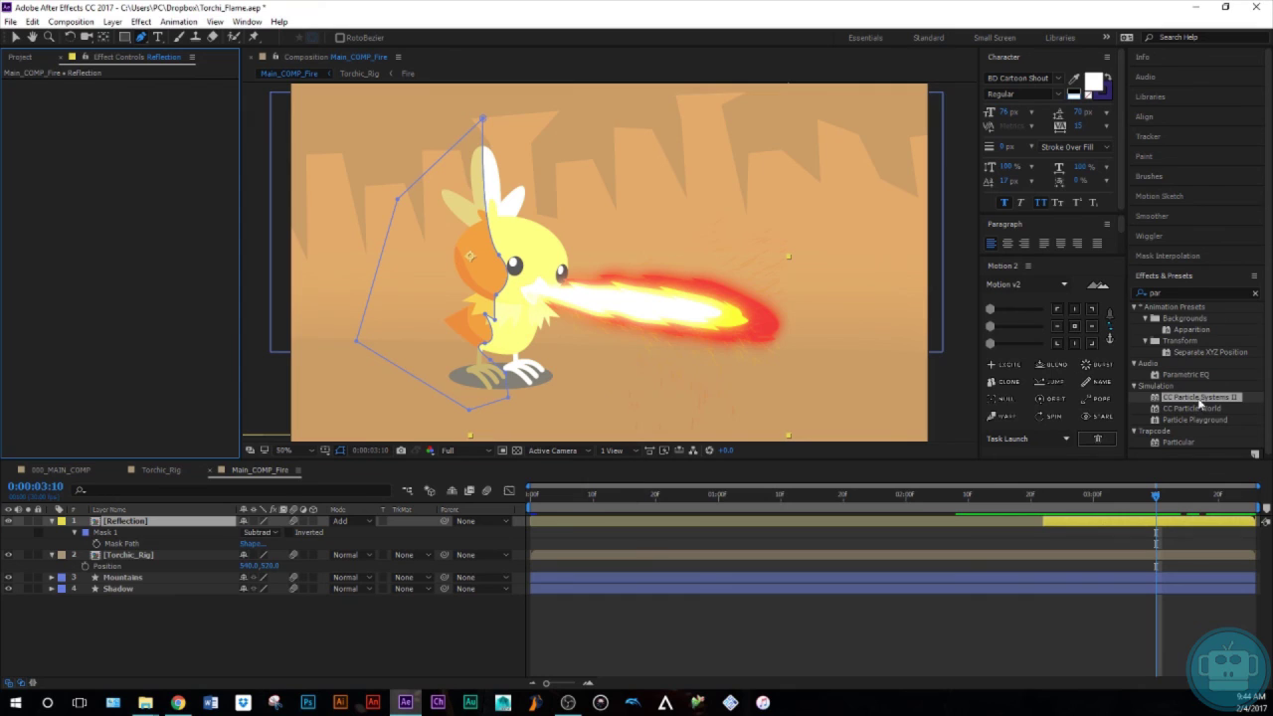
{"action": "left_click", "coordinate": [1137, 294]}
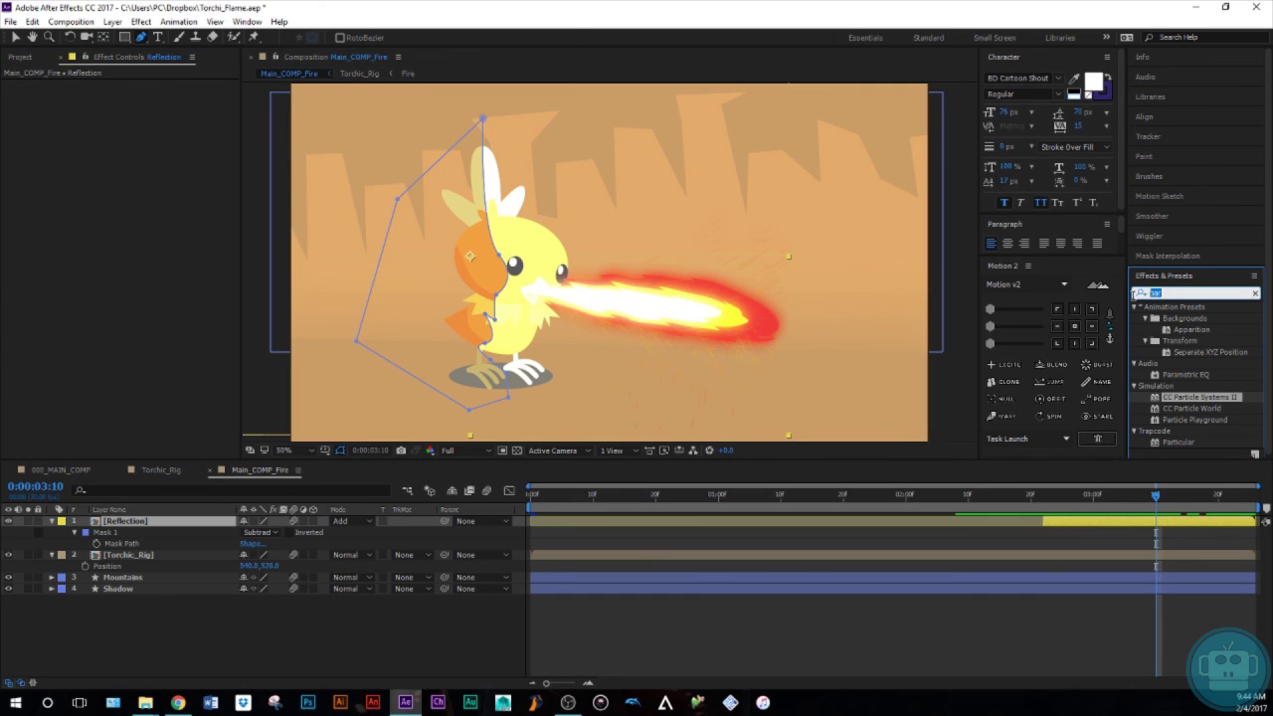
{"action": "type", "text": "dis"}
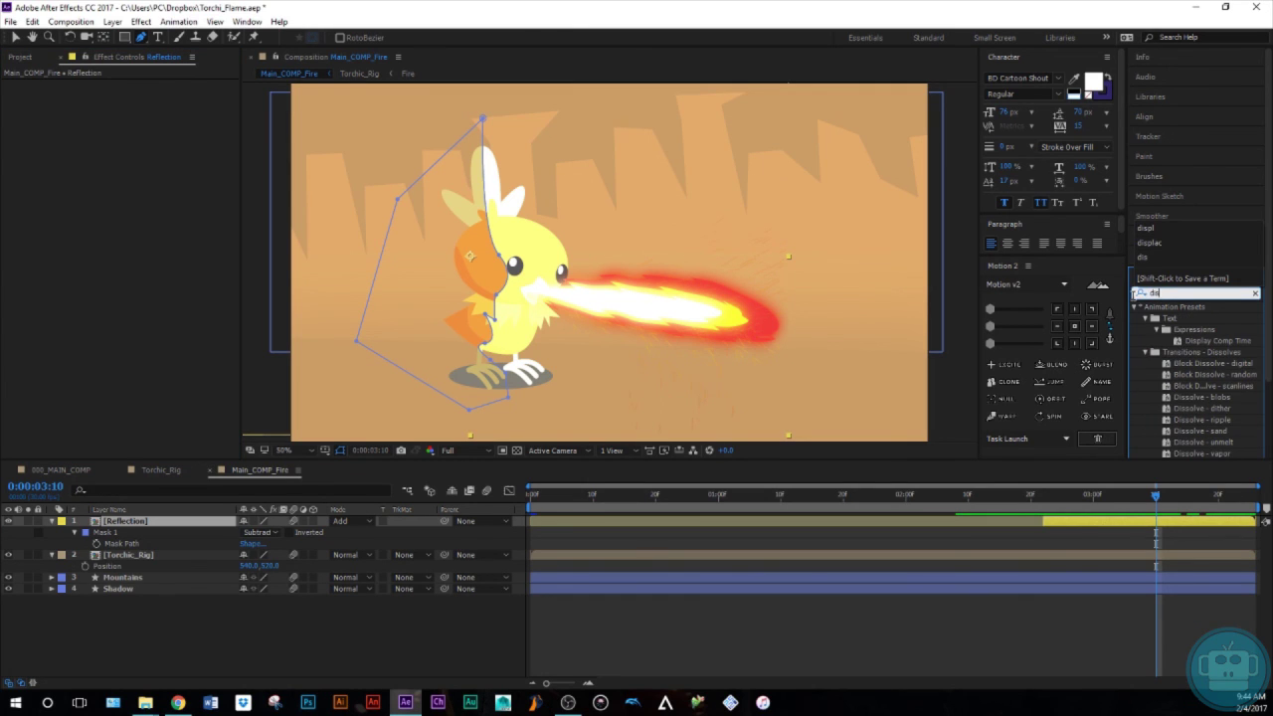
{"action": "type", "text": "pla"}
{"action": "left_click_drag", "start_coordinate": [1214, 376], "coordinate": [113, 260]}
{"action": "key", "text": "v"}
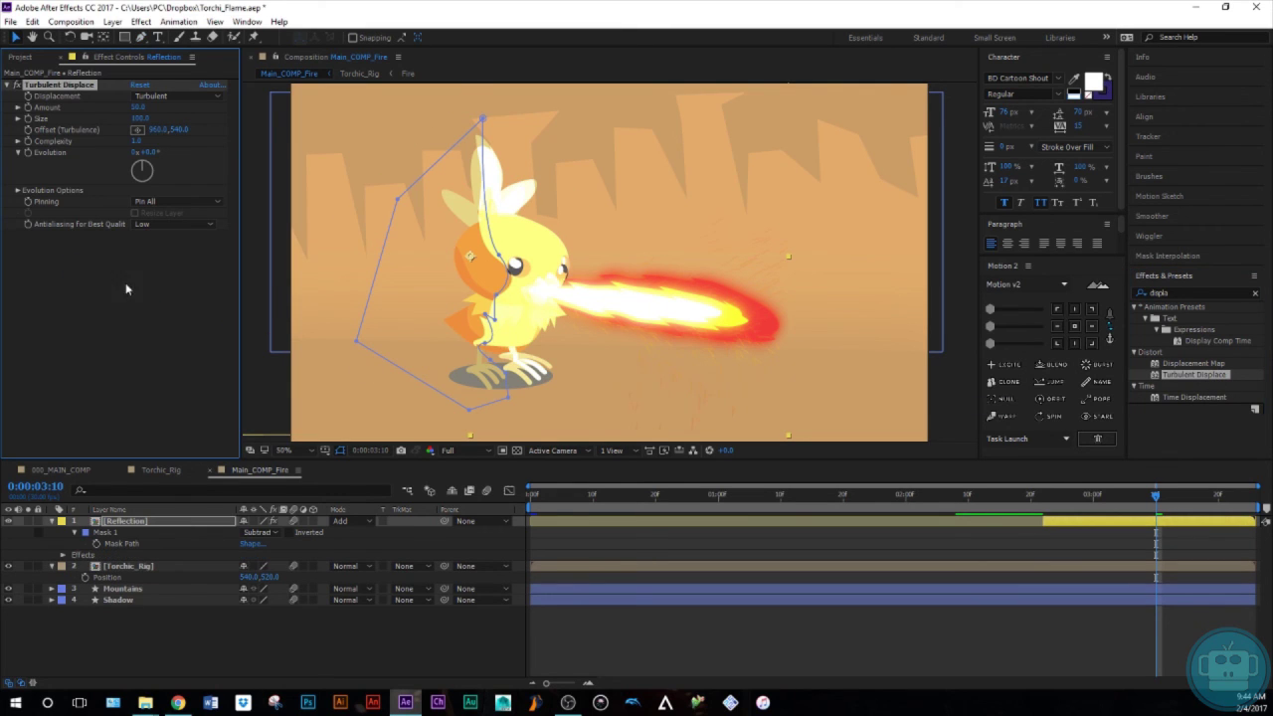
Set the Turbulent Displace Amount on the Reflection layer to 20 and preview the distortion over the flame blast
{"action": "left_click", "coordinate": [136, 107]}
{"action": "type", "text": "10"}
{"action": "key", "text": "Return"}
{"action": "left_click", "coordinate": [136, 108]}
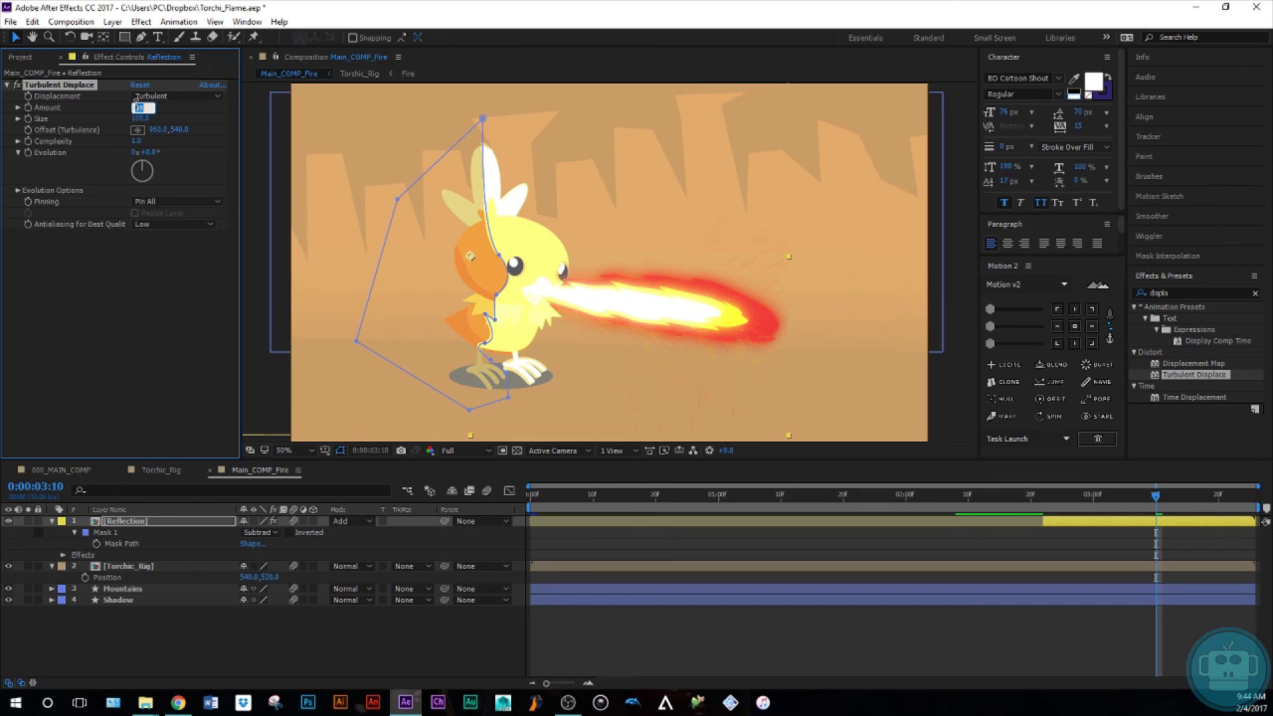
{"action": "key", "text": "Return"}
{"action": "left_click", "coordinate": [656, 622]}
{"action": "left_click_drag", "start_coordinate": [1121, 496], "coordinate": [1197, 536]}
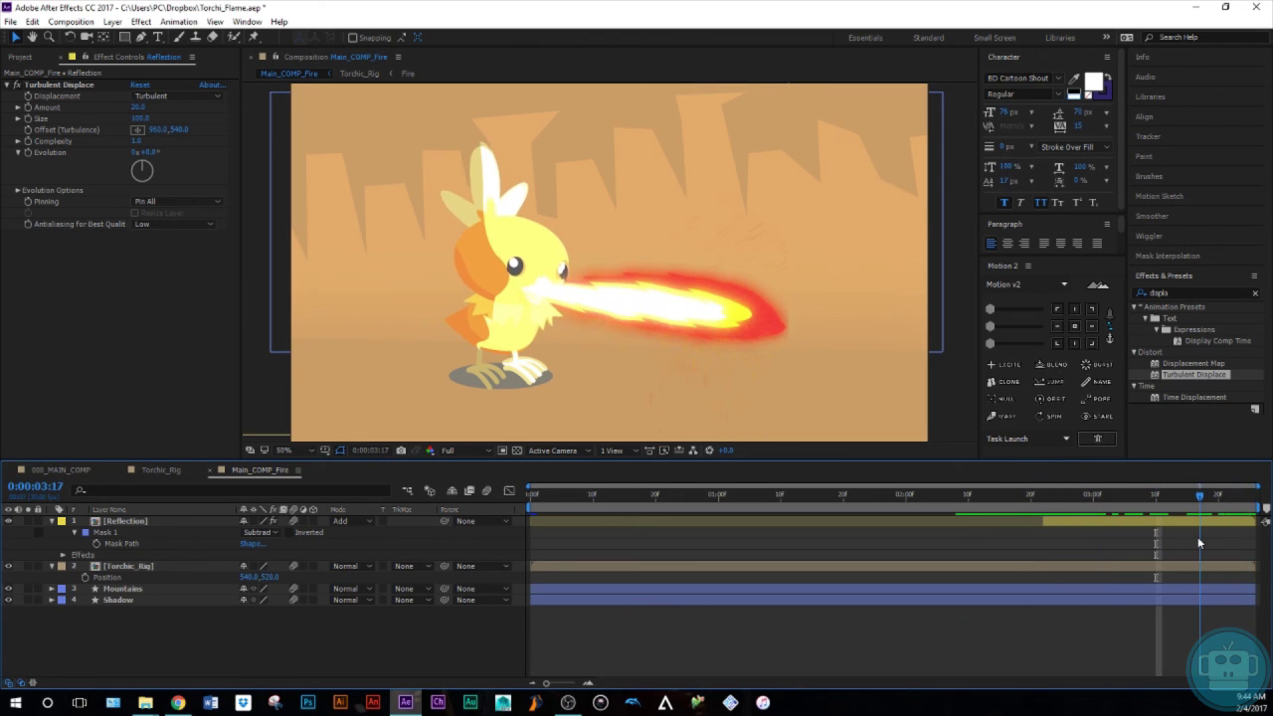
Reduce the Turbulent Displace Amount to 10 and compare the Reflection layer with the effect off and on
{"action": "left_click", "coordinate": [142, 524]}
{"action": "left_click", "coordinate": [17, 87]}
{"action": "left_click", "coordinate": [136, 107]}
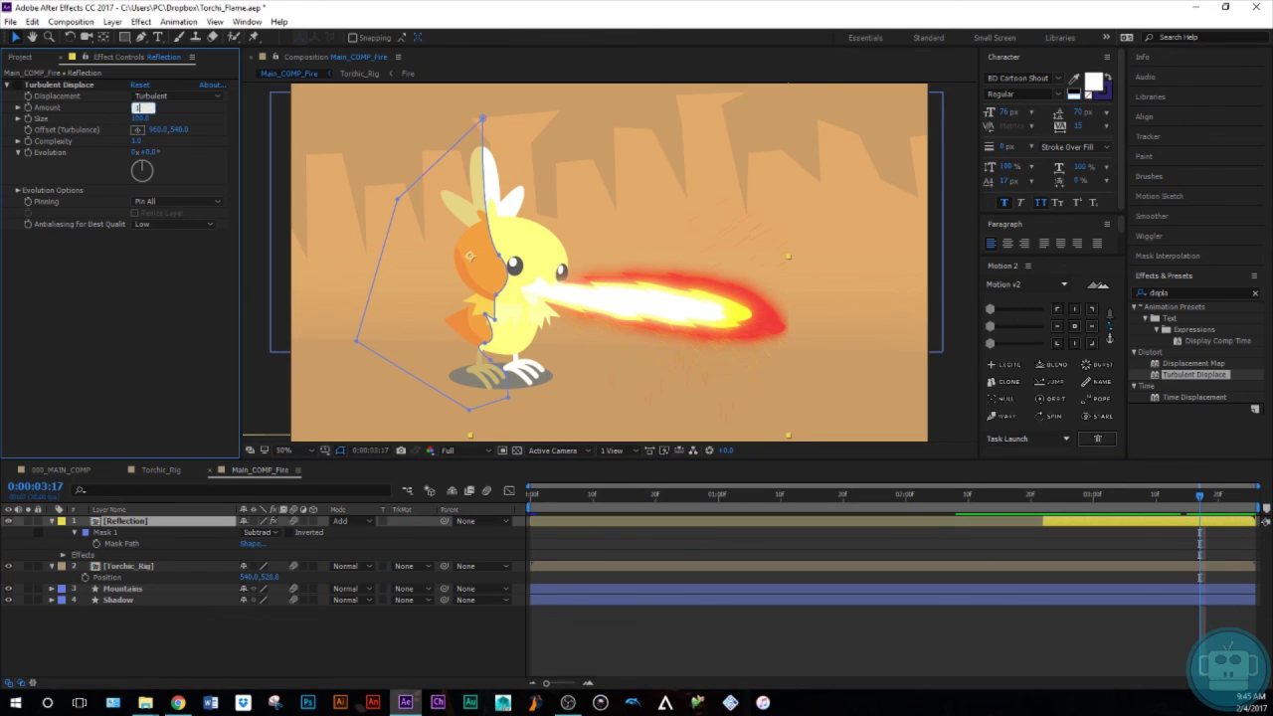
{"action": "key", "text": "Return"}
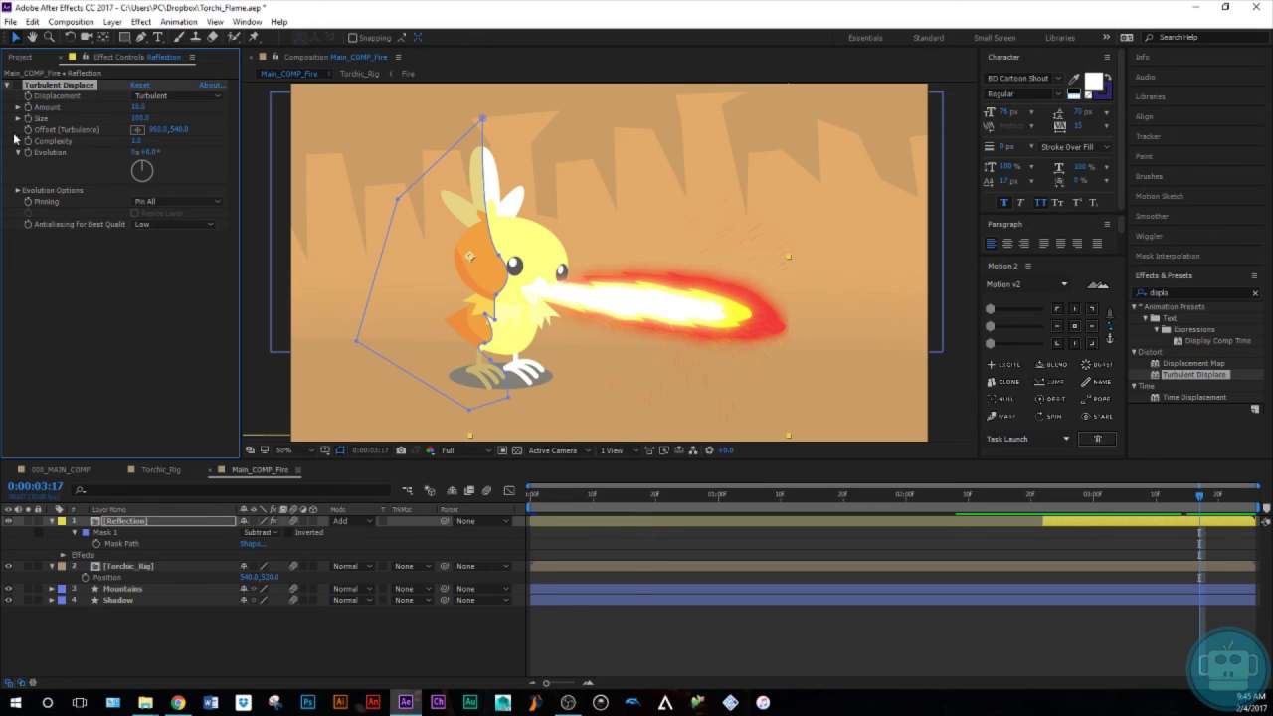
{"action": "left_click", "coordinate": [17, 87]}
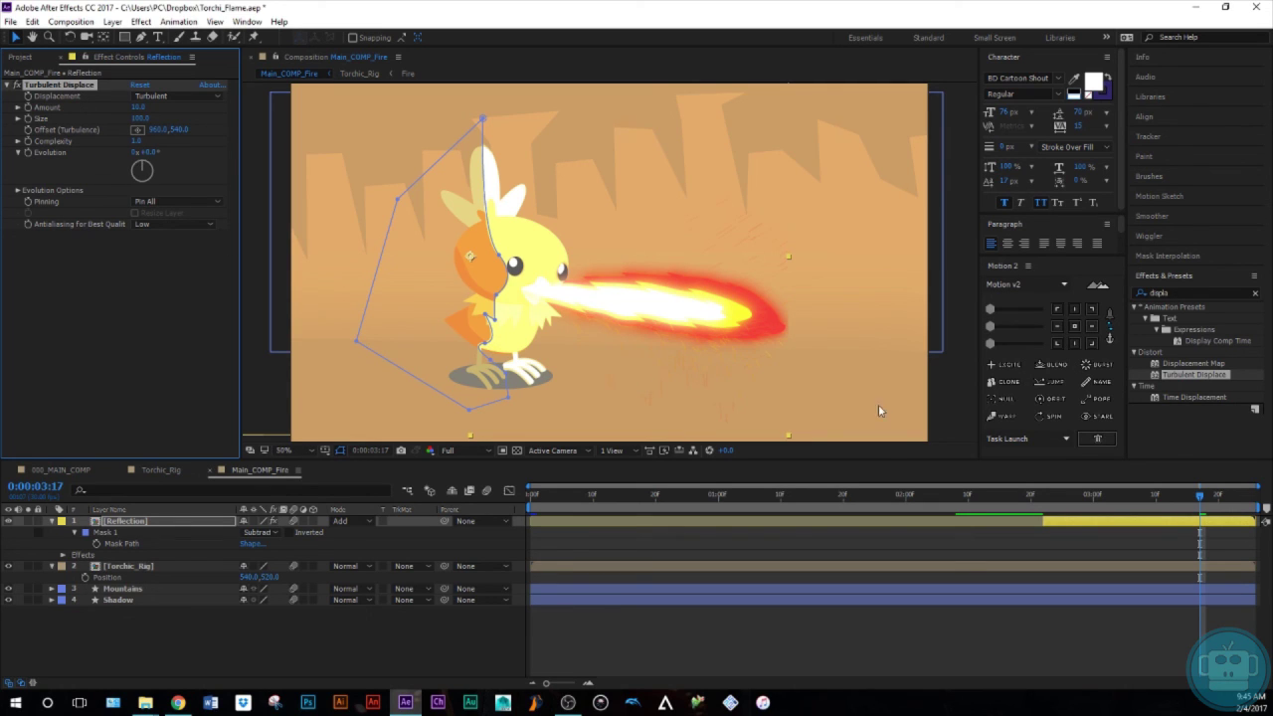
Keyframe the Turbulent Displace Evolution on the Reflection layer from 0 at 0:00:02:22 to 6 revolutions at 0:00:03:25
{"action": "left_click", "coordinate": [1040, 503]}
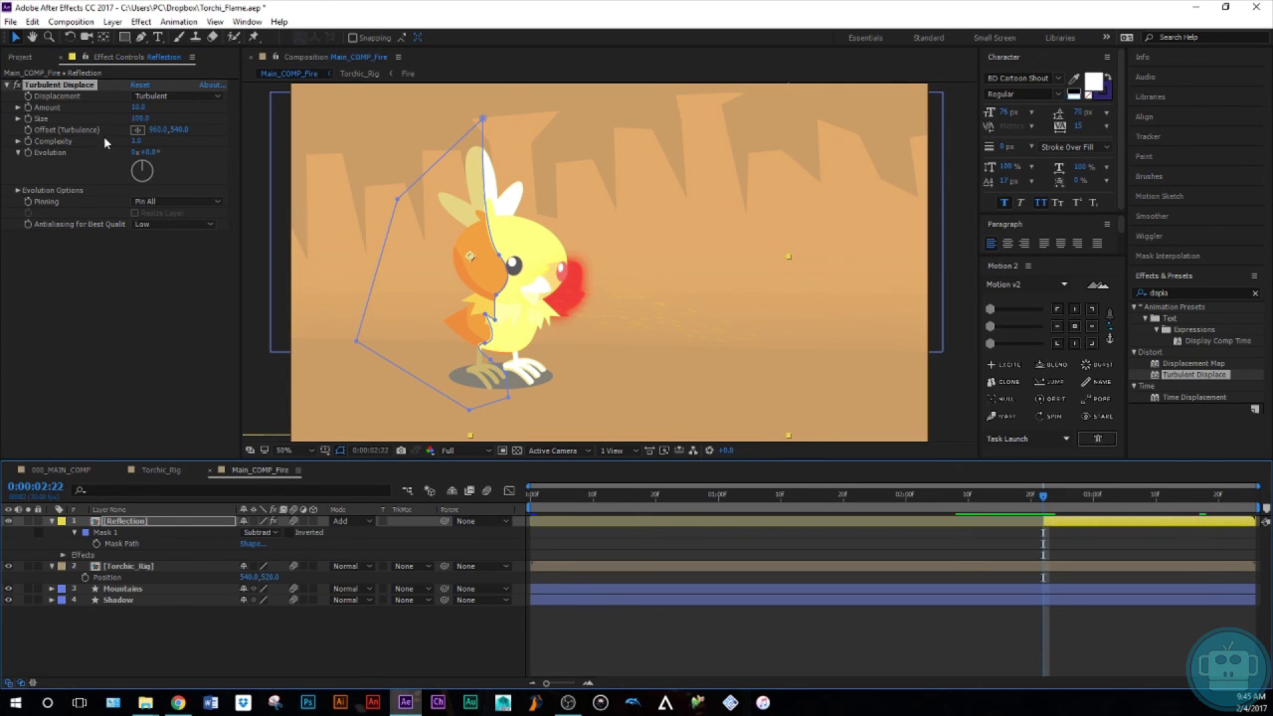
{"action": "left_click", "coordinate": [28, 154]}
{"action": "left_click_drag", "start_coordinate": [1136, 501], "coordinate": [1252, 500]}
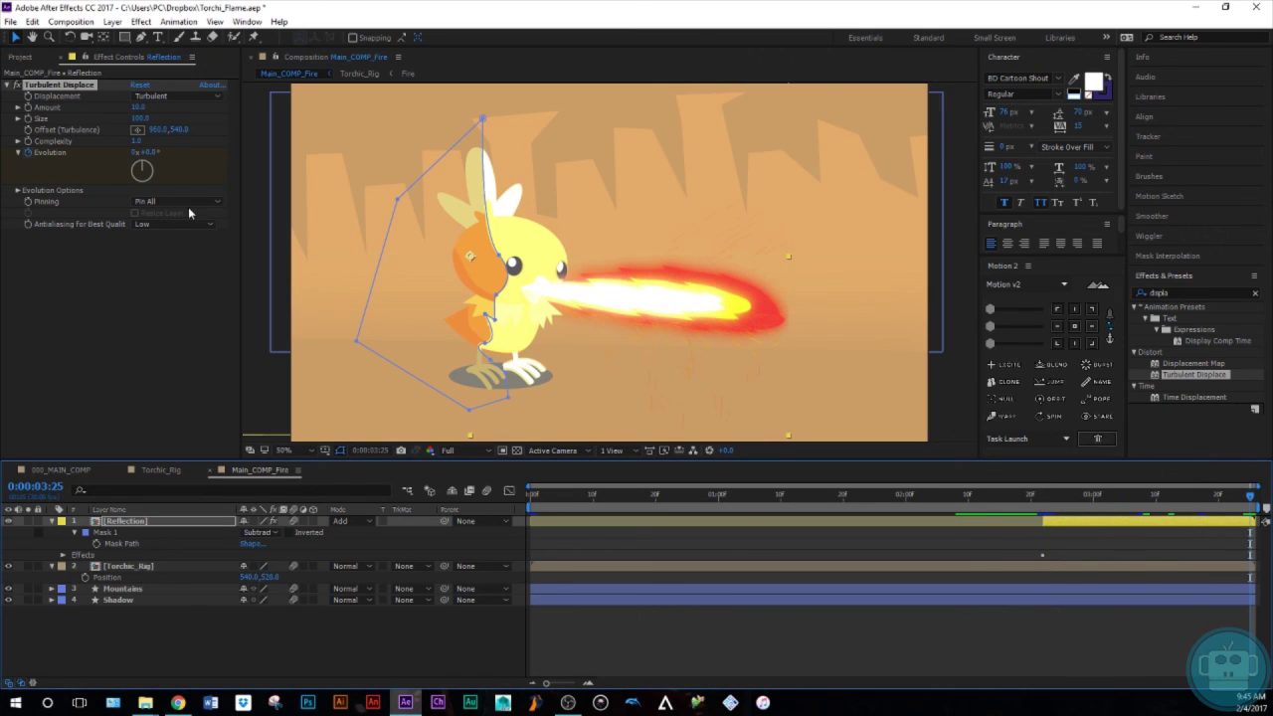
{"action": "left_click", "coordinate": [134, 154]}
{"action": "type", "text": "6"}
{"action": "key", "text": "Return"}
{"action": "left_click", "coordinate": [1054, 624]}
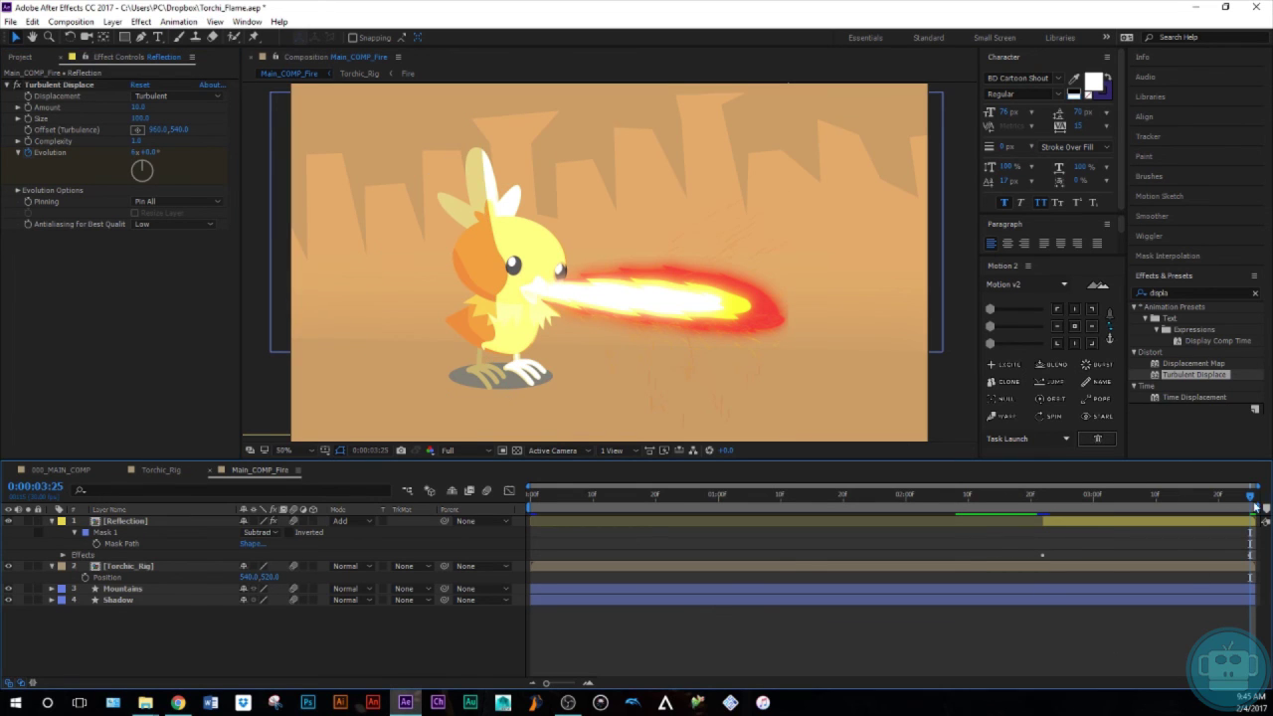
Change the ending Evolution keyframe at 0:00:03:25 to 4 revolutions and set the Turbulent Displace Amount to 5
{"action": "left_click_drag", "start_coordinate": [1251, 500], "coordinate": [1212, 515]}
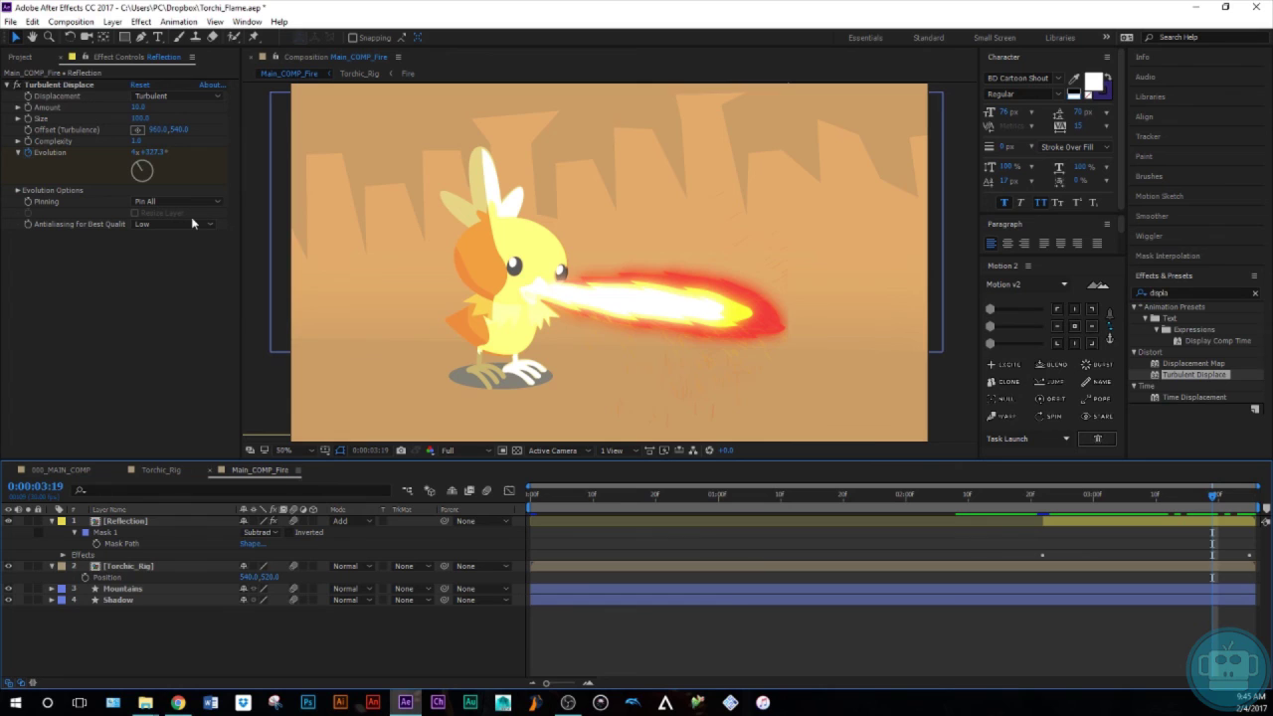
{"action": "key", "text": "End"}
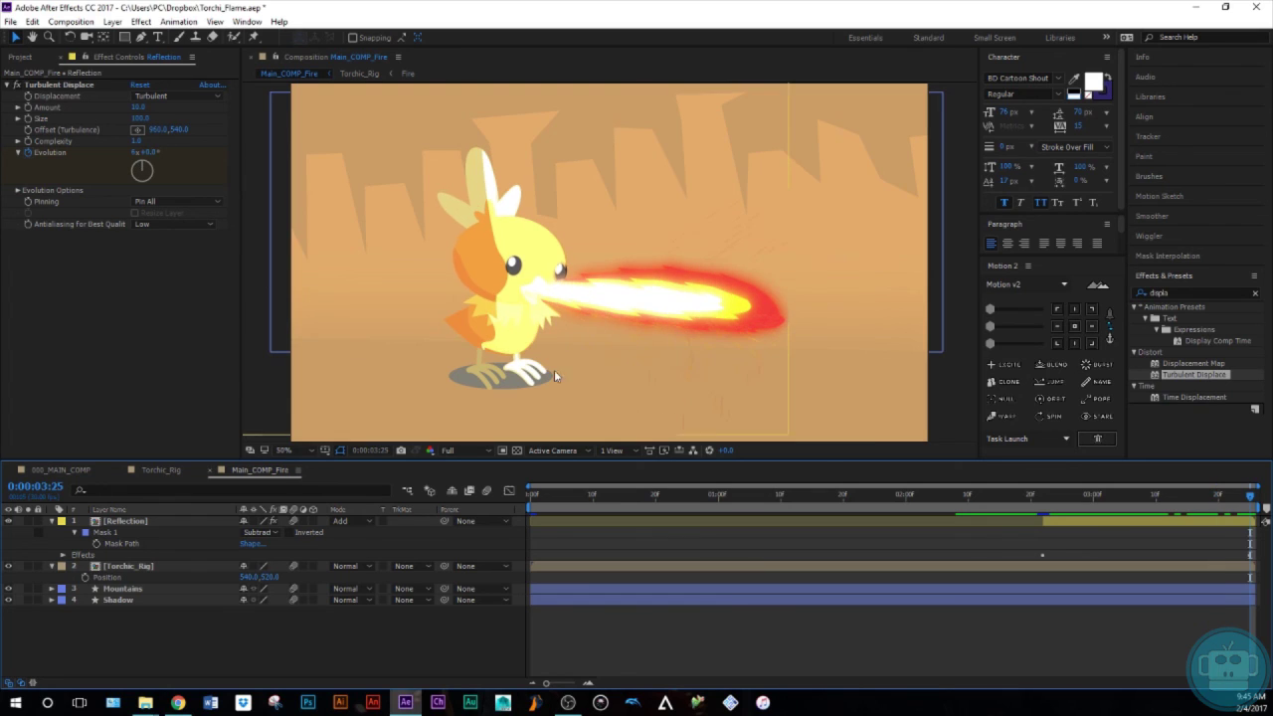
{"action": "left_click", "coordinate": [1093, 523]}
{"action": "key", "text": "u"}
{"action": "left_click", "coordinate": [133, 153]}
{"action": "type", "text": "4"}
{"action": "key", "text": "Return"}
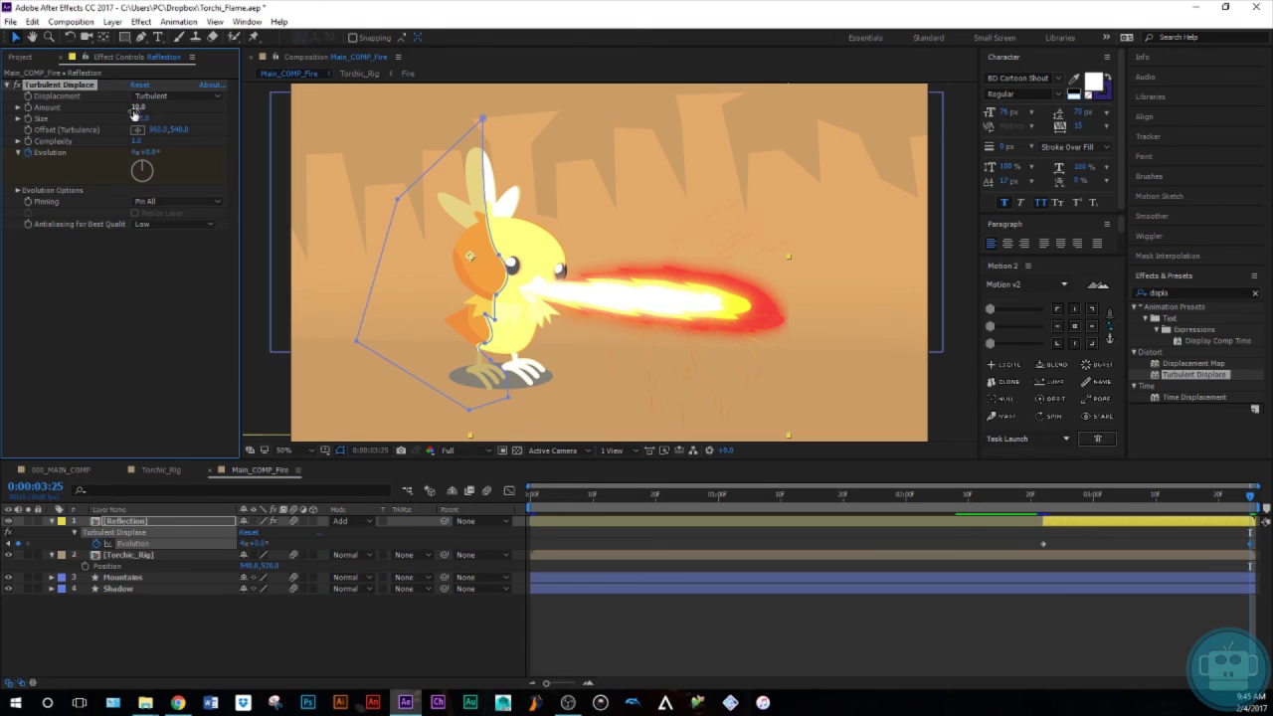
{"action": "left_click", "coordinate": [1079, 631]}
{"action": "left_click_drag", "start_coordinate": [1251, 494], "coordinate": [1093, 603]}
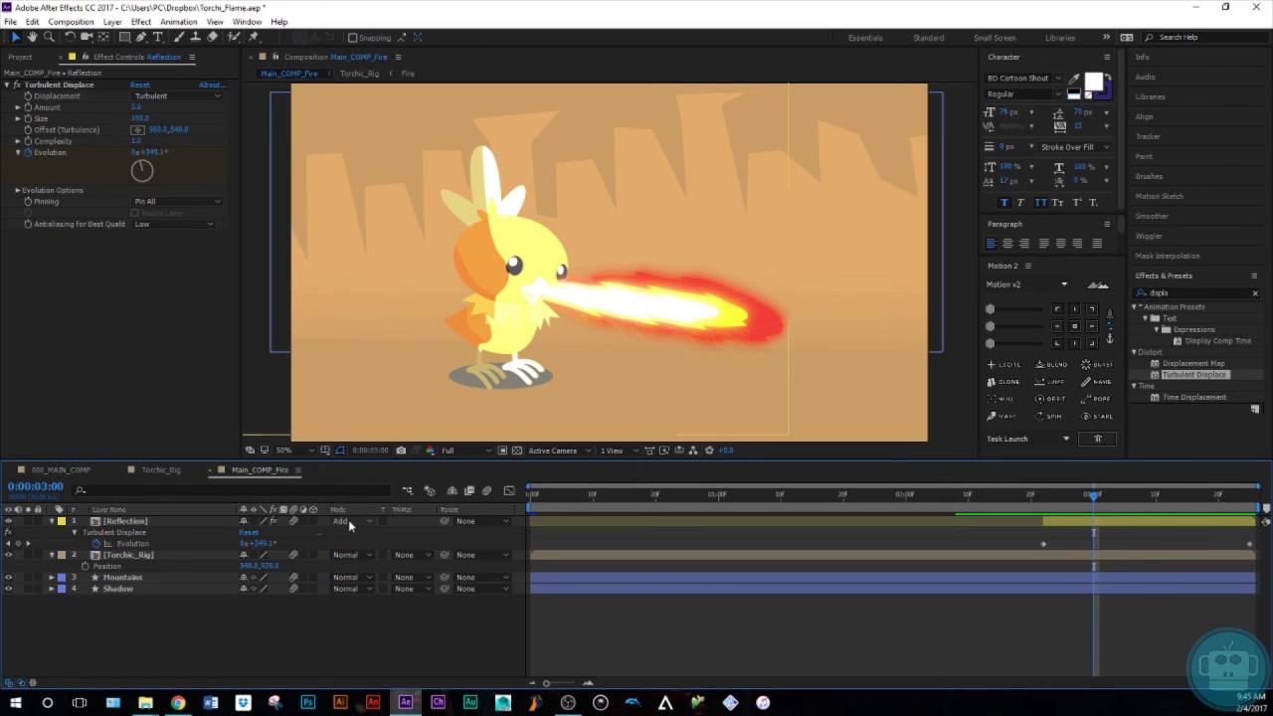
Set the Reflection layer's Opacity to 50% and preview the softened glow during the flame blast
{"action": "left_click", "coordinate": [162, 520]}
{"action": "key", "text": "t"}
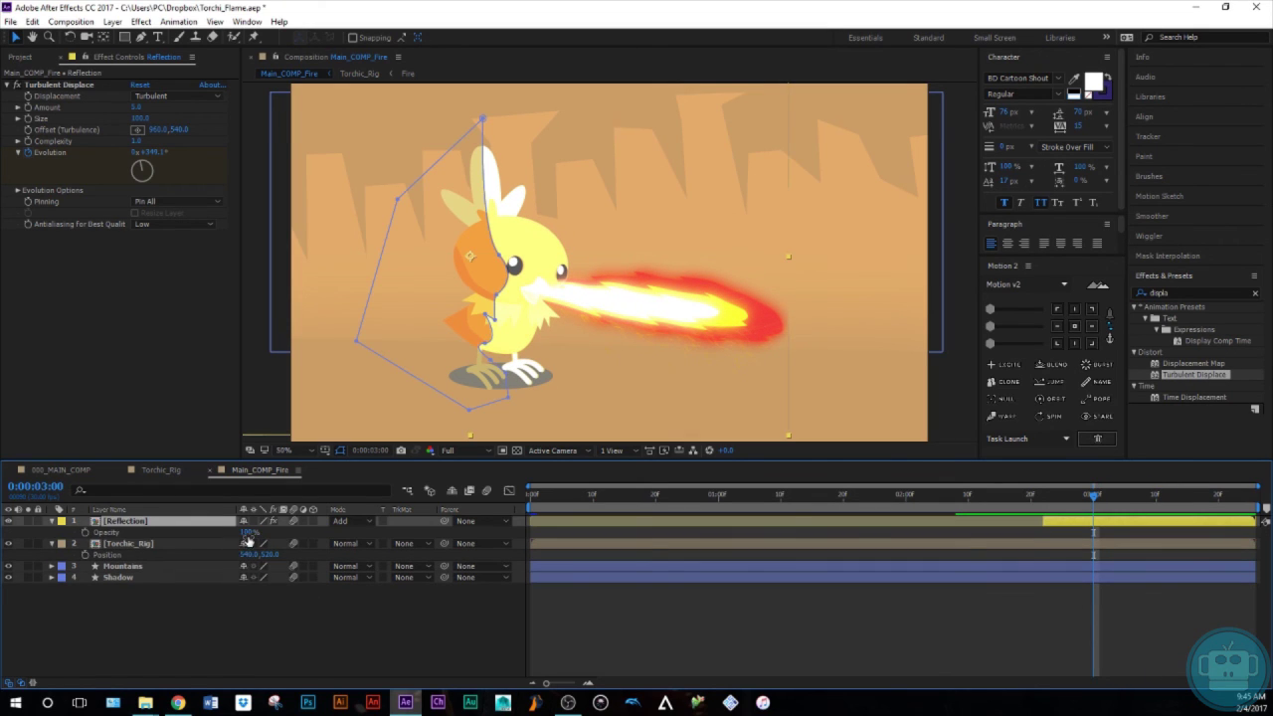
{"action": "left_click", "coordinate": [244, 532]}
{"action": "type", "text": "50"}
{"action": "key", "text": "Return"}
{"action": "left_click", "coordinate": [279, 593]}
{"action": "left_click_drag", "start_coordinate": [1094, 494], "coordinate": [1187, 537]}
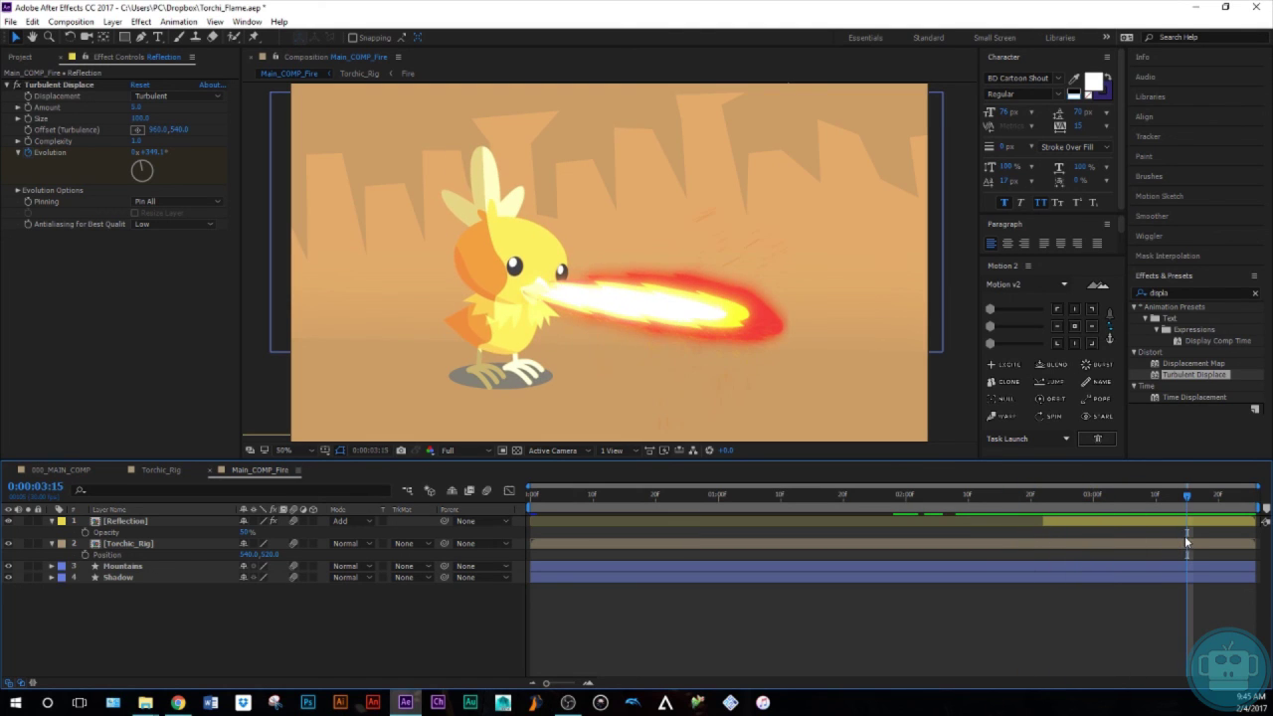
Set the Mask Feather of the Reflection layer's mask to 20 pixels and preview the soft edge through 0:00:03:25
{"action": "left_click", "coordinate": [179, 344]}
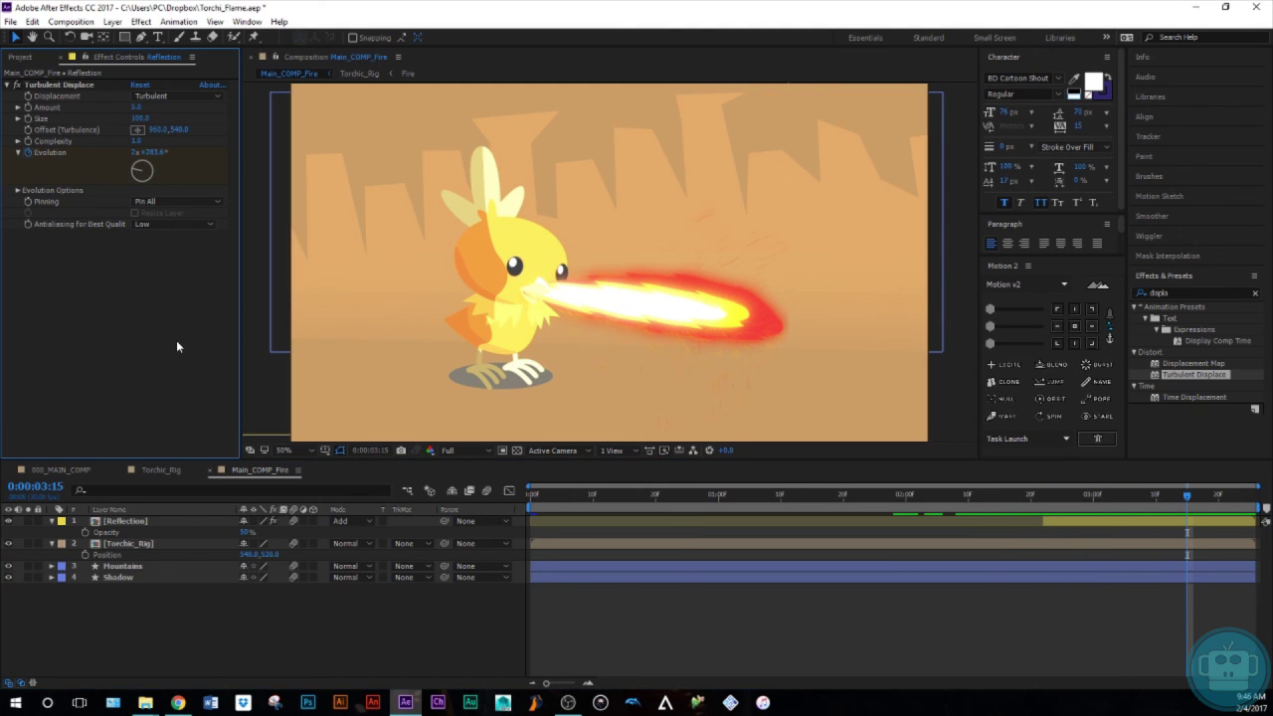
{"action": "left_click", "coordinate": [134, 521]}
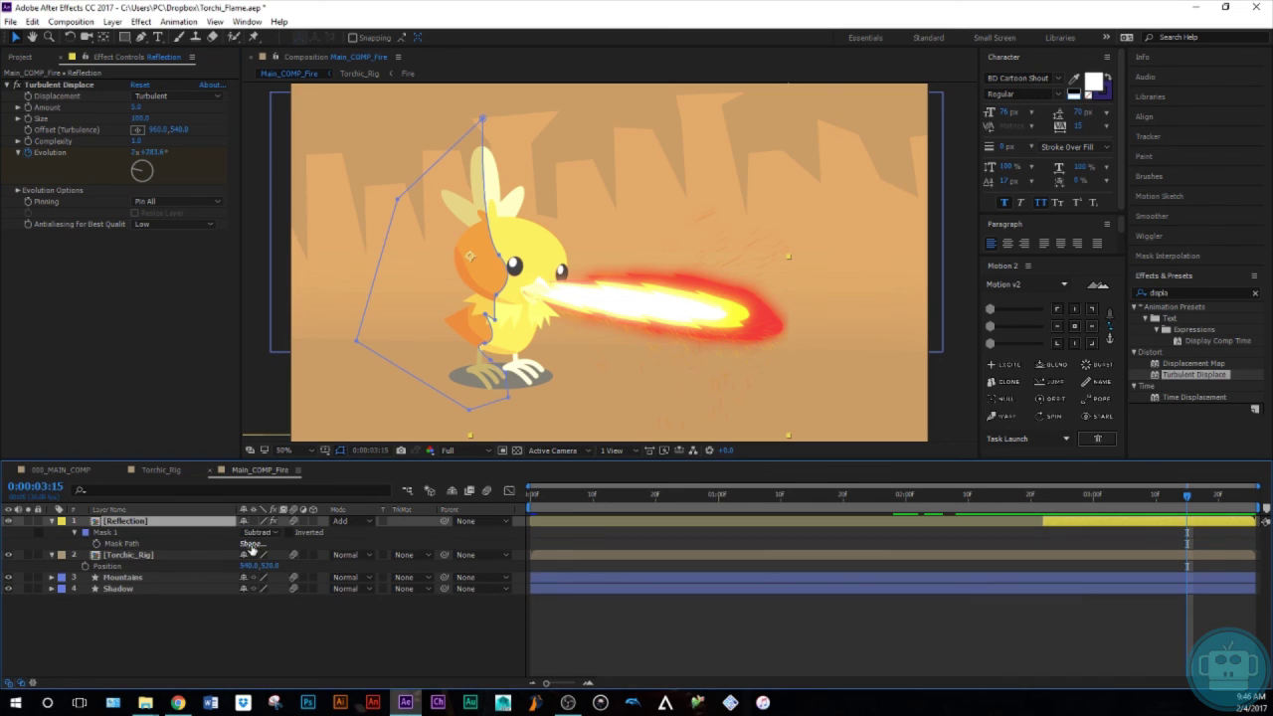
{"action": "key", "text": "f"}
{"action": "left_click_drag", "start_coordinate": [255, 543], "coordinate": [263, 544]}
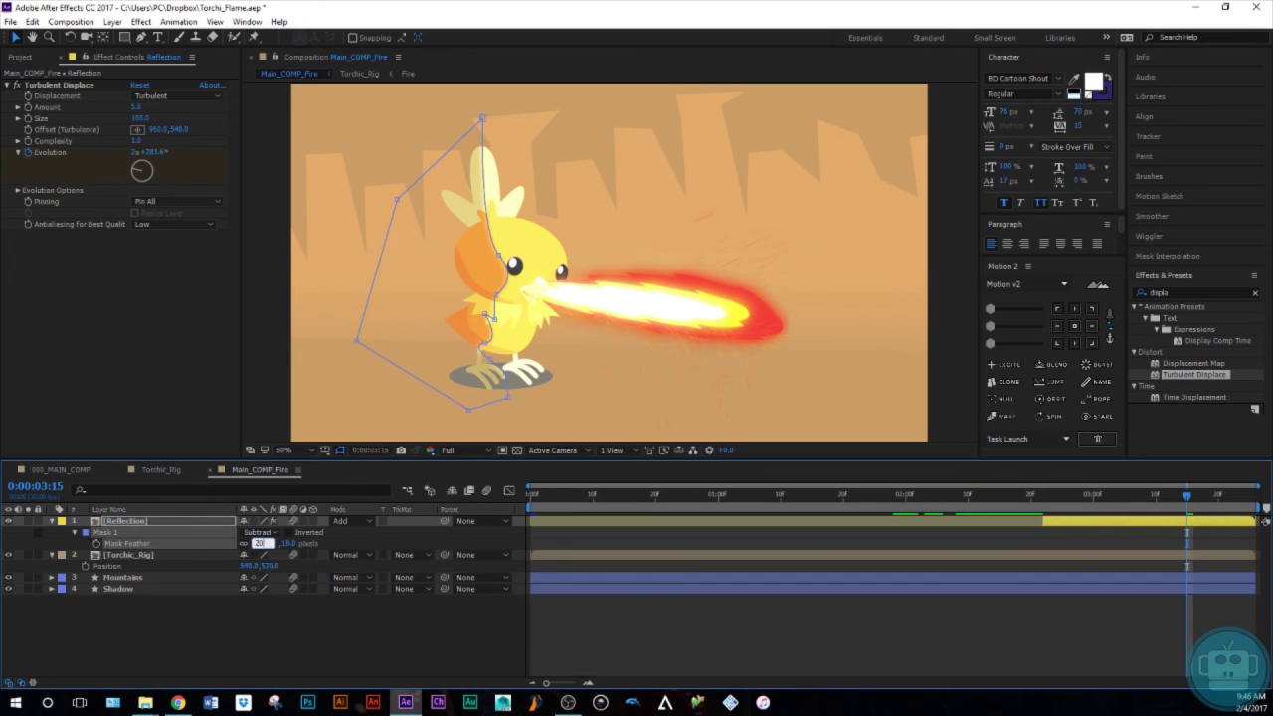
{"action": "left_click", "coordinate": [954, 644]}
{"action": "left_click_drag", "start_coordinate": [1186, 494], "coordinate": [1265, 571]}
Try shifting the Reflection layer's Master Hue with a Hue/Saturation effect, and delete that effect again
{"action": "right_click", "coordinate": [130, 274]}
{"action": "key", "text": "Escape"}
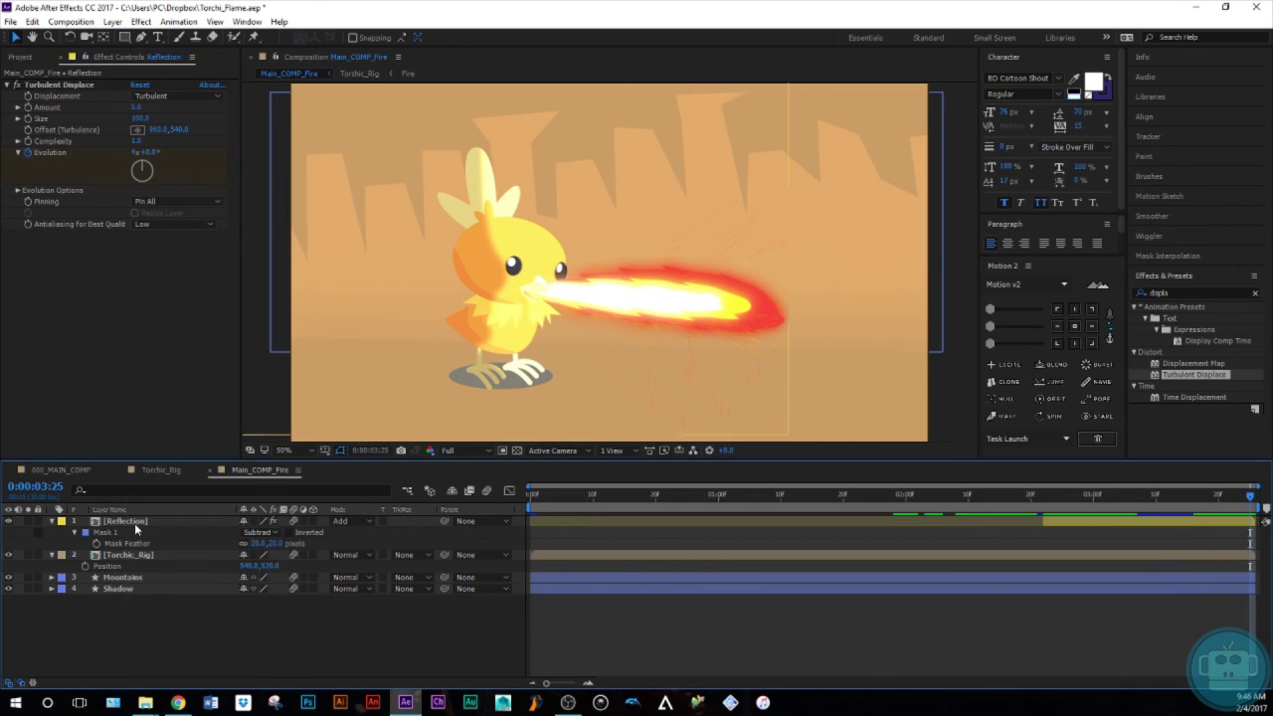
{"action": "left_click", "coordinate": [132, 519]}
{"action": "right_click", "coordinate": [154, 277]}
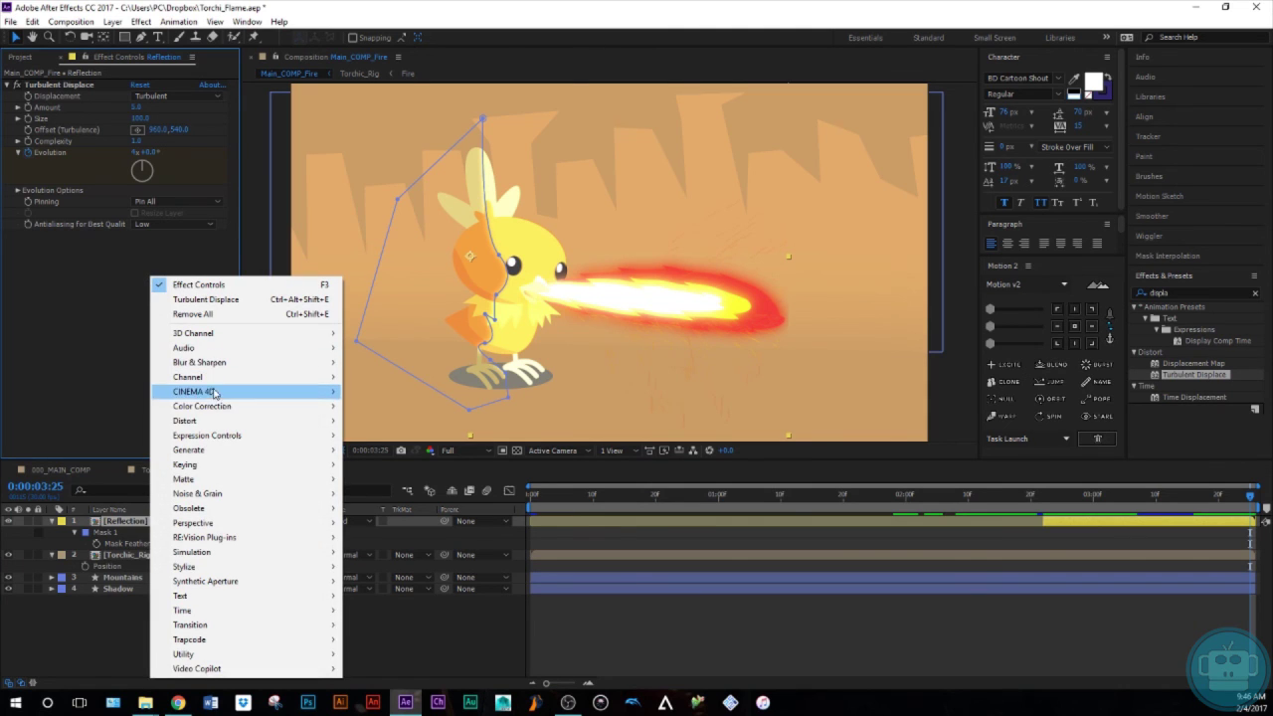
{"action": "mouse_move", "coordinate": [219, 414]}
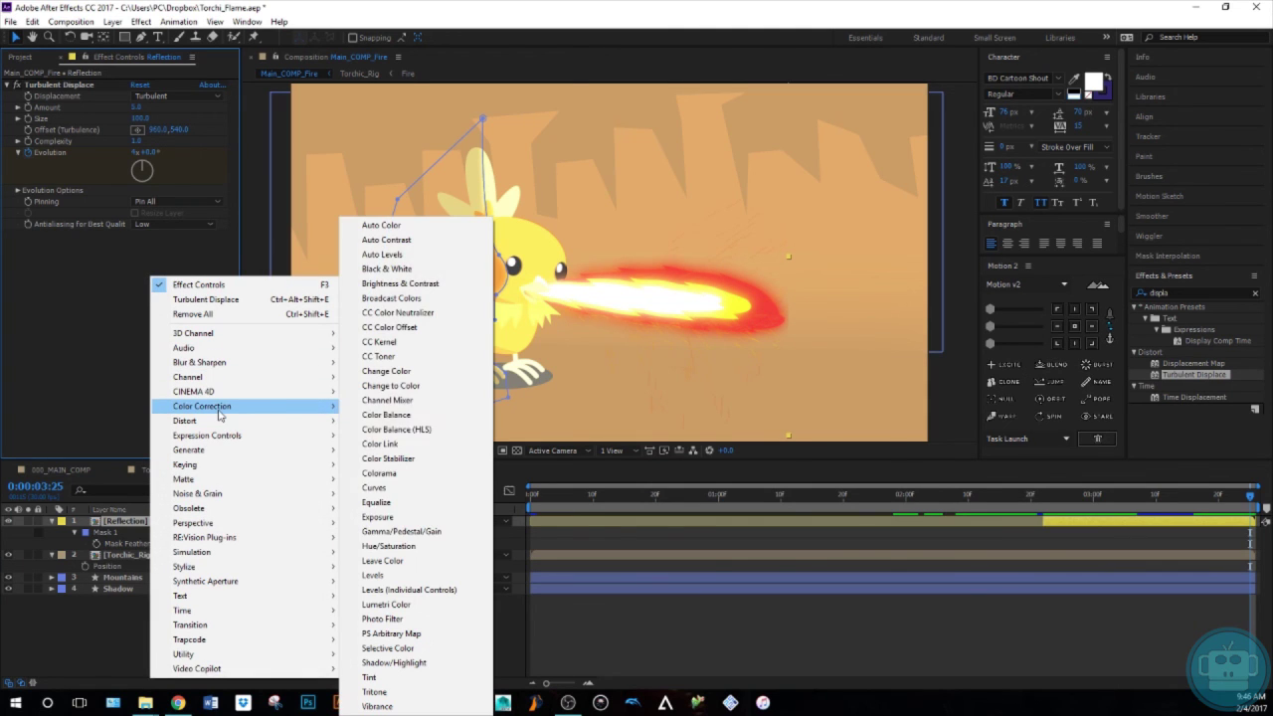
{"action": "left_click", "coordinate": [388, 546]}
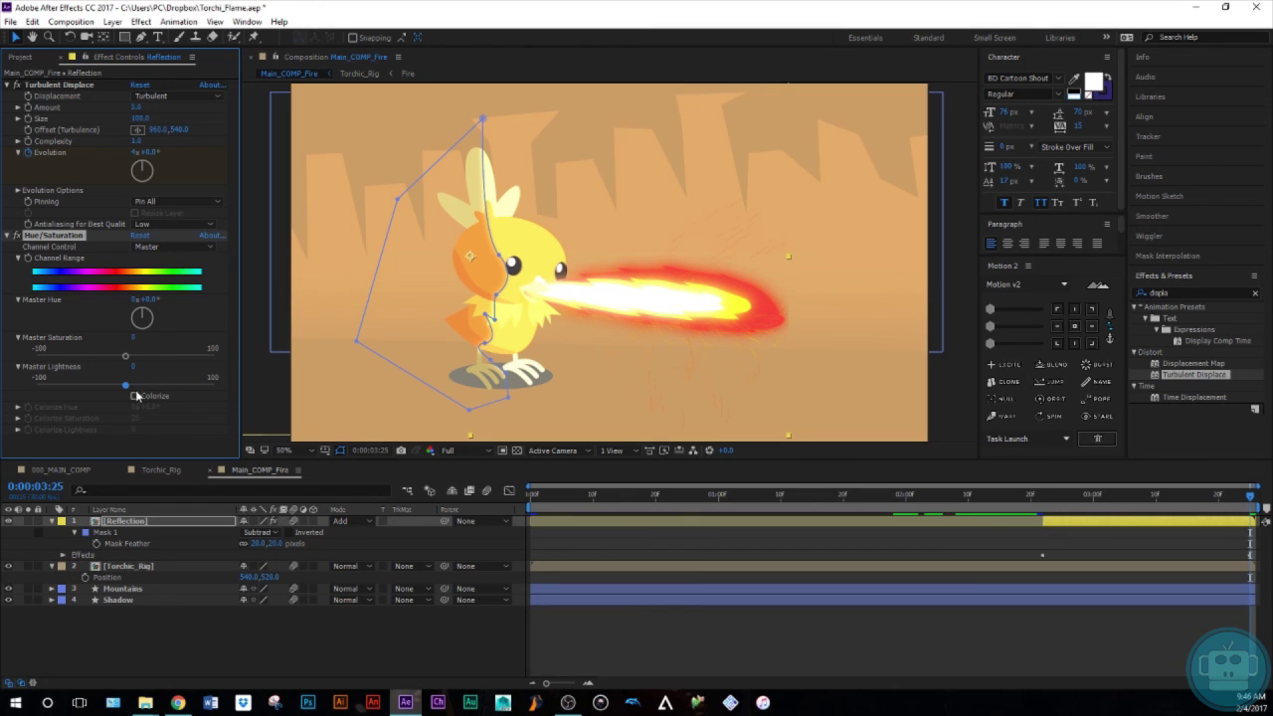
{"action": "left_click_drag", "start_coordinate": [146, 316], "coordinate": [50, 289]}
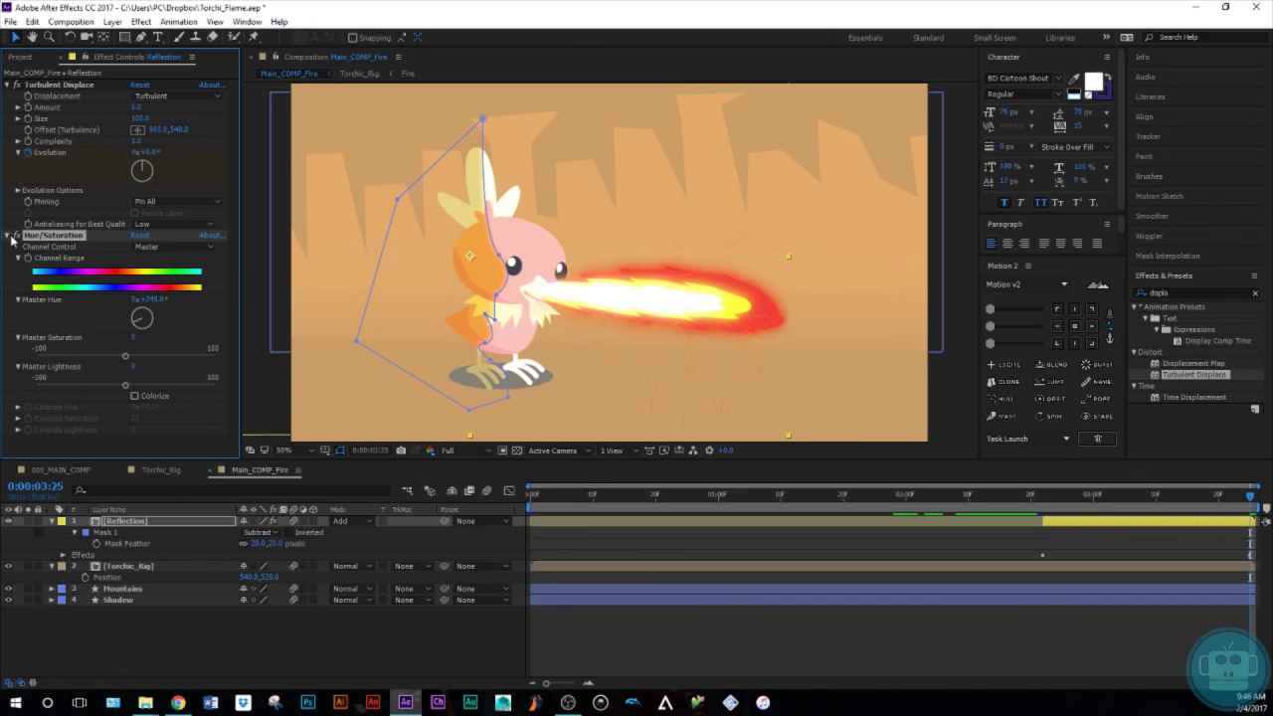
{"action": "left_click_drag", "start_coordinate": [136, 364], "coordinate": [164, 370]}
{"action": "left_click", "coordinate": [8, 236]}
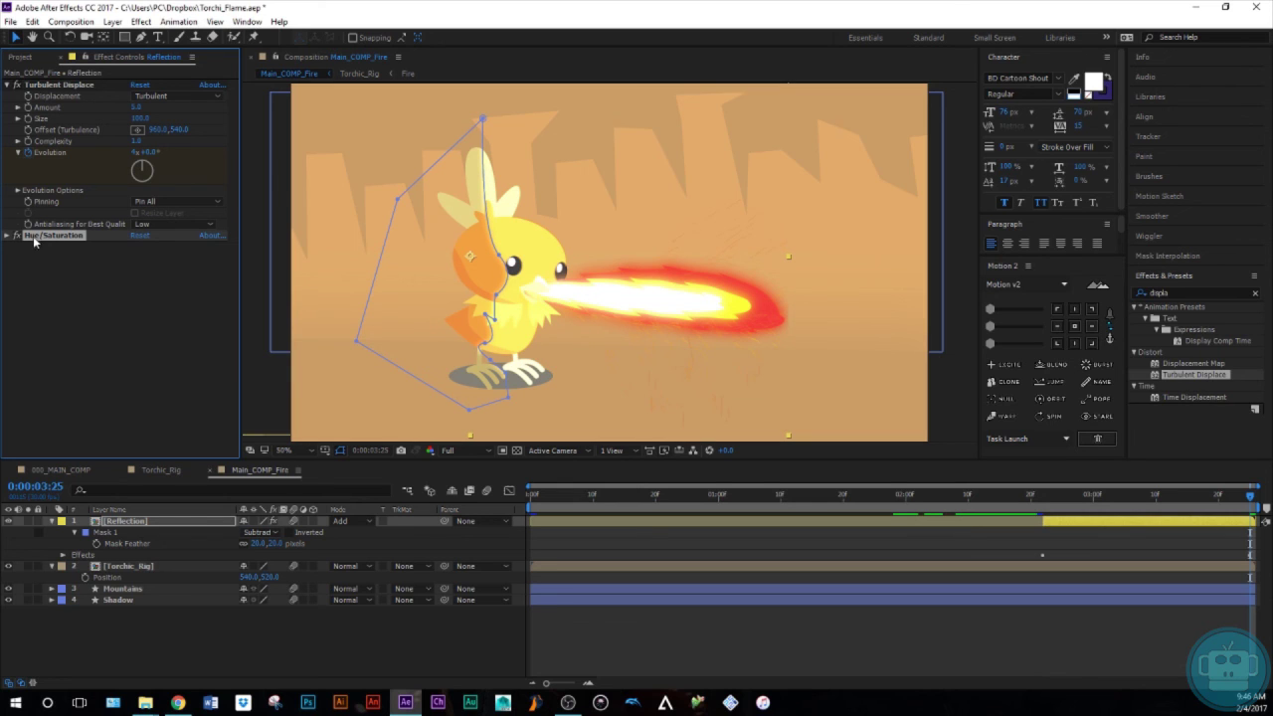
{"action": "key", "text": "Delete"}
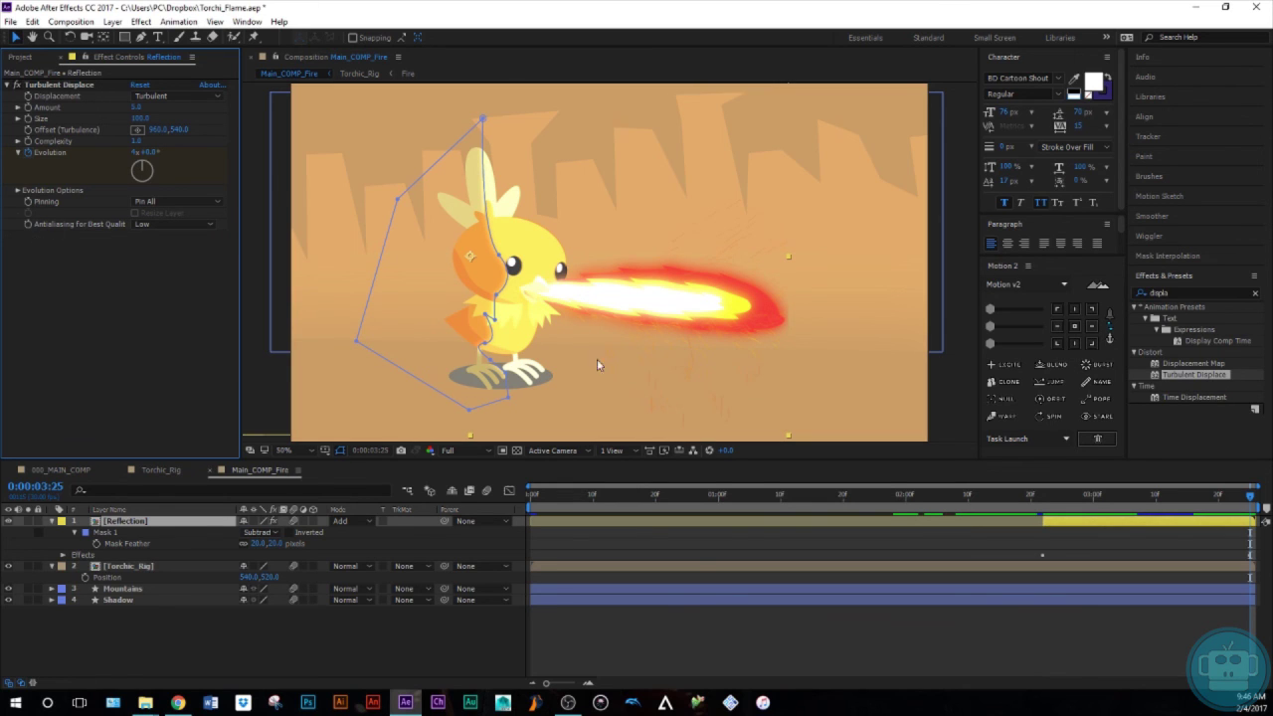
Deselect the Reflection layer and preview the full Main_COMP_Fire animation from 0:00:00:00
{"action": "left_click", "coordinate": [1097, 618]}
{"action": "left_click_drag", "start_coordinate": [1242, 497], "coordinate": [507, 540]}
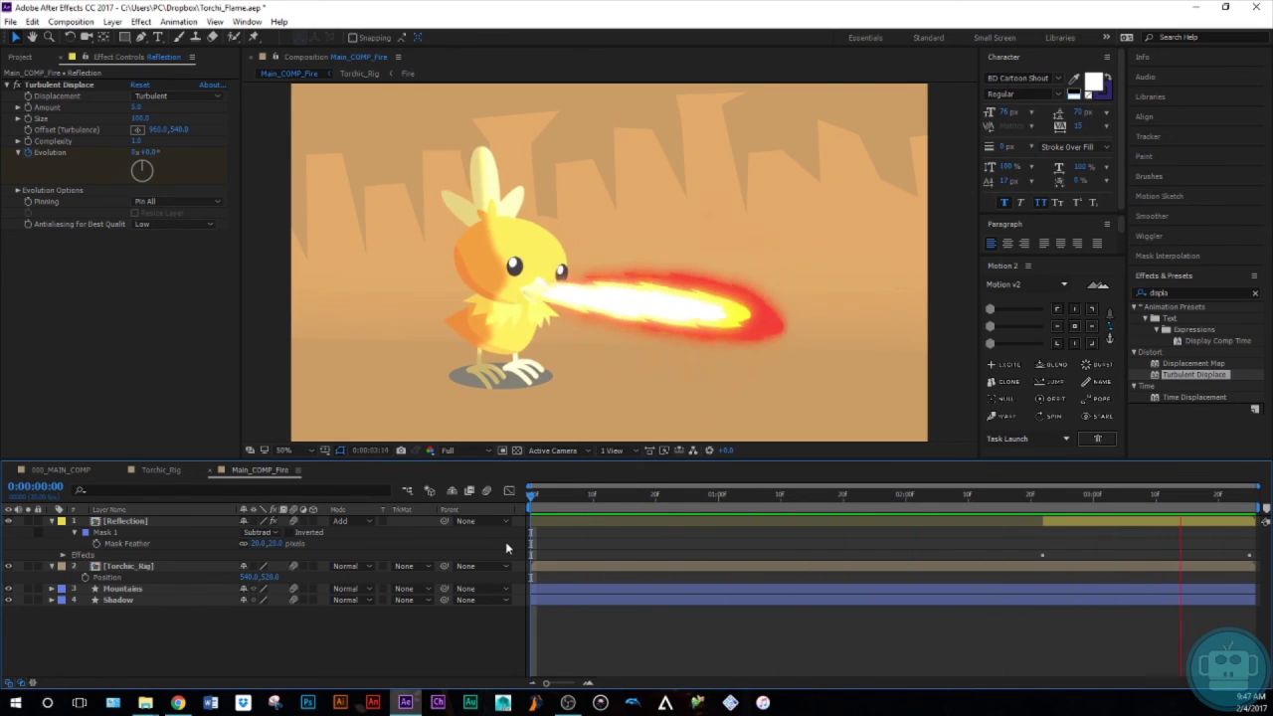
{"action": "key", "text": "space"}
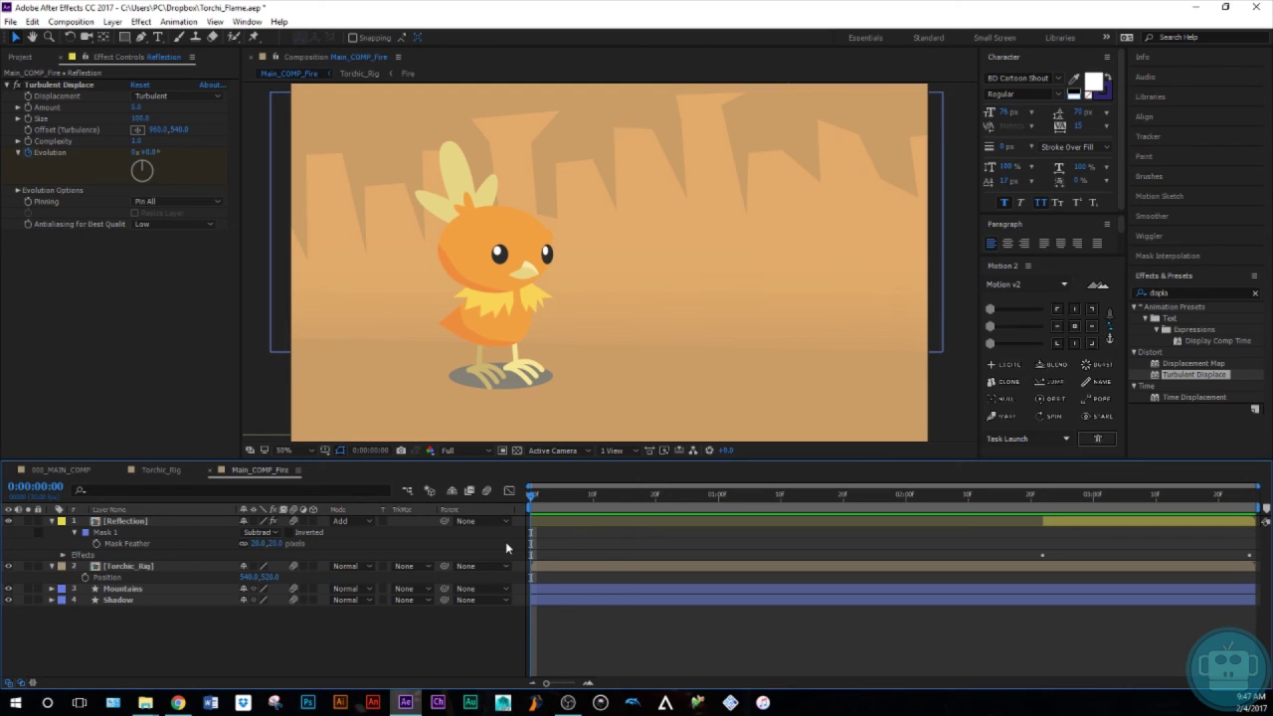
Bring up the project's items, check the flame at 0:00:02:26, show only the Reflection layer's keyframed properties, and return to the first frame
{"action": "left_click", "coordinate": [24, 57]}
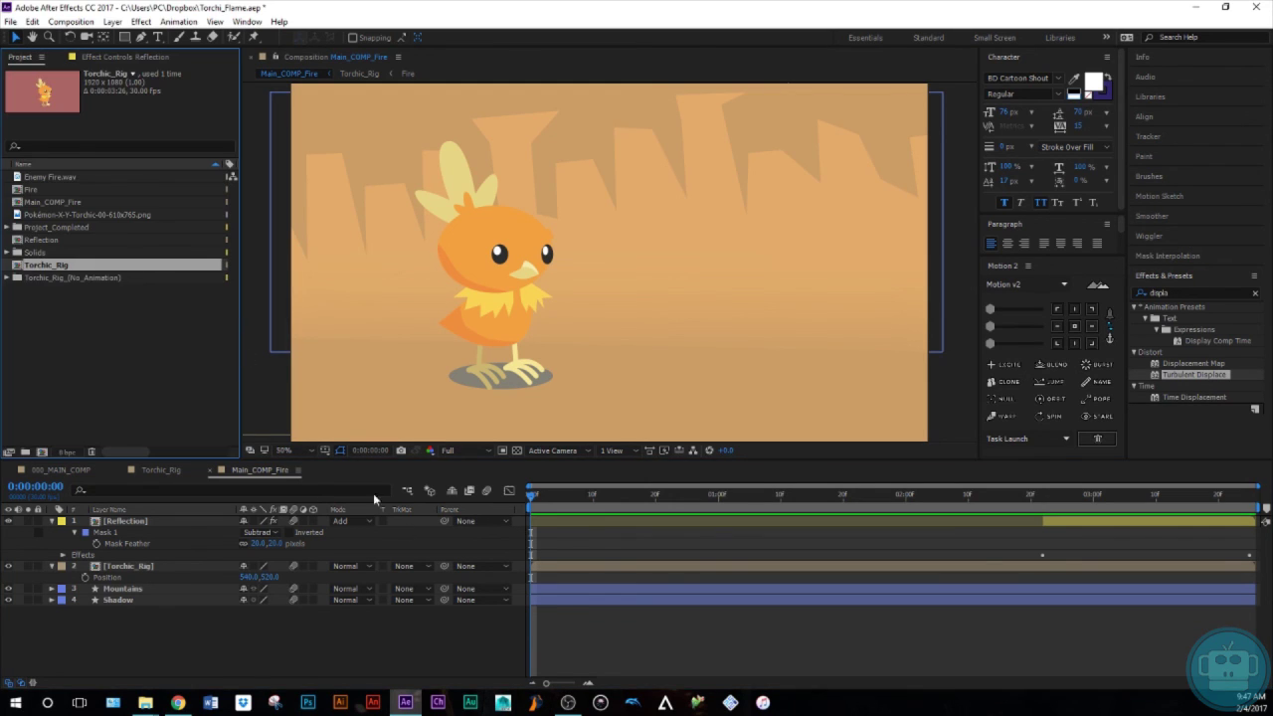
{"action": "left_click_drag", "start_coordinate": [532, 497], "coordinate": [1063, 507]}
{"action": "left_click", "coordinate": [1070, 521]}
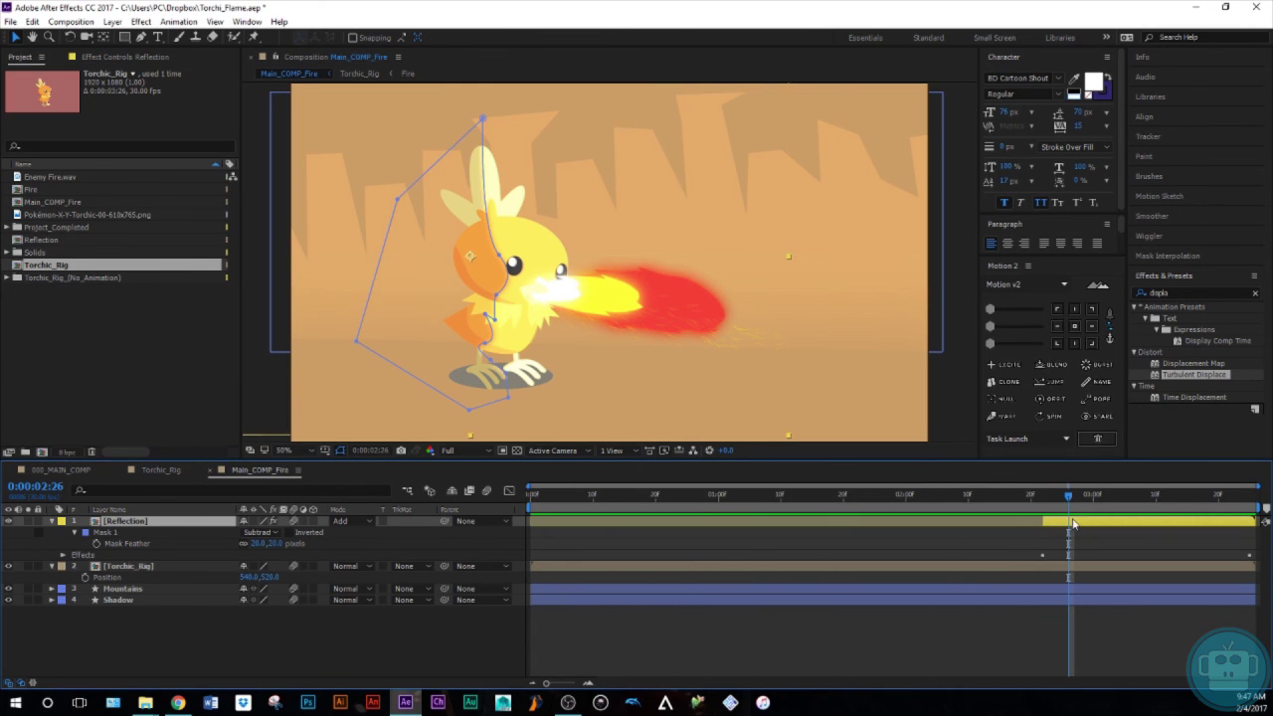
{"action": "key", "text": "u"}
{"action": "left_click", "coordinate": [1129, 618]}
{"action": "left_click_drag", "start_coordinate": [1071, 502], "coordinate": [705, 557]}
{"action": "key", "text": "Home"}
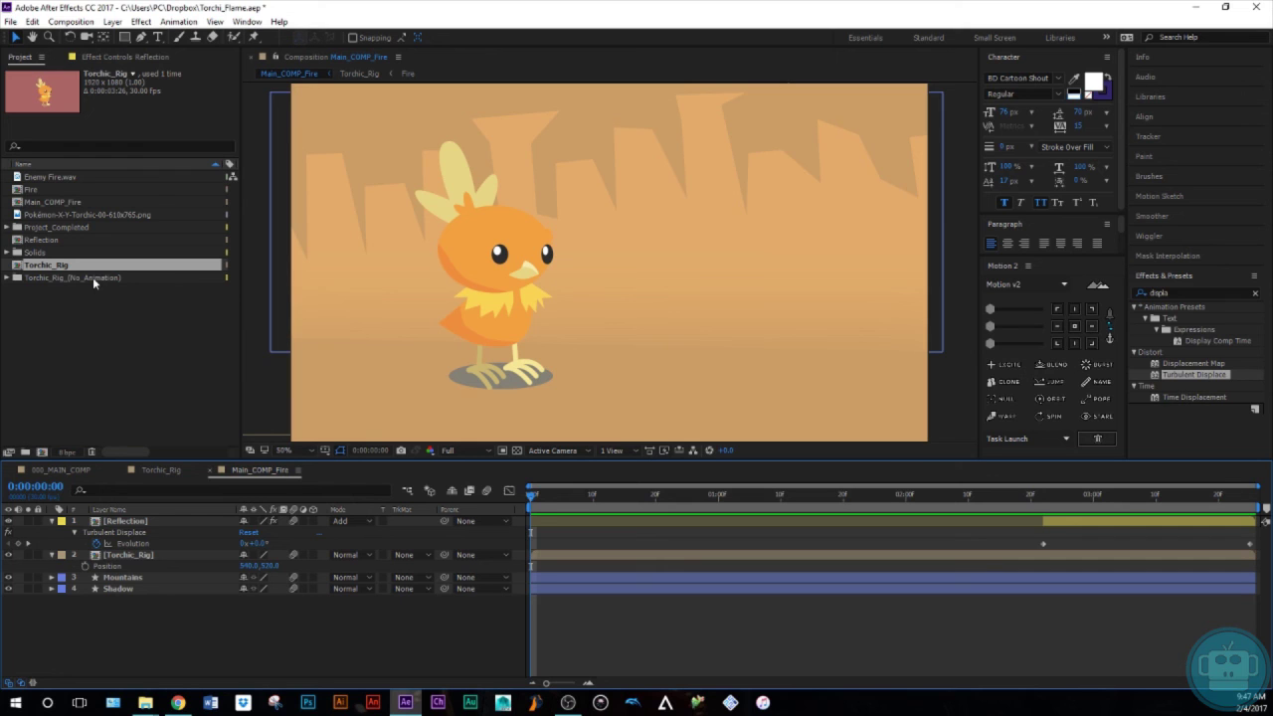
{"action": "left_click_drag", "start_coordinate": [535, 497], "coordinate": [521, 563]}
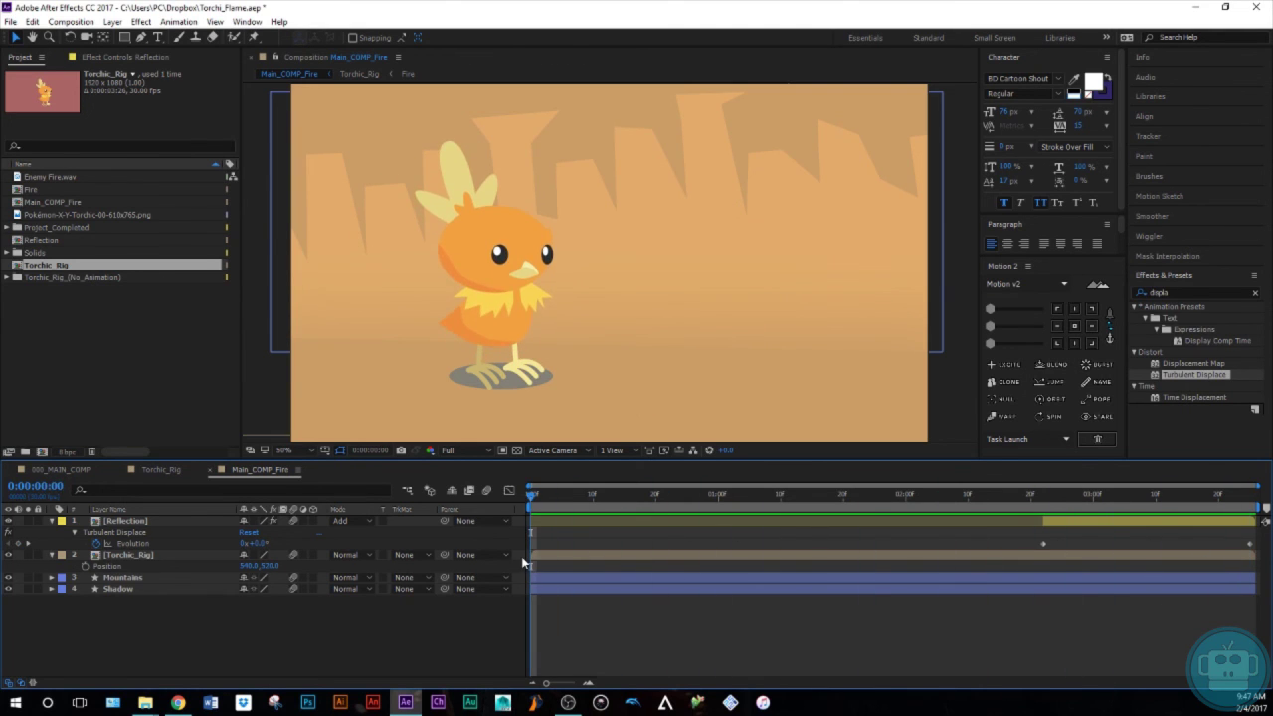